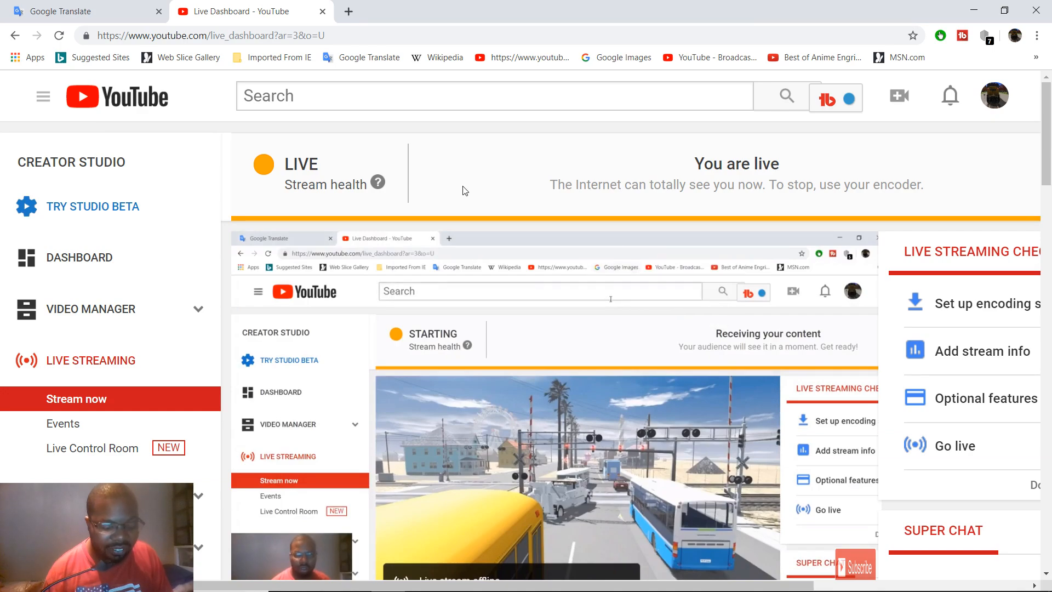
- Switch from the browser to the Trainz Railroad Simulator 2019 launcher, start Trainz and enter the Driver / Surveyor mode
{"action": "mouse_move", "coordinate": [523, 299]}
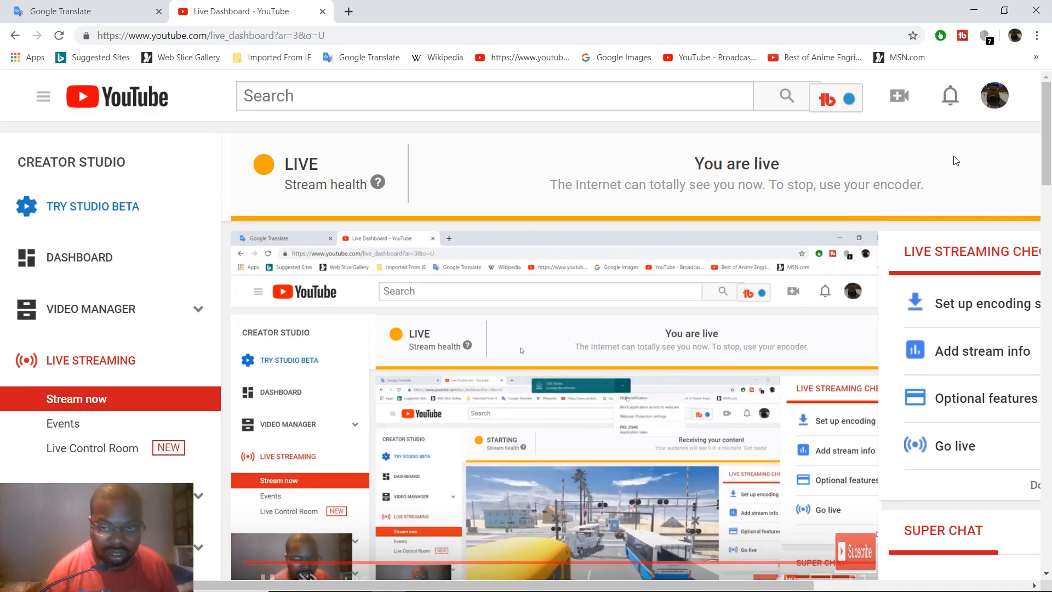
{"action": "left_click", "coordinate": [979, 11]}
{"action": "mouse_move", "coordinate": [459, 585]}
{"action": "left_click", "coordinate": [529, 580]}
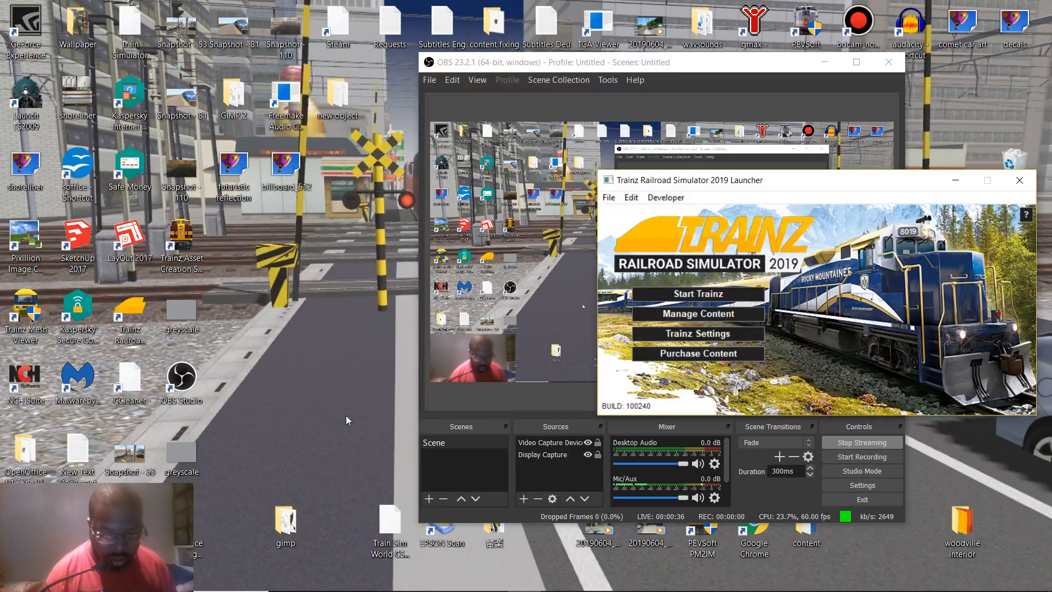
{"action": "left_click", "coordinate": [719, 293]}
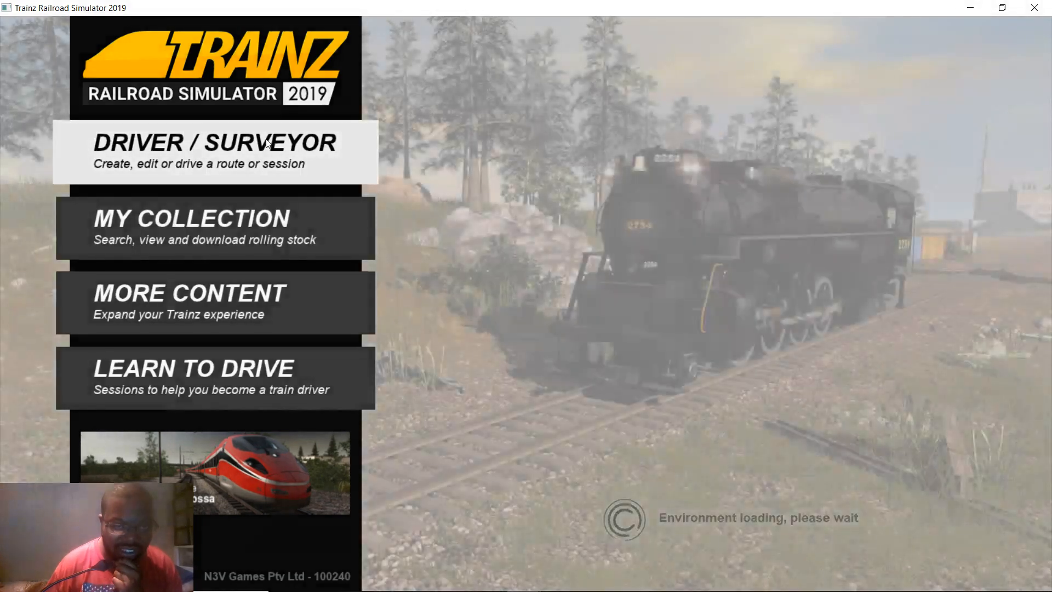
{"action": "left_click", "coordinate": [266, 143]}
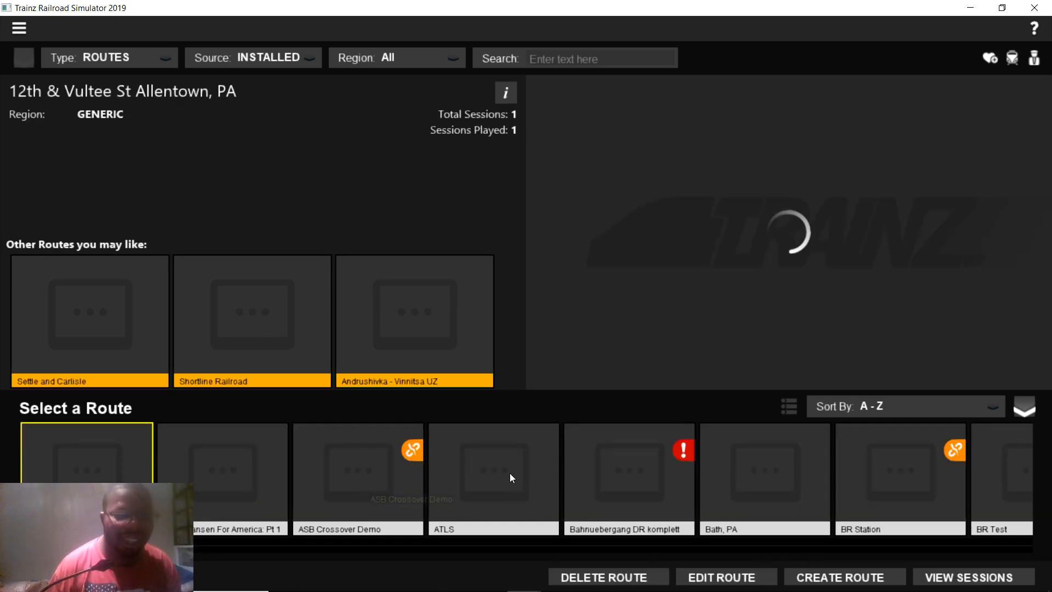
- Find the Kohlenstoff Islands COAL route among the installed routes and open it for editing
{"action": "scroll", "coordinate": [481, 486], "scroll_direction": "down", "scroll_amount": 1}
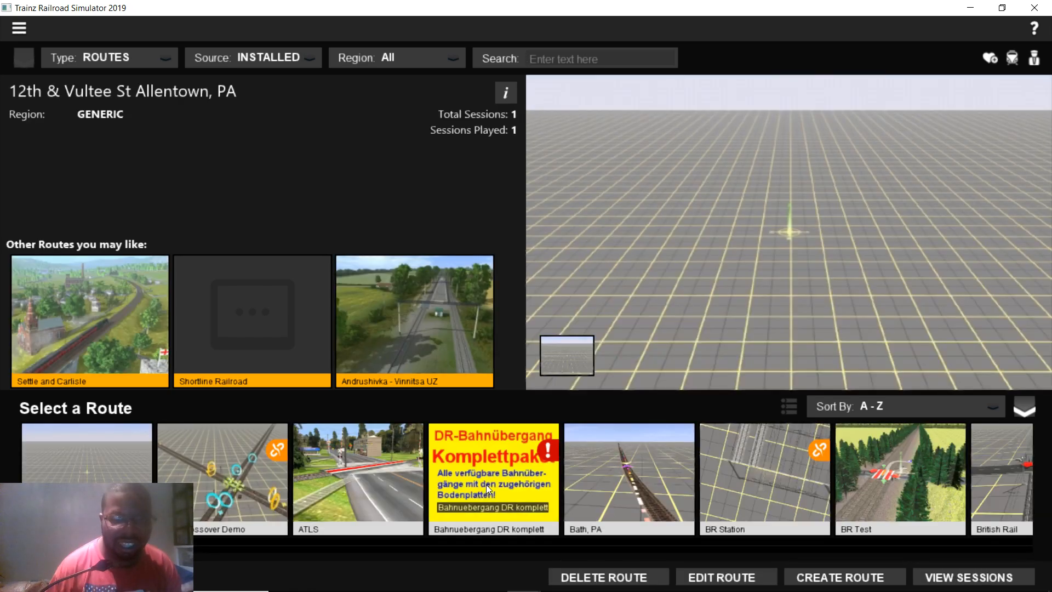
{"action": "scroll", "coordinate": [529, 477], "scroll_direction": "down", "scroll_amount": 2}
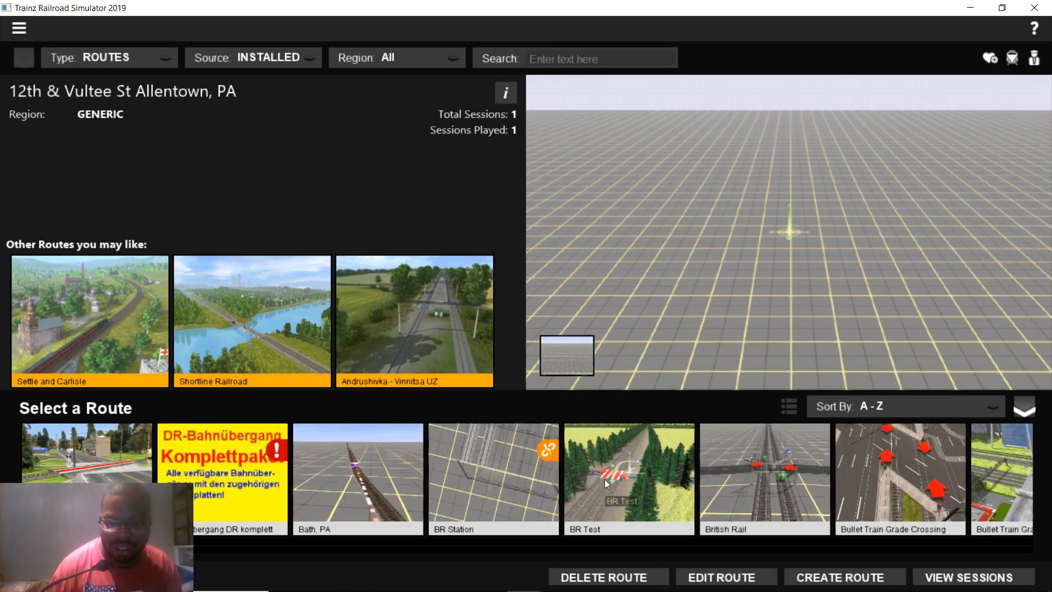
{"action": "scroll", "coordinate": [592, 474], "scroll_direction": "down", "scroll_amount": 1}
{"action": "scroll", "coordinate": [586, 472], "scroll_direction": "down", "scroll_amount": 2}
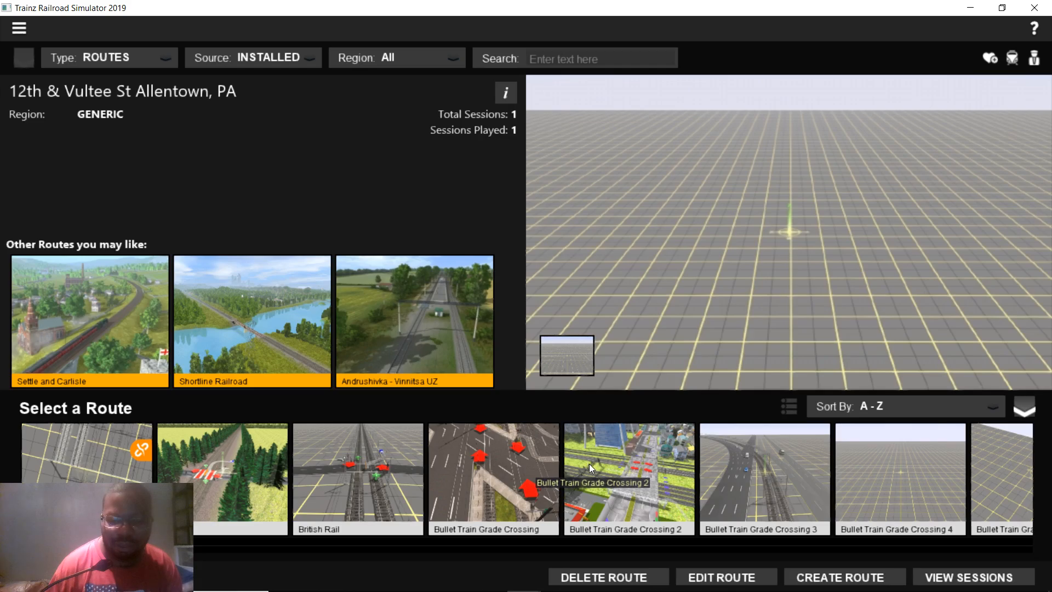
{"action": "scroll", "coordinate": [584, 461], "scroll_direction": "down", "scroll_amount": 3}
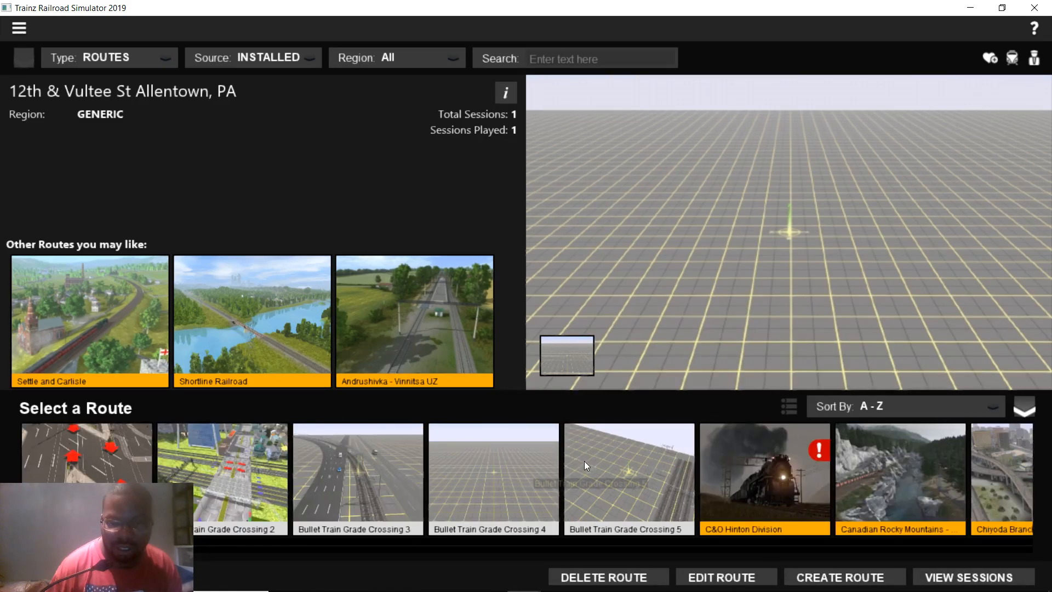
{"action": "scroll", "coordinate": [492, 462], "scroll_direction": "down", "scroll_amount": 9}
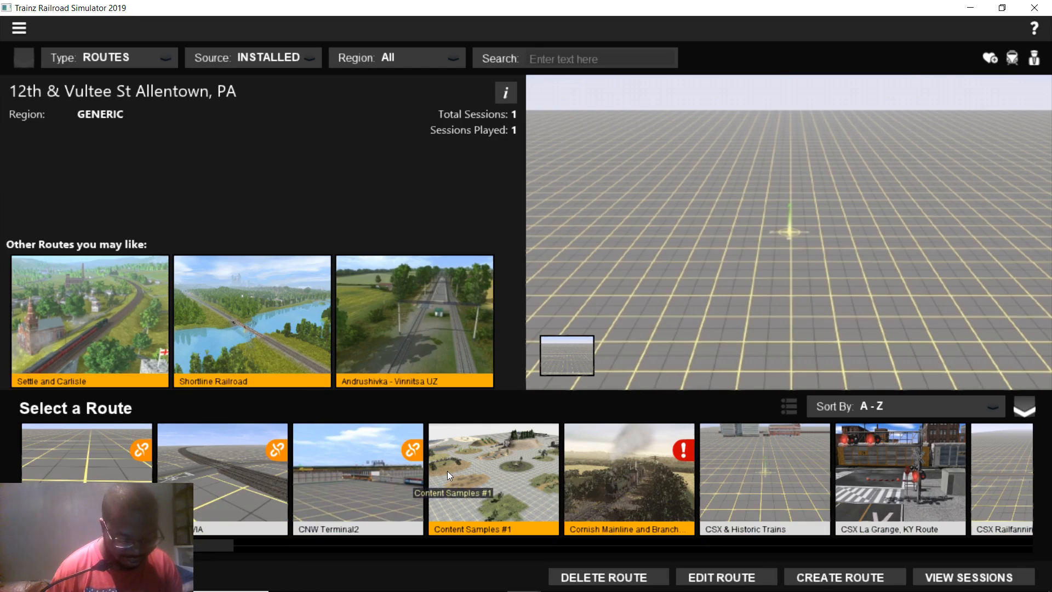
{"action": "scroll", "coordinate": [445, 469], "scroll_direction": "down", "scroll_amount": 3}
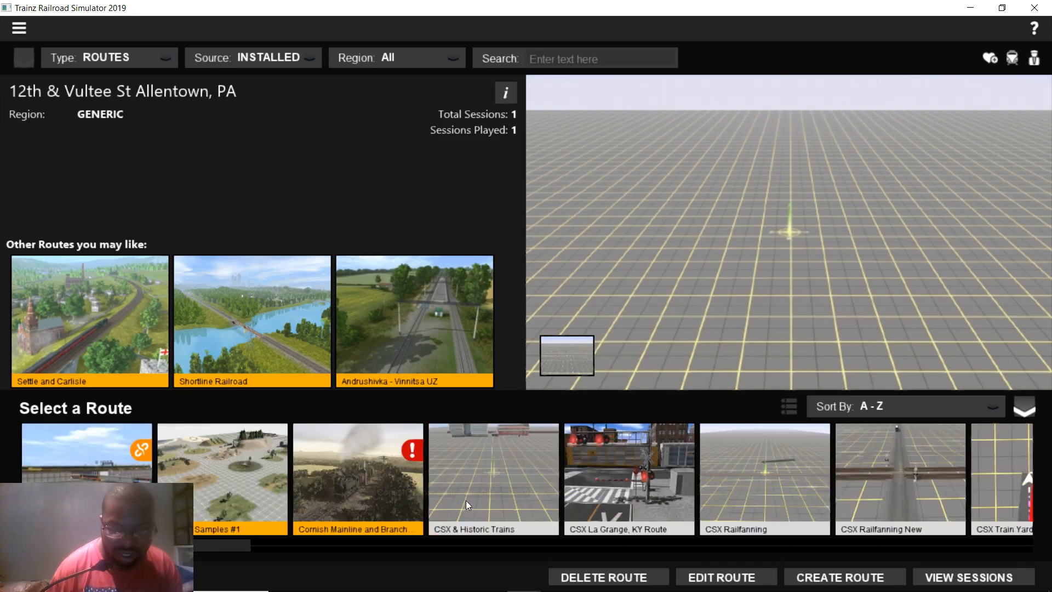
{"action": "scroll", "coordinate": [472, 495], "scroll_direction": "down", "scroll_amount": 4}
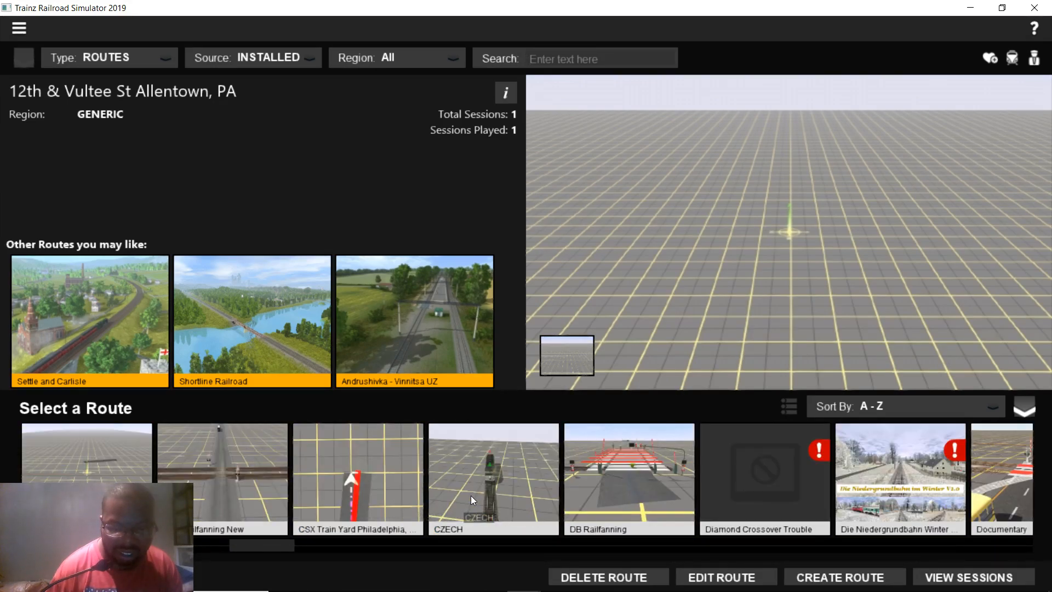
{"action": "scroll", "coordinate": [439, 484], "scroll_direction": "down", "scroll_amount": 8}
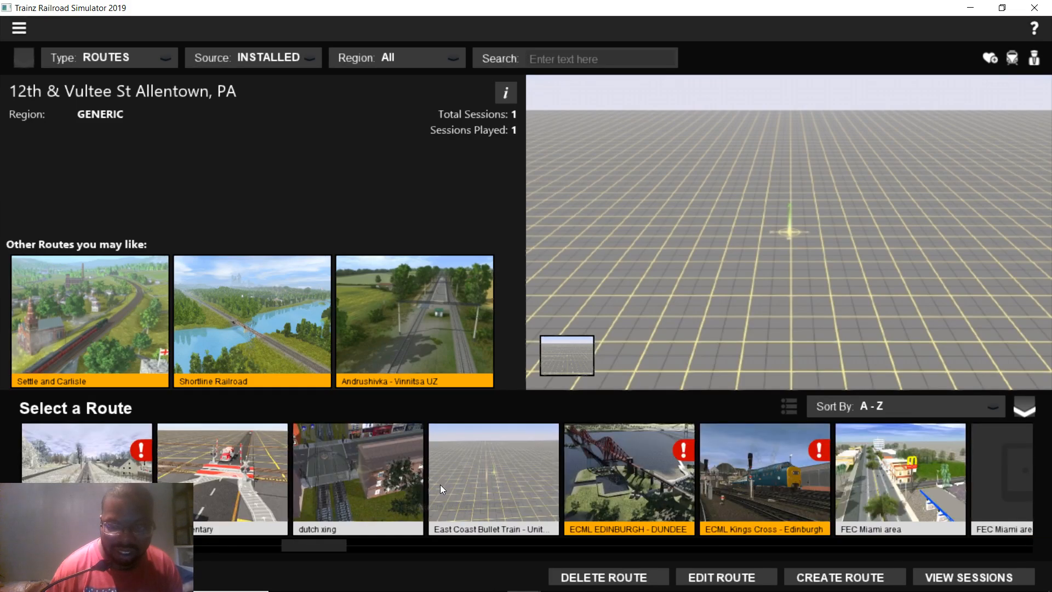
{"action": "scroll", "coordinate": [445, 488], "scroll_direction": "down", "scroll_amount": 10}
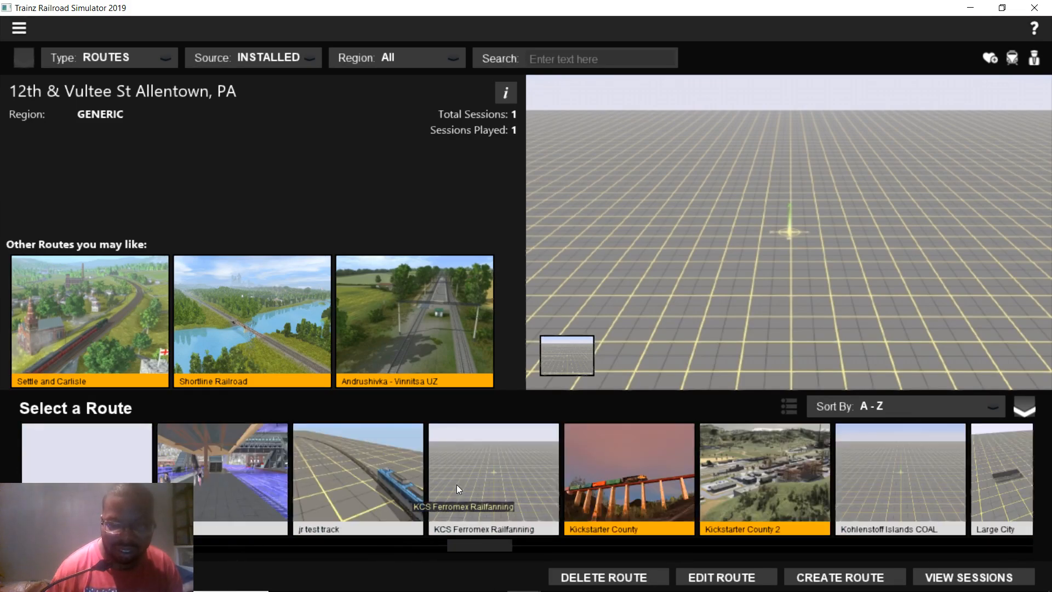
{"action": "left_click", "coordinate": [890, 477]}
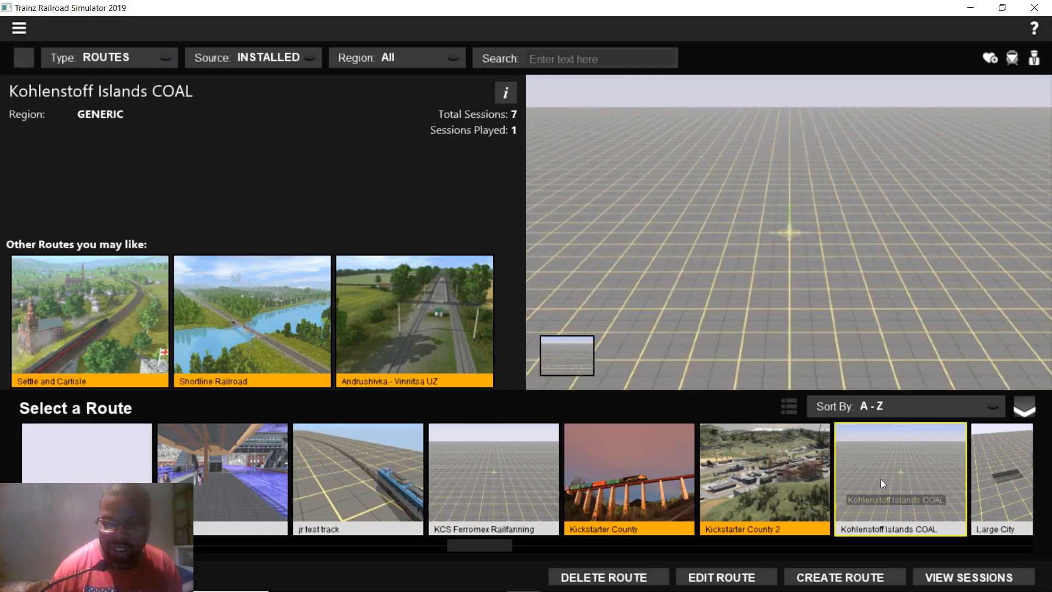
{"action": "left_click", "coordinate": [697, 576]}
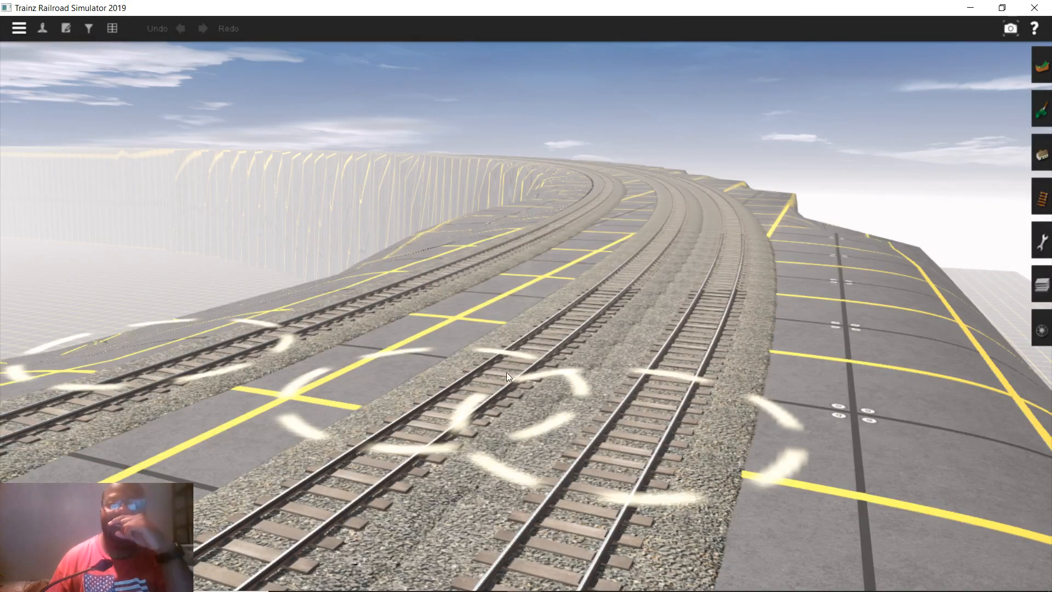
- Sample the four-lane road with double yellow lines beside the railway tracks as the active spline with the Get spline tool
{"action": "scroll", "coordinate": [474, 385], "scroll_direction": "down", "scroll_amount": 3}
{"action": "right_click", "coordinate": [287, 410]}
{"action": "right_click_drag", "start_coordinate": [287, 410], "coordinate": [464, 293]}
{"action": "key", "text": "Up"}
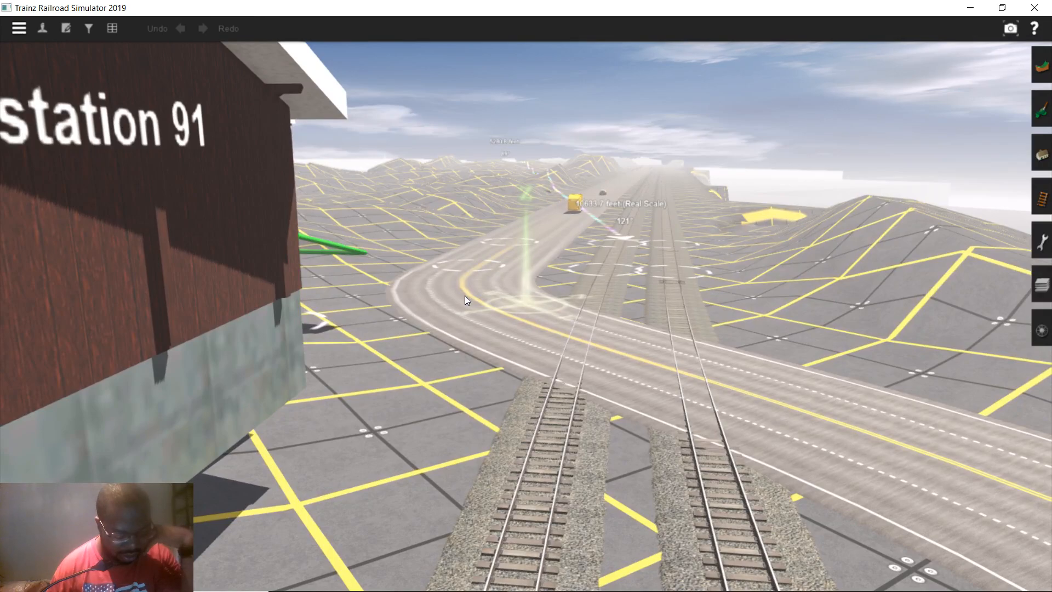
{"action": "right_click_drag", "start_coordinate": [465, 294], "coordinate": [488, 265]}
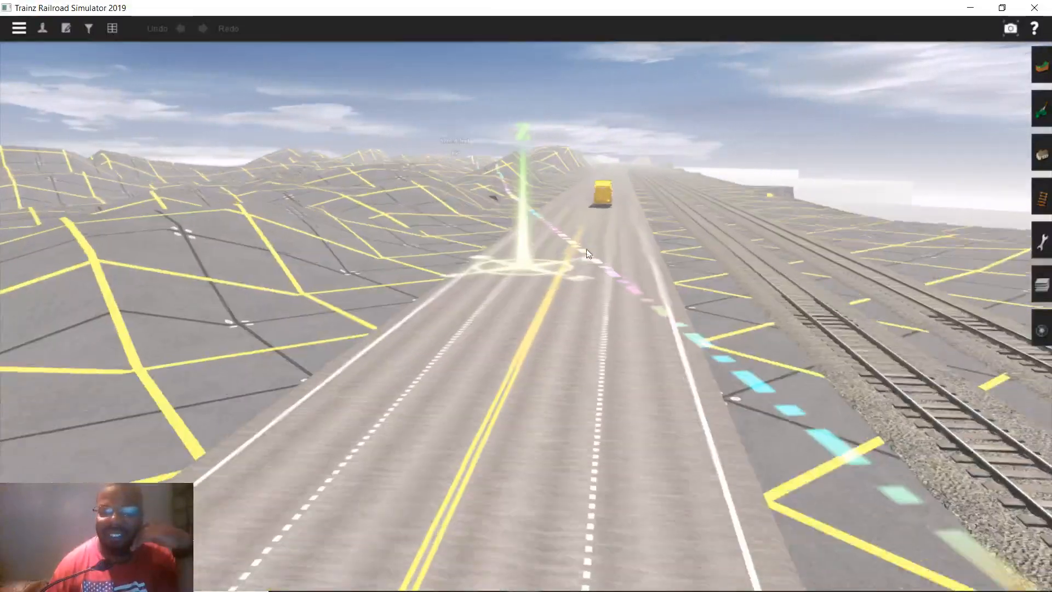
{"action": "left_click", "coordinate": [1040, 145]}
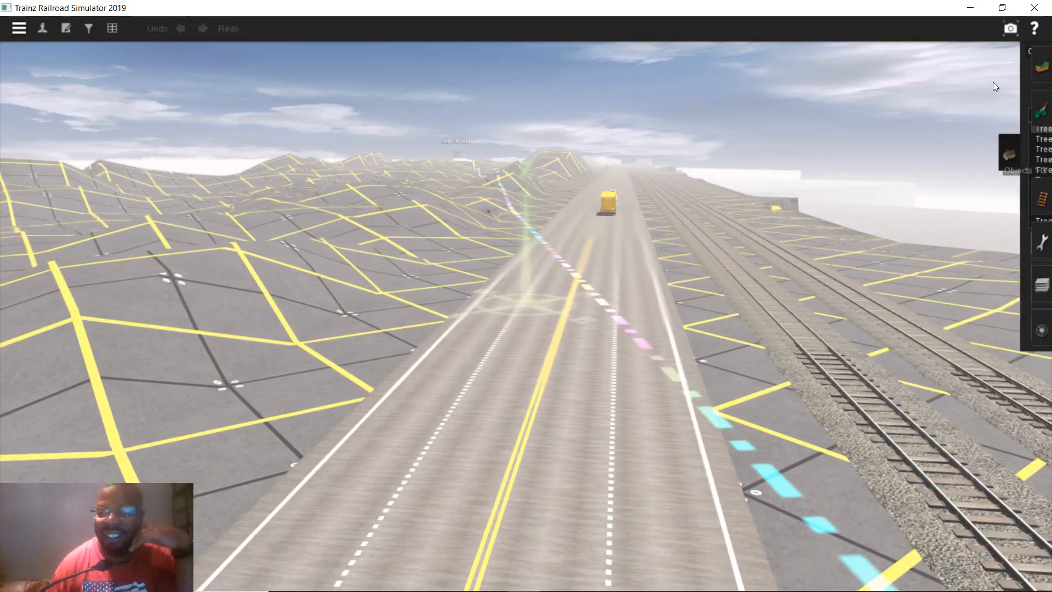
{"action": "left_click", "coordinate": [993, 82]}
{"action": "left_click", "coordinate": [921, 327]}
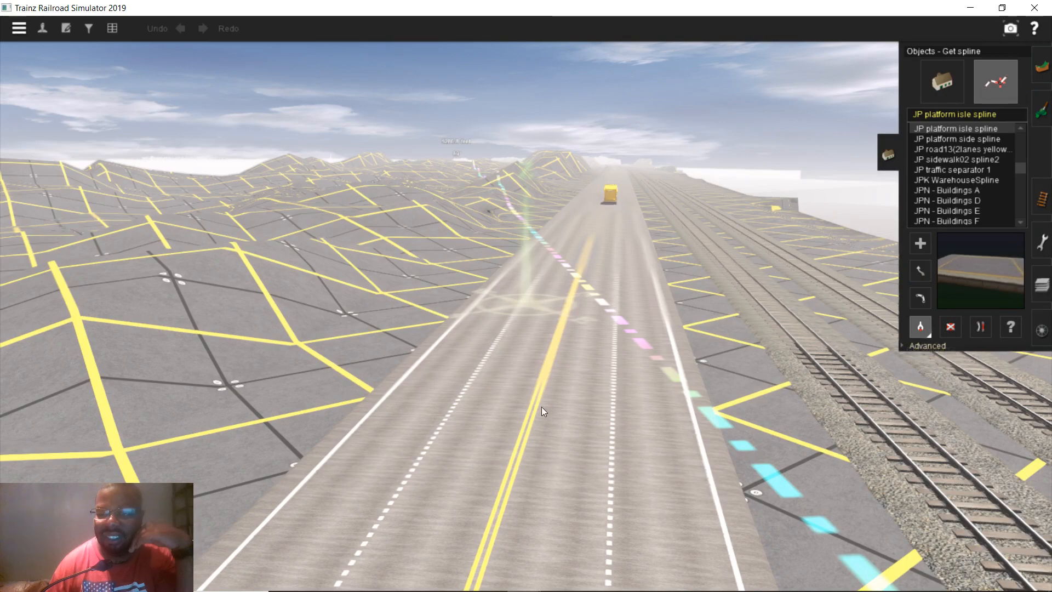
{"action": "left_click", "coordinate": [541, 401]}
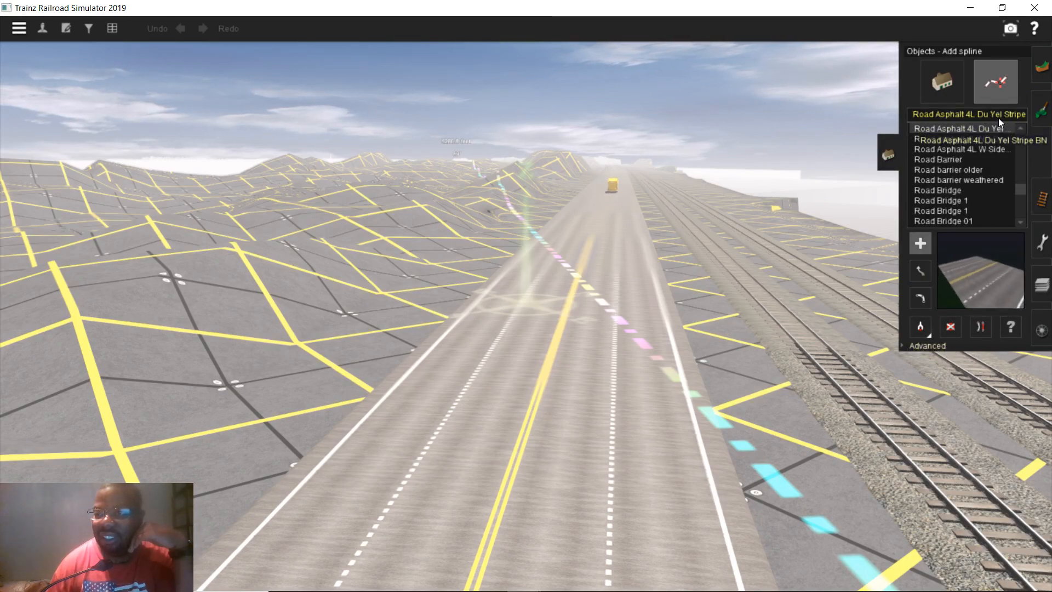
- Sample the lighthouse with the black-and-white diamond pattern beside the road as the active scenery object
{"action": "mouse_move", "coordinate": [522, 290]}
{"action": "right_mouse_down"}
{"action": "mouse_move", "coordinate": [556, 235]}
{"action": "mouse_move", "coordinate": [546, 233]}
{"action": "mouse_move", "coordinate": [502, 281]}
{"action": "mouse_move", "coordinate": [516, 223]}
{"action": "mouse_move", "coordinate": [535, 211]}
{"action": "mouse_move", "coordinate": [531, 242]}
{"action": "mouse_move", "coordinate": [513, 231]}
{"action": "mouse_move", "coordinate": [531, 226]}
{"action": "mouse_move", "coordinate": [527, 216]}
{"action": "mouse_move", "coordinate": [524, 232]}
{"action": "mouse_move", "coordinate": [490, 240]}
{"action": "mouse_move", "coordinate": [526, 251]}
{"action": "mouse_move", "coordinate": [518, 226]}
{"action": "mouse_move", "coordinate": [494, 224]}
{"action": "mouse_move", "coordinate": [524, 237]}
{"action": "mouse_move", "coordinate": [490, 235]}
{"action": "mouse_move", "coordinate": [528, 219]}
{"action": "mouse_move", "coordinate": [491, 232]}
{"action": "mouse_move", "coordinate": [511, 278]}
{"action": "mouse_move", "coordinate": [504, 261]}
{"action": "mouse_move", "coordinate": [465, 294]}
{"action": "mouse_move", "coordinate": [409, 313]}
{"action": "mouse_move", "coordinate": [468, 283]}
{"action": "mouse_move", "coordinate": [363, 296]}
{"action": "mouse_move", "coordinate": [374, 223]}
{"action": "mouse_move", "coordinate": [534, 322]}
{"action": "mouse_move", "coordinate": [725, 245]}
{"action": "mouse_move", "coordinate": [579, 262]}
{"action": "mouse_move", "coordinate": [625, 247]}
{"action": "mouse_move", "coordinate": [505, 231]}
{"action": "mouse_move", "coordinate": [531, 245]}
{"action": "mouse_move", "coordinate": [528, 289]}
{"action": "mouse_move", "coordinate": [515, 262]}
{"action": "mouse_move", "coordinate": [503, 274]}
{"action": "mouse_move", "coordinate": [523, 276]}
{"action": "right_mouse_up"}
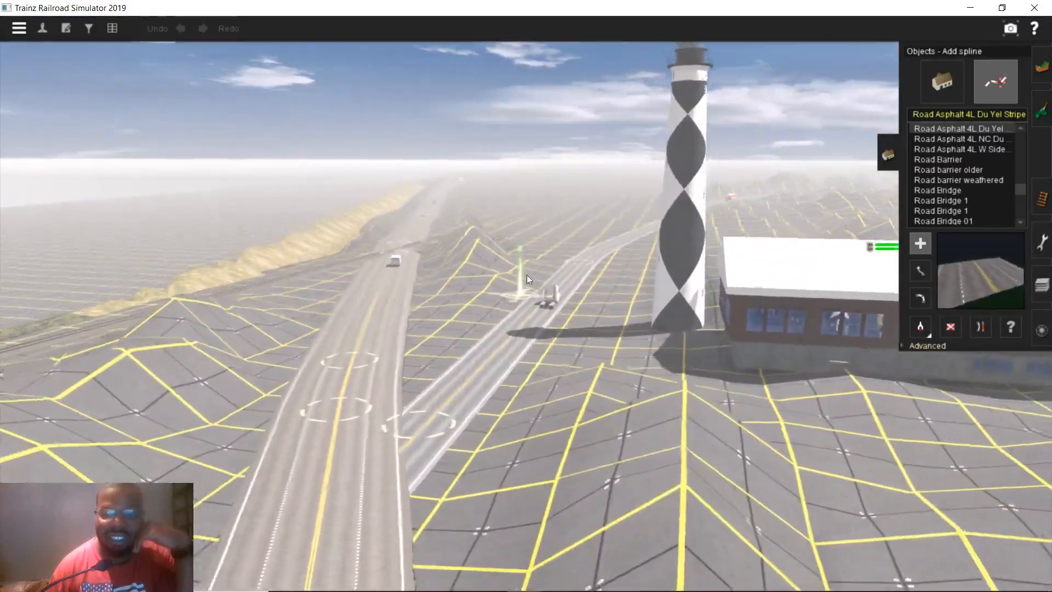
{"action": "left_click", "coordinate": [941, 82]}
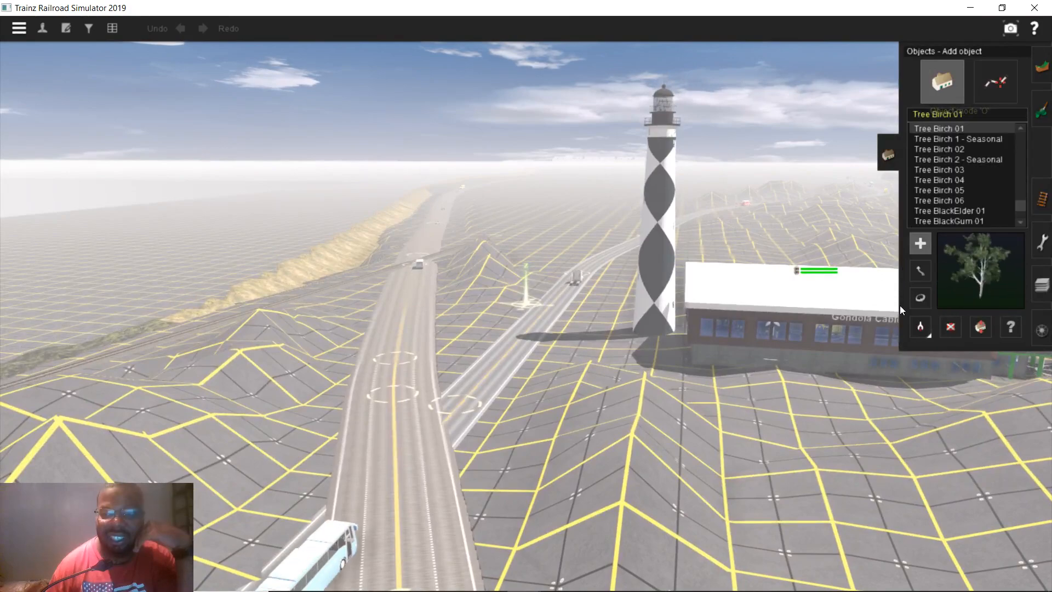
{"action": "left_click", "coordinate": [920, 325]}
{"action": "left_click", "coordinate": [672, 193]}
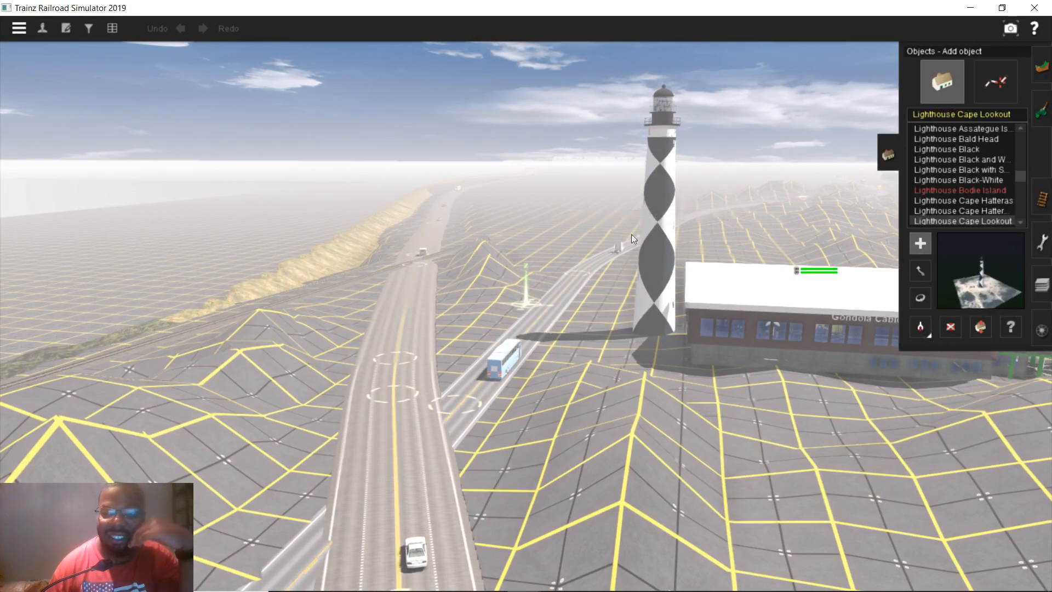
- Examine the roads, parallel tracks, truss bridge and gated grade crossings along the route
{"action": "mouse_move", "coordinate": [422, 294]}
{"action": "right_mouse_down"}
{"action": "mouse_move", "coordinate": [498, 293]}
{"action": "mouse_move", "coordinate": [567, 263]}
{"action": "mouse_move", "coordinate": [531, 310]}
{"action": "right_mouse_up"}
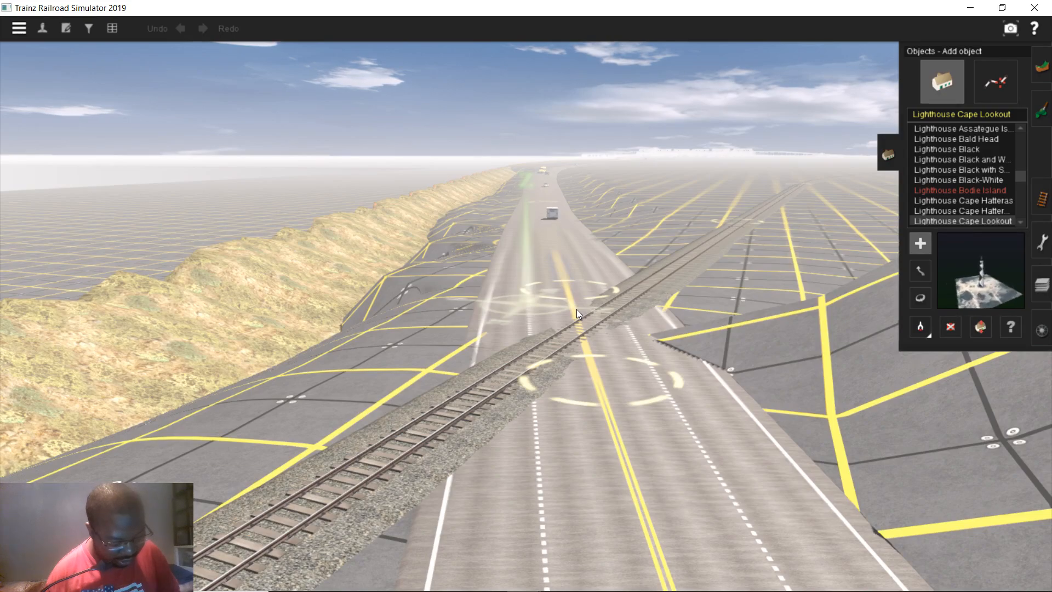
{"action": "mouse_move", "coordinate": [646, 407]}
{"action": "right_mouse_down"}
{"action": "mouse_move", "coordinate": [646, 284]}
{"action": "mouse_move", "coordinate": [496, 249]}
{"action": "mouse_move", "coordinate": [673, 267]}
{"action": "mouse_move", "coordinate": [519, 239]}
{"action": "mouse_move", "coordinate": [502, 306]}
{"action": "mouse_move", "coordinate": [525, 250]}
{"action": "mouse_move", "coordinate": [541, 316]}
{"action": "mouse_move", "coordinate": [502, 317]}
{"action": "mouse_move", "coordinate": [422, 253]}
{"action": "mouse_move", "coordinate": [566, 218]}
{"action": "mouse_move", "coordinate": [433, 241]}
{"action": "mouse_move", "coordinate": [435, 253]}
{"action": "mouse_move", "coordinate": [544, 263]}
{"action": "mouse_move", "coordinate": [486, 231]}
{"action": "mouse_move", "coordinate": [484, 284]}
{"action": "mouse_move", "coordinate": [505, 267]}
{"action": "mouse_move", "coordinate": [496, 234]}
{"action": "mouse_move", "coordinate": [543, 292]}
{"action": "mouse_move", "coordinate": [518, 255]}
{"action": "mouse_move", "coordinate": [521, 283]}
{"action": "mouse_move", "coordinate": [562, 317]}
{"action": "mouse_move", "coordinate": [540, 289]}
{"action": "mouse_move", "coordinate": [511, 281]}
{"action": "mouse_move", "coordinate": [527, 260]}
{"action": "mouse_move", "coordinate": [422, 293]}
{"action": "mouse_move", "coordinate": [445, 249]}
{"action": "mouse_move", "coordinate": [533, 214]}
{"action": "mouse_move", "coordinate": [524, 209]}
{"action": "mouse_move", "coordinate": [554, 212]}
{"action": "mouse_move", "coordinate": [526, 235]}
{"action": "mouse_move", "coordinate": [473, 236]}
{"action": "mouse_move", "coordinate": [459, 254]}
{"action": "right_mouse_up"}
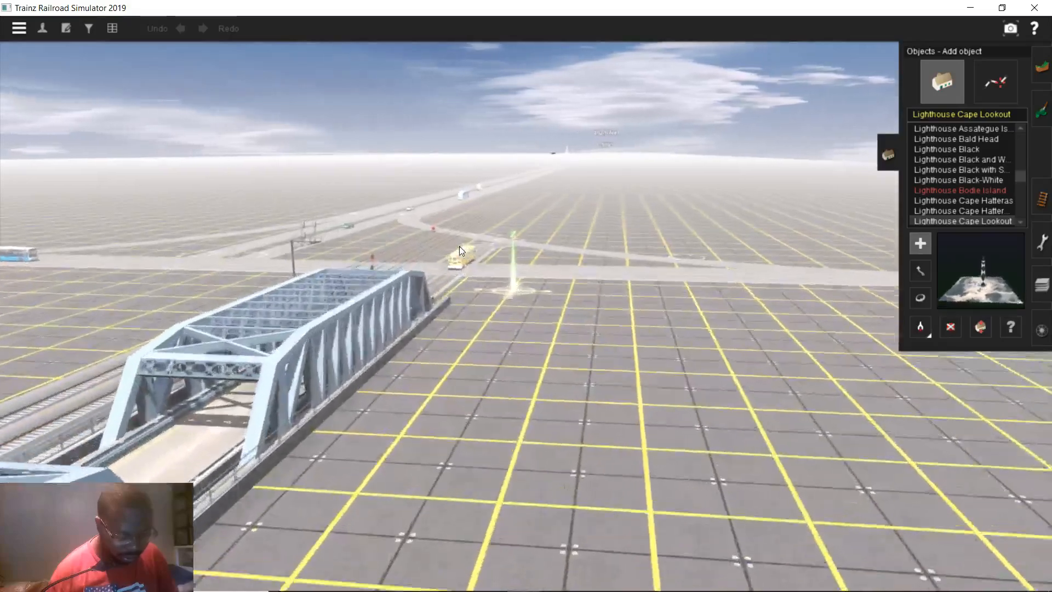
{"action": "right_click", "coordinate": [460, 251]}
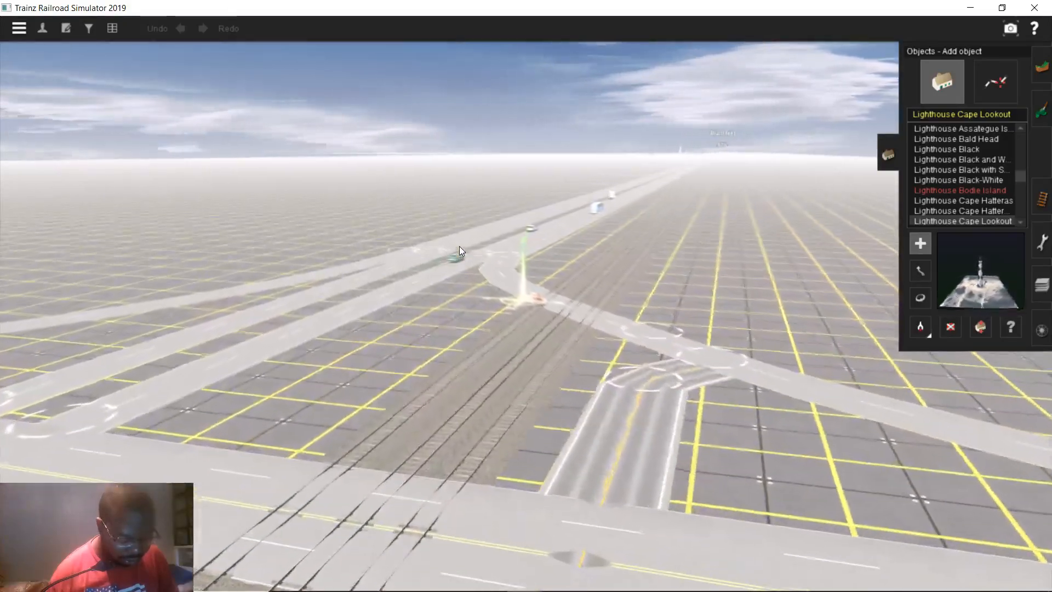
{"action": "right_click", "coordinate": [459, 247]}
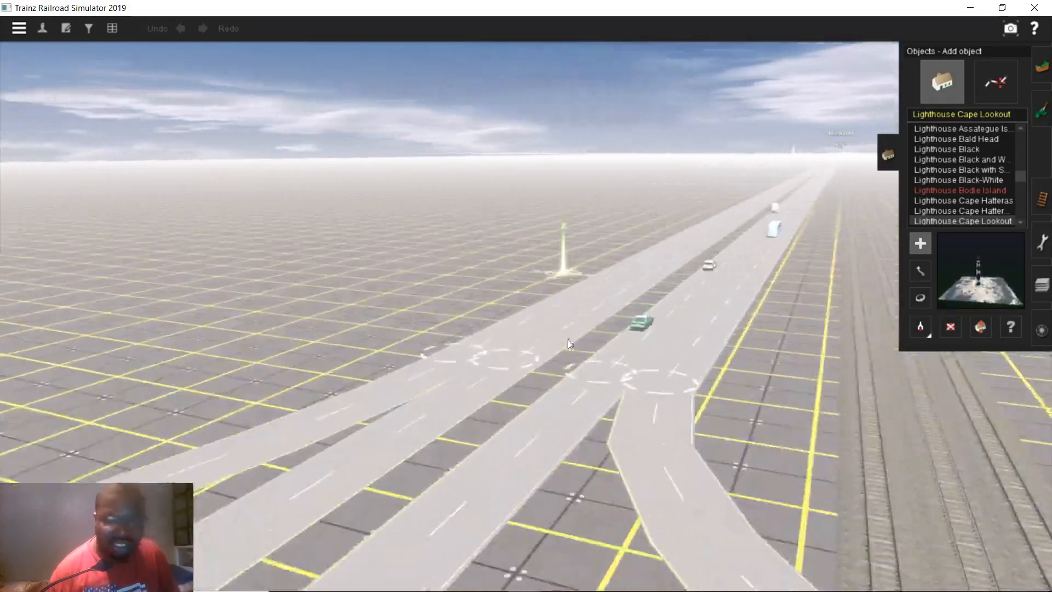
{"action": "right_click", "coordinate": [498, 458]}
{"action": "right_click_drag", "start_coordinate": [698, 404], "coordinate": [432, 363]}
{"action": "right_click", "coordinate": [432, 363]}
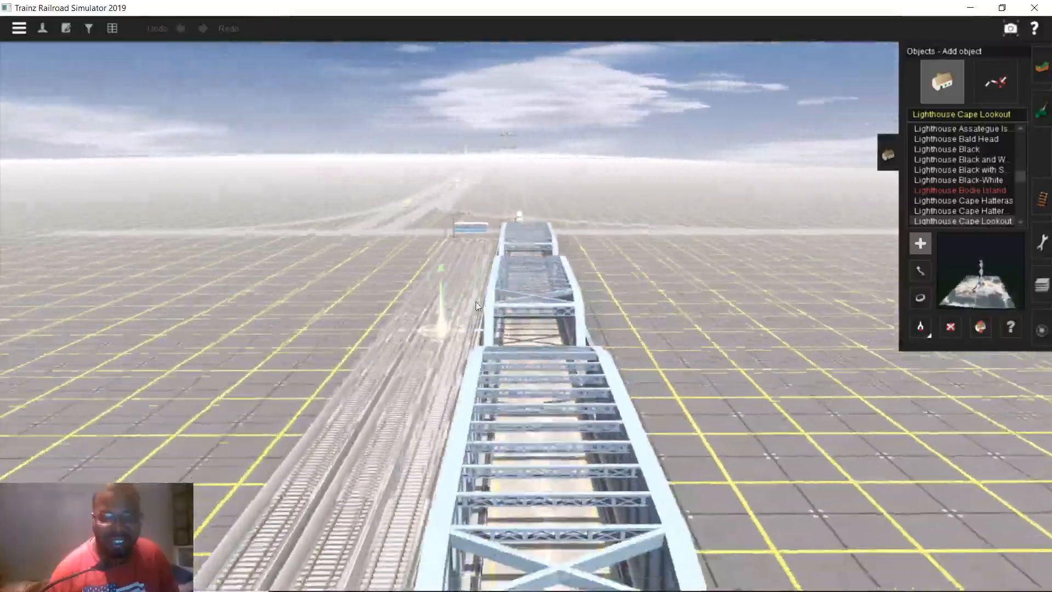
{"action": "right_click", "coordinate": [516, 282]}
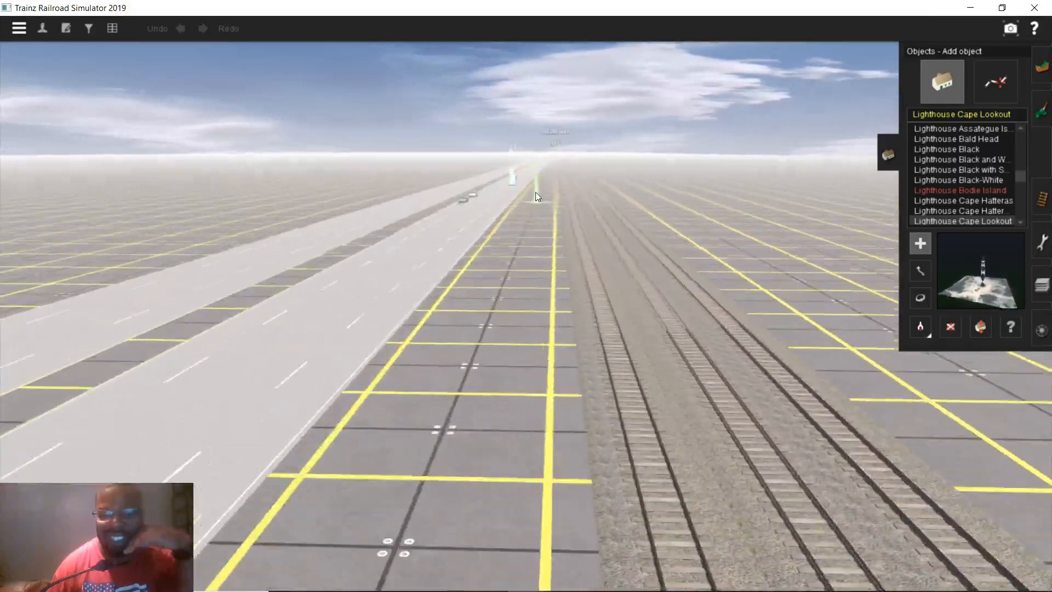
{"action": "right_click", "coordinate": [518, 210]}
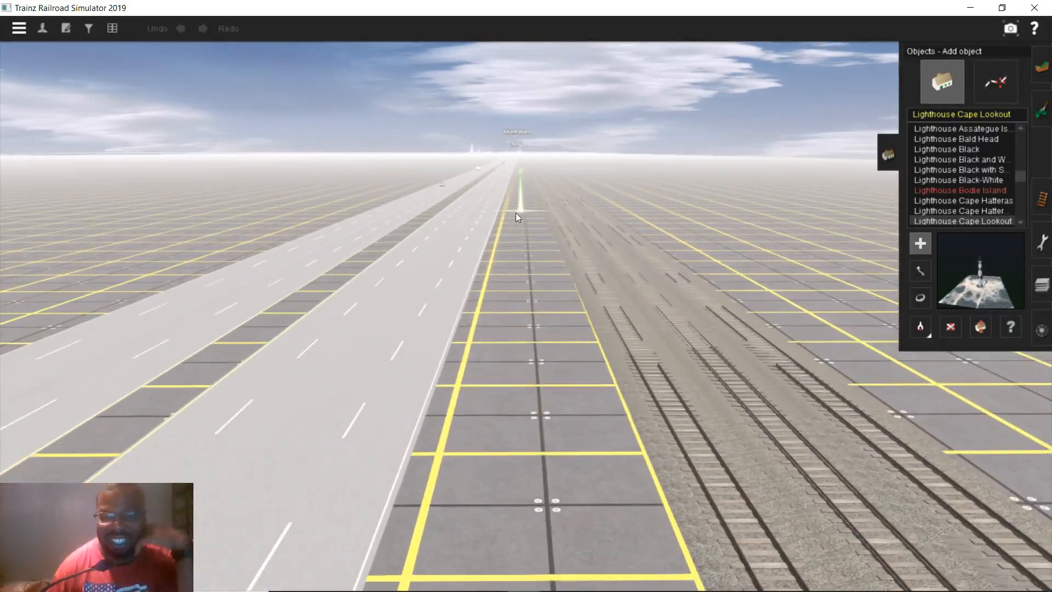
{"action": "right_click", "coordinate": [531, 198]}
{"action": "right_click", "coordinate": [529, 198]}
{"action": "mouse_move", "coordinate": [529, 198]}
{"action": "right_mouse_down"}
{"action": "mouse_move", "coordinate": [517, 187]}
{"action": "mouse_move", "coordinate": [525, 219]}
{"action": "right_mouse_up"}
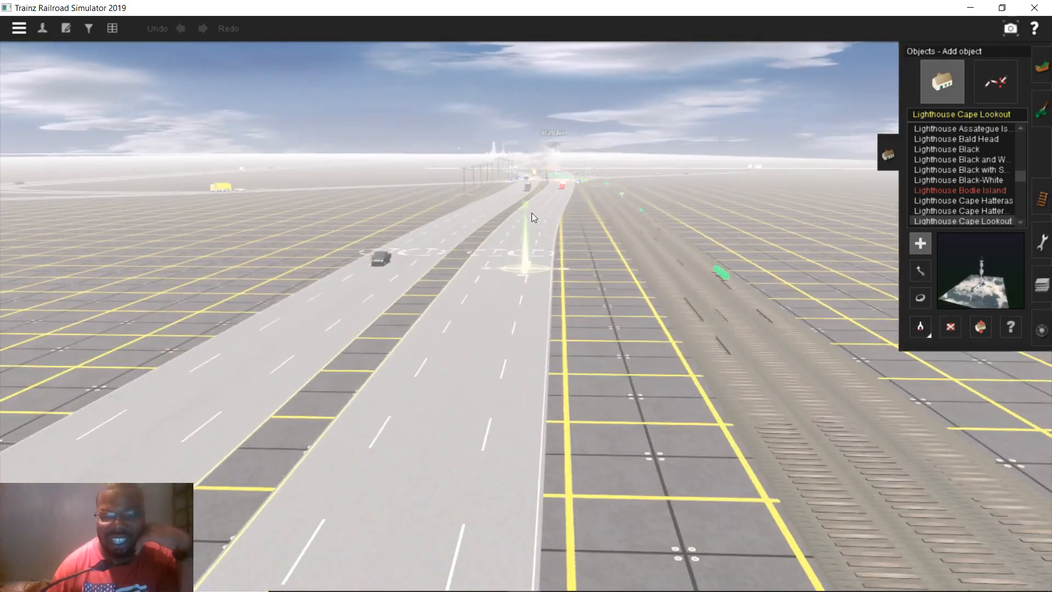
{"action": "right_click", "coordinate": [529, 225]}
{"action": "right_click", "coordinate": [529, 229]}
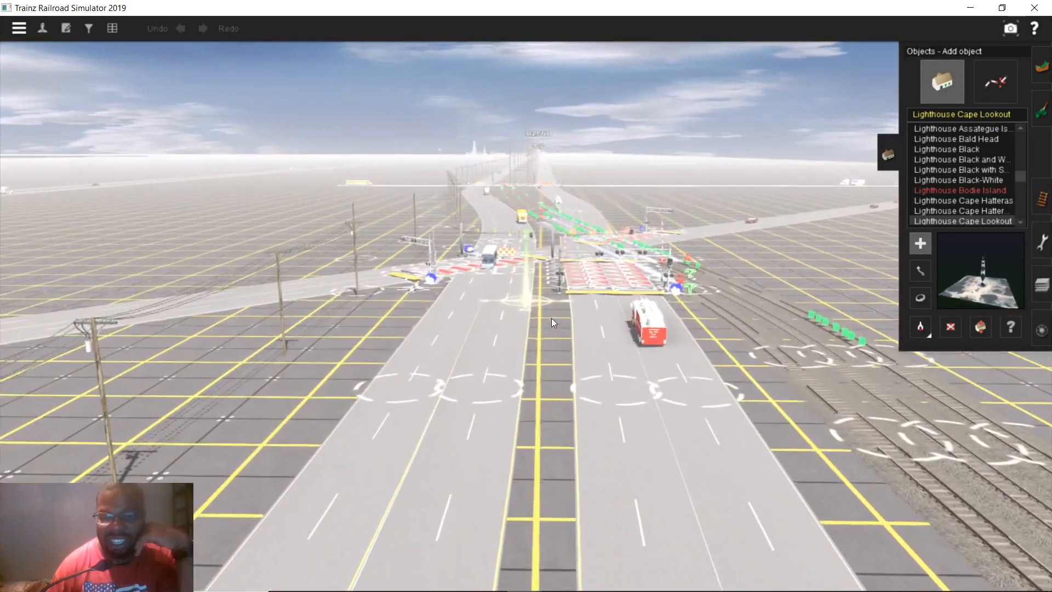
{"action": "mouse_move", "coordinate": [573, 308]}
{"action": "right_mouse_down"}
{"action": "mouse_move", "coordinate": [575, 291]}
{"action": "mouse_move", "coordinate": [537, 287]}
{"action": "right_mouse_up"}
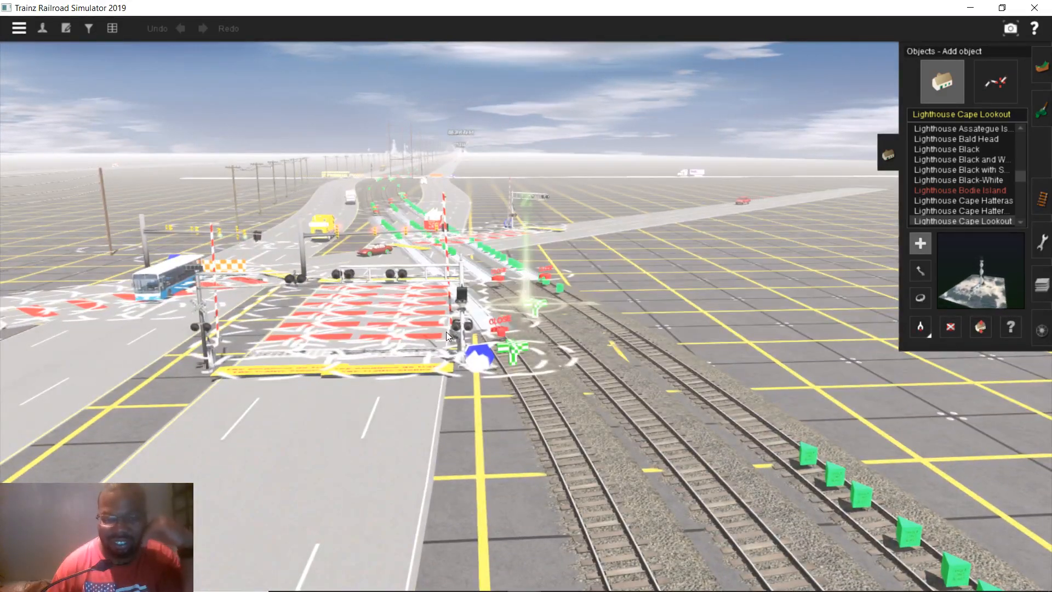
{"action": "right_click", "coordinate": [445, 330]}
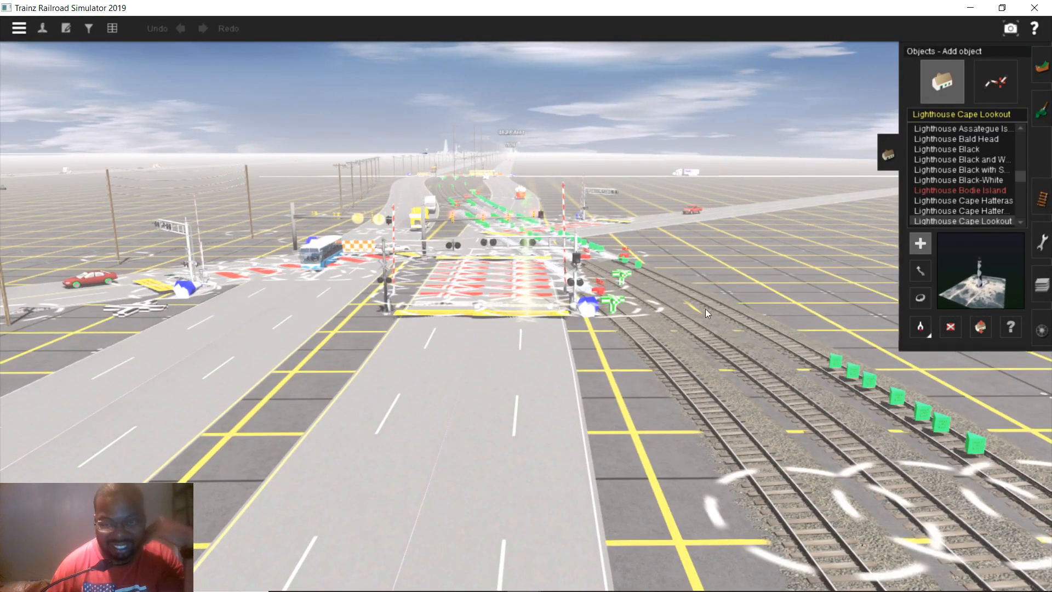
- Switch from adding scenery objects to adding trains beside the gated grade crossing
{"action": "key", "text": "F7"}
{"action": "right_click", "coordinate": [643, 294]}
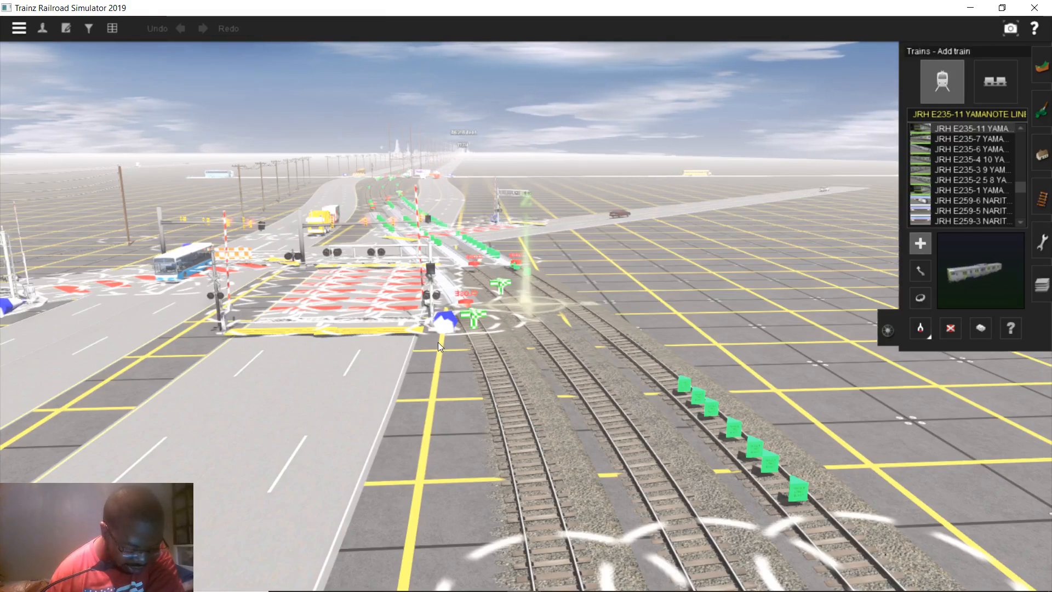
{"action": "scroll", "coordinate": [855, 206], "scroll_direction": "down", "scroll_amount": 2}
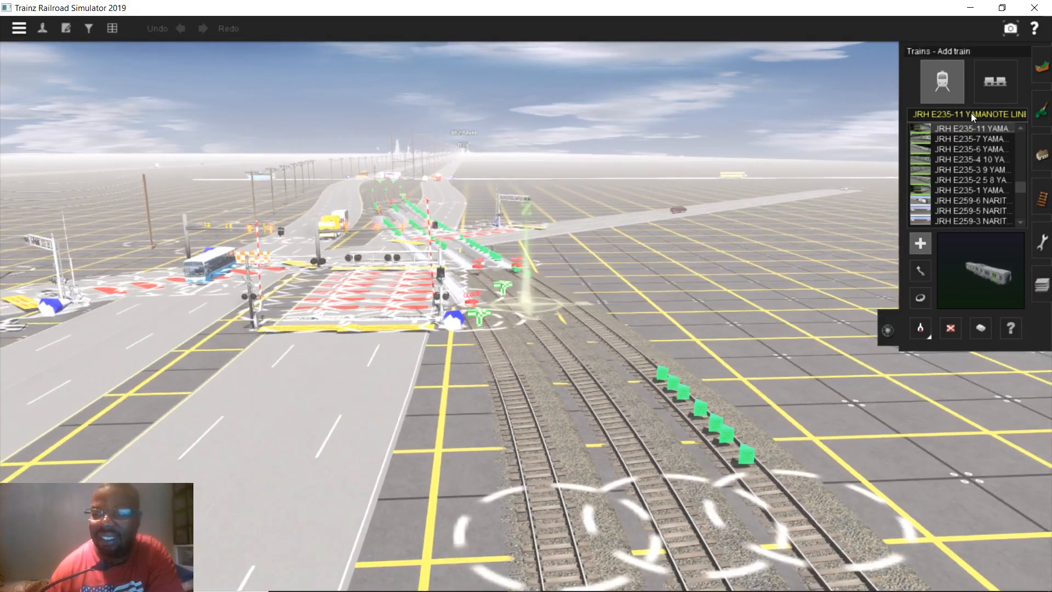
{"action": "left_click", "coordinate": [971, 113]}
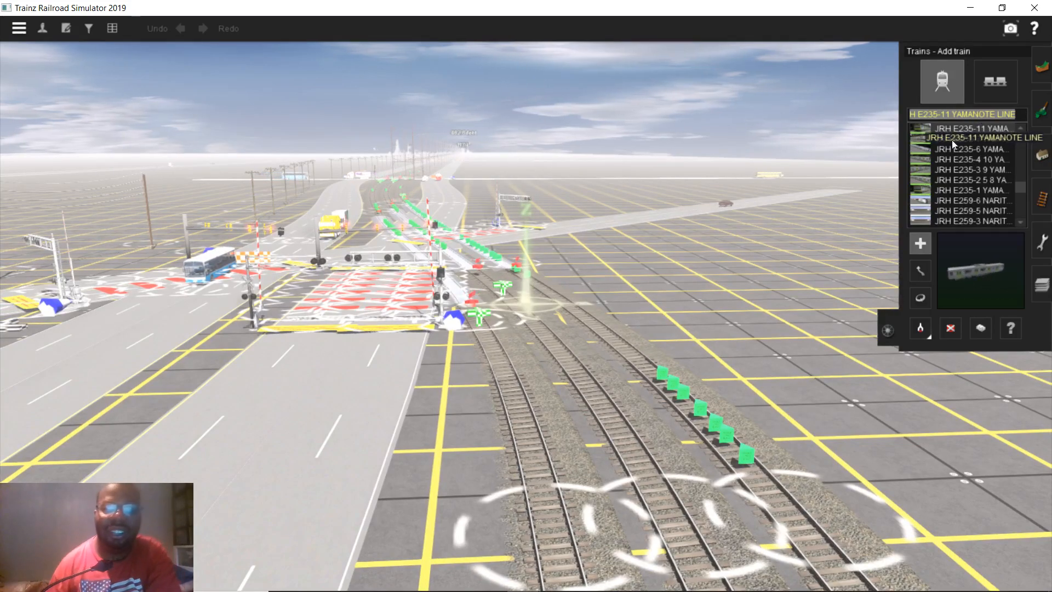
{"action": "scroll", "coordinate": [822, 197], "scroll_direction": "up", "scroll_amount": 3}
{"action": "scroll", "coordinate": [398, 322], "scroll_direction": "up", "scroll_amount": 2}
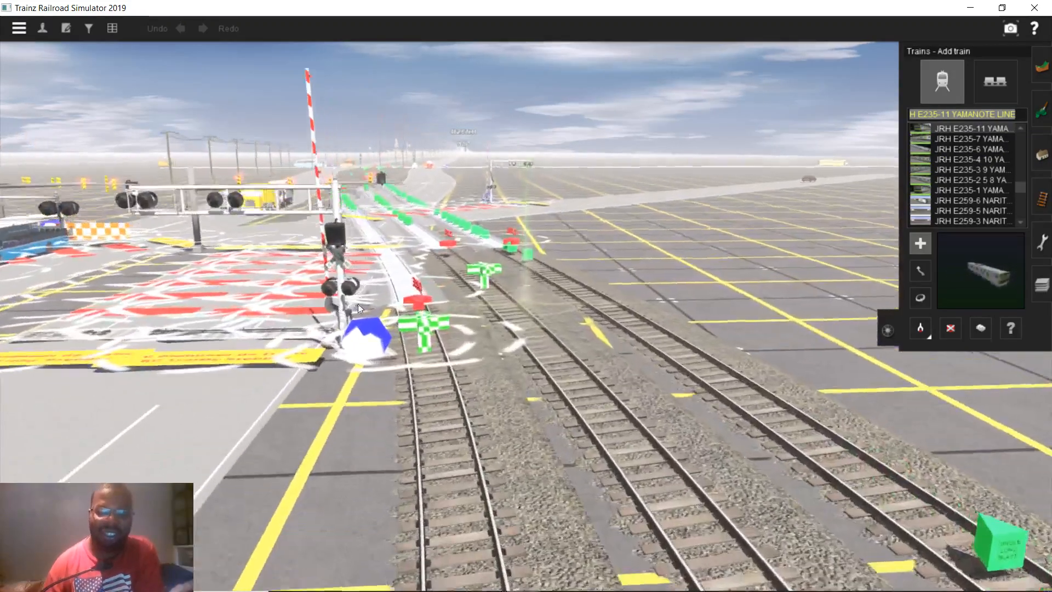
- Examine the gated grade crossing, the adjoining road intersection and the parallel tracks from several sides
{"action": "key", "text": "Up"}
{"action": "right_click", "coordinate": [350, 288]}
{"action": "key", "text": "Up"}
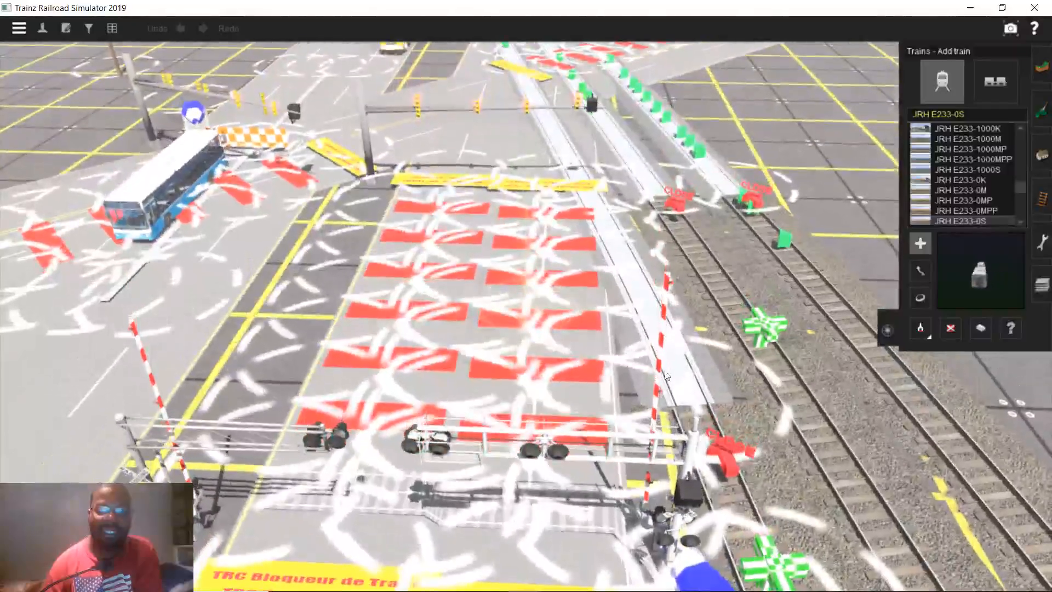
{"action": "scroll", "coordinate": [501, 245], "scroll_direction": "down", "scroll_amount": 2}
{"action": "right_click", "coordinate": [499, 241]}
{"action": "key", "text": "Left"}
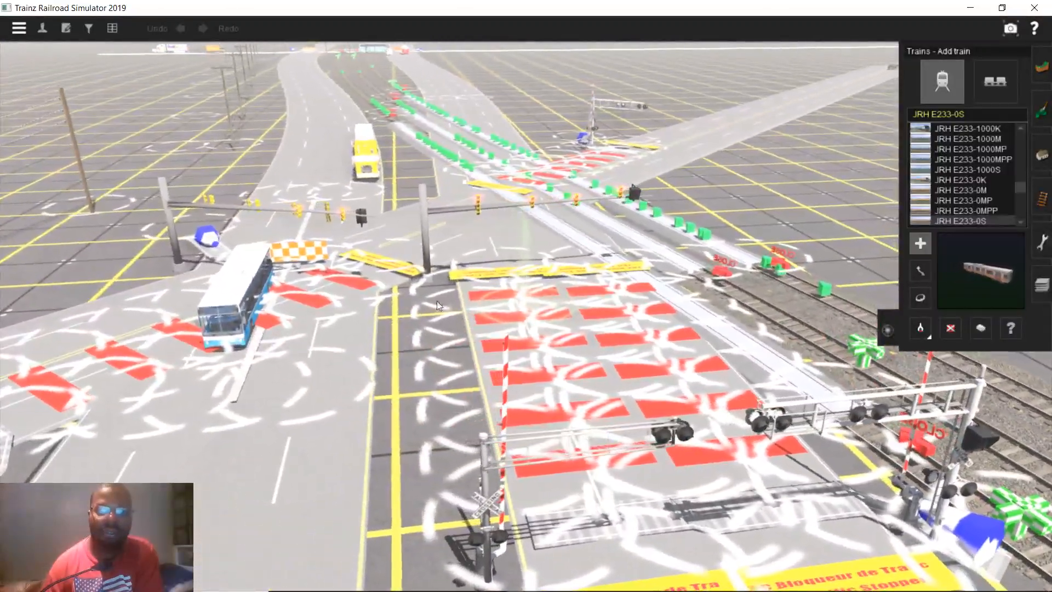
{"action": "right_click", "coordinate": [362, 302]}
{"action": "key", "text": "Left"}
{"action": "right_click", "coordinate": [362, 302]}
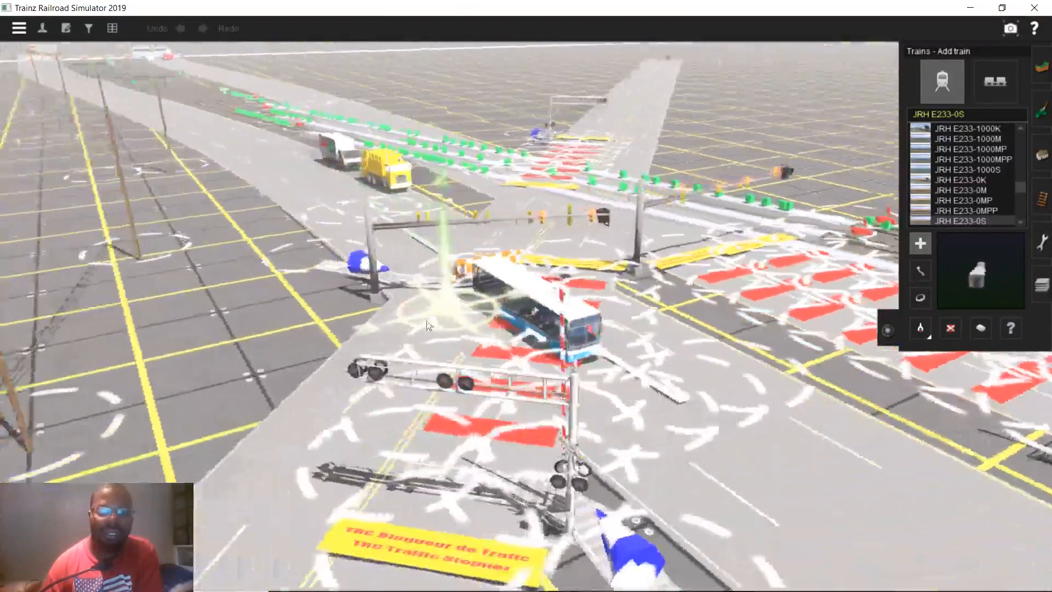
{"action": "key", "text": "Up"}
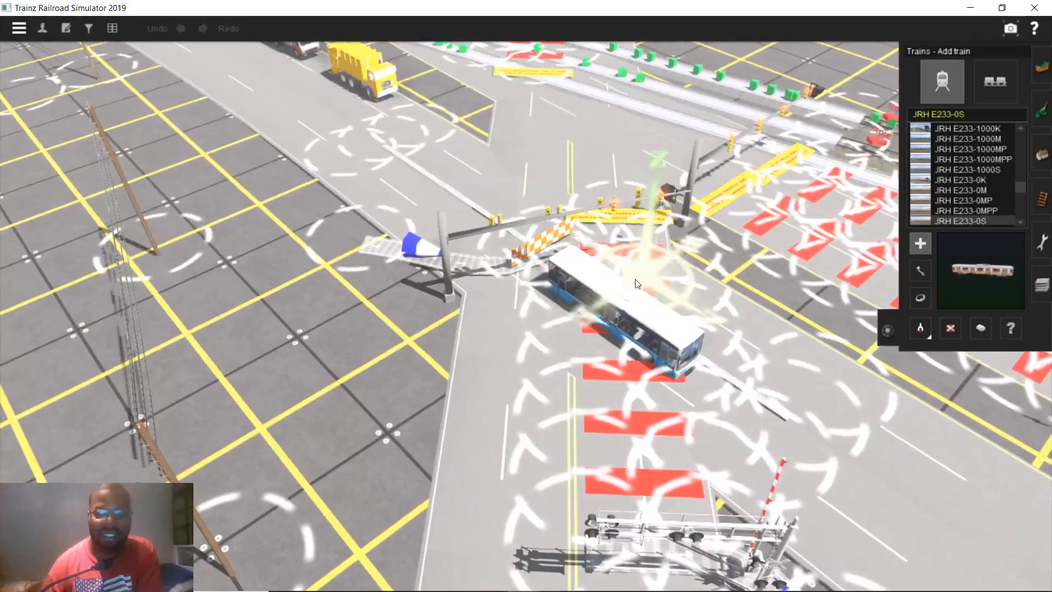
{"action": "key", "text": "Down"}
{"action": "right_click", "coordinate": [657, 276]}
{"action": "key", "text": "Right"}
{"action": "key", "text": "Right"}
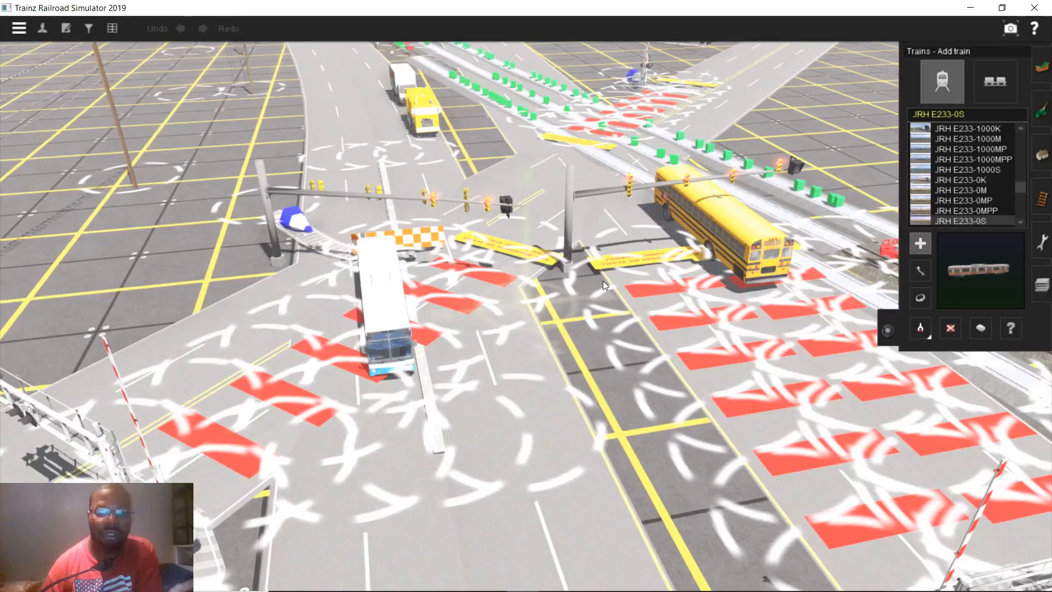
{"action": "right_click", "coordinate": [616, 269]}
{"action": "key", "text": "Right"}
{"action": "right_click", "coordinate": [633, 321]}
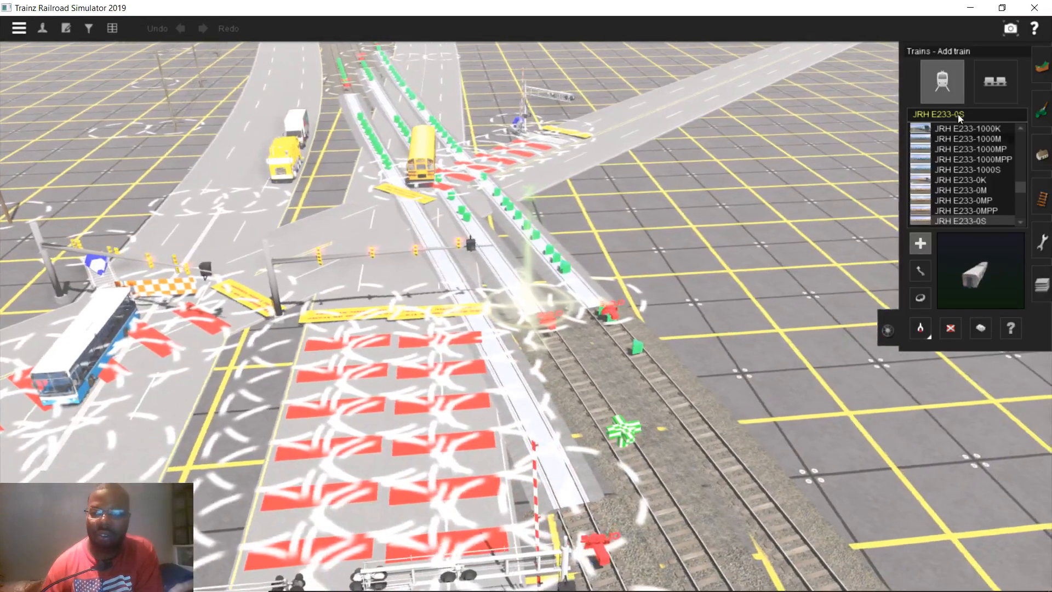
- Filter the train list by "csx" and place the CSX 8-40b #5942 locomotive on the outer track near the grade crossing
{"action": "left_click", "coordinate": [949, 115]}
{"action": "type", "text": "csx"}
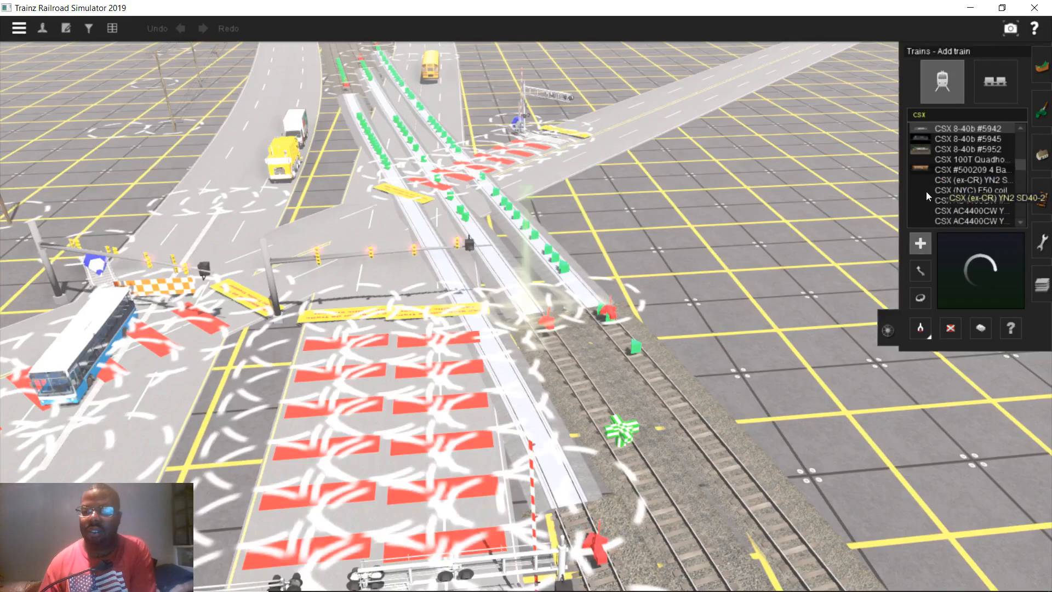
{"action": "scroll", "coordinate": [636, 415], "scroll_direction": "up", "scroll_amount": 2}
{"action": "right_click", "coordinate": [635, 416]}
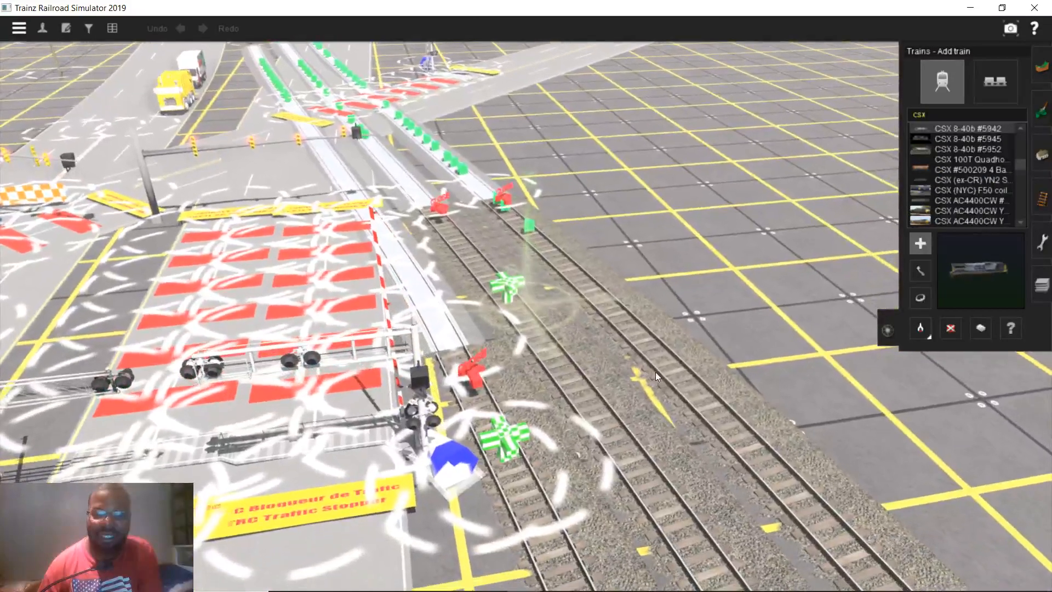
{"action": "left_click", "coordinate": [652, 372]}
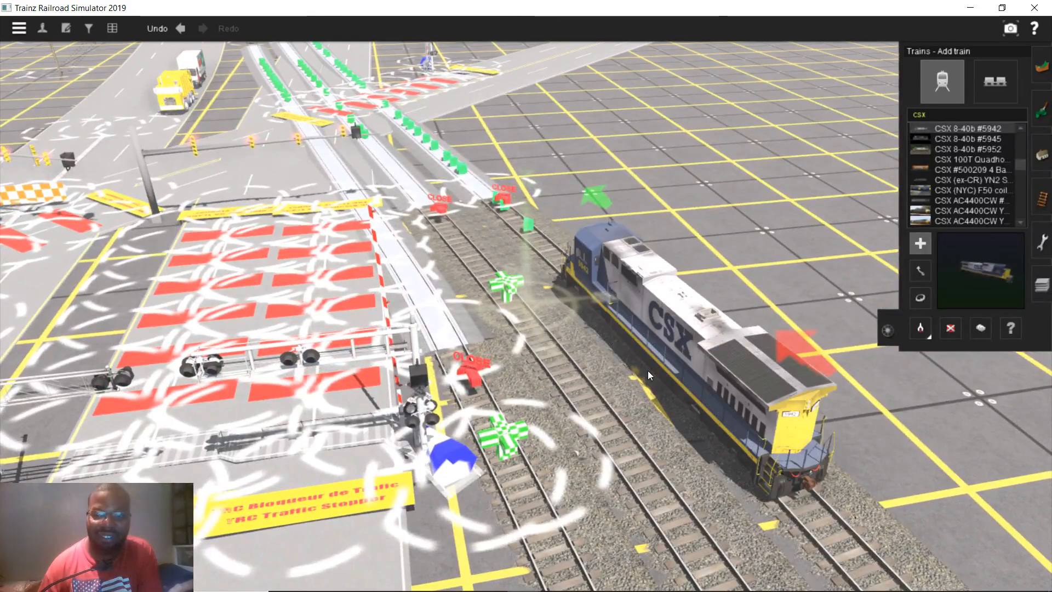
- Move the CSX locomotive along its track up to the start of the grade crossing with the Move train tool
{"action": "right_click_drag", "start_coordinate": [645, 374], "coordinate": [493, 351]}
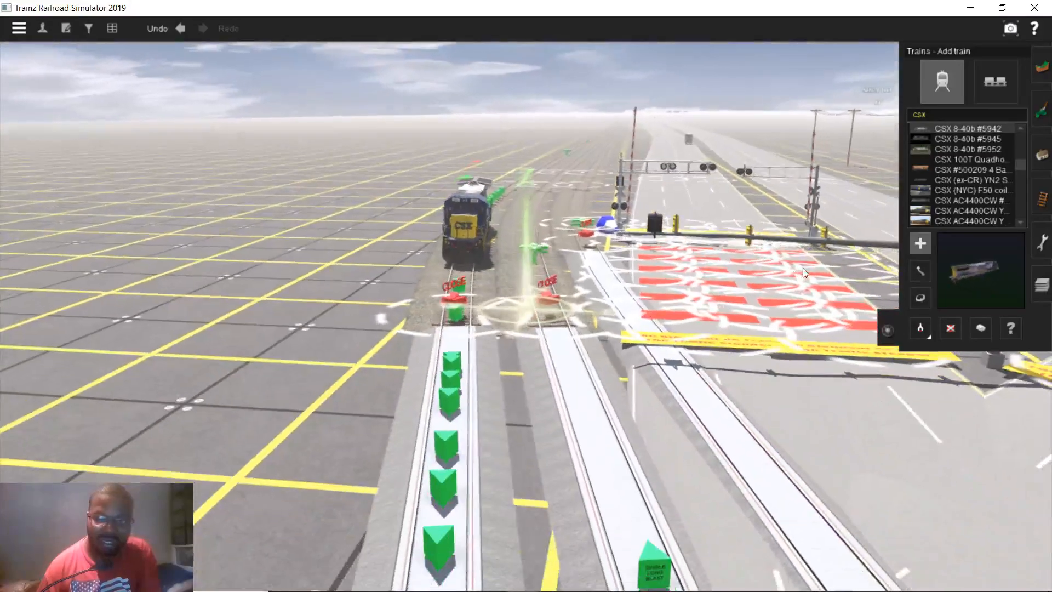
{"action": "right_click_drag", "start_coordinate": [837, 236], "coordinate": [927, 265]}
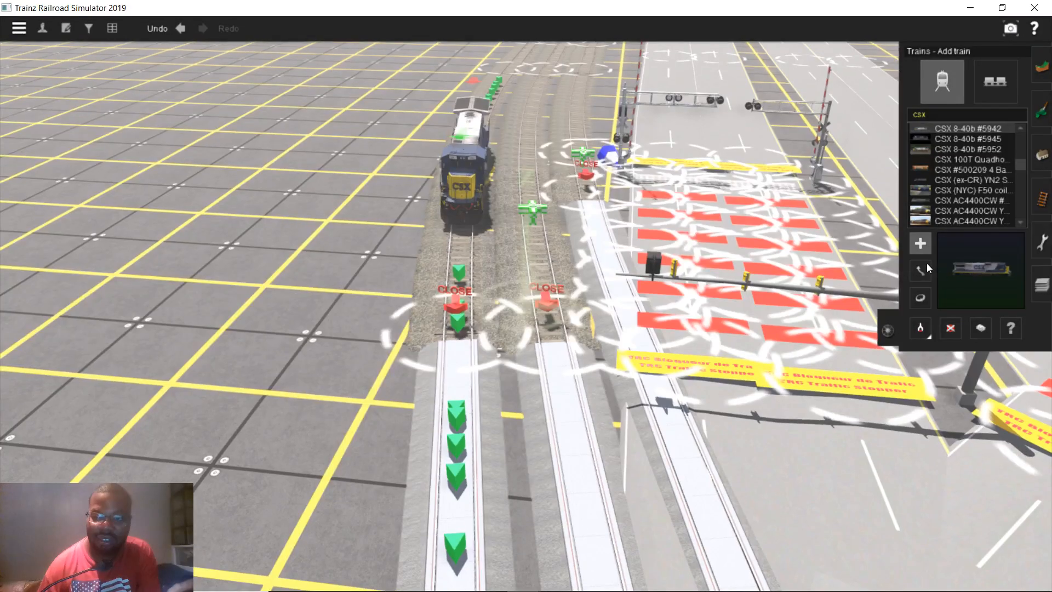
{"action": "left_click", "coordinate": [920, 270]}
{"action": "left_click_drag", "start_coordinate": [466, 233], "coordinate": [465, 374]}
{"action": "right_click", "coordinate": [584, 404]}
{"action": "mouse_move", "coordinate": [562, 327]}
{"action": "right_mouse_down"}
{"action": "mouse_move", "coordinate": [554, 323]}
{"action": "mouse_move", "coordinate": [557, 341]}
{"action": "right_mouse_up"}
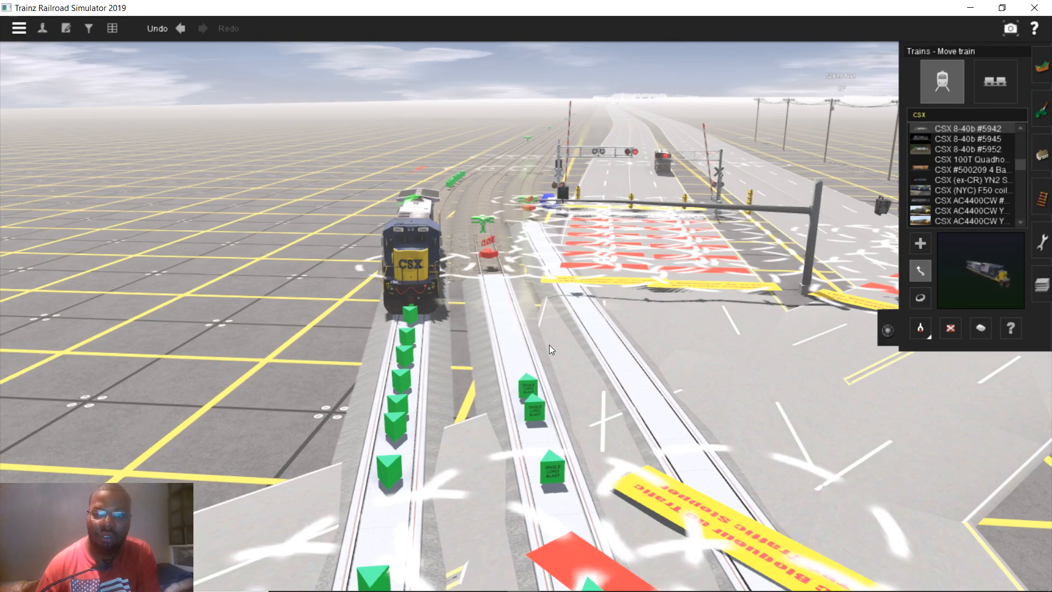
- Examine the crossing gates, flashing signals and road traffic around the CSX locomotive from both sides of the tracks
{"action": "mouse_move", "coordinate": [529, 347]}
{"action": "right_mouse_down"}
{"action": "mouse_move", "coordinate": [518, 357]}
{"action": "mouse_move", "coordinate": [436, 269]}
{"action": "right_mouse_up"}
{"action": "key", "text": "Left"}
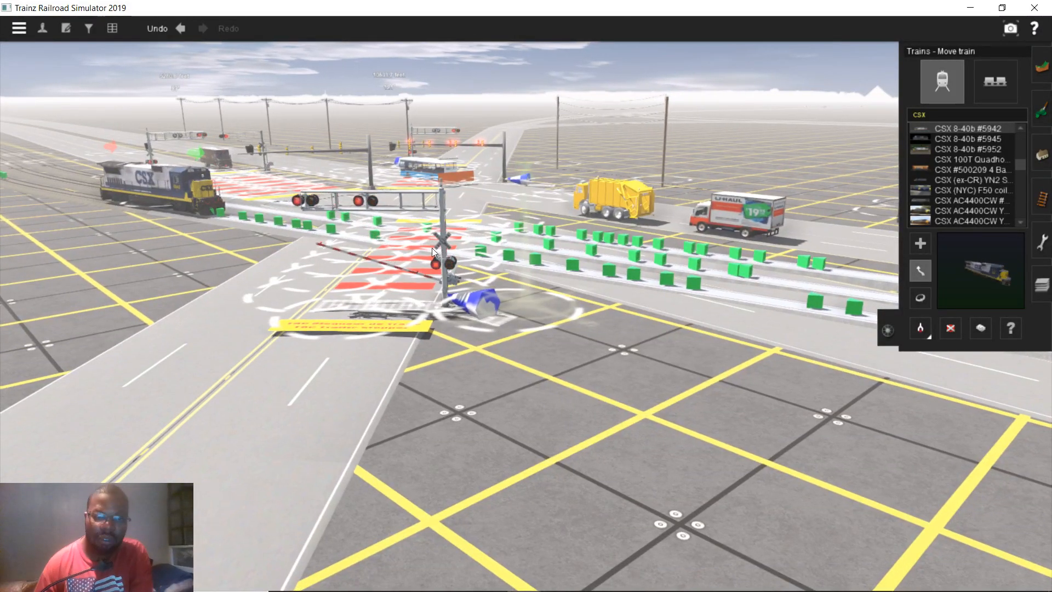
{"action": "right_click_drag", "start_coordinate": [468, 269], "coordinate": [546, 294]}
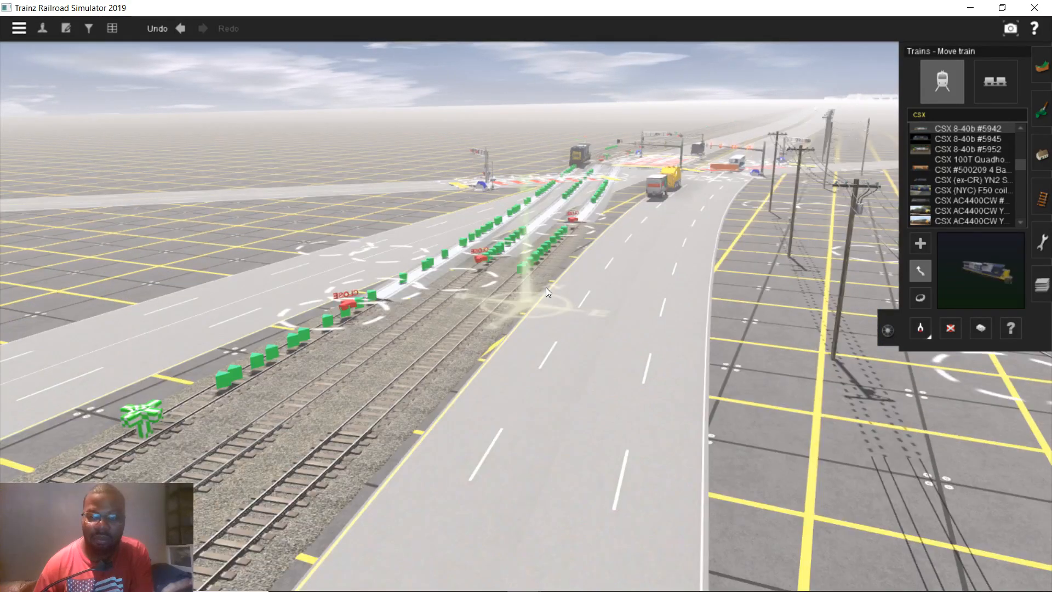
{"action": "right_click", "coordinate": [610, 204]}
{"action": "right_click", "coordinate": [568, 229]}
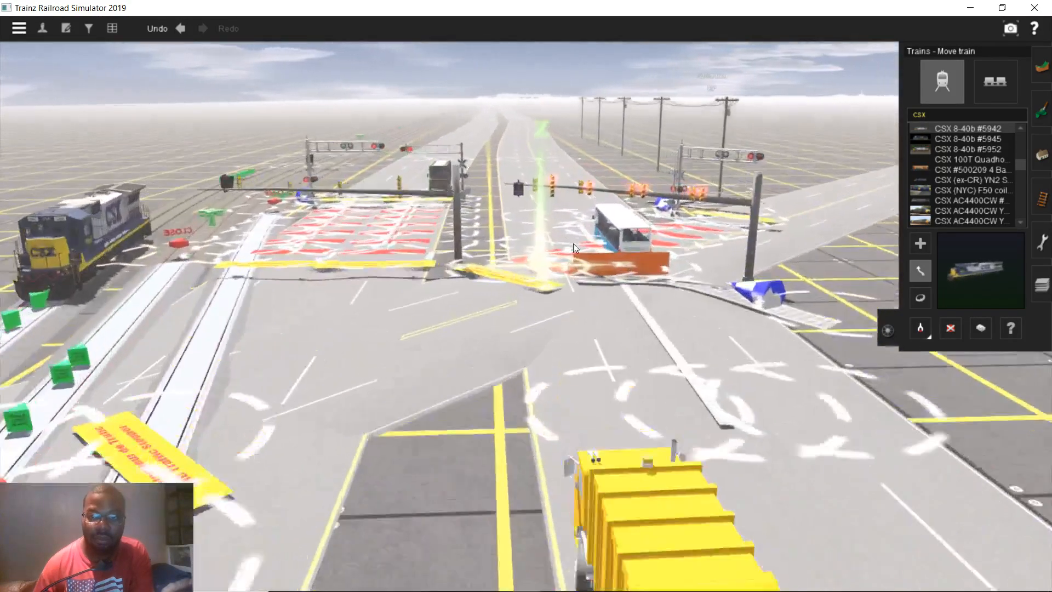
{"action": "right_click", "coordinate": [603, 249]}
{"action": "mouse_move", "coordinate": [602, 250]}
{"action": "right_mouse_down"}
{"action": "mouse_move", "coordinate": [386, 324]}
{"action": "mouse_move", "coordinate": [449, 308]}
{"action": "mouse_move", "coordinate": [551, 311]}
{"action": "right_mouse_up"}
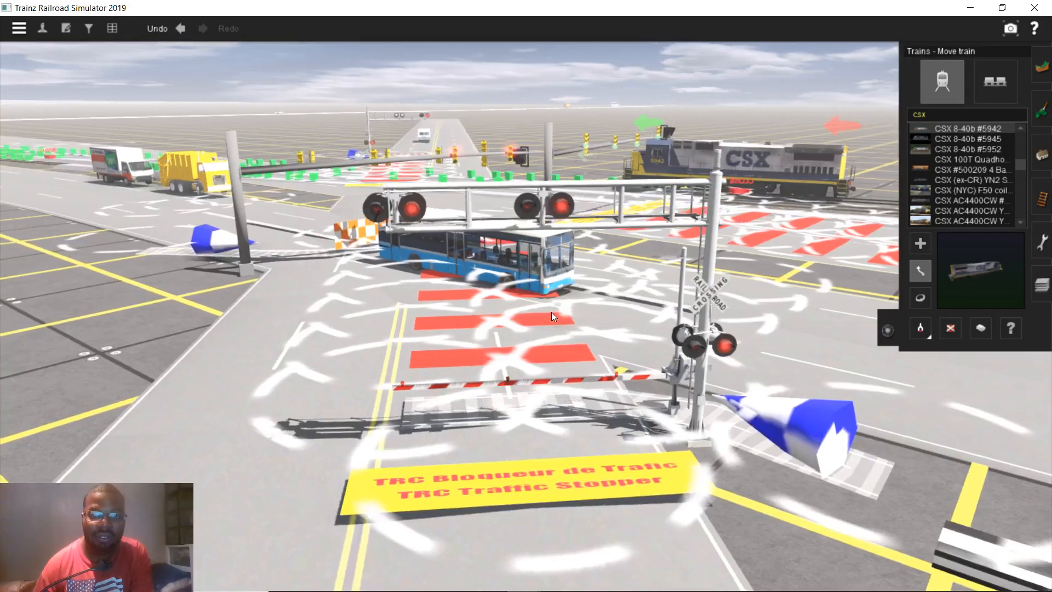
{"action": "right_click", "coordinate": [636, 274]}
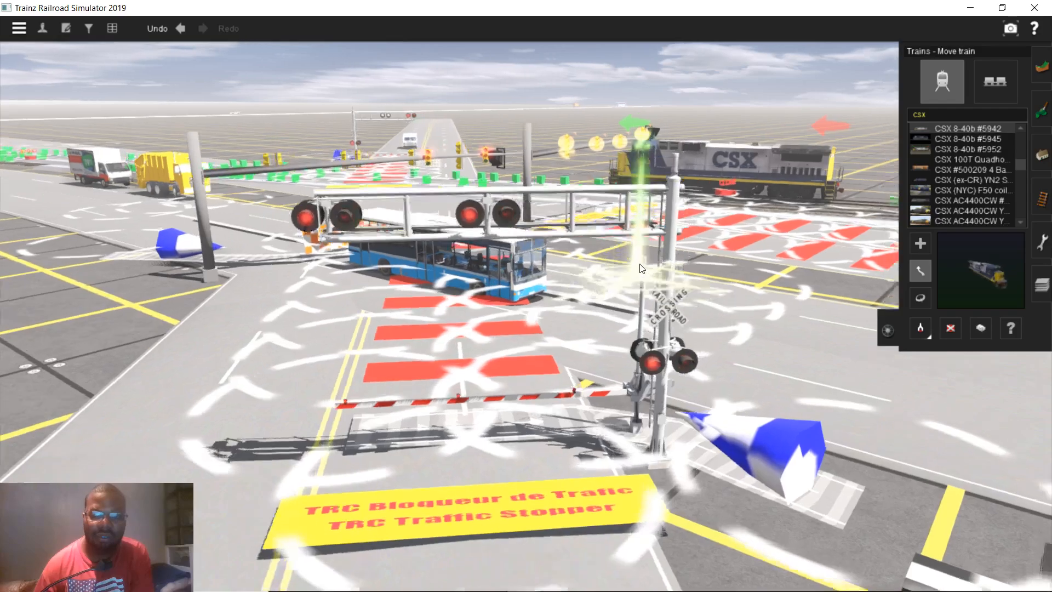
{"action": "key", "text": "Left"}
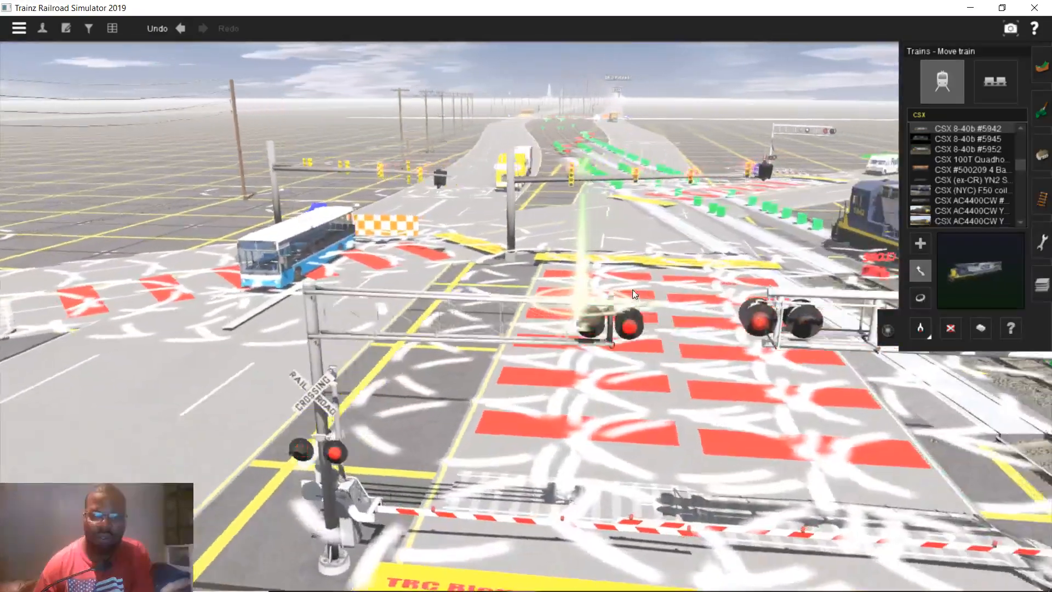
{"action": "right_click", "coordinate": [641, 321]}
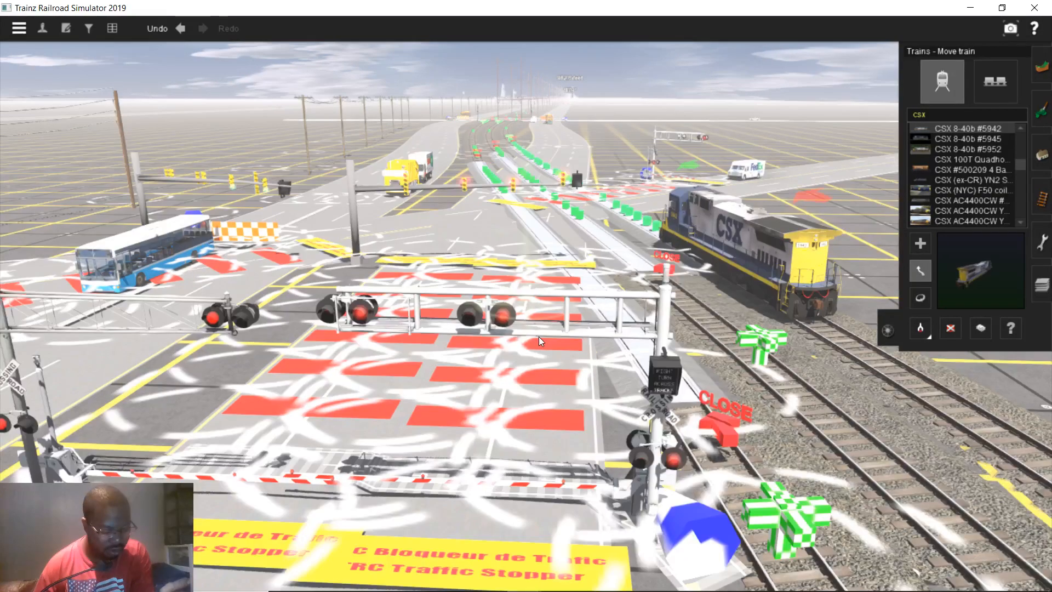
- Move the CSX locomotive back along the track away from the grade crossing and delete it
{"action": "scroll", "coordinate": [538, 336], "scroll_direction": "down", "scroll_amount": 3}
{"action": "left_click_drag", "start_coordinate": [655, 291], "coordinate": [791, 476]}
{"action": "scroll", "coordinate": [588, 381], "scroll_direction": "up", "scroll_amount": 5}
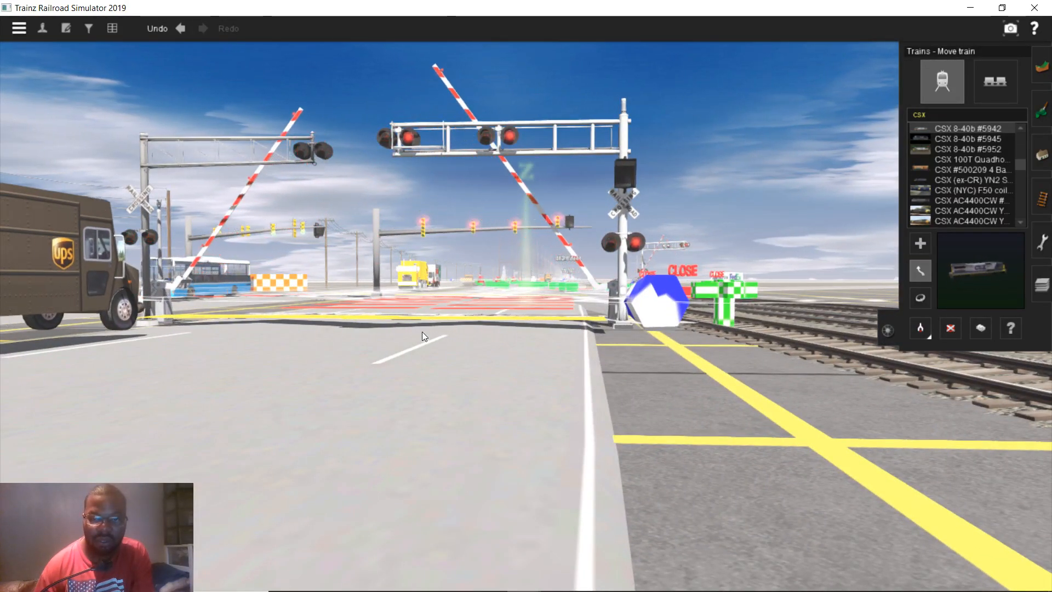
{"action": "scroll", "coordinate": [396, 320], "scroll_direction": "down", "scroll_amount": 5}
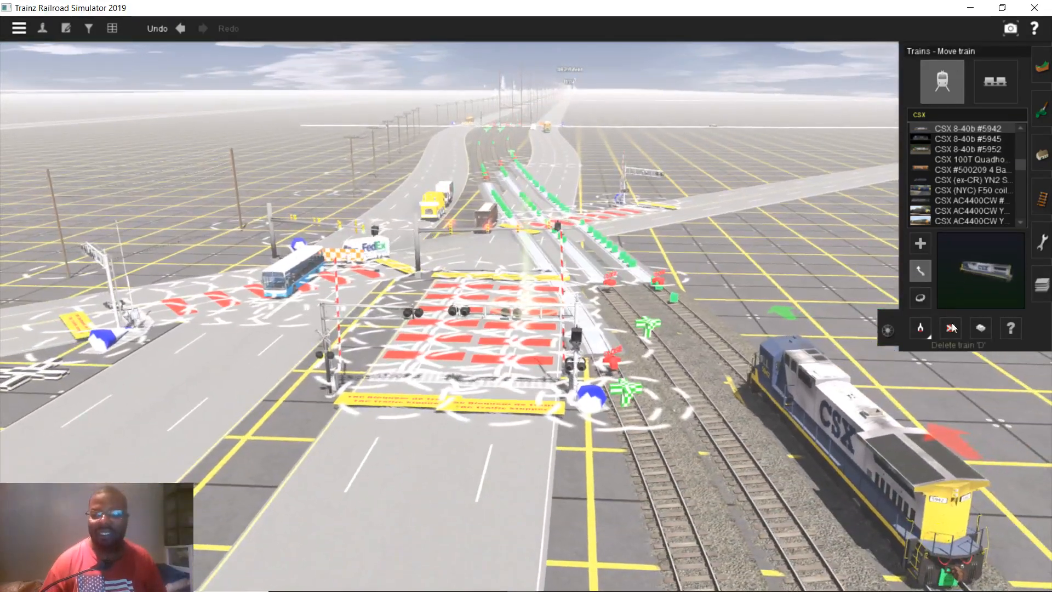
{"action": "left_click", "coordinate": [950, 328]}
{"action": "left_click", "coordinate": [780, 406]}
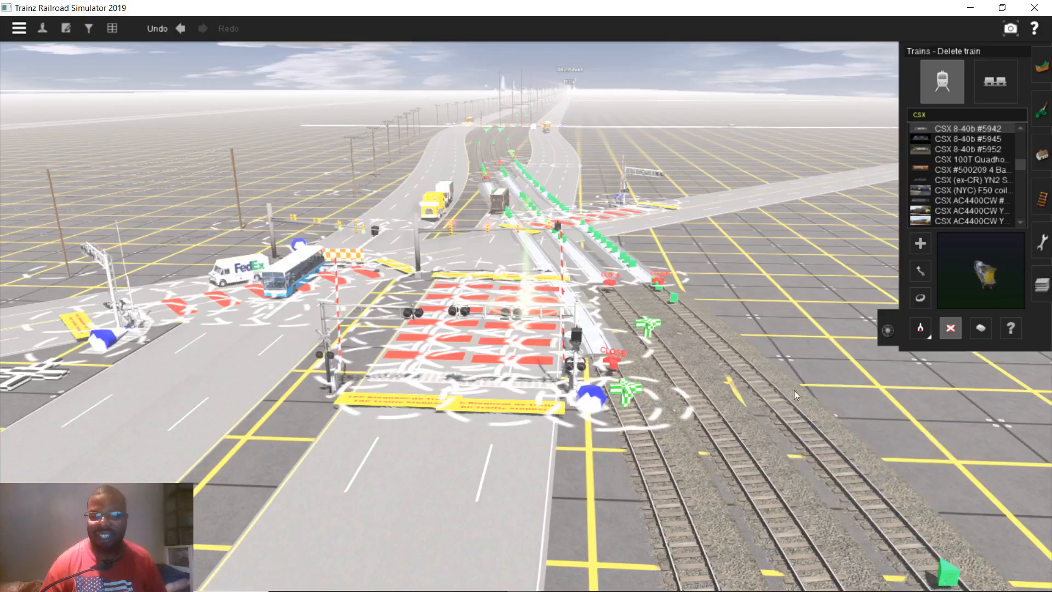
- Examine the straight roads, electrified tracks and further grade crossings along the route as far as the beach amusement park and lighthouse
{"action": "right_click", "coordinate": [497, 171]}
{"action": "right_click", "coordinate": [538, 186]}
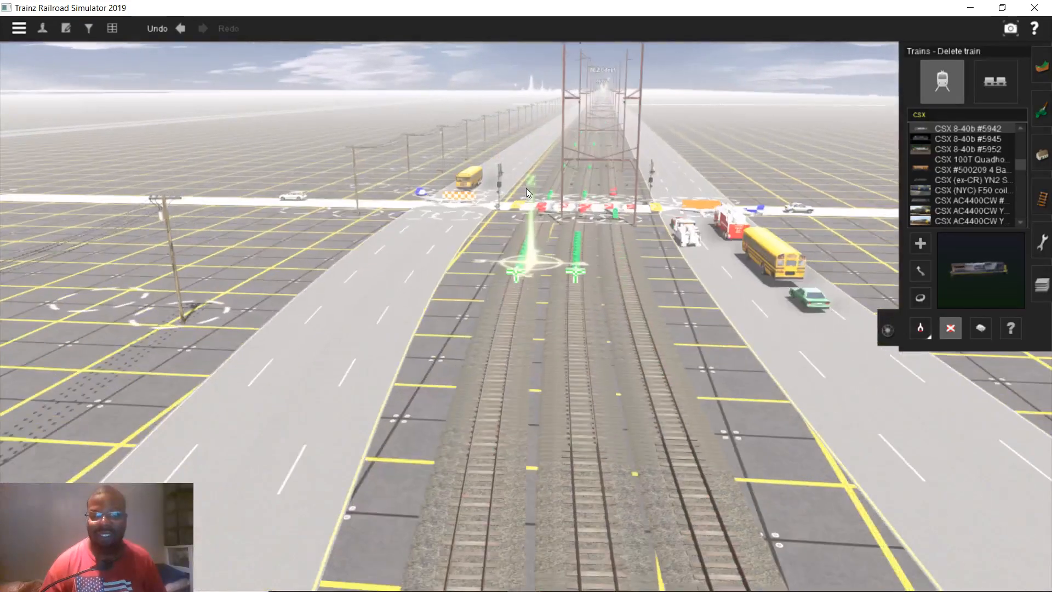
{"action": "right_click", "coordinate": [526, 189]}
{"action": "right_click", "coordinate": [576, 191]}
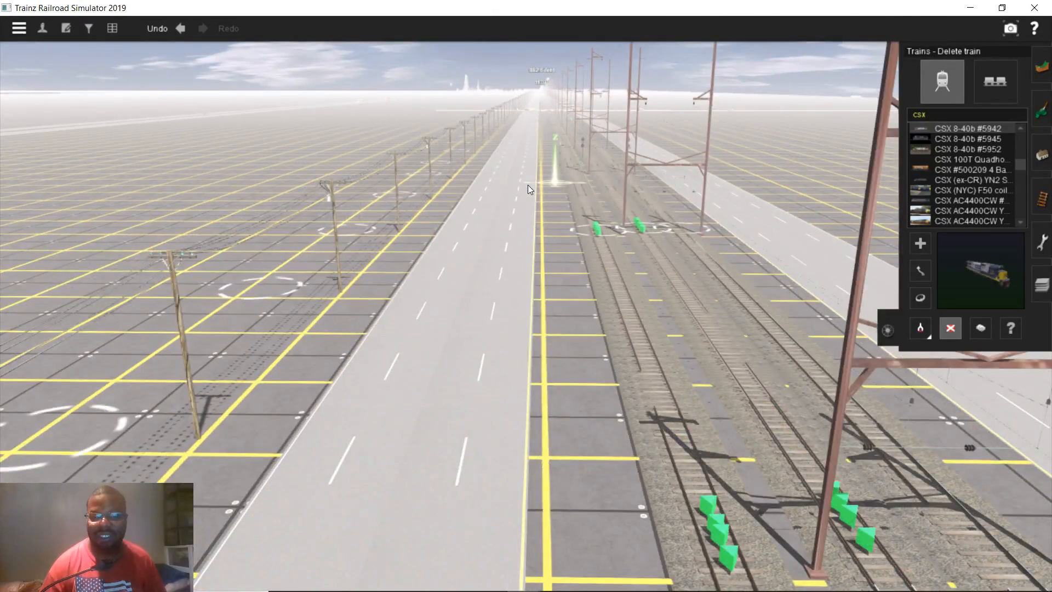
{"action": "right_click", "coordinate": [527, 185]}
{"action": "right_click", "coordinate": [503, 172]}
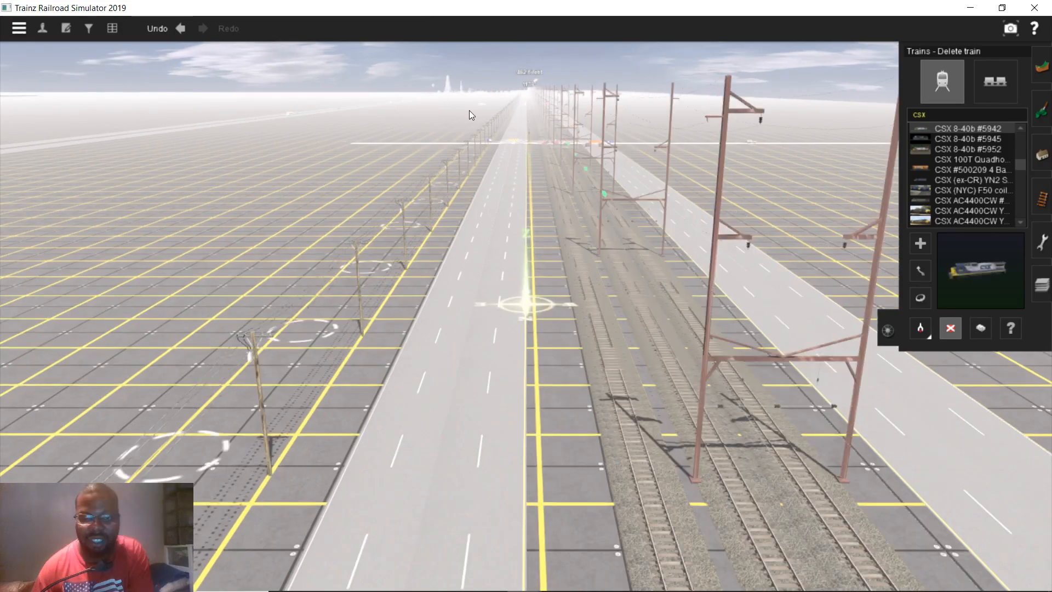
{"action": "right_click", "coordinate": [525, 181]}
{"action": "right_click", "coordinate": [504, 182]}
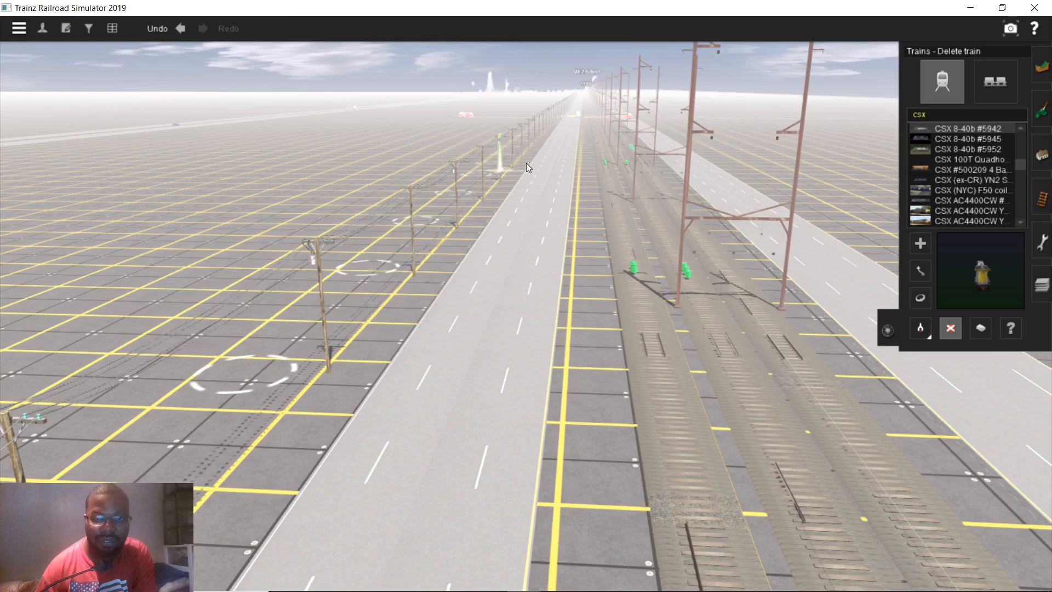
{"action": "right_click", "coordinate": [526, 163]}
{"action": "right_click", "coordinate": [524, 153]}
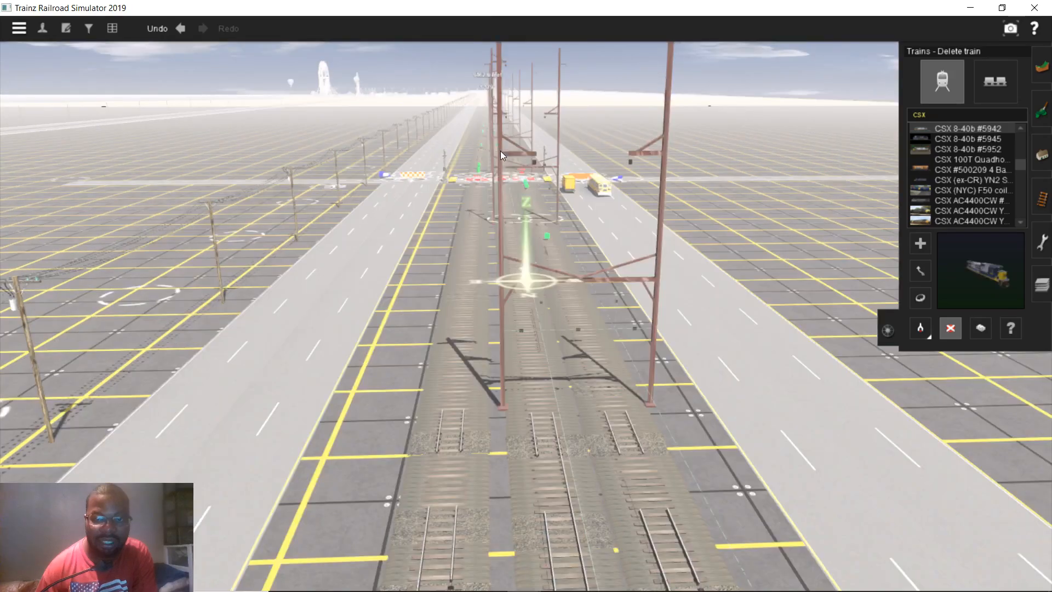
{"action": "right_click", "coordinate": [501, 152]}
{"action": "right_click", "coordinate": [538, 342]}
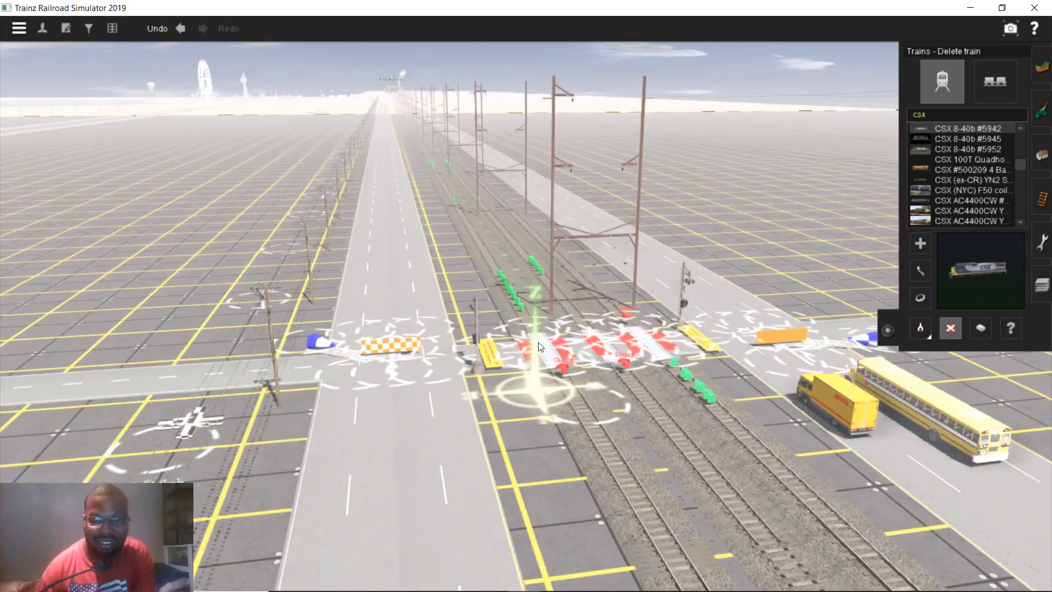
{"action": "right_click_drag", "start_coordinate": [538, 342], "coordinate": [435, 198]}
{"action": "right_click", "coordinate": [435, 198]}
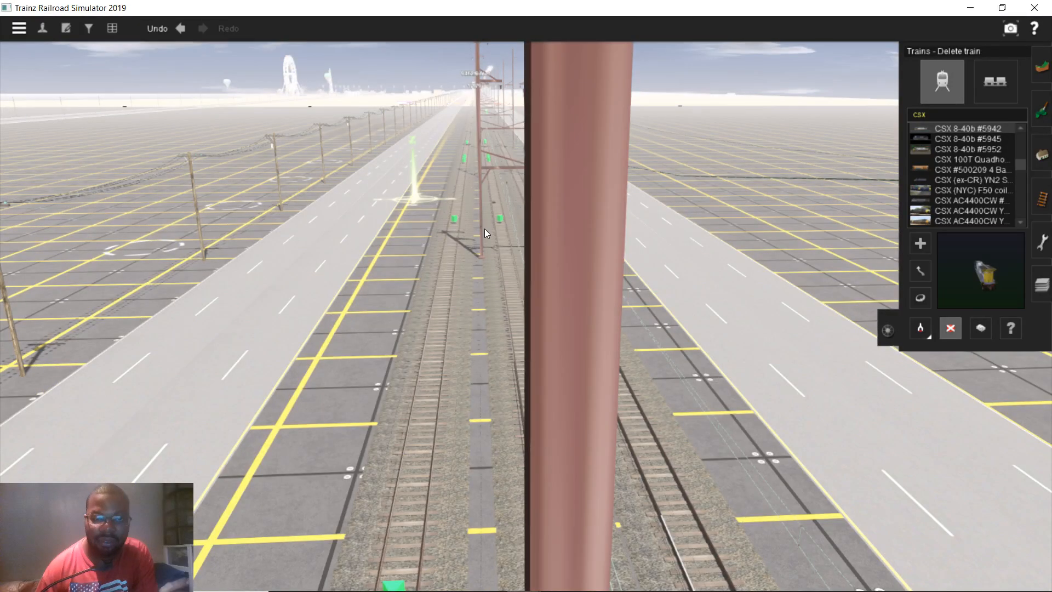
{"action": "right_click", "coordinate": [484, 229]}
{"action": "right_click", "coordinate": [508, 185]}
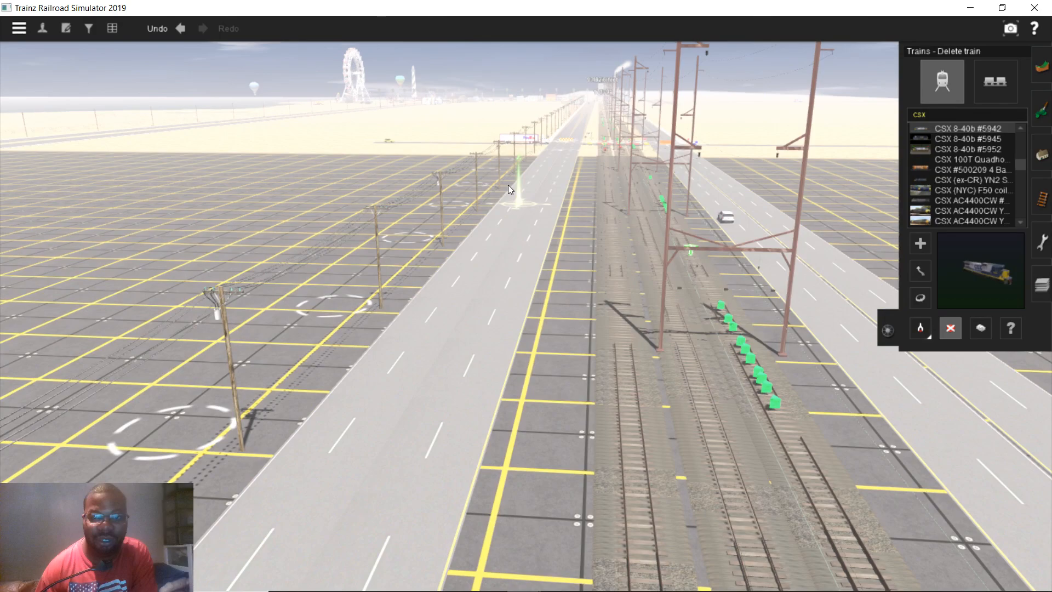
{"action": "right_click", "coordinate": [507, 185]}
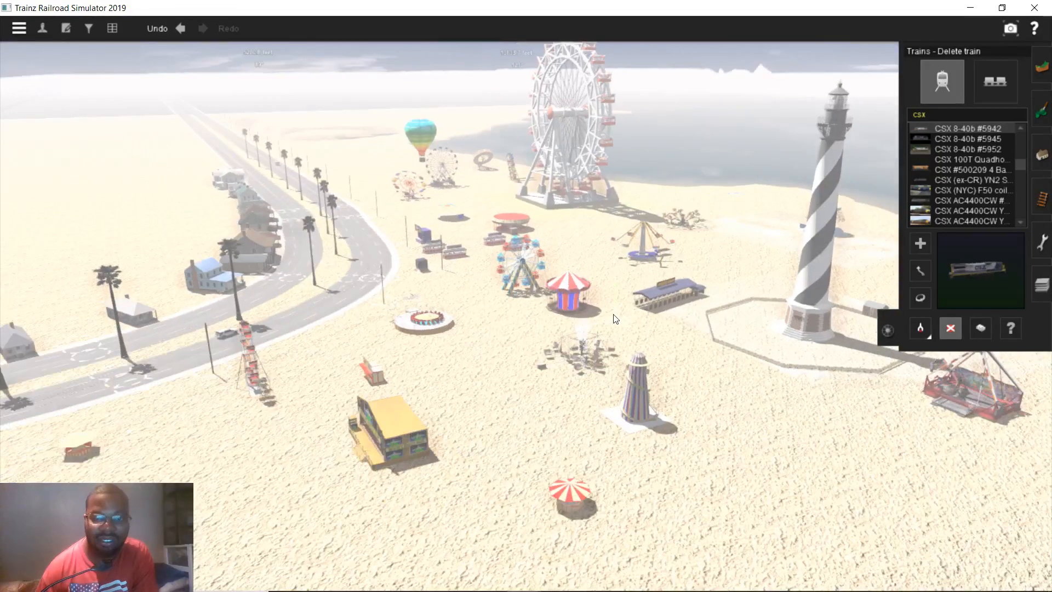
- Examine the beach amusement park, the lighthouse, the palm-lined road with its houses, and the nearby grade crossing from several sides
{"action": "right_click", "coordinate": [614, 315]}
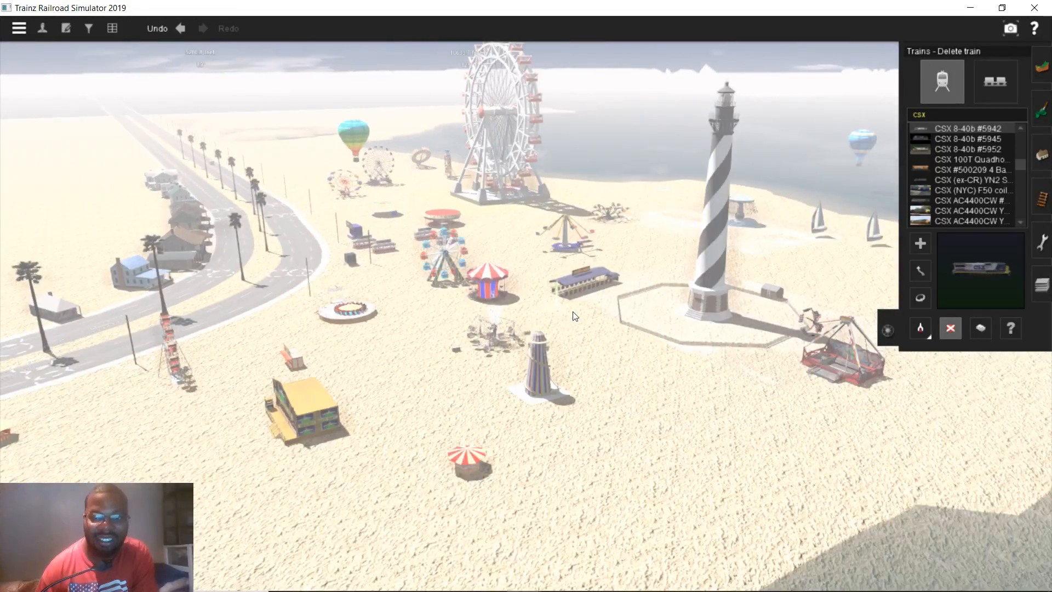
{"action": "key", "text": "Left"}
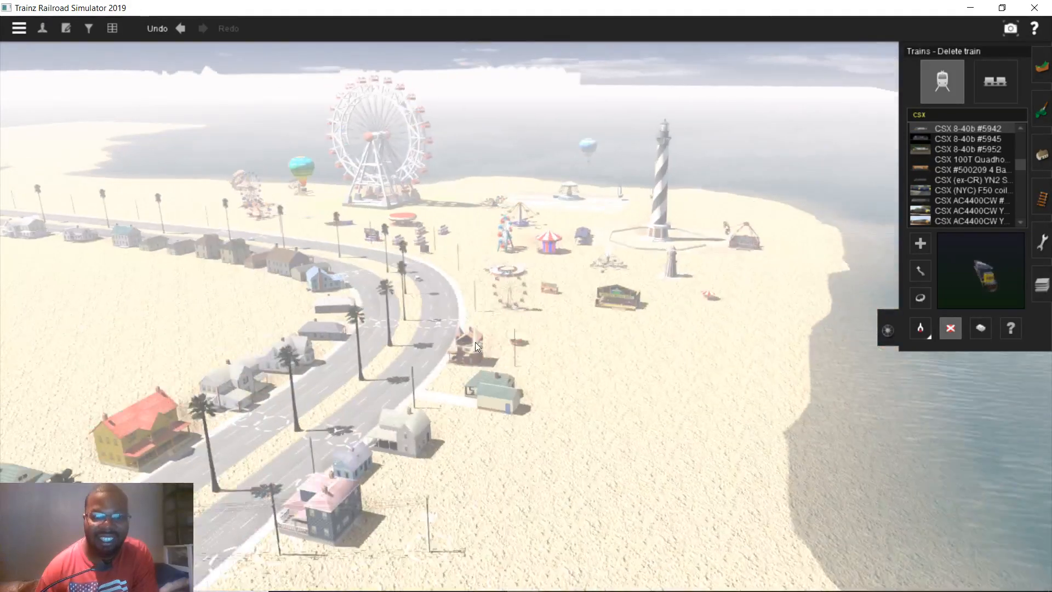
{"action": "right_click", "coordinate": [475, 342]}
{"action": "key", "text": "Left"}
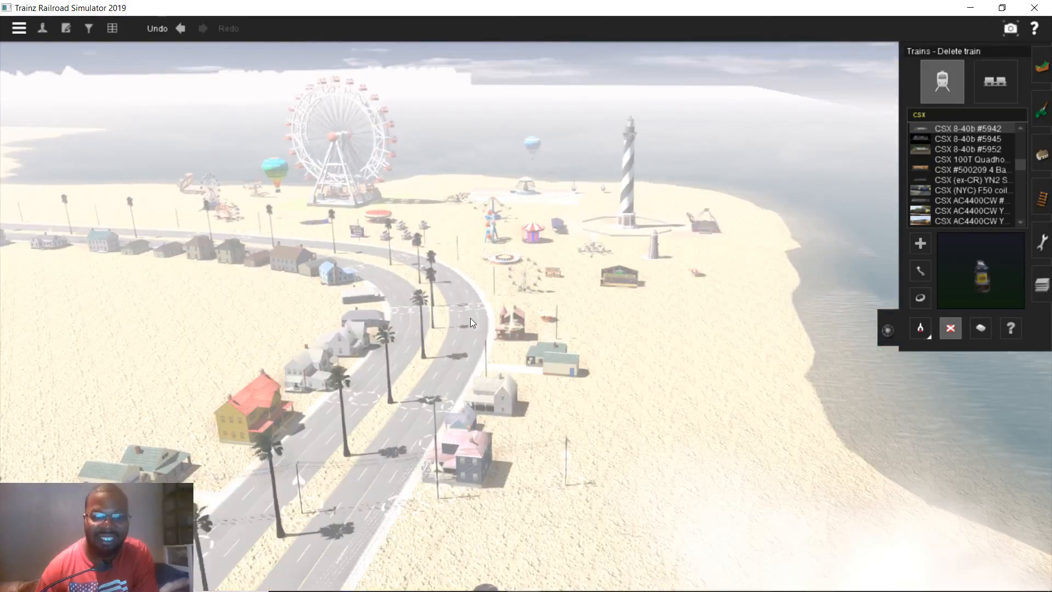
{"action": "right_click", "coordinate": [470, 318]}
{"action": "key", "text": "Left"}
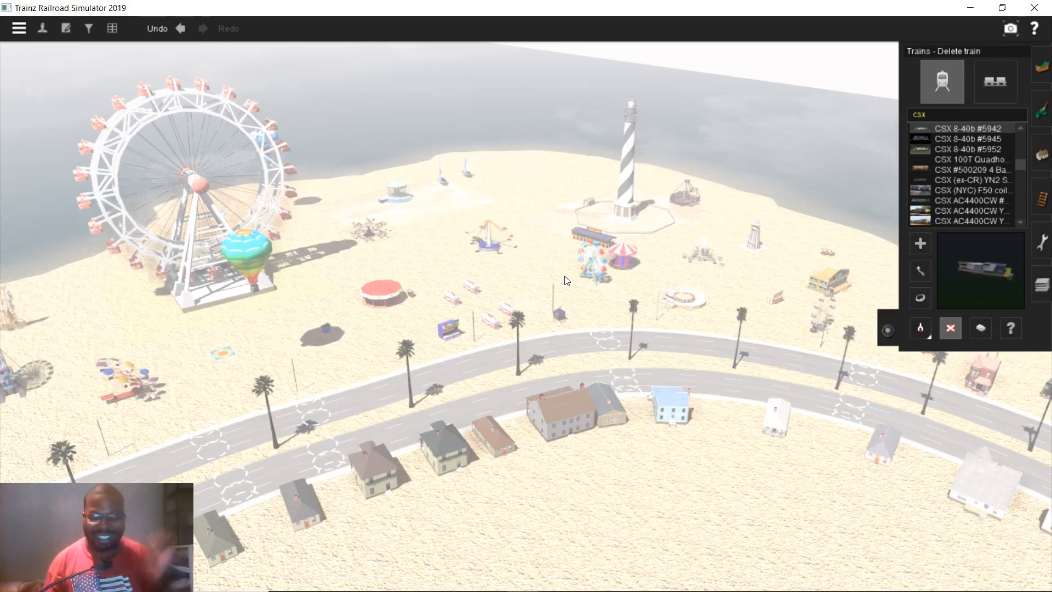
{"action": "right_click_drag", "start_coordinate": [518, 200], "coordinate": [645, 359]}
{"action": "scroll", "coordinate": [646, 359], "scroll_direction": "up", "scroll_amount": 5}
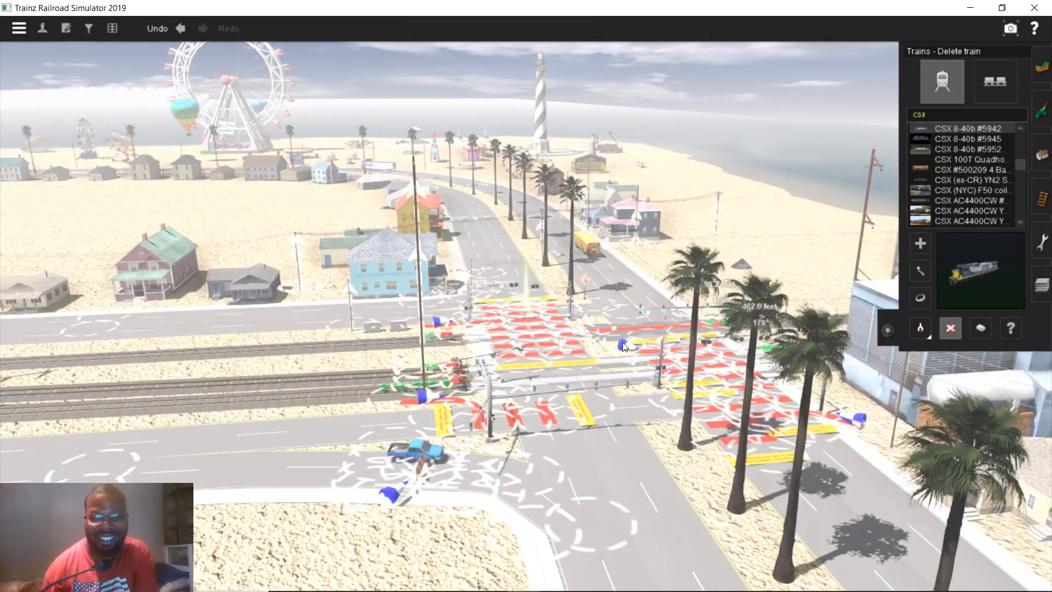
{"action": "scroll", "coordinate": [622, 343], "scroll_direction": "up", "scroll_amount": 3}
{"action": "right_click_drag", "start_coordinate": [622, 342], "coordinate": [496, 329]}
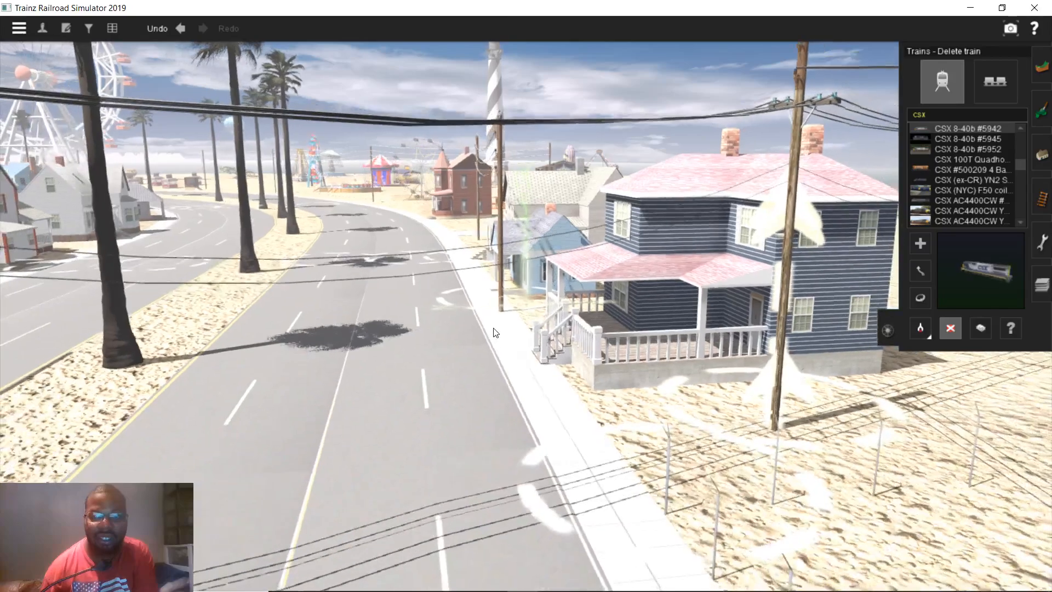
{"action": "right_click_drag", "start_coordinate": [553, 372], "coordinate": [612, 414]}
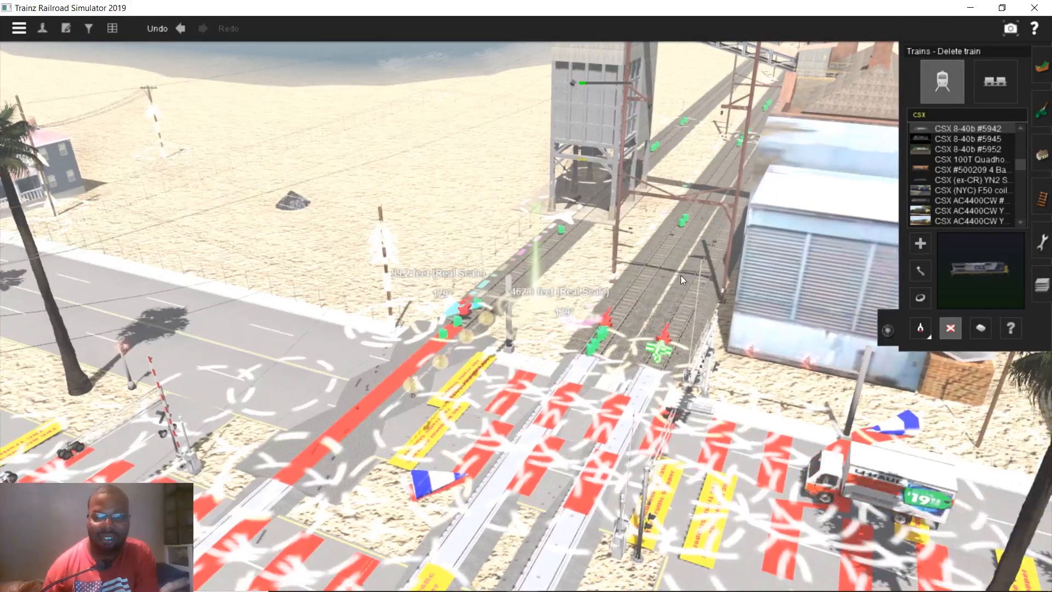
- Examine the three tracks from the grade crossing past the industrial buildings to where the sand terrain meets the untextured baseboards
{"action": "scroll", "coordinate": [459, 258], "scroll_direction": "up", "scroll_amount": 3}
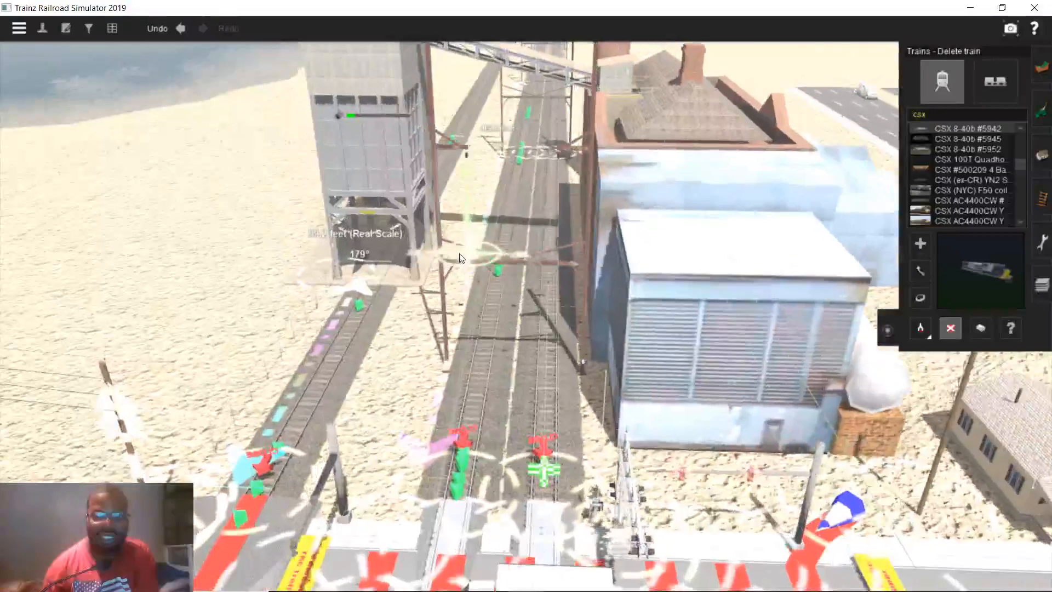
{"action": "scroll", "coordinate": [459, 258], "scroll_direction": "up", "scroll_amount": 5}
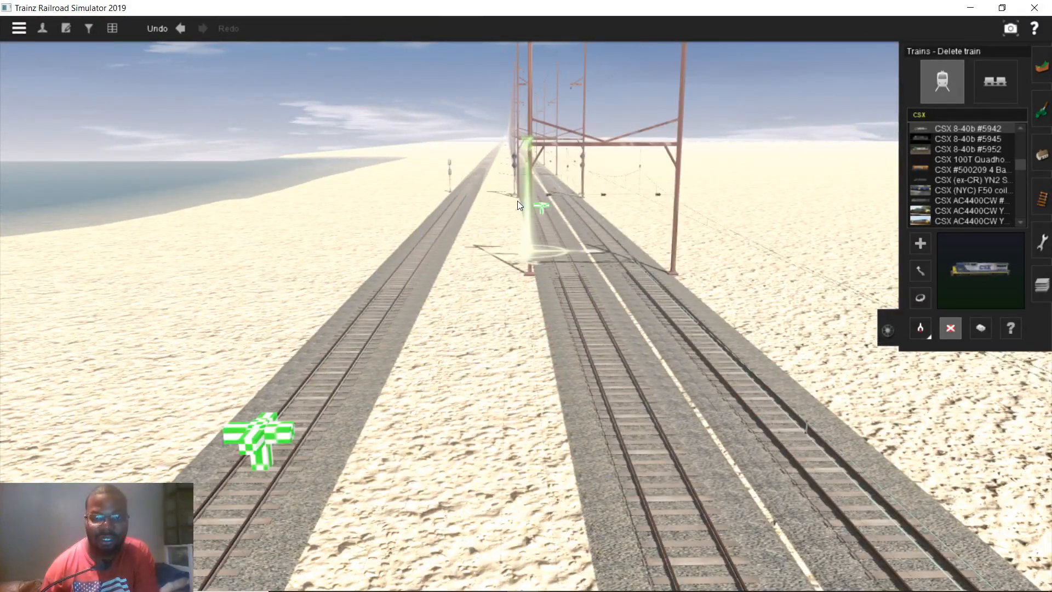
{"action": "scroll", "coordinate": [517, 200], "scroll_direction": "down", "scroll_amount": 8}
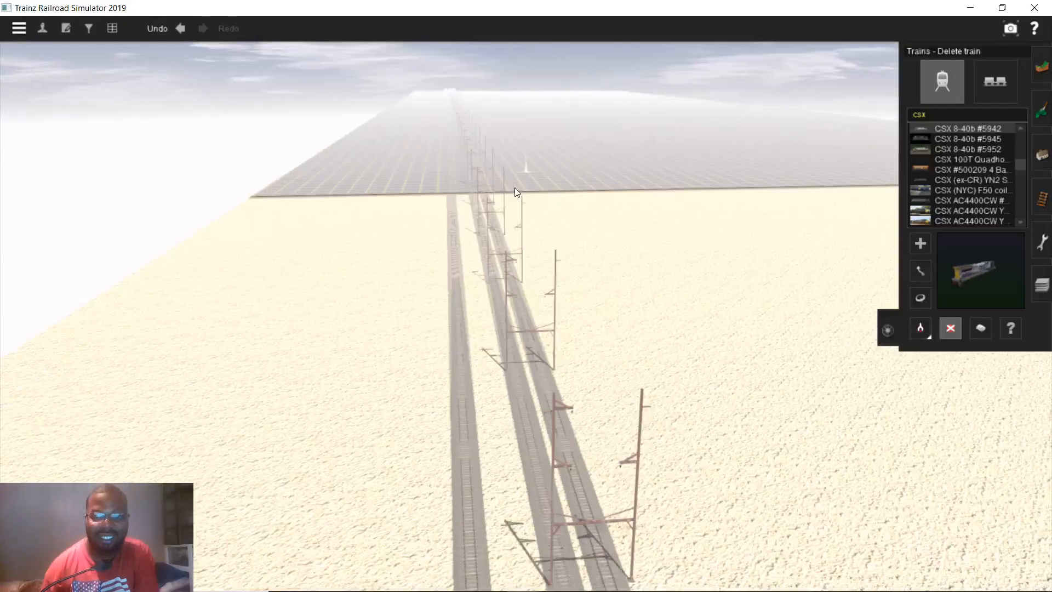
{"action": "scroll", "coordinate": [514, 187], "scroll_direction": "up", "scroll_amount": 5}
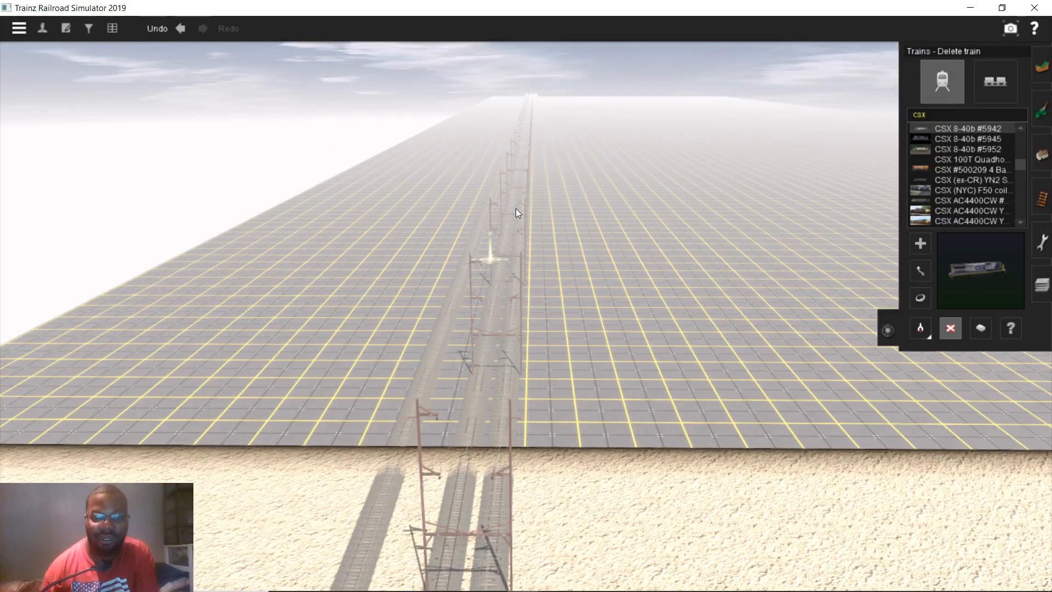
{"action": "right_click_drag", "start_coordinate": [515, 208], "coordinate": [462, 328]}
{"action": "scroll", "coordinate": [463, 328], "scroll_direction": "up", "scroll_amount": 5}
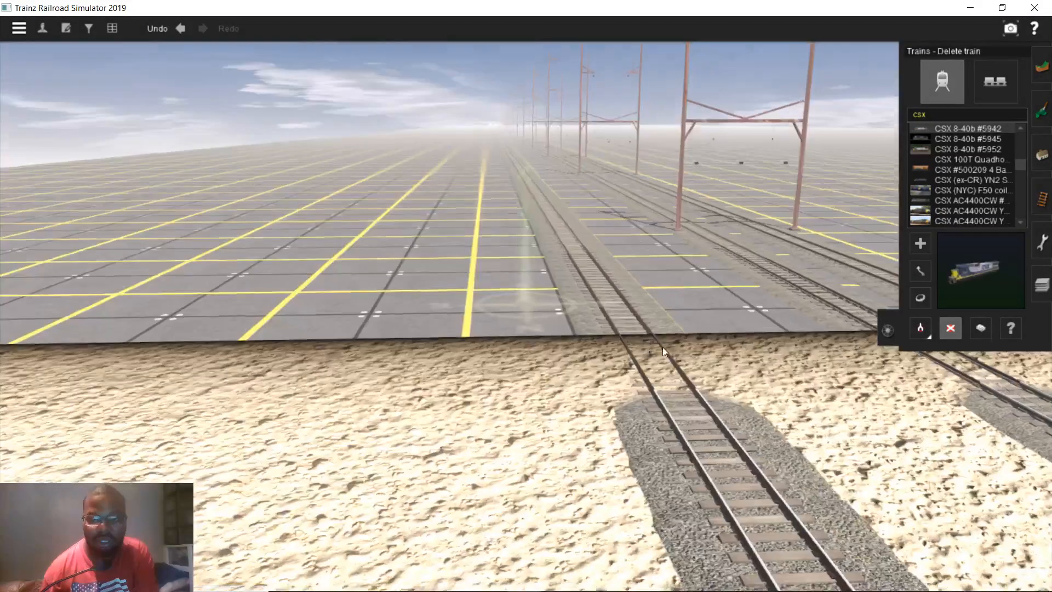
{"action": "right_click_drag", "start_coordinate": [685, 352], "coordinate": [530, 205]}
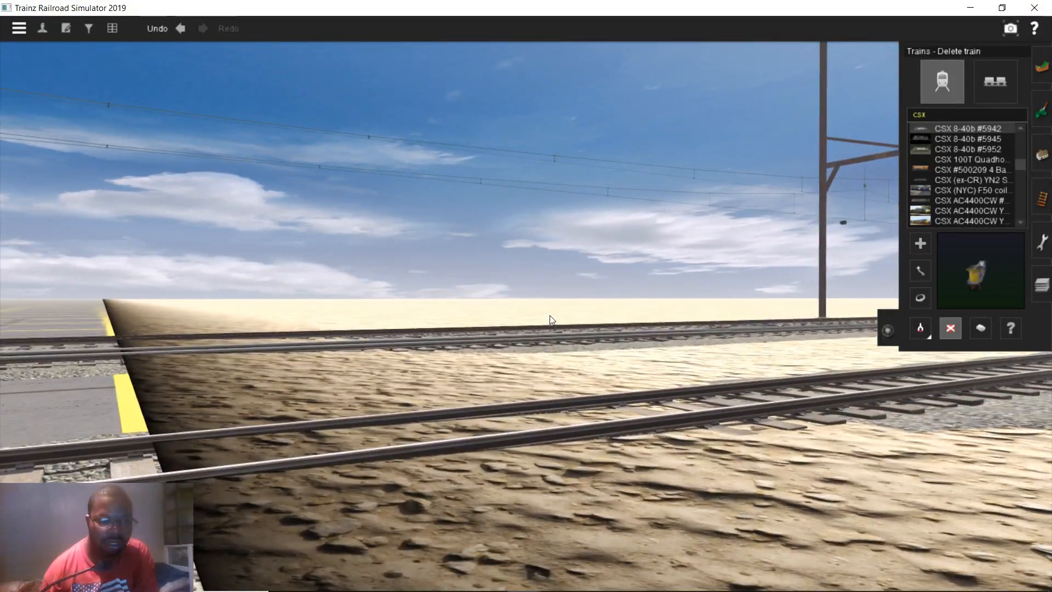
{"action": "scroll", "coordinate": [546, 314], "scroll_direction": "down", "scroll_amount": 5}
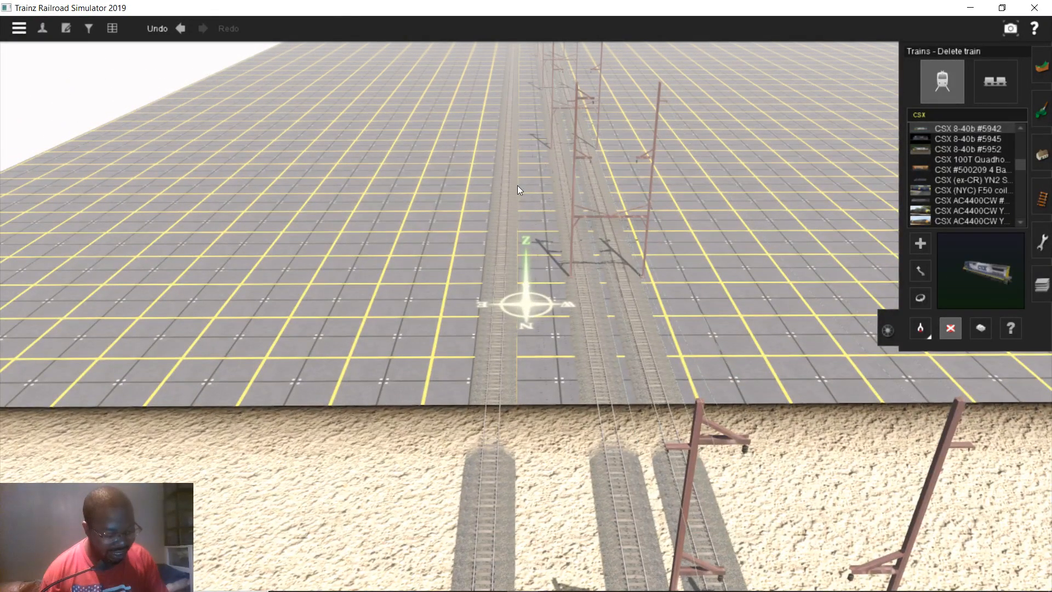
- Follow the three tracks across the untextured grid baseboards and view the tunnel portals at their end
{"action": "right_click_drag", "start_coordinate": [491, 179], "coordinate": [536, 152]}
{"action": "right_click", "coordinate": [517, 120]}
{"action": "right_click", "coordinate": [544, 151]}
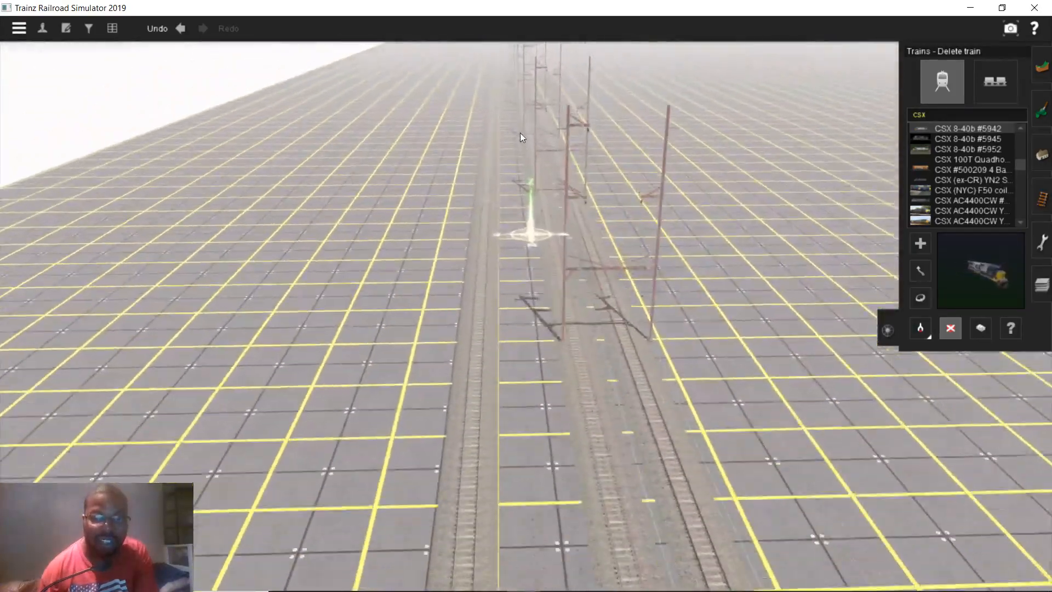
{"action": "right_click", "coordinate": [513, 91]}
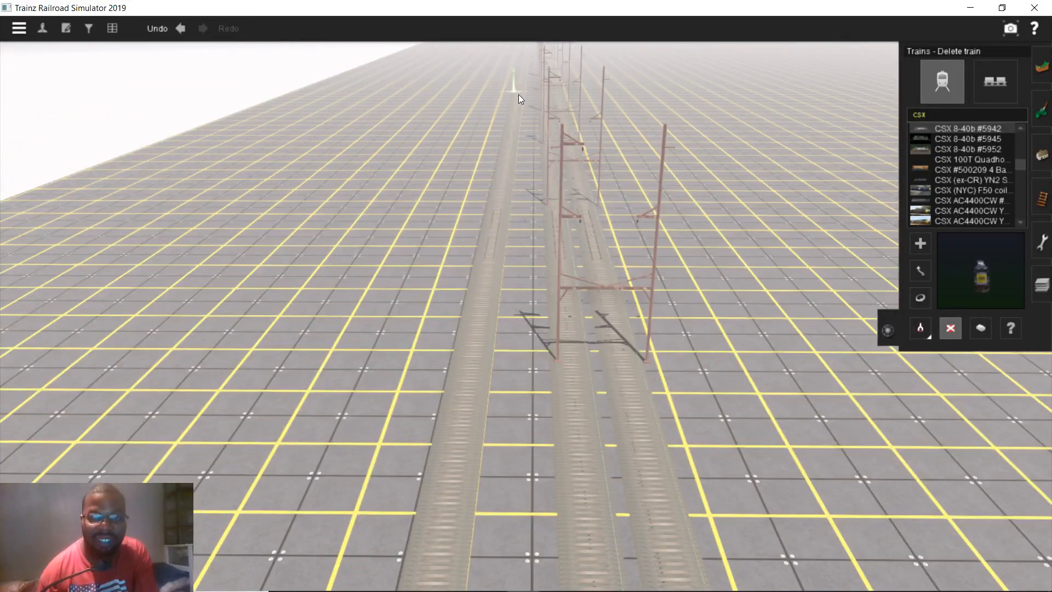
{"action": "right_click_drag", "start_coordinate": [518, 94], "coordinate": [529, 128]}
{"action": "right_click", "coordinate": [529, 128]}
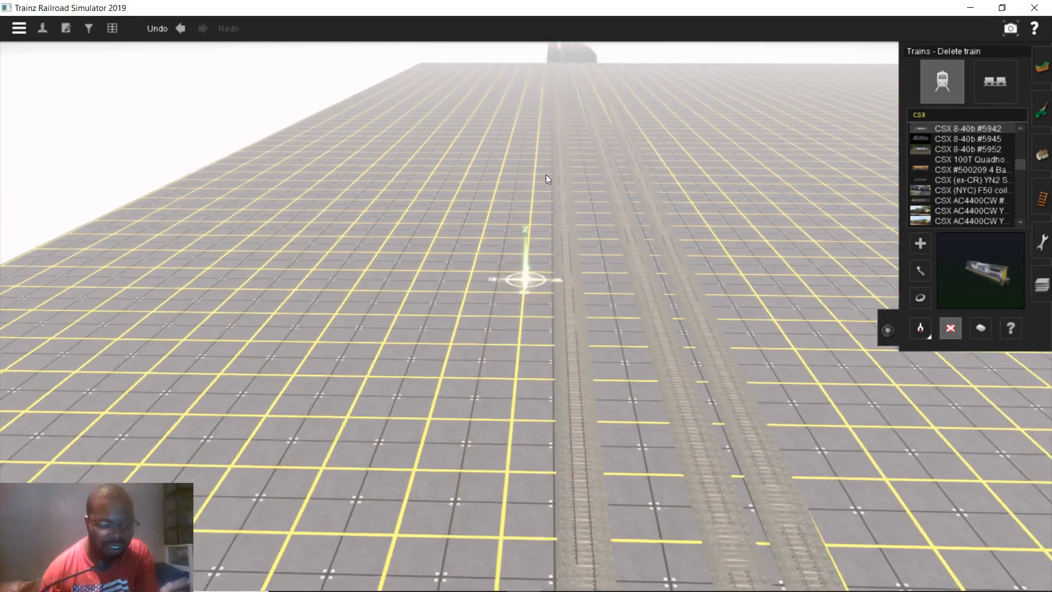
{"action": "right_click", "coordinate": [546, 174]}
{"action": "right_click", "coordinate": [530, 166]}
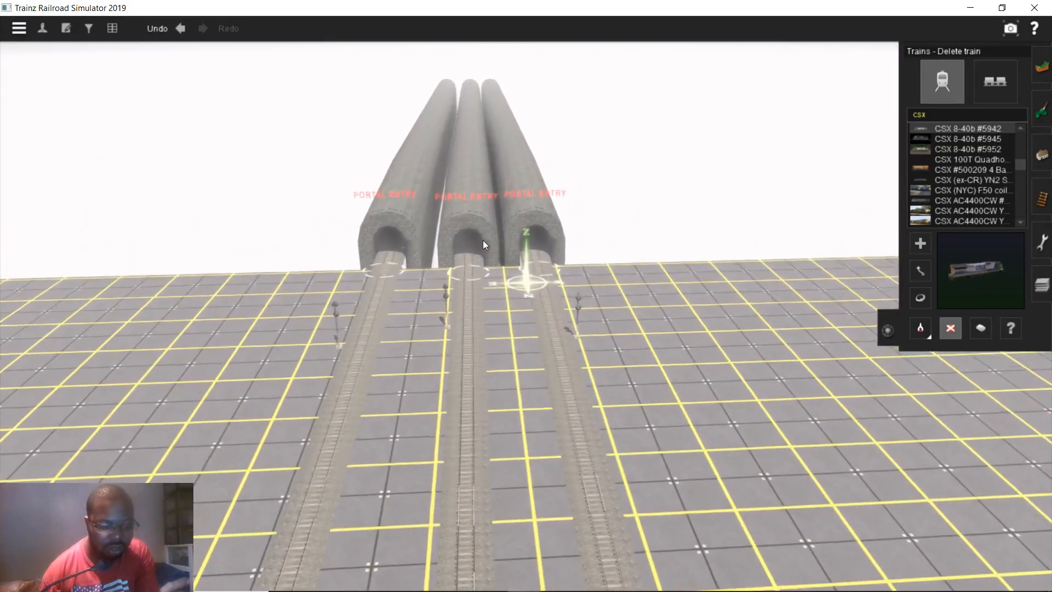
{"action": "right_click_drag", "start_coordinate": [443, 325], "coordinate": [548, 219]}
- Insert a spline point in the easternmost track a short distance before its portal
{"action": "left_click", "coordinate": [1040, 201]}
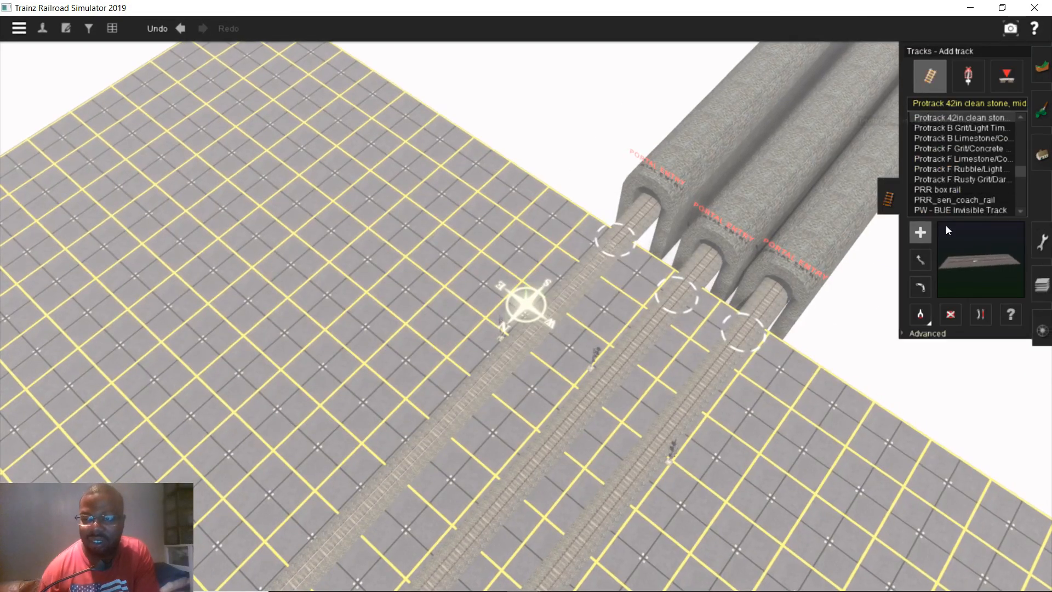
{"action": "left_click", "coordinate": [931, 334]}
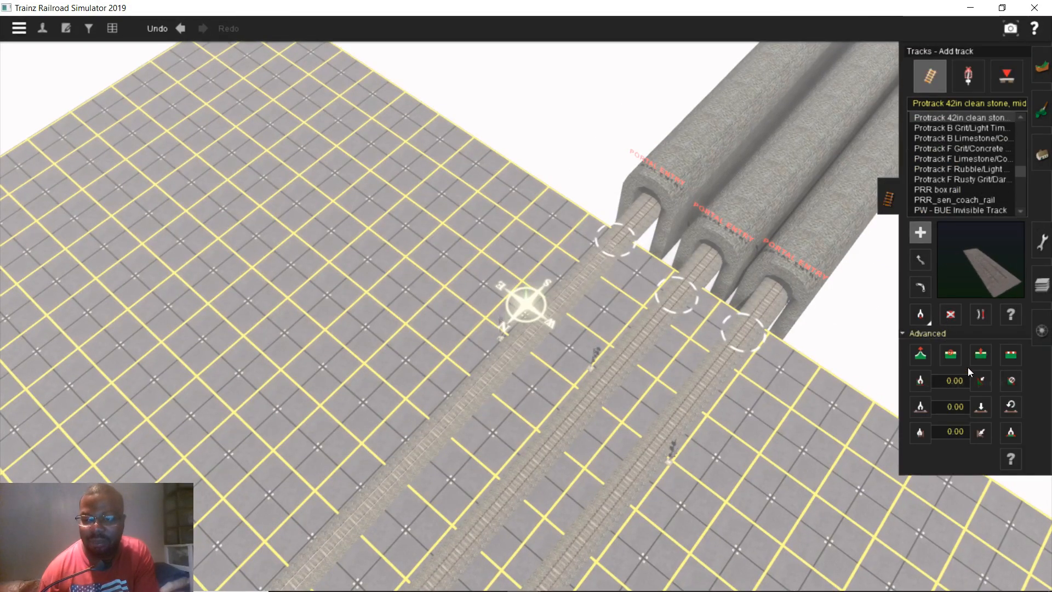
{"action": "left_click", "coordinate": [589, 277]}
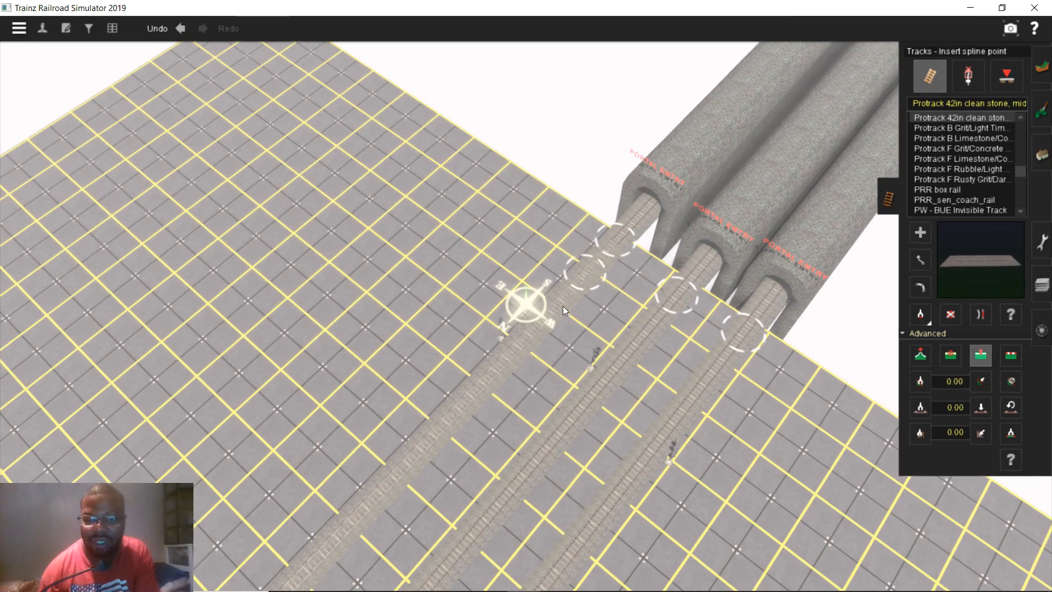
{"action": "right_click", "coordinate": [585, 241]}
{"action": "scroll", "coordinate": [585, 241], "scroll_direction": "up", "scroll_amount": 5}
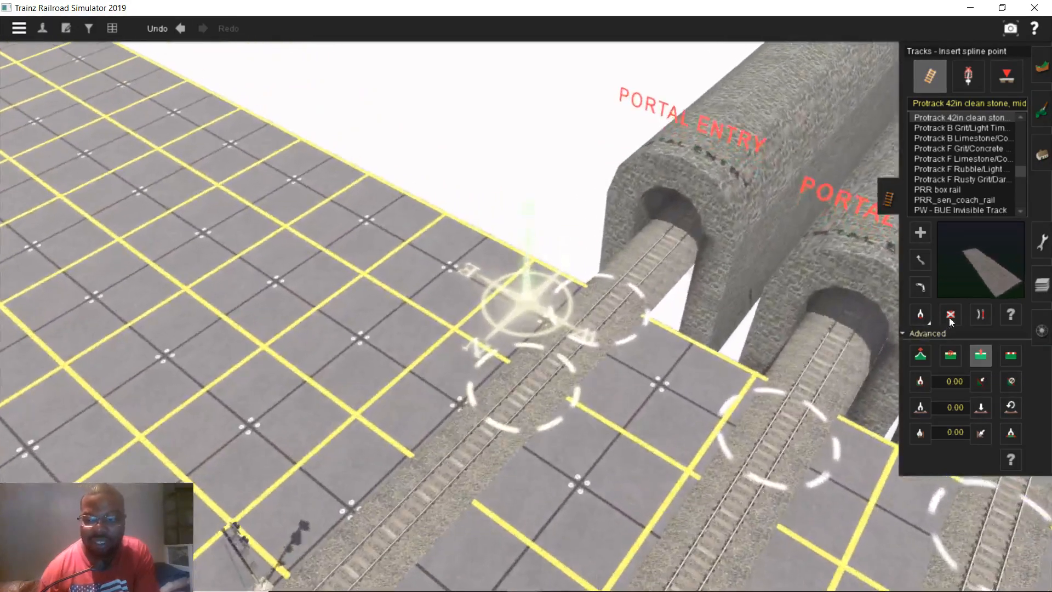
- Delete the short piece of track between the inserted spline point and the easternmost portal
{"action": "left_click", "coordinate": [950, 315]}
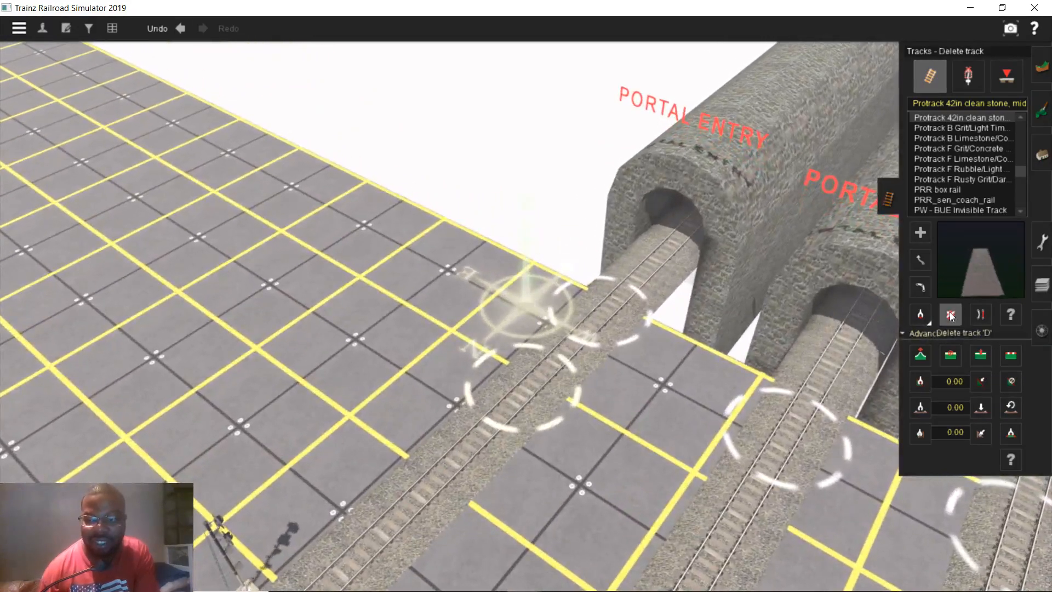
{"action": "left_click", "coordinate": [569, 344]}
{"action": "right_click", "coordinate": [568, 343]}
{"action": "key", "text": "Left"}
{"action": "key", "text": "Down"}
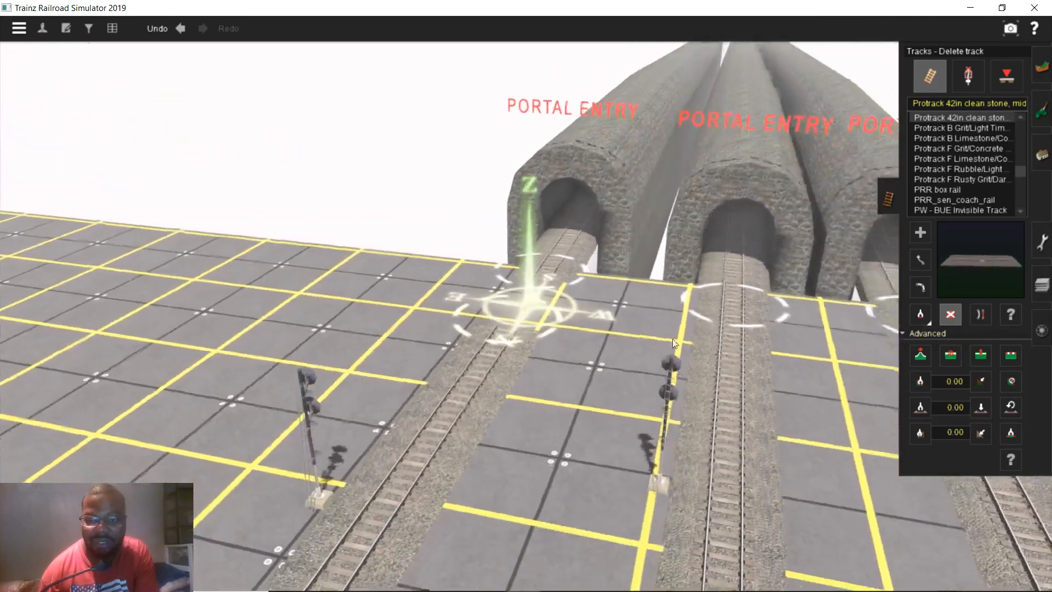
{"action": "key", "text": "Up"}
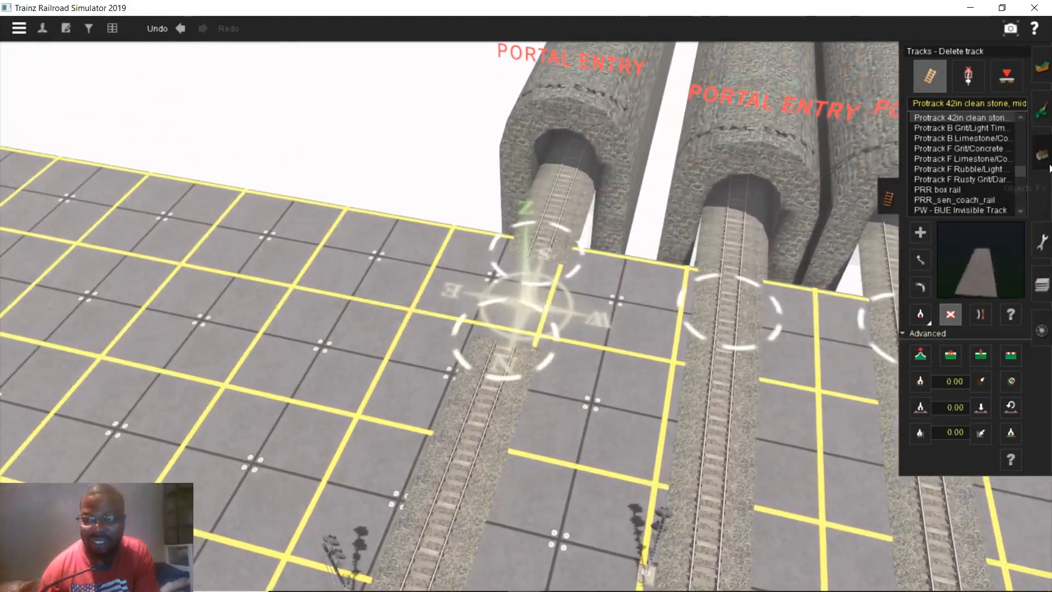
- Move the disconnected portal off its track line toward the neighbouring middle portal with the Move object tool
{"action": "left_click", "coordinate": [1040, 156]}
{"action": "left_click", "coordinate": [925, 275]}
{"action": "scroll", "coordinate": [589, 176], "scroll_direction": "down", "scroll_amount": 3}
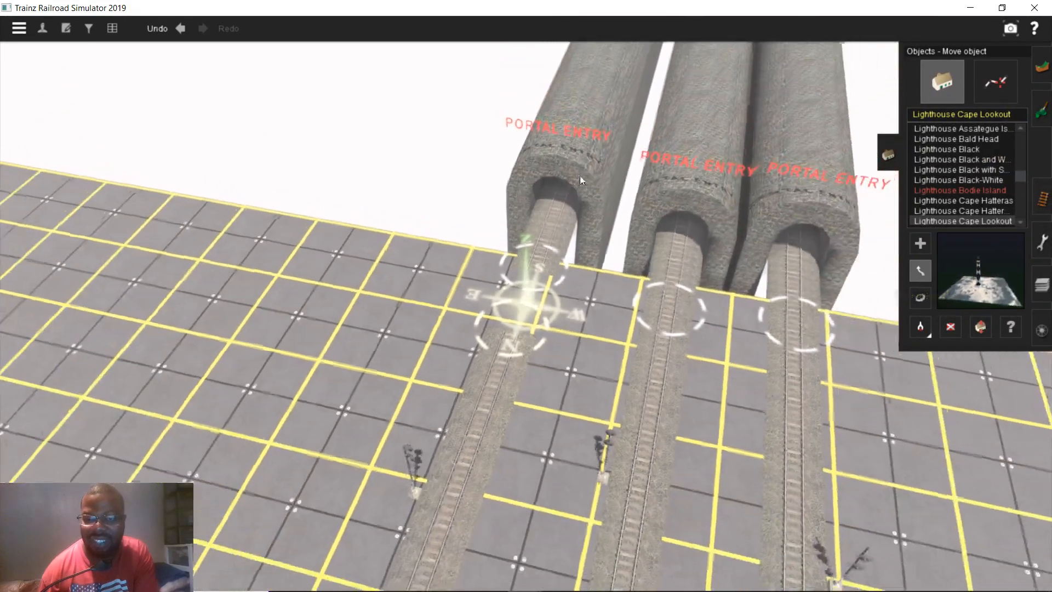
{"action": "left_click_drag", "start_coordinate": [528, 255], "coordinate": [574, 300]}
- Add baseboard sections beneath and beyond the portals, and move the disconnected portal to the west side of the other two
{"action": "left_click", "coordinate": [1041, 65]}
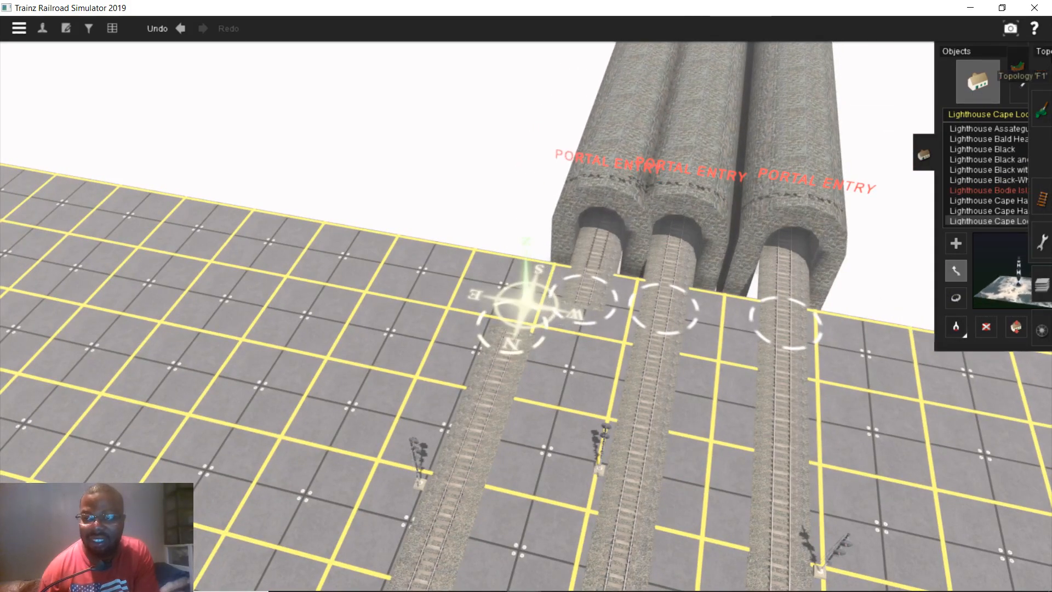
{"action": "left_click", "coordinate": [939, 226]}
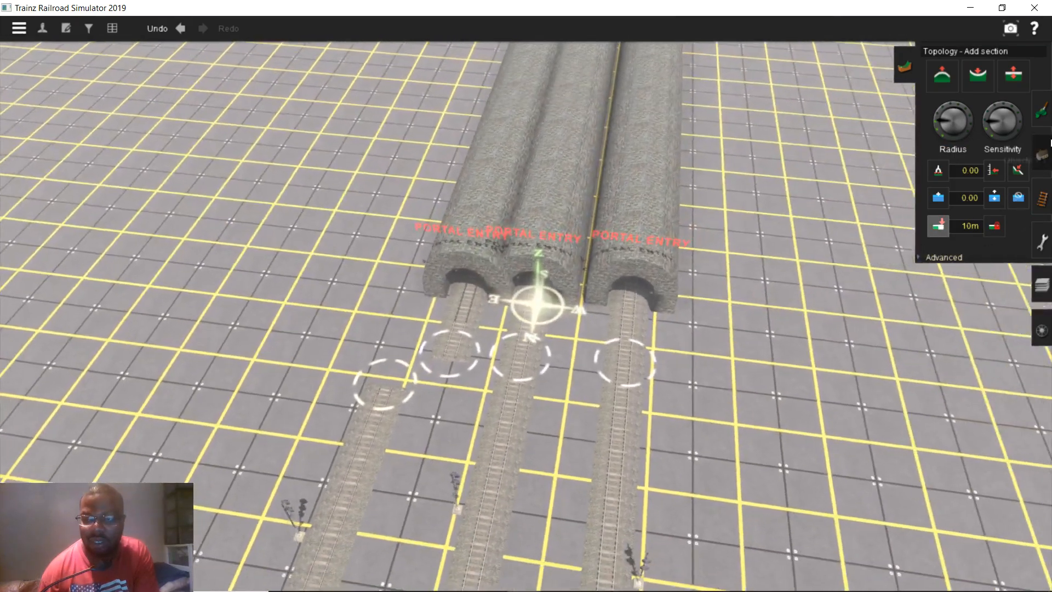
{"action": "left_click", "coordinate": [1042, 155]}
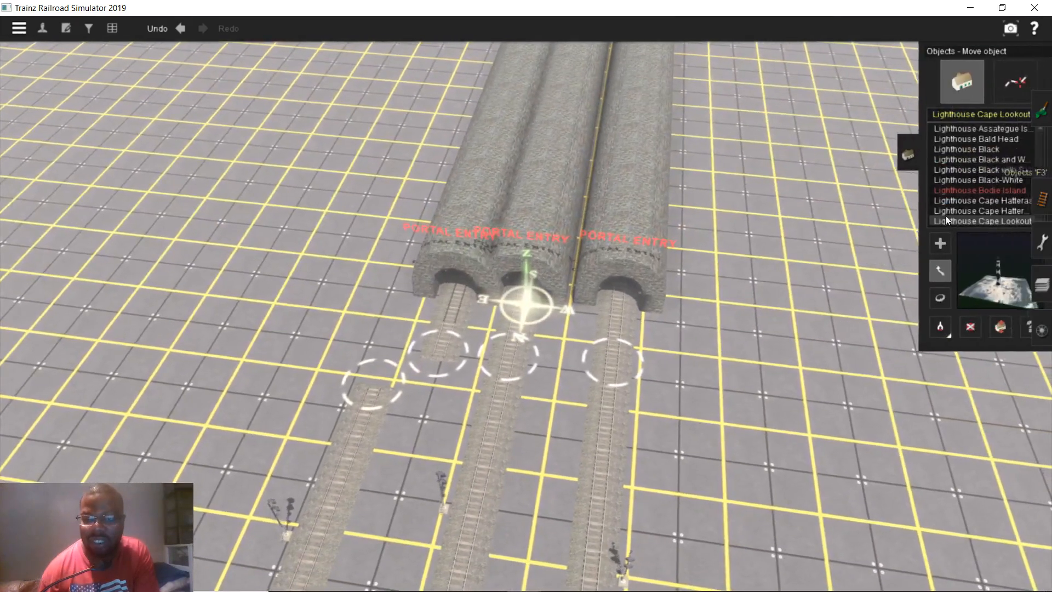
{"action": "mouse_move", "coordinate": [898, 294]}
{"action": "left_mouse_down"}
{"action": "mouse_move", "coordinate": [924, 298]}
{"action": "mouse_move", "coordinate": [908, 295]}
{"action": "left_mouse_up"}
- Nudge the spline point at the open end of the cut track with the Move track tool
{"action": "left_click", "coordinate": [1041, 199]}
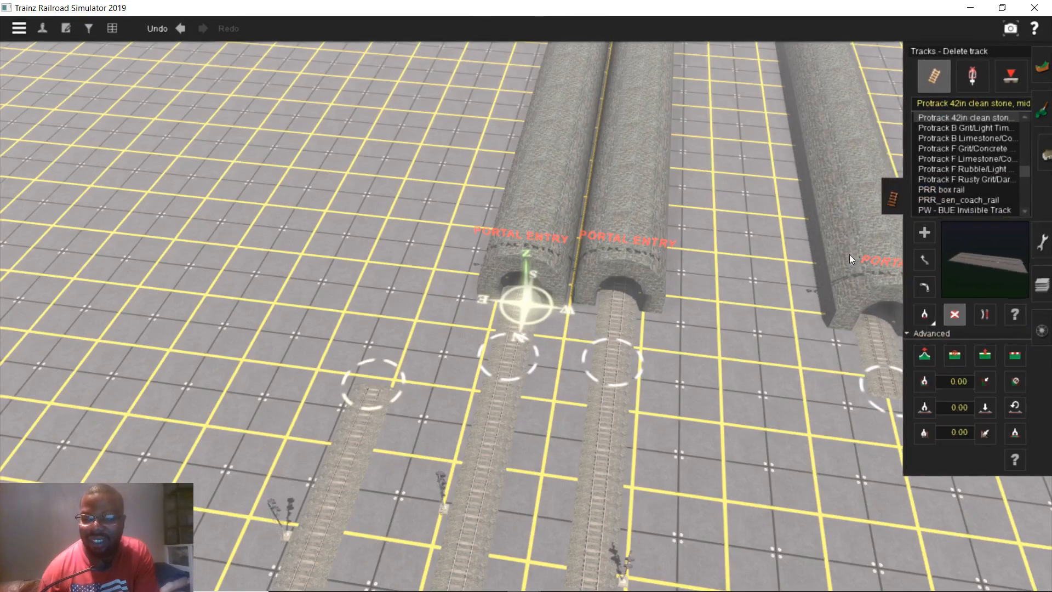
{"action": "right_click", "coordinate": [323, 485]}
{"action": "right_click", "coordinate": [564, 273]}
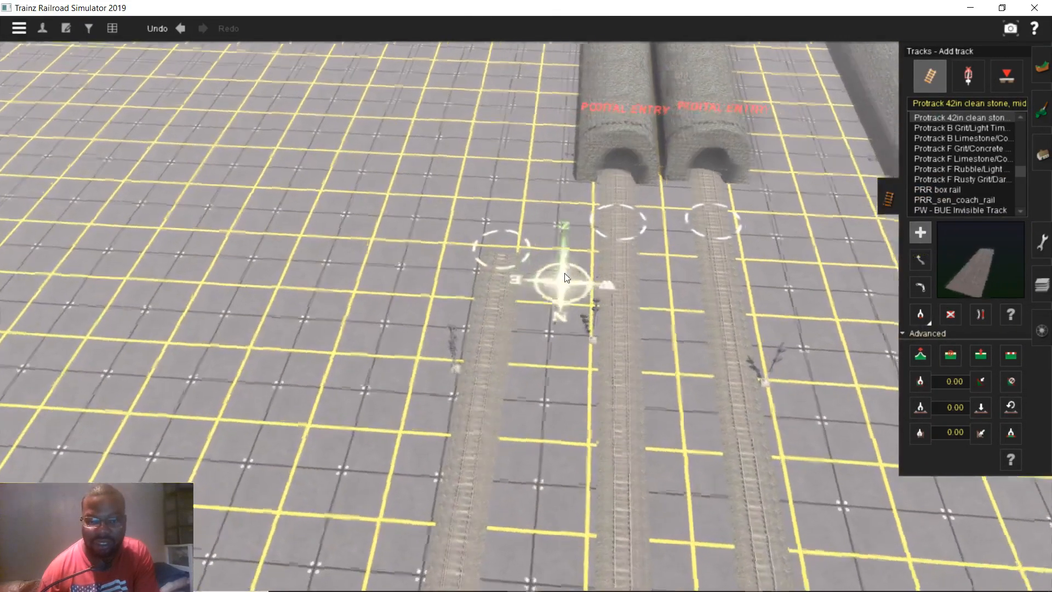
{"action": "scroll", "coordinate": [469, 299], "scroll_direction": "up", "scroll_amount": 4}
{"action": "right_click", "coordinate": [468, 295]}
{"action": "key", "text": "Up"}
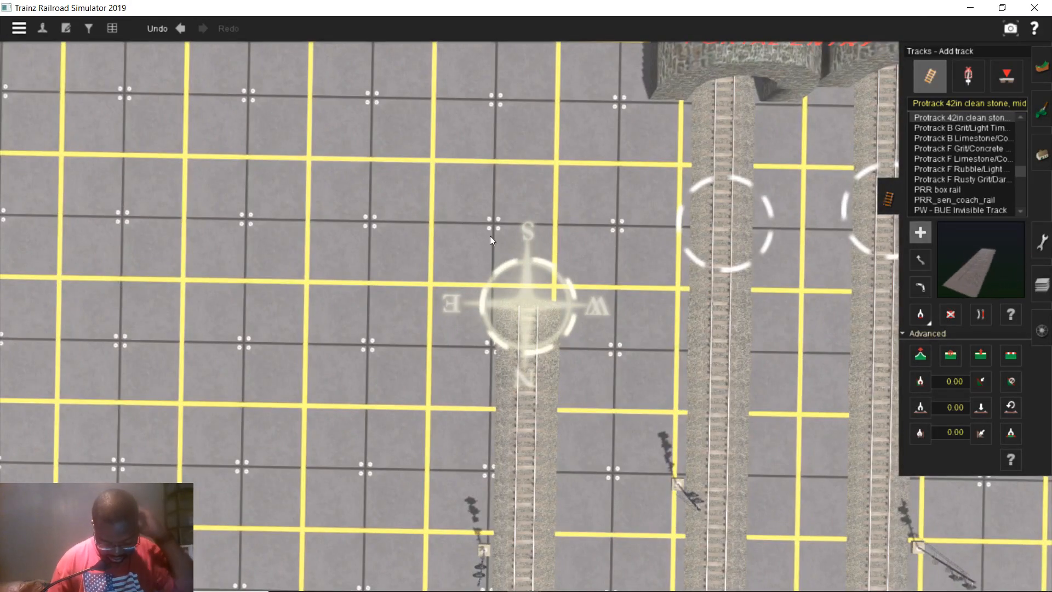
{"action": "scroll", "coordinate": [523, 284], "scroll_direction": "up", "scroll_amount": 3}
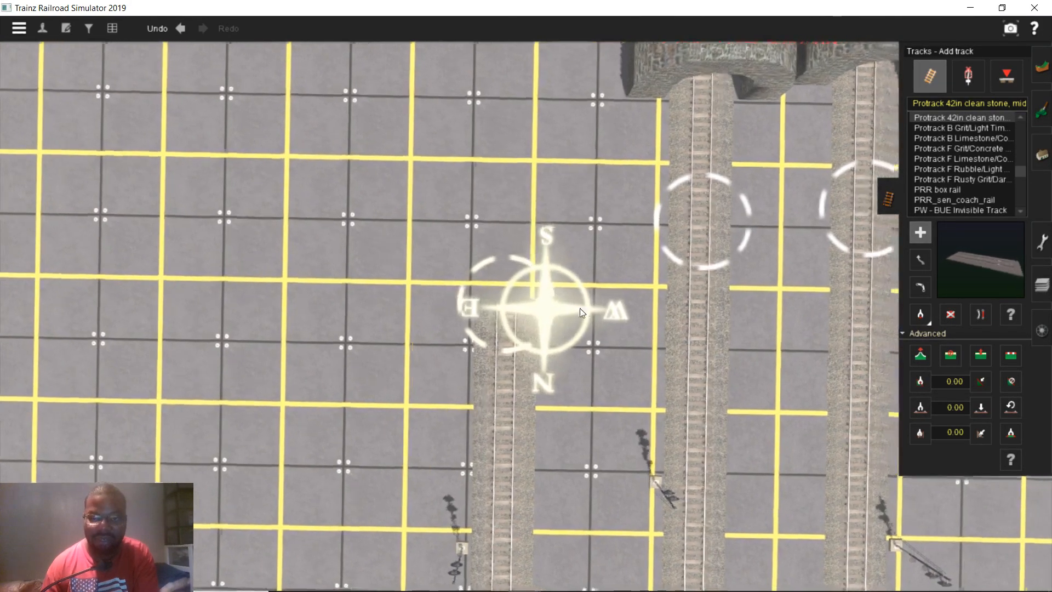
{"action": "left_click", "coordinate": [920, 260]}
{"action": "left_click_drag", "start_coordinate": [468, 258], "coordinate": [502, 261]}
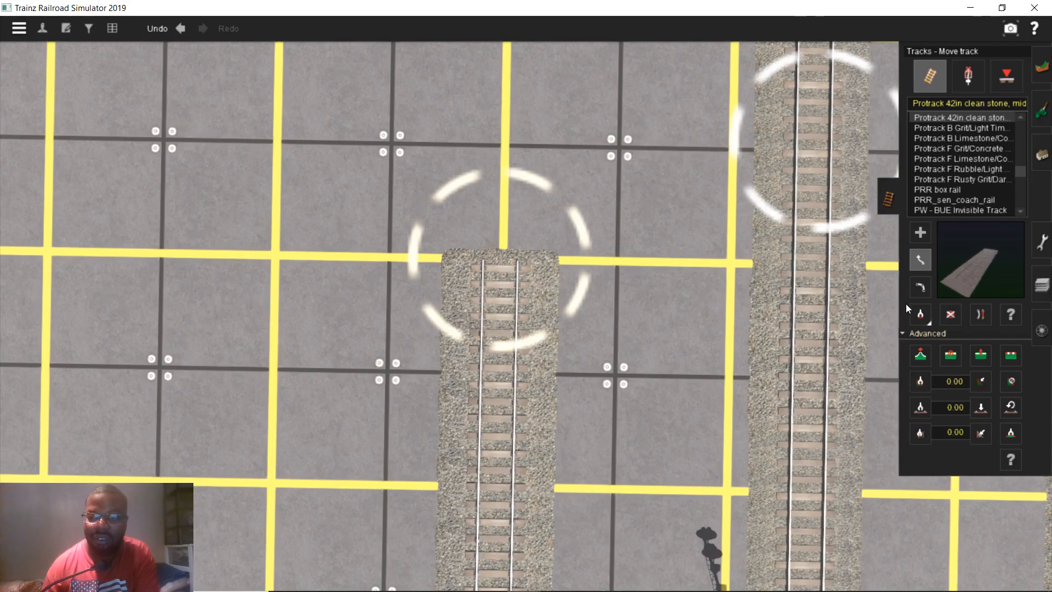
- Pick up the TANE_Trk_wood_HP asset from the cut track and extend that track past the portals across the new baseboards
{"action": "left_click", "coordinate": [920, 312]}
{"action": "left_click", "coordinate": [508, 297]}
{"action": "right_click_drag", "start_coordinate": [503, 163], "coordinate": [547, 198]}
{"action": "key", "text": "Down"}
{"action": "key", "text": "Up"}
{"action": "scroll", "coordinate": [498, 258], "scroll_direction": "up", "scroll_amount": 5}
{"action": "scroll", "coordinate": [548, 267], "scroll_direction": "up", "scroll_amount": 2}
{"action": "scroll", "coordinate": [548, 299], "scroll_direction": "down", "scroll_amount": 5}
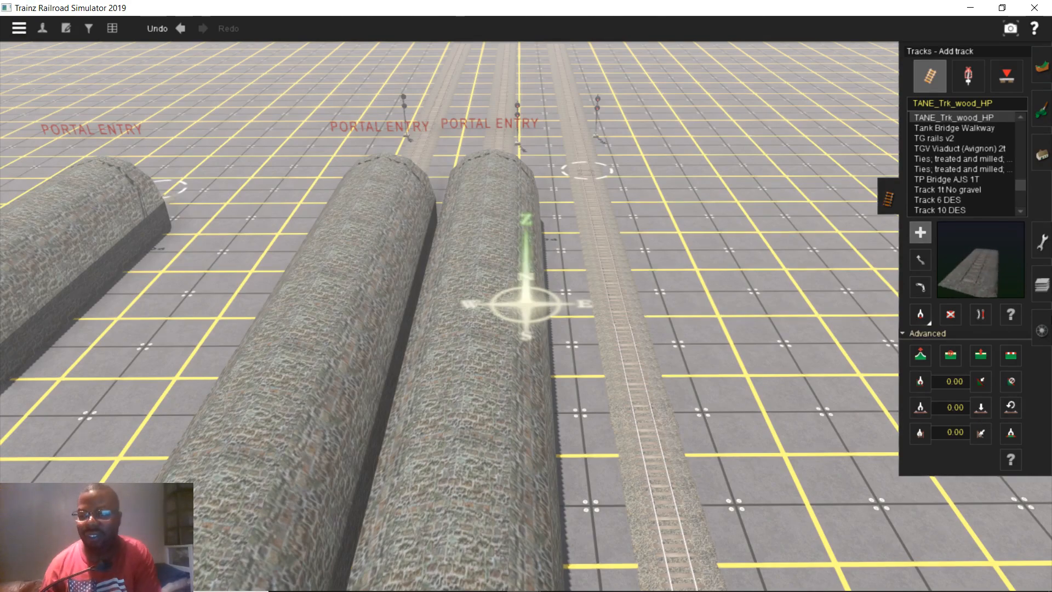
- Search the saved consists for "well" and preview WELL GUNDERSON MAERSK 5, Whiff Aquarium Train, WELL BNSF 5 and WELL BNSF 3
{"action": "left_click", "coordinate": [1041, 332]}
{"action": "left_click", "coordinate": [997, 90]}
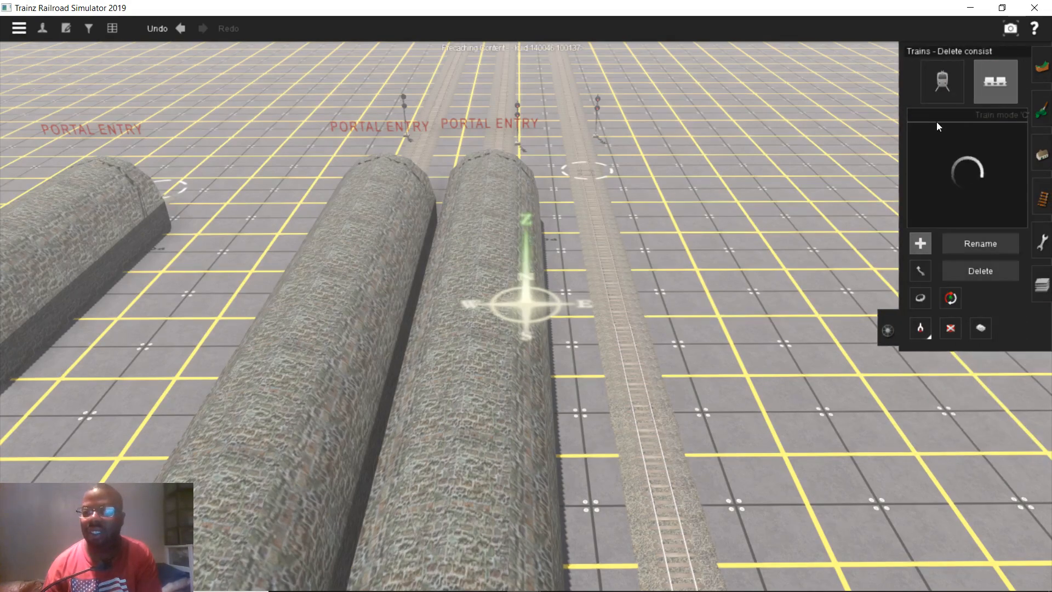
{"action": "type", "text": "well"}
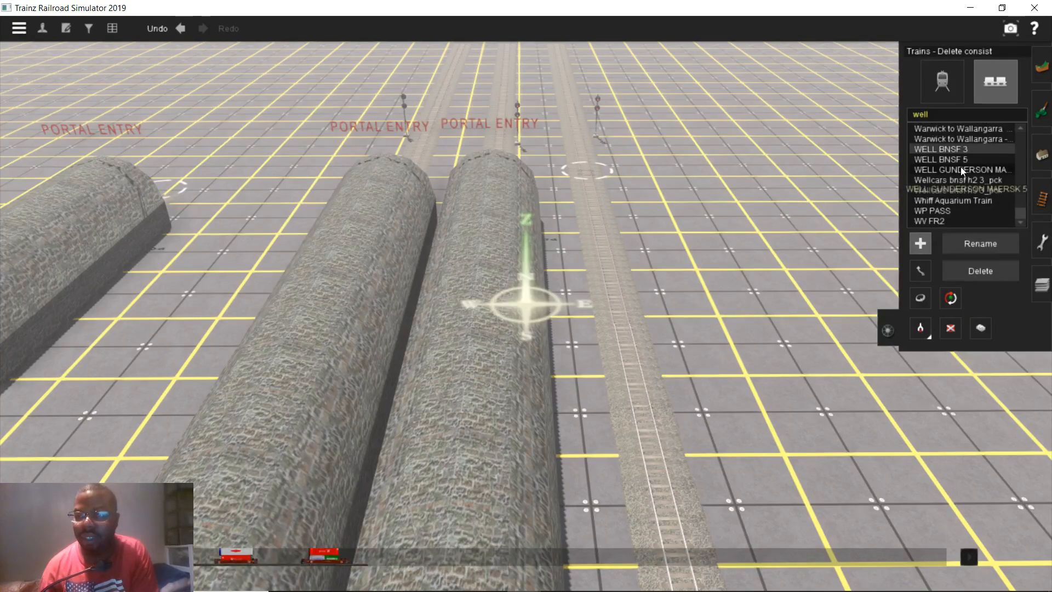
{"action": "left_click", "coordinate": [961, 168]}
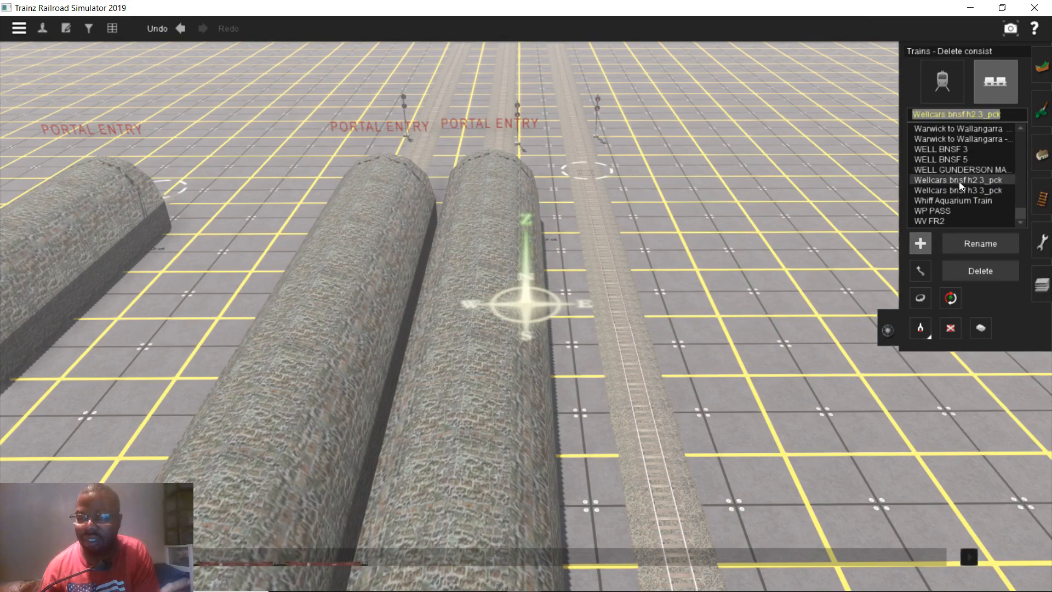
{"action": "left_click", "coordinate": [960, 198]}
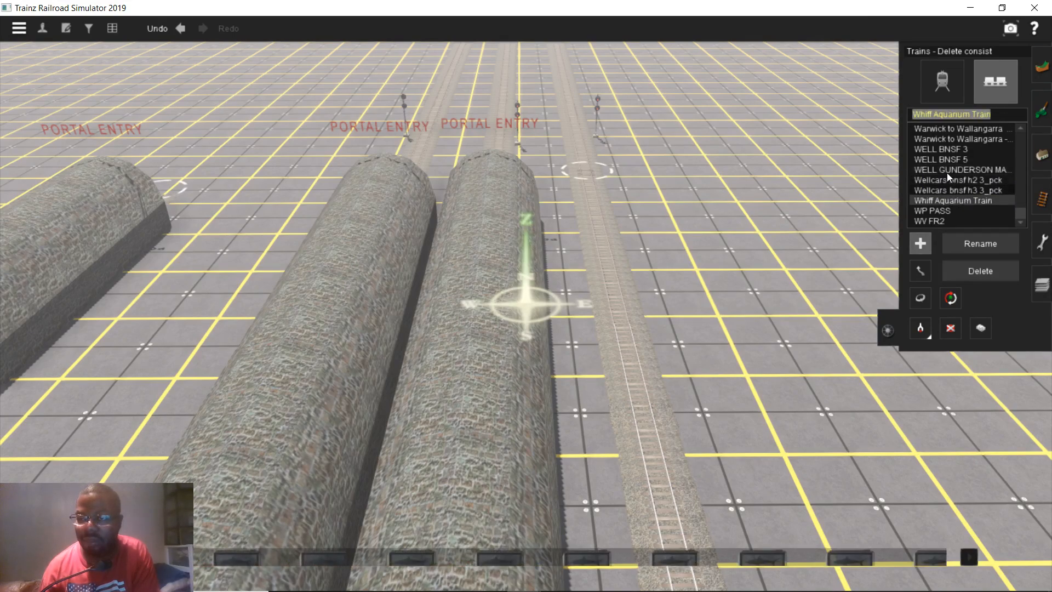
{"action": "left_click", "coordinate": [941, 156]}
{"action": "scroll", "coordinate": [944, 173], "scroll_direction": "down", "scroll_amount": 1}
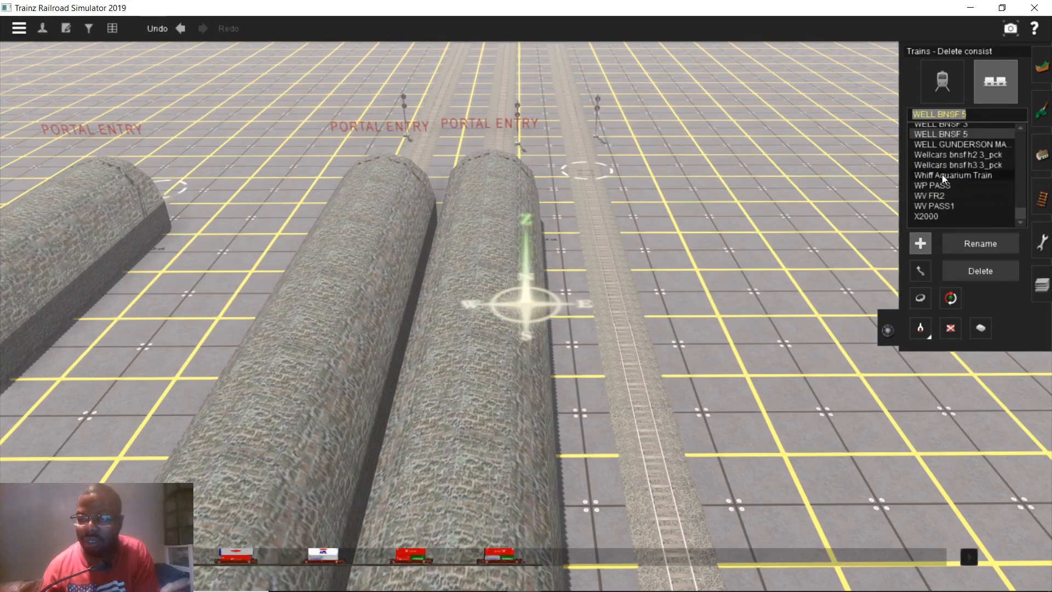
{"action": "left_click", "coordinate": [939, 123]}
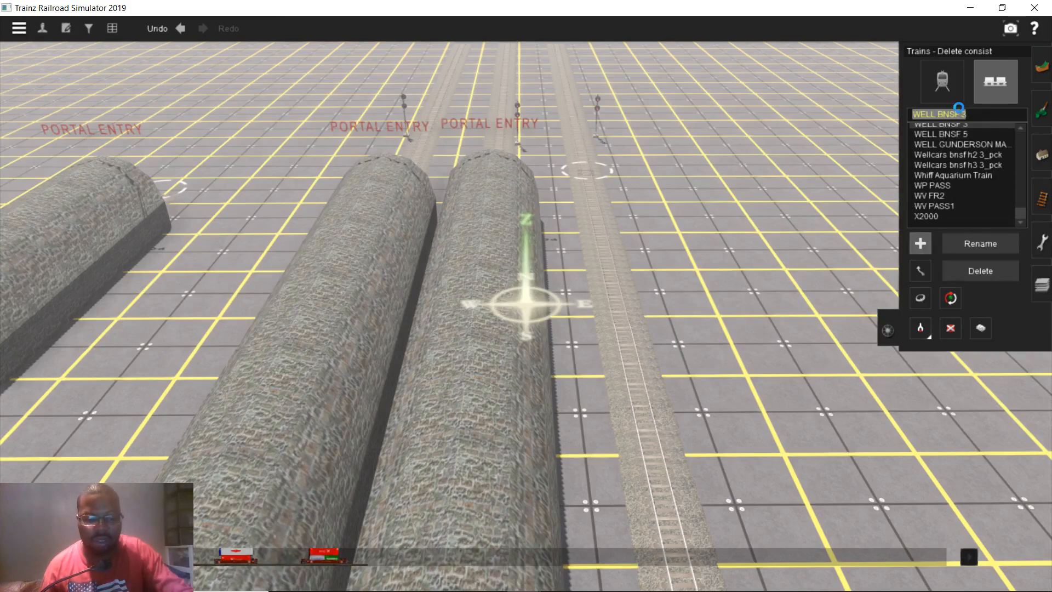
- Place a TTX WELL 3 consist on the extended track beside the portals, inspect it, and delete it
{"action": "type", "text": "ttx"}
{"action": "left_click", "coordinate": [950, 129]}
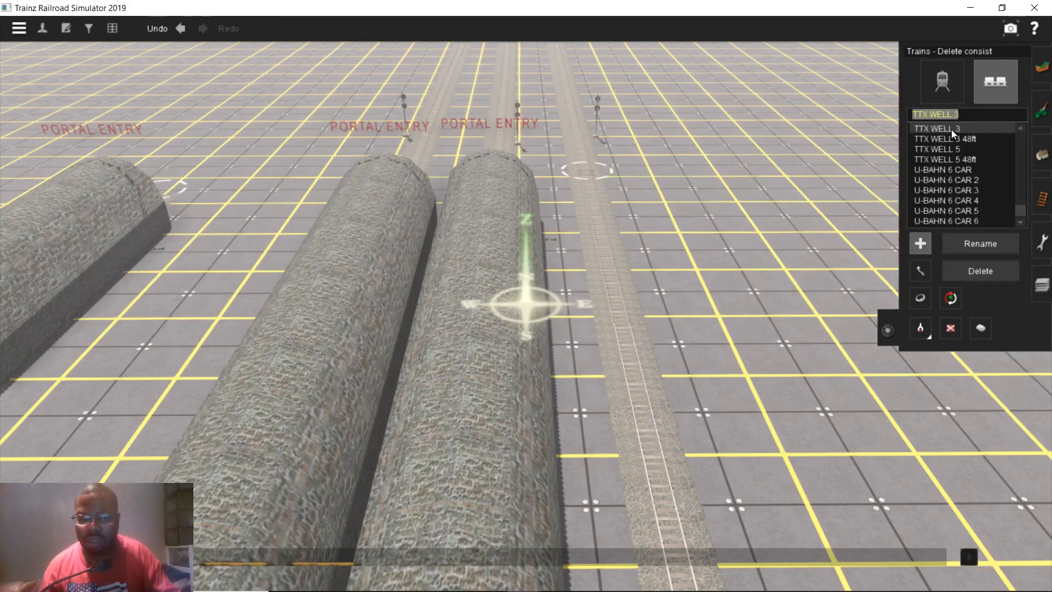
{"action": "left_click", "coordinate": [610, 339]}
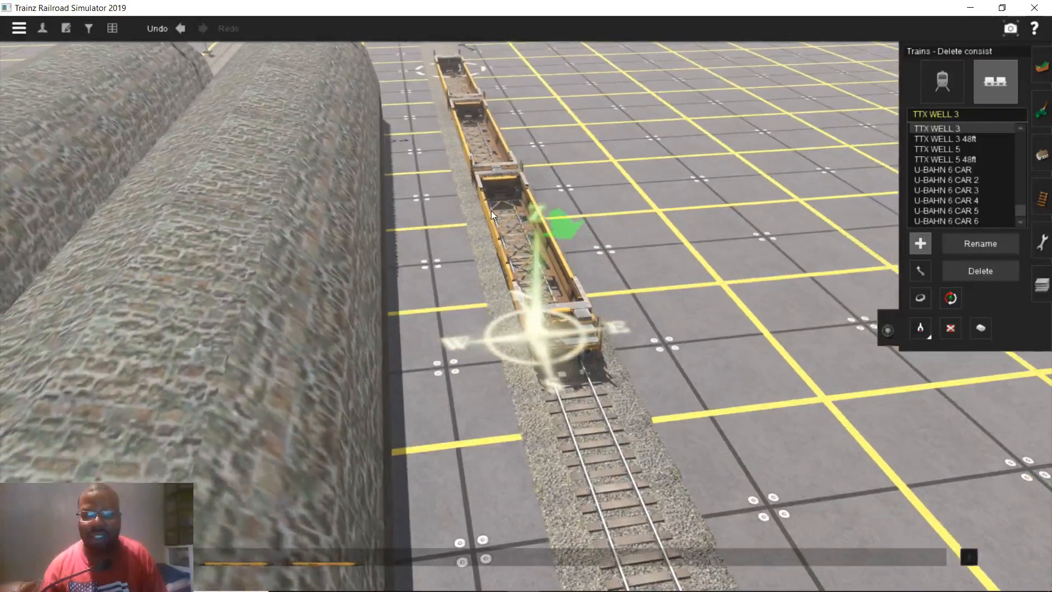
{"action": "right_click", "coordinate": [442, 161]}
{"action": "right_click", "coordinate": [616, 318]}
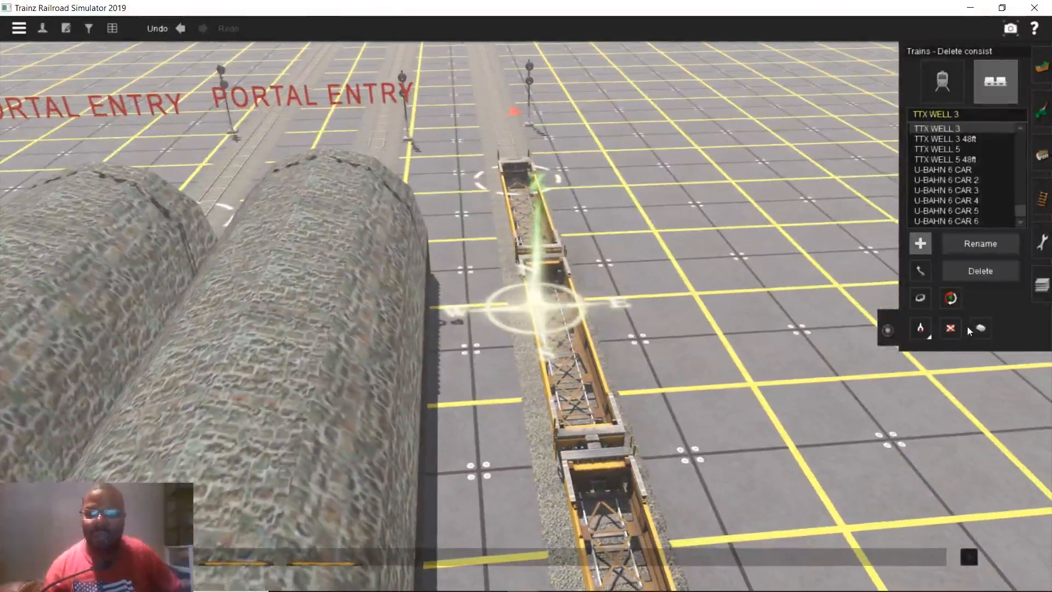
{"action": "left_click", "coordinate": [951, 327]}
{"action": "left_click", "coordinate": [565, 334]}
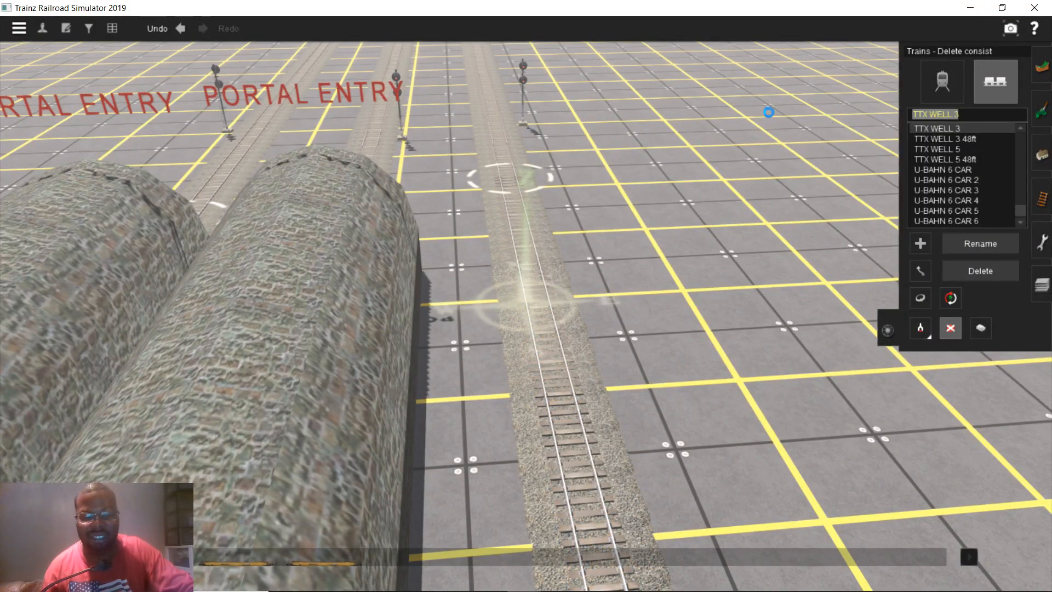
- Place a 57ft Spinecars 3_pck consist on the extended track beside the portals, and delete it from the track
{"action": "type", "text": "ss"}
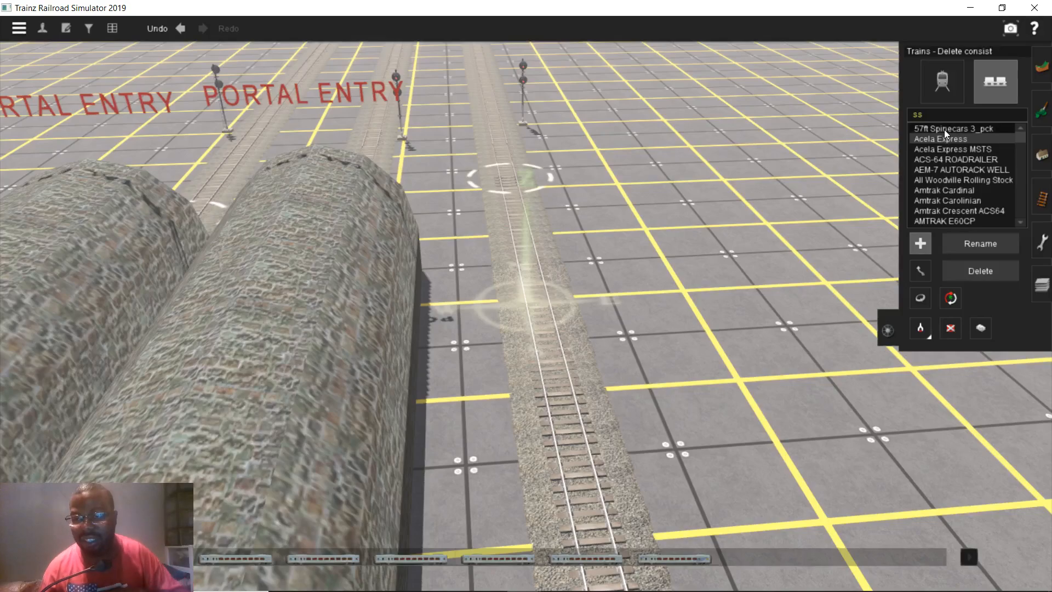
{"action": "left_click", "coordinate": [945, 129]}
{"action": "left_click", "coordinate": [559, 342]}
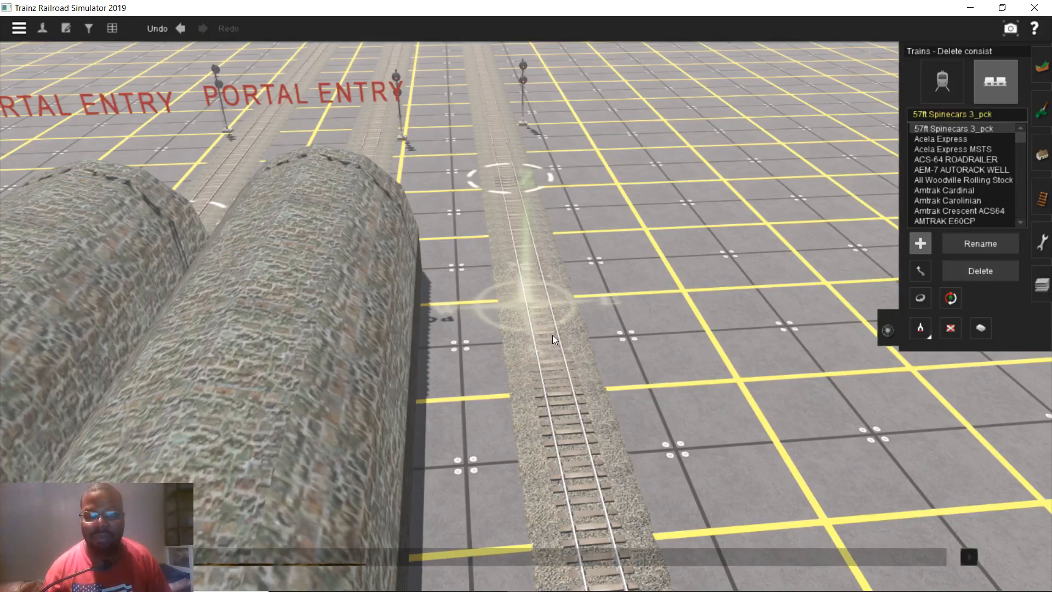
{"action": "scroll", "coordinate": [580, 327], "scroll_direction": "down", "scroll_amount": 3}
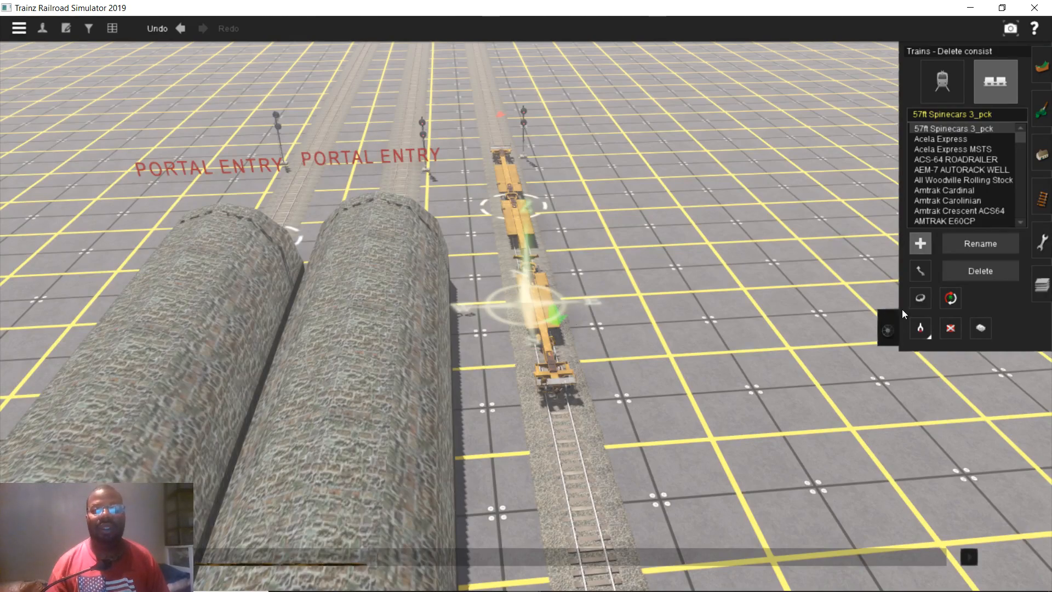
{"action": "left_click", "coordinate": [946, 329]}
{"action": "scroll", "coordinate": [570, 324], "scroll_direction": "up", "scroll_amount": 4}
{"action": "left_click", "coordinate": [558, 320]}
{"action": "scroll", "coordinate": [561, 252], "scroll_direction": "down", "scroll_amount": 1}
{"action": "scroll", "coordinate": [570, 254], "scroll_direction": "down", "scroll_amount": 2}
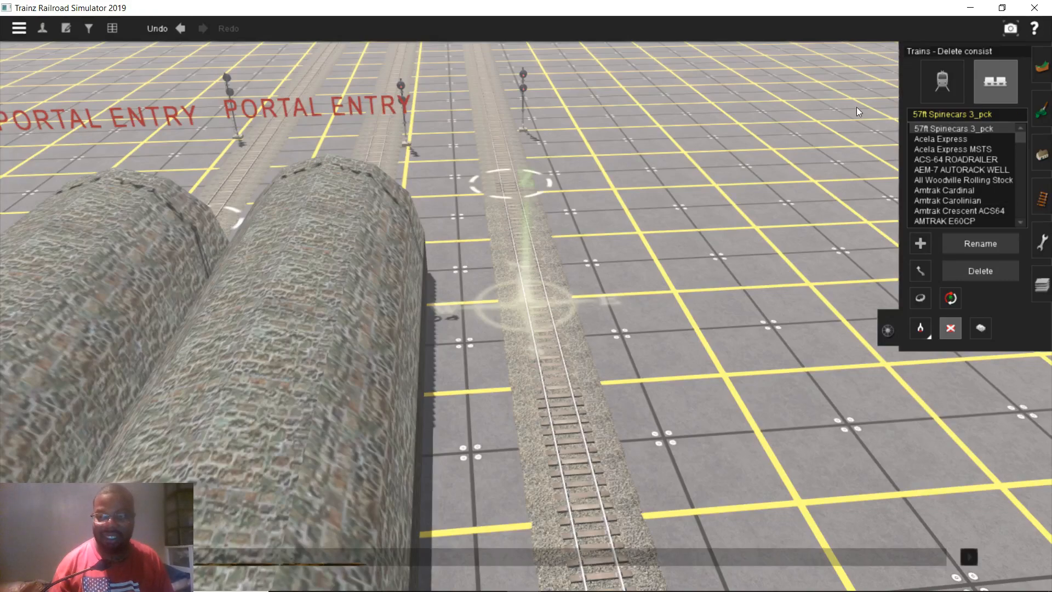
- Search the individual train content for b36-7, clear the content search filter, and close it
{"action": "left_click", "coordinate": [938, 93]}
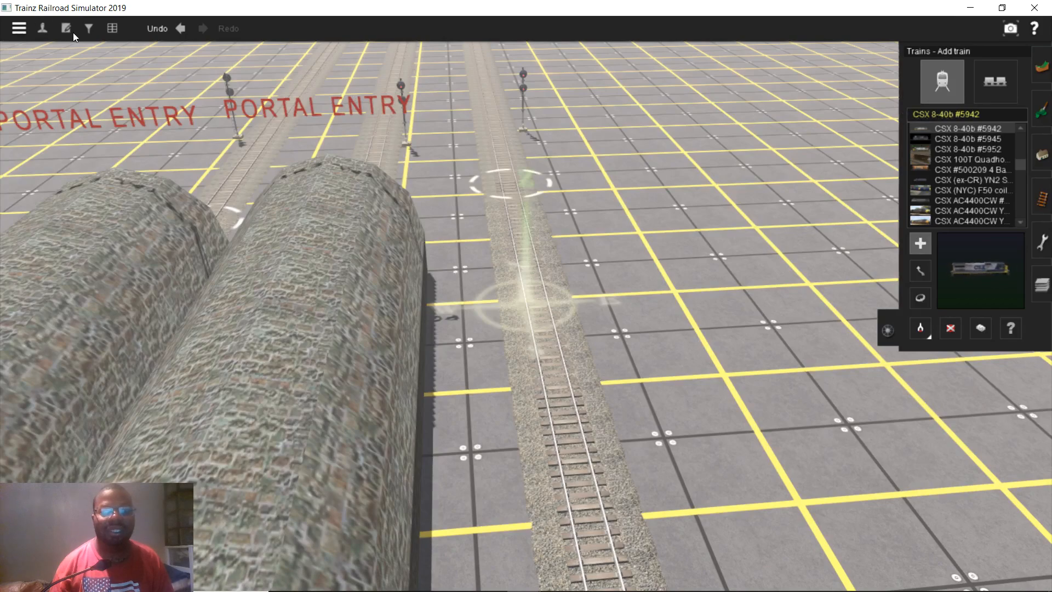
{"action": "left_click", "coordinate": [89, 30]}
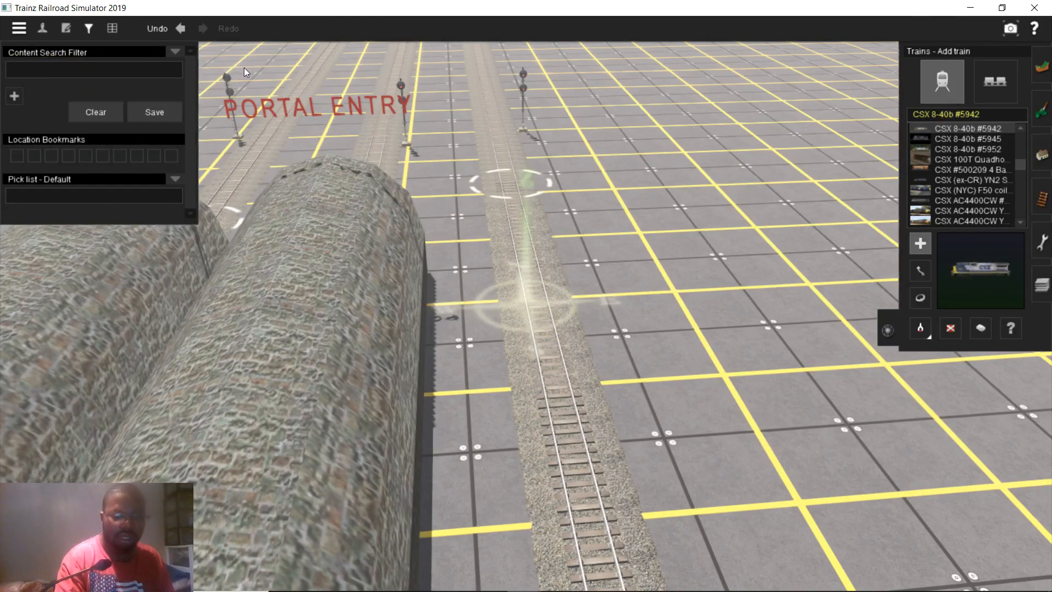
{"action": "left_click", "coordinate": [110, 71]}
{"action": "type", "text": "b"}
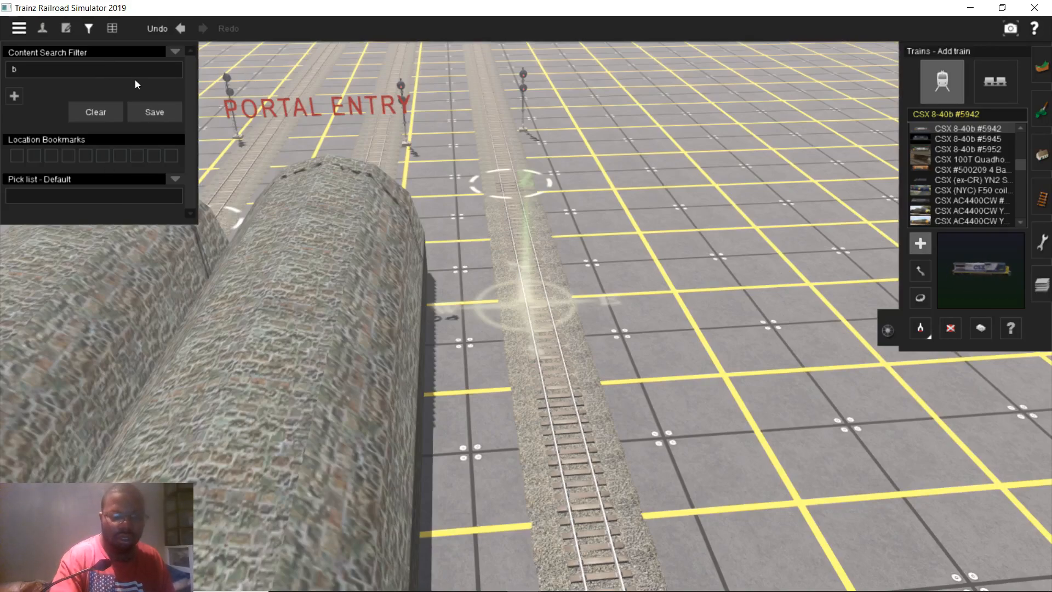
{"action": "type", "text": "36-7"}
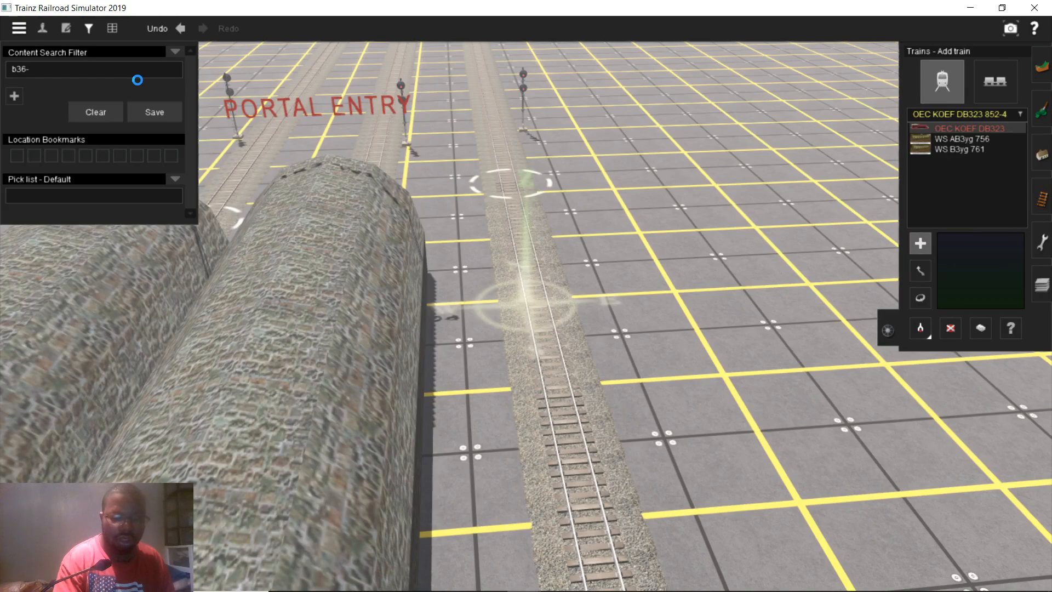
{"action": "left_click", "coordinate": [98, 113]}
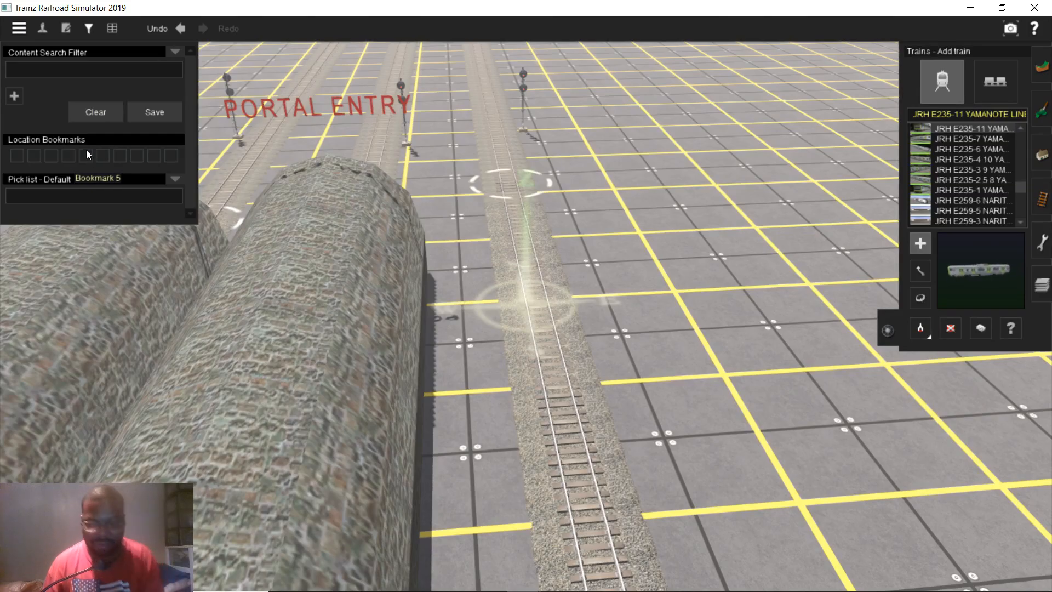
{"action": "right_click_drag", "start_coordinate": [270, 238], "coordinate": [330, 201]}
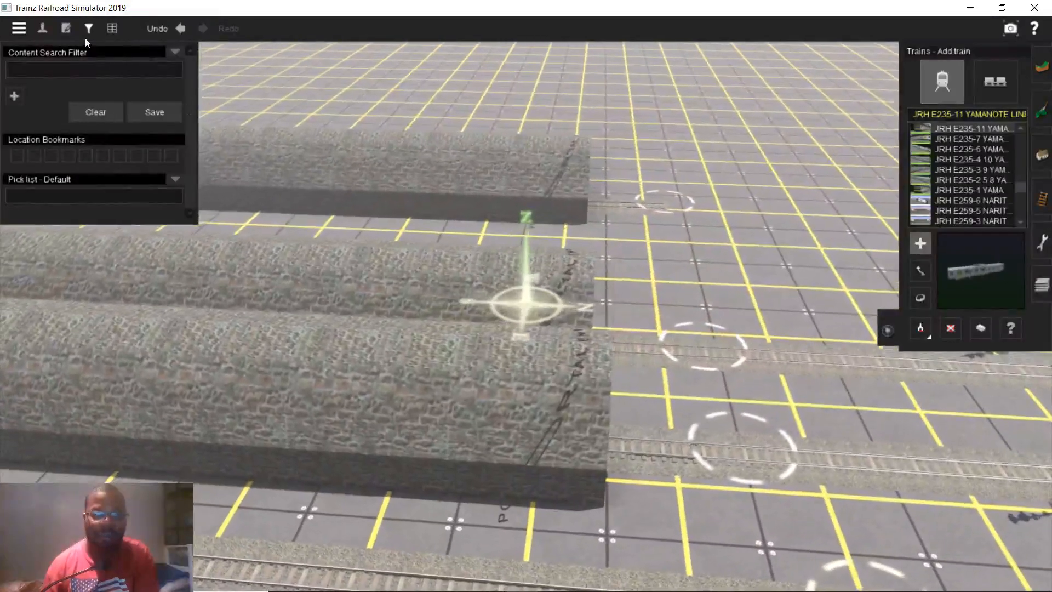
{"action": "left_click", "coordinate": [88, 30]}
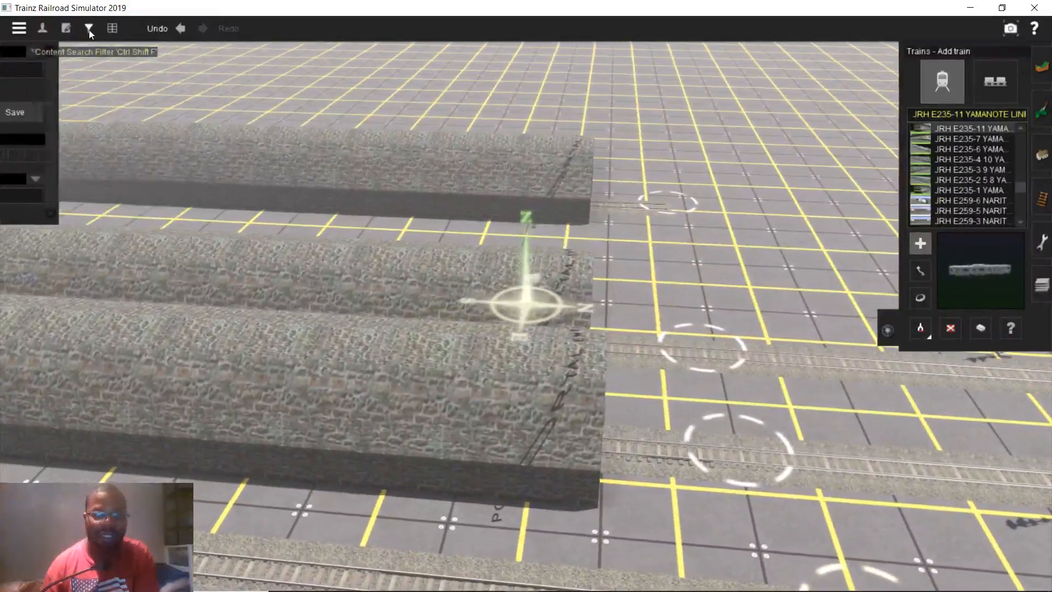
- Return to the Add track tool and examine the extended track beside the portal entrance up close
{"action": "right_click_drag", "start_coordinate": [441, 360], "coordinate": [473, 293]}
{"action": "right_click_drag", "start_coordinate": [503, 367], "coordinate": [511, 344]}
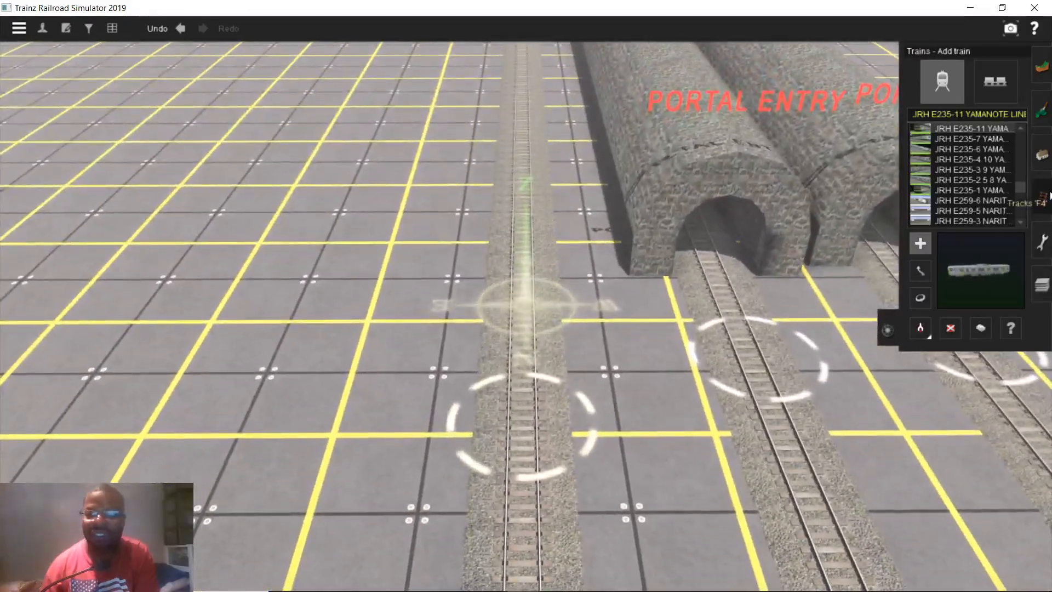
{"action": "left_click", "coordinate": [1042, 200]}
{"action": "right_click", "coordinate": [534, 265]}
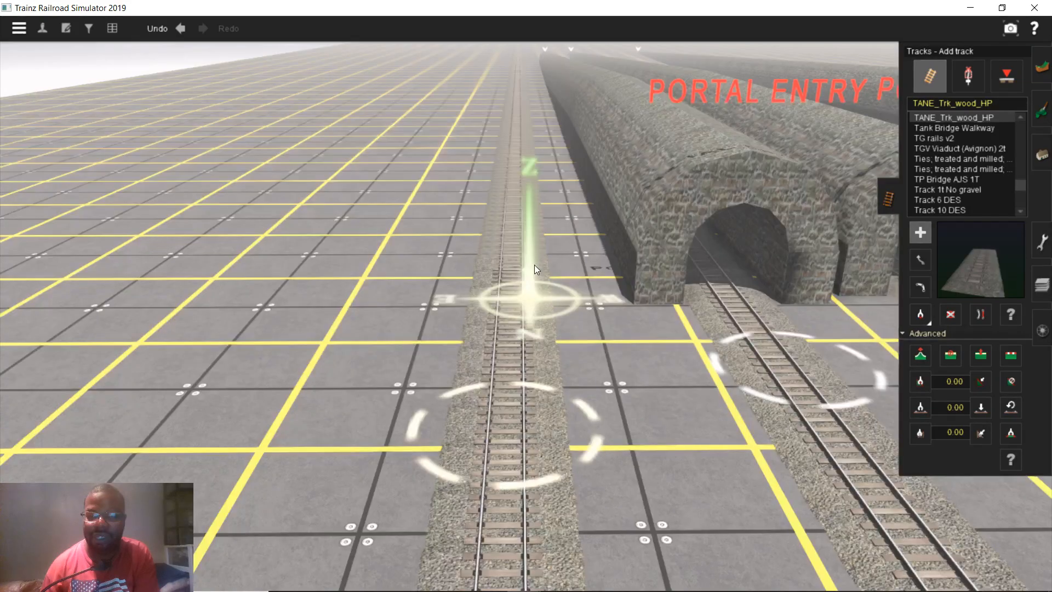
{"action": "scroll", "coordinate": [534, 264], "scroll_direction": "down", "scroll_amount": 5}
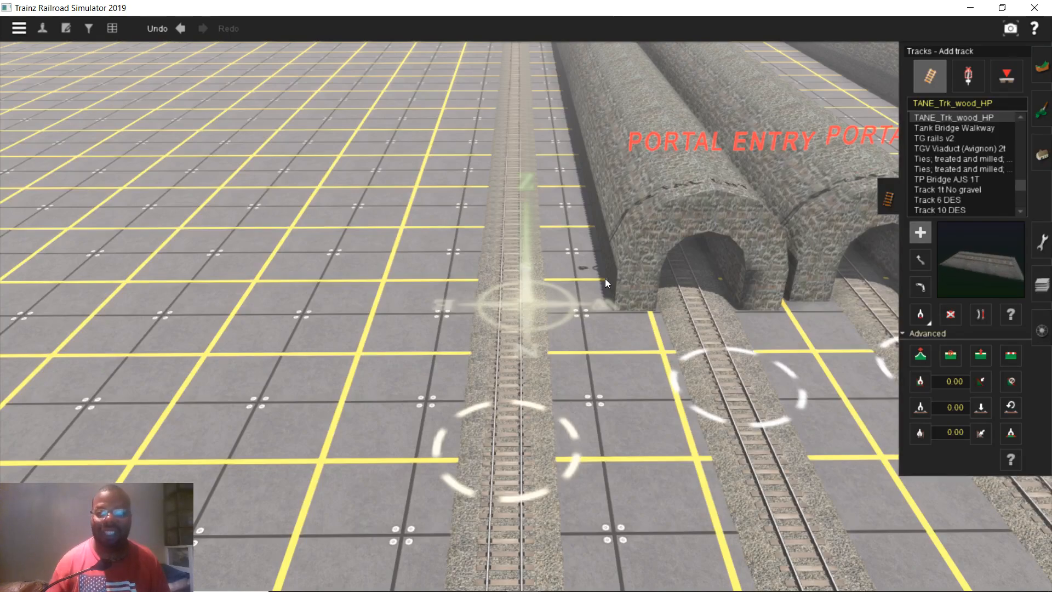
{"action": "scroll", "coordinate": [520, 311], "scroll_direction": "up", "scroll_amount": 4}
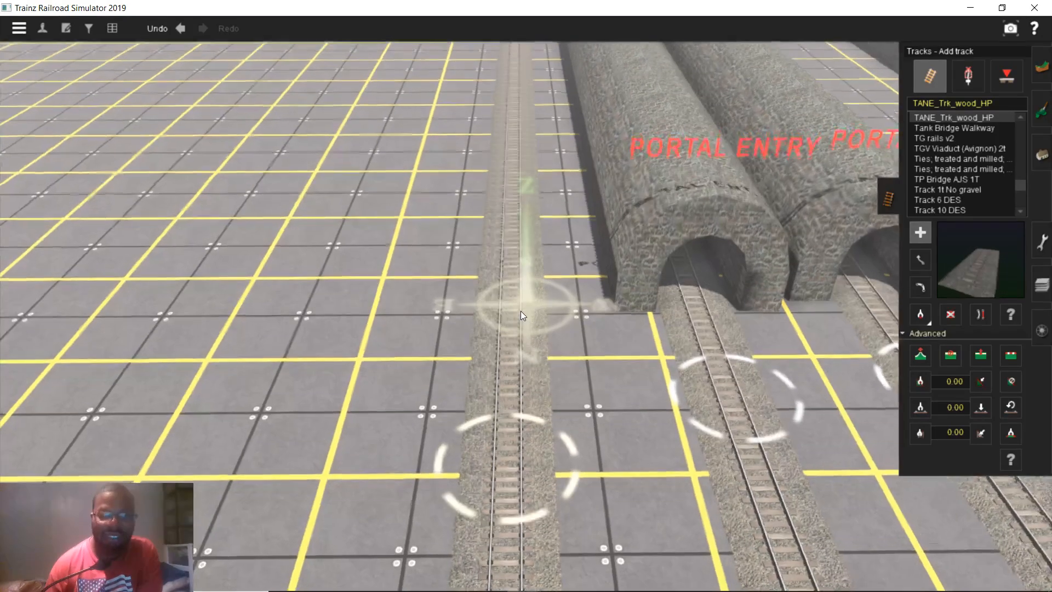
{"action": "scroll", "coordinate": [499, 296], "scroll_direction": "up", "scroll_amount": 2}
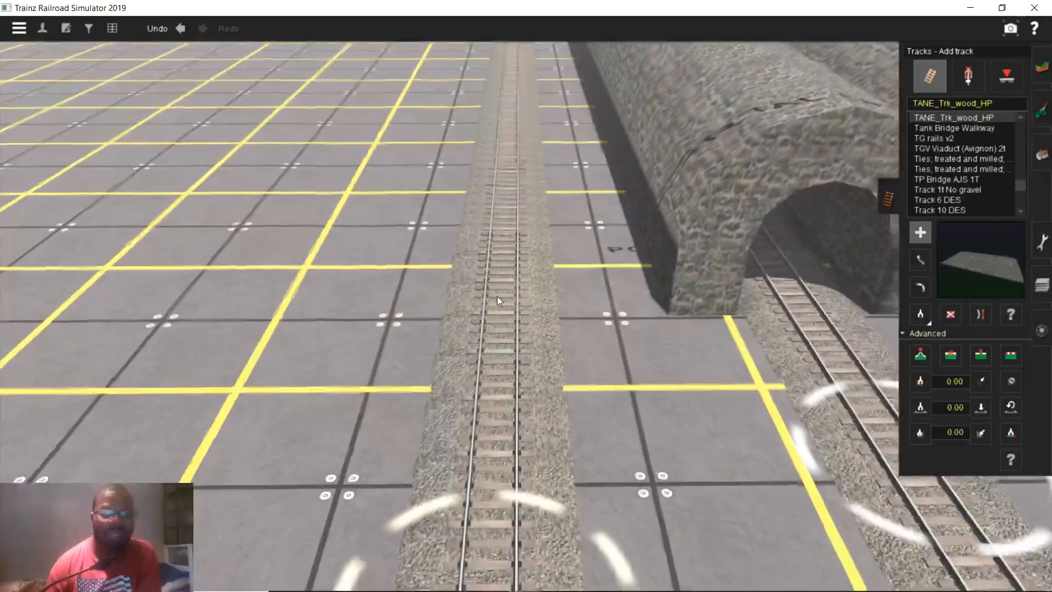
{"action": "key", "text": "Down"}
{"action": "key", "text": "Up"}
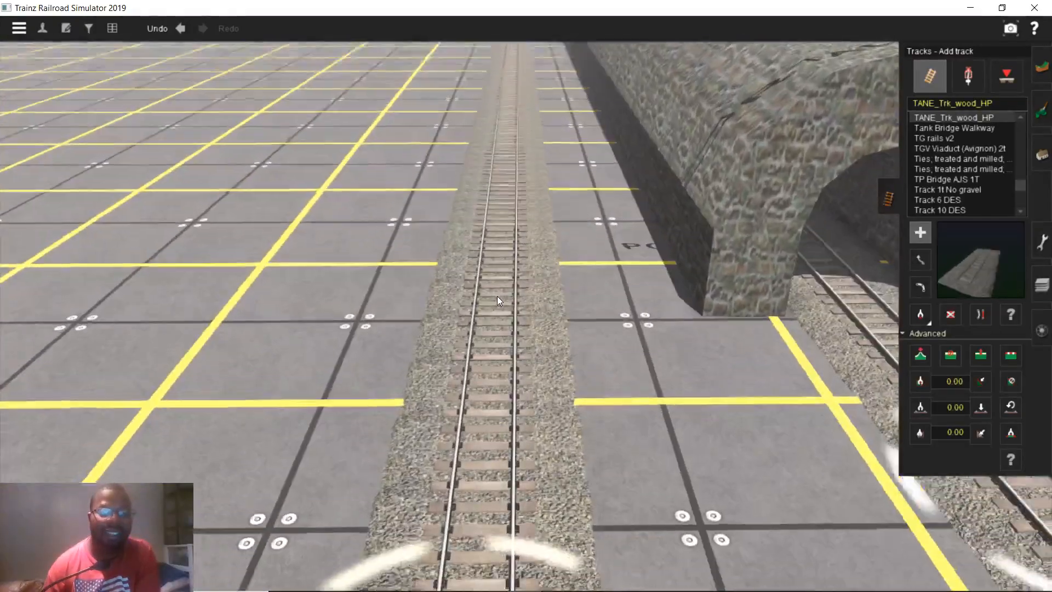
{"action": "scroll", "coordinate": [950, 145], "scroll_direction": "up", "scroll_amount": 1}
- Lay a short test piece of TANE Trk Wood 4T 4M across the extended track near the portal entrance, and remove it
{"action": "left_click", "coordinate": [960, 139]}
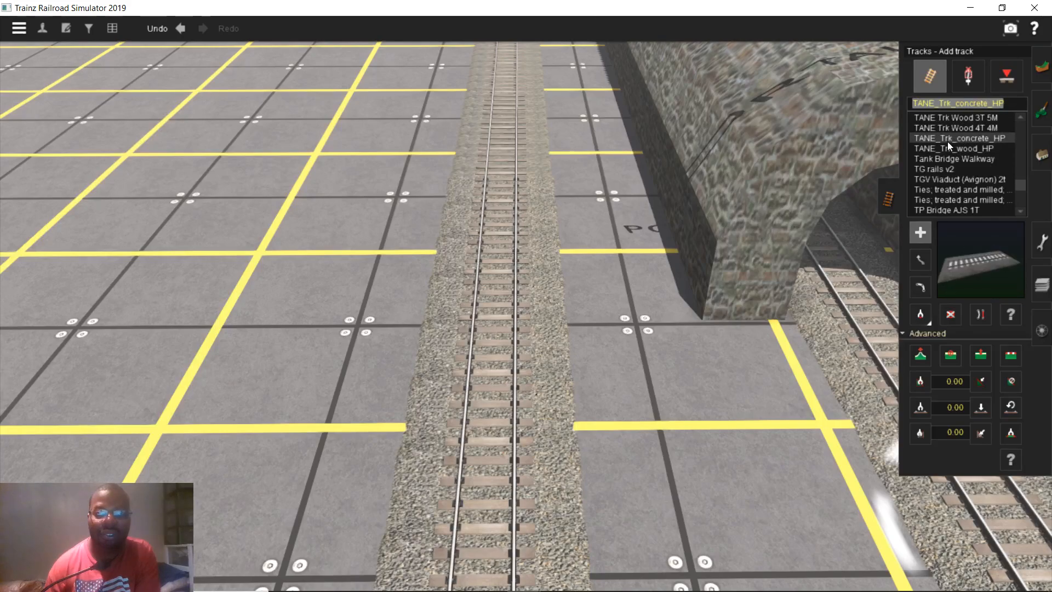
{"action": "left_click", "coordinate": [959, 129]}
{"action": "scroll", "coordinate": [953, 158], "scroll_direction": "up", "scroll_amount": 1}
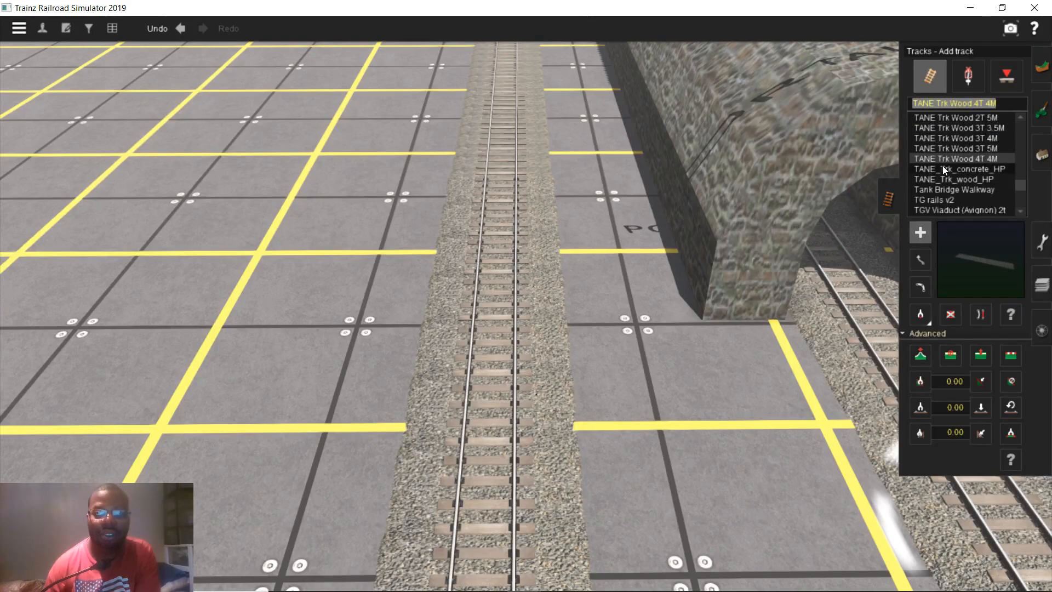
{"action": "left_click", "coordinate": [739, 415]}
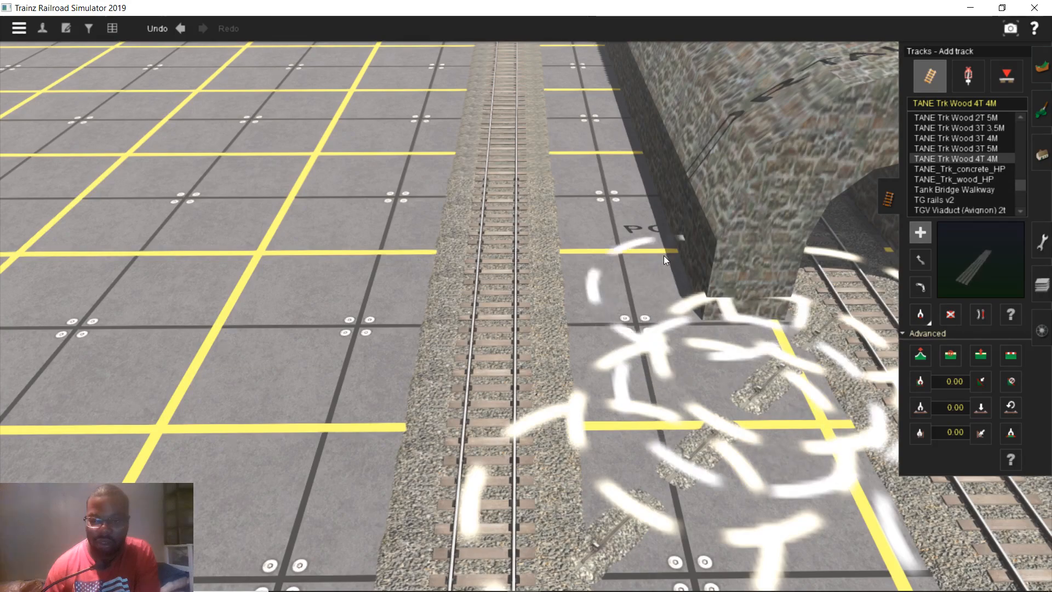
{"action": "left_click", "coordinate": [662, 234]}
{"action": "scroll", "coordinate": [661, 233], "scroll_direction": "down", "scroll_amount": 3}
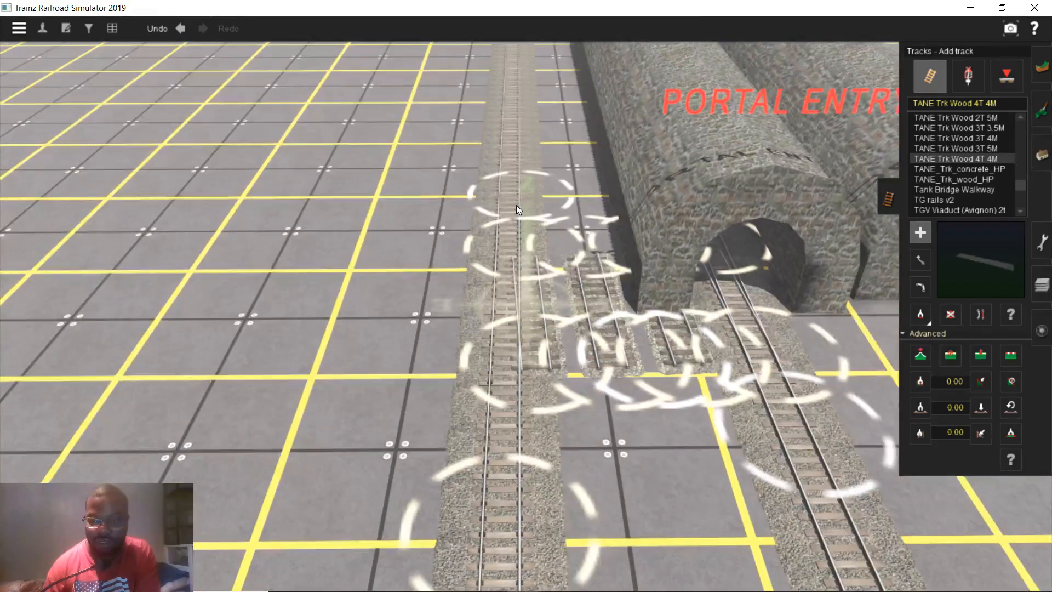
{"action": "left_click_drag", "start_coordinate": [480, 202], "coordinate": [187, 204]}
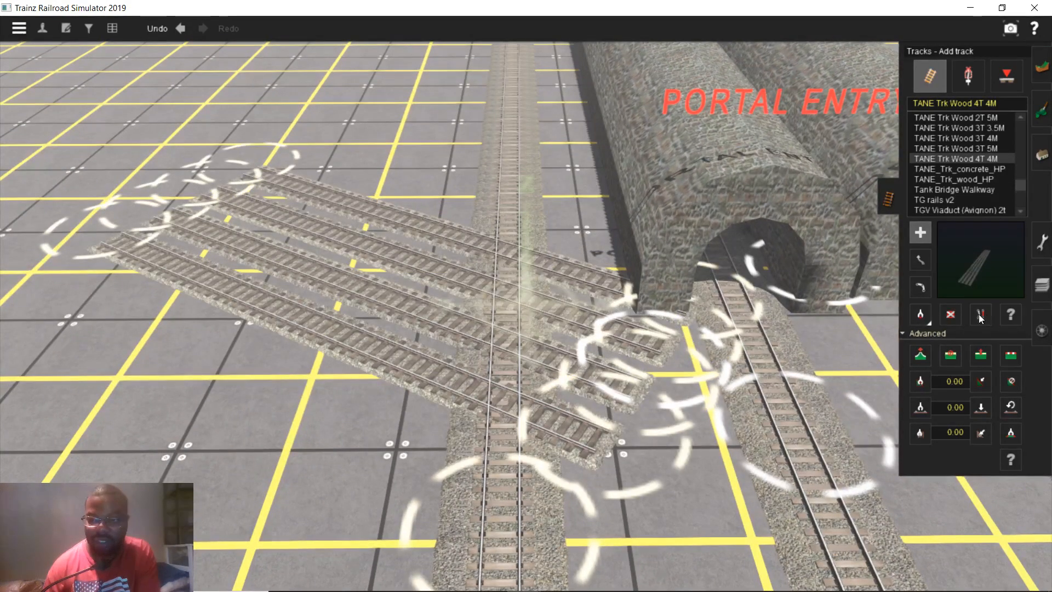
{"action": "left_click", "coordinate": [952, 310]}
- Preview the TANE_Trk_wood_HP and TANE Trk Rails Only tracks, then lay a TANE Trk Oak test piece beside the portal and remove it
{"action": "left_click", "coordinate": [951, 180]}
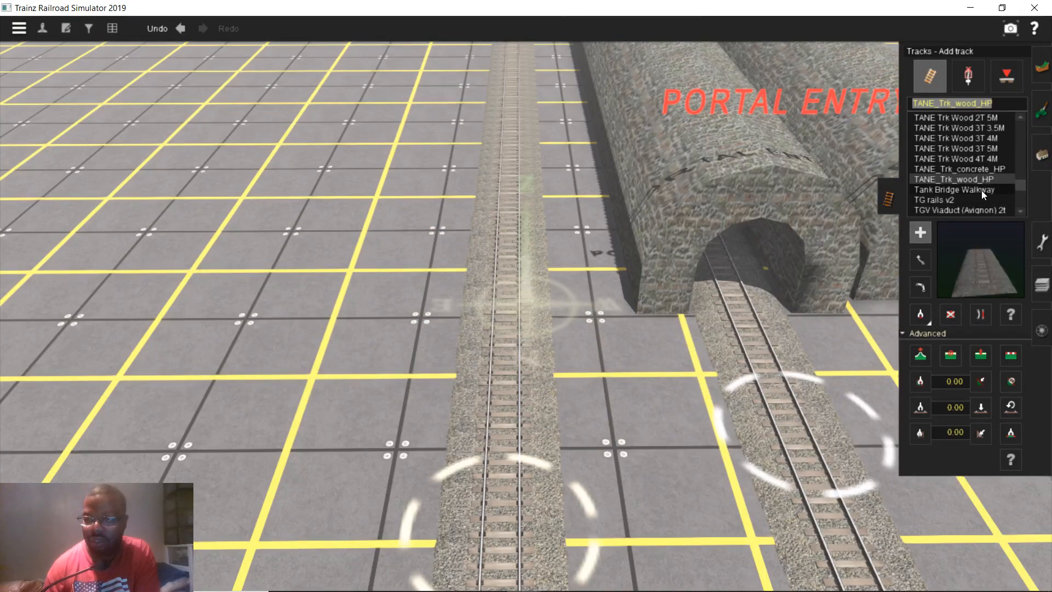
{"action": "scroll", "coordinate": [981, 190], "scroll_direction": "up", "scroll_amount": 2}
{"action": "left_click", "coordinate": [961, 150]}
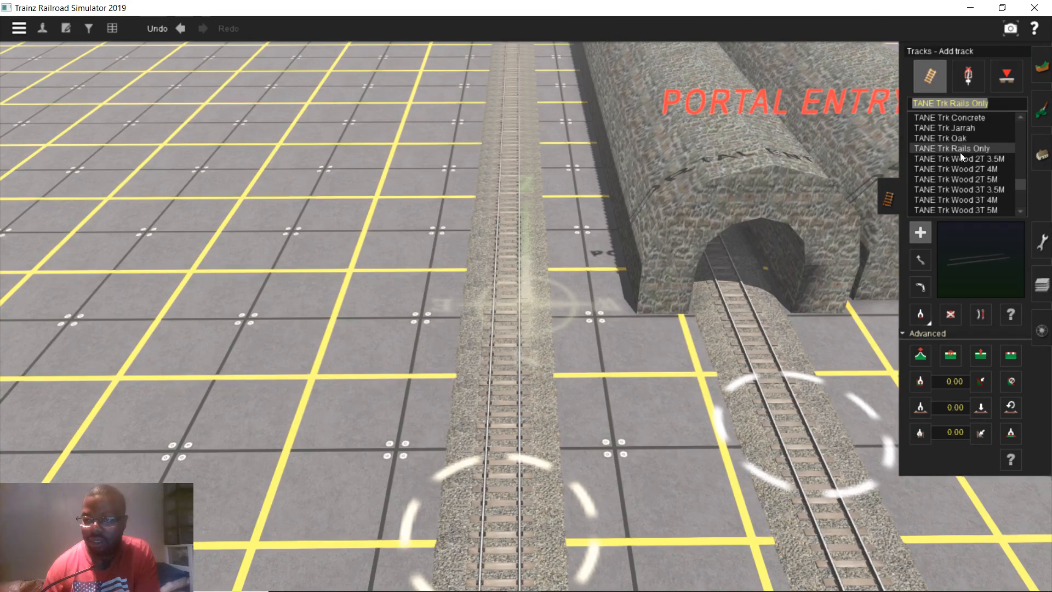
{"action": "scroll", "coordinate": [965, 176], "scroll_direction": "up", "scroll_amount": 1}
{"action": "left_click", "coordinate": [961, 170]}
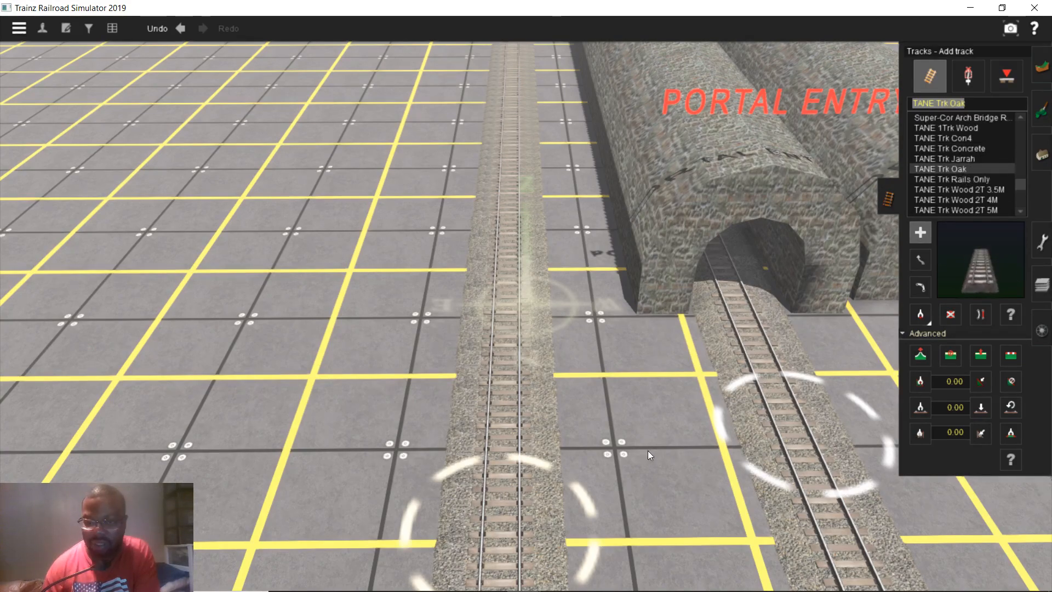
{"action": "left_click_drag", "start_coordinate": [647, 450], "coordinate": [639, 283]}
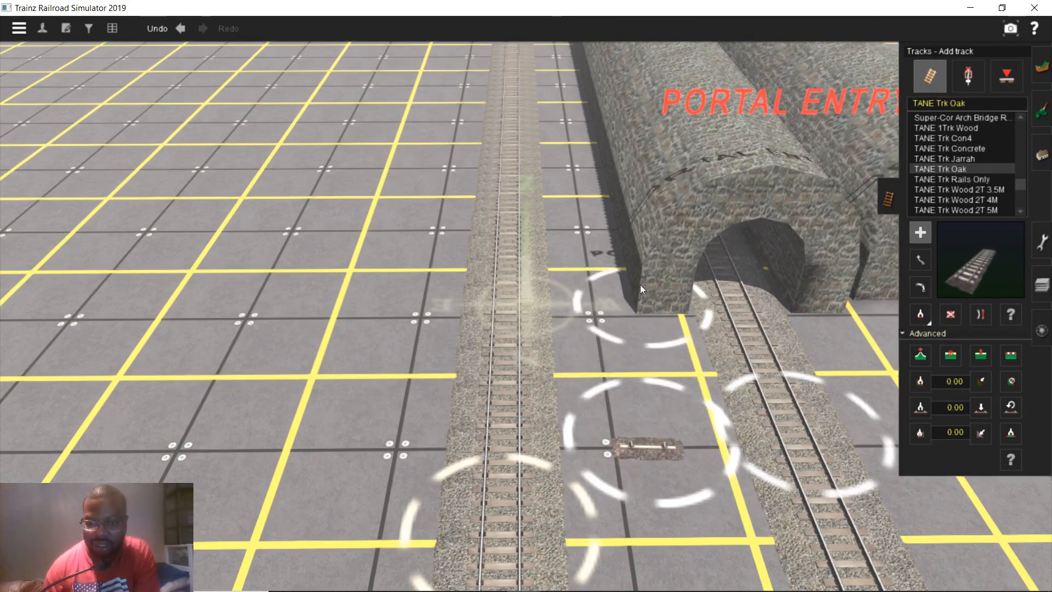
{"action": "left_click", "coordinate": [952, 314]}
- Lay a short TANE Trk Jarrah test piece between the extended track and the portal track, remove it, and return to adding track
{"action": "left_click", "coordinate": [945, 159]}
{"action": "left_click_drag", "start_coordinate": [650, 478], "coordinate": [632, 337]}
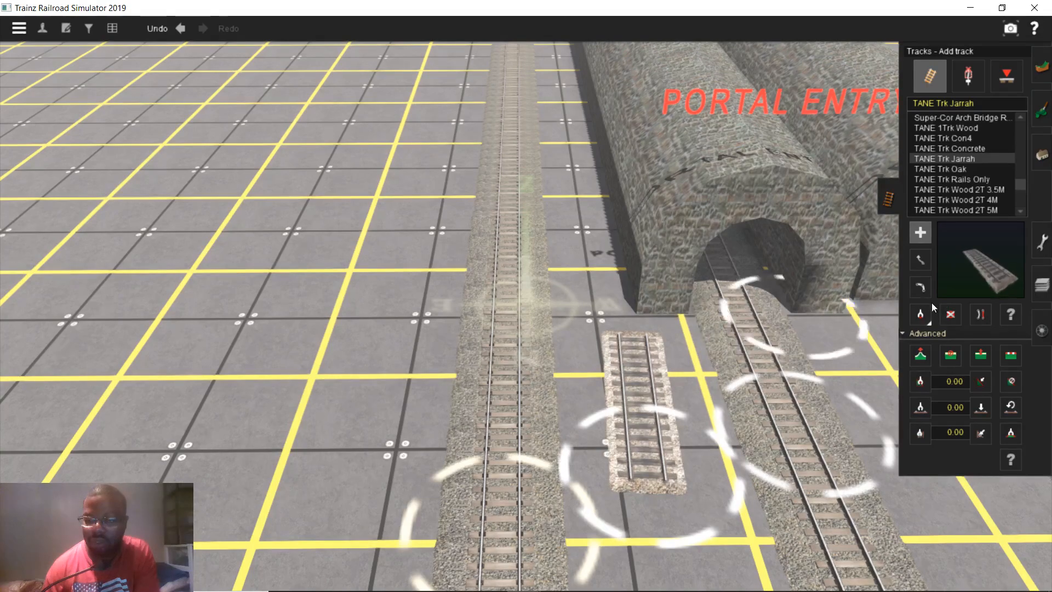
{"action": "left_click", "coordinate": [950, 314]}
{"action": "left_click", "coordinate": [922, 232]}
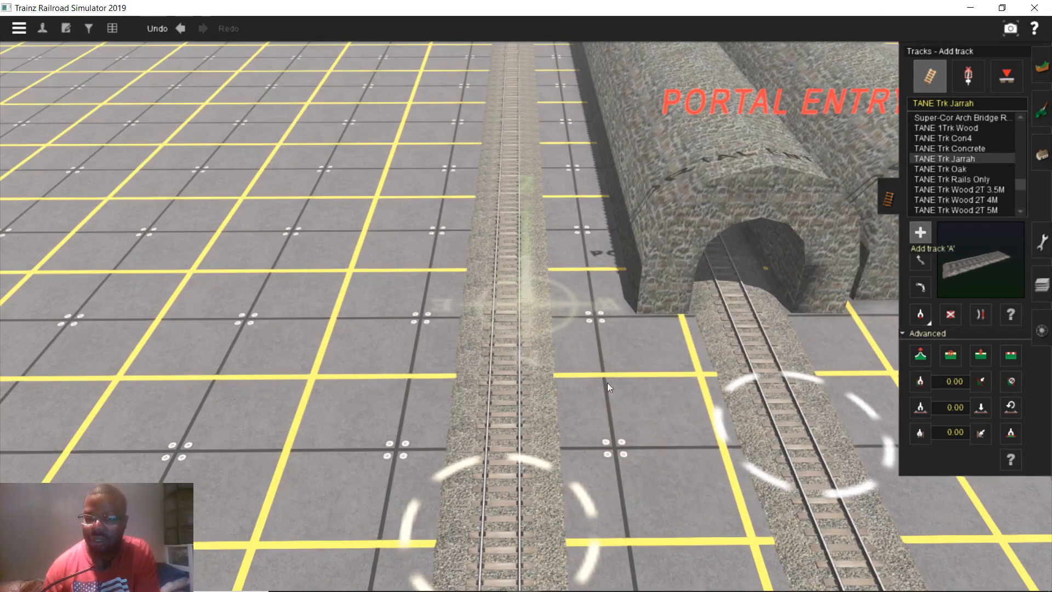
- Lay a short test piece of TANE Trk Con4 between the extended track and the portal track, and remove it
{"action": "right_click_drag", "start_coordinate": [503, 432], "coordinate": [510, 368]}
{"action": "key", "text": "Up"}
{"action": "key", "text": "Up"}
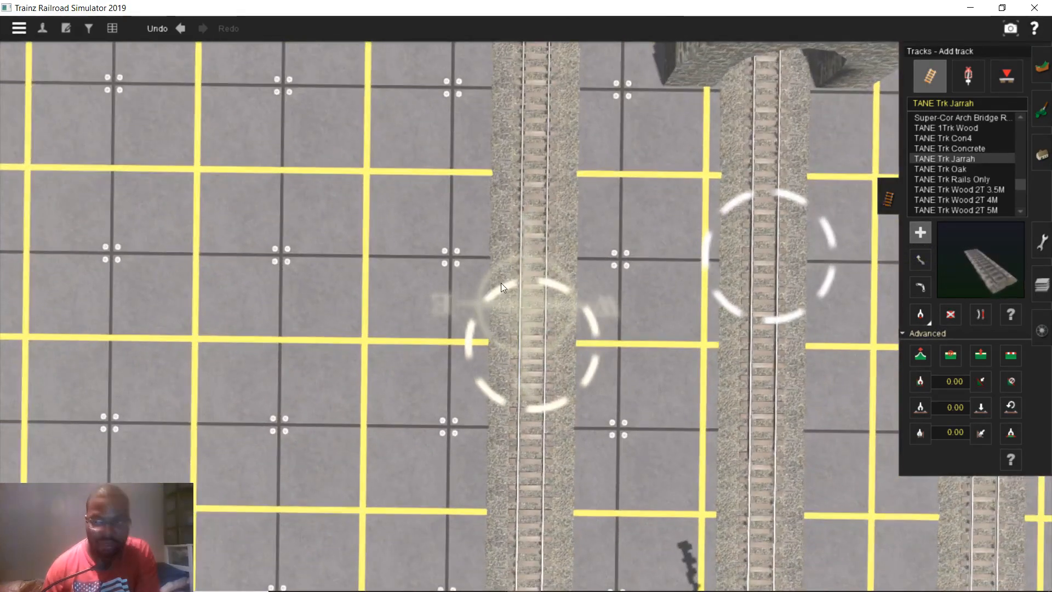
{"action": "right_click", "coordinate": [492, 278]}
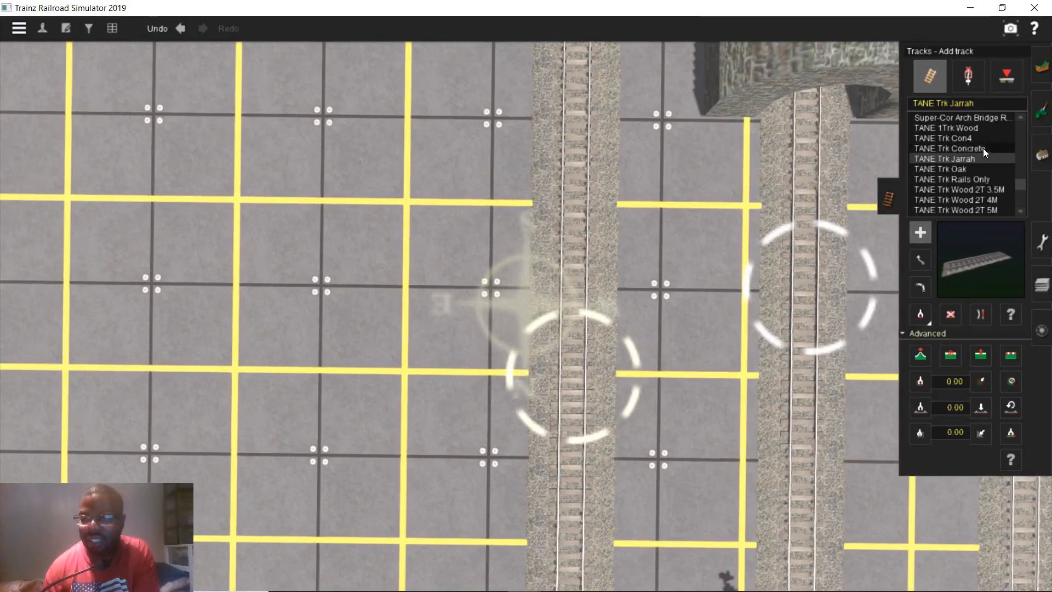
{"action": "left_click", "coordinate": [967, 139]}
{"action": "left_click_drag", "start_coordinate": [692, 402], "coordinate": [652, 191]}
{"action": "key", "text": "Down"}
{"action": "key", "text": "Down"}
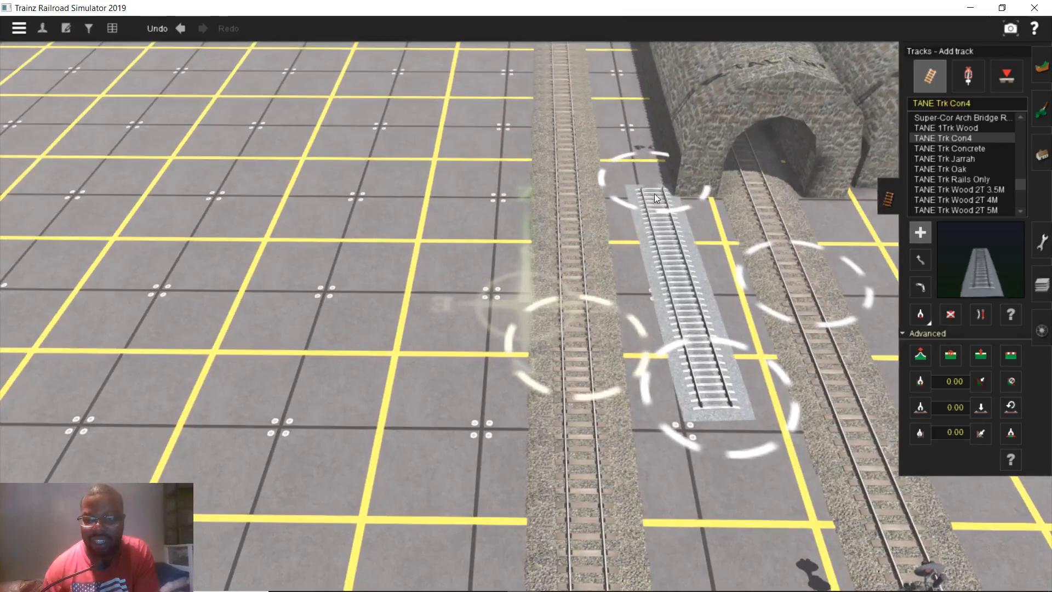
{"action": "left_click", "coordinate": [949, 314]}
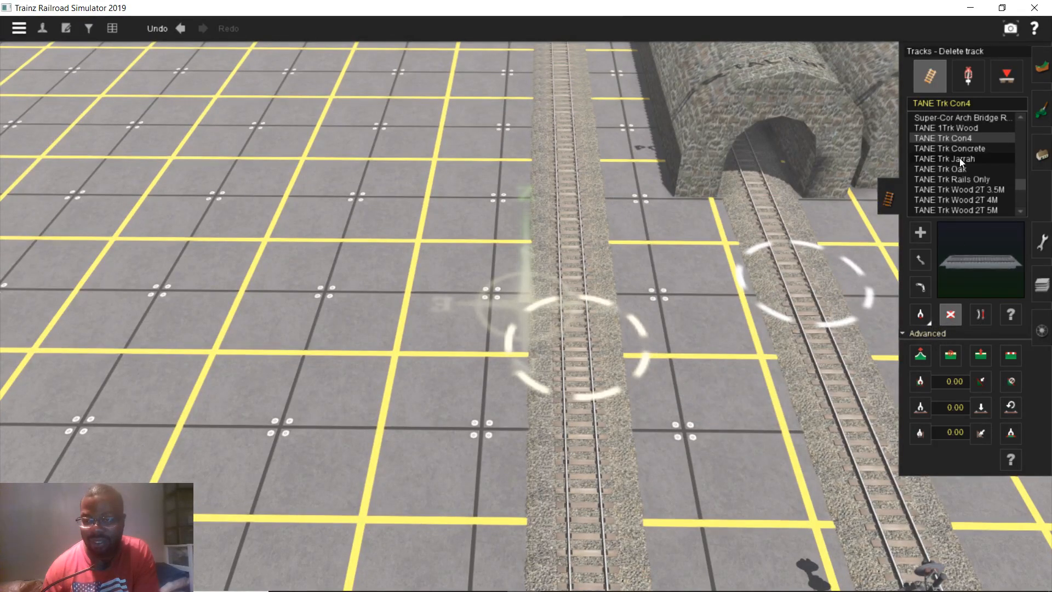
- Lay a short TANE Trk Jarrah branch diverging from the extended track on the side away from the portals
{"action": "left_click", "coordinate": [962, 158]}
{"action": "right_click", "coordinate": [524, 225]}
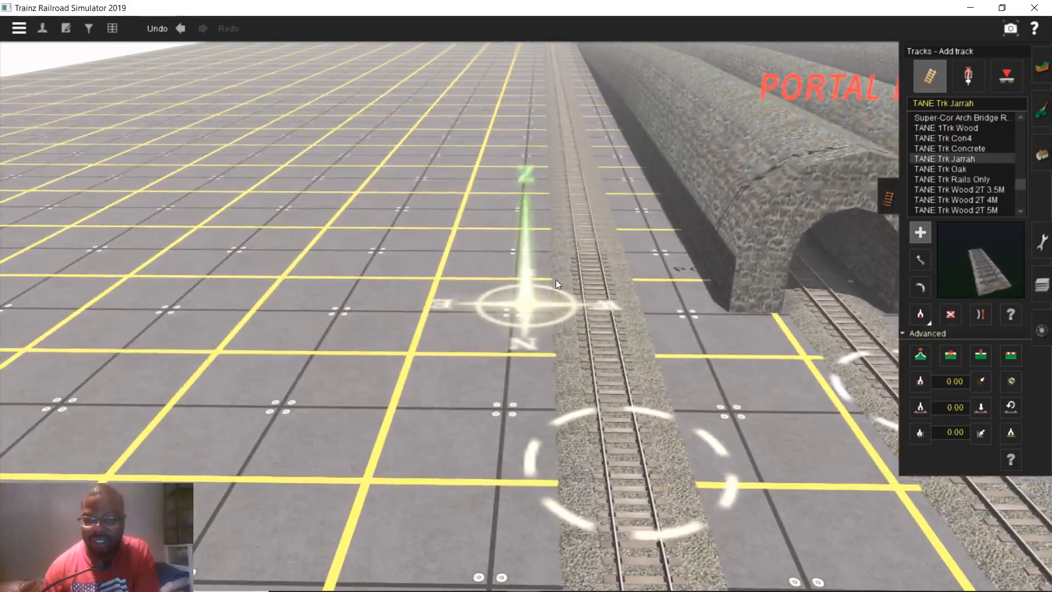
{"action": "right_click", "coordinate": [556, 279]}
{"action": "left_click", "coordinate": [556, 272]}
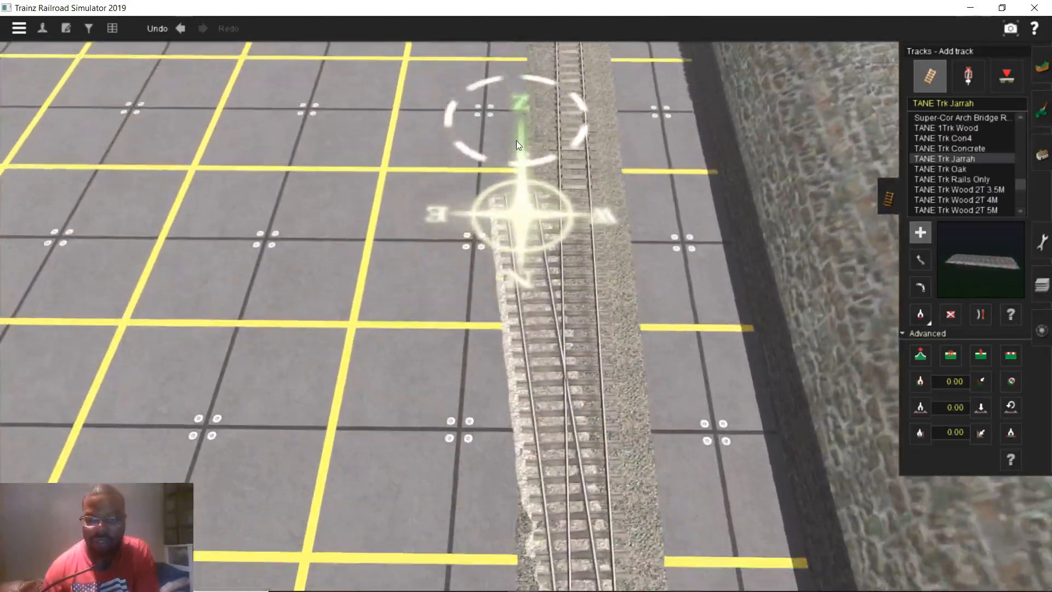
{"action": "right_click", "coordinate": [516, 142]}
{"action": "key", "text": "Up"}
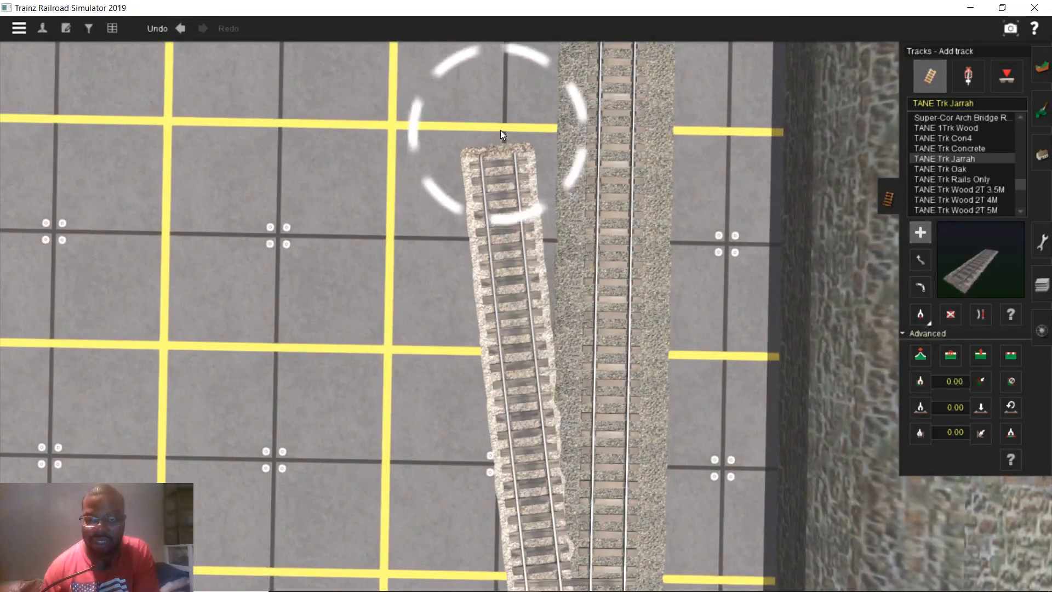
{"action": "left_click", "coordinate": [503, 130]}
- Straighten the diverging Jarrah branch where it leaves the extended track, and inspect the junction and the branch's free end
{"action": "right_click", "coordinate": [554, 286]}
{"action": "right_click", "coordinate": [544, 487]}
{"action": "key", "text": "Down"}
{"action": "key", "text": "Down"}
{"action": "right_click", "coordinate": [521, 401]}
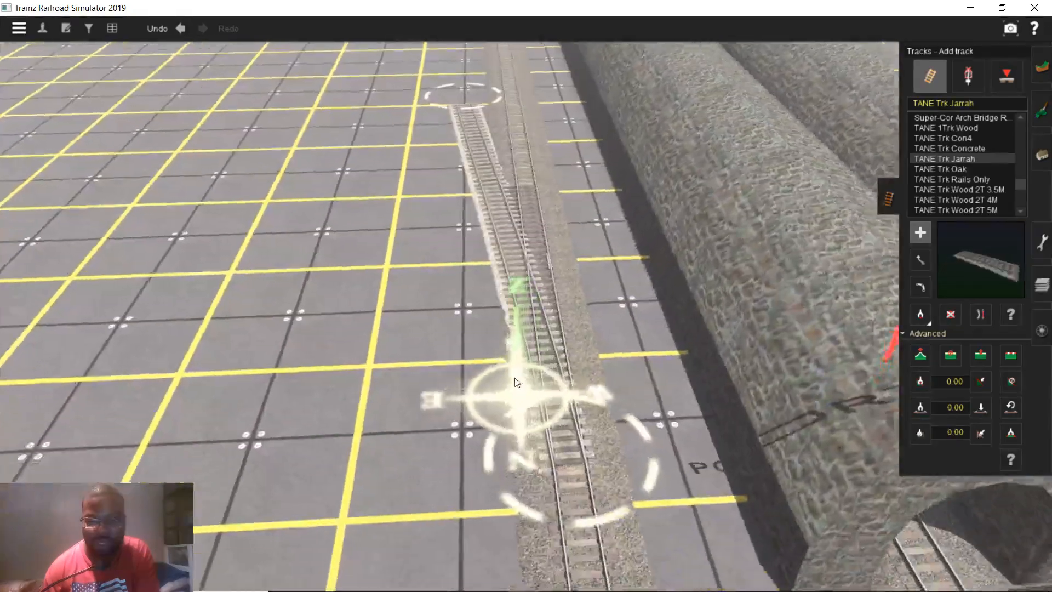
{"action": "right_click", "coordinate": [519, 401]}
{"action": "key", "text": "Left"}
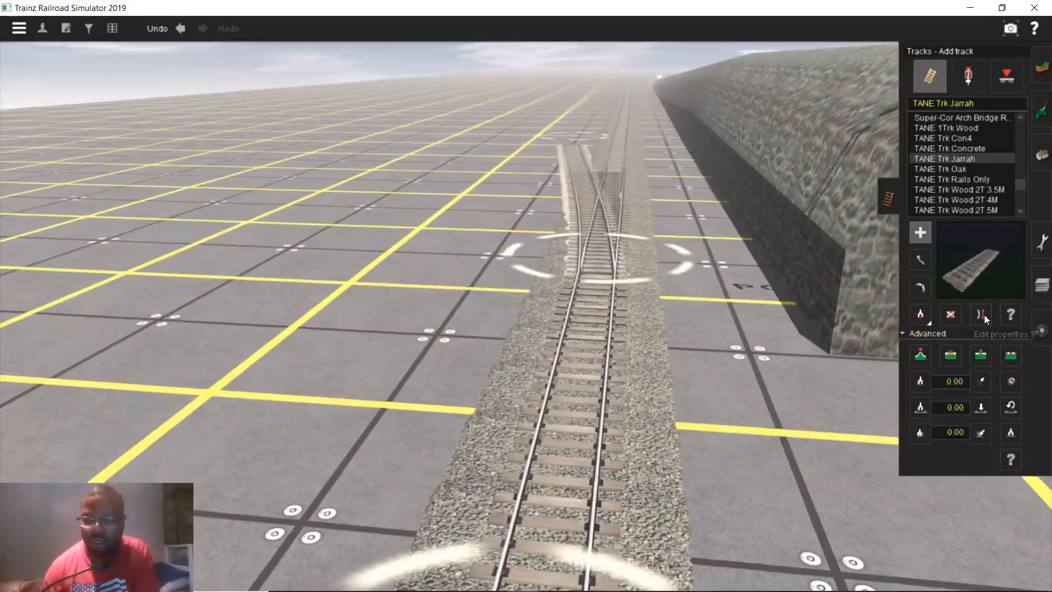
{"action": "left_click", "coordinate": [982, 314]}
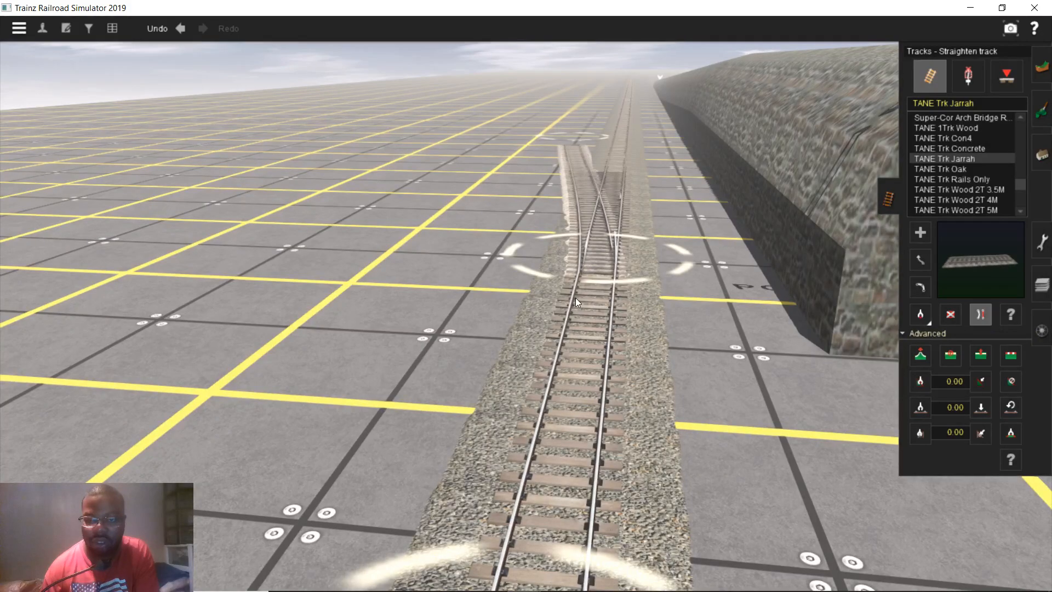
{"action": "right_click", "coordinate": [575, 298]}
{"action": "right_click", "coordinate": [495, 211]}
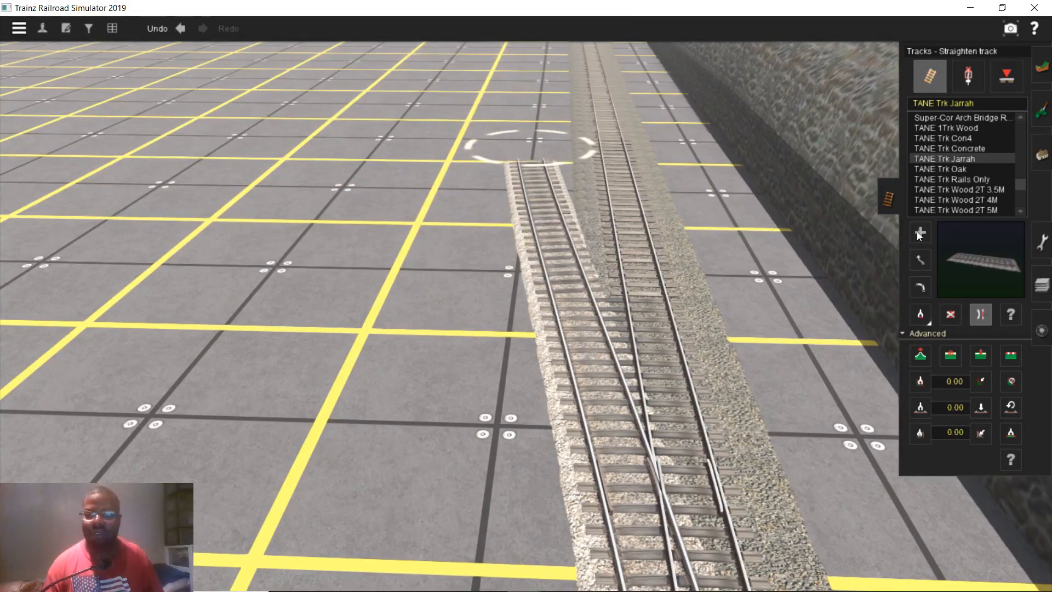
- Try to extend the Jarrah branch from its free end in one long run beside the extended track
{"action": "left_click", "coordinate": [920, 232]}
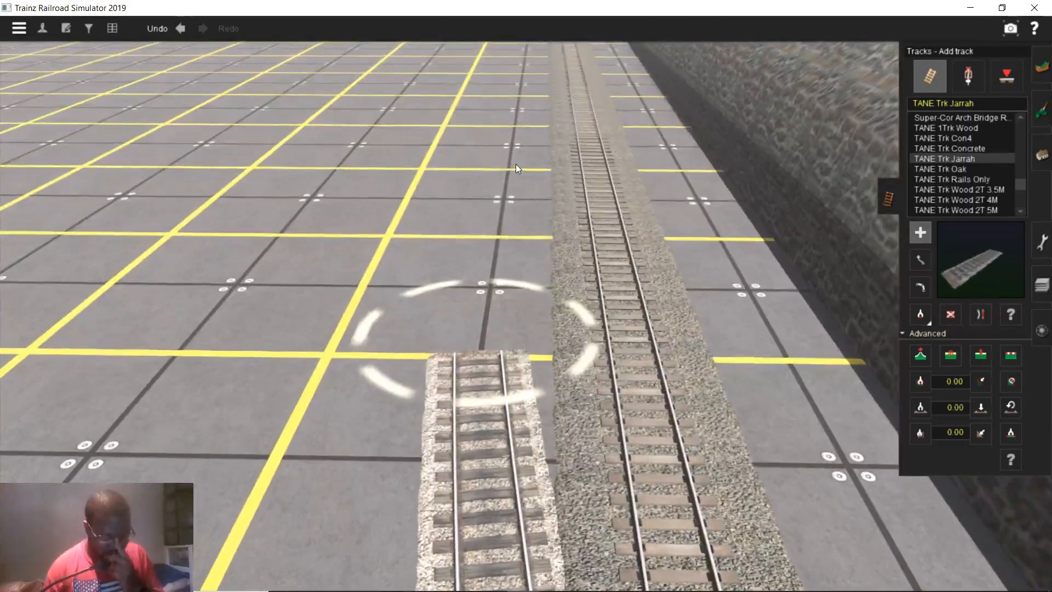
{"action": "right_click_drag", "start_coordinate": [494, 156], "coordinate": [498, 285]}
{"action": "left_click_drag", "start_coordinate": [484, 295], "coordinate": [479, 169]}
{"action": "mouse_move", "coordinate": [478, 169]}
{"action": "right_mouse_down"}
{"action": "mouse_move", "coordinate": [551, 179]}
{"action": "mouse_move", "coordinate": [530, 136]}
{"action": "mouse_move", "coordinate": [536, 122]}
{"action": "mouse_move", "coordinate": [525, 122]}
{"action": "mouse_move", "coordinate": [528, 136]}
{"action": "right_mouse_up"}
{"action": "right_click", "coordinate": [528, 149]}
{"action": "right_click", "coordinate": [530, 143]}
{"action": "right_click_drag", "start_coordinate": [530, 486], "coordinate": [534, 527]}
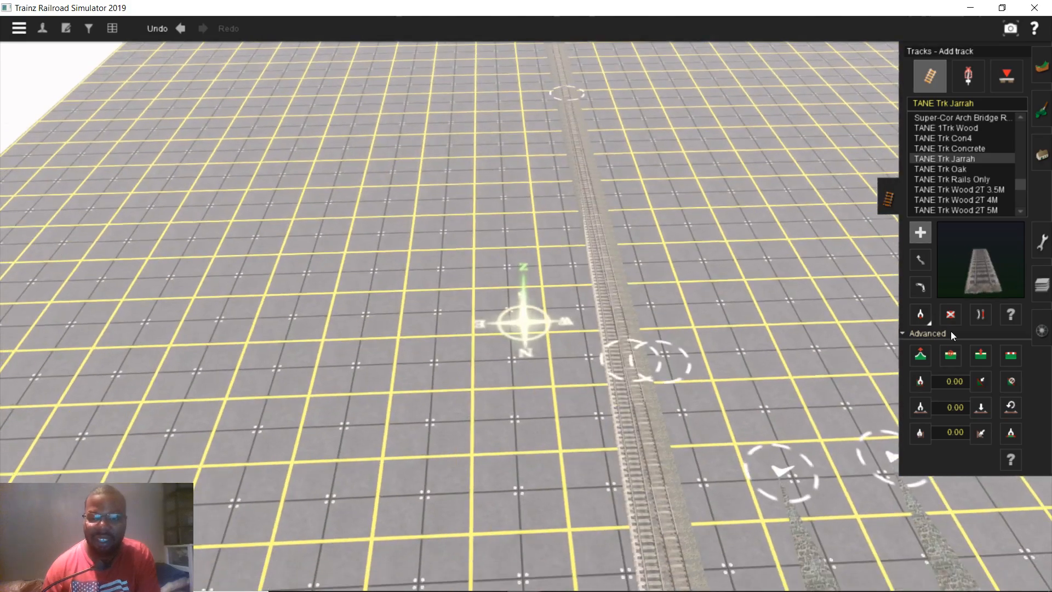
- Delete the long Jarrah extension that overlaps the extended track, and insert a spline point in the extended track there
{"action": "left_click", "coordinate": [950, 315]}
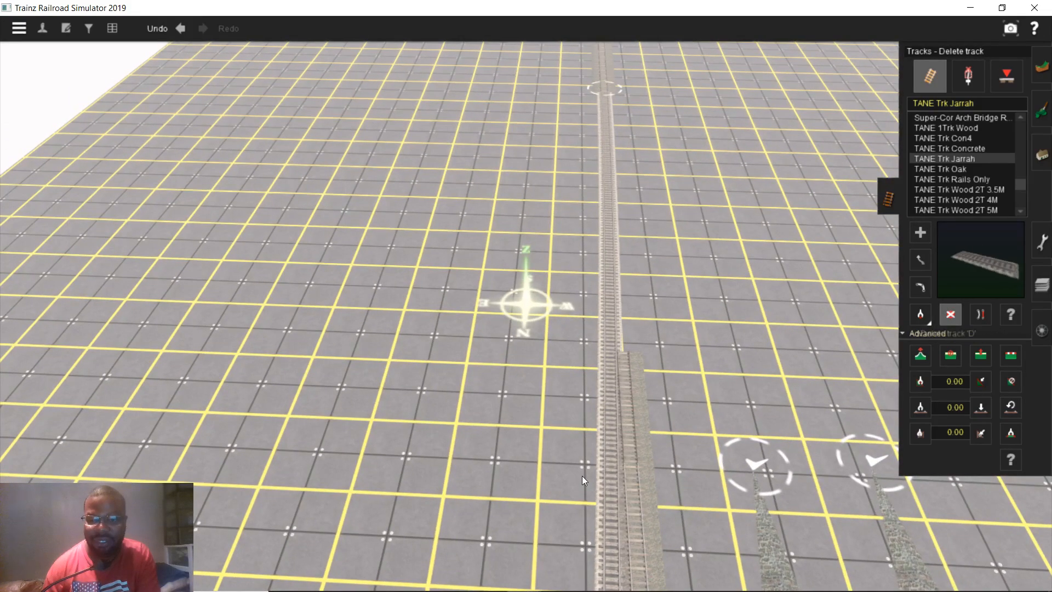
{"action": "right_click", "coordinate": [657, 354]}
{"action": "scroll", "coordinate": [472, 358], "scroll_direction": "up", "scroll_amount": 5}
{"action": "right_click", "coordinate": [476, 358]}
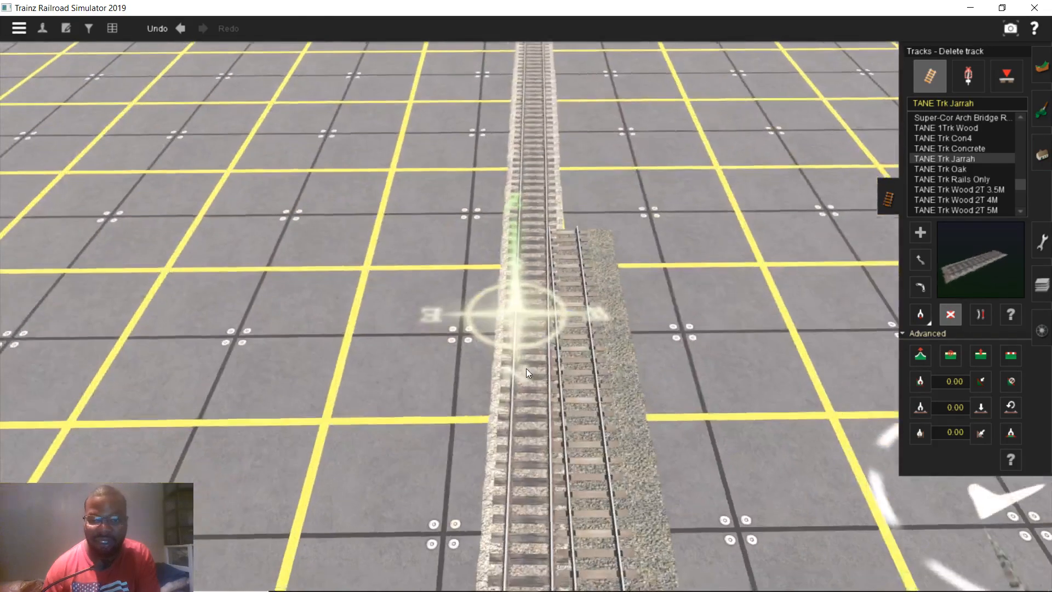
{"action": "left_click", "coordinate": [528, 364]}
{"action": "right_click_drag", "start_coordinate": [531, 261], "coordinate": [517, 299]}
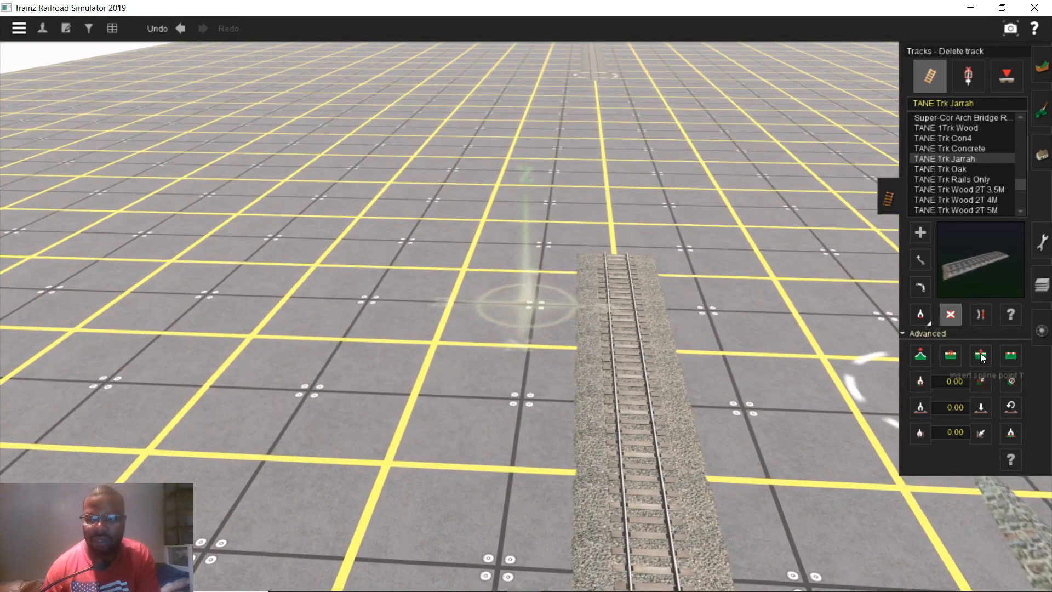
{"action": "left_click", "coordinate": [990, 356]}
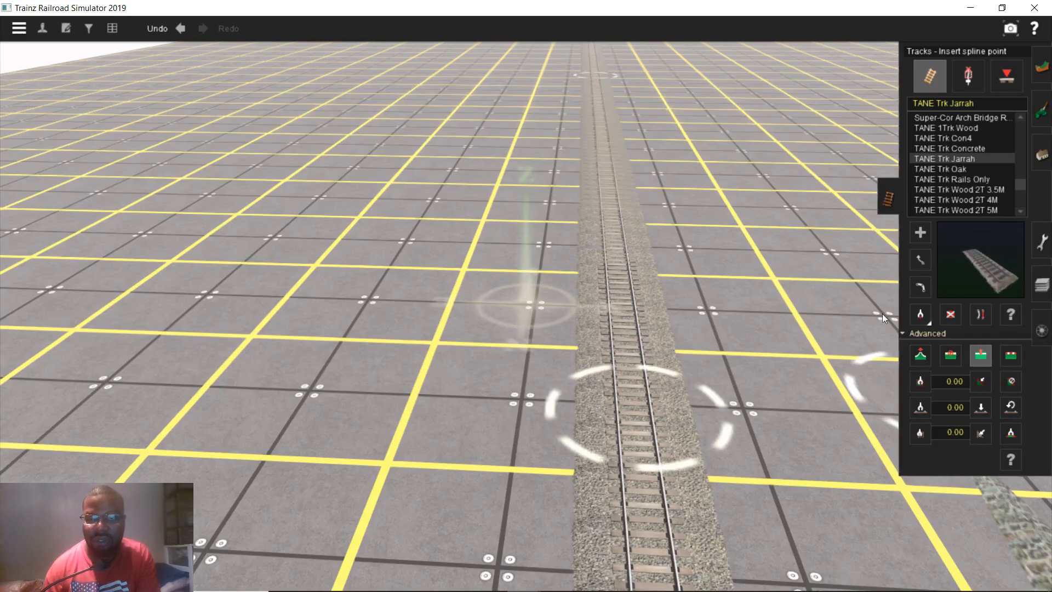
- Add a short Jarrah segment from the branch's free end so that it curves in alongside the extended track
{"action": "left_click", "coordinate": [922, 233]}
{"action": "mouse_move", "coordinate": [726, 325]}
{"action": "right_mouse_down"}
{"action": "mouse_move", "coordinate": [523, 474]}
{"action": "mouse_move", "coordinate": [495, 529]}
{"action": "mouse_move", "coordinate": [501, 485]}
{"action": "mouse_move", "coordinate": [485, 536]}
{"action": "right_mouse_up"}
{"action": "scroll", "coordinate": [485, 535], "scroll_direction": "down", "scroll_amount": 10}
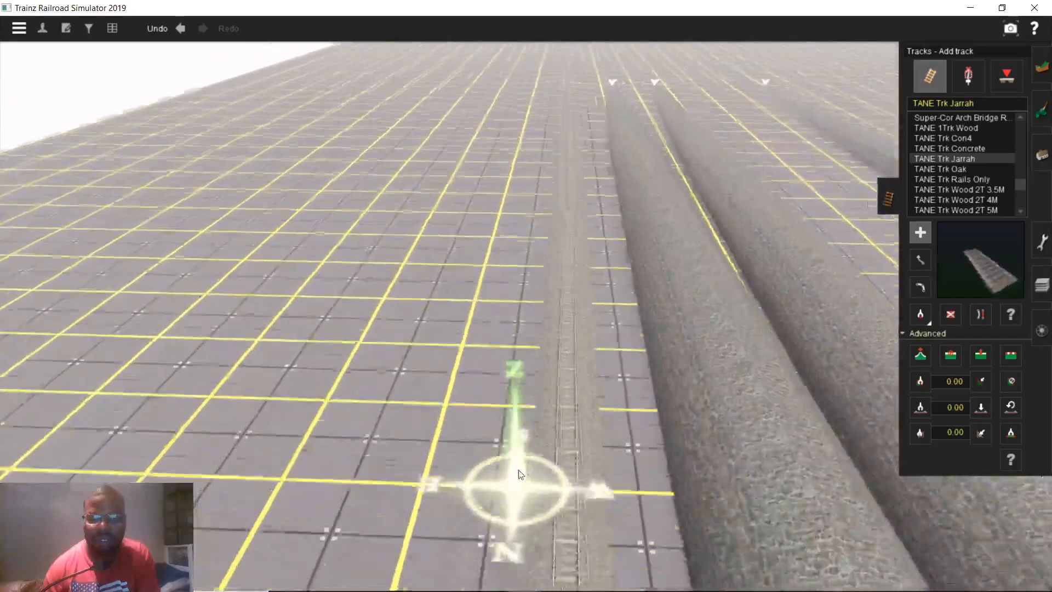
{"action": "scroll", "coordinate": [476, 136], "scroll_direction": "up", "scroll_amount": 5}
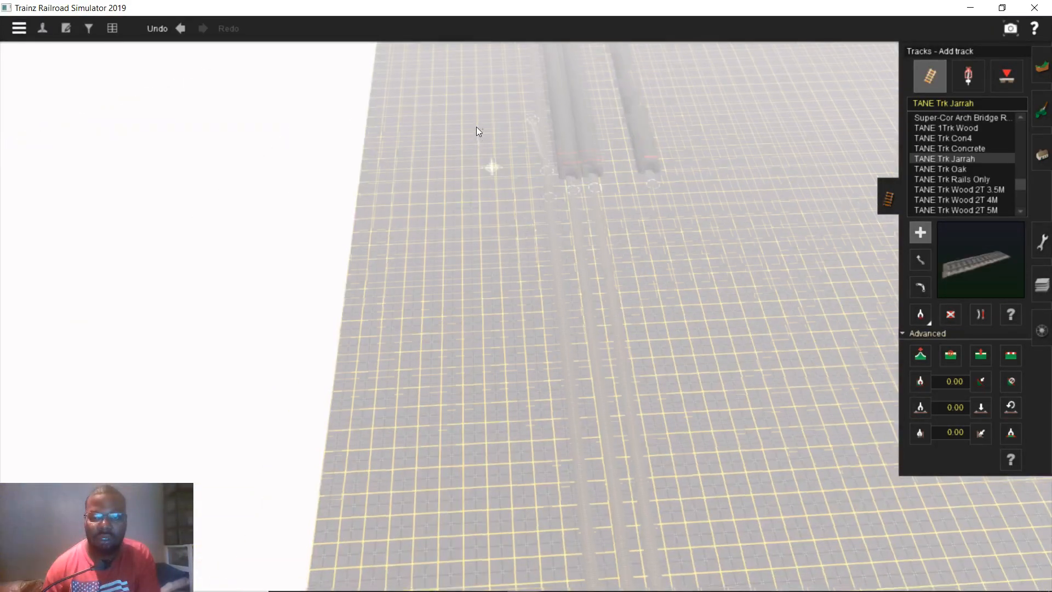
{"action": "scroll", "coordinate": [478, 278], "scroll_direction": "up", "scroll_amount": 5}
{"action": "scroll", "coordinate": [477, 276], "scroll_direction": "up", "scroll_amount": 8}
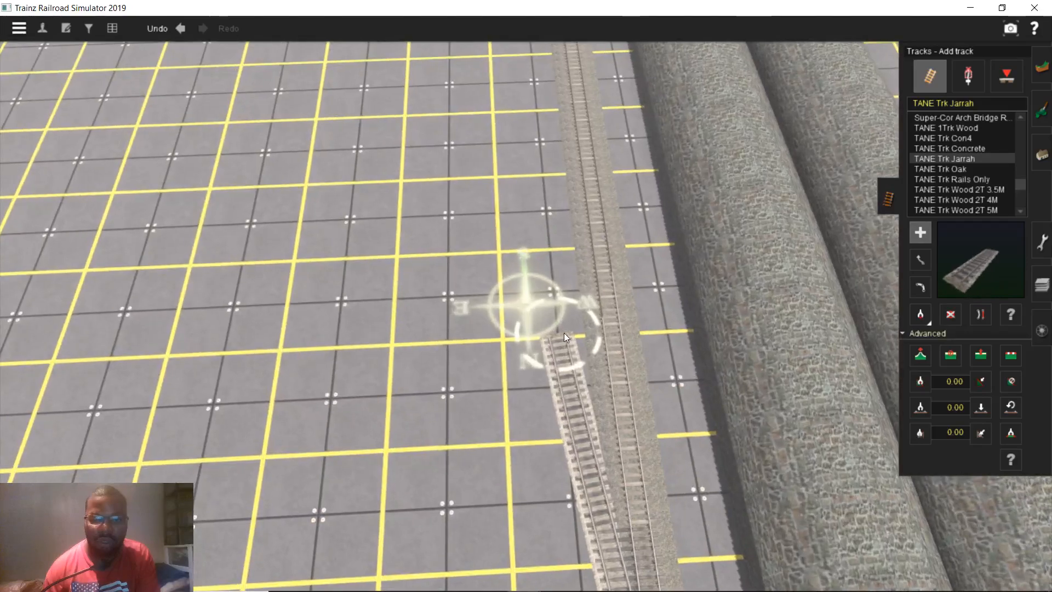
{"action": "left_click", "coordinate": [564, 333]}
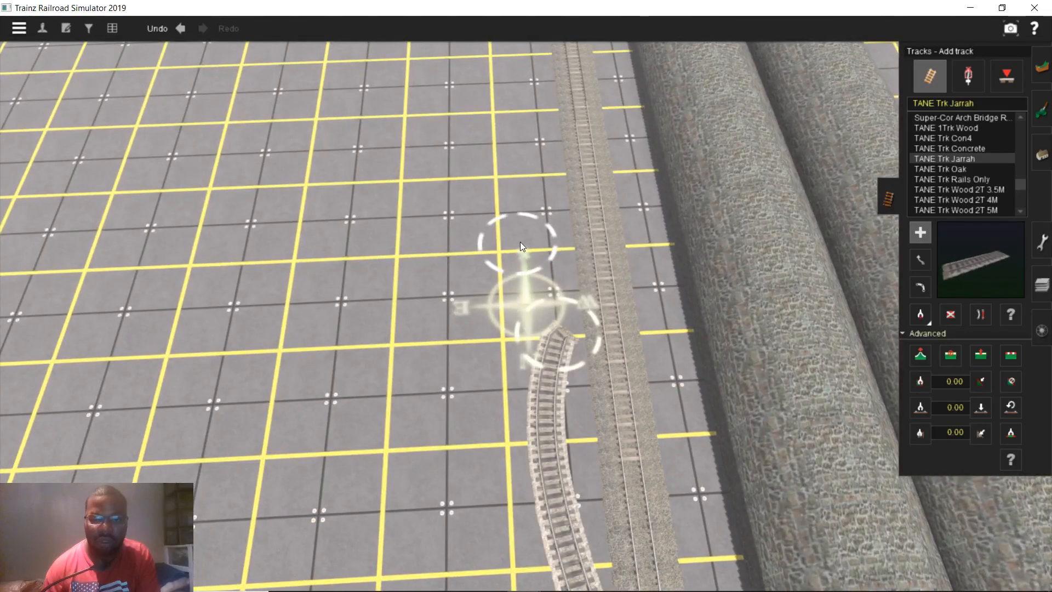
{"action": "left_click", "coordinate": [521, 241]}
- Check the new end of the Jarrah track up close and straighten the segment beside the extended track
{"action": "right_click", "coordinate": [526, 238]}
{"action": "scroll", "coordinate": [526, 239], "scroll_direction": "up", "scroll_amount": 5}
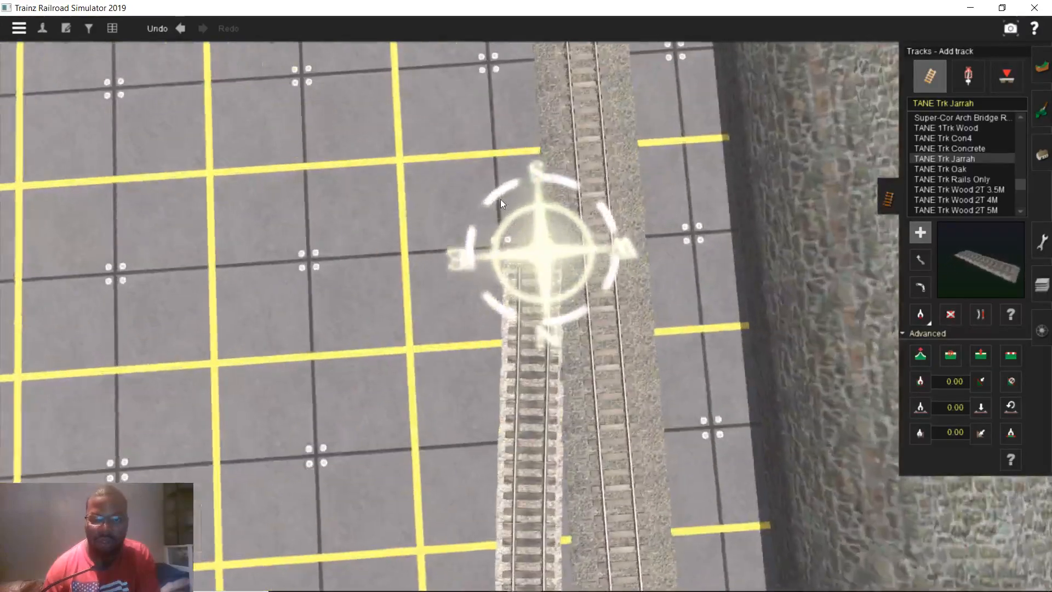
{"action": "scroll", "coordinate": [501, 214], "scroll_direction": "up", "scroll_amount": 8}
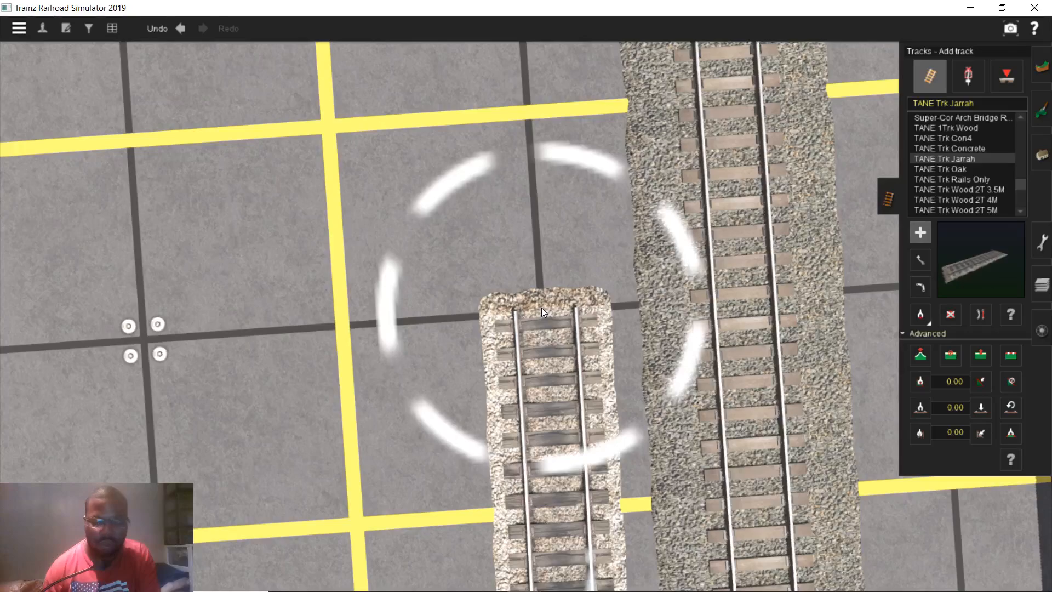
{"action": "scroll", "coordinate": [532, 296], "scroll_direction": "down", "scroll_amount": 4}
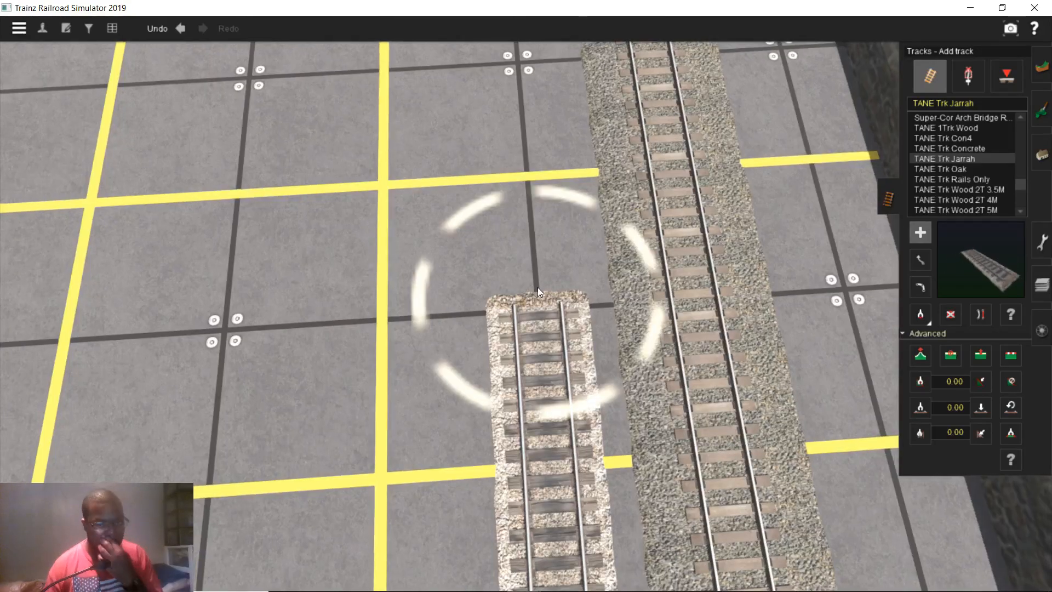
{"action": "scroll", "coordinate": [538, 287], "scroll_direction": "down", "scroll_amount": 5}
{"action": "left_click", "coordinate": [979, 318]}
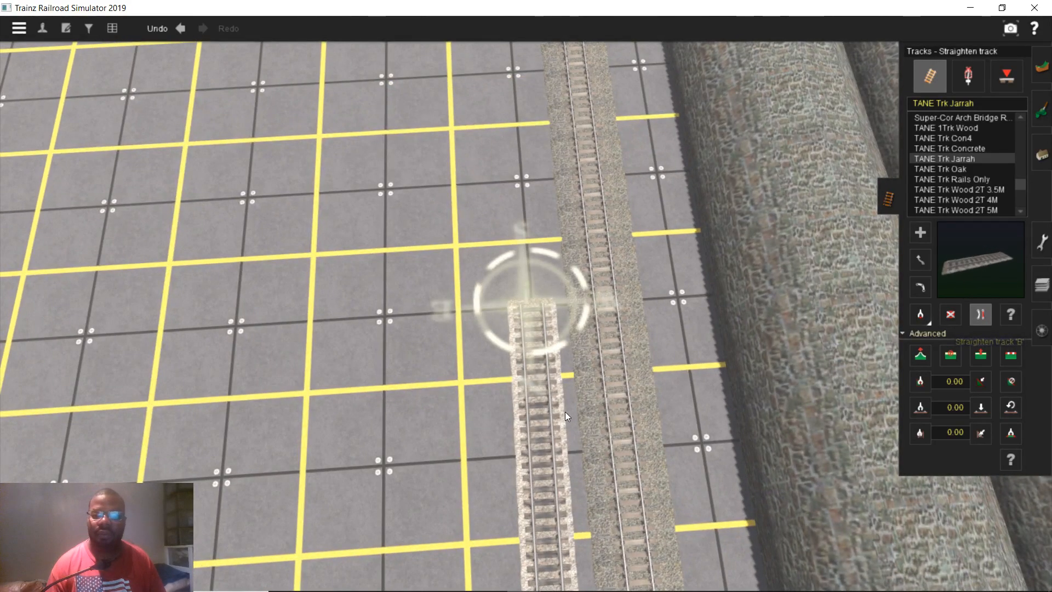
- Extend the Jarrah track from its end parallel to the extended track, ending beside that track's end near the baseboard edge
{"action": "left_click", "coordinate": [921, 235]}
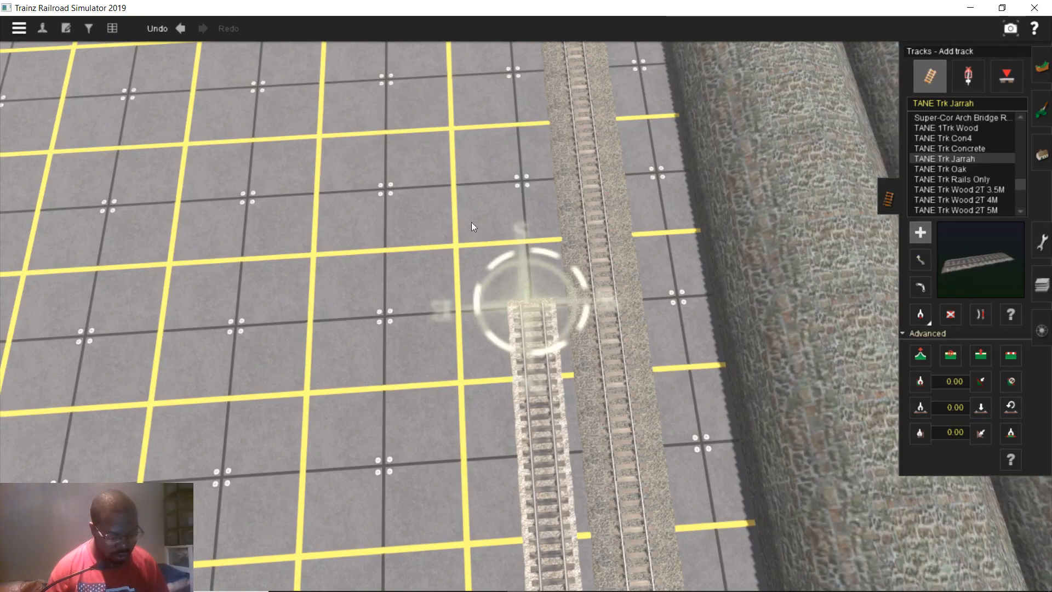
{"action": "left_click", "coordinate": [529, 306]}
{"action": "right_click_drag", "start_coordinate": [472, 175], "coordinate": [528, 163]}
{"action": "key", "text": "Down"}
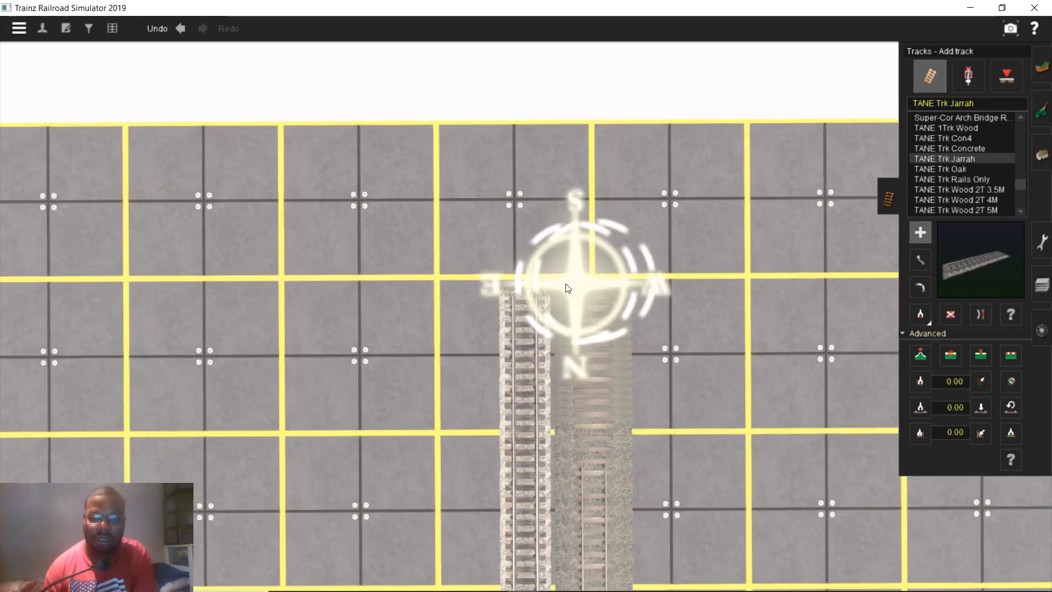
{"action": "scroll", "coordinate": [566, 284], "scroll_direction": "up", "scroll_amount": 5}
{"action": "right_click", "coordinate": [462, 270]}
{"action": "right_click", "coordinate": [542, 311]}
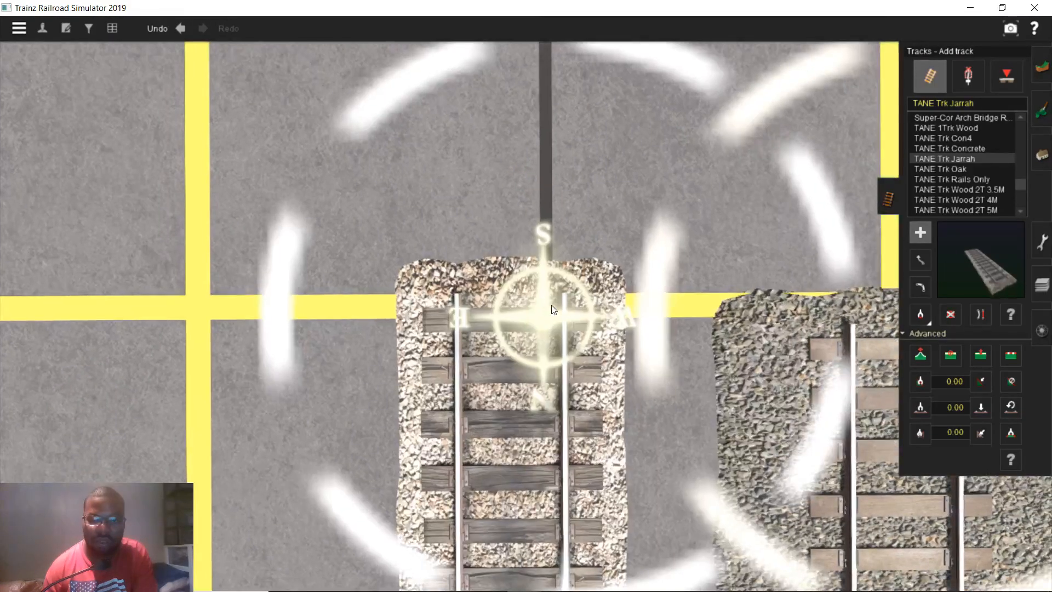
{"action": "left_click", "coordinate": [527, 294]}
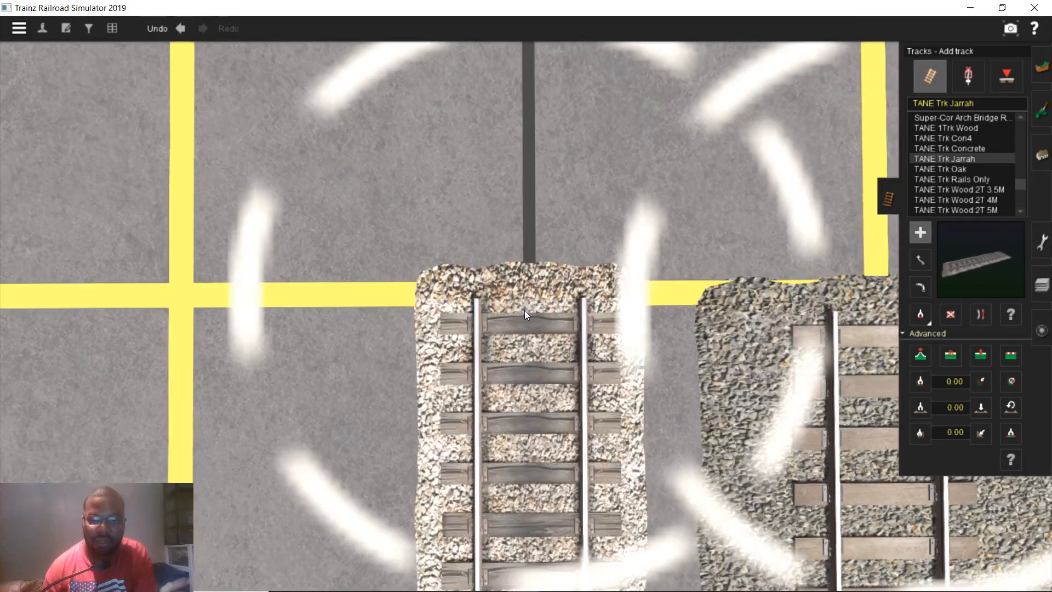
- Branch a second Jarrah track off the first one with a short segment that curves out beside it, away from the extended track
{"action": "scroll", "coordinate": [524, 310], "scroll_direction": "down", "scroll_amount": 5}
{"action": "key", "text": "Down"}
{"action": "key", "text": "Down"}
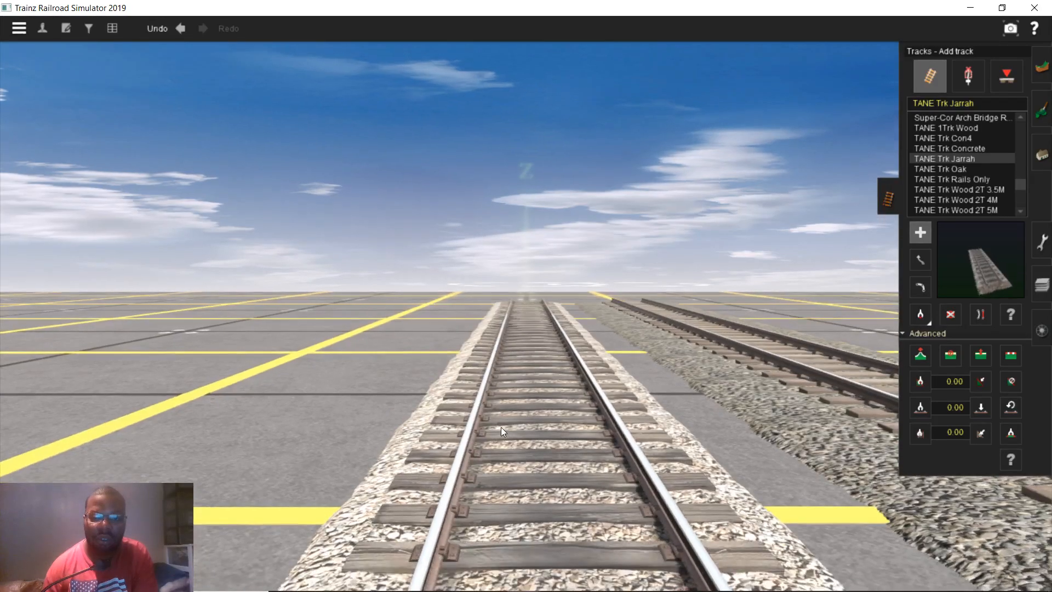
{"action": "key", "text": "Up"}
{"action": "right_click", "coordinate": [509, 434]}
{"action": "scroll", "coordinate": [508, 438], "scroll_direction": "down", "scroll_amount": 8}
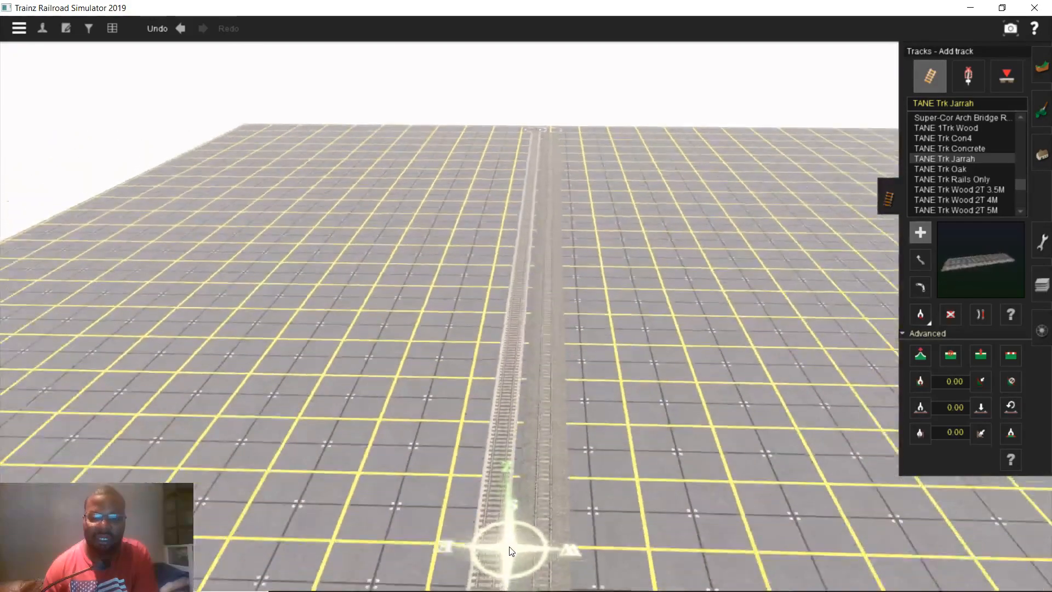
{"action": "right_click_drag", "start_coordinate": [509, 550], "coordinate": [502, 394]}
{"action": "left_click_drag", "start_coordinate": [474, 306], "coordinate": [499, 184]}
{"action": "mouse_move", "coordinate": [499, 184]}
{"action": "right_mouse_down"}
{"action": "mouse_move", "coordinate": [503, 166]}
{"action": "mouse_move", "coordinate": [521, 202]}
{"action": "mouse_move", "coordinate": [513, 231]}
{"action": "right_mouse_up"}
{"action": "scroll", "coordinate": [515, 236], "scroll_direction": "up", "scroll_amount": 5}
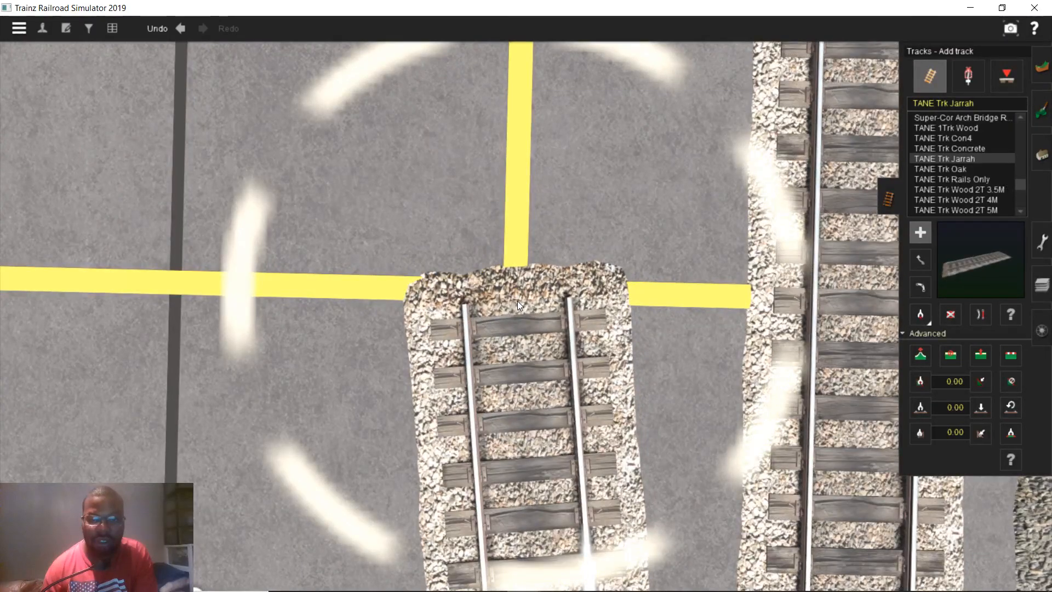
{"action": "scroll", "coordinate": [517, 301], "scroll_direction": "down", "scroll_amount": 5}
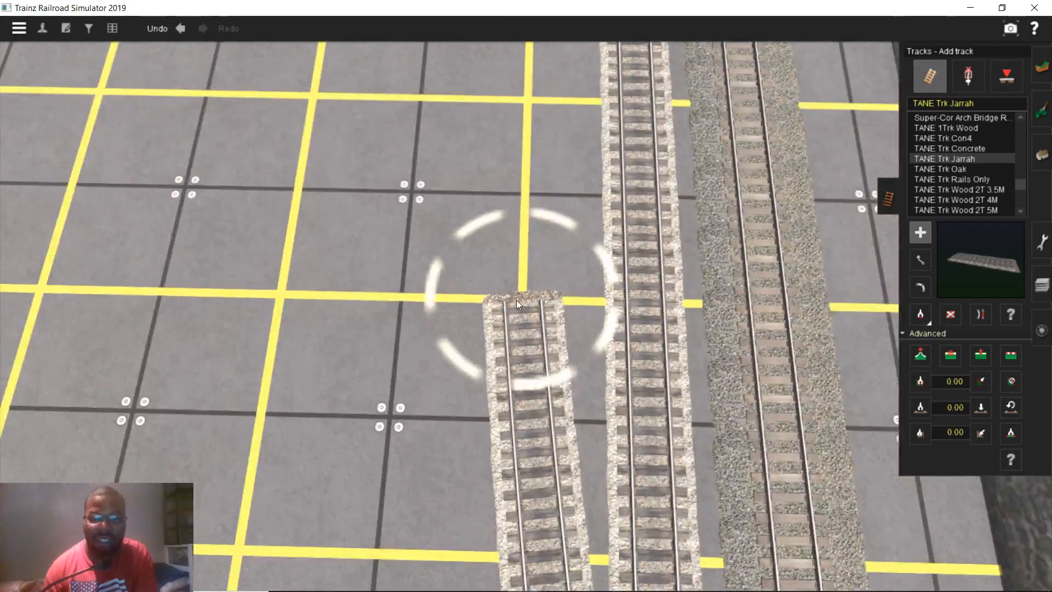
{"action": "mouse_move", "coordinate": [516, 300]}
{"action": "right_mouse_down"}
{"action": "mouse_move", "coordinate": [534, 437]}
{"action": "mouse_move", "coordinate": [528, 322]}
{"action": "mouse_move", "coordinate": [537, 381]}
{"action": "mouse_move", "coordinate": [566, 296]}
{"action": "mouse_move", "coordinate": [550, 266]}
{"action": "mouse_move", "coordinate": [516, 302]}
{"action": "right_mouse_up"}
{"action": "scroll", "coordinate": [473, 374], "scroll_direction": "down", "scroll_amount": 3}
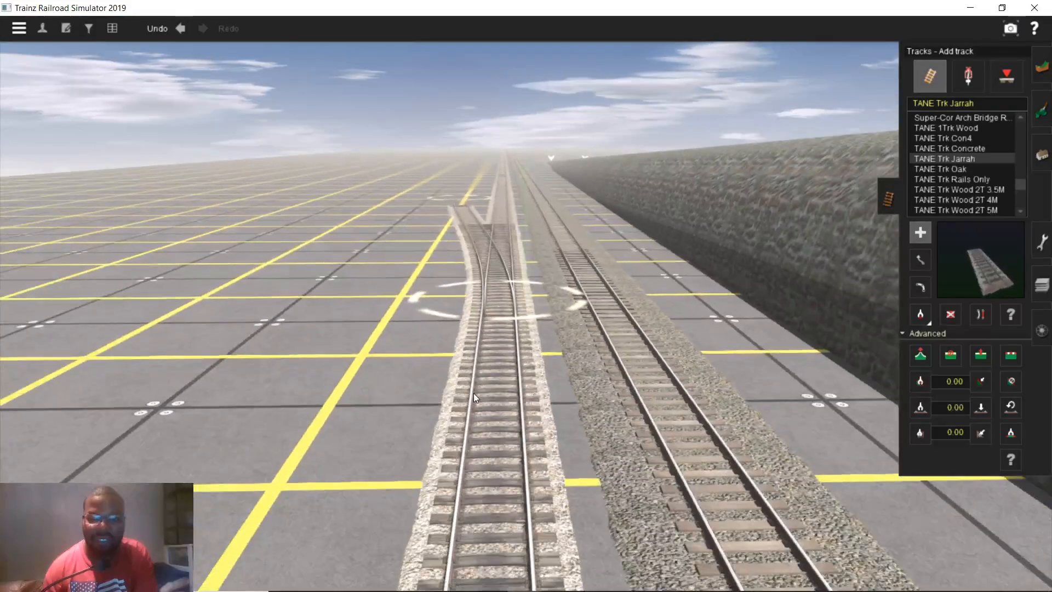
- Extend the second Jarrah track from its branch end parallel to the first one, ending beside that track's end near the baseboard edge
{"action": "right_click", "coordinate": [474, 393]}
{"action": "right_click_drag", "start_coordinate": [510, 294], "coordinate": [527, 153]}
{"action": "scroll", "coordinate": [527, 152], "scroll_direction": "up", "scroll_amount": 5}
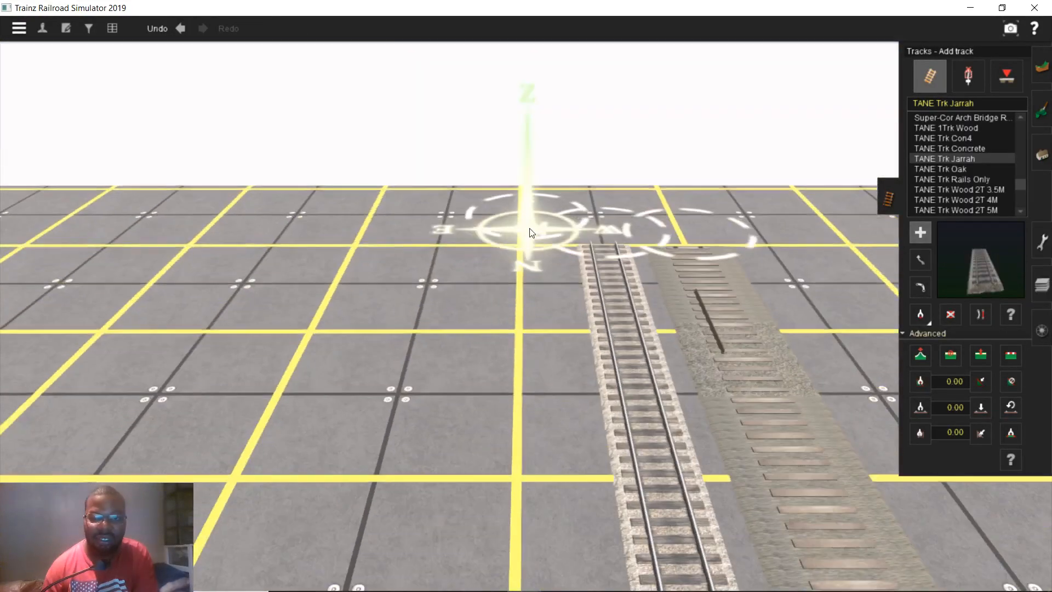
{"action": "right_click_drag", "start_coordinate": [529, 233], "coordinate": [512, 300]}
{"action": "scroll", "coordinate": [521, 306], "scroll_direction": "up", "scroll_amount": 5}
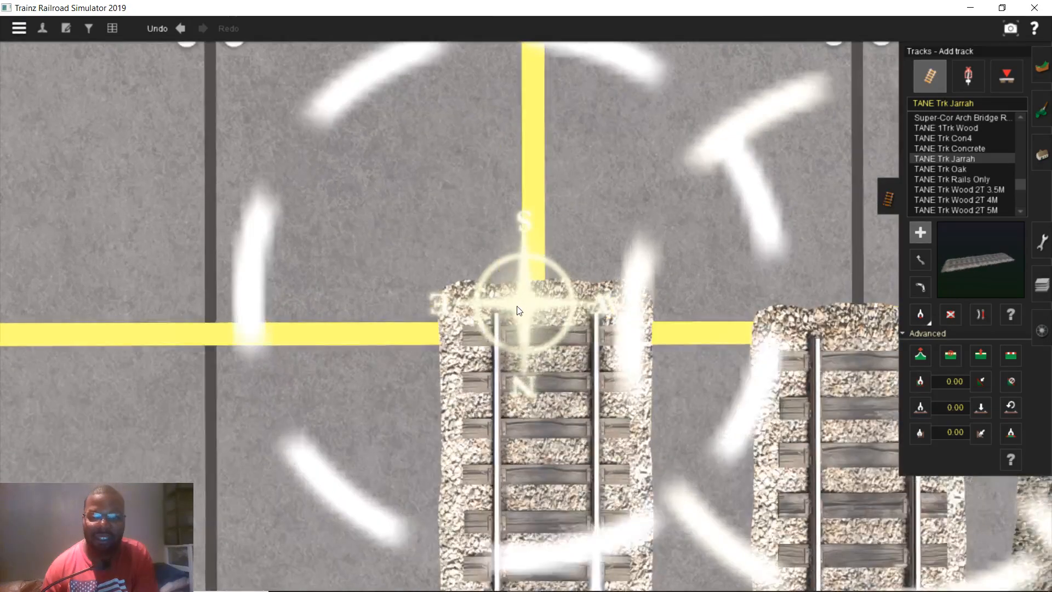
{"action": "right_click", "coordinate": [530, 317]}
{"action": "right_click", "coordinate": [533, 307]}
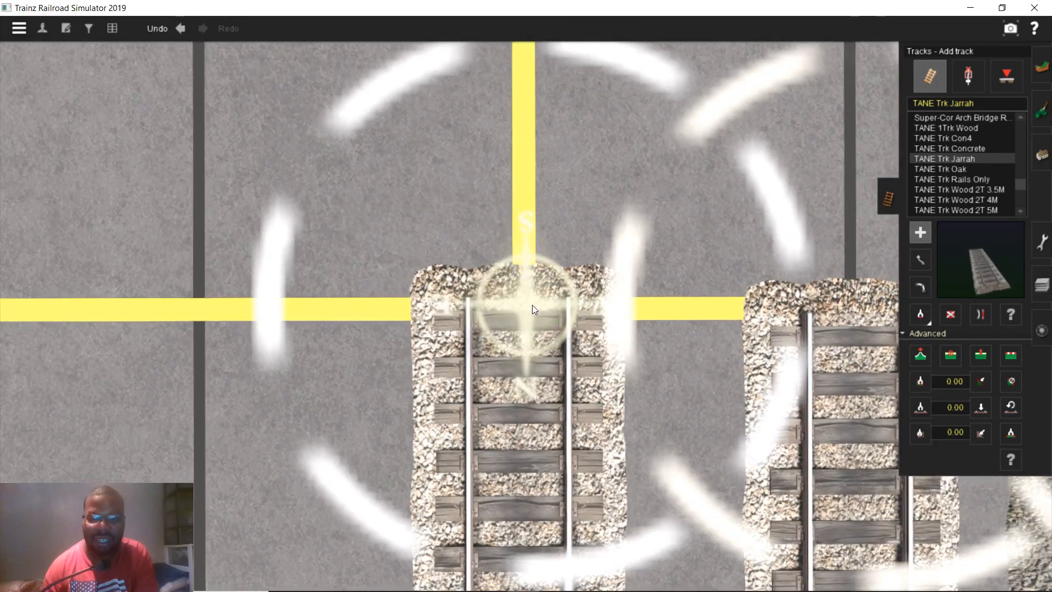
{"action": "scroll", "coordinate": [524, 308], "scroll_direction": "down", "scroll_amount": 5}
- Straighten the long segment of the second Jarrah track beyond its branch curve
{"action": "right_click_drag", "start_coordinate": [524, 307], "coordinate": [500, 385]}
{"action": "scroll", "coordinate": [500, 384], "scroll_direction": "down", "scroll_amount": 6}
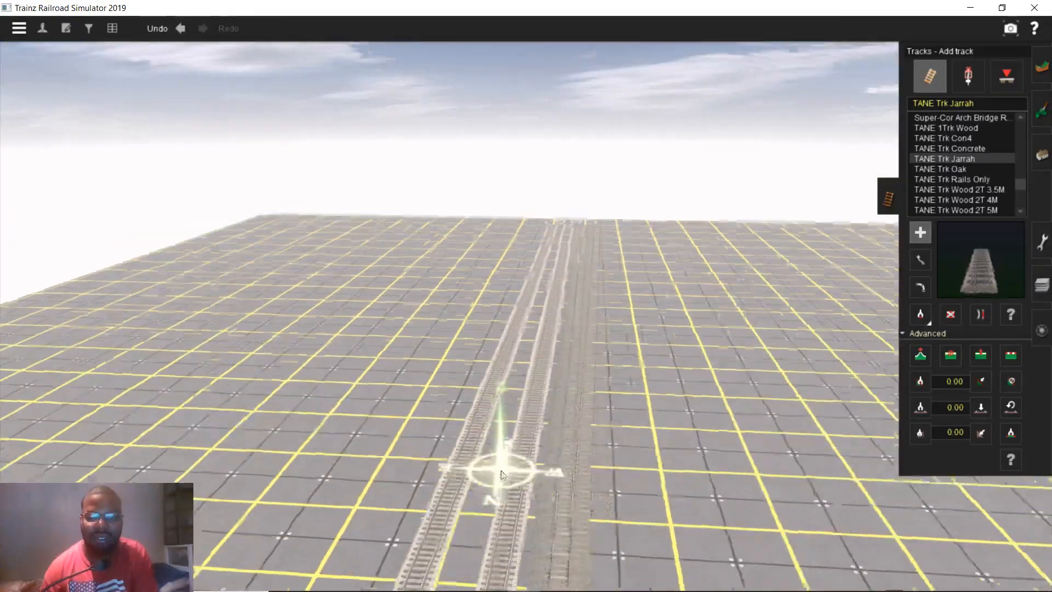
{"action": "right_click_drag", "start_coordinate": [500, 470], "coordinate": [507, 398]}
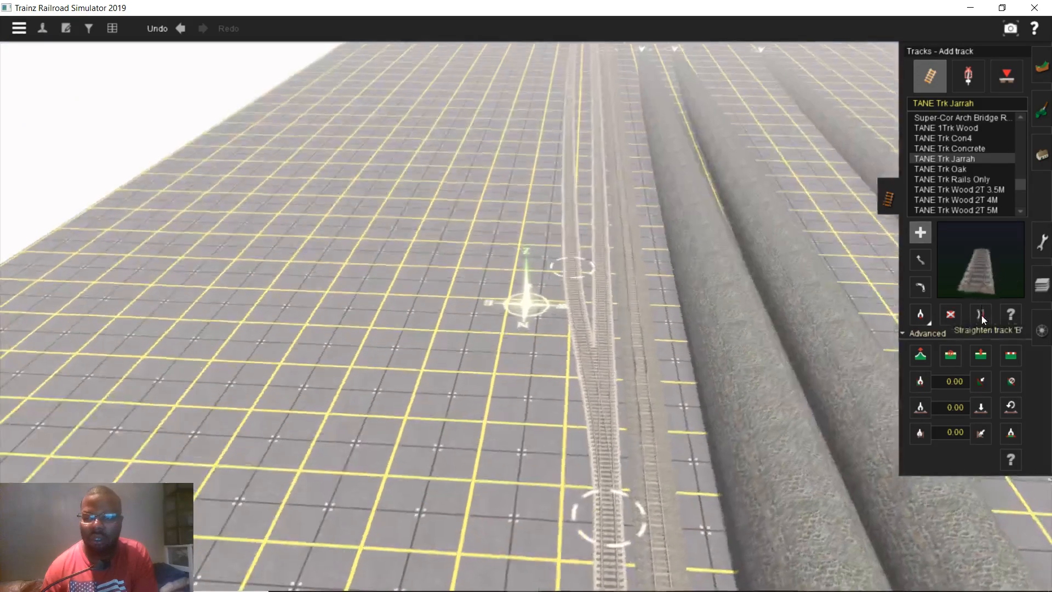
{"action": "left_click", "coordinate": [980, 314]}
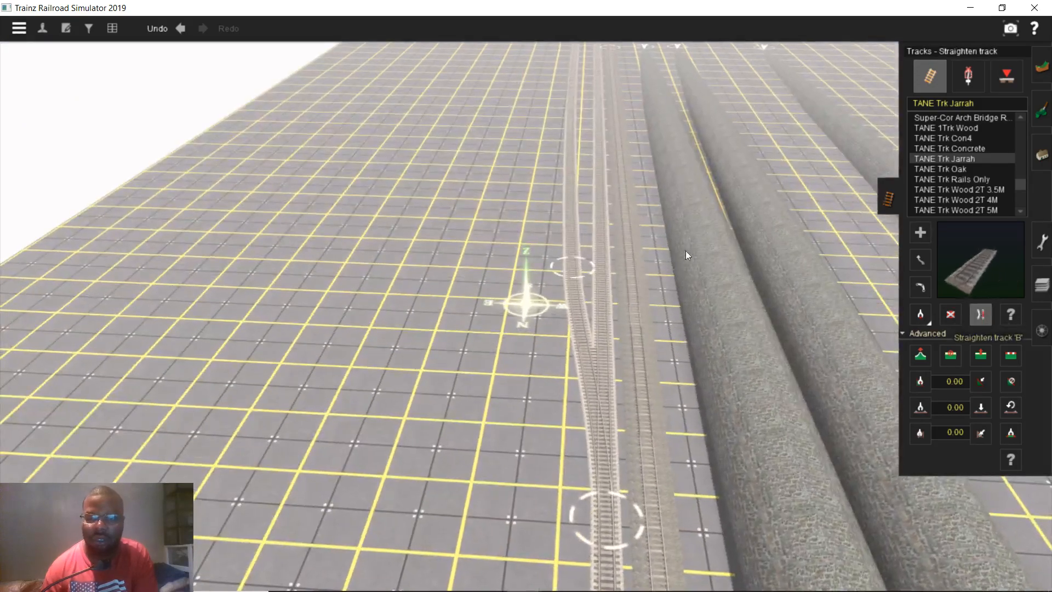
{"action": "right_click", "coordinate": [571, 235]}
{"action": "scroll", "coordinate": [514, 297], "scroll_direction": "up", "scroll_amount": 5}
{"action": "right_click_drag", "start_coordinate": [459, 291], "coordinate": [528, 242]}
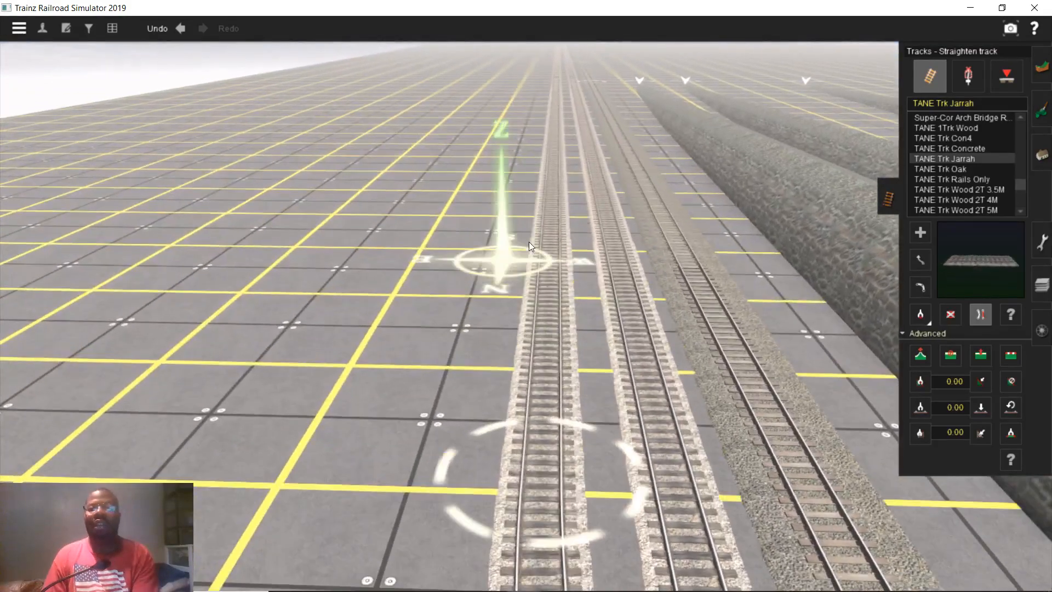
{"action": "scroll", "coordinate": [527, 250], "scroll_direction": "up", "scroll_amount": 5}
{"action": "scroll", "coordinate": [556, 215], "scroll_direction": "down", "scroll_amount": 5}
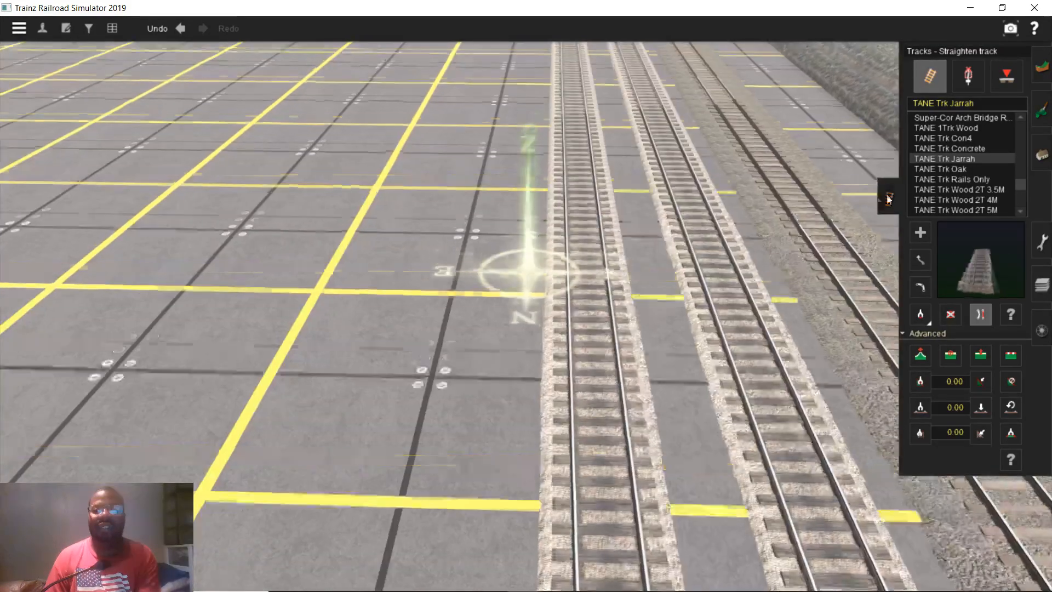
- Branch a third Jarrah track off the second one with a short segment that curves out on its open side
{"action": "left_click", "coordinate": [920, 232]}
{"action": "scroll", "coordinate": [534, 215], "scroll_direction": "down", "scroll_amount": 3}
{"action": "right_click", "coordinate": [551, 216]}
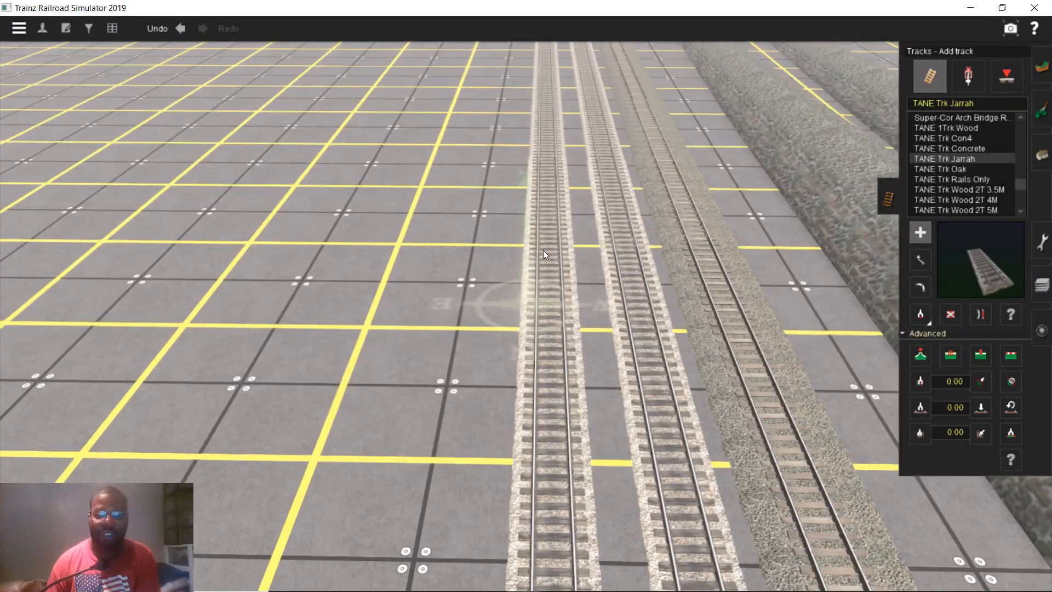
{"action": "right_click", "coordinate": [544, 249]}
{"action": "left_click_drag", "start_coordinate": [525, 312], "coordinate": [497, 163]}
{"action": "right_click_drag", "start_coordinate": [497, 165], "coordinate": [498, 163]}
{"action": "left_click_drag", "start_coordinate": [497, 163], "coordinate": [521, 178]}
{"action": "right_click_drag", "start_coordinate": [497, 163], "coordinate": [521, 179]}
{"action": "left_click_drag", "start_coordinate": [521, 179], "coordinate": [522, 184]}
{"action": "right_click_drag", "start_coordinate": [521, 179], "coordinate": [521, 184]}
{"action": "left_click_drag", "start_coordinate": [522, 184], "coordinate": [524, 197]}
{"action": "right_click_drag", "start_coordinate": [522, 185], "coordinate": [541, 286]}
{"action": "scroll", "coordinate": [514, 296], "scroll_direction": "up", "scroll_amount": 3}
{"action": "left_click_drag", "start_coordinate": [540, 285], "coordinate": [531, 305]}
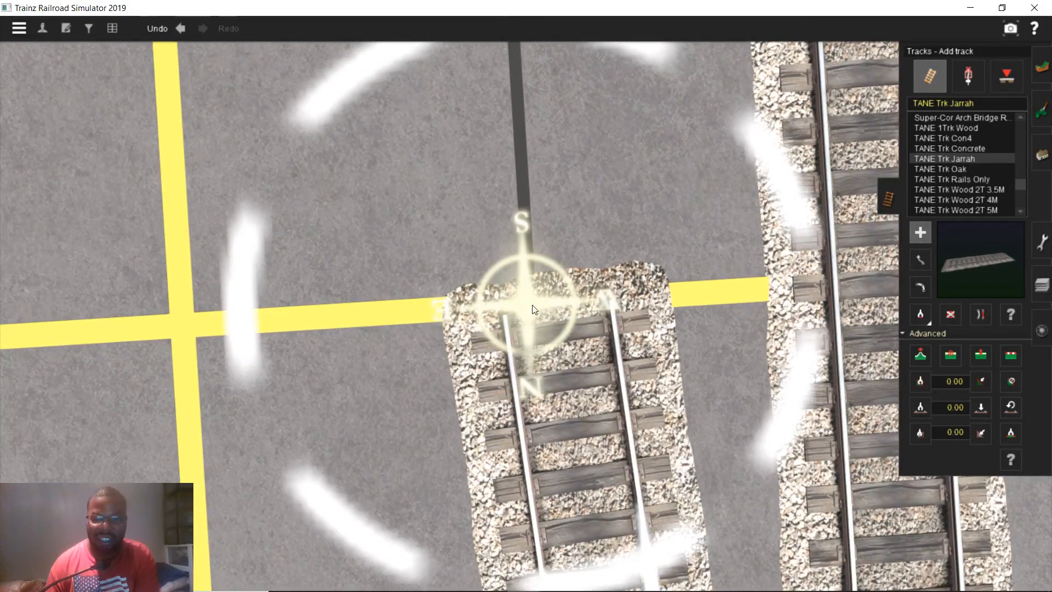
- Extend the third Jarrah track from its branch end parallel to the second one, ending level with the other track ends
{"action": "scroll", "coordinate": [534, 306], "scroll_direction": "down", "scroll_amount": 5}
{"action": "right_click_drag", "start_coordinate": [528, 344], "coordinate": [500, 212]}
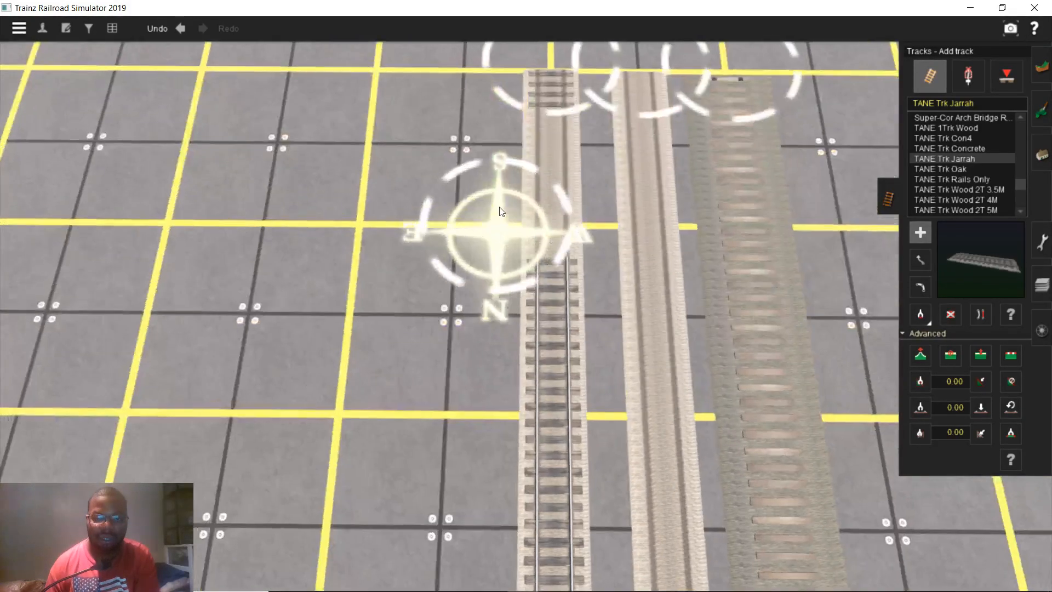
{"action": "scroll", "coordinate": [500, 211], "scroll_direction": "up", "scroll_amount": 8}
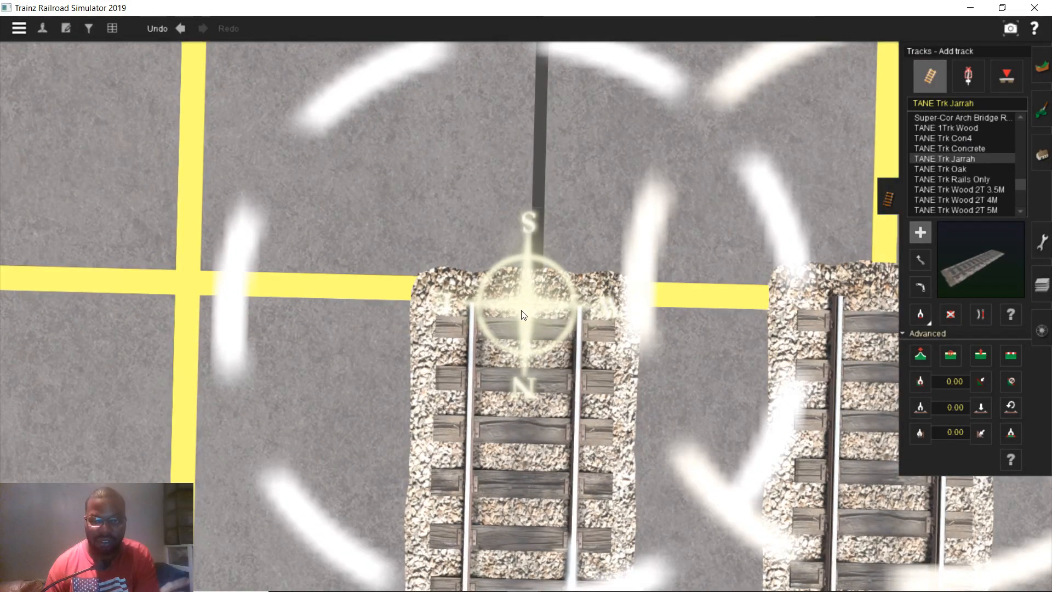
{"action": "scroll", "coordinate": [522, 314], "scroll_direction": "down", "scroll_amount": 5}
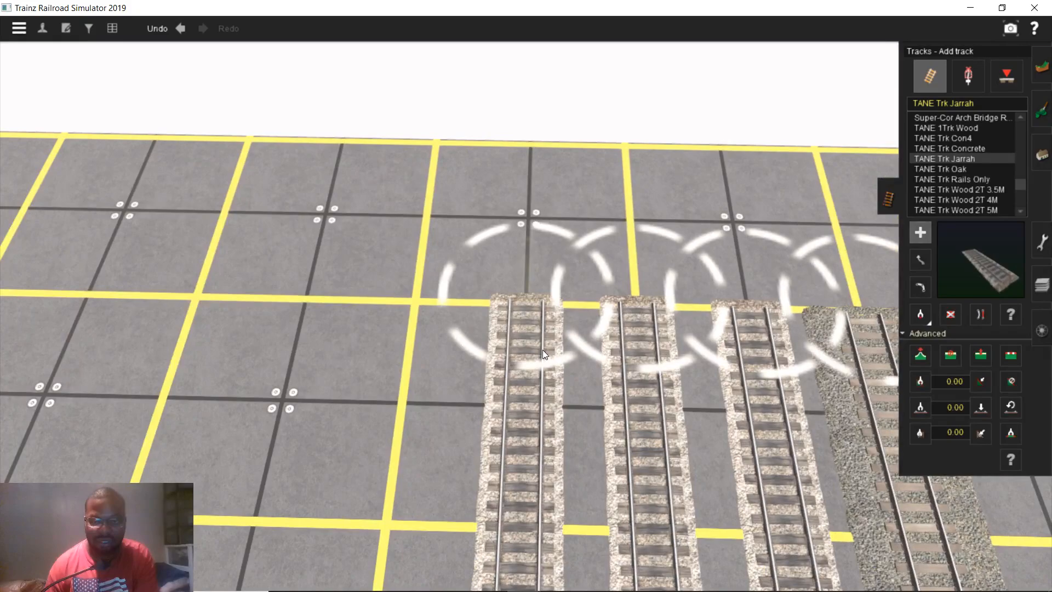
- Straighten the long segment of the third Jarrah track beyond its branch curve
{"action": "scroll", "coordinate": [542, 349], "scroll_direction": "down", "scroll_amount": 6}
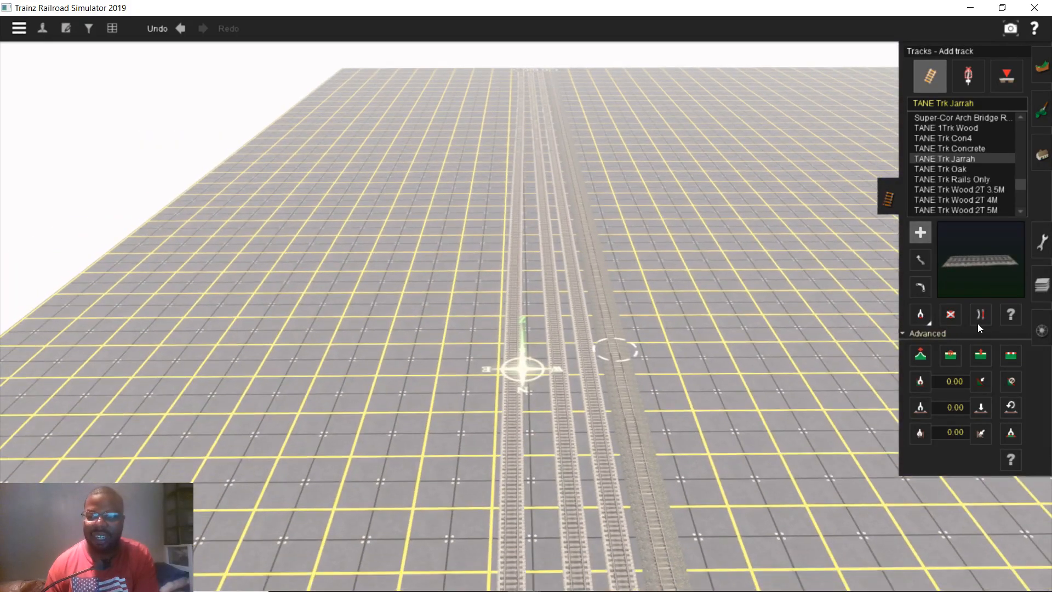
{"action": "left_click", "coordinate": [979, 314]}
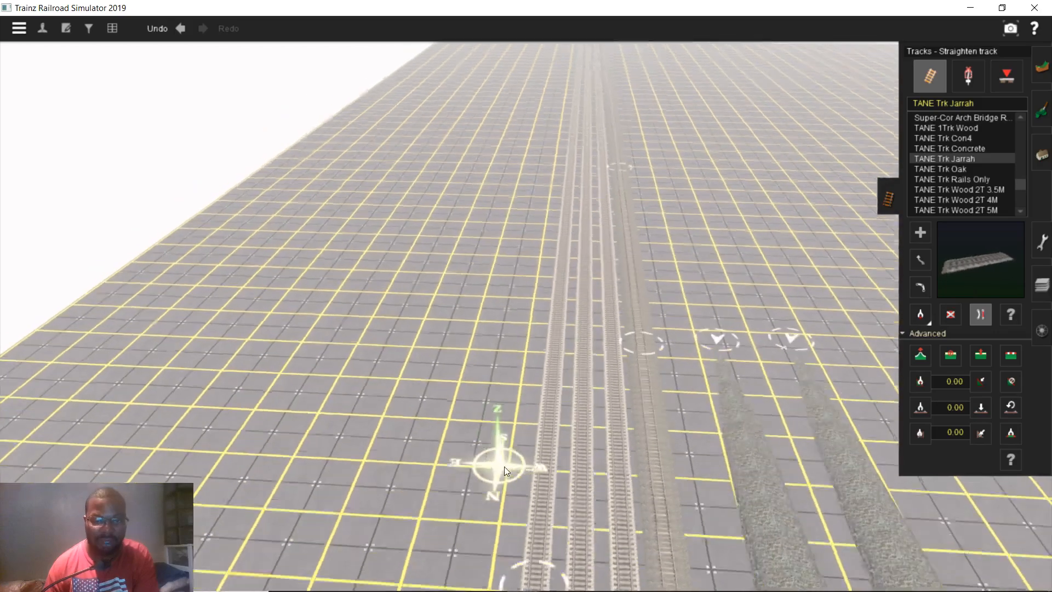
{"action": "right_click_drag", "start_coordinate": [503, 467], "coordinate": [455, 337]}
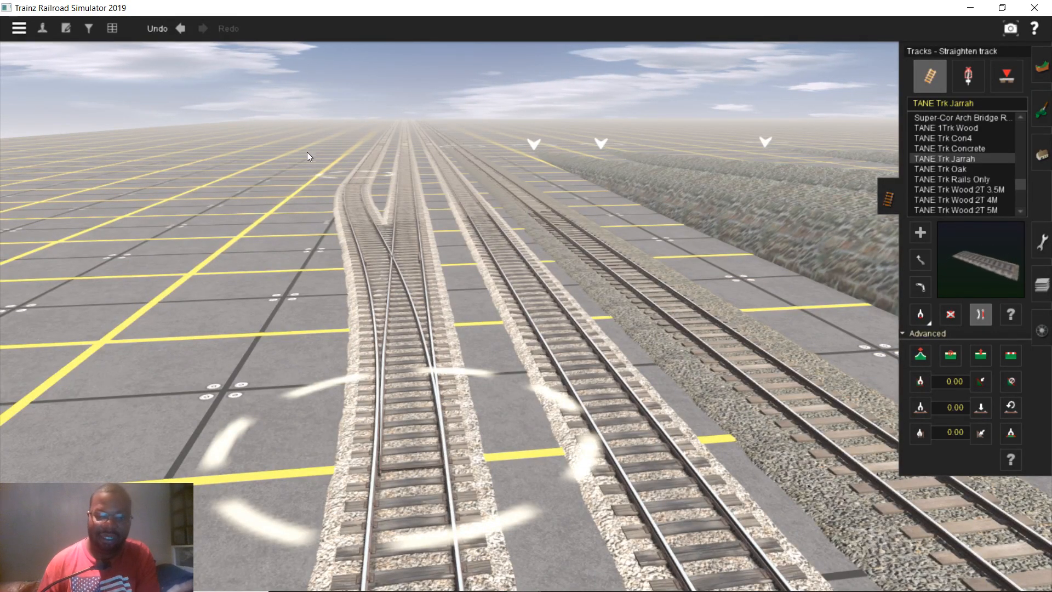
- Branch a fourth Jarrah track off the third one, placing its short end on the grid line beside that track
{"action": "right_click_drag", "start_coordinate": [335, 330], "coordinate": [531, 202]}
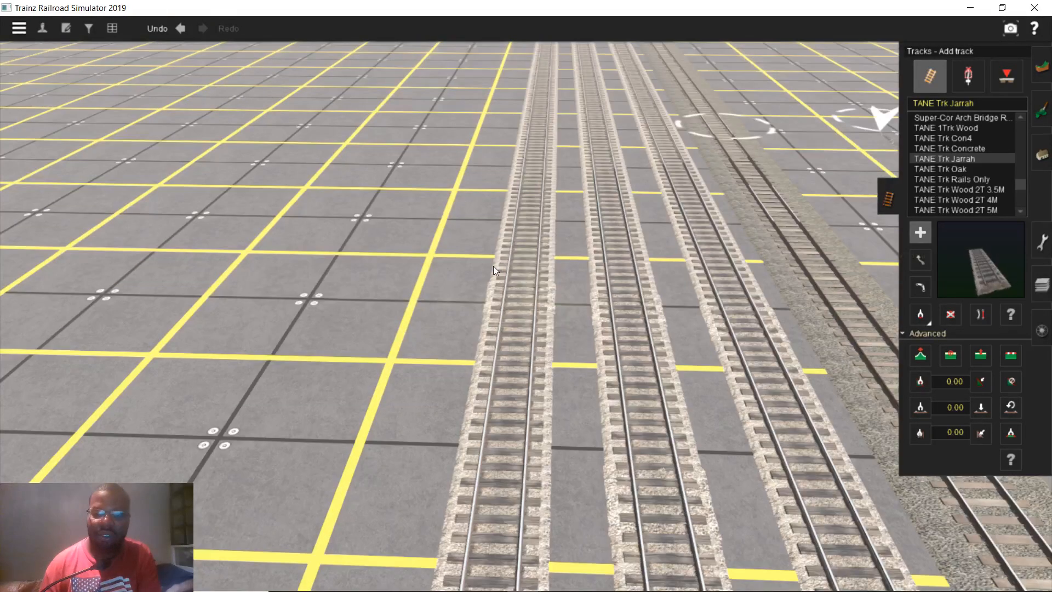
{"action": "right_click_drag", "start_coordinate": [493, 265], "coordinate": [561, 310]}
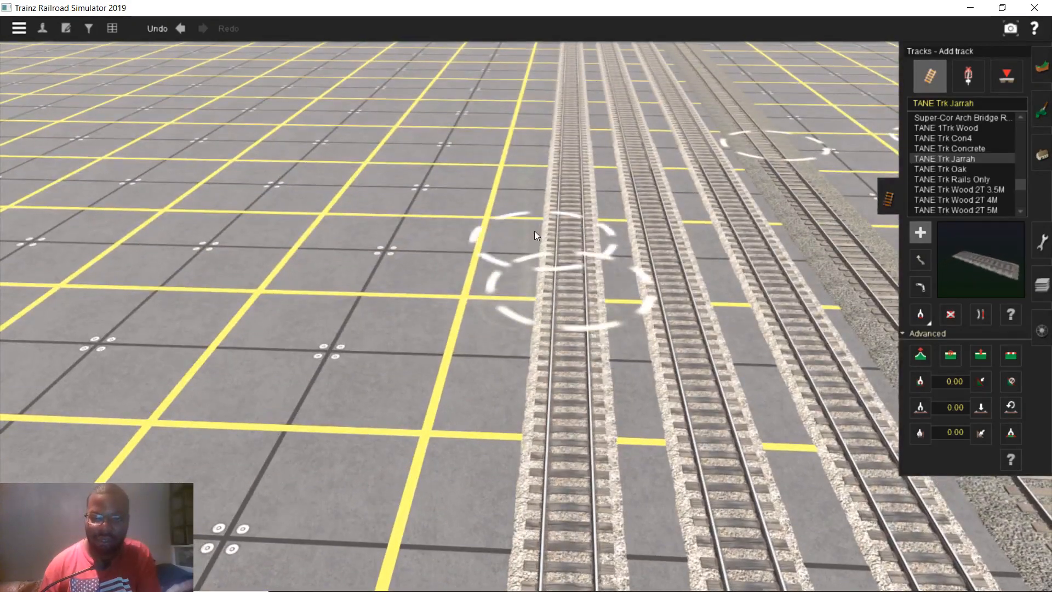
{"action": "right_click_drag", "start_coordinate": [536, 224], "coordinate": [534, 195]}
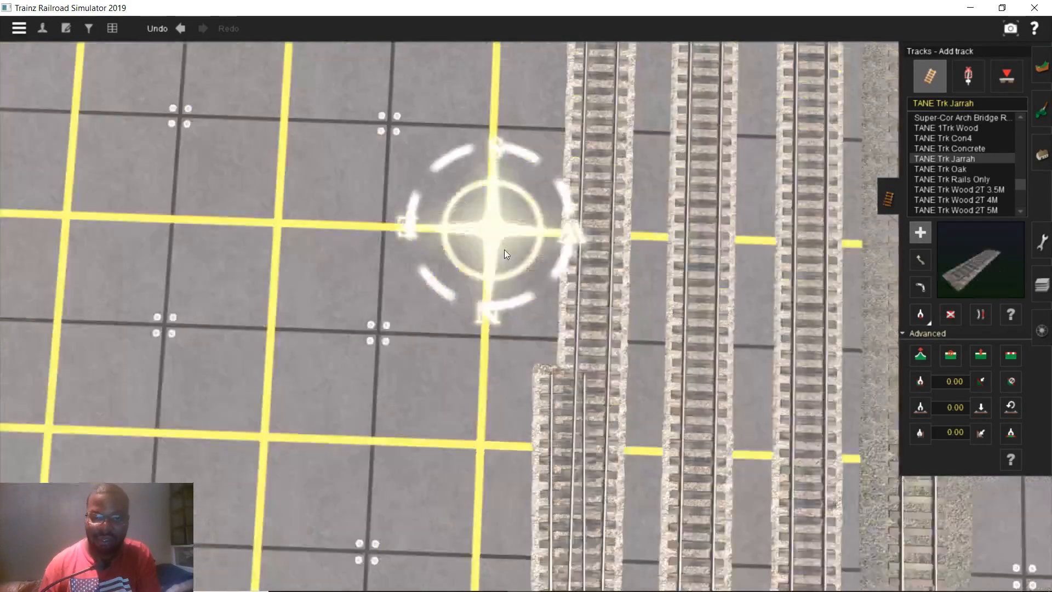
{"action": "scroll", "coordinate": [517, 266], "scroll_direction": "up", "scroll_amount": 2}
{"action": "scroll", "coordinate": [520, 268], "scroll_direction": "up", "scroll_amount": 3}
{"action": "right_click_drag", "start_coordinate": [505, 340], "coordinate": [519, 299]}
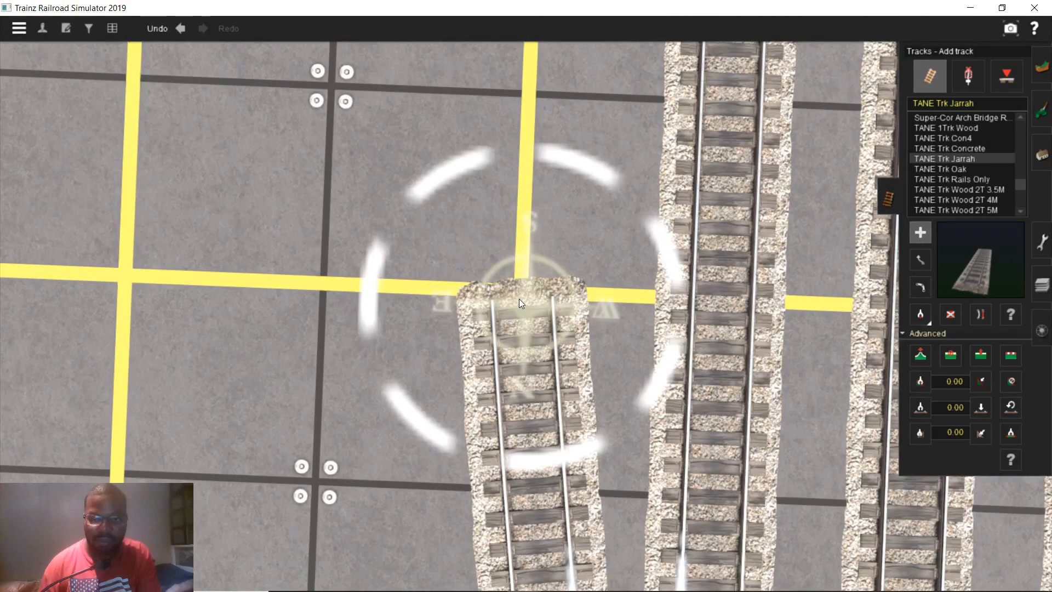
{"action": "right_click", "coordinate": [519, 298]}
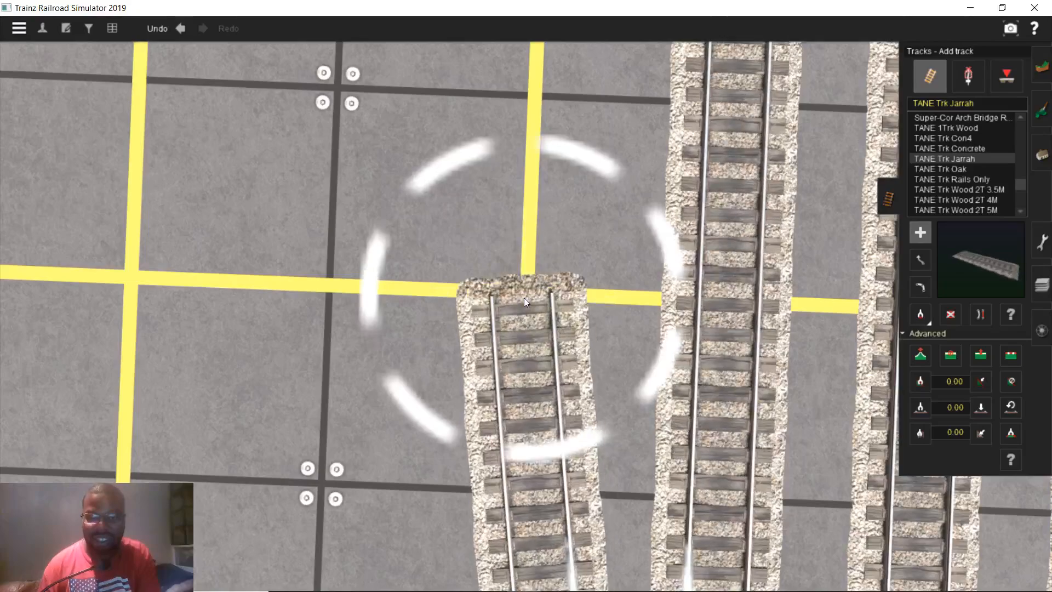
- Extend the fourth Jarrah track from its branch end parallel to the third one, ending beside that track's end near the baseboard edge
{"action": "right_click_drag", "start_coordinate": [524, 297], "coordinate": [515, 355]}
{"action": "scroll", "coordinate": [537, 445], "scroll_direction": "down", "scroll_amount": 6}
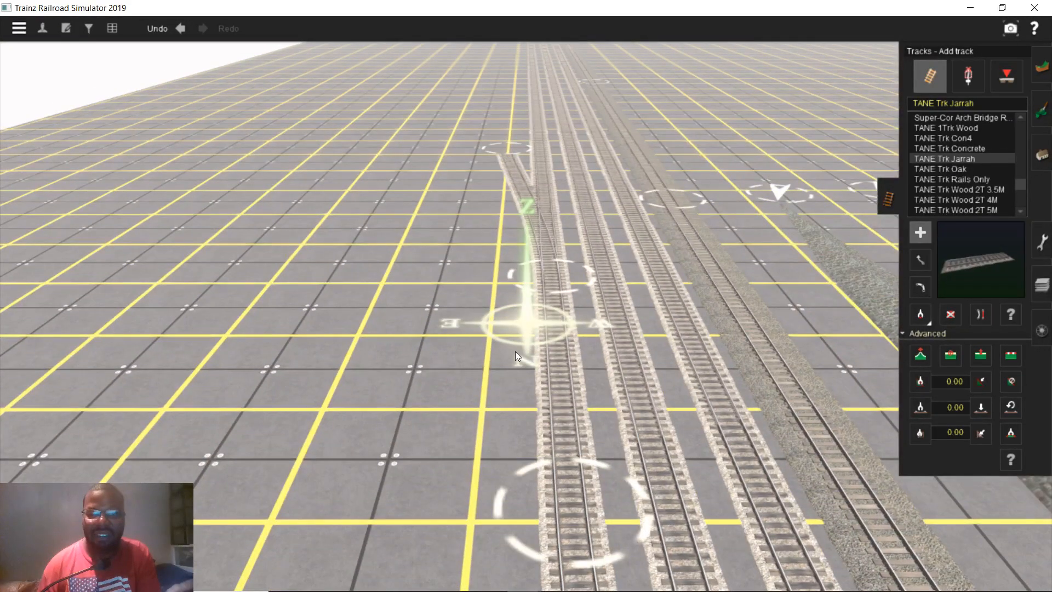
{"action": "scroll", "coordinate": [515, 350], "scroll_direction": "up", "scroll_amount": 5}
{"action": "right_click_drag", "start_coordinate": [524, 333], "coordinate": [521, 304]}
{"action": "scroll", "coordinate": [568, 244], "scroll_direction": "up", "scroll_amount": 4}
{"action": "scroll", "coordinate": [508, 312], "scroll_direction": "up", "scroll_amount": 3}
{"action": "left_click_drag", "start_coordinate": [508, 312], "coordinate": [527, 299]}
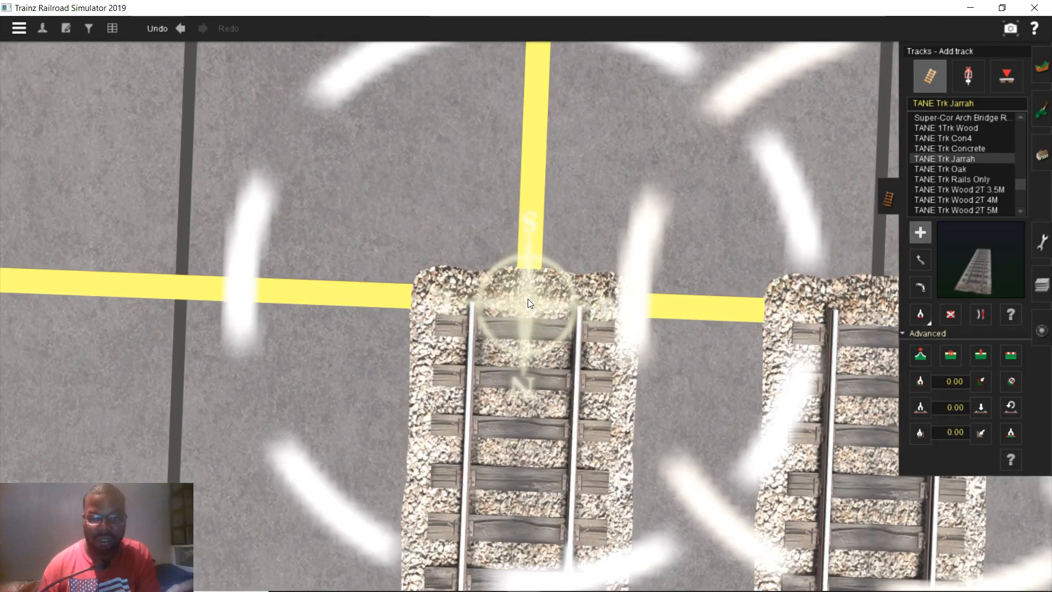
{"action": "scroll", "coordinate": [527, 298], "scroll_direction": "down", "scroll_amount": 5}
- Straighten the long segment of the fourth Jarrah track beyond its branch curve
{"action": "right_click_drag", "start_coordinate": [528, 298], "coordinate": [516, 448]}
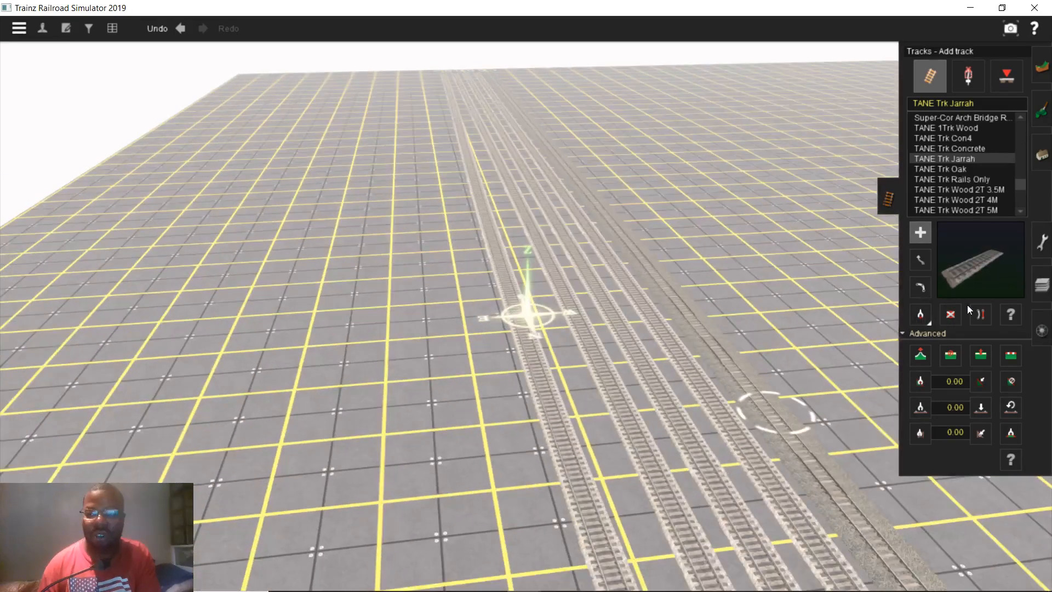
{"action": "left_click", "coordinate": [980, 314]}
{"action": "right_click_drag", "start_coordinate": [545, 379], "coordinate": [518, 458]}
{"action": "right_click_drag", "start_coordinate": [528, 284], "coordinate": [510, 254]}
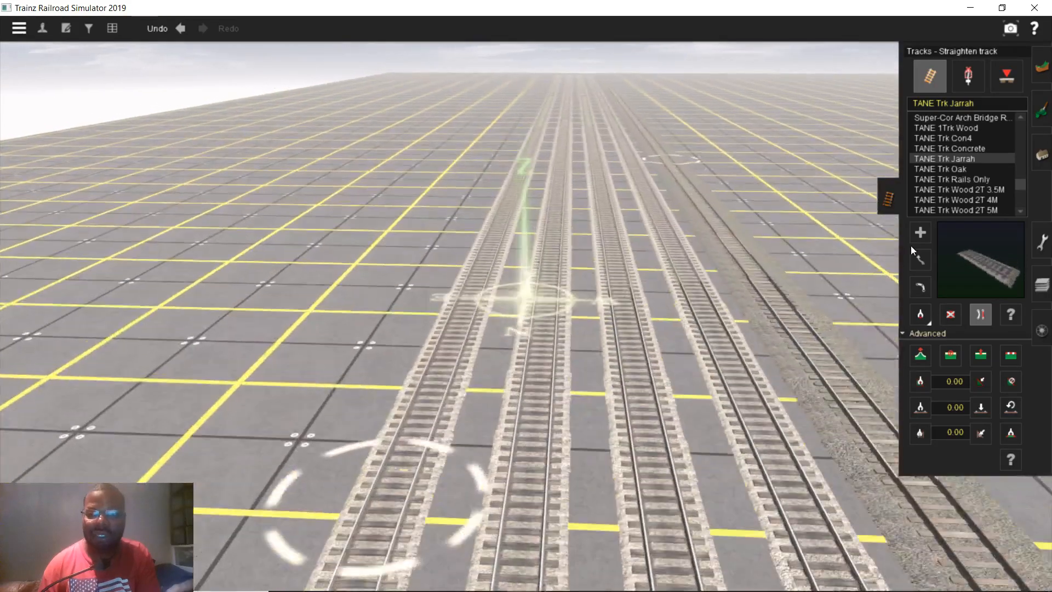
- Add a fifth Jarrah track that branches off the fourth one and runs parallel to it up to the other track ends
{"action": "left_click", "coordinate": [919, 234]}
{"action": "right_click_drag", "start_coordinate": [524, 345], "coordinate": [531, 193]}
{"action": "right_click_drag", "start_coordinate": [534, 140], "coordinate": [478, 116]}
{"action": "scroll", "coordinate": [517, 331], "scroll_direction": "up", "scroll_amount": 4}
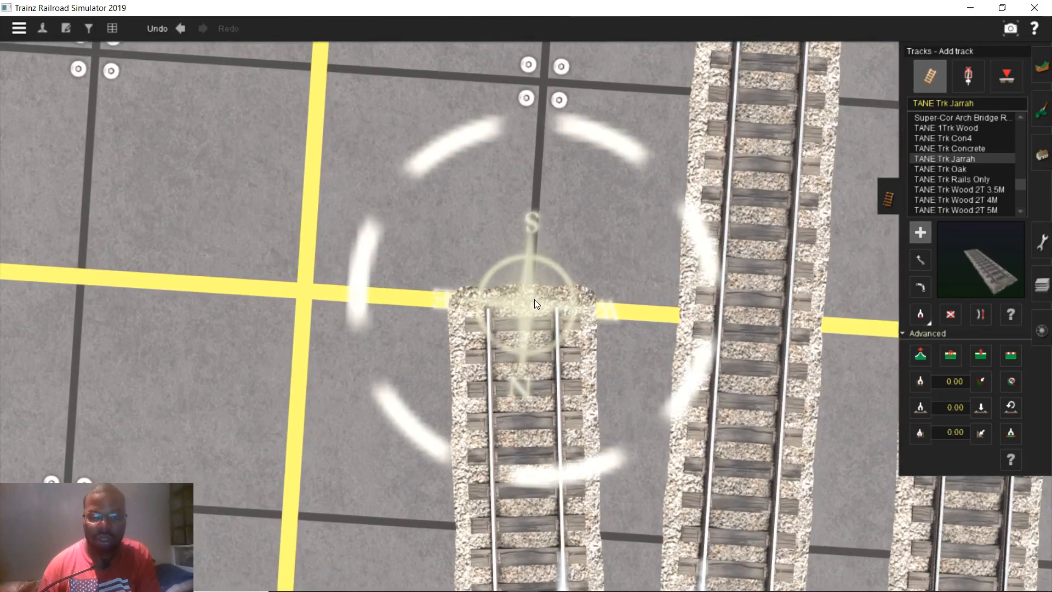
{"action": "scroll", "coordinate": [534, 299], "scroll_direction": "down", "scroll_amount": 5}
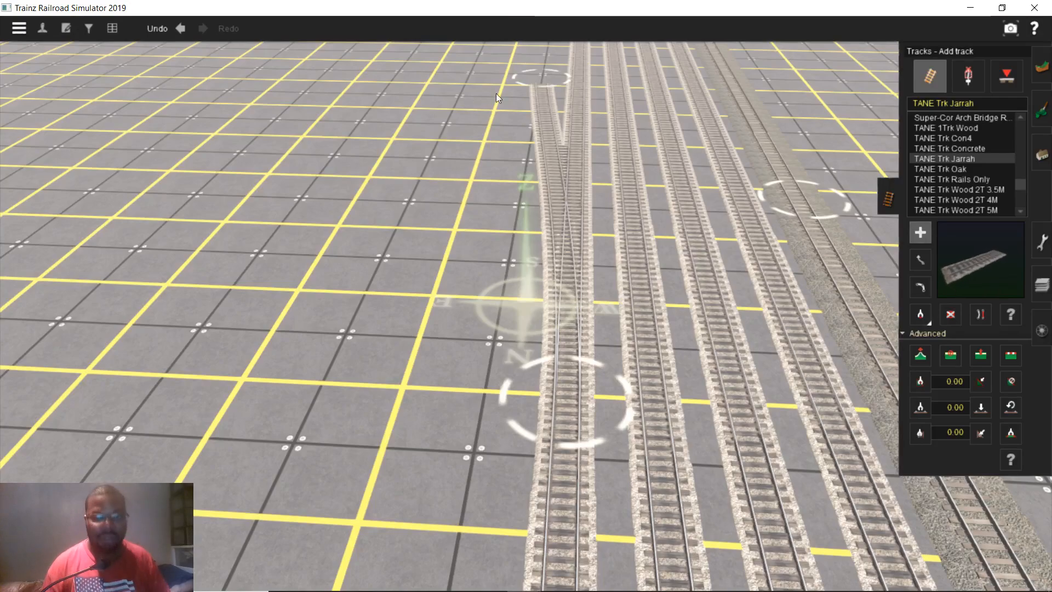
{"action": "right_click_drag", "start_coordinate": [546, 162], "coordinate": [531, 309]}
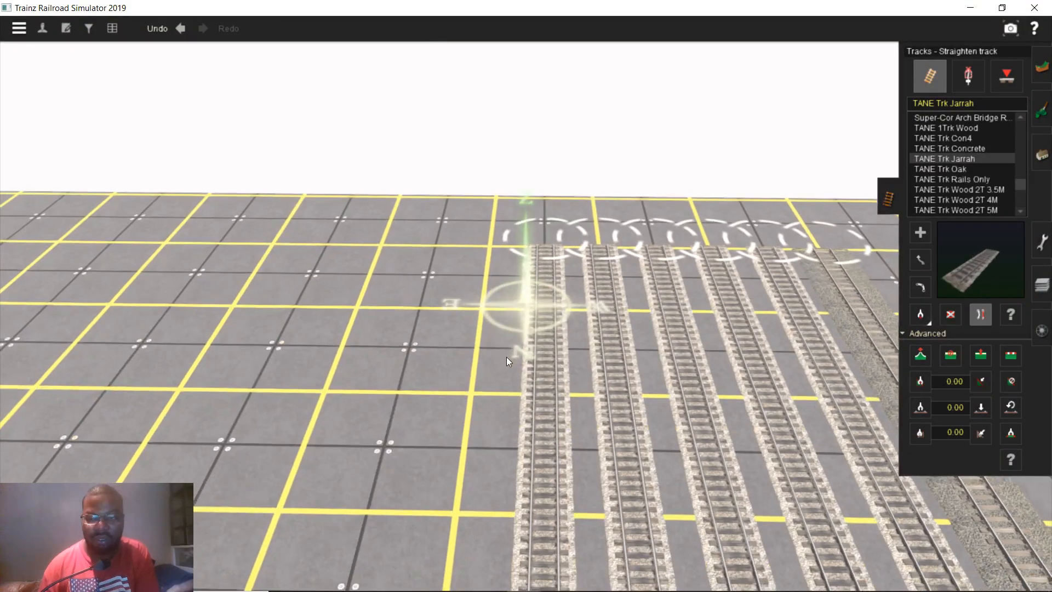
- Try a diagonal Jarrah connection across the parallel tracks near their ends, and delete it
{"action": "left_click", "coordinate": [920, 233]}
{"action": "scroll", "coordinate": [547, 435], "scroll_direction": "down", "scroll_amount": 3}
{"action": "right_click", "coordinate": [506, 471]}
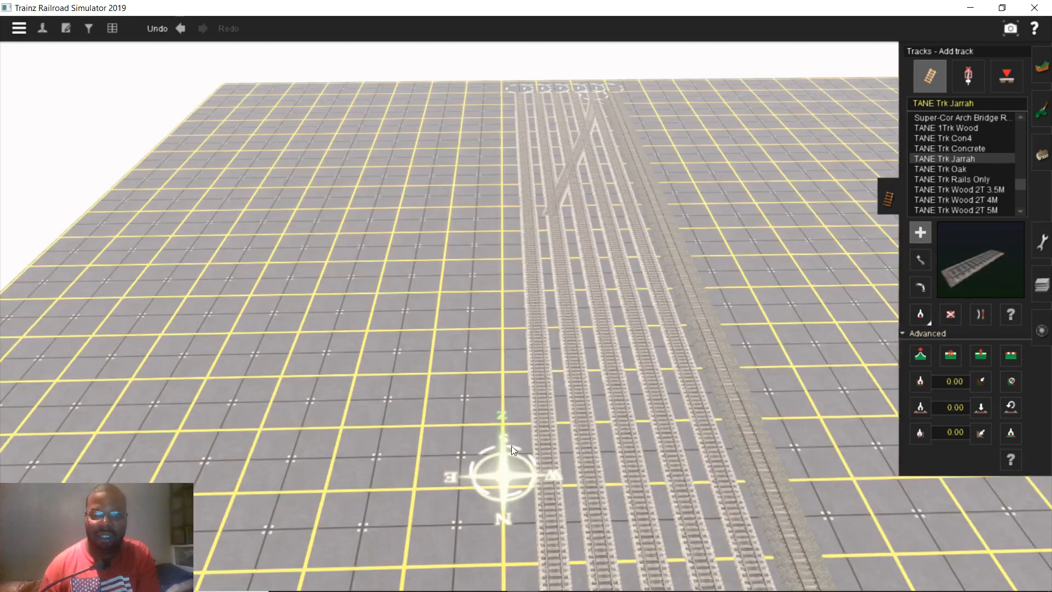
{"action": "right_click", "coordinate": [564, 245]}
{"action": "left_click", "coordinate": [949, 313]}
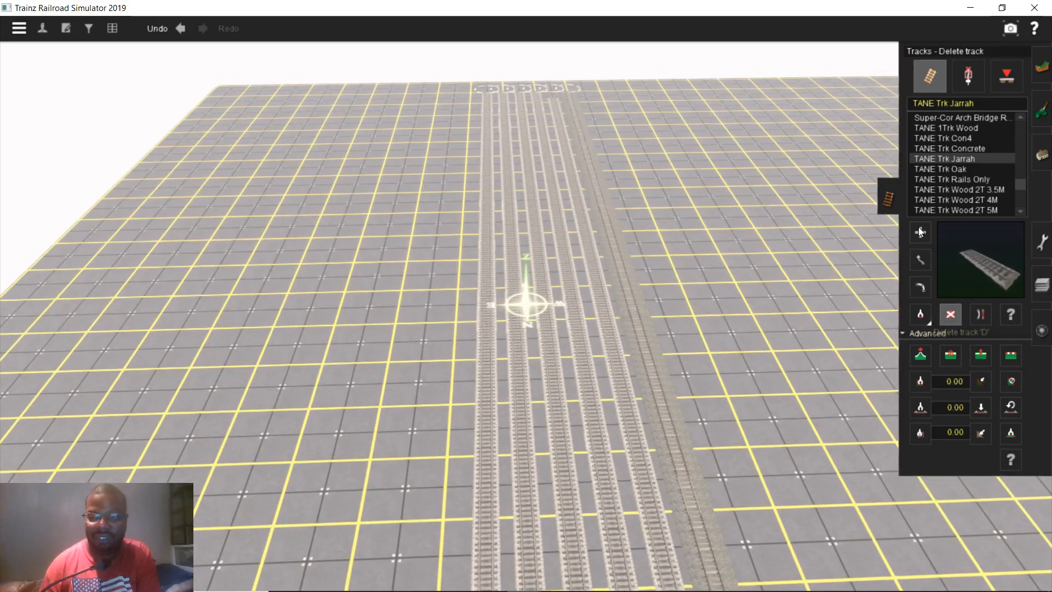
- Branch a short Jarrah track segment off the fifth parallel track, ending beside it, to start a sixth track
{"action": "left_click", "coordinate": [920, 234]}
{"action": "right_click_drag", "start_coordinate": [567, 366], "coordinate": [524, 446]}
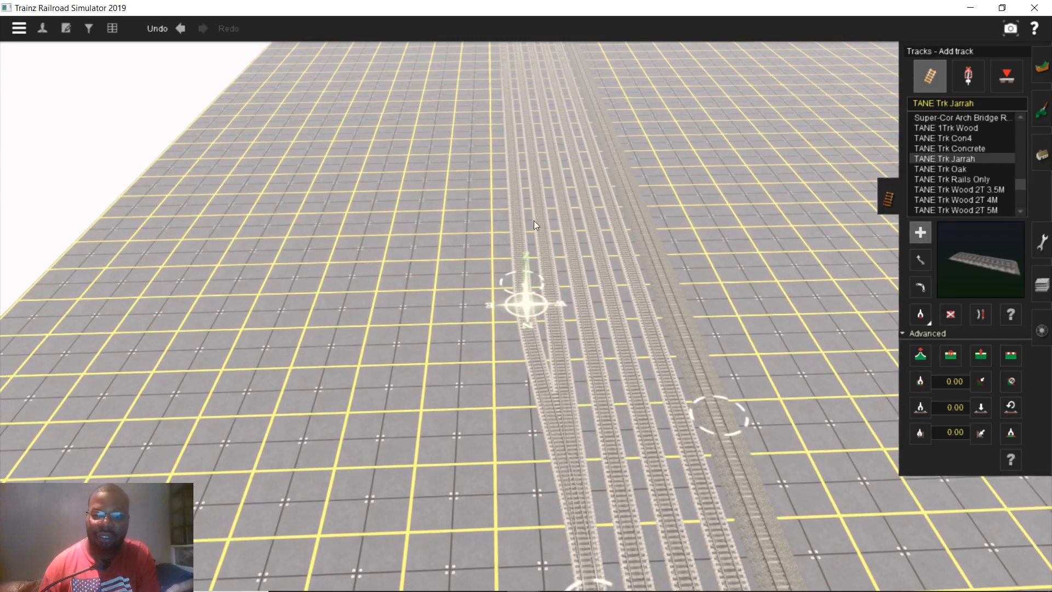
{"action": "right_click", "coordinate": [536, 394]}
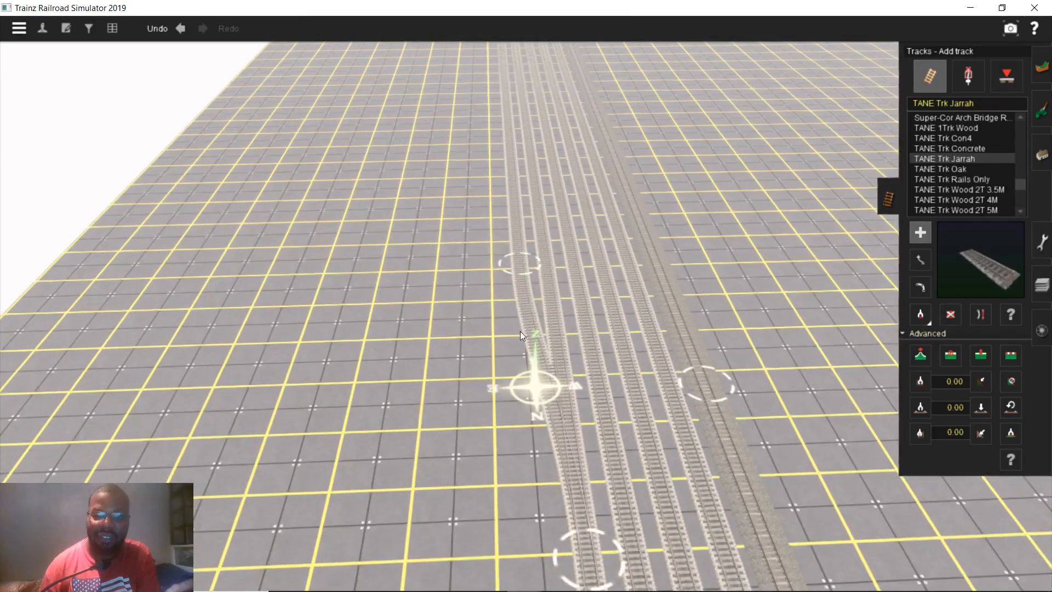
{"action": "scroll", "coordinate": [515, 219], "scroll_direction": "up", "scroll_amount": 2}
{"action": "right_click", "coordinate": [511, 186]}
{"action": "scroll", "coordinate": [515, 220], "scroll_direction": "up", "scroll_amount": 3}
{"action": "right_click", "coordinate": [541, 263]}
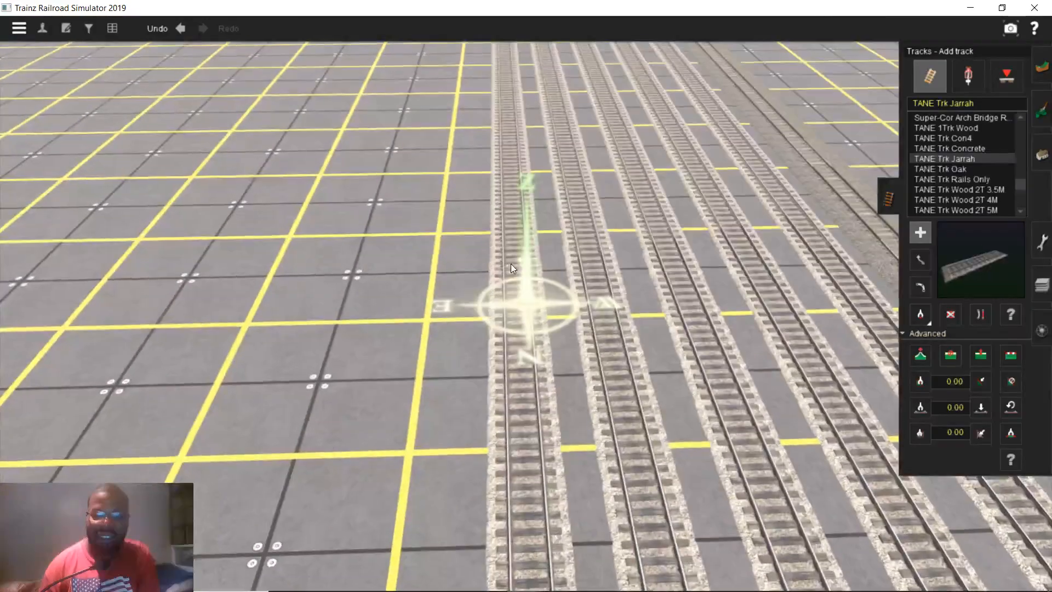
{"action": "right_click", "coordinate": [511, 264]}
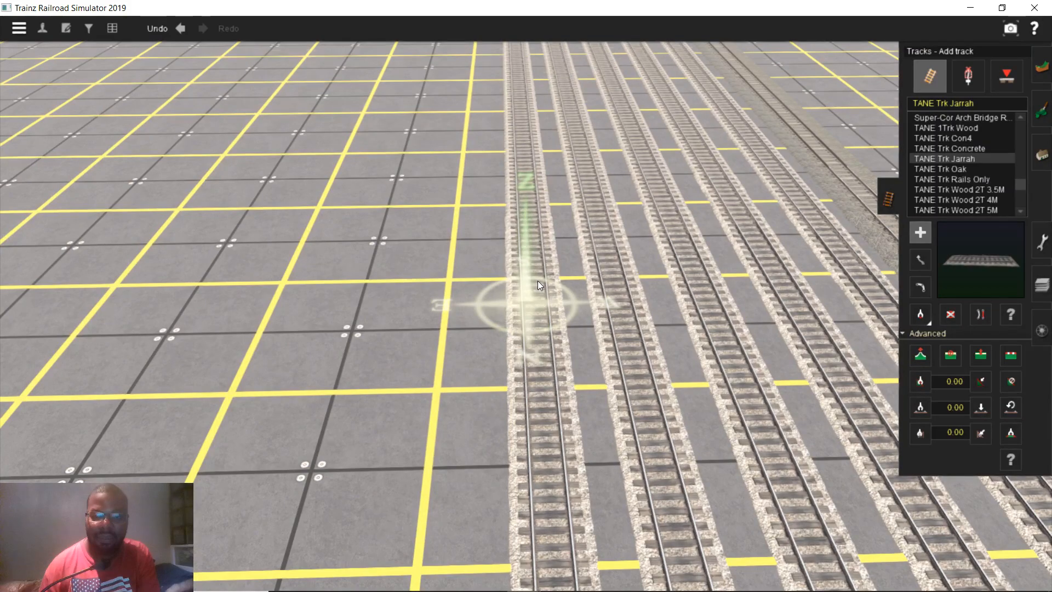
{"action": "right_click", "coordinate": [521, 189]}
{"action": "right_click", "coordinate": [505, 185]}
{"action": "scroll", "coordinate": [513, 219], "scroll_direction": "up", "scroll_amount": 5}
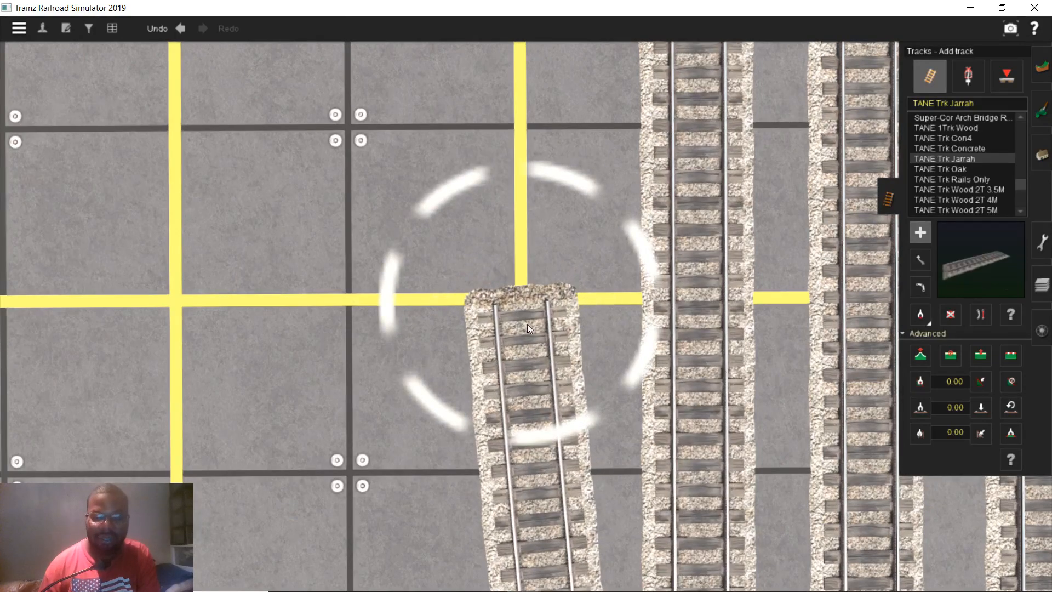
- Extend the sixth Jarrah track from its branch end parallel to the fifth one, ending beside the other track ends near the baseboard edge
{"action": "right_click_drag", "start_coordinate": [521, 302], "coordinate": [541, 447]}
{"action": "scroll", "coordinate": [541, 447], "scroll_direction": "down", "scroll_amount": 6}
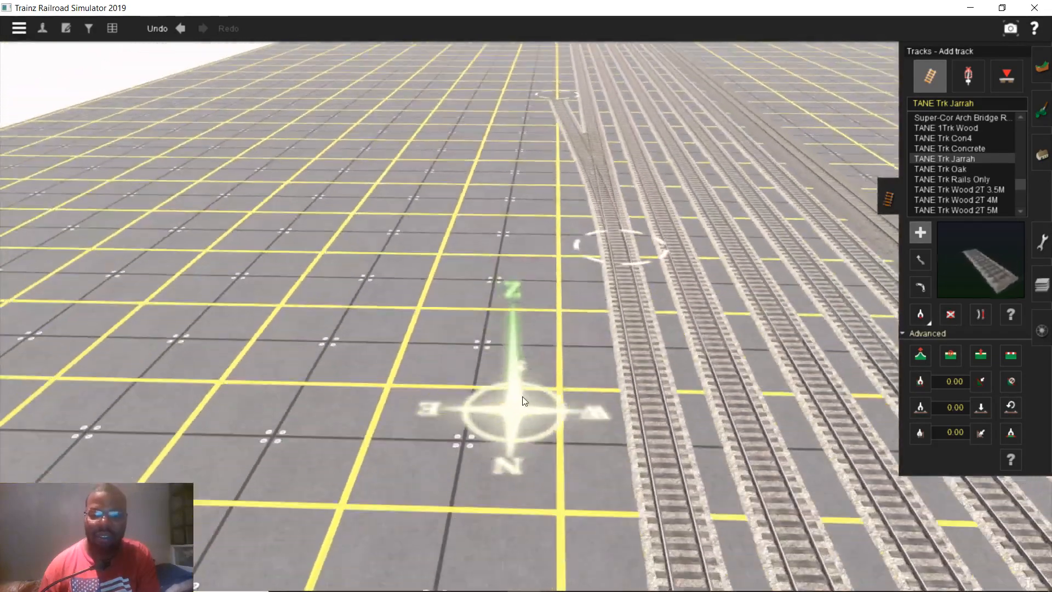
{"action": "right_click", "coordinate": [510, 175]}
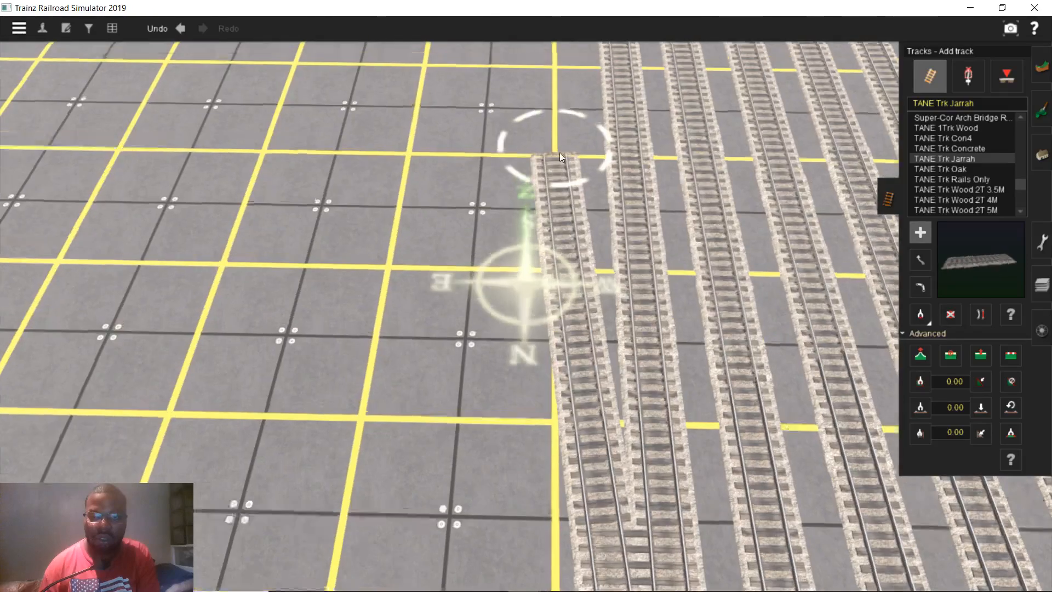
{"action": "right_click", "coordinate": [564, 123]}
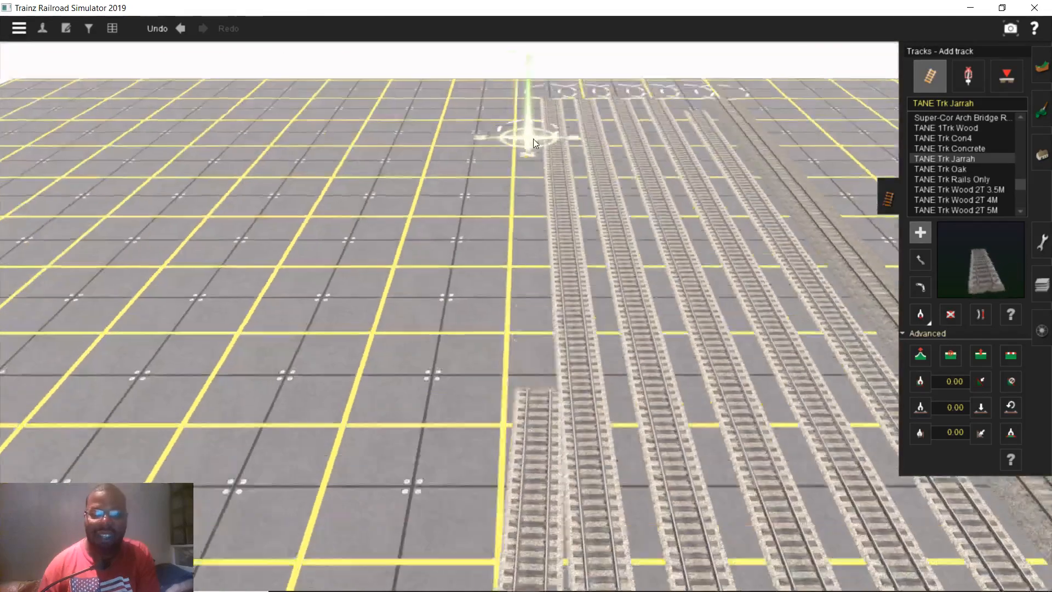
{"action": "right_click", "coordinate": [533, 139]}
{"action": "key", "text": "Up"}
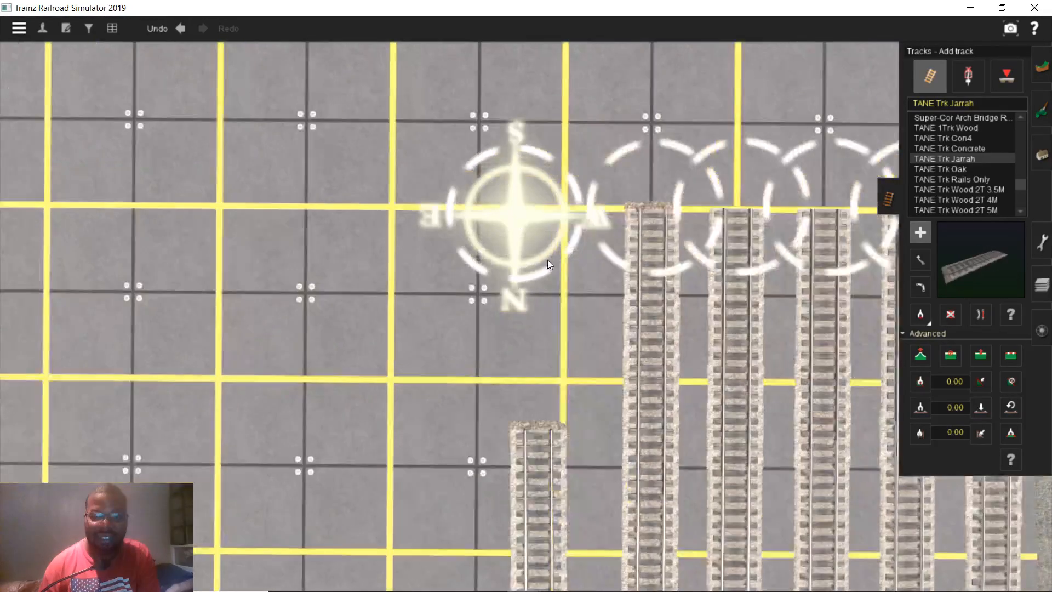
{"action": "scroll", "coordinate": [543, 281], "scroll_direction": "up", "scroll_amount": 5}
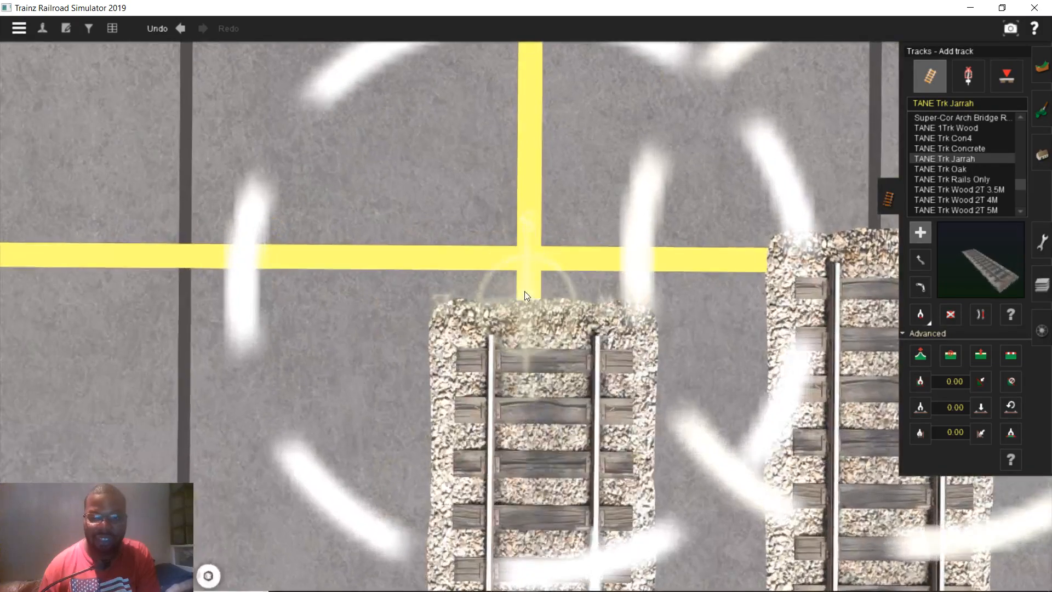
{"action": "right_click", "coordinate": [525, 291]}
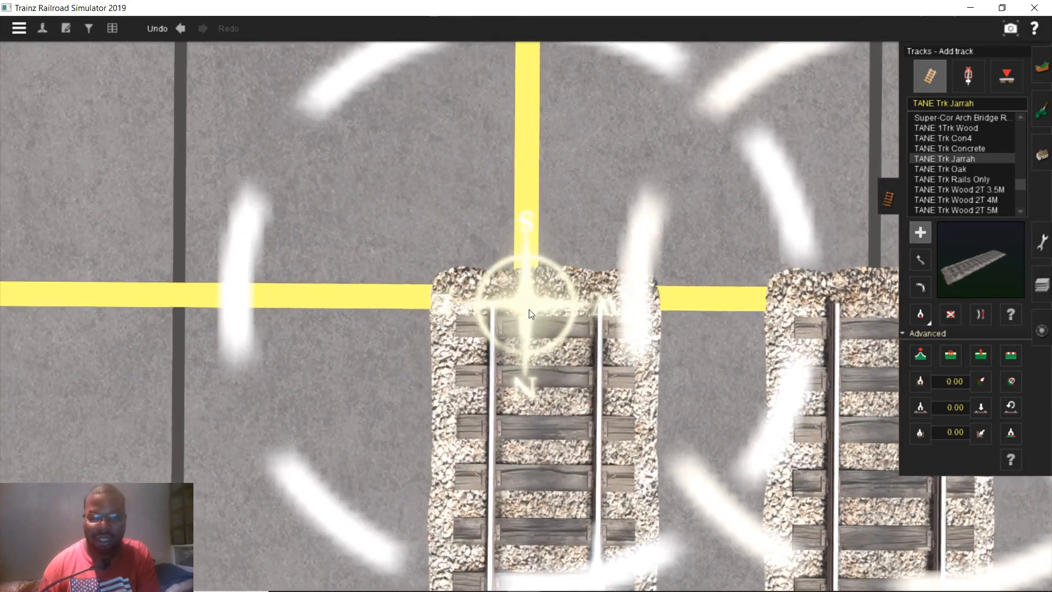
{"action": "left_click_drag", "start_coordinate": [539, 306], "coordinate": [525, 300]}
- Straighten the long segment of the sixth Jarrah track beyond its branch
{"action": "scroll", "coordinate": [526, 300], "scroll_direction": "down", "scroll_amount": 4}
{"action": "right_click_drag", "start_coordinate": [523, 378], "coordinate": [685, 269]}
{"action": "scroll", "coordinate": [775, 288], "scroll_direction": "up", "scroll_amount": 2}
{"action": "key", "text": "b"}
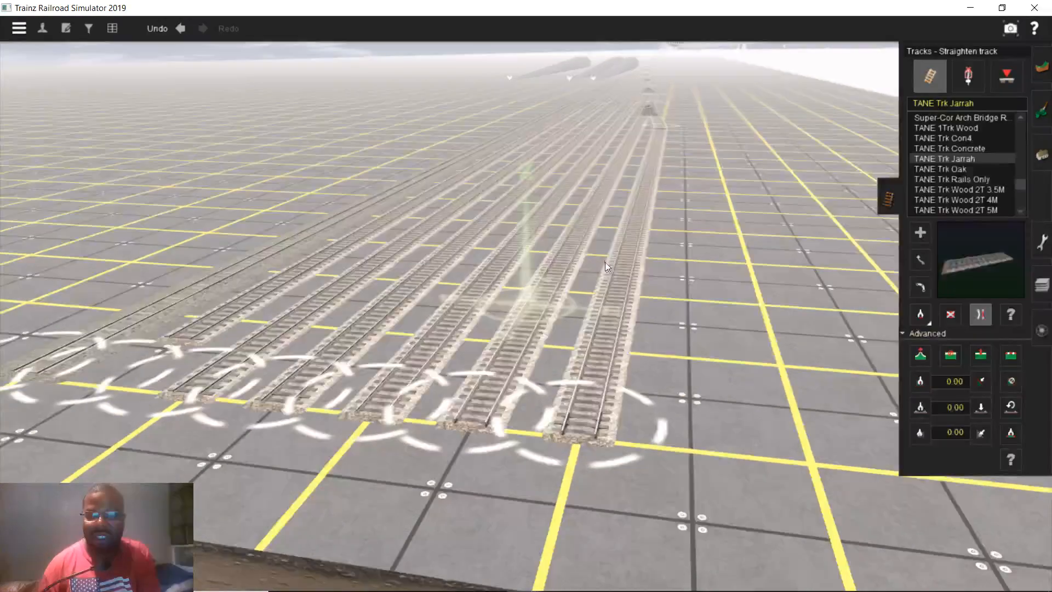
{"action": "right_click_drag", "start_coordinate": [608, 218], "coordinate": [557, 218]}
{"action": "scroll", "coordinate": [535, 233], "scroll_direction": "up", "scroll_amount": 4}
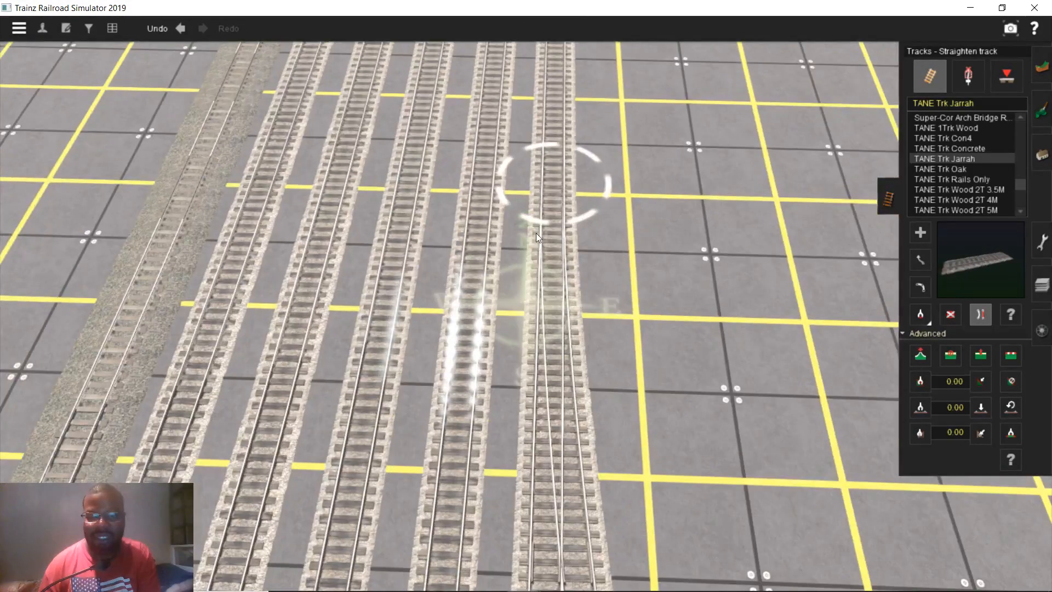
- Add a CSX Switchstand at the junction where the sixth Jarrah track leaves the fifth, and reverse the junction's direction
{"action": "scroll", "coordinate": [527, 255], "scroll_direction": "down", "scroll_amount": 5}
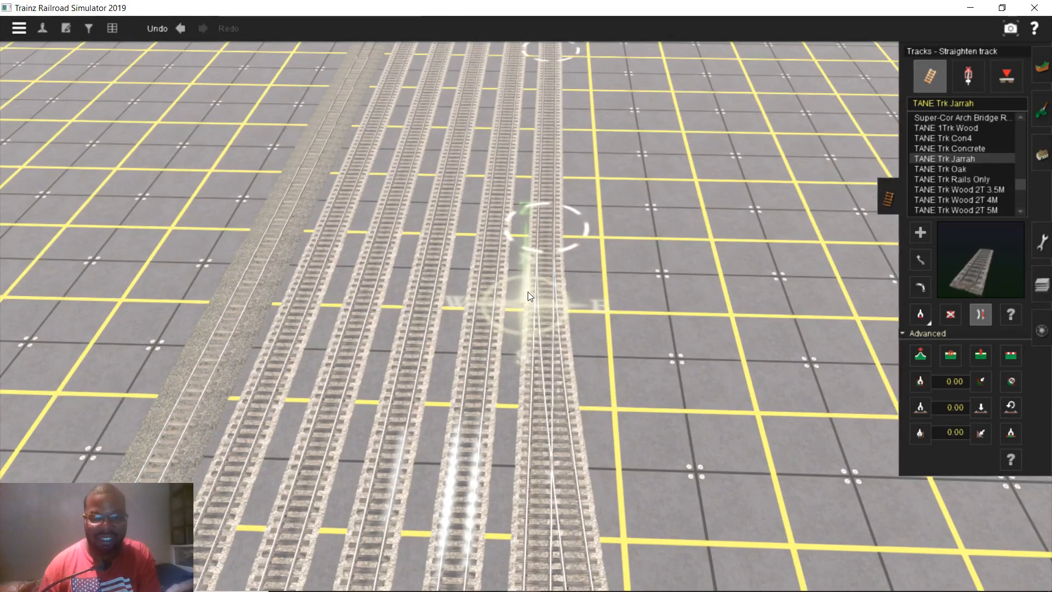
{"action": "scroll", "coordinate": [527, 292], "scroll_direction": "up", "scroll_amount": 5}
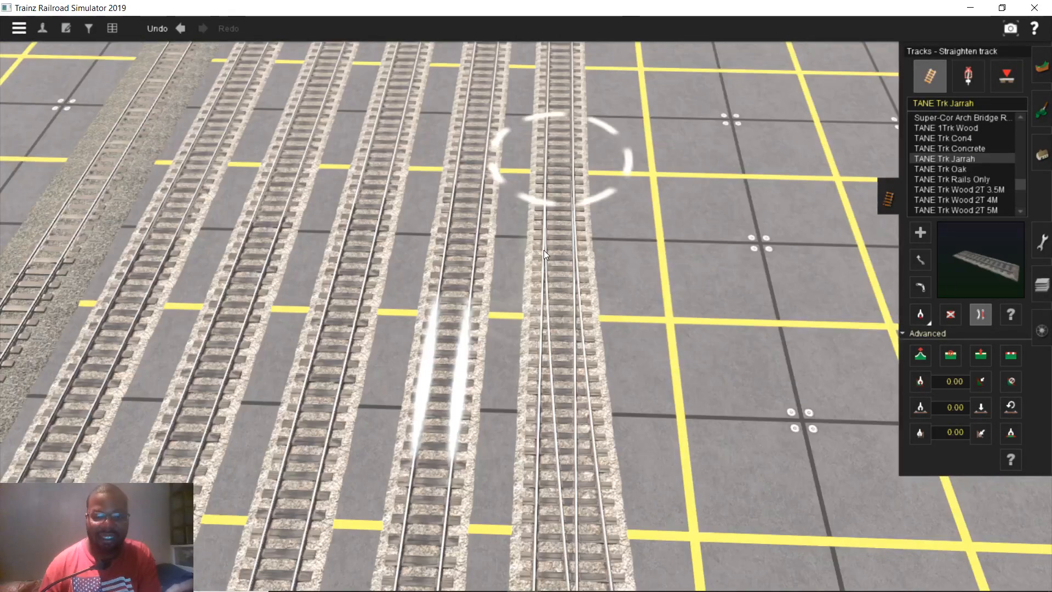
{"action": "scroll", "coordinate": [543, 250], "scroll_direction": "down", "scroll_amount": 5}
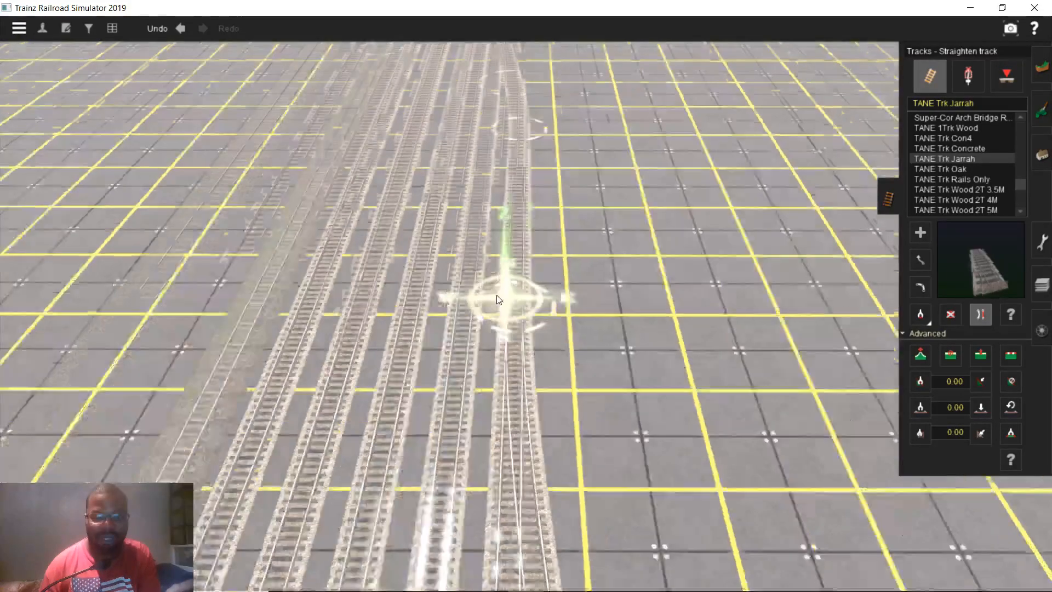
{"action": "scroll", "coordinate": [504, 320], "scroll_direction": "up", "scroll_amount": 5}
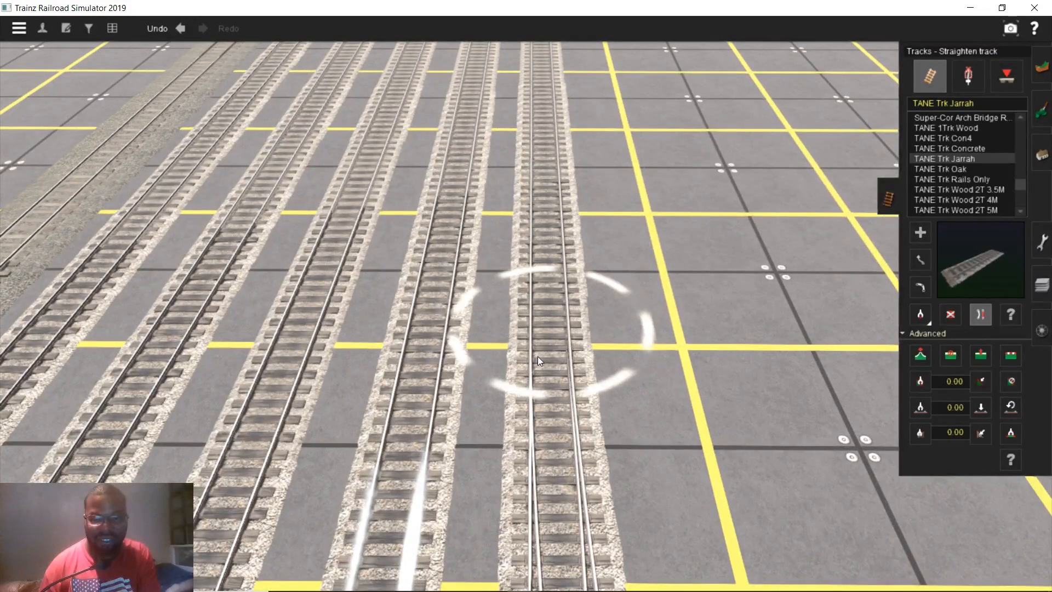
{"action": "scroll", "coordinate": [537, 356], "scroll_direction": "up", "scroll_amount": 3}
{"action": "left_click", "coordinate": [968, 76]}
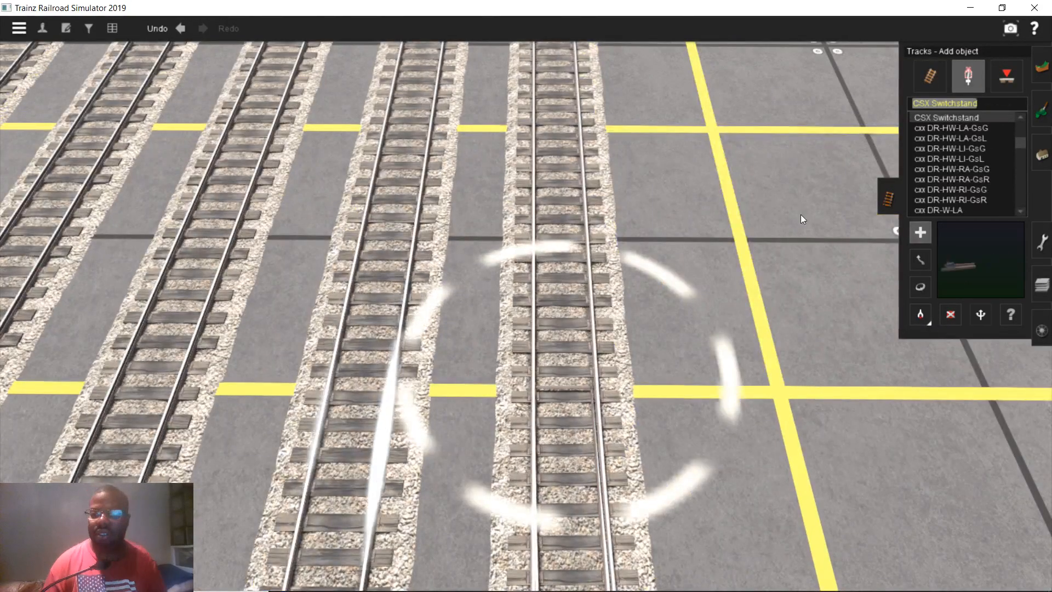
{"action": "left_click", "coordinate": [563, 378]}
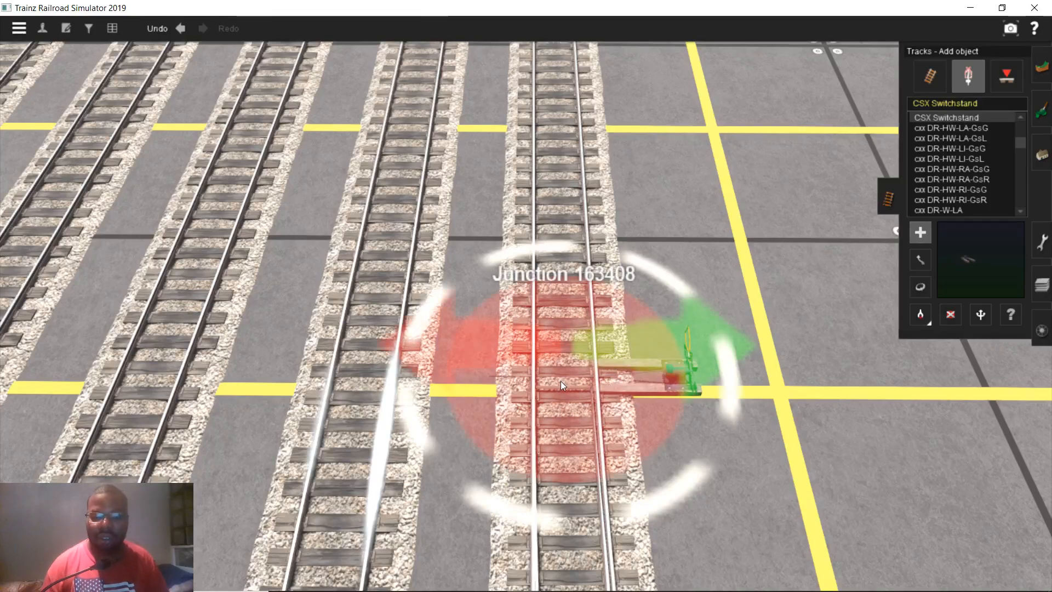
{"action": "scroll", "coordinate": [553, 315], "scroll_direction": "up", "scroll_amount": 2}
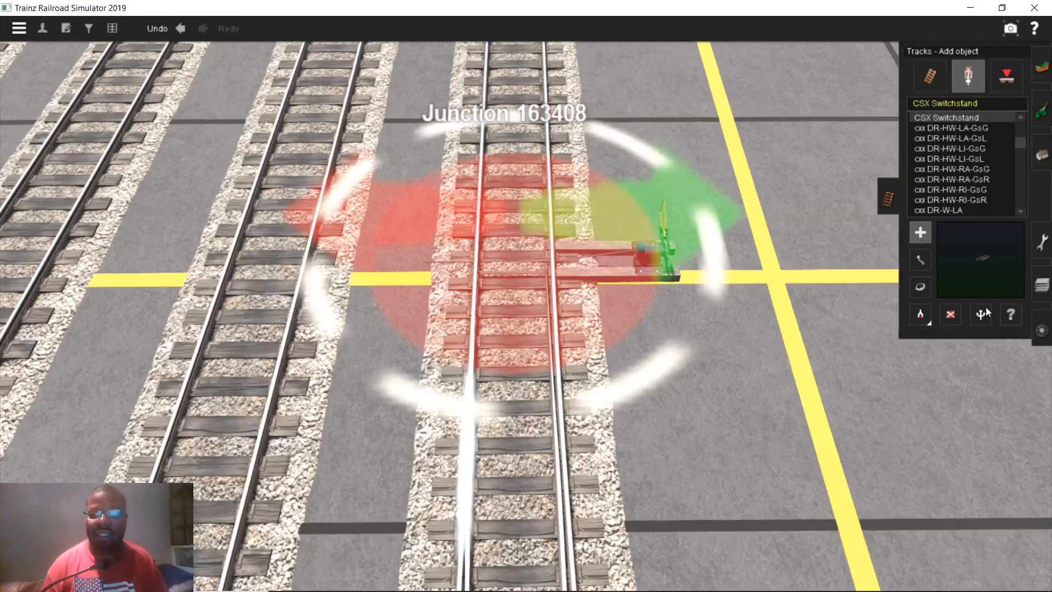
{"action": "left_click", "coordinate": [985, 308]}
{"action": "left_click", "coordinate": [623, 274]}
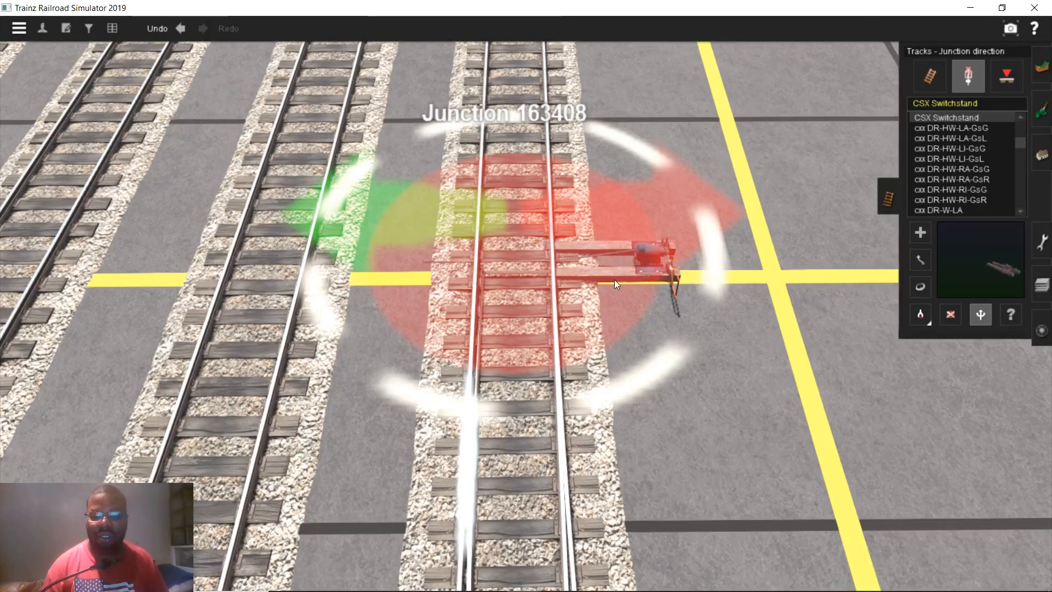
- Add a CSX Switchstand at the junction where the fifth Jarrah track leaves the fourth, and reverse the junction's direction
{"action": "scroll", "coordinate": [613, 279], "scroll_direction": "up", "scroll_amount": 2}
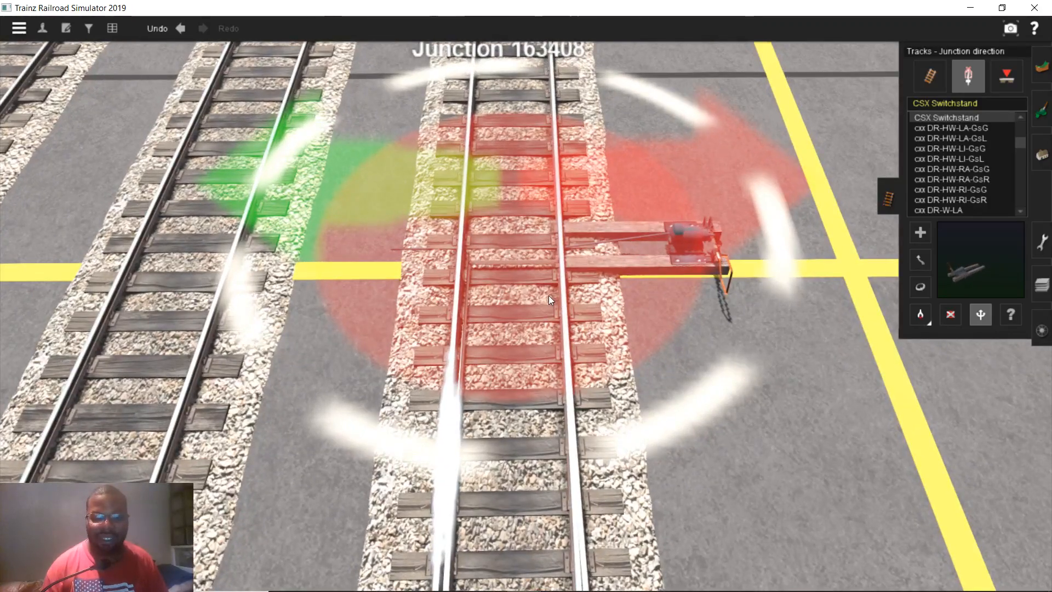
{"action": "scroll", "coordinate": [538, 256], "scroll_direction": "down", "scroll_amount": 3}
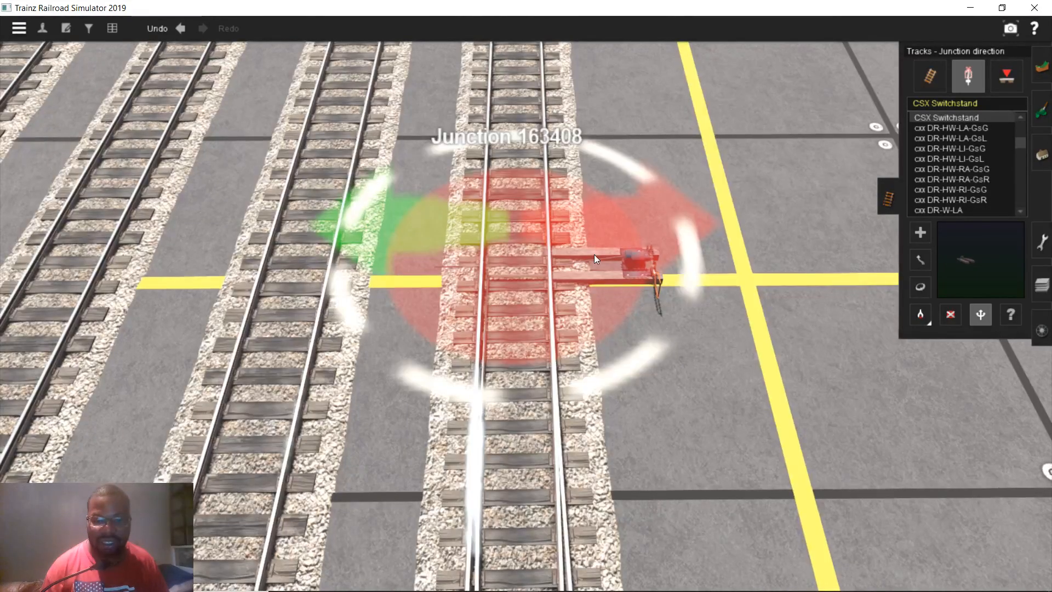
{"action": "scroll", "coordinate": [597, 268], "scroll_direction": "up", "scroll_amount": 2}
{"action": "scroll", "coordinate": [606, 285], "scroll_direction": "up", "scroll_amount": 2}
{"action": "right_click", "coordinate": [537, 93]}
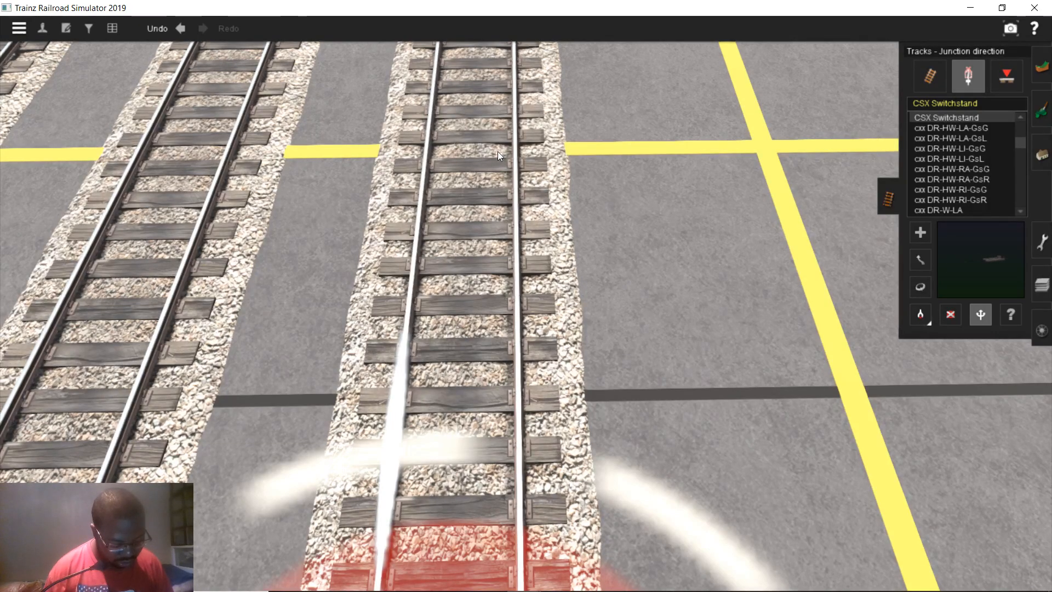
{"action": "scroll", "coordinate": [489, 157], "scroll_direction": "down", "scroll_amount": 10}
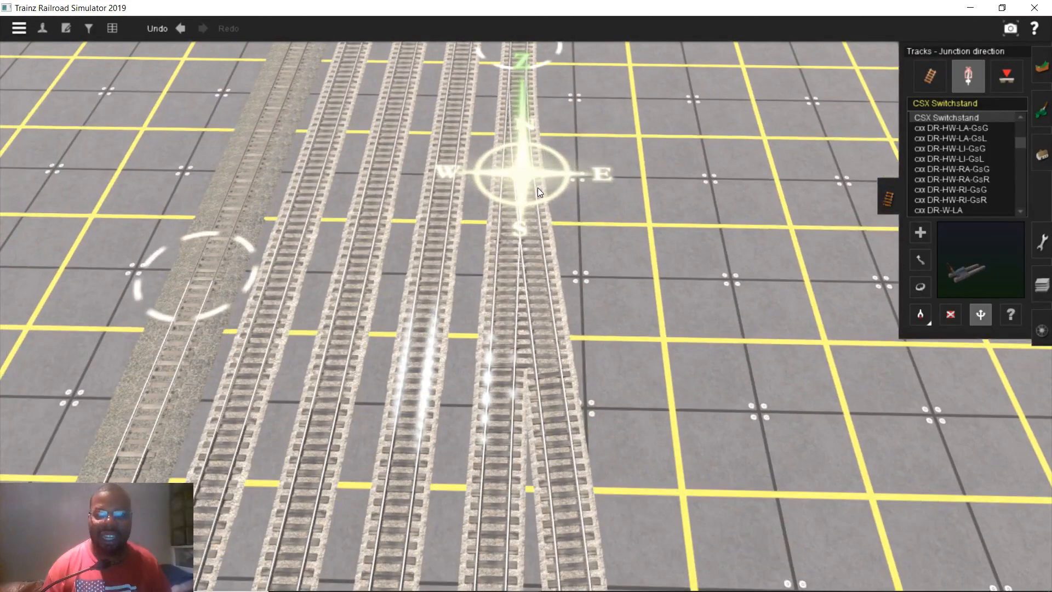
{"action": "scroll", "coordinate": [537, 187], "scroll_direction": "up", "scroll_amount": 5}
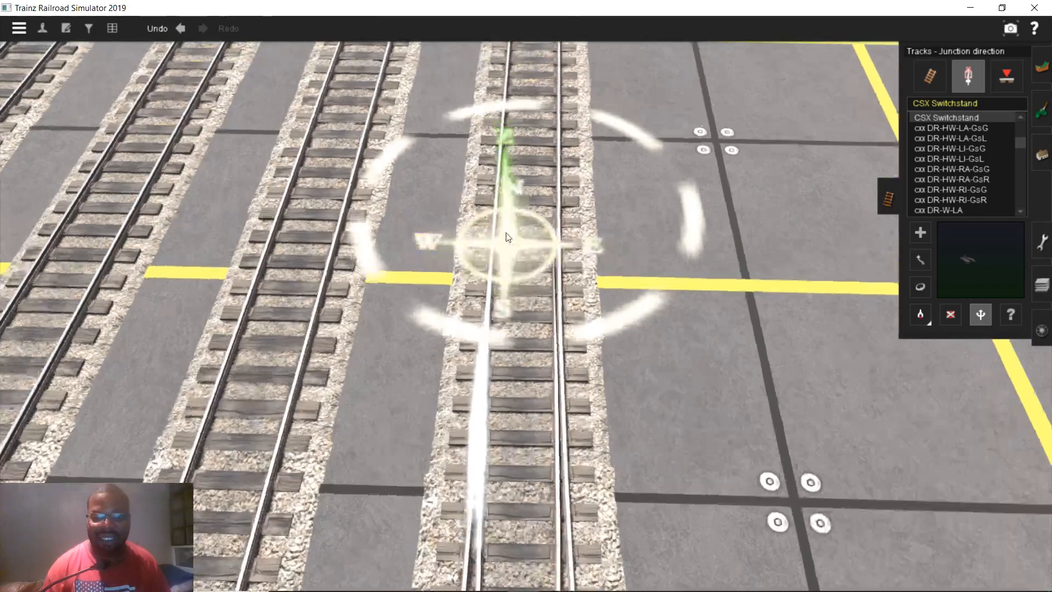
{"action": "key", "text": "a"}
{"action": "scroll", "coordinate": [615, 291], "scroll_direction": "down", "scroll_amount": 3}
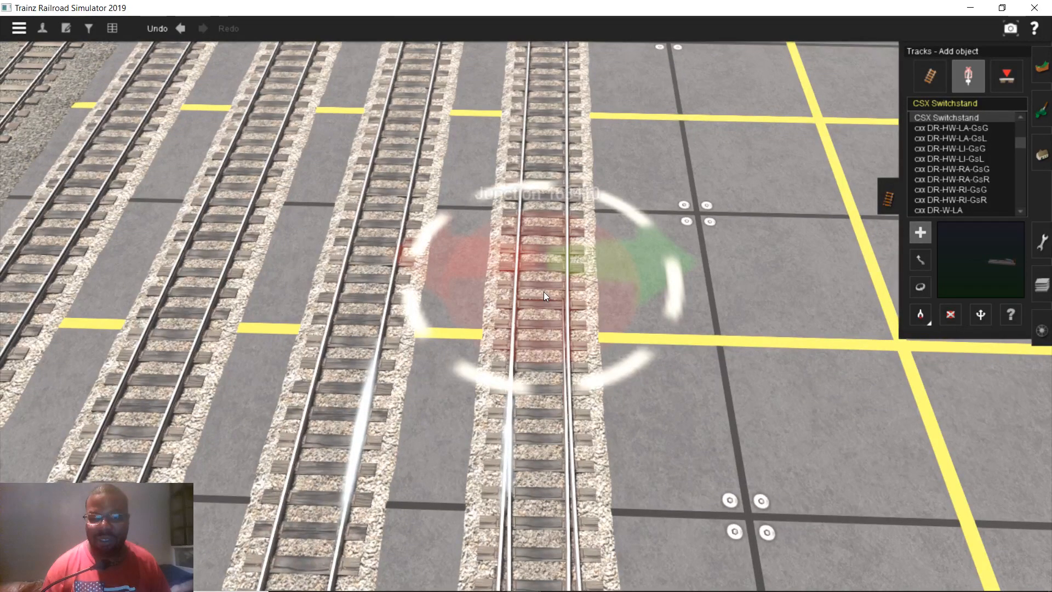
{"action": "left_click", "coordinate": [543, 292]}
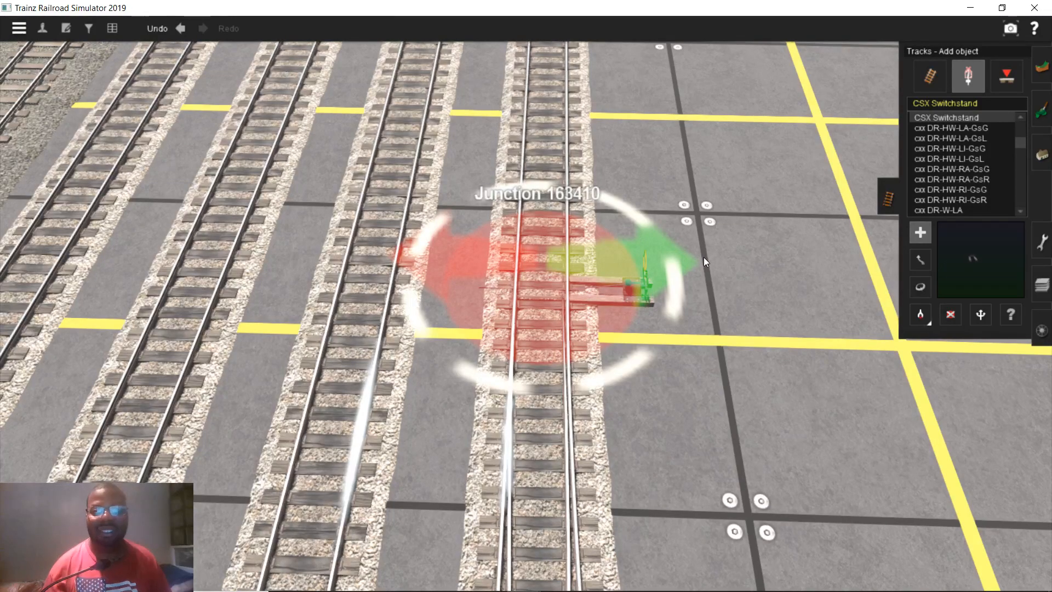
{"action": "left_click", "coordinate": [980, 313]}
{"action": "left_click", "coordinate": [594, 305]}
- Add a CSX Switchstand at the junction where the fourth Jarrah track leaves the third, and reverse the junction's direction
{"action": "right_click", "coordinate": [563, 163]}
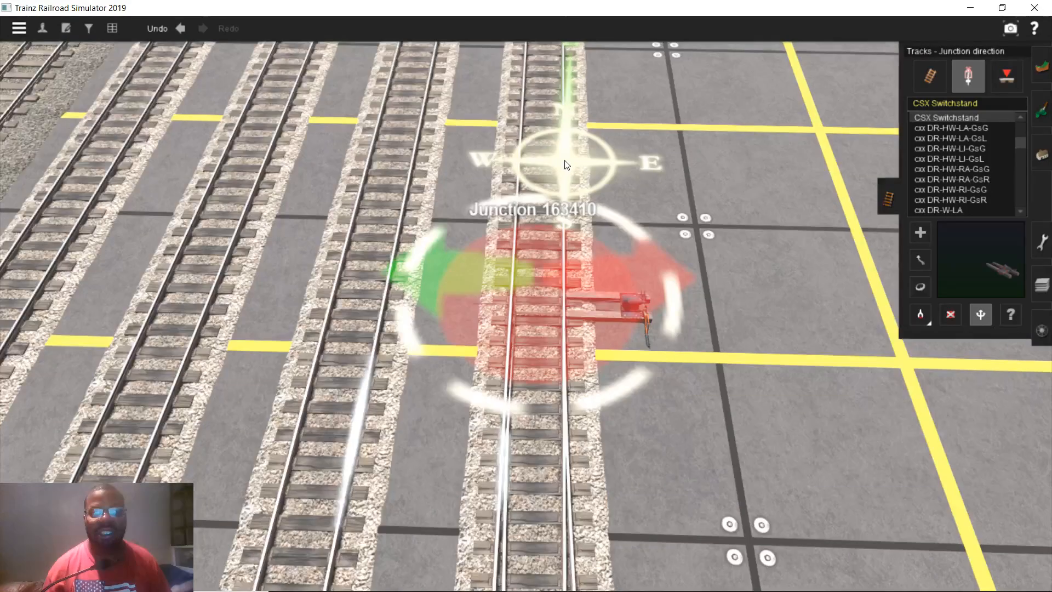
{"action": "scroll", "coordinate": [548, 162], "scroll_direction": "down", "scroll_amount": 3}
{"action": "right_click", "coordinate": [515, 162]}
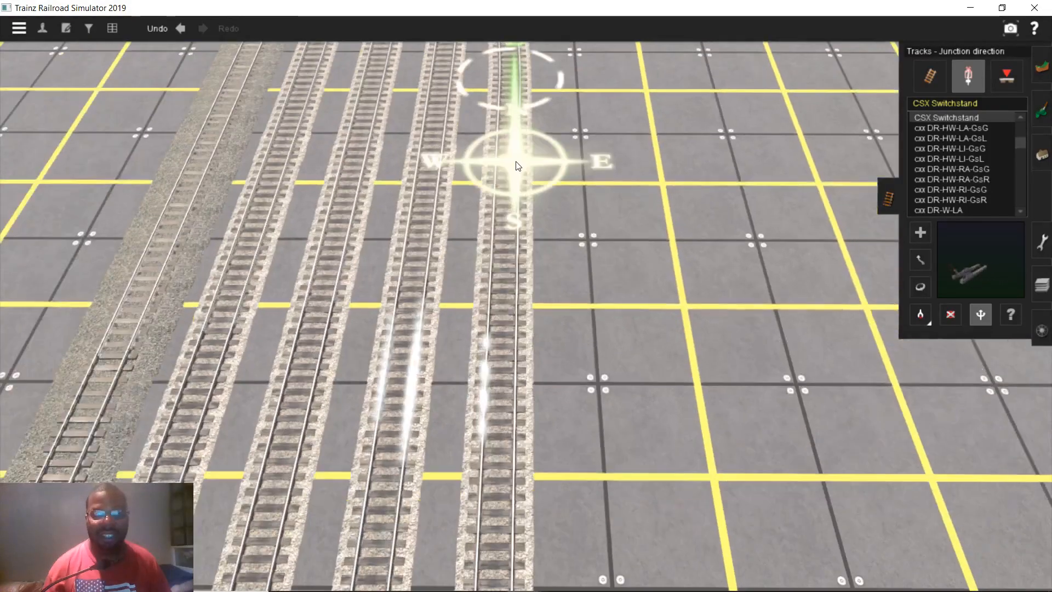
{"action": "scroll", "coordinate": [517, 162], "scroll_direction": "down", "scroll_amount": 2}
{"action": "right_click", "coordinate": [526, 143]}
{"action": "right_click", "coordinate": [500, 208]}
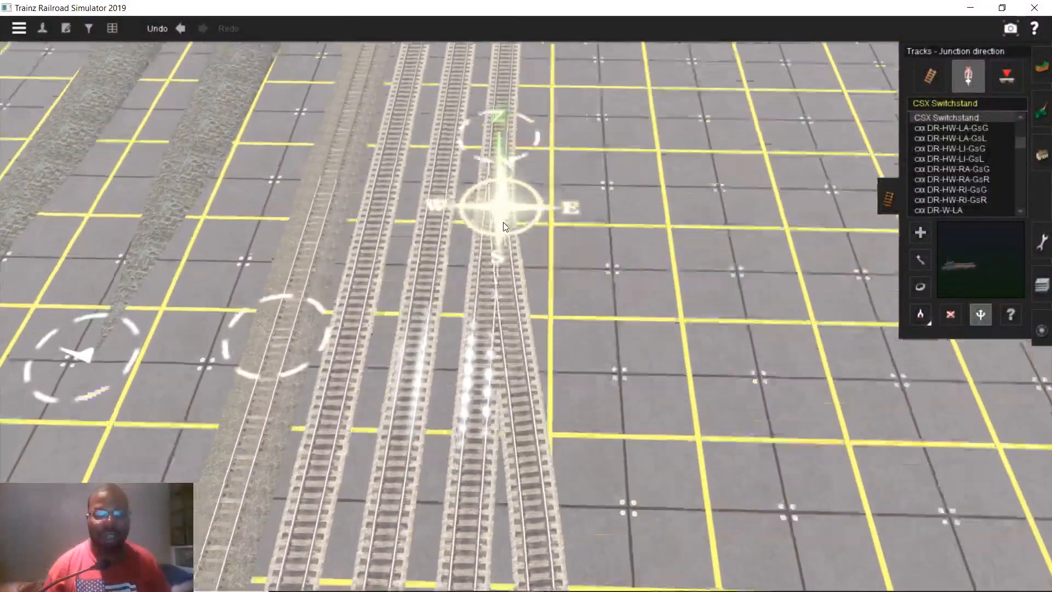
{"action": "scroll", "coordinate": [501, 219], "scroll_direction": "up", "scroll_amount": 5}
{"action": "right_click", "coordinate": [500, 228]}
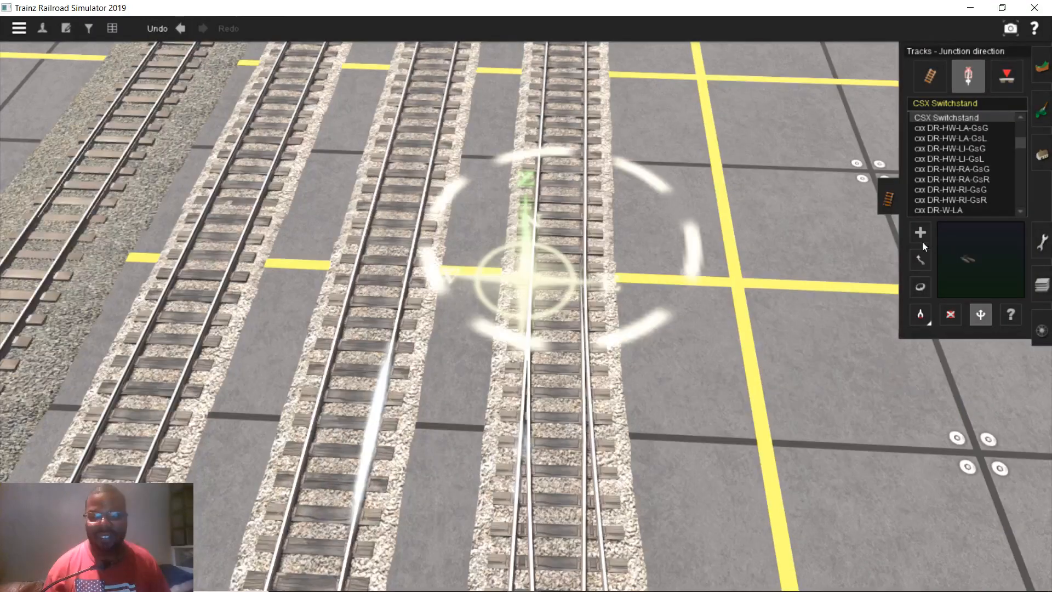
{"action": "left_click", "coordinate": [922, 240]}
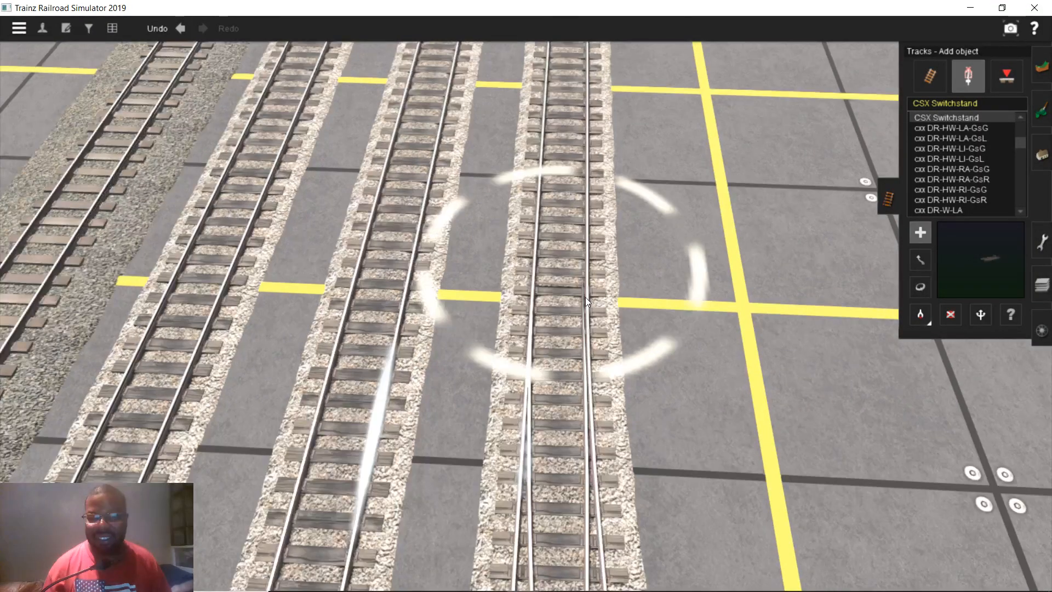
{"action": "left_click", "coordinate": [560, 290]}
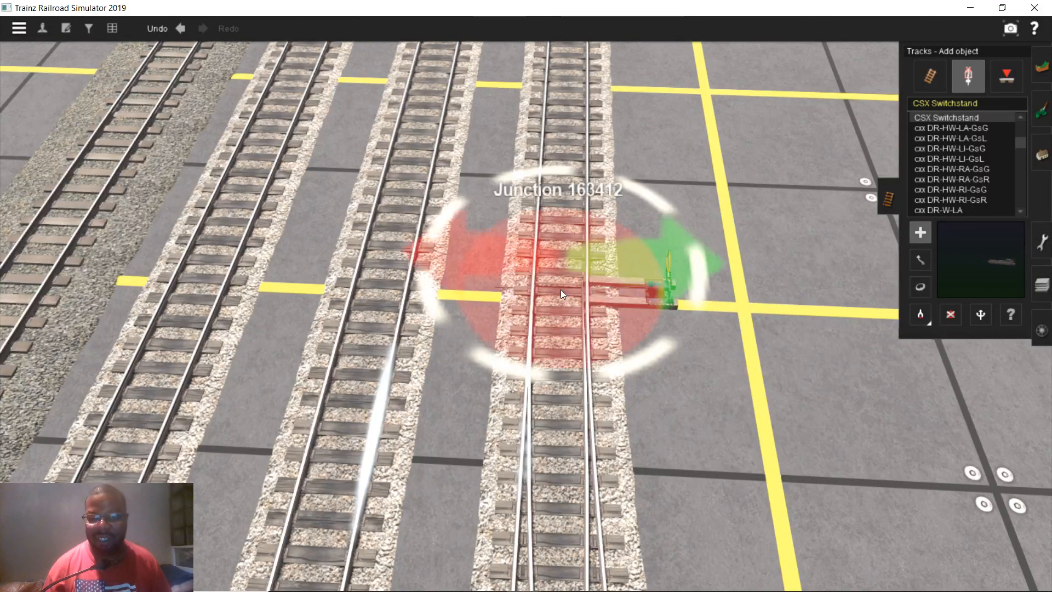
{"action": "left_click", "coordinate": [981, 314]}
{"action": "left_click", "coordinate": [624, 291]}
- Add a CSX Switchstand at the junction where the third Jarrah track leaves the second, and reverse the junction's direction
{"action": "right_click_drag", "start_coordinate": [623, 290], "coordinate": [555, 297]}
{"action": "scroll", "coordinate": [554, 297], "scroll_direction": "up", "scroll_amount": 3}
{"action": "left_click", "coordinate": [920, 233]}
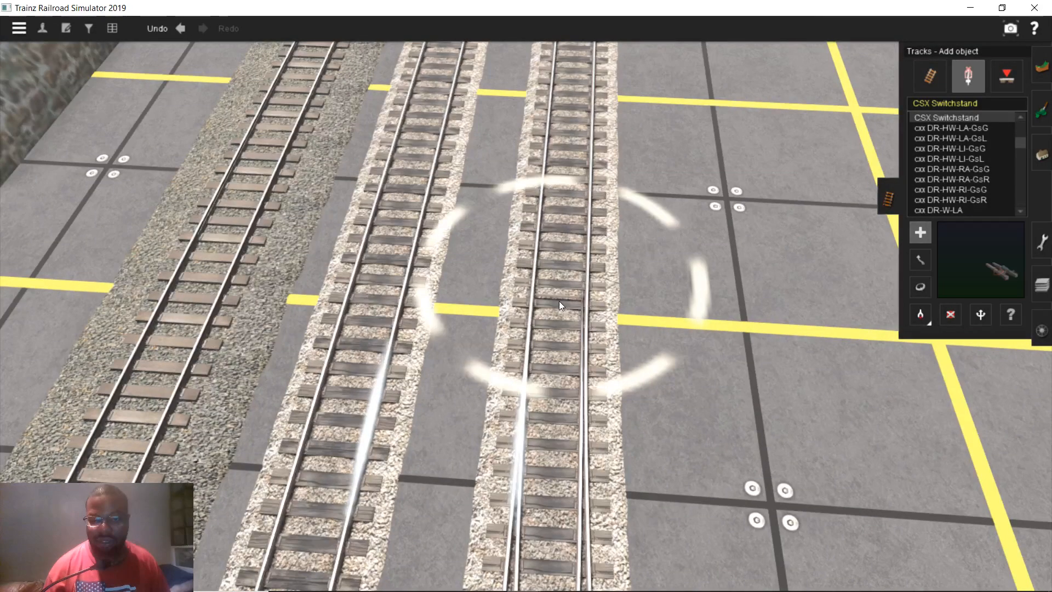
{"action": "left_click", "coordinate": [558, 301]}
{"action": "left_click", "coordinate": [979, 313]}
{"action": "left_click", "coordinate": [596, 283]}
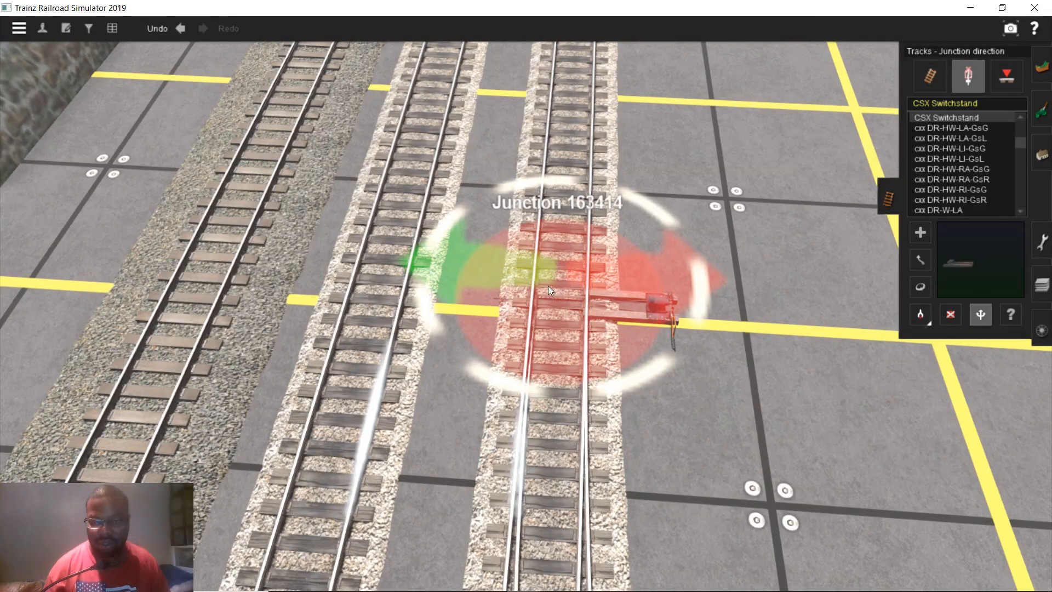
- Add a CSX Switchstand at the junction where the second Jarrah track leaves the first, and reverse the junction's direction
{"action": "right_click", "coordinate": [552, 171]}
{"action": "right_click", "coordinate": [547, 154]}
{"action": "scroll", "coordinate": [537, 139], "scroll_direction": "down", "scroll_amount": 3}
{"action": "right_click", "coordinate": [522, 100]}
{"action": "right_click", "coordinate": [520, 105]}
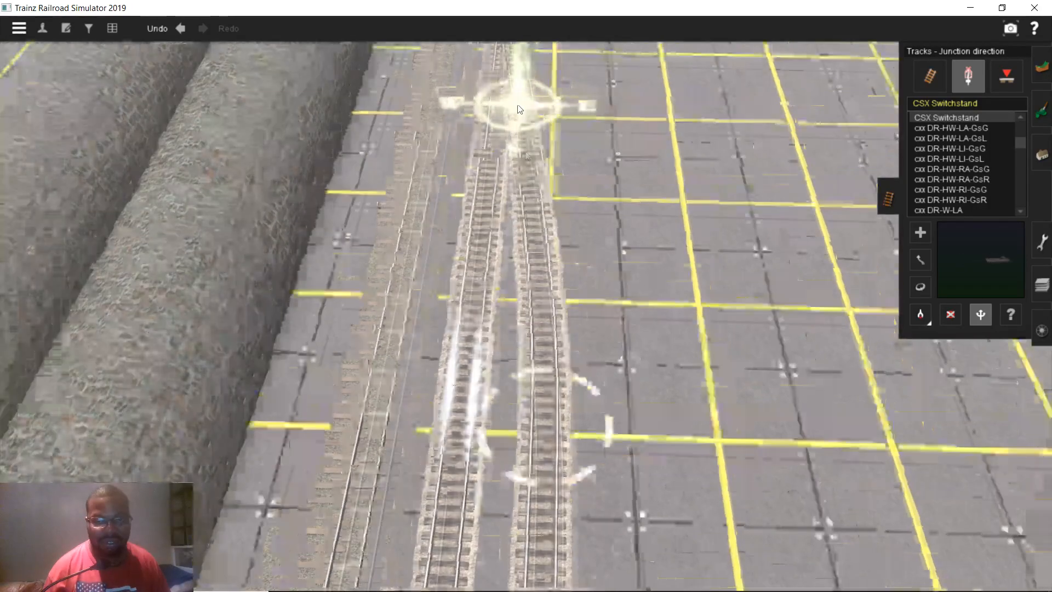
{"action": "right_click", "coordinate": [511, 202]}
{"action": "scroll", "coordinate": [524, 288], "scroll_direction": "up", "scroll_amount": 5}
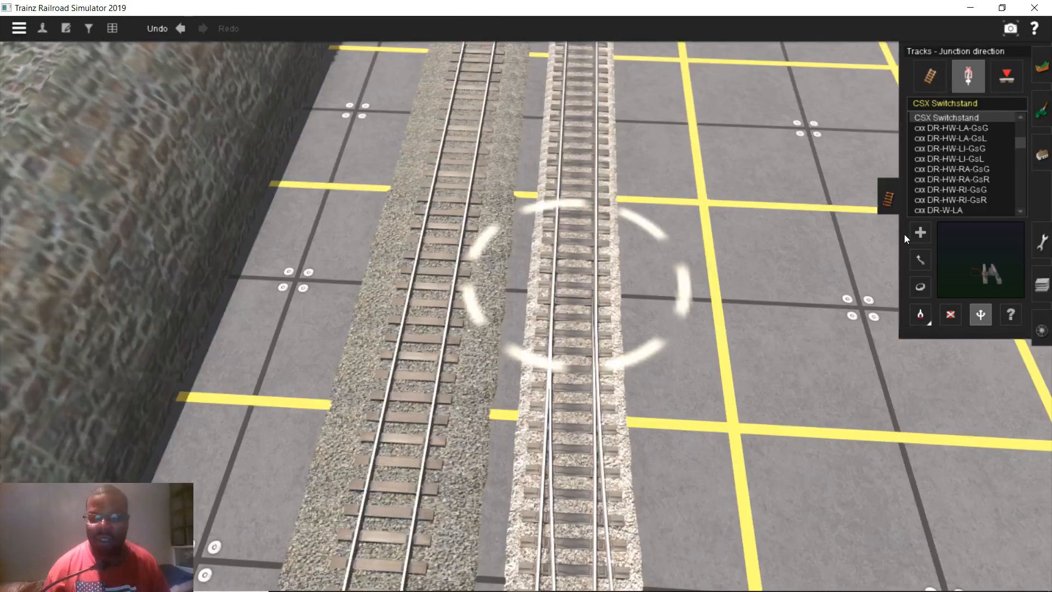
{"action": "left_click", "coordinate": [920, 233]}
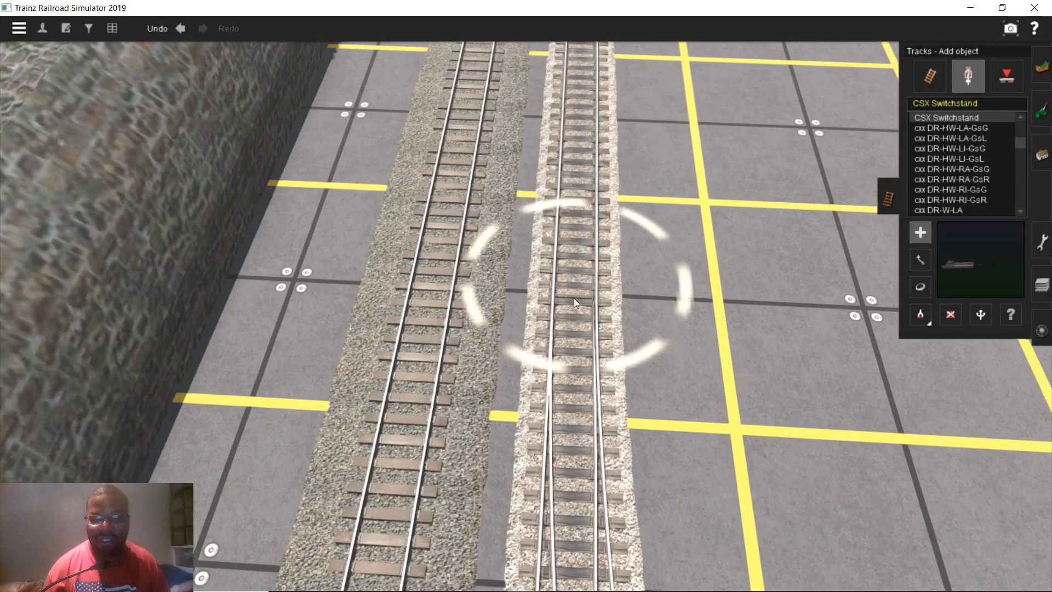
{"action": "left_click", "coordinate": [573, 298]}
{"action": "left_click", "coordinate": [980, 314]}
{"action": "left_click", "coordinate": [558, 280]}
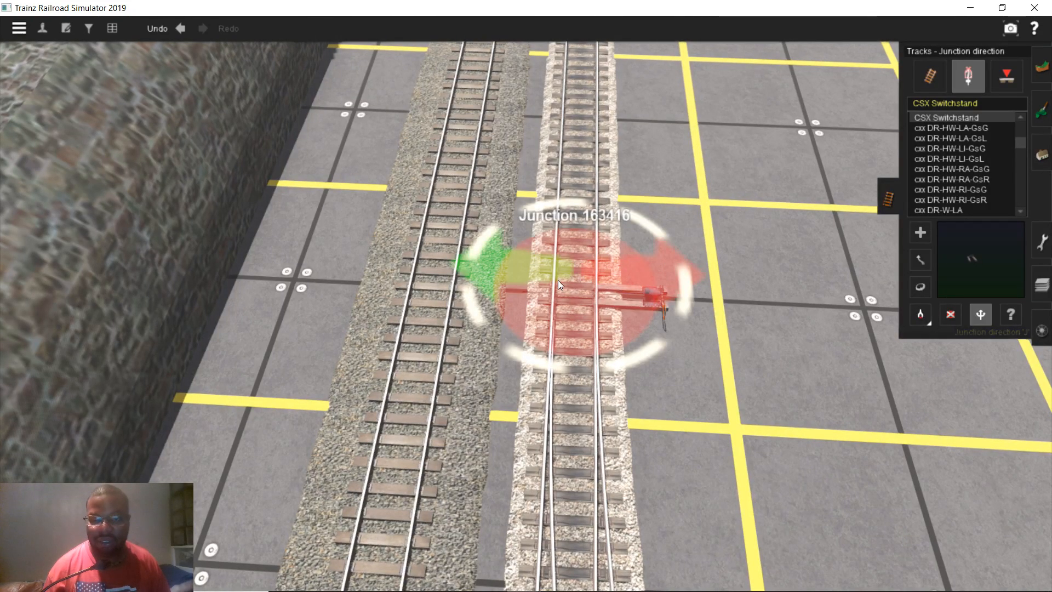
- Add a CSX Switchstand at the junction where the first Jarrah track leaves the portal track, and reverse the junction's direction
{"action": "right_click", "coordinate": [575, 165]}
{"action": "right_click", "coordinate": [518, 107]}
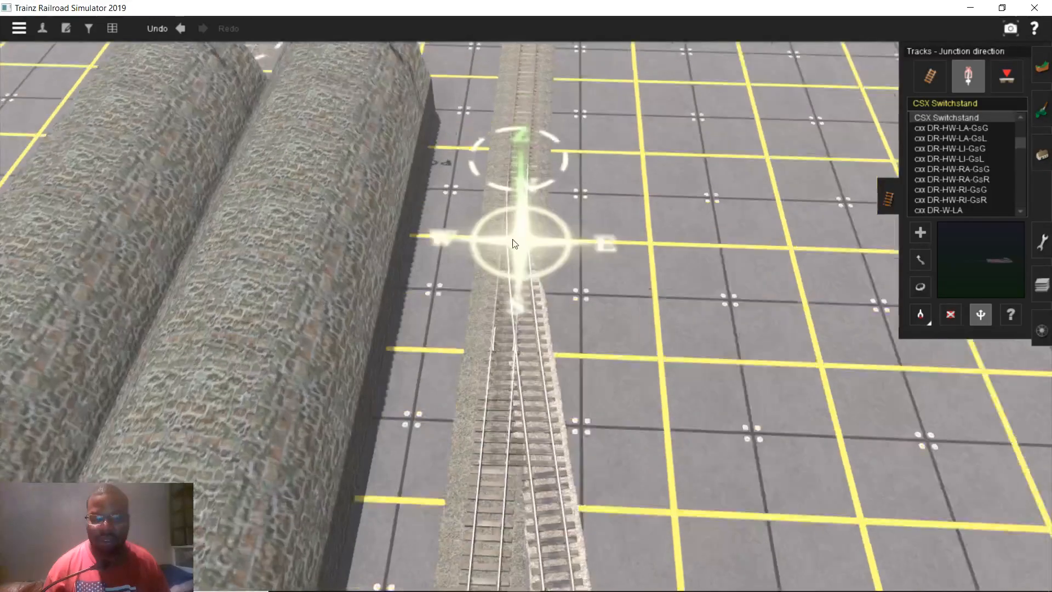
{"action": "scroll", "coordinate": [514, 200], "scroll_direction": "up", "scroll_amount": 4}
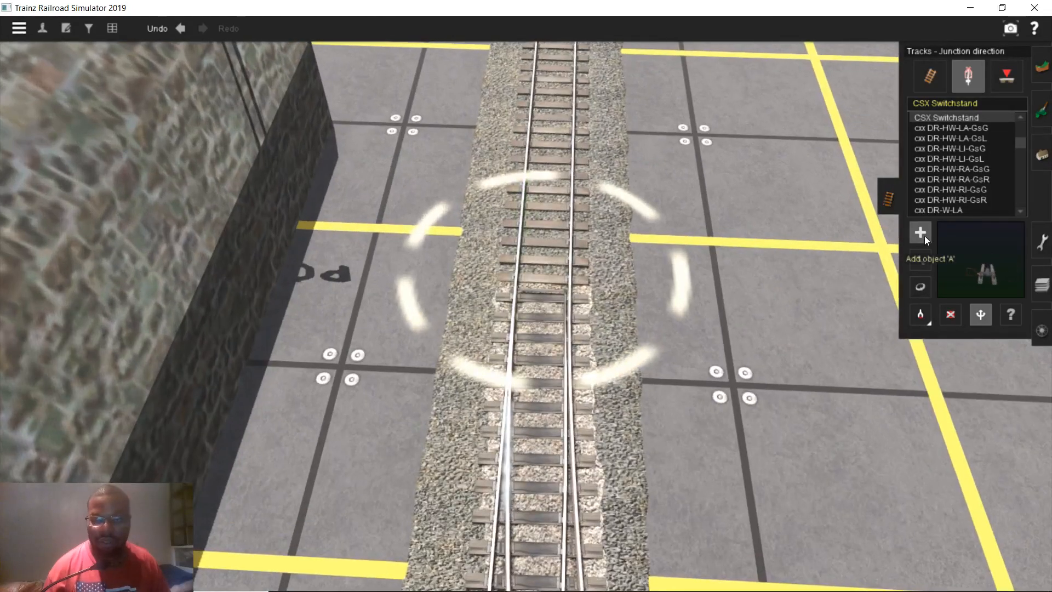
{"action": "left_click", "coordinate": [920, 233]}
{"action": "left_click", "coordinate": [551, 292]}
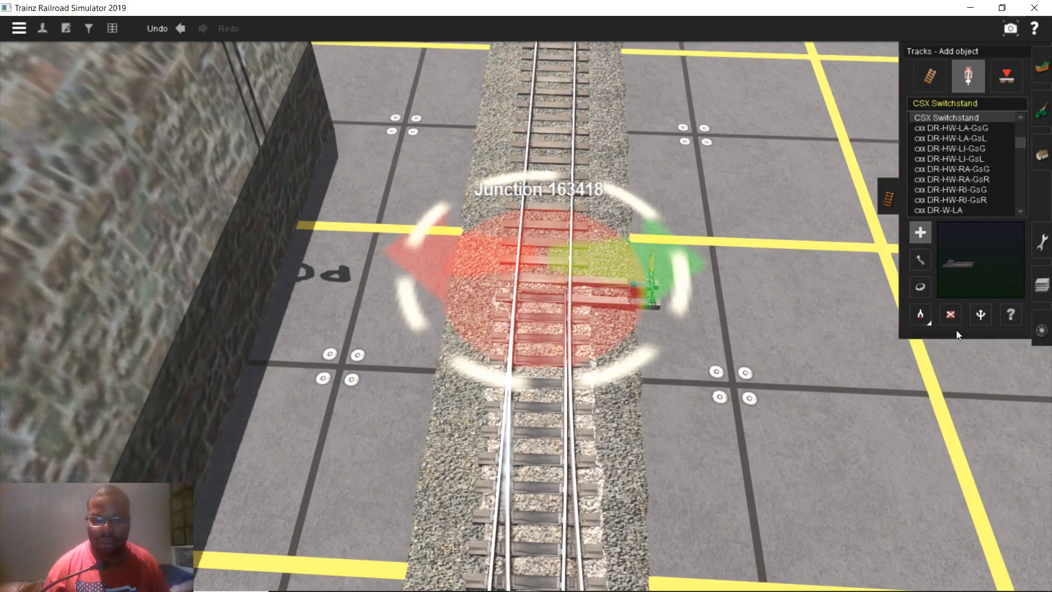
{"action": "left_click", "coordinate": [980, 314]}
{"action": "left_click", "coordinate": [589, 224]}
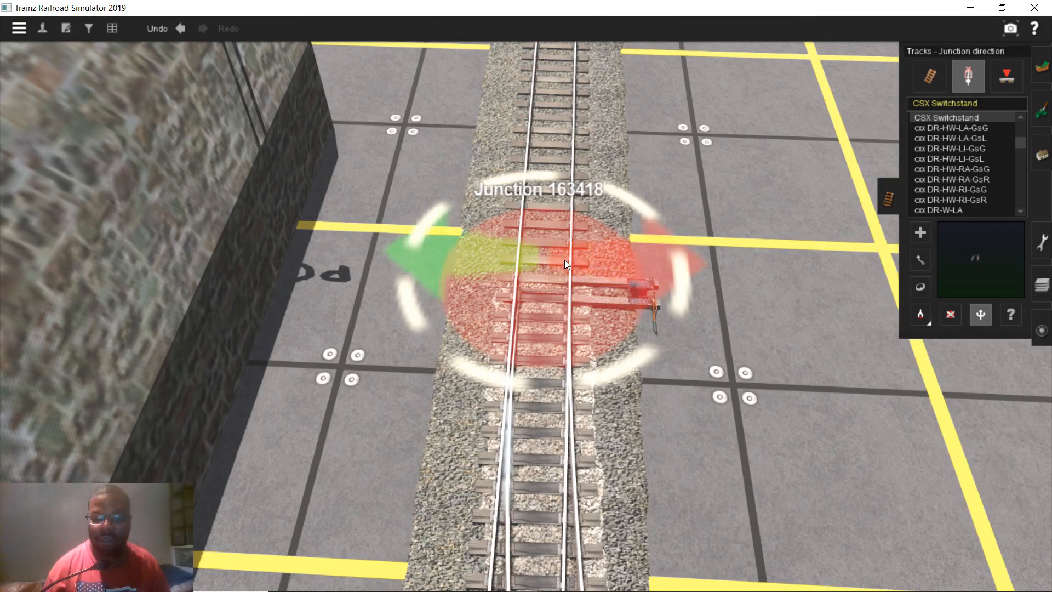
- Look over the parallel Jarrah tracks and their switchstand junctions along the yard and back to the junction beside the tunnel portals
{"action": "scroll", "coordinate": [565, 259], "scroll_direction": "down", "scroll_amount": 5}
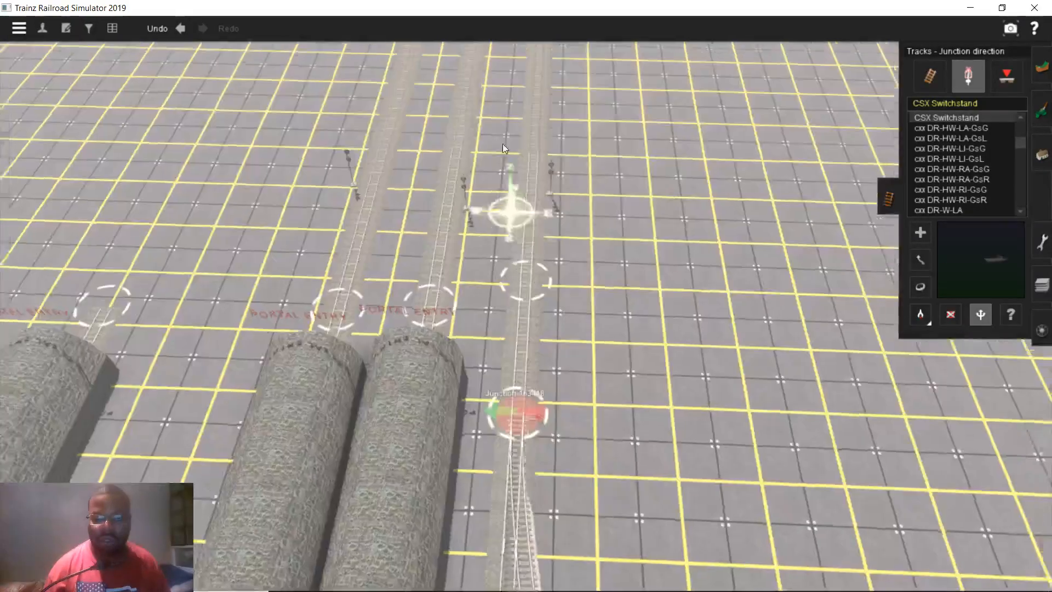
{"action": "right_click", "coordinate": [504, 144]}
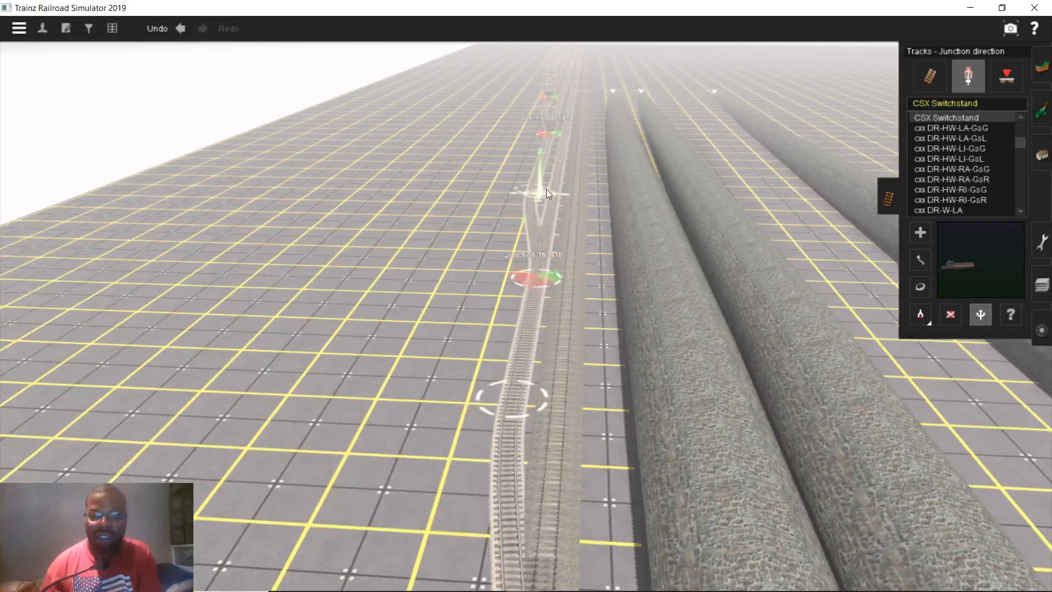
{"action": "right_click", "coordinate": [494, 221]}
{"action": "right_click", "coordinate": [551, 198]}
{"action": "right_click", "coordinate": [564, 200]}
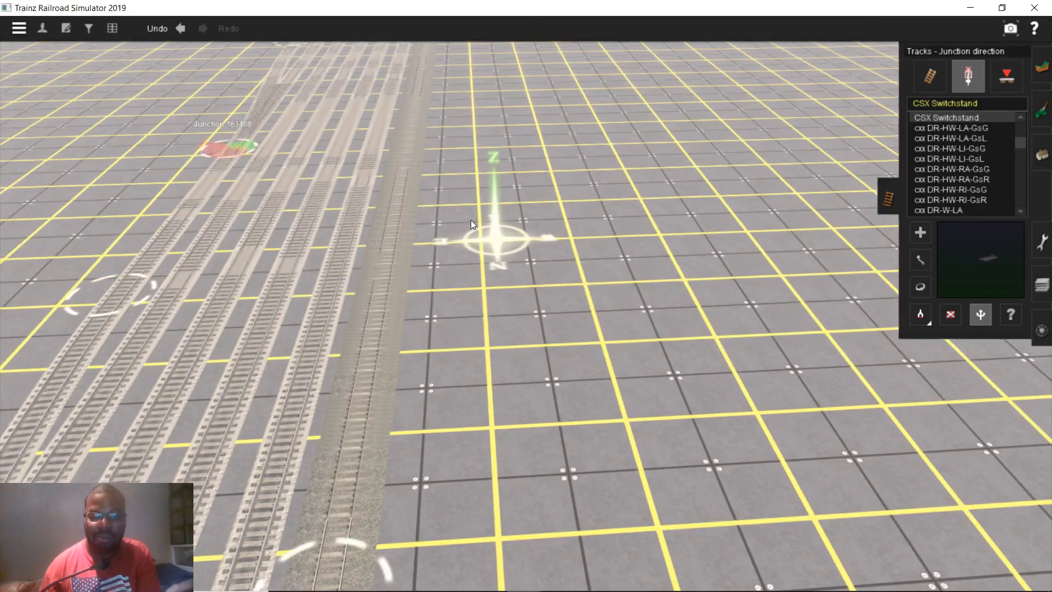
{"action": "mouse_move", "coordinate": [471, 220]}
{"action": "right_mouse_down"}
{"action": "mouse_move", "coordinate": [498, 254]}
{"action": "mouse_move", "coordinate": [519, 261]}
{"action": "right_mouse_up"}
{"action": "scroll", "coordinate": [568, 149], "scroll_direction": "down", "scroll_amount": 3}
{"action": "right_click", "coordinate": [603, 142]}
{"action": "mouse_move", "coordinate": [602, 143]}
{"action": "right_mouse_down"}
{"action": "mouse_move", "coordinate": [532, 221]}
{"action": "mouse_move", "coordinate": [501, 286]}
{"action": "right_mouse_up"}
{"action": "scroll", "coordinate": [500, 285], "scroll_direction": "down", "scroll_amount": 3}
{"action": "right_click", "coordinate": [683, 360]}
{"action": "mouse_move", "coordinate": [683, 360]}
{"action": "right_mouse_down"}
{"action": "mouse_move", "coordinate": [689, 323]}
{"action": "mouse_move", "coordinate": [578, 218]}
{"action": "mouse_move", "coordinate": [547, 211]}
{"action": "mouse_move", "coordinate": [552, 226]}
{"action": "mouse_move", "coordinate": [533, 236]}
{"action": "mouse_move", "coordinate": [511, 218]}
{"action": "mouse_move", "coordinate": [511, 185]}
{"action": "mouse_move", "coordinate": [515, 223]}
{"action": "mouse_move", "coordinate": [485, 210]}
{"action": "mouse_move", "coordinate": [528, 228]}
{"action": "right_mouse_up"}
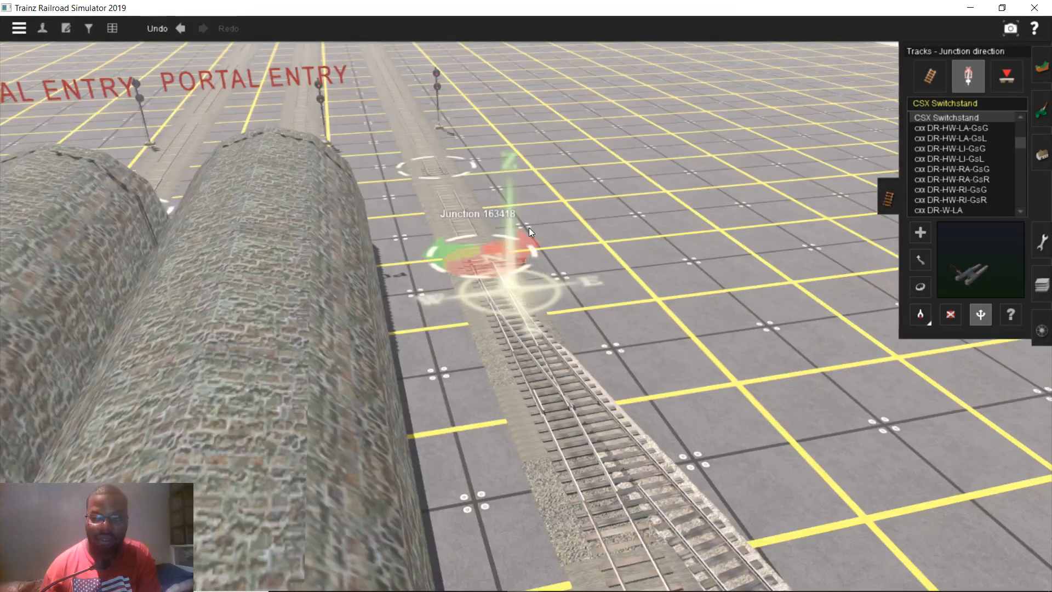
{"action": "right_click", "coordinate": [534, 228]}
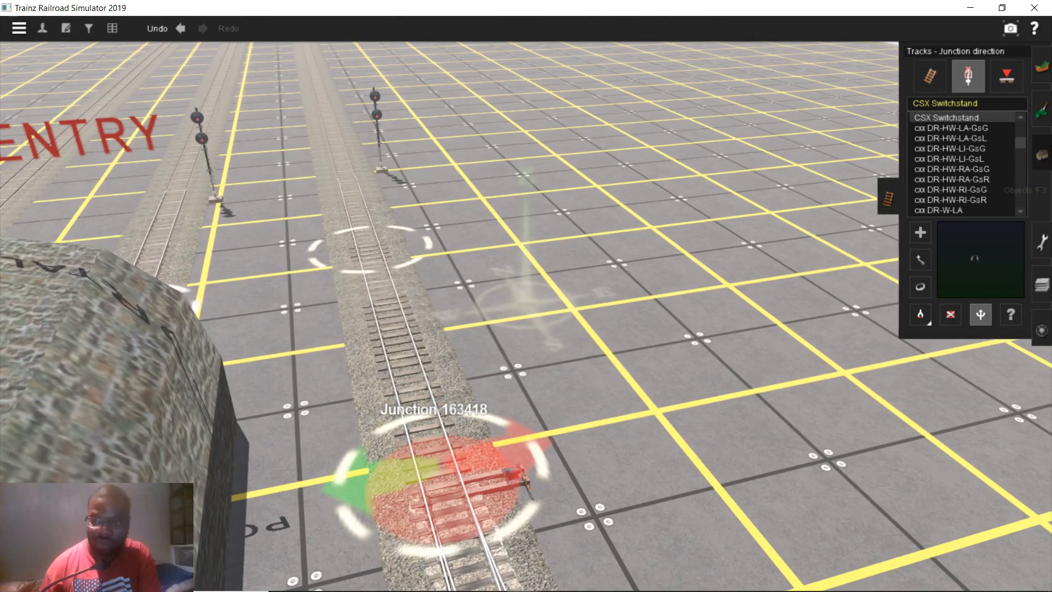
- Search the spline objects for "con", compare the concrete wall types, and choose the second Concrete Wall entry
{"action": "left_click", "coordinate": [1042, 155]}
{"action": "left_click", "coordinate": [1000, 83]}
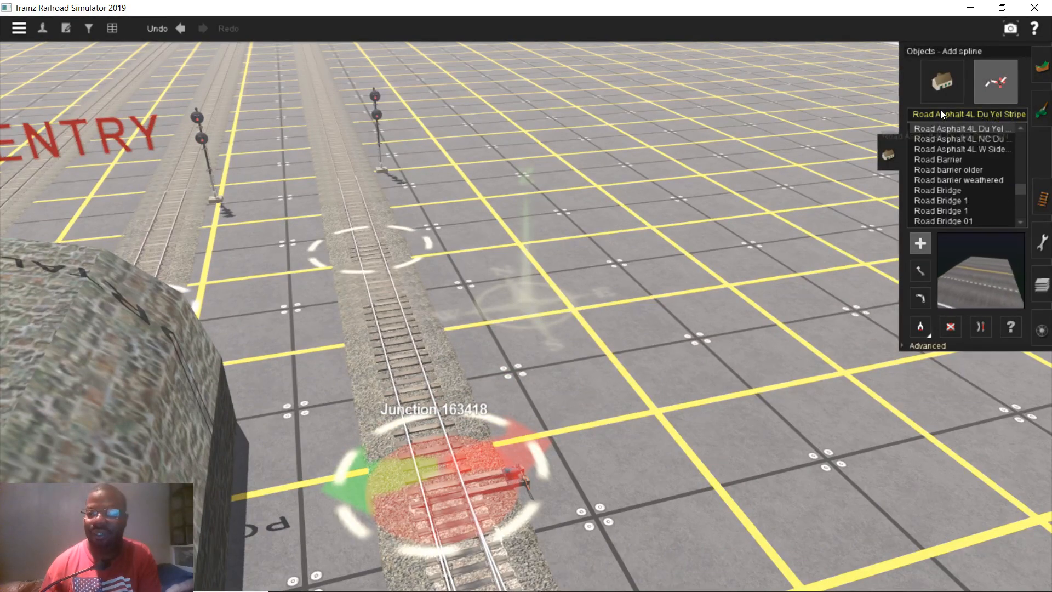
{"action": "type", "text": "c"}
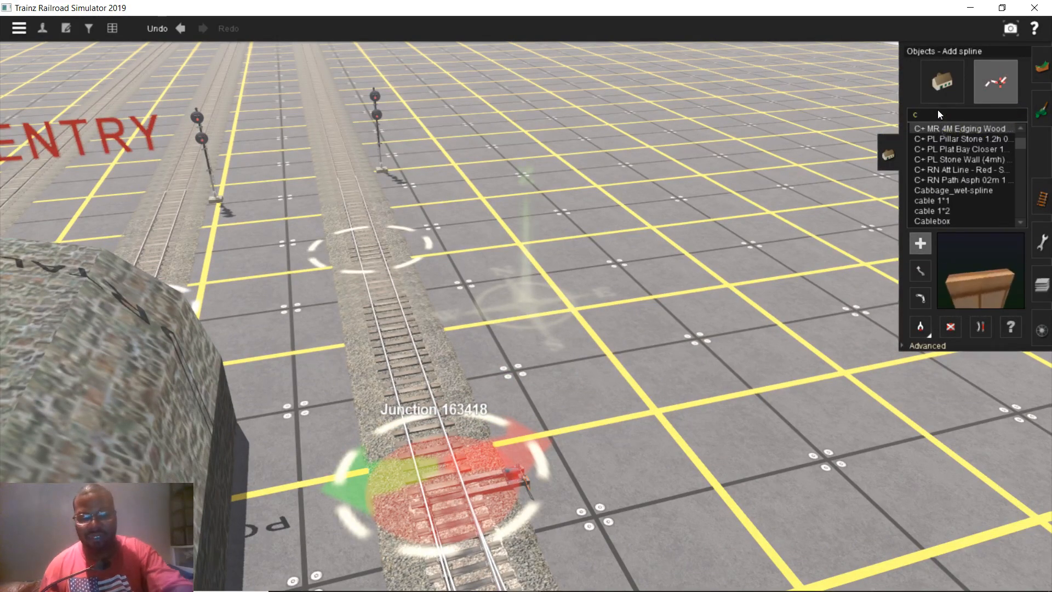
{"action": "type", "text": "on"}
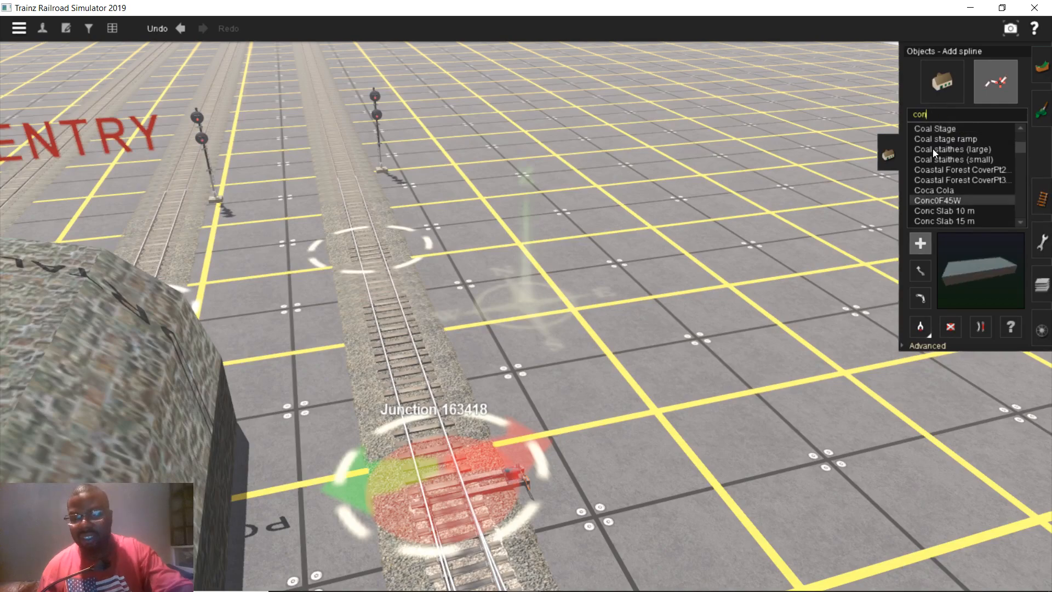
{"action": "scroll", "coordinate": [952, 207], "scroll_direction": "down", "scroll_amount": 1}
{"action": "scroll", "coordinate": [951, 207], "scroll_direction": "down", "scroll_amount": 2}
{"action": "left_click", "coordinate": [950, 200]}
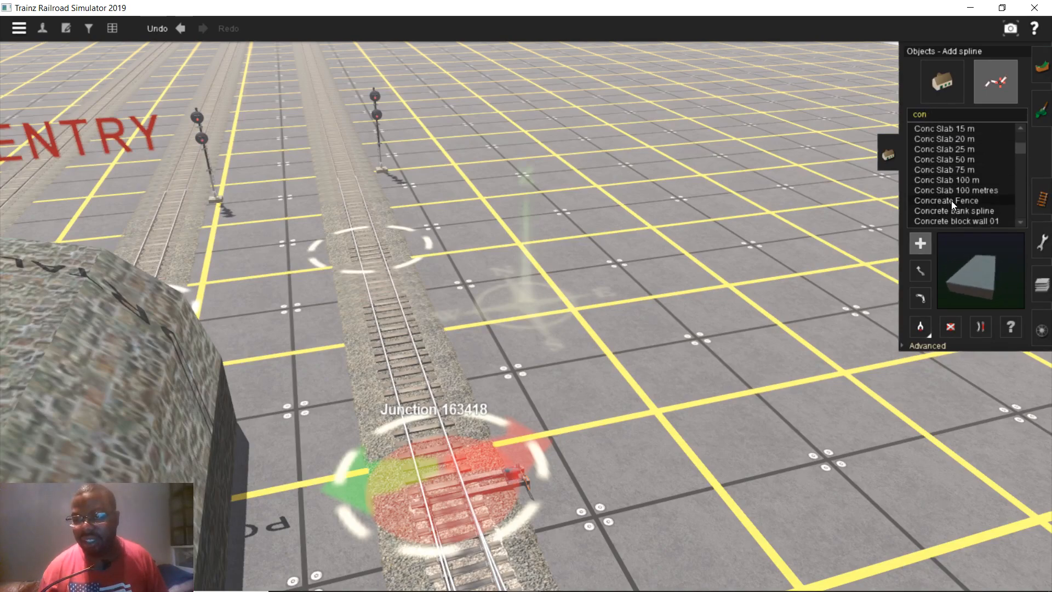
{"action": "scroll", "coordinate": [953, 187], "scroll_direction": "down", "scroll_amount": 5}
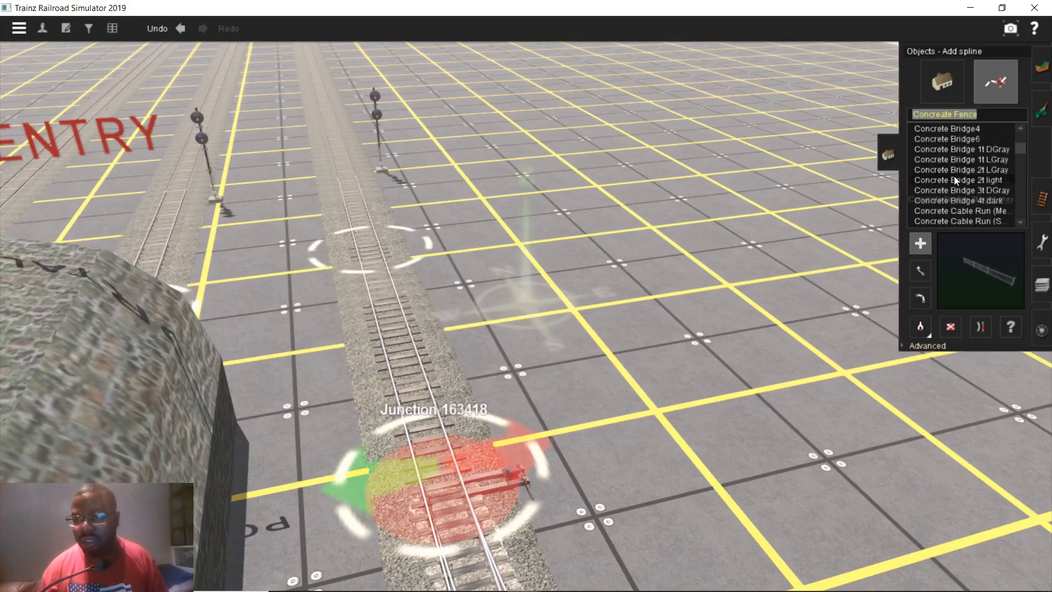
{"action": "scroll", "coordinate": [952, 183], "scroll_direction": "down", "scroll_amount": 3}
{"action": "left_click", "coordinate": [965, 161]}
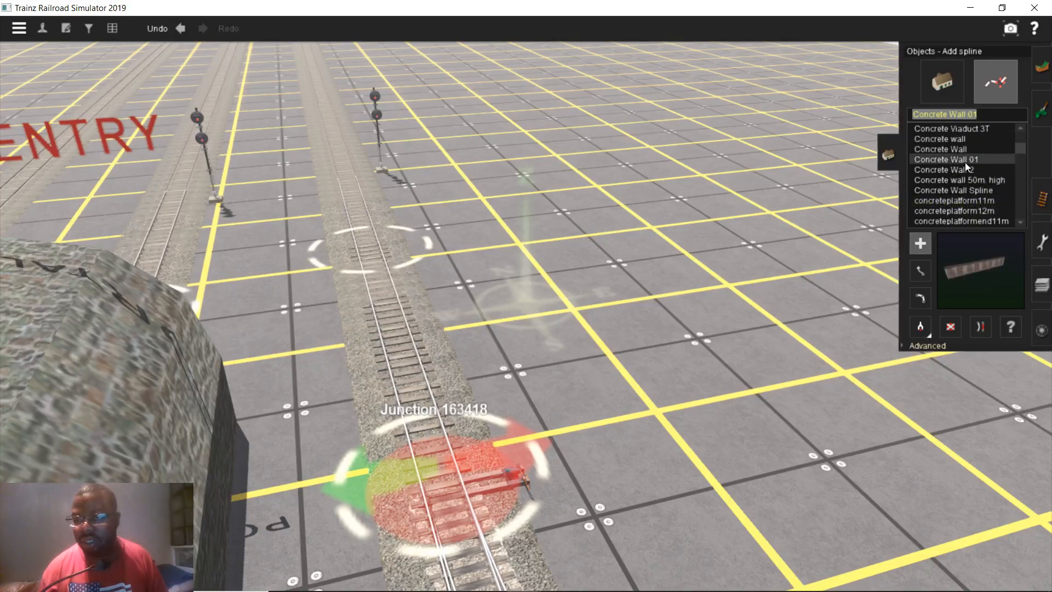
{"action": "left_click", "coordinate": [961, 138]}
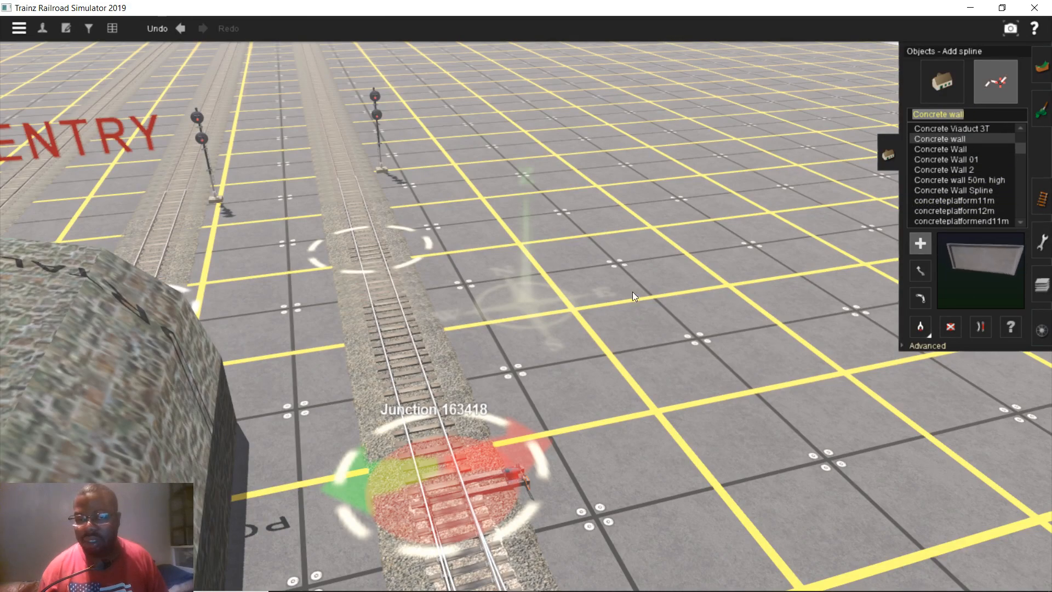
{"action": "left_click", "coordinate": [961, 153]}
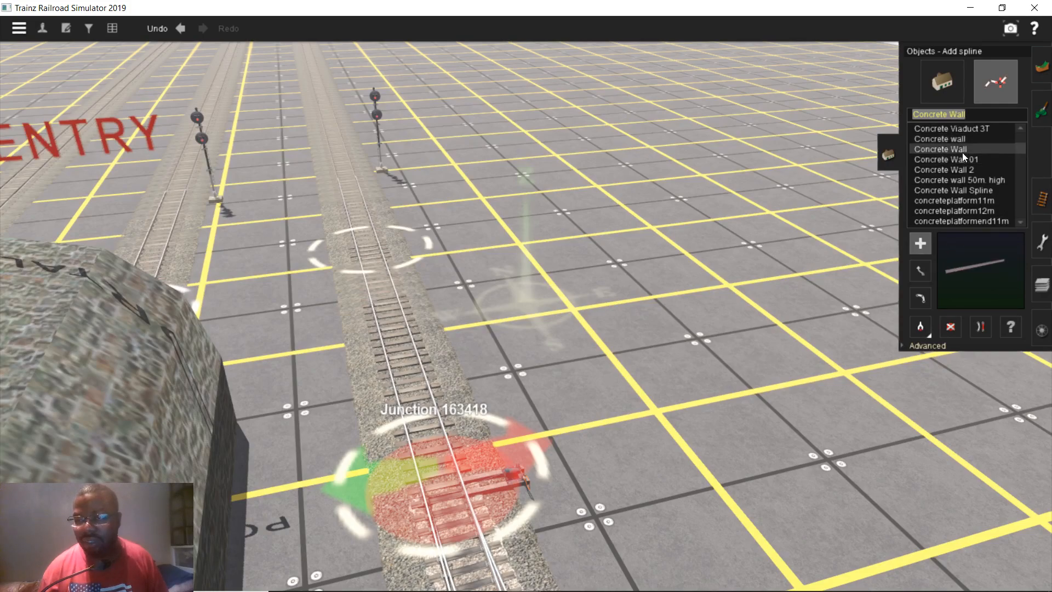
- Lay a Concrete Wall on the open side of the yard entrance, running from beside the first junction along the Jarrah track
{"action": "left_click", "coordinate": [650, 308]}
{"action": "left_click", "coordinate": [732, 438]}
{"action": "right_click", "coordinate": [740, 441]}
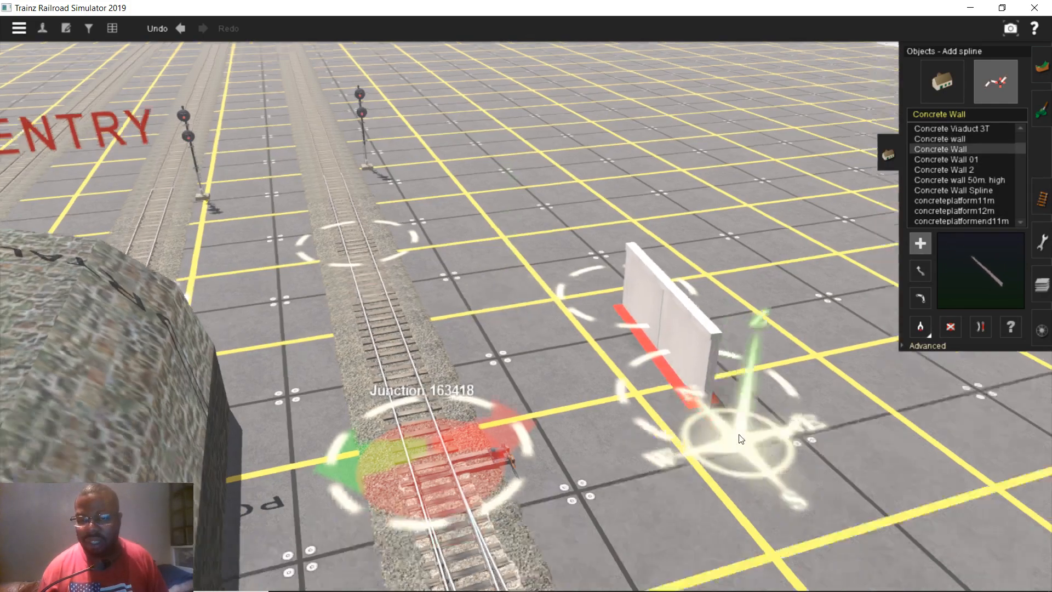
{"action": "right_click", "coordinate": [730, 423]}
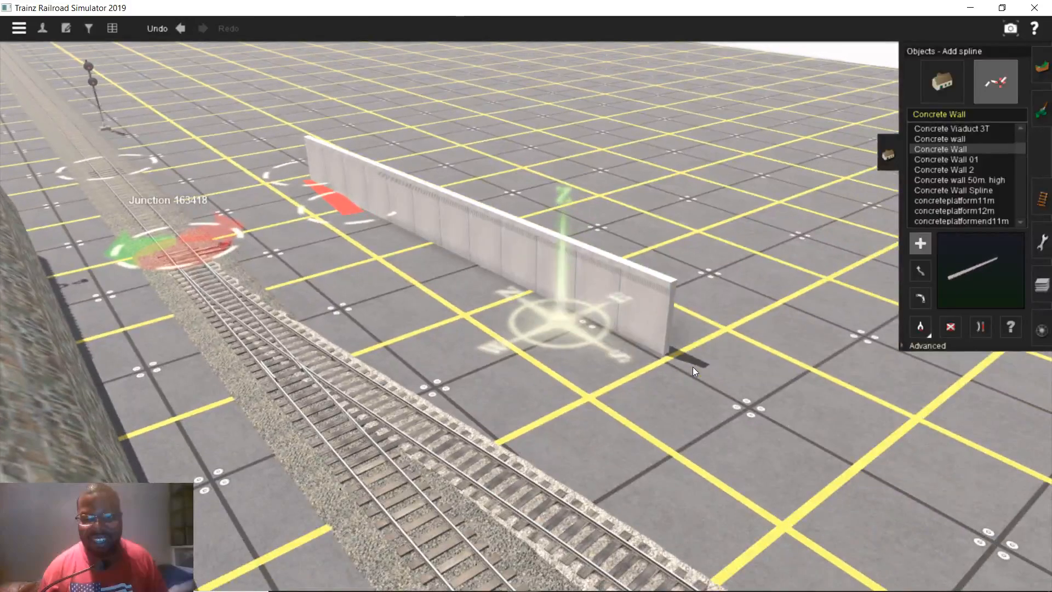
{"action": "scroll", "coordinate": [692, 366], "scroll_direction": "down", "scroll_amount": 3}
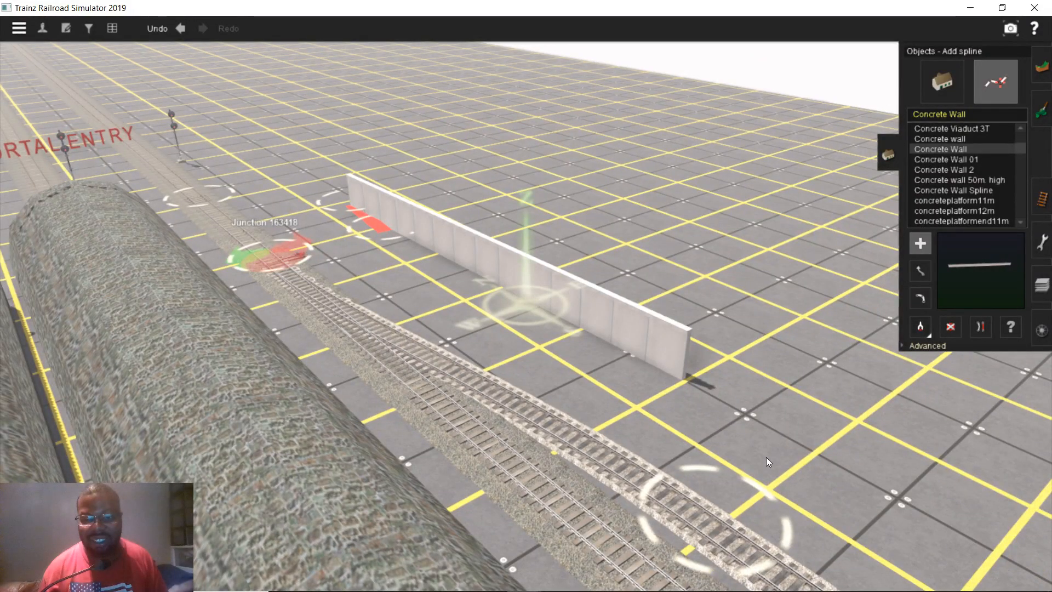
{"action": "left_click", "coordinate": [767, 462]}
- Follow the portal tracks away from the tunnel entries to examine the line toward its distant signals
{"action": "right_click", "coordinate": [413, 228]}
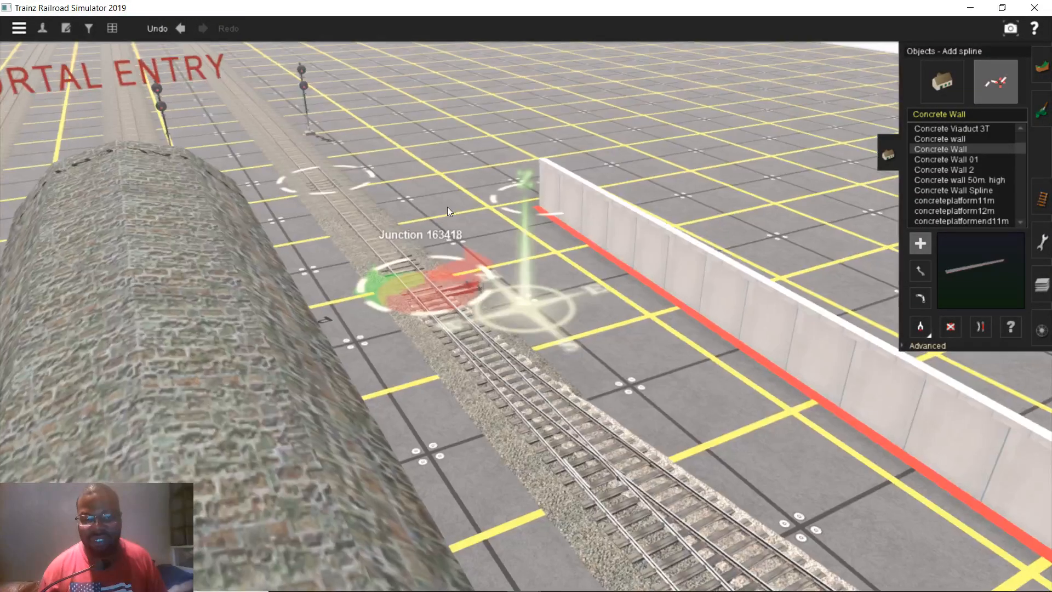
{"action": "right_click", "coordinate": [447, 206]}
{"action": "right_click", "coordinate": [426, 175]}
{"action": "right_click", "coordinate": [436, 159]}
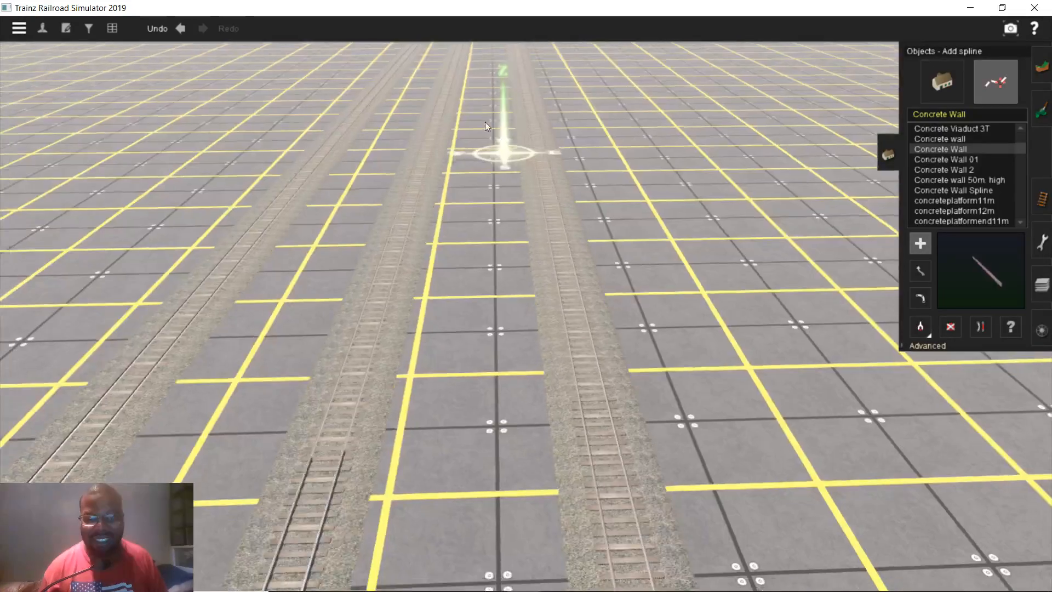
{"action": "right_click", "coordinate": [485, 121]}
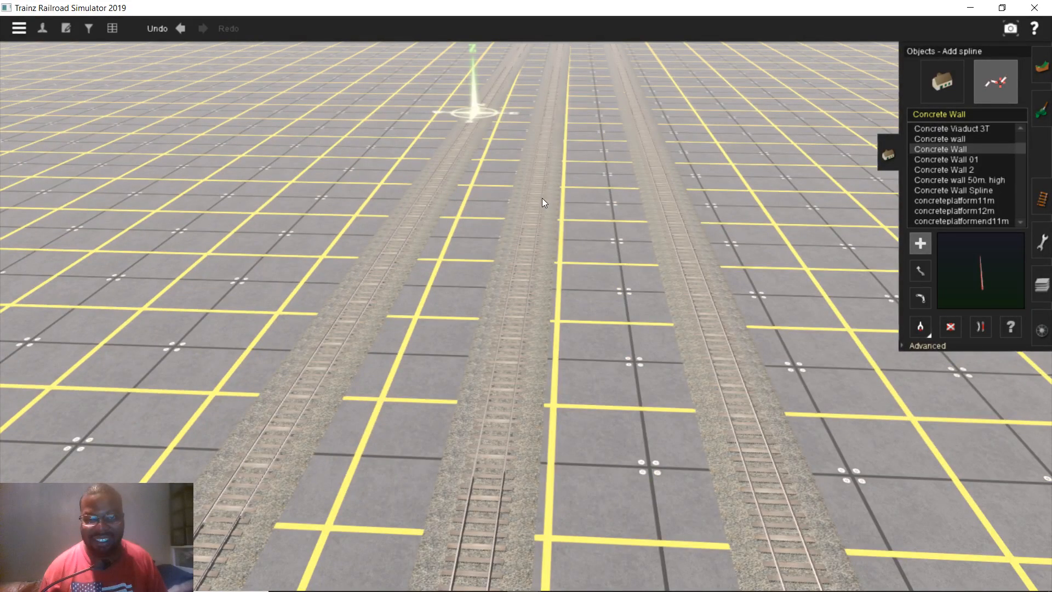
{"action": "right_click", "coordinate": [520, 166]}
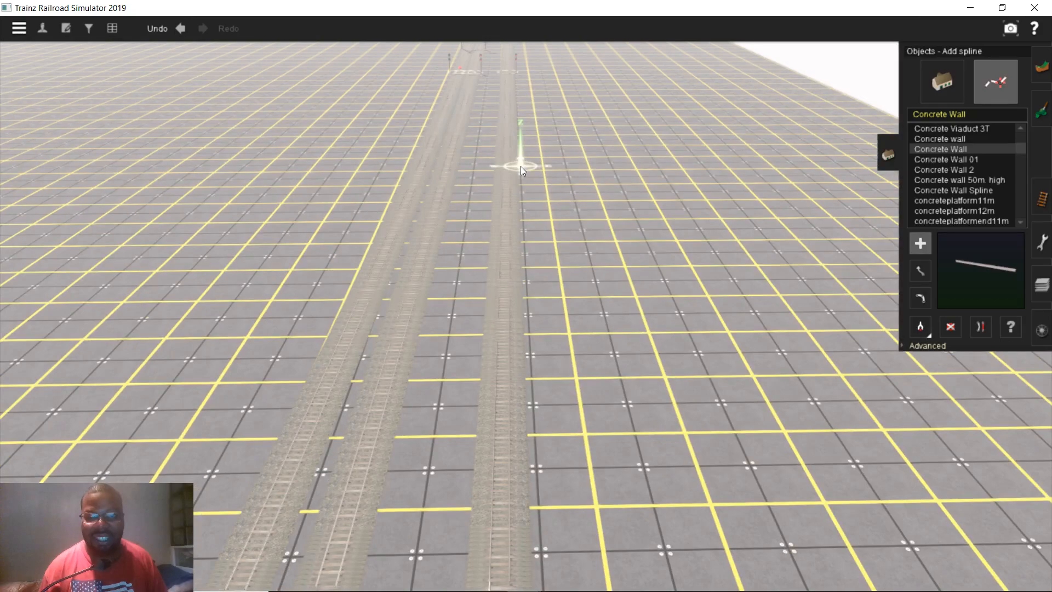
{"action": "right_click", "coordinate": [520, 166]}
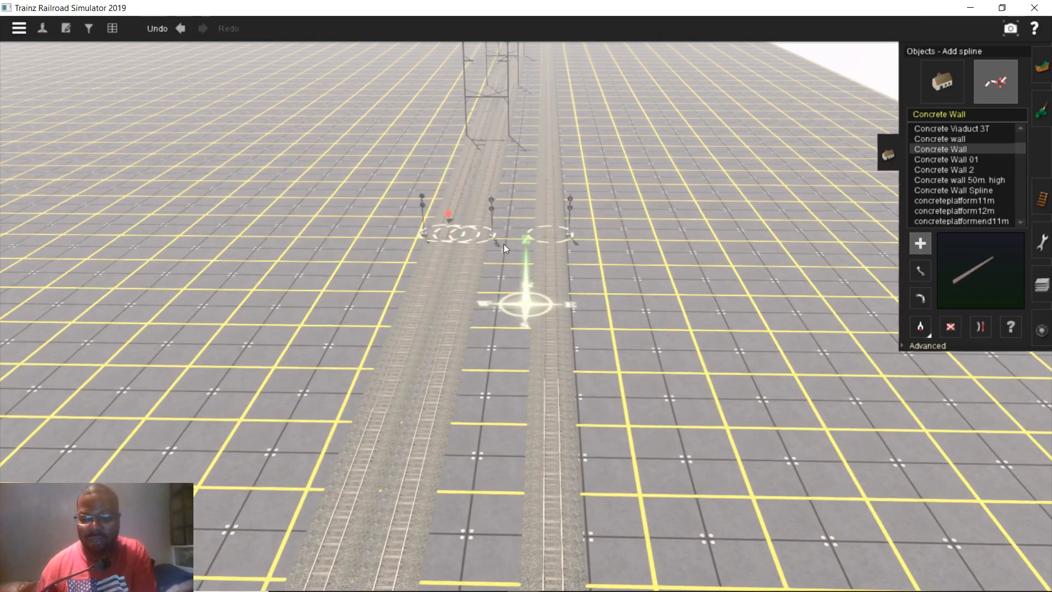
{"action": "right_click_drag", "start_coordinate": [504, 244], "coordinate": [553, 163]}
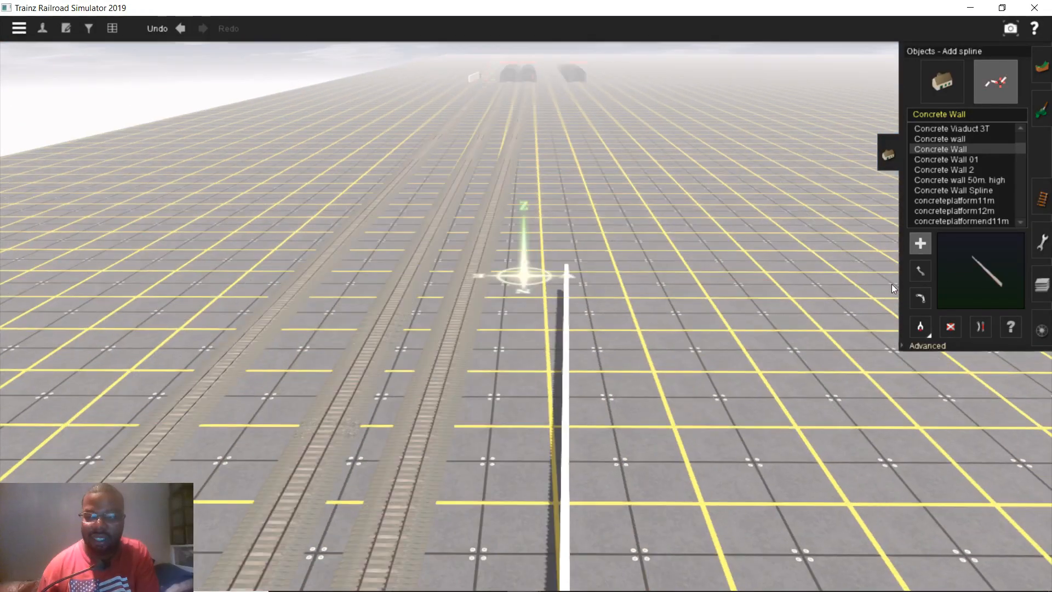
- Try to delete the stray stretch of Concrete Wall beside the portal tracks, away from the tunnels
{"action": "left_click", "coordinate": [950, 326]}
{"action": "right_click_drag", "start_coordinate": [647, 294], "coordinate": [760, 330]}
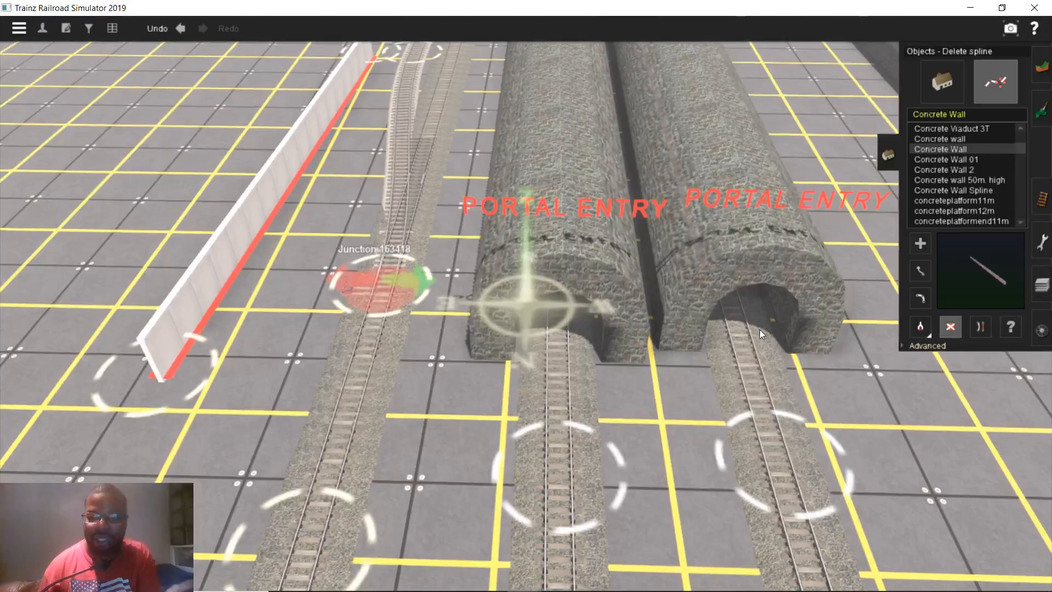
{"action": "scroll", "coordinate": [759, 330], "scroll_direction": "down", "scroll_amount": 3}
- Insert a spline point on each of the two portal tracks, a short way in front of the tunnel entries
{"action": "key", "text": "F4"}
{"action": "right_click", "coordinate": [621, 460]}
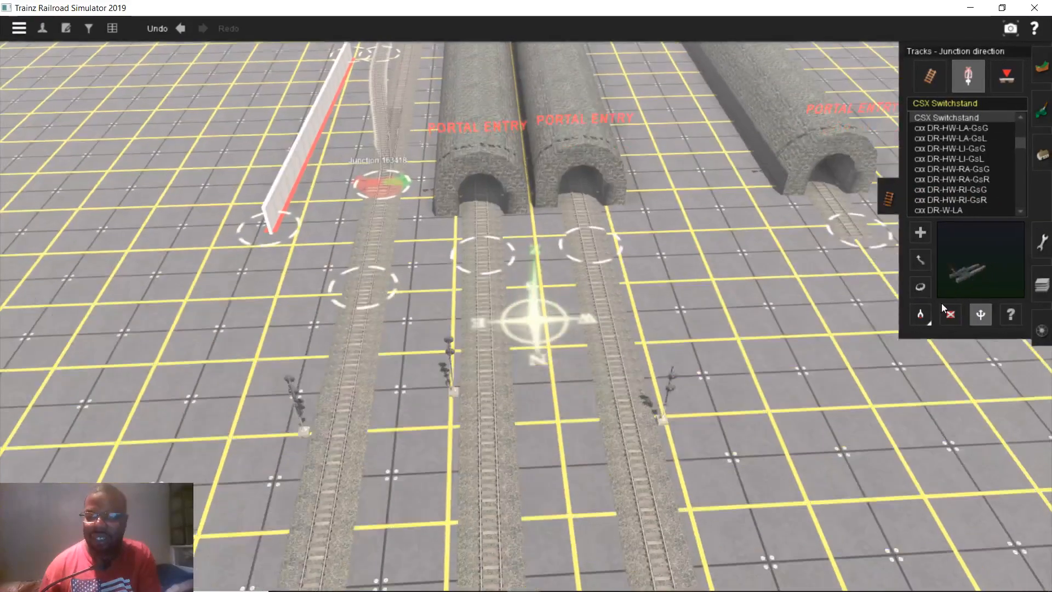
{"action": "left_click", "coordinate": [930, 76]}
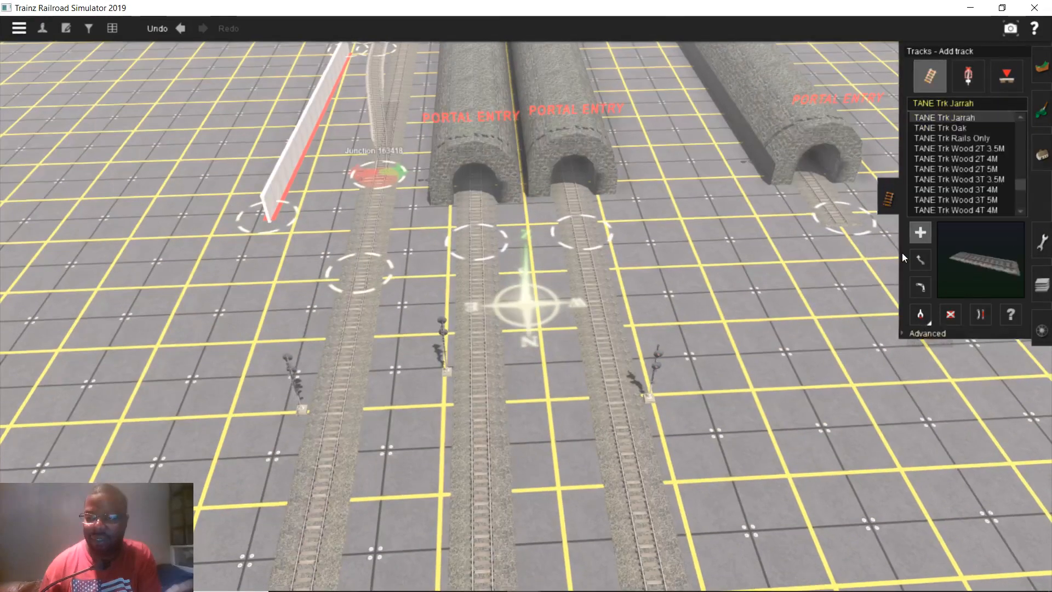
{"action": "left_click", "coordinate": [925, 333]}
{"action": "left_click", "coordinate": [980, 354]}
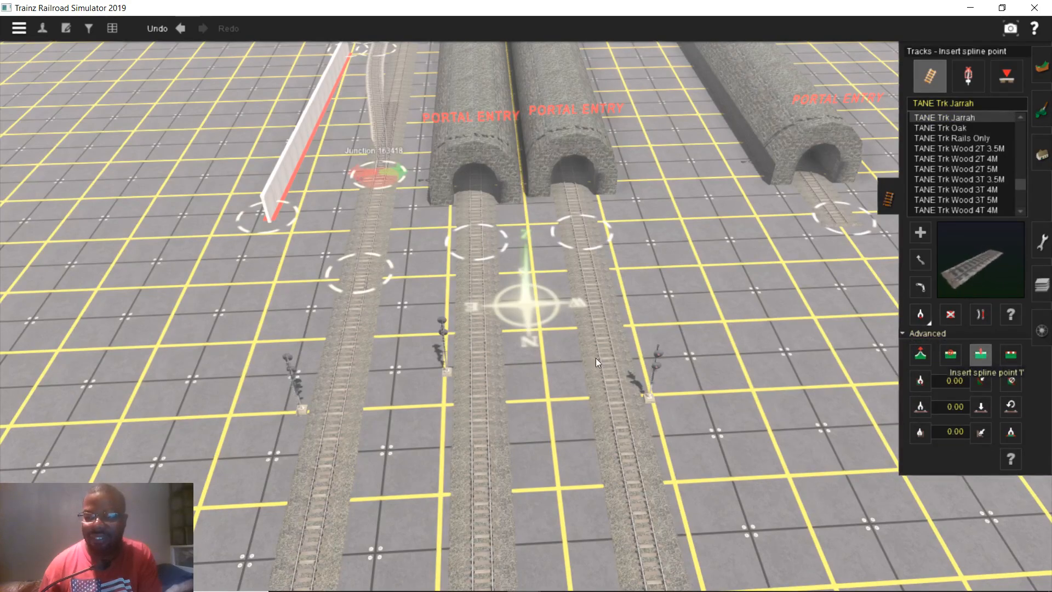
{"action": "left_click", "coordinate": [488, 314]}
{"action": "left_click", "coordinate": [613, 304]}
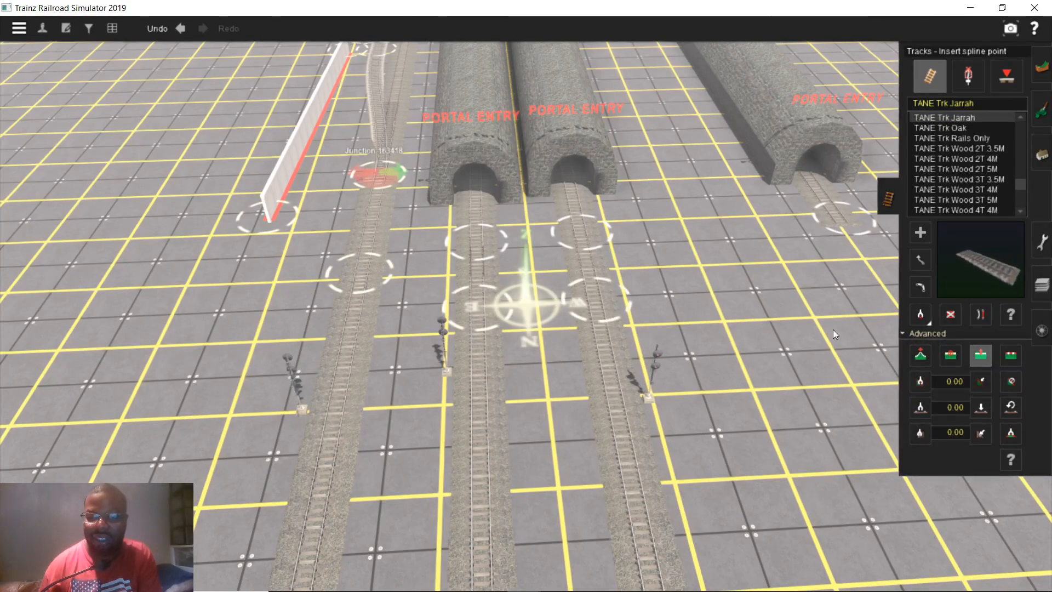
- Delete the short track segments joining the two portals to the signalled tracks at the new spline points
{"action": "left_click", "coordinate": [950, 316]}
{"action": "left_click", "coordinate": [598, 275]}
{"action": "left_click", "coordinate": [475, 277]}
- Move the two detached portals over so that they stand in a row beside the third portal
{"action": "right_click", "coordinate": [710, 278]}
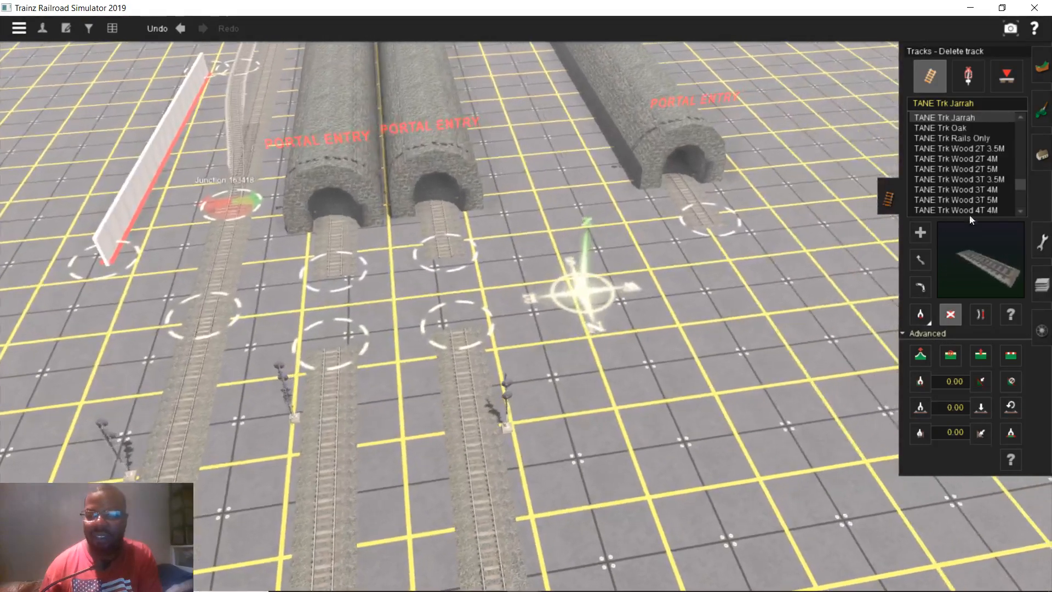
{"action": "left_click", "coordinate": [1040, 156]}
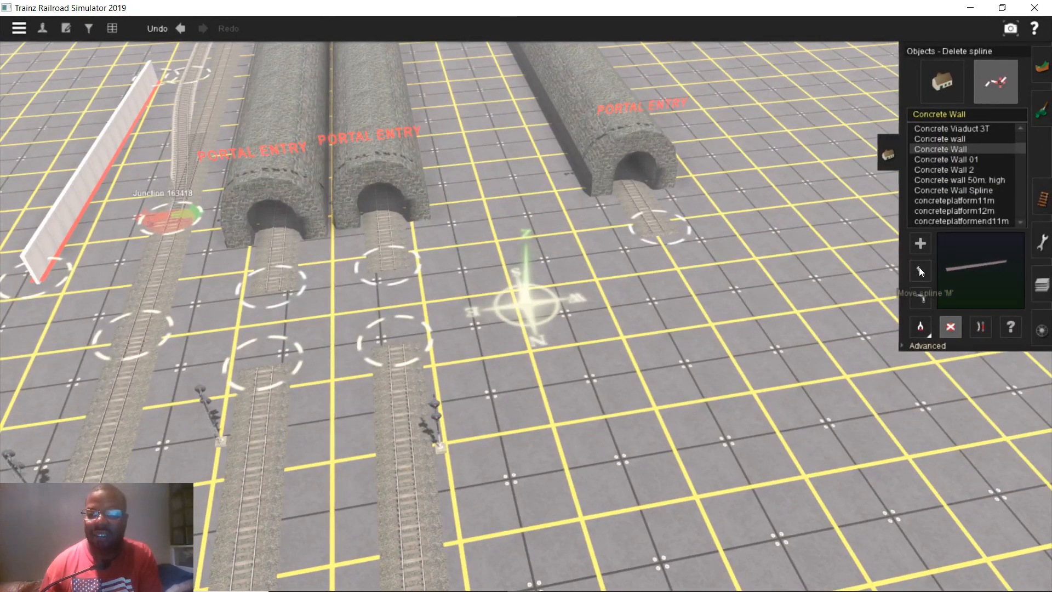
{"action": "left_click", "coordinate": [922, 270]}
{"action": "left_click", "coordinate": [942, 70]}
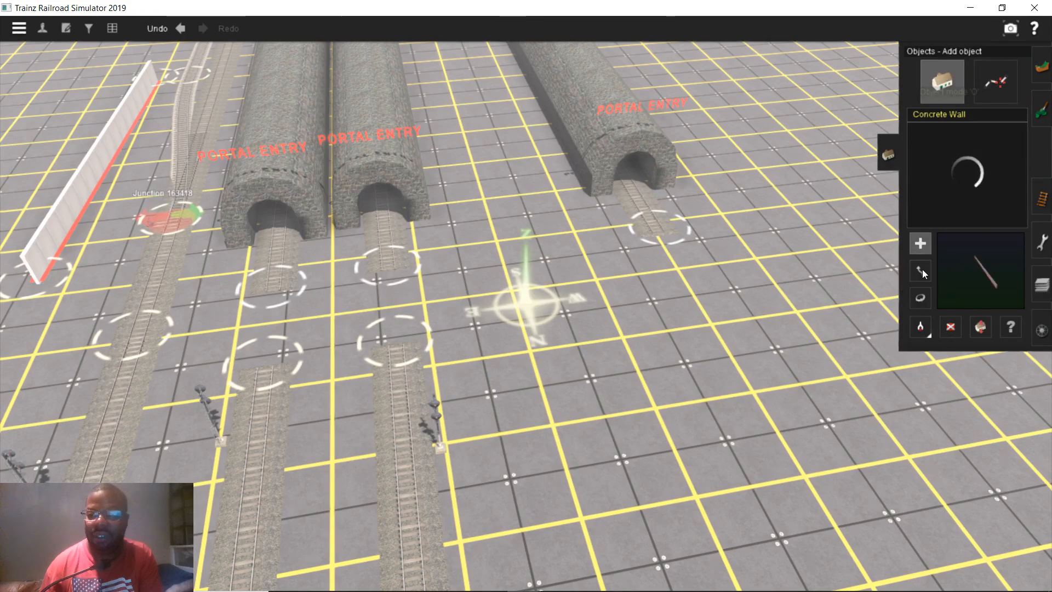
{"action": "left_click_drag", "start_coordinate": [330, 176], "coordinate": [773, 121]}
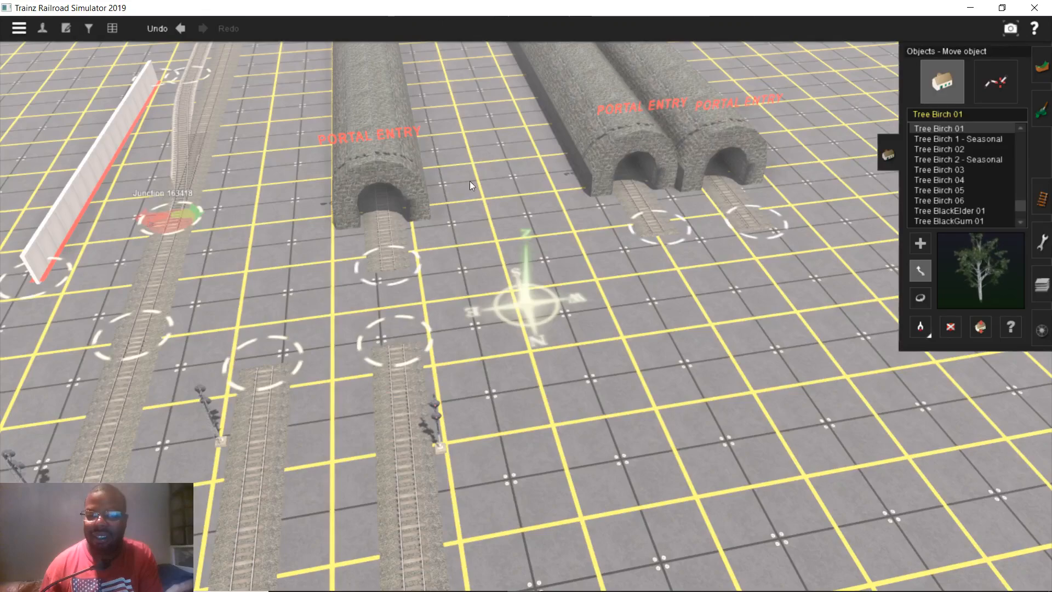
{"action": "left_click_drag", "start_coordinate": [384, 175], "coordinate": [857, 121]}
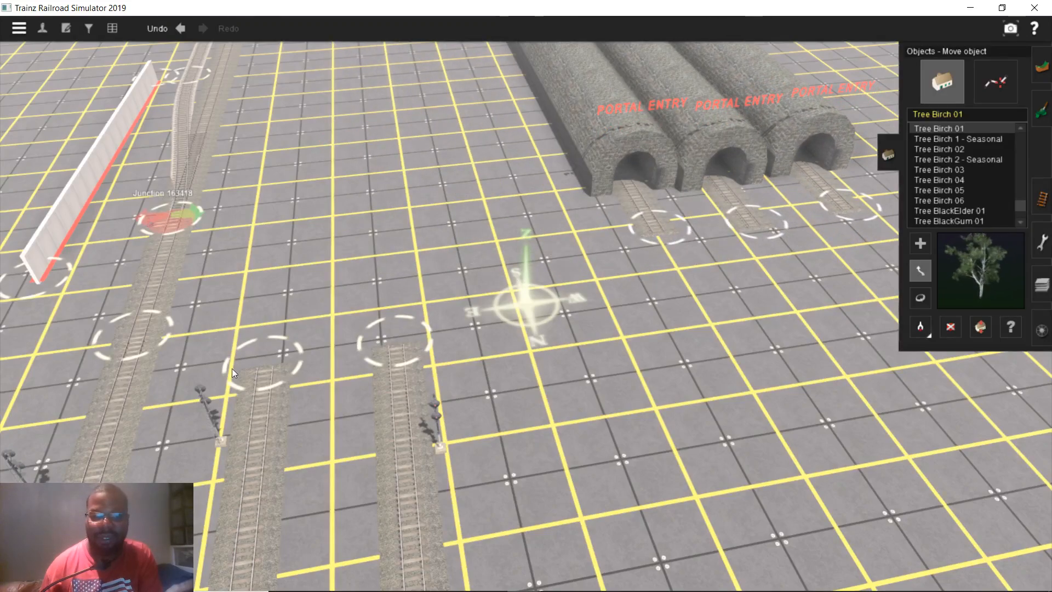
- Examine the first junction beside the Concrete Wall and the three signalled tracks leading up to it
{"action": "right_click", "coordinate": [262, 372]}
{"action": "scroll", "coordinate": [373, 341], "scroll_direction": "up", "scroll_amount": 3}
{"action": "right_click", "coordinate": [420, 85]}
{"action": "scroll", "coordinate": [466, 142], "scroll_direction": "up", "scroll_amount": 4}
{"action": "right_click", "coordinate": [504, 187]}
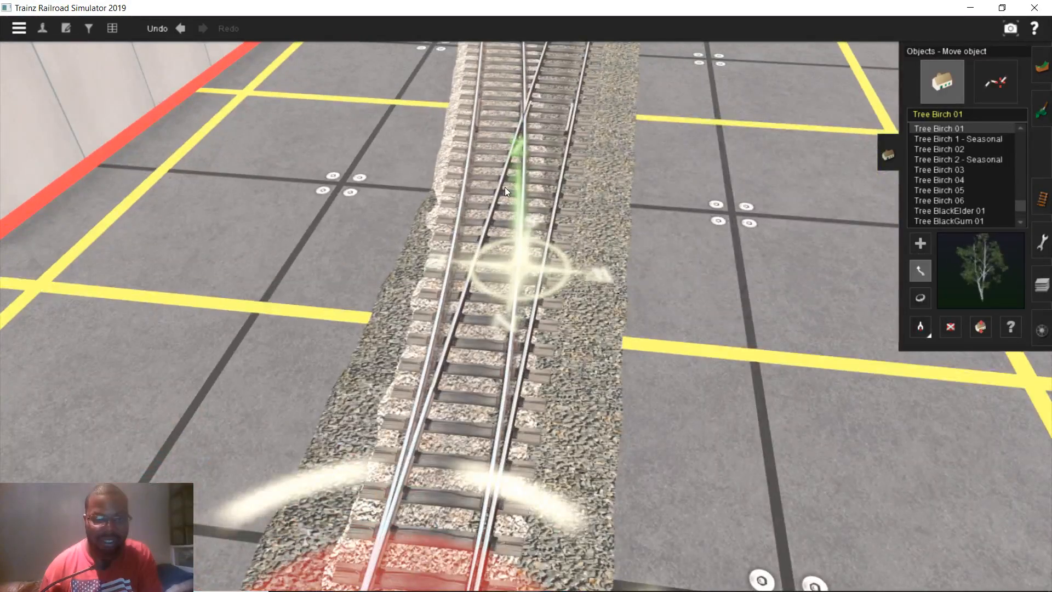
{"action": "scroll", "coordinate": [536, 134], "scroll_direction": "down", "scroll_amount": 3}
{"action": "scroll", "coordinate": [511, 330], "scroll_direction": "down", "scroll_amount": 5}
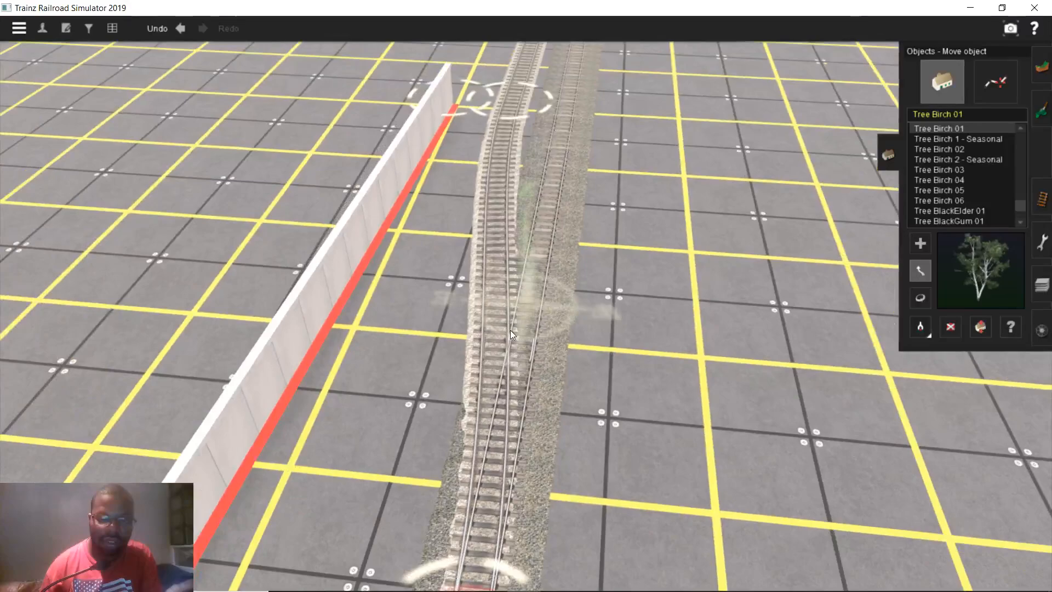
{"action": "right_click", "coordinate": [510, 329]}
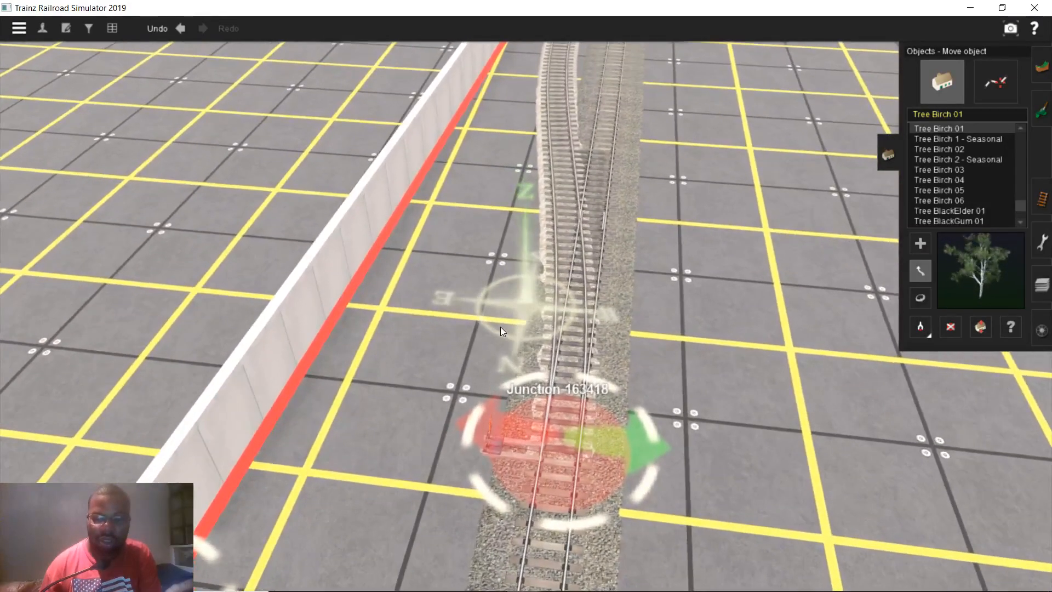
{"action": "scroll", "coordinate": [501, 327], "scroll_direction": "down", "scroll_amount": 3}
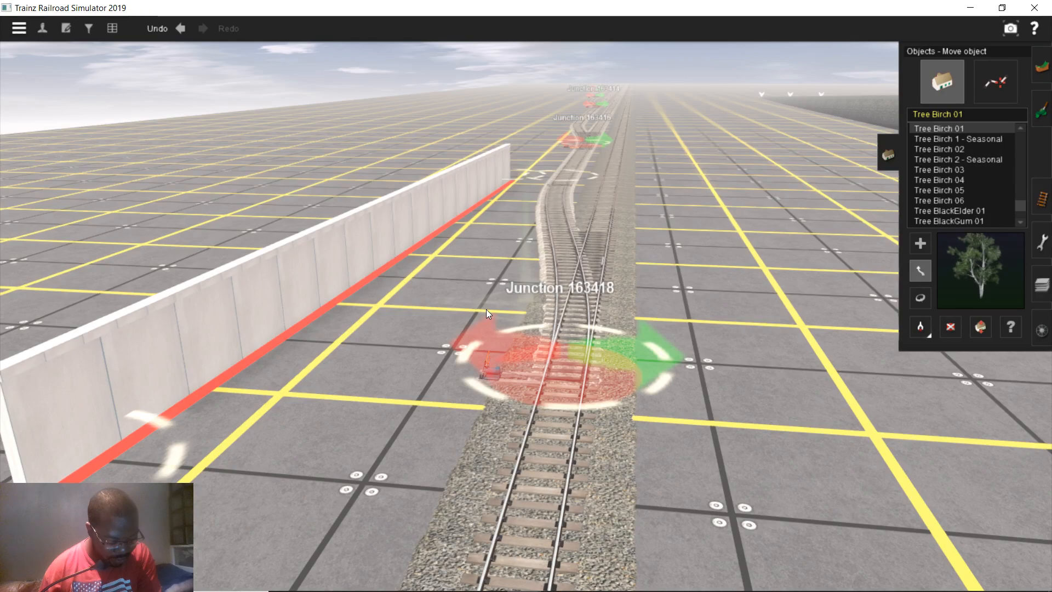
{"action": "right_click_drag", "start_coordinate": [494, 366], "coordinate": [528, 359]}
{"action": "key", "text": "Left"}
{"action": "key", "text": "Up"}
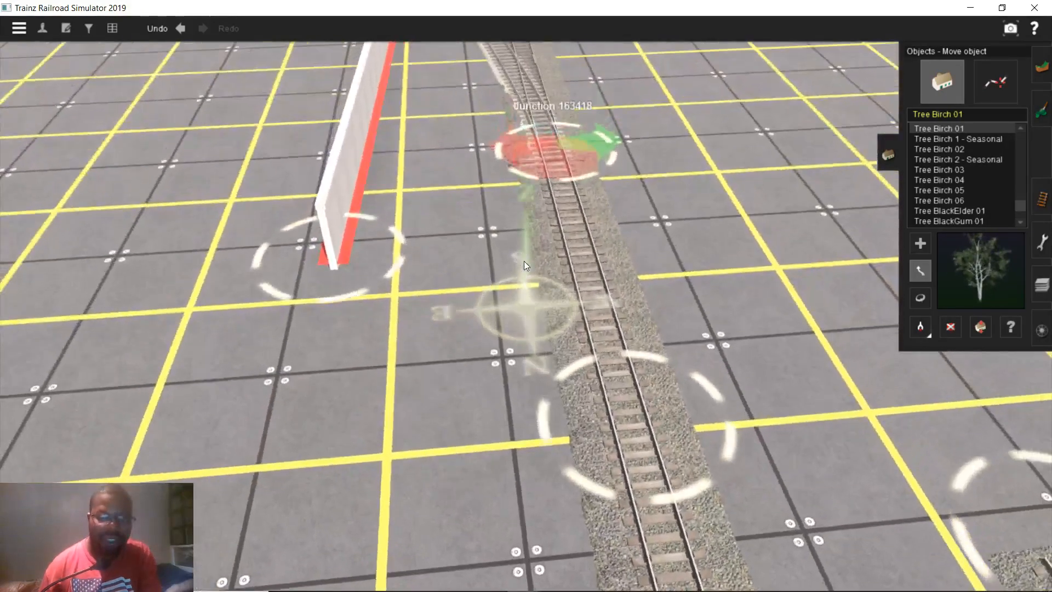
{"action": "key", "text": "Up"}
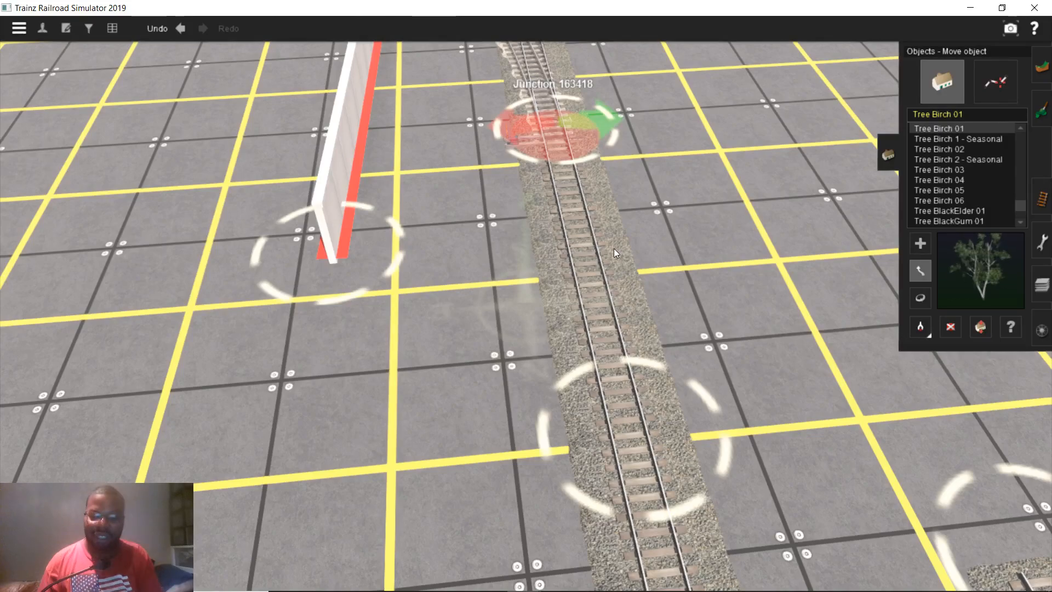
{"action": "mouse_move", "coordinate": [632, 225]}
{"action": "right_mouse_down"}
{"action": "mouse_move", "coordinate": [525, 245]}
{"action": "mouse_move", "coordinate": [530, 344]}
{"action": "mouse_move", "coordinate": [573, 291]}
{"action": "right_mouse_up"}
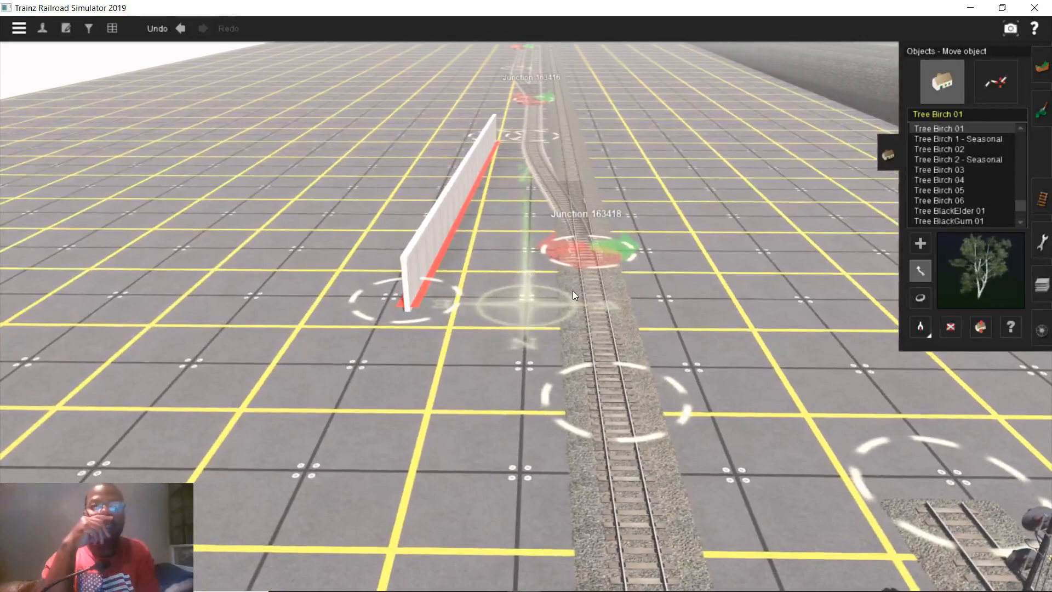
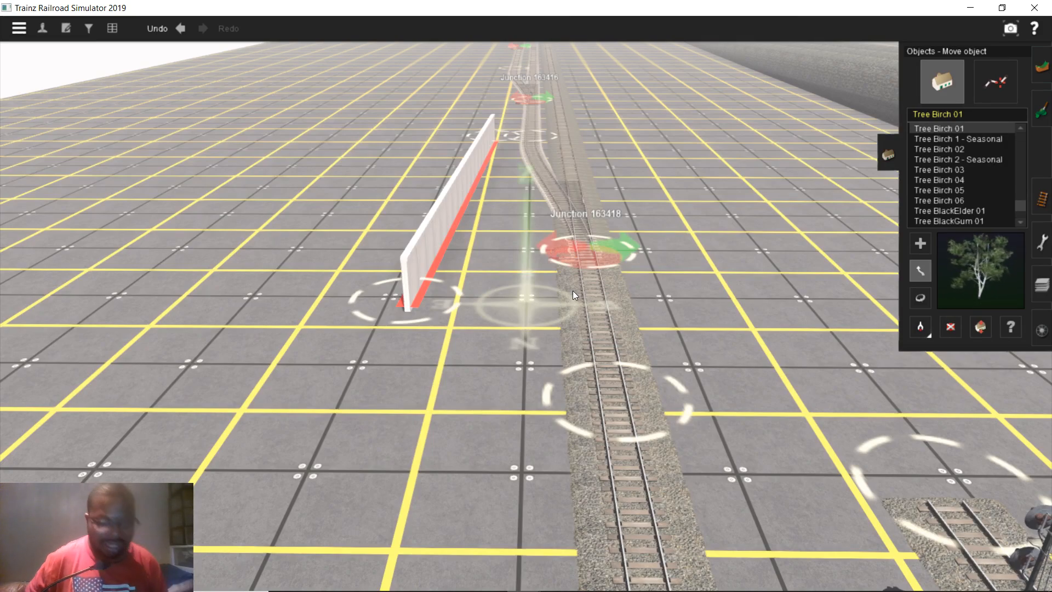
{"action": "scroll", "coordinate": [671, 202], "scroll_direction": "down", "scroll_amount": 3}
{"action": "right_click", "coordinate": [593, 266]}
{"action": "right_click", "coordinate": [540, 442]}
{"action": "right_click", "coordinate": [583, 334]}
{"action": "right_click", "coordinate": [539, 280]}
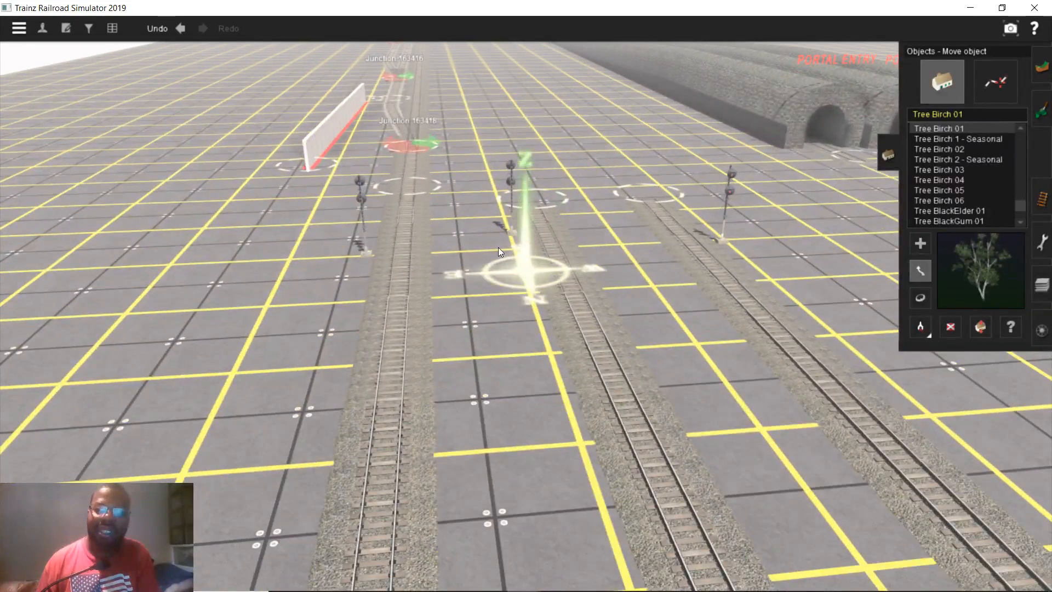
- Pick up the TANE_Trk_wood_HP track type from the existing signalled line and get ready to add track with it
{"action": "right_click", "coordinate": [498, 248]}
{"action": "left_click", "coordinate": [1042, 199]}
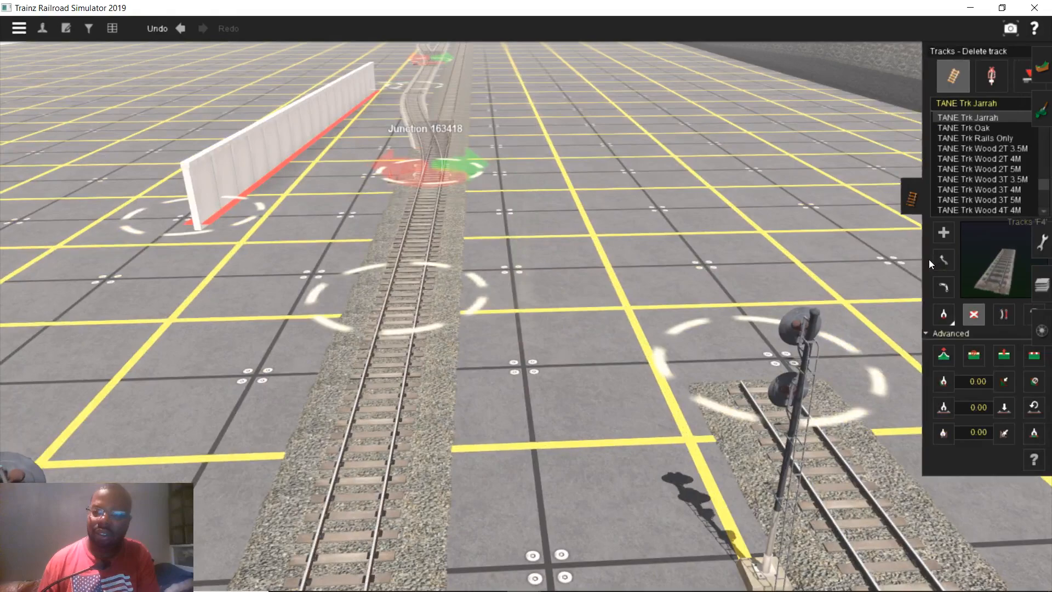
{"action": "left_click", "coordinate": [920, 233]}
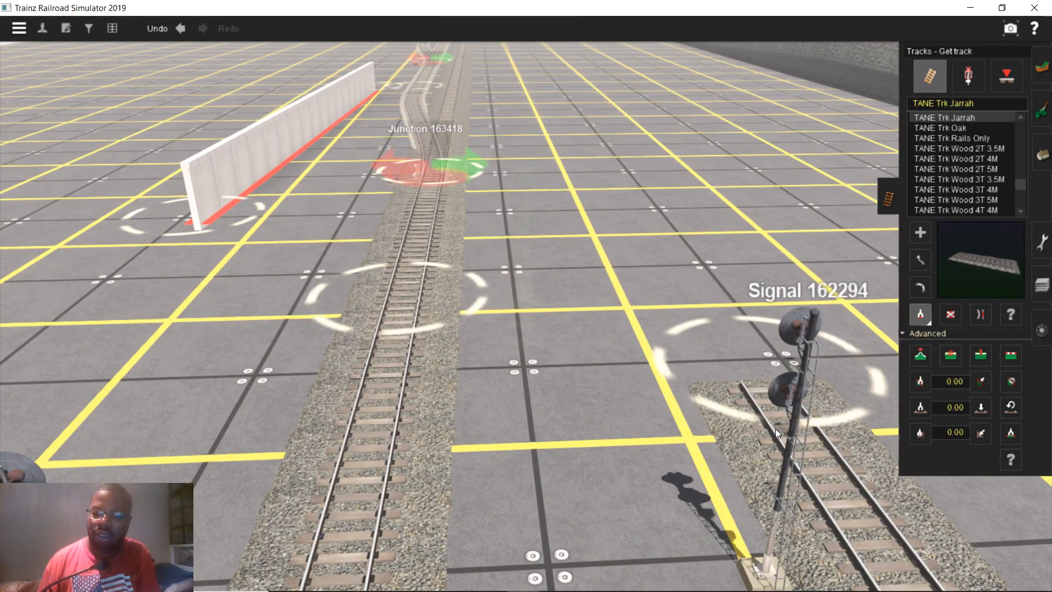
{"action": "right_click", "coordinate": [637, 391]}
{"action": "mouse_move", "coordinate": [637, 388]}
{"action": "right_mouse_down"}
{"action": "mouse_move", "coordinate": [712, 274]}
{"action": "mouse_move", "coordinate": [915, 248]}
{"action": "right_mouse_up"}
{"action": "right_click", "coordinate": [661, 245]}
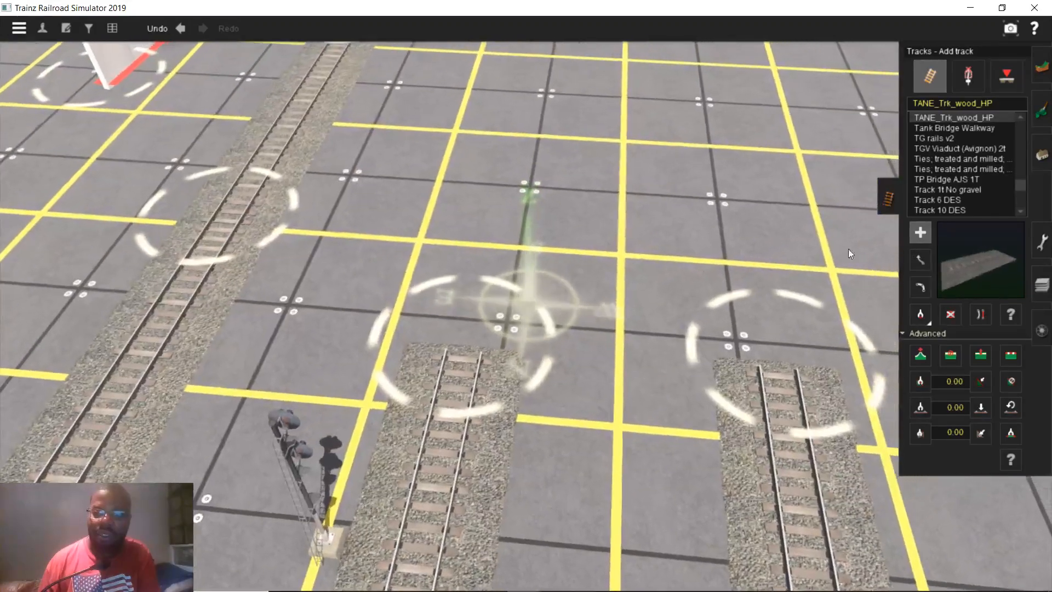
- Move the open end of the middle signalled track forward past its signal, in line with the grid
{"action": "right_click", "coordinate": [509, 520]}
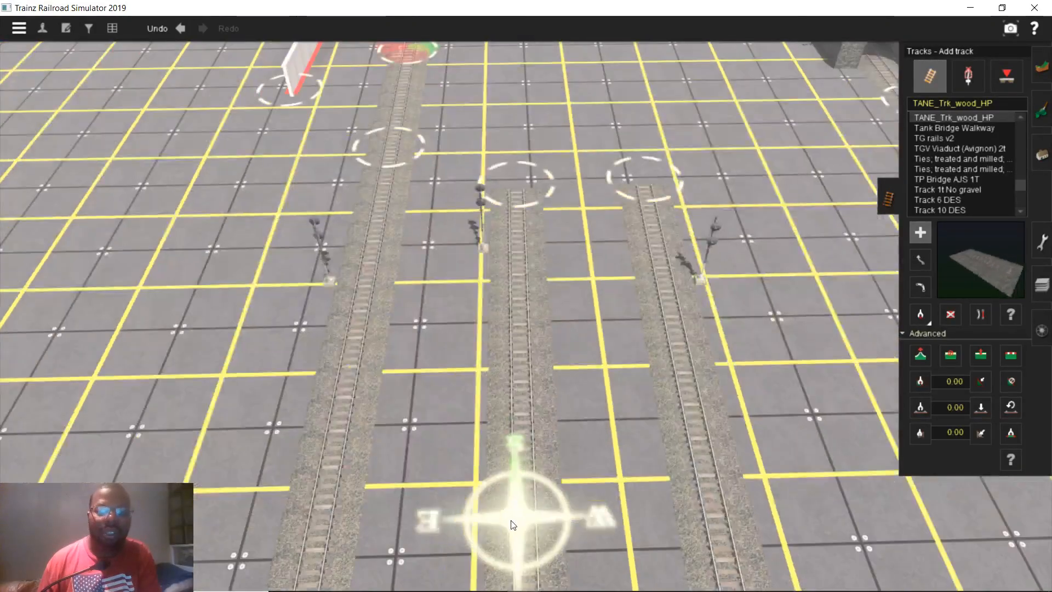
{"action": "right_click", "coordinate": [511, 507]}
{"action": "right_click", "coordinate": [525, 412]}
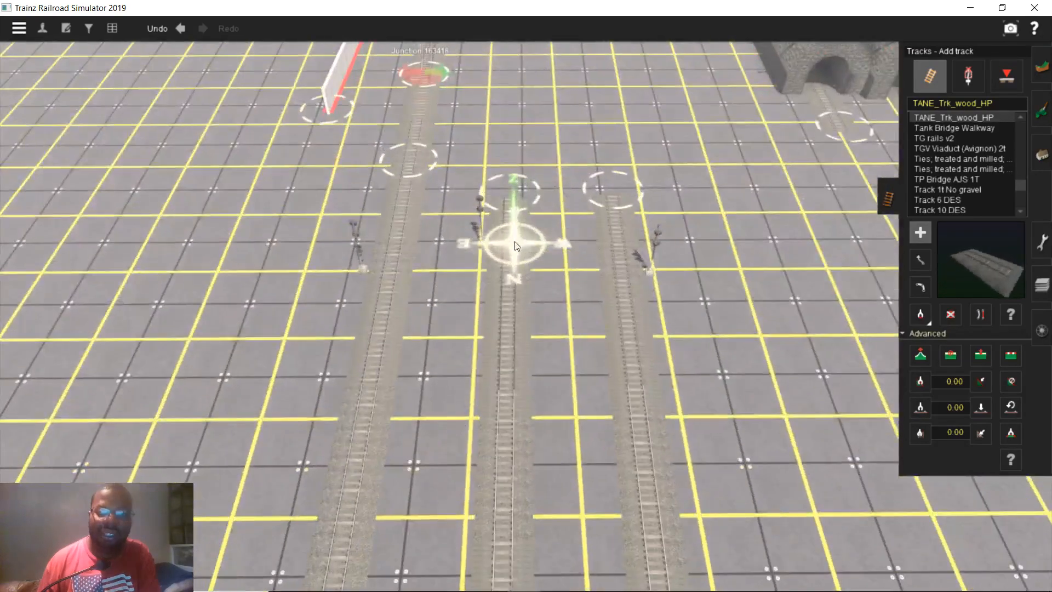
{"action": "key", "text": "m"}
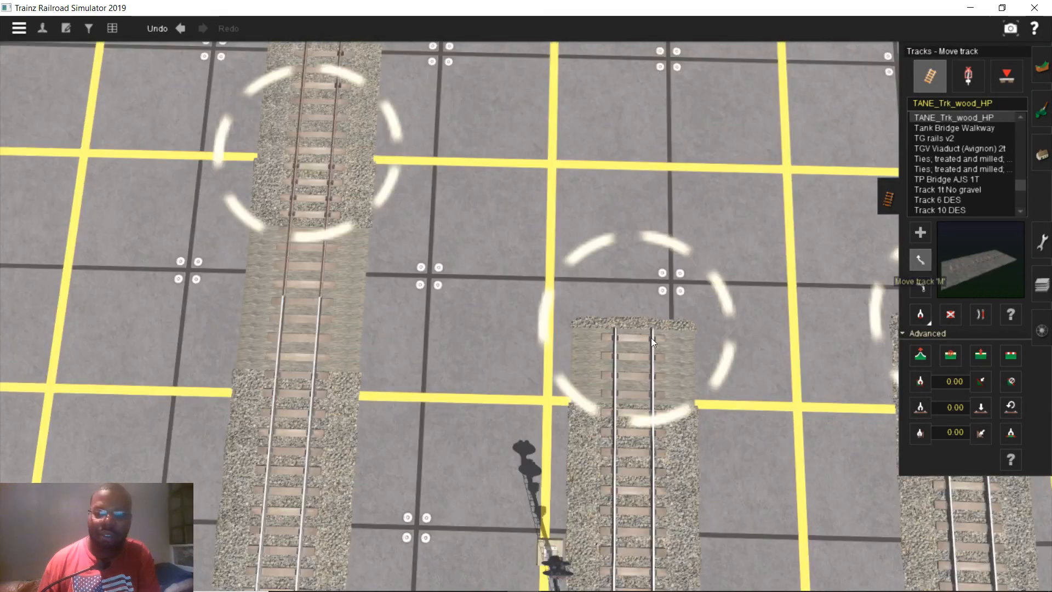
{"action": "left_click_drag", "start_coordinate": [650, 337], "coordinate": [564, 156]}
{"action": "mouse_move", "coordinate": [545, 214]}
{"action": "right_mouse_down"}
{"action": "mouse_move", "coordinate": [547, 236]}
{"action": "mouse_move", "coordinate": [725, 203]}
{"action": "mouse_move", "coordinate": [768, 215]}
{"action": "right_mouse_up"}
{"action": "left_click", "coordinate": [922, 235]}
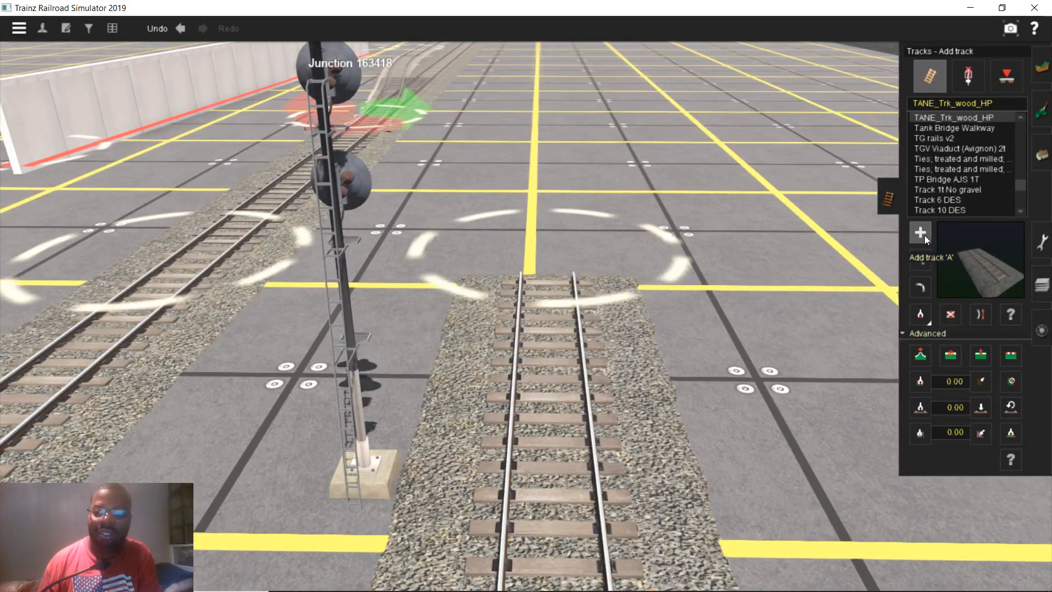
{"action": "scroll", "coordinate": [577, 275], "scroll_direction": "down", "scroll_amount": 6}
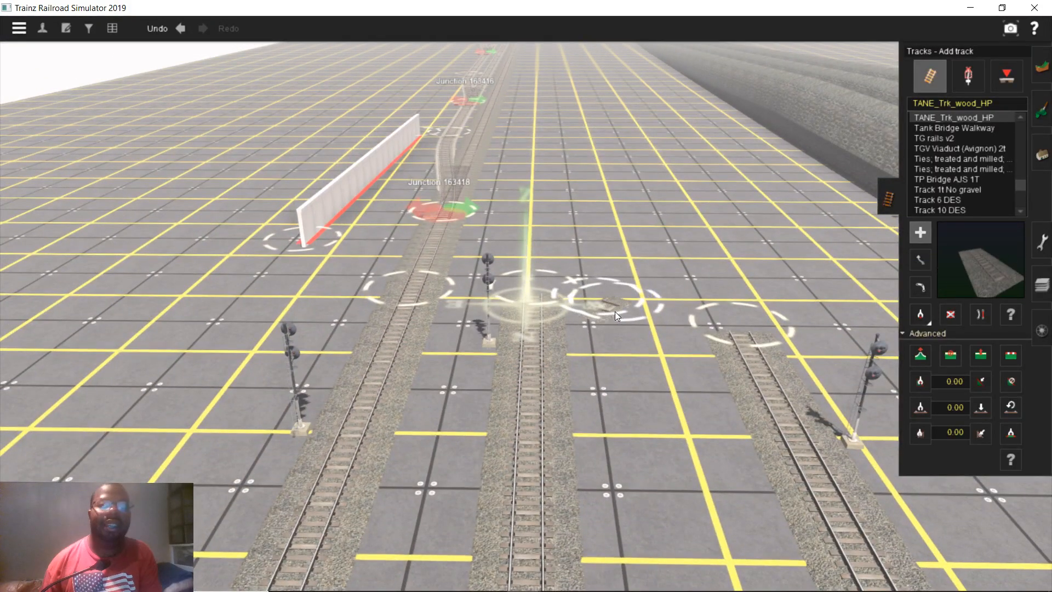
{"action": "left_click", "coordinate": [950, 313]}
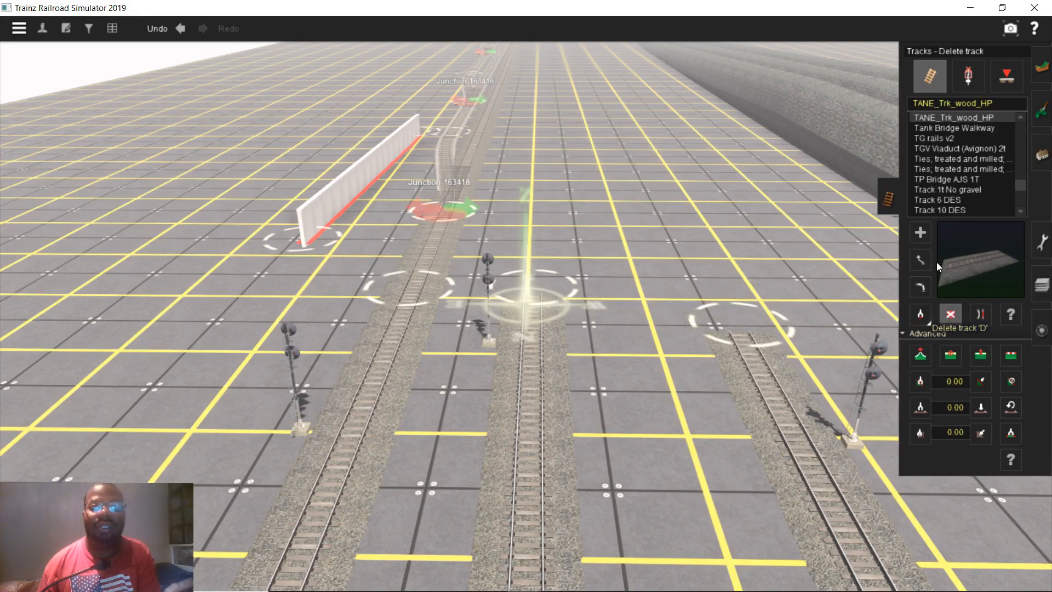
{"action": "left_click", "coordinate": [919, 235]}
{"action": "scroll", "coordinate": [539, 278], "scroll_direction": "up", "scroll_amount": 3}
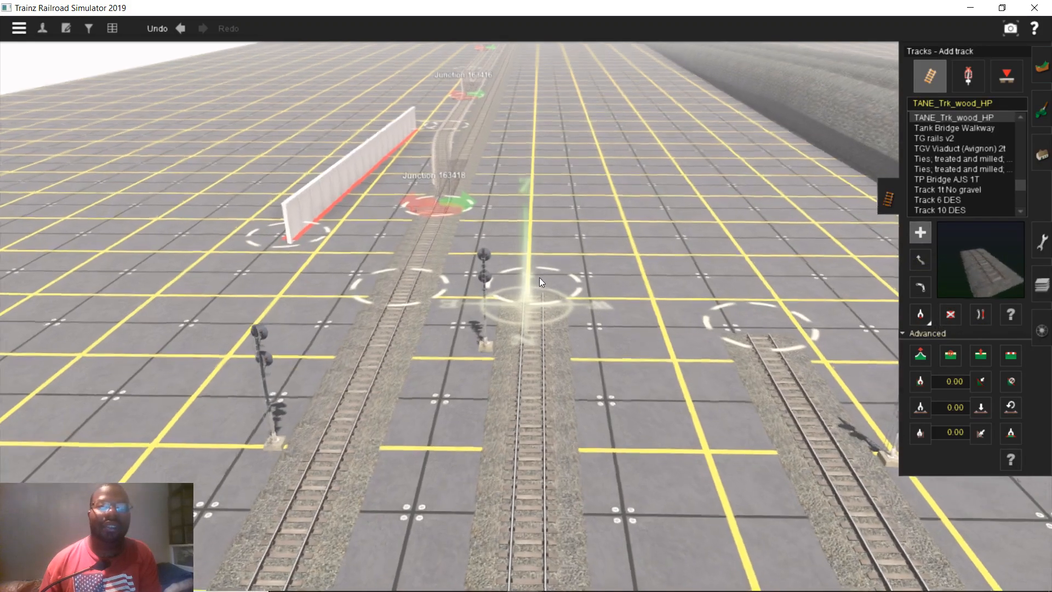
{"action": "scroll", "coordinate": [541, 274], "scroll_direction": "up", "scroll_amount": 3}
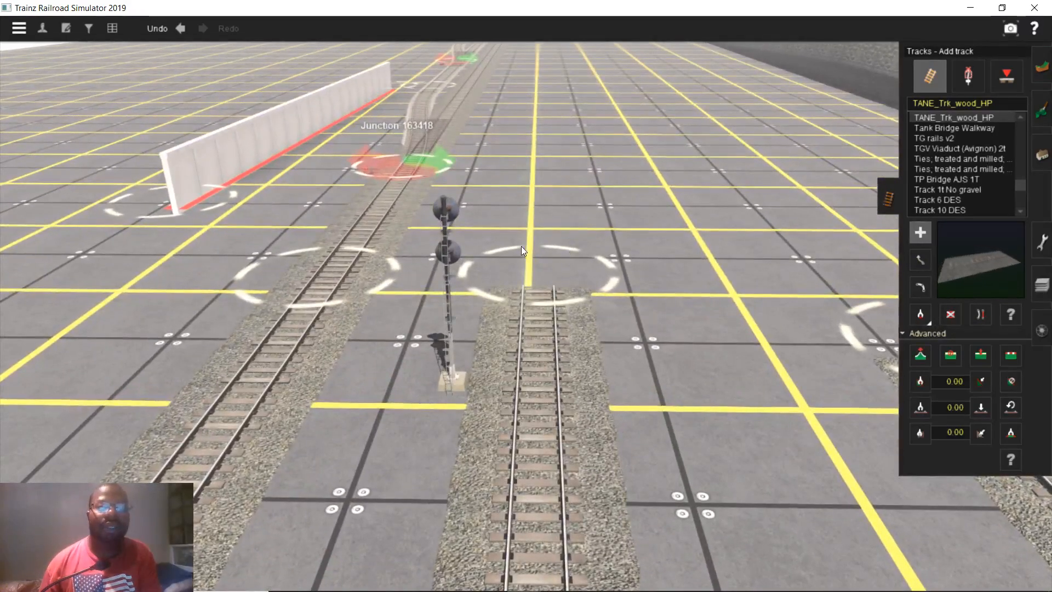
{"action": "scroll", "coordinate": [561, 275], "scroll_direction": "down", "scroll_amount": 3}
{"action": "right_click_drag", "start_coordinate": [547, 280], "coordinate": [522, 300]}
{"action": "scroll", "coordinate": [541, 324], "scroll_direction": "up", "scroll_amount": 3}
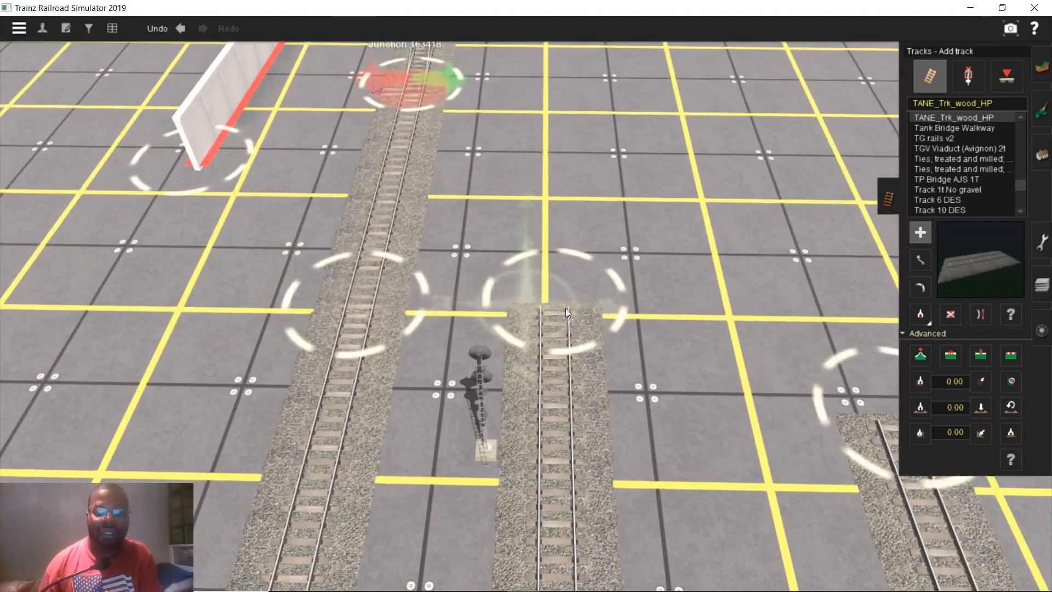
{"action": "scroll", "coordinate": [563, 305], "scroll_direction": "up", "scroll_amount": 1}
{"action": "left_click_drag", "start_coordinate": [564, 304], "coordinate": [551, 199]}
{"action": "key", "text": "ctrl+z"}
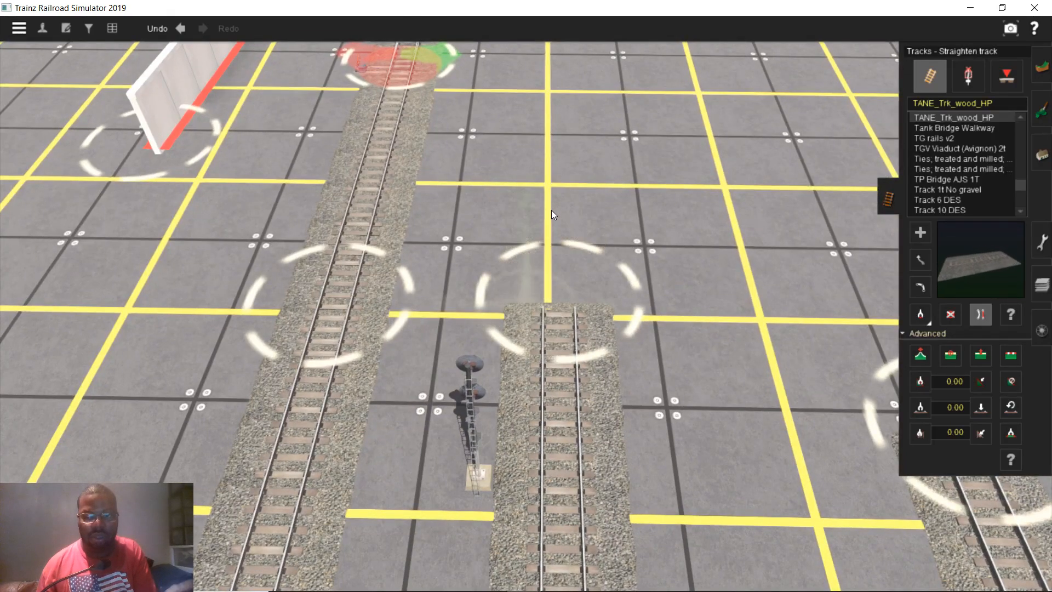
- Extend the middle track with TANE_Trk_wood_HP from its open end to a point just past the first junction
{"action": "key", "text": "a"}
{"action": "left_click_drag", "start_coordinate": [568, 298], "coordinate": [846, 288]}
{"action": "key", "text": "Down"}
{"action": "key", "text": "Up"}
{"action": "key", "text": "Up"}
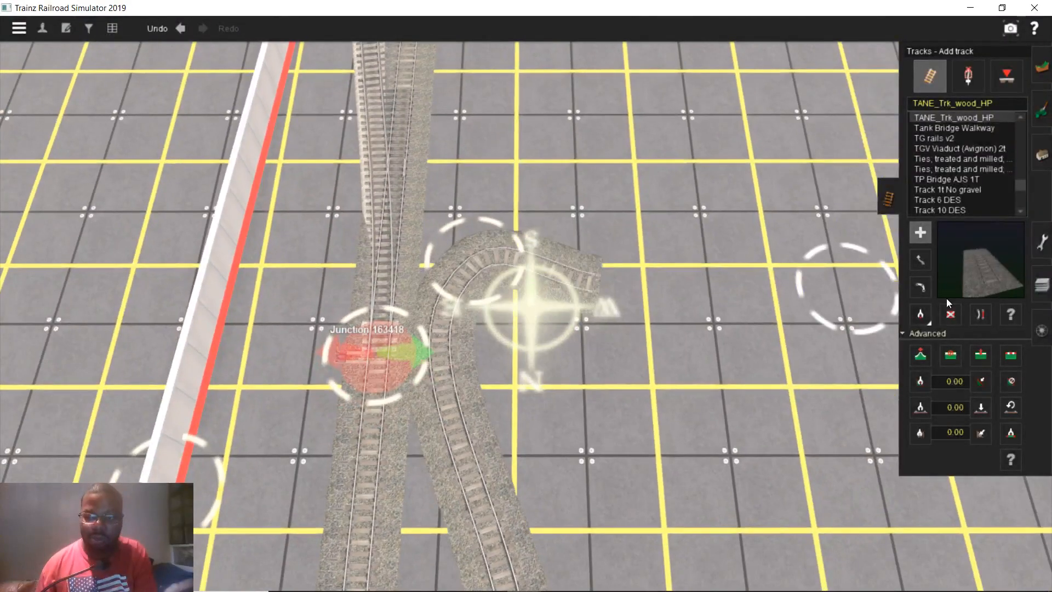
- Delete the stray curved piece beyond the extension and move its open end so the track runs straight and parallel to the junction track
{"action": "left_click", "coordinate": [949, 315]}
{"action": "left_click", "coordinate": [480, 303]}
{"action": "scroll", "coordinate": [522, 268], "scroll_direction": "down", "scroll_amount": 4}
{"action": "scroll", "coordinate": [513, 264], "scroll_direction": "up", "scroll_amount": 5}
{"action": "left_click", "coordinate": [920, 259]}
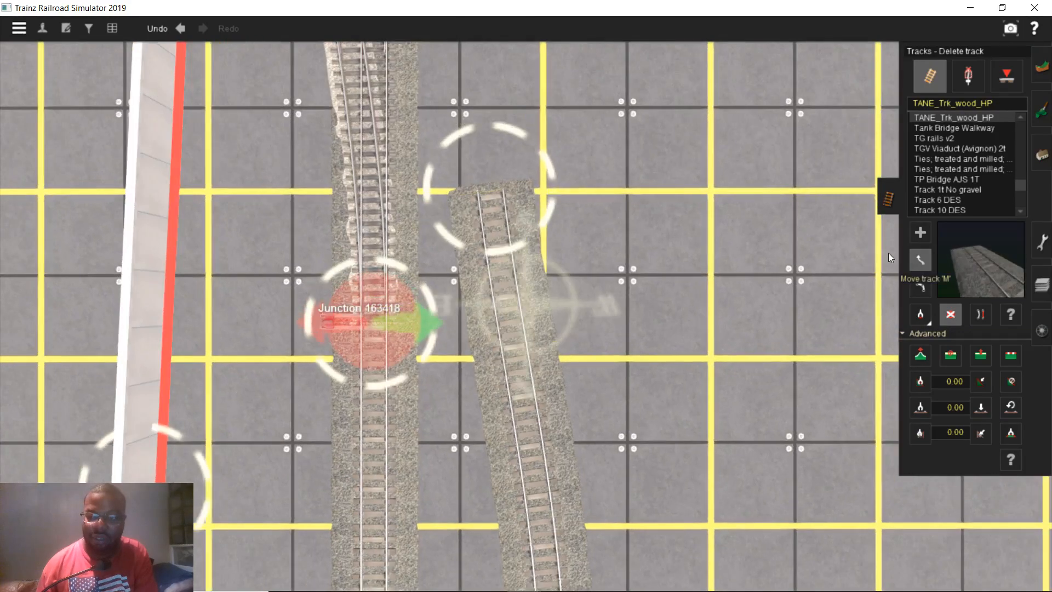
{"action": "left_click_drag", "start_coordinate": [514, 191], "coordinate": [552, 176]}
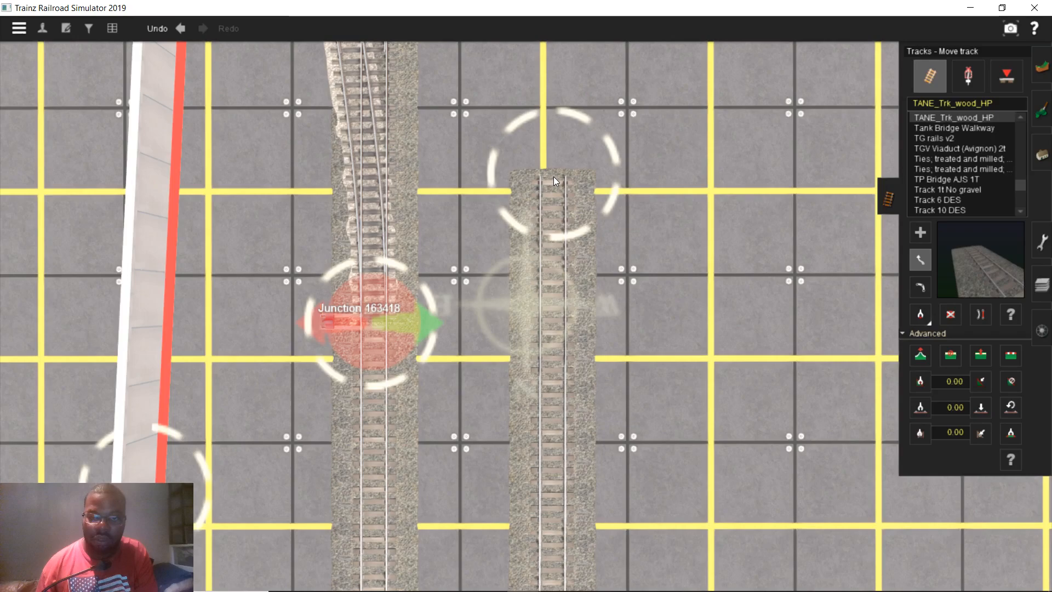
- Extend the main track with TANE_Trk_wood_HP from its open end past the first junction, straight alongside the yard, ending level with the neighbouring track end
{"action": "key", "text": "a"}
{"action": "left_click_drag", "start_coordinate": [570, 178], "coordinate": [524, 133]}
{"action": "right_click", "coordinate": [598, 149]}
{"action": "right_click", "coordinate": [501, 157]}
{"action": "scroll", "coordinate": [524, 133], "scroll_direction": "up", "scroll_amount": 5}
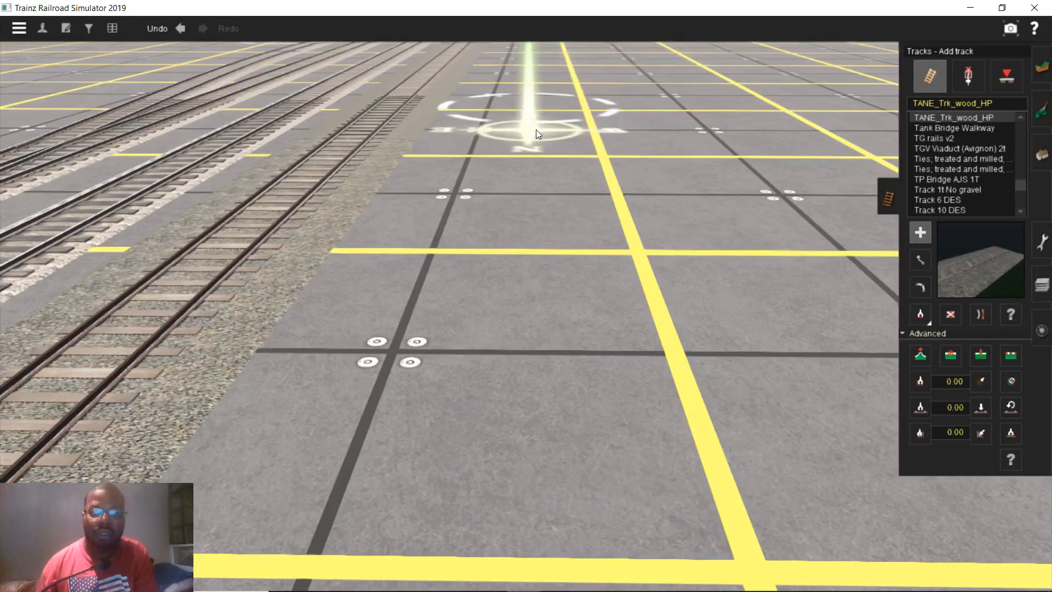
{"action": "scroll", "coordinate": [535, 129], "scroll_direction": "down", "scroll_amount": 6}
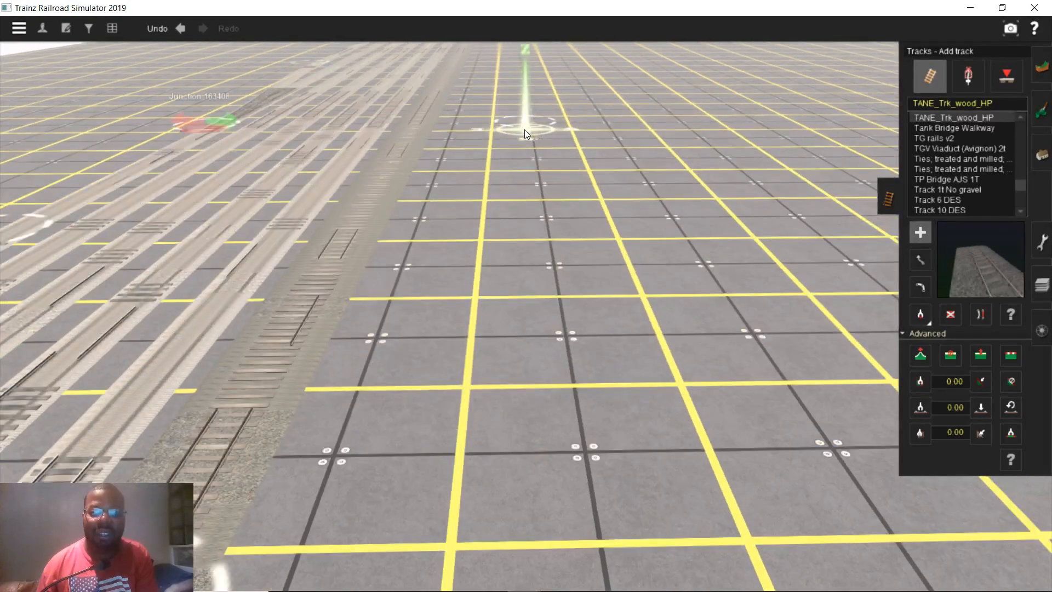
{"action": "scroll", "coordinate": [523, 132], "scroll_direction": "up", "scroll_amount": 3}
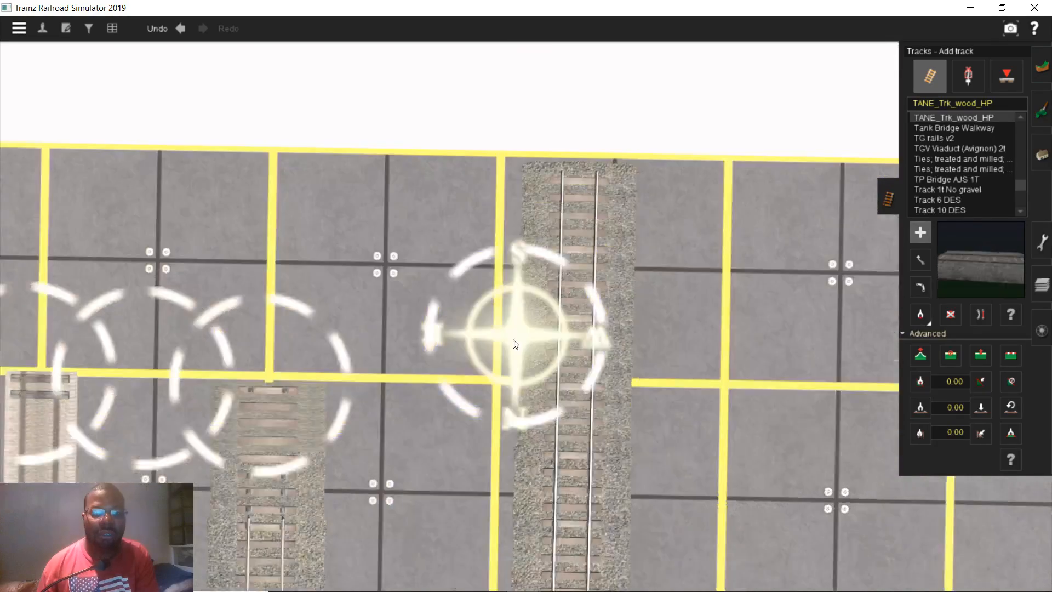
{"action": "left_click_drag", "start_coordinate": [514, 340], "coordinate": [536, 308]}
{"action": "scroll", "coordinate": [536, 308], "scroll_direction": "up", "scroll_amount": 5}
{"action": "scroll", "coordinate": [566, 317], "scroll_direction": "up", "scroll_amount": 2}
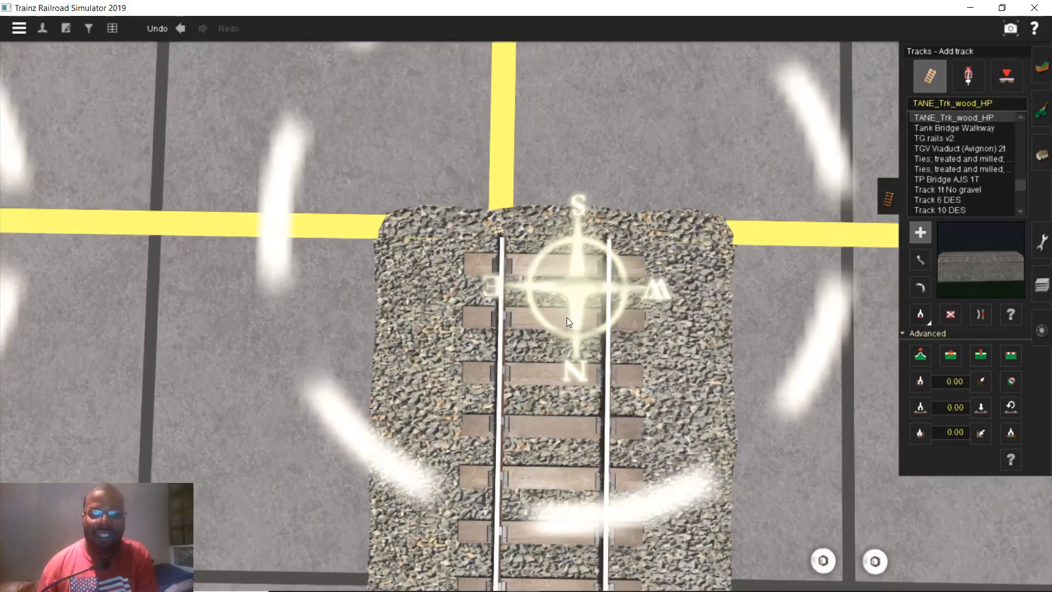
{"action": "scroll", "coordinate": [566, 317], "scroll_direction": "down", "scroll_amount": 5}
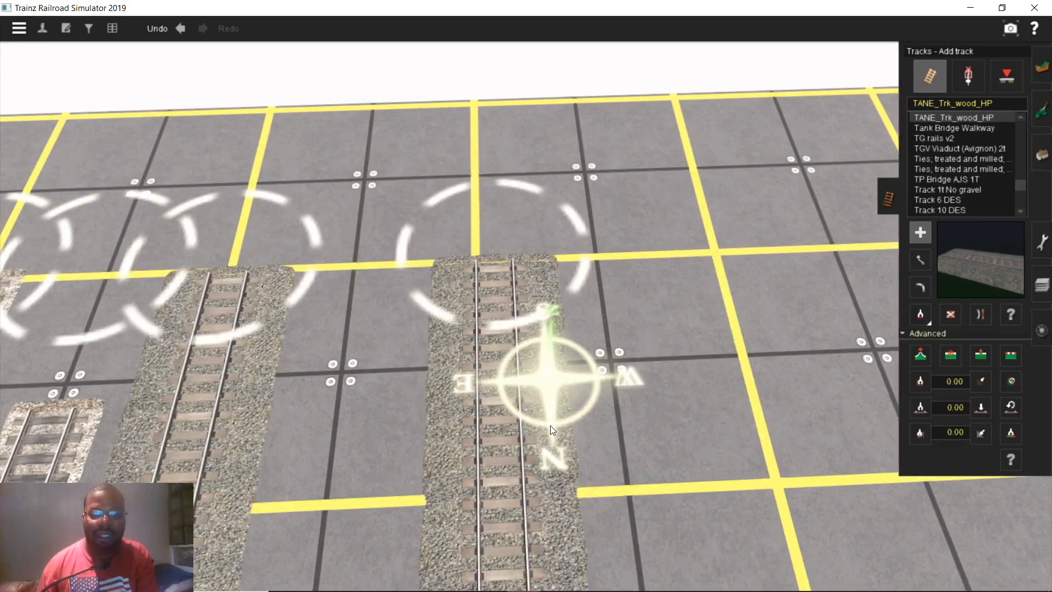
- Check the extended track's run back past the portals and signals to the catenary-covered main line, and save the route
{"action": "scroll", "coordinate": [514, 144], "scroll_direction": "down", "scroll_amount": 10}
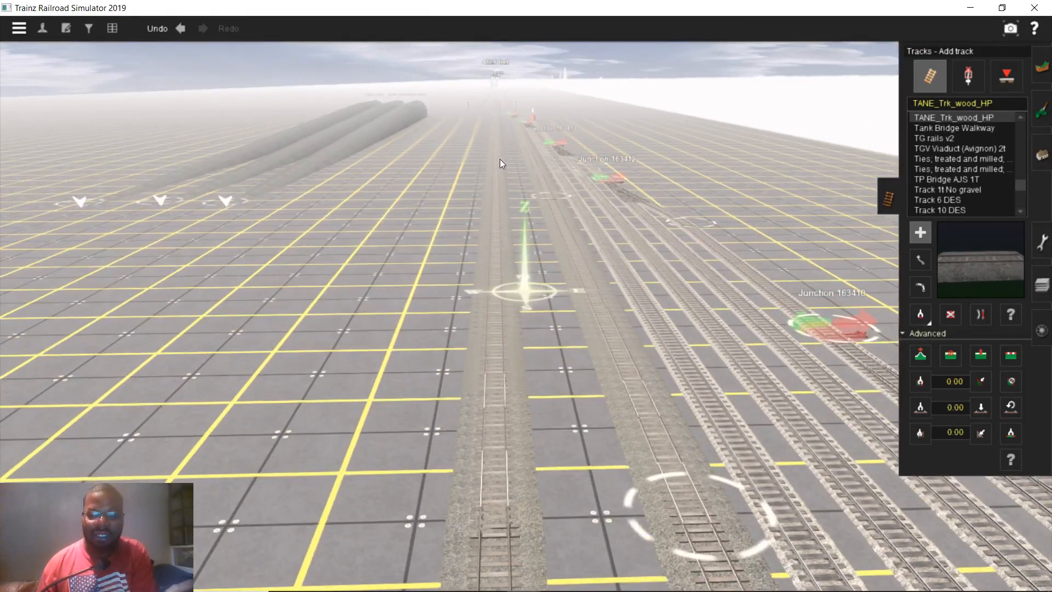
{"action": "right_click", "coordinate": [495, 160]}
{"action": "right_click", "coordinate": [545, 146]}
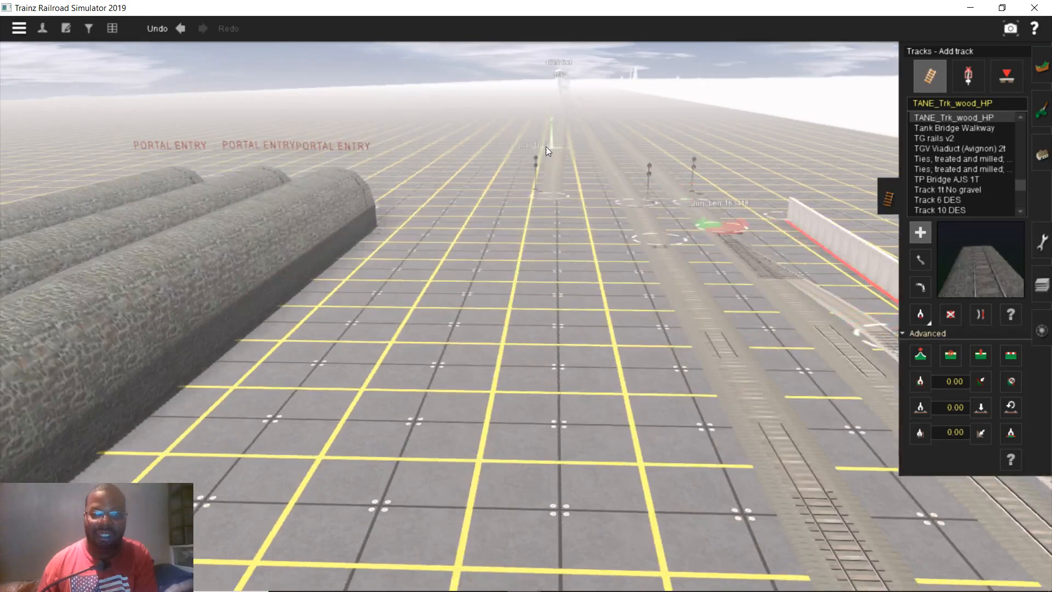
{"action": "right_click", "coordinate": [515, 218]}
{"action": "right_click", "coordinate": [530, 159]}
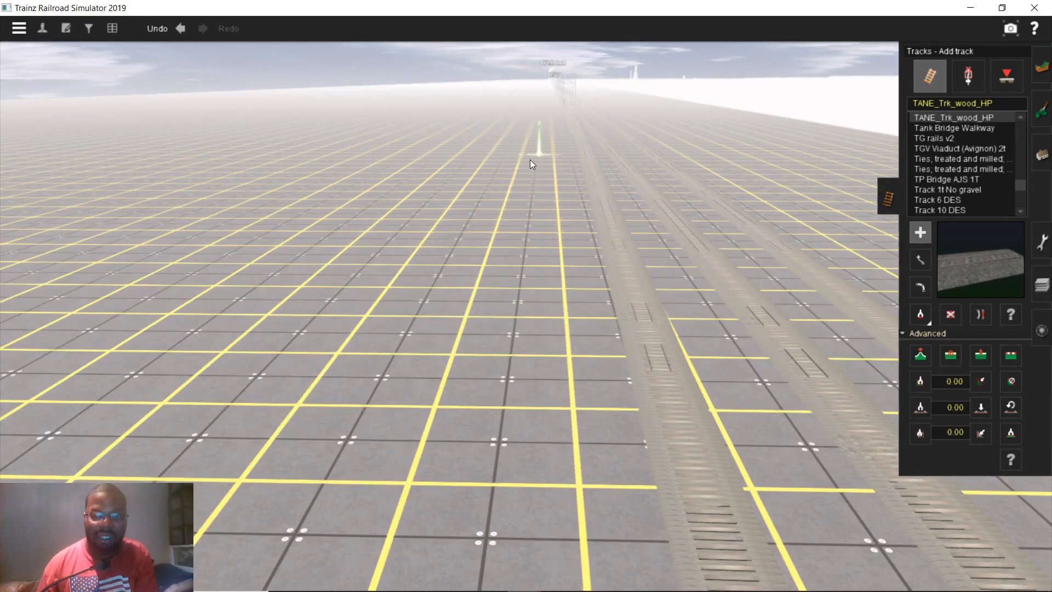
{"action": "right_click", "coordinate": [543, 161]}
{"action": "right_click", "coordinate": [502, 132]}
{"action": "right_click", "coordinate": [538, 143]}
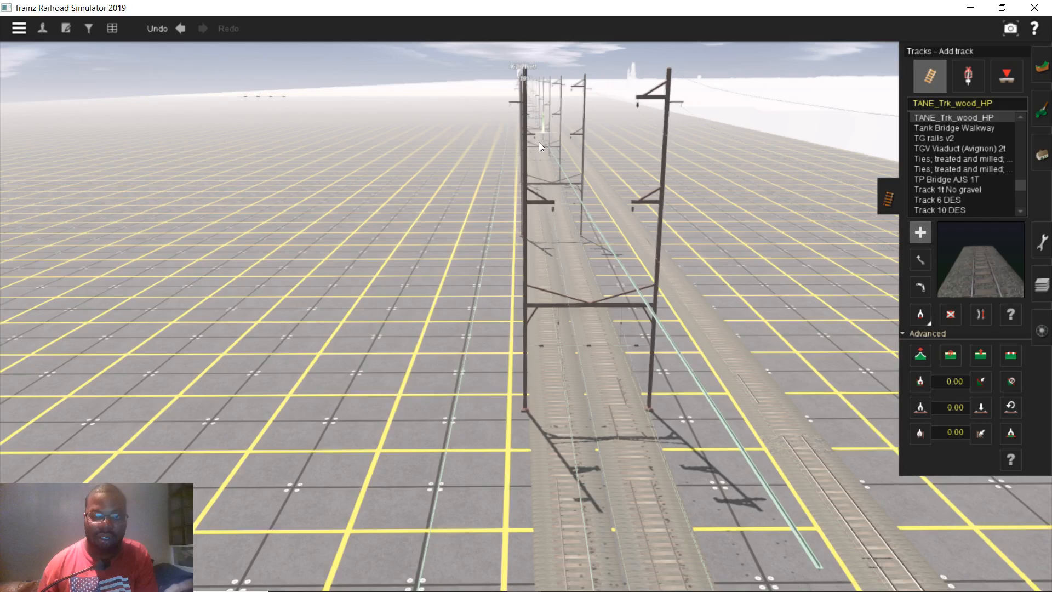
{"action": "right_click_drag", "start_coordinate": [538, 142], "coordinate": [478, 396]}
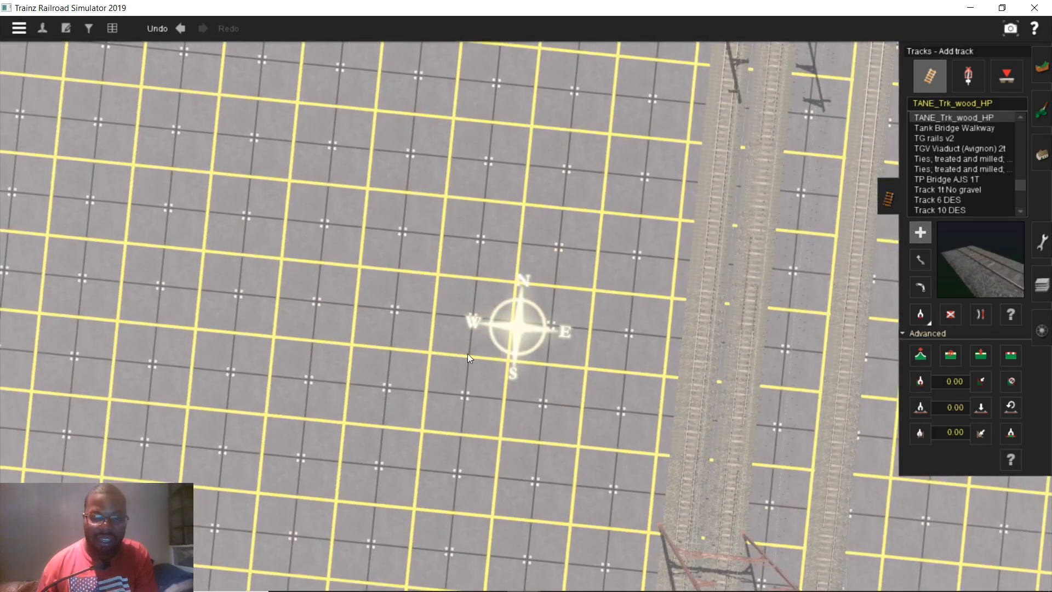
{"action": "key", "text": "ctrl+s"}
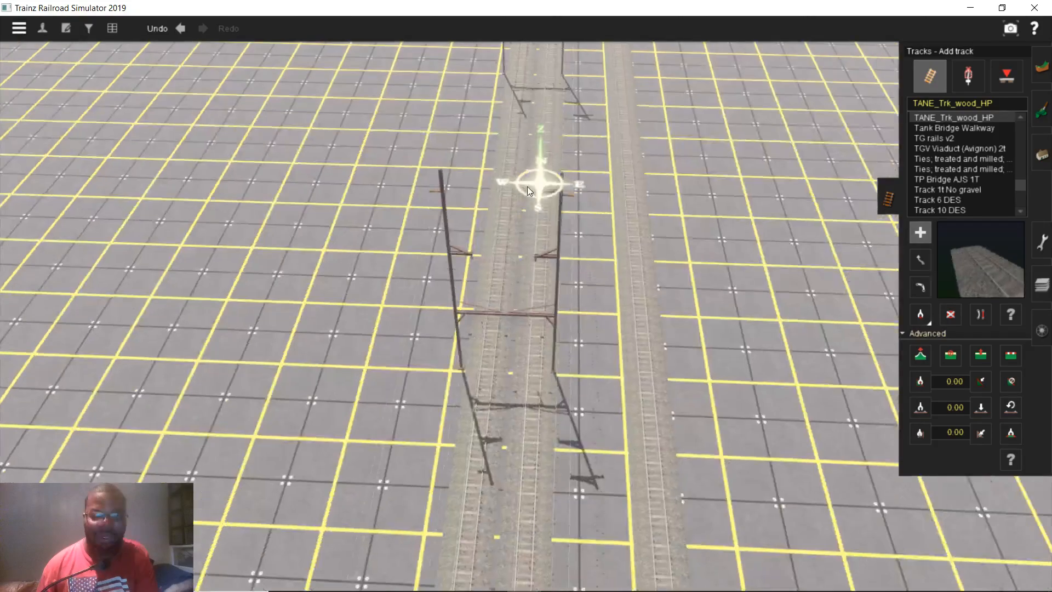
- Examine the railway grade crossing, its traffic stoppers and the adjoining palm-lined road intersection in the finished town area
{"action": "right_click_drag", "start_coordinate": [527, 187], "coordinate": [534, 177]}
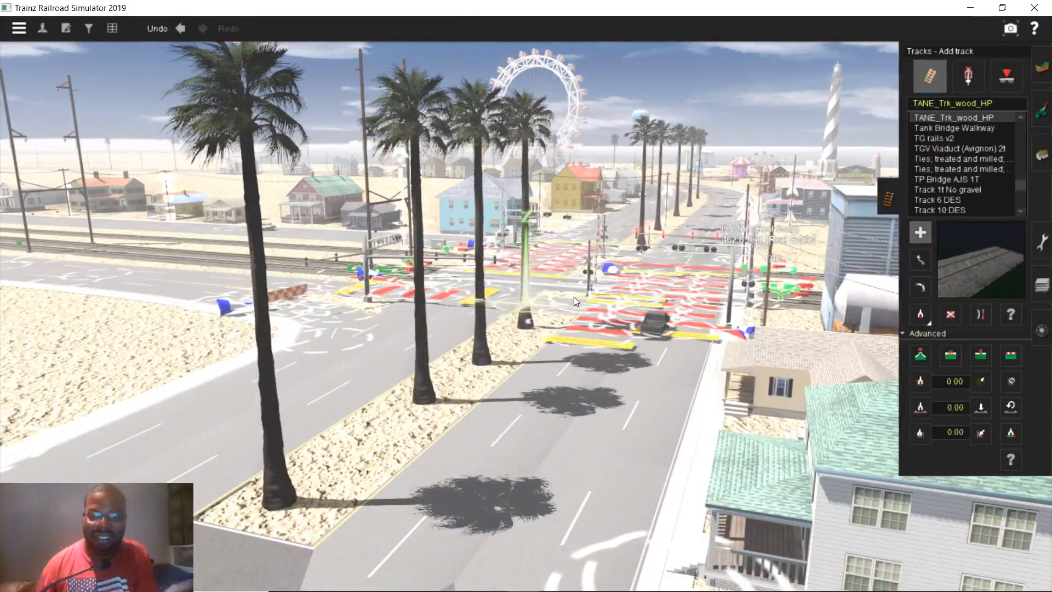
{"action": "right_click_drag", "start_coordinate": [574, 297], "coordinate": [439, 320]}
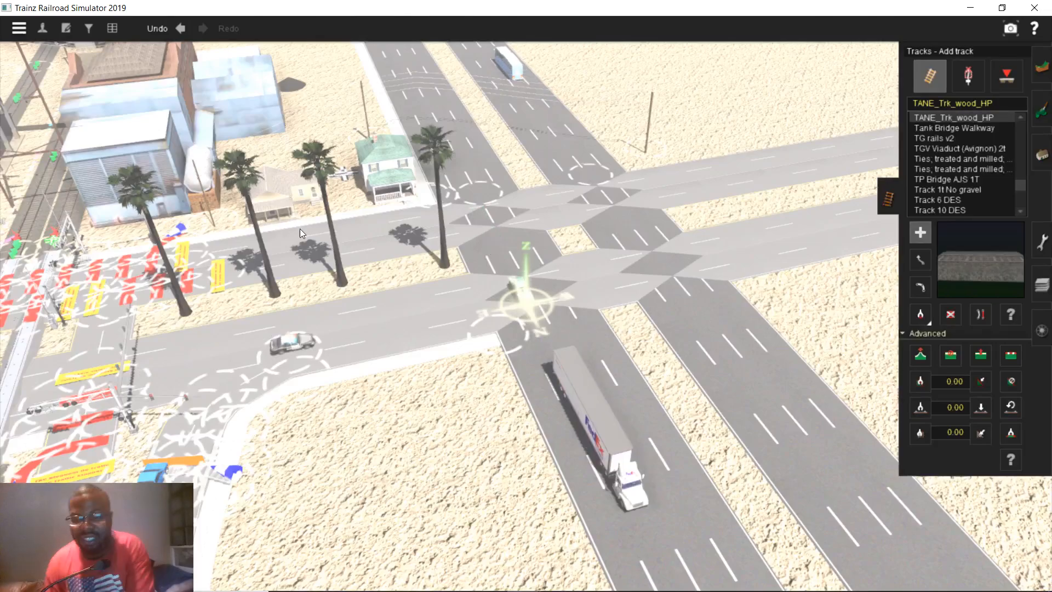
{"action": "right_click_drag", "start_coordinate": [294, 234], "coordinate": [616, 281]}
{"action": "scroll", "coordinate": [669, 274], "scroll_direction": "up", "scroll_amount": 5}
{"action": "key", "text": "Down"}
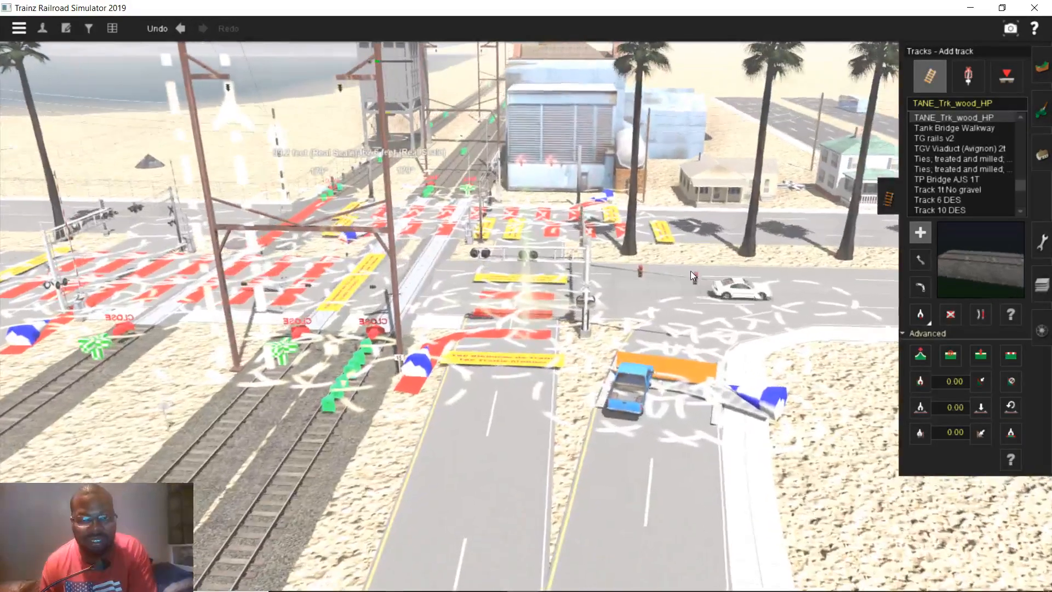
{"action": "scroll", "coordinate": [668, 281], "scroll_direction": "up", "scroll_amount": 2}
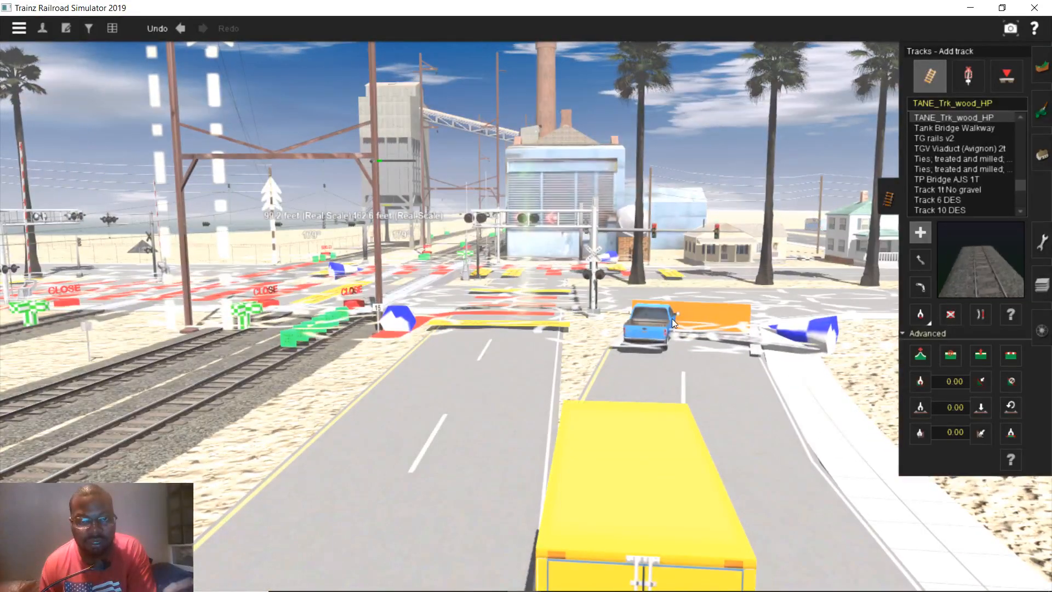
{"action": "scroll", "coordinate": [671, 318], "scroll_direction": "down", "scroll_amount": 4}
{"action": "scroll", "coordinate": [622, 302], "scroll_direction": "down", "scroll_amount": 1}
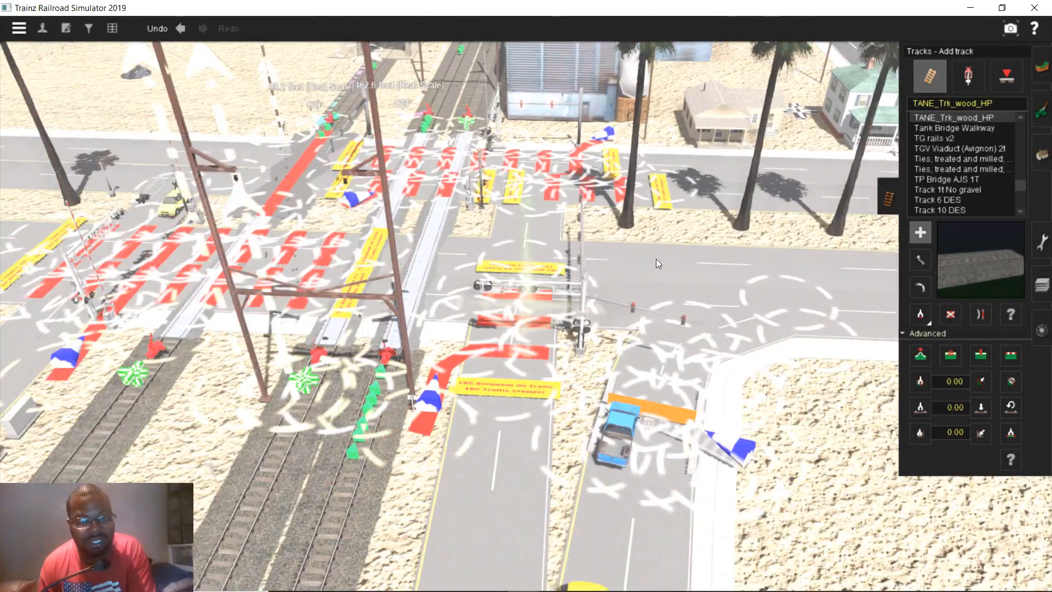
{"action": "right_click", "coordinate": [656, 258]}
{"action": "key", "text": "Left"}
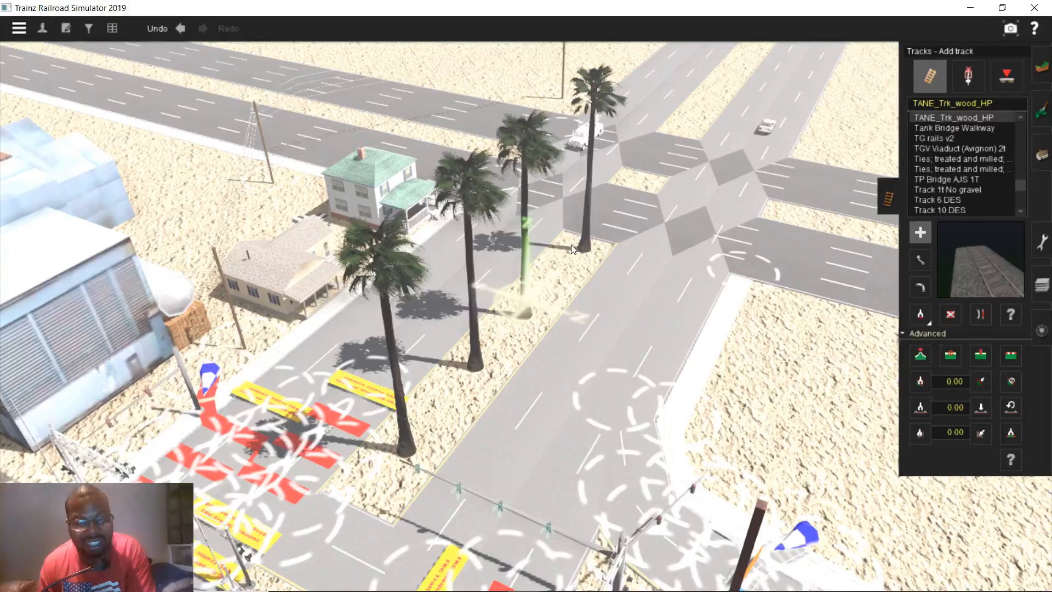
- Search the scenery objects for "usa" and select the USA Steel Pole for placement
{"action": "right_click", "coordinate": [571, 244]}
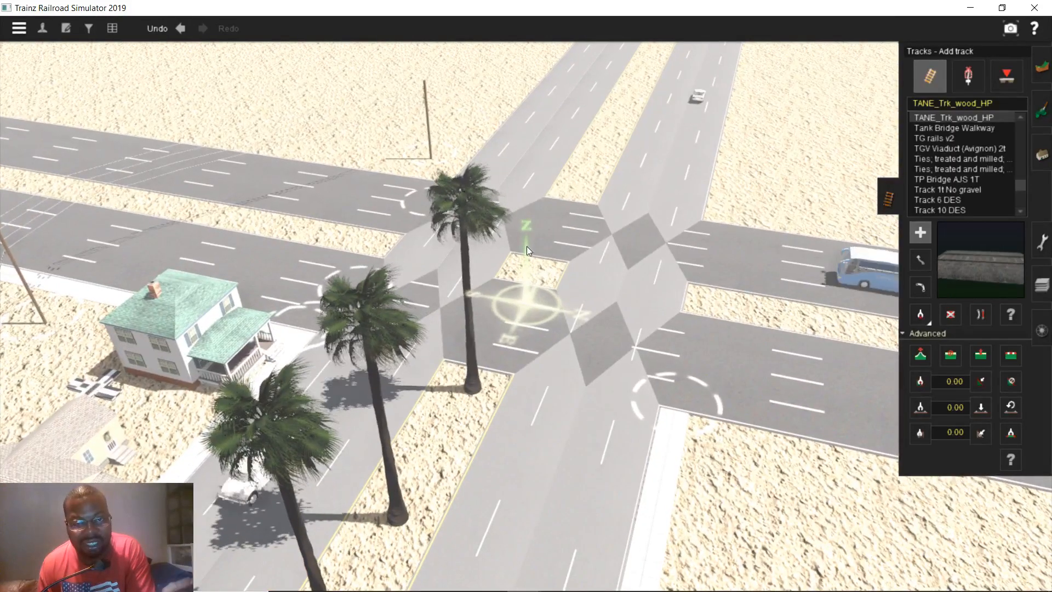
{"action": "scroll", "coordinate": [527, 245], "scroll_direction": "up", "scroll_amount": 3}
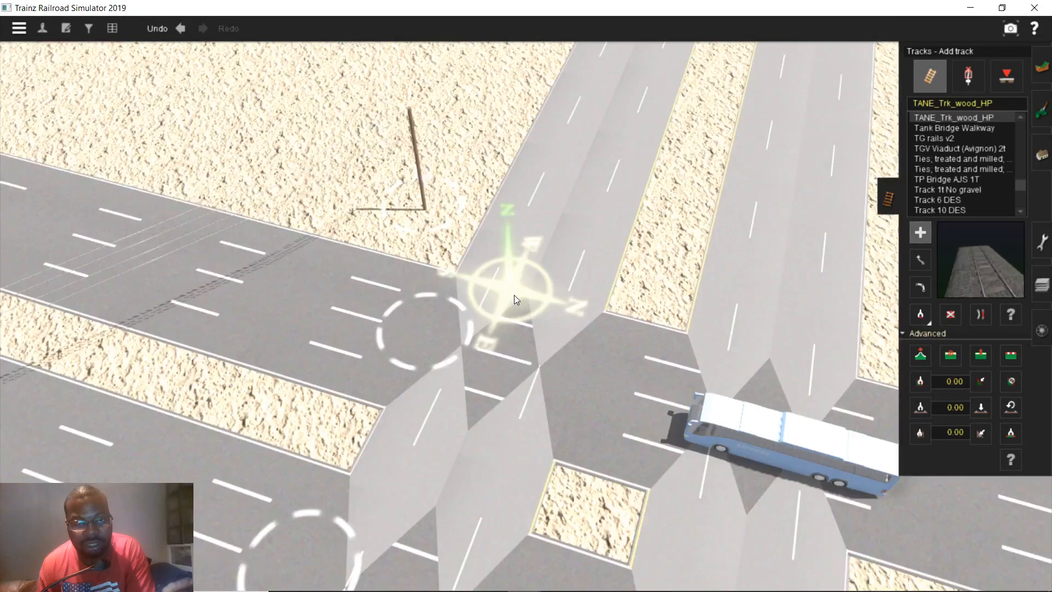
{"action": "right_click", "coordinate": [664, 480]}
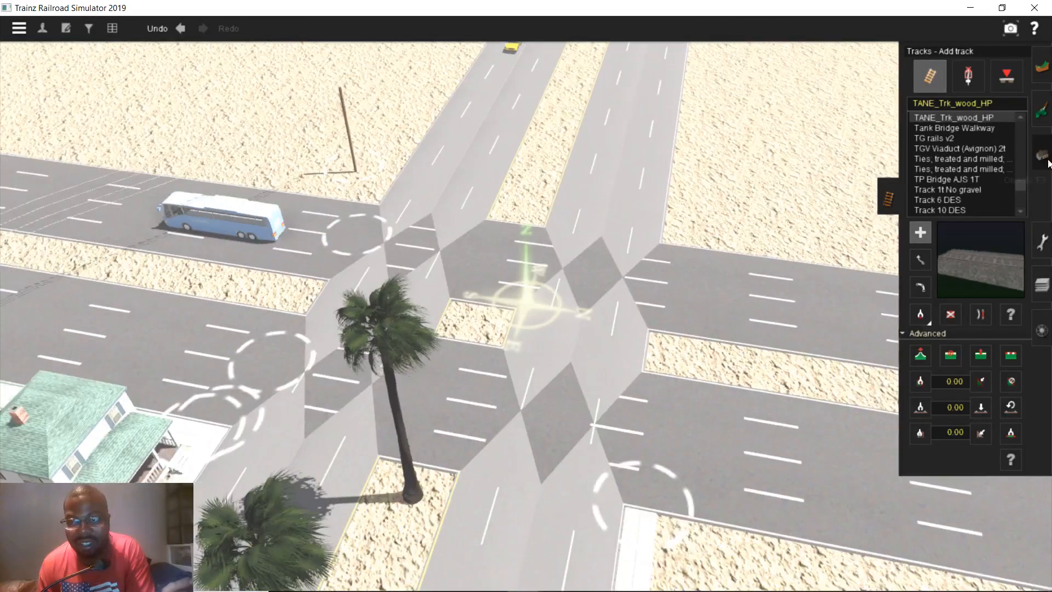
{"action": "left_click", "coordinate": [1046, 162]}
{"action": "right_click_drag", "start_coordinate": [453, 282], "coordinate": [540, 301]}
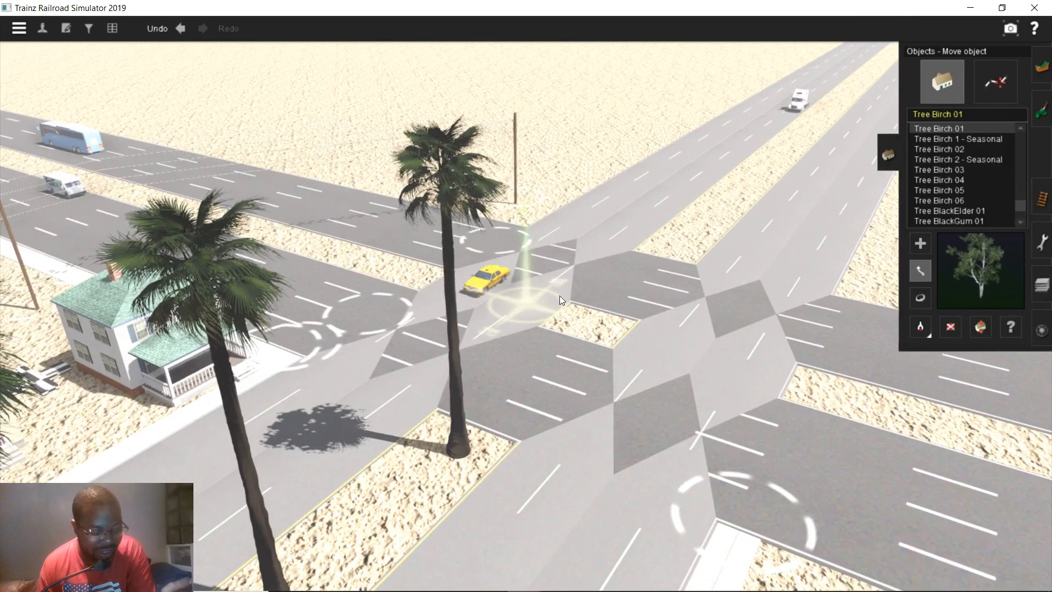
{"action": "key", "text": "Left"}
{"action": "key", "text": "Up"}
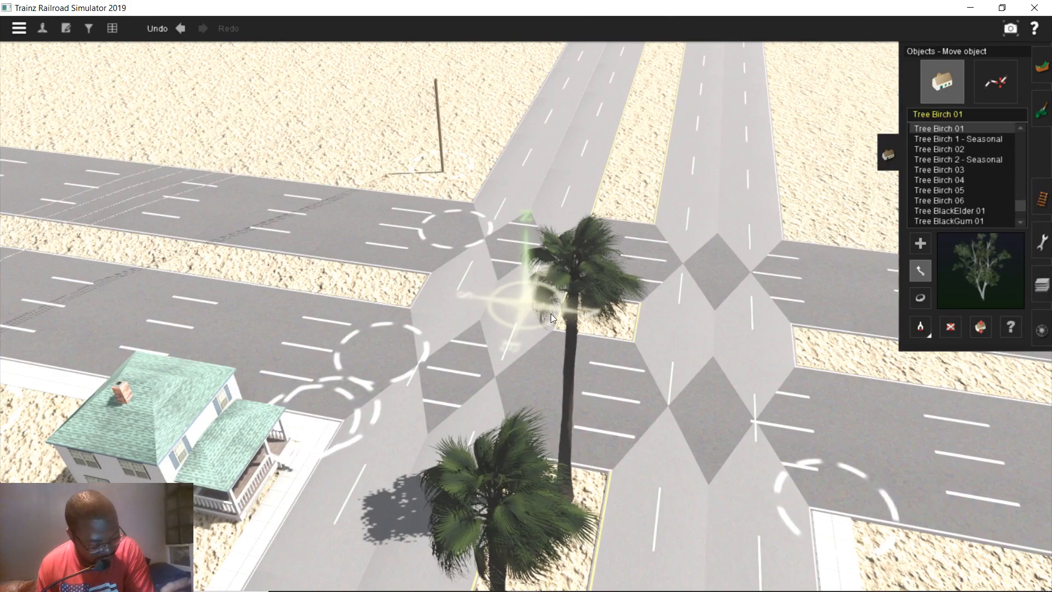
{"action": "key", "text": "Up"}
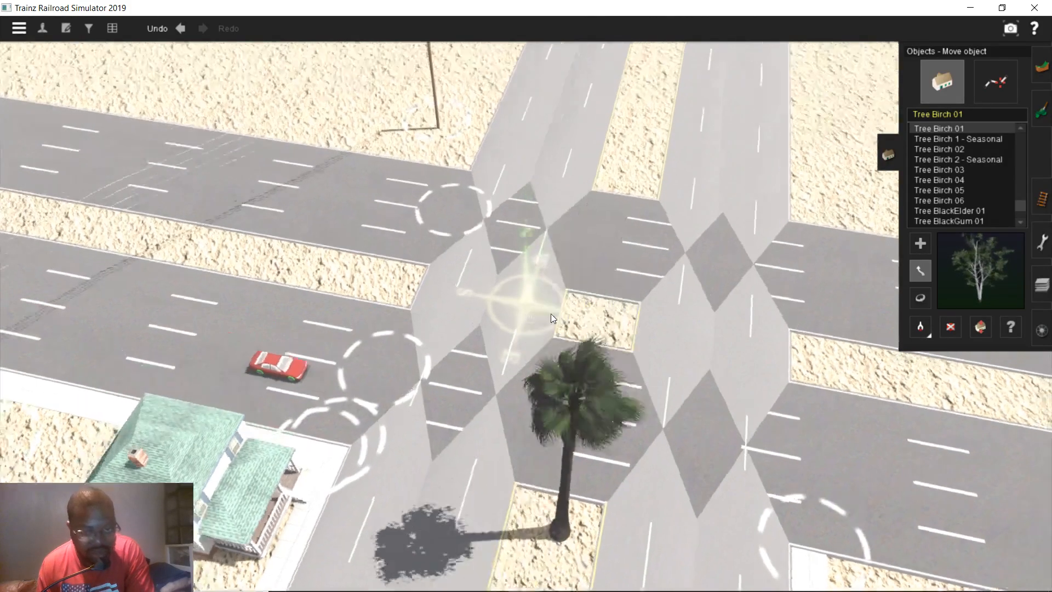
{"action": "key", "text": "Down"}
{"action": "left_click", "coordinate": [944, 118]}
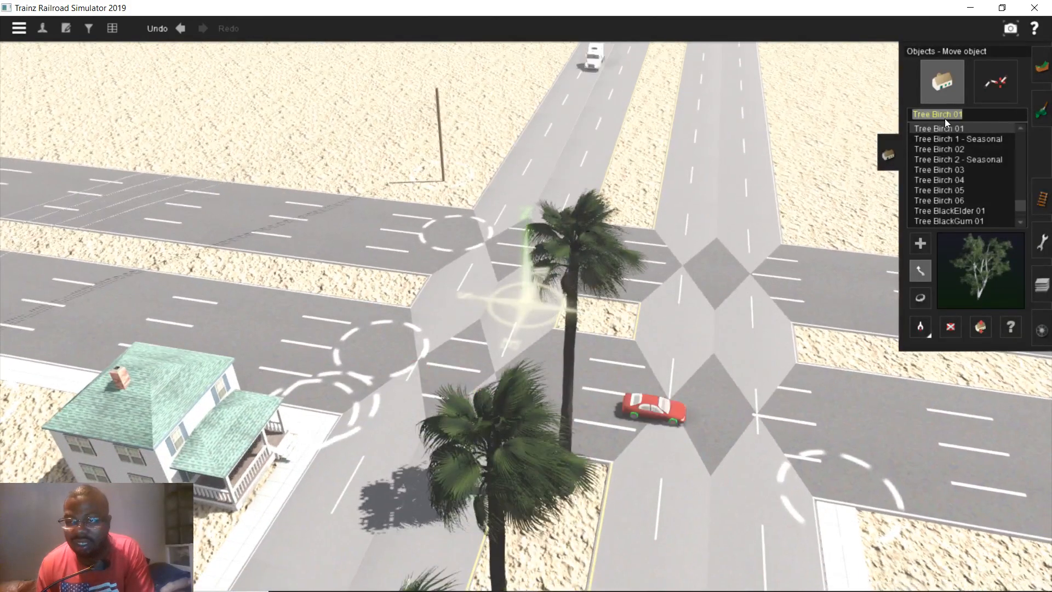
{"action": "type", "text": "usa"}
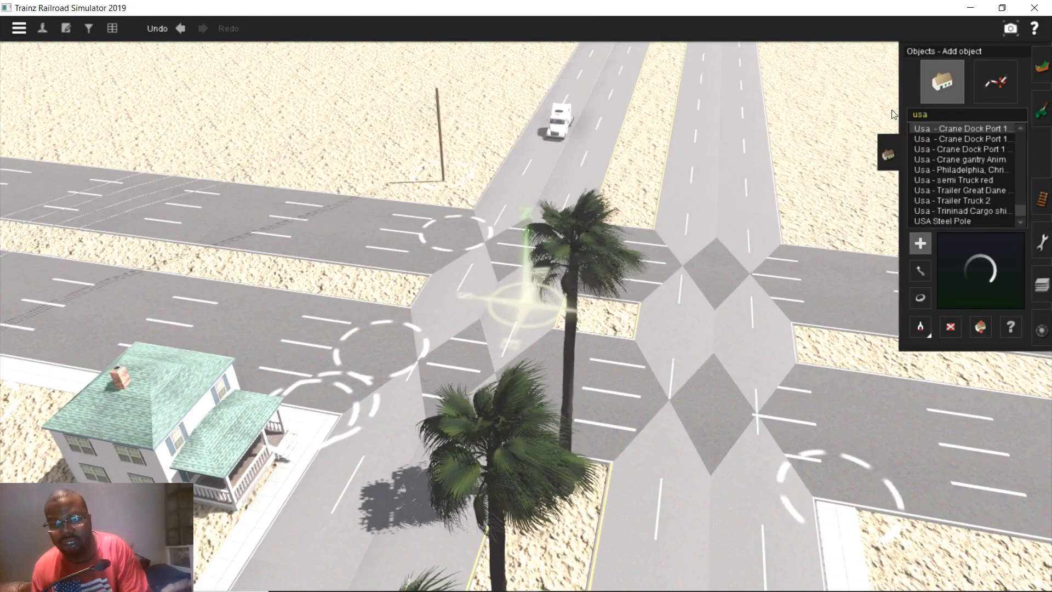
{"action": "left_click", "coordinate": [942, 222]}
- Place a USA Steel Pole on the sidewalk corner beside the green-roofed house at the intersection
{"action": "scroll", "coordinate": [685, 307], "scroll_direction": "up", "scroll_amount": 3}
{"action": "right_click_drag", "start_coordinate": [653, 301], "coordinate": [524, 279]}
{"action": "scroll", "coordinate": [523, 278], "scroll_direction": "up", "scroll_amount": 1}
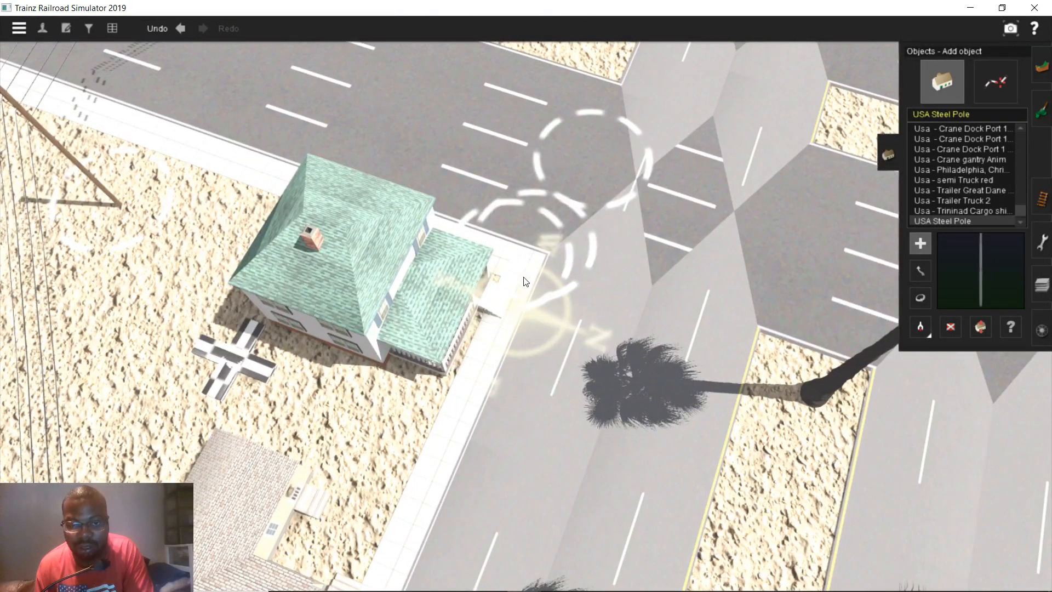
{"action": "scroll", "coordinate": [524, 281], "scroll_direction": "up", "scroll_amount": 4}
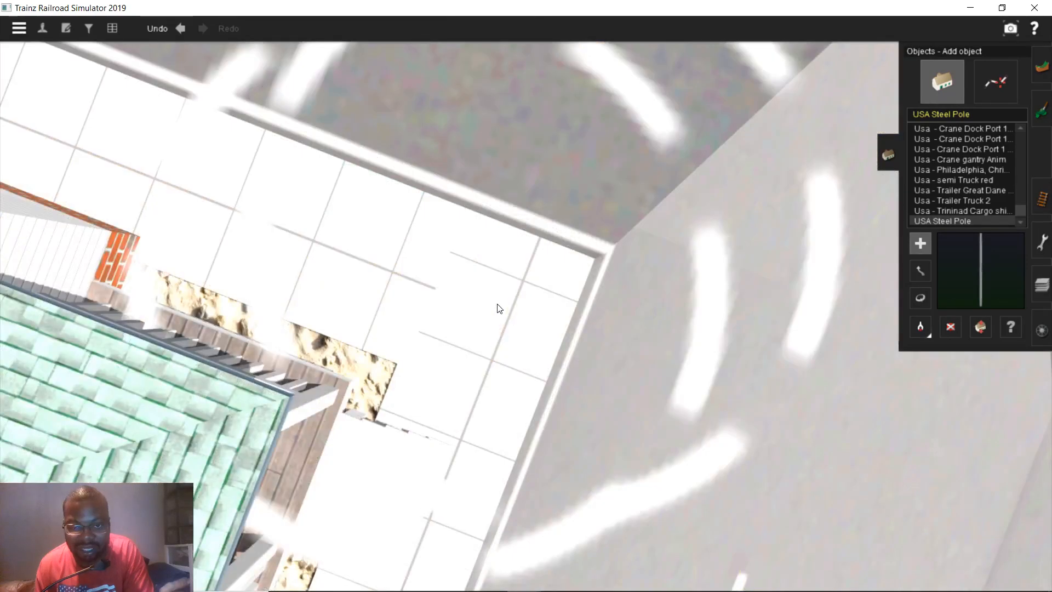
{"action": "left_click", "coordinate": [497, 305]}
- Place a second USA Steel Pole on the sandy ground at the intersection's far corner, diagonally across from the palm median
{"action": "scroll", "coordinate": [573, 276], "scroll_direction": "down", "scroll_amount": 5}
{"action": "key", "text": "Down"}
{"action": "right_click_drag", "start_coordinate": [687, 294], "coordinate": [579, 254]}
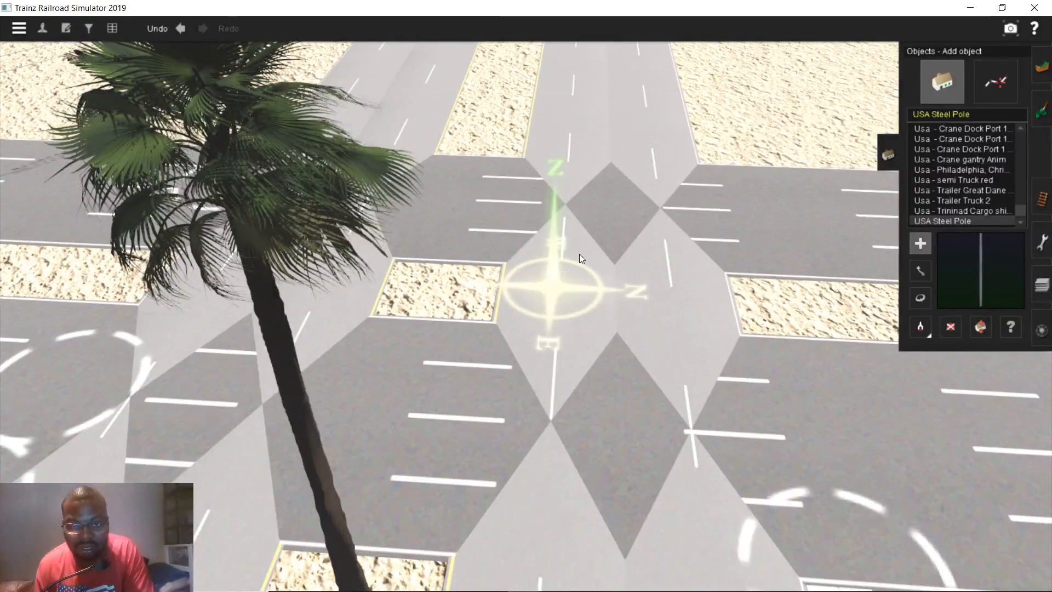
{"action": "right_click", "coordinate": [578, 255]}
{"action": "key", "text": "Up"}
{"action": "scroll", "coordinate": [580, 258], "scroll_direction": "up", "scroll_amount": 5}
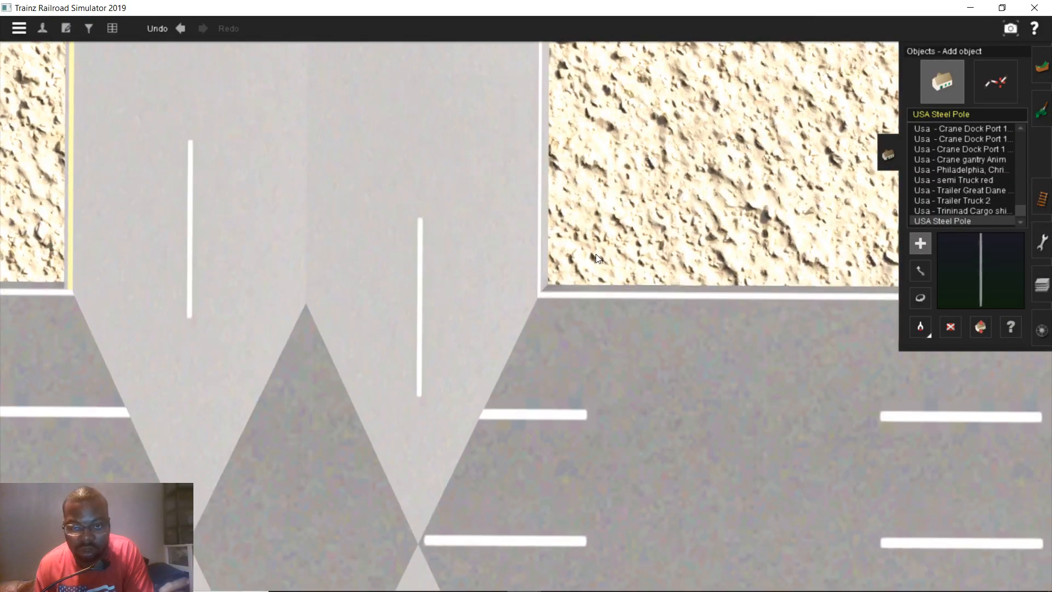
{"action": "scroll", "coordinate": [597, 258], "scroll_direction": "down", "scroll_amount": 5}
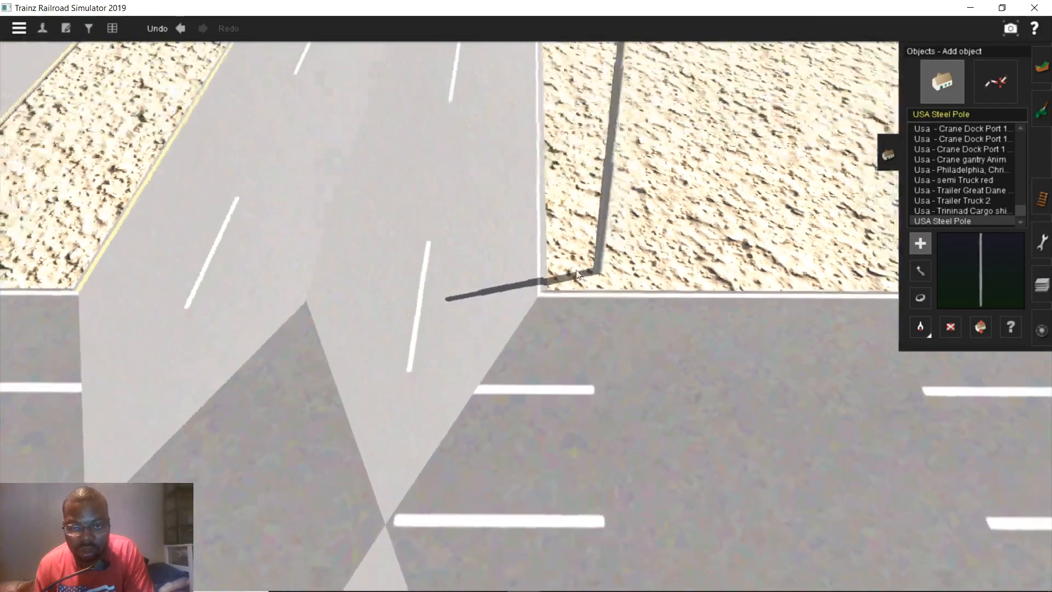
- Examine the intersection and the nearby railroad crossing with its traffic stoppers and triggers from several angles
{"action": "key", "text": "Down"}
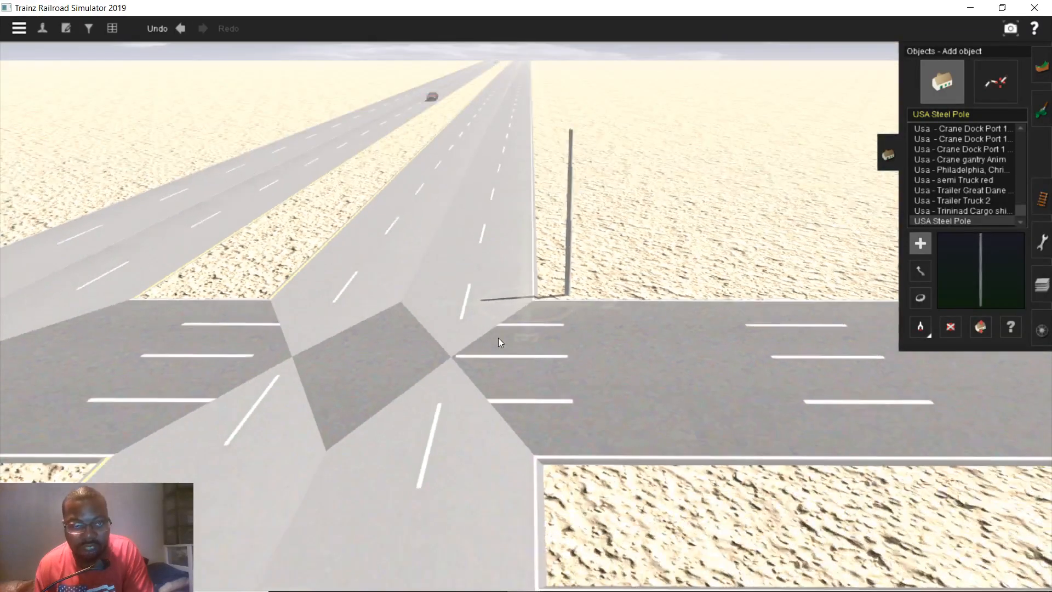
{"action": "right_click_drag", "start_coordinate": [496, 365], "coordinate": [425, 353]}
{"action": "key", "text": "Left"}
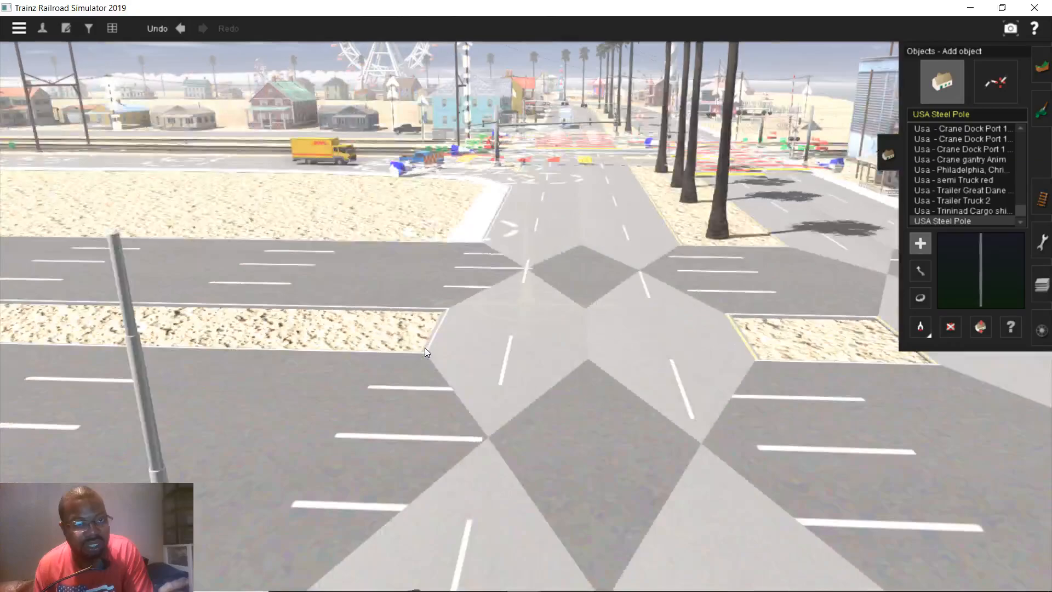
{"action": "key", "text": "Left"}
{"action": "right_click_drag", "start_coordinate": [425, 347], "coordinate": [521, 361]}
{"action": "right_click", "coordinate": [414, 339]}
{"action": "key", "text": "Up"}
{"action": "right_click", "coordinate": [336, 349]}
{"action": "key", "text": "Left"}
{"action": "key", "text": "Down"}
{"action": "key", "text": "Left"}
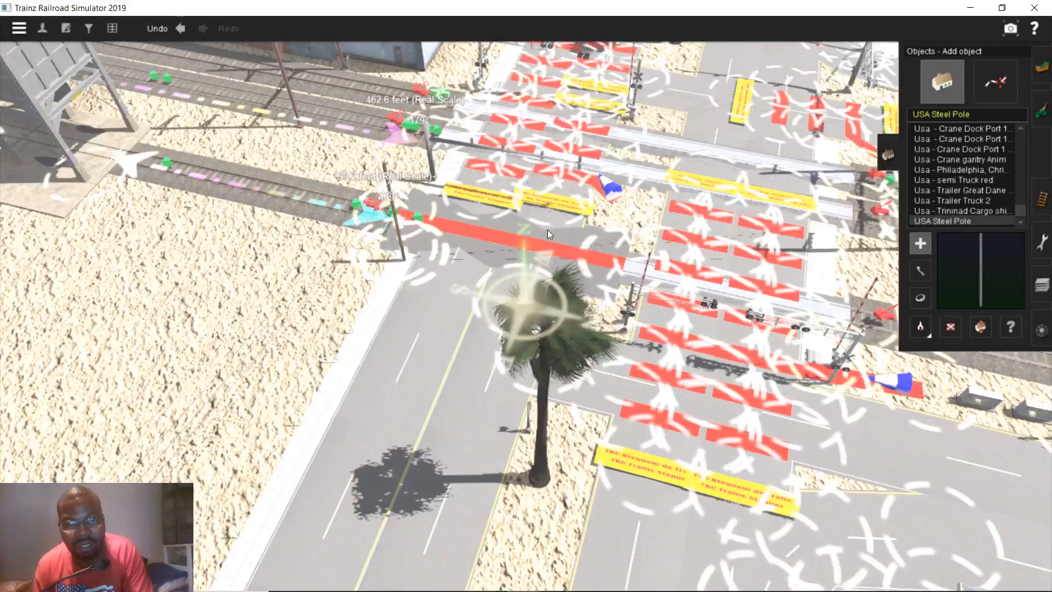
- Pick up the ATLS CONTROLLER TRS19 beside the green-roofed house and place another one near the far corner's steel pole
{"action": "right_click", "coordinate": [539, 226]}
{"action": "right_click", "coordinate": [529, 184]}
{"action": "right_click_drag", "start_coordinate": [539, 181], "coordinate": [668, 306]}
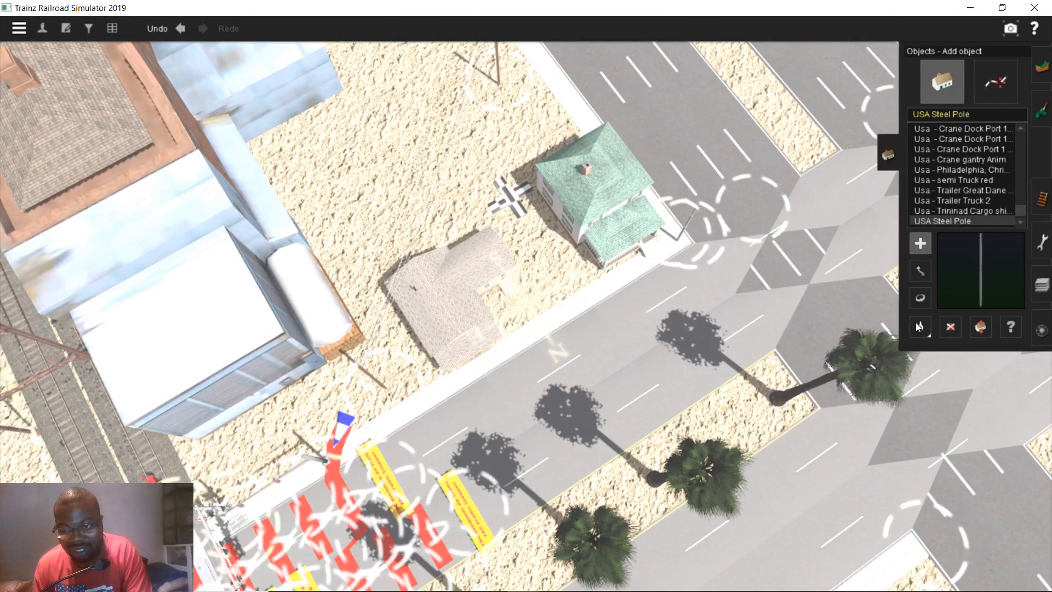
{"action": "left_click", "coordinate": [915, 322]}
{"action": "left_click", "coordinate": [510, 197]}
{"action": "right_click_drag", "start_coordinate": [689, 239], "coordinate": [586, 216]}
{"action": "left_click", "coordinate": [570, 236]}
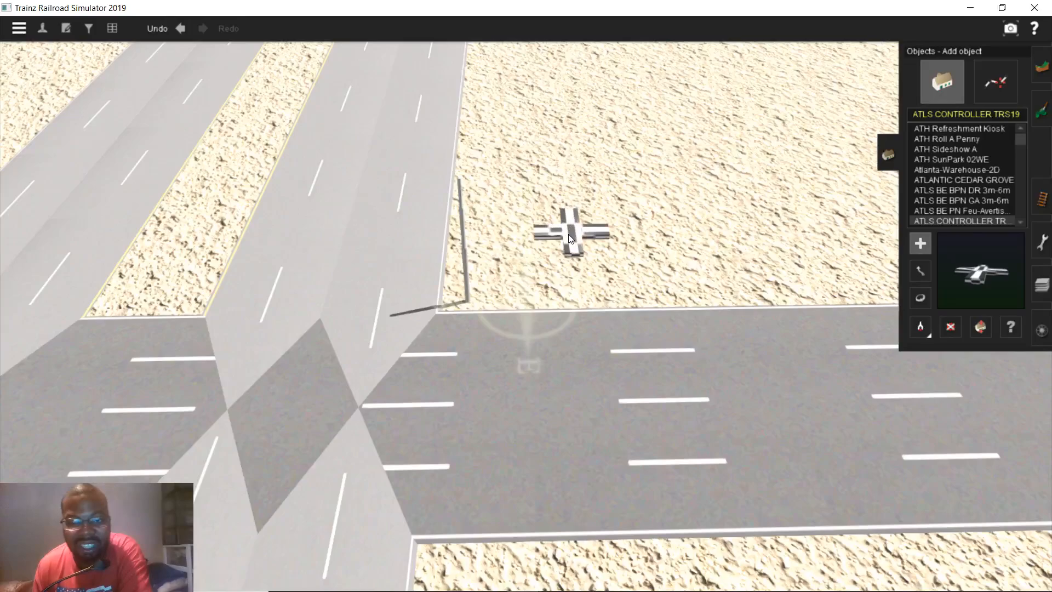
{"action": "right_click", "coordinate": [398, 366]}
{"action": "right_click_drag", "start_coordinate": [398, 366], "coordinate": [527, 316]}
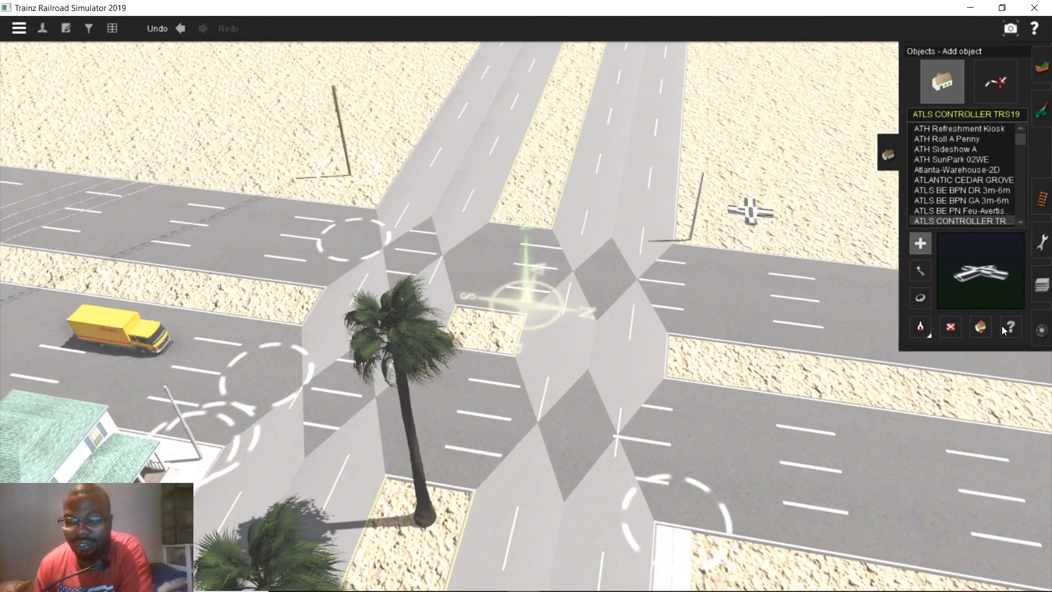
{"action": "left_click", "coordinate": [1006, 327]}
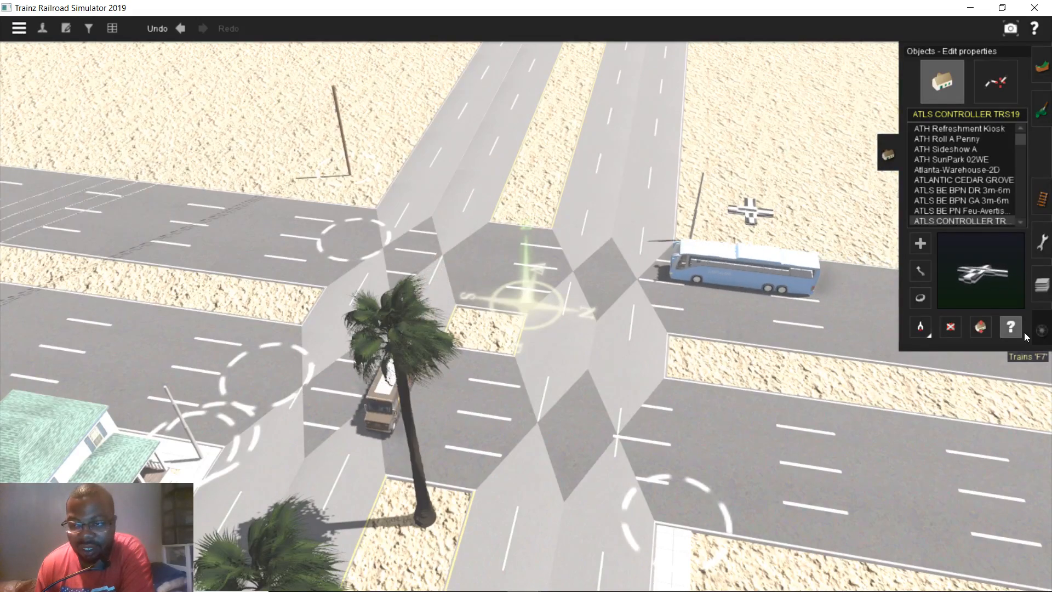
- Switch to adding trains and search the train list for "fef"
{"action": "key", "text": "F7"}
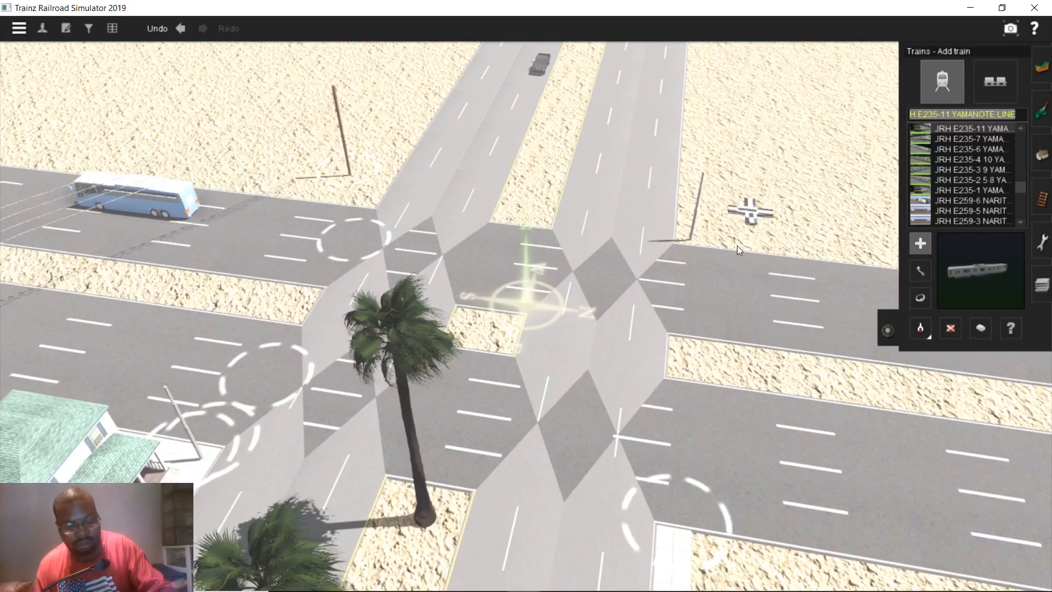
{"action": "key", "text": "BackSpace"}
{"action": "type", "text": "fef"}
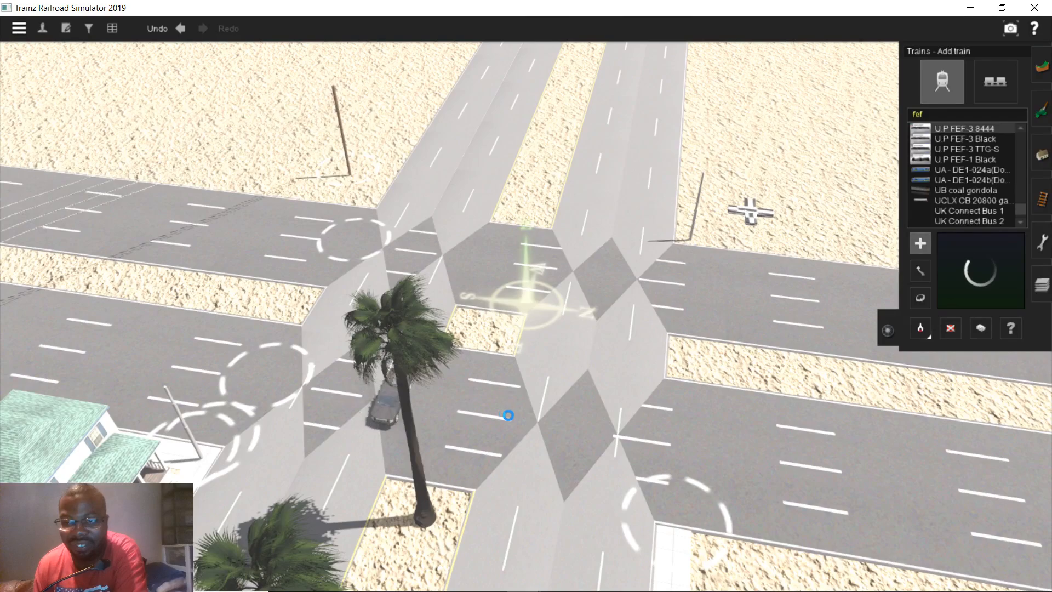
- Place the U.P FEF-3 8444 locomotive on the track nearest the road, just past the railroad crossing
{"action": "right_click_drag", "start_coordinate": [508, 416], "coordinate": [507, 401]}
{"action": "right_click", "coordinate": [486, 370]}
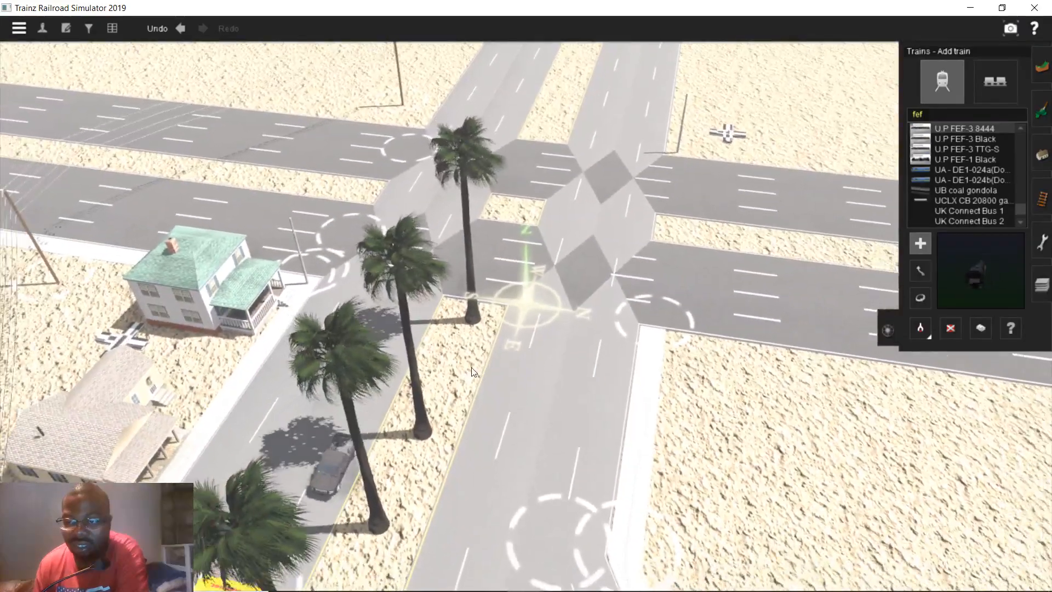
{"action": "right_click", "coordinate": [422, 420]}
{"action": "scroll", "coordinate": [425, 425], "scroll_direction": "down", "scroll_amount": 5}
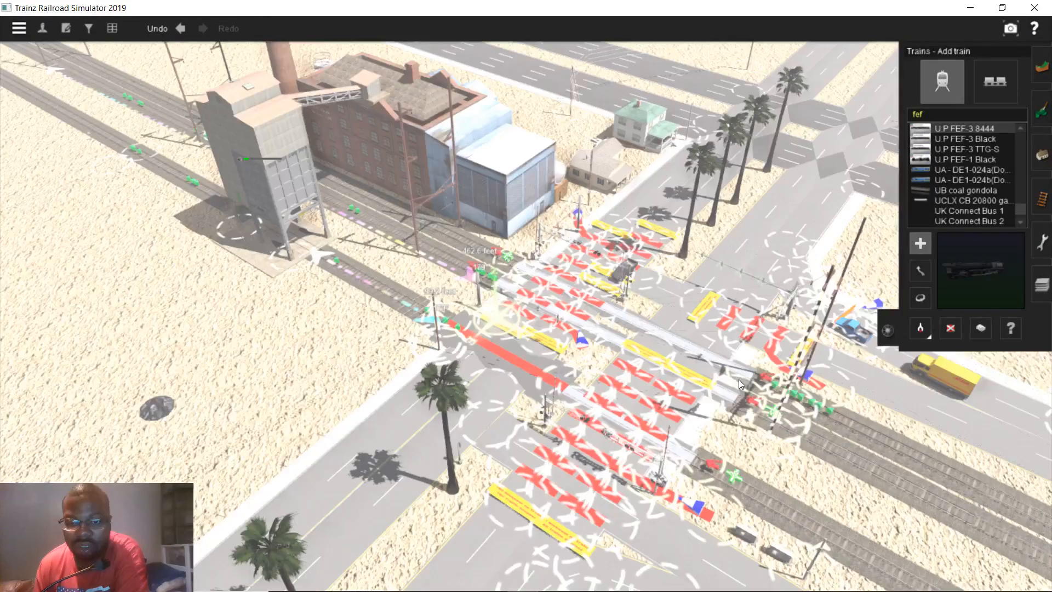
{"action": "right_click", "coordinate": [738, 379]}
{"action": "scroll", "coordinate": [668, 286], "scroll_direction": "up", "scroll_amount": 5}
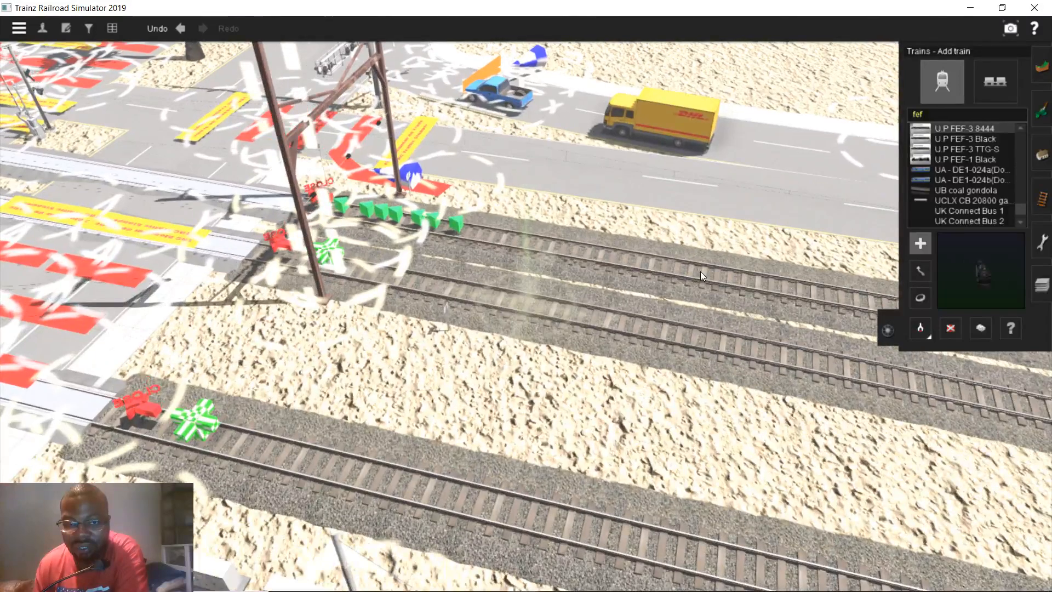
{"action": "left_click", "coordinate": [700, 271]}
{"action": "scroll", "coordinate": [622, 278], "scroll_direction": "up", "scroll_amount": 2}
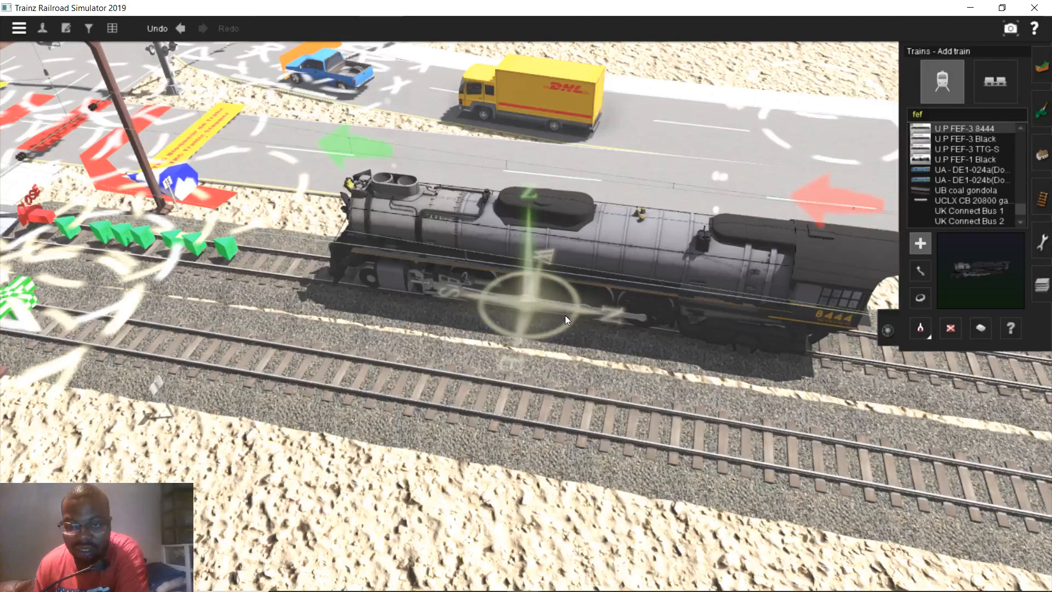
- Delete the FEF-3 8444 locomotive from the track beside the road
{"action": "scroll", "coordinate": [564, 314], "scroll_direction": "down", "scroll_amount": 2}
{"action": "left_click", "coordinate": [950, 328]}
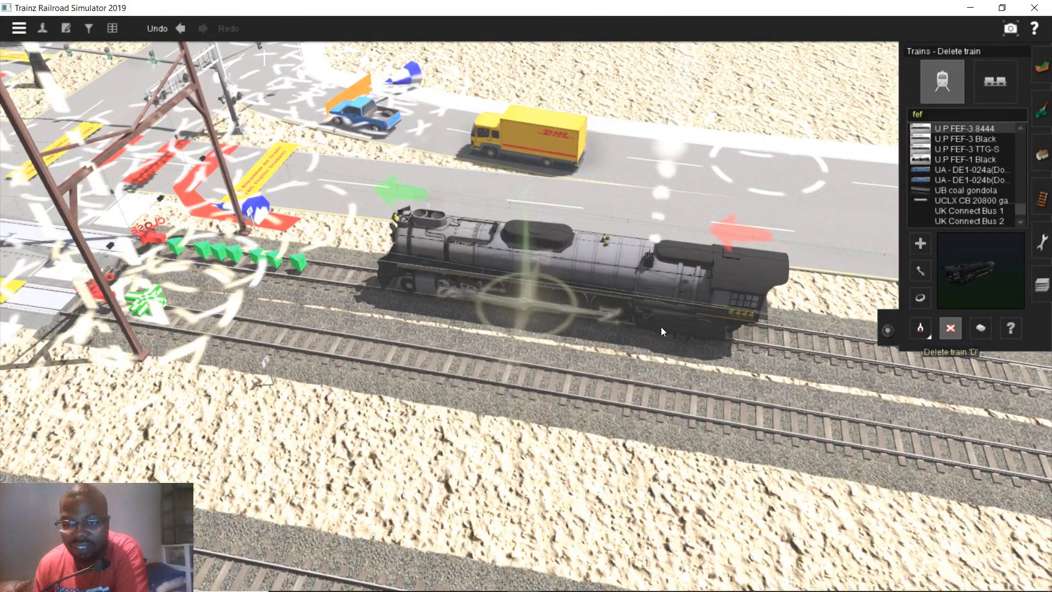
{"action": "left_click", "coordinate": [661, 326]}
- Switch to Chrome, search the web for "trainz up fef download" in a new tab, and open the Trainz Forge Steam Locomotives result
{"action": "mouse_move", "coordinate": [388, 578]}
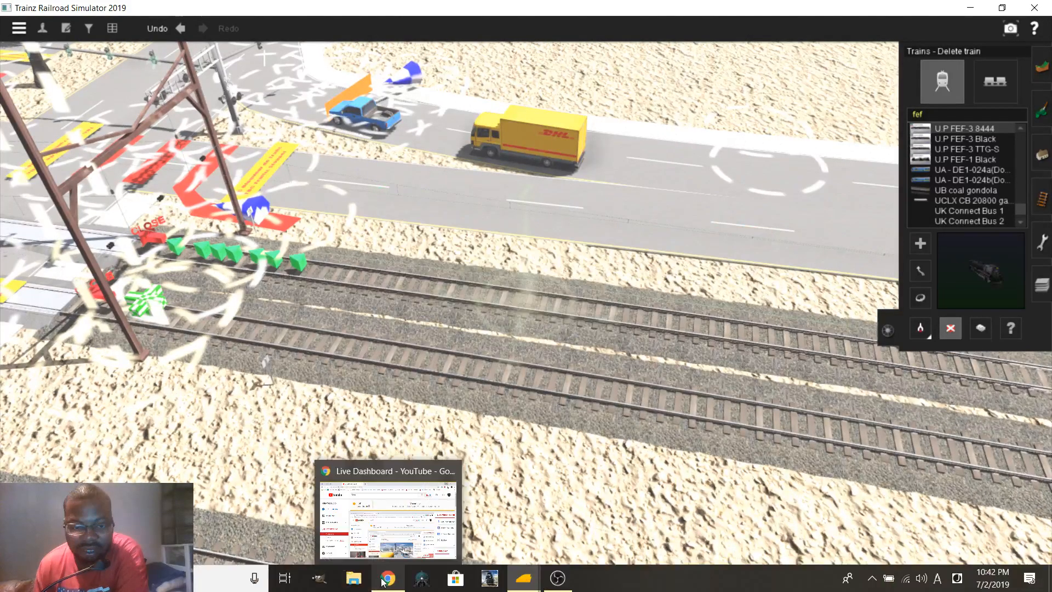
{"action": "left_click", "coordinate": [386, 531]}
{"action": "key", "text": "ctrl+t"}
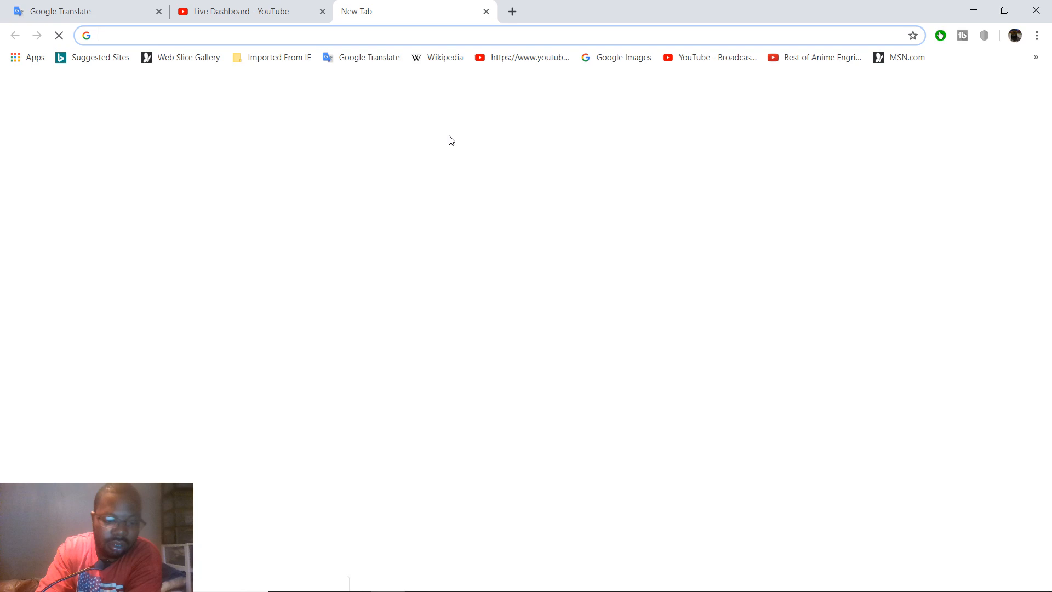
{"action": "type", "text": "trainz up "}
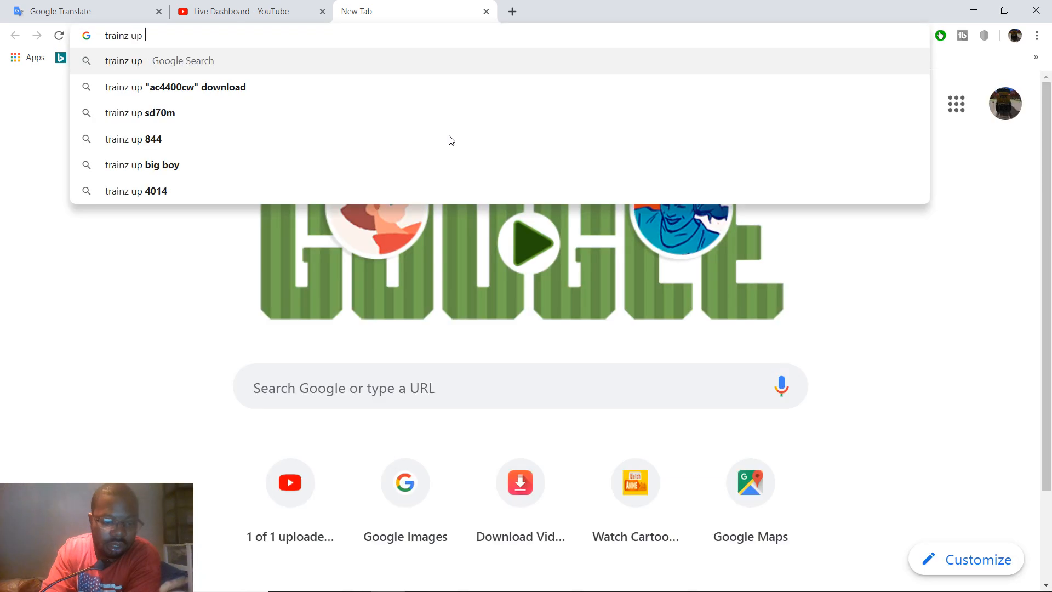
{"action": "type", "text": "fef dow"}
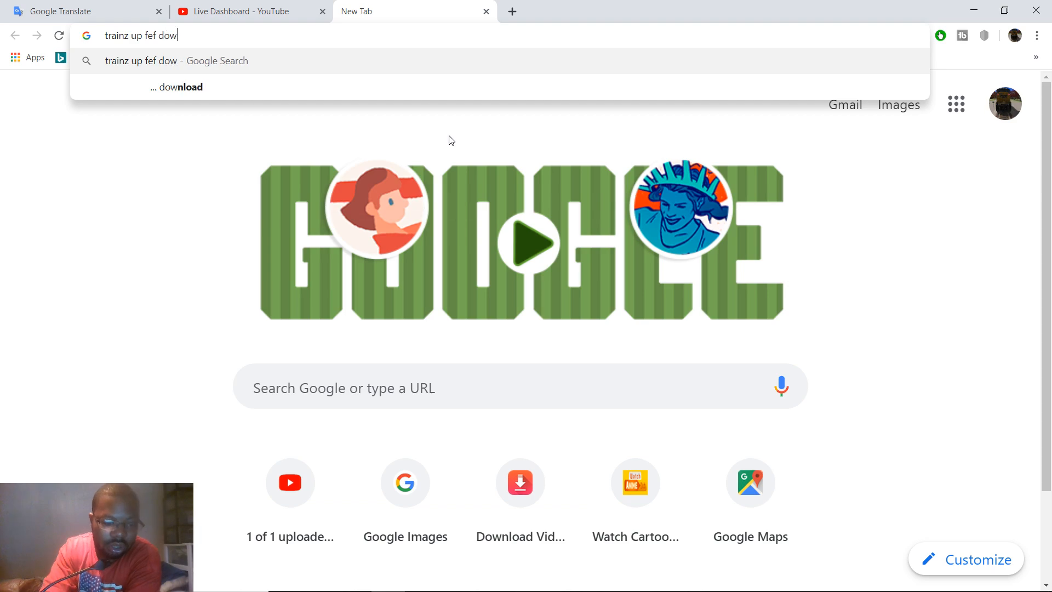
{"action": "type", "text": "nloaf"}
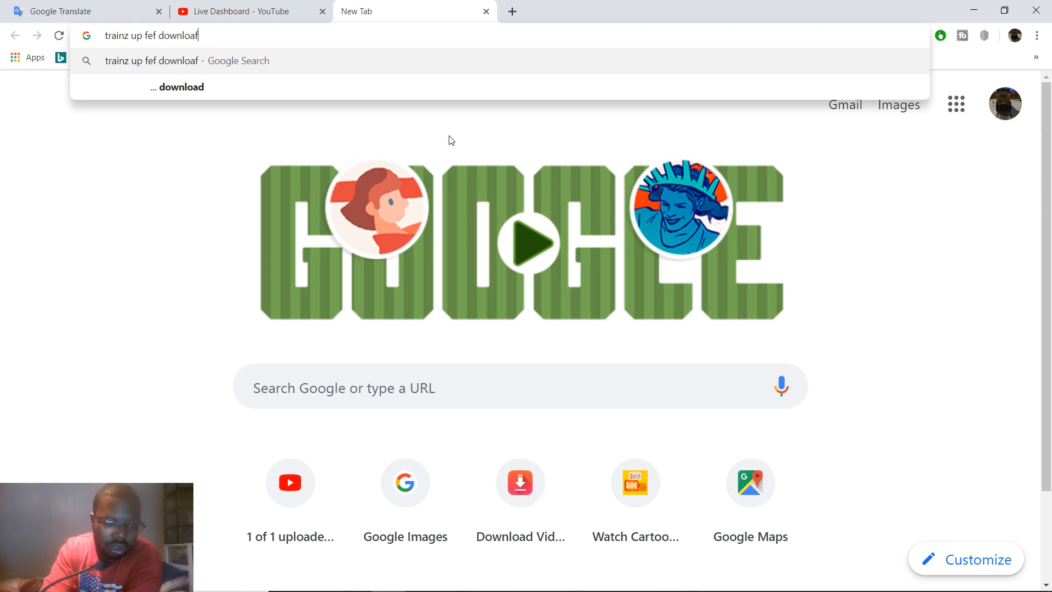
{"action": "key", "text": "BackSpace"}
{"action": "type", "text": "d"}
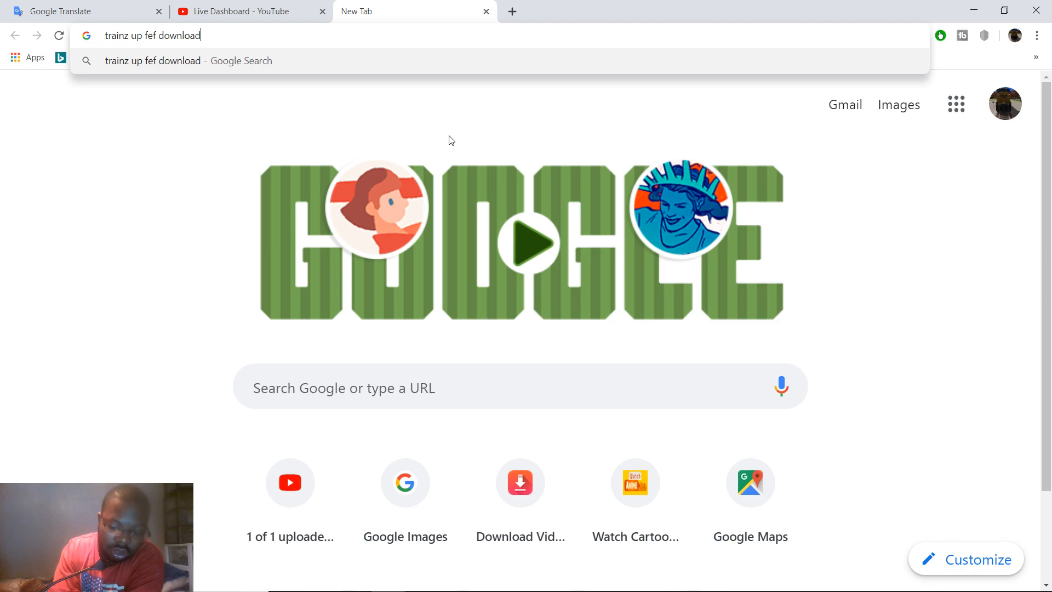
{"action": "key", "text": "Return"}
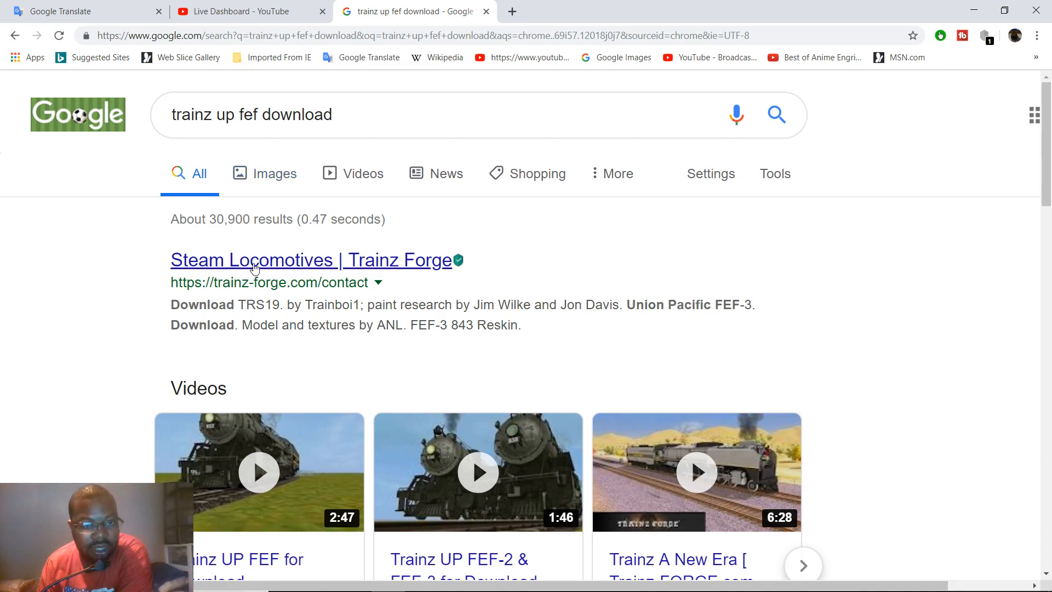
{"action": "left_click", "coordinate": [255, 267]}
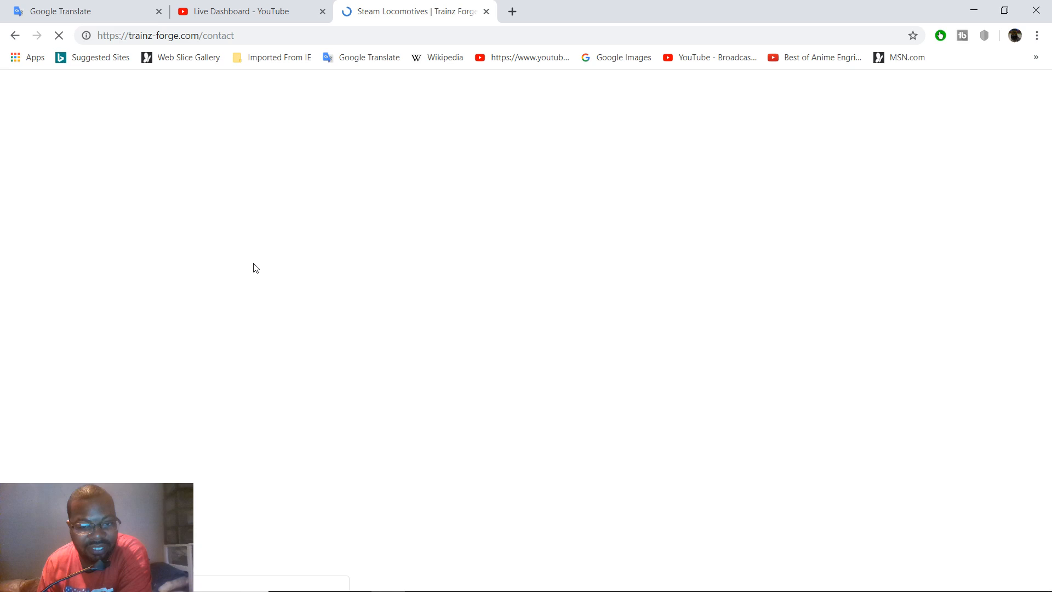
- Look through the Trainz Forge Steam Locomotives page for the Union Pacific FEF-3 entry
{"action": "scroll", "coordinate": [296, 274], "scroll_direction": "down", "scroll_amount": 4}
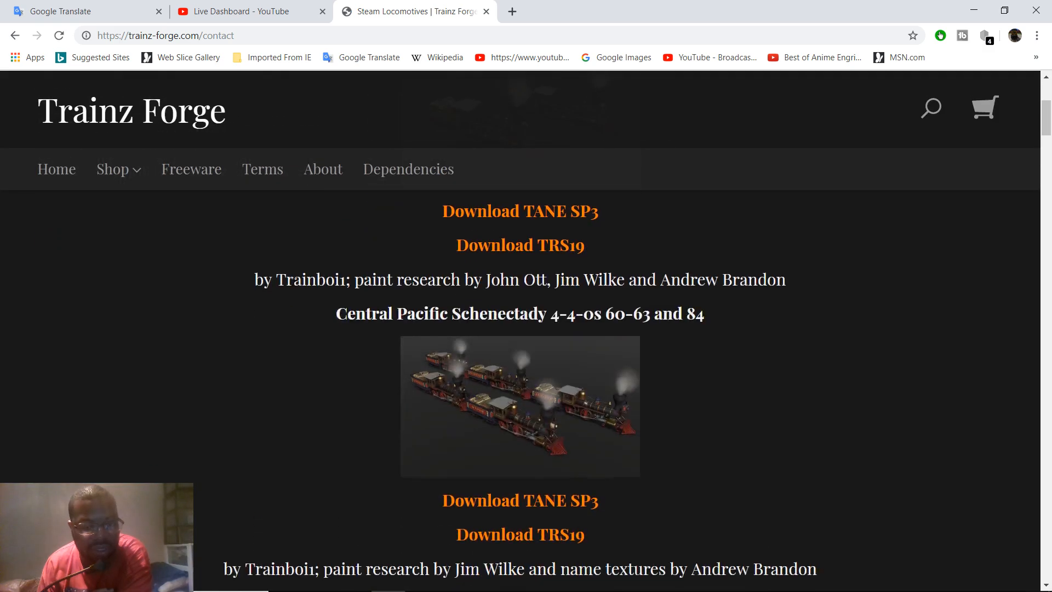
{"action": "scroll", "coordinate": [289, 289], "scroll_direction": "down", "scroll_amount": 7}
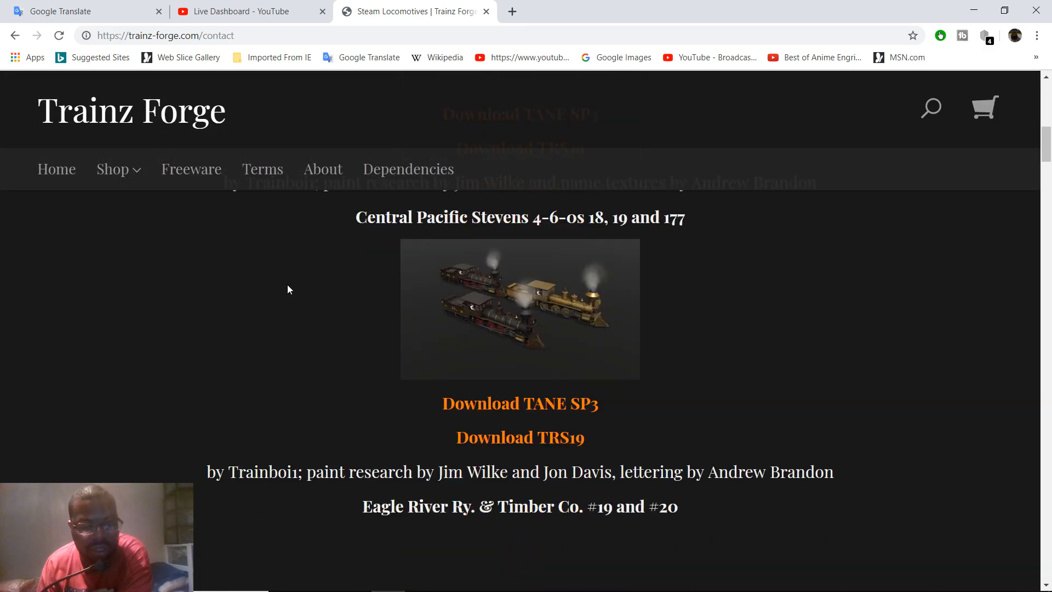
{"action": "scroll", "coordinate": [289, 290], "scroll_direction": "down", "scroll_amount": 10}
{"action": "scroll", "coordinate": [289, 290], "scroll_direction": "up", "scroll_amount": 1}
{"action": "scroll", "coordinate": [288, 289], "scroll_direction": "up", "scroll_amount": 5}
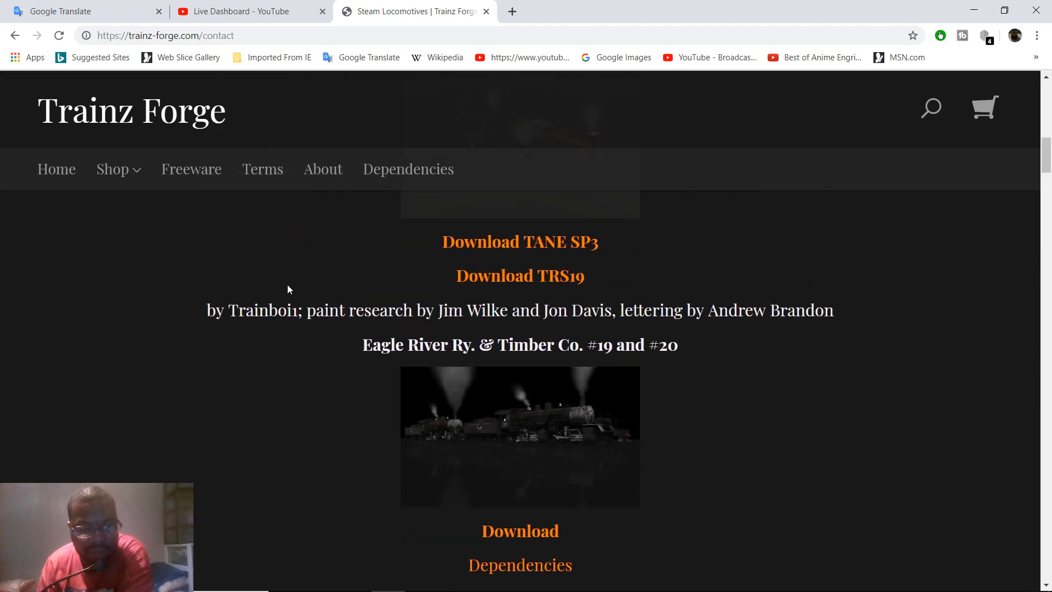
{"action": "scroll", "coordinate": [289, 289], "scroll_direction": "down", "scroll_amount": 9}
{"action": "scroll", "coordinate": [287, 284], "scroll_direction": "down", "scroll_amount": 5}
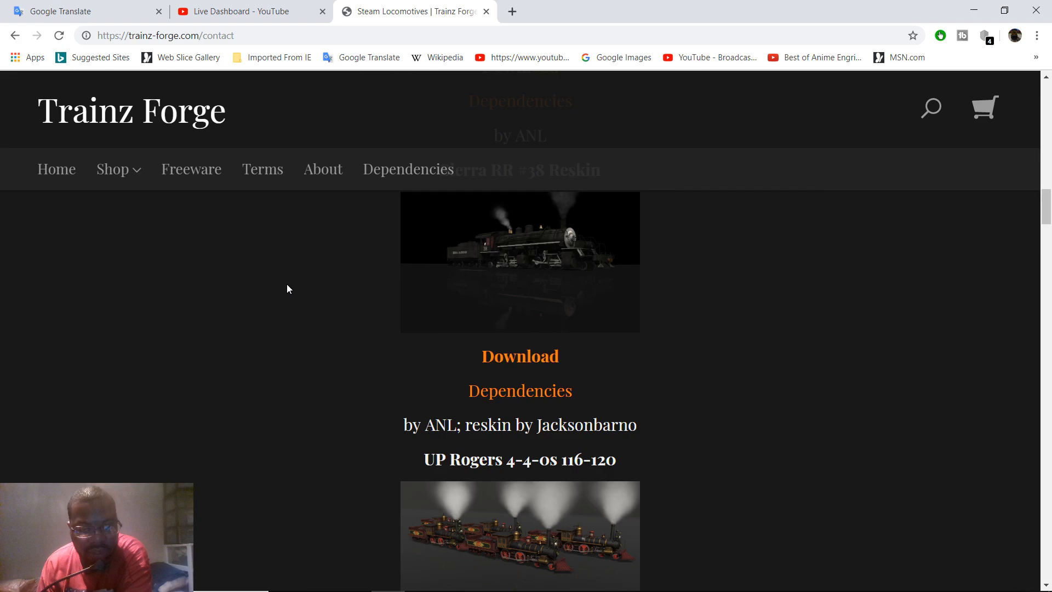
{"action": "scroll", "coordinate": [287, 283], "scroll_direction": "down", "scroll_amount": 5}
{"action": "scroll", "coordinate": [287, 284], "scroll_direction": "down", "scroll_amount": 7}
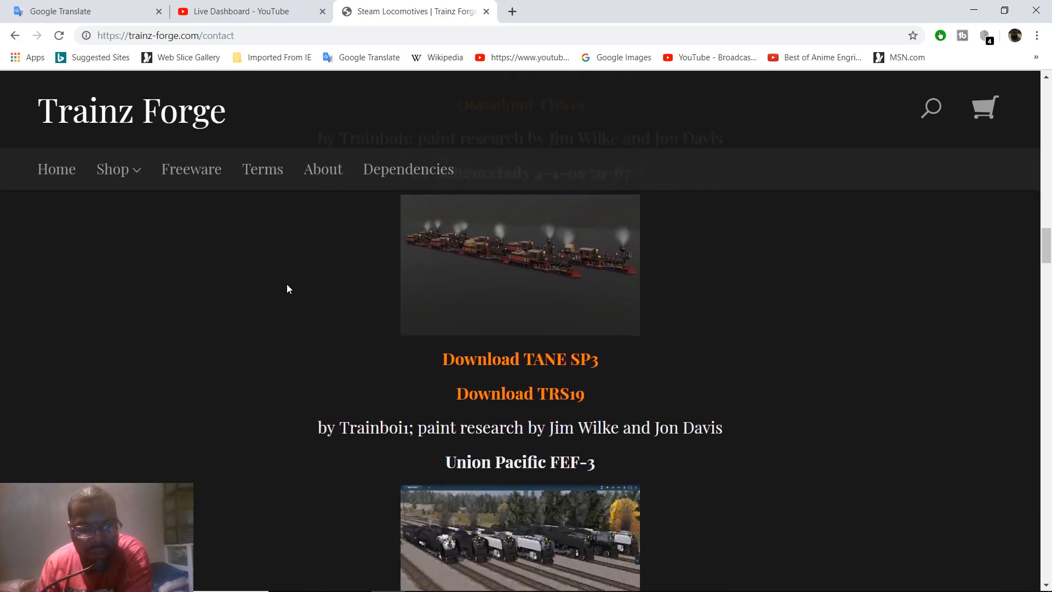
- Examine the Union Pacific FEF-3 entry, its download link and the FEF-3 843 Reskin entry below it
{"action": "scroll", "coordinate": [287, 284], "scroll_direction": "up", "scroll_amount": 2}
{"action": "scroll", "coordinate": [286, 283], "scroll_direction": "up", "scroll_amount": 1}
{"action": "scroll", "coordinate": [286, 280], "scroll_direction": "down", "scroll_amount": 1}
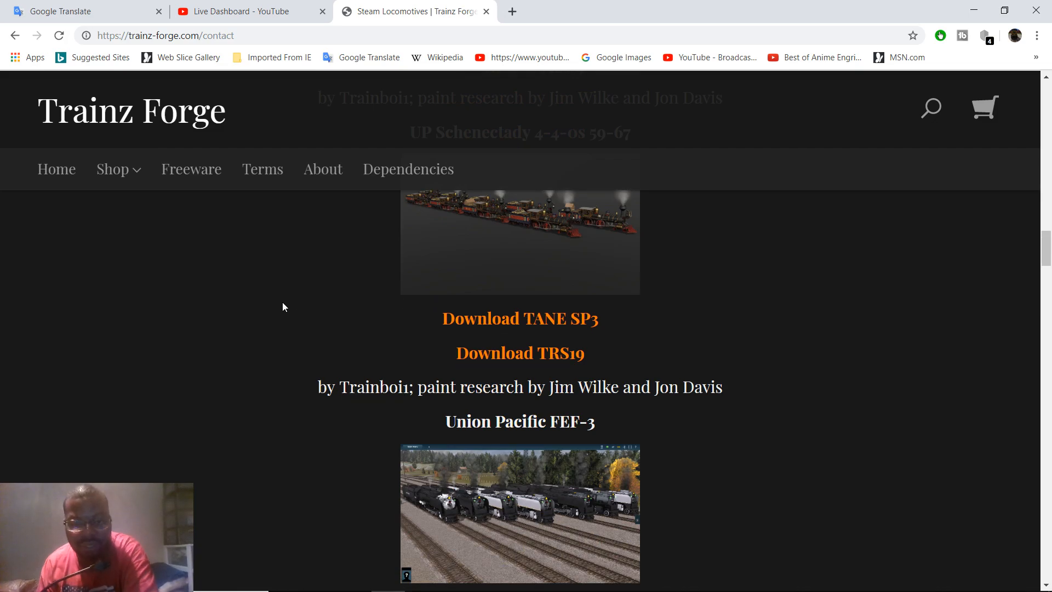
{"action": "scroll", "coordinate": [356, 328], "scroll_direction": "down", "scroll_amount": 2}
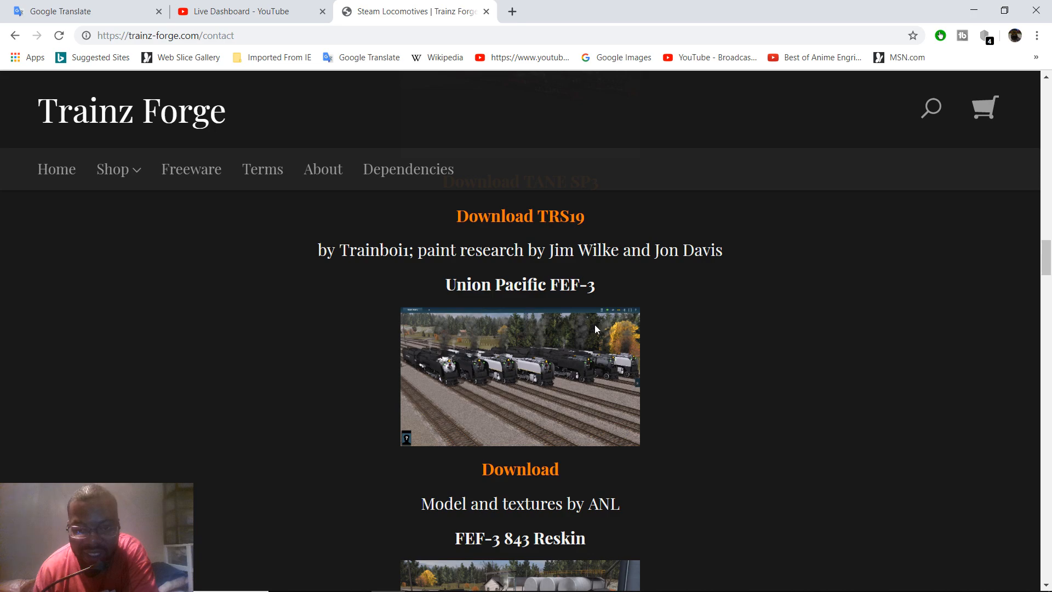
{"action": "scroll", "coordinate": [510, 349], "scroll_direction": "down", "scroll_amount": 1}
{"action": "scroll", "coordinate": [509, 351], "scroll_direction": "up", "scroll_amount": 1}
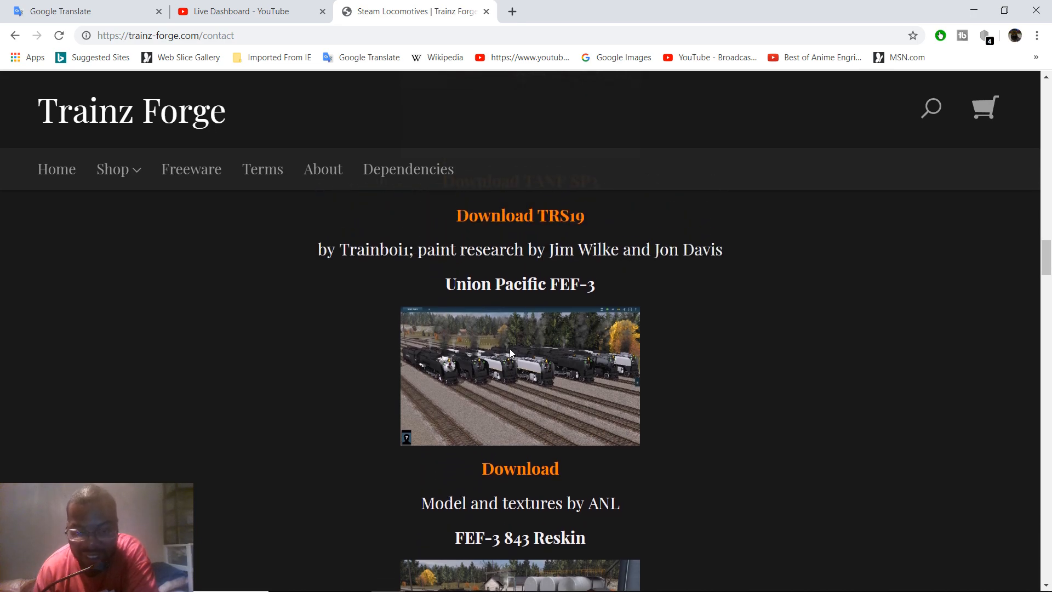
{"action": "scroll", "coordinate": [510, 353], "scroll_direction": "down", "scroll_amount": 1}
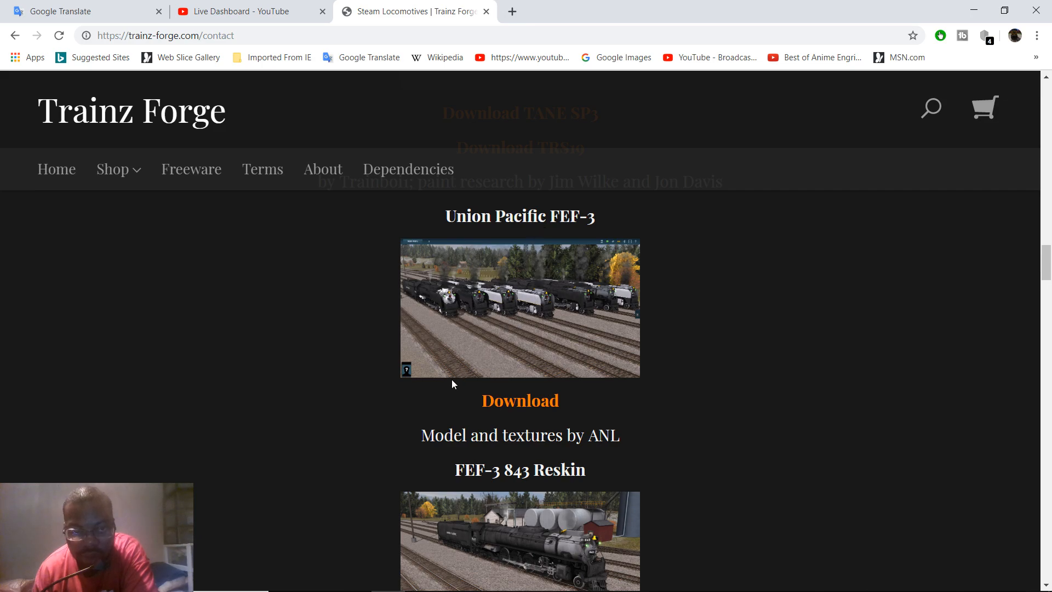
{"action": "scroll", "coordinate": [421, 359], "scroll_direction": "up", "scroll_amount": 3}
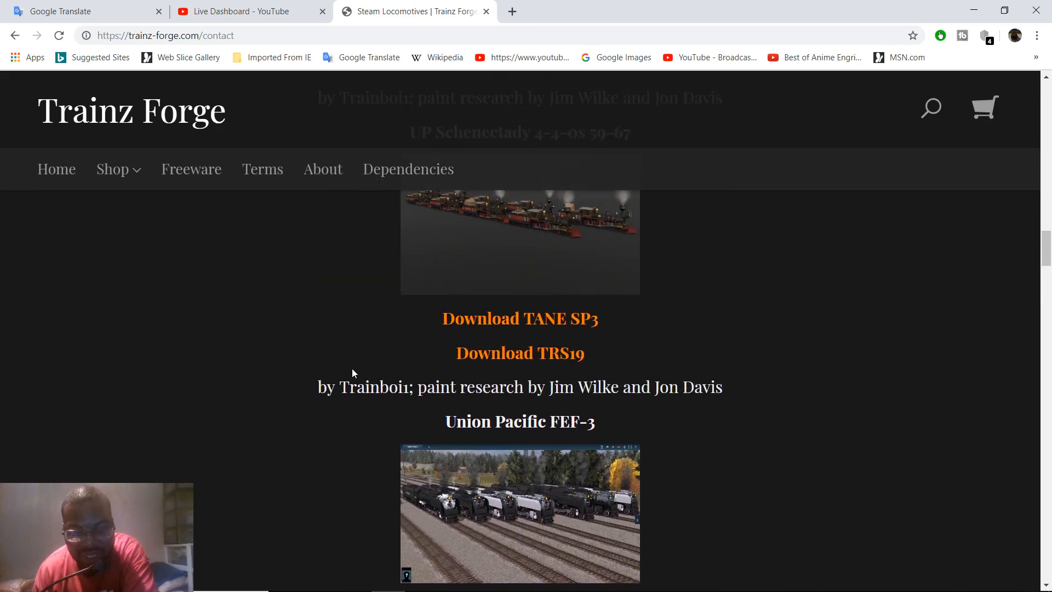
{"action": "scroll", "coordinate": [353, 369], "scroll_direction": "down", "scroll_amount": 1}
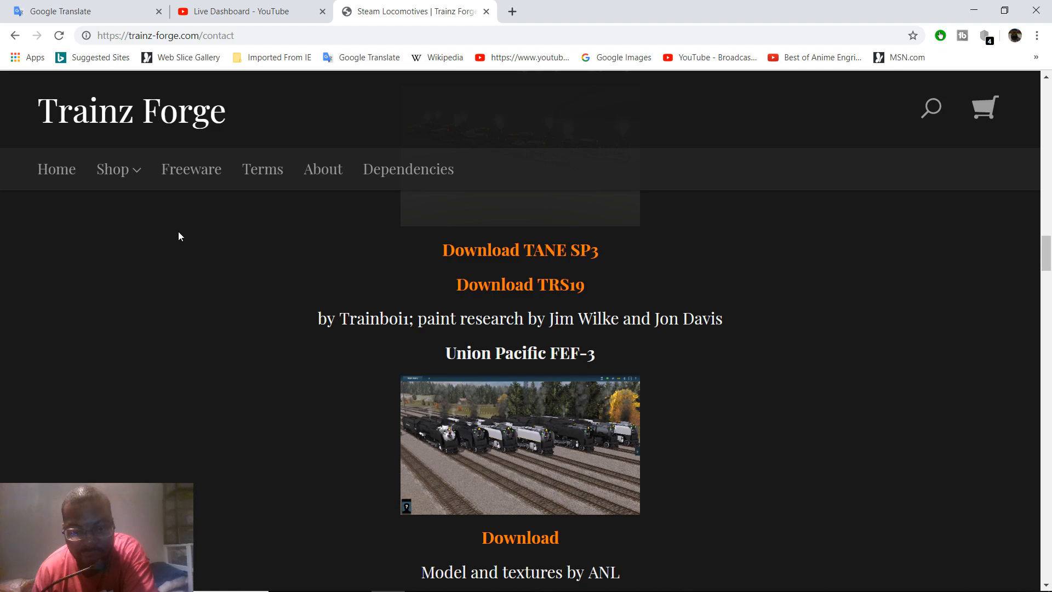
- Return to the "trainz up fef download" search results and review the other sites and videos offering the locomotive
{"action": "left_click", "coordinate": [15, 36]}
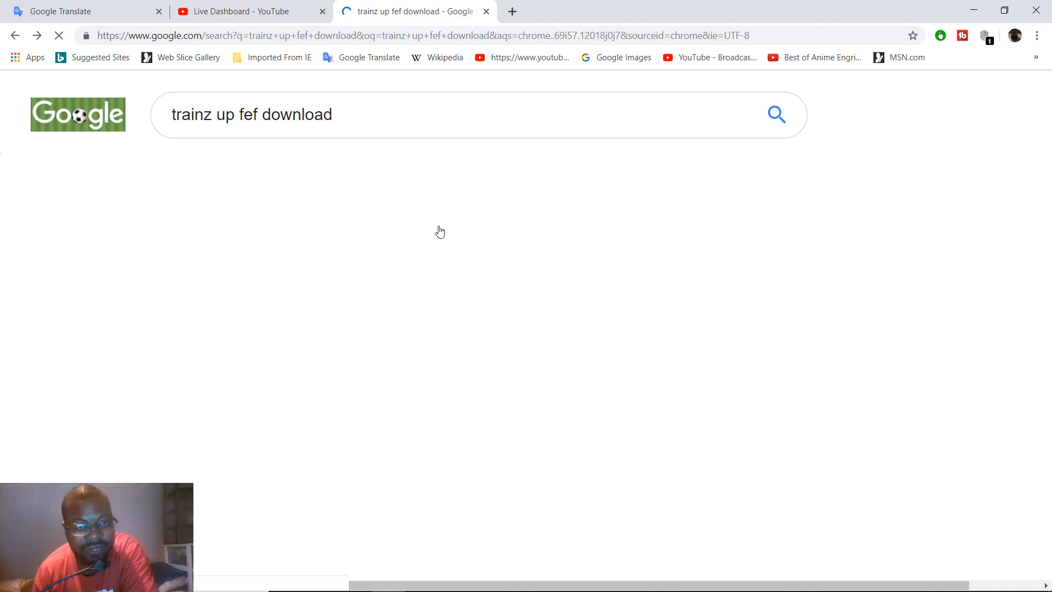
{"action": "scroll", "coordinate": [477, 419], "scroll_direction": "down", "scroll_amount": 6}
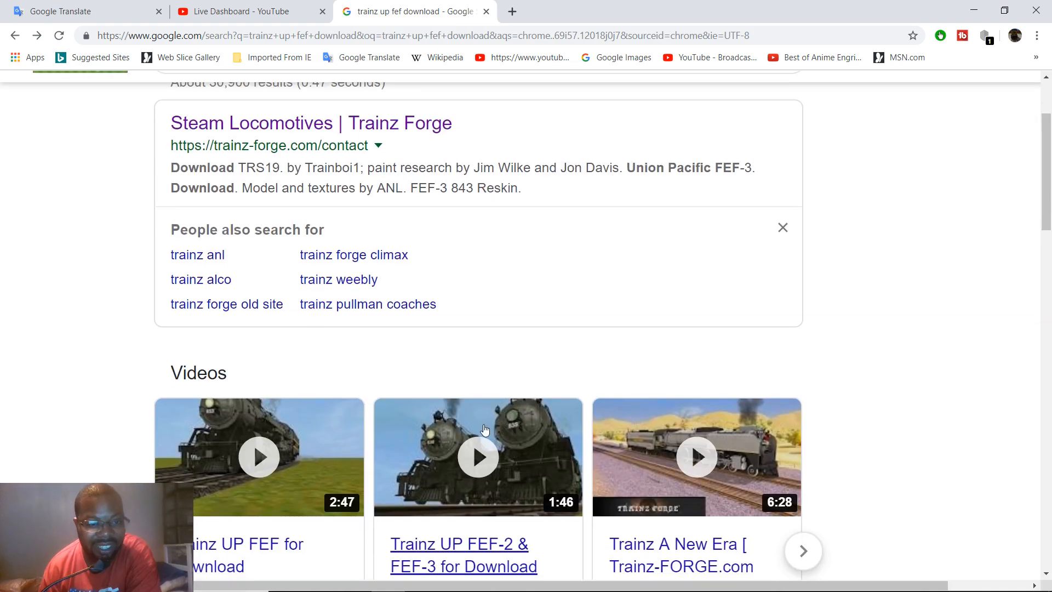
{"action": "scroll", "coordinate": [473, 425], "scroll_direction": "down", "scroll_amount": 3}
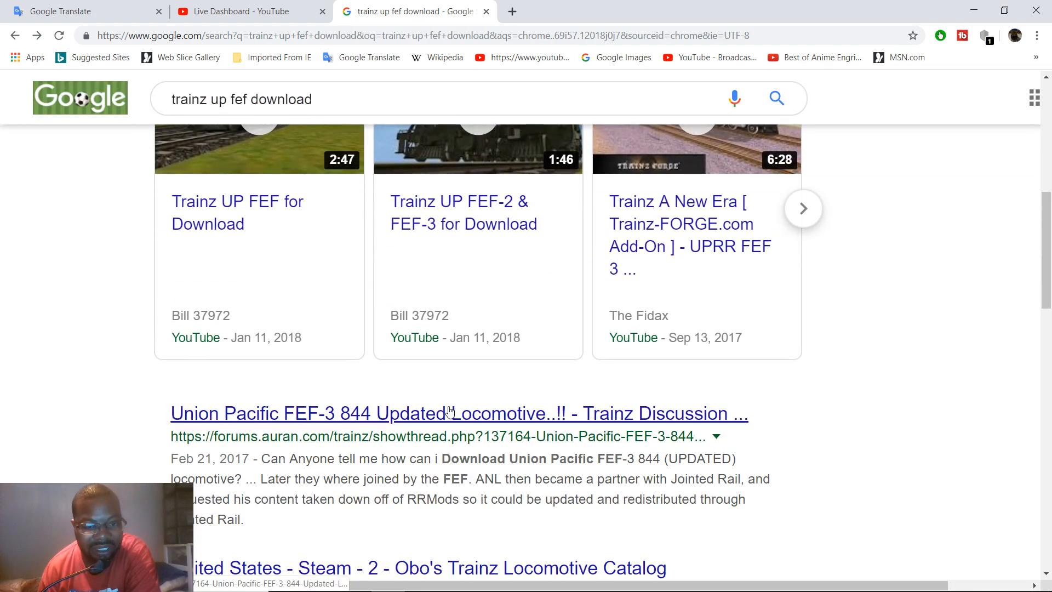
{"action": "scroll", "coordinate": [449, 411], "scroll_direction": "down", "scroll_amount": 1}
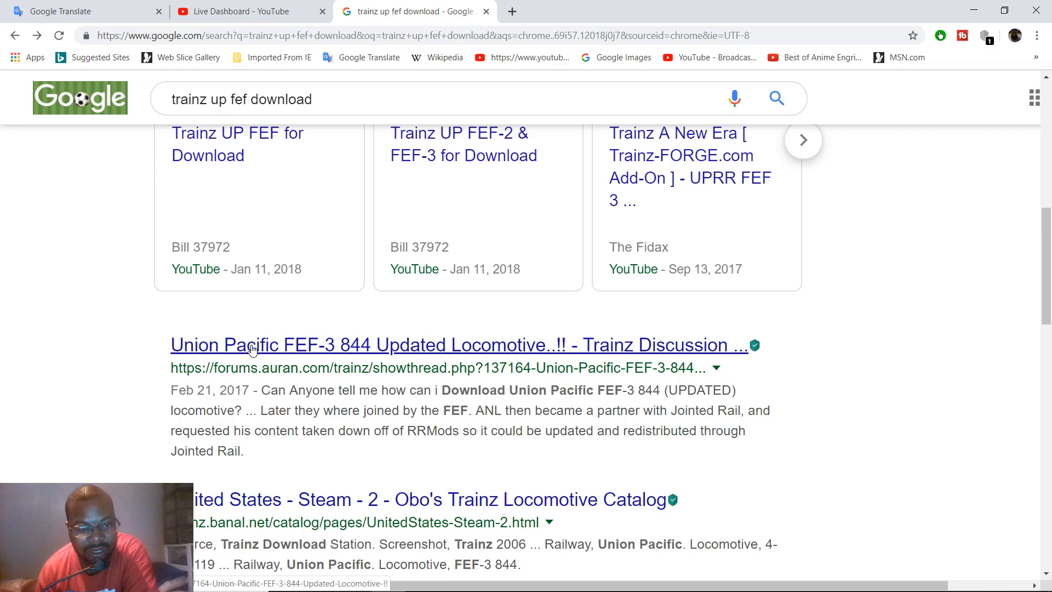
{"action": "scroll", "coordinate": [257, 349], "scroll_direction": "down", "scroll_amount": 3}
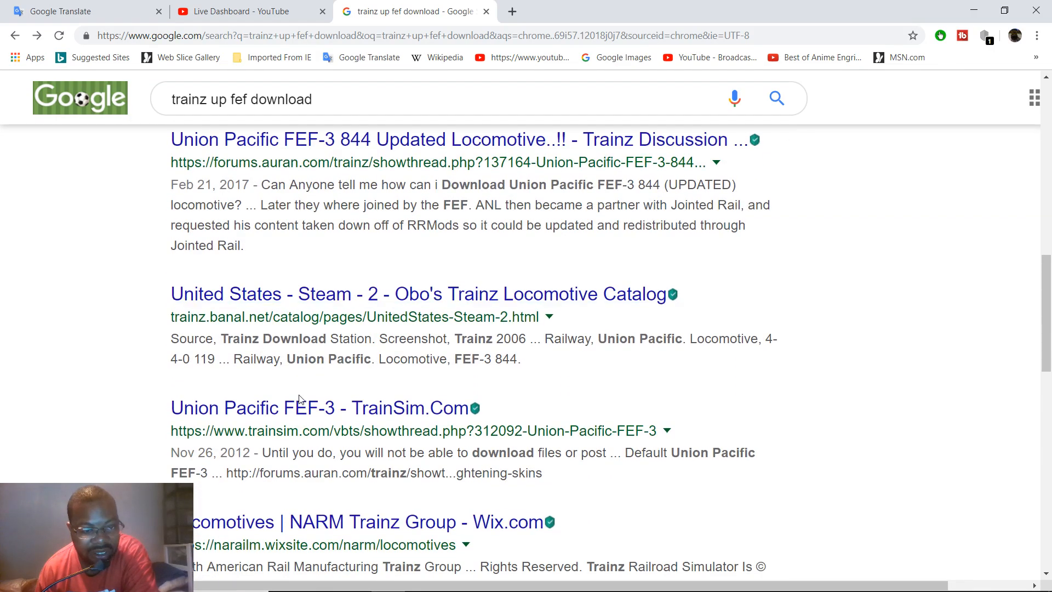
{"action": "scroll", "coordinate": [307, 405], "scroll_direction": "down", "scroll_amount": 1}
{"action": "scroll", "coordinate": [328, 328], "scroll_direction": "down", "scroll_amount": 2}
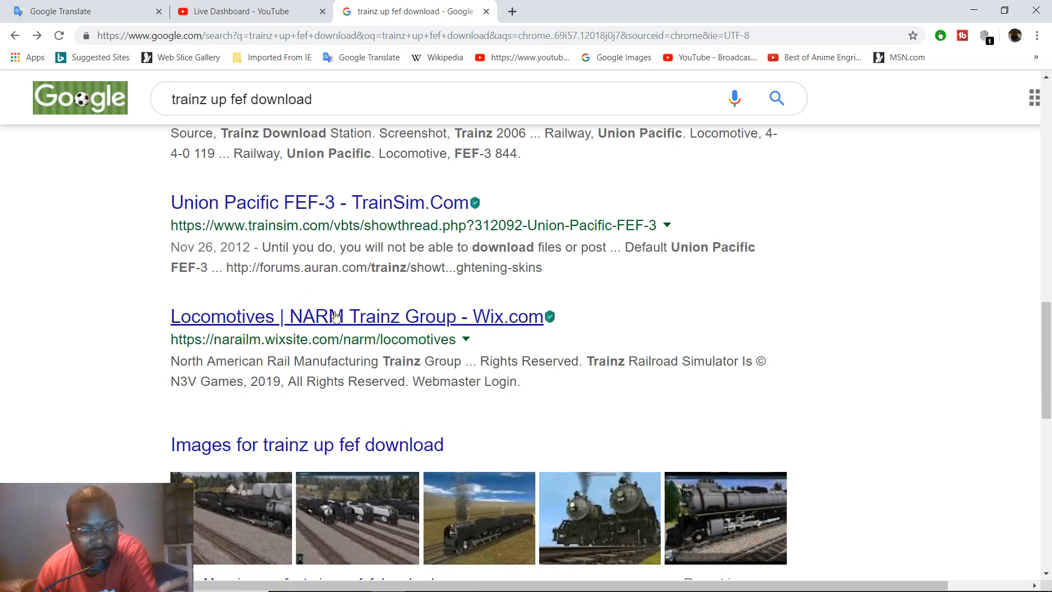
{"action": "scroll", "coordinate": [331, 323], "scroll_direction": "down", "scroll_amount": 6}
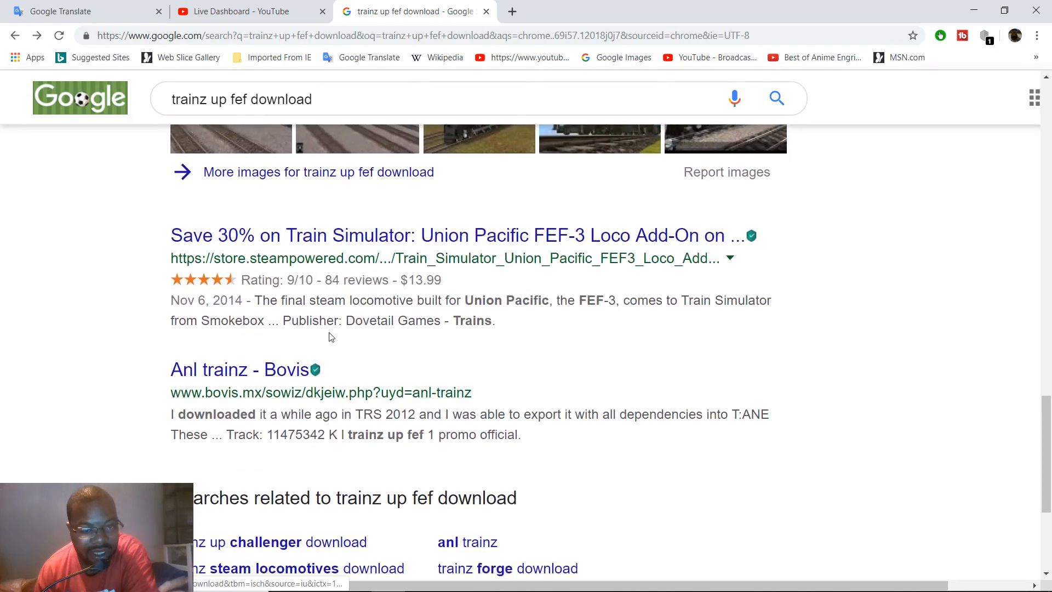
{"action": "scroll", "coordinate": [334, 340], "scroll_direction": "up", "scroll_amount": 1}
{"action": "scroll", "coordinate": [335, 328], "scroll_direction": "up", "scroll_amount": 15}
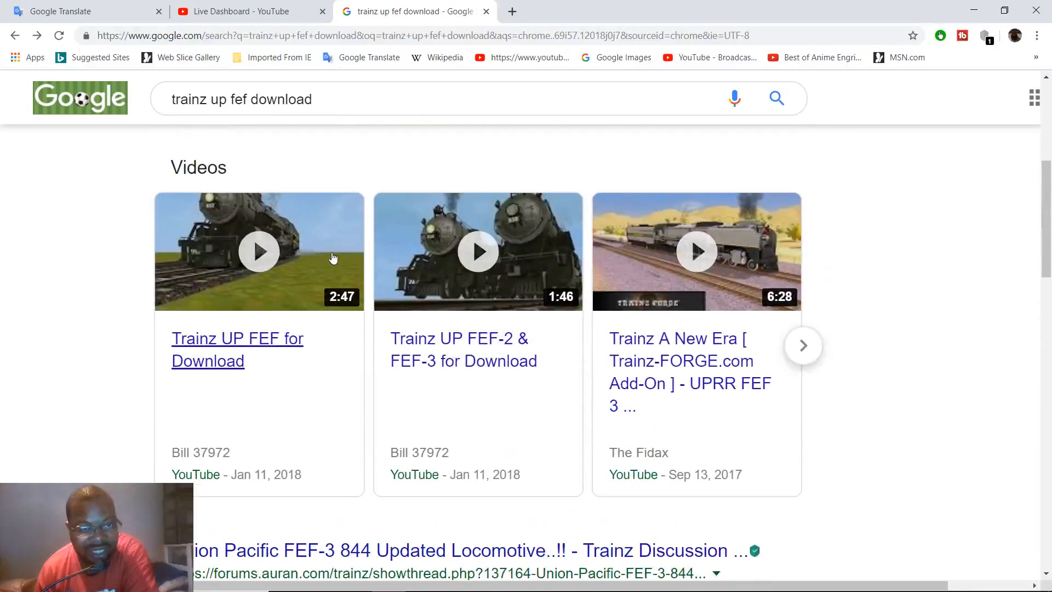
{"action": "scroll", "coordinate": [328, 262], "scroll_direction": "up", "scroll_amount": 4}
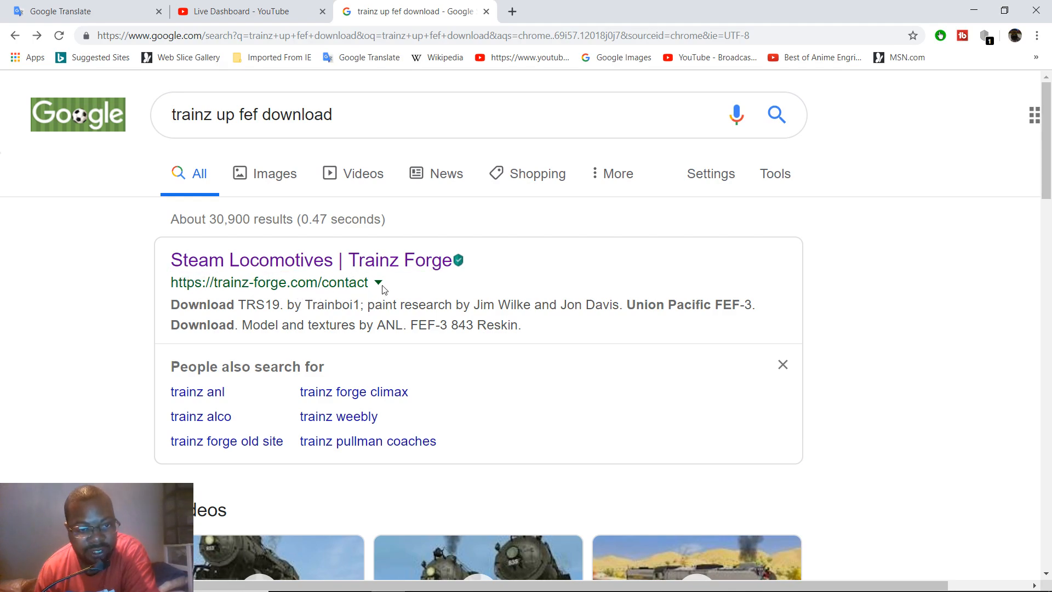
- Close the search results tab and switch back to the Trainz Railroad Simulator 2019 window showing the route
{"action": "left_click", "coordinate": [486, 11]}
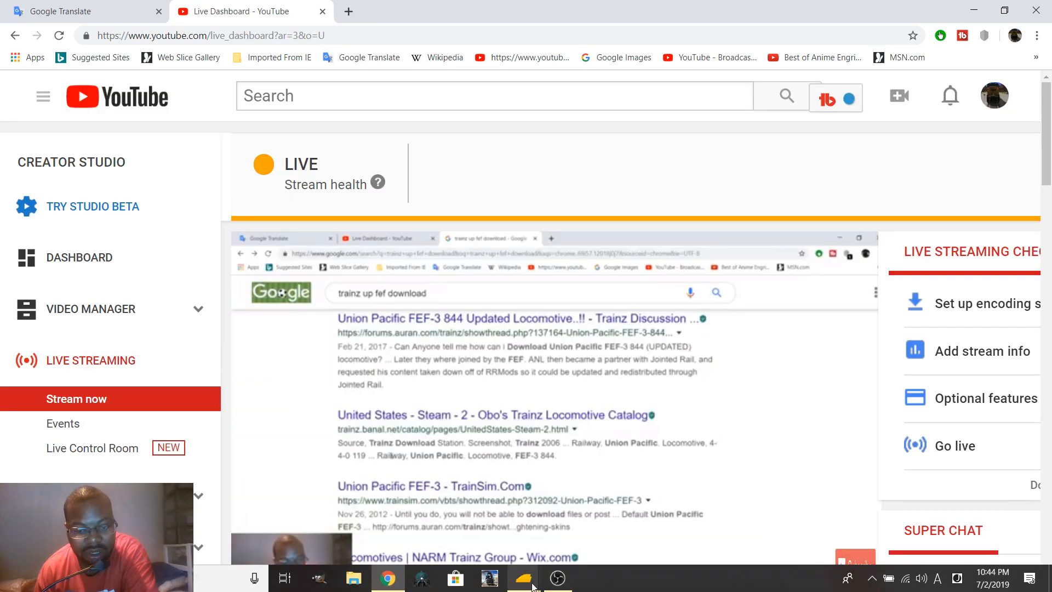
{"action": "mouse_move", "coordinate": [531, 585]}
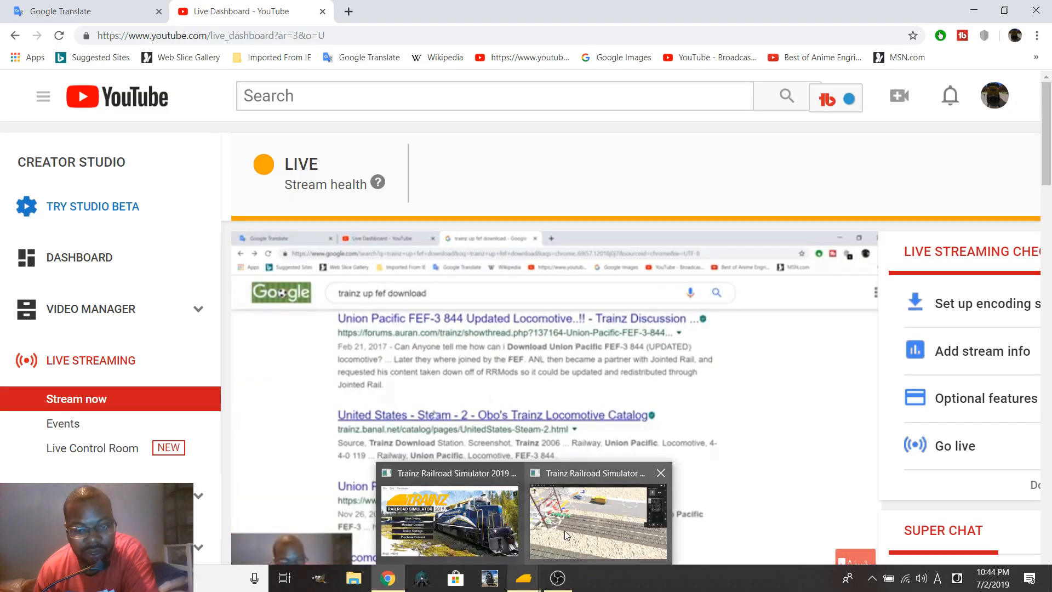
{"action": "left_click", "coordinate": [564, 530]}
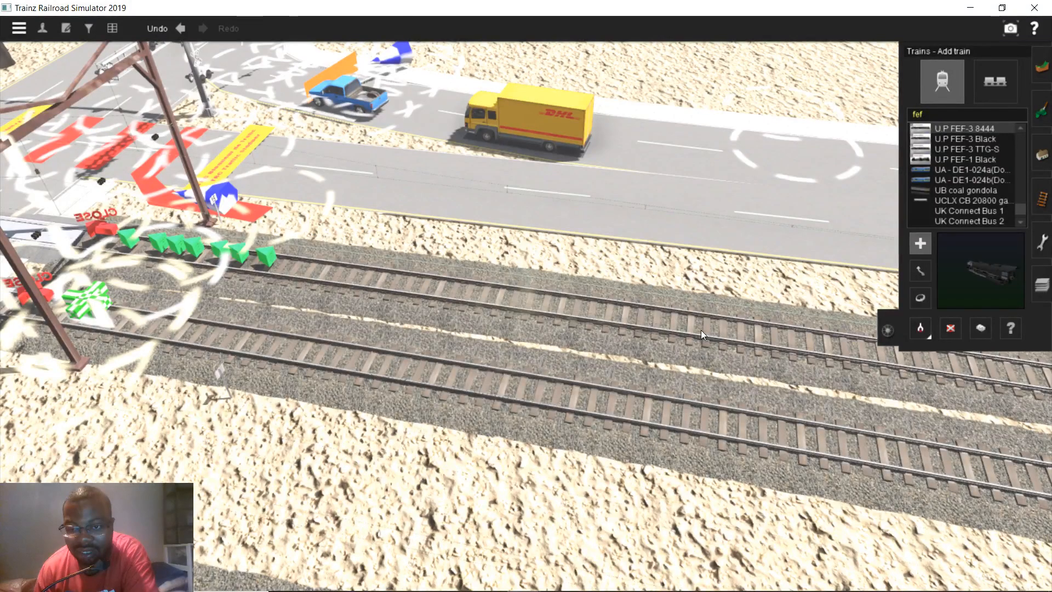
- Place the U.P FEF-3 8444 locomotive on the track nearest the road and open its properties
{"action": "left_click", "coordinate": [701, 330]}
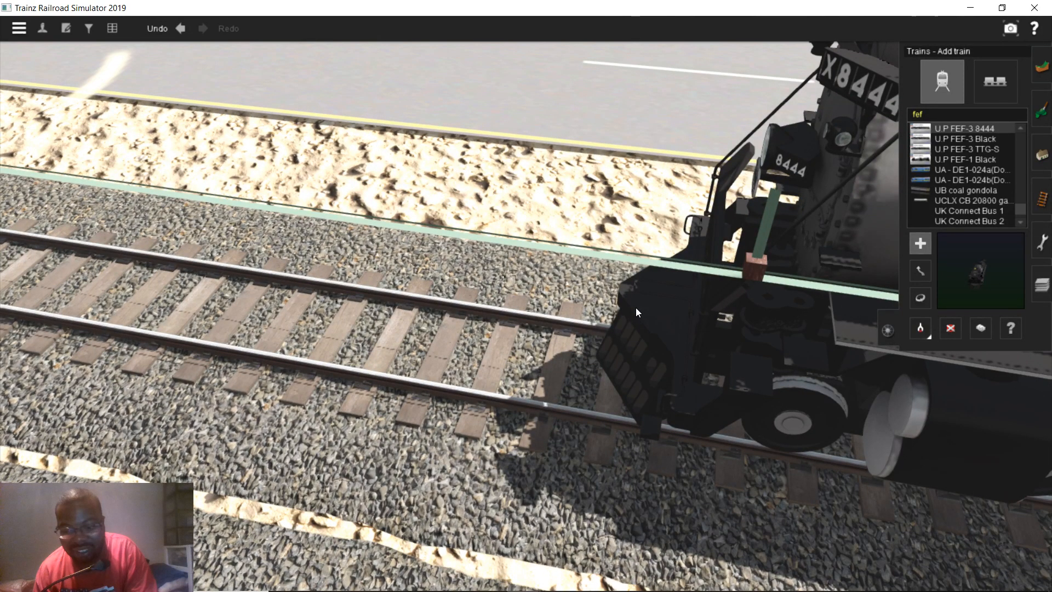
{"action": "left_click", "coordinate": [1010, 328]}
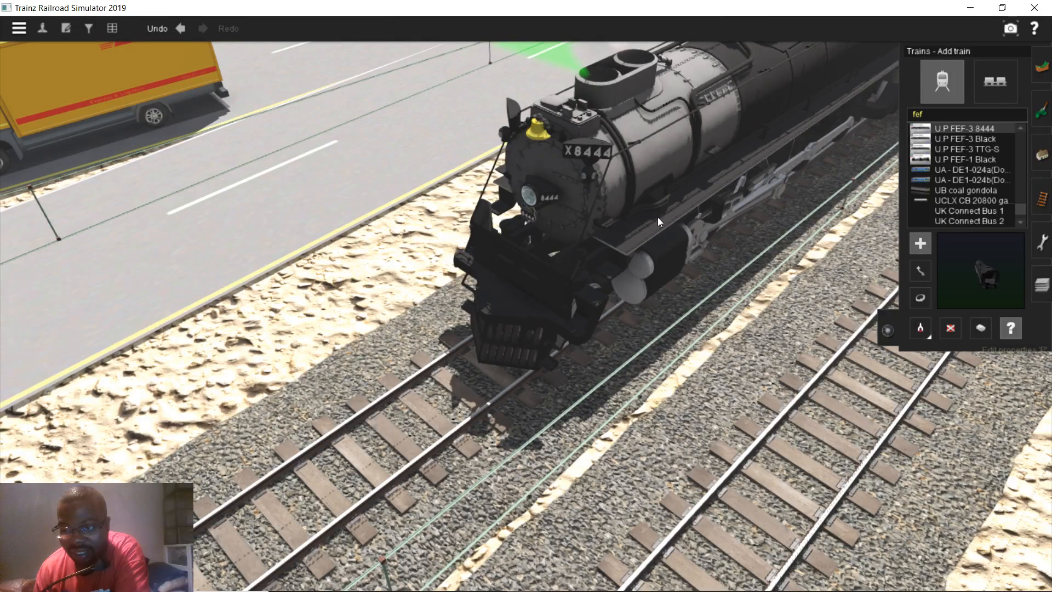
{"action": "left_click", "coordinate": [657, 217]}
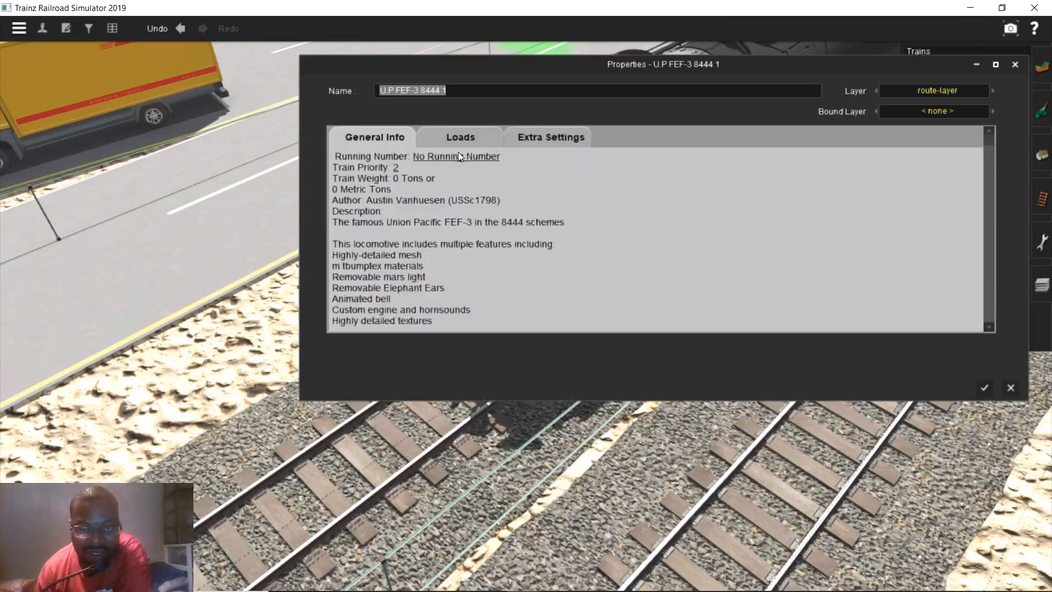
- In the locomotive's extra settings, move the Coupler slider to its far end and apply the properties
{"action": "left_click", "coordinate": [554, 147]}
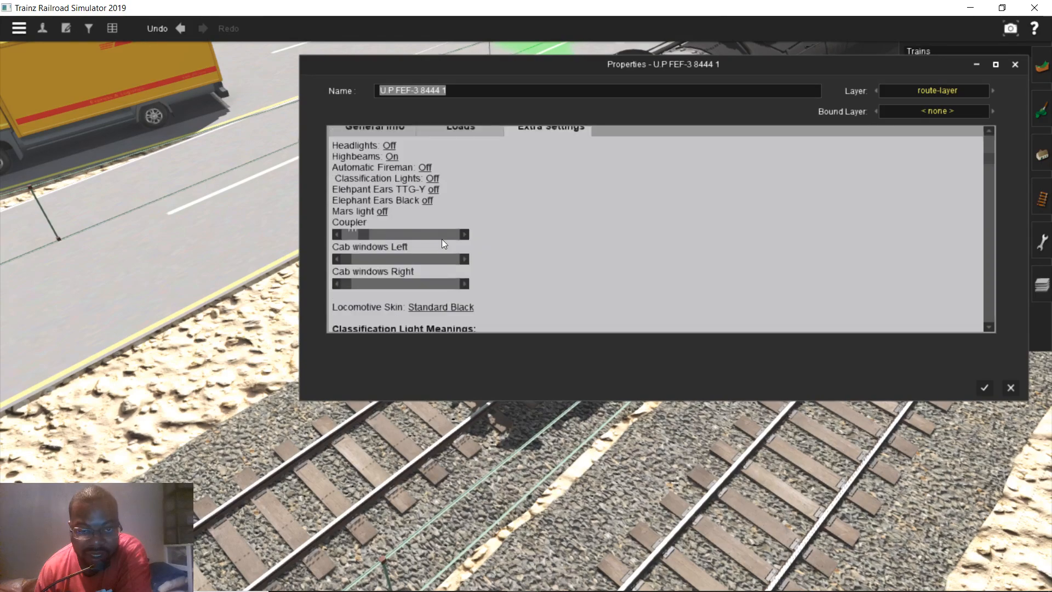
{"action": "left_click", "coordinate": [443, 235]}
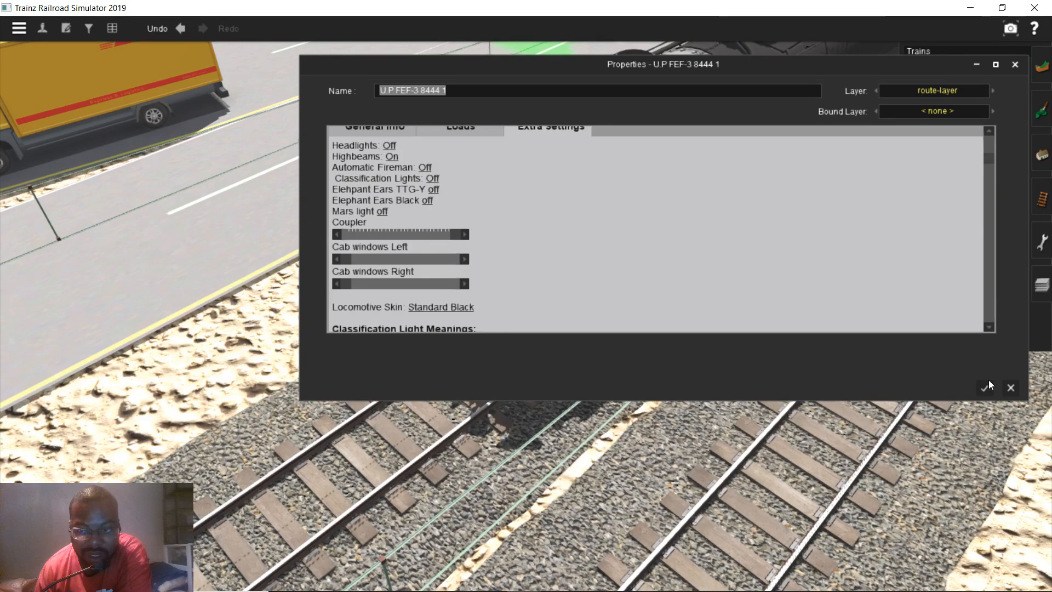
{"action": "left_click", "coordinate": [988, 381]}
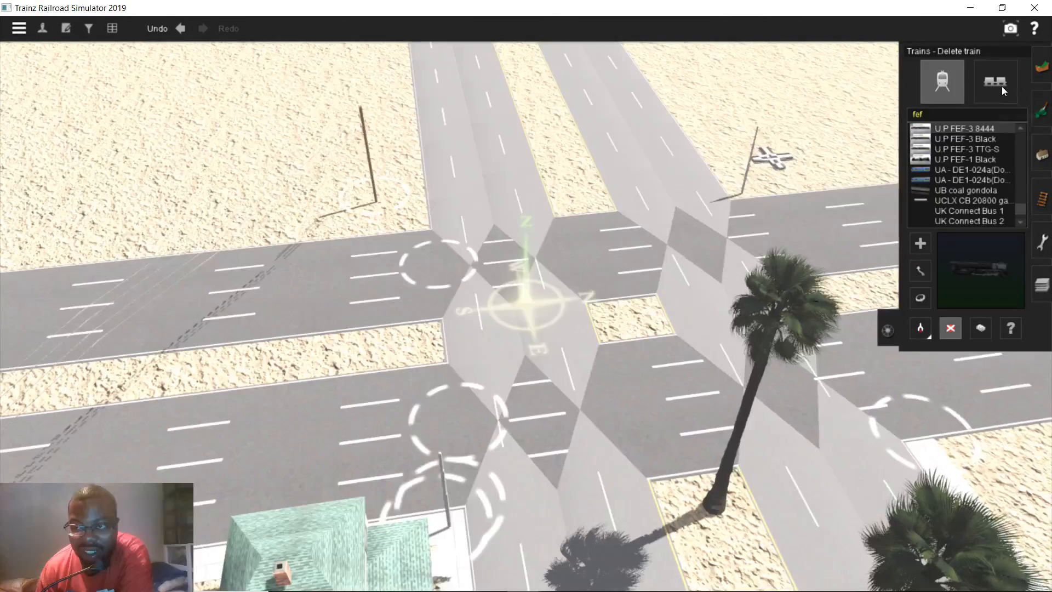
{"action": "left_click", "coordinate": [1001, 86]}
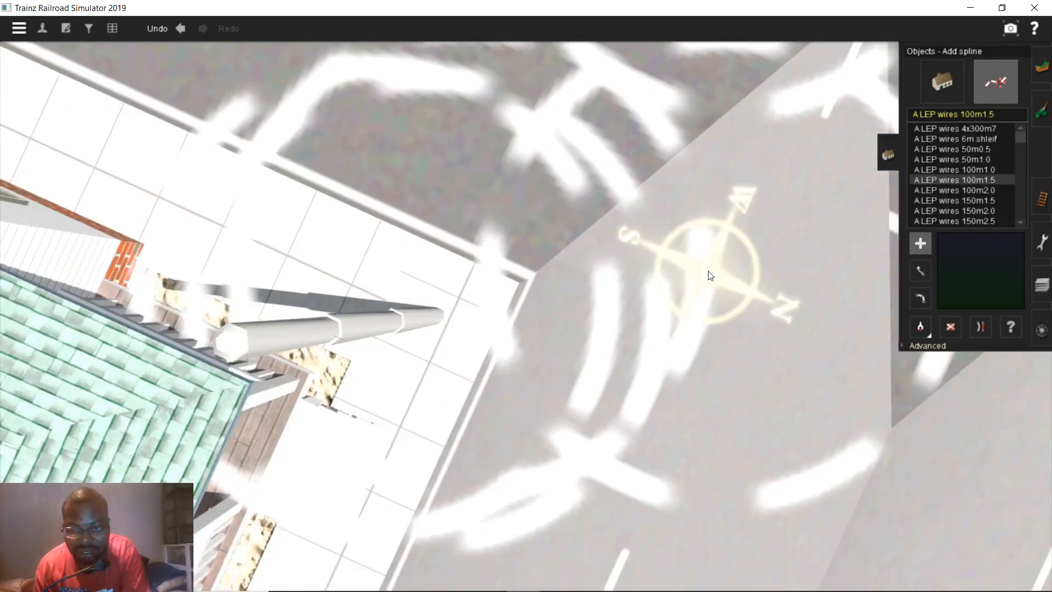
{"action": "right_click_drag", "start_coordinate": [708, 274], "coordinate": [611, 249]}
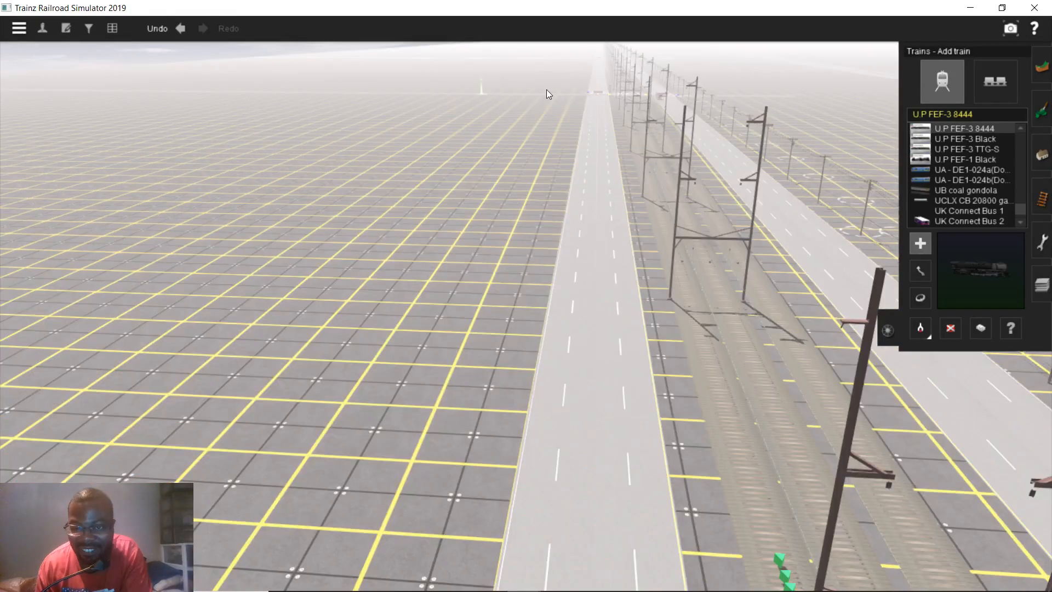
{"action": "right_click", "coordinate": [547, 90]}
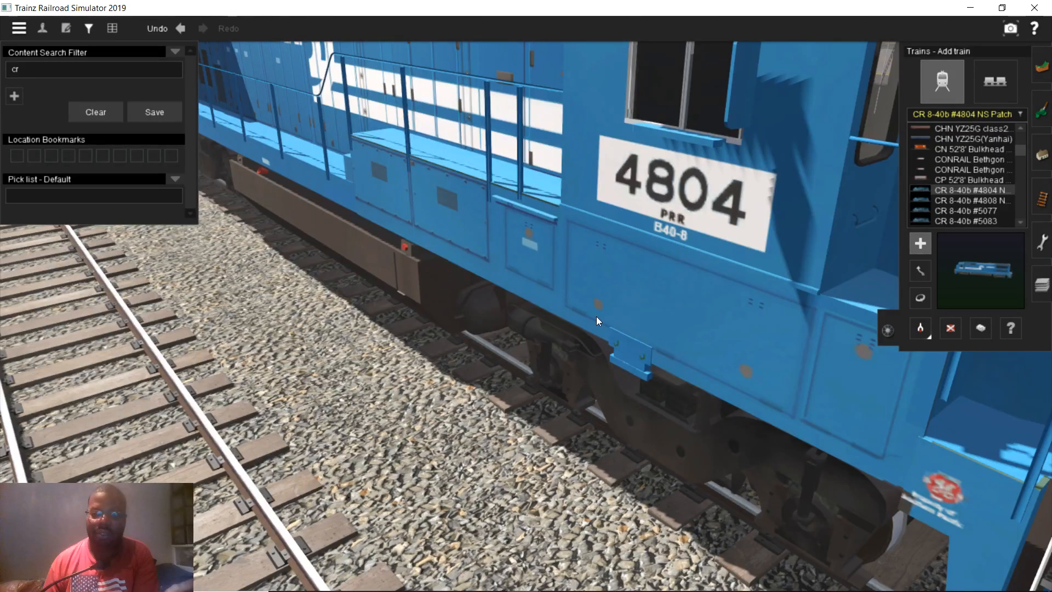
- Place the CR GP40 locomotive on the track nearest the roads
{"action": "scroll", "coordinate": [596, 315], "scroll_direction": "down", "scroll_amount": 1}
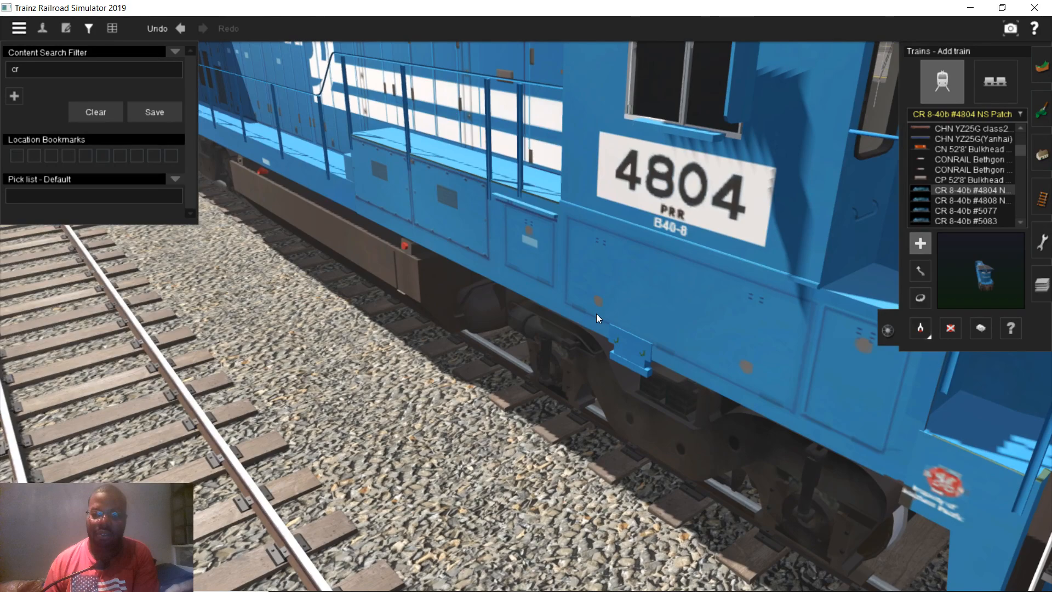
{"action": "scroll", "coordinate": [596, 313], "scroll_direction": "down", "scroll_amount": 5}
{"action": "key", "text": "Left"}
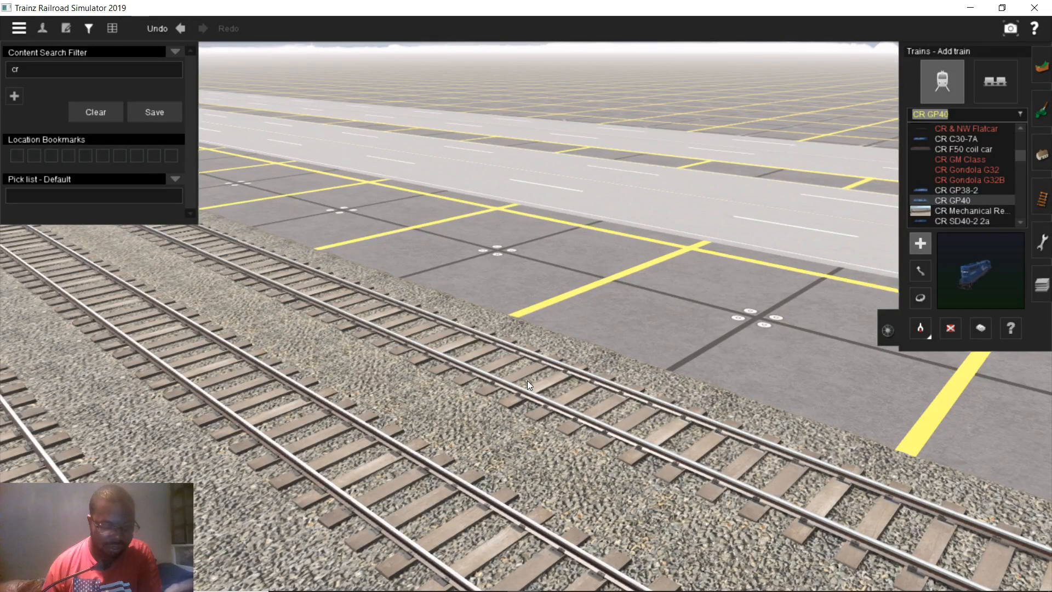
{"action": "left_click", "coordinate": [527, 380]}
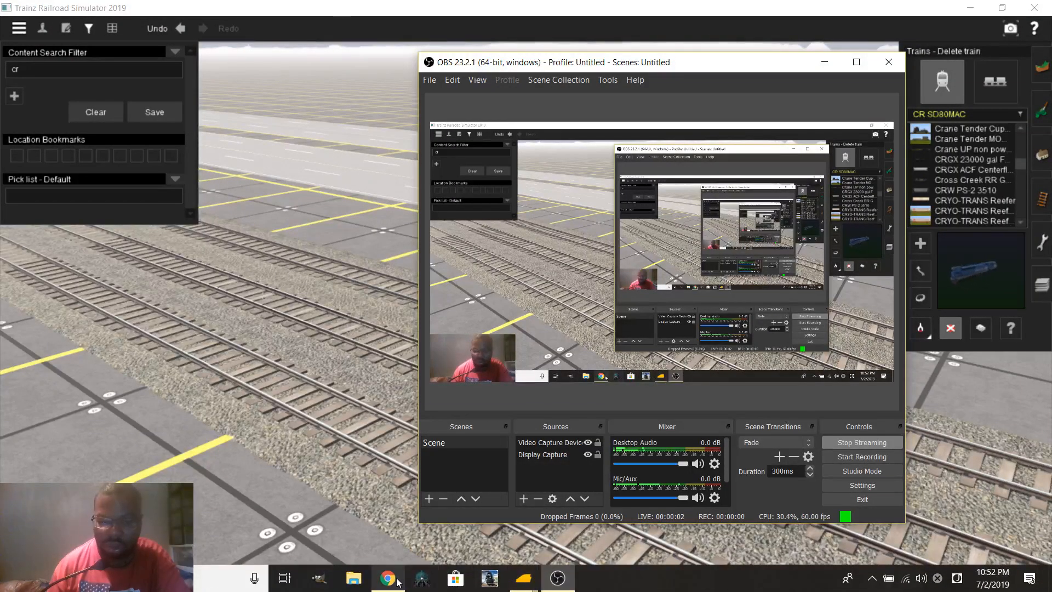
- Switch to the YouTube Live Dashboard to check the stream, and return to the Trainz Railroad Simulator 2019 route window
{"action": "mouse_move", "coordinate": [388, 577]}
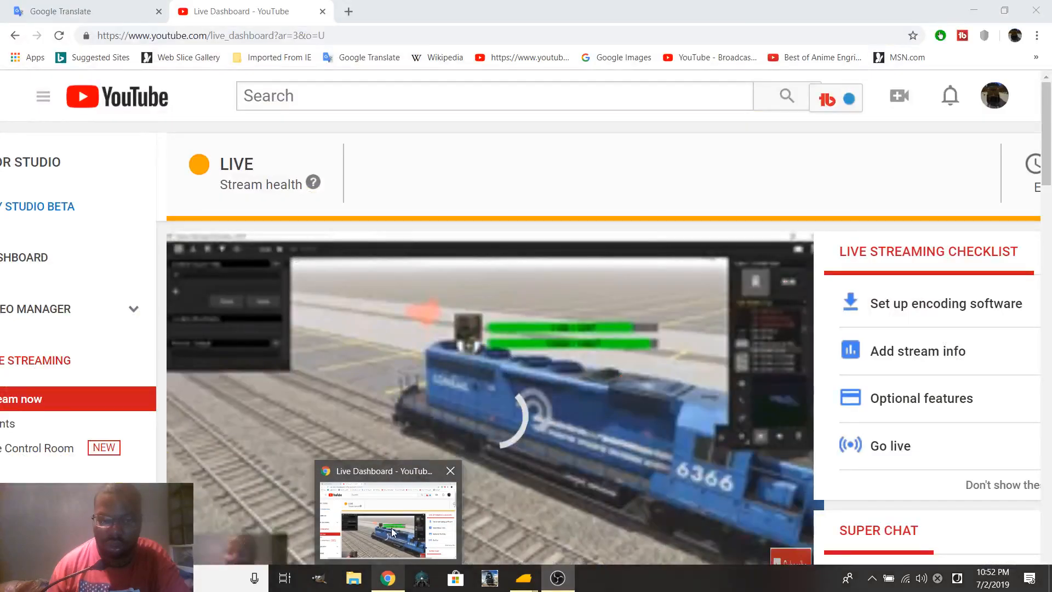
{"action": "left_click", "coordinate": [391, 528]}
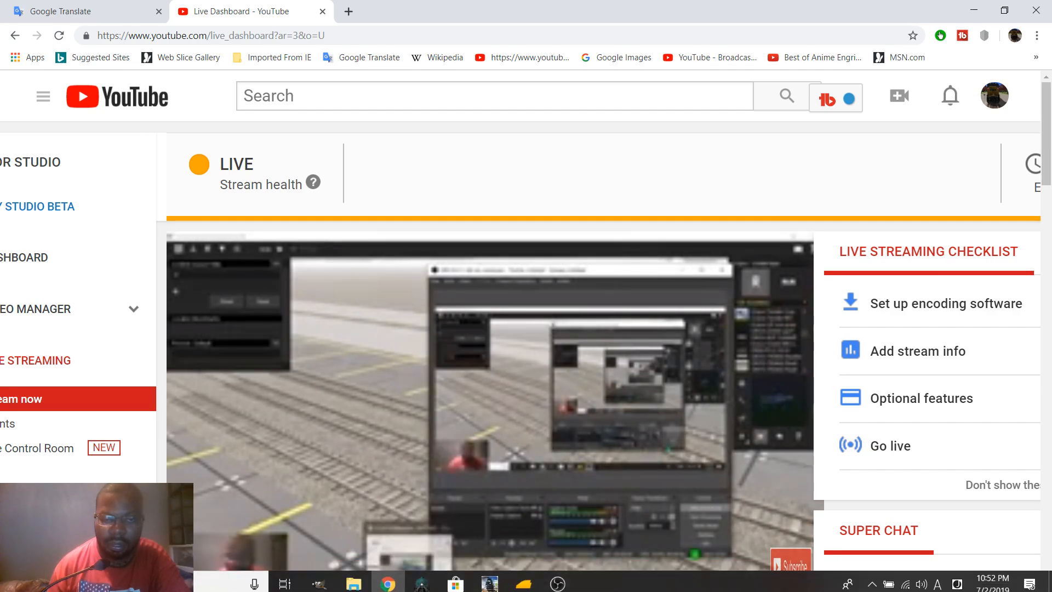
{"action": "mouse_move", "coordinate": [537, 584]}
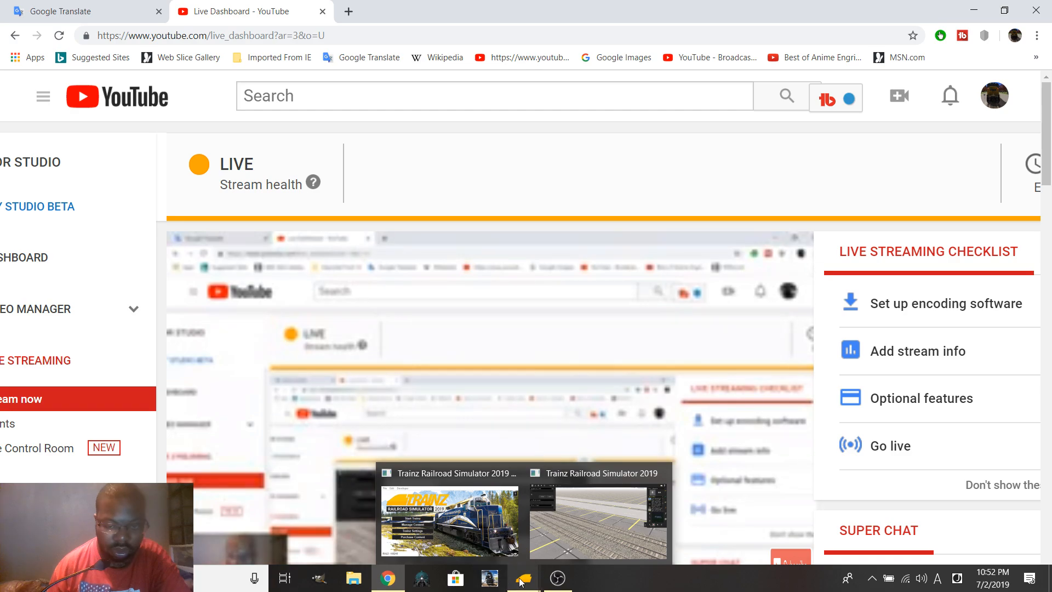
{"action": "mouse_move", "coordinate": [557, 559]}
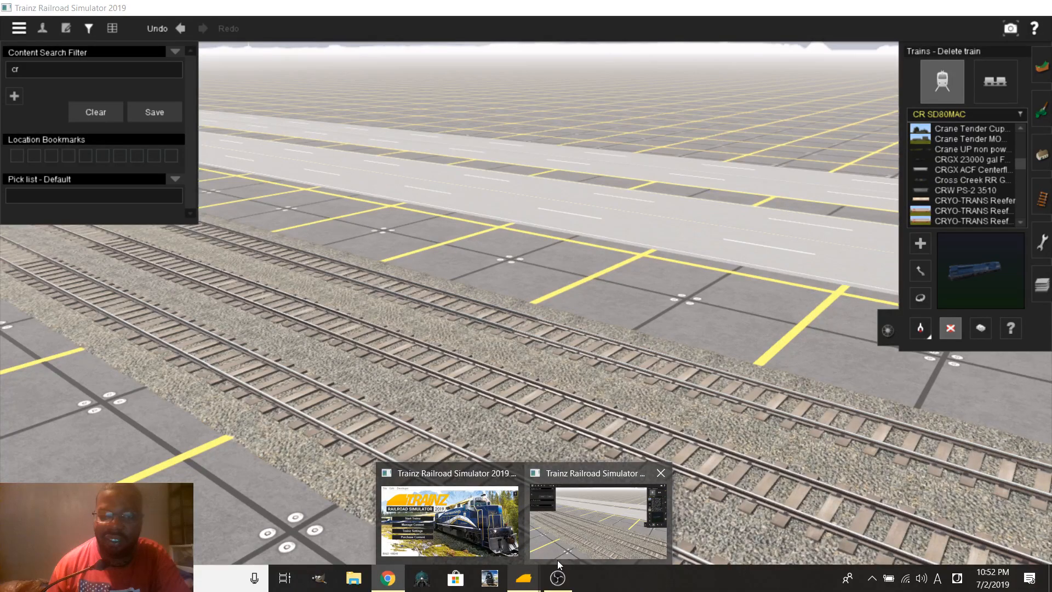
{"action": "left_click", "coordinate": [557, 560]}
- In the properties of the ATLS controller at the road intersection, set the Gap Delay between phases to 4 seconds
{"action": "right_click", "coordinate": [369, 170]}
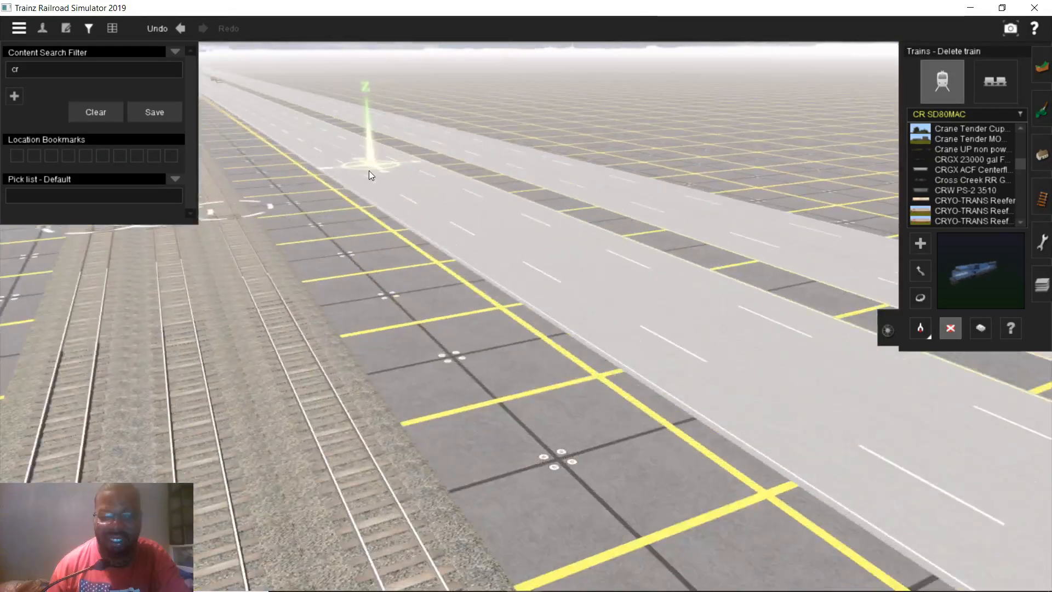
{"action": "right_click_drag", "start_coordinate": [369, 170], "coordinate": [419, 139]}
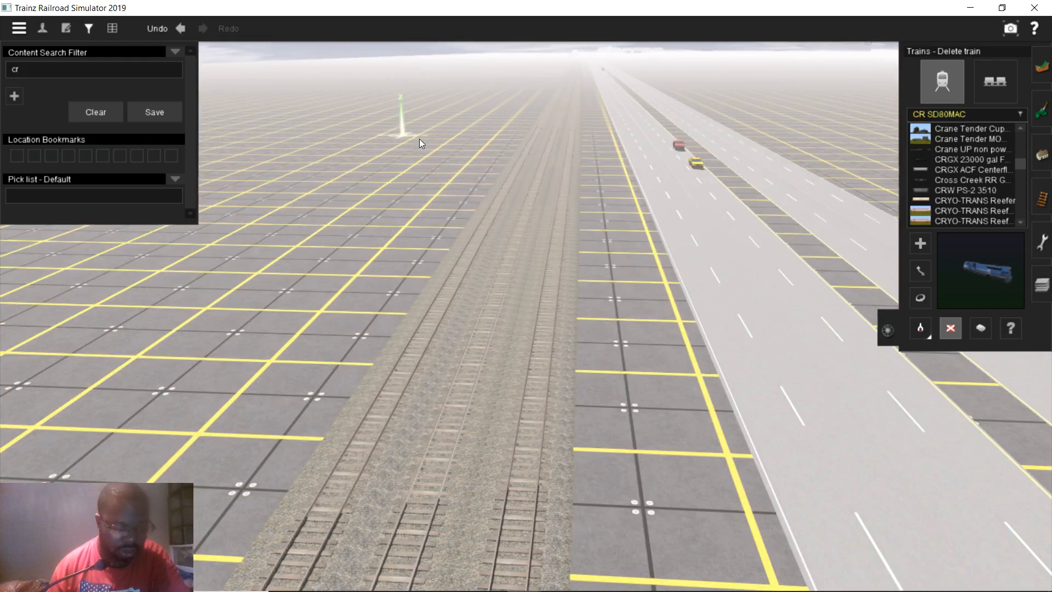
{"action": "right_click", "coordinate": [512, 123]}
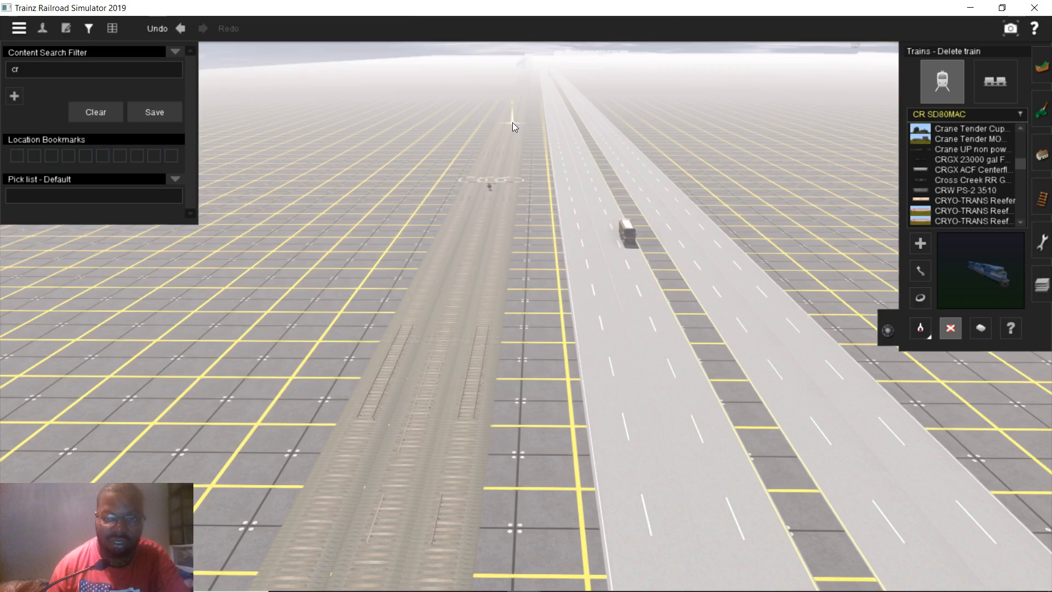
{"action": "right_click", "coordinate": [512, 123]}
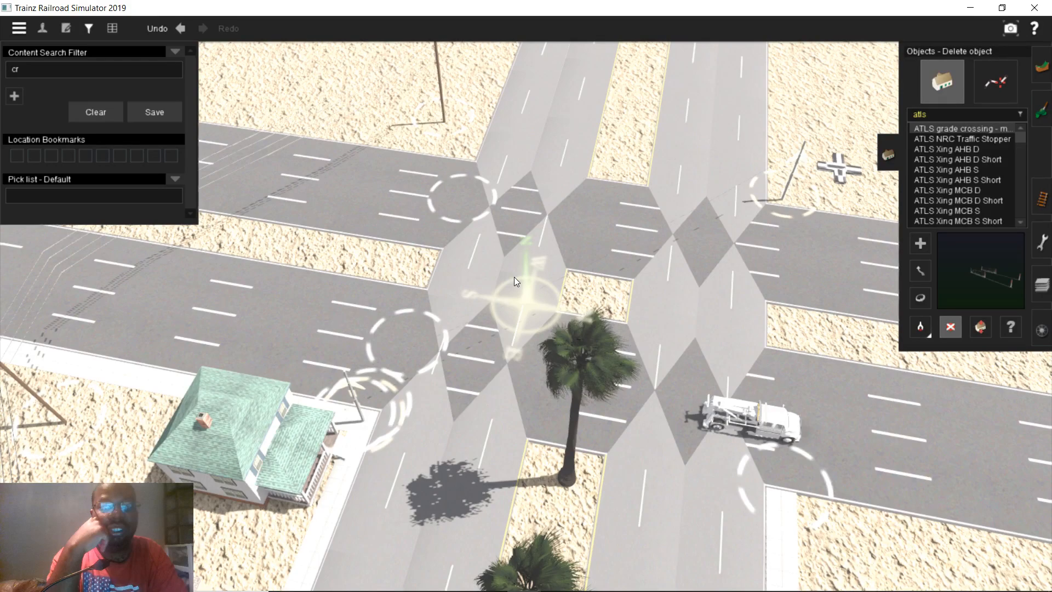
{"action": "scroll", "coordinate": [958, 179], "scroll_direction": "down", "scroll_amount": 1}
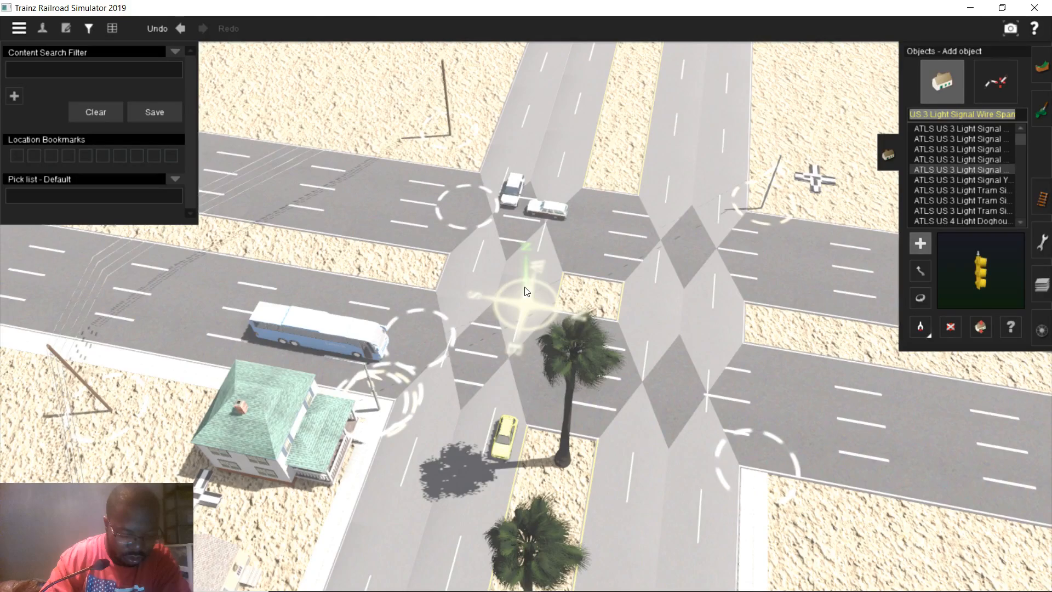
{"action": "scroll", "coordinate": [524, 291], "scroll_direction": "up", "scroll_amount": 5}
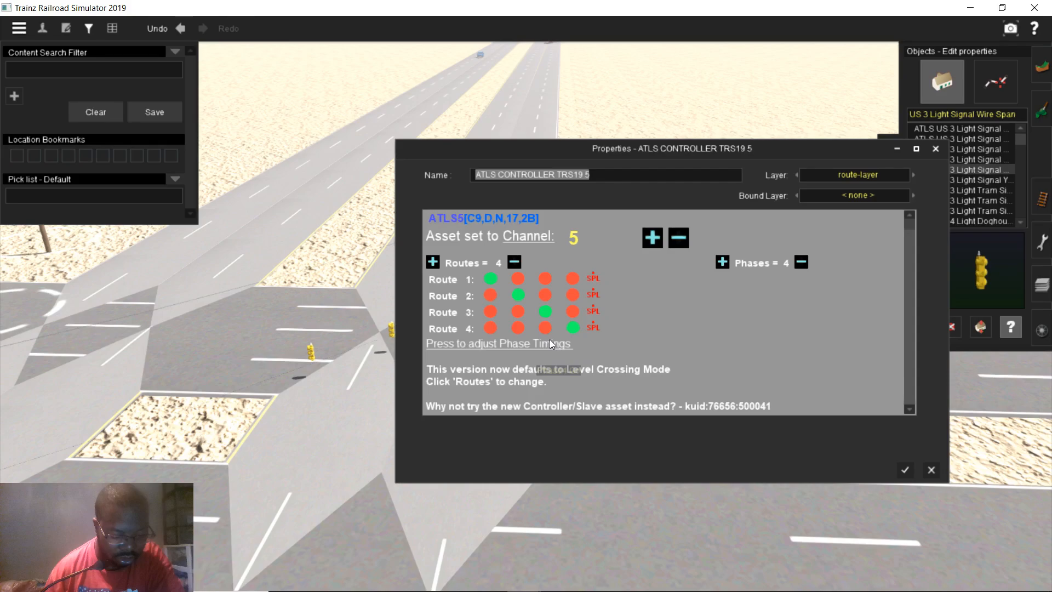
{"action": "left_click", "coordinate": [550, 341]}
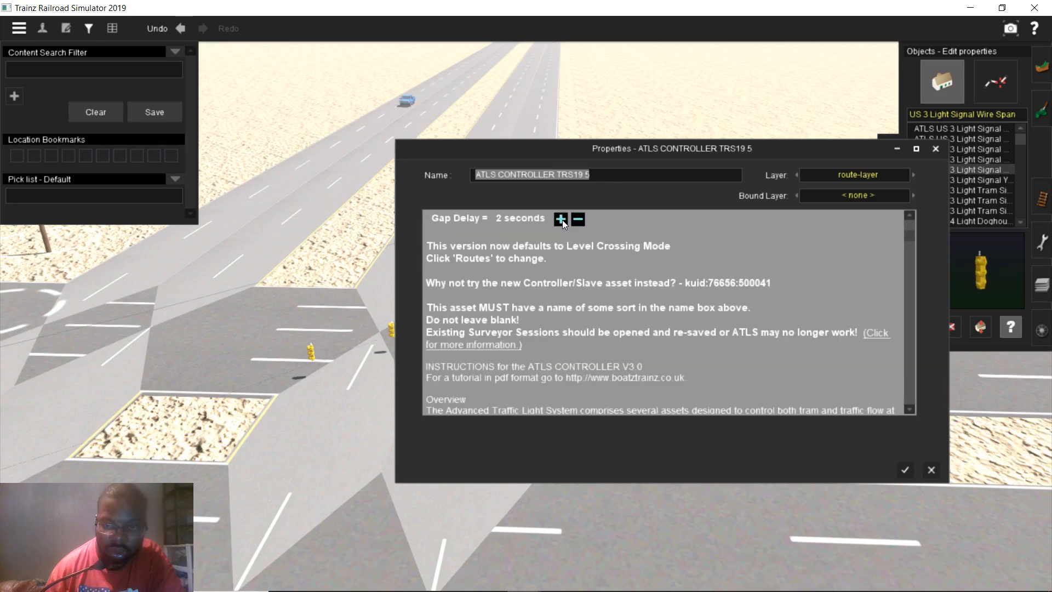
{"action": "left_click", "coordinate": [561, 220]}
{"action": "left_click", "coordinate": [561, 220]}
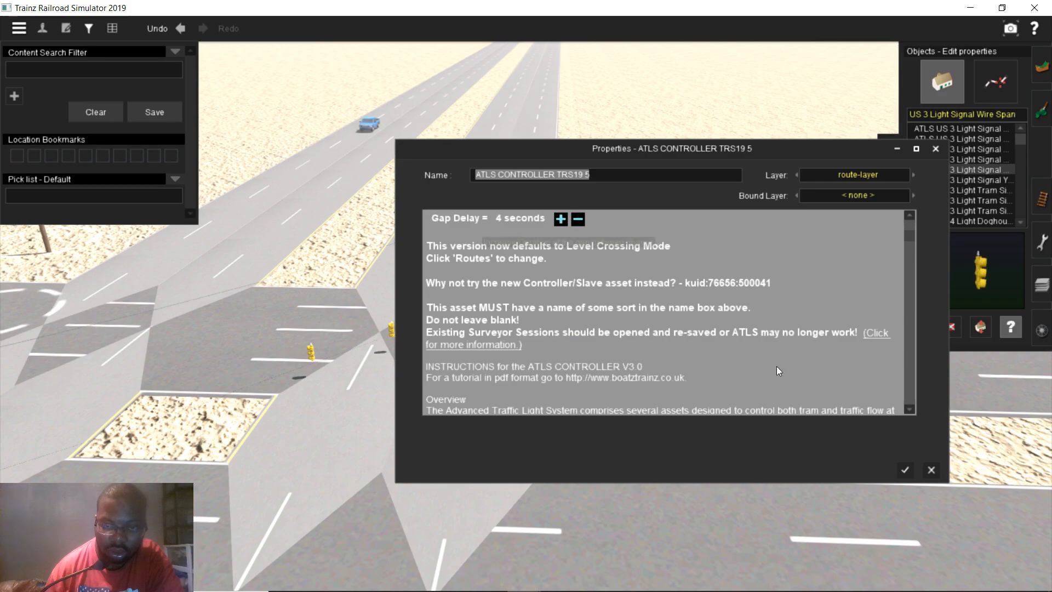
- Read the ATLS controller's overview and Getting Started instructions, and apply its properties
{"action": "scroll", "coordinate": [912, 358], "scroll_direction": "down", "scroll_amount": 3}
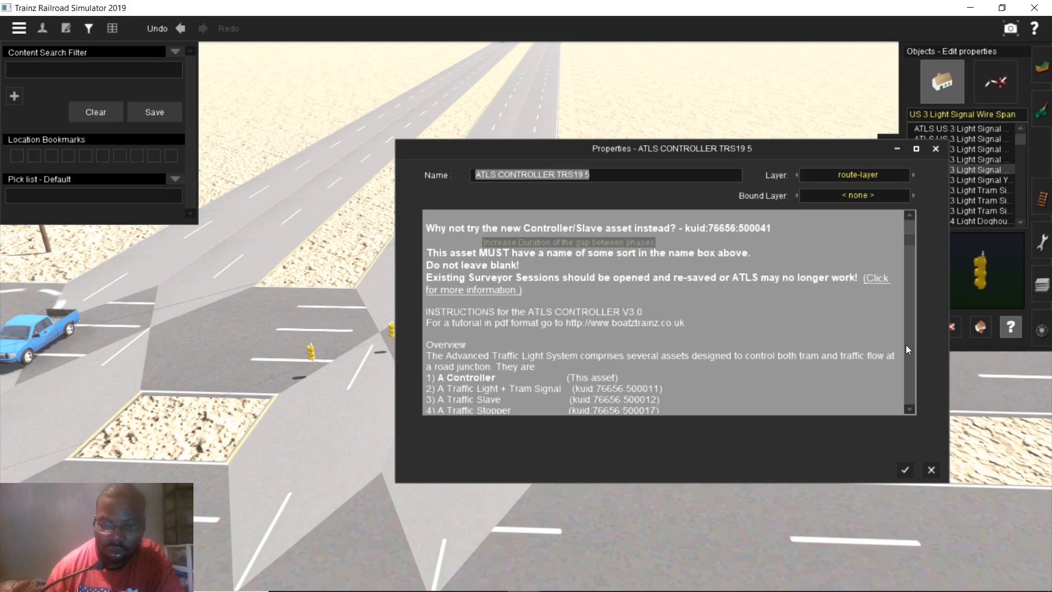
{"action": "scroll", "coordinate": [906, 344], "scroll_direction": "down", "scroll_amount": 5}
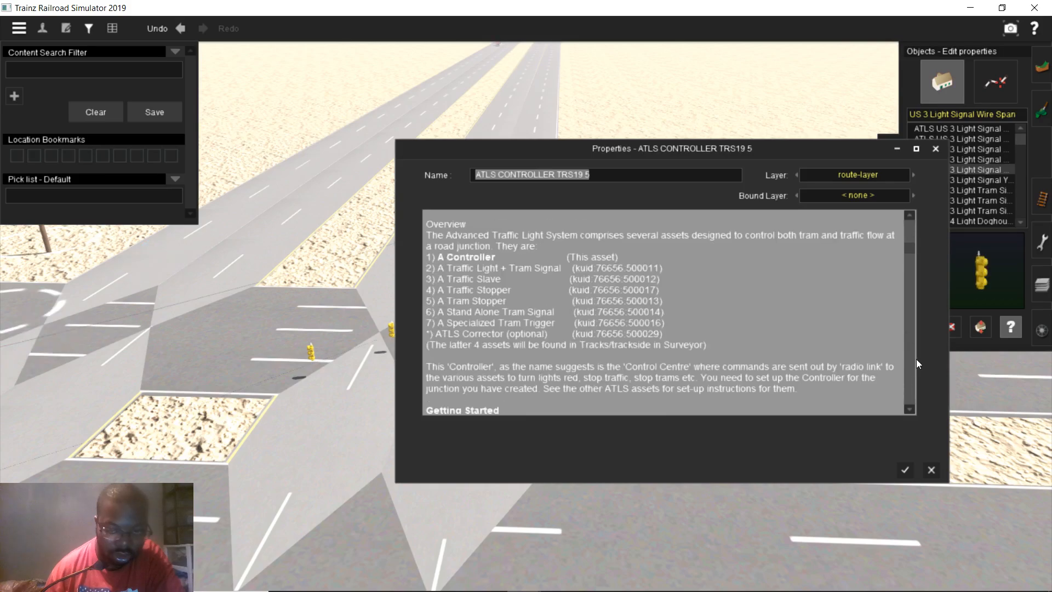
{"action": "scroll", "coordinate": [897, 366], "scroll_direction": "down", "scroll_amount": 7}
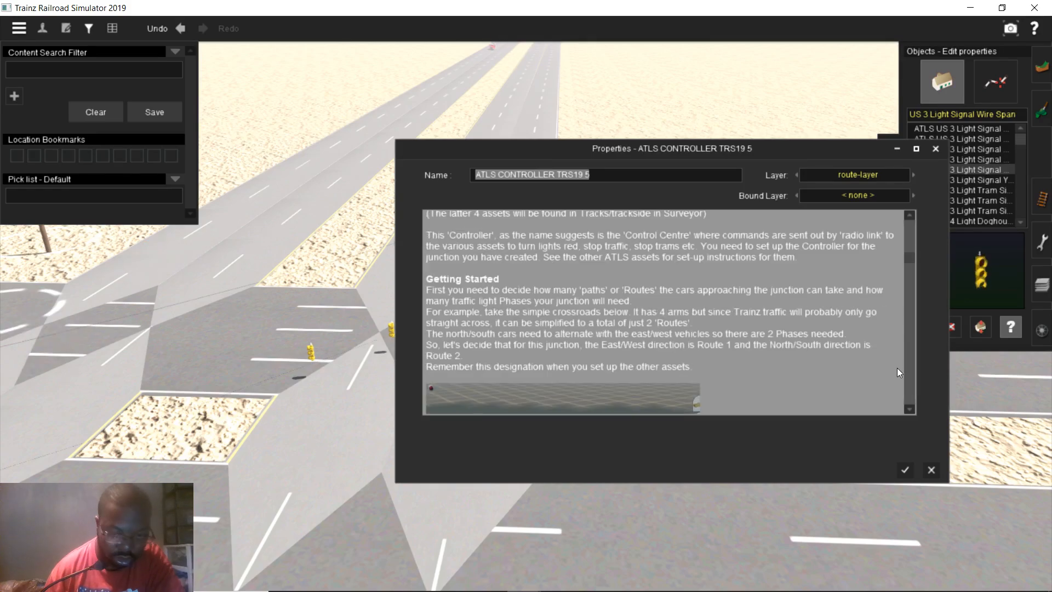
{"action": "scroll", "coordinate": [901, 420], "scroll_direction": "down", "scroll_amount": 5}
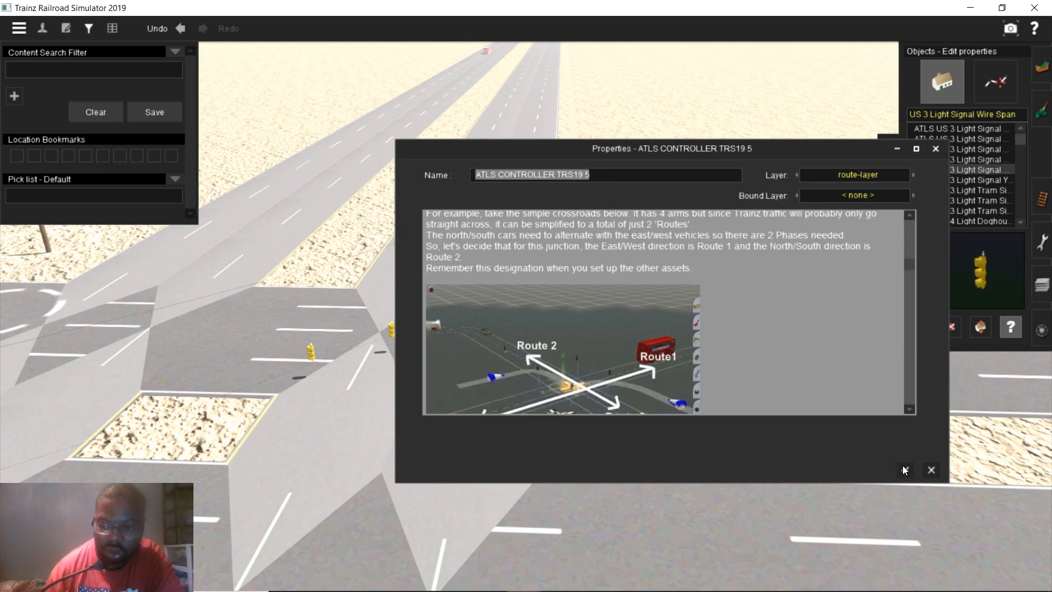
{"action": "left_click", "coordinate": [904, 469]}
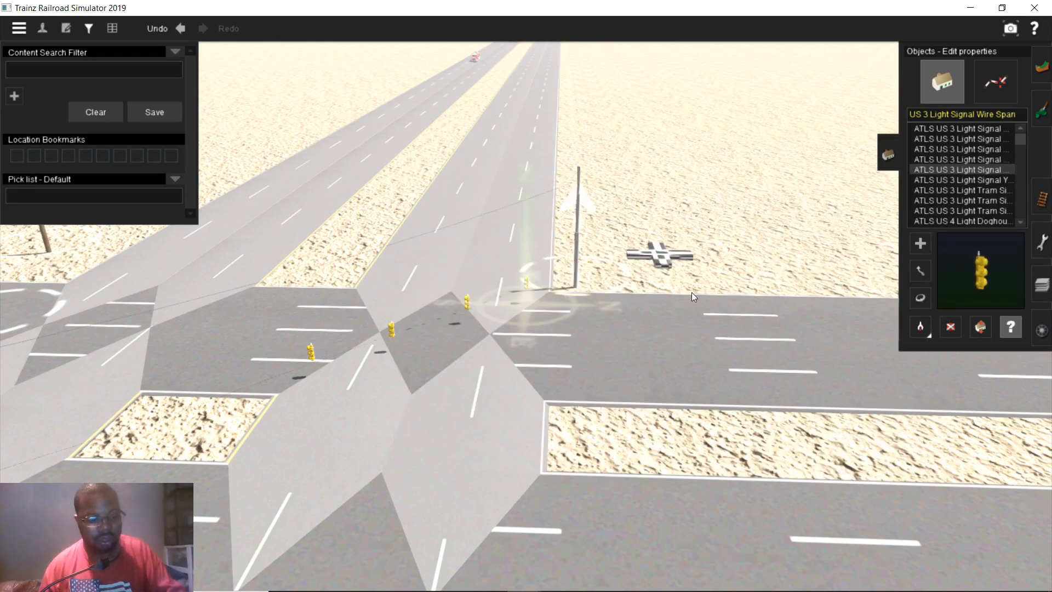
- Save the route, overwriting the existing route and session, and minimise the Trainz and browser windows
{"action": "key", "text": "ctrl+s"}
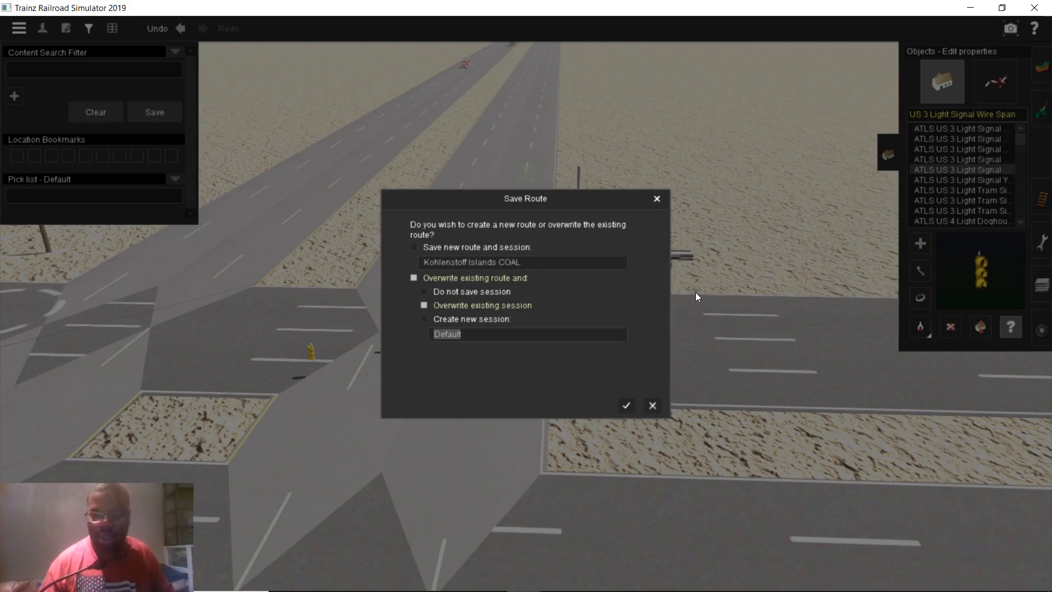
{"action": "key", "text": "Return"}
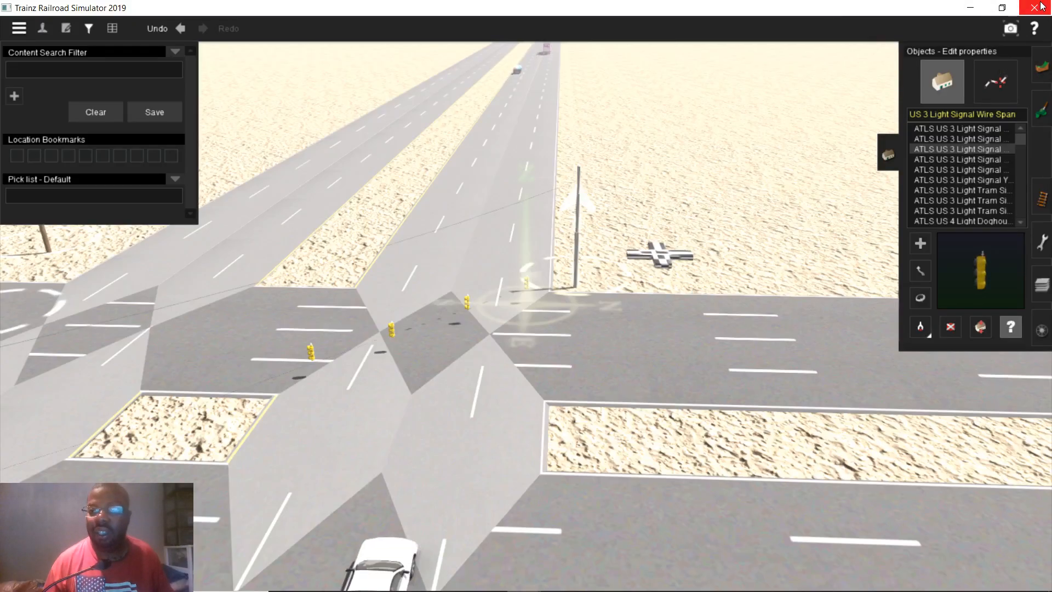
{"action": "left_click", "coordinate": [970, 8]}
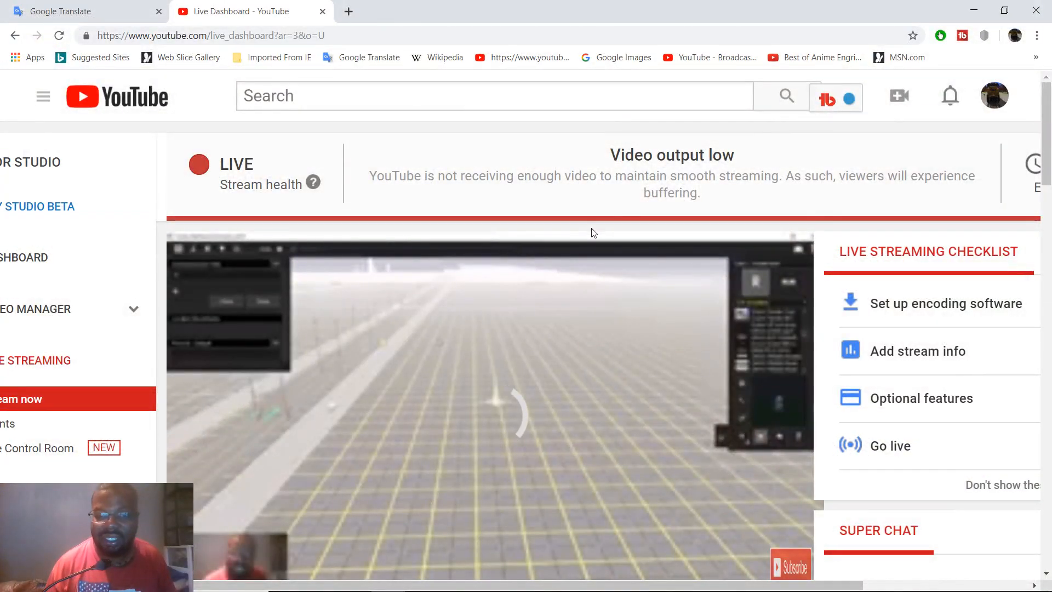
{"action": "left_click", "coordinate": [973, 10]}
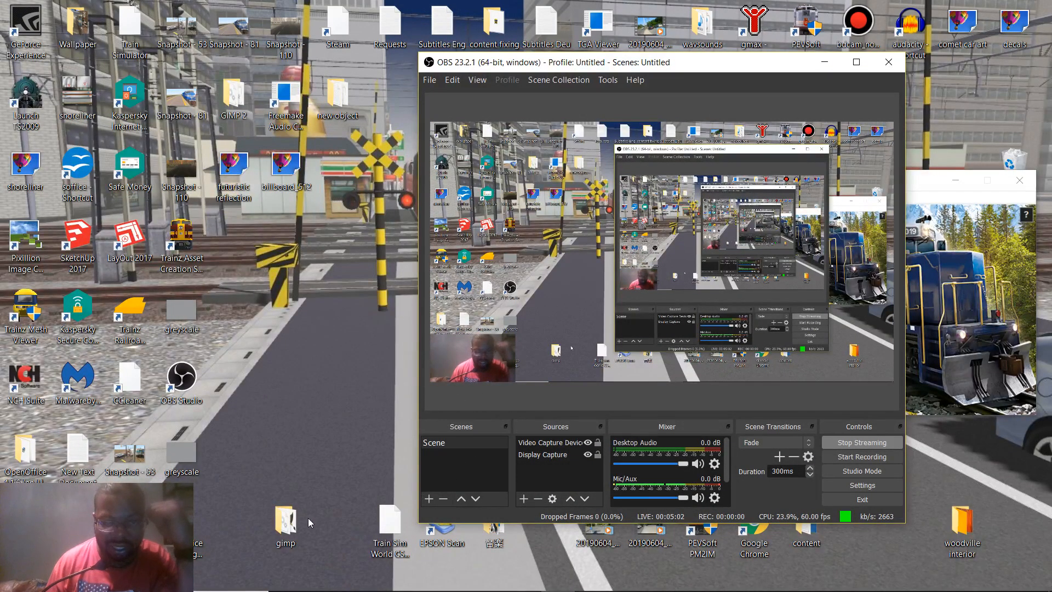
{"action": "mouse_move", "coordinate": [192, 591]}
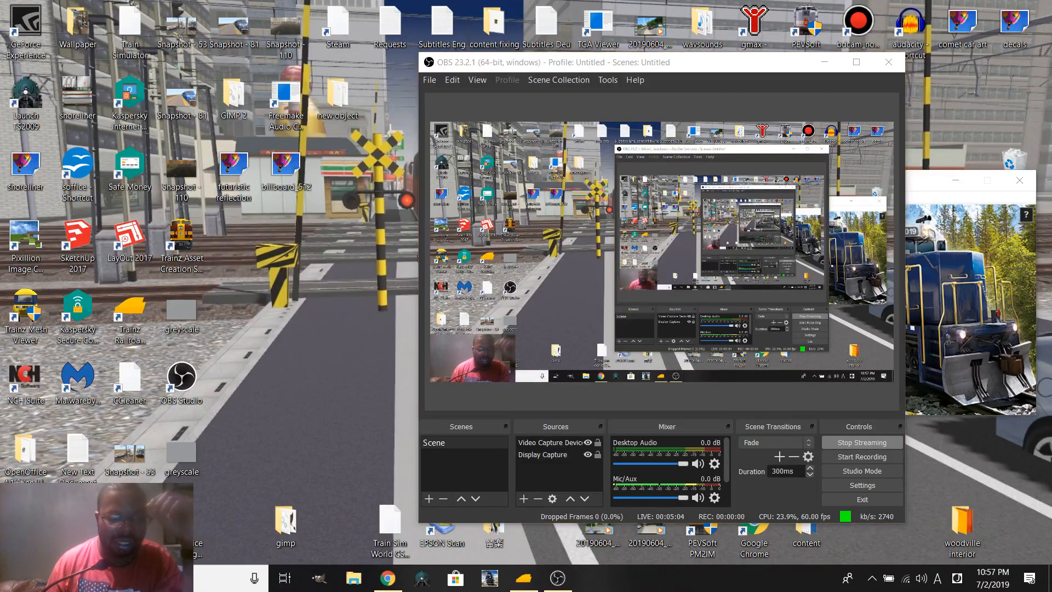
{"action": "left_click", "coordinate": [13, 578]}
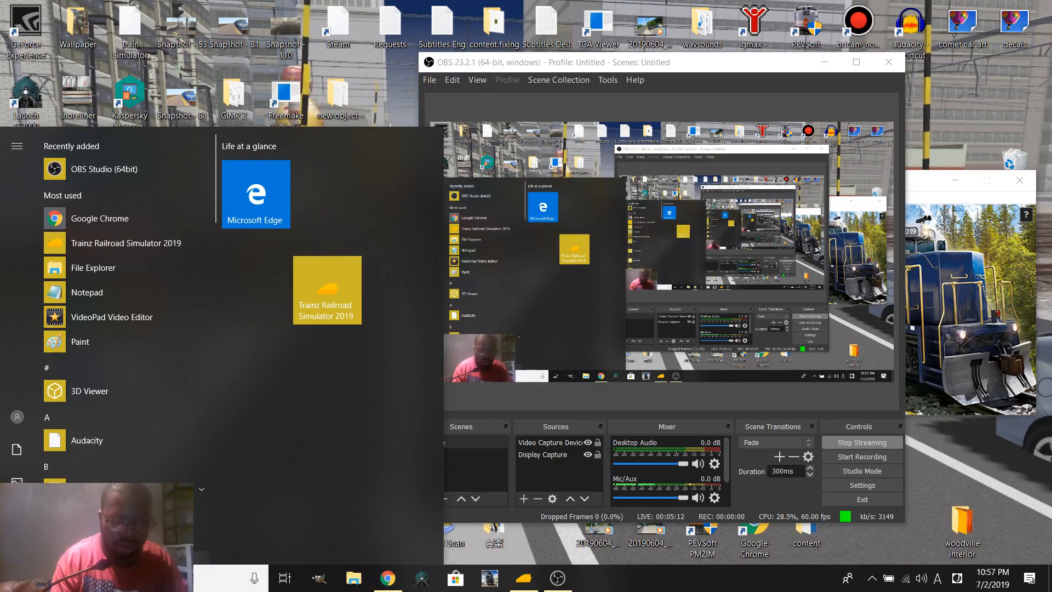
{"action": "left_click", "coordinate": [110, 578]}
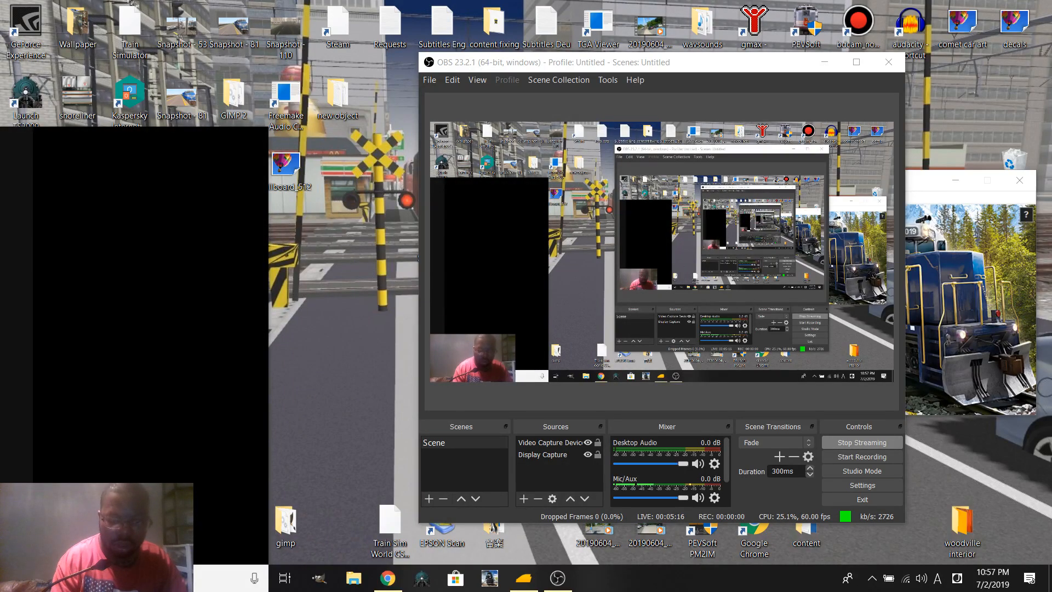
{"action": "type", "text": "control p"}
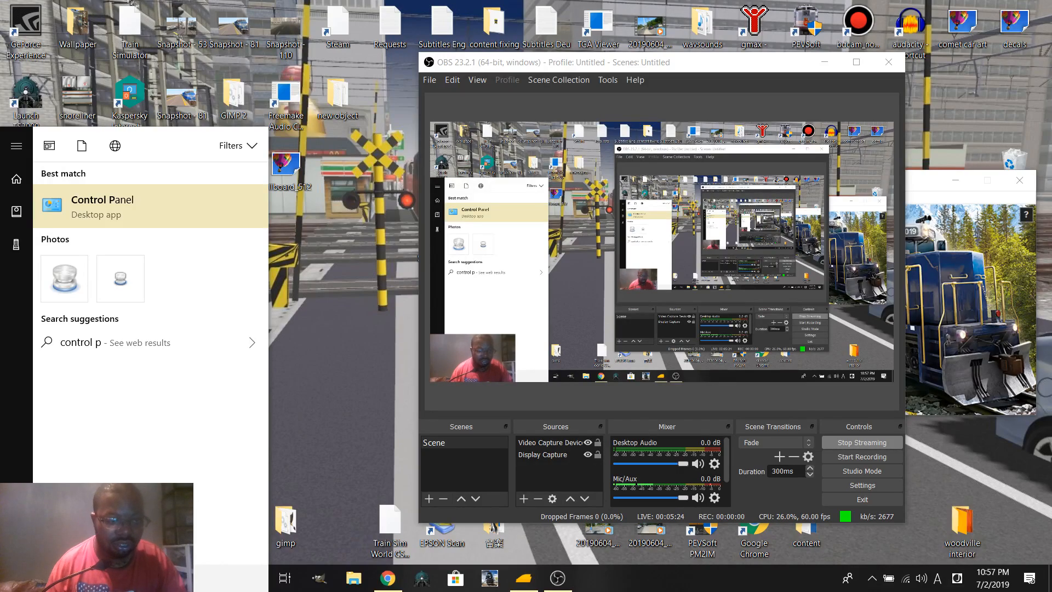
{"action": "left_click", "coordinate": [148, 222]}
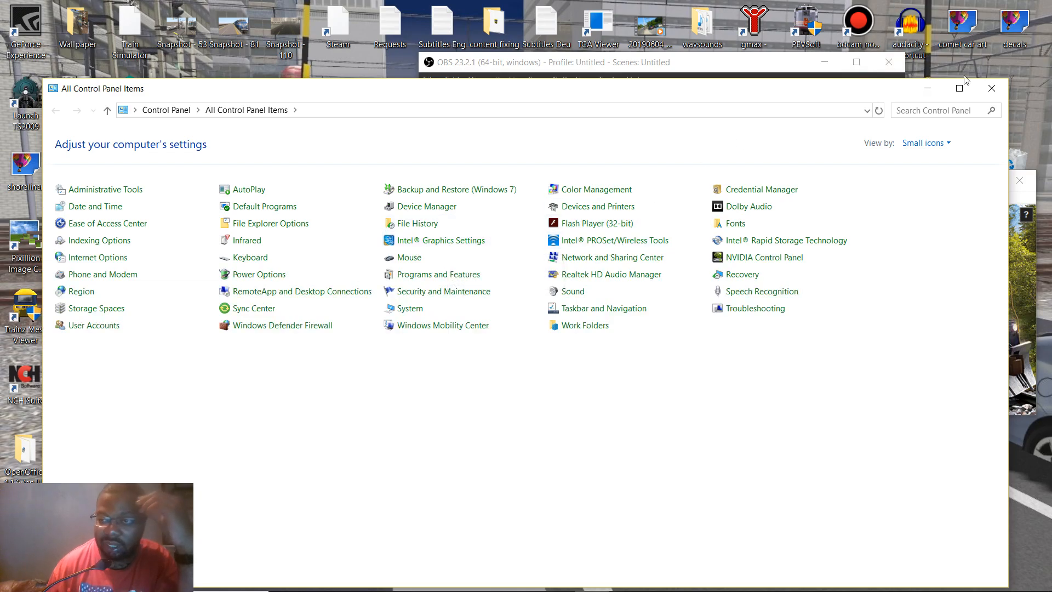
{"action": "left_click", "coordinate": [993, 89]}
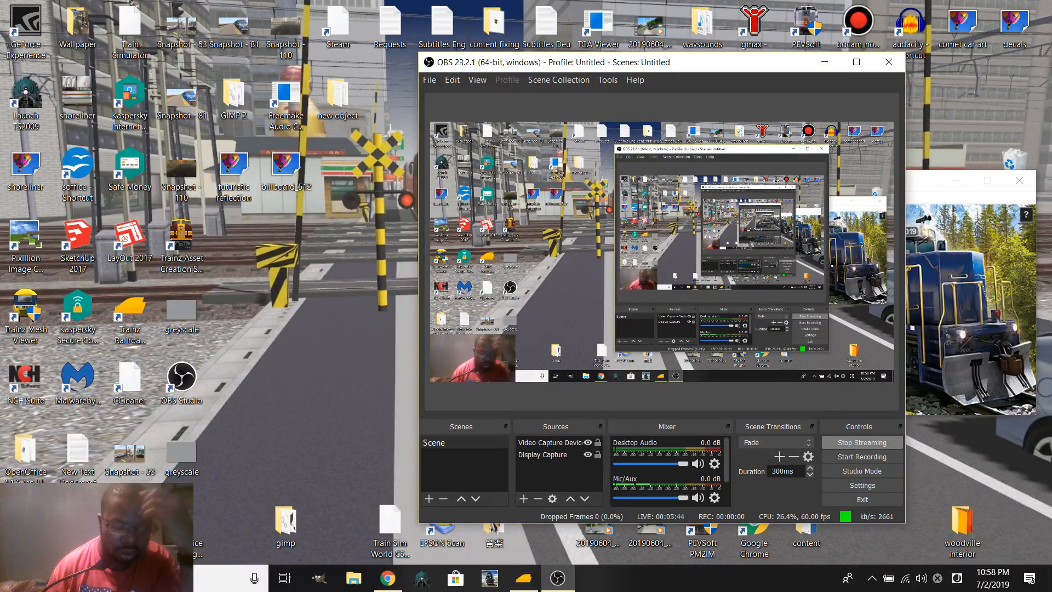
{"action": "key", "text": "super"}
{"action": "scroll", "coordinate": [113, 360], "scroll_direction": "down", "scroll_amount": 3}
{"action": "scroll", "coordinate": [115, 331], "scroll_direction": "up", "scroll_amount": 3}
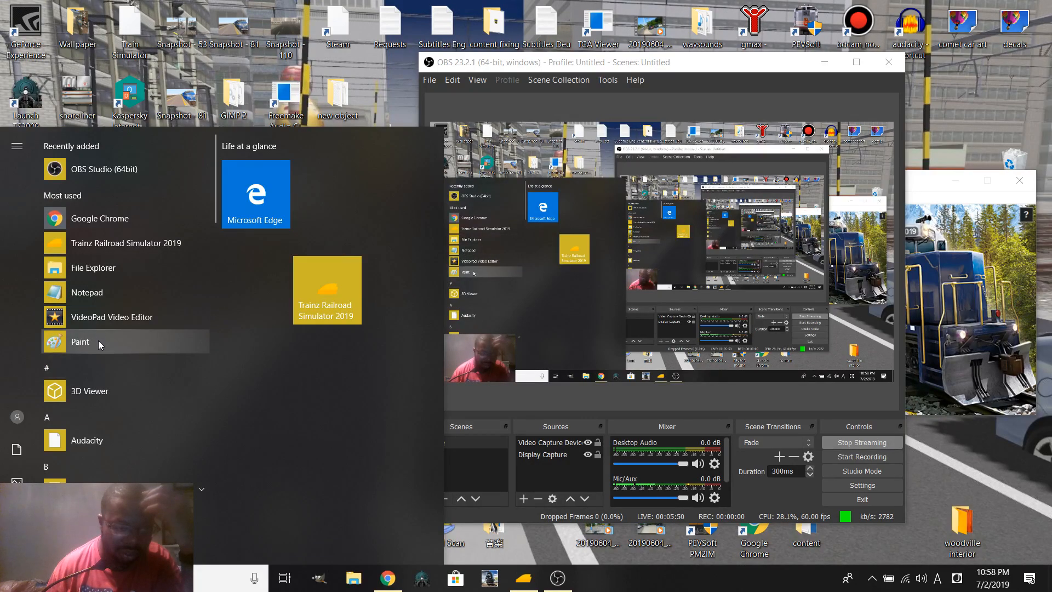
{"action": "scroll", "coordinate": [112, 376], "scroll_direction": "down", "scroll_amount": 1}
{"action": "scroll", "coordinate": [113, 376], "scroll_direction": "down", "scroll_amount": 1}
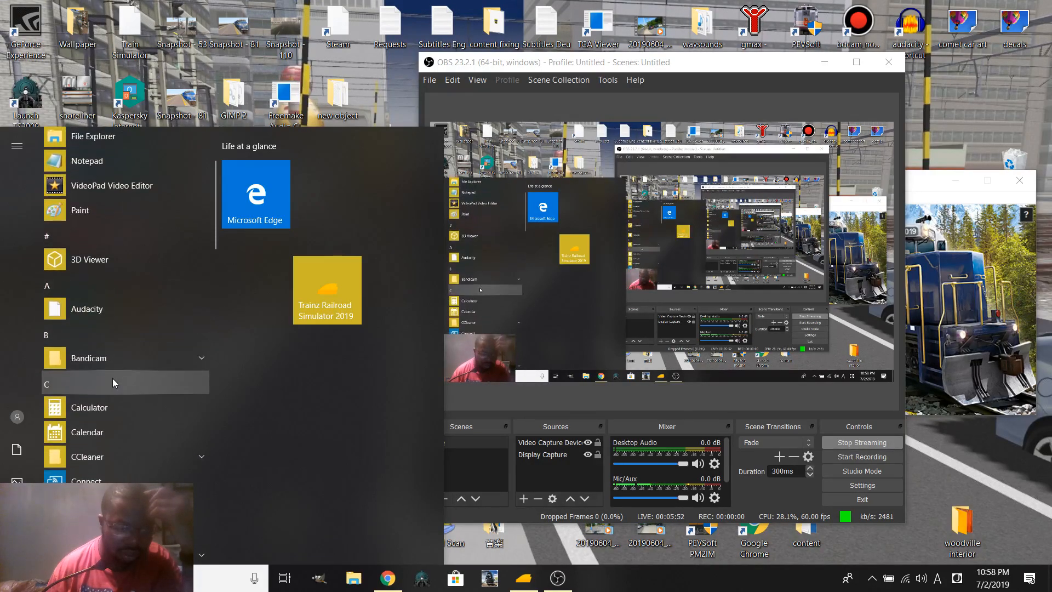
{"action": "scroll", "coordinate": [116, 451], "scroll_direction": "down", "scroll_amount": 1}
{"action": "scroll", "coordinate": [107, 427], "scroll_direction": "down", "scroll_amount": 1}
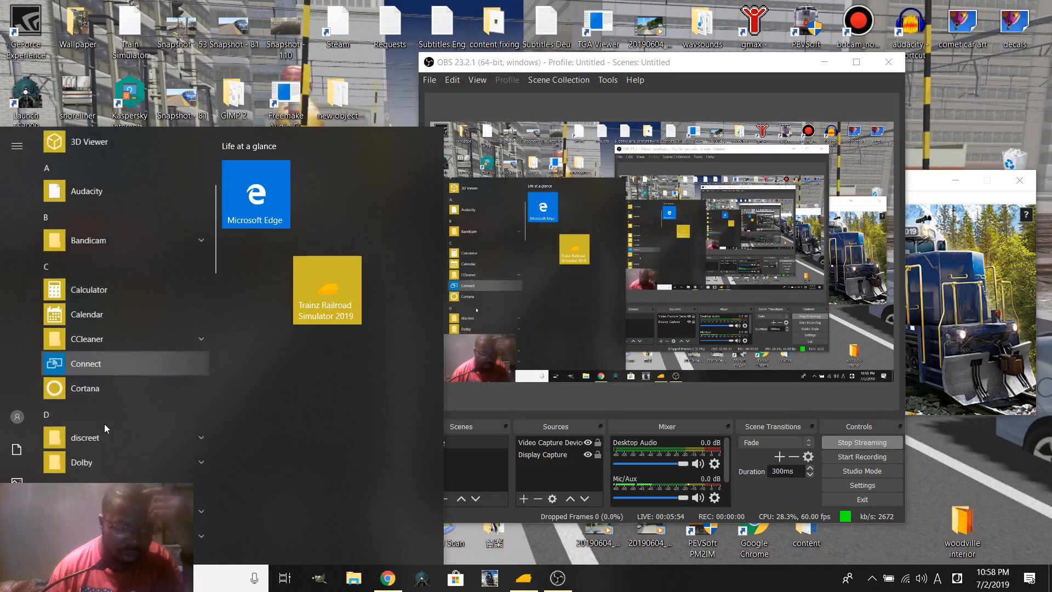
- Search the system for Task Manager, open it and locate the TRS19 process among the running processes
{"action": "left_click", "coordinate": [13, 578]}
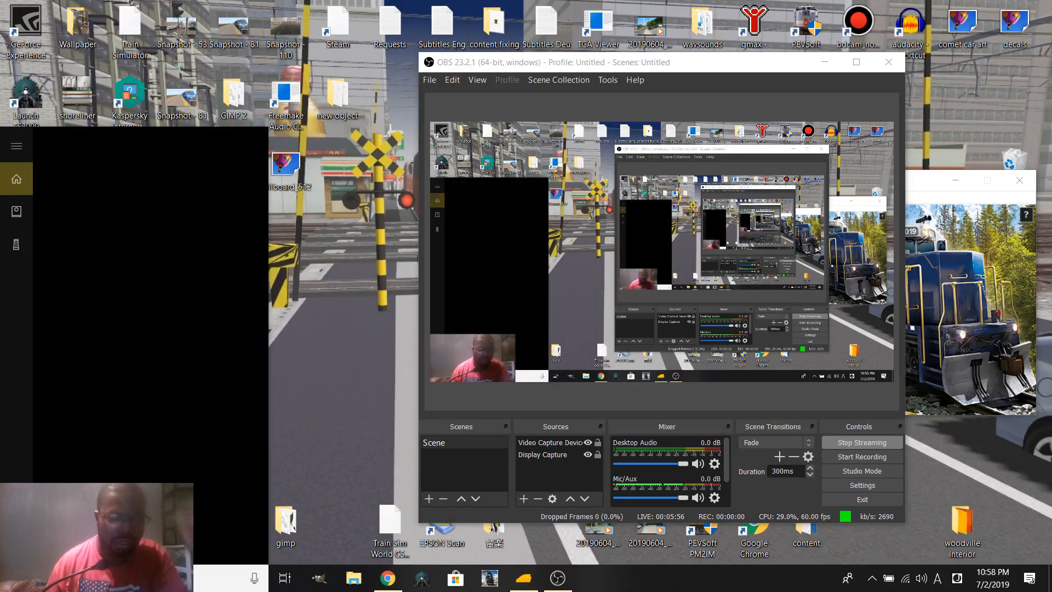
{"action": "type", "text": "t"}
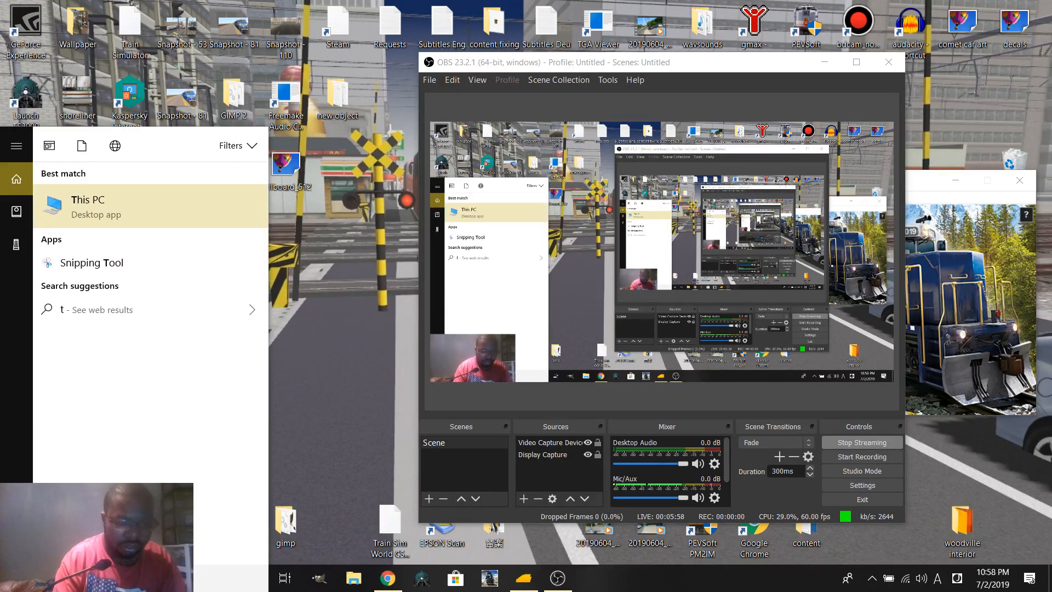
{"action": "type", "text": "ask"}
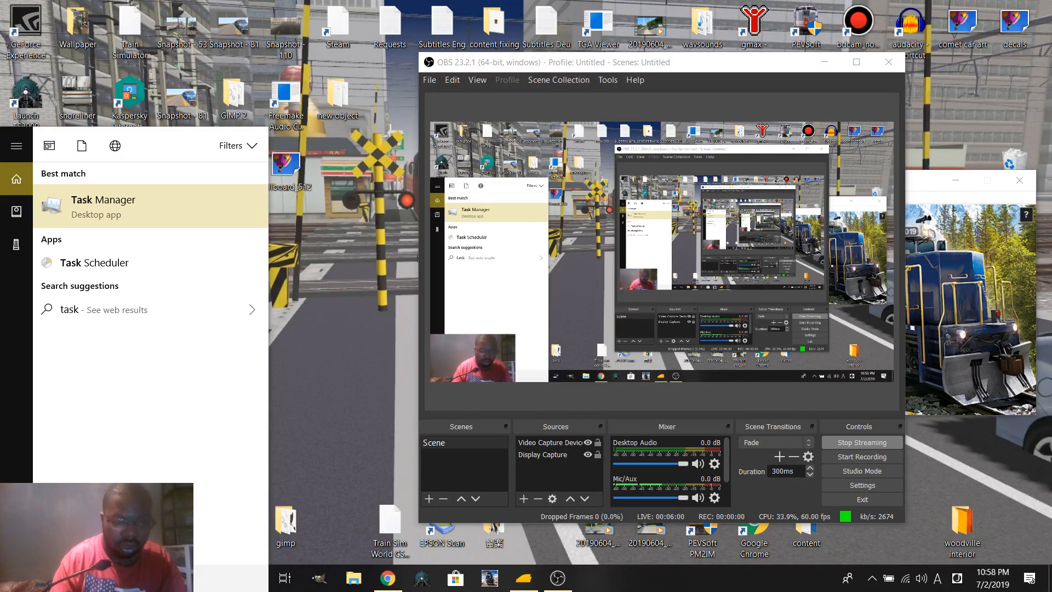
{"action": "right_click", "coordinate": [153, 219]}
{"action": "left_click", "coordinate": [153, 231]}
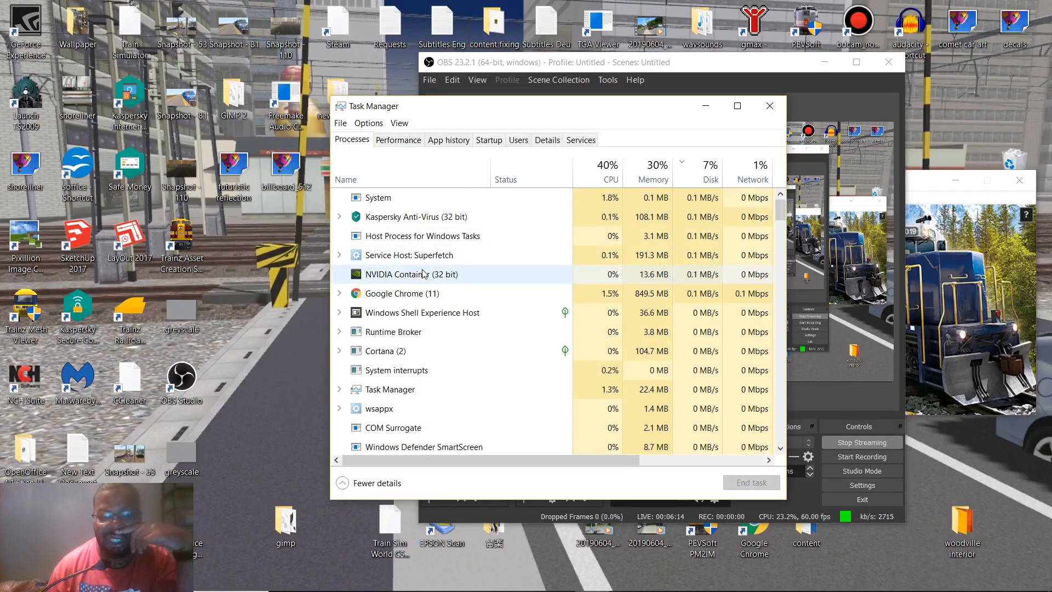
{"action": "scroll", "coordinate": [449, 328], "scroll_direction": "down", "scroll_amount": 3}
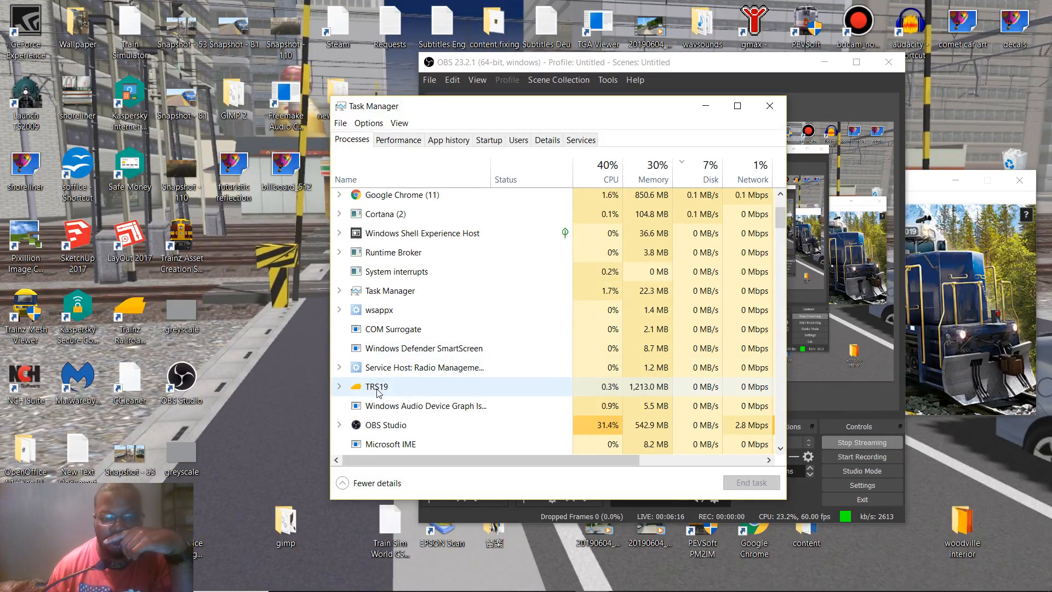
- Find TRS19.exe in the detailed process list and change its priority to High
{"action": "left_click", "coordinate": [570, 141]}
{"action": "left_click", "coordinate": [547, 140]}
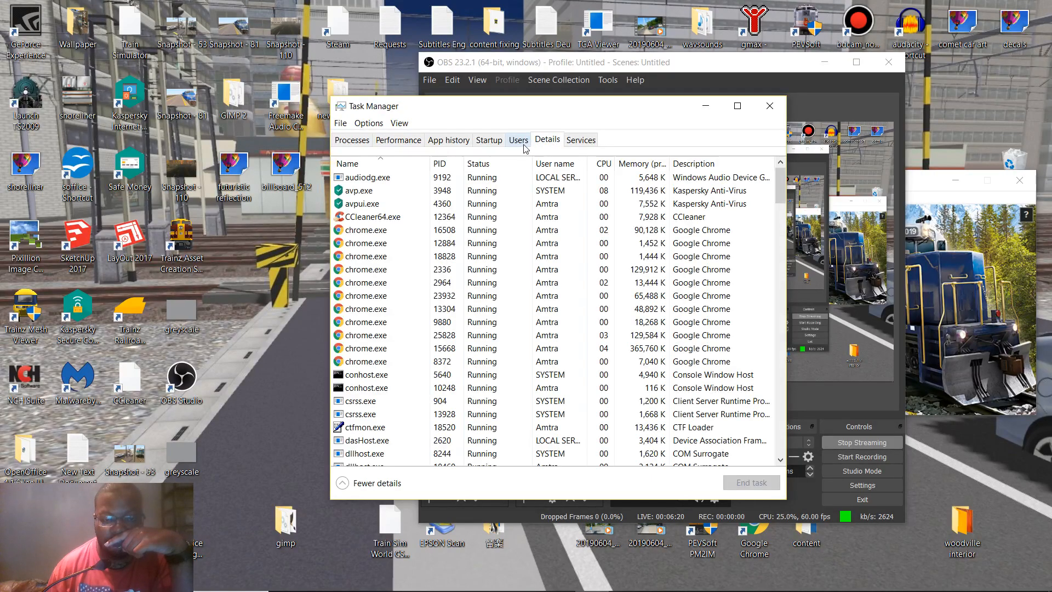
{"action": "scroll", "coordinate": [518, 228], "scroll_direction": "down", "scroll_amount": 19}
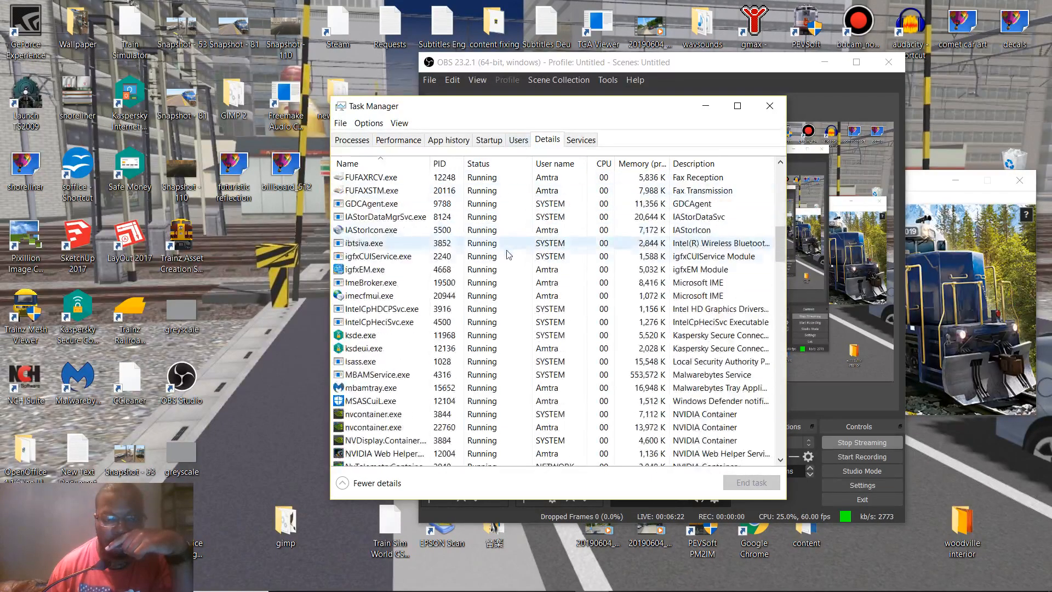
{"action": "scroll", "coordinate": [499, 282], "scroll_direction": "down", "scroll_amount": 20}
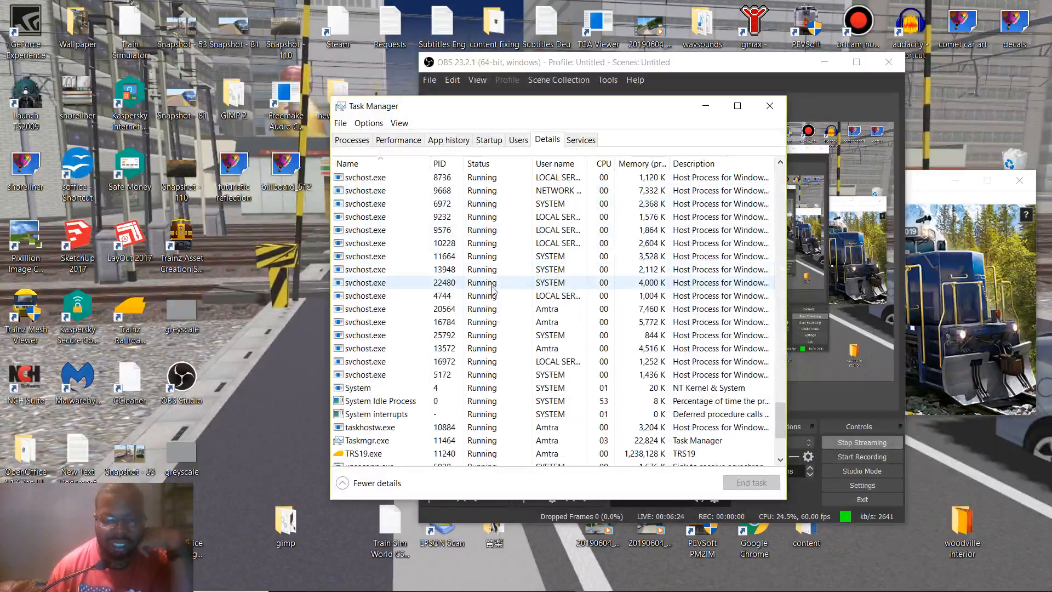
{"action": "left_click", "coordinate": [379, 323]}
{"action": "right_click", "coordinate": [379, 323]}
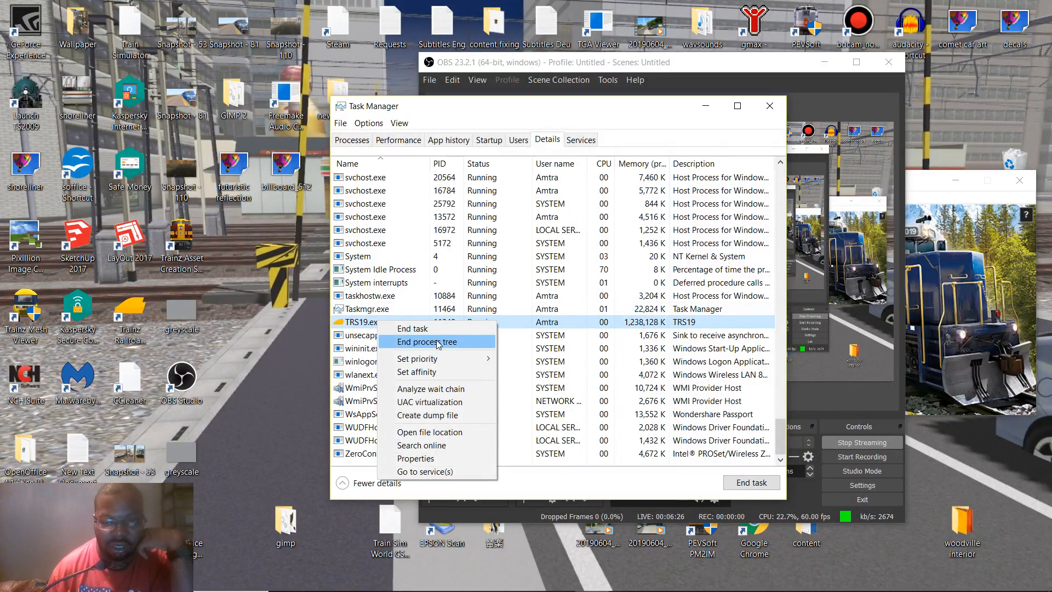
{"action": "mouse_move", "coordinate": [443, 363]}
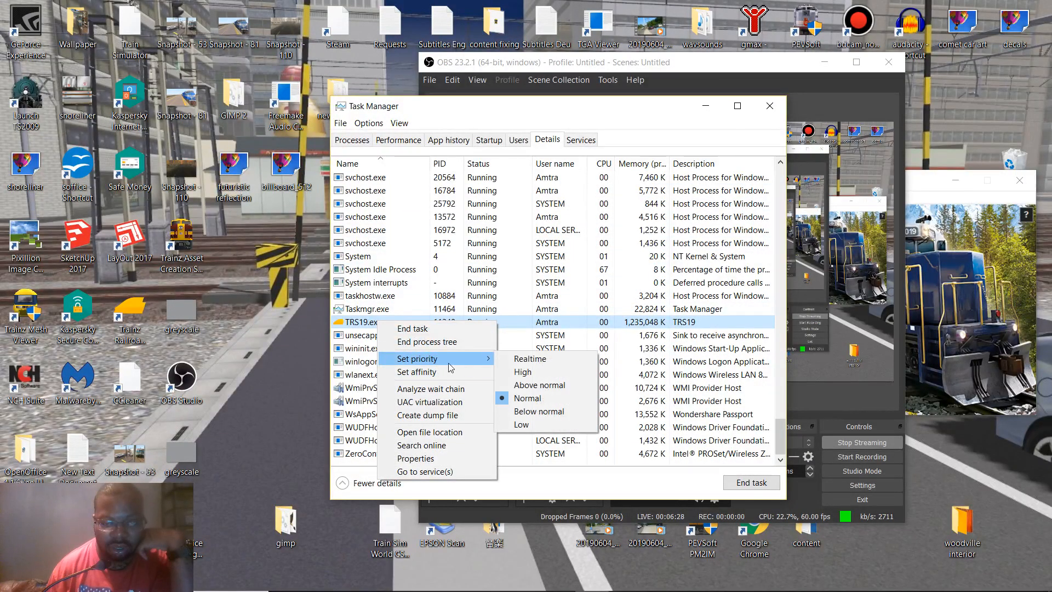
{"action": "left_click", "coordinate": [540, 373]}
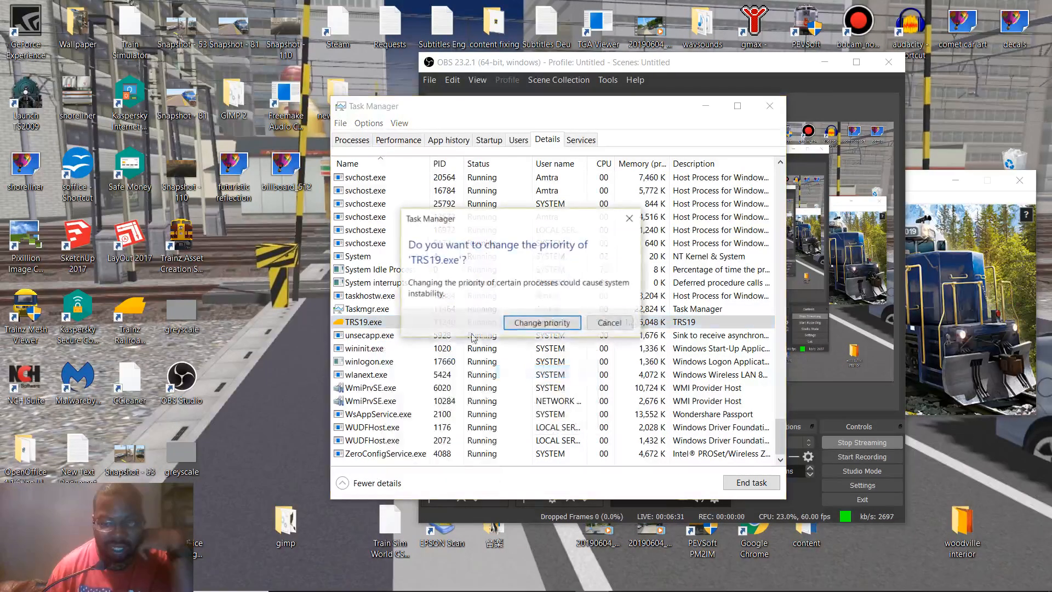
{"action": "left_click", "coordinate": [528, 325]}
- Locate the OBS Studio process obs64.exe among the detailed processes and change its priority to High
{"action": "scroll", "coordinate": [461, 313], "scroll_direction": "up", "scroll_amount": 15}
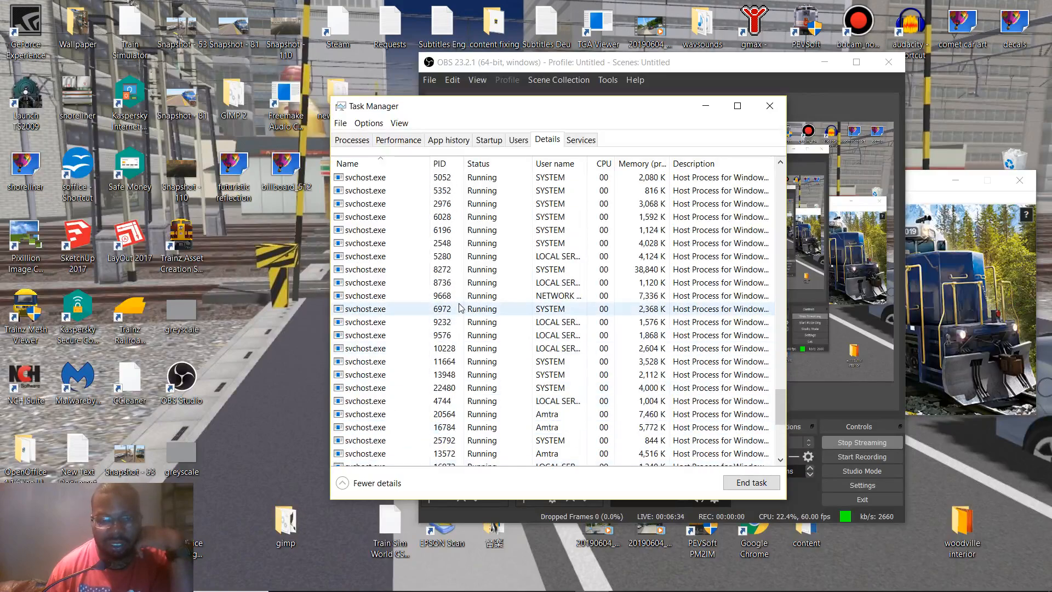
{"action": "scroll", "coordinate": [454, 295], "scroll_direction": "up", "scroll_amount": 8}
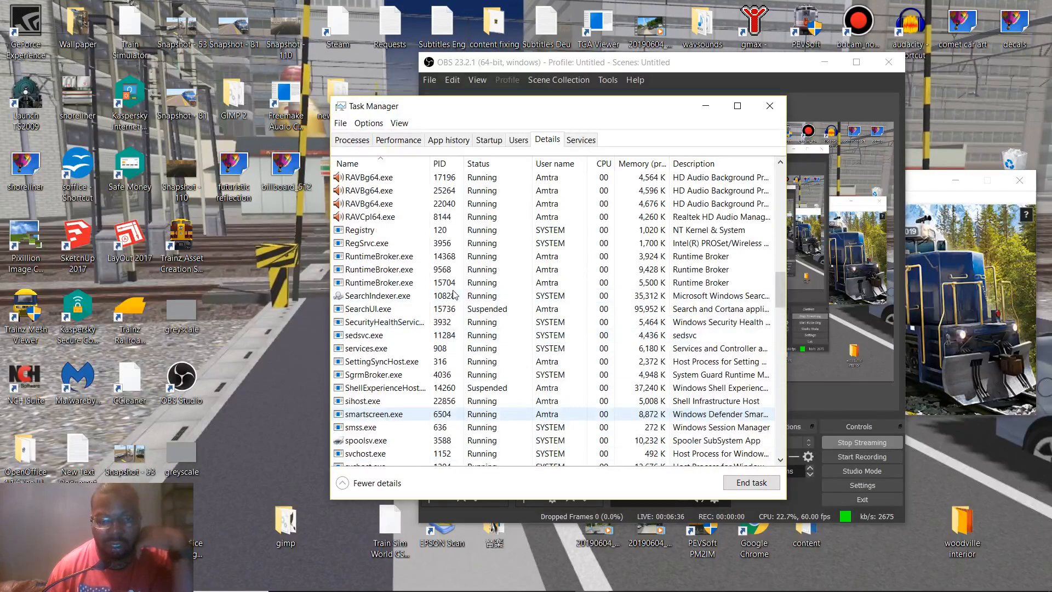
{"action": "scroll", "coordinate": [454, 296], "scroll_direction": "up", "scroll_amount": 20}
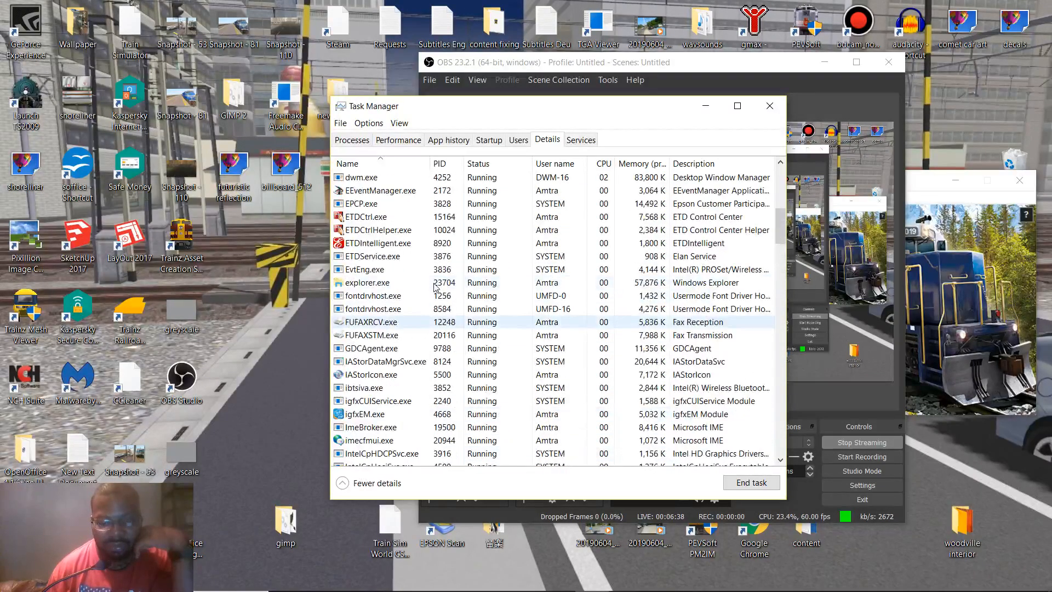
{"action": "scroll", "coordinate": [432, 283], "scroll_direction": "up", "scroll_amount": 5}
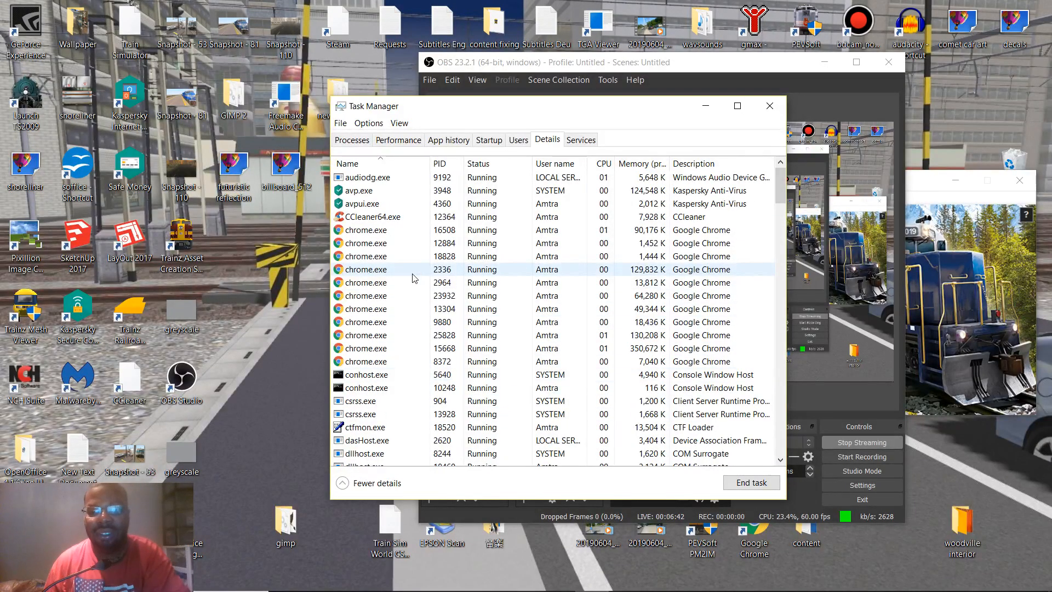
{"action": "scroll", "coordinate": [435, 295], "scroll_direction": "down", "scroll_amount": 2}
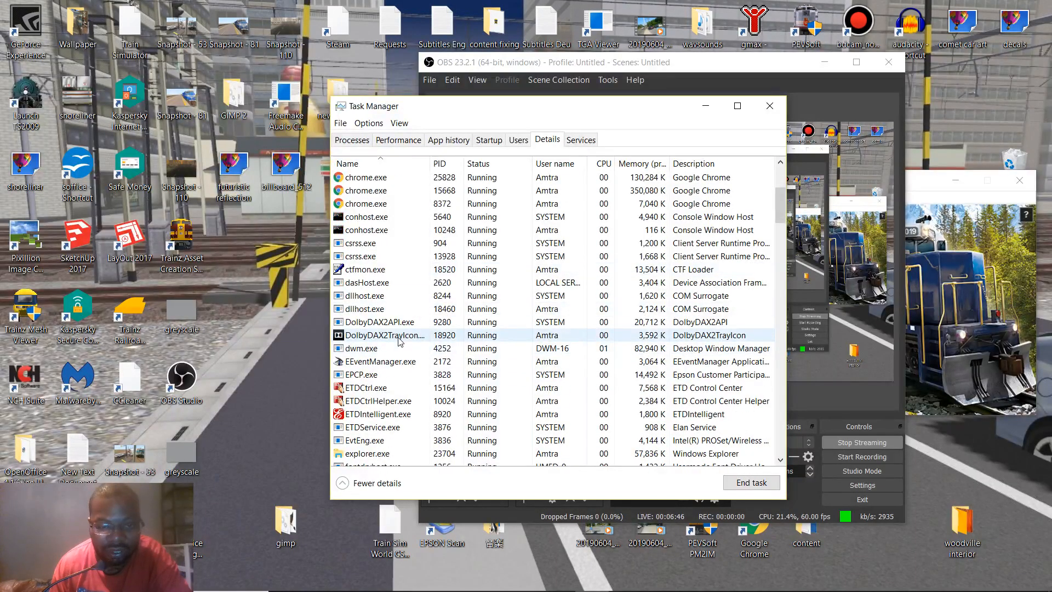
{"action": "scroll", "coordinate": [401, 335], "scroll_direction": "down", "scroll_amount": 3}
{"action": "scroll", "coordinate": [398, 326], "scroll_direction": "down", "scroll_amount": 3}
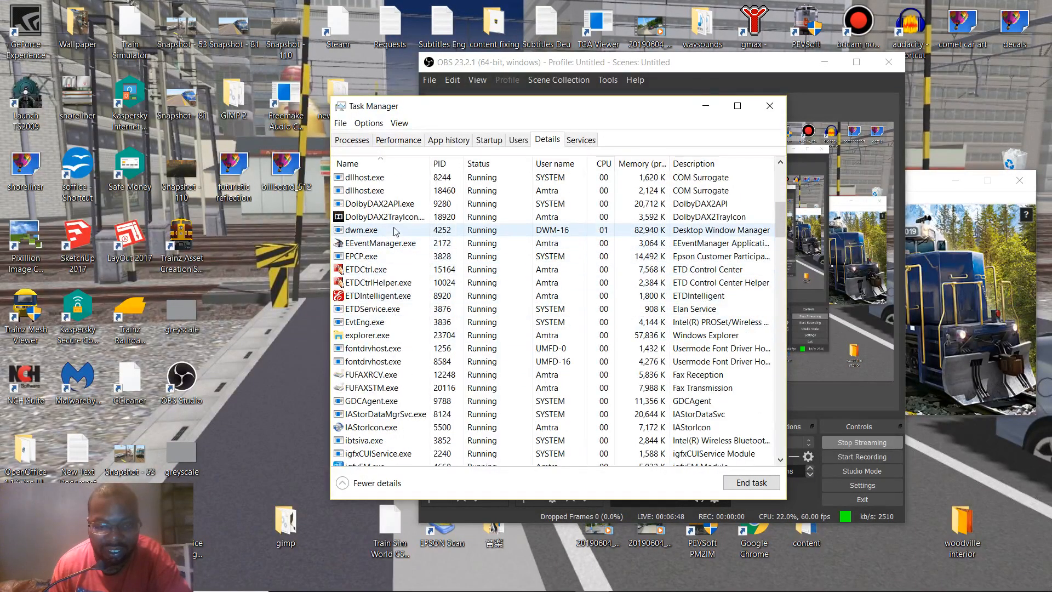
{"action": "scroll", "coordinate": [377, 264], "scroll_direction": "down", "scroll_amount": 2}
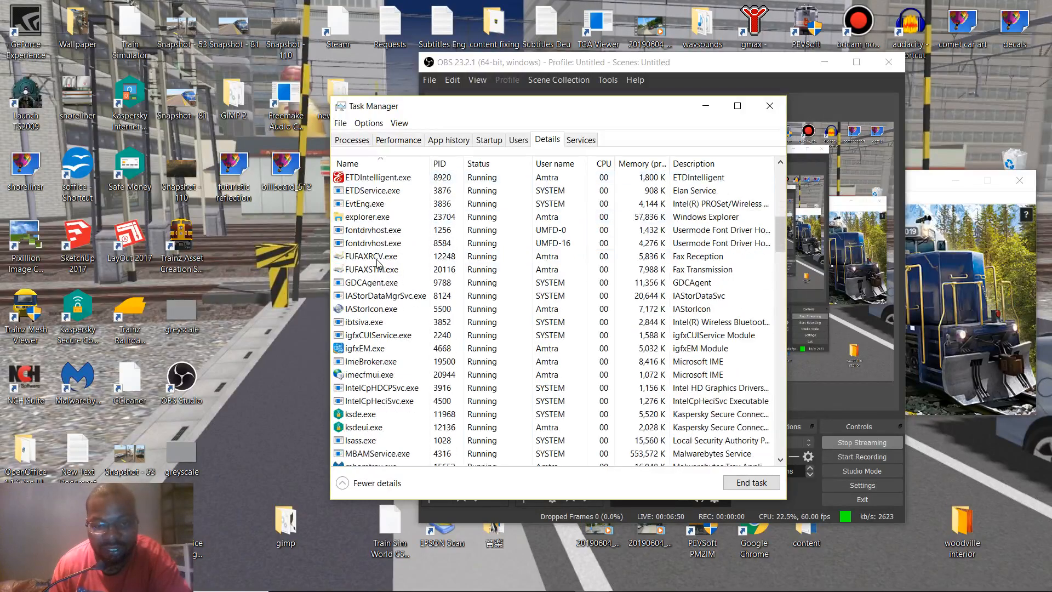
{"action": "scroll", "coordinate": [377, 263], "scroll_direction": "down", "scroll_amount": 2}
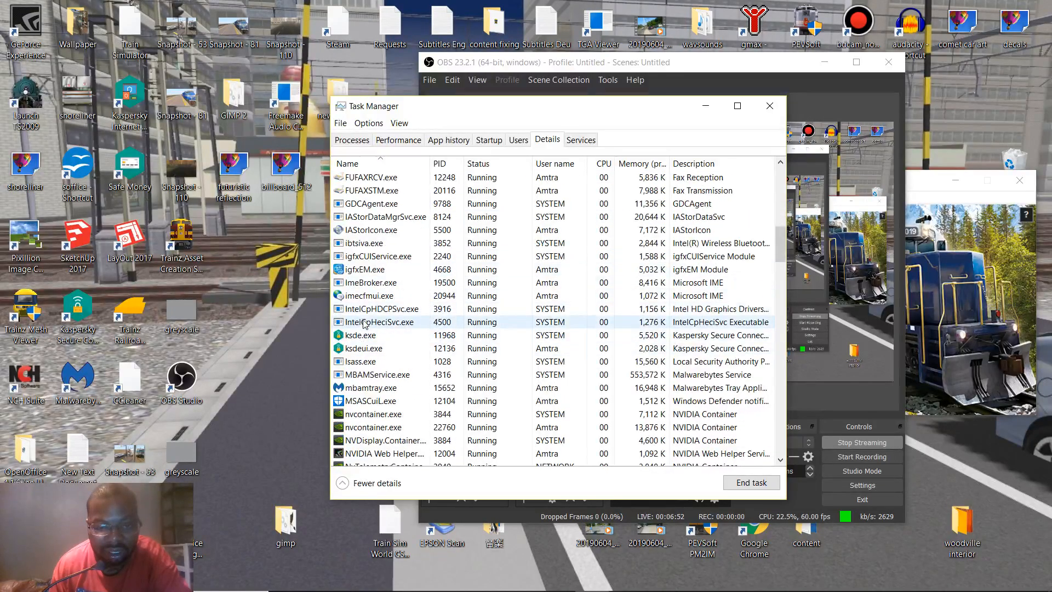
{"action": "scroll", "coordinate": [374, 340], "scroll_direction": "down", "scroll_amount": 2}
{"action": "scroll", "coordinate": [375, 329], "scroll_direction": "down", "scroll_amount": 3}
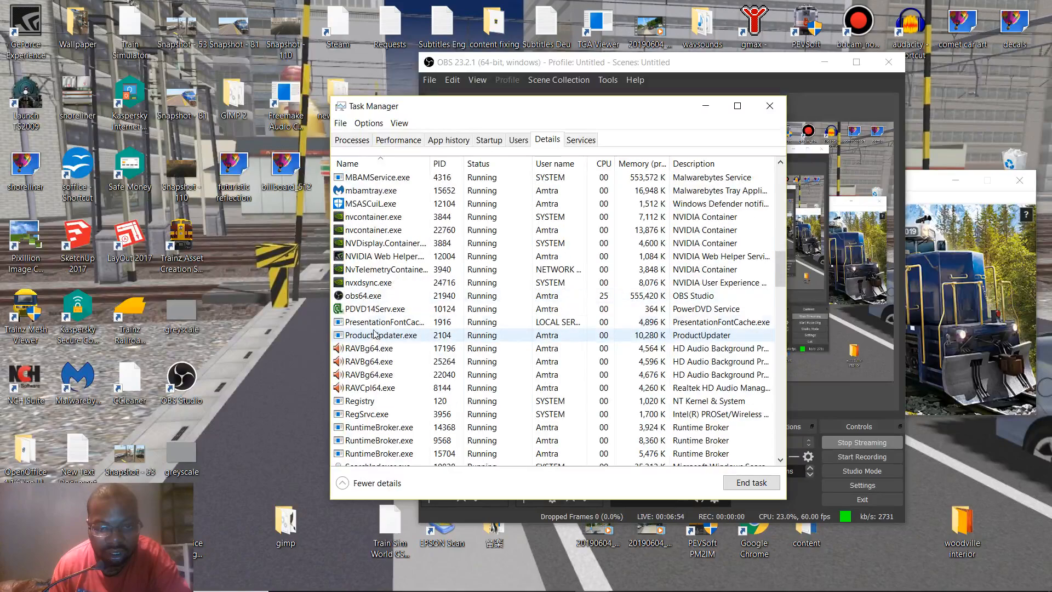
{"action": "right_click", "coordinate": [377, 296]}
{"action": "mouse_move", "coordinate": [464, 338]}
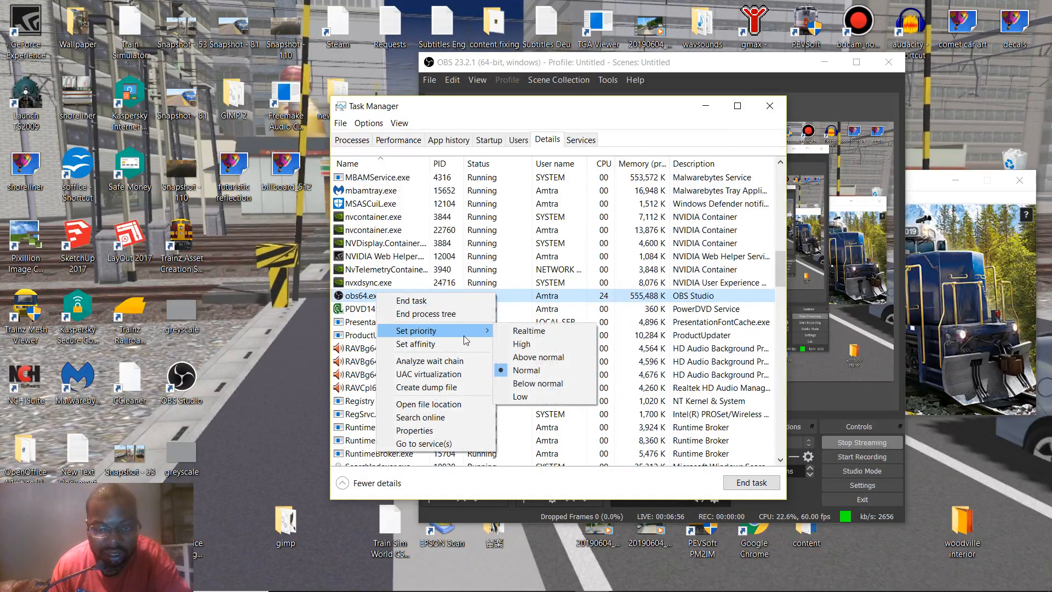
{"action": "left_click", "coordinate": [534, 343]}
{"action": "left_click", "coordinate": [530, 324]}
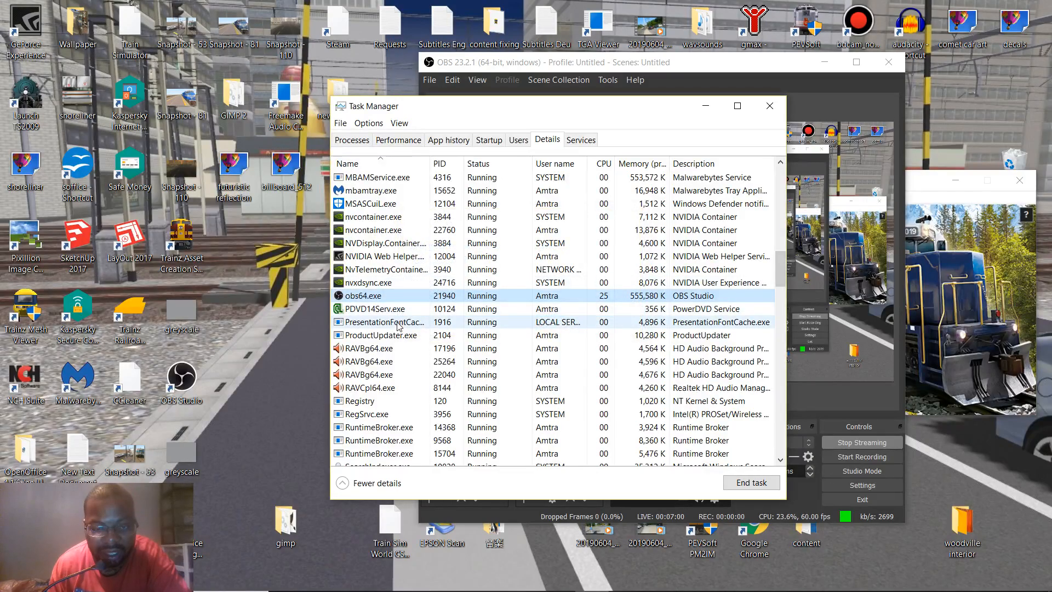
- Look through the rest of the detailed process list and close Task Manager
{"action": "scroll", "coordinate": [398, 324], "scroll_direction": "down", "scroll_amount": 12}
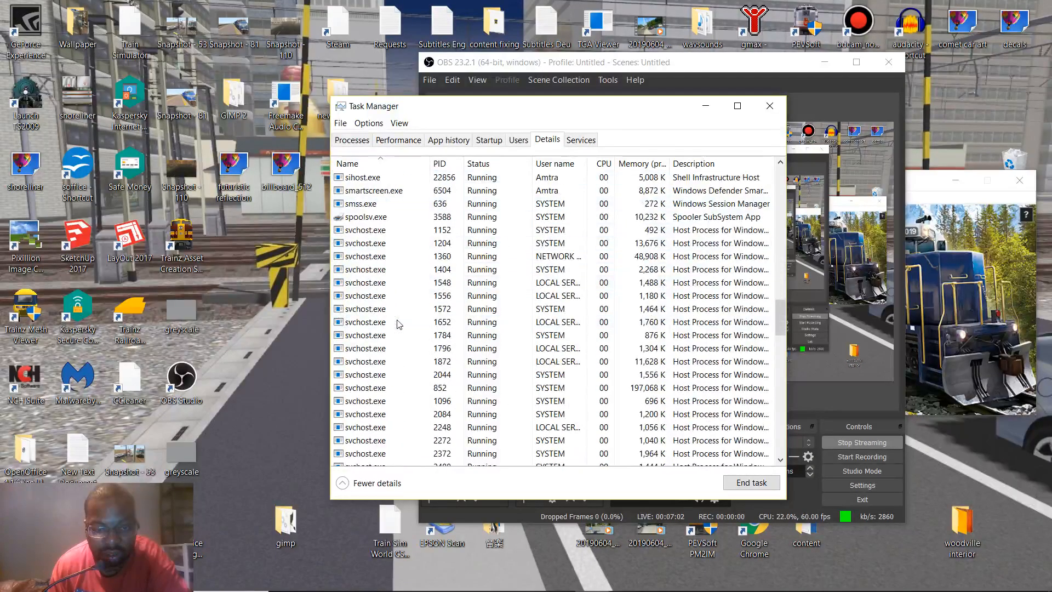
{"action": "scroll", "coordinate": [398, 323], "scroll_direction": "down", "scroll_amount": 15}
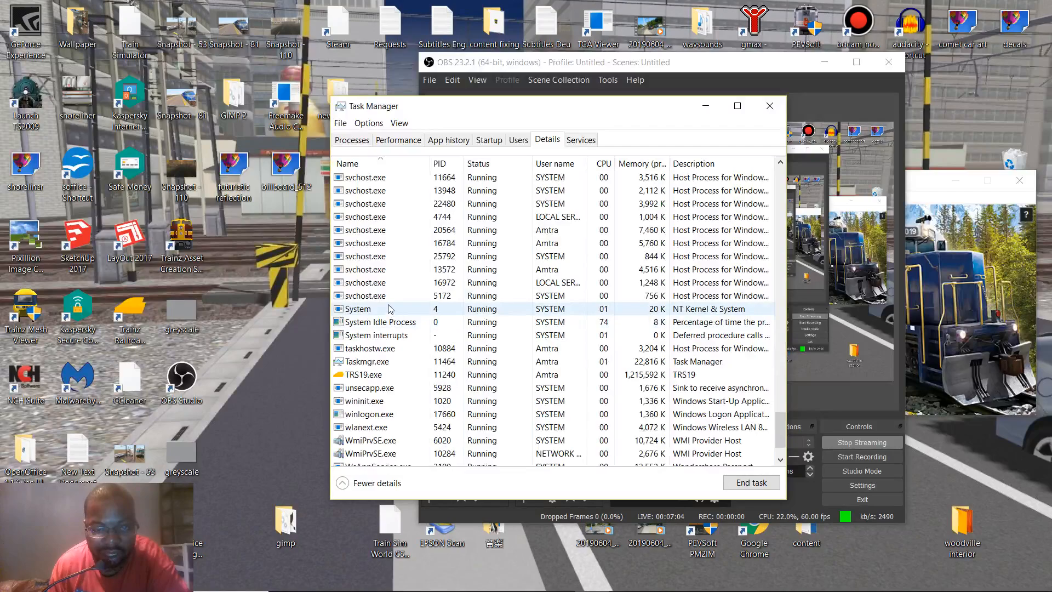
{"action": "scroll", "coordinate": [493, 263], "scroll_direction": "down", "scroll_amount": 2}
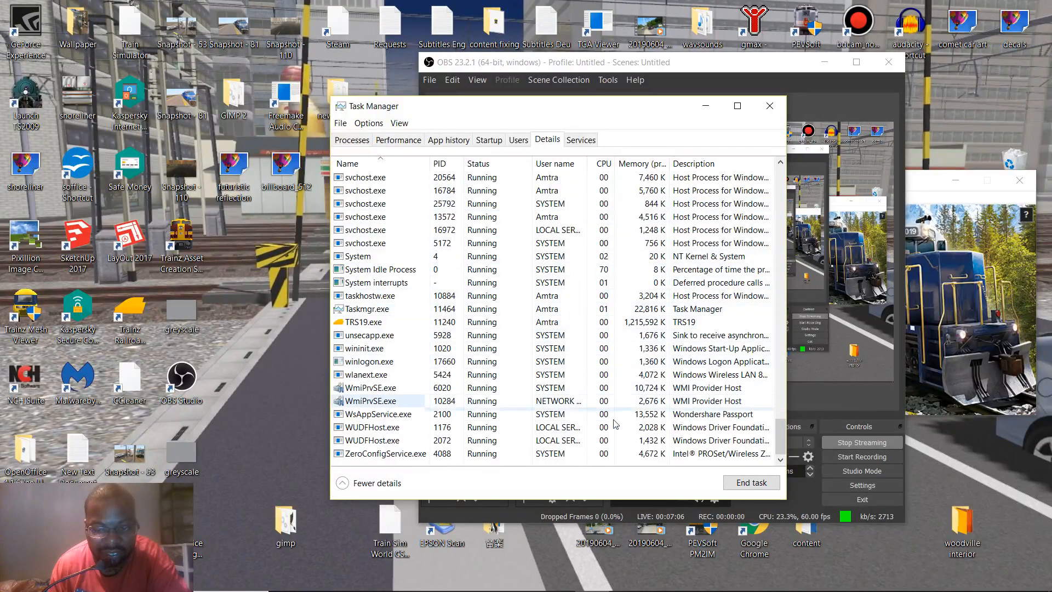
{"action": "scroll", "coordinate": [438, 268], "scroll_direction": "up", "scroll_amount": 14}
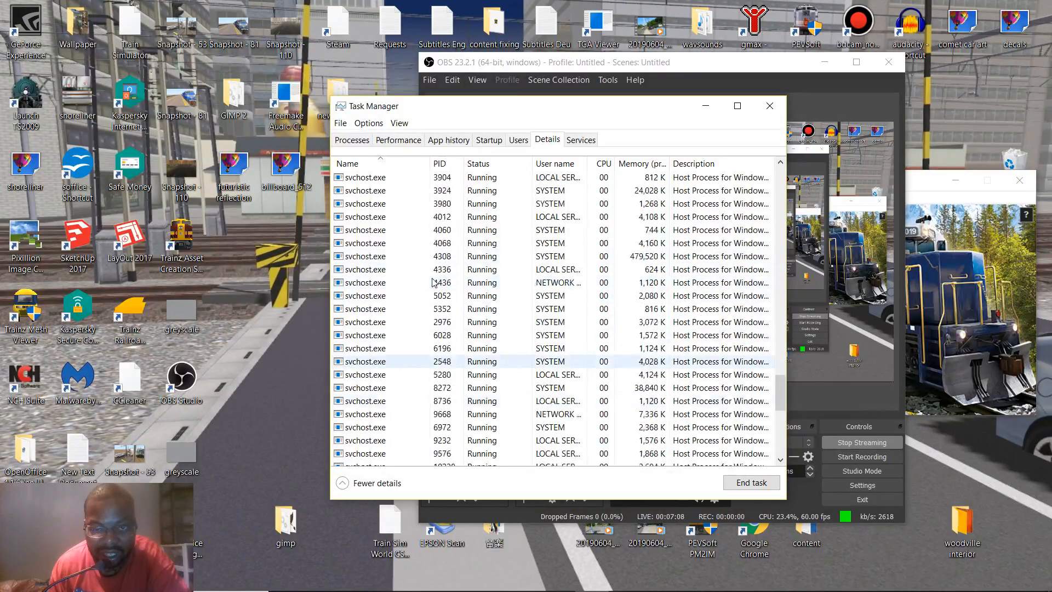
{"action": "scroll", "coordinate": [441, 267], "scroll_direction": "up", "scroll_amount": 12}
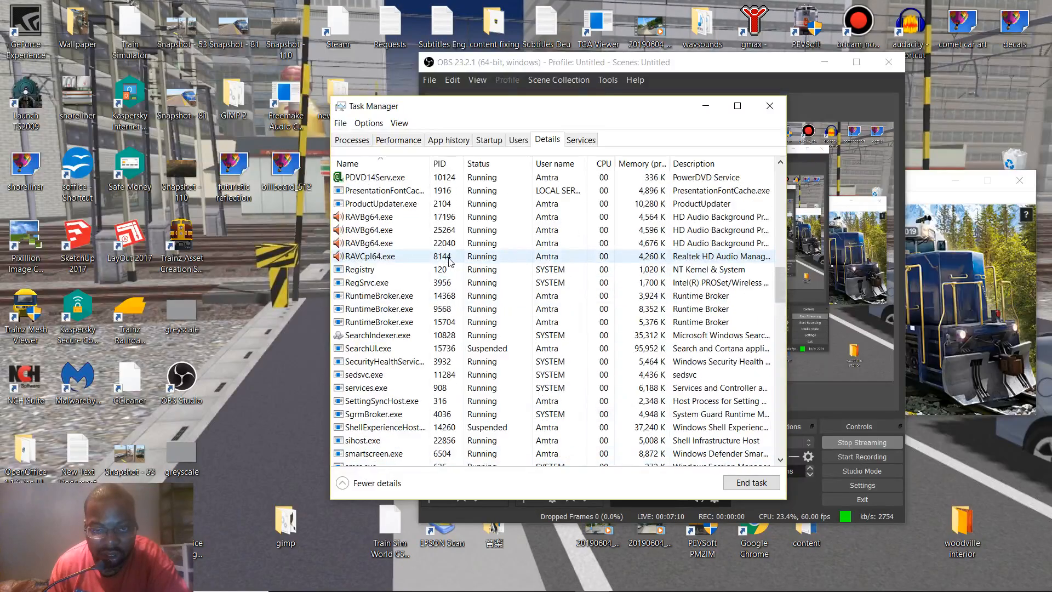
{"action": "scroll", "coordinate": [450, 262], "scroll_direction": "up", "scroll_amount": 20}
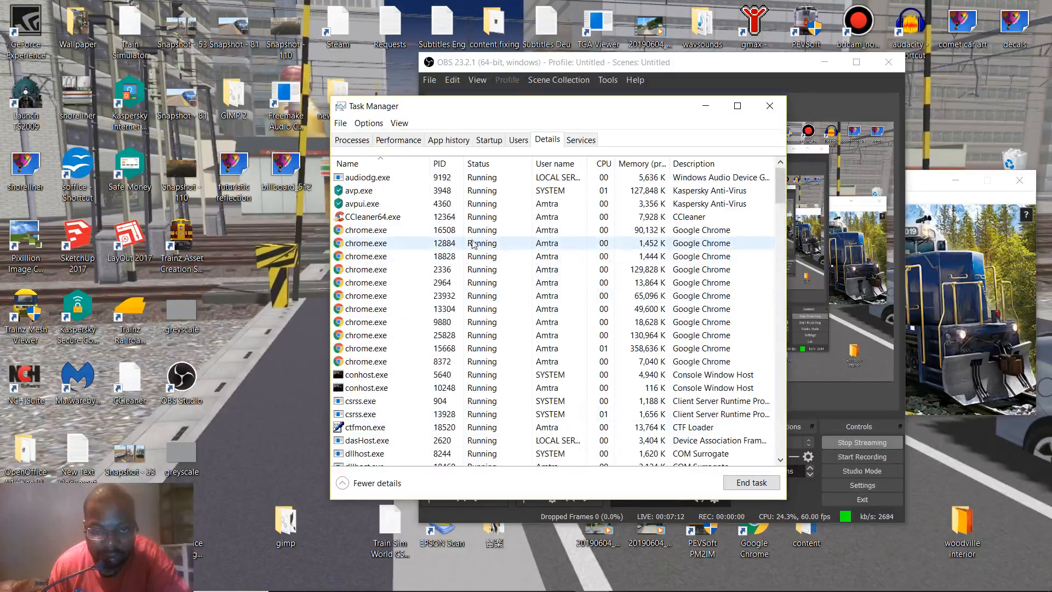
{"action": "left_click", "coordinate": [782, 108]}
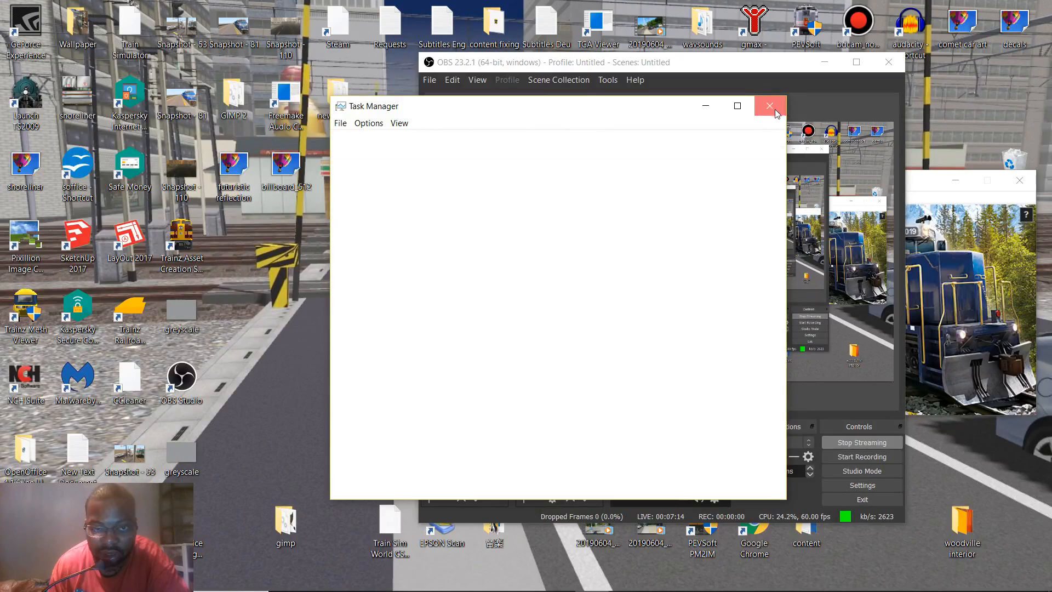
- Switch back to Trainz Railroad Simulator 2019 and open the Driver / Surveyor route selection
{"action": "mouse_move", "coordinate": [481, 586]}
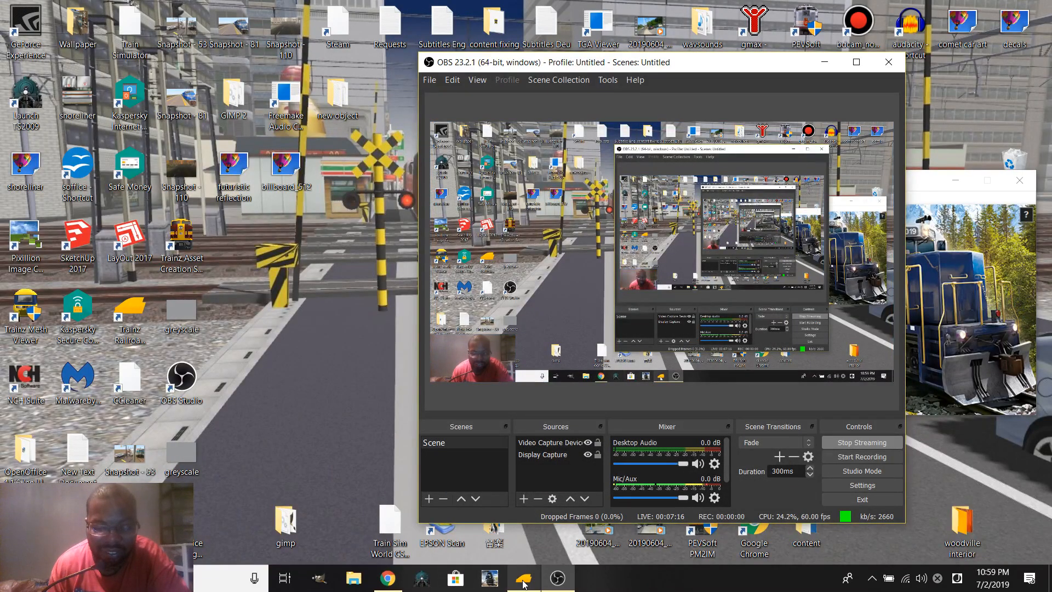
{"action": "mouse_move", "coordinate": [523, 584]}
{"action": "left_click", "coordinate": [529, 538]}
{"action": "left_click", "coordinate": [683, 294]}
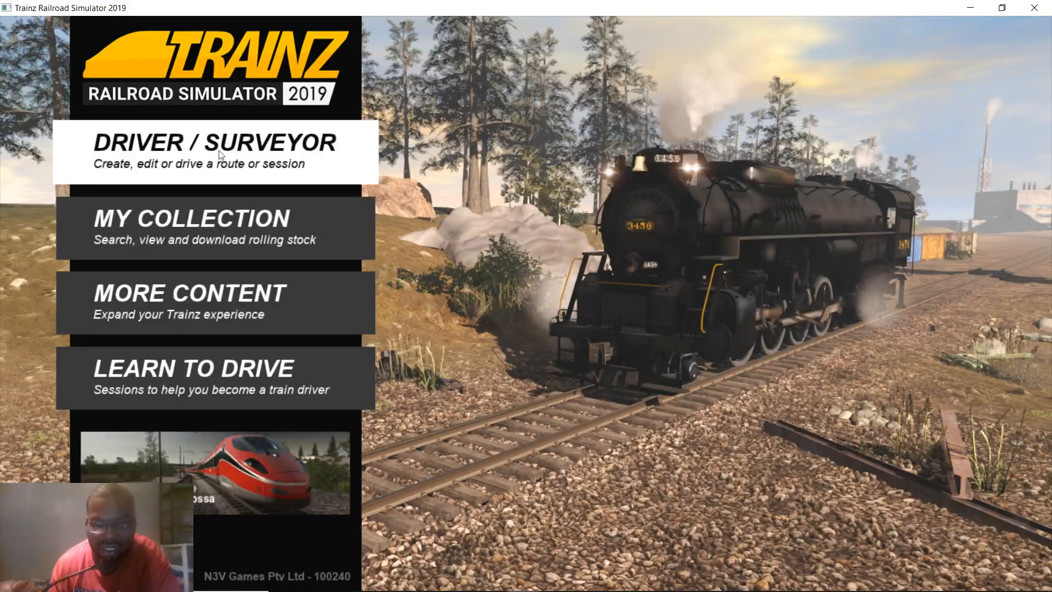
{"action": "left_click", "coordinate": [218, 160]}
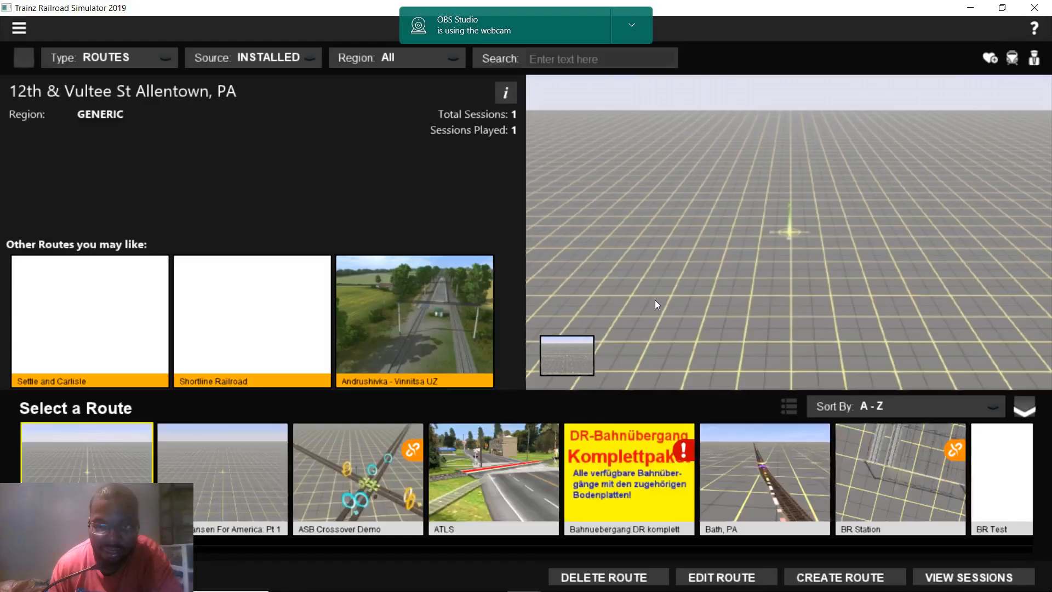
- Find the Kohlenstoff Islands COAL route among the installed routes and open it for editing
{"action": "scroll", "coordinate": [548, 478], "scroll_direction": "down", "scroll_amount": 3}
{"action": "scroll", "coordinate": [548, 478], "scroll_direction": "down", "scroll_amount": 10}
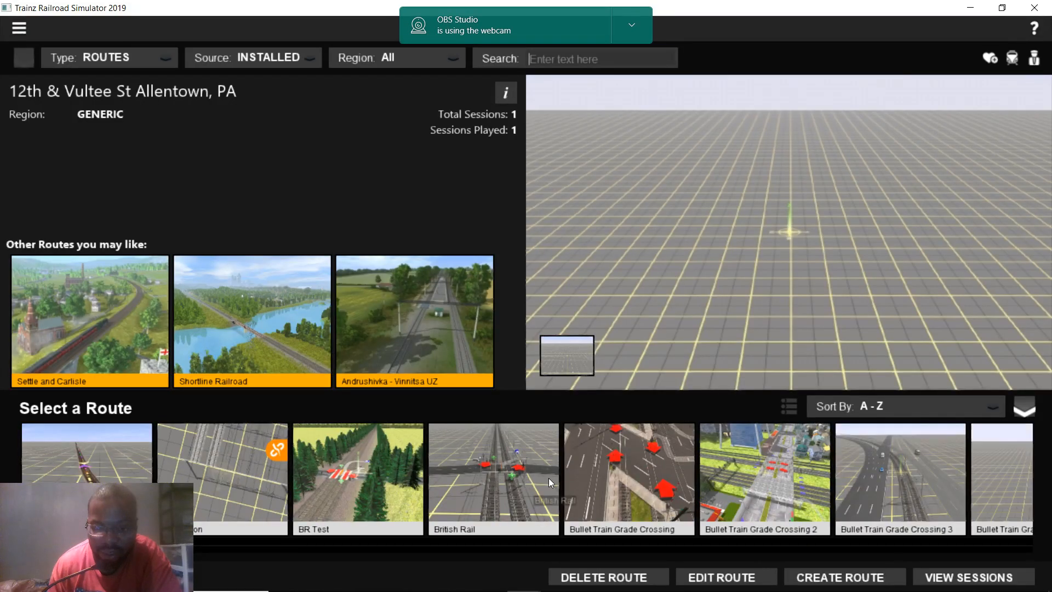
{"action": "scroll", "coordinate": [649, 481], "scroll_direction": "down", "scroll_amount": 7}
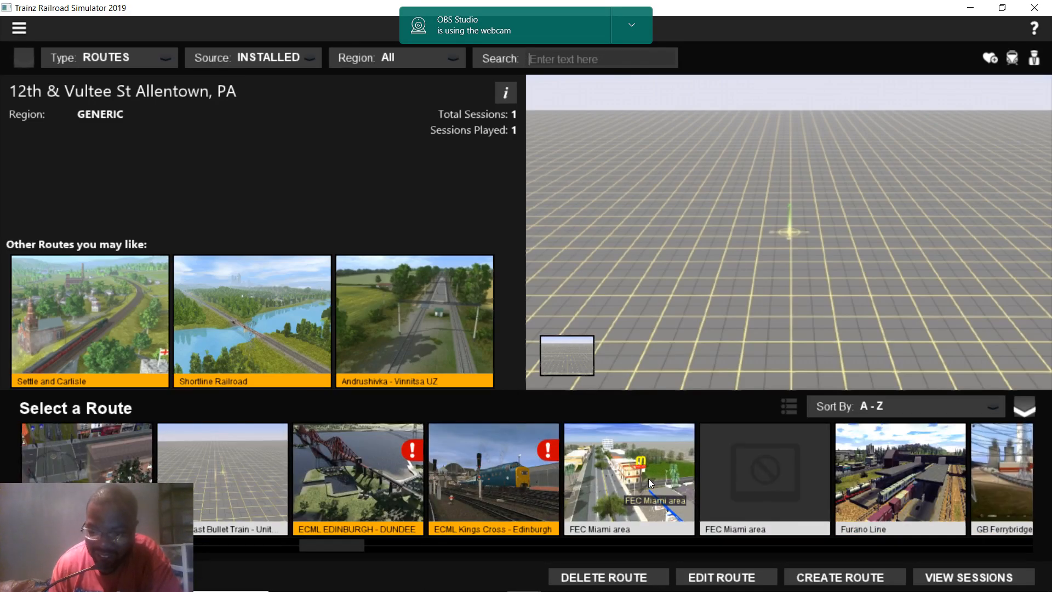
{"action": "scroll", "coordinate": [646, 481], "scroll_direction": "down", "scroll_amount": 5}
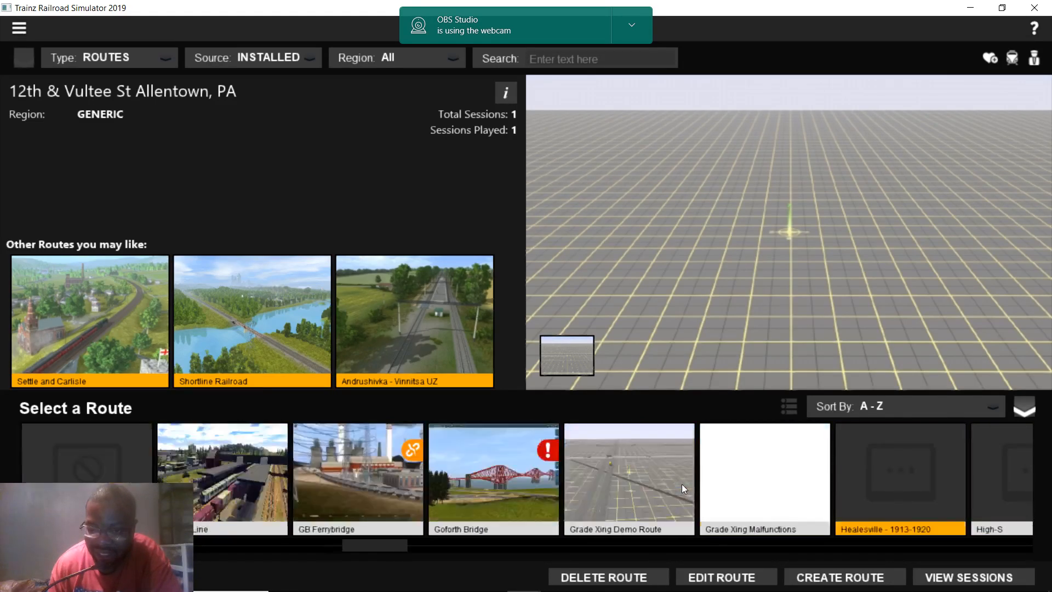
{"action": "scroll", "coordinate": [682, 487], "scroll_direction": "down", "scroll_amount": 2}
{"action": "scroll", "coordinate": [679, 487], "scroll_direction": "down", "scroll_amount": 3}
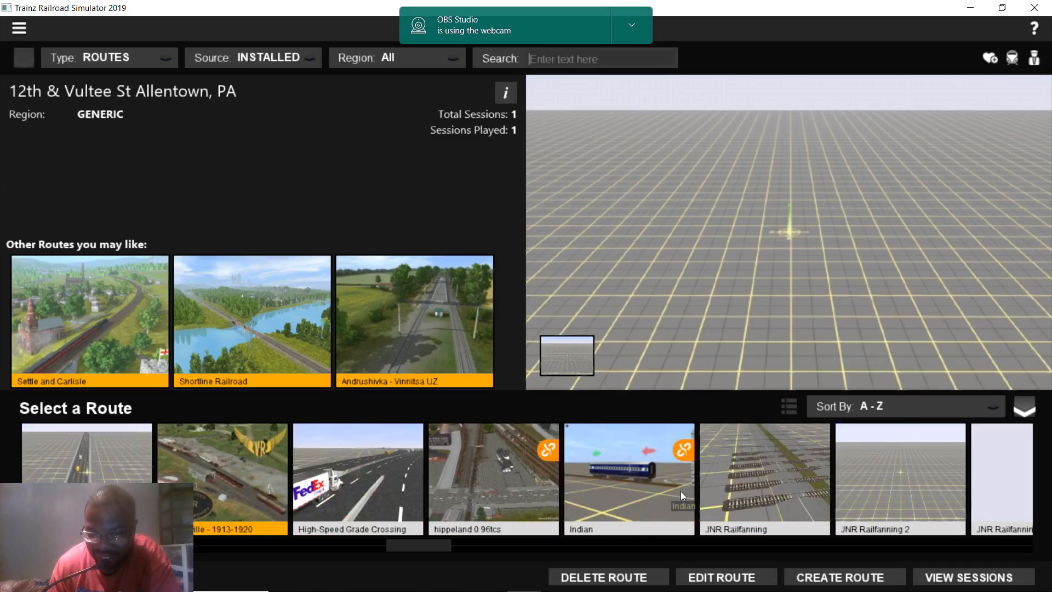
{"action": "scroll", "coordinate": [679, 487], "scroll_direction": "down", "scroll_amount": 5}
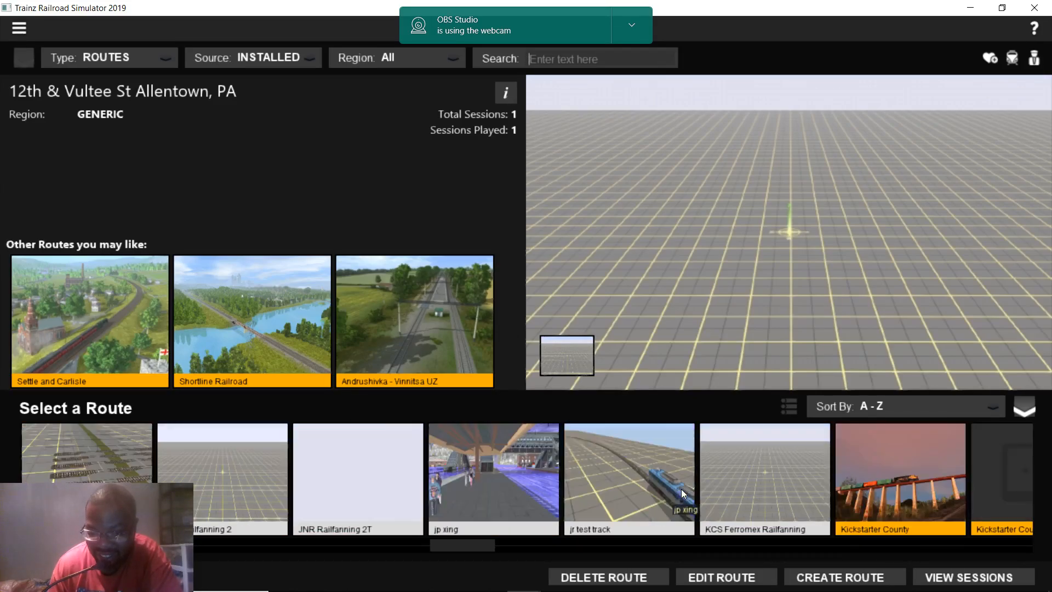
{"action": "scroll", "coordinate": [681, 488], "scroll_direction": "down", "scroll_amount": 4}
{"action": "left_click", "coordinate": [673, 474]}
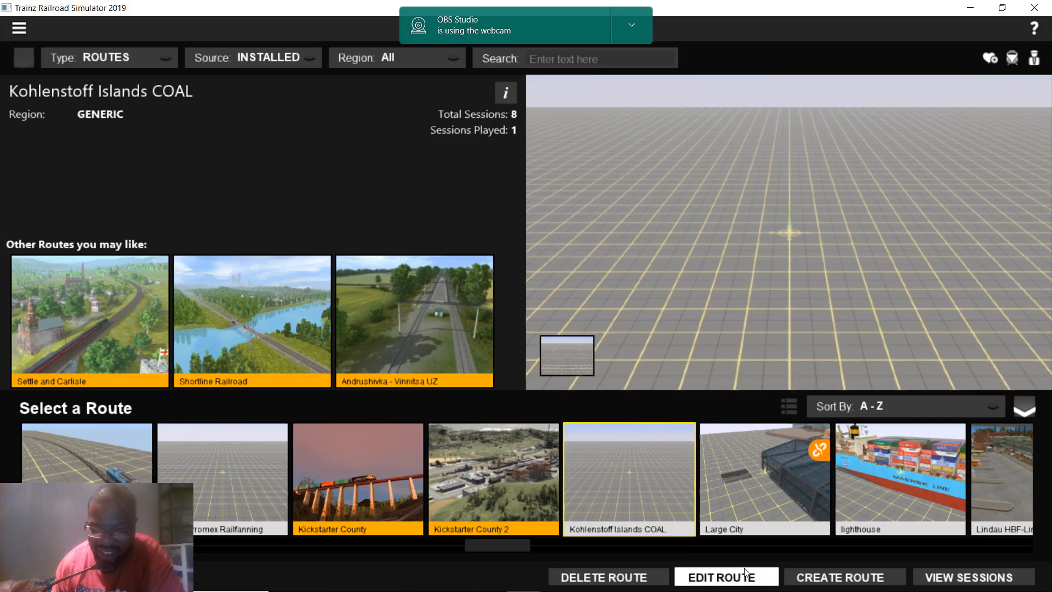
{"action": "left_click", "coordinate": [731, 577]}
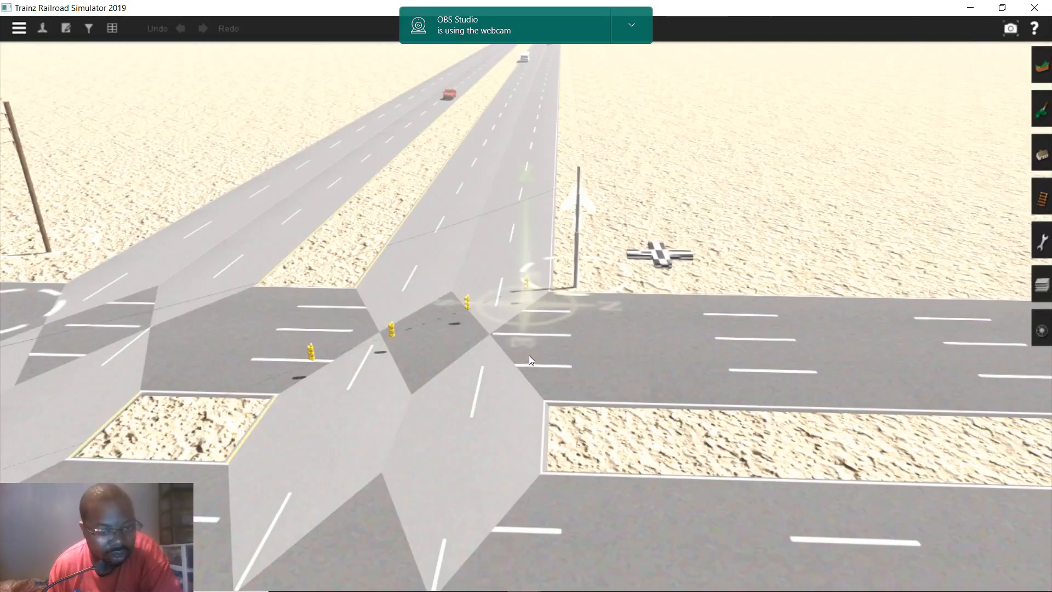
{"action": "scroll", "coordinate": [507, 359], "scroll_direction": "down", "scroll_amount": 3}
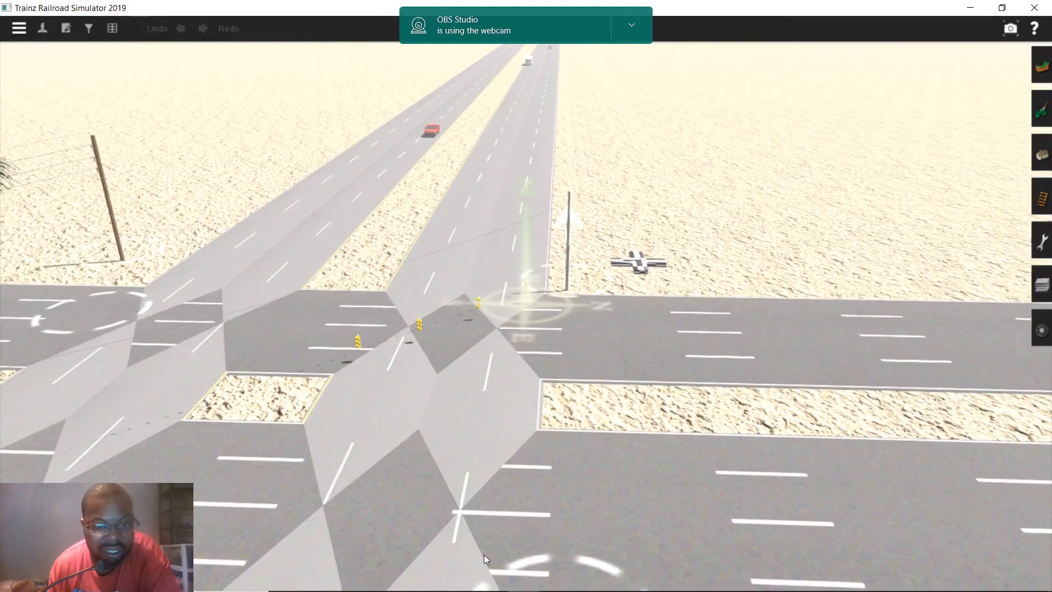
- Open the object editing tools for the wire-hung signals at the intersection and hide the OBS Studio webcam notification
{"action": "mouse_move", "coordinate": [480, 590]}
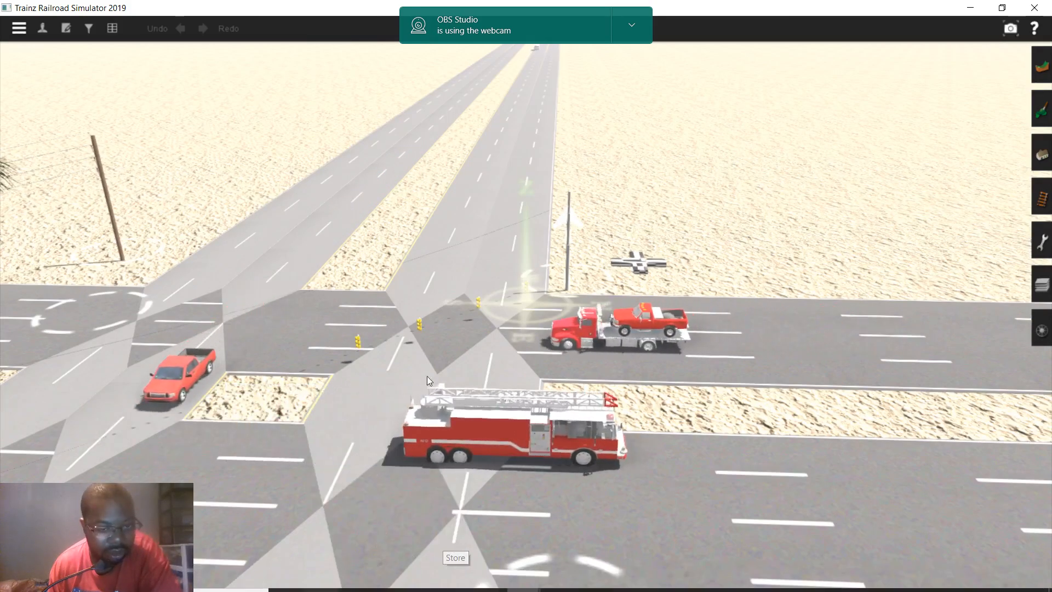
{"action": "right_click", "coordinate": [416, 383]}
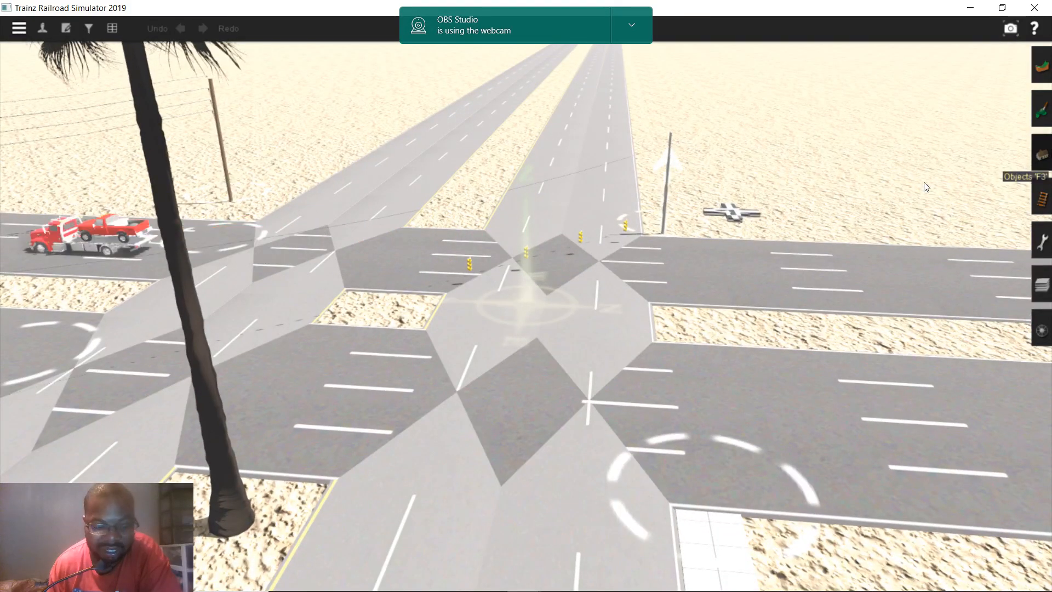
{"action": "left_click", "coordinate": [1041, 155]}
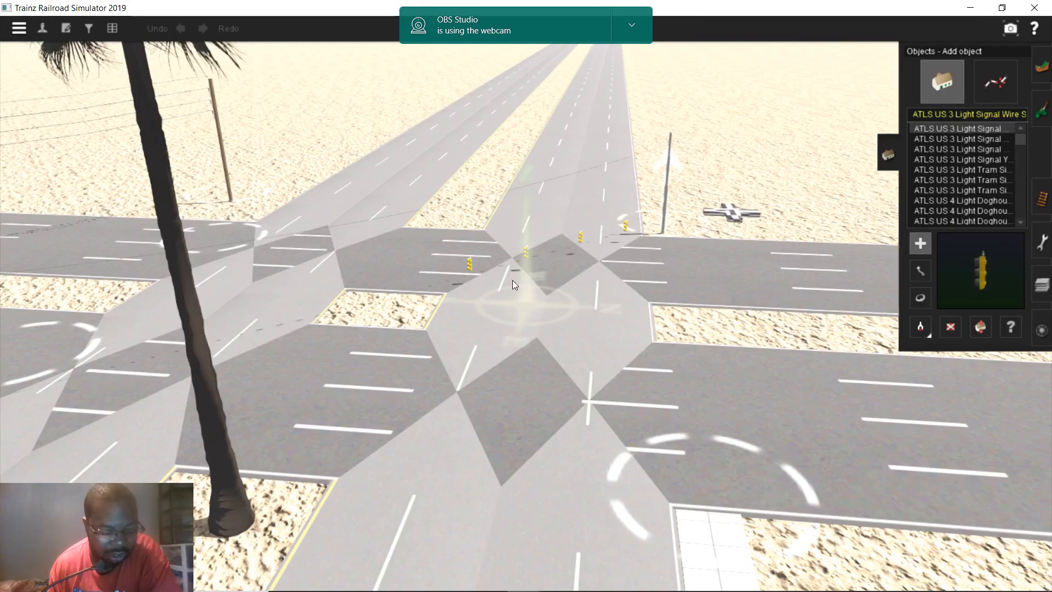
{"action": "scroll", "coordinate": [511, 285], "scroll_direction": "up", "scroll_amount": 2}
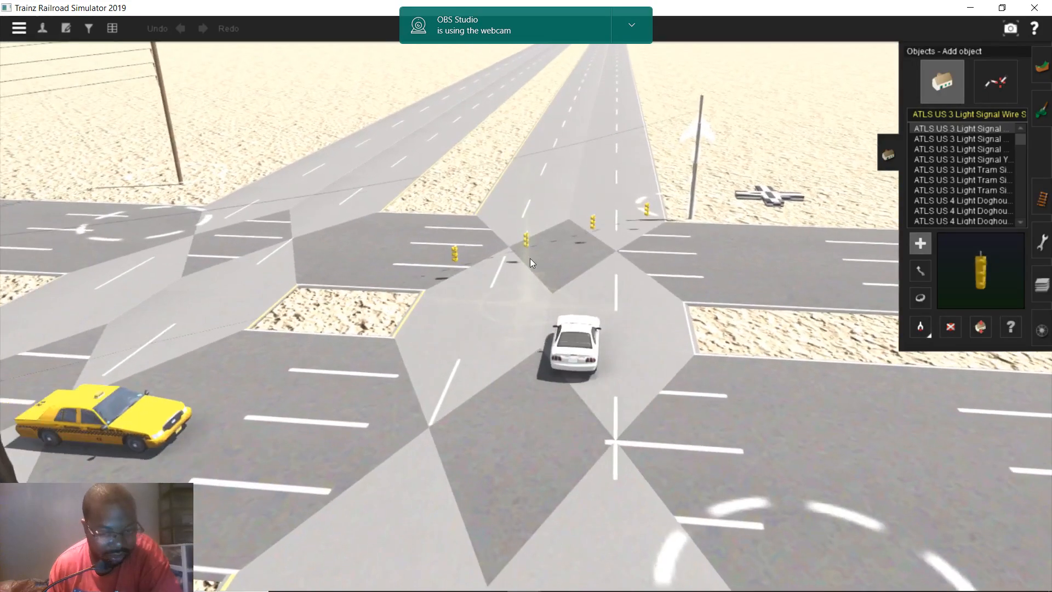
{"action": "scroll", "coordinate": [529, 258], "scroll_direction": "up", "scroll_amount": 1}
{"action": "right_click", "coordinate": [504, 259]}
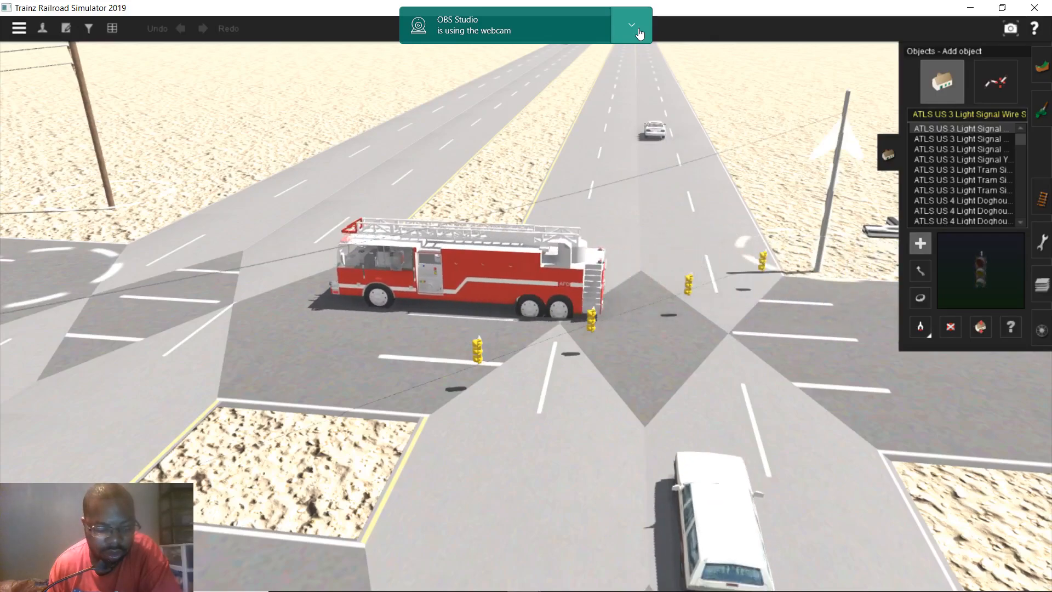
{"action": "left_click", "coordinate": [638, 35]}
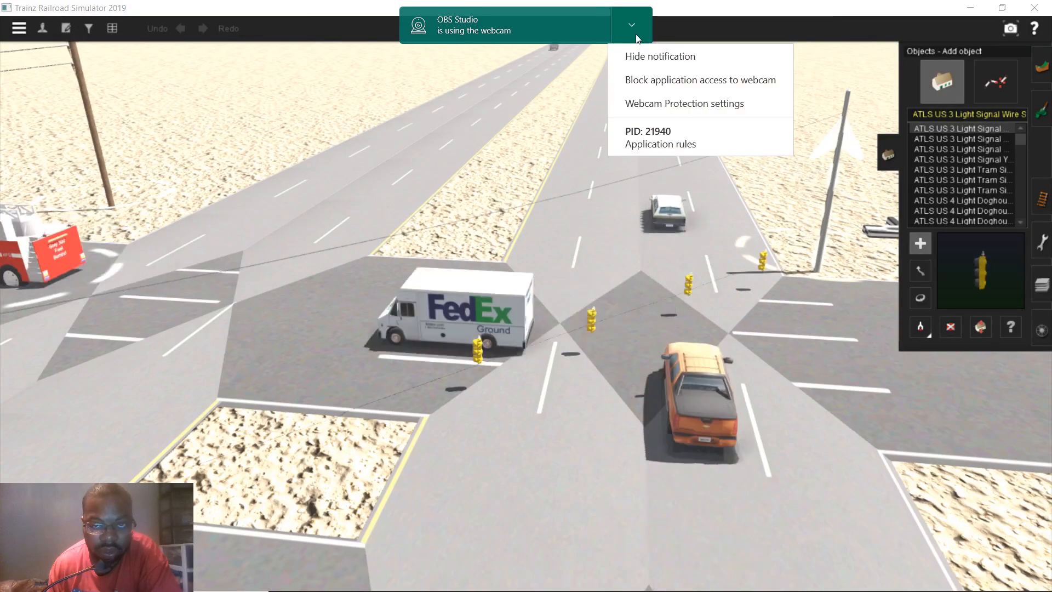
{"action": "left_click", "coordinate": [657, 56]}
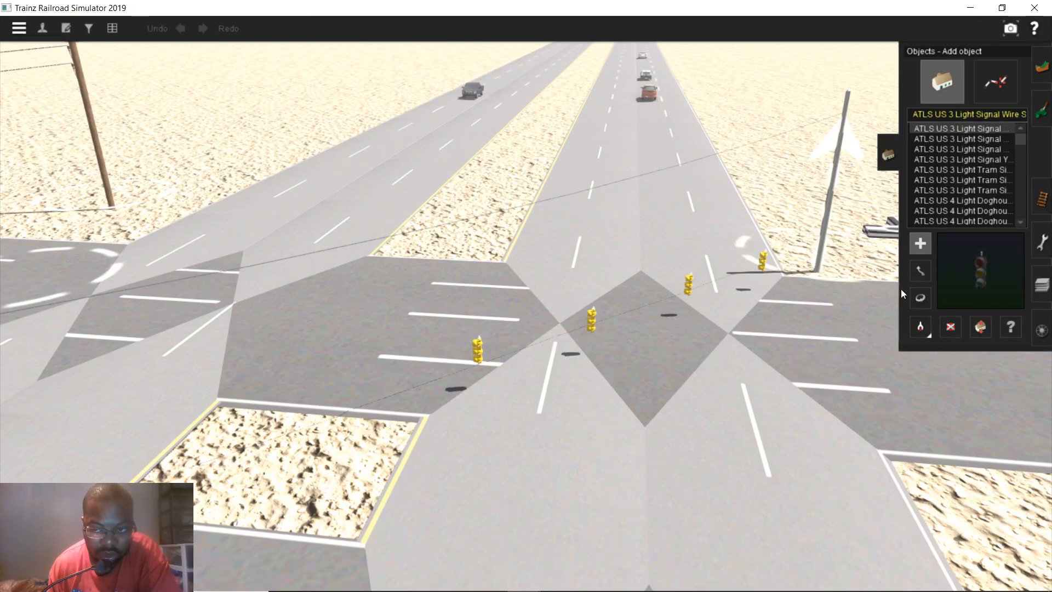
- Rotate each of the four yellow traffic signals over the intersection to about 90 degrees so their lights face the near approach
{"action": "left_click", "coordinate": [918, 292]}
{"action": "scroll", "coordinate": [432, 394], "scroll_direction": "up", "scroll_amount": 3}
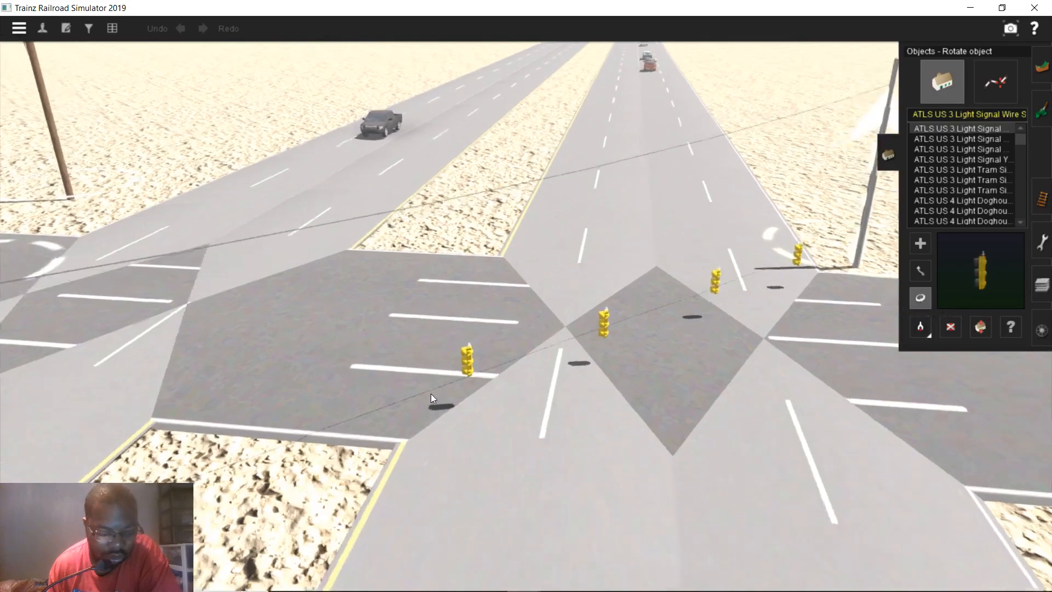
{"action": "scroll", "coordinate": [432, 390], "scroll_direction": "up", "scroll_amount": 3}
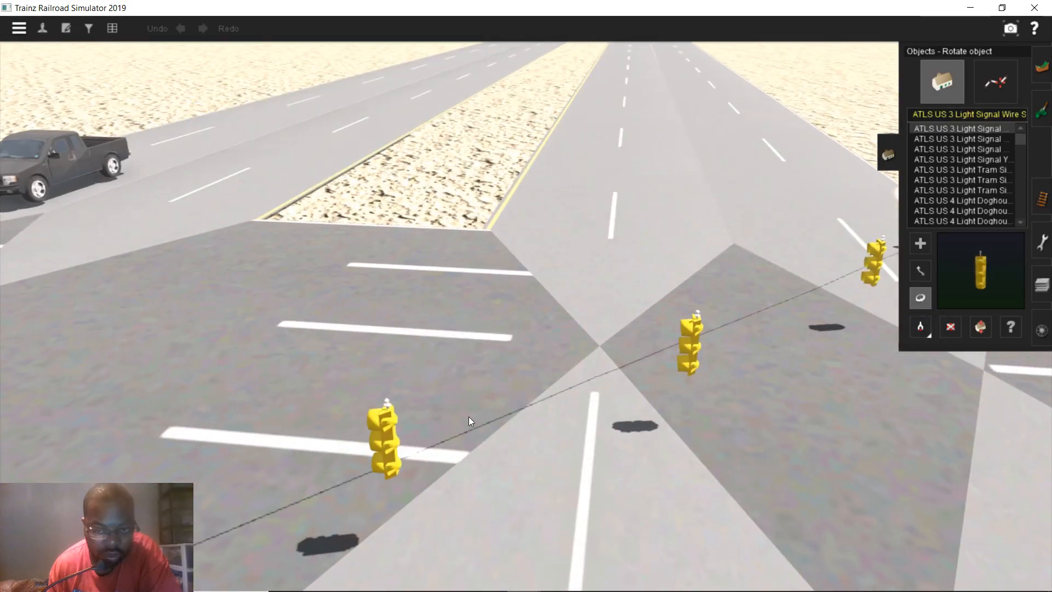
{"action": "scroll", "coordinate": [471, 378], "scroll_direction": "down", "scroll_amount": 4}
{"action": "left_click_drag", "start_coordinate": [482, 354], "coordinate": [638, 356]}
{"action": "left_click_drag", "start_coordinate": [639, 356], "coordinate": [646, 356]}
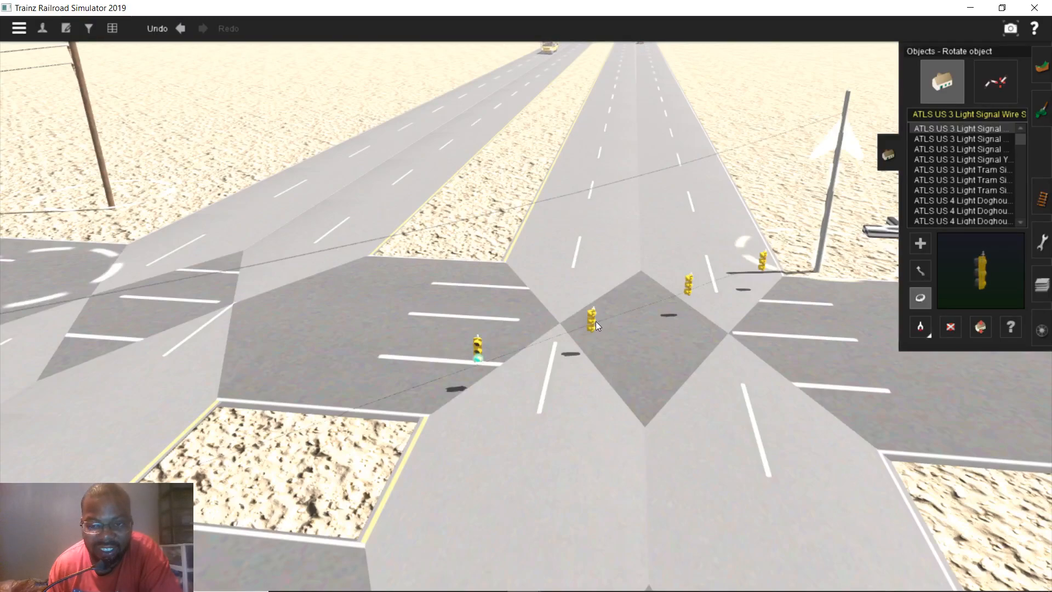
{"action": "left_click_drag", "start_coordinate": [590, 324], "coordinate": [756, 330]}
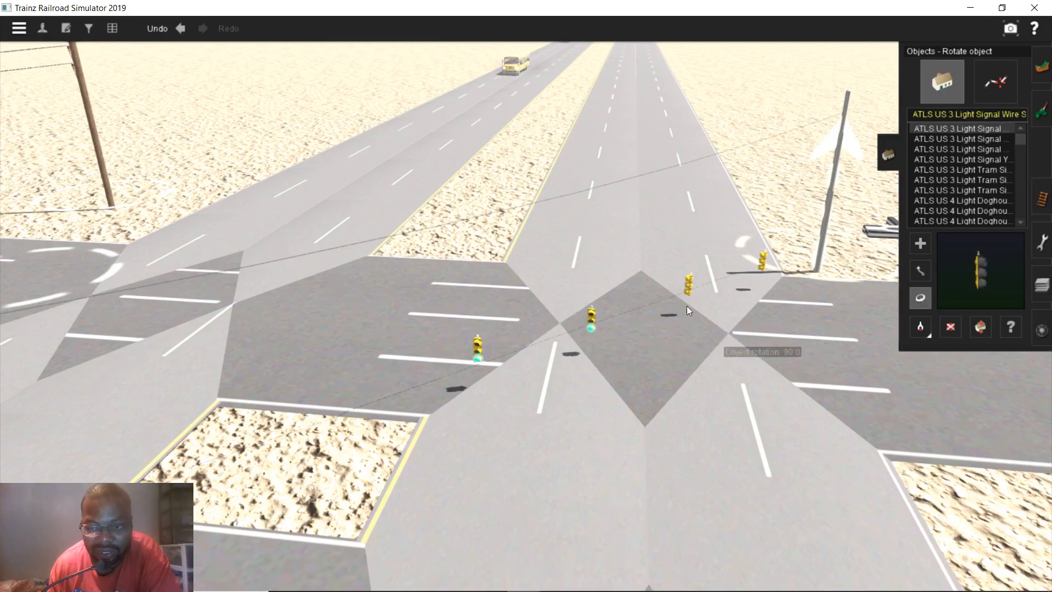
{"action": "left_click_drag", "start_coordinate": [684, 292], "coordinate": [852, 302]}
{"action": "left_click_drag", "start_coordinate": [765, 265], "coordinate": [930, 278]}
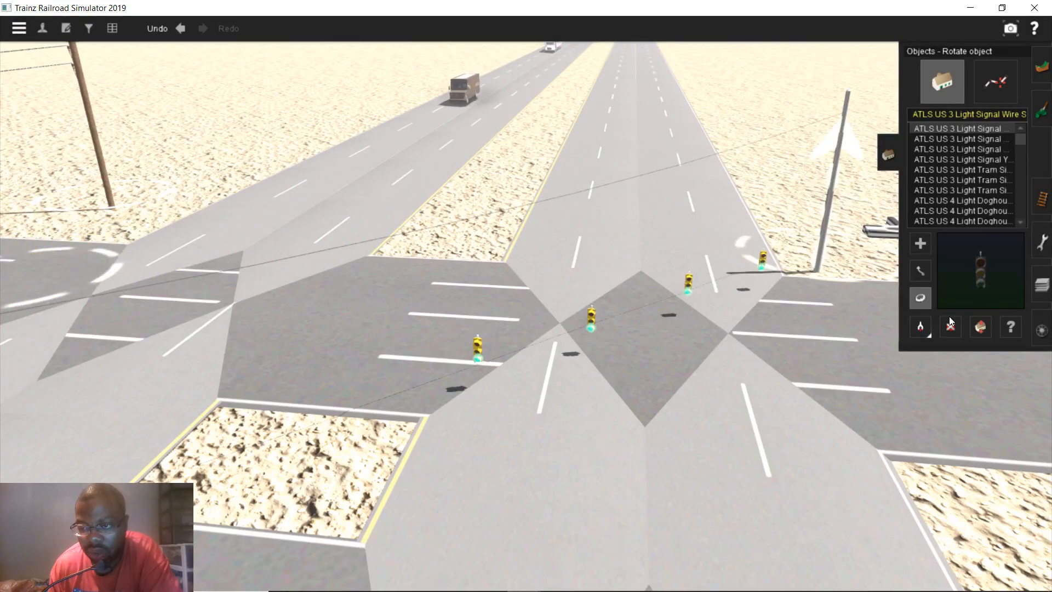
- Raise the signal nearest the near sandy median about 4 m, then fine-tune its height to hang from the overhead wire
{"action": "left_click", "coordinate": [980, 327]}
{"action": "left_click_drag", "start_coordinate": [482, 350], "coordinate": [484, 314]}
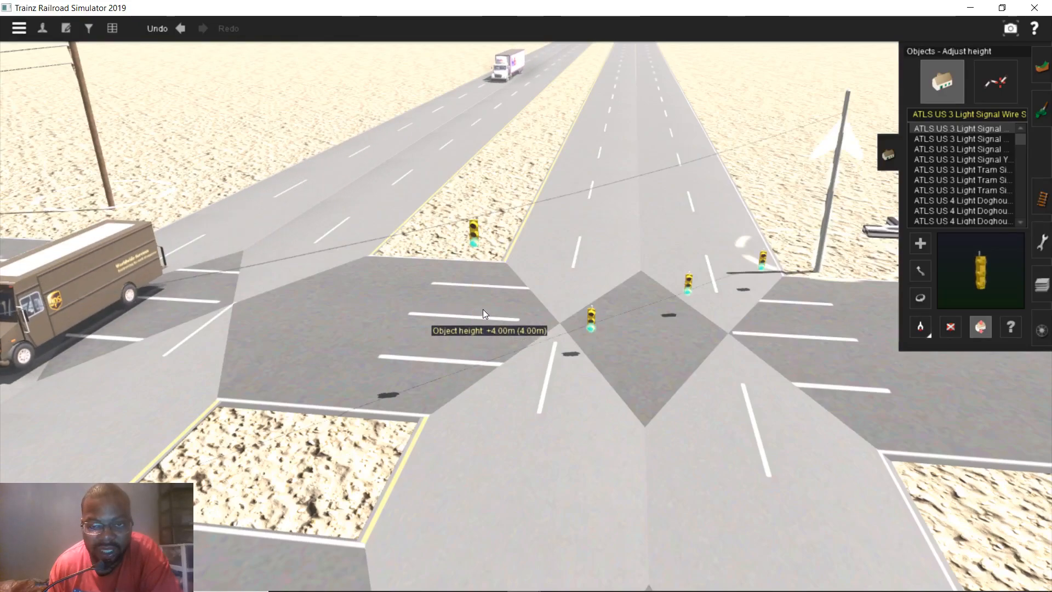
{"action": "scroll", "coordinate": [485, 296], "scroll_direction": "up", "scroll_amount": 3}
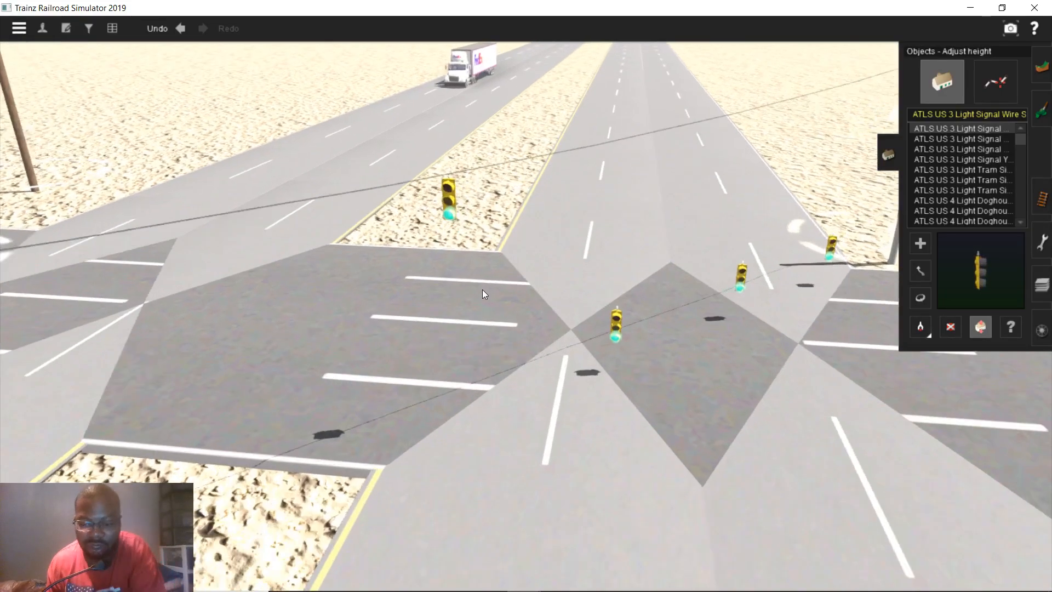
{"action": "scroll", "coordinate": [483, 289], "scroll_direction": "up", "scroll_amount": 2}
{"action": "right_click_drag", "start_coordinate": [476, 273], "coordinate": [583, 322]}
{"action": "key", "text": "Left"}
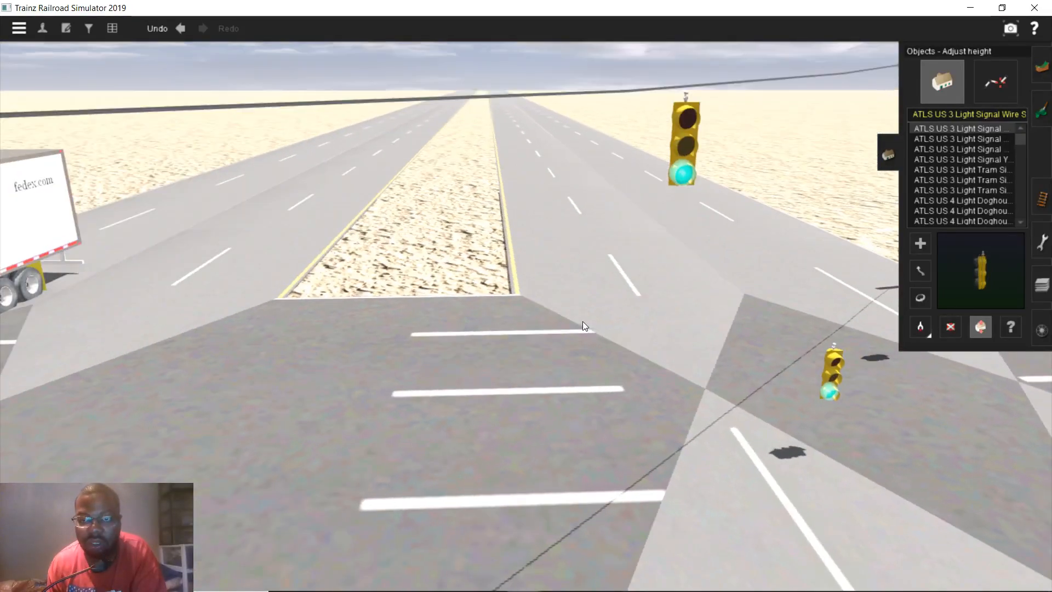
{"action": "key", "text": "Down"}
{"action": "left_click_drag", "start_coordinate": [664, 136], "coordinate": [669, 116]}
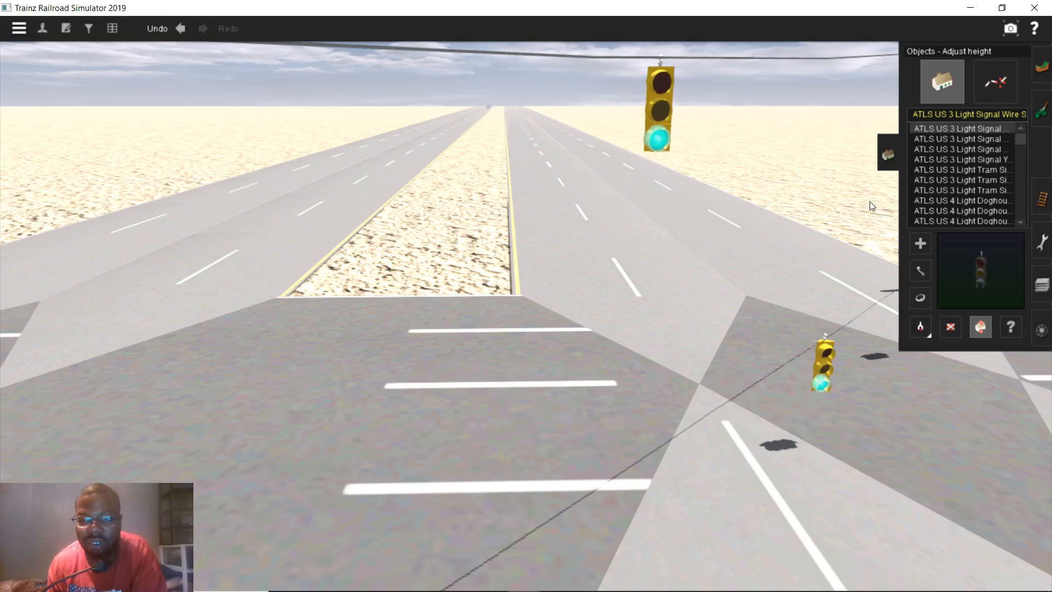
- Move the raised first signal sideways, viewed from above, so it sits directly on the line of the overhead wire
{"action": "left_click", "coordinate": [918, 274]}
{"action": "right_click", "coordinate": [625, 405]}
{"action": "key", "text": "Up"}
{"action": "right_click", "coordinate": [489, 351]}
{"action": "key", "text": "Up"}
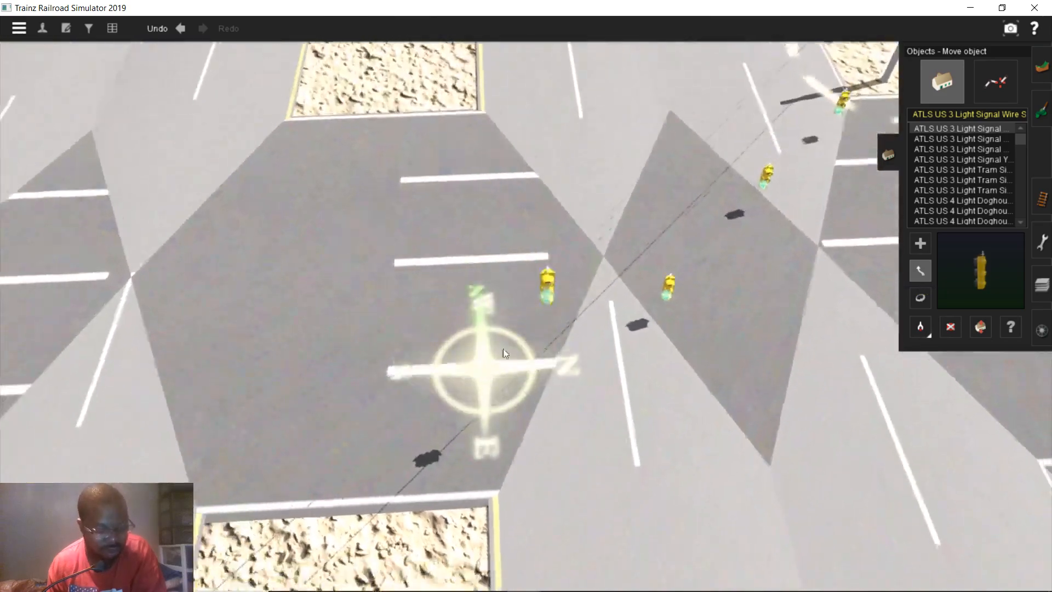
{"action": "right_click", "coordinate": [546, 300]}
{"action": "scroll", "coordinate": [551, 323], "scroll_direction": "up", "scroll_amount": 3}
{"action": "right_click", "coordinate": [554, 356]}
{"action": "scroll", "coordinate": [553, 356], "scroll_direction": "down", "scroll_amount": 5}
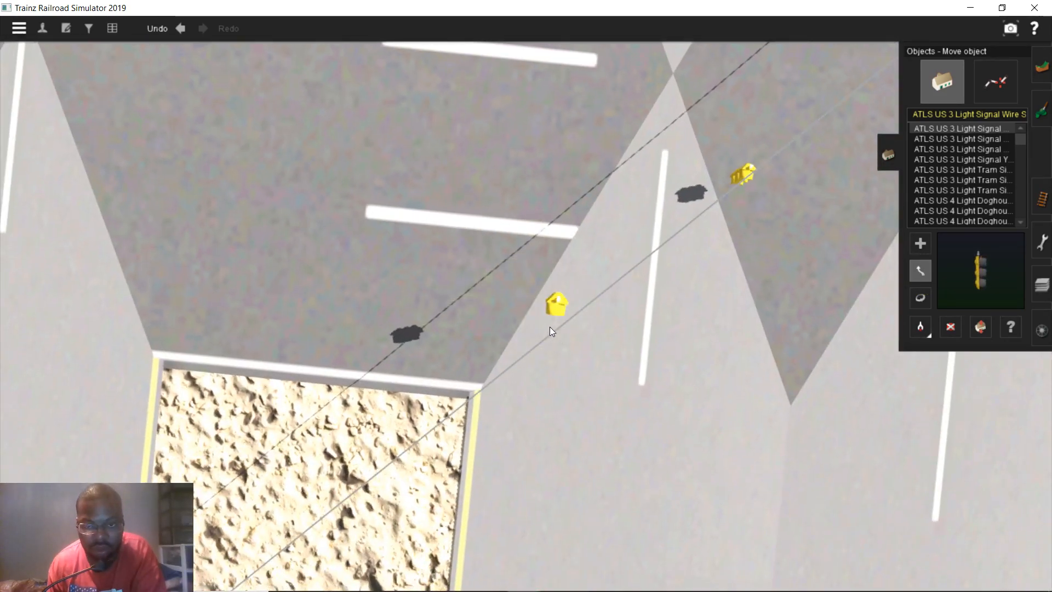
{"action": "right_click", "coordinate": [550, 327]}
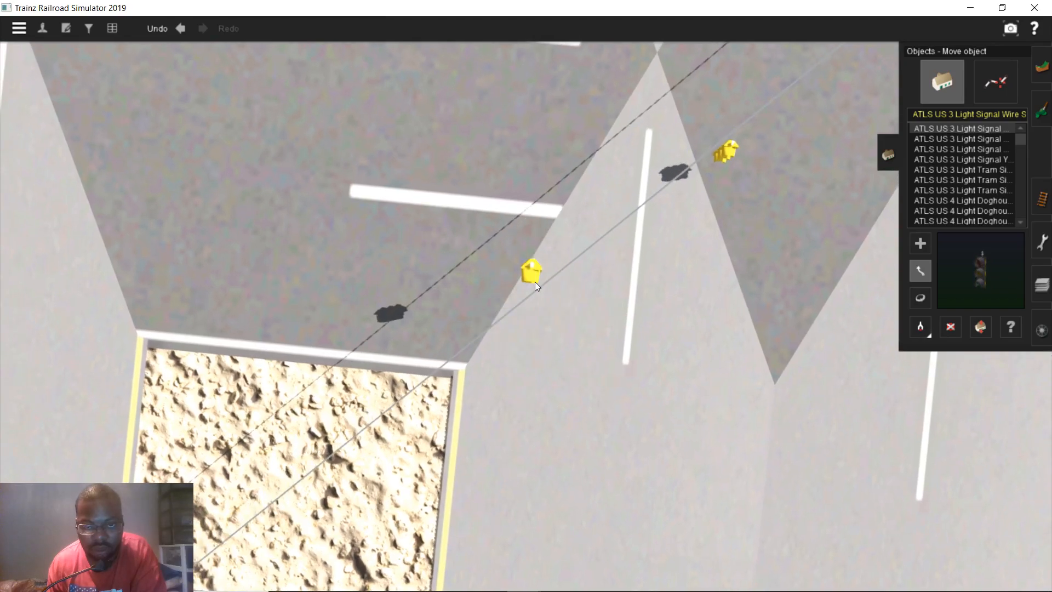
{"action": "left_click_drag", "start_coordinate": [535, 282], "coordinate": [537, 301]}
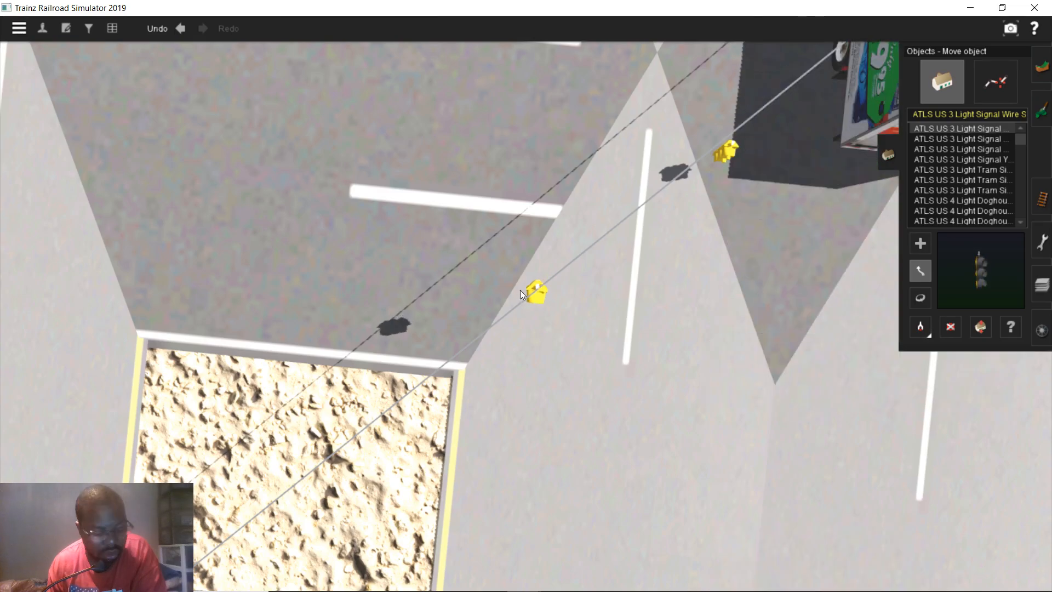
{"action": "scroll", "coordinate": [495, 281], "scroll_direction": "down", "scroll_amount": 3}
{"action": "scroll", "coordinate": [498, 271], "scroll_direction": "down", "scroll_amount": 3}
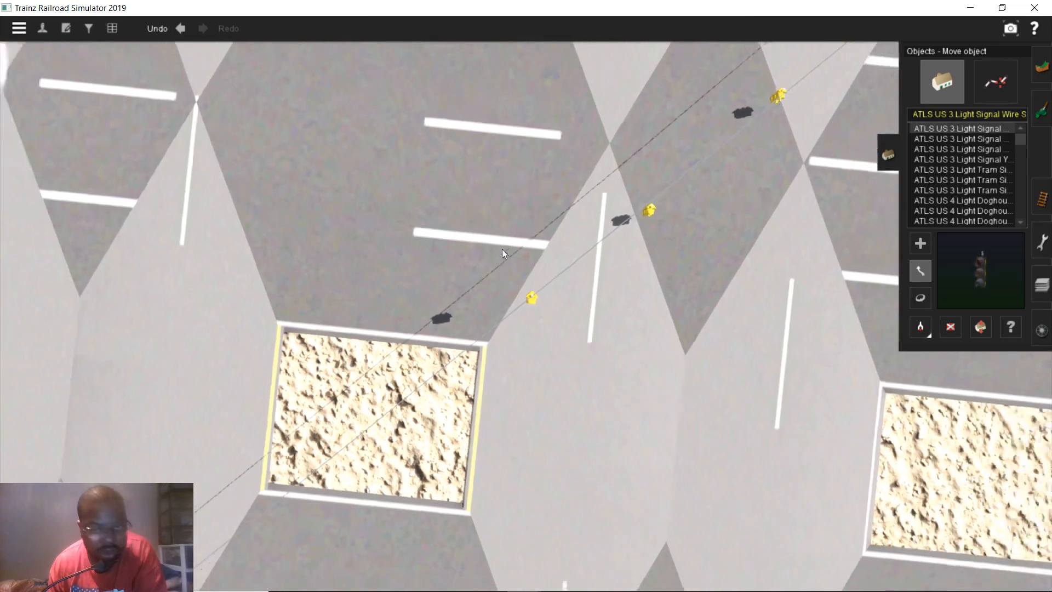
- Raise the second signal in the row off the road to the height of the overhead wire
{"action": "key", "text": "Down"}
{"action": "right_click", "coordinate": [522, 238]}
{"action": "right_click_drag", "start_coordinate": [522, 240], "coordinate": [522, 257]}
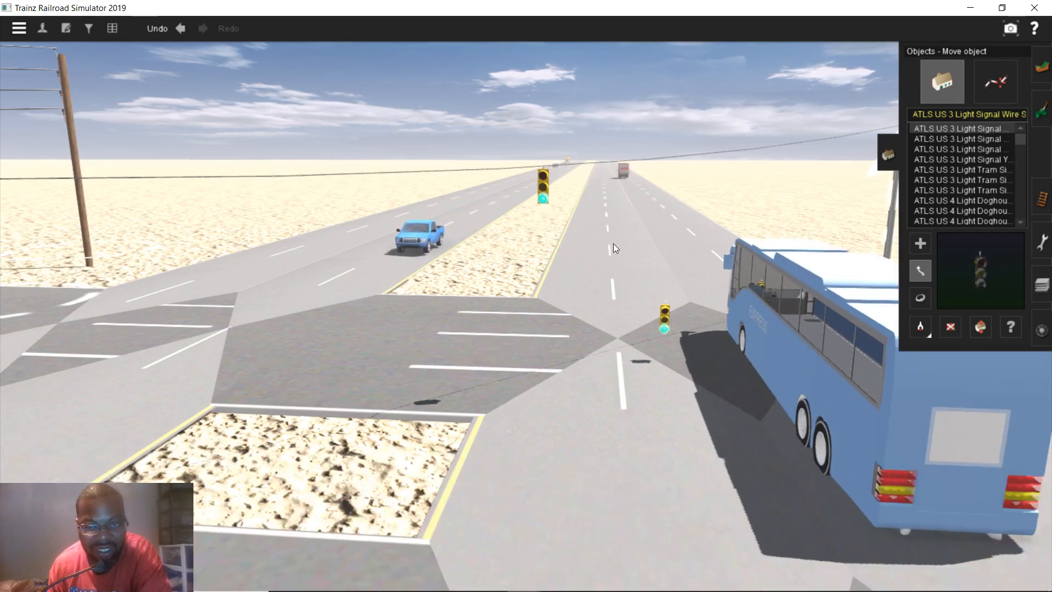
{"action": "scroll", "coordinate": [692, 288], "scroll_direction": "up", "scroll_amount": 2}
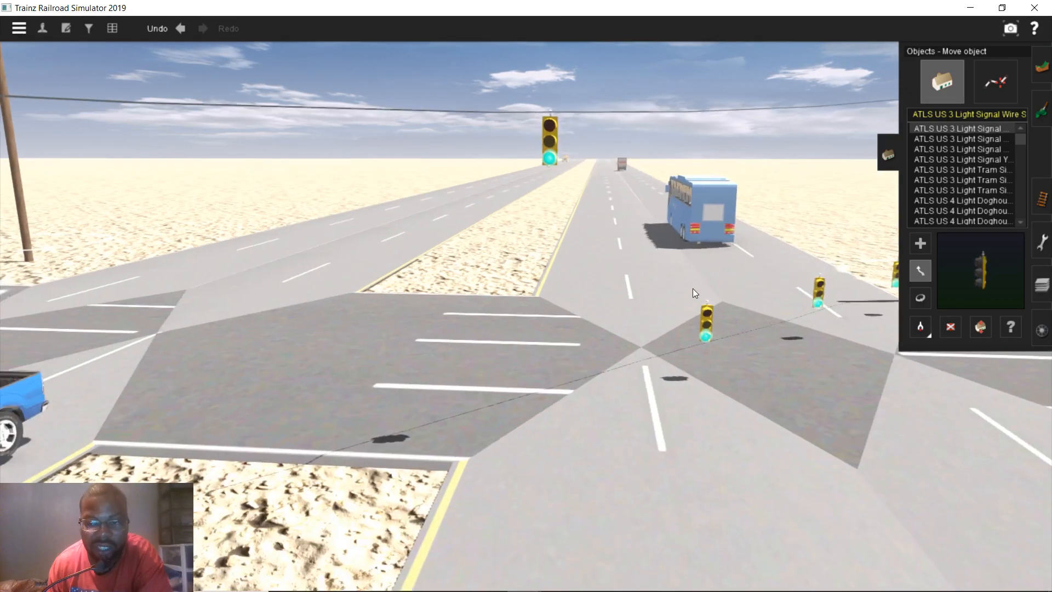
{"action": "right_click_drag", "start_coordinate": [602, 267], "coordinate": [518, 299]}
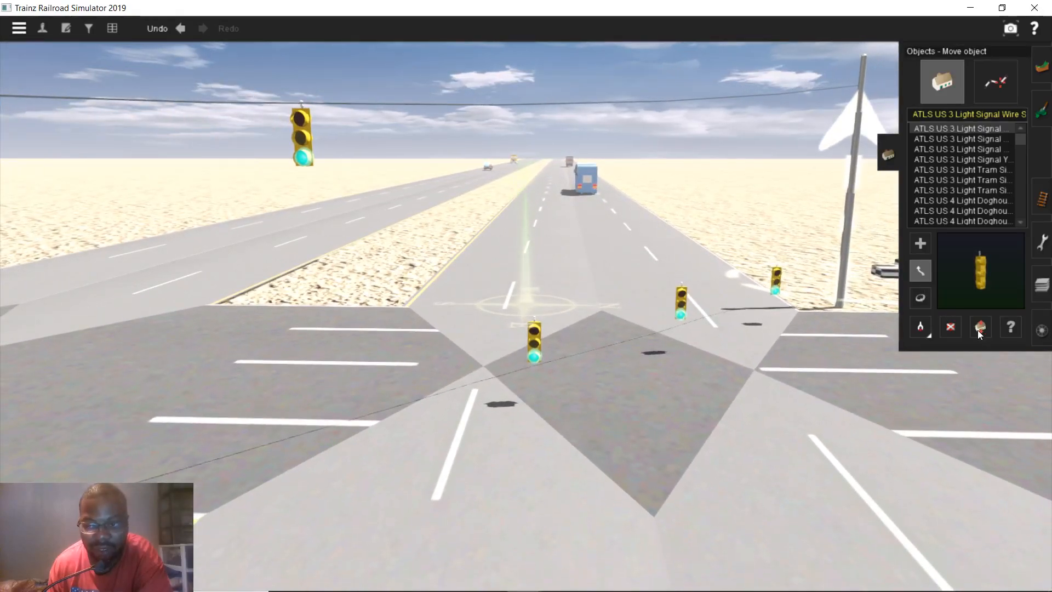
{"action": "left_click", "coordinate": [968, 326]}
{"action": "mouse_move", "coordinate": [538, 340]}
{"action": "left_mouse_down"}
{"action": "mouse_move", "coordinate": [547, 288]}
{"action": "mouse_move", "coordinate": [547, 343]}
{"action": "mouse_move", "coordinate": [547, 334]}
{"action": "left_mouse_up"}
- Move the second signal, viewed from above, so it lines up directly beneath the overhead wire
{"action": "key", "text": "Up"}
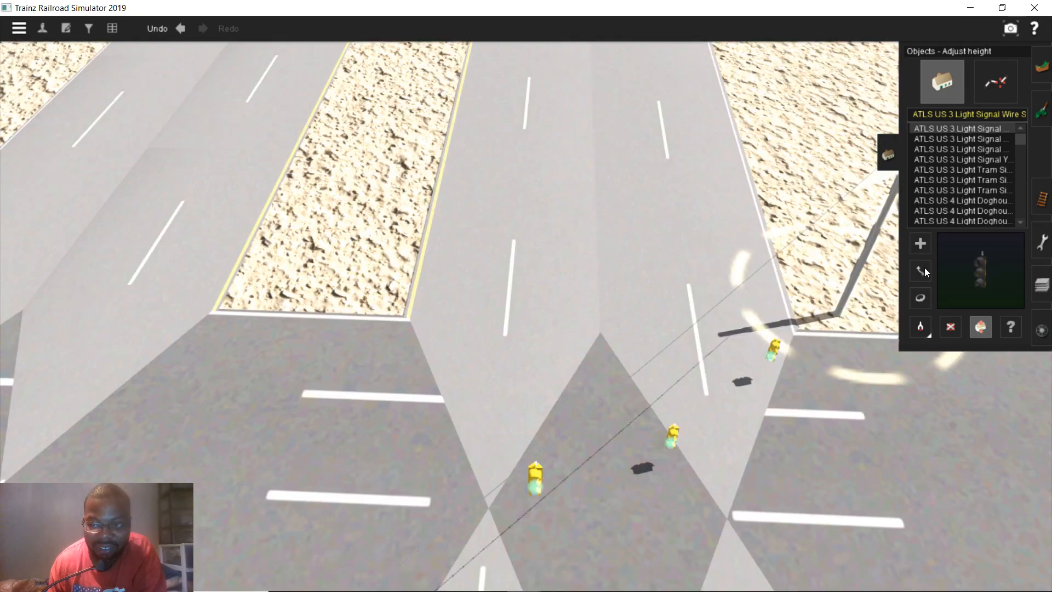
{"action": "left_click", "coordinate": [924, 267]}
{"action": "right_click", "coordinate": [556, 444]}
{"action": "key", "text": "Up"}
{"action": "right_click", "coordinate": [531, 407]}
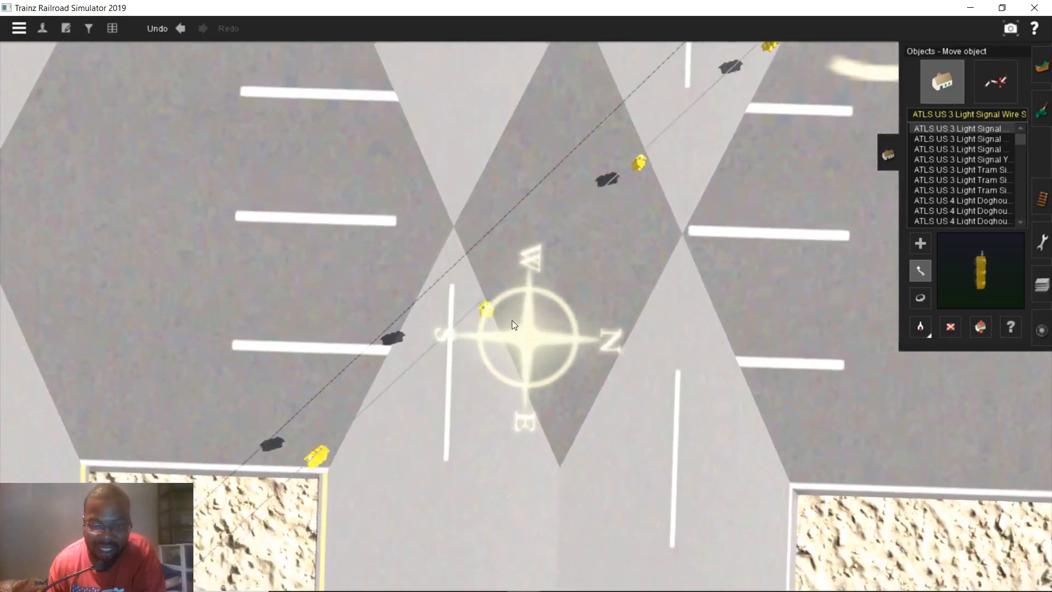
{"action": "scroll", "coordinate": [498, 262], "scroll_direction": "up", "scroll_amount": 2}
{"action": "scroll", "coordinate": [504, 252], "scroll_direction": "up", "scroll_amount": 3}
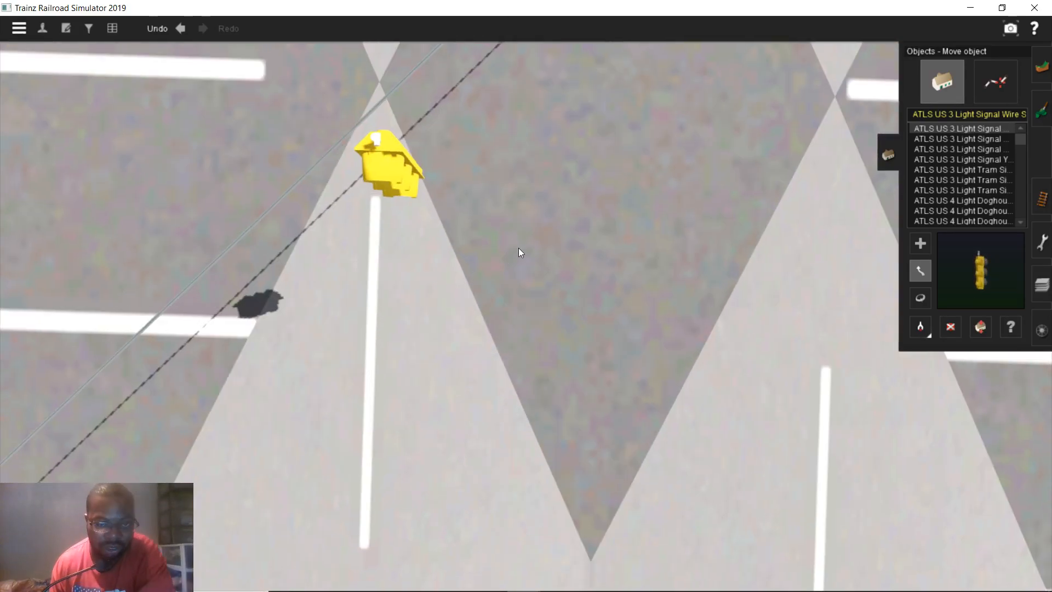
{"action": "scroll", "coordinate": [519, 297], "scroll_direction": "down", "scroll_amount": 5}
{"action": "scroll", "coordinate": [519, 298], "scroll_direction": "up", "scroll_amount": 3}
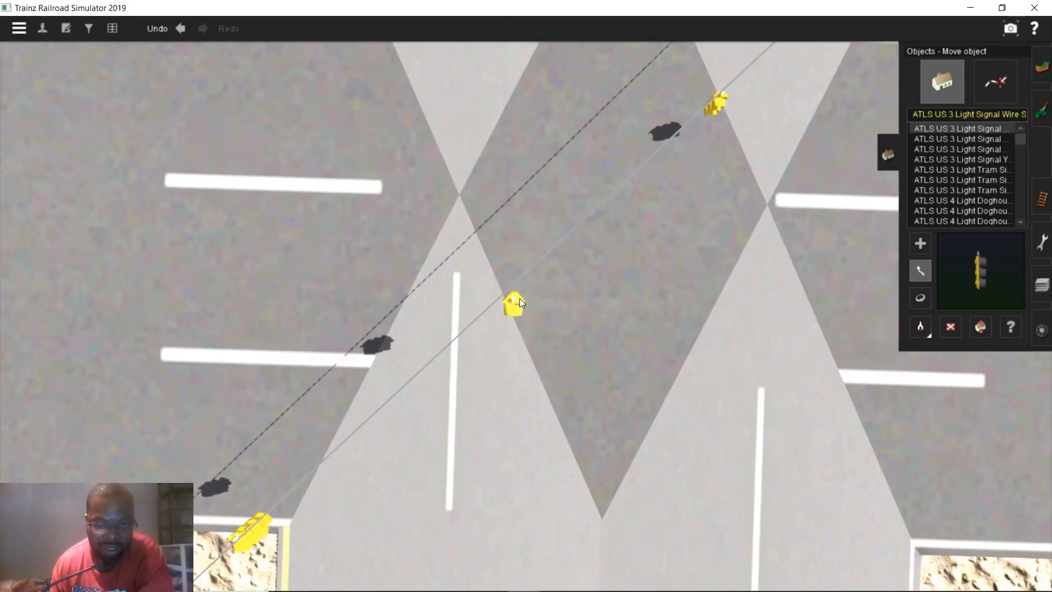
{"action": "right_click", "coordinate": [517, 290]}
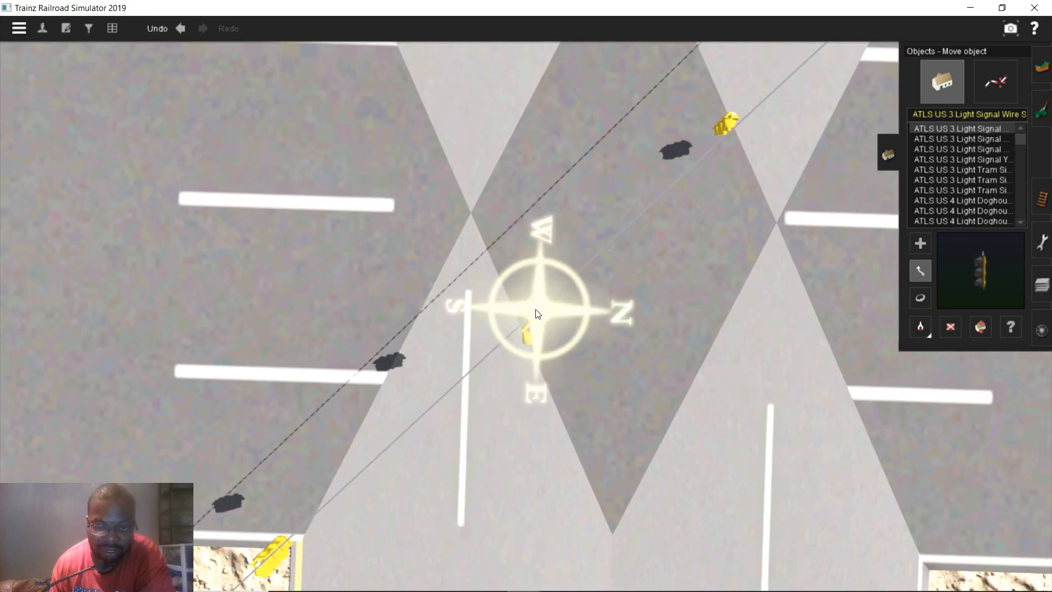
{"action": "left_click_drag", "start_coordinate": [517, 315], "coordinate": [521, 305]}
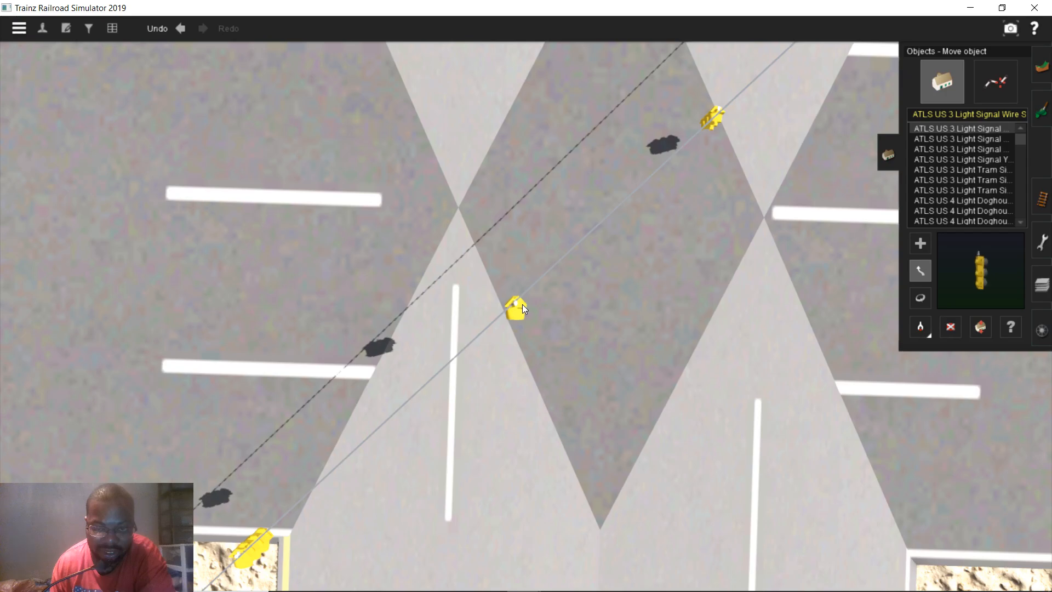
- Raise the third signal in the row about 4 m, then fine-tune its height to match the overhead wire
{"action": "scroll", "coordinate": [548, 290], "scroll_direction": "down", "scroll_amount": 5}
{"action": "right_click_drag", "start_coordinate": [546, 287], "coordinate": [546, 274]}
{"action": "right_click", "coordinate": [555, 246]}
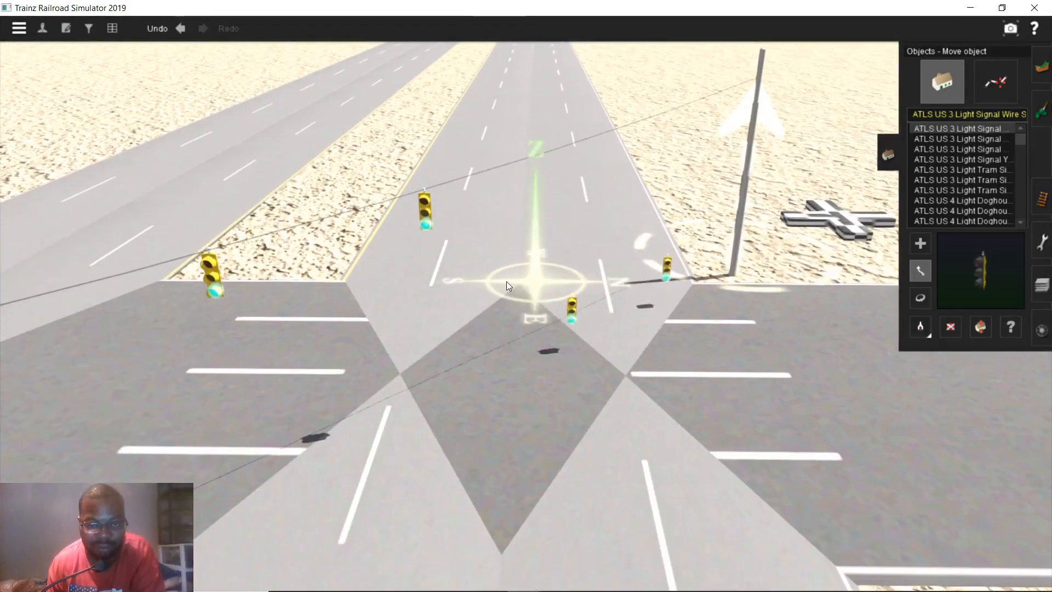
{"action": "right_click", "coordinate": [506, 281]}
{"action": "key", "text": "Down"}
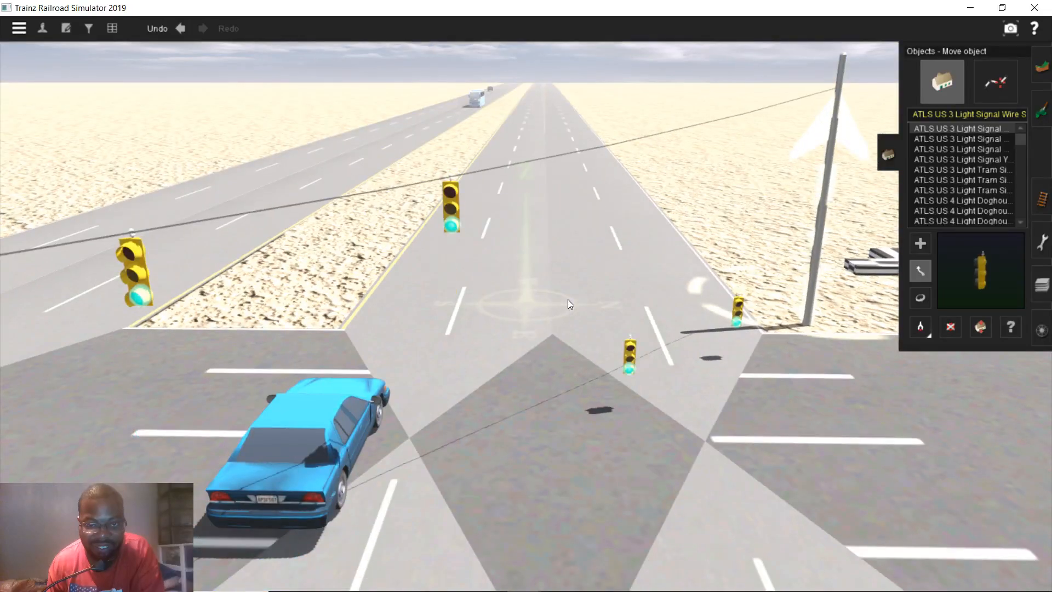
{"action": "left_click", "coordinate": [979, 329]}
{"action": "left_click_drag", "start_coordinate": [633, 348], "coordinate": [640, 297]}
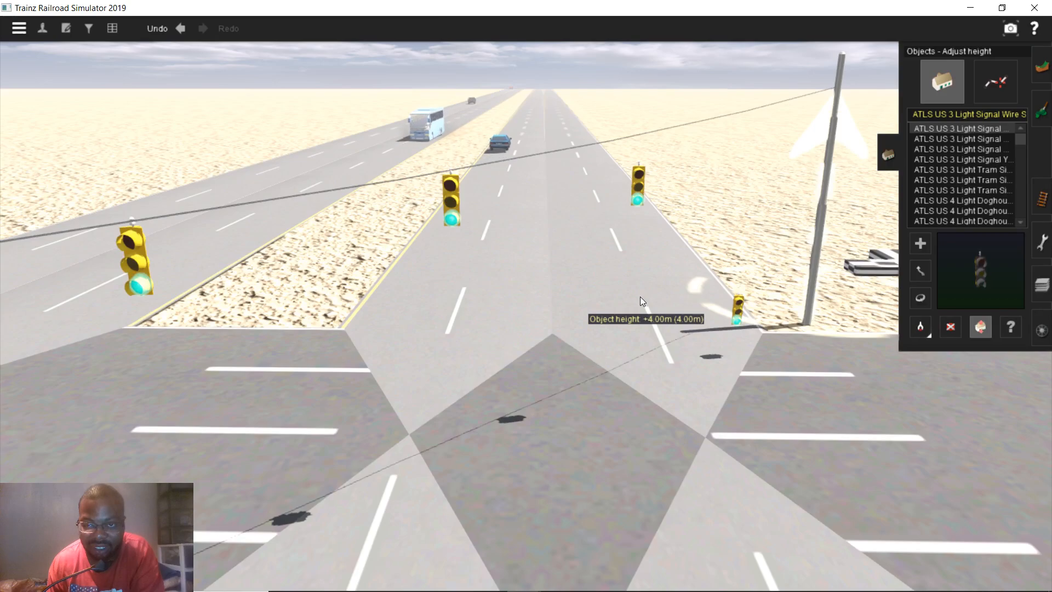
{"action": "key", "text": "Down"}
{"action": "key", "text": "Up"}
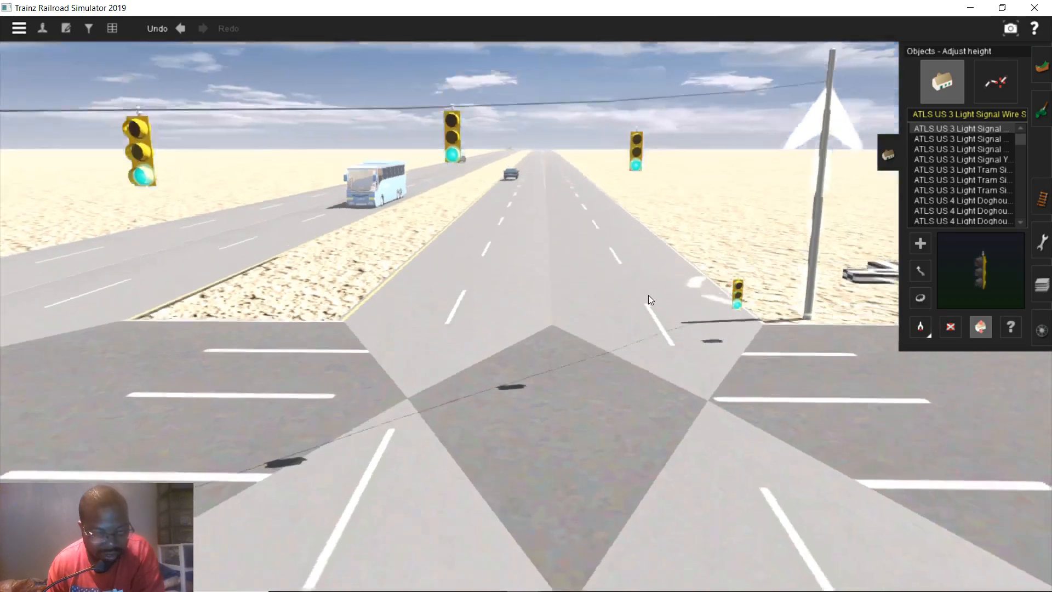
{"action": "key", "text": "Down"}
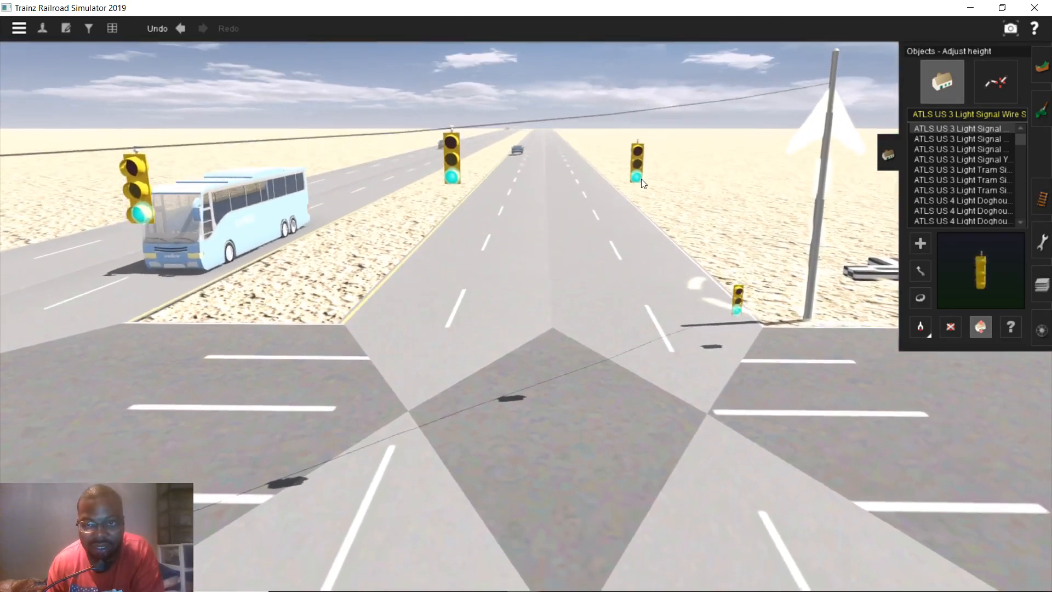
{"action": "left_click_drag", "start_coordinate": [633, 164], "coordinate": [633, 176]}
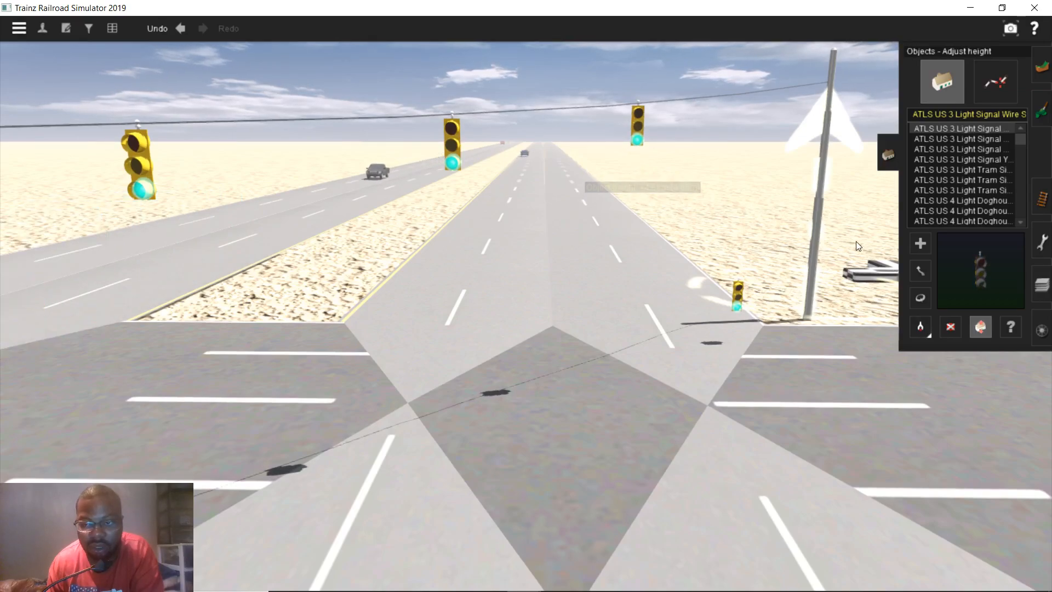
- Move the raised third signal, viewed from above, so its hanger sits directly on the line of the overhead wire
{"action": "left_click", "coordinate": [912, 270]}
{"action": "right_click", "coordinate": [570, 362]}
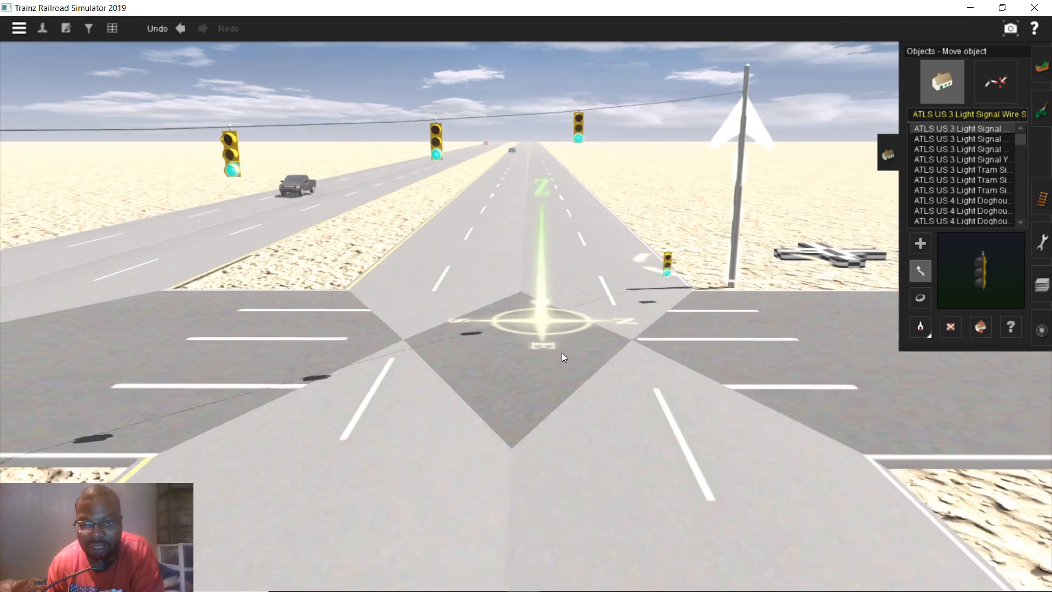
{"action": "key", "text": "Up"}
{"action": "right_click", "coordinate": [576, 309]}
{"action": "scroll", "coordinate": [515, 329], "scroll_direction": "up", "scroll_amount": 2}
{"action": "right_click", "coordinate": [489, 338]}
{"action": "right_click", "coordinate": [495, 341]}
{"action": "scroll", "coordinate": [520, 322], "scroll_direction": "up", "scroll_amount": 2}
{"action": "right_click", "coordinate": [547, 304]}
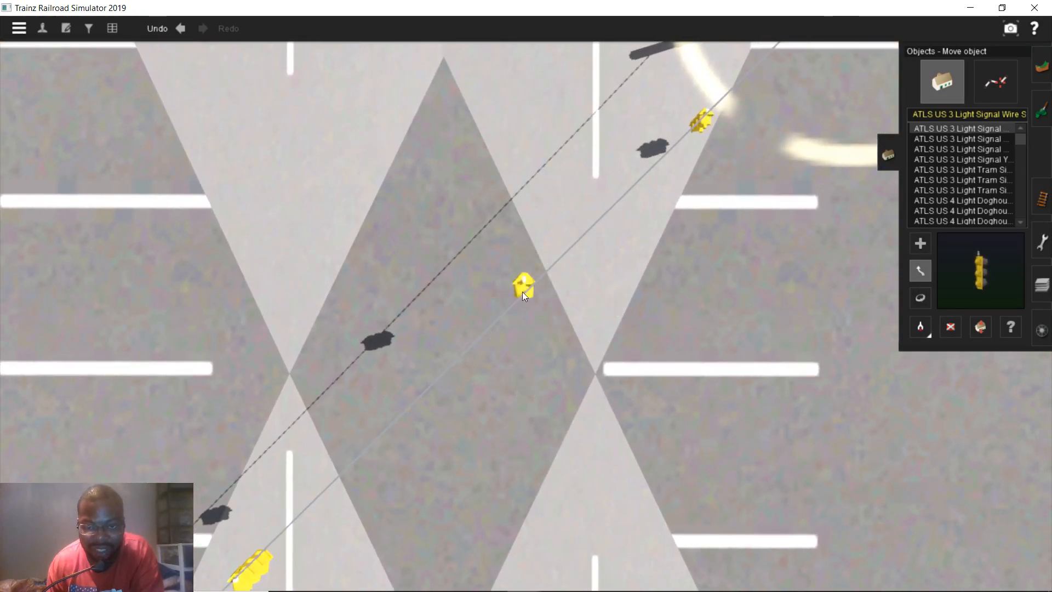
{"action": "scroll", "coordinate": [521, 294], "scroll_direction": "up", "scroll_amount": 2}
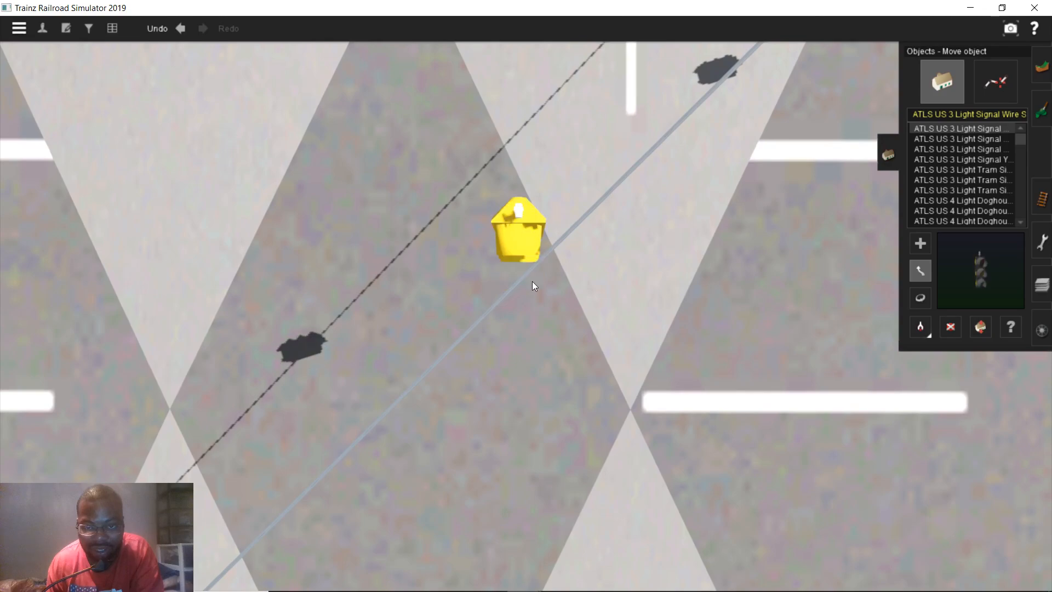
{"action": "left_click_drag", "start_coordinate": [534, 286], "coordinate": [534, 295]}
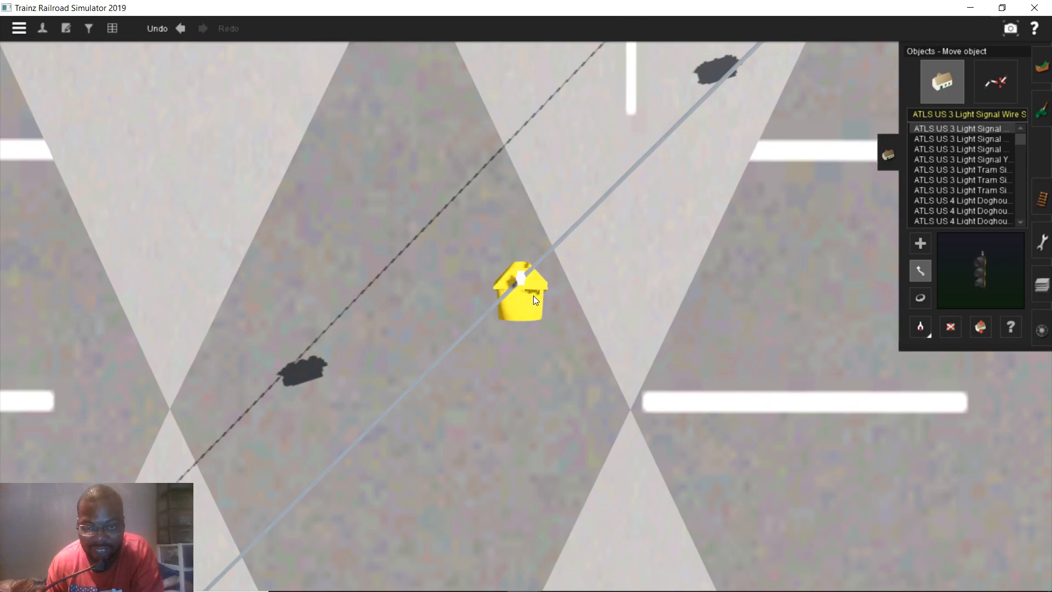
- Raise the fourth signal, nearest the steel pole, about 5.05 m so it hangs at the overhead wire's height
{"action": "scroll", "coordinate": [535, 295], "scroll_direction": "down", "scroll_amount": 4}
{"action": "right_click", "coordinate": [549, 290]}
{"action": "key", "text": "Down"}
{"action": "key", "text": "Down"}
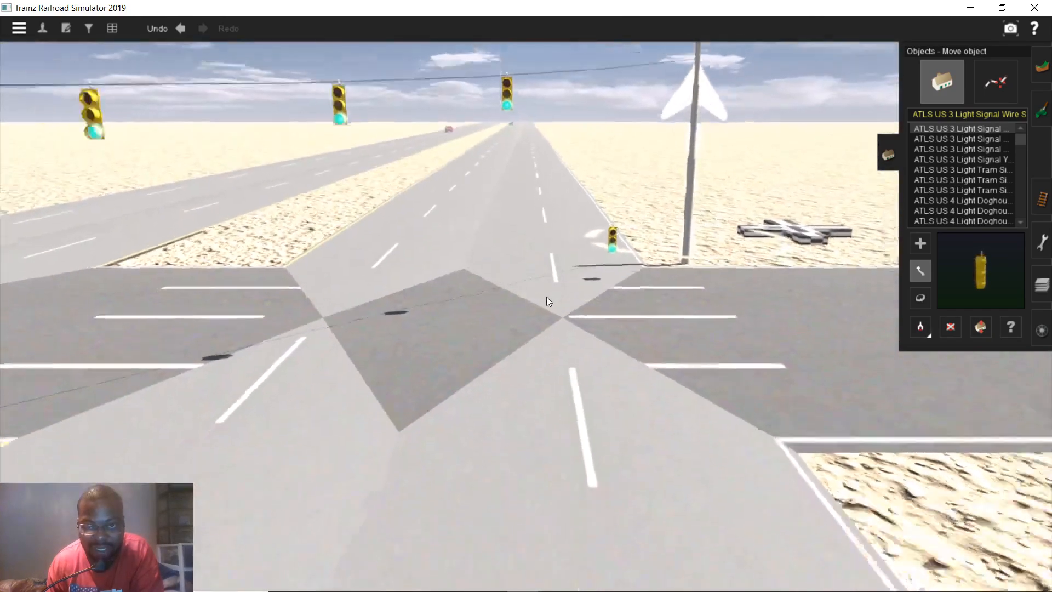
{"action": "scroll", "coordinate": [547, 297], "scroll_direction": "down", "scroll_amount": 3}
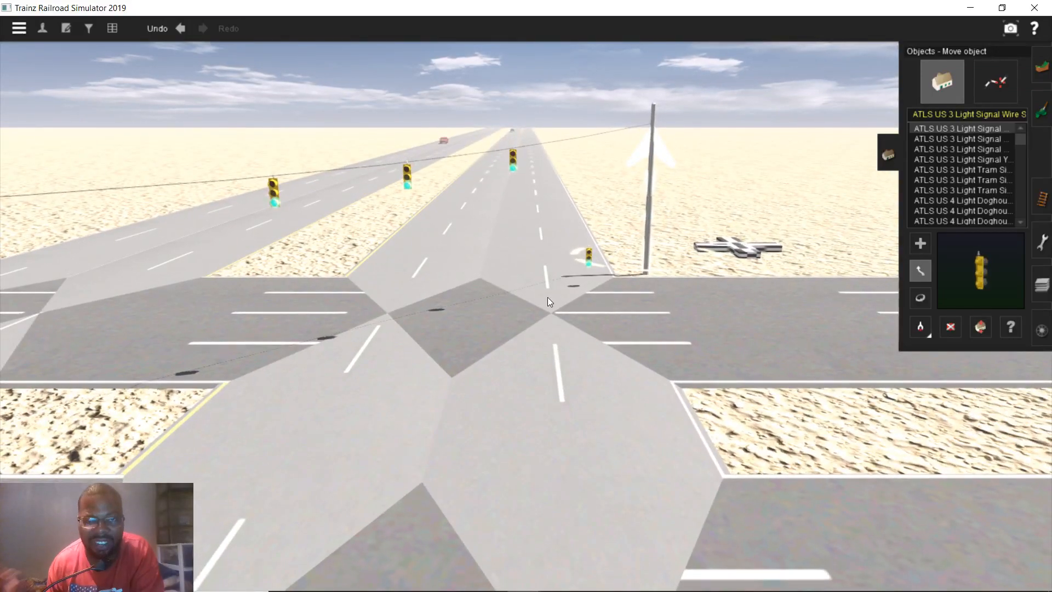
{"action": "scroll", "coordinate": [547, 297], "scroll_direction": "up", "scroll_amount": 6}
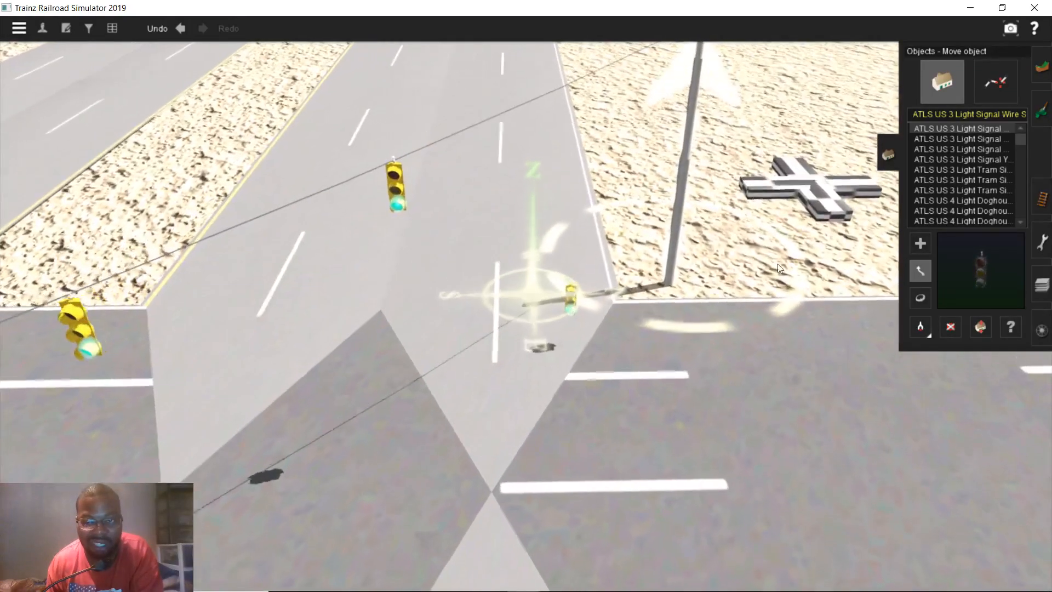
{"action": "left_click", "coordinate": [980, 326]}
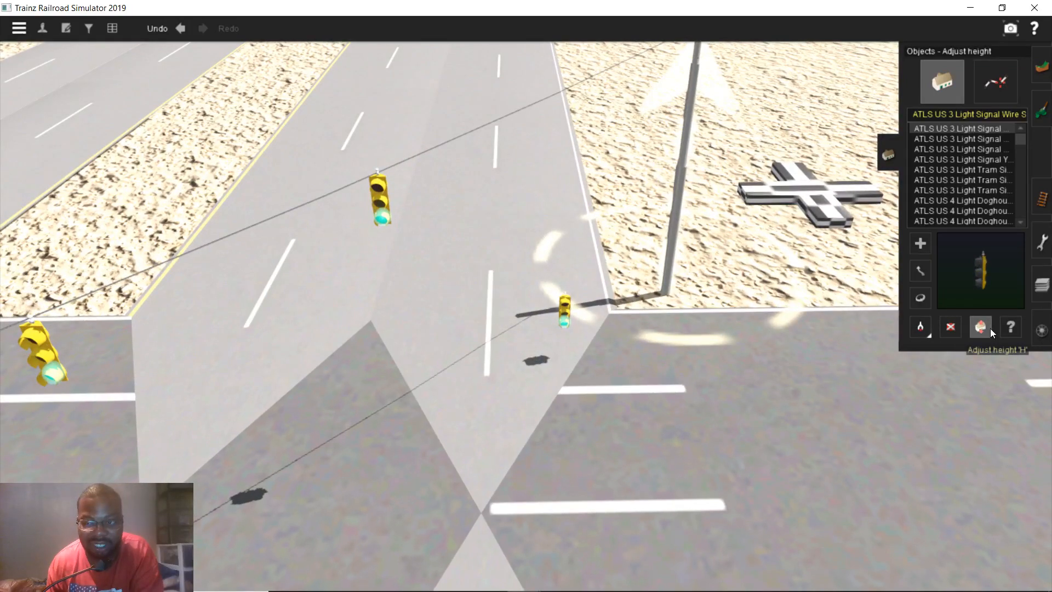
{"action": "left_click_drag", "start_coordinate": [570, 321], "coordinate": [532, 258]}
{"action": "right_click", "coordinate": [532, 257]}
{"action": "key", "text": "Down"}
{"action": "right_click", "coordinate": [543, 259]}
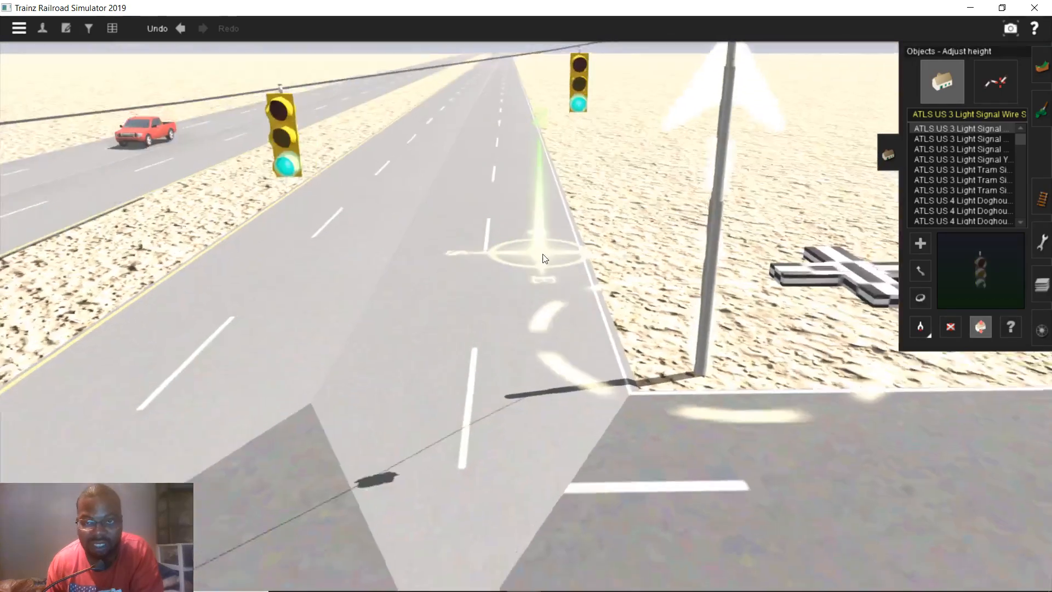
{"action": "scroll", "coordinate": [543, 261], "scroll_direction": "down", "scroll_amount": 1}
{"action": "scroll", "coordinate": [544, 260], "scroll_direction": "down", "scroll_amount": 1}
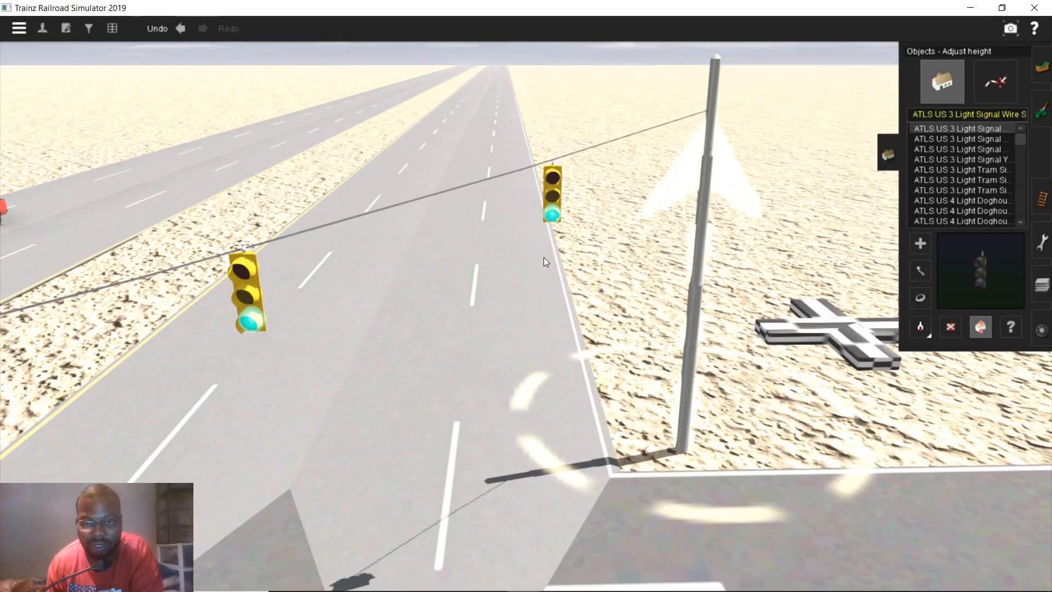
{"action": "key", "text": "Down"}
{"action": "left_click_drag", "start_coordinate": [554, 152], "coordinate": [554, 140]}
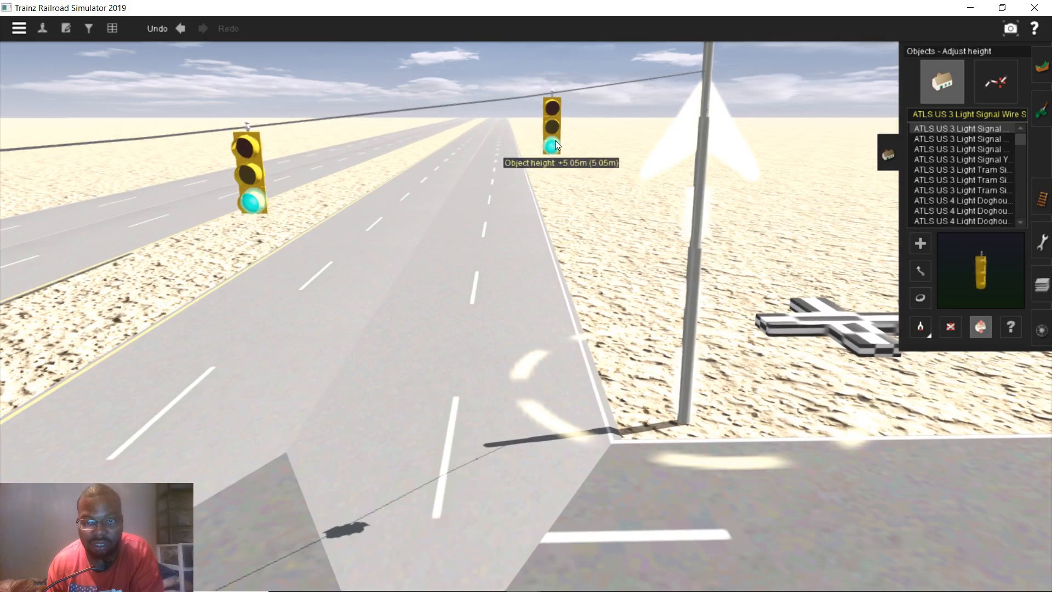
- Move the fourth signal, viewed from above, so it lines up with the overhead wire near the pole
{"action": "right_click", "coordinate": [541, 427]}
{"action": "key", "text": "Up"}
{"action": "scroll", "coordinate": [516, 236], "scroll_direction": "up", "scroll_amount": 3}
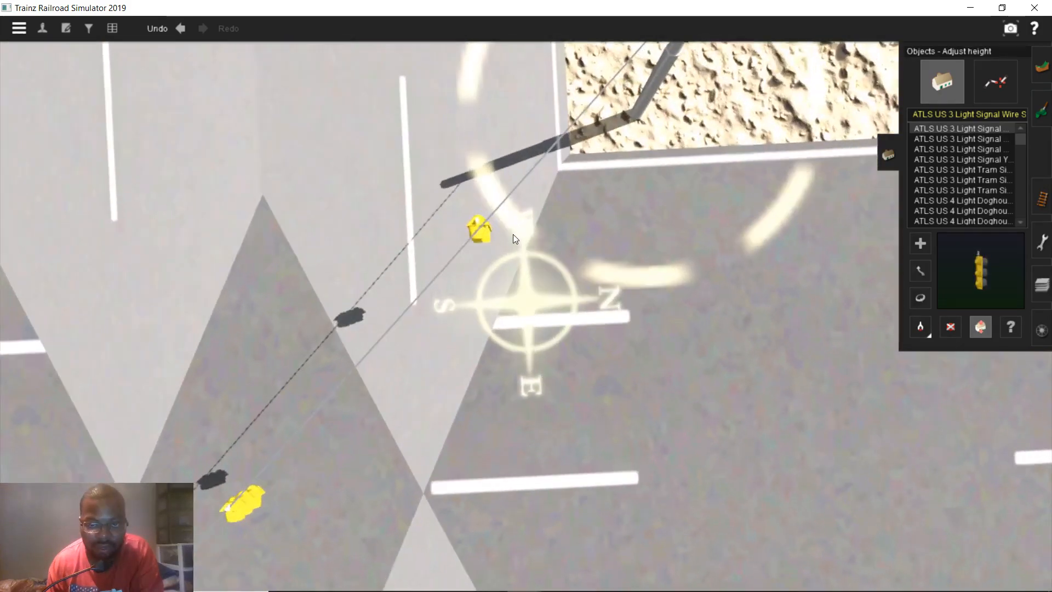
{"action": "right_click", "coordinate": [482, 235]}
{"action": "scroll", "coordinate": [537, 319], "scroll_direction": "up", "scroll_amount": 2}
{"action": "right_click", "coordinate": [541, 345]}
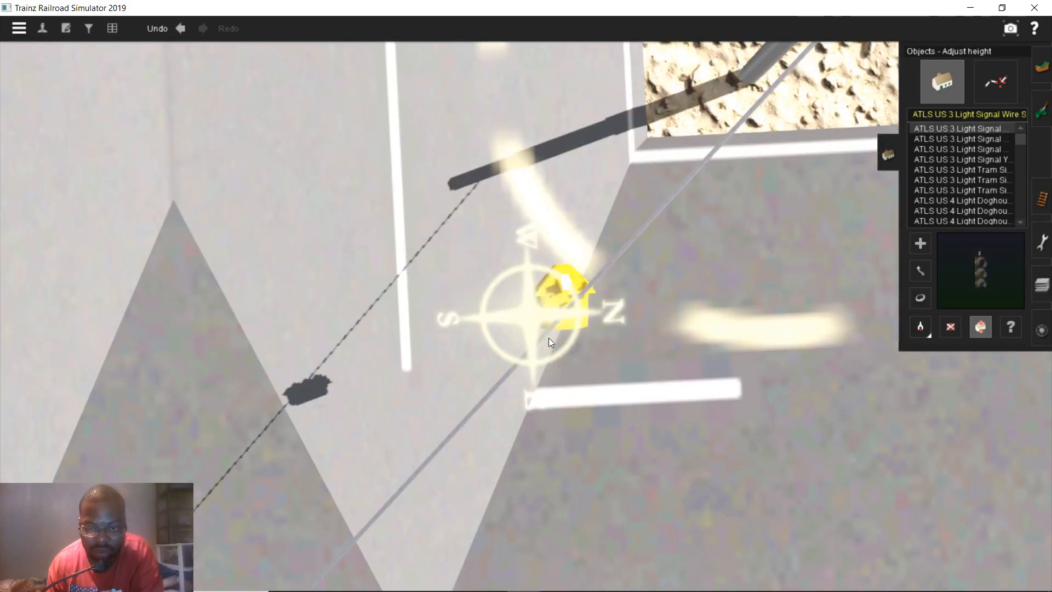
{"action": "scroll", "coordinate": [548, 338], "scroll_direction": "down", "scroll_amount": 3}
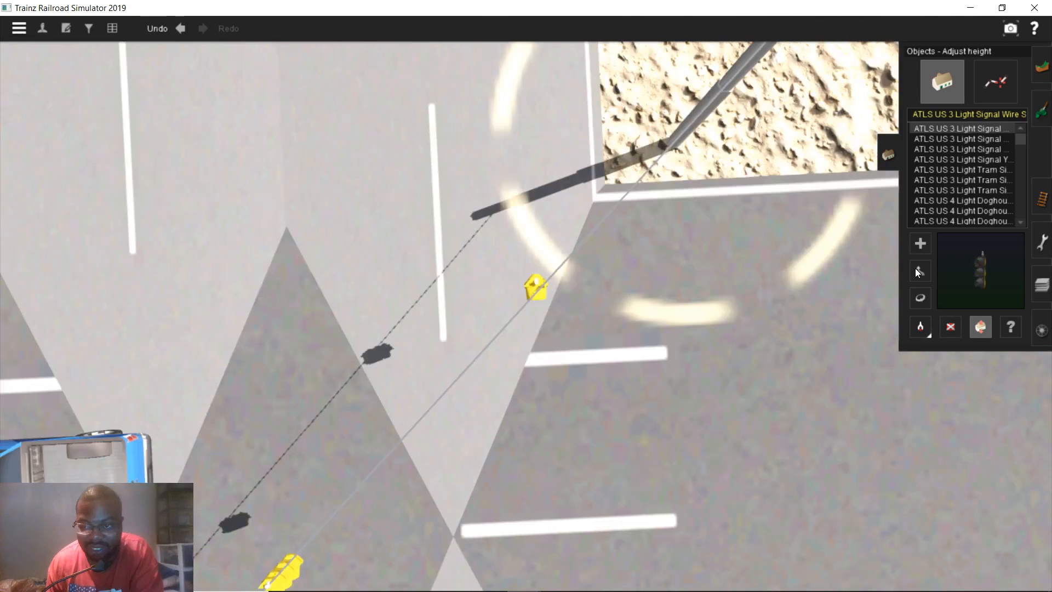
{"action": "left_click", "coordinate": [919, 270]}
{"action": "left_click_drag", "start_coordinate": [543, 285], "coordinate": [542, 294]}
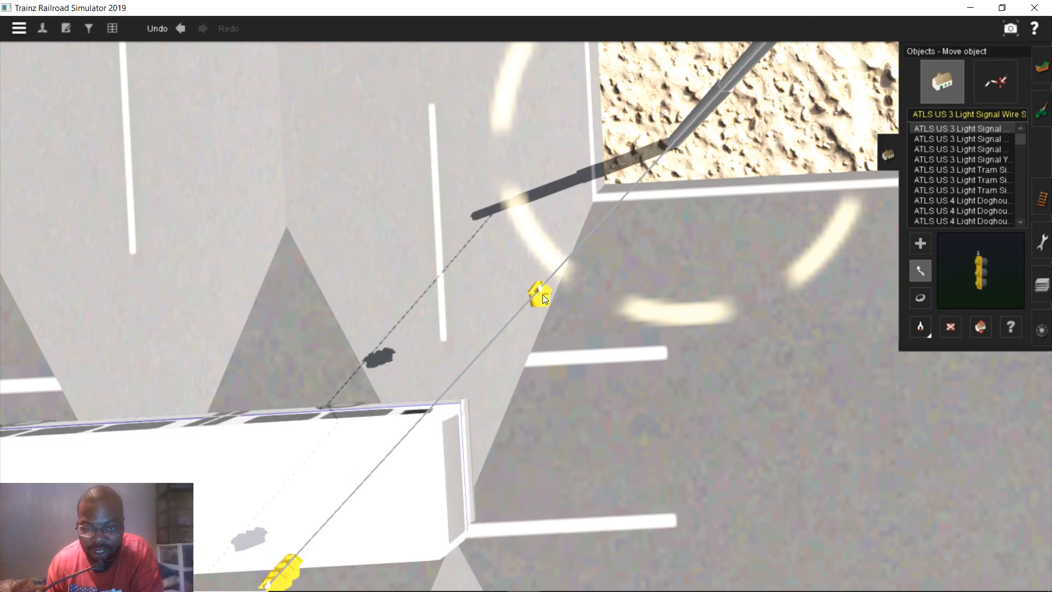
- Set the ATLS channel of the first signal, beside the sandy median, to 1 in its properties
{"action": "right_click_drag", "start_coordinate": [542, 295], "coordinate": [484, 368]}
{"action": "scroll", "coordinate": [484, 366], "scroll_direction": "down", "scroll_amount": 4}
{"action": "key", "text": "Down"}
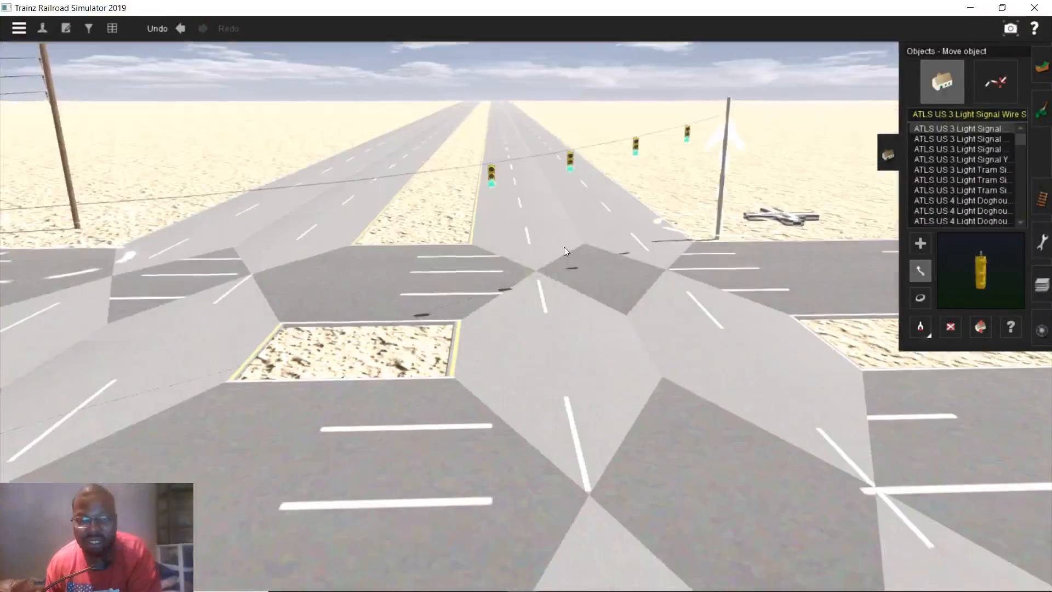
{"action": "scroll", "coordinate": [565, 246], "scroll_direction": "up", "scroll_amount": 1}
{"action": "scroll", "coordinate": [524, 241], "scroll_direction": "up", "scroll_amount": 3}
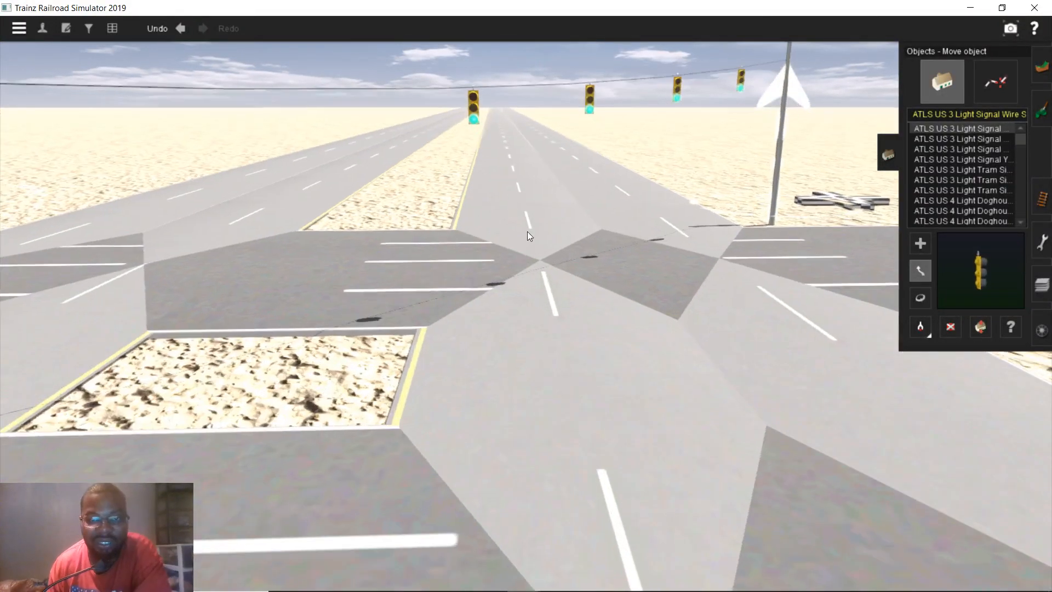
{"action": "scroll", "coordinate": [531, 265], "scroll_direction": "down", "scroll_amount": 3}
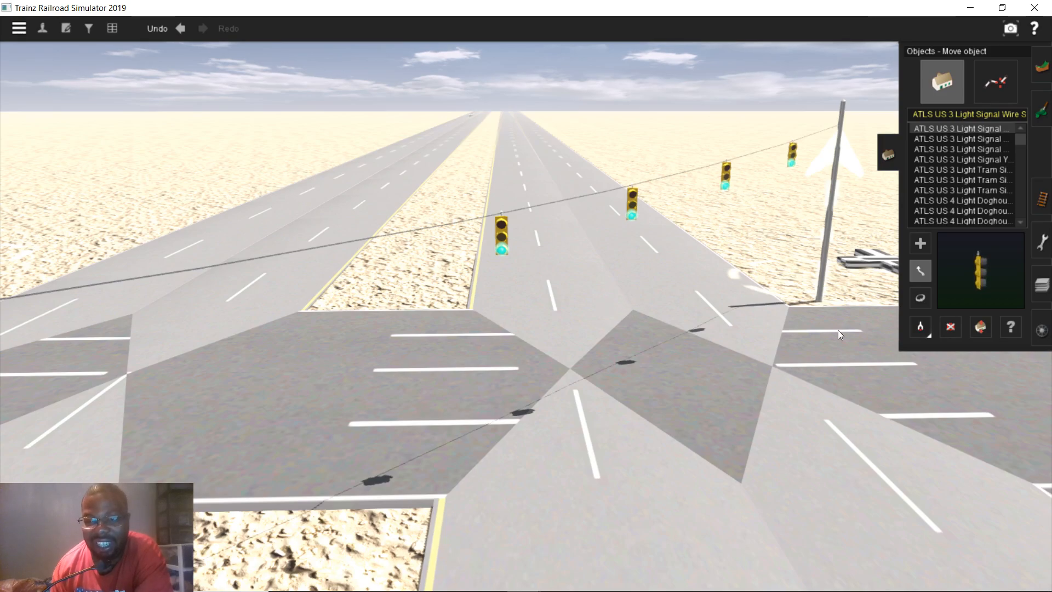
{"action": "left_click", "coordinate": [1014, 324]}
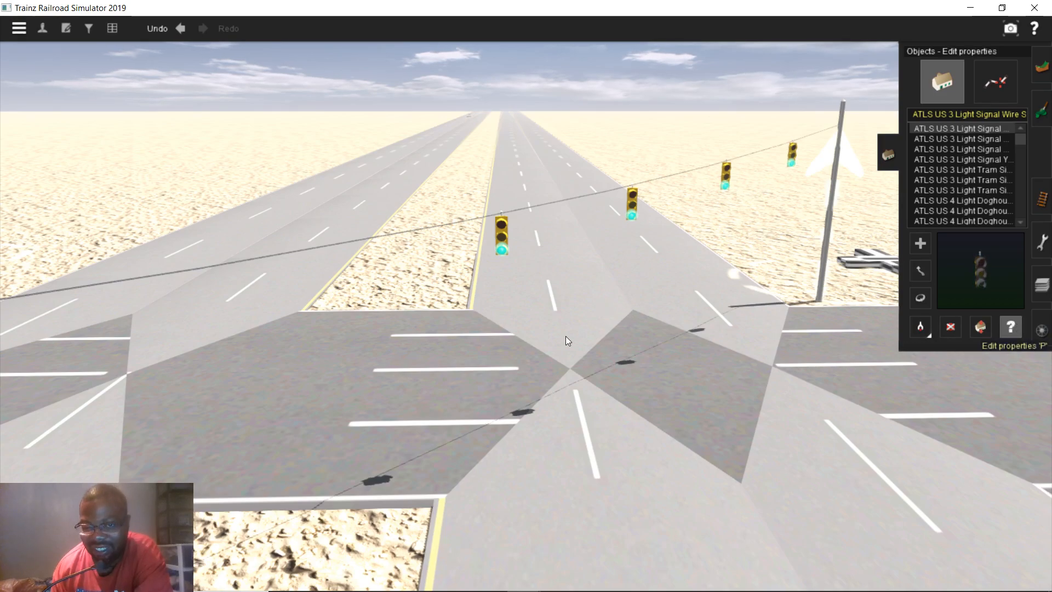
{"action": "scroll", "coordinate": [566, 337], "scroll_direction": "down", "scroll_amount": 2}
{"action": "scroll", "coordinate": [557, 293], "scroll_direction": "down", "scroll_amount": 4}
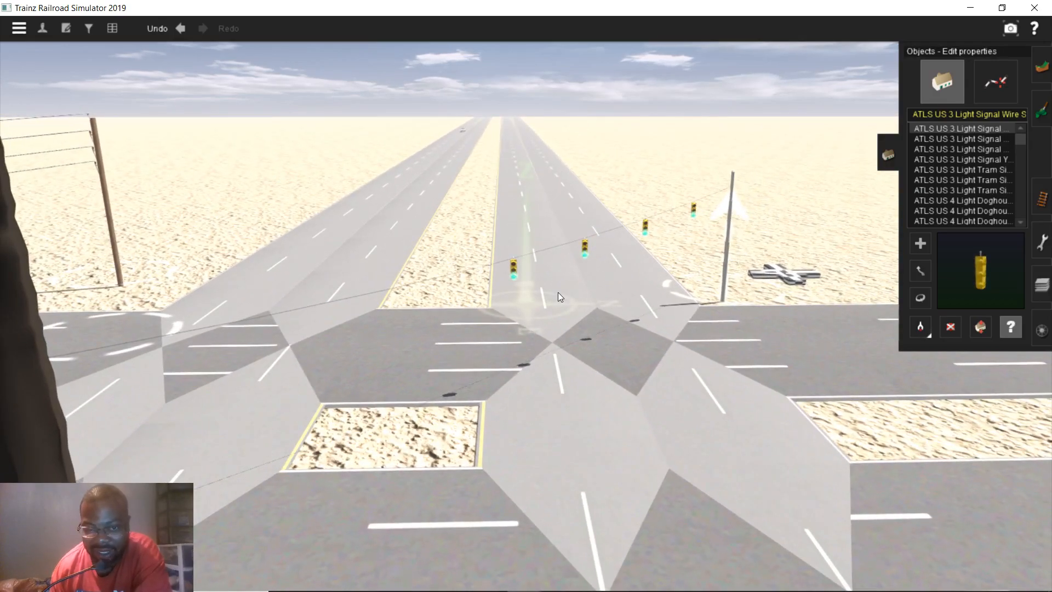
{"action": "scroll", "coordinate": [535, 292], "scroll_direction": "up", "scroll_amount": 2}
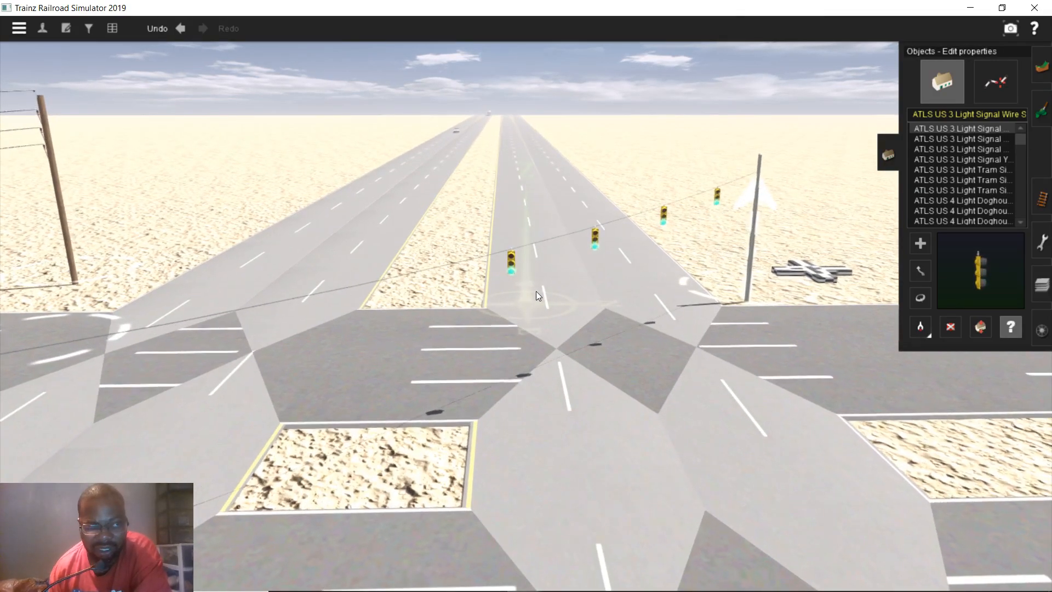
{"action": "scroll", "coordinate": [534, 290], "scroll_direction": "up", "scroll_amount": 2}
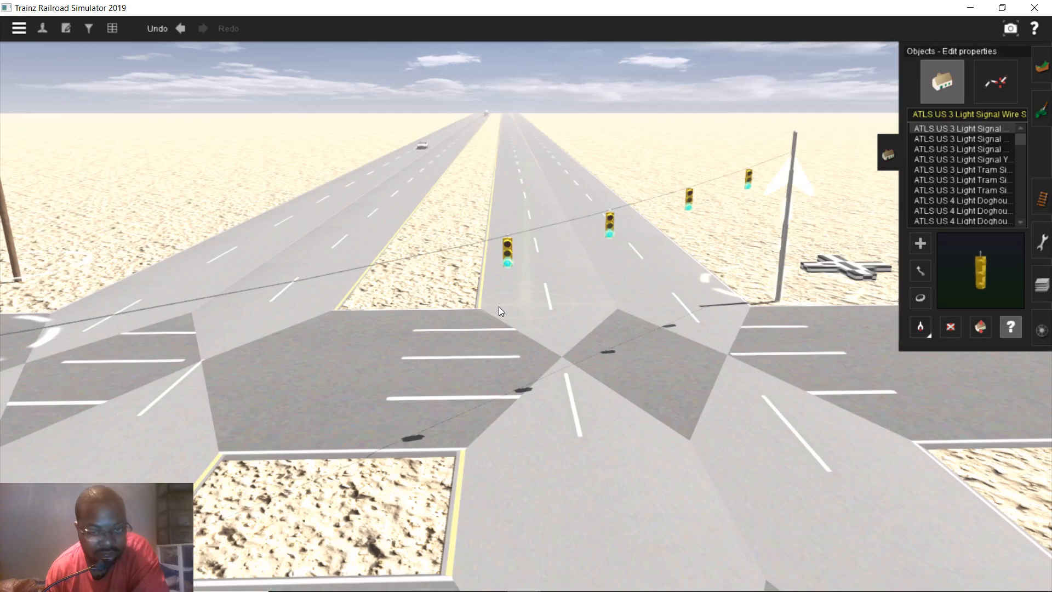
{"action": "scroll", "coordinate": [596, 293], "scroll_direction": "up", "scroll_amount": 3}
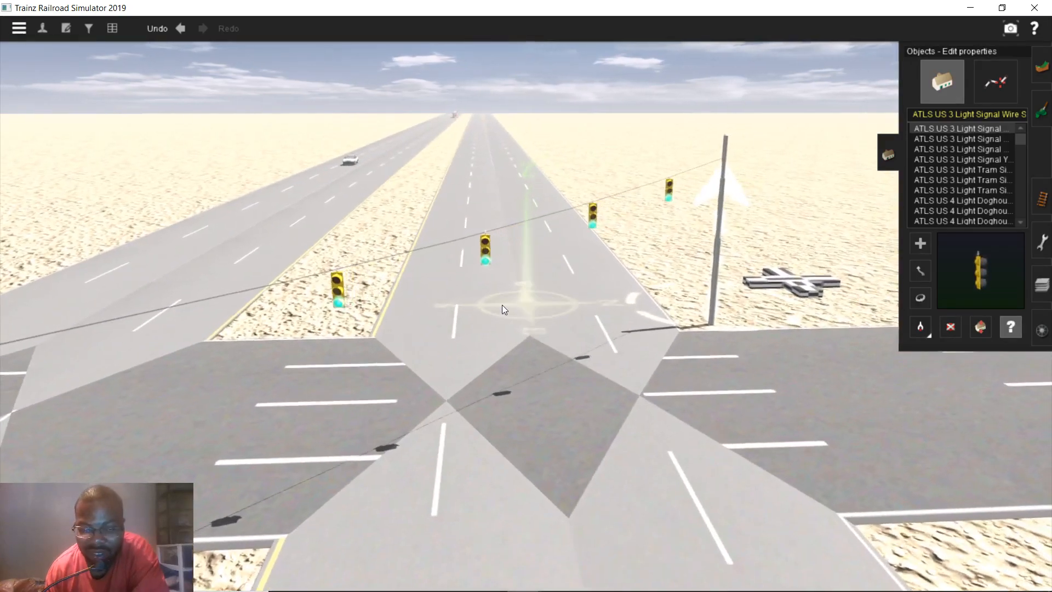
{"action": "right_click_drag", "start_coordinate": [503, 305], "coordinate": [508, 311]}
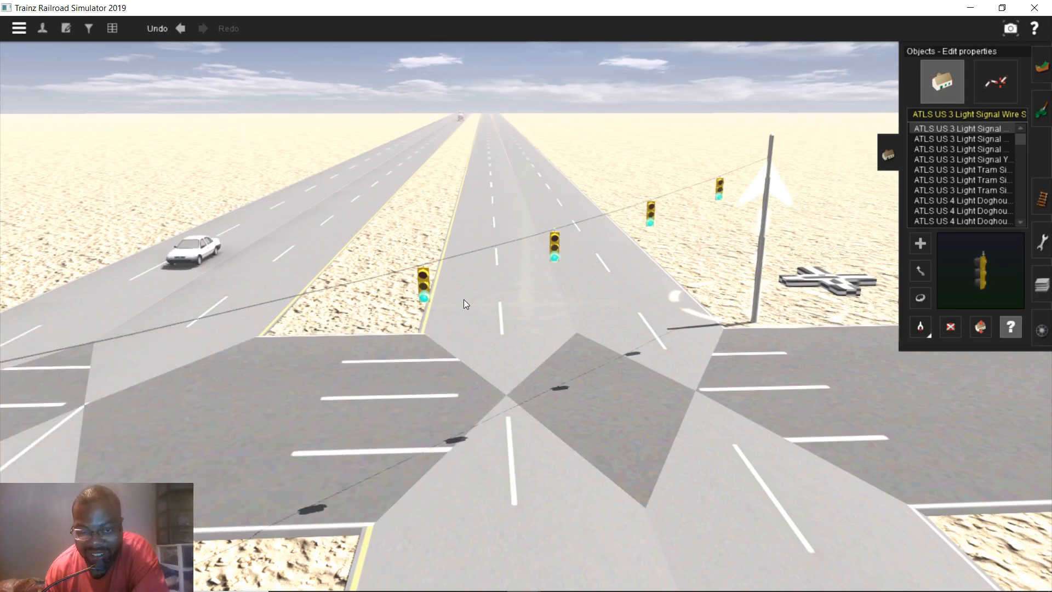
{"action": "left_click", "coordinate": [421, 298]}
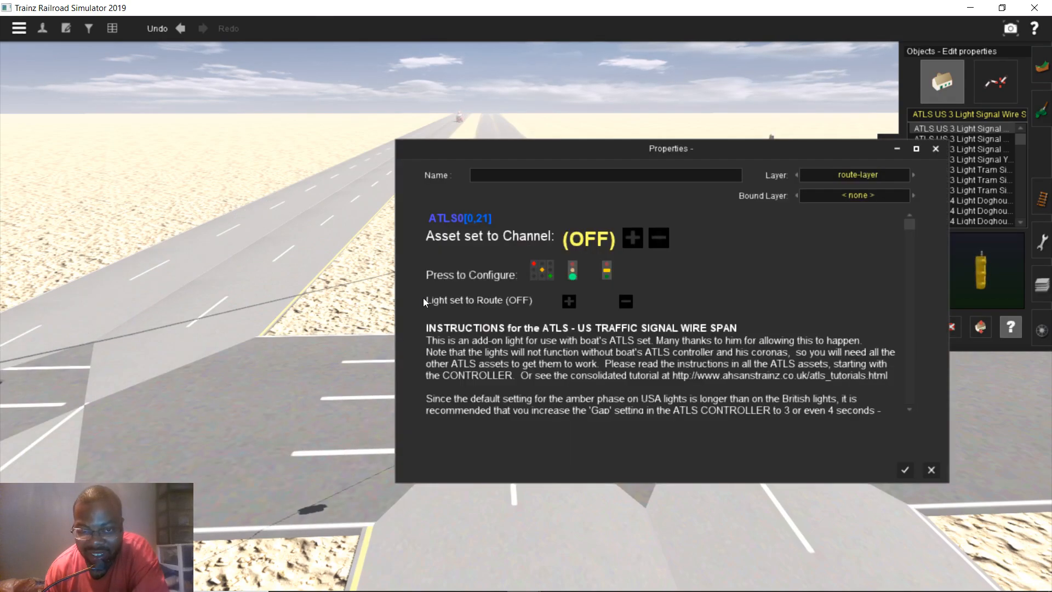
{"action": "left_click", "coordinate": [631, 237]}
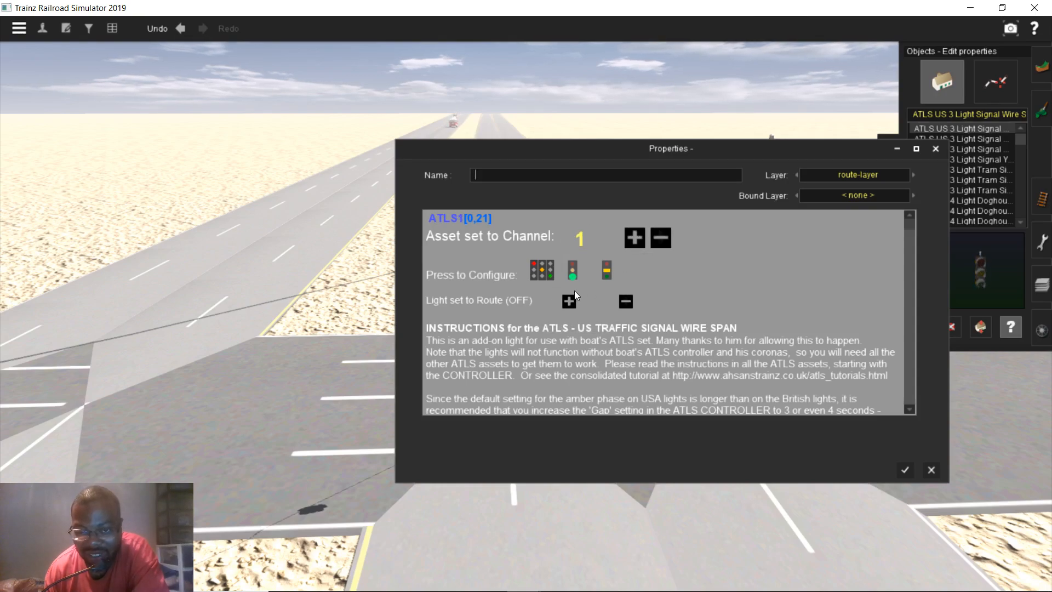
{"action": "left_click", "coordinate": [904, 470]}
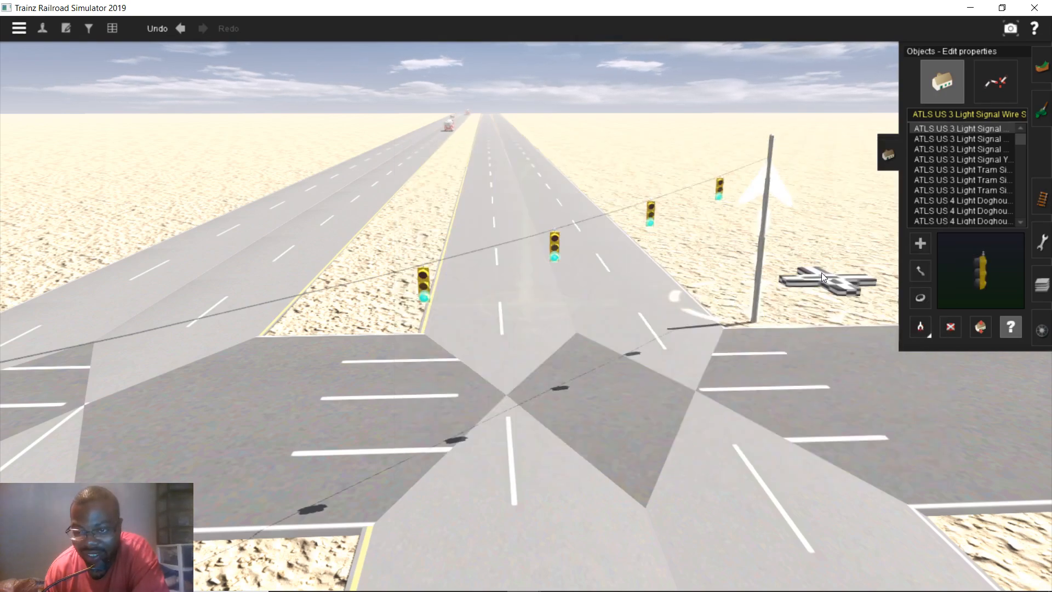
- Check the channel assigned in the ATLS controller's properties and close them
{"action": "left_click", "coordinate": [820, 292]}
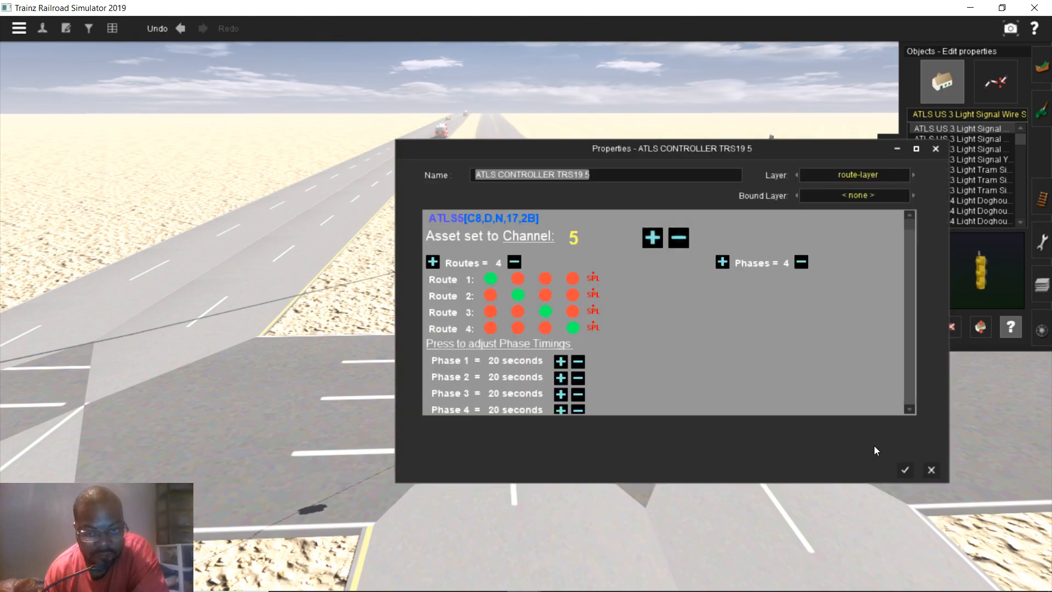
{"action": "left_click", "coordinate": [904, 471]}
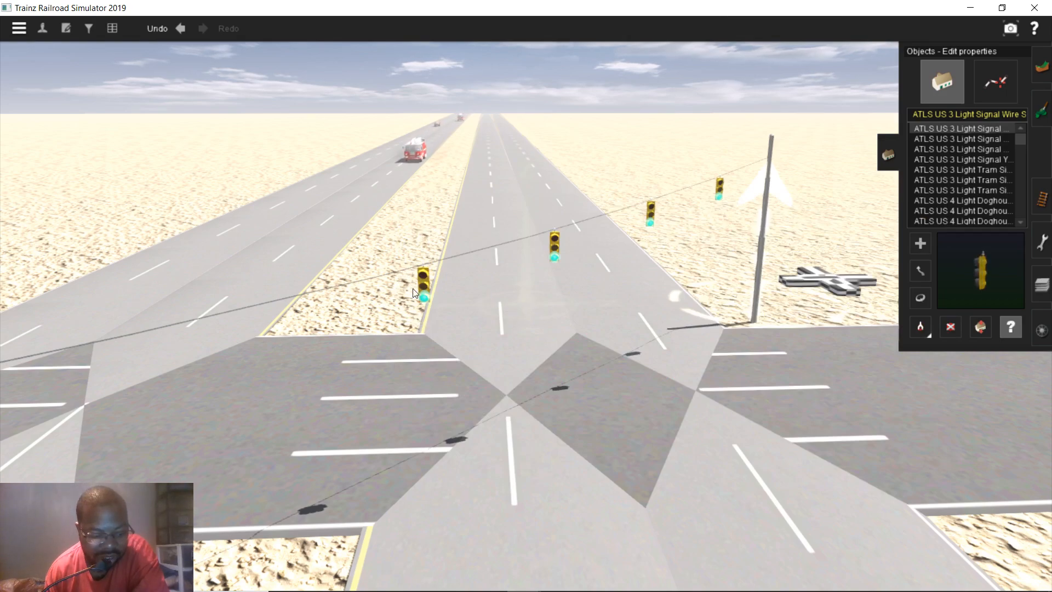
- Configure the first signal, beside the sandy median, with a left green arrow and set it to Route 1
{"action": "left_click", "coordinate": [466, 276]}
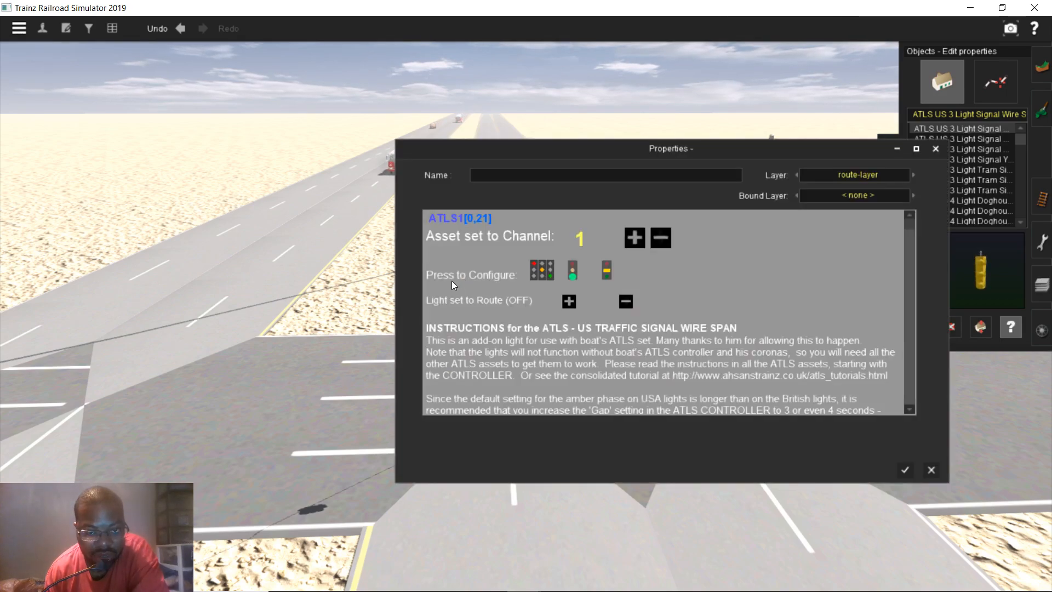
{"action": "left_click", "coordinate": [574, 272]}
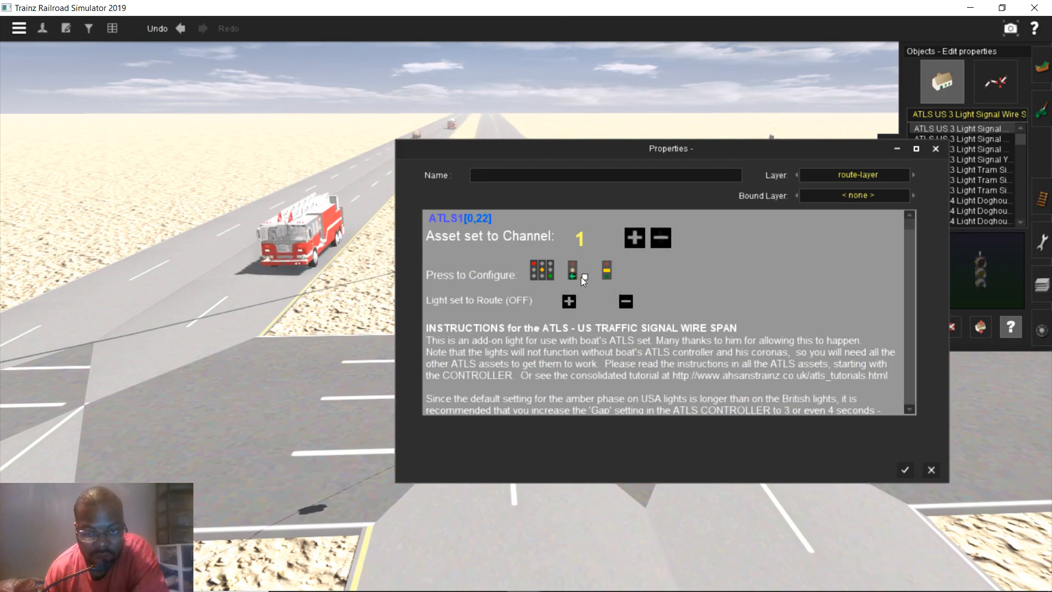
{"action": "left_click", "coordinate": [584, 277]}
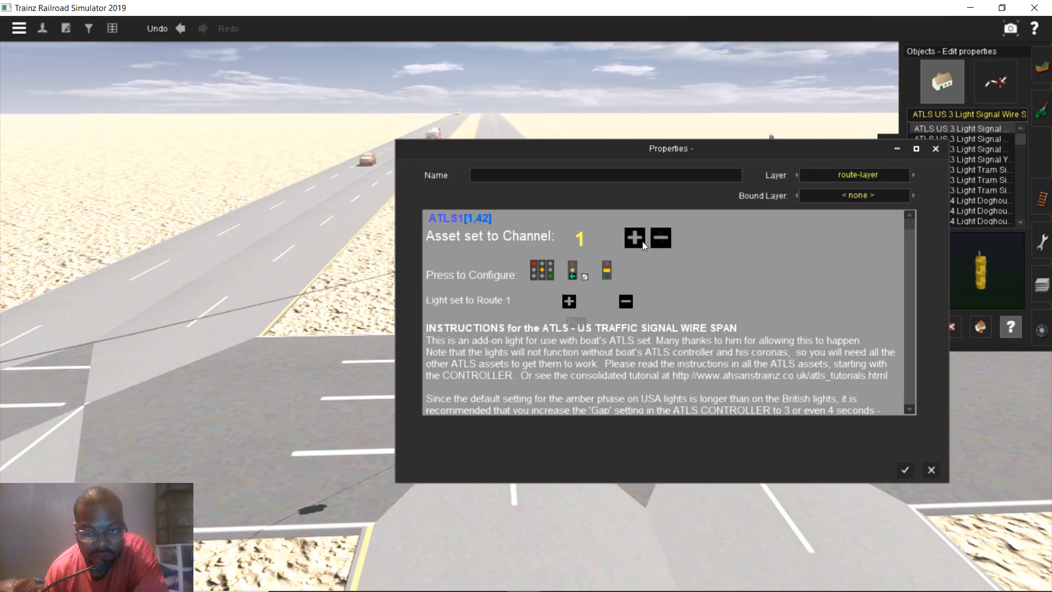
{"action": "left_click", "coordinate": [905, 470]}
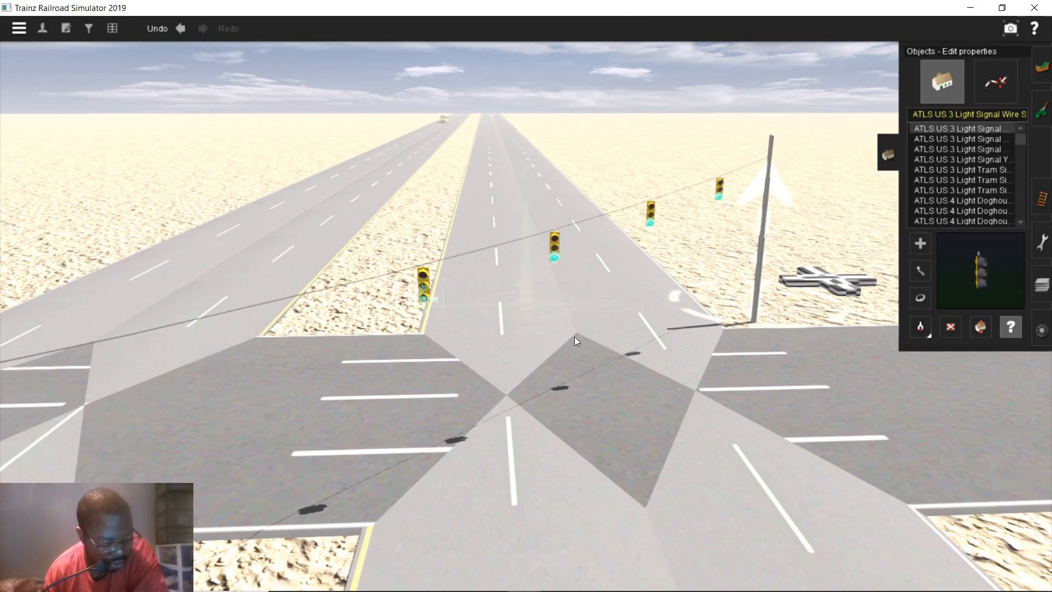
- Set the second signal on the overhead wire to ATLS channel 5 and Route 1 in its properties
{"action": "scroll", "coordinate": [574, 336], "scroll_direction": "down", "scroll_amount": 3}
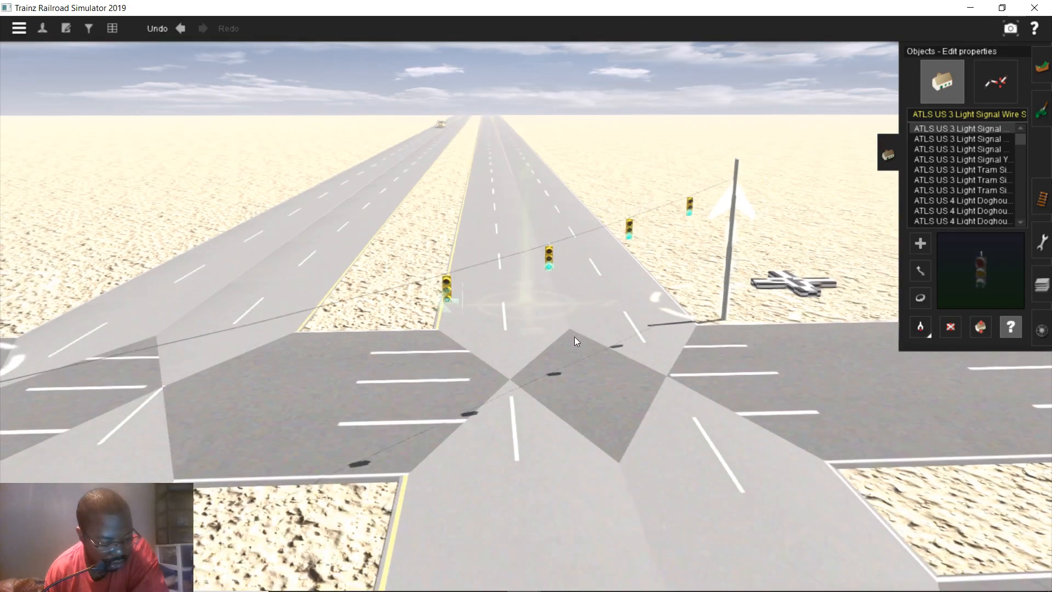
{"action": "left_click", "coordinate": [548, 265]}
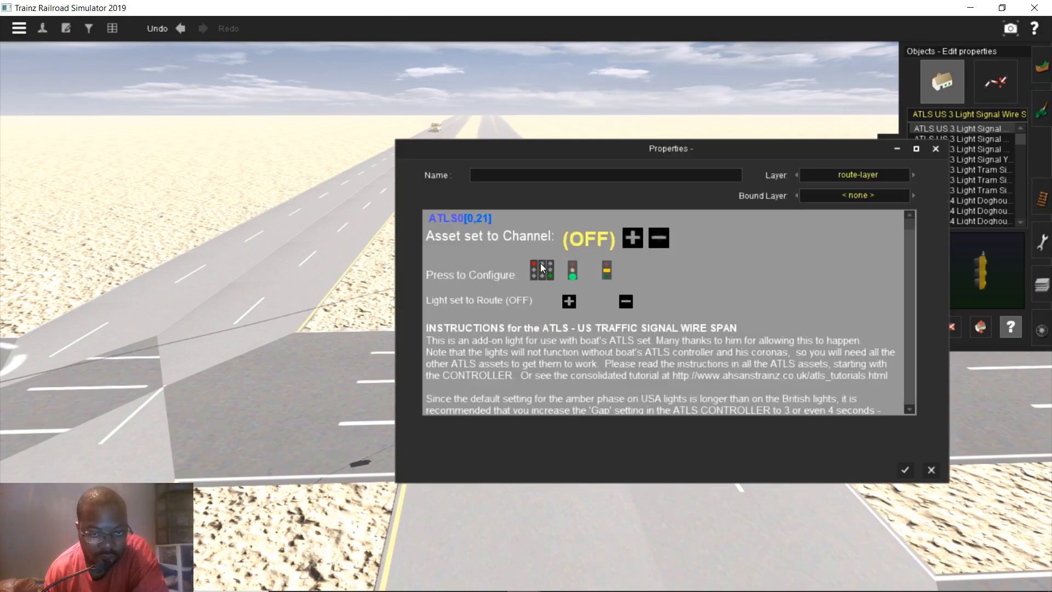
{"action": "left_click", "coordinate": [632, 238]}
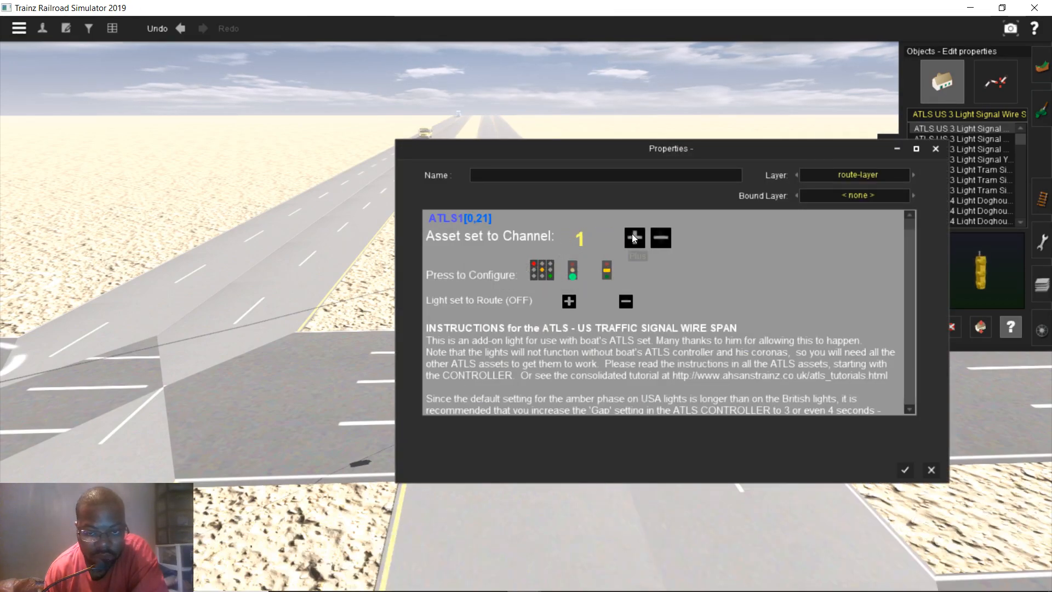
{"action": "left_click", "coordinate": [633, 237]}
{"action": "left_click", "coordinate": [633, 237]}
{"action": "left_click", "coordinate": [633, 238]}
{"action": "left_click", "coordinate": [633, 237]}
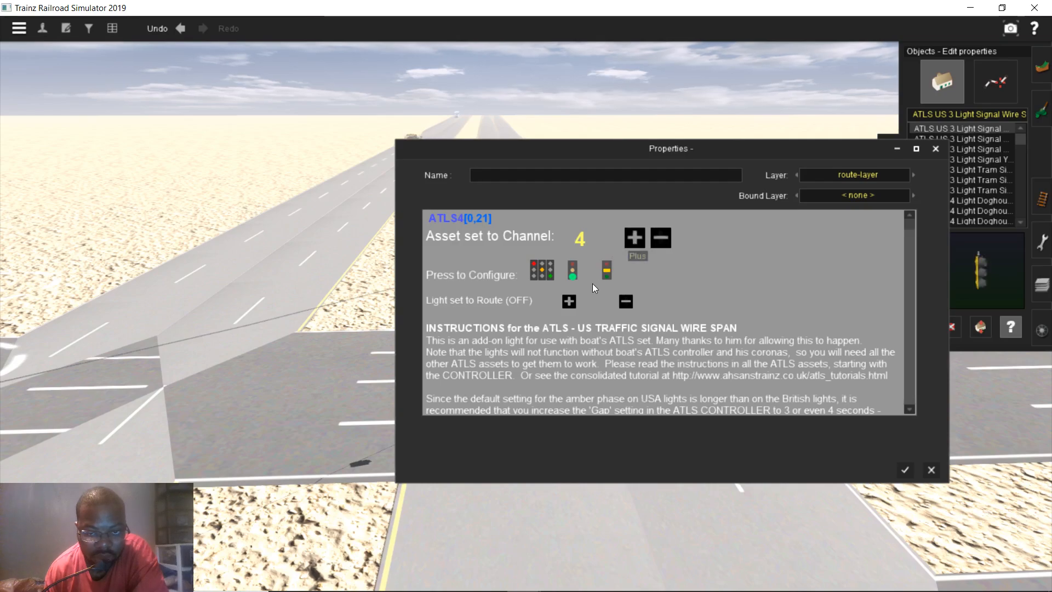
{"action": "left_click", "coordinate": [568, 301]}
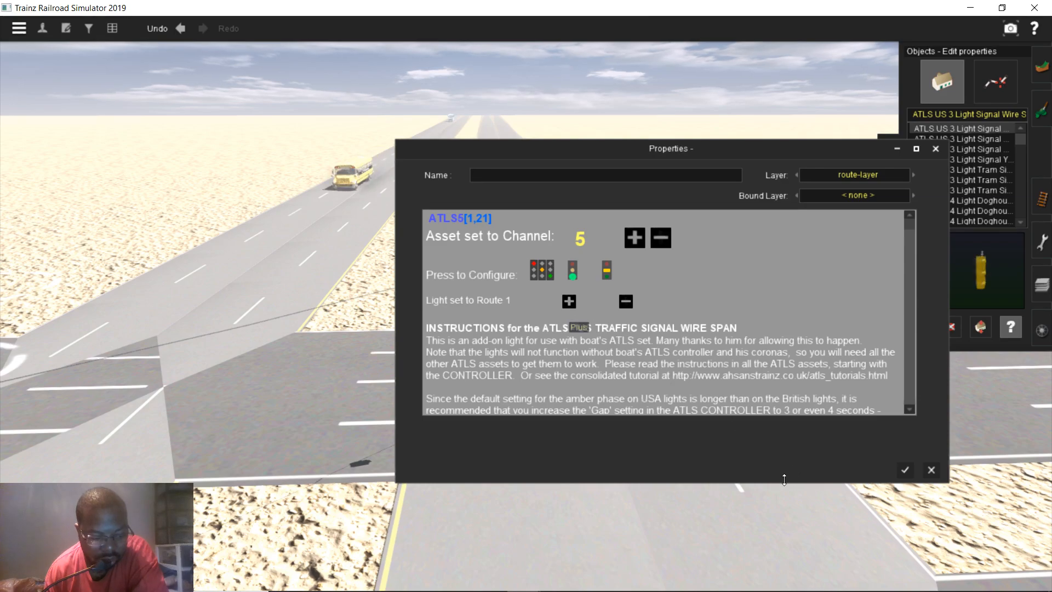
{"action": "left_click", "coordinate": [904, 468]}
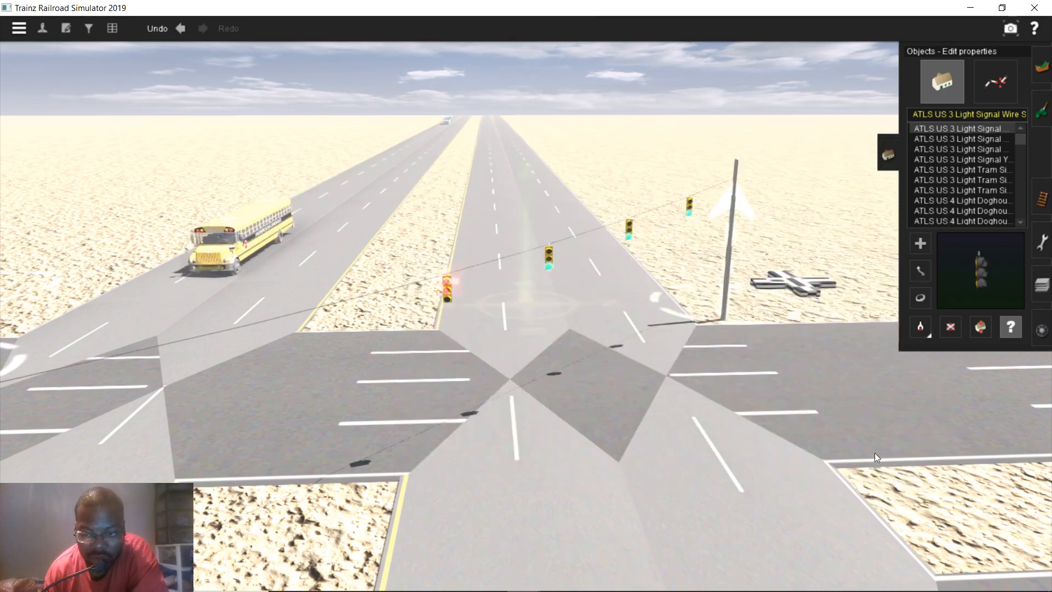
- Set the third signal on the overhead wire to ATLS channel 5 and Route 1
{"action": "left_click", "coordinate": [630, 235]}
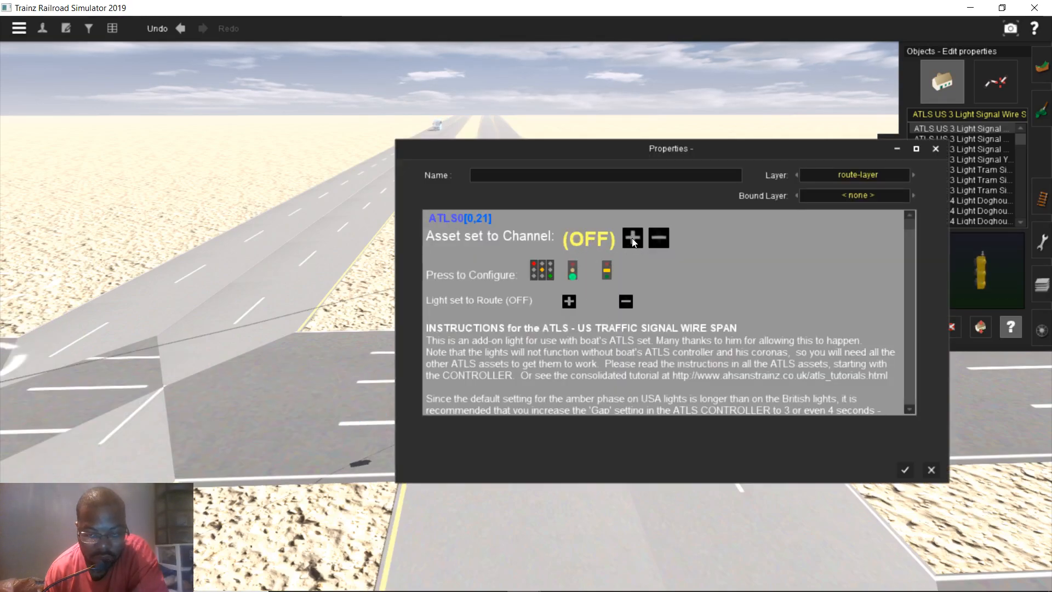
{"action": "left_click", "coordinate": [569, 301]}
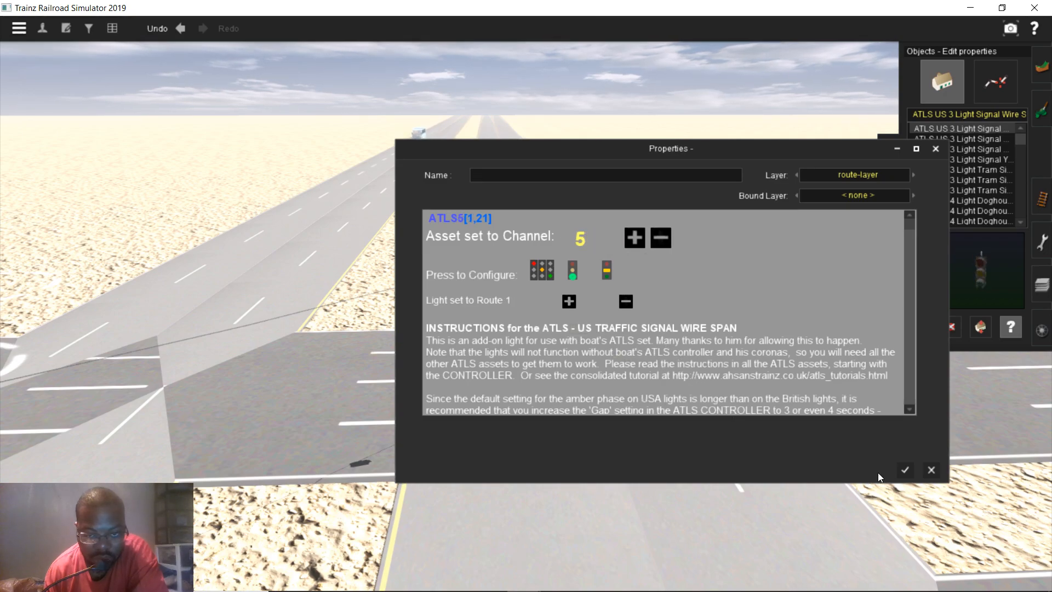
{"action": "left_click", "coordinate": [905, 469]}
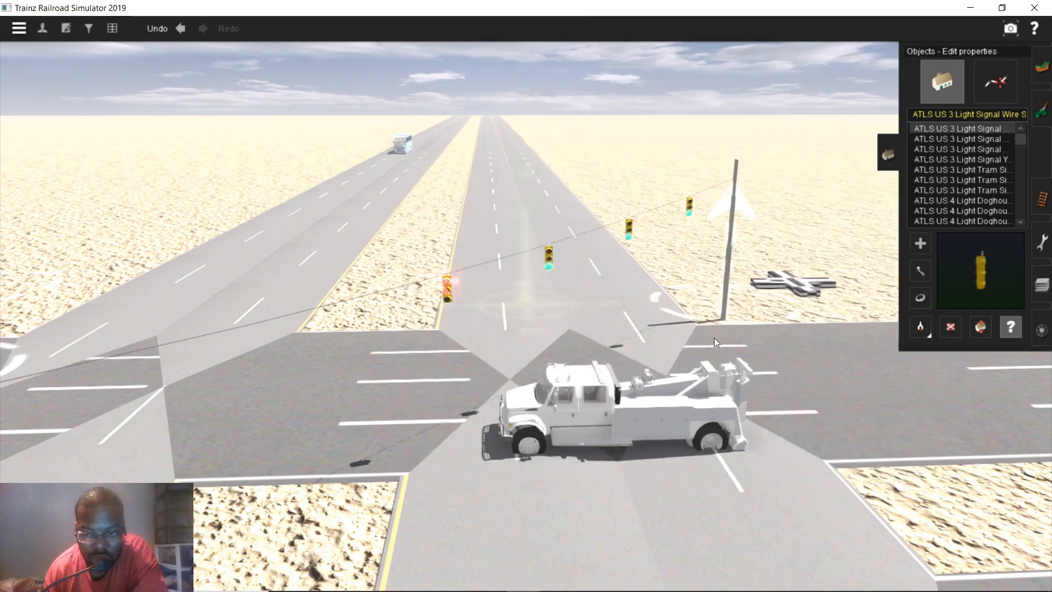
- Set the fourth signal, nearest the steel pole, to ATLS channel 5 and Route 1
{"action": "left_click", "coordinate": [688, 208]}
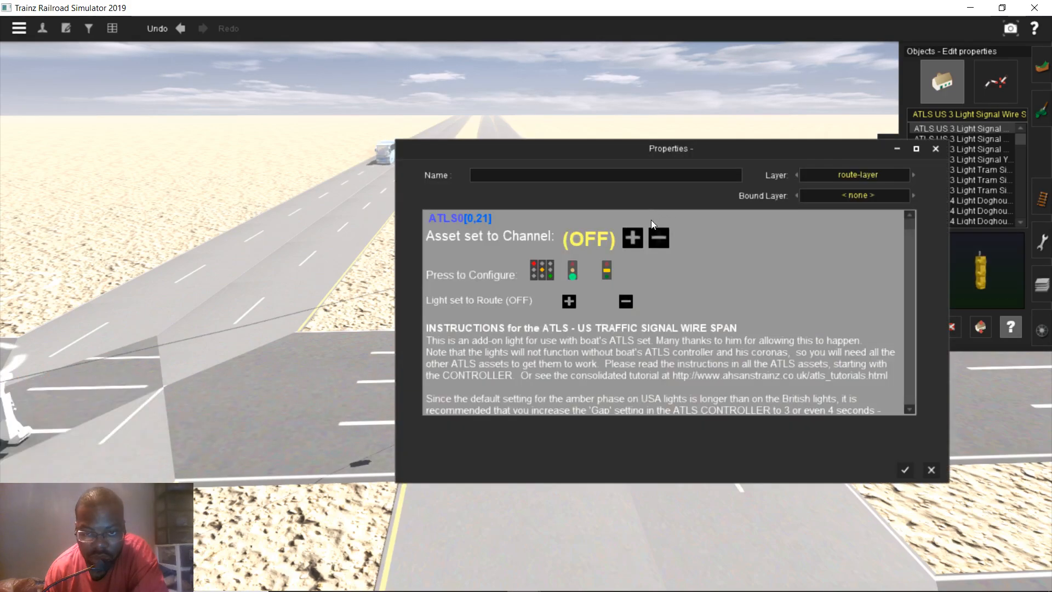
{"action": "left_click", "coordinate": [636, 244]}
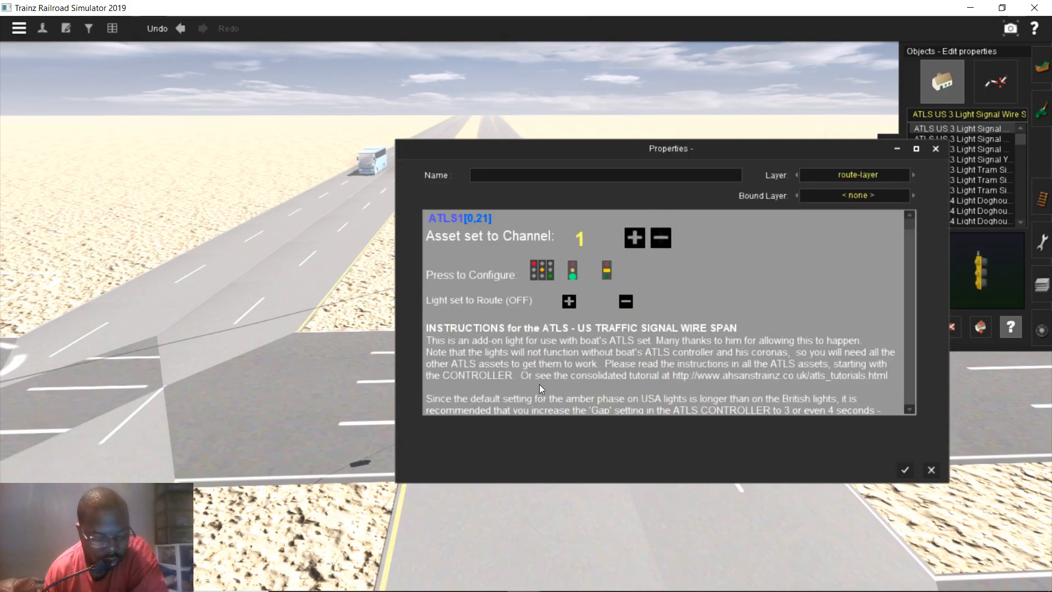
{"action": "left_click", "coordinate": [568, 301]}
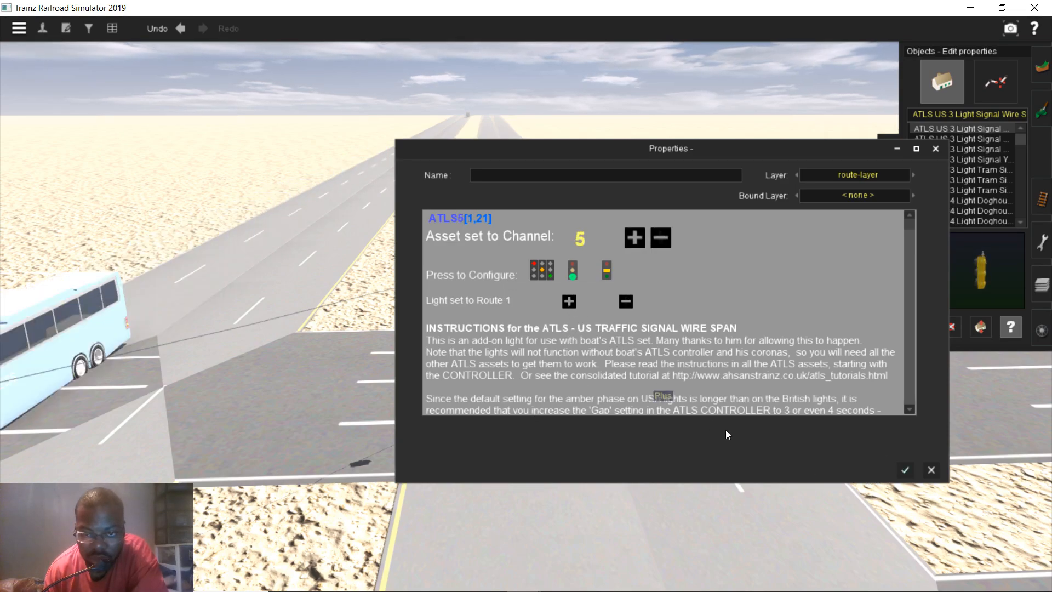
{"action": "scroll", "coordinate": [596, 350], "scroll_direction": "up", "scroll_amount": 3}
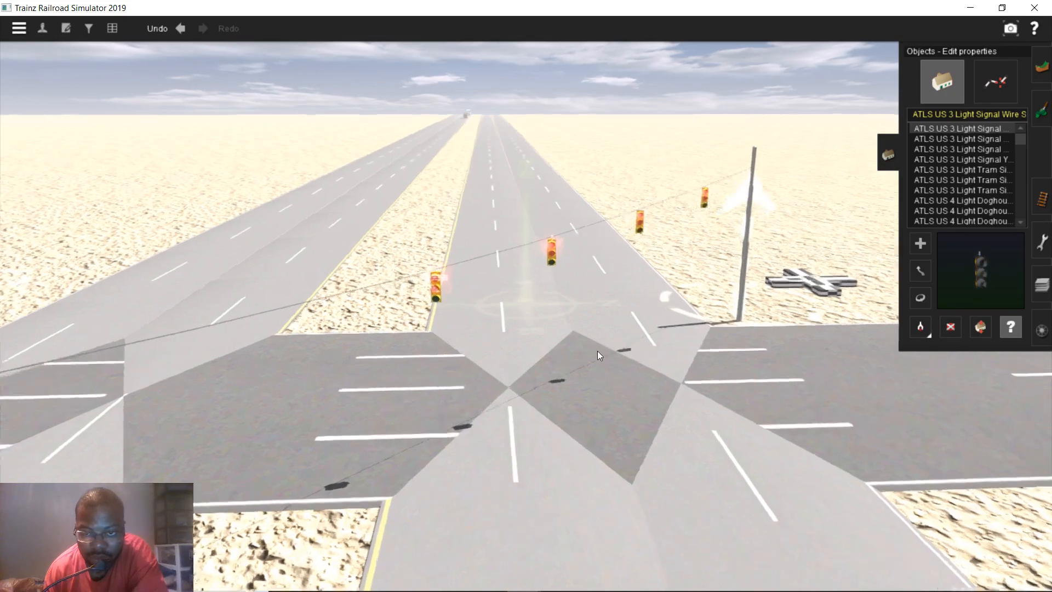
- Look over the intersection and browse the object list for the ATLS Traffic Stopper assets
{"action": "right_click", "coordinate": [499, 353]}
{"action": "scroll", "coordinate": [500, 353], "scroll_direction": "down", "scroll_amount": 3}
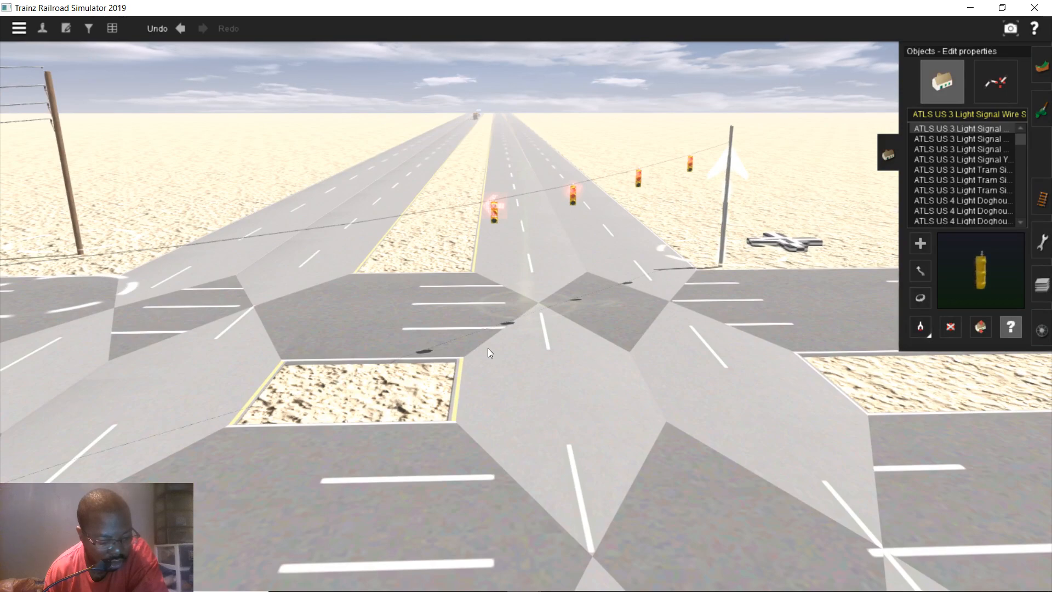
{"action": "scroll", "coordinate": [489, 353], "scroll_direction": "down", "scroll_amount": 2}
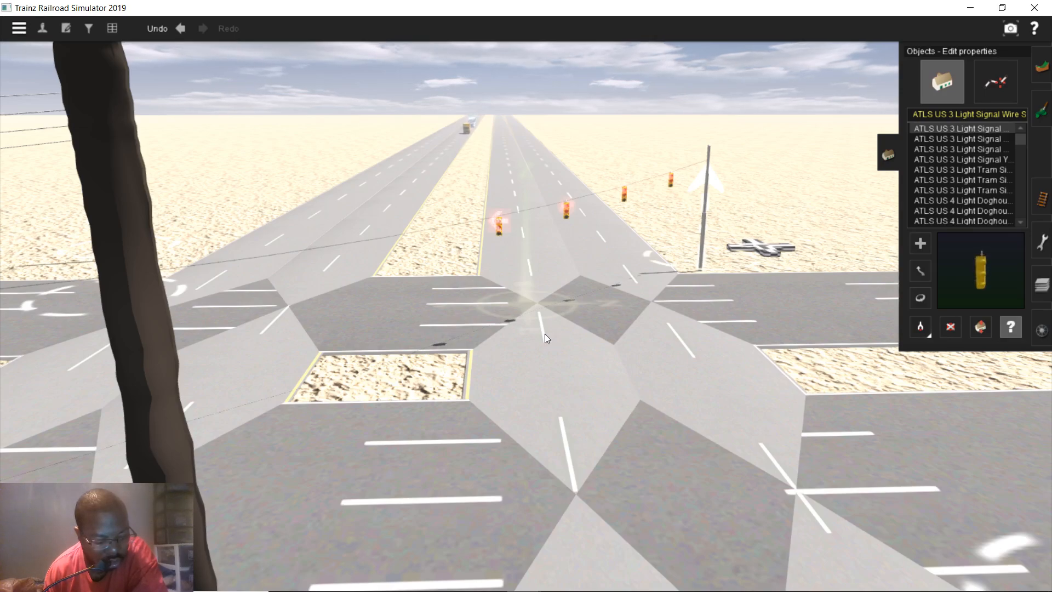
{"action": "scroll", "coordinate": [529, 337], "scroll_direction": "down", "scroll_amount": 1}
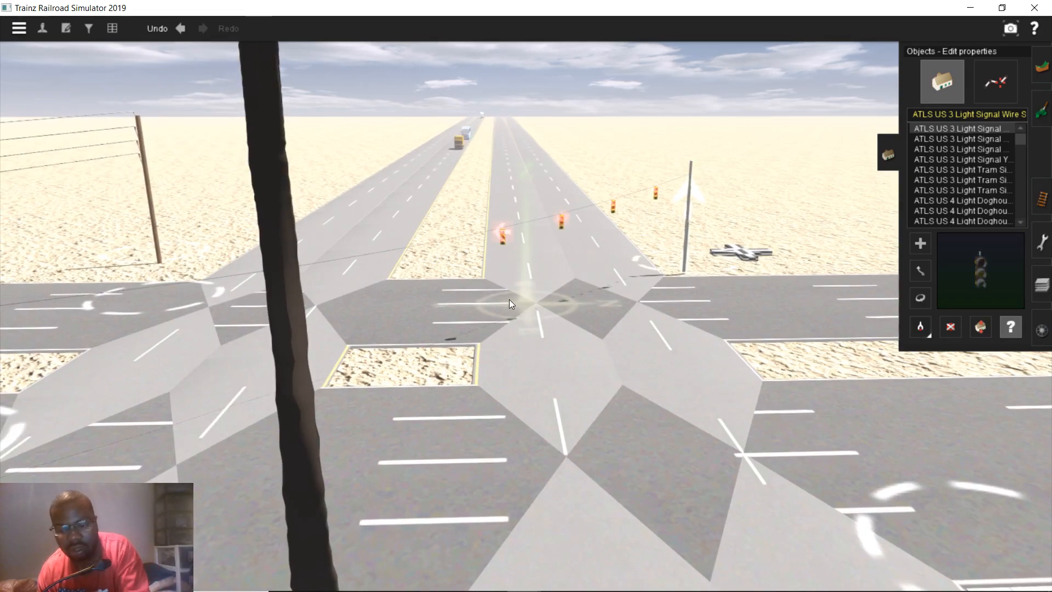
{"action": "scroll", "coordinate": [508, 299], "scroll_direction": "up", "scroll_amount": 2}
{"action": "scroll", "coordinate": [509, 373], "scroll_direction": "down", "scroll_amount": 6}
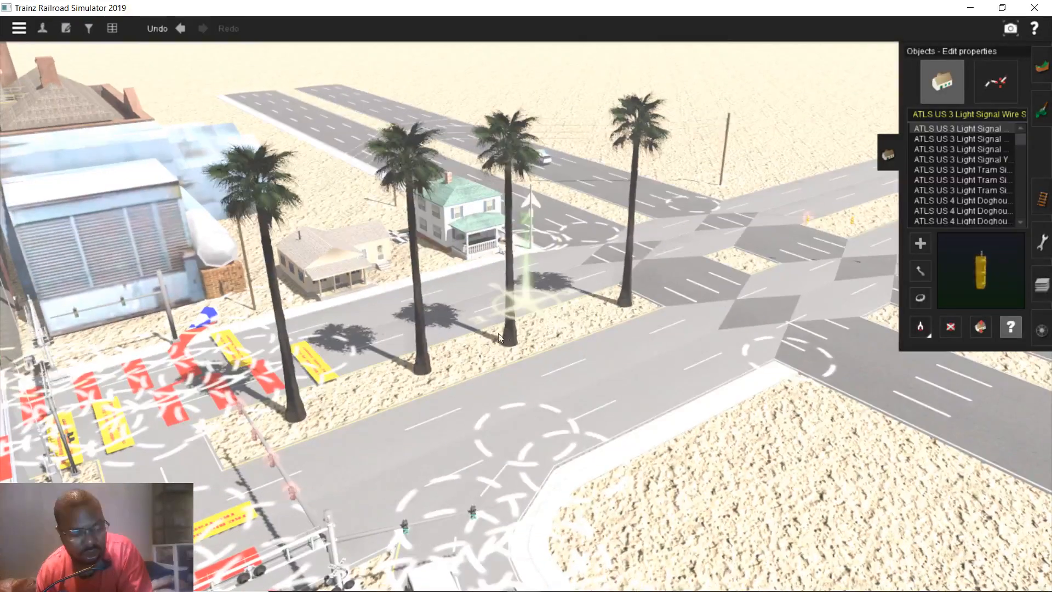
{"action": "scroll", "coordinate": [509, 323], "scroll_direction": "up", "scroll_amount": 3}
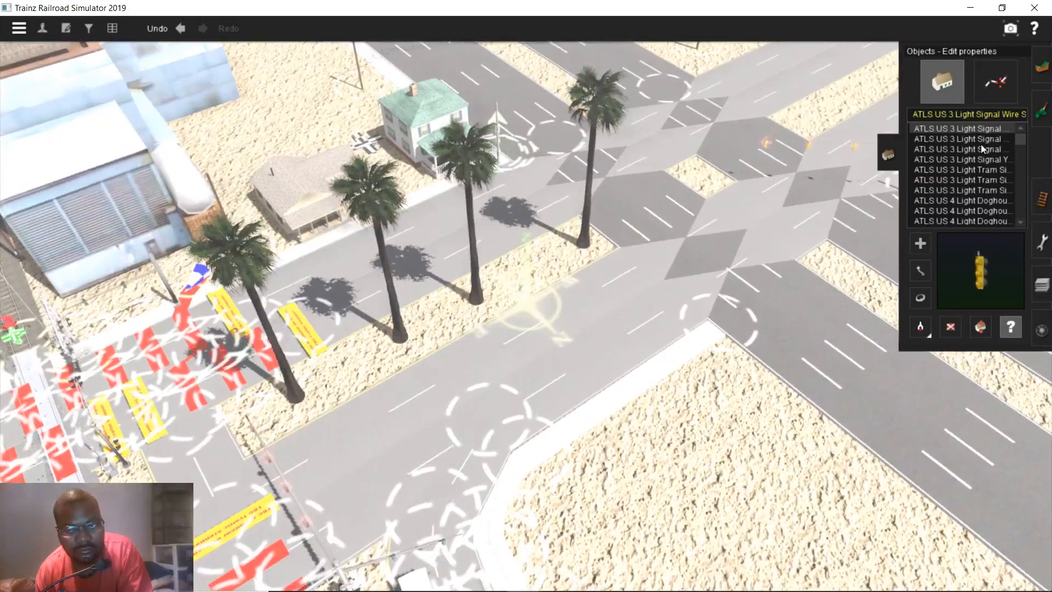
{"action": "scroll", "coordinate": [958, 169], "scroll_direction": "up", "scroll_amount": 5}
{"action": "scroll", "coordinate": [955, 175], "scroll_direction": "up", "scroll_amount": 5}
{"action": "scroll", "coordinate": [954, 181], "scroll_direction": "up", "scroll_amount": 3}
{"action": "scroll", "coordinate": [962, 203], "scroll_direction": "down", "scroll_amount": 1}
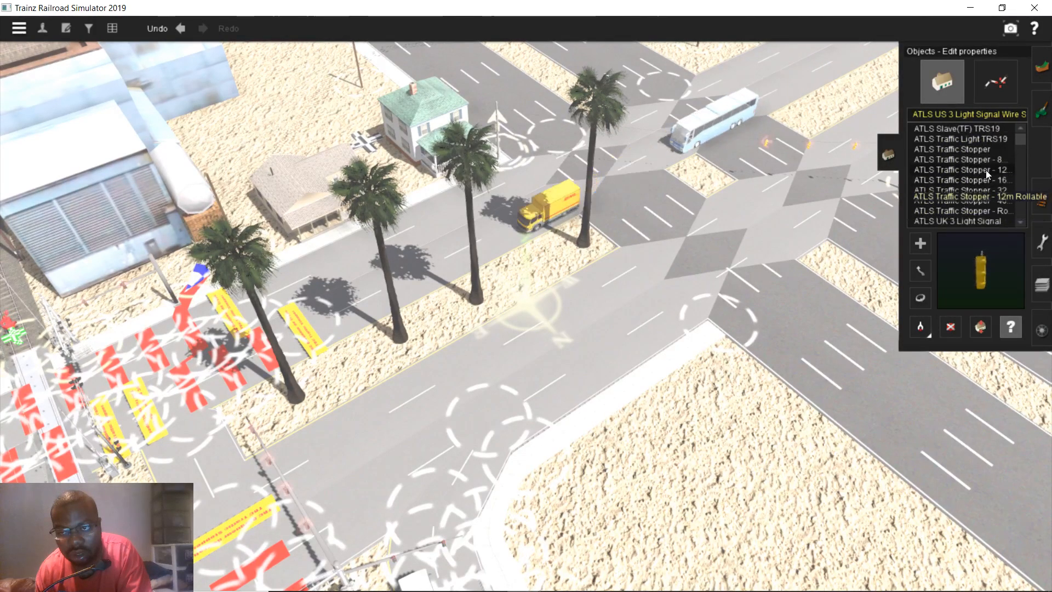
- Place an ATLS Traffic Stopper - 40m Rollable on the wide road beside the intersection and rotate it crosswise to the lanes
{"action": "left_click", "coordinate": [985, 171]}
{"action": "right_click_drag", "start_coordinate": [698, 251], "coordinate": [592, 299]}
{"action": "scroll", "coordinate": [608, 301], "scroll_direction": "up", "scroll_amount": 3}
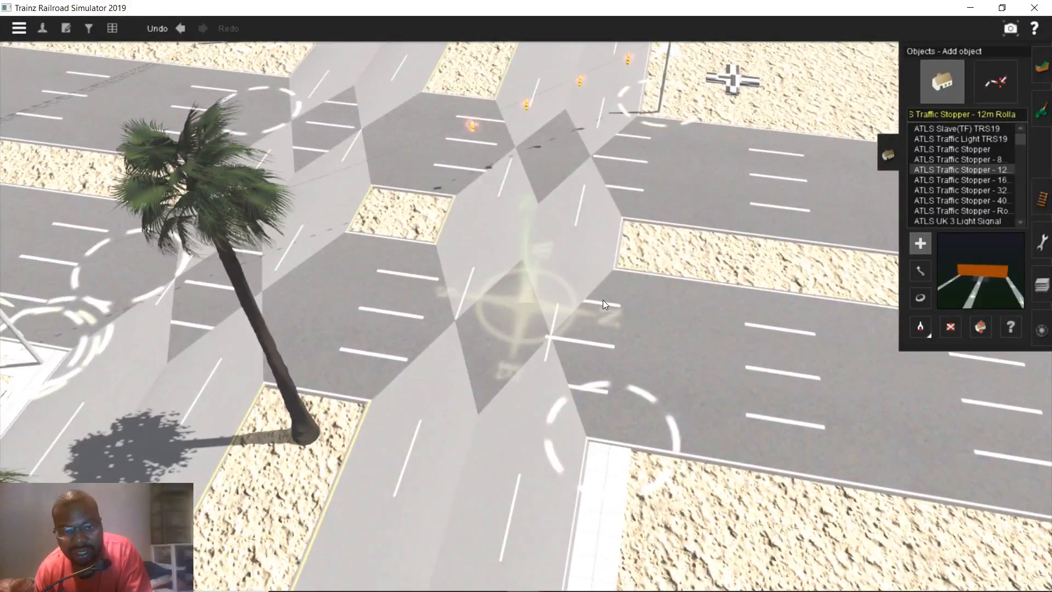
{"action": "scroll", "coordinate": [602, 300], "scroll_direction": "down", "scroll_amount": 3}
{"action": "left_click", "coordinate": [972, 180]}
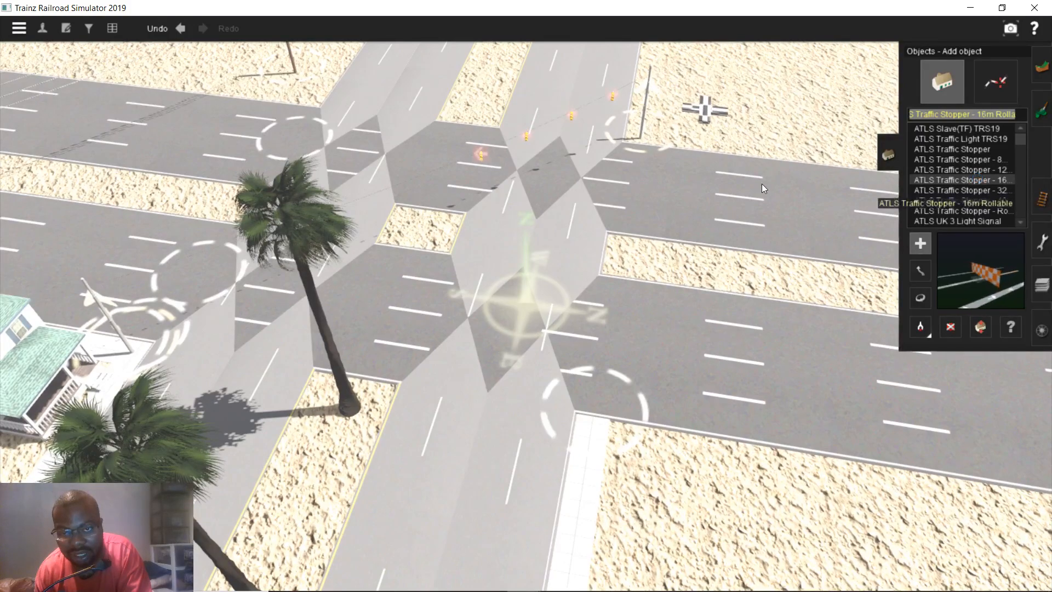
{"action": "left_click", "coordinate": [995, 200]}
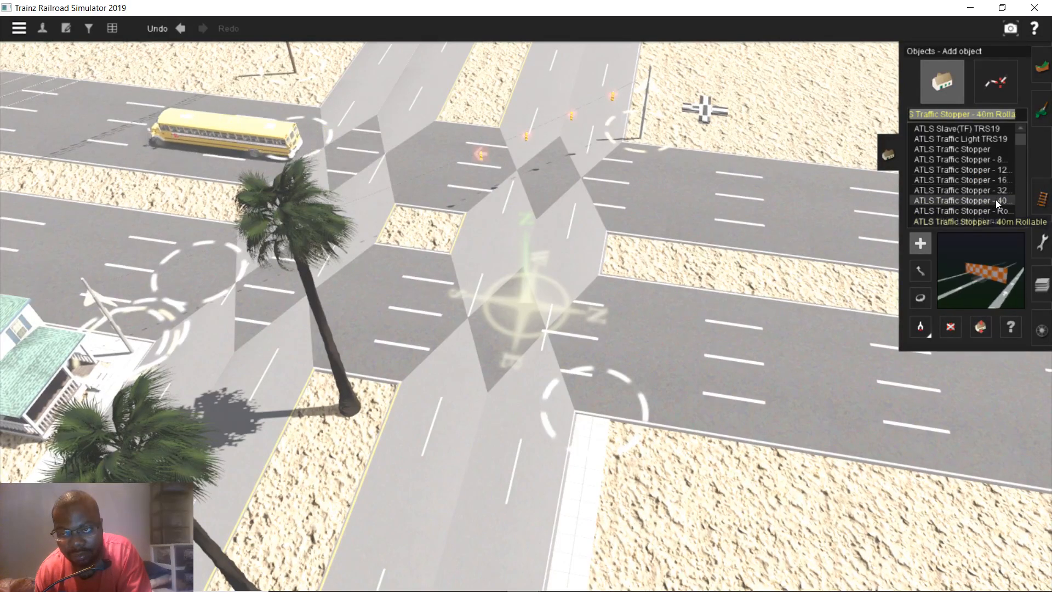
{"action": "left_click", "coordinate": [758, 239]}
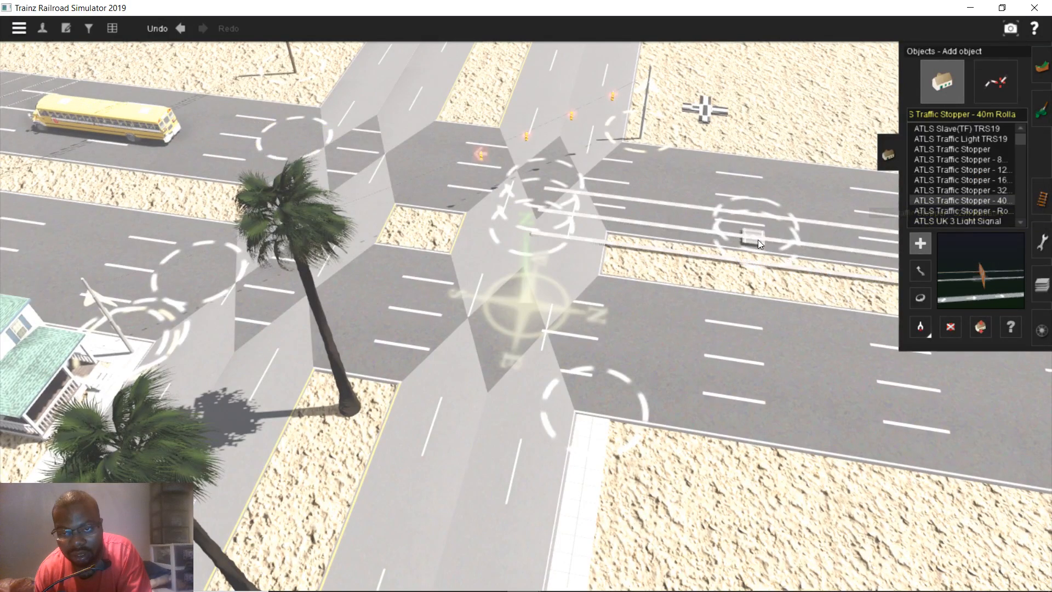
{"action": "left_click", "coordinate": [921, 297]}
{"action": "left_click_drag", "start_coordinate": [791, 238], "coordinate": [932, 267]}
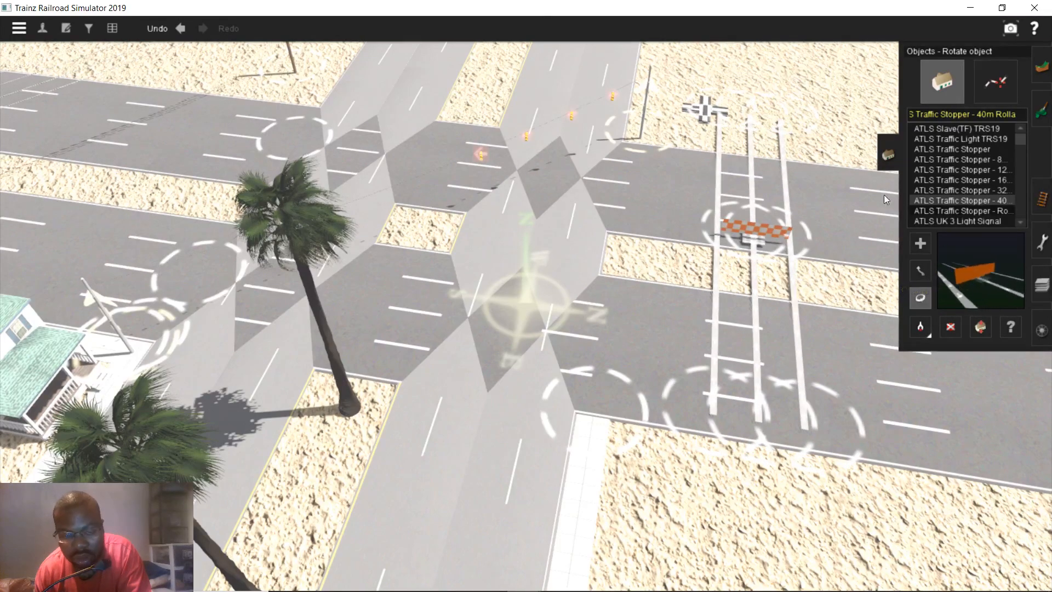
- Lay a Road Asphalt 2L 1Way spline along the length of the 40m traffic stopper
{"action": "key", "text": "Up"}
{"action": "key", "text": "Up"}
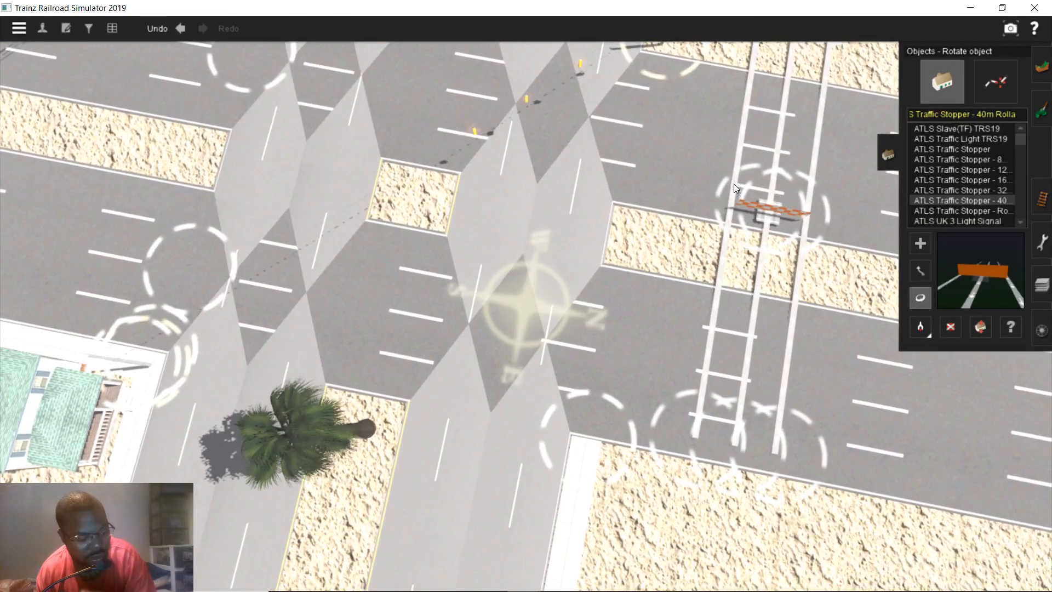
{"action": "scroll", "coordinate": [828, 370], "scroll_direction": "down", "scroll_amount": 1}
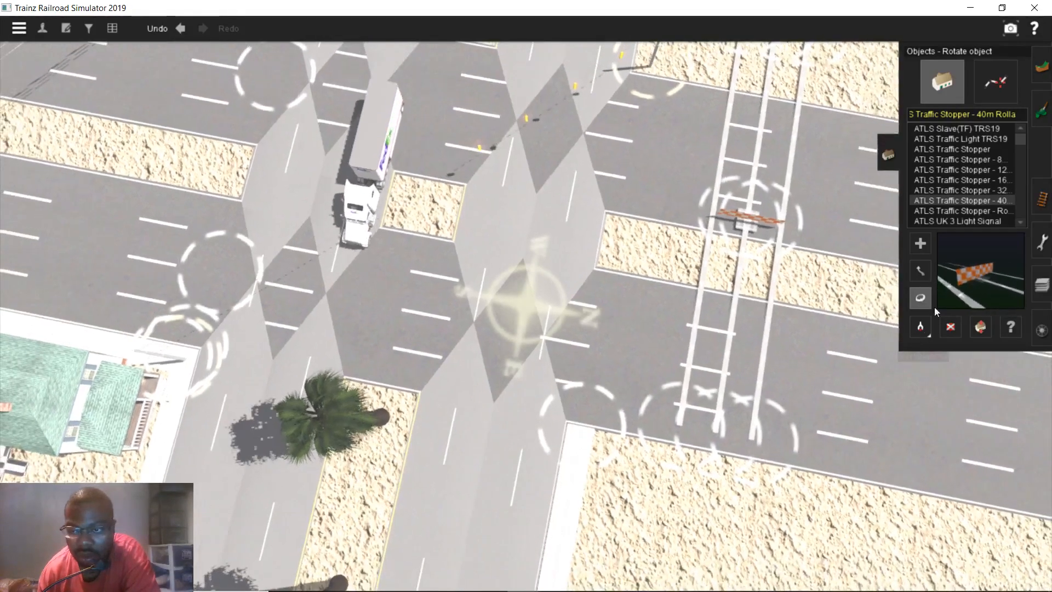
{"action": "left_click", "coordinate": [1002, 88]}
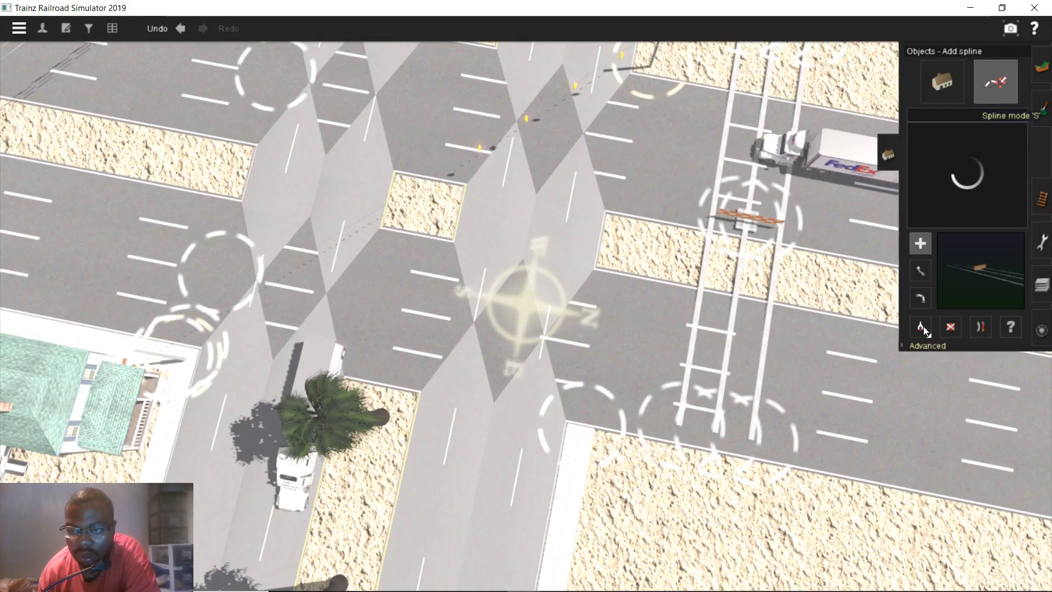
{"action": "left_click", "coordinate": [719, 439]}
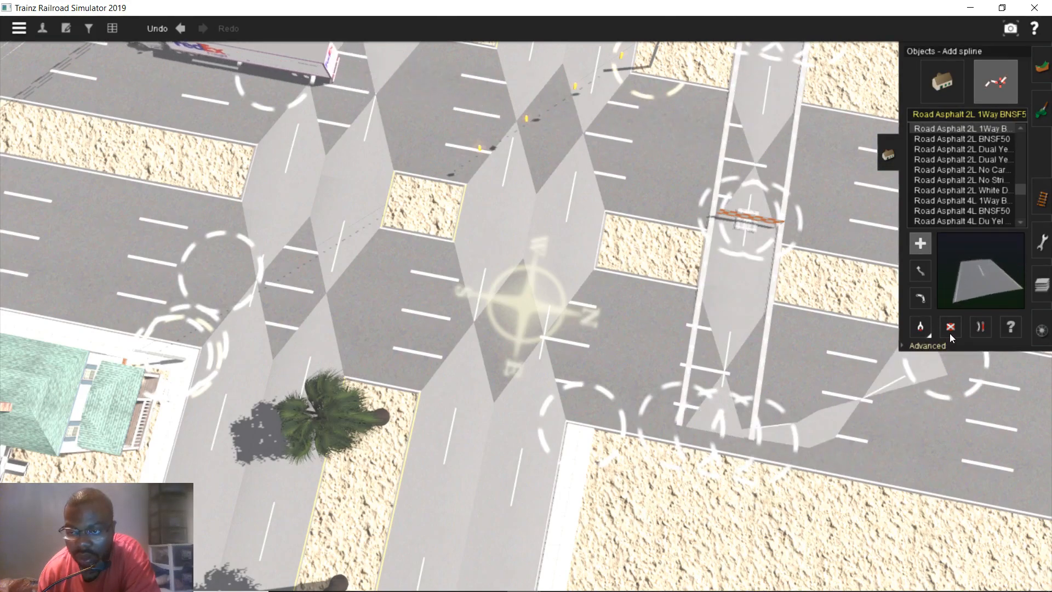
- Delete the stray curved road segment running off the near end of the traffic stopper
{"action": "left_click", "coordinate": [951, 327]}
{"action": "scroll", "coordinate": [640, 293], "scroll_direction": "up", "scroll_amount": 5}
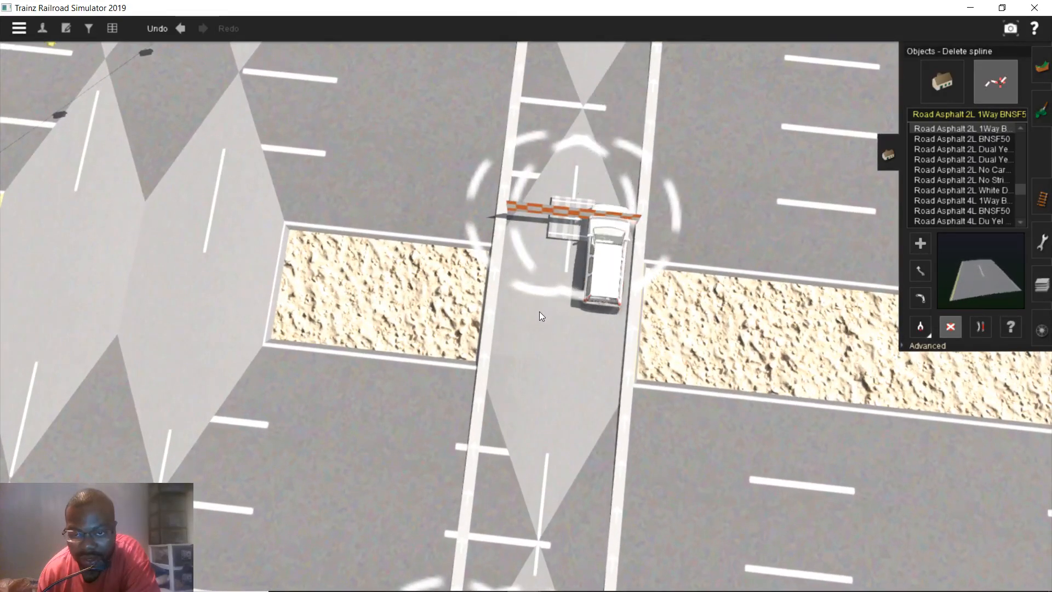
{"action": "right_click", "coordinate": [516, 345]}
{"action": "right_click", "coordinate": [501, 342]}
{"action": "scroll", "coordinate": [497, 335], "scroll_direction": "down", "scroll_amount": 2}
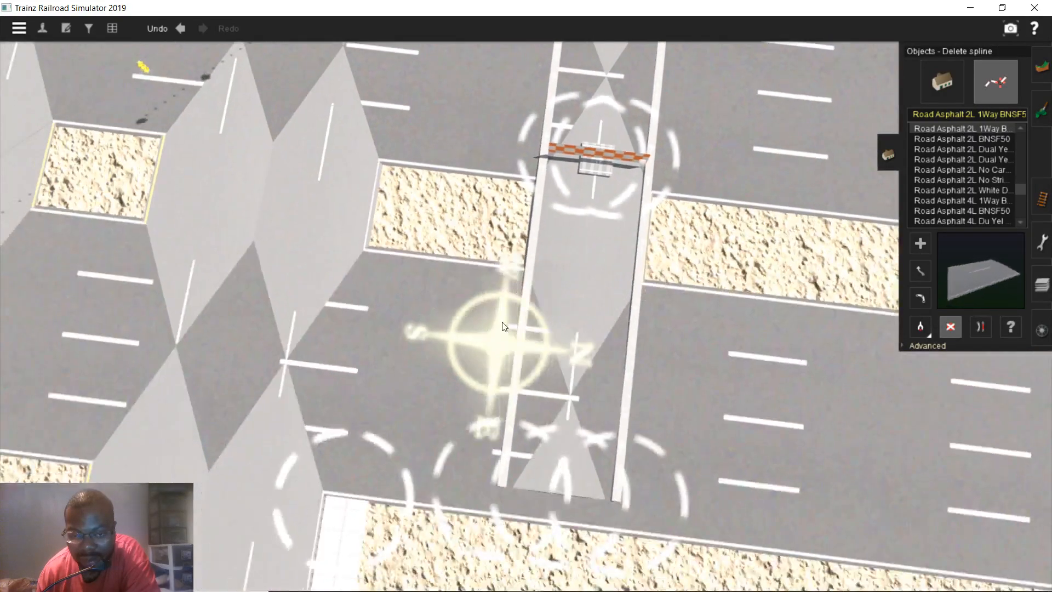
{"action": "right_click", "coordinate": [501, 328]}
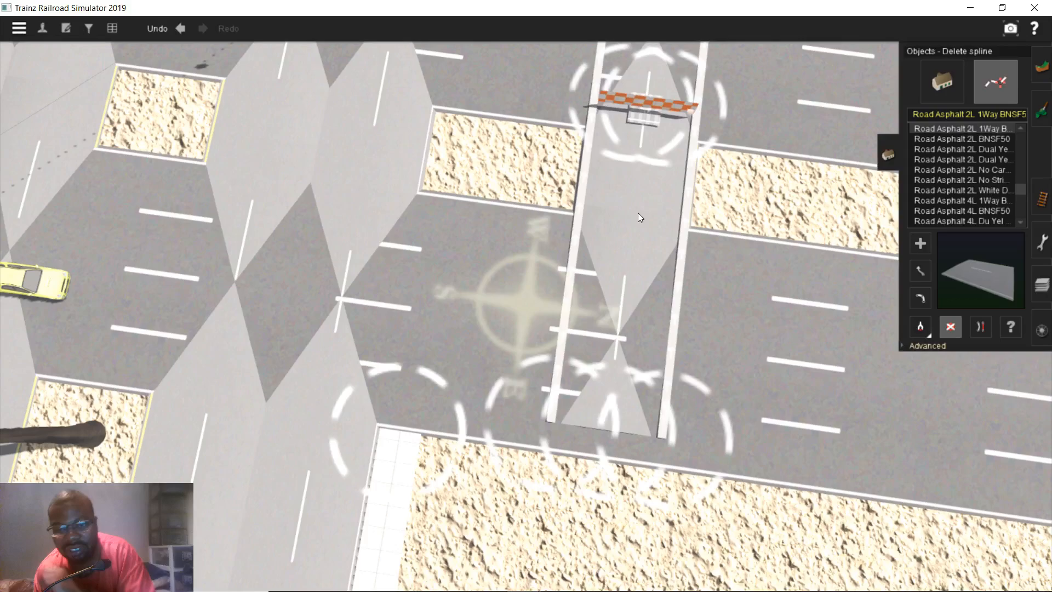
- Rotate the ATLS Traffic Stopper - 40m Rollable to an object rotation of 270.0
{"action": "right_click_drag", "start_coordinate": [638, 213], "coordinate": [420, 344]}
{"action": "right_click", "coordinate": [420, 344]}
{"action": "right_click_drag", "start_coordinate": [488, 318], "coordinate": [499, 309]}
{"action": "scroll", "coordinate": [499, 307], "scroll_direction": "down", "scroll_amount": 3}
{"action": "key", "text": "Left"}
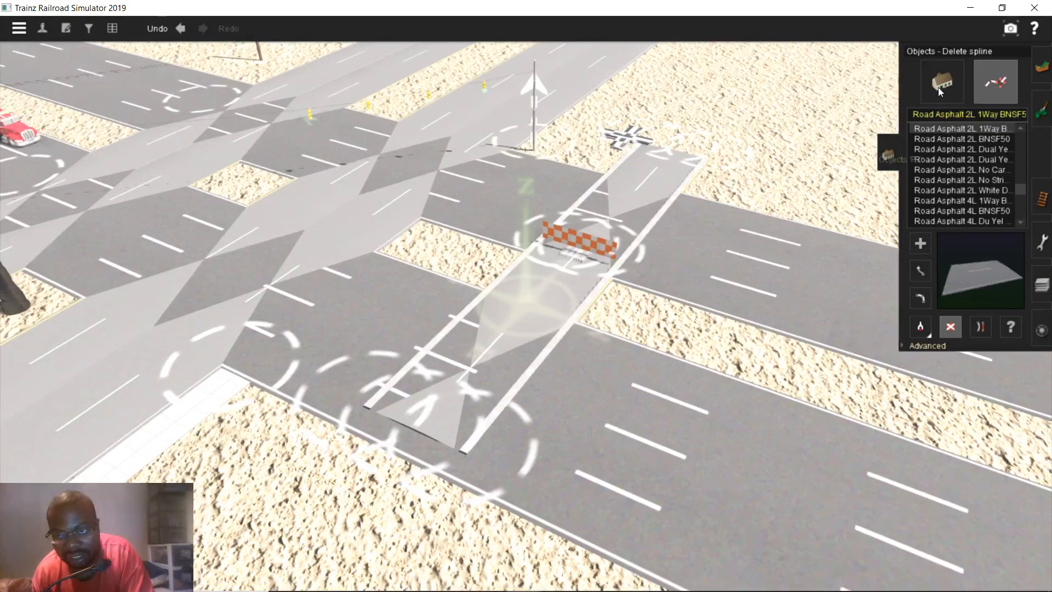
{"action": "left_click", "coordinate": [938, 85]}
{"action": "left_click", "coordinate": [920, 298]}
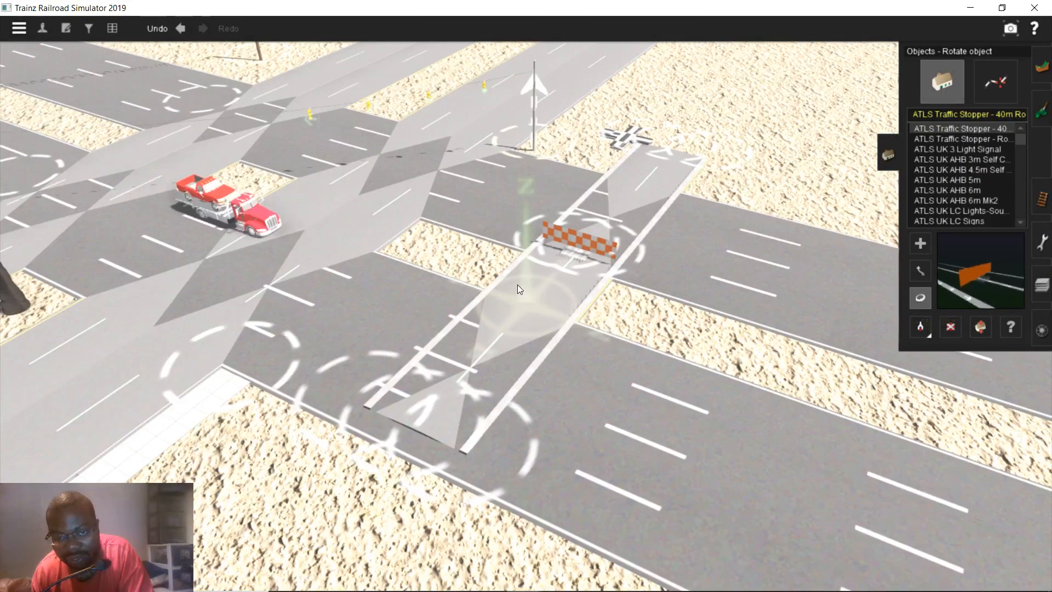
{"action": "left_click_drag", "start_coordinate": [569, 252], "coordinate": [903, 289]}
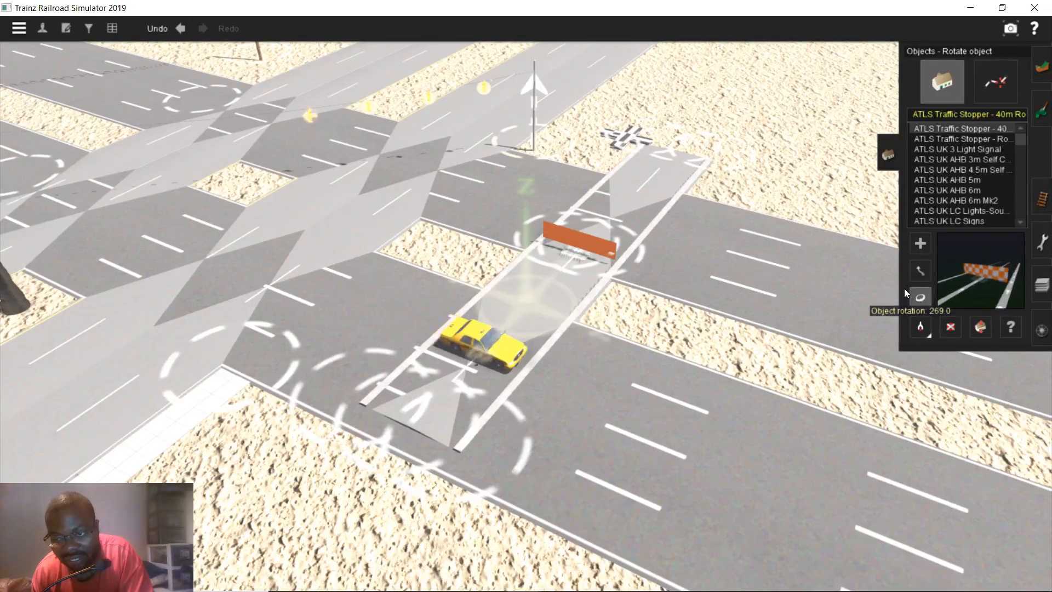
{"action": "left_click_drag", "start_coordinate": [904, 288], "coordinate": [904, 289]}
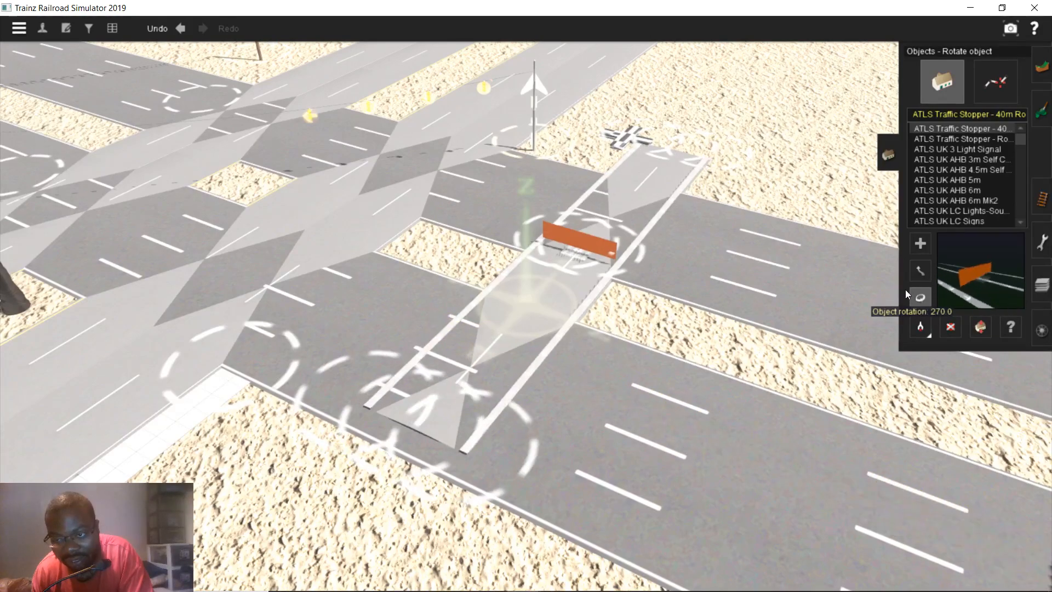
{"action": "key", "text": "Right"}
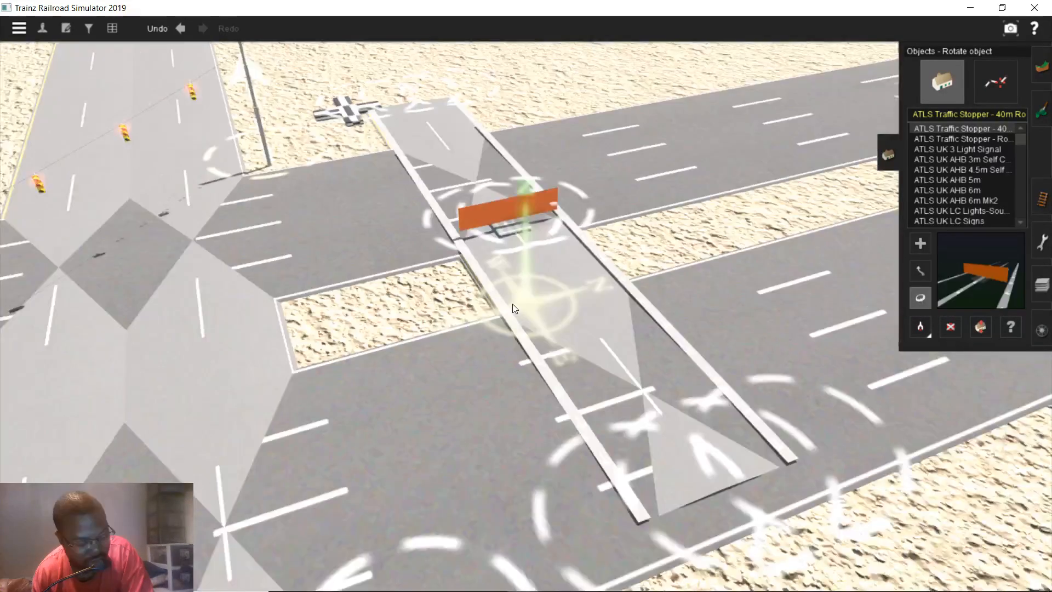
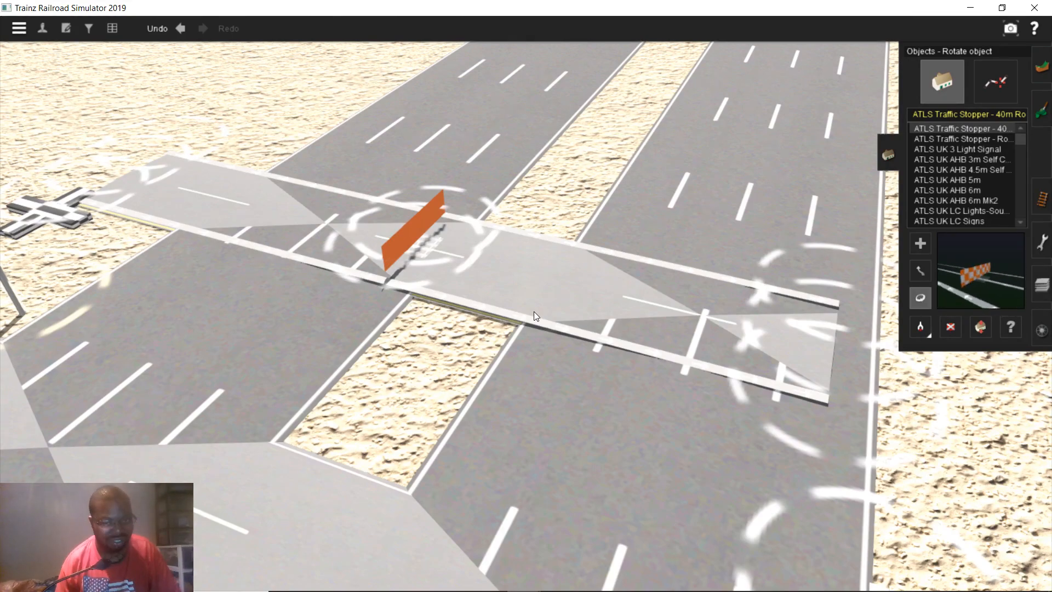
- Look over the intersection and the roads around the rotated 40m traffic stopper
{"action": "scroll", "coordinate": [467, 241], "scroll_direction": "down", "scroll_amount": 5}
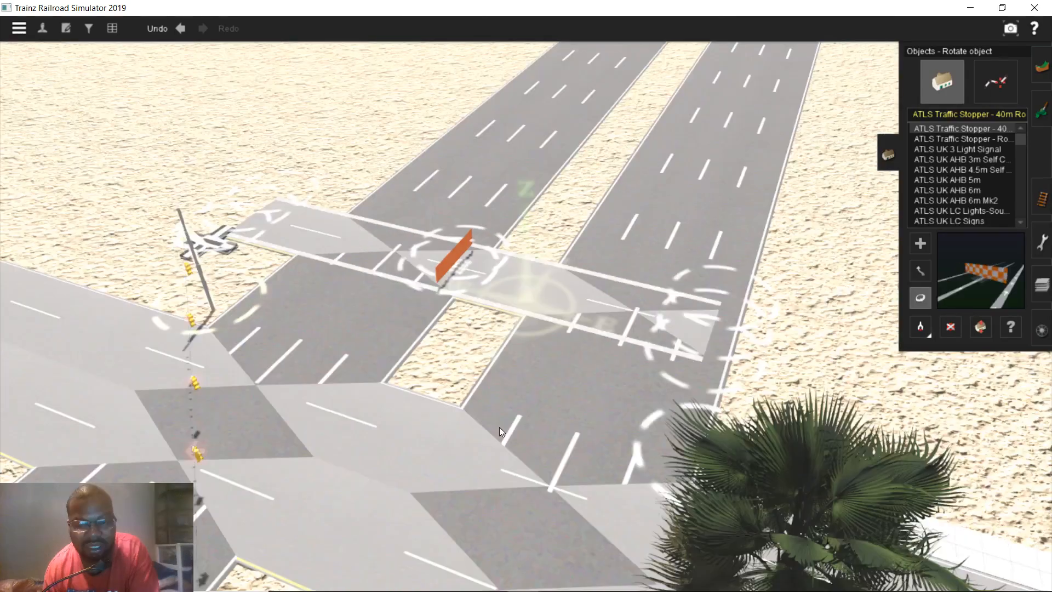
{"action": "right_click", "coordinate": [498, 425]}
{"action": "key", "text": "Left"}
{"action": "key", "text": "Left"}
{"action": "right_click", "coordinate": [570, 217]}
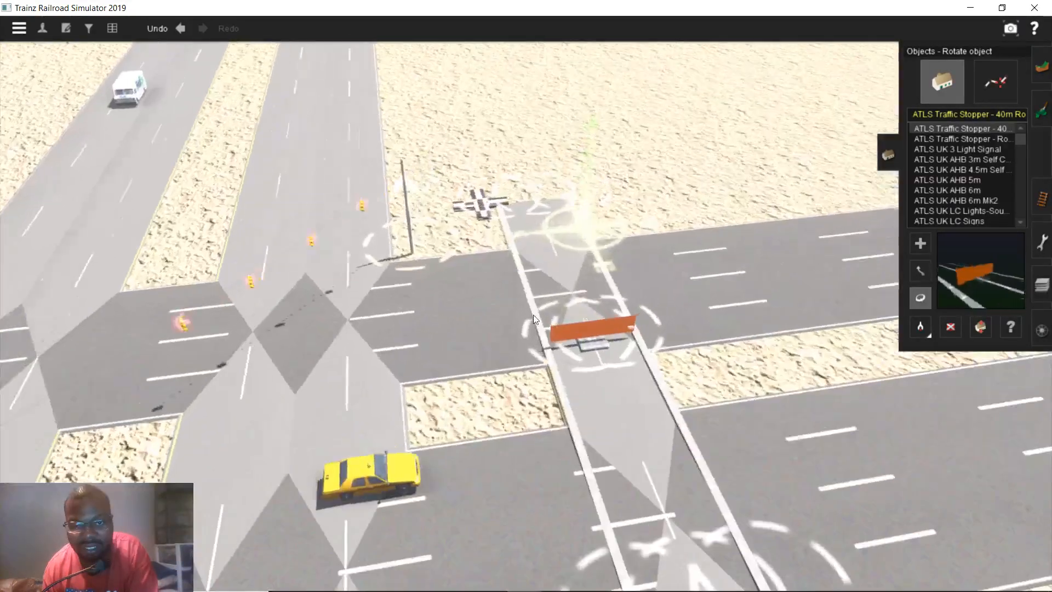
{"action": "right_click", "coordinate": [501, 344]}
{"action": "right_click", "coordinate": [507, 281]}
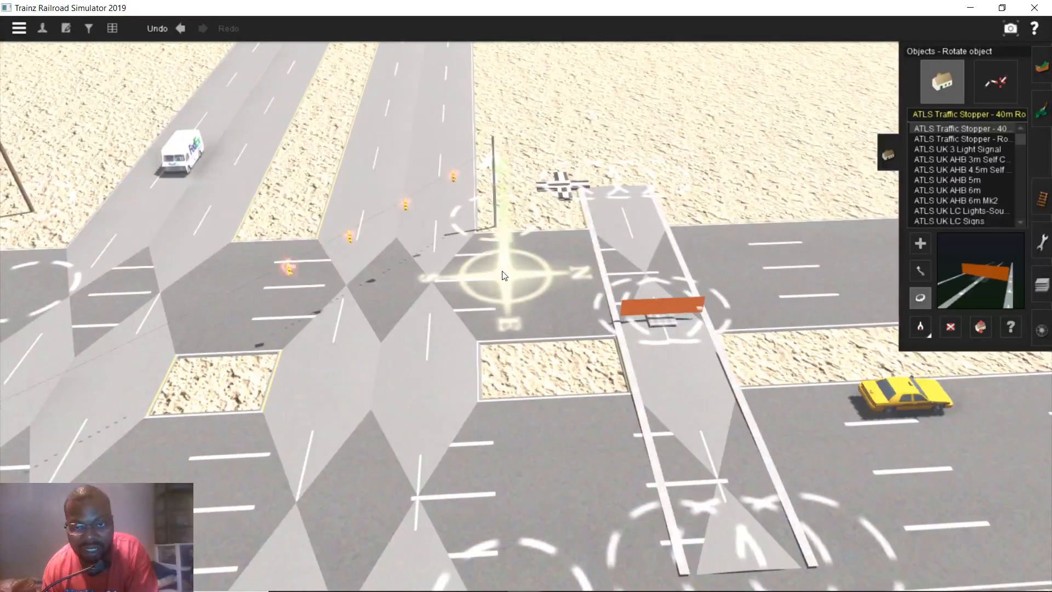
{"action": "key", "text": "Down"}
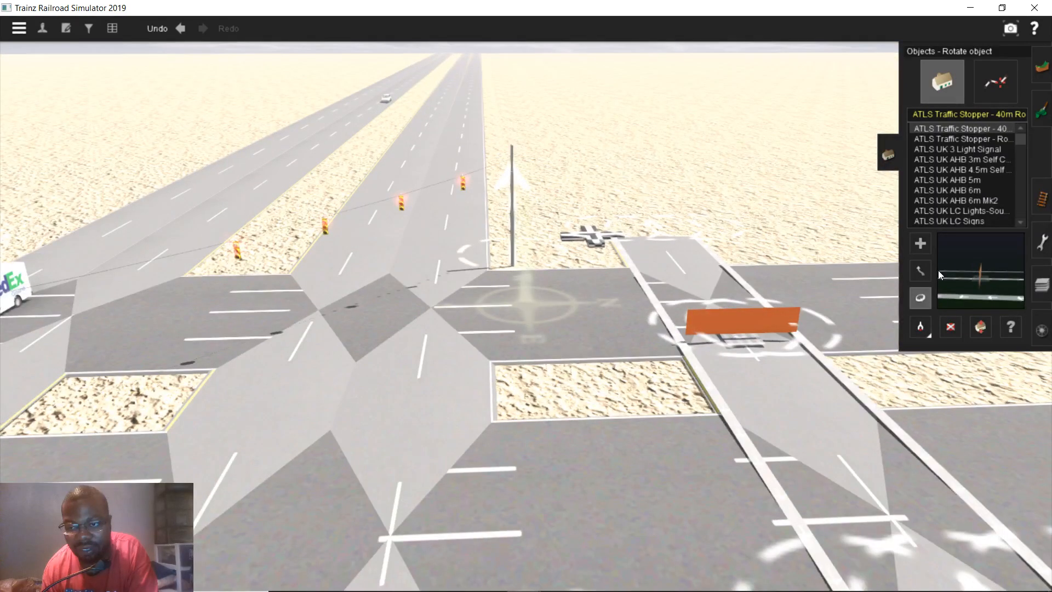
- Move the 40m traffic stopper onto the light asphalt road crossing the intersection, lined up with the lane that runs beneath the overhead signals
{"action": "left_click", "coordinate": [926, 271]}
{"action": "key", "text": "Up"}
{"action": "scroll", "coordinate": [662, 344], "scroll_direction": "down", "scroll_amount": 2}
{"action": "key", "text": "Up"}
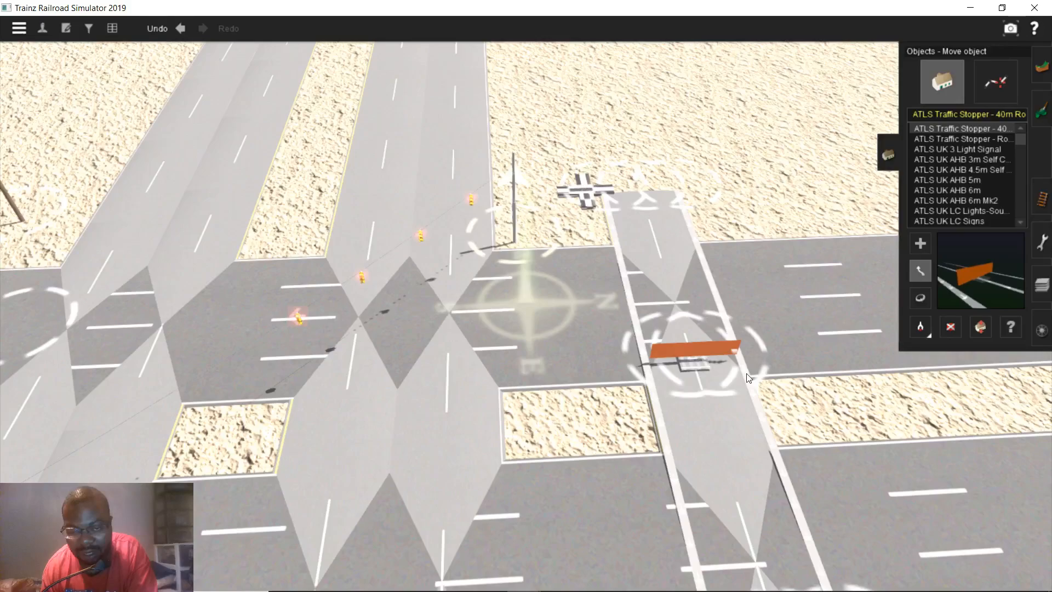
{"action": "scroll", "coordinate": [596, 377], "scroll_direction": "down", "scroll_amount": 2}
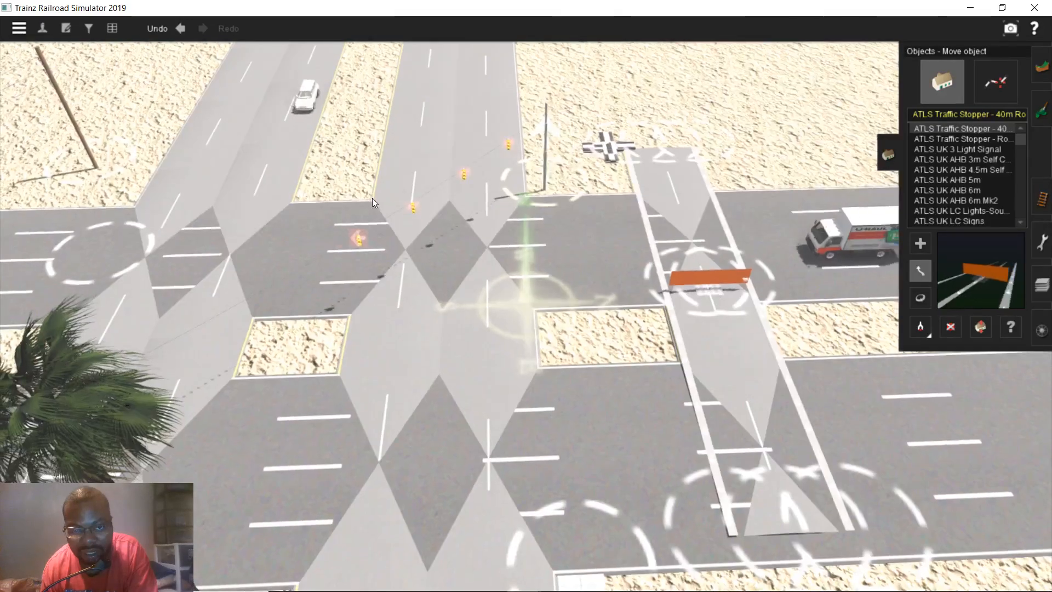
{"action": "scroll", "coordinate": [485, 308], "scroll_direction": "up", "scroll_amount": 2}
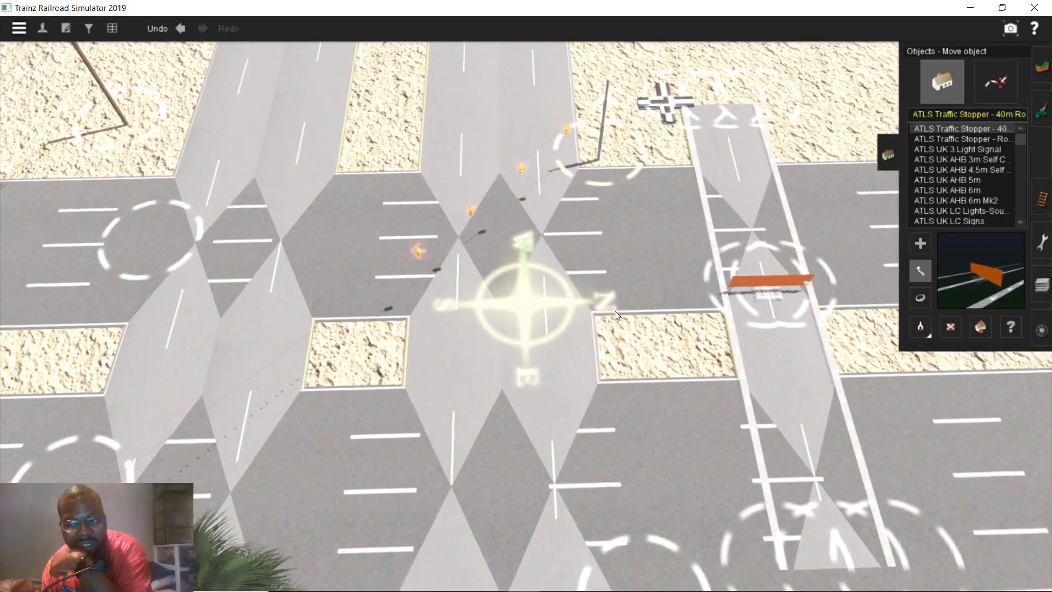
{"action": "right_click", "coordinate": [559, 411]}
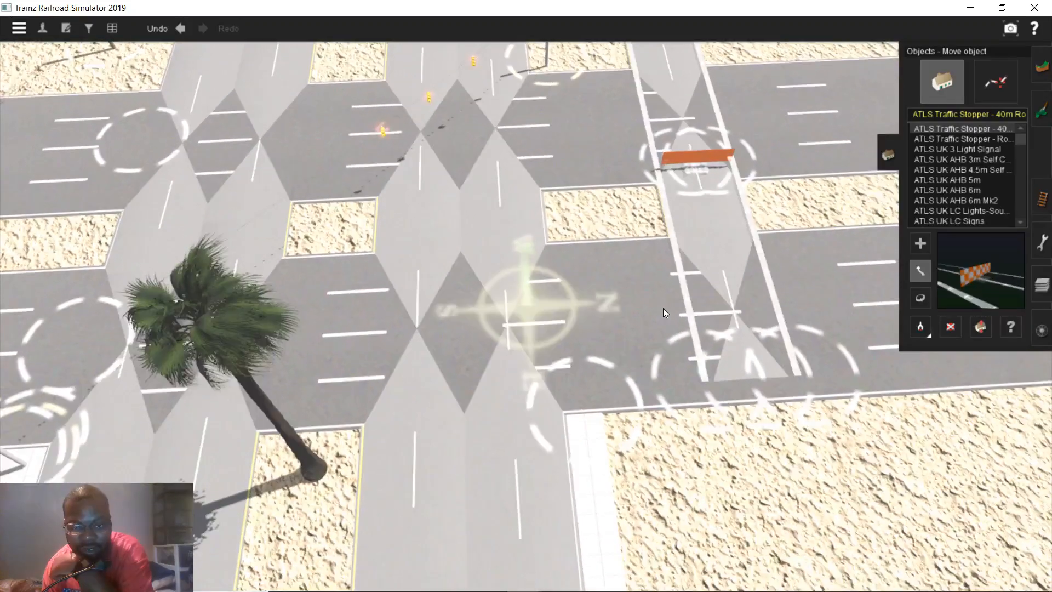
{"action": "left_click_drag", "start_coordinate": [663, 308], "coordinate": [418, 353]}
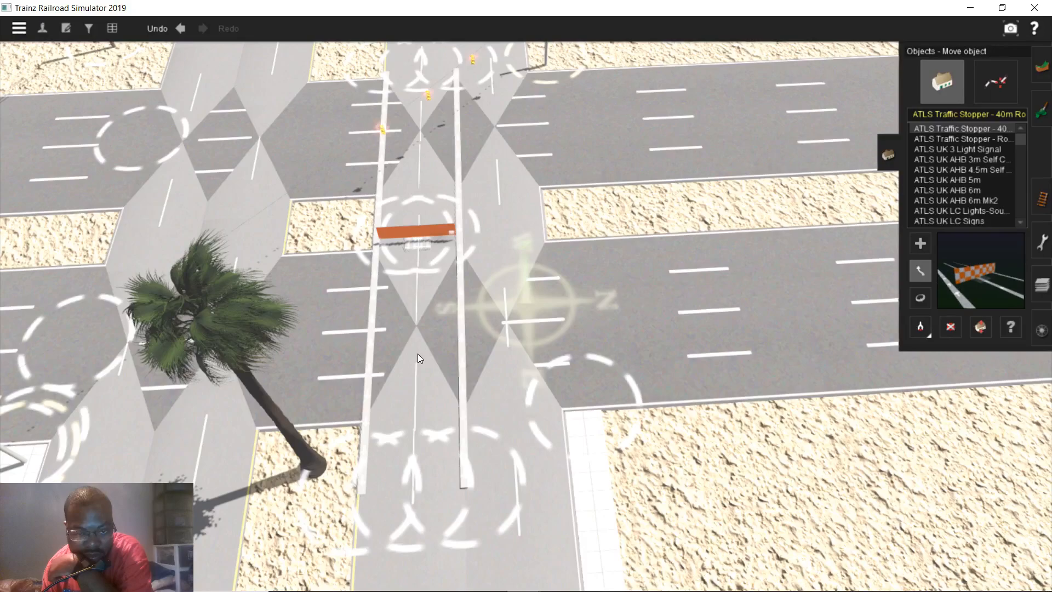
- Insert spline points in the road under the stopper, one just beyond its near end and one just beyond its far end
{"action": "right_click", "coordinate": [436, 360]}
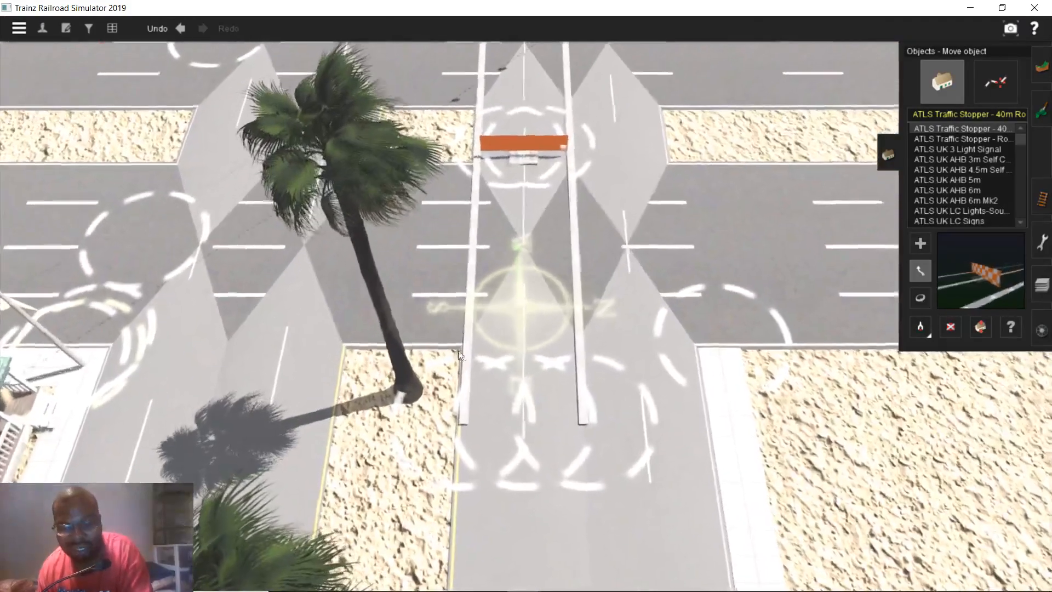
{"action": "scroll", "coordinate": [515, 336], "scroll_direction": "up", "scroll_amount": 6}
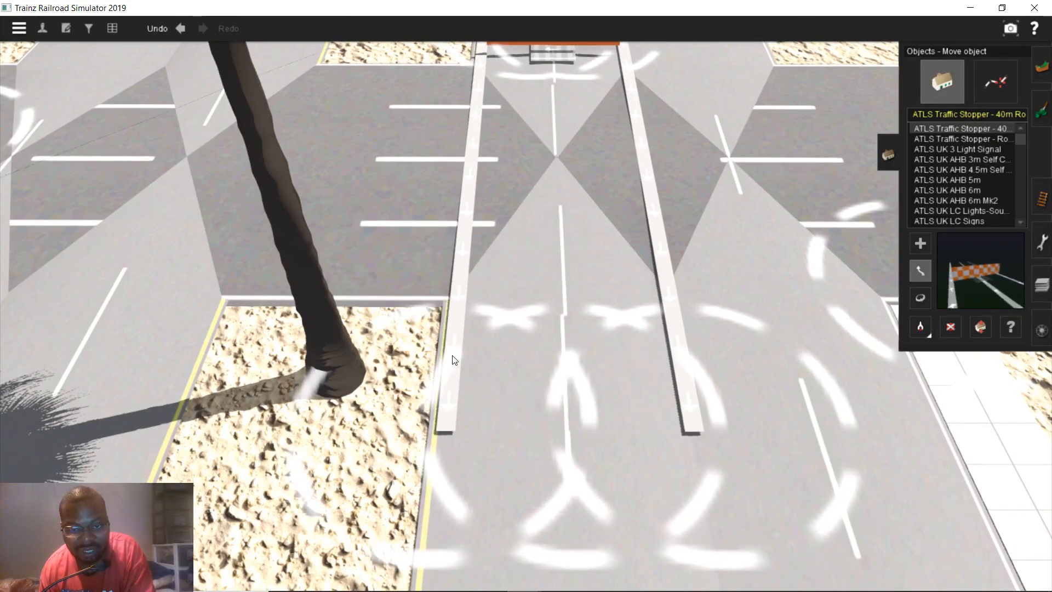
{"action": "scroll", "coordinate": [507, 281], "scroll_direction": "down", "scroll_amount": 5}
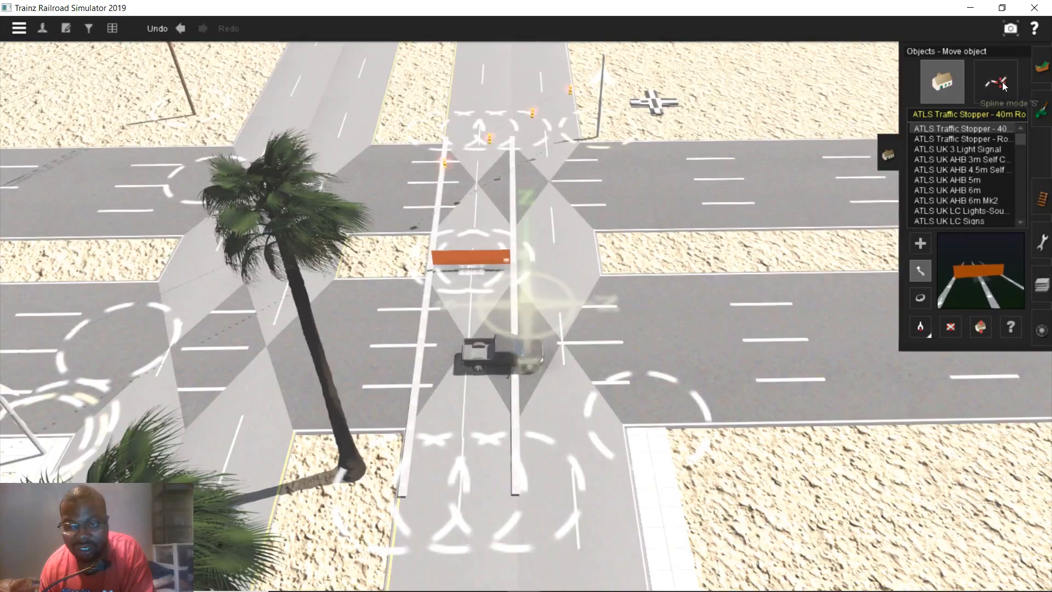
{"action": "left_click", "coordinate": [1003, 83]}
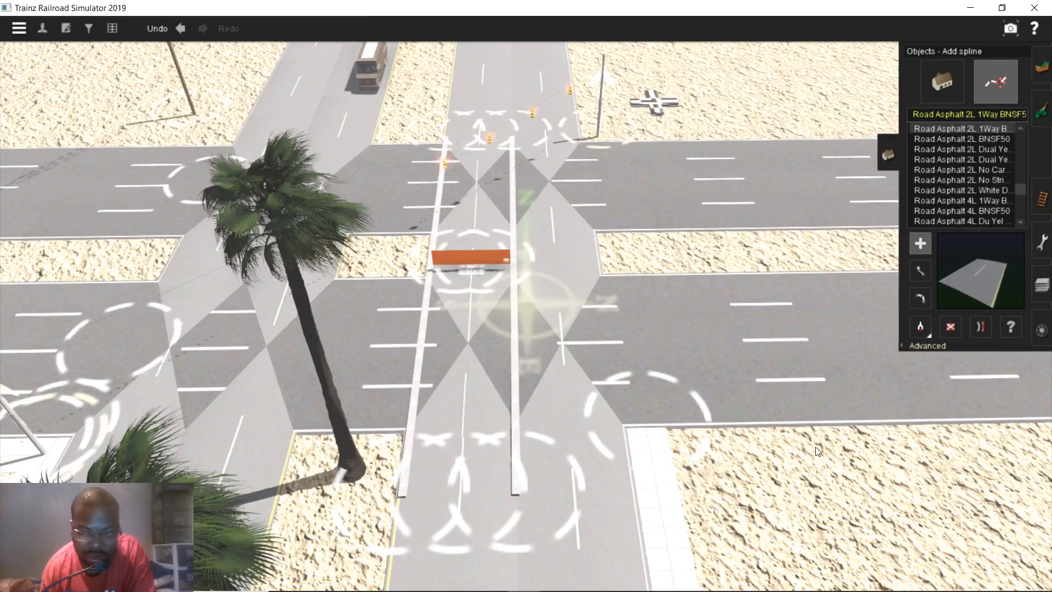
{"action": "left_click", "coordinate": [909, 349]}
{"action": "left_click", "coordinate": [980, 372]}
{"action": "scroll", "coordinate": [487, 531], "scroll_direction": "down", "scroll_amount": 2}
{"action": "left_click", "coordinate": [482, 525]}
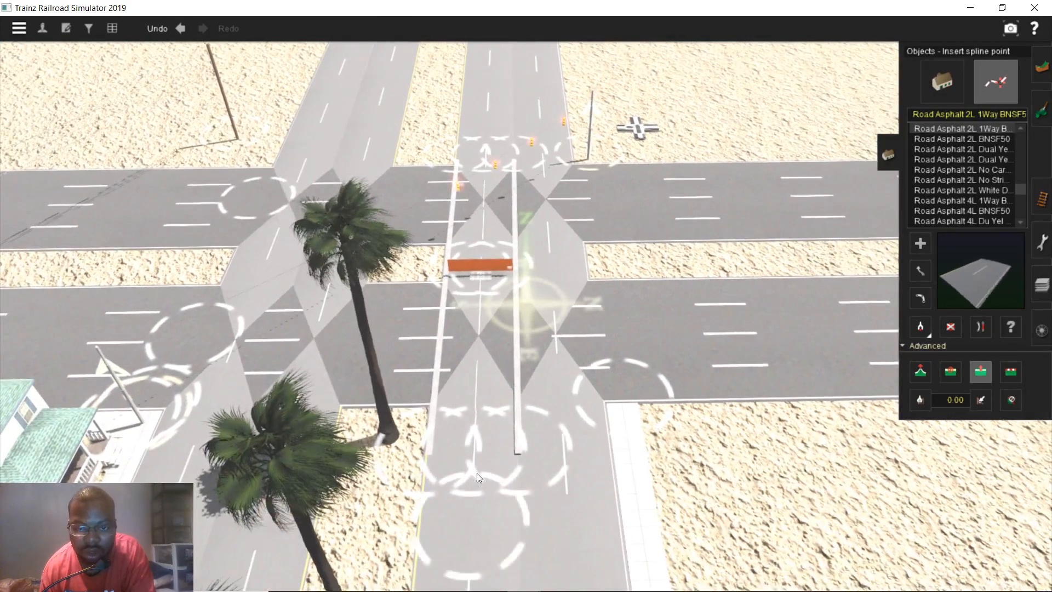
{"action": "left_click", "coordinate": [485, 109]}
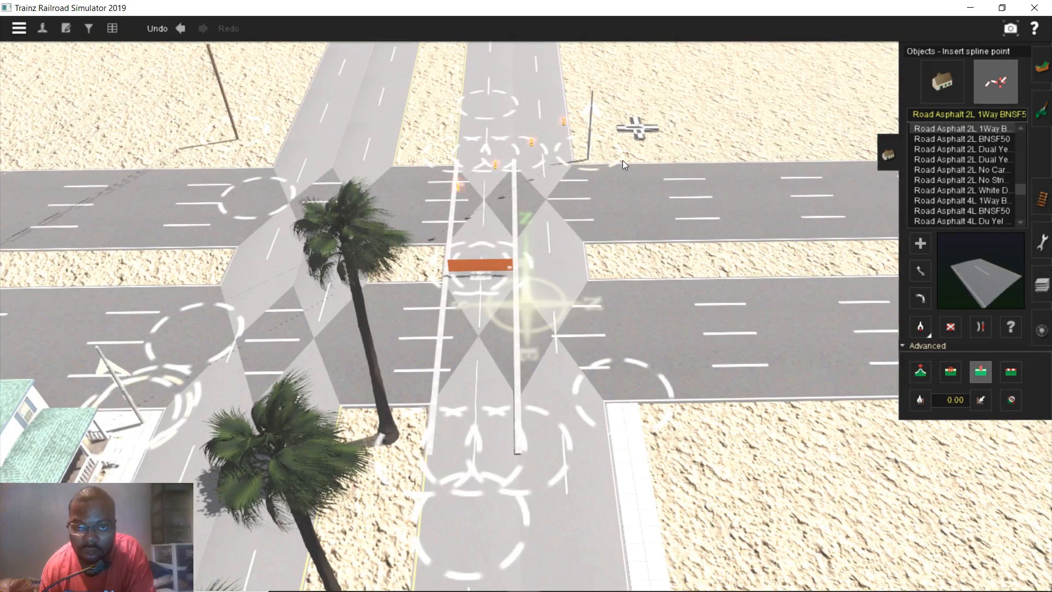
- Shift the 40m traffic stopper sideways so it sits centred between the two parallel road splines
{"action": "left_click", "coordinate": [948, 90]}
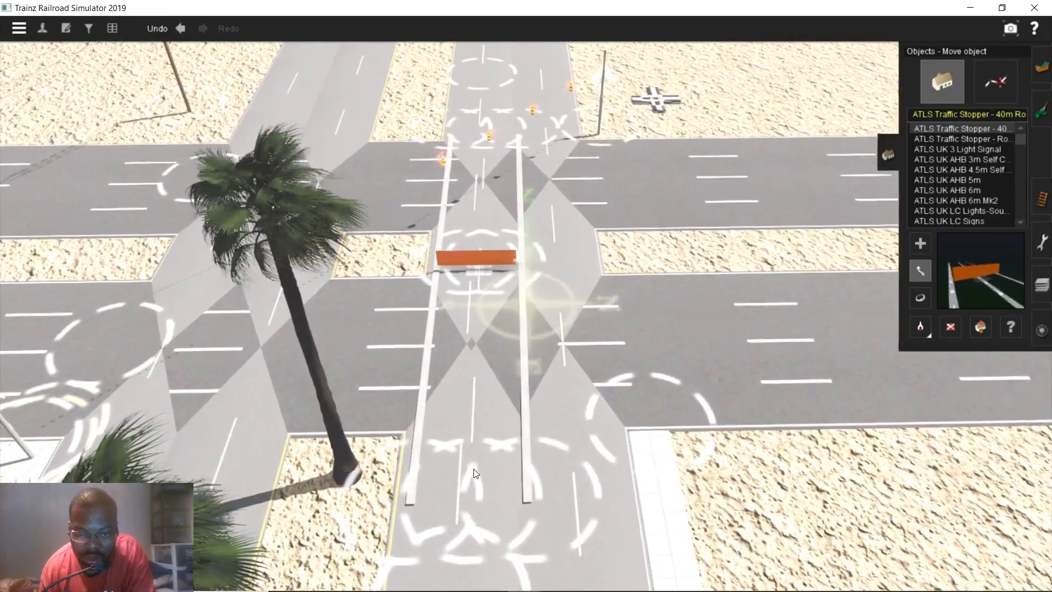
{"action": "left_click_drag", "start_coordinate": [475, 472], "coordinate": [507, 473]}
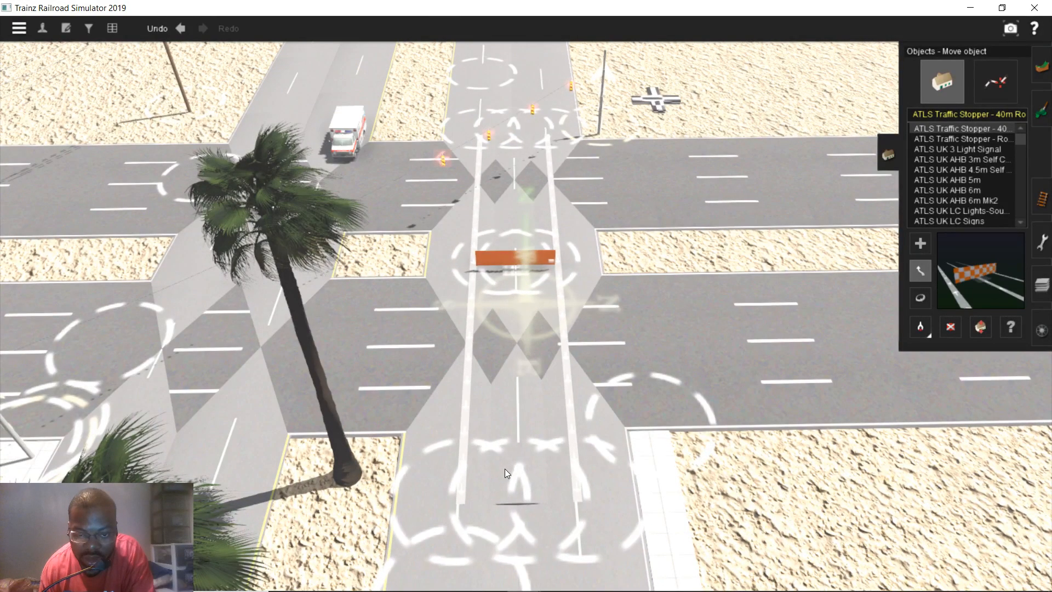
{"action": "right_click", "coordinate": [507, 470]}
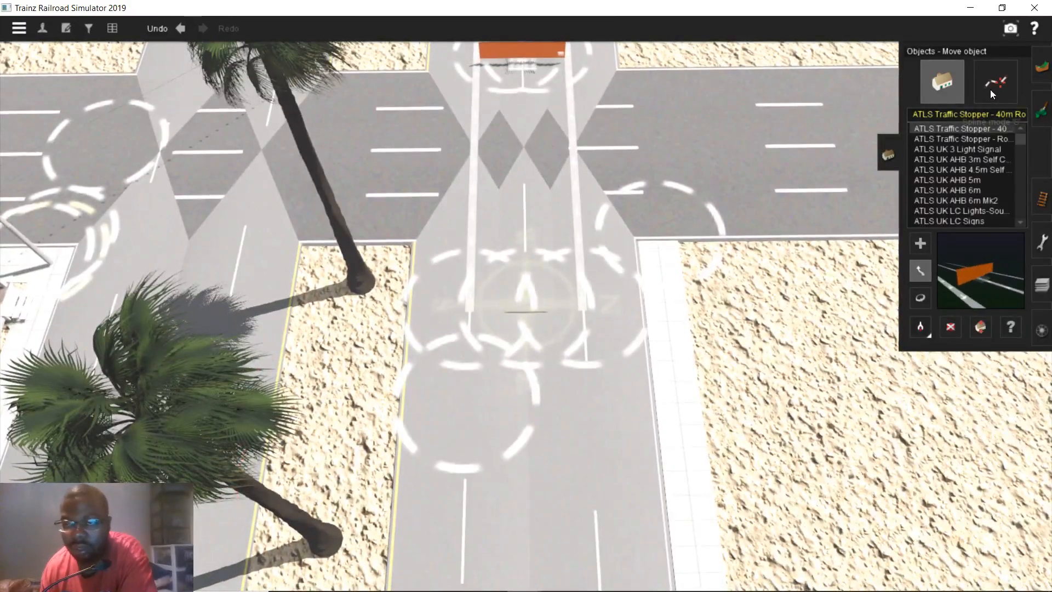
- Lay an AJS Spline Eraser along the stopper's centre line and delete the stray segment running off its near end
{"action": "left_click", "coordinate": [991, 91]}
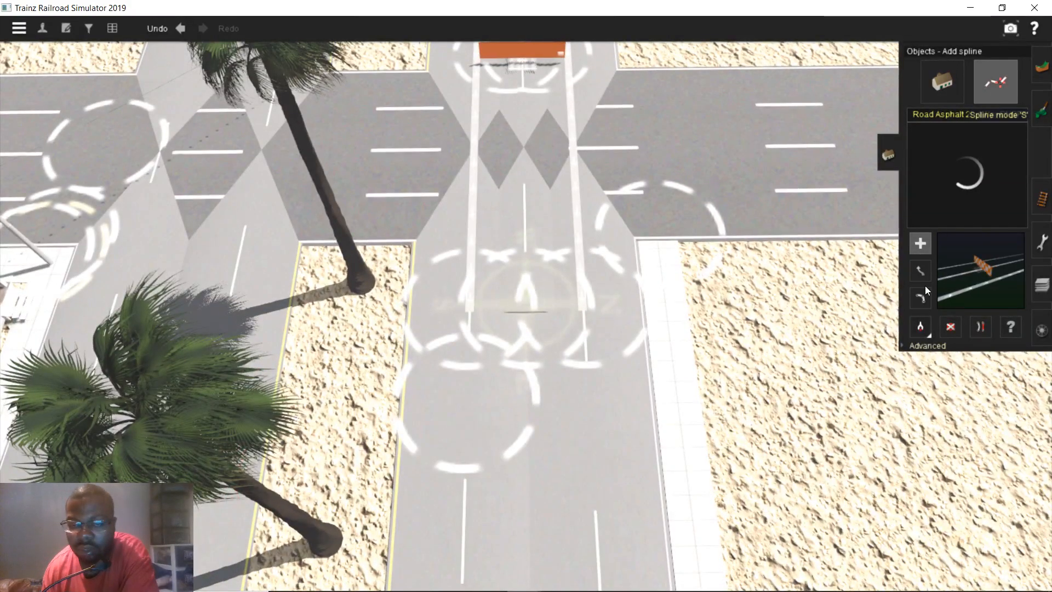
{"action": "left_click", "coordinate": [922, 328]}
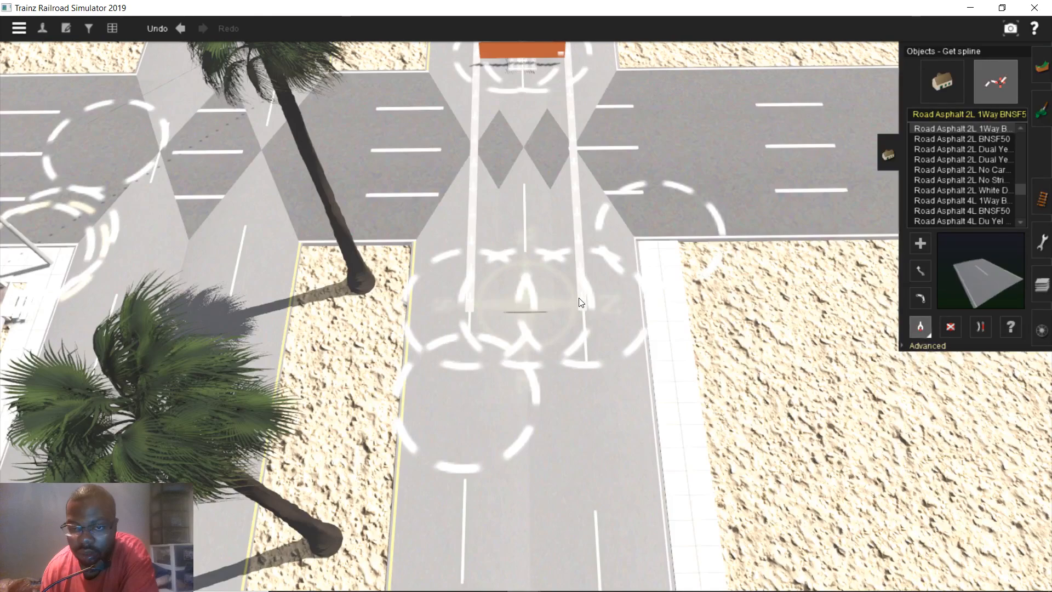
{"action": "left_click", "coordinate": [597, 304]}
{"action": "left_click", "coordinate": [528, 316]}
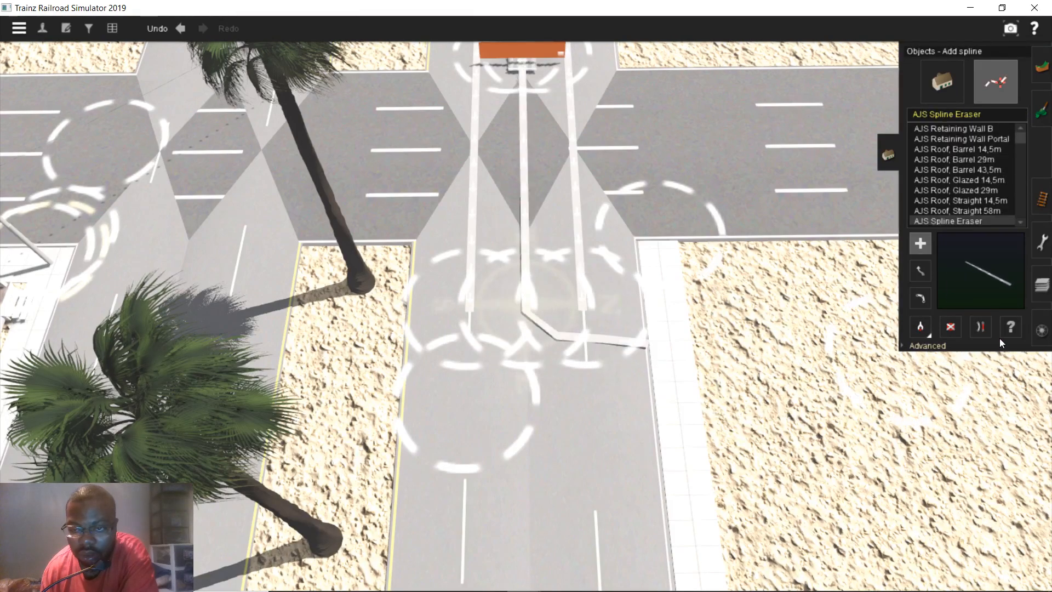
{"action": "left_click", "coordinate": [951, 327]}
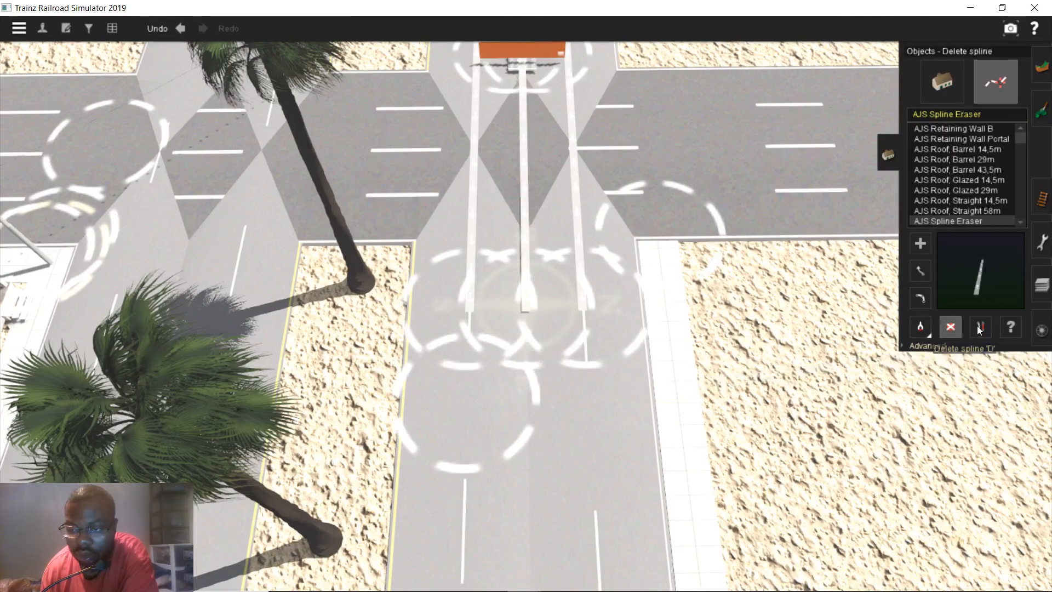
- Insert spline points in the second parallel road spline just beyond the ends of the traffic stopper
{"action": "left_click", "coordinate": [918, 335]}
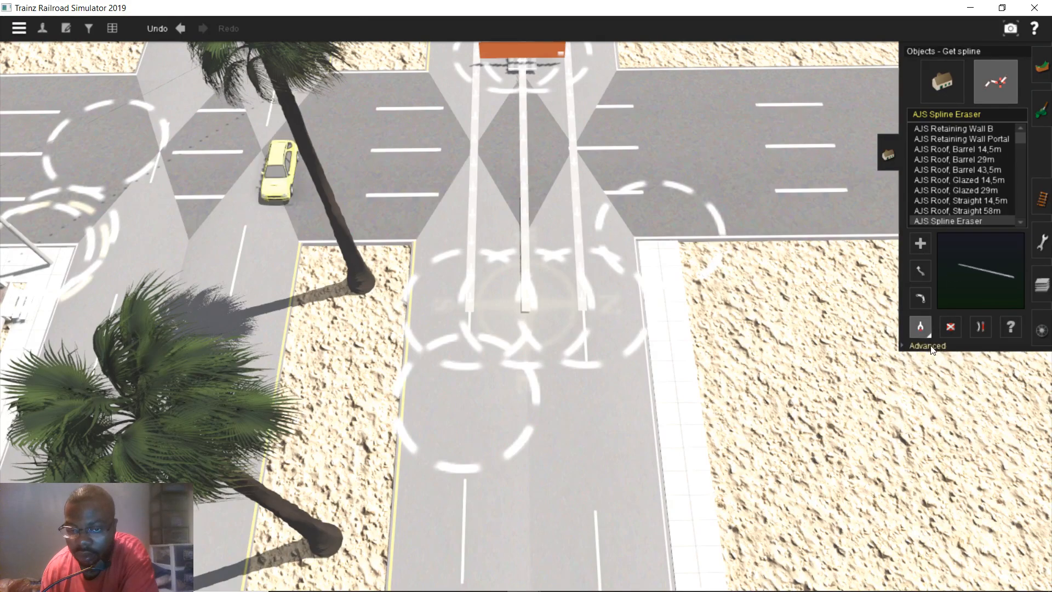
{"action": "left_click", "coordinate": [931, 346]}
{"action": "left_click", "coordinate": [974, 372]}
{"action": "mouse_move", "coordinate": [524, 192]}
{"action": "right_mouse_down"}
{"action": "mouse_move", "coordinate": [559, 202]}
{"action": "mouse_move", "coordinate": [548, 215]}
{"action": "right_mouse_up"}
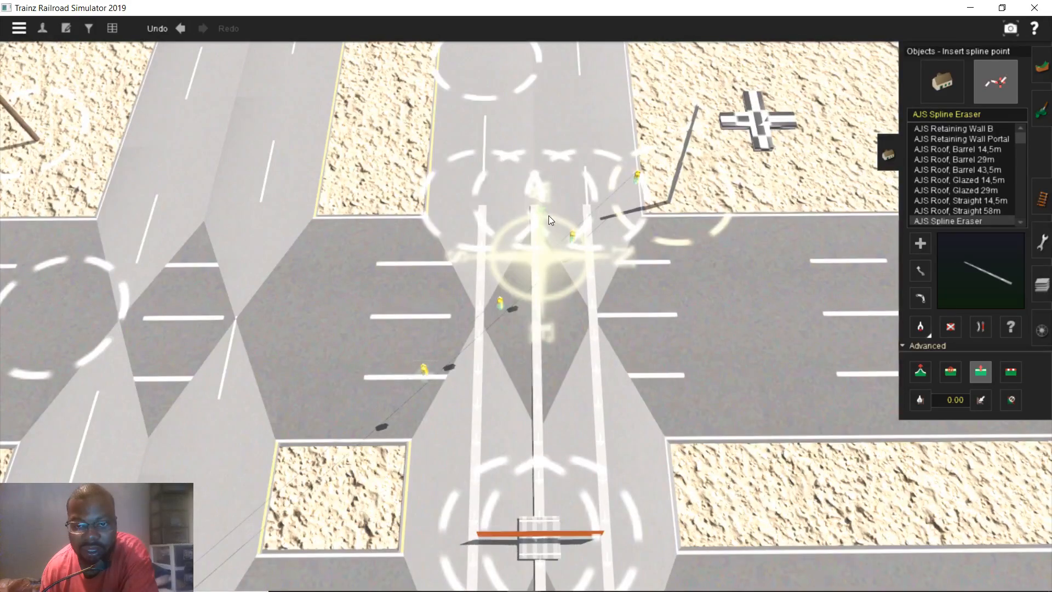
{"action": "left_click", "coordinate": [578, 229]}
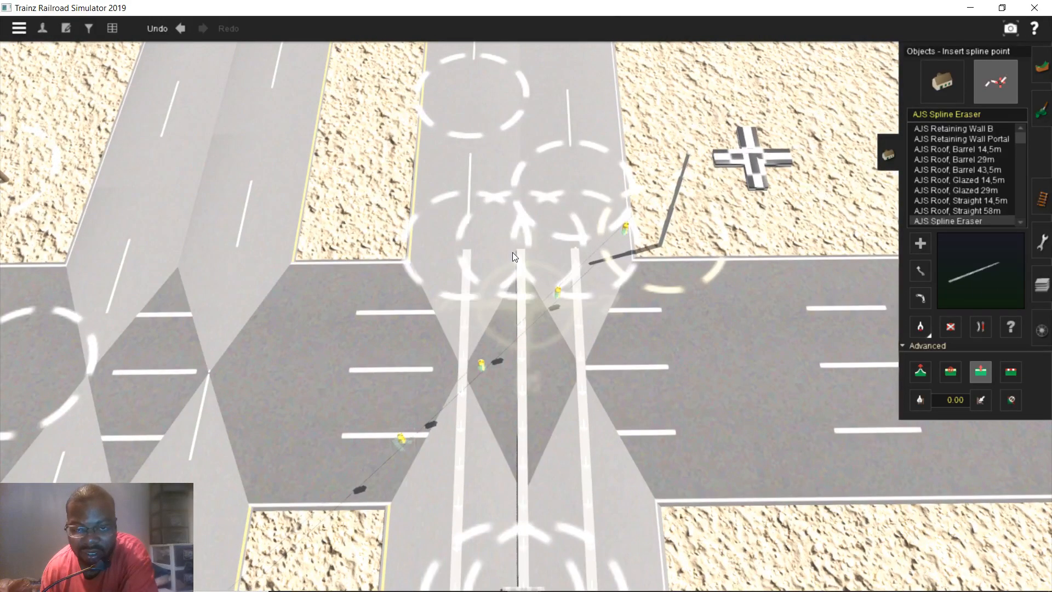
{"action": "scroll", "coordinate": [513, 253], "scroll_direction": "down", "scroll_amount": 1}
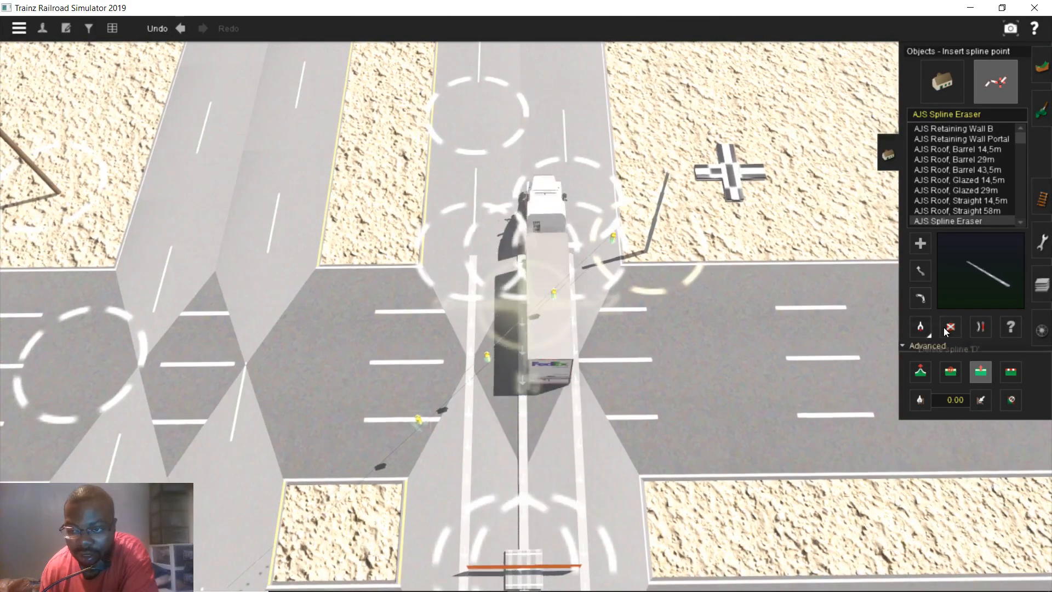
- Delete the segments of both parallel road splines between the inserted points, clearing the stretch beneath the traffic stopper
{"action": "left_click", "coordinate": [951, 327]}
{"action": "left_click", "coordinate": [573, 247]}
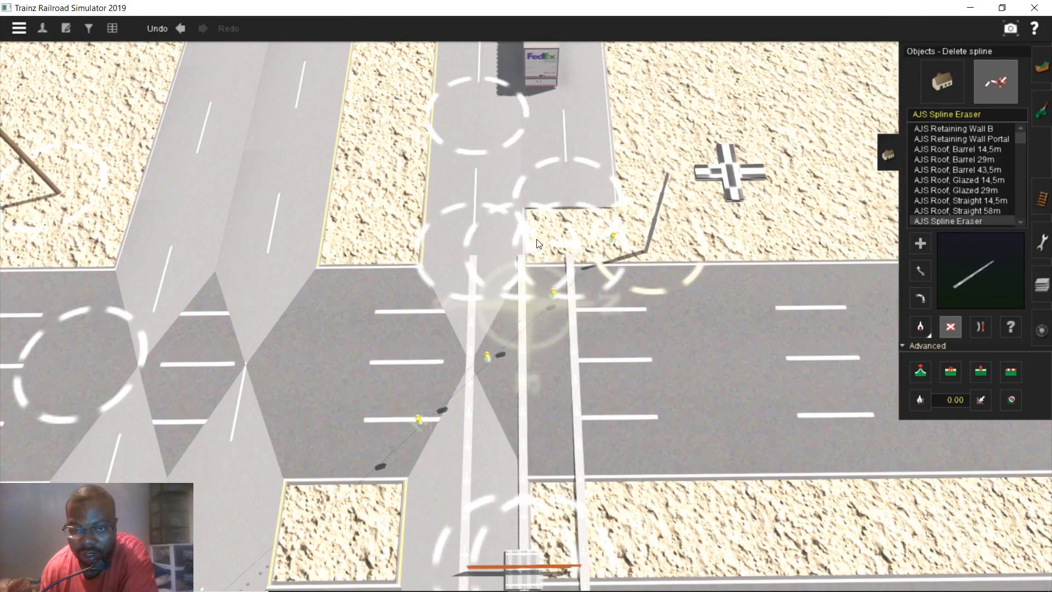
{"action": "left_click", "coordinate": [478, 230]}
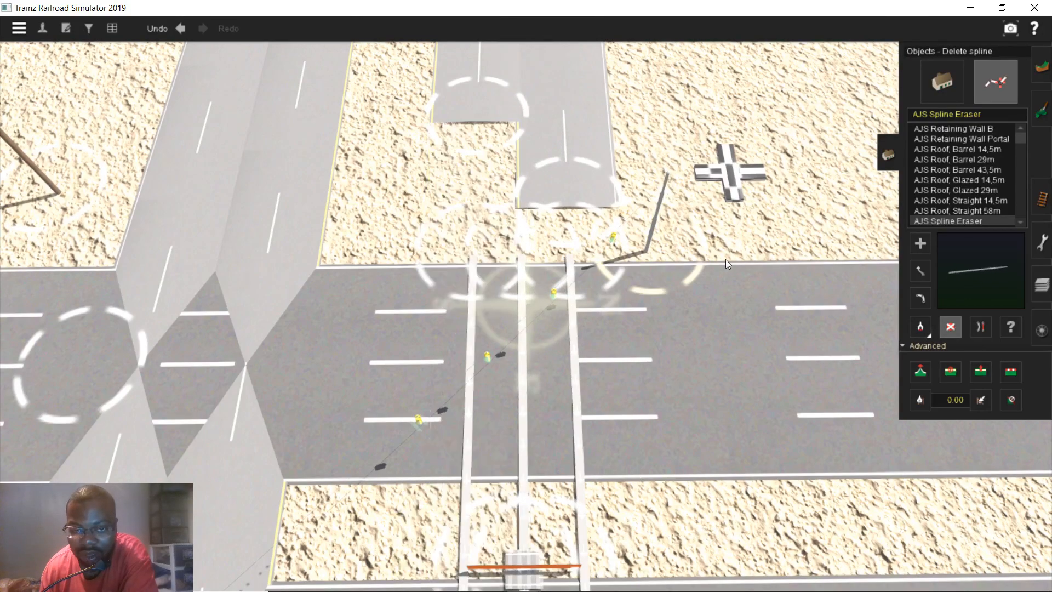
- Move the cut ends of the parallel road splines onto the attachment points at the far and near ends of the 40m traffic stopper
{"action": "left_click", "coordinate": [913, 269]}
{"action": "left_click_drag", "start_coordinate": [476, 113], "coordinate": [475, 265]}
{"action": "left_click_drag", "start_coordinate": [565, 213], "coordinate": [527, 339]}
{"action": "scroll", "coordinate": [527, 338], "scroll_direction": "down", "scroll_amount": 4}
{"action": "right_click", "coordinate": [531, 498]}
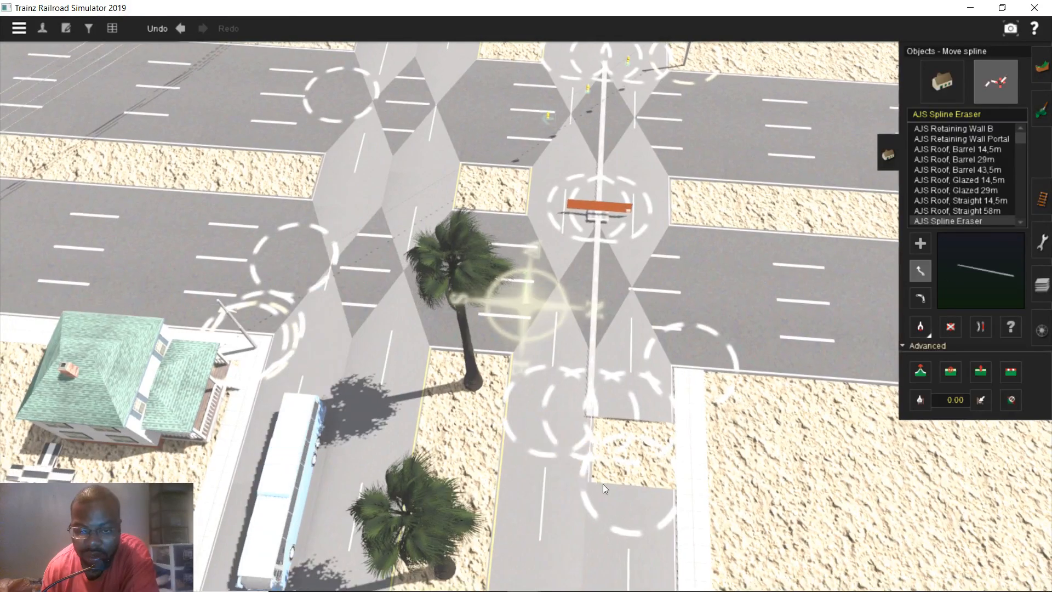
{"action": "left_click_drag", "start_coordinate": [602, 484], "coordinate": [619, 407]}
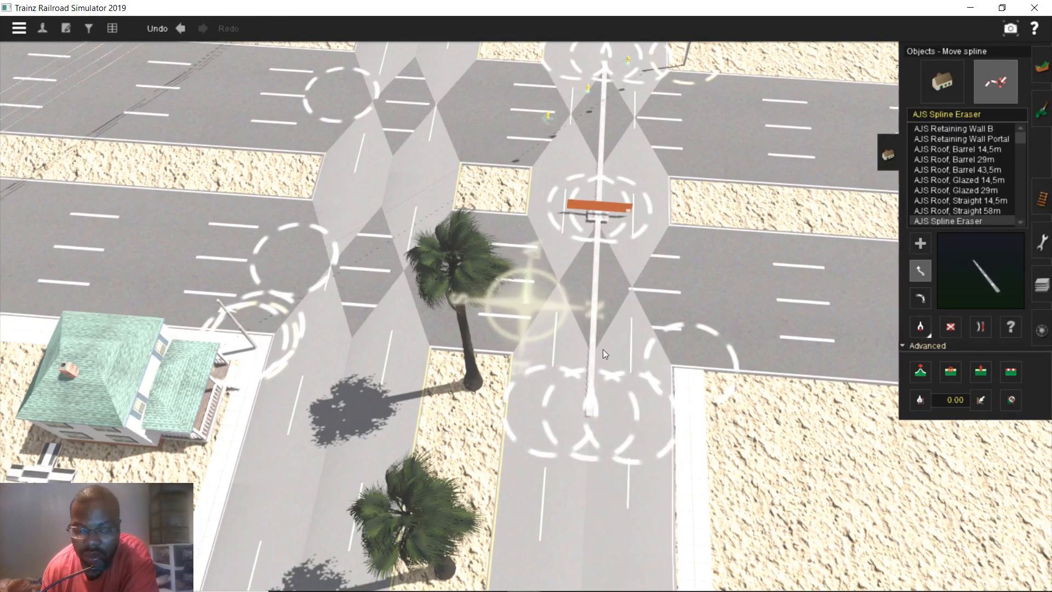
- Lay a length of AJS Track Eraser from the traffic stopper's centre out along the sandy median
{"action": "right_click", "coordinate": [604, 354]}
{"action": "scroll", "coordinate": [586, 329], "scroll_direction": "up", "scroll_amount": 2}
{"action": "right_click", "coordinate": [534, 224]}
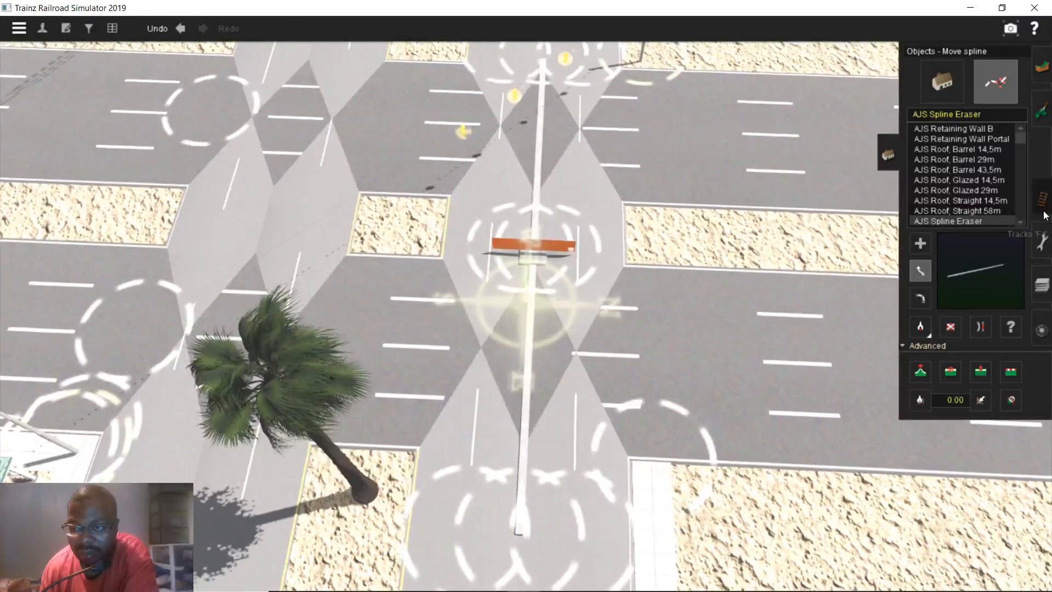
{"action": "key", "text": "F4"}
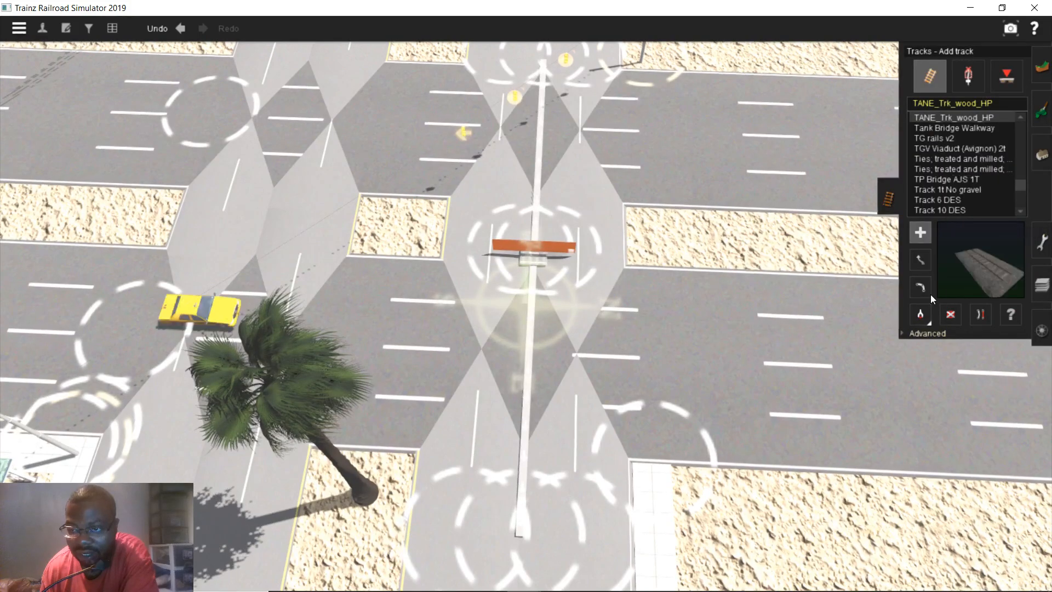
{"action": "left_click", "coordinate": [920, 314]}
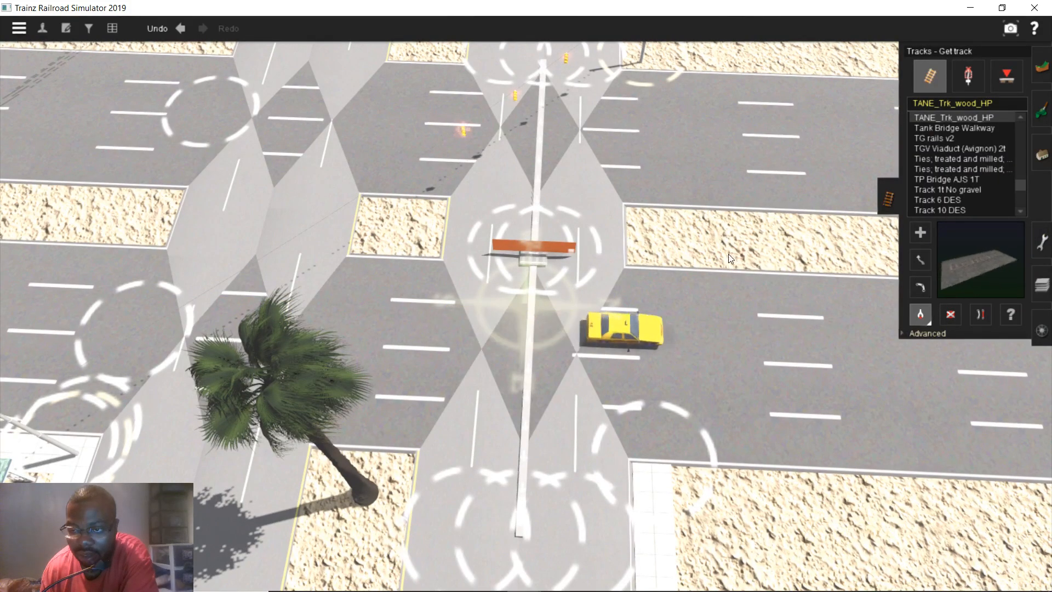
{"action": "left_click", "coordinate": [541, 256]}
{"action": "left_click", "coordinate": [752, 254]}
{"action": "left_click", "coordinate": [553, 256]}
- Place an ATLS Slave(TF) TRS19 object on the sandy median beyond the end of the new track
{"action": "key", "text": "F3"}
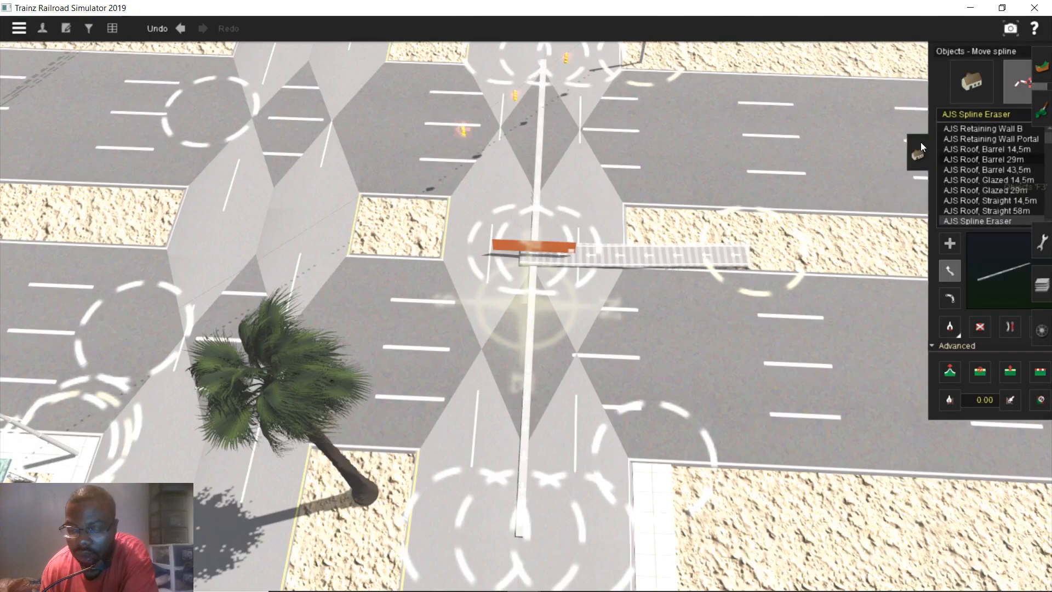
{"action": "left_click", "coordinate": [955, 87]}
{"action": "scroll", "coordinate": [972, 180], "scroll_direction": "up", "scroll_amount": 5}
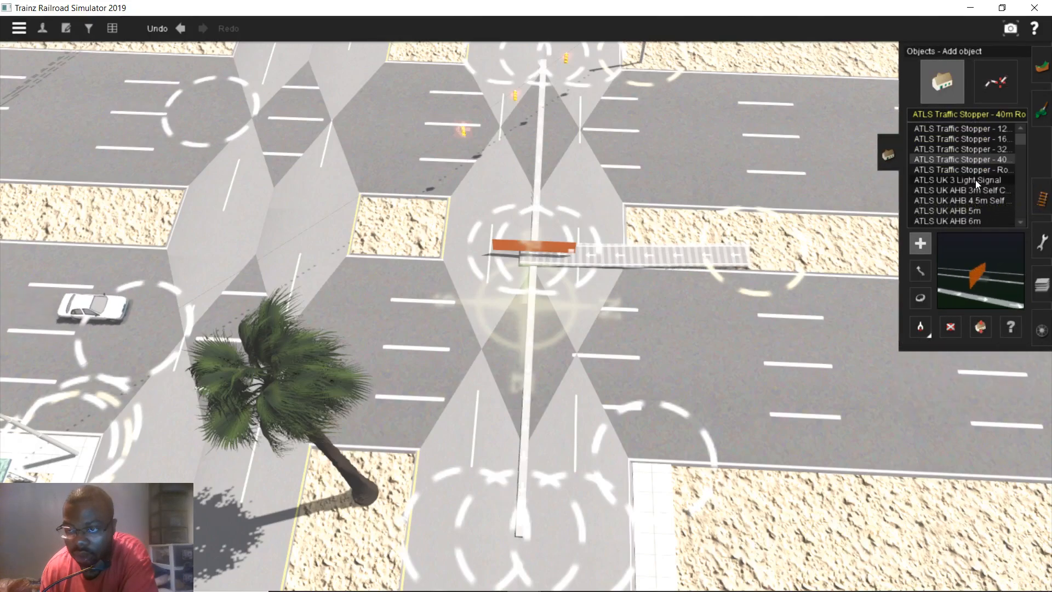
{"action": "left_click", "coordinate": [977, 179]}
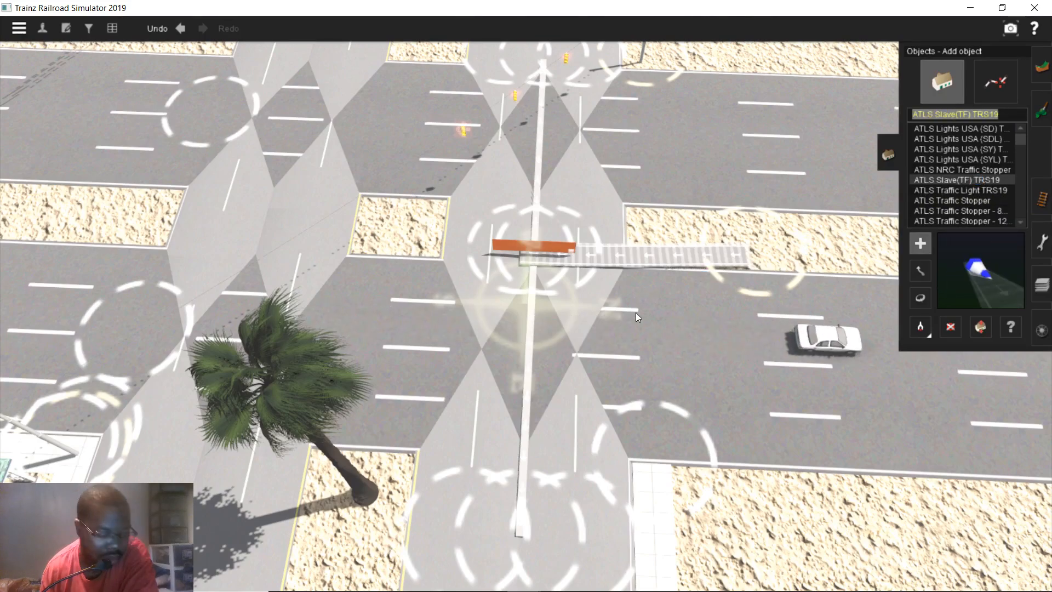
{"action": "right_click", "coordinate": [659, 323]}
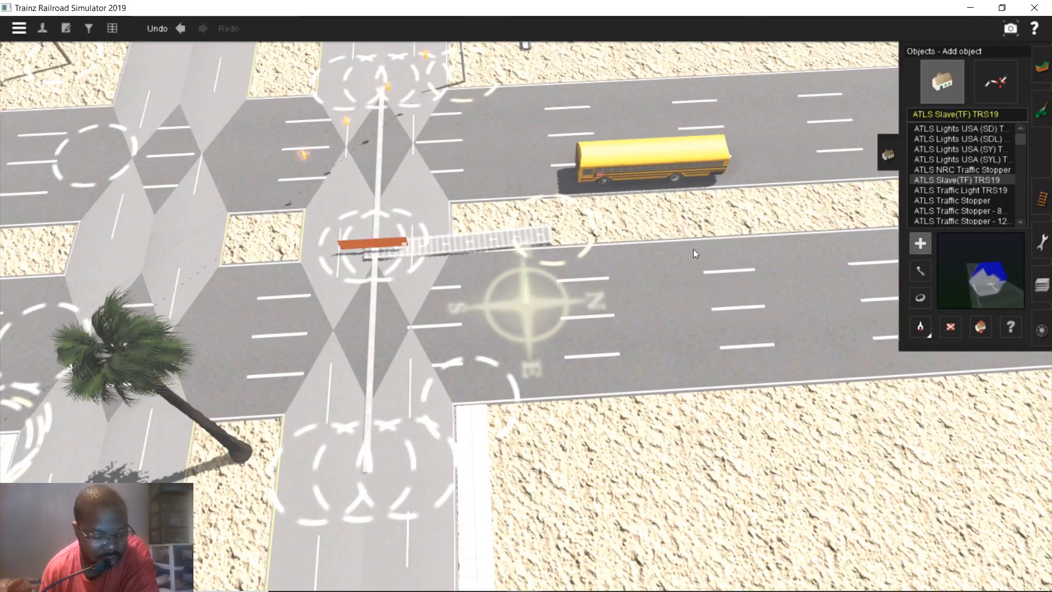
{"action": "scroll", "coordinate": [687, 251], "scroll_direction": "up", "scroll_amount": 1}
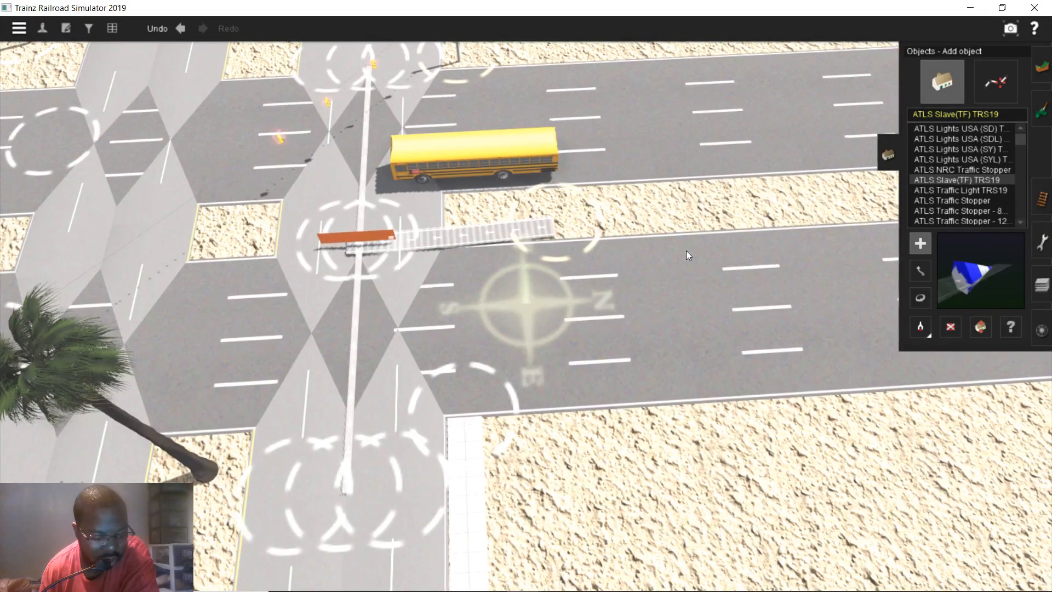
{"action": "left_click", "coordinate": [702, 223]}
- Delete the ATLS Slave(TF) TRS19 object from the median
{"action": "right_click", "coordinate": [556, 236]}
{"action": "scroll", "coordinate": [526, 284], "scroll_direction": "up", "scroll_amount": 1}
{"action": "right_click", "coordinate": [466, 320]}
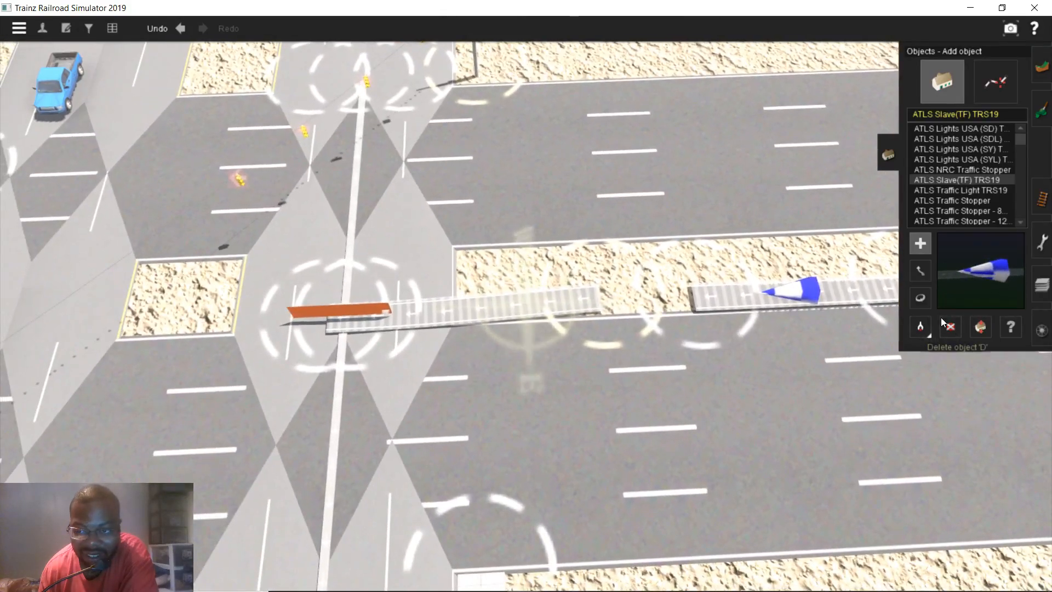
{"action": "key", "text": "d"}
{"action": "left_click", "coordinate": [796, 291]}
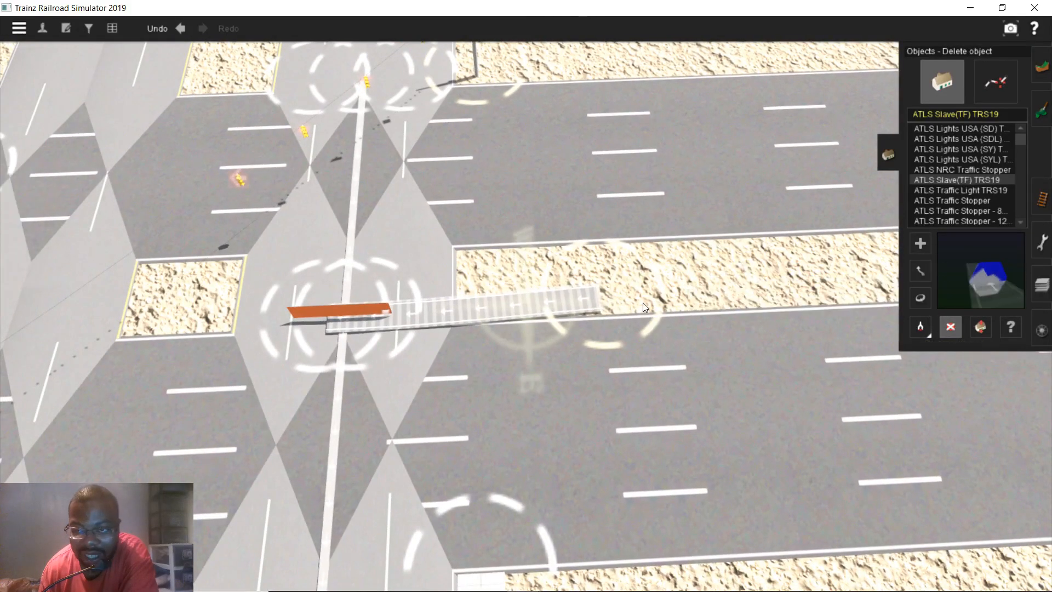
- Find the trackside ATLS Slave Trigger TRS19 by searching for "atls" and place it near the outer end of the new track
{"action": "right_click", "coordinate": [405, 310]}
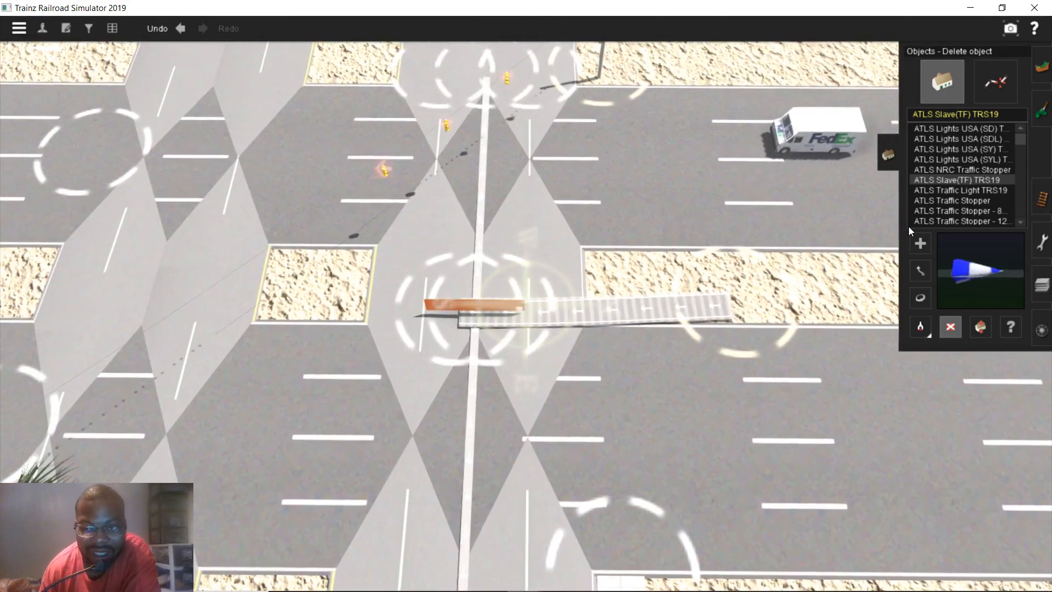
{"action": "left_click", "coordinate": [1042, 207]}
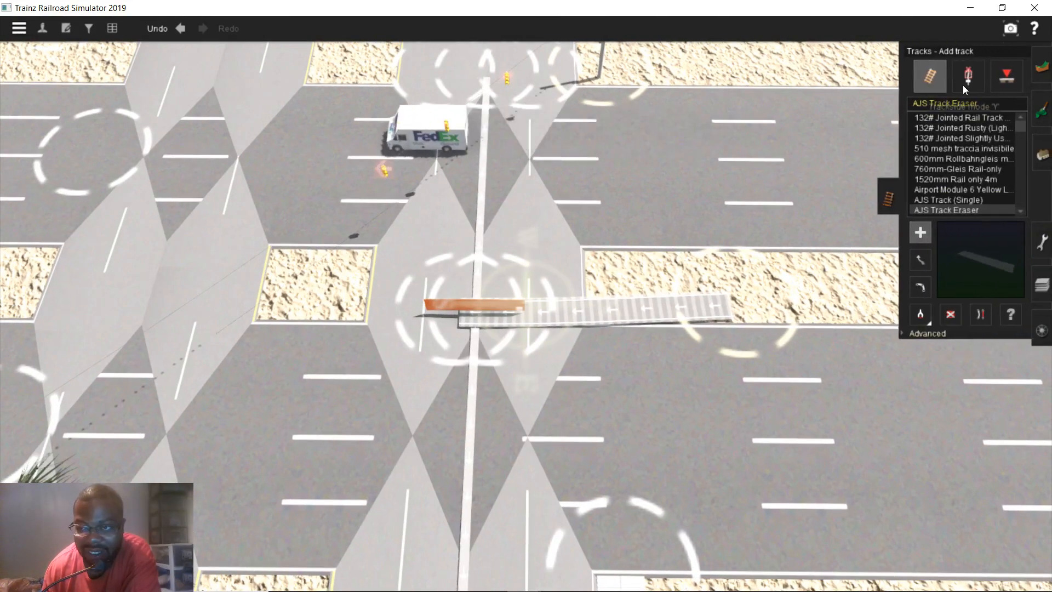
{"action": "left_click", "coordinate": [963, 88]}
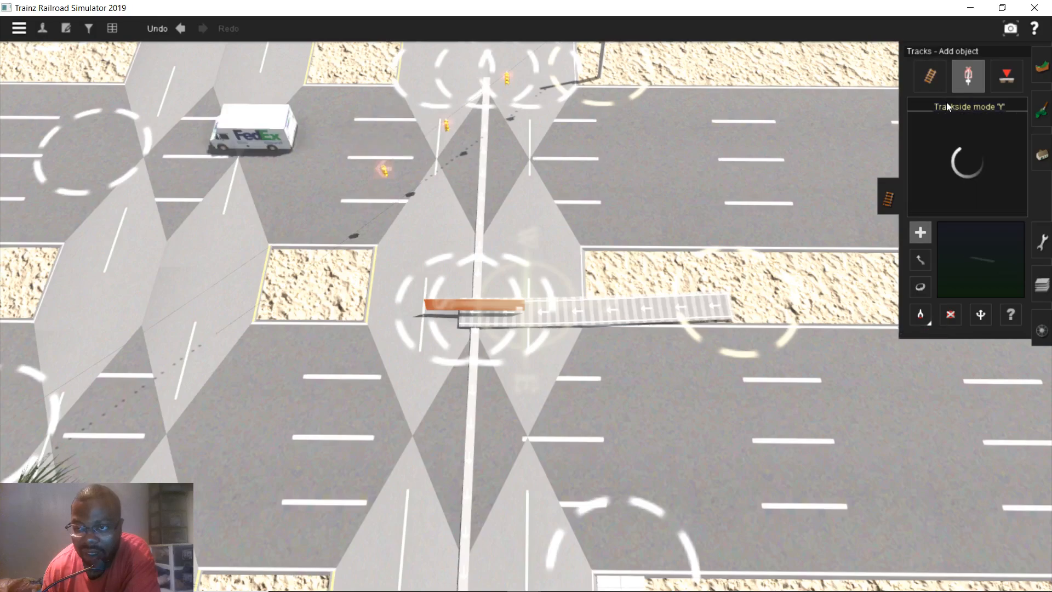
{"action": "left_click", "coordinate": [946, 103]}
{"action": "type", "text": "atls"}
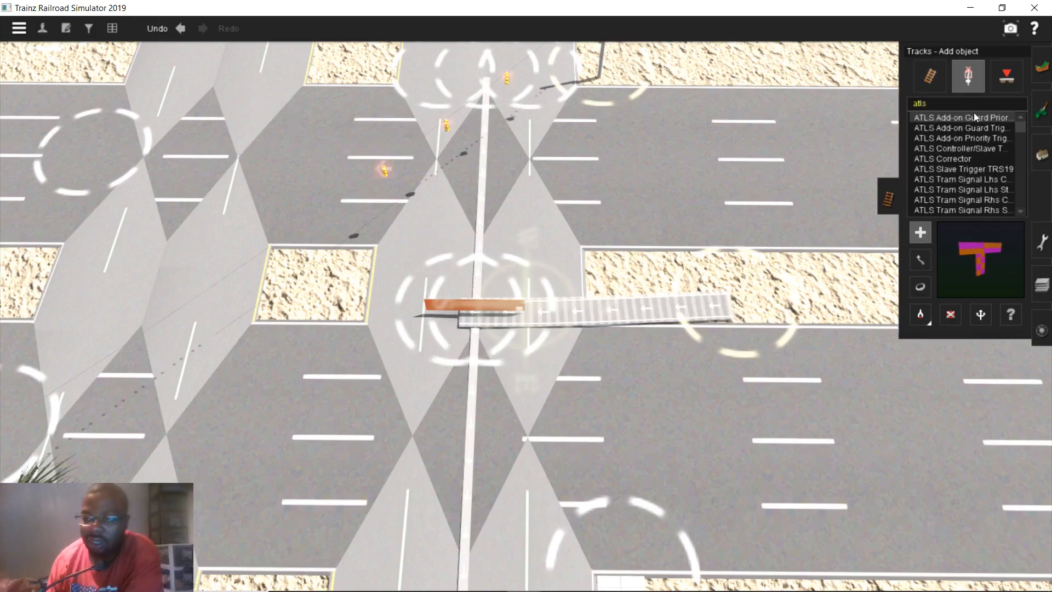
{"action": "left_click", "coordinate": [948, 170]}
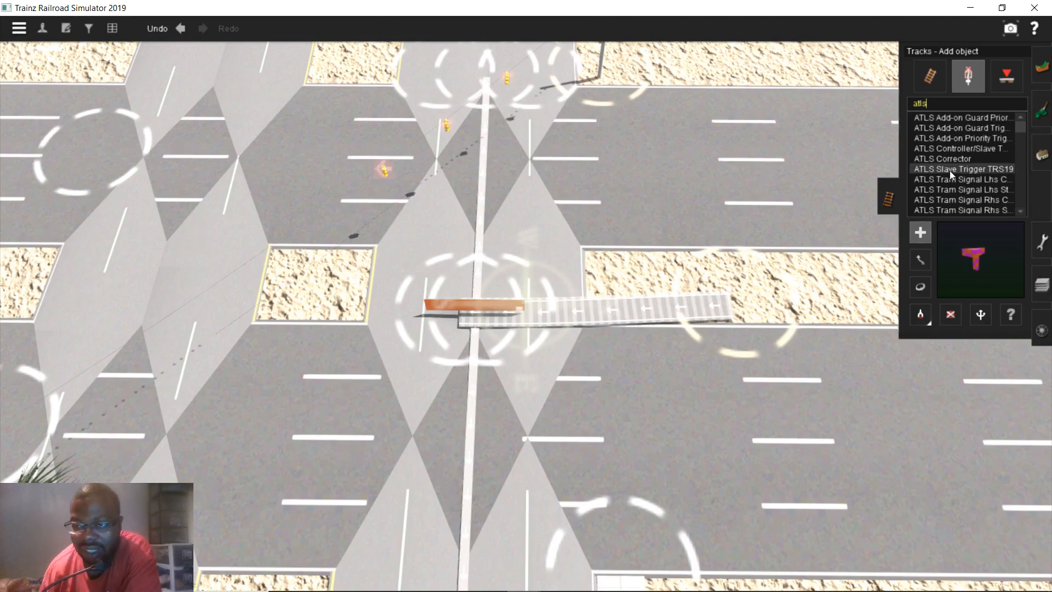
{"action": "left_click", "coordinate": [683, 306]}
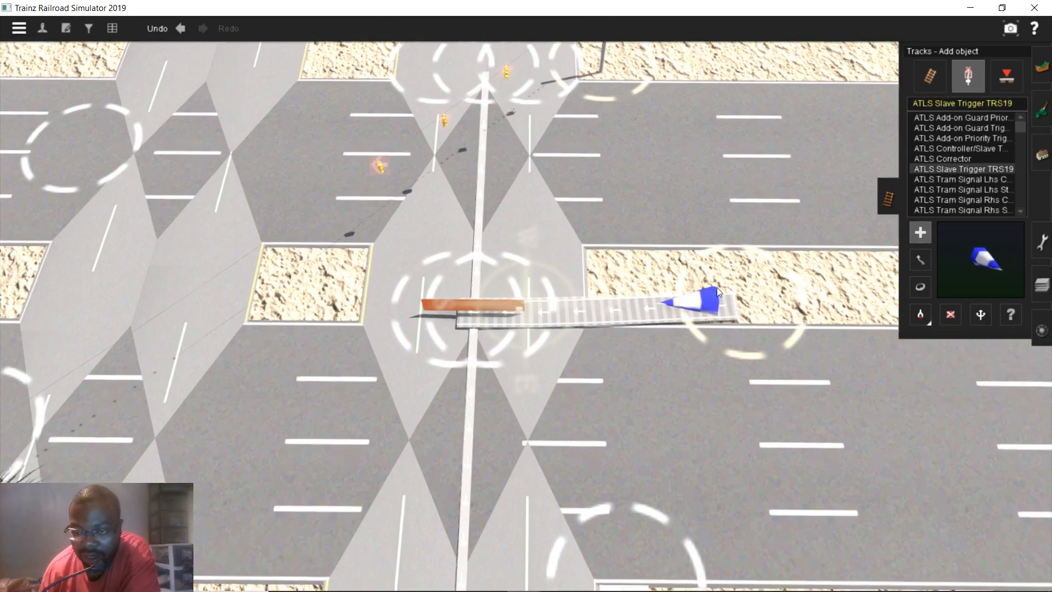
- Set the ATLS Slave Trigger TRS19 to control traffic on Route 1 and apply its properties
{"action": "left_click", "coordinate": [1010, 314]}
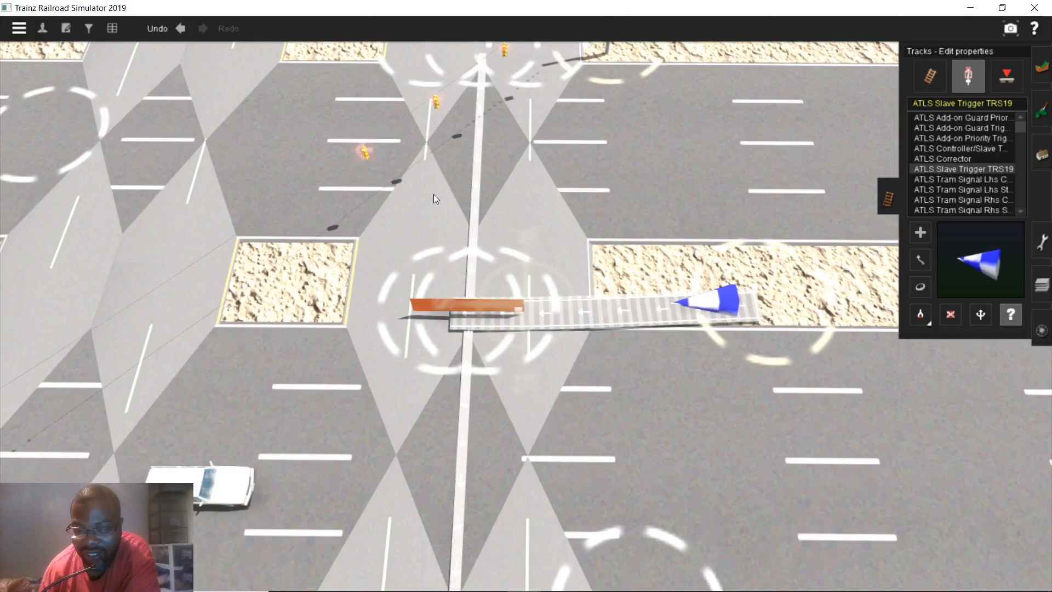
{"action": "left_click", "coordinate": [449, 187]}
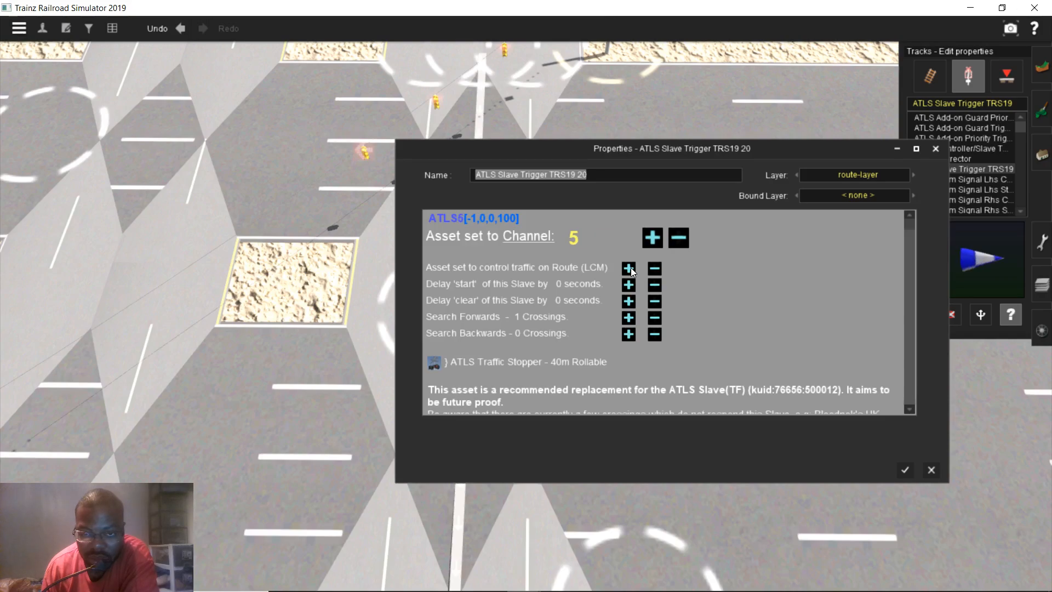
{"action": "left_click", "coordinate": [630, 268]}
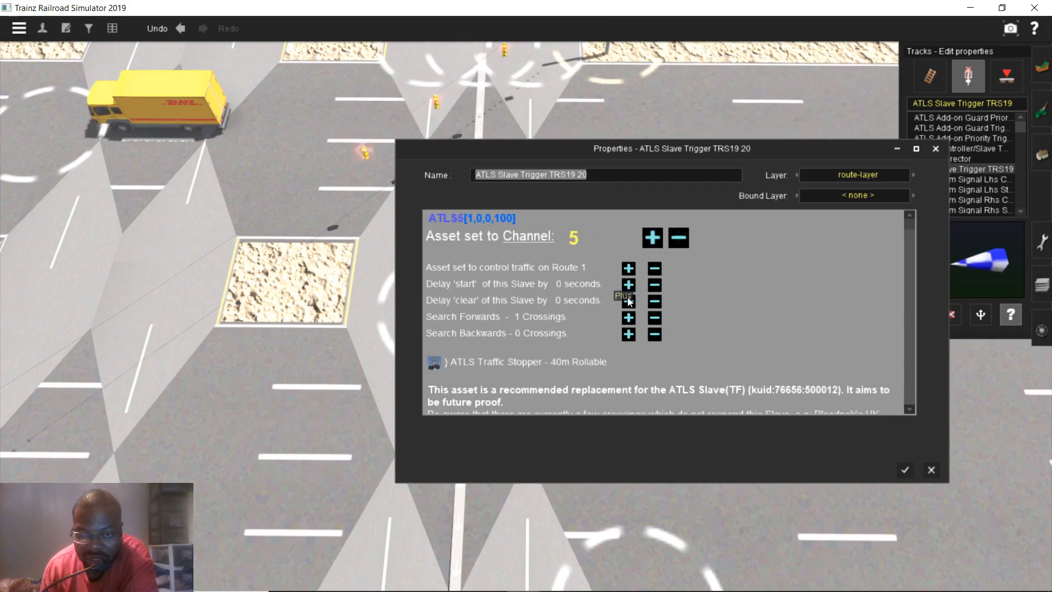
{"action": "left_click", "coordinate": [905, 469]}
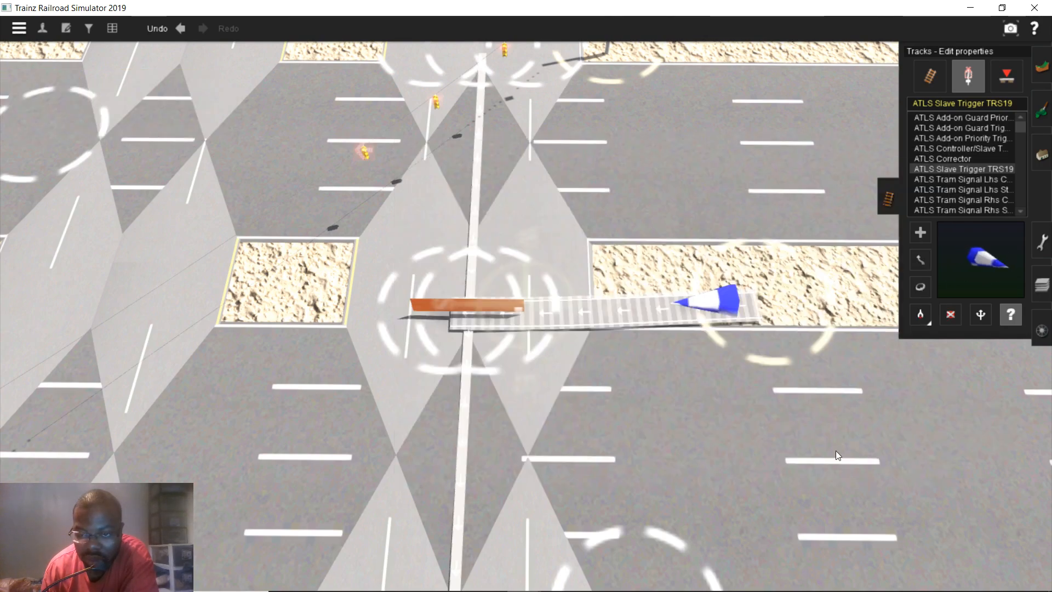
- Search the scenery objects for "electric" and choose Electric Meter & Pipe DES
{"action": "scroll", "coordinate": [478, 305], "scroll_direction": "down", "scroll_amount": 2}
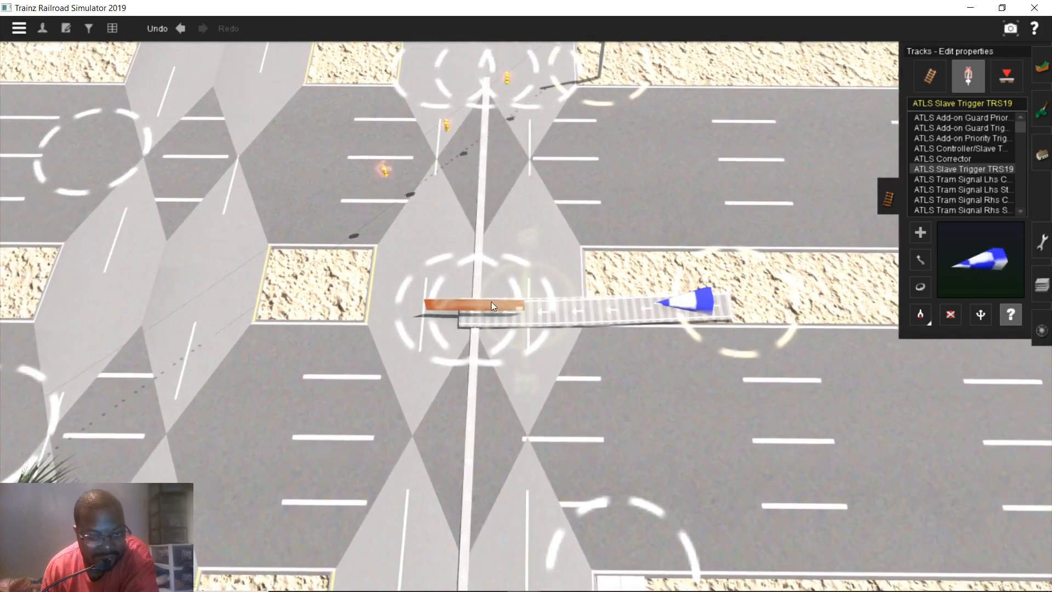
{"action": "right_click", "coordinate": [443, 273]}
{"action": "scroll", "coordinate": [518, 293], "scroll_direction": "down", "scroll_amount": 3}
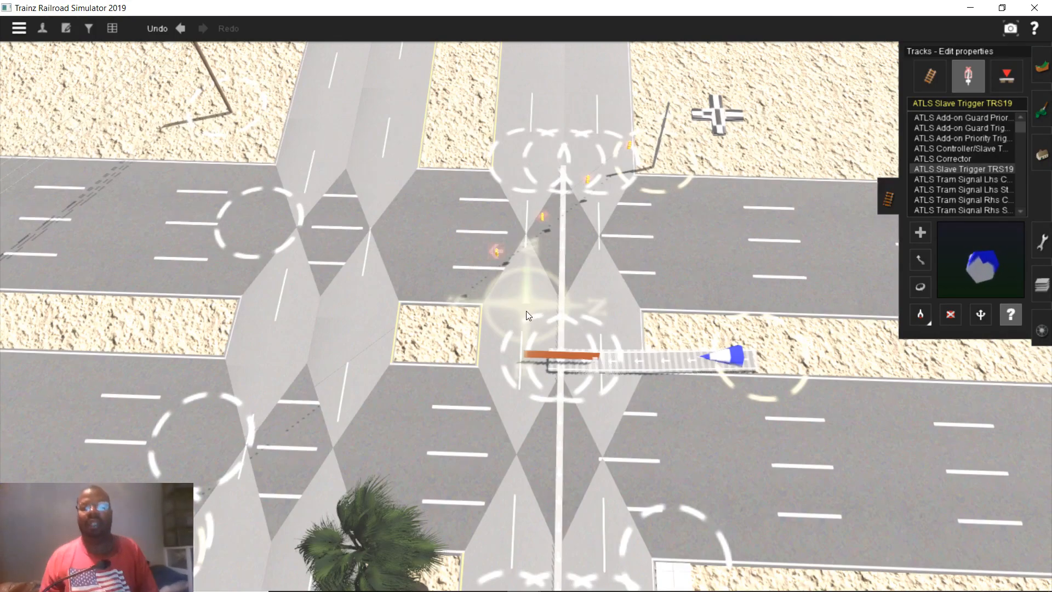
{"action": "mouse_move", "coordinate": [599, 341]}
{"action": "right_mouse_down"}
{"action": "mouse_move", "coordinate": [592, 324]}
{"action": "mouse_move", "coordinate": [590, 333]}
{"action": "mouse_move", "coordinate": [547, 318]}
{"action": "mouse_move", "coordinate": [433, 254]}
{"action": "mouse_move", "coordinate": [696, 346]}
{"action": "right_mouse_up"}
{"action": "right_click", "coordinate": [559, 327]}
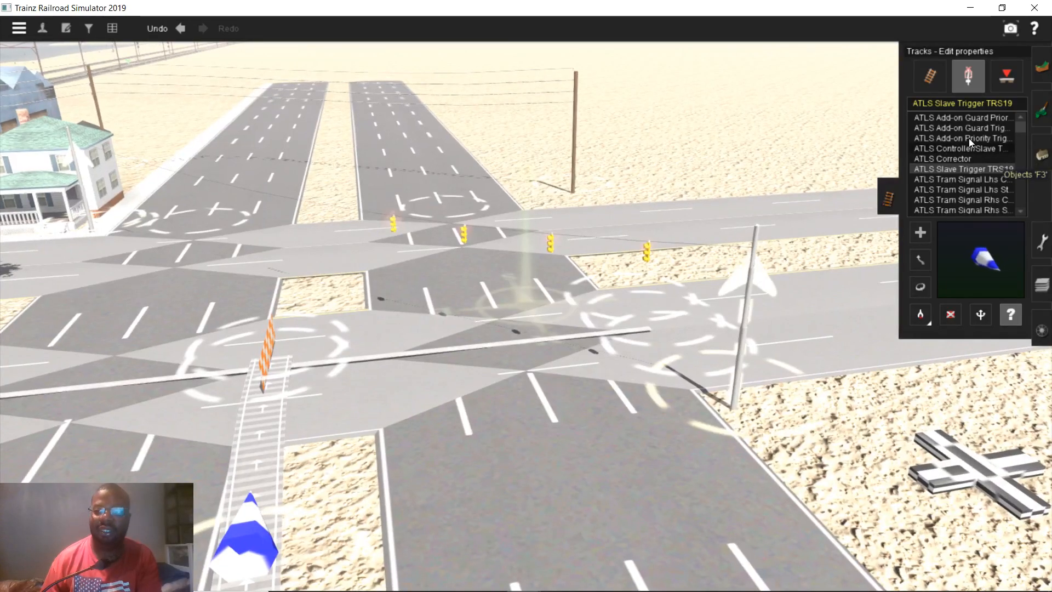
{"action": "left_click", "coordinate": [1040, 158]}
{"action": "left_click", "coordinate": [967, 114]}
{"action": "type", "text": "e"}
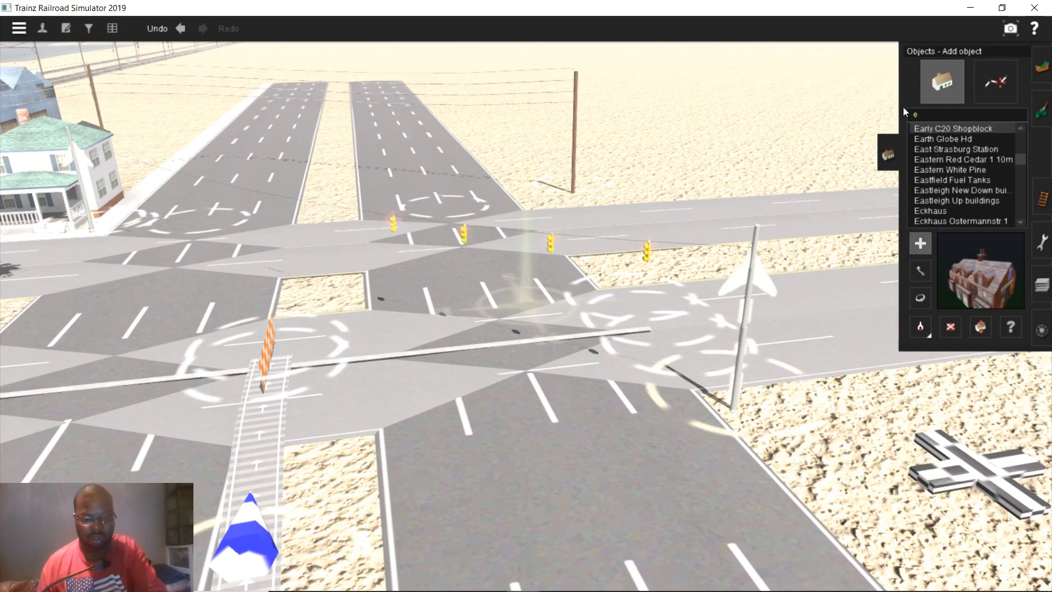
{"action": "type", "text": "ec"}
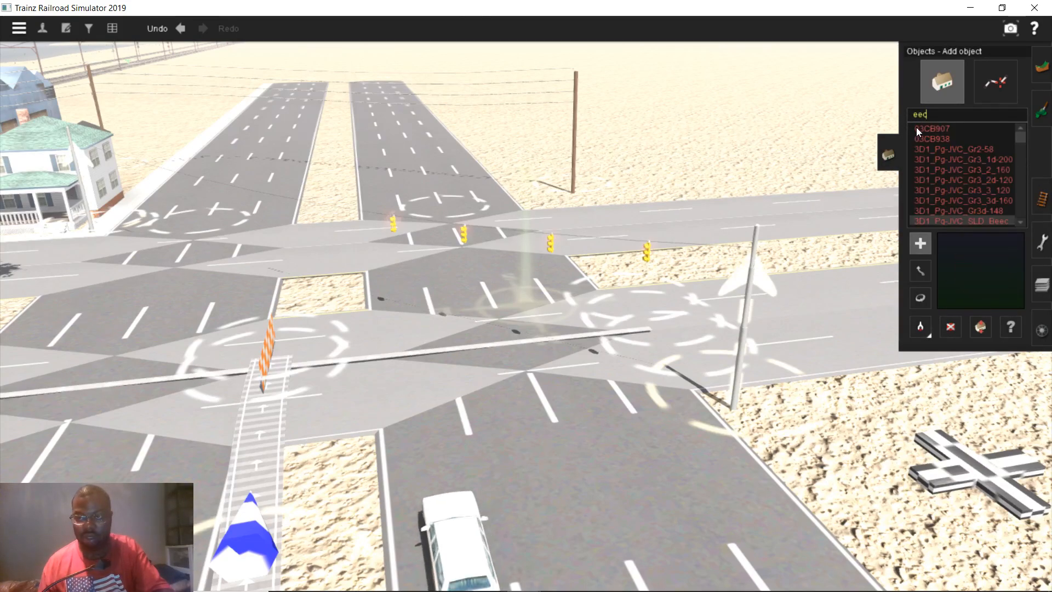
{"action": "key", "text": "BackSpace"}
{"action": "key", "text": "BackSpace"}
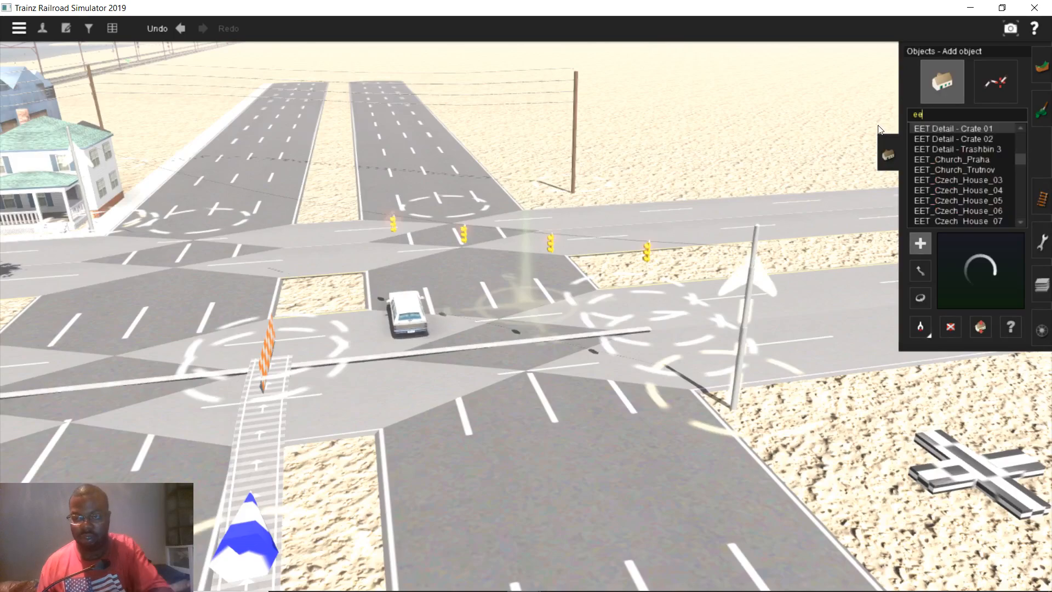
{"action": "type", "text": "lectric"}
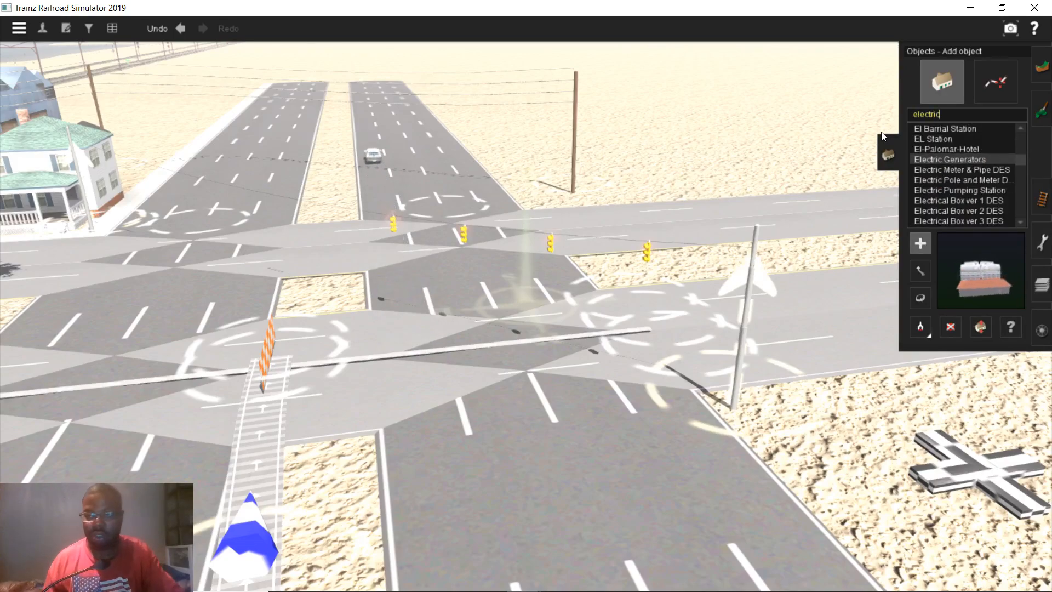
{"action": "left_click", "coordinate": [968, 170]}
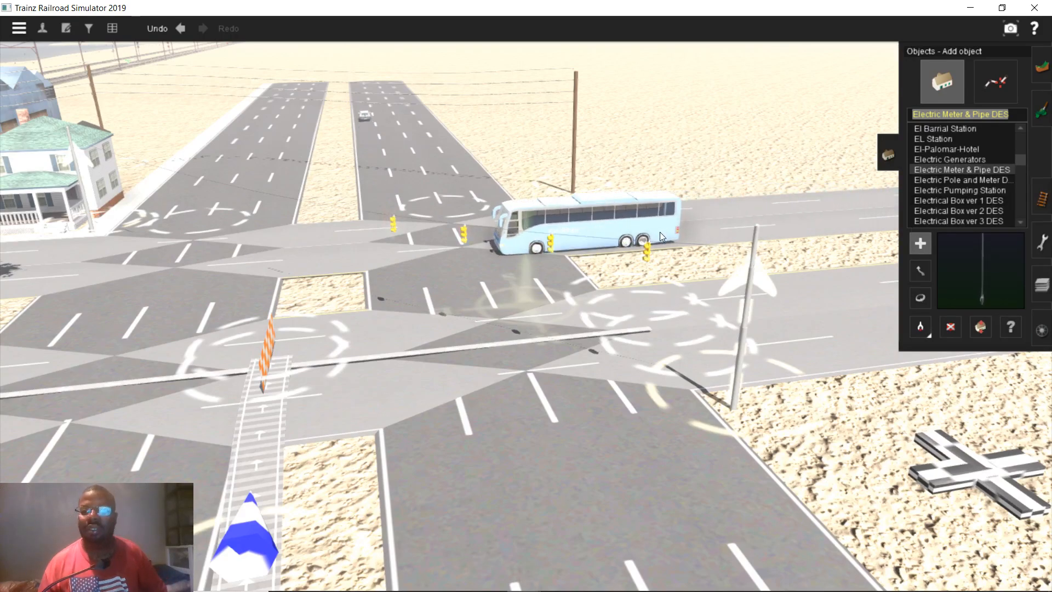
- Place the Electric Meter & Pipe DES on the road edge behind the striped cross object, near the signal pole
{"action": "right_click", "coordinate": [660, 233]}
{"action": "right_click", "coordinate": [604, 375]}
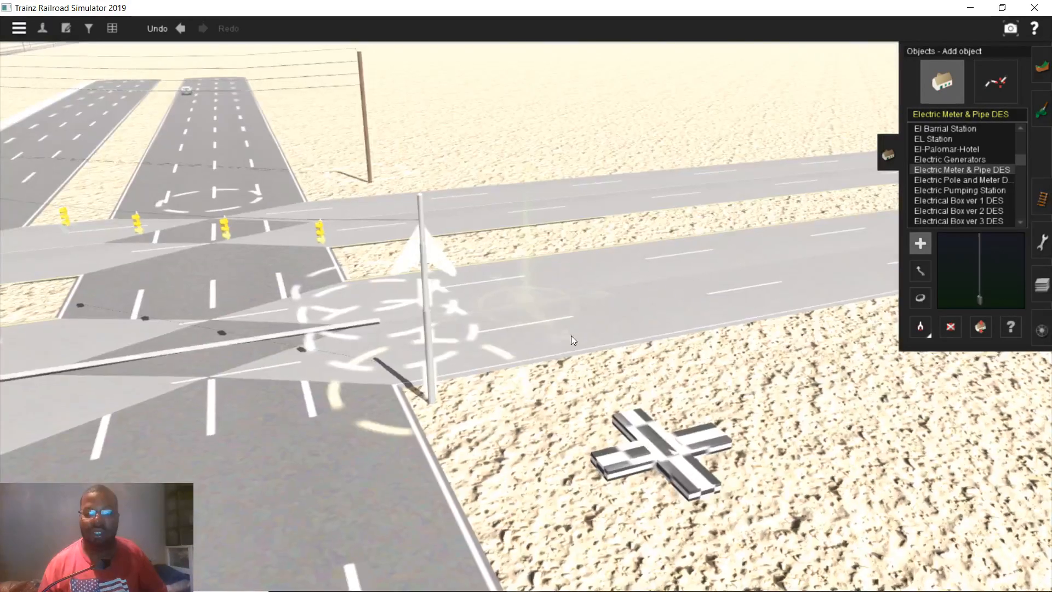
{"action": "right_click", "coordinate": [460, 301]}
{"action": "scroll", "coordinate": [641, 338], "scroll_direction": "up", "scroll_amount": 4}
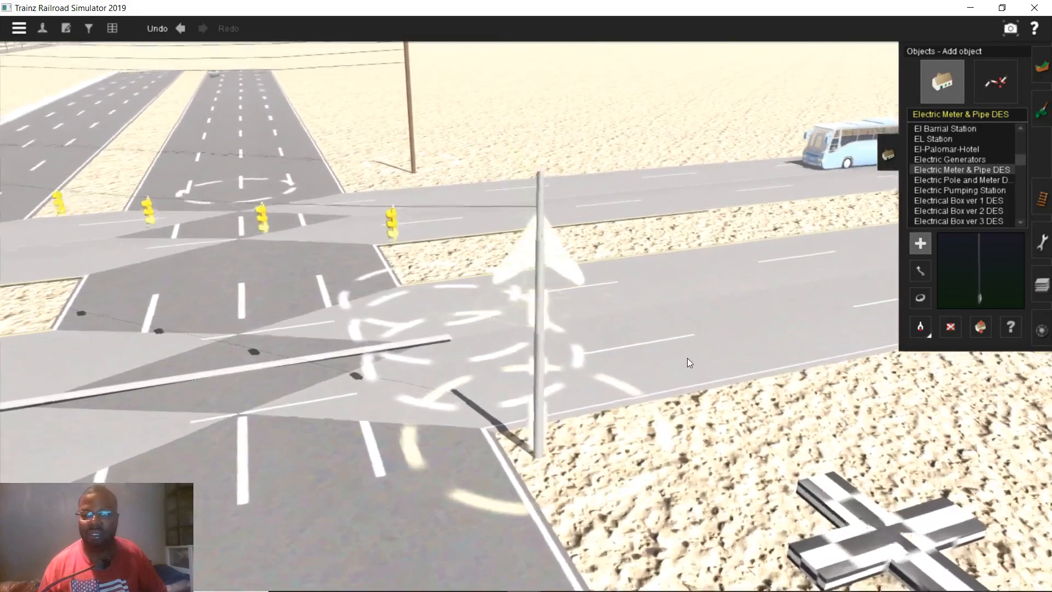
{"action": "scroll", "coordinate": [687, 363], "scroll_direction": "up", "scroll_amount": 3}
{"action": "scroll", "coordinate": [689, 372], "scroll_direction": "down", "scroll_amount": 3}
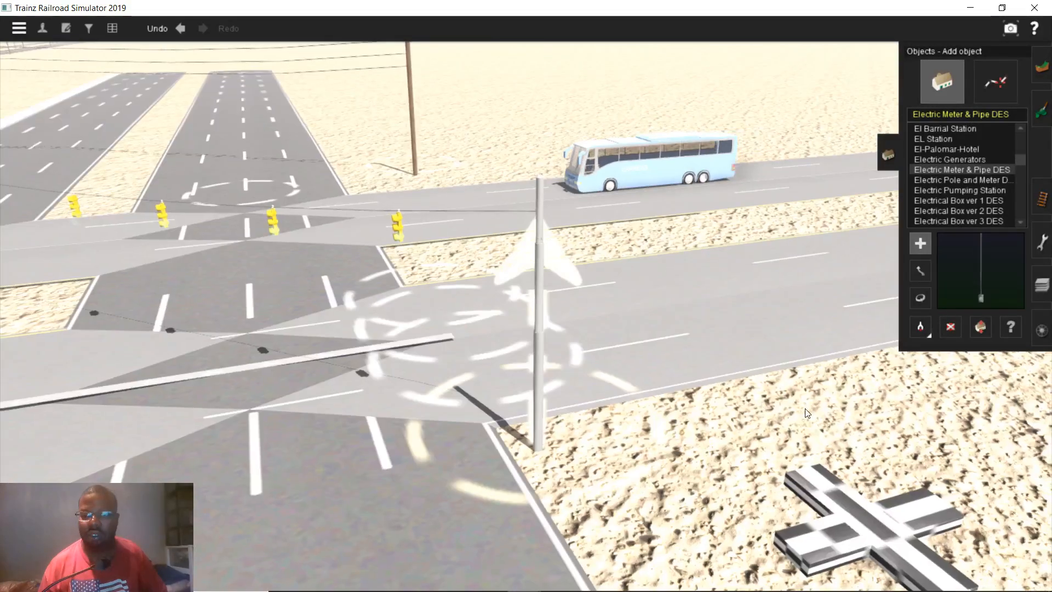
{"action": "left_click", "coordinate": [805, 409]}
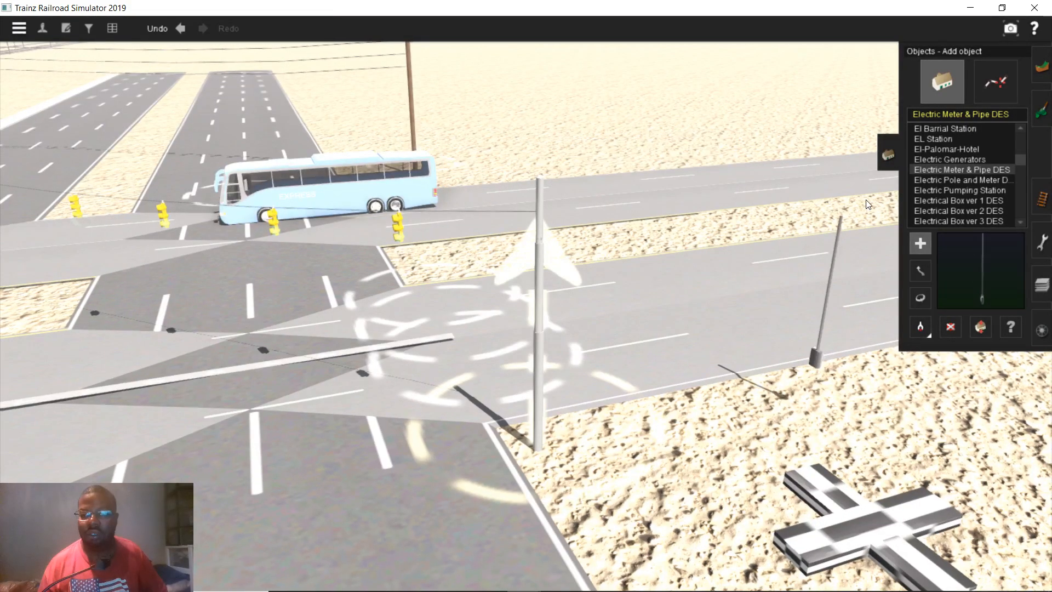
{"action": "scroll", "coordinate": [362, 362], "scroll_direction": "down", "scroll_amount": 3}
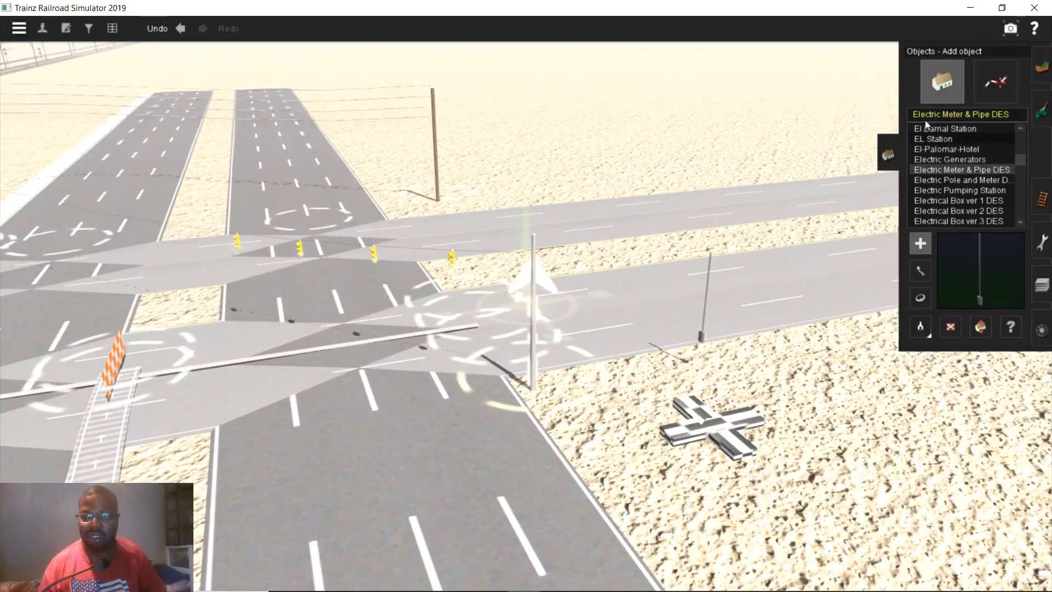
- Search the scenery objects for "relay" and choose Relay Box
{"action": "left_click", "coordinate": [925, 112]}
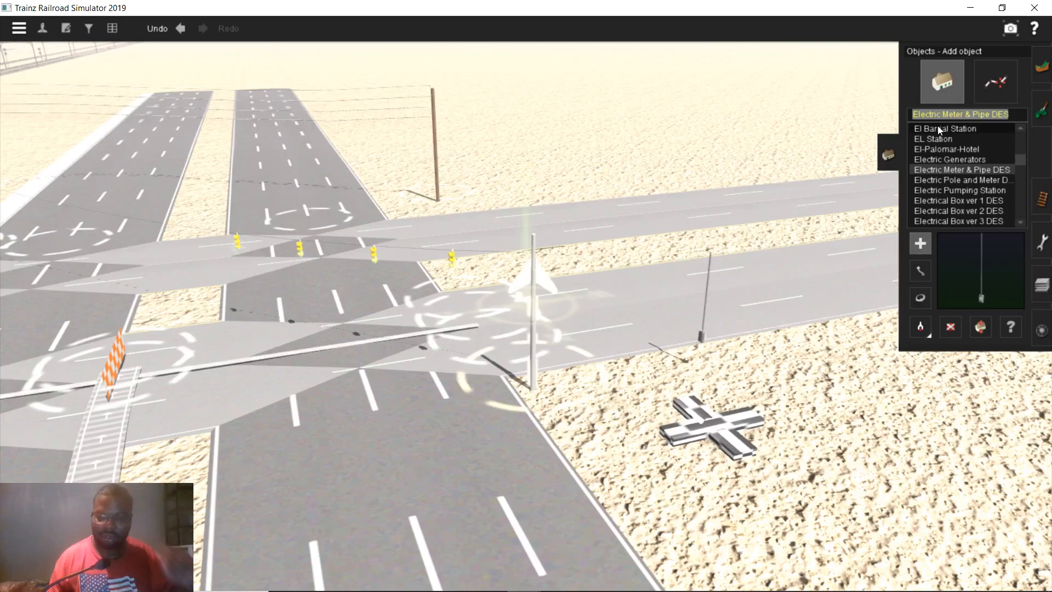
{"action": "type", "text": "rela"}
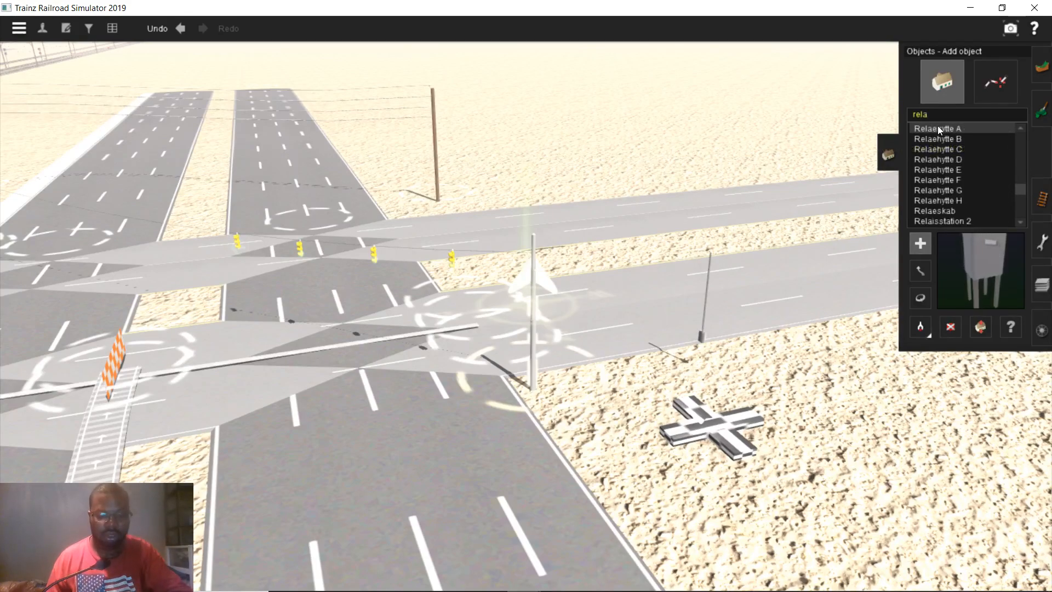
{"action": "type", "text": "y"}
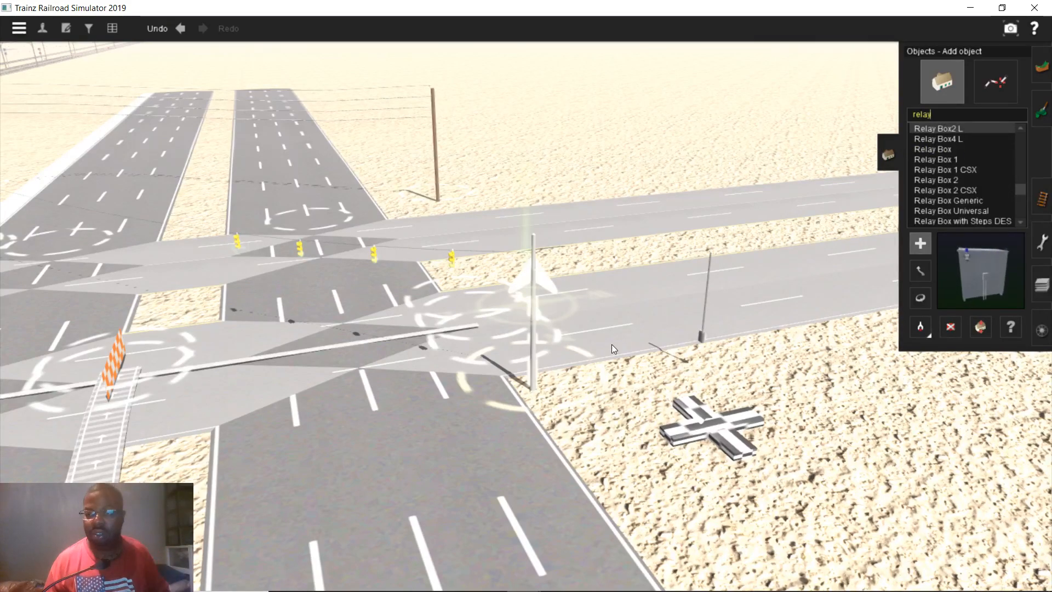
{"action": "left_click", "coordinate": [957, 147]}
- Place the Relay Box on the sand corner between the signal pole and the striped cross object
{"action": "scroll", "coordinate": [514, 359], "scroll_direction": "up", "scroll_amount": 5}
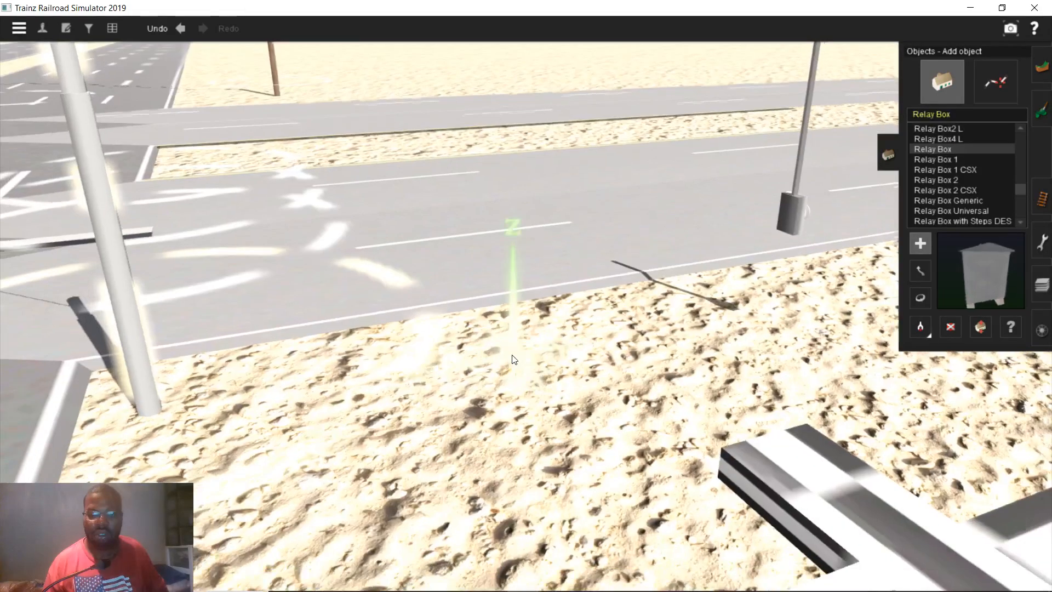
{"action": "scroll", "coordinate": [514, 359], "scroll_direction": "down", "scroll_amount": 4}
{"action": "left_click", "coordinate": [494, 344]}
{"action": "scroll", "coordinate": [482, 335], "scroll_direction": "down", "scroll_amount": 2}
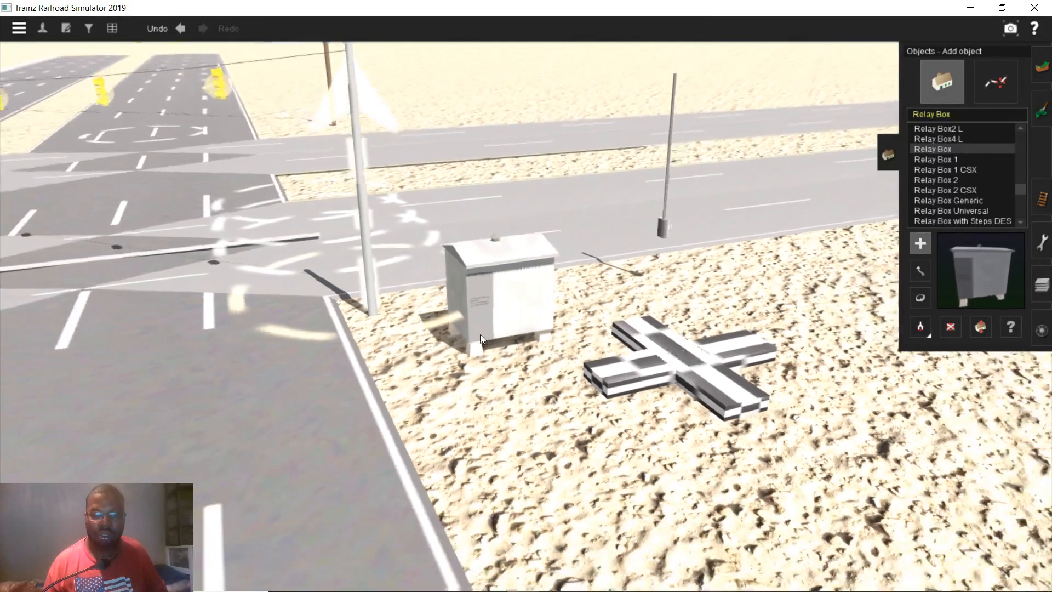
{"action": "scroll", "coordinate": [509, 301], "scroll_direction": "up", "scroll_amount": 1}
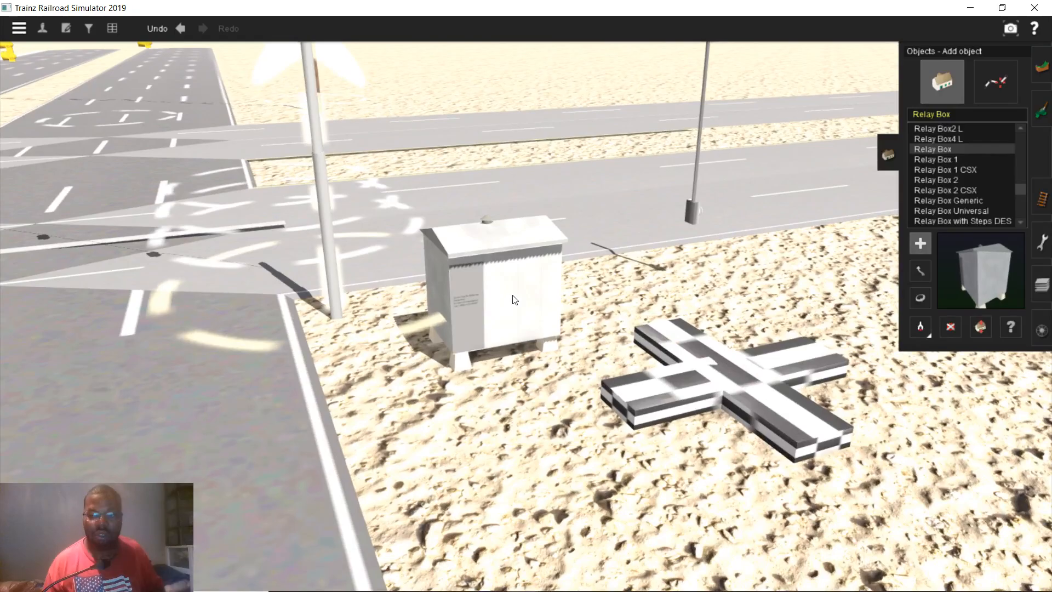
- Move the Electric Meter & Pipe DES from the road edge against the side wall of the relay box
{"action": "scroll", "coordinate": [514, 300], "scroll_direction": "up", "scroll_amount": 2}
{"action": "key", "text": "Left"}
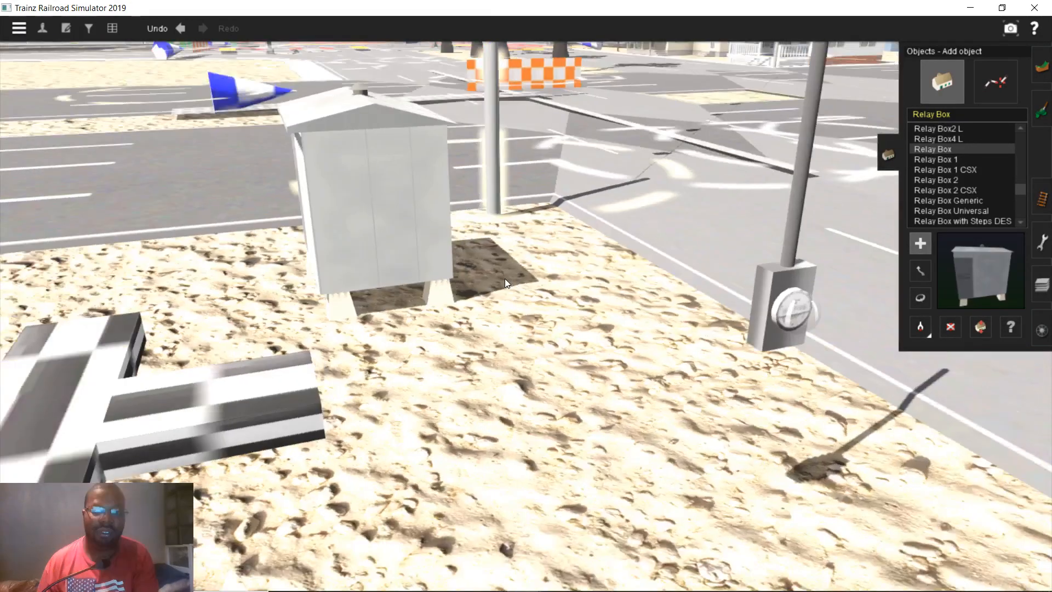
{"action": "scroll", "coordinate": [504, 277], "scroll_direction": "down", "scroll_amount": 3}
{"action": "key", "text": "Left"}
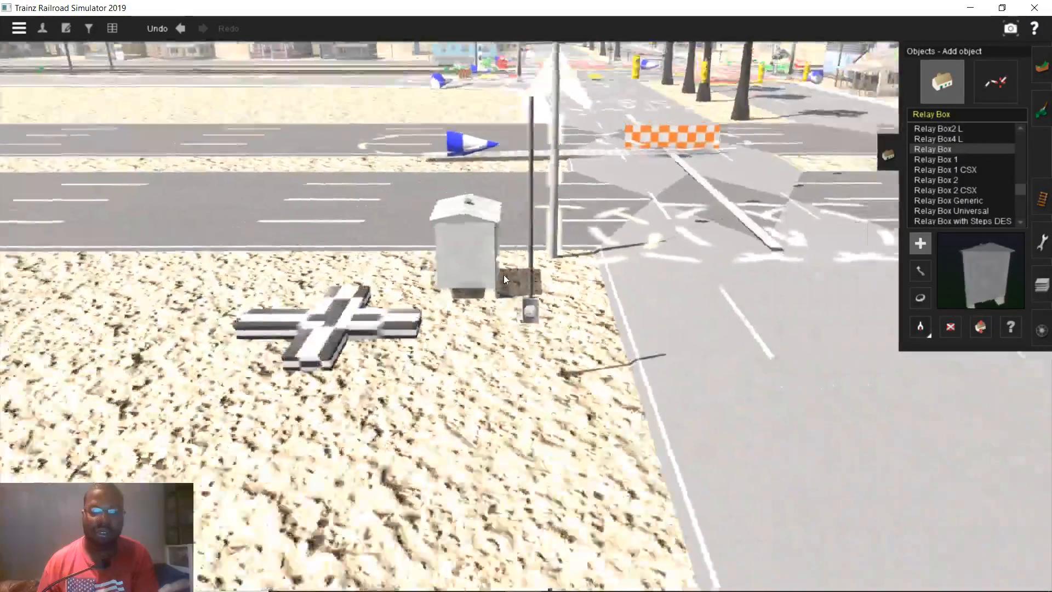
{"action": "scroll", "coordinate": [854, 281], "scroll_direction": "up", "scroll_amount": 4}
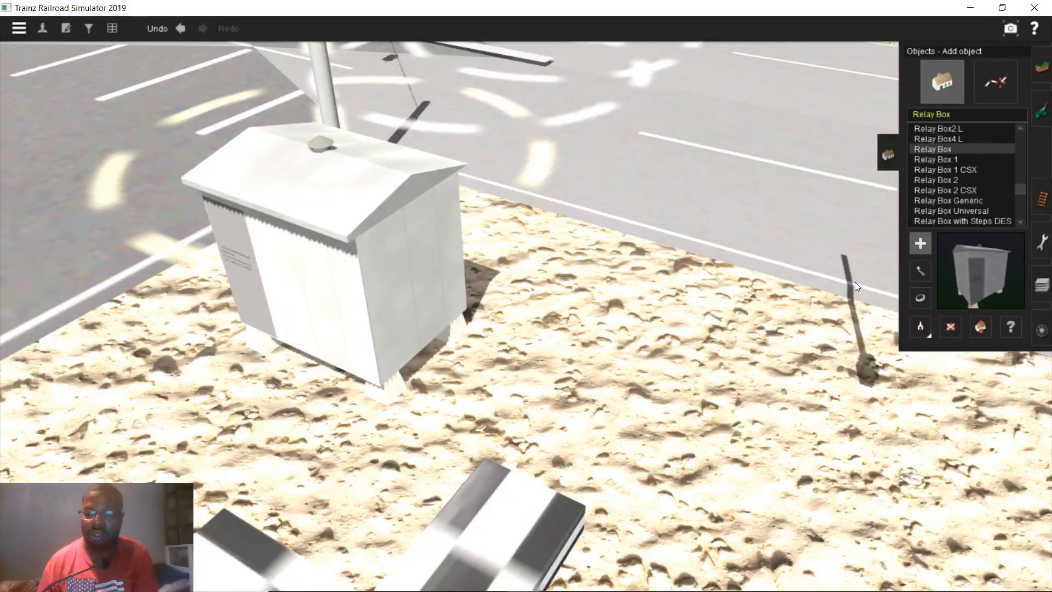
{"action": "scroll", "coordinate": [854, 282], "scroll_direction": "up", "scroll_amount": 1}
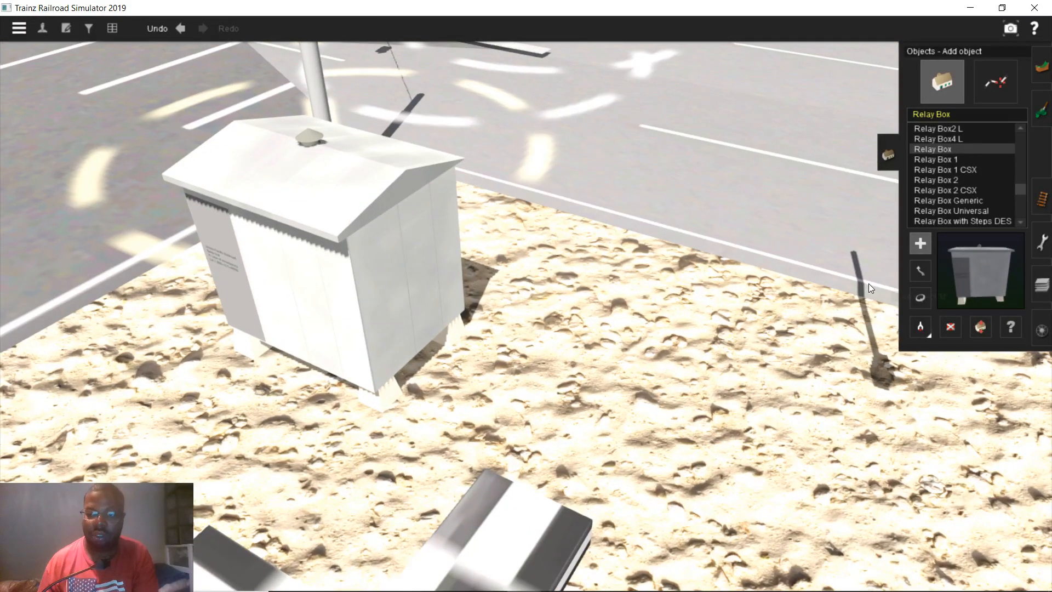
{"action": "scroll", "coordinate": [869, 283], "scroll_direction": "down", "scroll_amount": 3}
{"action": "key", "text": "m"}
{"action": "left_click_drag", "start_coordinate": [750, 323], "coordinate": [478, 273]}
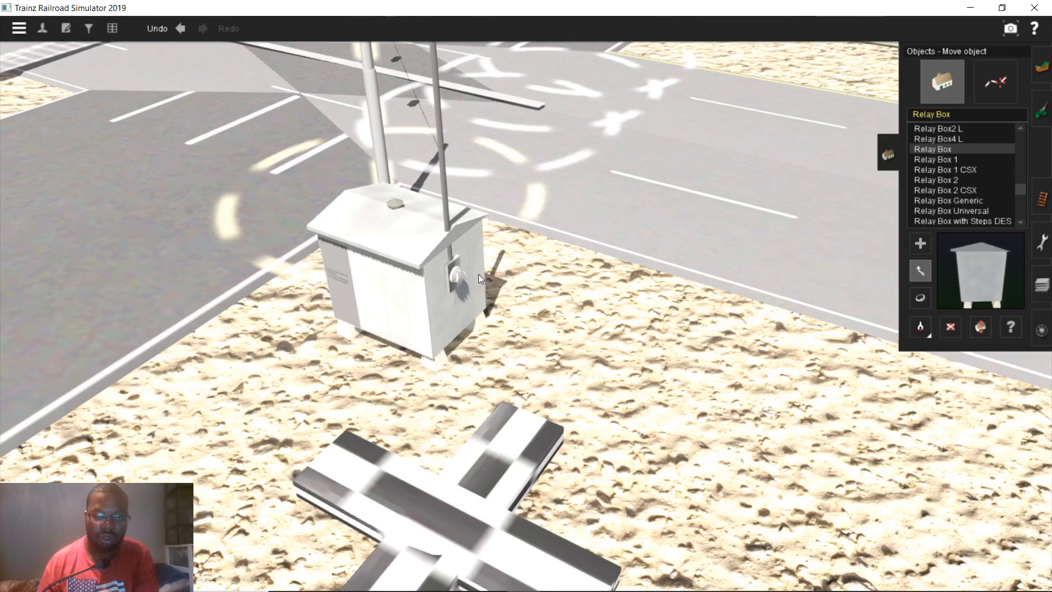
- Switch from scenery objects to splines in Get spline mode to pick up a spline around the far side of the intersection
{"action": "scroll", "coordinate": [496, 222], "scroll_direction": "down", "scroll_amount": 5}
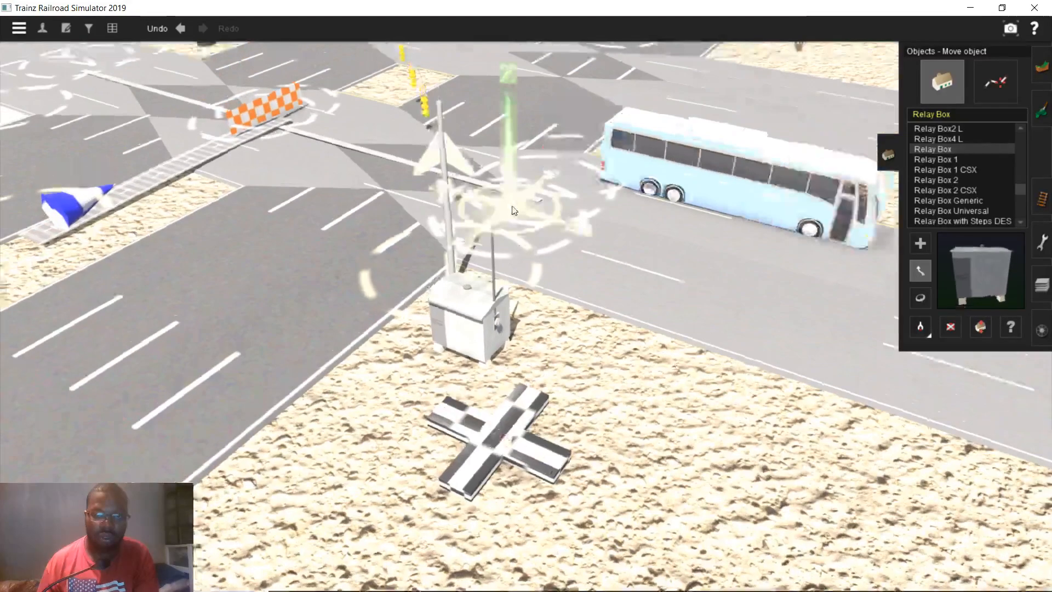
{"action": "right_click", "coordinate": [514, 210]}
{"action": "key", "text": "Right"}
{"action": "key", "text": "Down"}
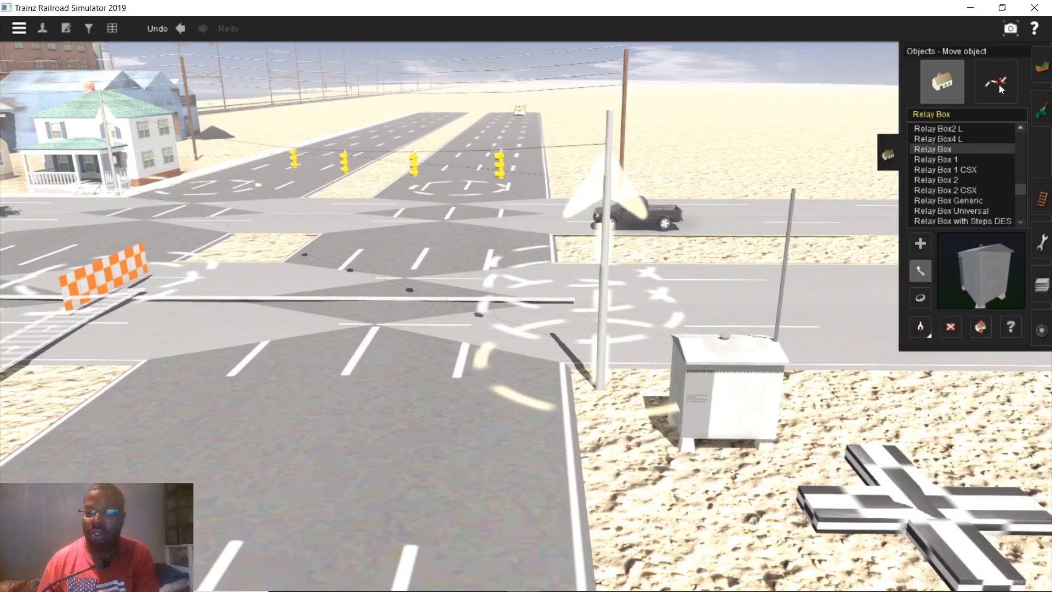
{"action": "left_click", "coordinate": [998, 85]}
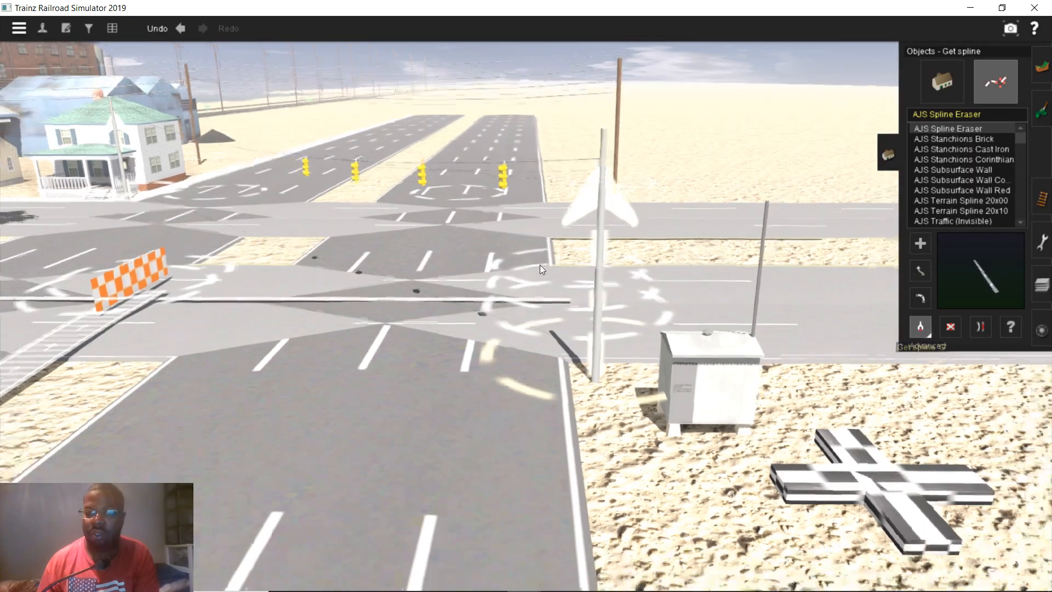
{"action": "scroll", "coordinate": [540, 265], "scroll_direction": "down", "scroll_amount": 3}
{"action": "key", "text": "Up"}
{"action": "right_click", "coordinate": [537, 230]}
{"action": "right_click", "coordinate": [414, 245]}
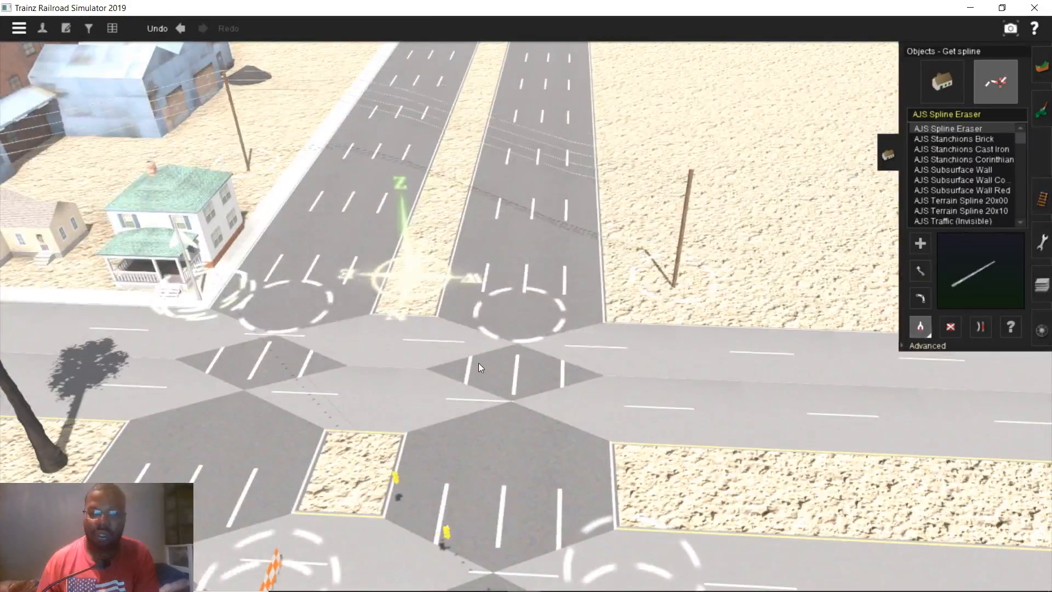
- Sample the A LEP wires 100m1.5 spline from the traffic-light wire beside the metal pole at the intersection corner
{"action": "right_click", "coordinate": [478, 363]}
{"action": "right_click", "coordinate": [643, 380]}
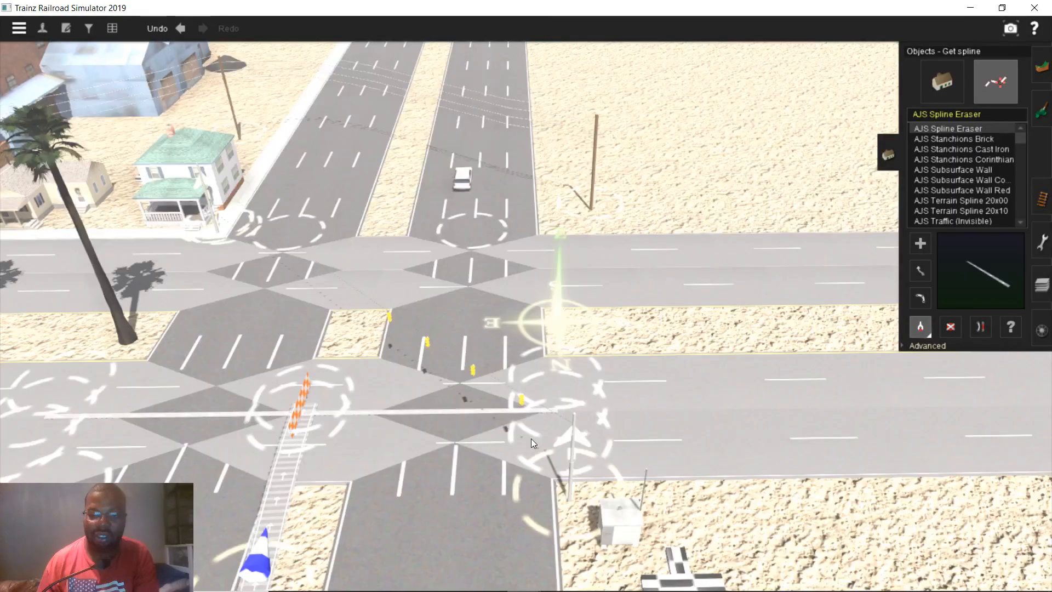
{"action": "right_click", "coordinate": [531, 438]}
{"action": "key", "text": "Up"}
{"action": "right_click", "coordinate": [531, 250]}
{"action": "scroll", "coordinate": [529, 257], "scroll_direction": "up", "scroll_amount": 3}
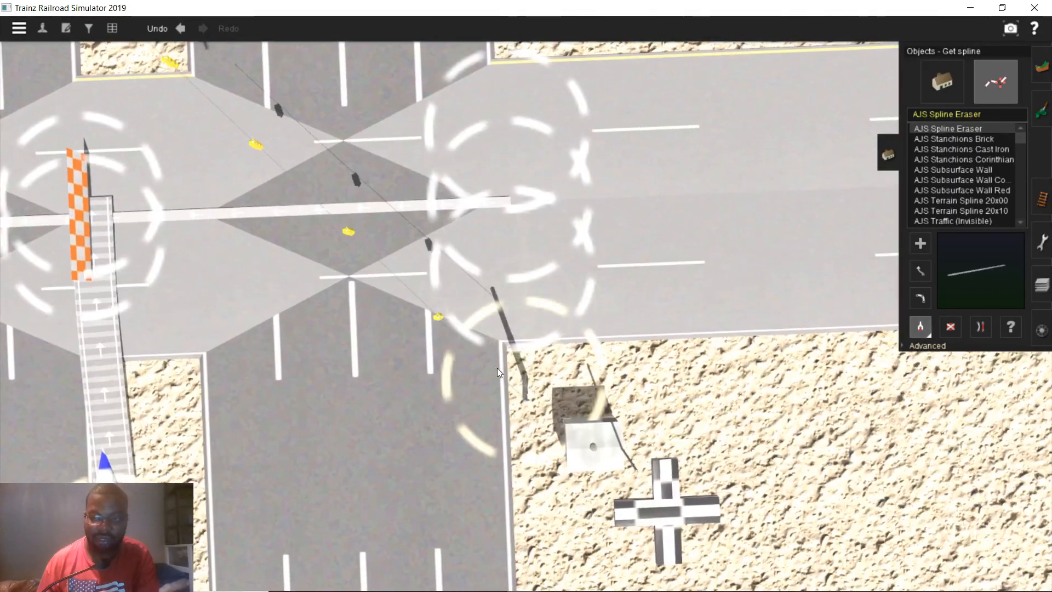
{"action": "left_click", "coordinate": [497, 366]}
- Start an A LEP wires 100m1.5 spline at the base of the wooden utility pole across the road
{"action": "right_click", "coordinate": [499, 204]}
{"action": "right_click", "coordinate": [499, 206]}
{"action": "right_click", "coordinate": [570, 109]}
{"action": "scroll", "coordinate": [584, 109], "scroll_direction": "down", "scroll_amount": 2}
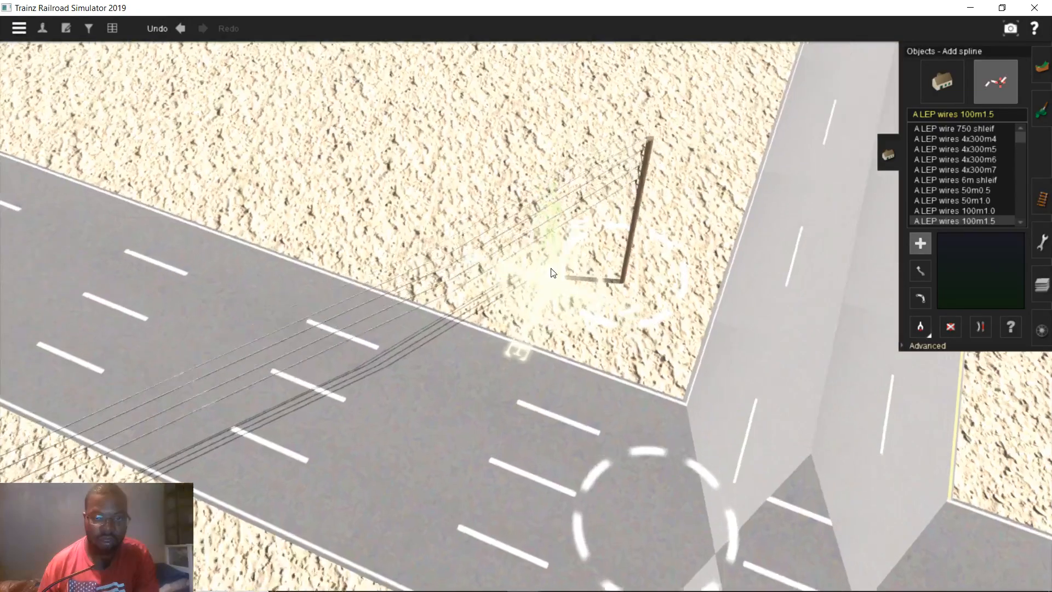
{"action": "scroll", "coordinate": [552, 272], "scroll_direction": "up", "scroll_amount": 6}
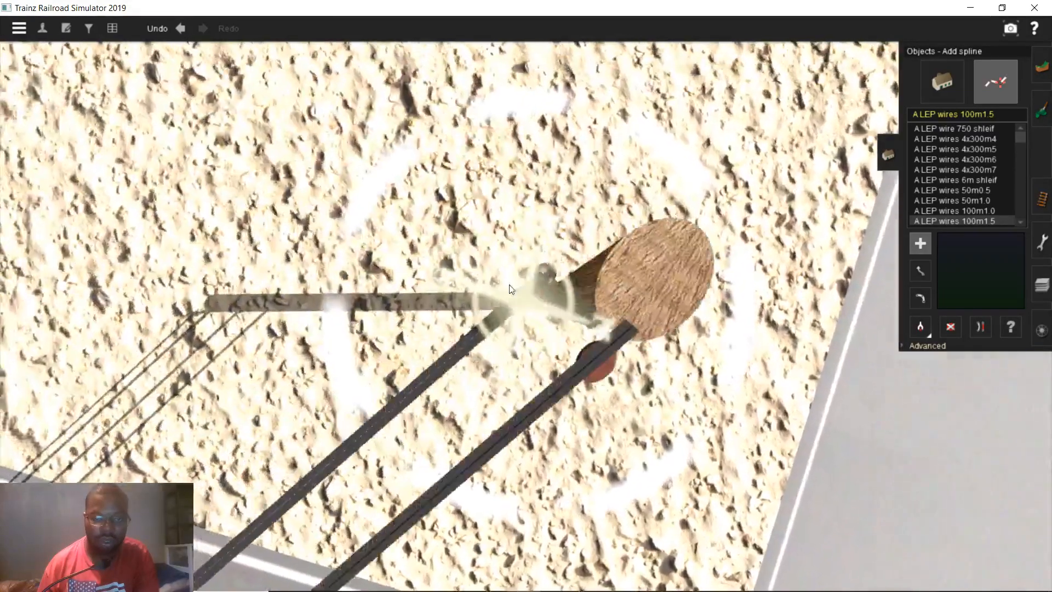
{"action": "right_click", "coordinate": [517, 287]}
{"action": "right_click", "coordinate": [519, 284]}
{"action": "right_click", "coordinate": [527, 302]}
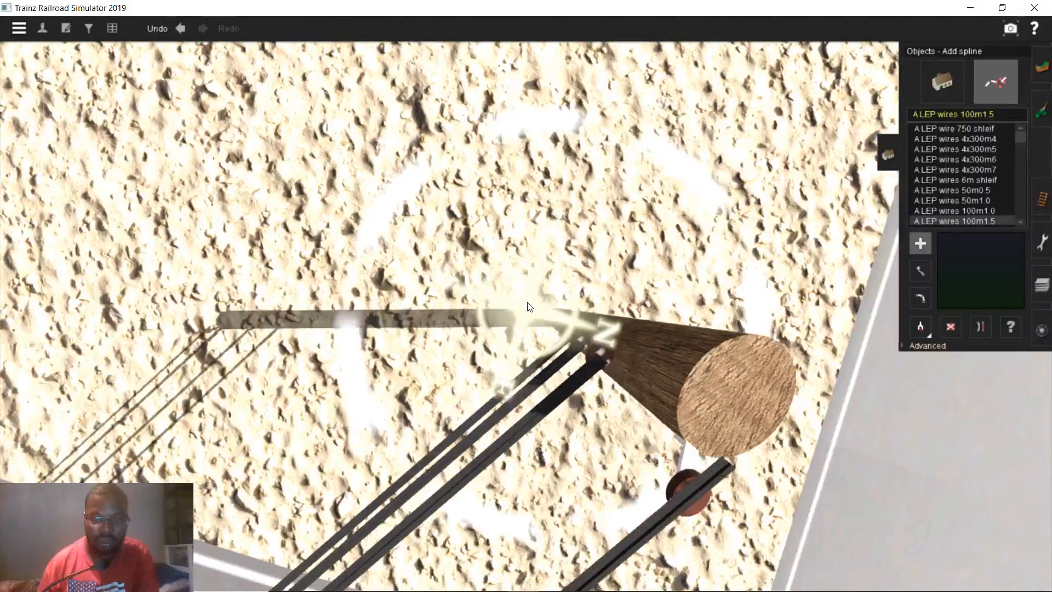
{"action": "right_click", "coordinate": [528, 309]}
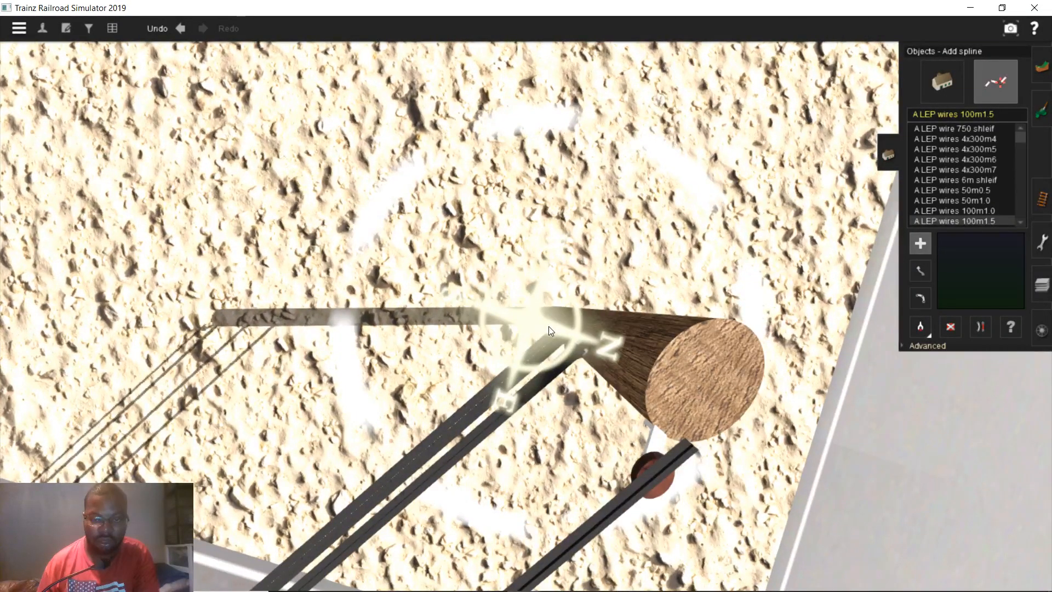
{"action": "right_click", "coordinate": [548, 326]}
{"action": "right_click", "coordinate": [549, 312]}
{"action": "right_click", "coordinate": [518, 292]}
{"action": "right_click", "coordinate": [534, 328]}
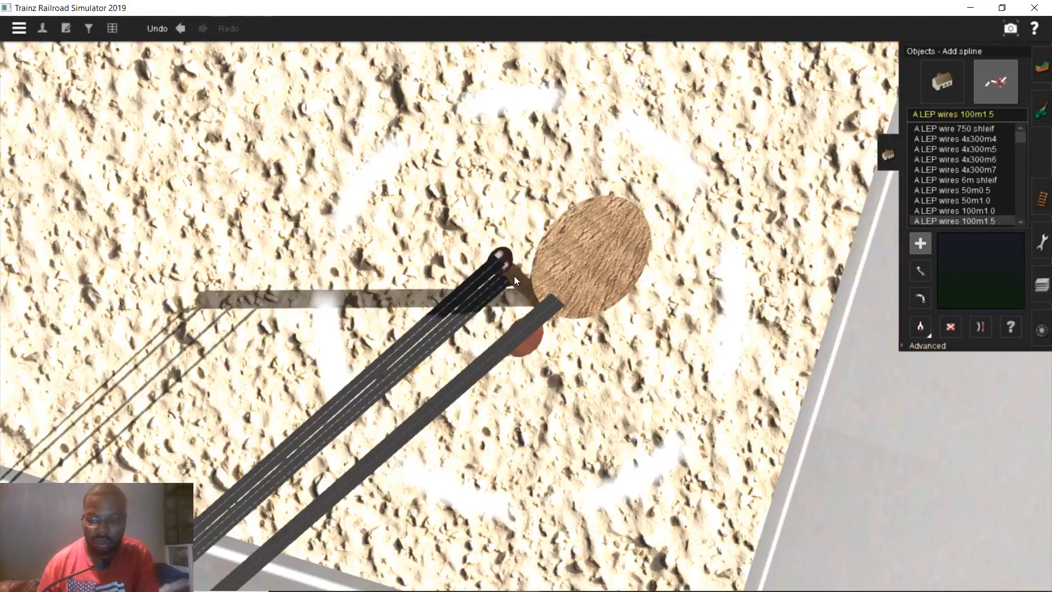
{"action": "scroll", "coordinate": [577, 291], "scroll_direction": "down", "scroll_amount": 5}
{"action": "right_click", "coordinate": [793, 375]}
{"action": "right_click", "coordinate": [793, 376]}
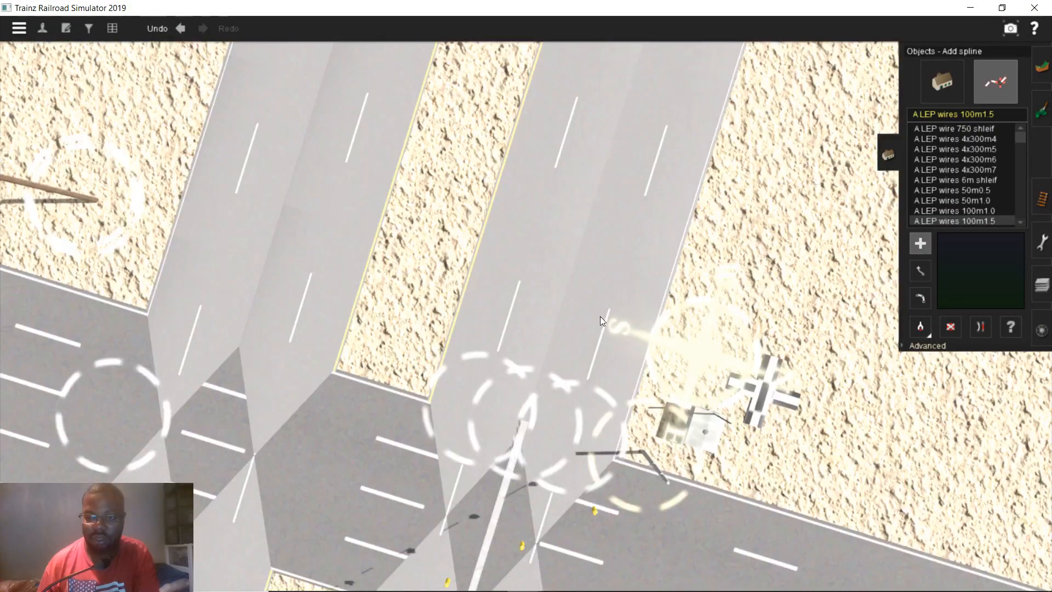
- End the wire spline at the foot of the thin mast behind the relay box
{"action": "scroll", "coordinate": [600, 317], "scroll_direction": "up", "scroll_amount": 5}
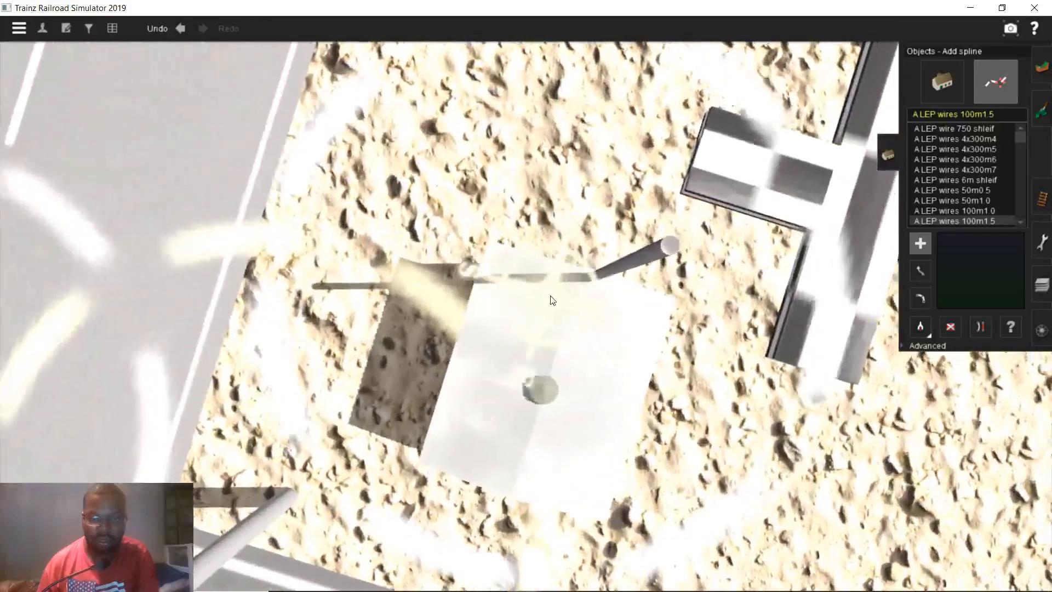
{"action": "right_click", "coordinate": [549, 296]}
{"action": "right_click", "coordinate": [543, 294]}
{"action": "right_click", "coordinate": [531, 309]}
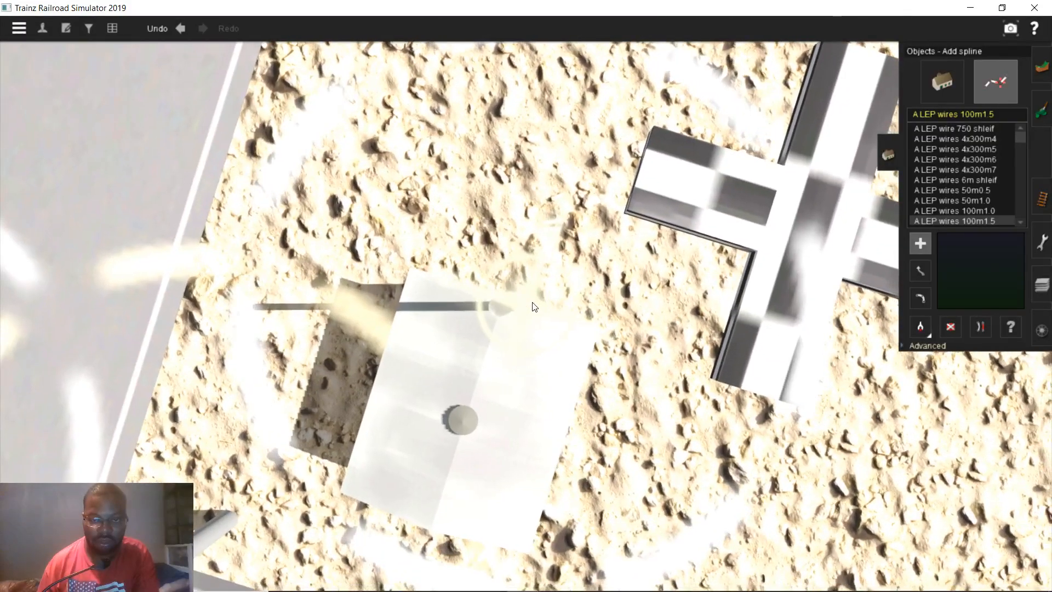
{"action": "right_click", "coordinate": [529, 307]}
{"action": "right_click", "coordinate": [529, 314]}
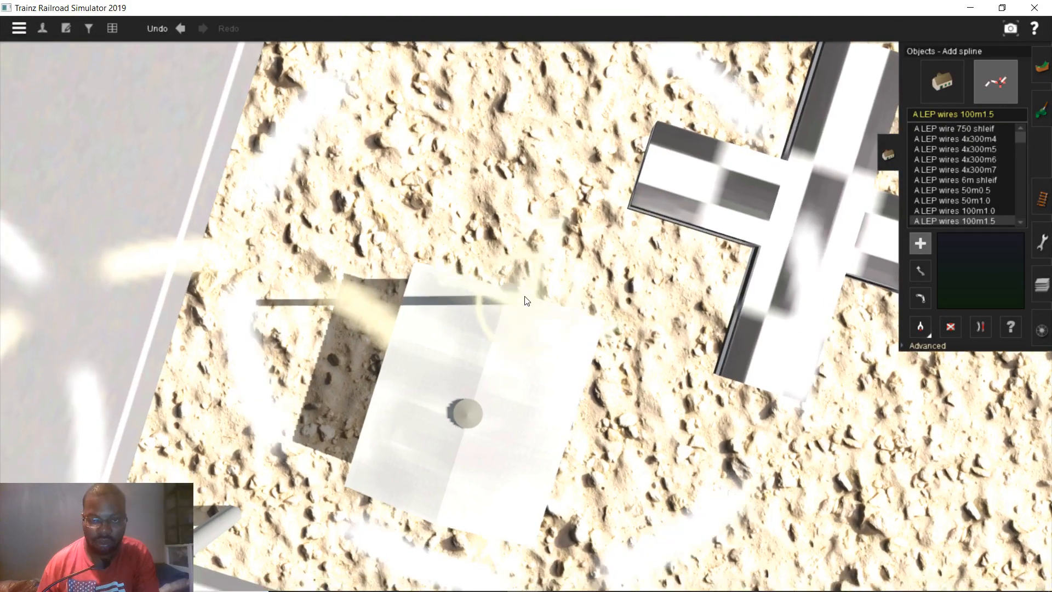
{"action": "right_click", "coordinate": [526, 297]}
{"action": "right_click", "coordinate": [527, 312]}
{"action": "right_click", "coordinate": [528, 310]}
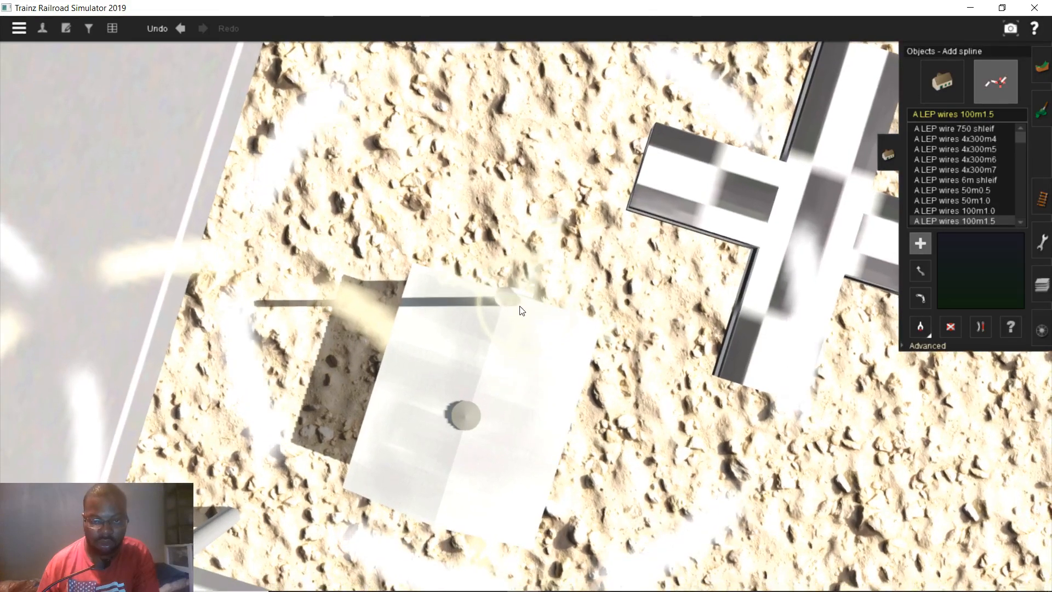
{"action": "right_click", "coordinate": [518, 307]}
{"action": "scroll", "coordinate": [531, 294], "scroll_direction": "down", "scroll_amount": 10}
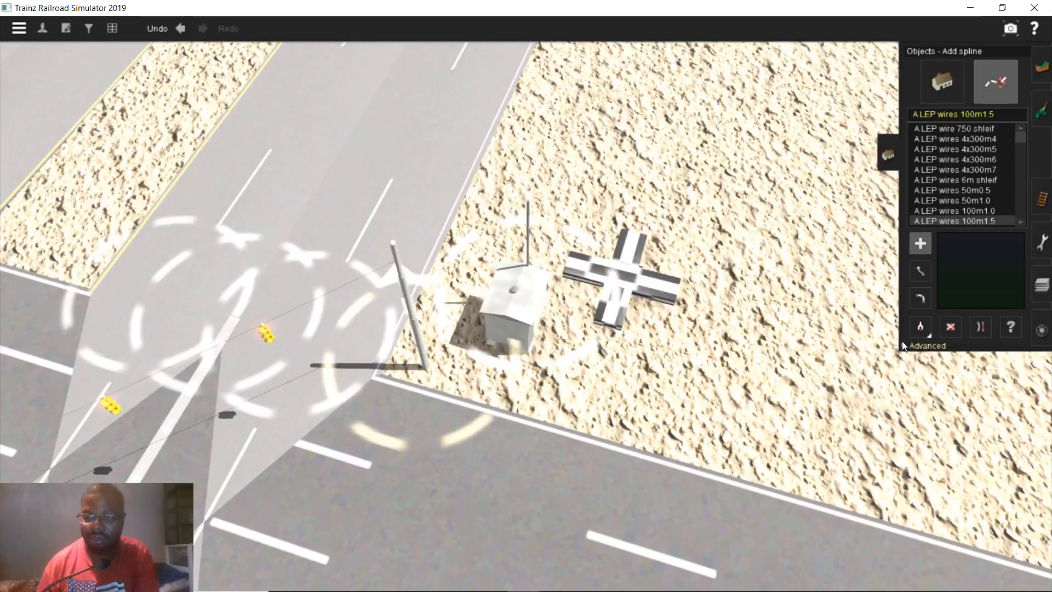
- Raise the wire's end point at the relay box up the thin mast with the spline height adjustment
{"action": "left_click", "coordinate": [925, 346]}
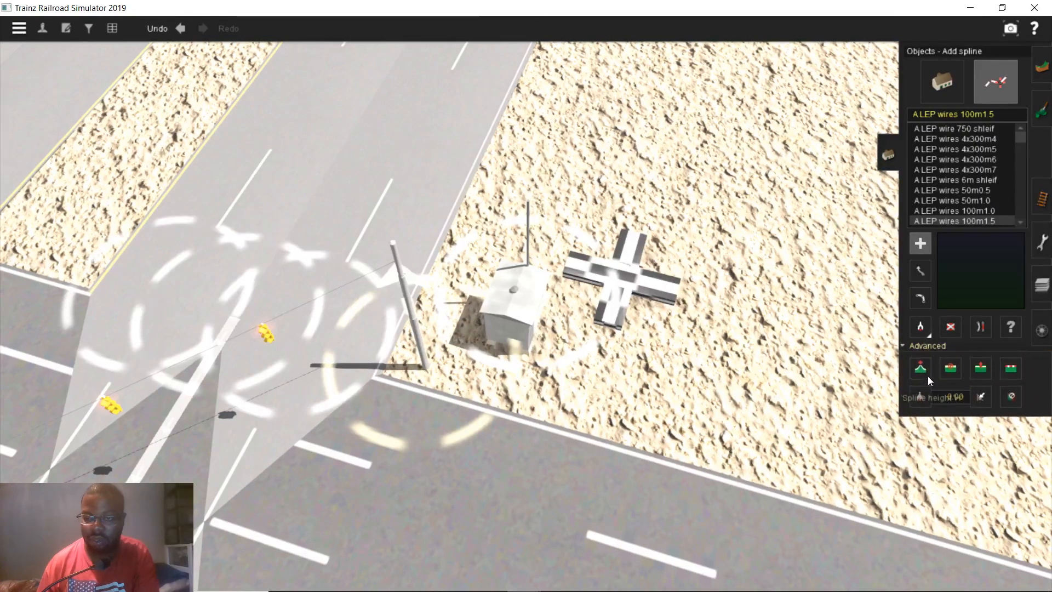
{"action": "left_click", "coordinate": [920, 370]}
{"action": "scroll", "coordinate": [556, 284], "scroll_direction": "up", "scroll_amount": 3}
{"action": "left_click_drag", "start_coordinate": [558, 278], "coordinate": [567, 239]}
{"action": "scroll", "coordinate": [566, 239], "scroll_direction": "down", "scroll_amount": 3}
{"action": "key", "text": "Down"}
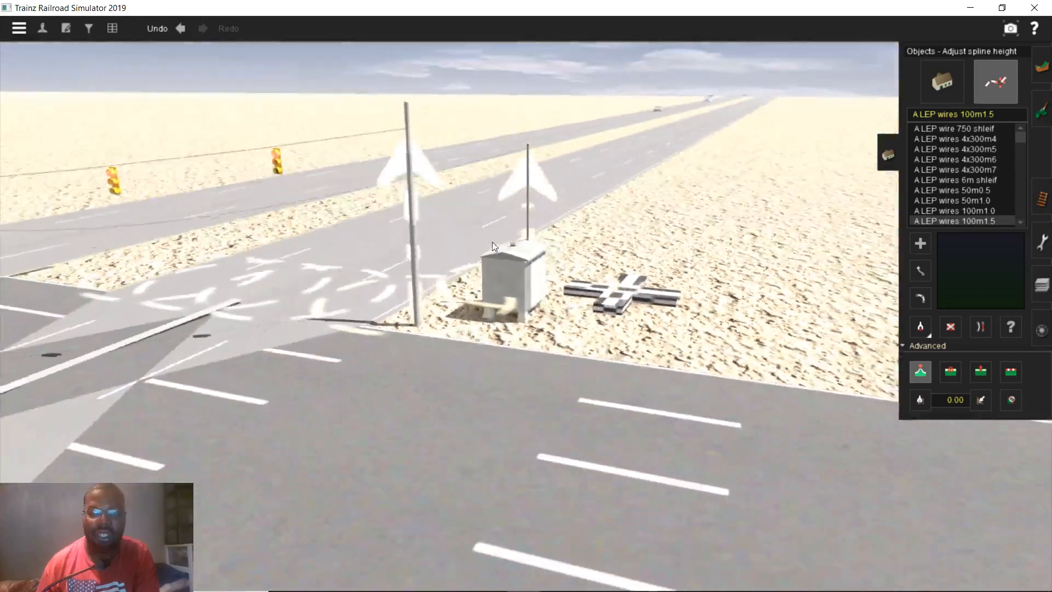
- Raise the wire's other end point up the wooden utility pole across the road
{"action": "key", "text": "Up"}
{"action": "key", "text": "Right"}
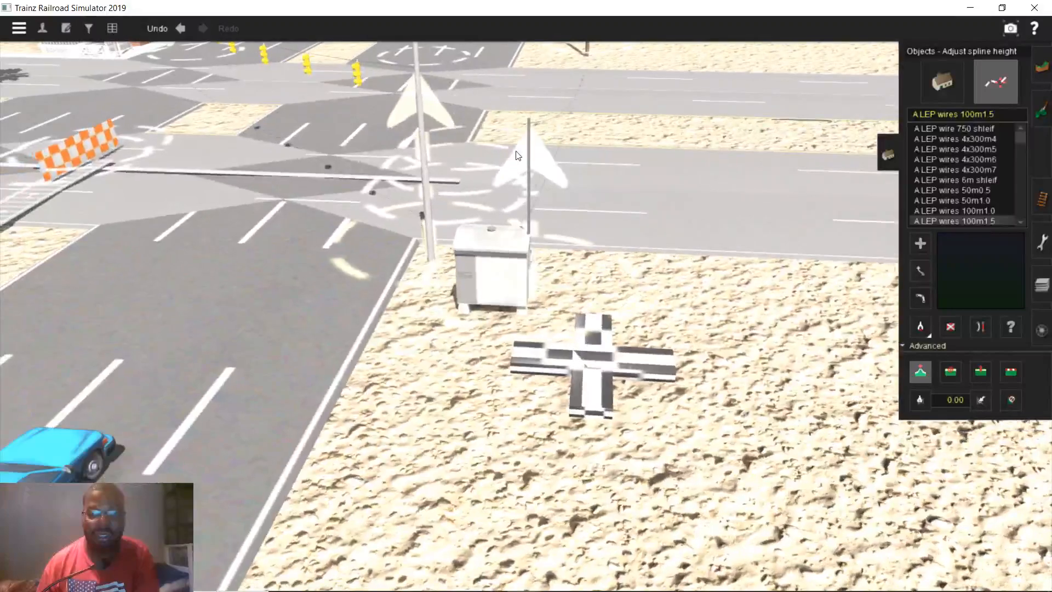
{"action": "right_click", "coordinate": [518, 155]}
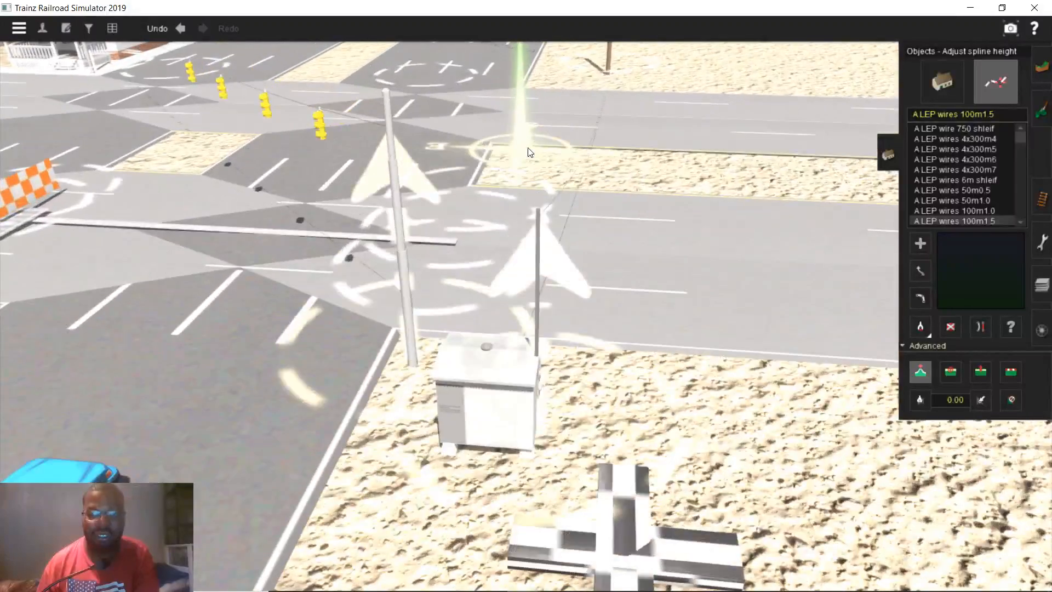
{"action": "right_click", "coordinate": [553, 82]}
{"action": "key", "text": "Right"}
{"action": "right_click", "coordinate": [575, 241]}
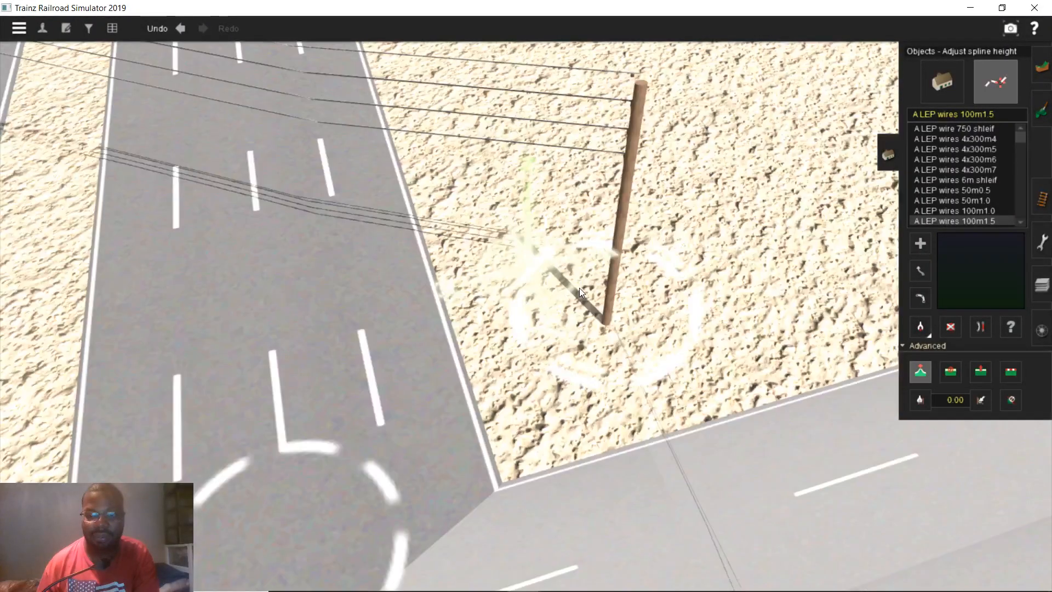
{"action": "scroll", "coordinate": [586, 296], "scroll_direction": "up", "scroll_amount": 3}
{"action": "left_click_drag", "start_coordinate": [668, 367], "coordinate": [674, 311]}
{"action": "key", "text": "Right"}
{"action": "scroll", "coordinate": [673, 310], "scroll_direction": "down", "scroll_amount": 3}
{"action": "key", "text": "Right"}
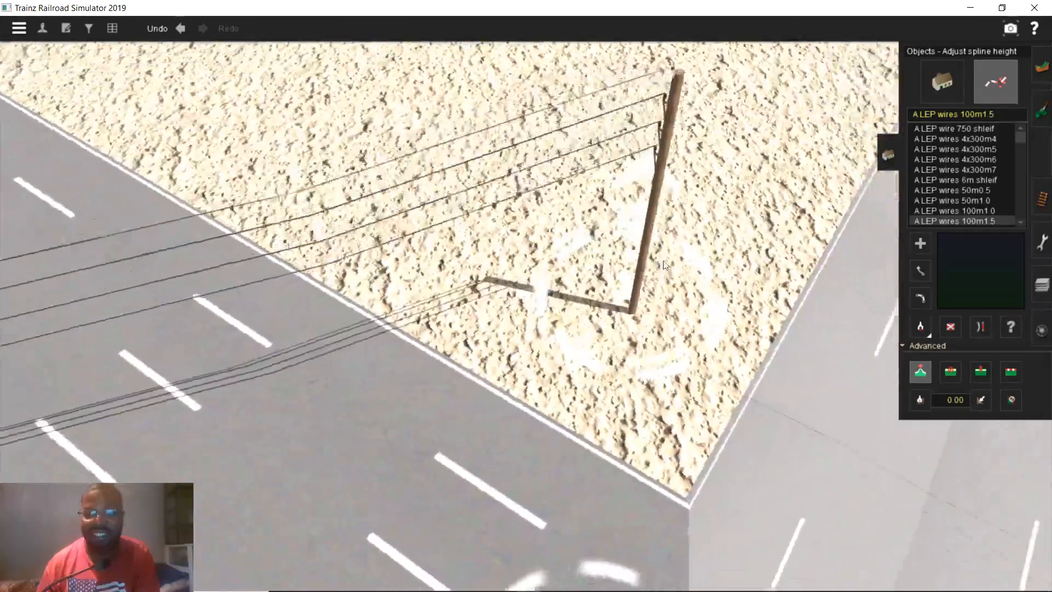
- Examine the raised wire from the wooden utility pole across the road to the relay box mast
{"action": "key", "text": "Right"}
{"action": "right_click", "coordinate": [651, 241]}
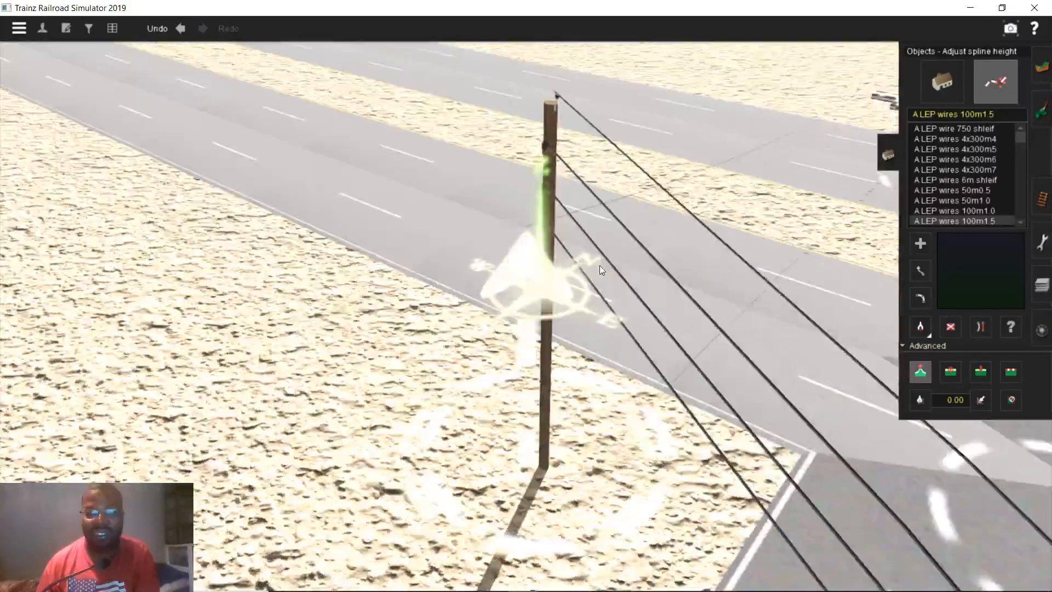
{"action": "key", "text": "Right"}
{"action": "key", "text": "Right"}
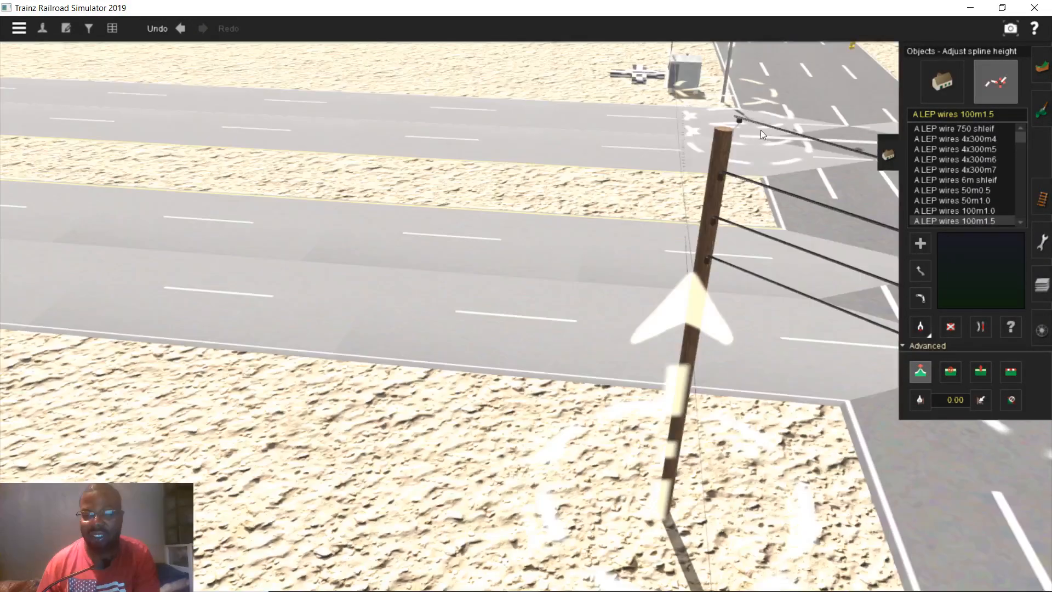
{"action": "right_click", "coordinate": [510, 280]}
{"action": "key", "text": "Right"}
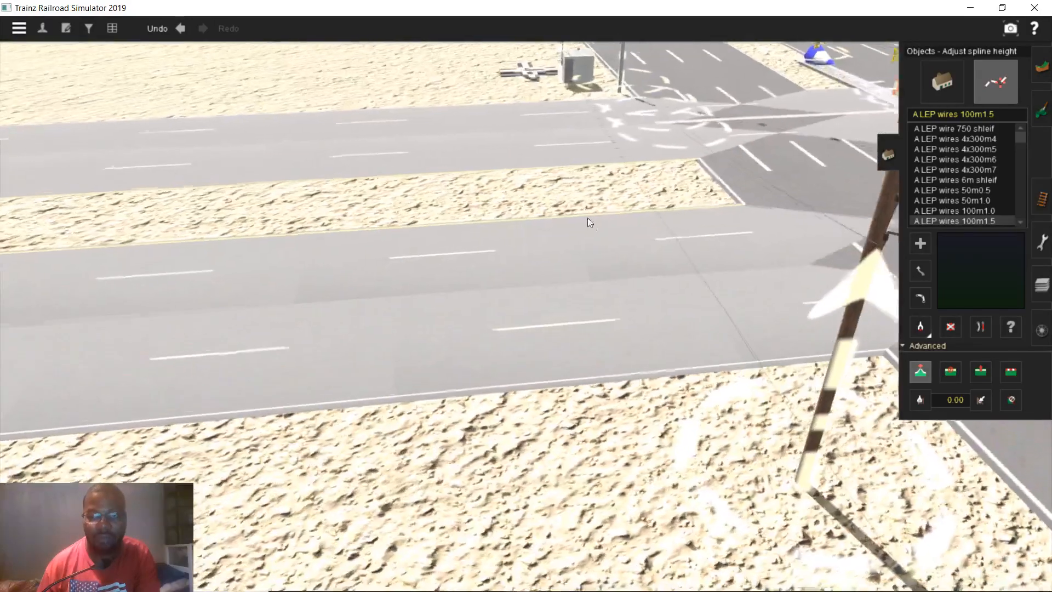
{"action": "right_click", "coordinate": [588, 215]}
{"action": "key", "text": "Down"}
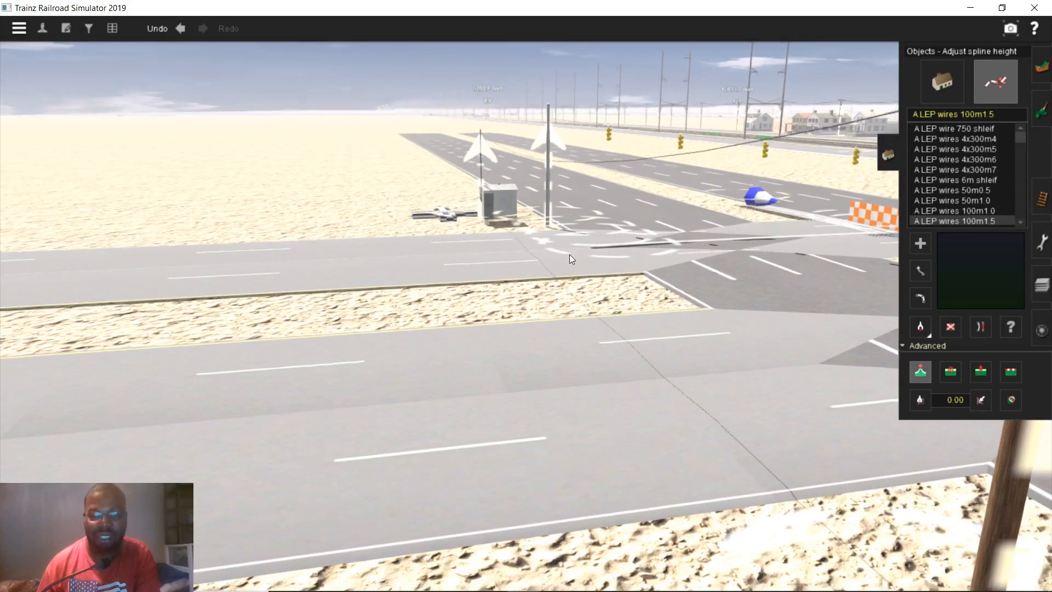
{"action": "scroll", "coordinate": [569, 255], "scroll_direction": "up", "scroll_amount": 3}
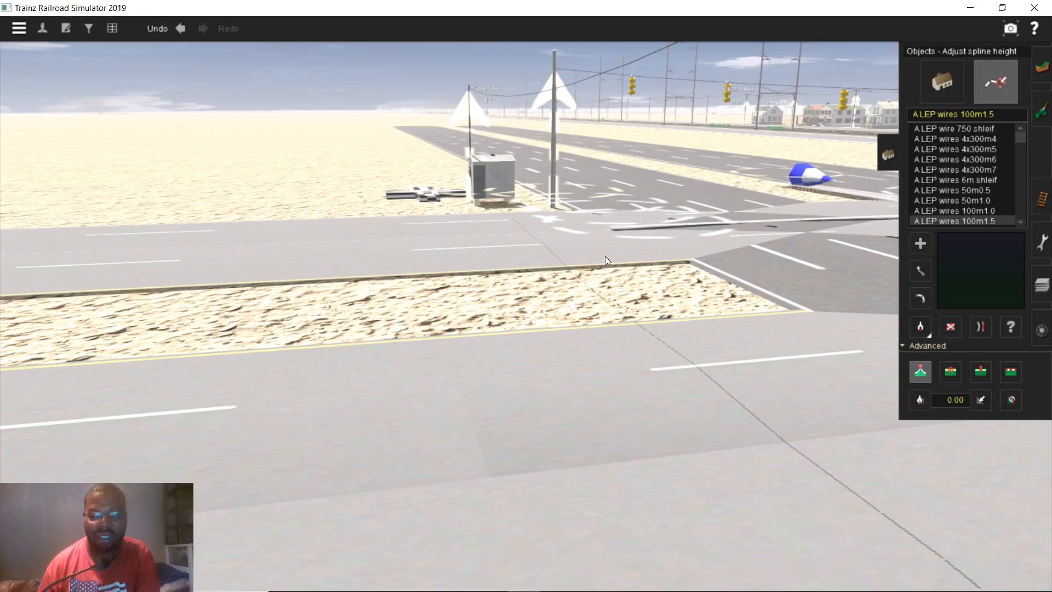
{"action": "right_click", "coordinate": [604, 255]}
{"action": "key", "text": "Right"}
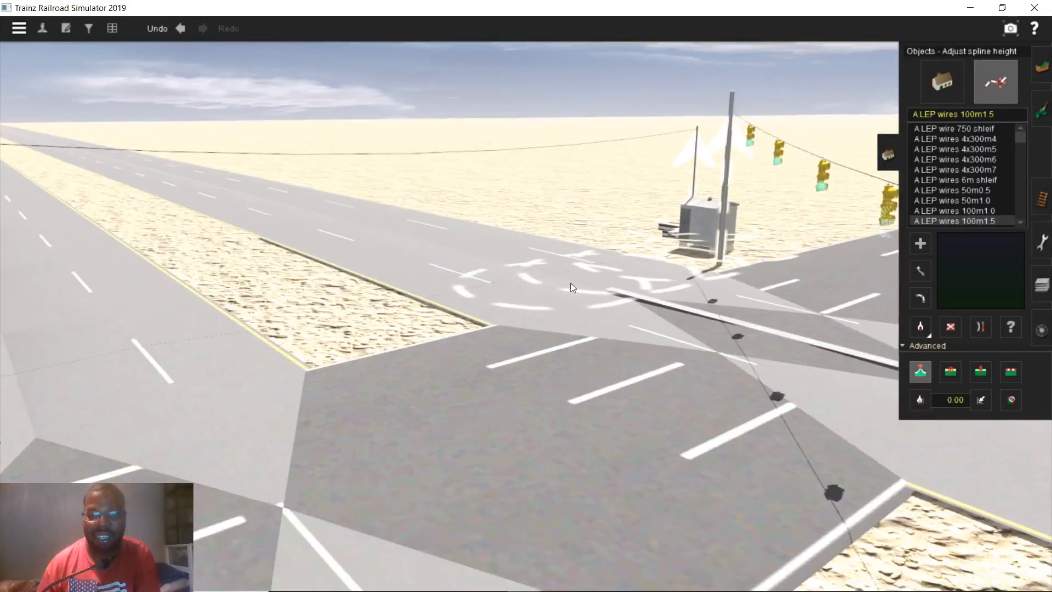
{"action": "right_click", "coordinate": [587, 315]}
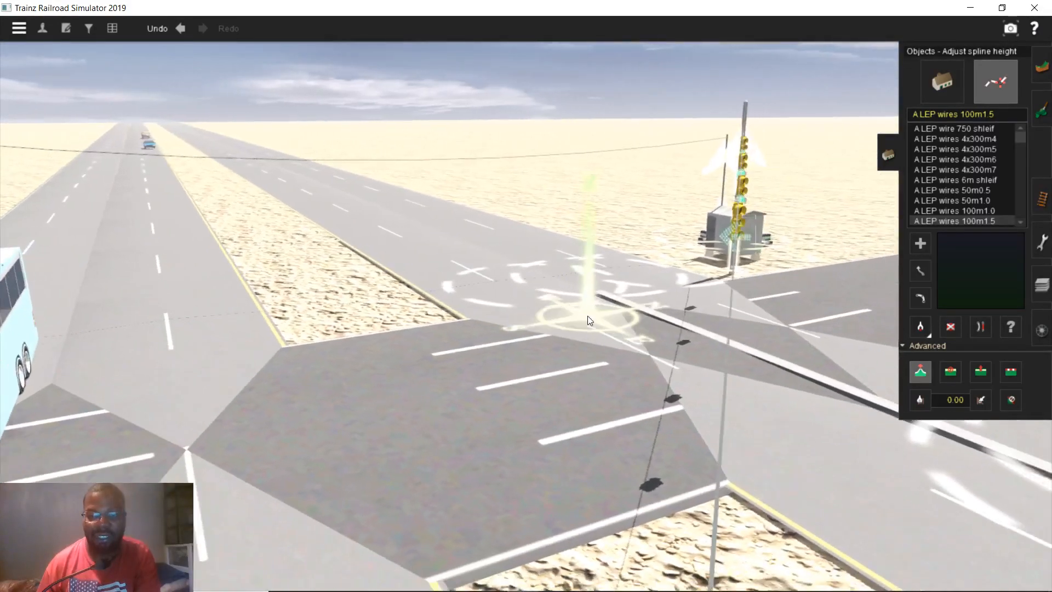
- Examine the intersection's traffic lights, overhead wires and orange traffic stopper from different angles
{"action": "key", "text": "Left"}
{"action": "key", "text": "Up"}
{"action": "right_click_drag", "start_coordinate": [547, 313], "coordinate": [487, 264]}
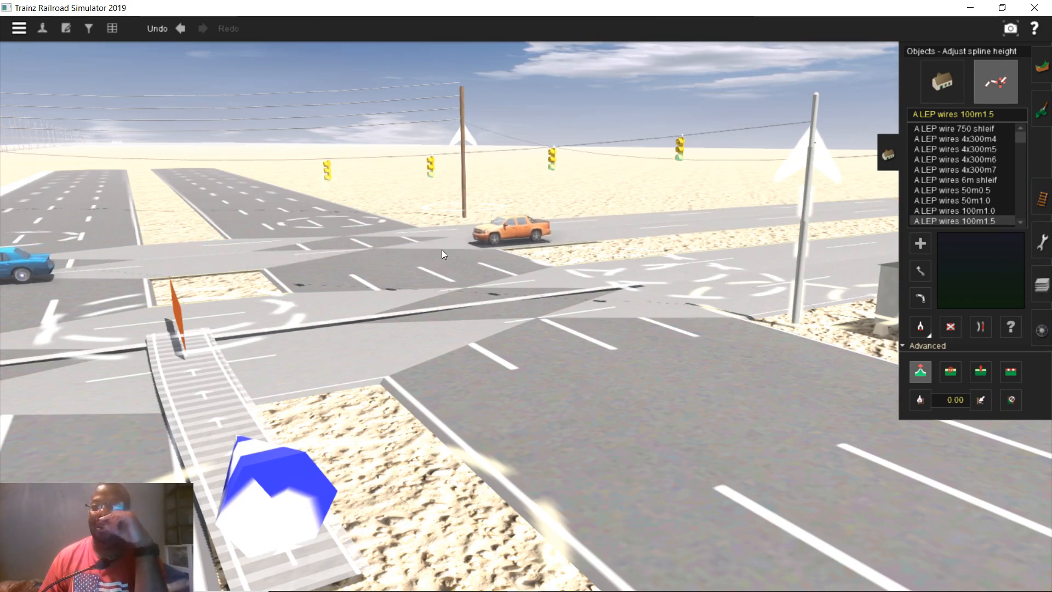
{"action": "scroll", "coordinate": [411, 276], "scroll_direction": "up", "scroll_amount": 5}
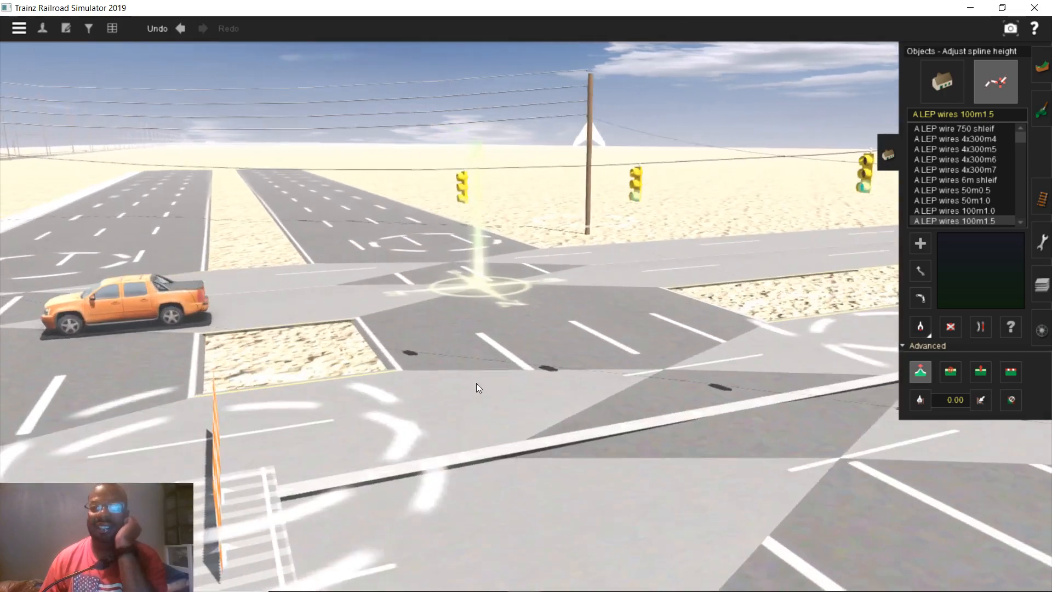
{"action": "right_click", "coordinate": [476, 384]}
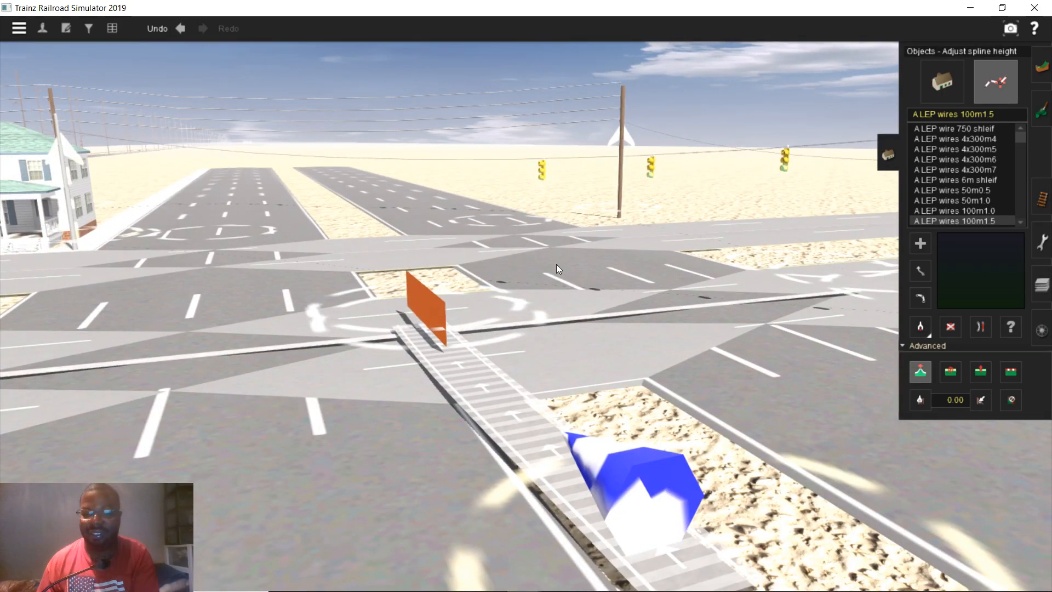
{"action": "key", "text": "Up"}
{"action": "right_click", "coordinate": [479, 307]}
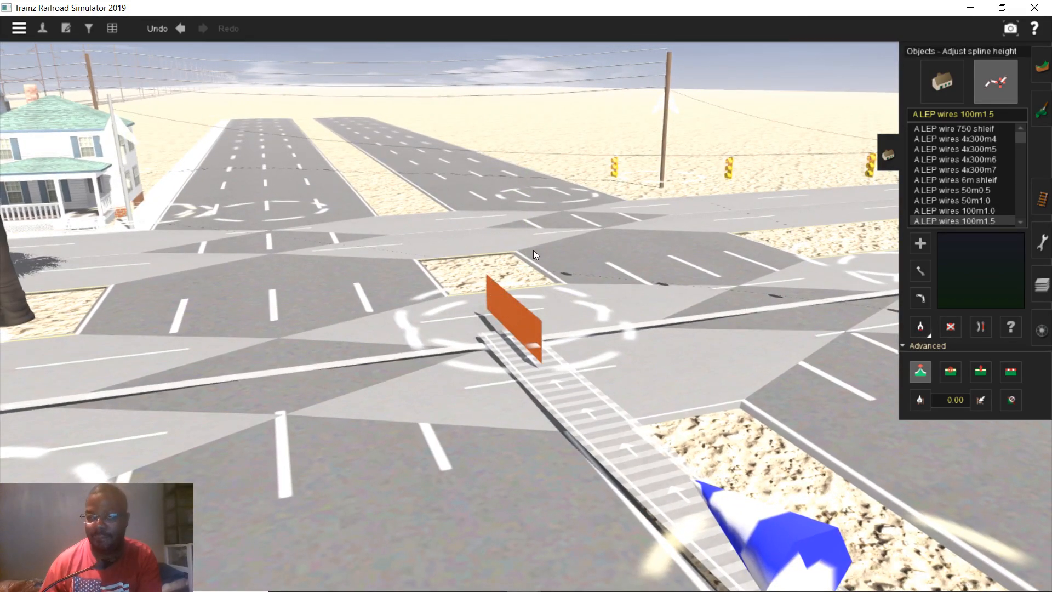
{"action": "right_click", "coordinate": [518, 334]}
{"action": "key", "text": "Up"}
{"action": "key", "text": "Left"}
{"action": "key", "text": "Left"}
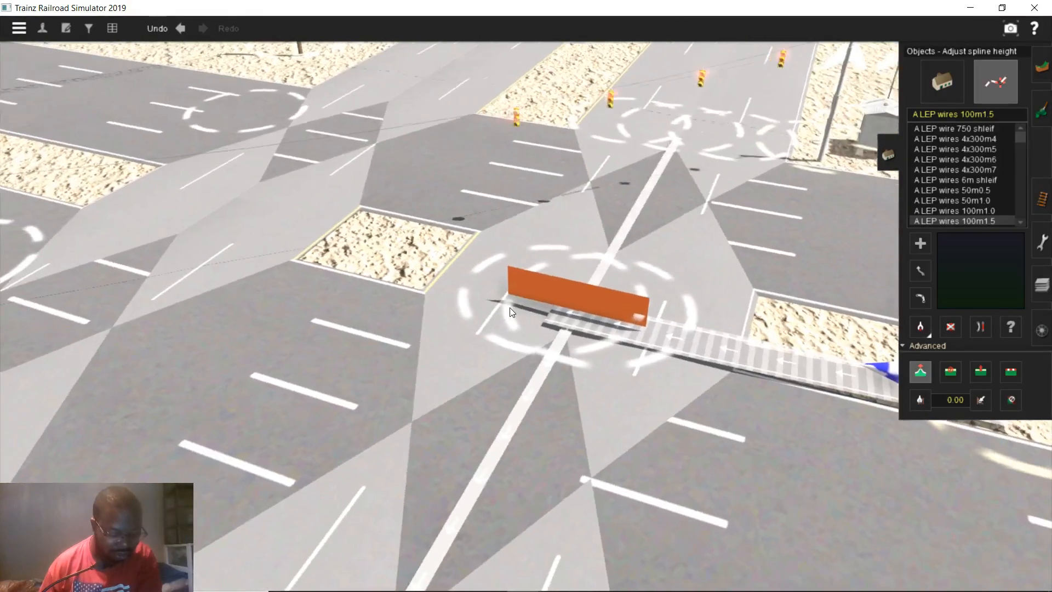
- Sample the ATLS Traffic Stopper - 40m Road object from the middle of the intersection for placing another copy
{"action": "scroll", "coordinate": [506, 301], "scroll_direction": "down", "scroll_amount": 3}
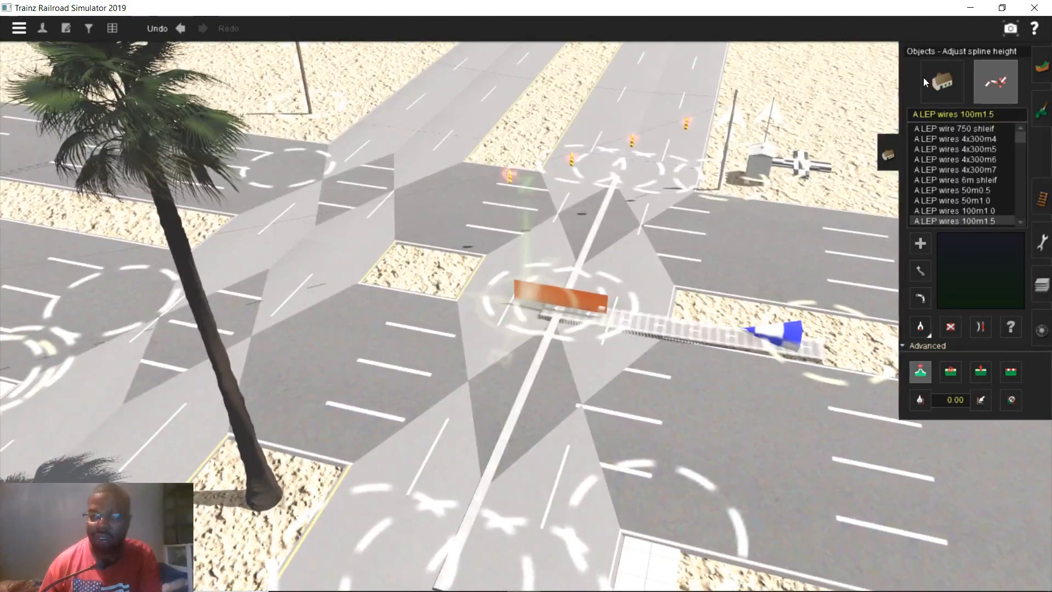
{"action": "left_click", "coordinate": [916, 324]}
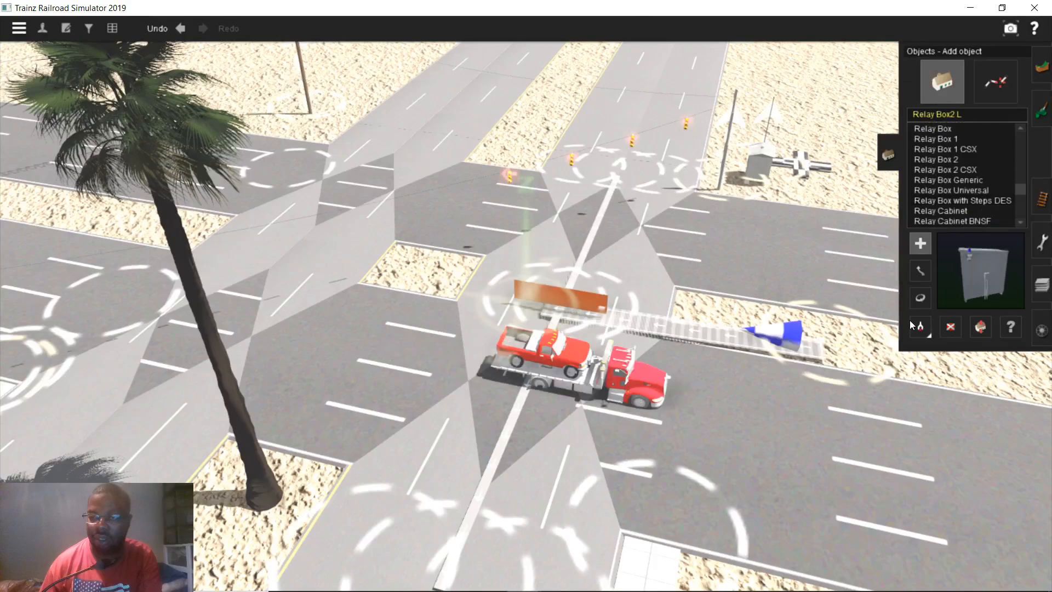
{"action": "left_click", "coordinate": [587, 254]}
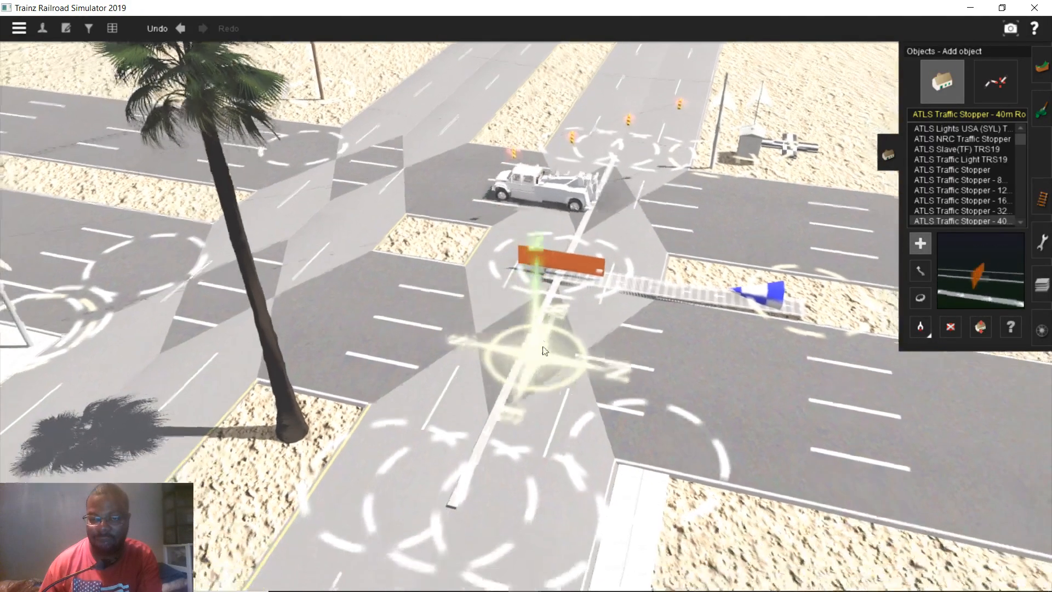
{"action": "mouse_move", "coordinate": [542, 351]}
{"action": "right_mouse_down"}
{"action": "mouse_move", "coordinate": [439, 241]}
{"action": "mouse_move", "coordinate": [540, 292]}
{"action": "mouse_move", "coordinate": [524, 344]}
{"action": "mouse_move", "coordinate": [508, 318]}
{"action": "right_mouse_up"}
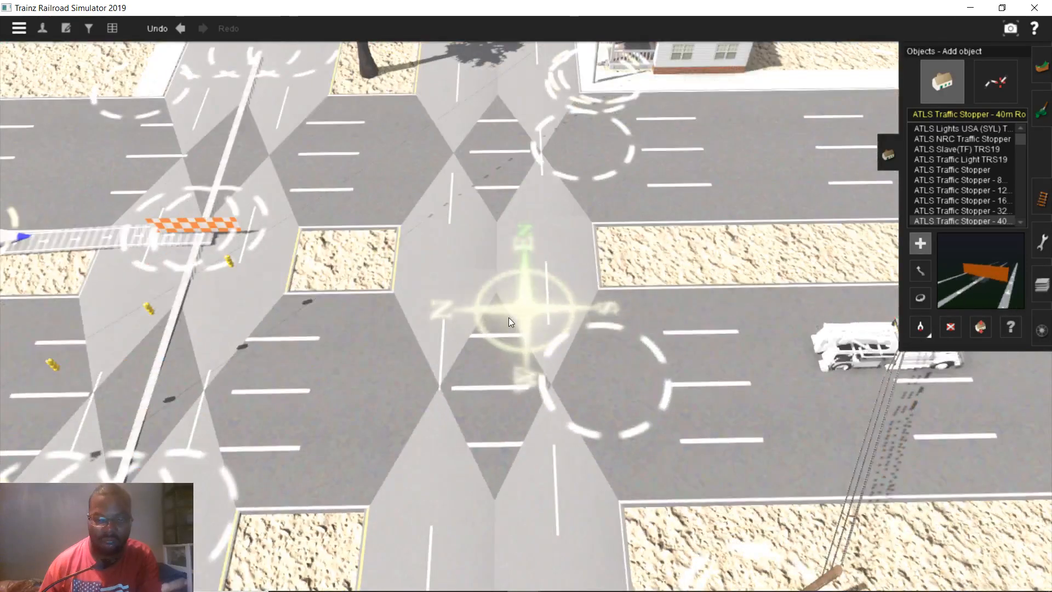
- Place the ATLS Traffic Stopper - 40m Road on the second roadway and rotate it to 90.0 so its lanes follow that road
{"action": "left_click", "coordinate": [507, 314]}
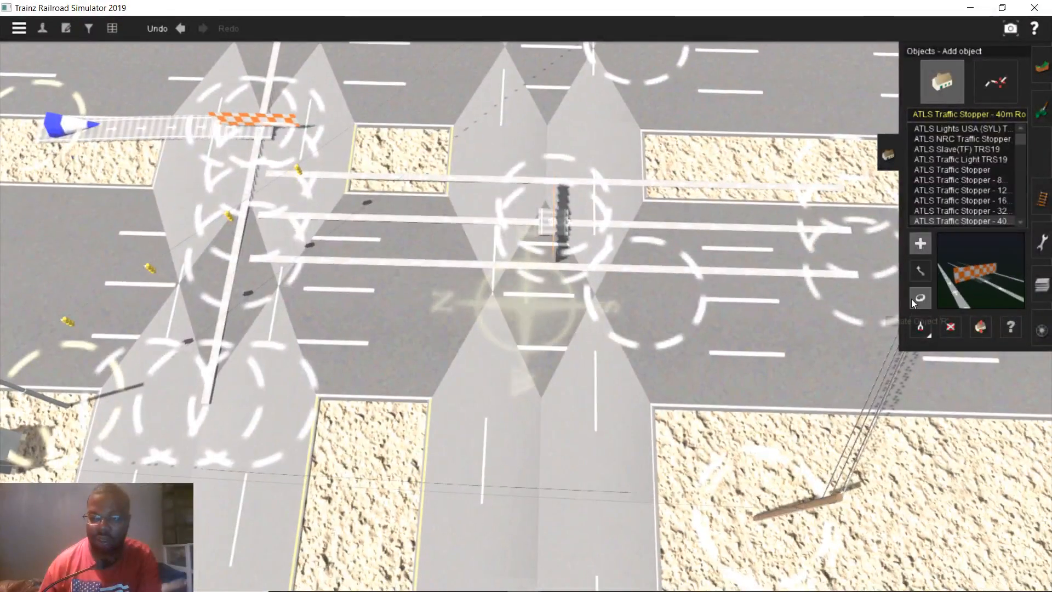
{"action": "left_click", "coordinate": [920, 298]}
{"action": "mouse_move", "coordinate": [223, 344]}
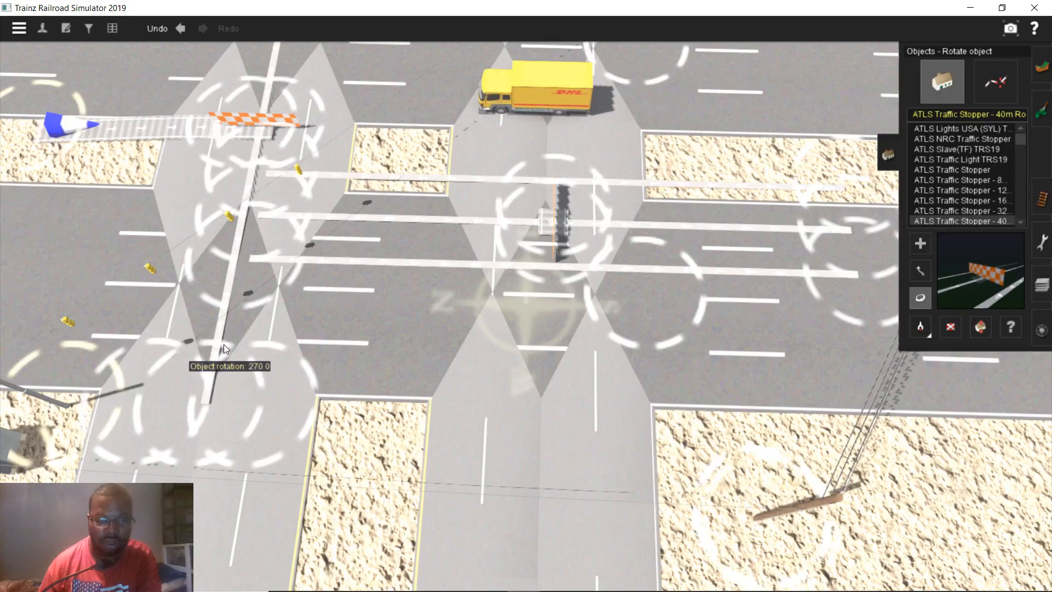
{"action": "left_click_drag", "start_coordinate": [689, 227], "coordinate": [726, 228]}
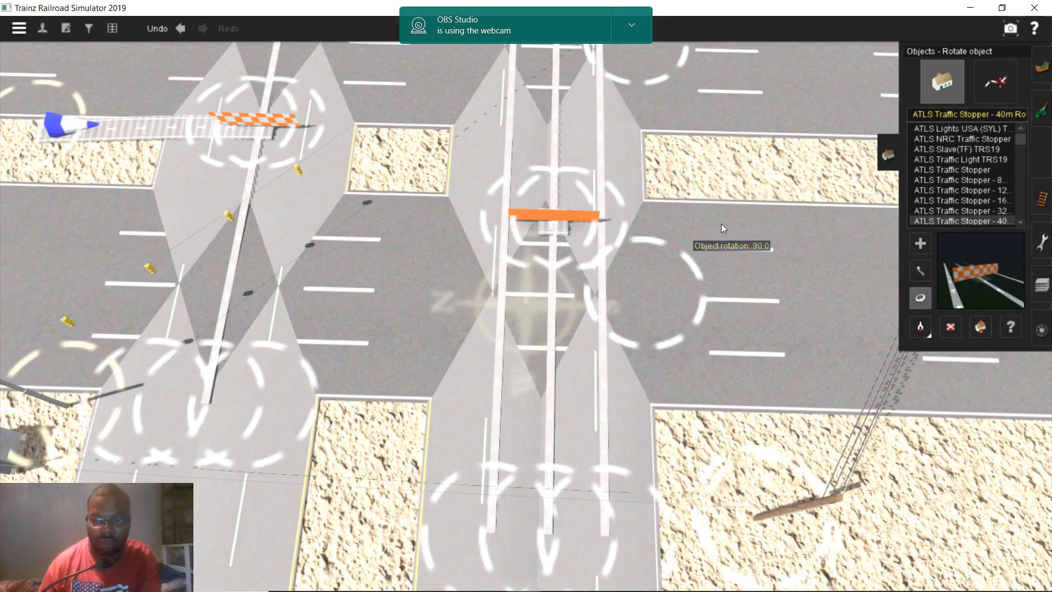
{"action": "scroll", "coordinate": [515, 321], "scroll_direction": "up", "scroll_amount": 3}
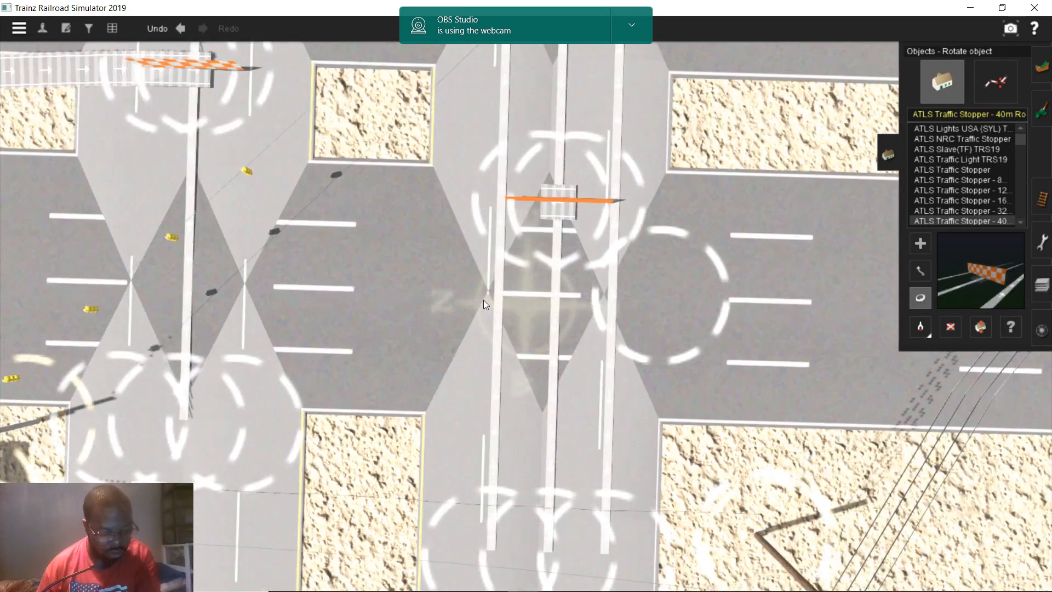
{"action": "scroll", "coordinate": [485, 296], "scroll_direction": "up", "scroll_amount": 5}
{"action": "scroll", "coordinate": [622, 301], "scroll_direction": "down", "scroll_amount": 5}
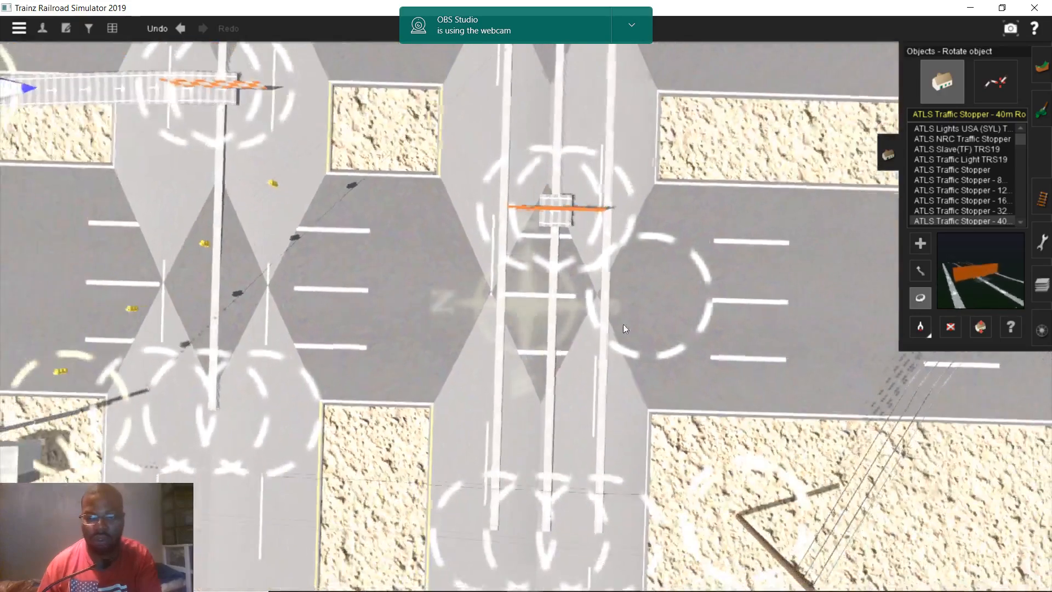
- Move the new traffic stopper so its lanes are centred on the second roadway between the cross street's two carriageways
{"action": "right_click", "coordinate": [540, 330]}
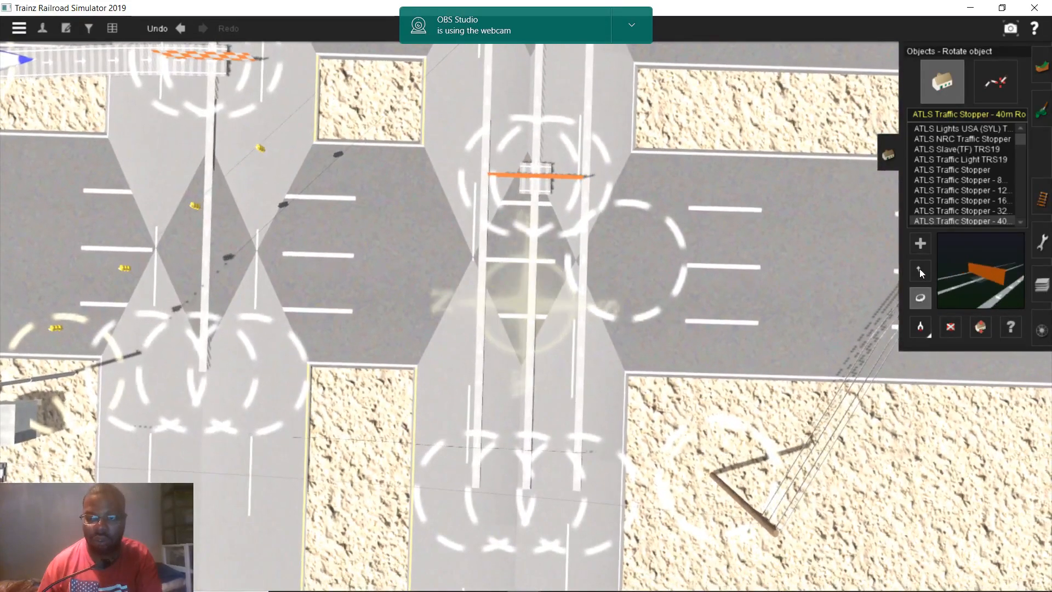
{"action": "left_click", "coordinate": [919, 268]}
{"action": "left_click_drag", "start_coordinate": [533, 208], "coordinate": [531, 169]}
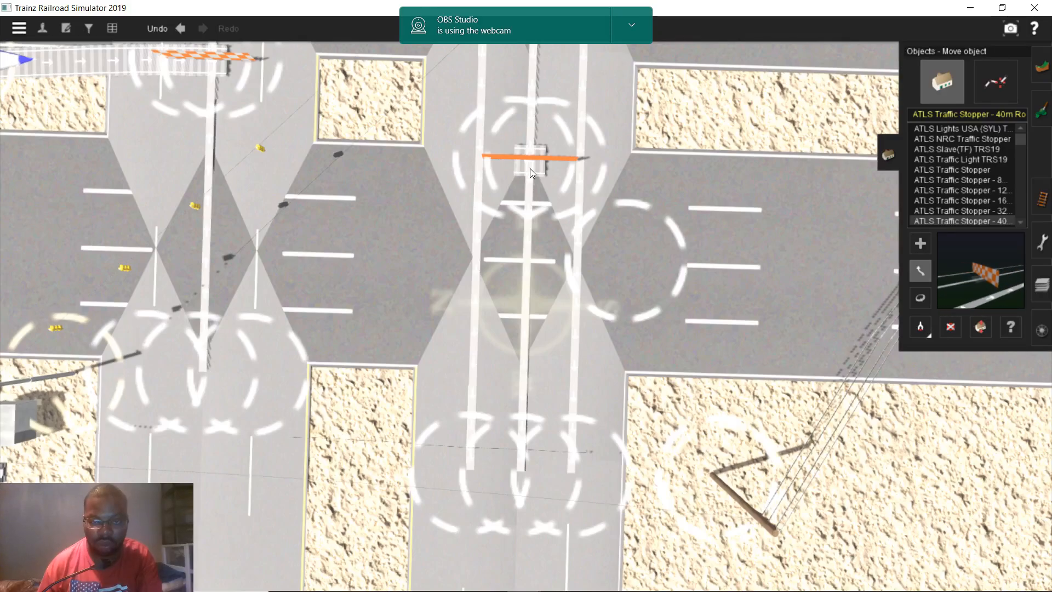
{"action": "right_click_drag", "start_coordinate": [531, 169], "coordinate": [537, 145]}
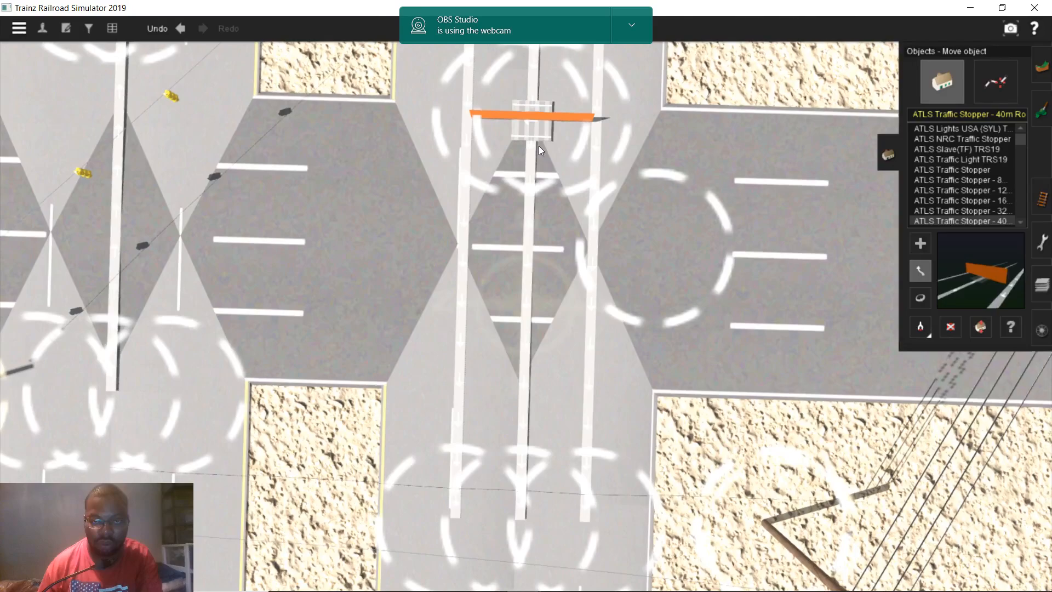
{"action": "left_click_drag", "start_coordinate": [534, 145], "coordinate": [531, 144]}
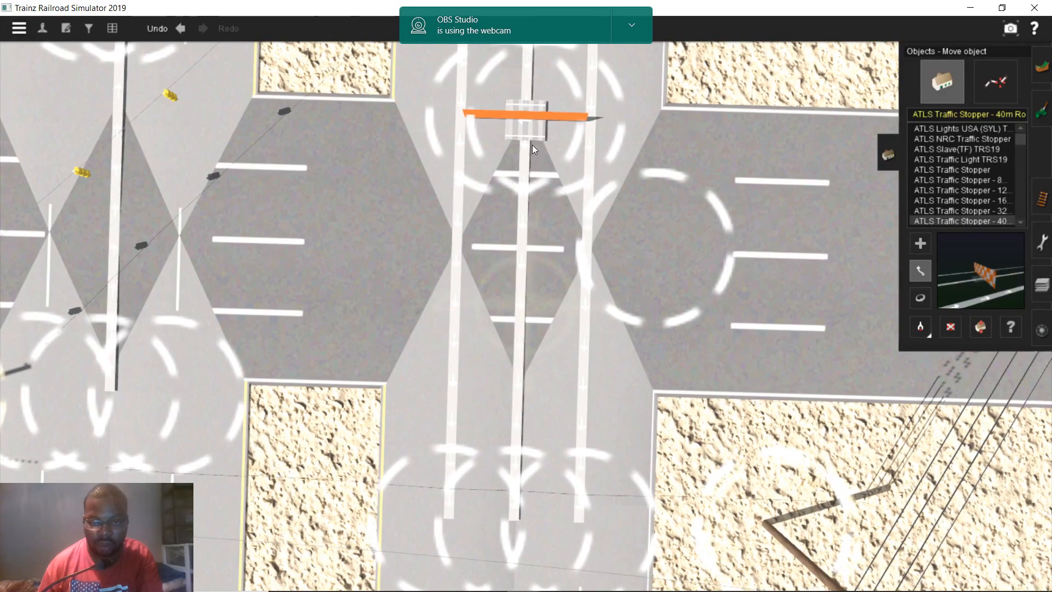
{"action": "scroll", "coordinate": [505, 374], "scroll_direction": "down", "scroll_amount": 3}
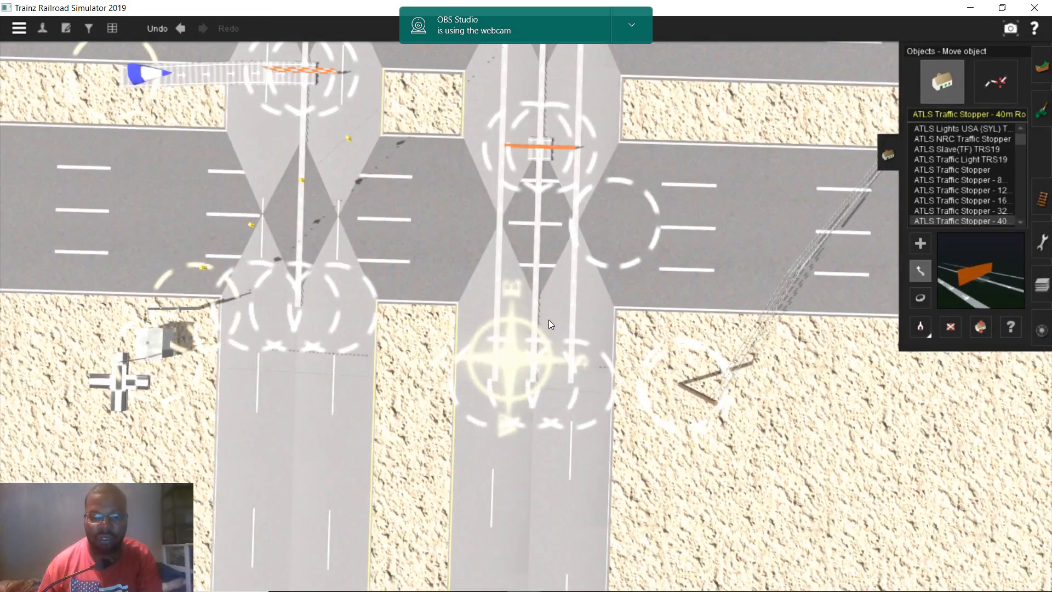
- Insert spline points in both lanes of the second roadway just beyond each end of the traffic stopper
{"action": "left_click", "coordinate": [995, 81]}
{"action": "left_click", "coordinate": [921, 344]}
{"action": "left_click", "coordinate": [974, 370]}
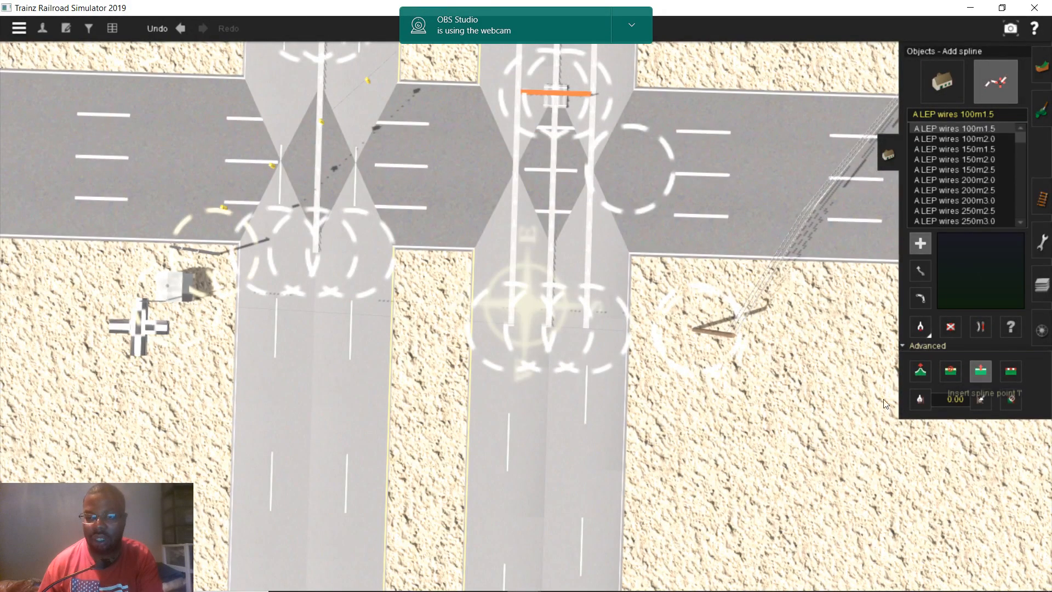
{"action": "left_click", "coordinate": [595, 442]}
{"action": "right_click", "coordinate": [522, 164]}
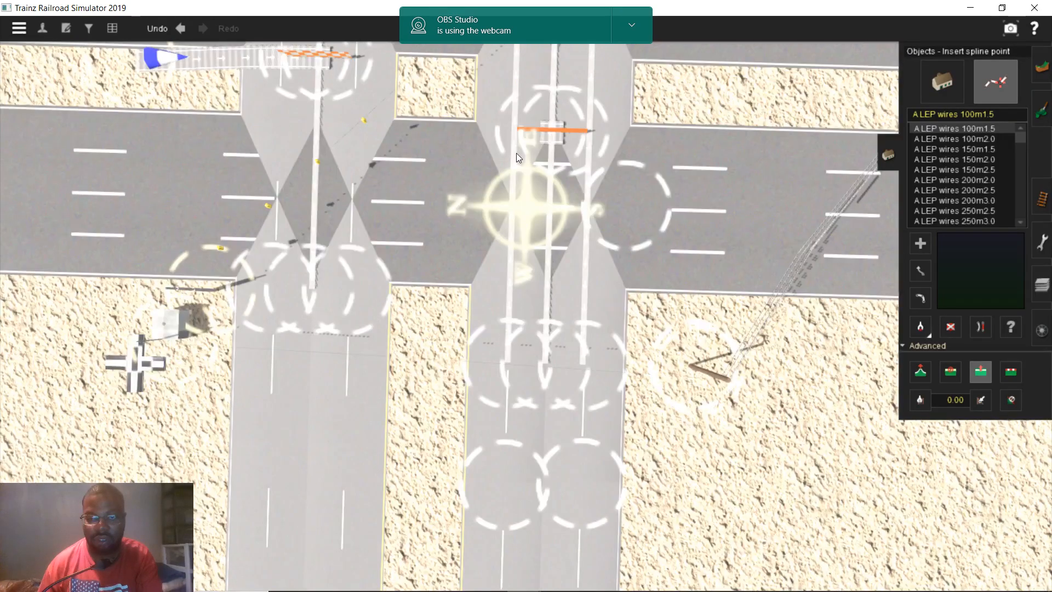
{"action": "right_click", "coordinate": [515, 153]}
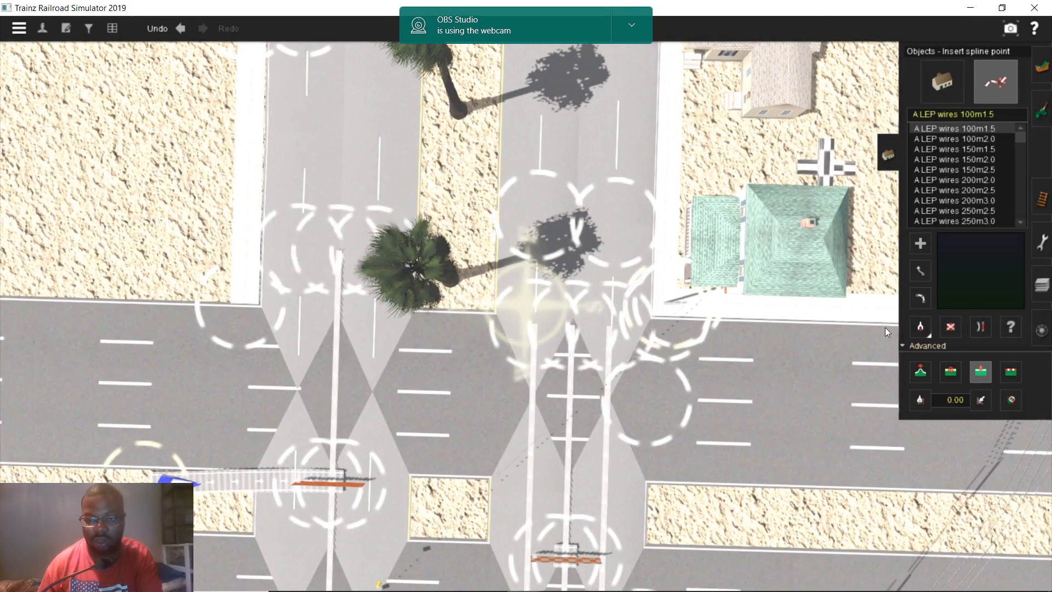
- Delete the road sections running through the new traffic stopper and move the far road ends onto the stopper's far end points
{"action": "left_click", "coordinate": [950, 327]}
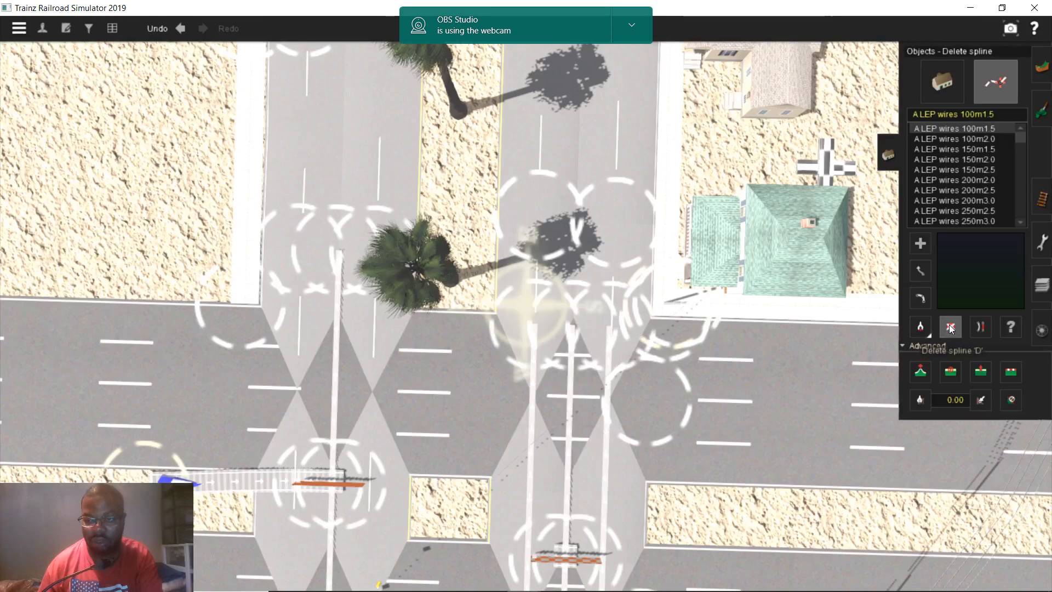
{"action": "left_click", "coordinate": [604, 266]}
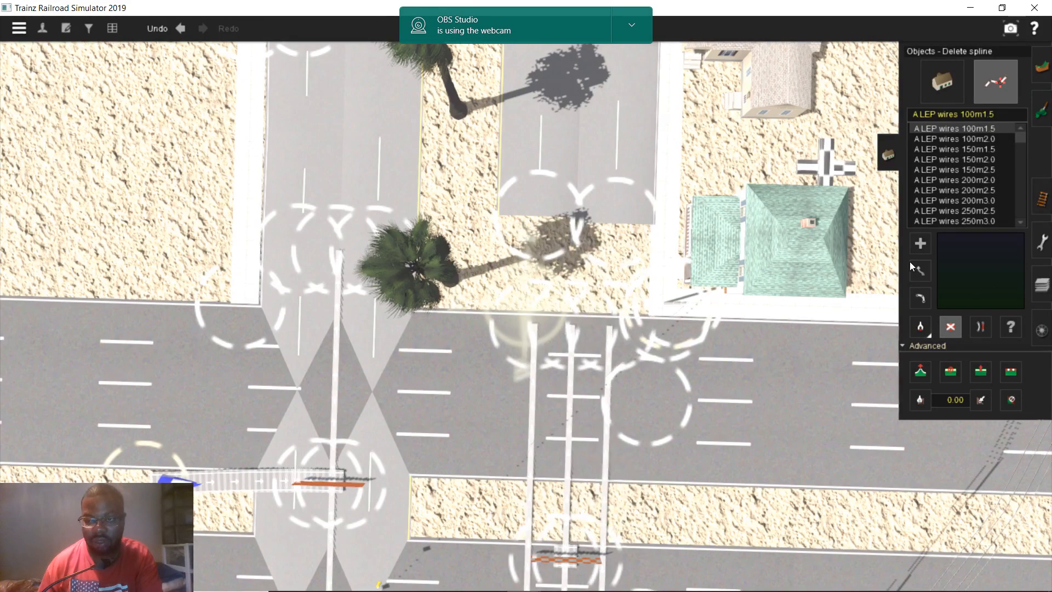
{"action": "left_click", "coordinate": [920, 270]}
{"action": "left_click_drag", "start_coordinate": [608, 301], "coordinate": [608, 316]}
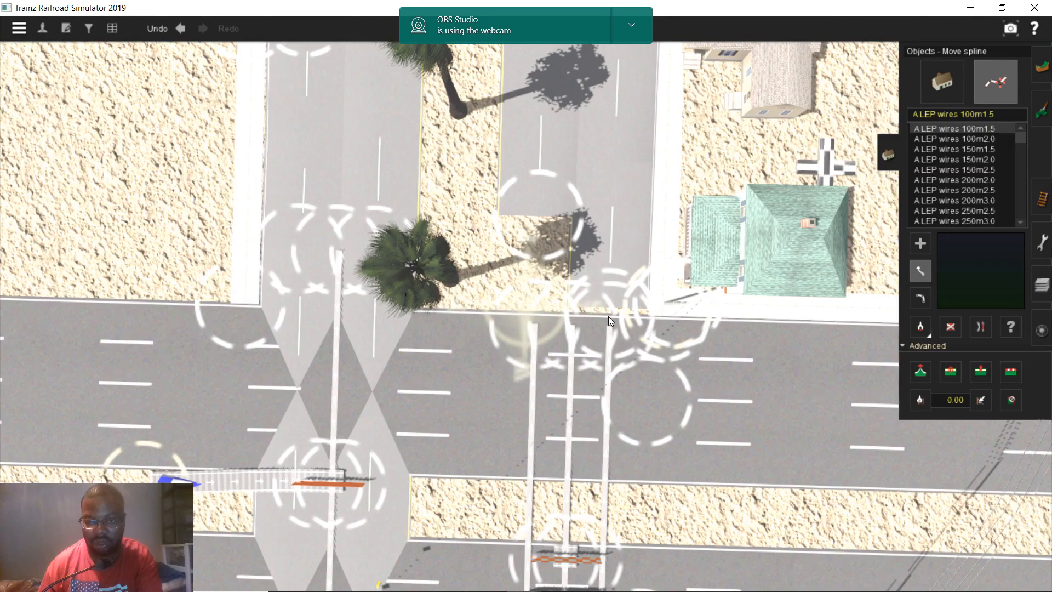
{"action": "left_click_drag", "start_coordinate": [543, 218], "coordinate": [534, 319]}
- Move the near ends of both road lanes onto the traffic stopper's near end points to close the road
{"action": "right_click_drag", "start_coordinate": [504, 400], "coordinate": [543, 400]}
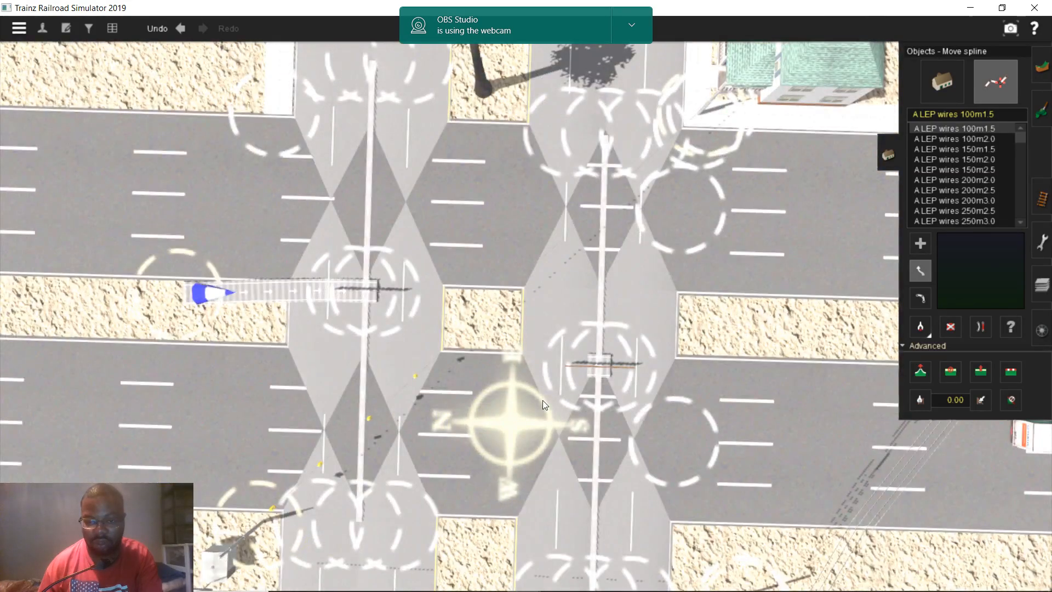
{"action": "right_click", "coordinate": [542, 400]}
{"action": "left_click_drag", "start_coordinate": [536, 378], "coordinate": [540, 264]}
{"action": "left_click_drag", "start_coordinate": [611, 377], "coordinate": [598, 254]}
{"action": "right_click_drag", "start_coordinate": [587, 235], "coordinate": [518, 212]}
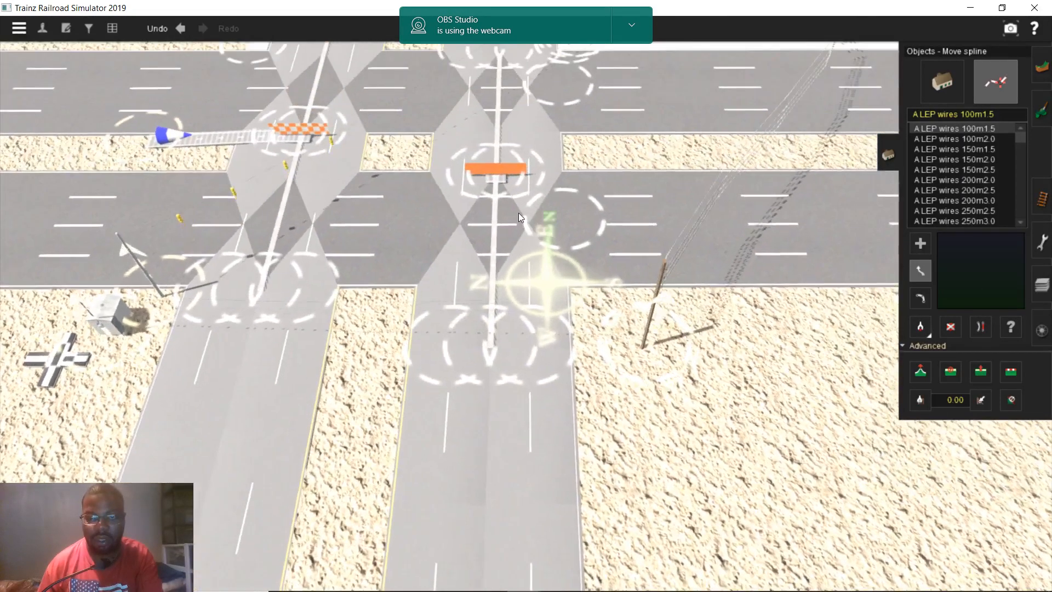
{"action": "right_click", "coordinate": [518, 213]}
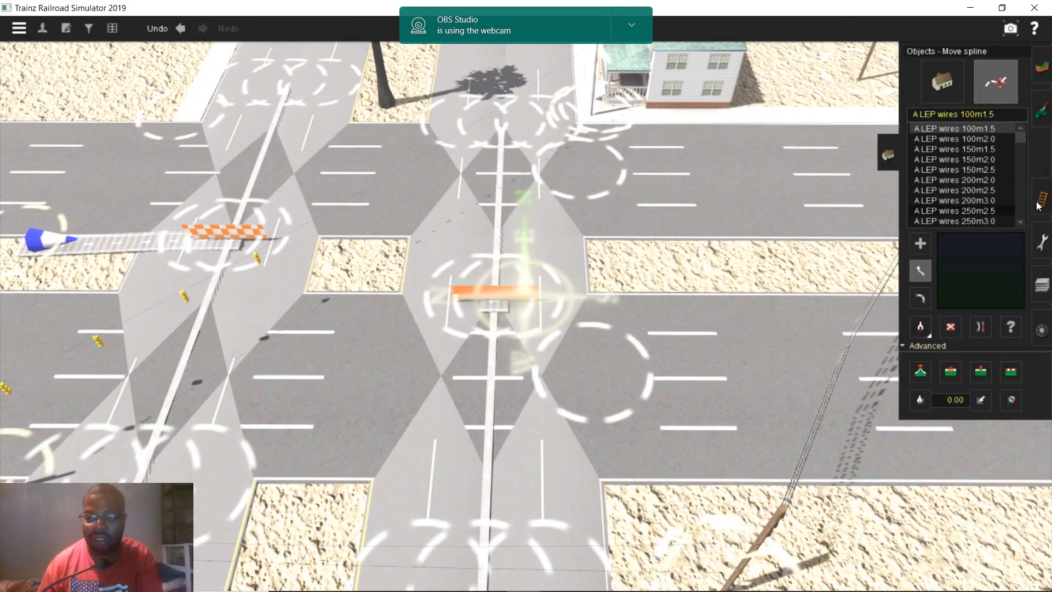
- Lay a short track from the median to the new traffic stopper and place an ATLS Slave Trigger TRS19 on it
{"action": "left_click", "coordinate": [1040, 200]}
{"action": "left_click", "coordinate": [929, 76]}
{"action": "left_click_drag", "start_coordinate": [692, 285], "coordinate": [515, 301]}
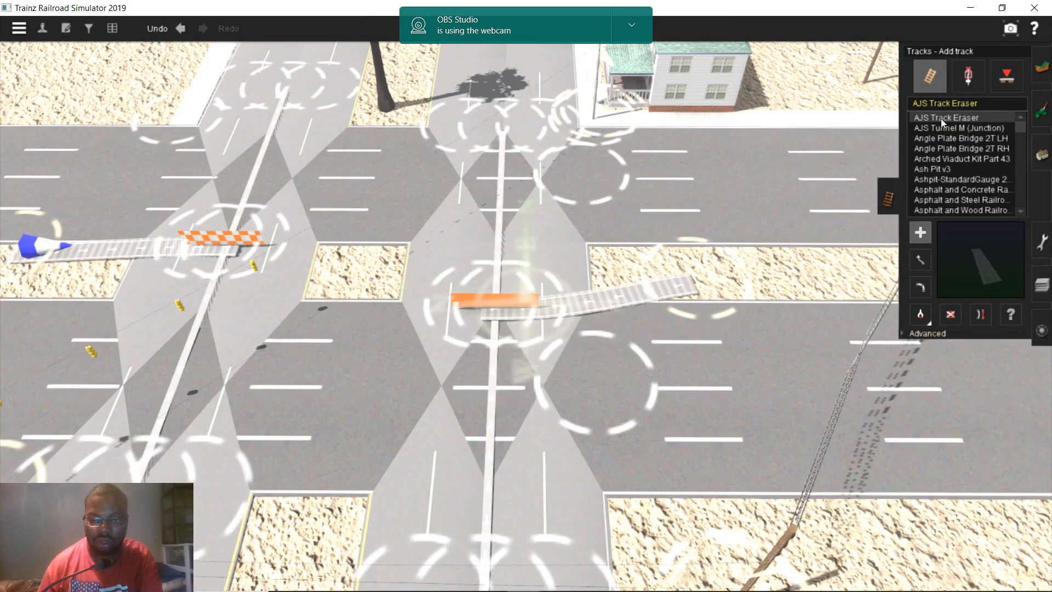
{"action": "left_click", "coordinate": [967, 80]}
{"action": "scroll", "coordinate": [708, 256], "scroll_direction": "up", "scroll_amount": 1}
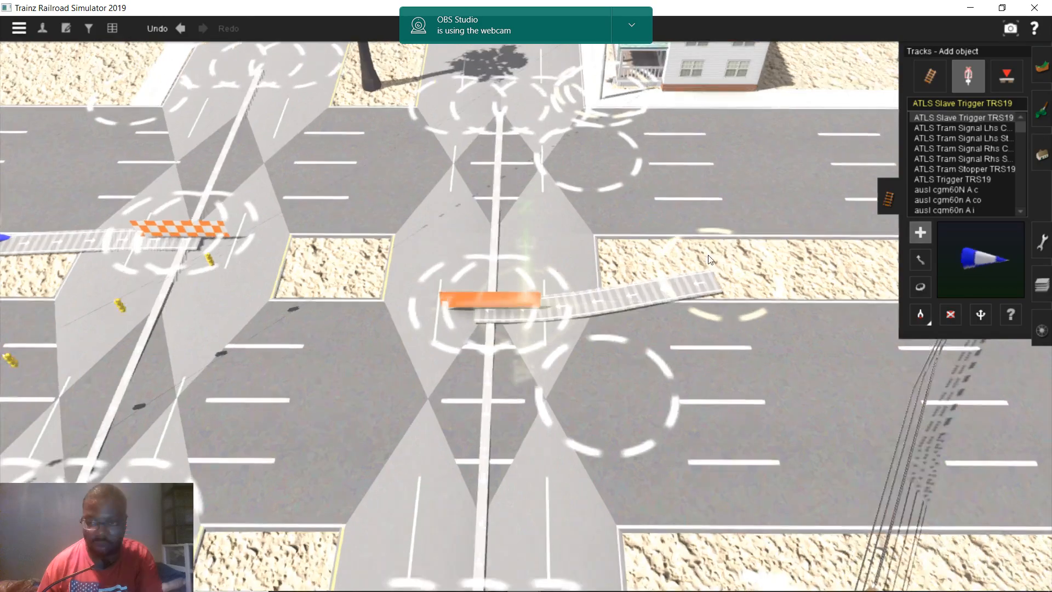
{"action": "left_click", "coordinate": [655, 301]}
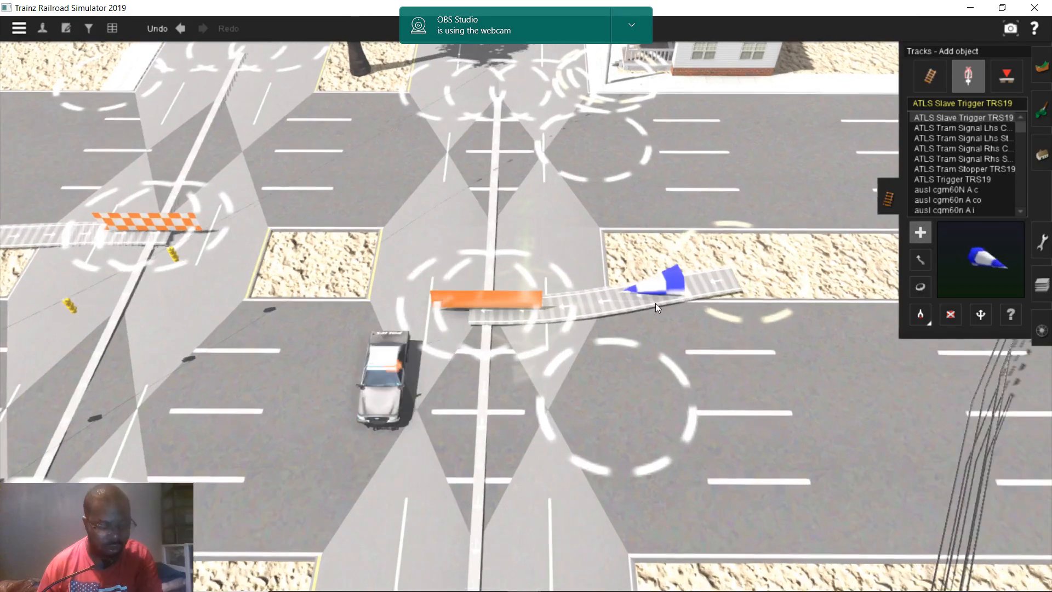
- Set the new slave trigger to channel 5 and make it control traffic on Route 2
{"action": "left_click", "coordinate": [1011, 314]}
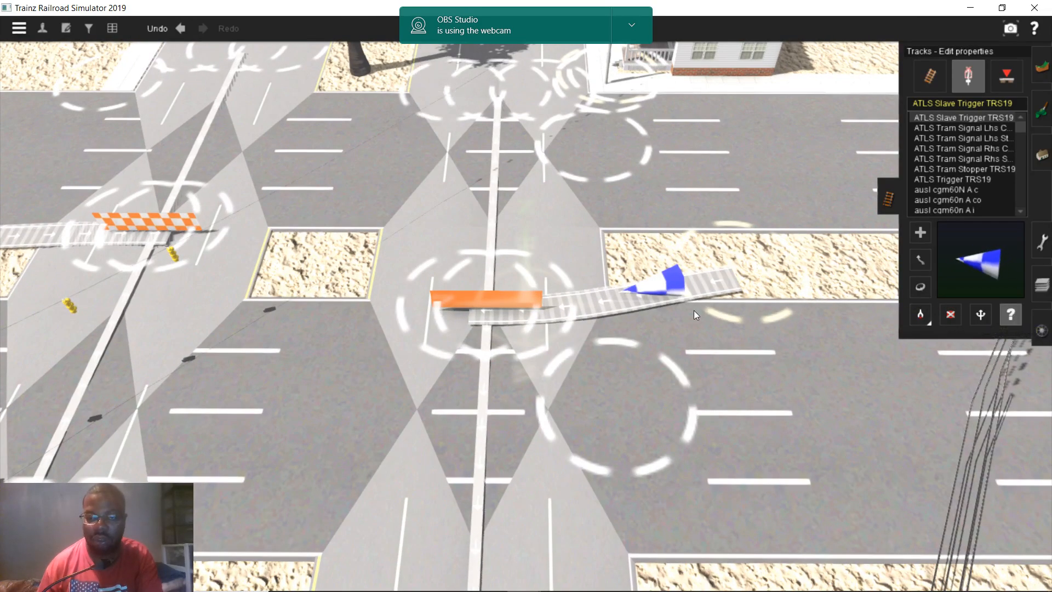
{"action": "left_click", "coordinate": [653, 281]}
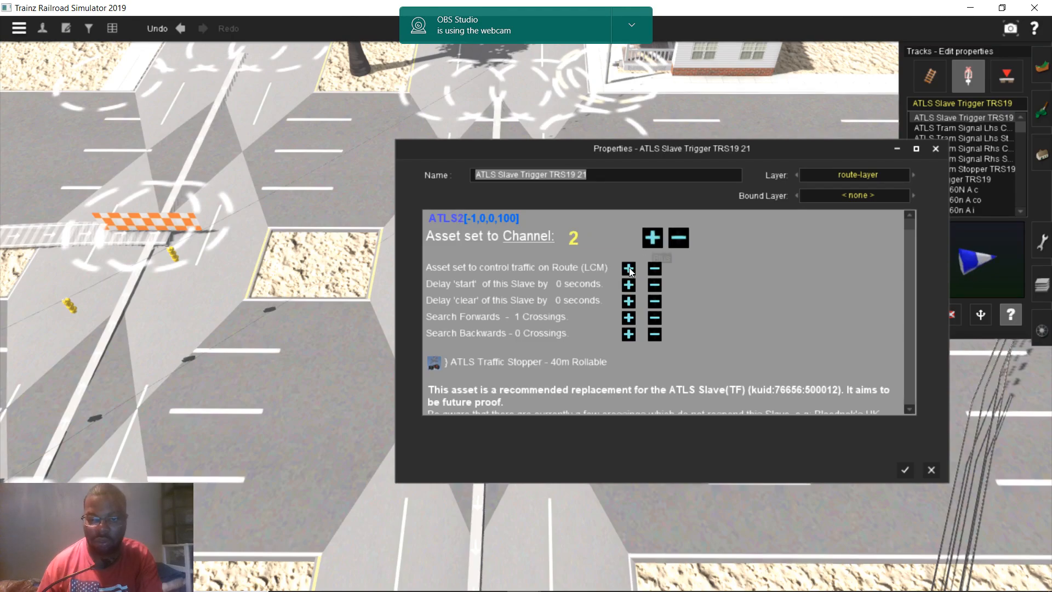
{"action": "left_click", "coordinate": [629, 267]}
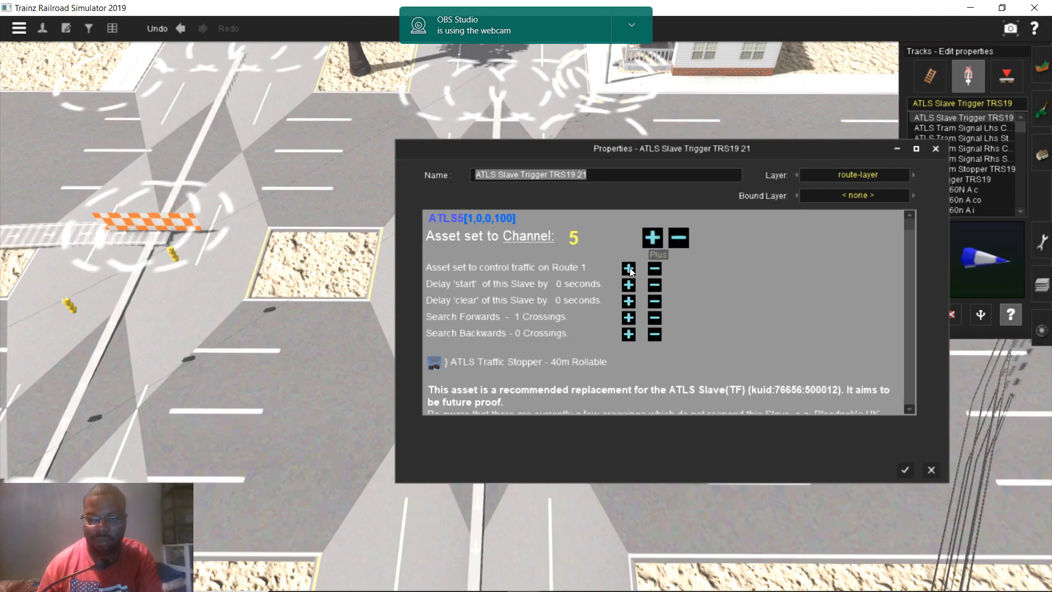
{"action": "left_click", "coordinate": [629, 268]}
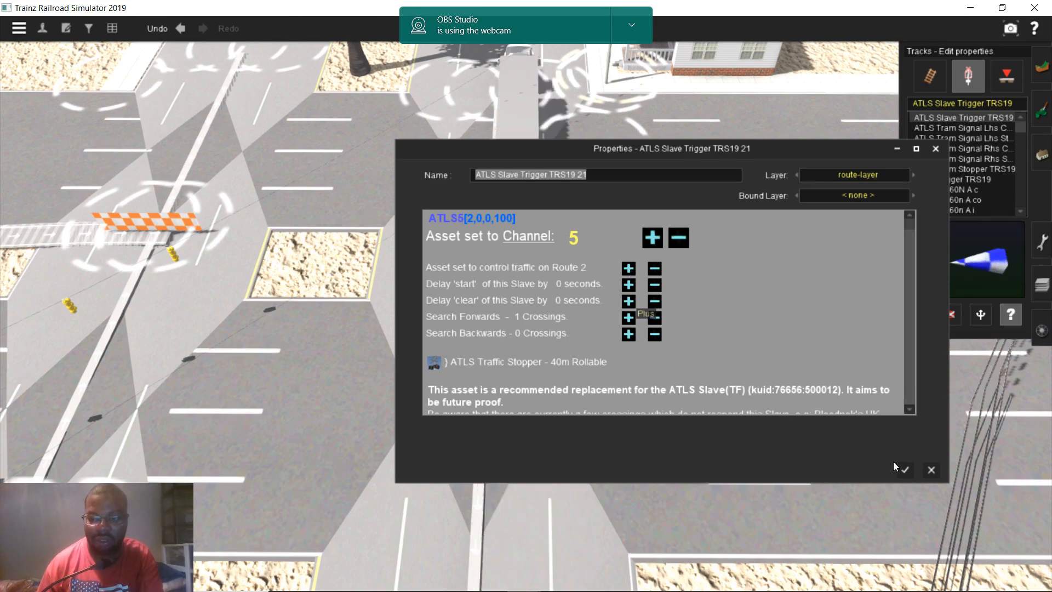
{"action": "left_click", "coordinate": [905, 468]}
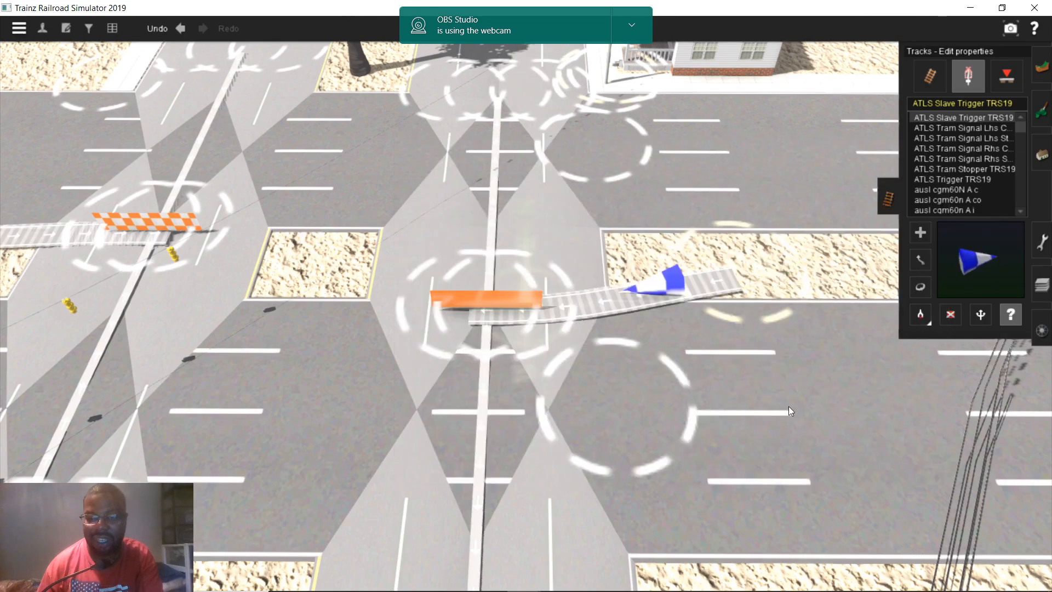
- Sample the hanging ATLS US 3 Light Signal from the overhead wire for placing another copy
{"action": "right_click_drag", "start_coordinate": [424, 282], "coordinate": [776, 287]}
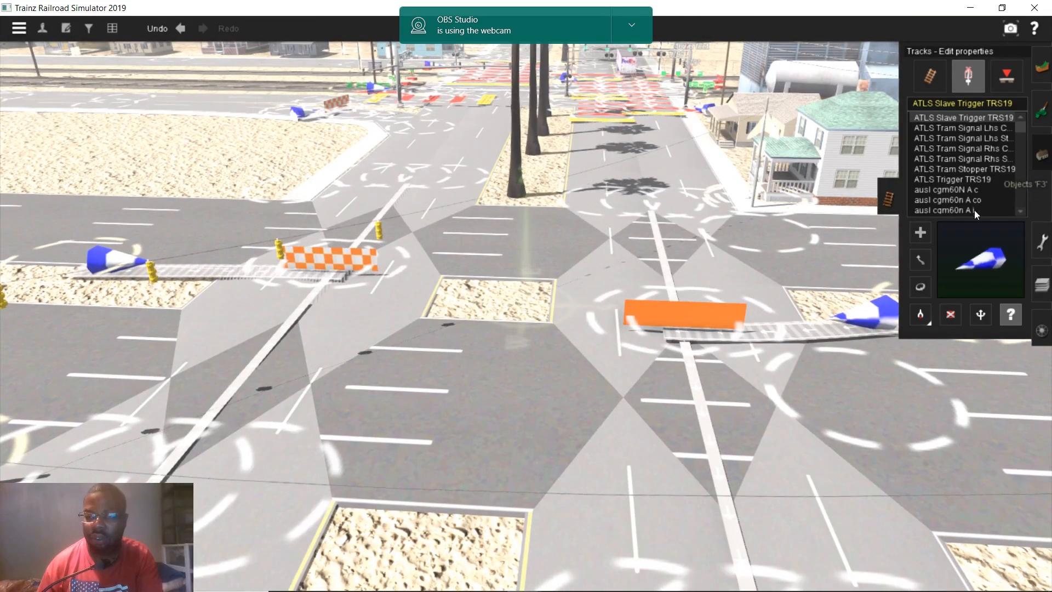
{"action": "left_click", "coordinate": [1041, 156]}
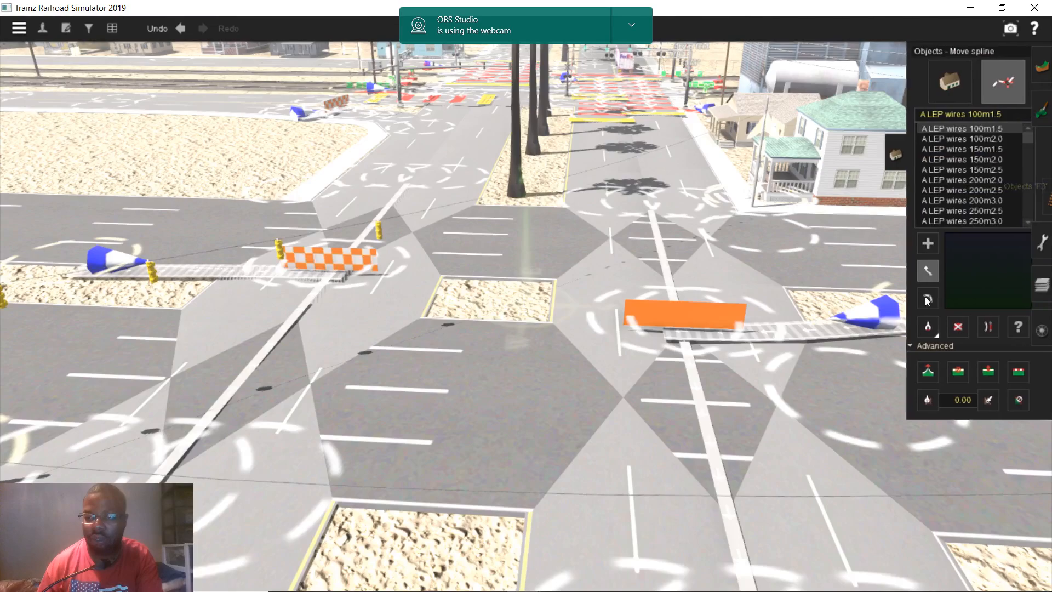
{"action": "left_click", "coordinate": [958, 96]}
{"action": "left_click", "coordinate": [920, 326]}
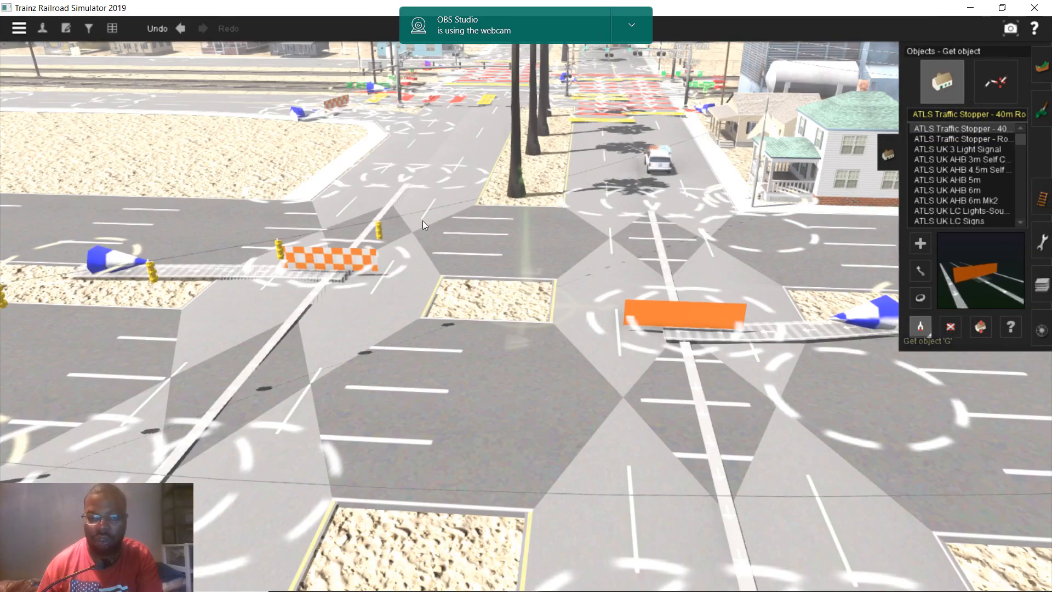
{"action": "key", "text": "a"}
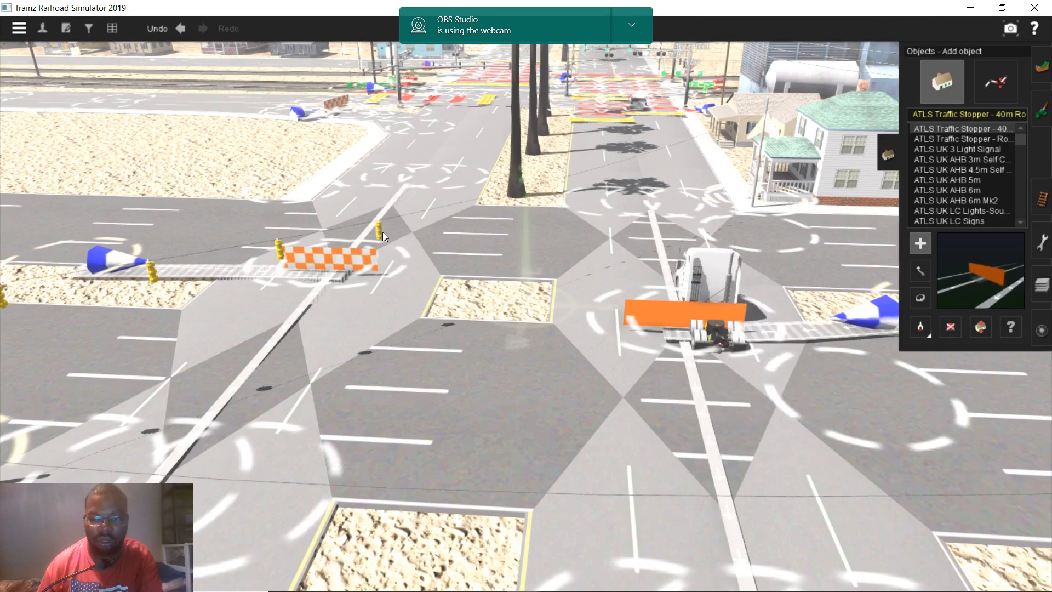
{"action": "key", "text": "g"}
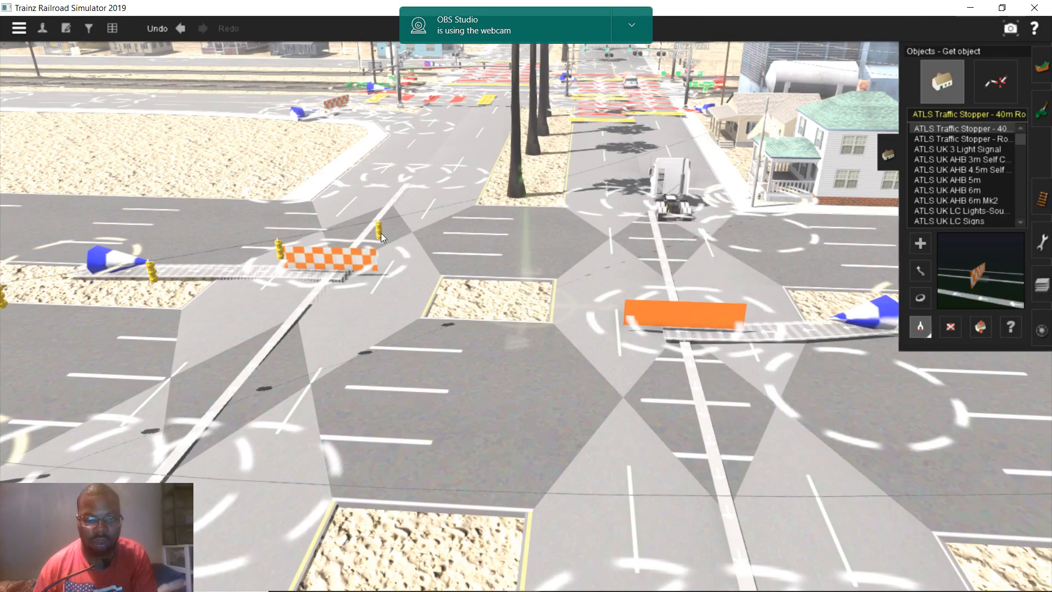
{"action": "right_click", "coordinate": [380, 232]}
{"action": "right_click", "coordinate": [555, 350]}
{"action": "scroll", "coordinate": [649, 343], "scroll_direction": "up", "scroll_amount": 3}
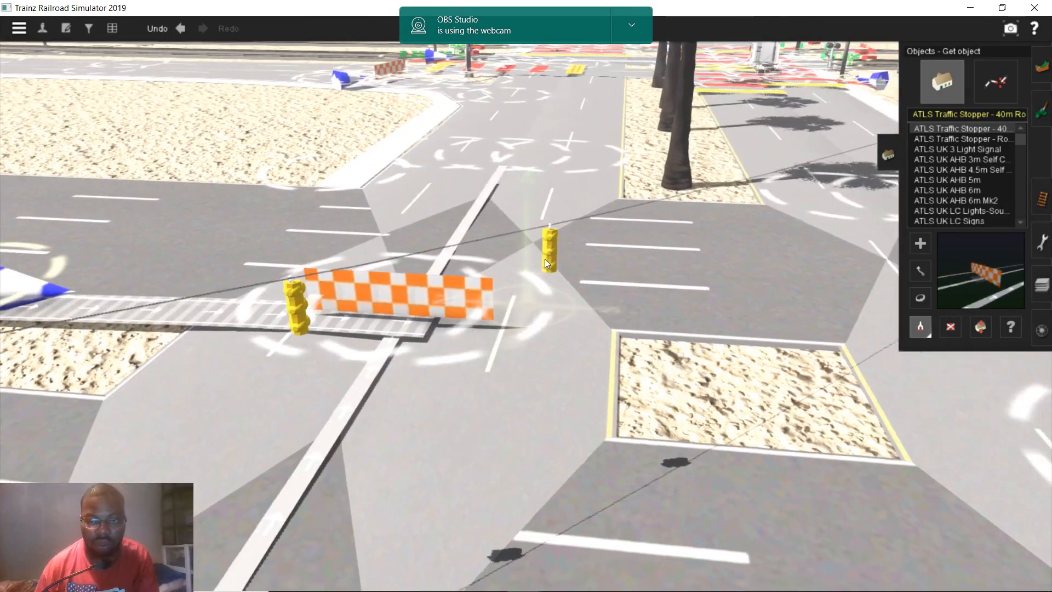
{"action": "left_click", "coordinate": [544, 258]}
- Place two ATLS US 3 Light Signals beneath the second overhead wire, in the lanes just past the small sandy median
{"action": "right_click", "coordinate": [696, 310]}
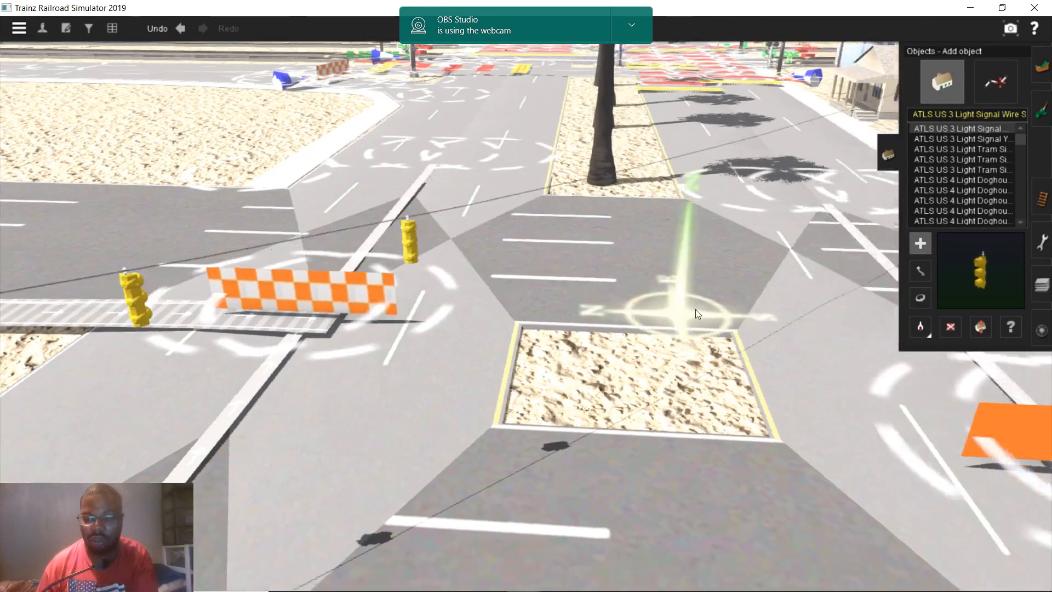
{"action": "key", "text": "Up"}
{"action": "right_click", "coordinate": [655, 301]}
{"action": "right_click", "coordinate": [647, 307]}
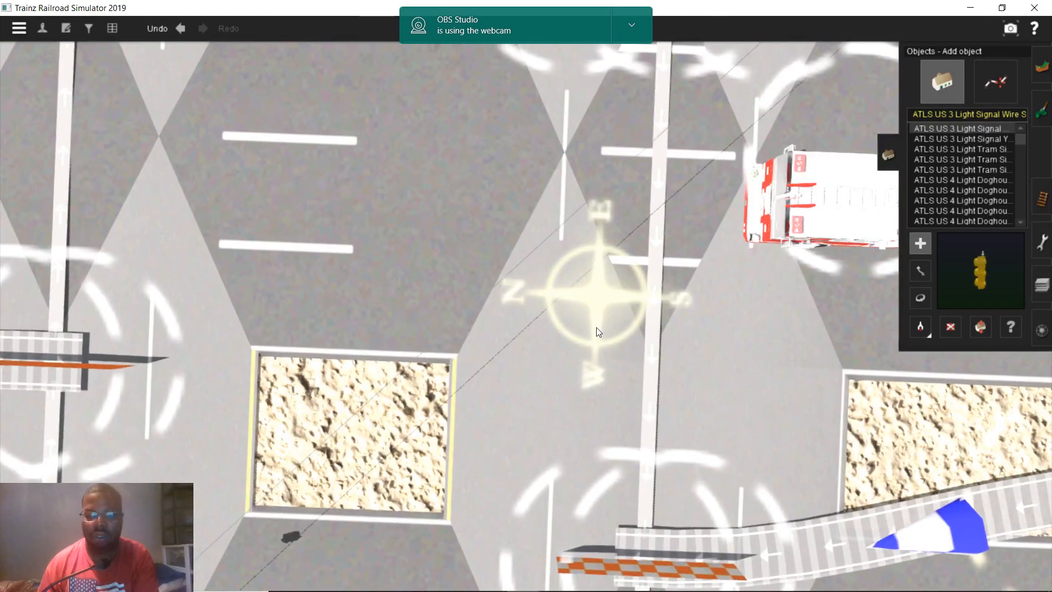
{"action": "scroll", "coordinate": [596, 327], "scroll_direction": "up", "scroll_amount": 3}
{"action": "right_click", "coordinate": [482, 317]}
{"action": "right_click", "coordinate": [475, 317]}
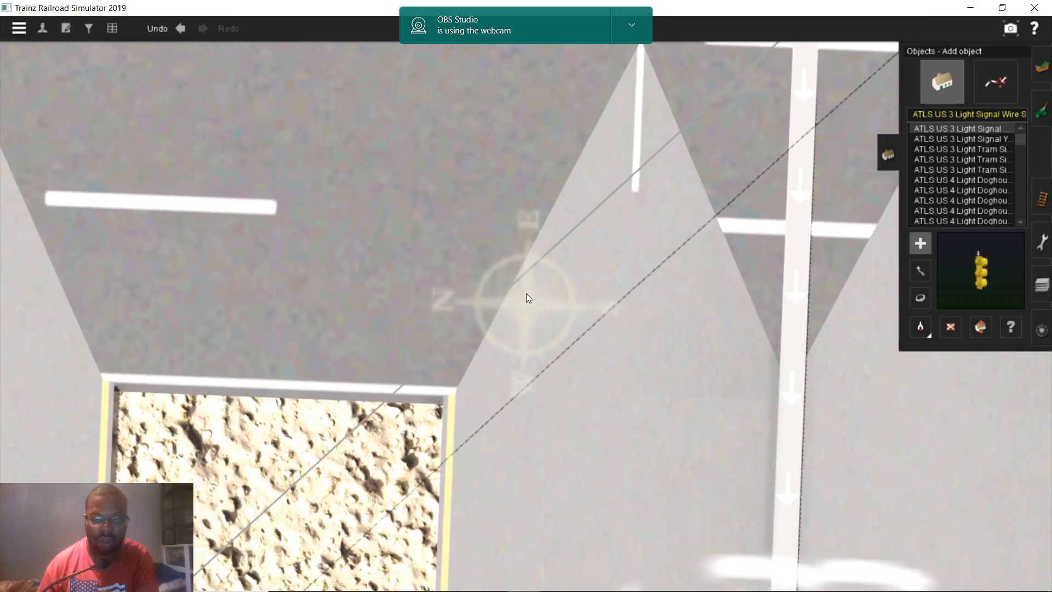
{"action": "right_click", "coordinate": [564, 272]}
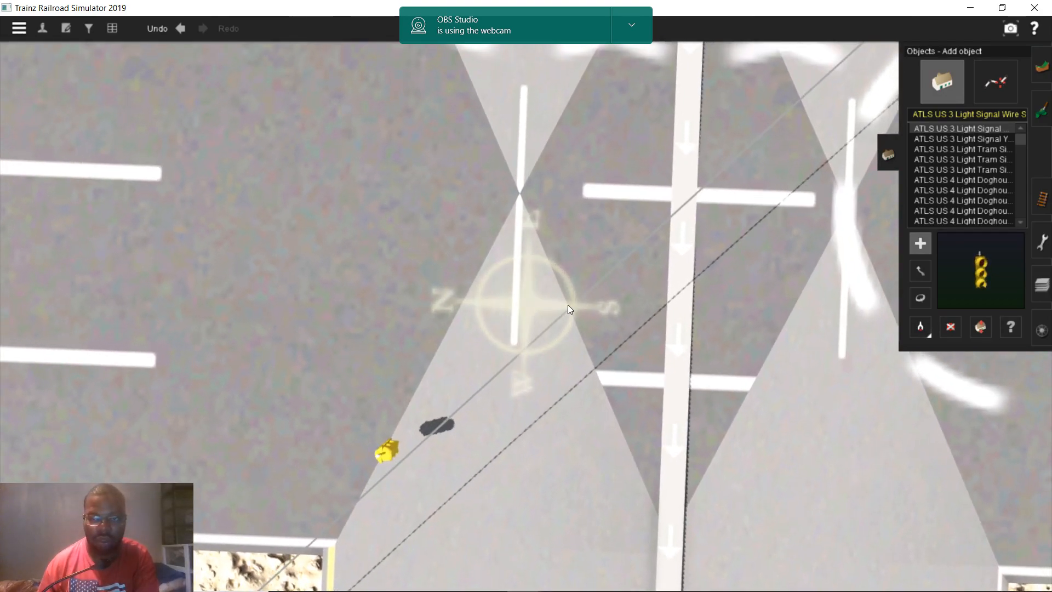
{"action": "right_click", "coordinate": [568, 305]}
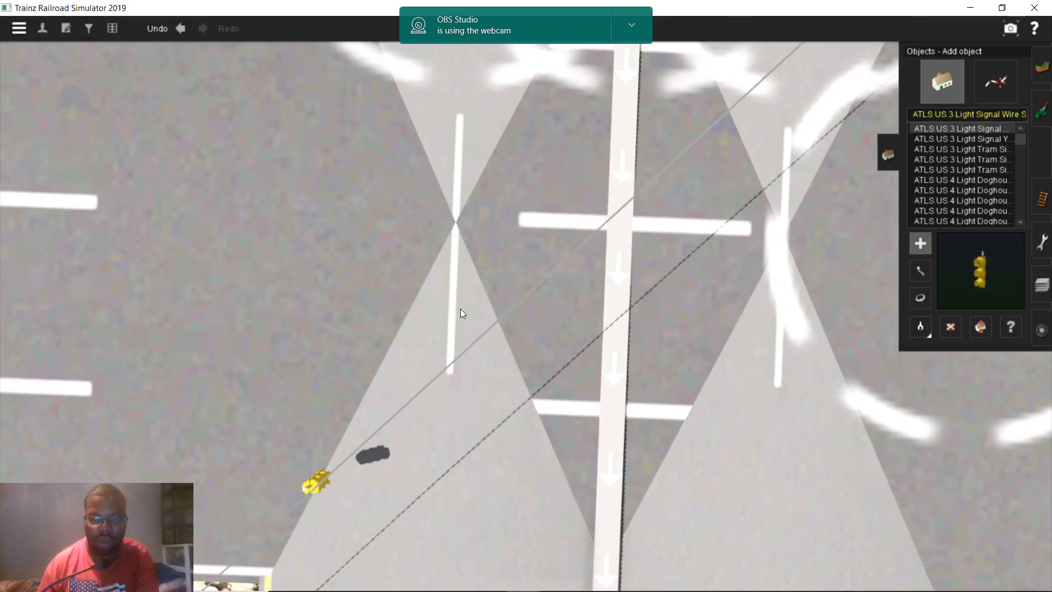
{"action": "left_click", "coordinate": [431, 315]}
- Place two more ATLS US 3 Light Signals beneath the same wire, over the lanes towards the house-side sidewalk corner
{"action": "right_click", "coordinate": [613, 129]}
{"action": "right_click", "coordinate": [605, 249]}
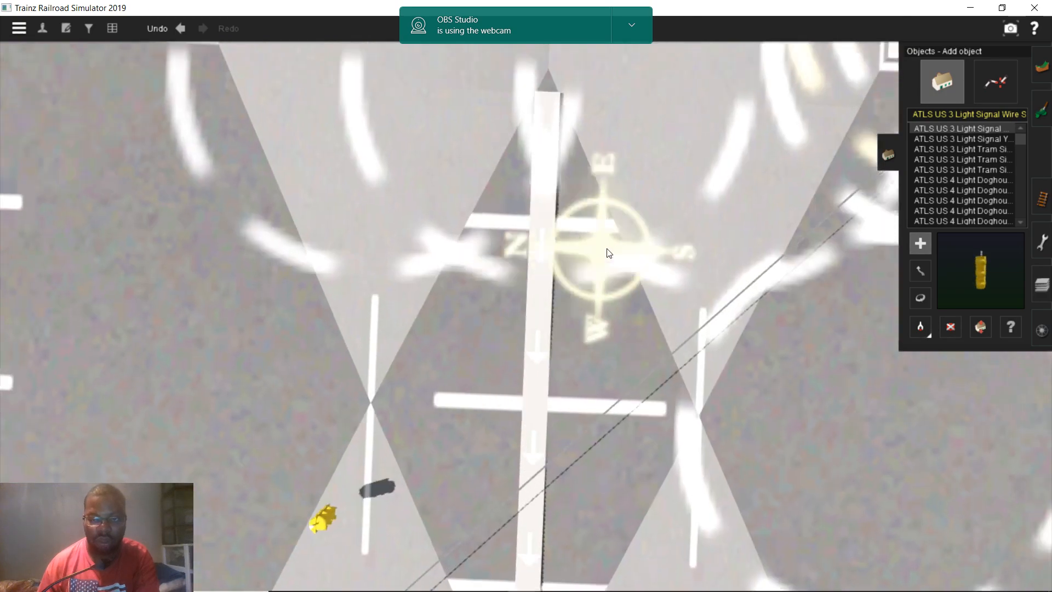
{"action": "right_click", "coordinate": [600, 255]}
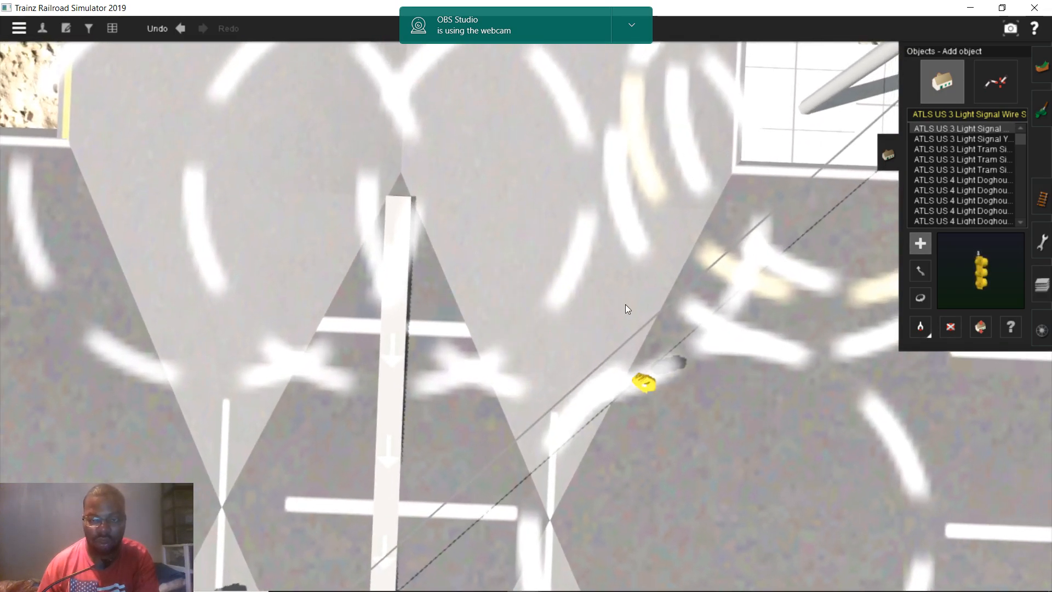
{"action": "right_click", "coordinate": [719, 307]}
{"action": "right_click", "coordinate": [511, 216]}
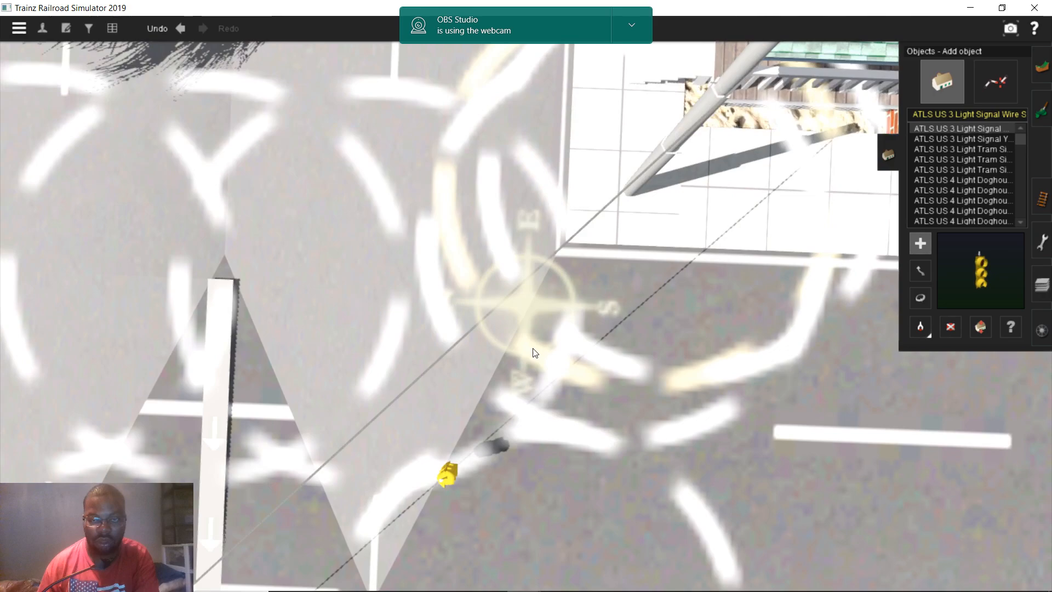
{"action": "left_click", "coordinate": [533, 349]}
{"action": "scroll", "coordinate": [533, 348], "scroll_direction": "down", "scroll_amount": 3}
{"action": "right_click", "coordinate": [480, 265]}
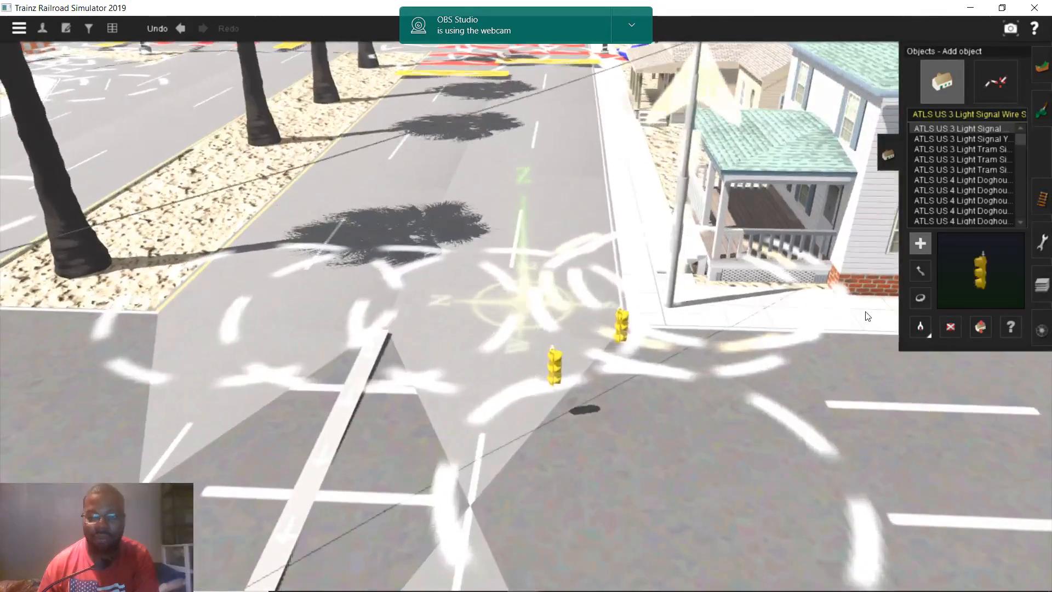
- Raise the signal nearest the sidewalk corner to about 5.10 m so it hangs from the overhead wire
{"action": "left_click", "coordinate": [921, 297]}
{"action": "left_click", "coordinate": [980, 326]}
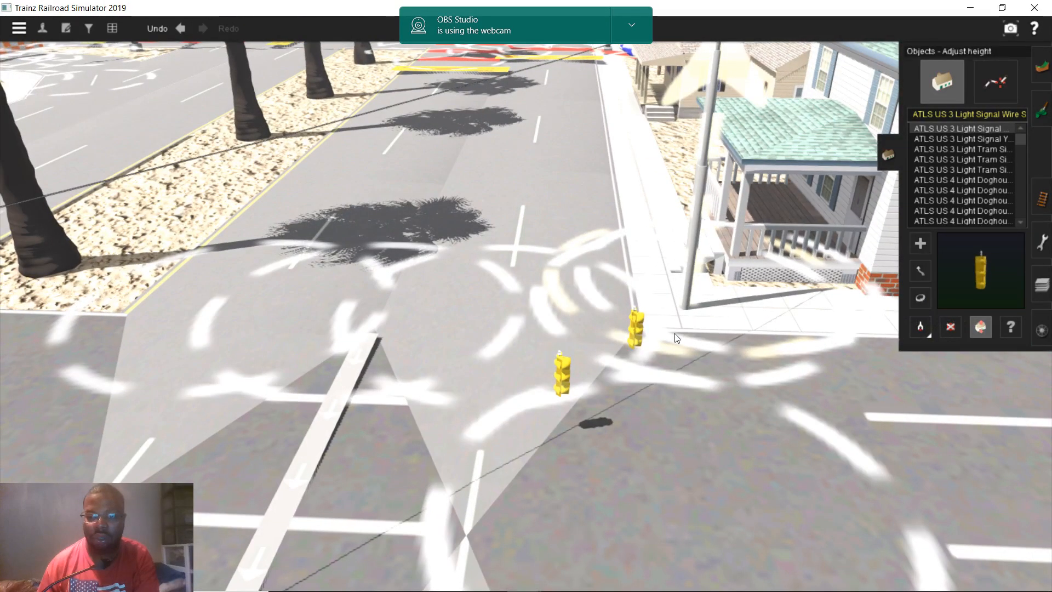
{"action": "left_click_drag", "start_coordinate": [638, 328], "coordinate": [639, 295]}
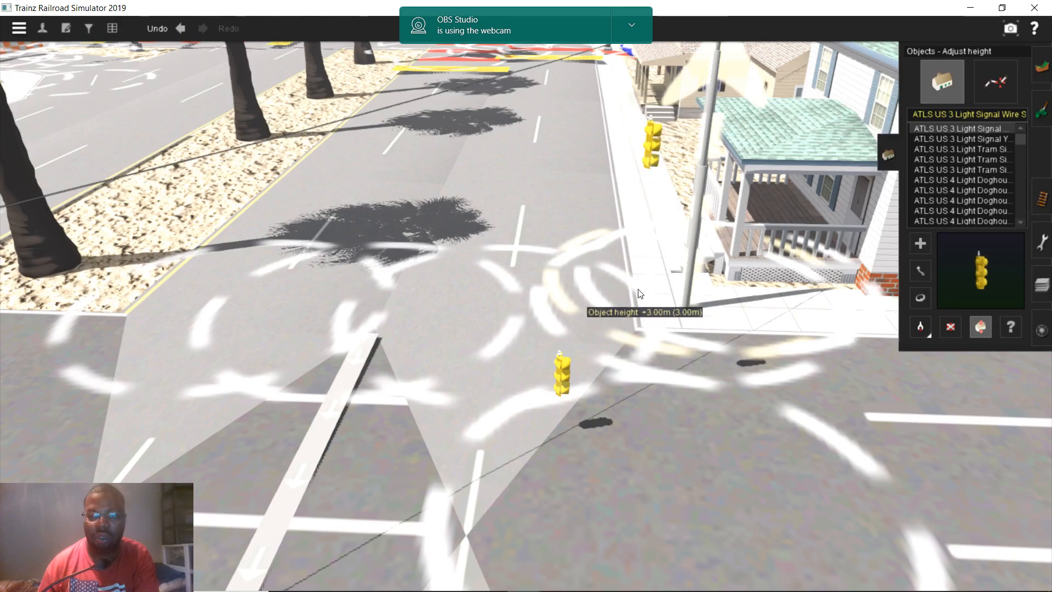
{"action": "key", "text": "Down"}
{"action": "scroll", "coordinate": [631, 289], "scroll_direction": "down", "scroll_amount": 2}
{"action": "key", "text": "Down"}
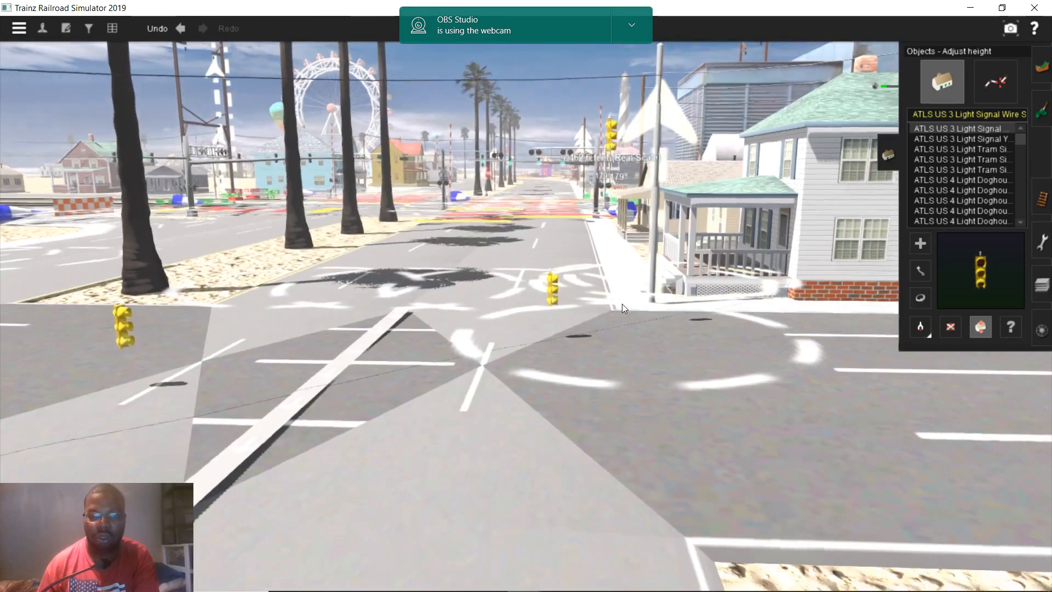
{"action": "scroll", "coordinate": [578, 340], "scroll_direction": "down", "scroll_amount": 5}
{"action": "scroll", "coordinate": [577, 341], "scroll_direction": "up", "scroll_amount": 4}
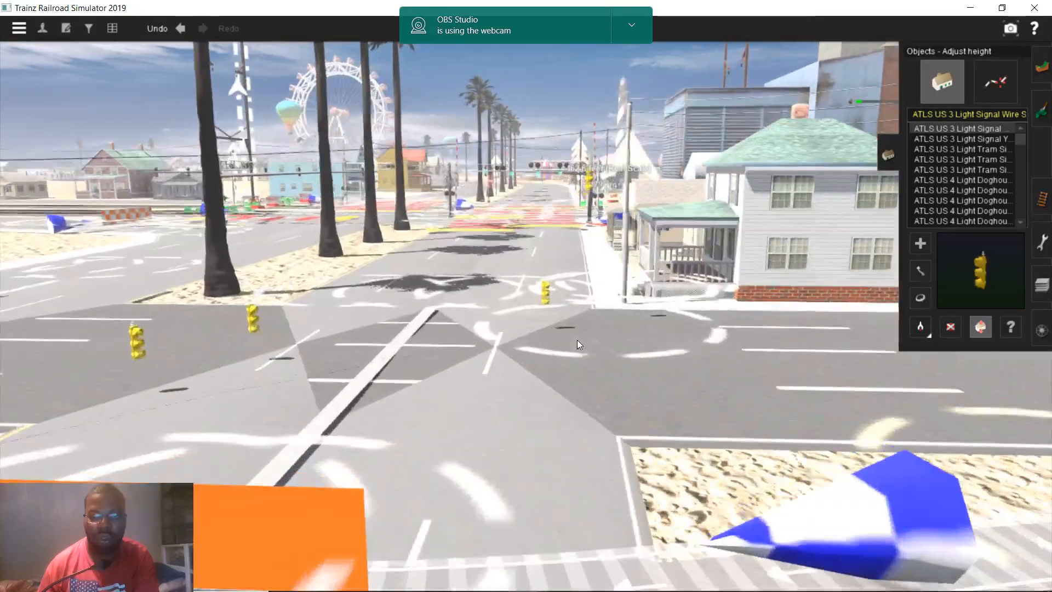
{"action": "scroll", "coordinate": [576, 340], "scroll_direction": "up", "scroll_amount": 2}
{"action": "scroll", "coordinate": [576, 334], "scroll_direction": "up", "scroll_amount": 4}
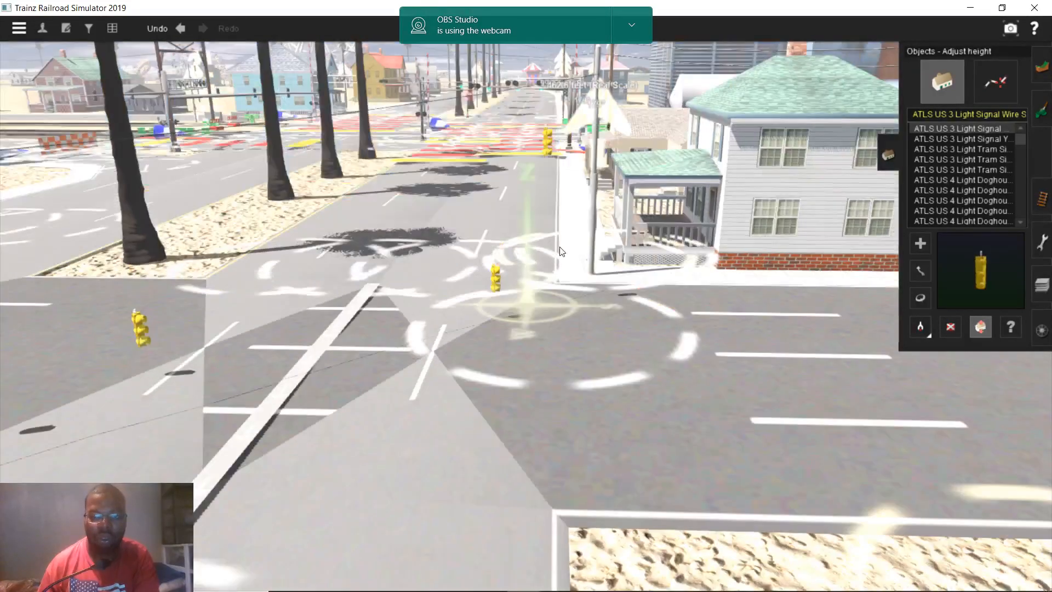
{"action": "scroll", "coordinate": [562, 251], "scroll_direction": "up", "scroll_amount": 3}
{"action": "key", "text": "Down"}
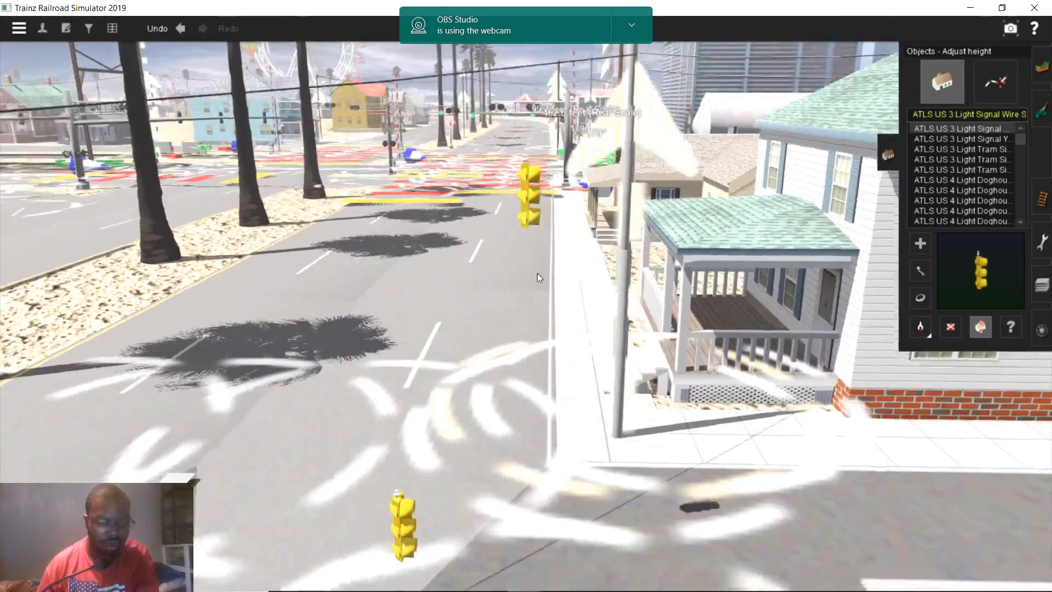
{"action": "left_click_drag", "start_coordinate": [533, 212], "coordinate": [570, 2]}
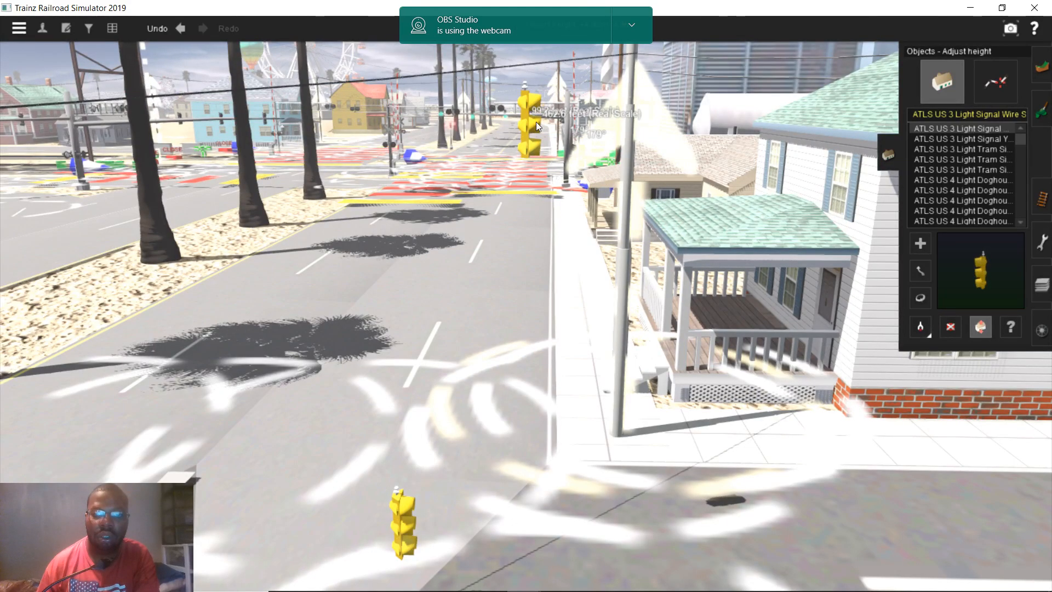
{"action": "left_click_drag", "start_coordinate": [536, 122], "coordinate": [535, 65]}
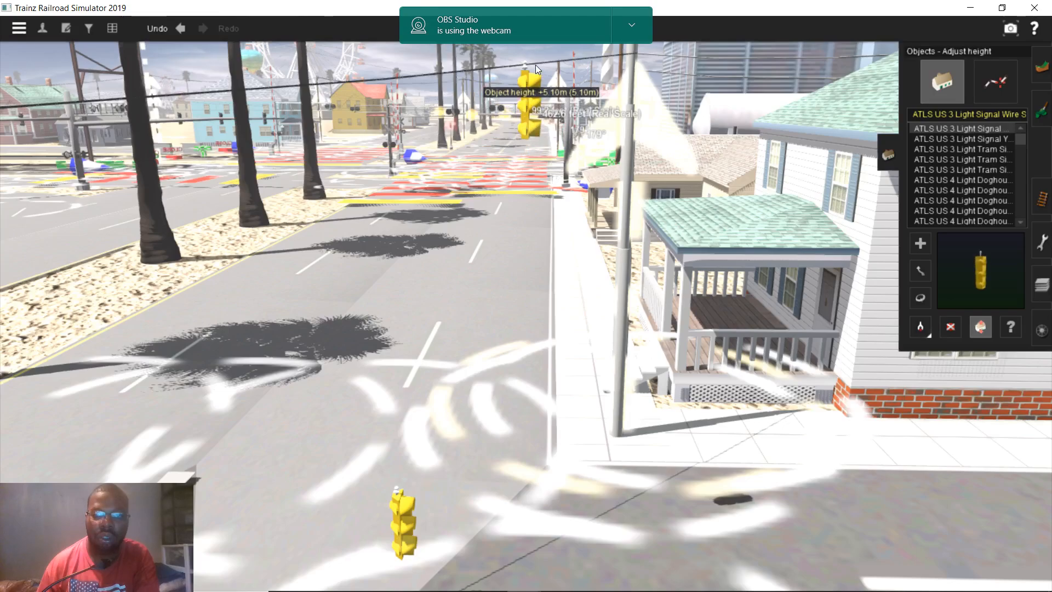
- Rotate the raised signal to face the approaching traffic and move it into line under the overhead wire
{"action": "right_click_drag", "start_coordinate": [534, 465], "coordinate": [628, 361]}
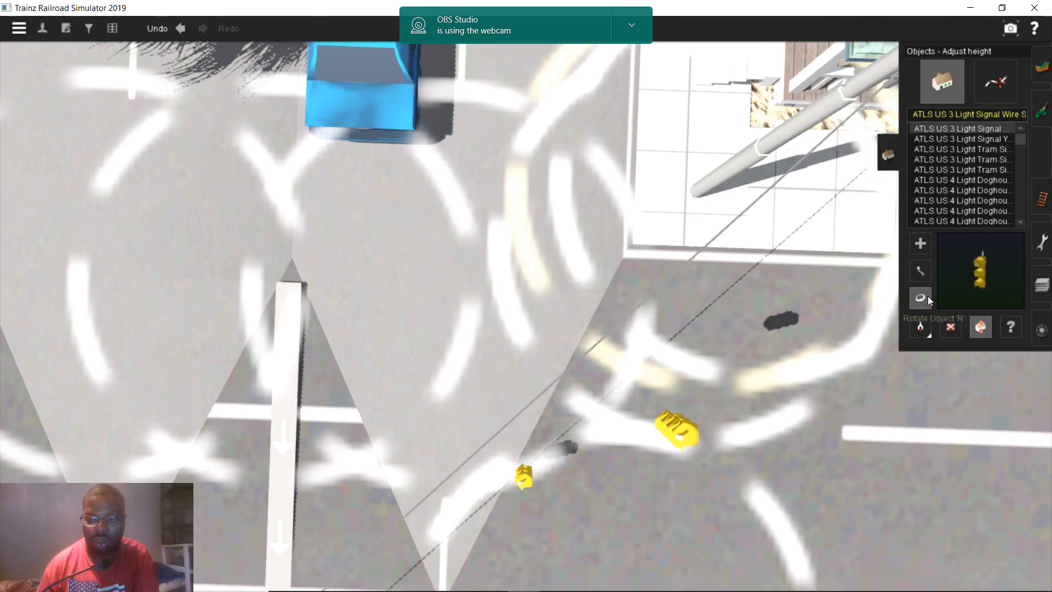
{"action": "key", "text": "r"}
{"action": "left_click_drag", "start_coordinate": [641, 430], "coordinate": [517, 430]}
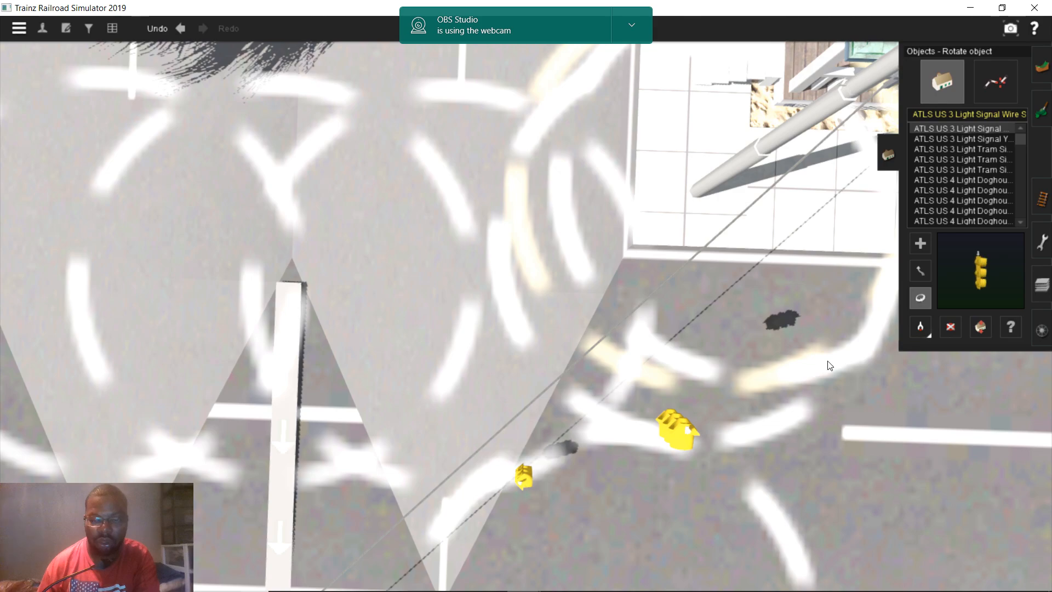
{"action": "left_click", "coordinate": [920, 271]}
{"action": "left_click_drag", "start_coordinate": [680, 428], "coordinate": [531, 307]}
{"action": "scroll", "coordinate": [482, 324], "scroll_direction": "down", "scroll_amount": 3}
{"action": "right_click", "coordinate": [438, 292]}
{"action": "right_click_drag", "start_coordinate": [536, 289], "coordinate": [547, 254]}
{"action": "right_click_drag", "start_coordinate": [534, 323], "coordinate": [532, 294]}
{"action": "scroll", "coordinate": [531, 295], "scroll_direction": "down", "scroll_amount": 3}
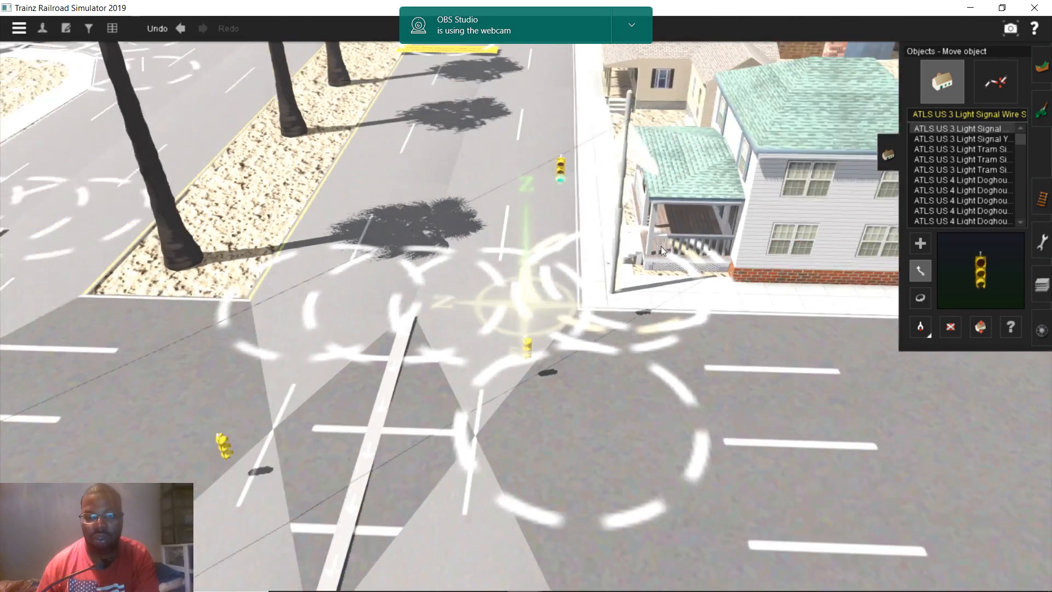
- Set the signal nearest the sidewalk corner to channel 5 and its light to Route 2
{"action": "left_click", "coordinate": [1009, 326]}
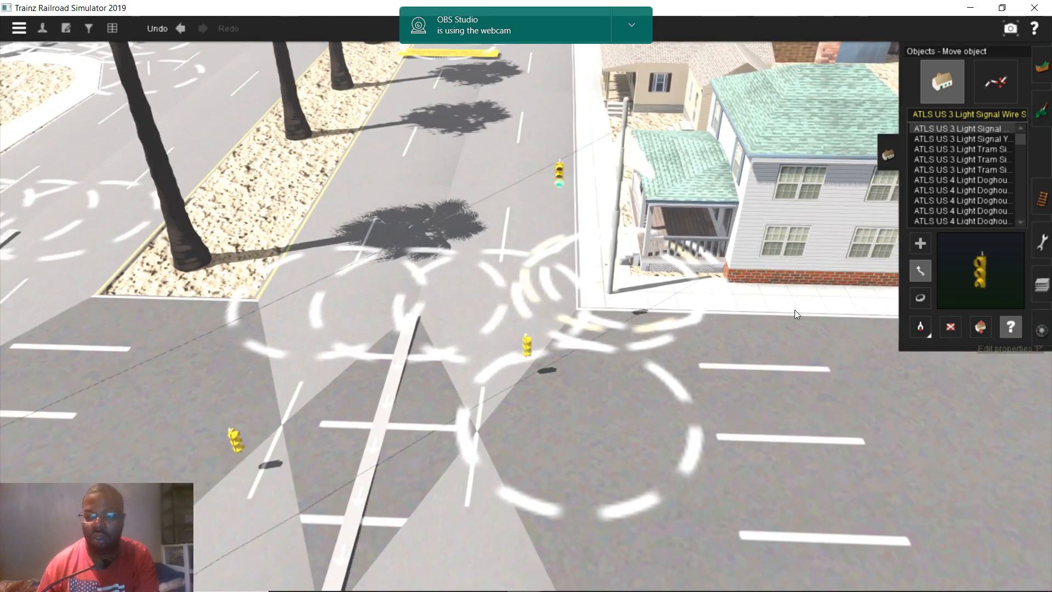
{"action": "left_click", "coordinate": [557, 167]}
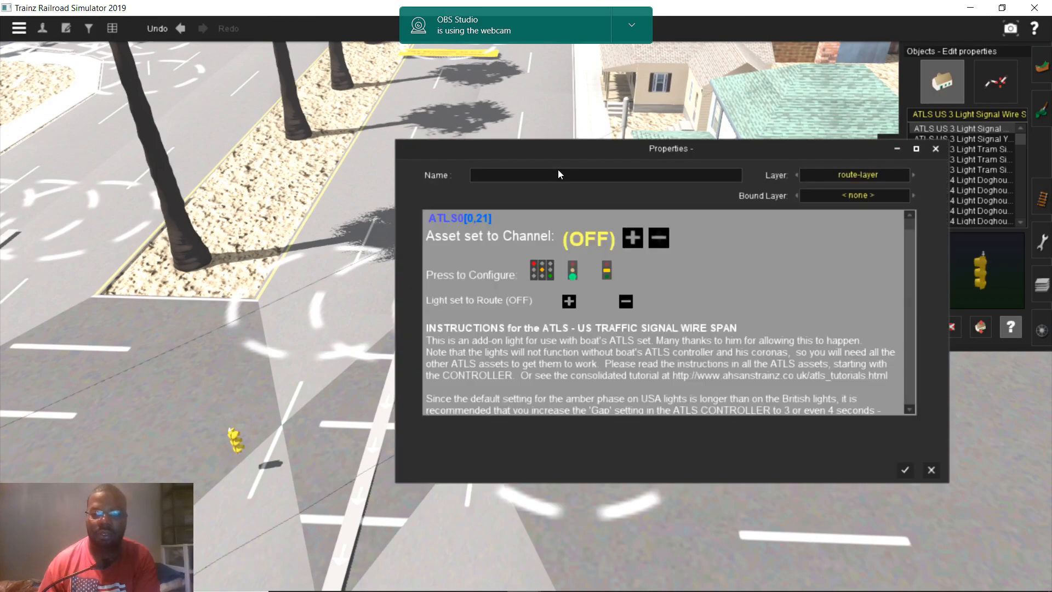
{"action": "left_click", "coordinate": [631, 233]}
{"action": "left_click", "coordinate": [632, 235]}
{"action": "left_click", "coordinate": [571, 304]}
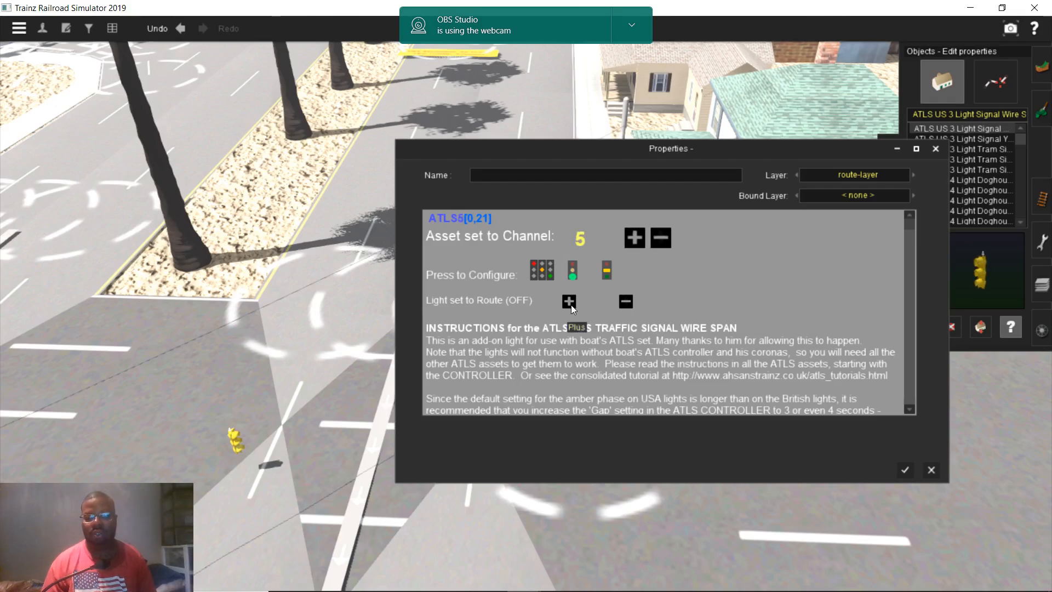
{"action": "left_click", "coordinate": [571, 305]}
{"action": "left_click", "coordinate": [571, 305]}
{"action": "left_click", "coordinate": [903, 470]}
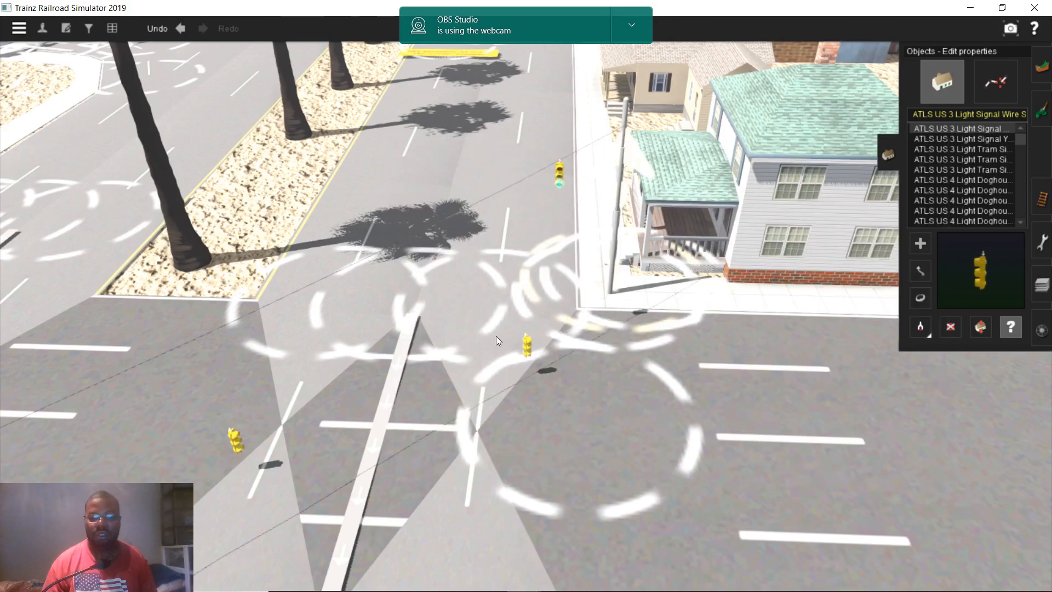
- Rotate the neighbouring low signal to face the approaching traffic and raise it to about 4.00 m
{"action": "right_click", "coordinate": [495, 336]}
{"action": "scroll", "coordinate": [546, 263], "scroll_direction": "up", "scroll_amount": 5}
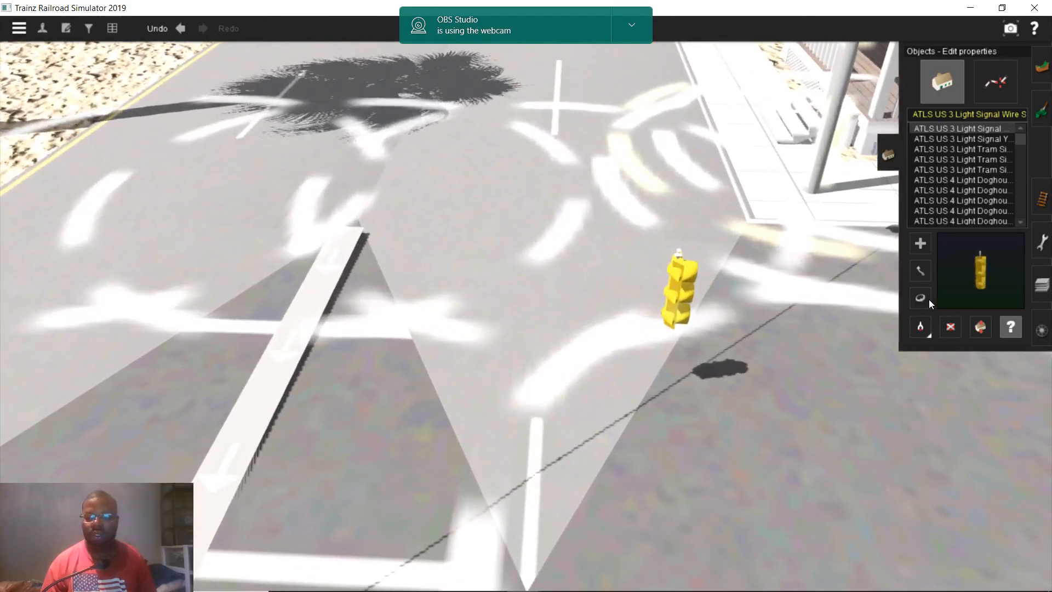
{"action": "left_click", "coordinate": [921, 298]}
{"action": "left_click_drag", "start_coordinate": [688, 303], "coordinate": [525, 336]}
{"action": "scroll", "coordinate": [778, 319], "scroll_direction": "down", "scroll_amount": 3}
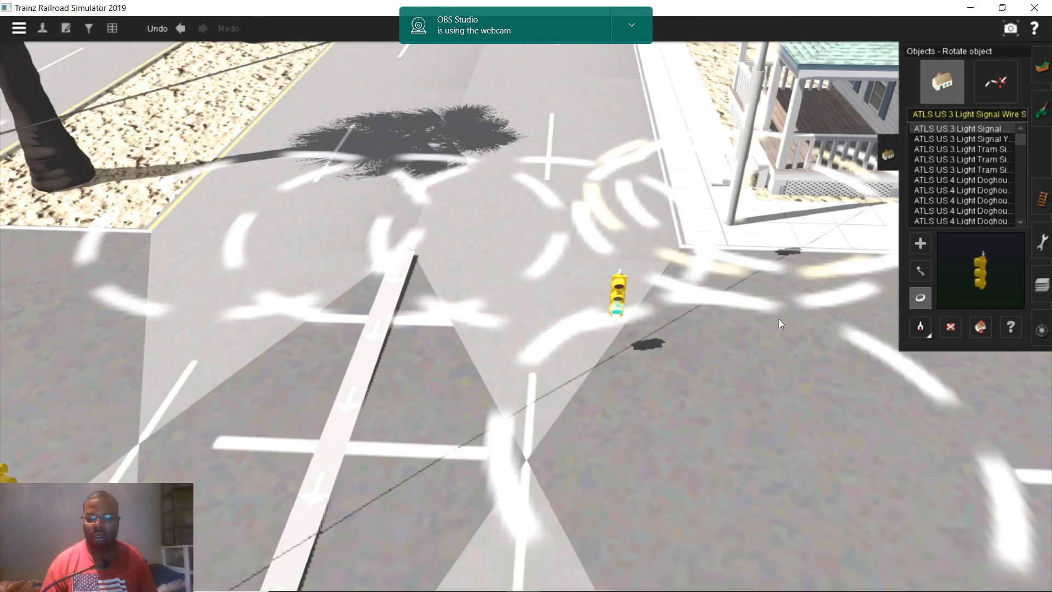
{"action": "left_click", "coordinate": [980, 326]}
{"action": "left_click_drag", "start_coordinate": [606, 310], "coordinate": [640, 259]}
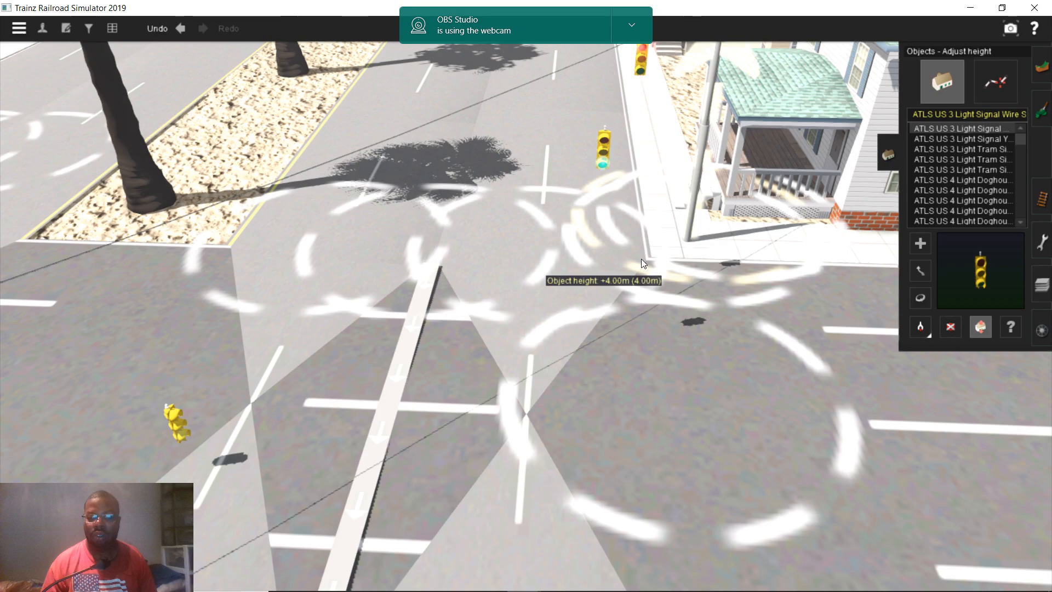
- Set the newly raised second signal to channel 5 and its light to Route 2
{"action": "left_click", "coordinate": [1011, 328]}
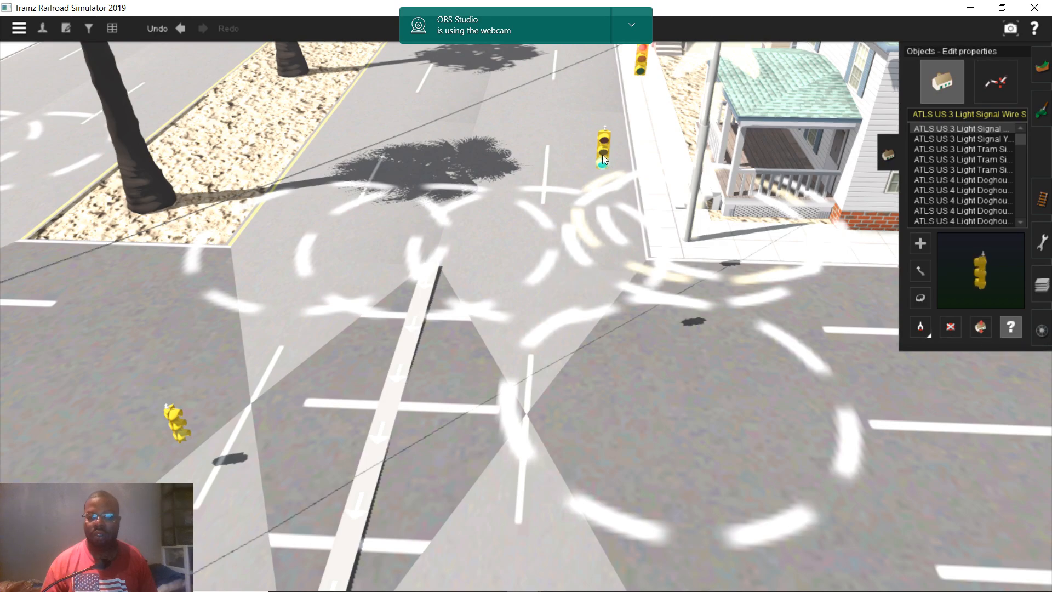
{"action": "left_click", "coordinate": [602, 154]}
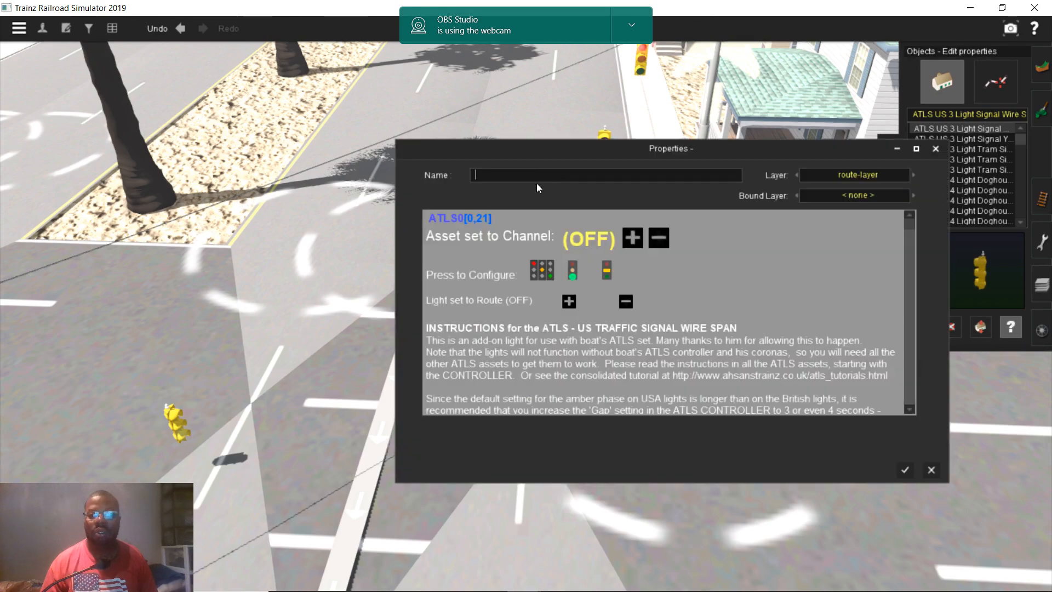
{"action": "left_click", "coordinate": [638, 242]}
{"action": "left_click", "coordinate": [634, 238]}
{"action": "left_click", "coordinate": [634, 239]}
{"action": "left_click", "coordinate": [635, 239]}
{"action": "left_click", "coordinate": [635, 239]}
{"action": "left_click", "coordinate": [569, 301]}
{"action": "left_click", "coordinate": [569, 301]}
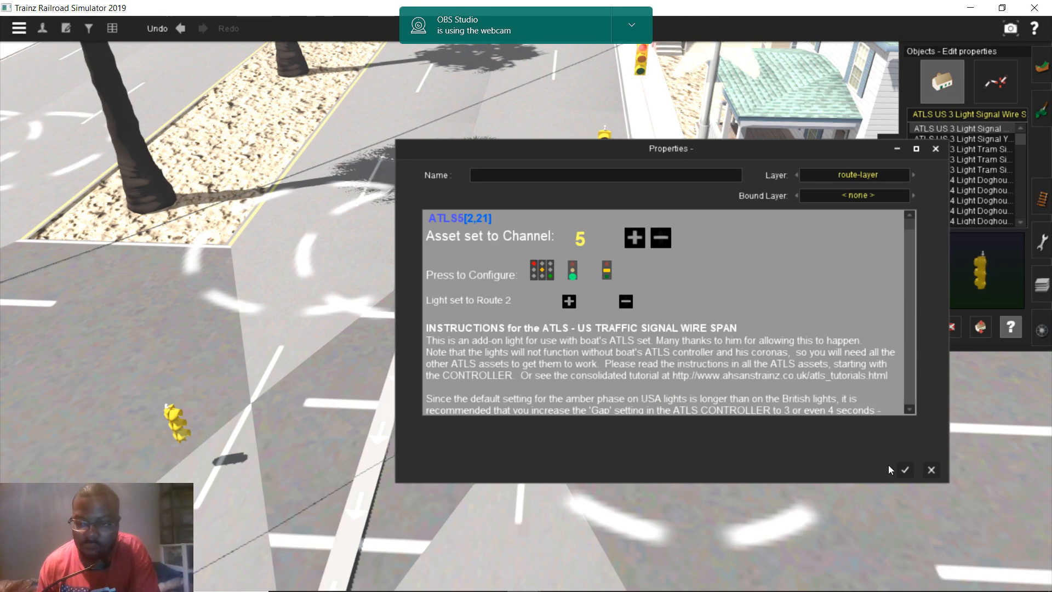
{"action": "left_click", "coordinate": [901, 467]}
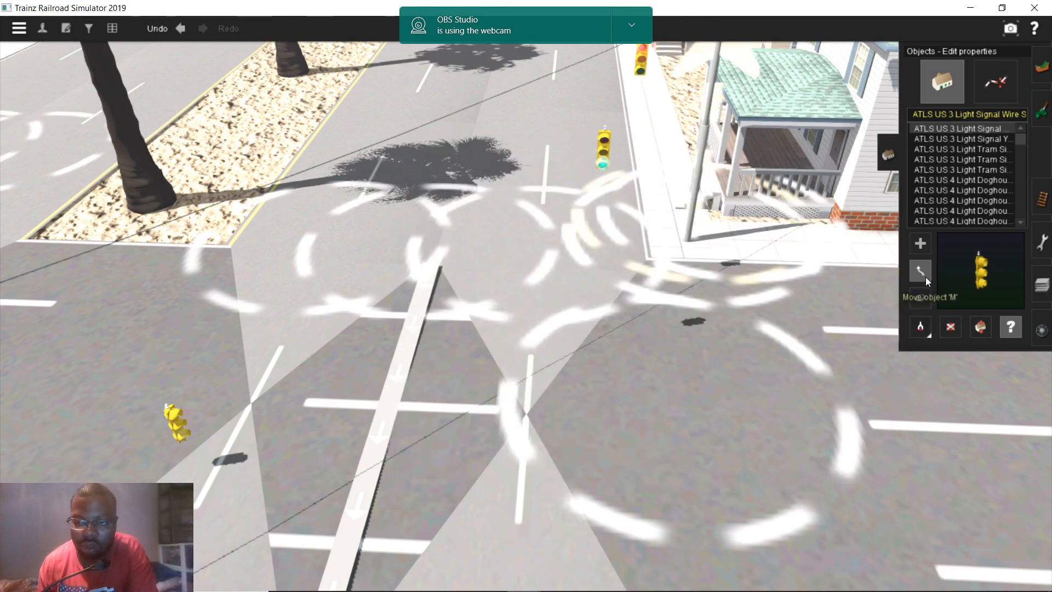
- Move the second raised signal sideways until it hangs directly on the overhead wire above the lane
{"action": "left_click", "coordinate": [923, 274]}
{"action": "right_click_drag", "start_coordinate": [441, 317], "coordinate": [541, 340]}
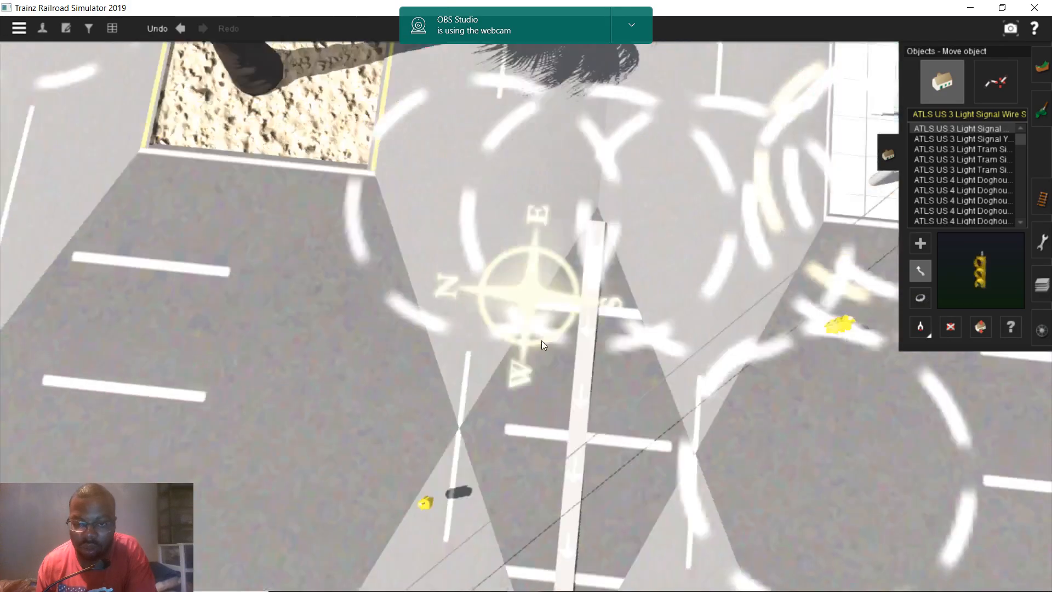
{"action": "right_click", "coordinate": [581, 337]}
{"action": "scroll", "coordinate": [690, 264], "scroll_direction": "up", "scroll_amount": 1}
{"action": "scroll", "coordinate": [690, 264], "scroll_direction": "up", "scroll_amount": 2}
{"action": "right_click", "coordinate": [690, 264]}
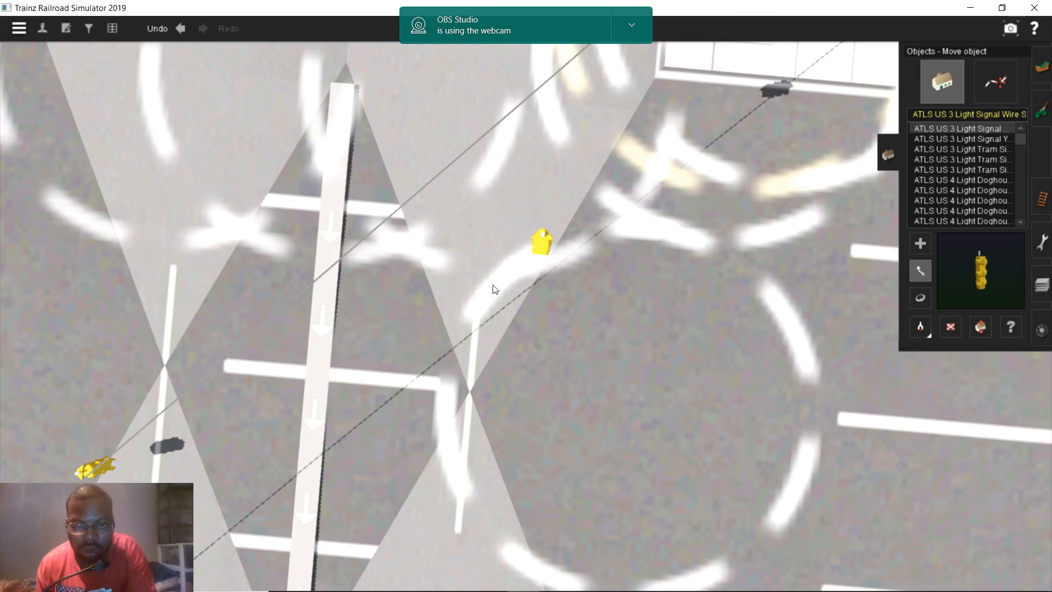
{"action": "right_click", "coordinate": [491, 287]}
{"action": "scroll", "coordinate": [509, 302], "scroll_direction": "up", "scroll_amount": 1}
{"action": "left_click_drag", "start_coordinate": [516, 304], "coordinate": [561, 348]}
{"action": "right_click", "coordinate": [484, 305]}
{"action": "right_click", "coordinate": [560, 347]}
{"action": "left_click_drag", "start_coordinate": [510, 304], "coordinate": [533, 303]}
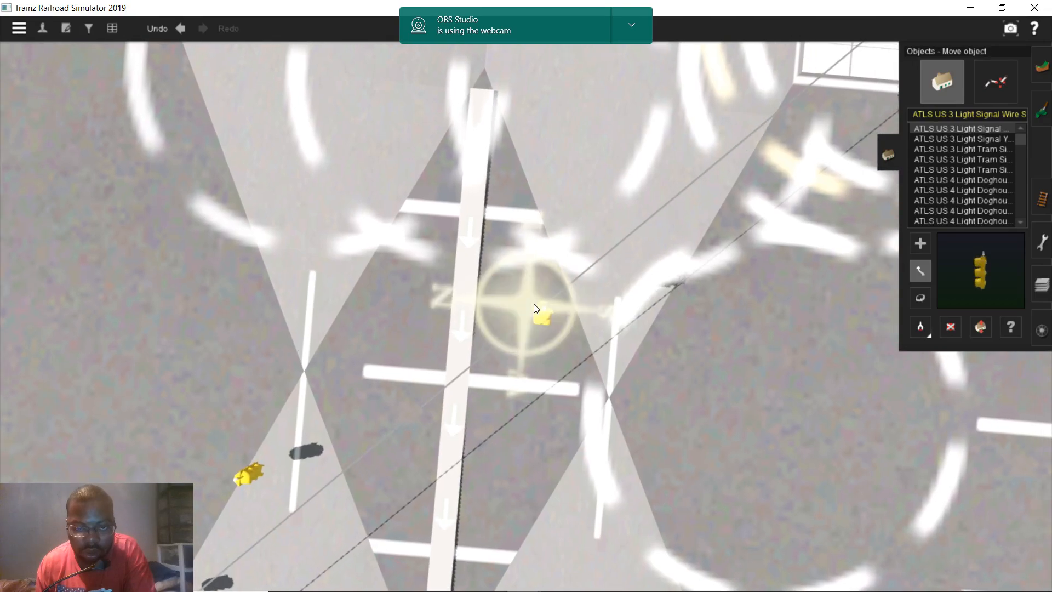
{"action": "scroll", "coordinate": [534, 303], "scroll_direction": "down", "scroll_amount": 5}
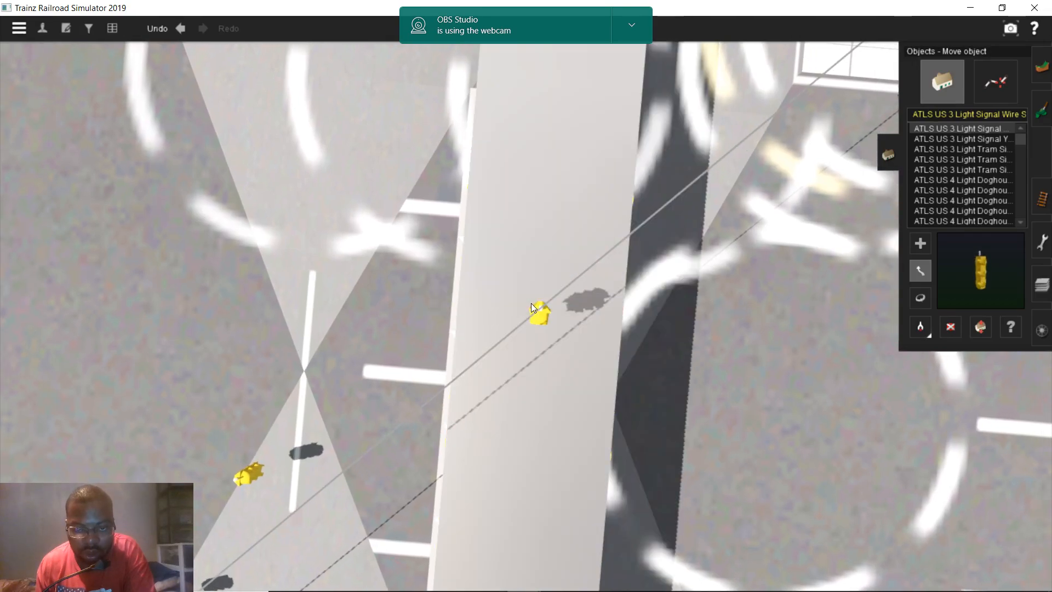
- Raise the signal hanging above the middle of the lane further, up to the overhead wire
{"action": "key", "text": "Down"}
{"action": "key", "text": "Down"}
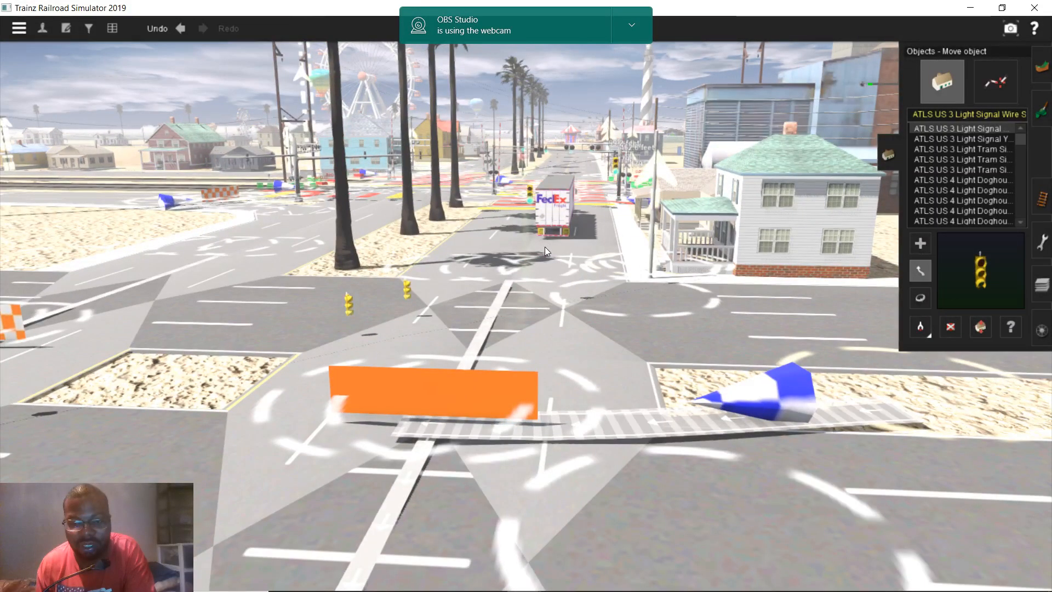
{"action": "scroll", "coordinate": [545, 247], "scroll_direction": "up", "scroll_amount": 5}
{"action": "scroll", "coordinate": [528, 259], "scroll_direction": "down", "scroll_amount": 5}
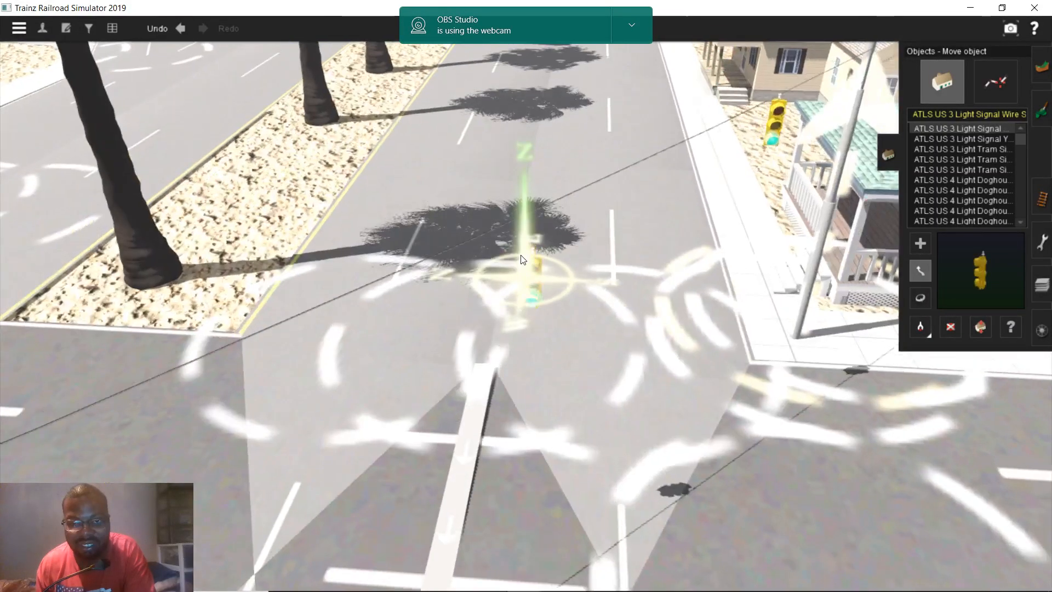
{"action": "left_click", "coordinate": [987, 325]}
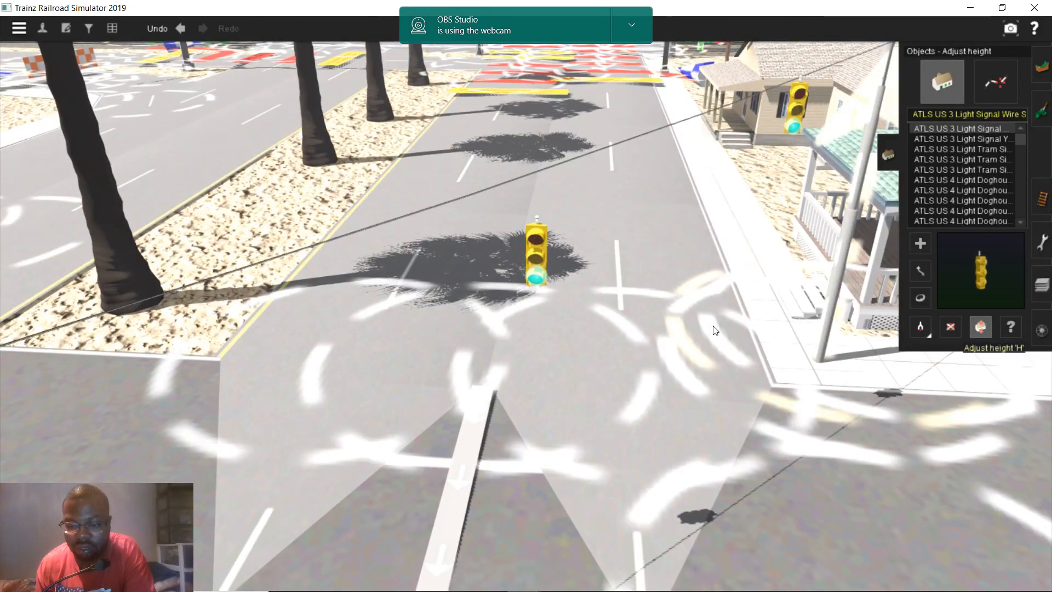
{"action": "left_click_drag", "start_coordinate": [543, 231], "coordinate": [570, 120]}
{"action": "right_click_drag", "start_coordinate": [623, 376], "coordinate": [726, 379]}
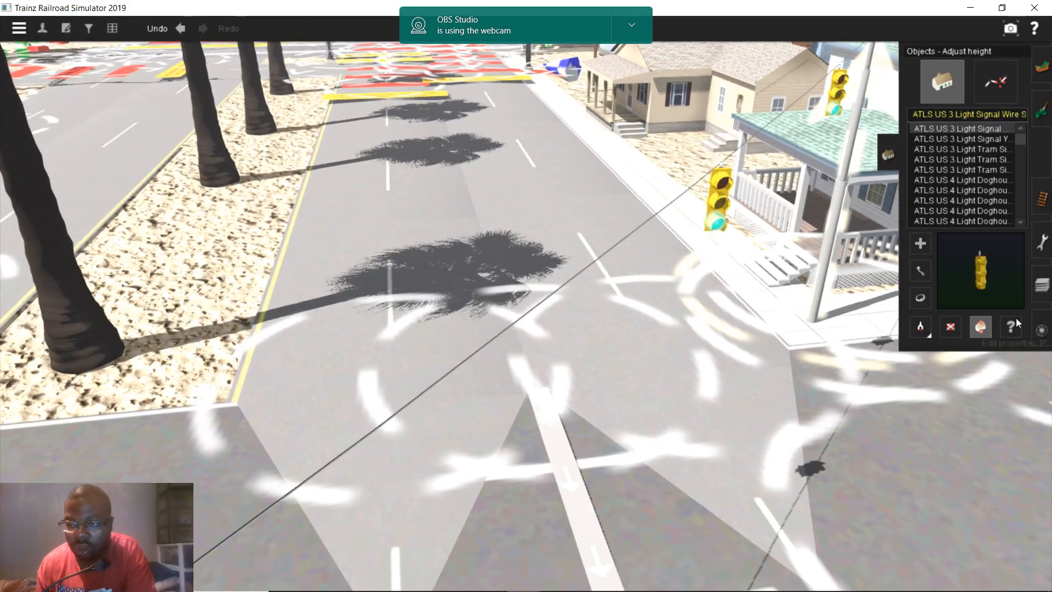
- Check the channel and route settings of the signal just raised
{"action": "left_click", "coordinate": [1014, 320]}
{"action": "left_click", "coordinate": [719, 209]}
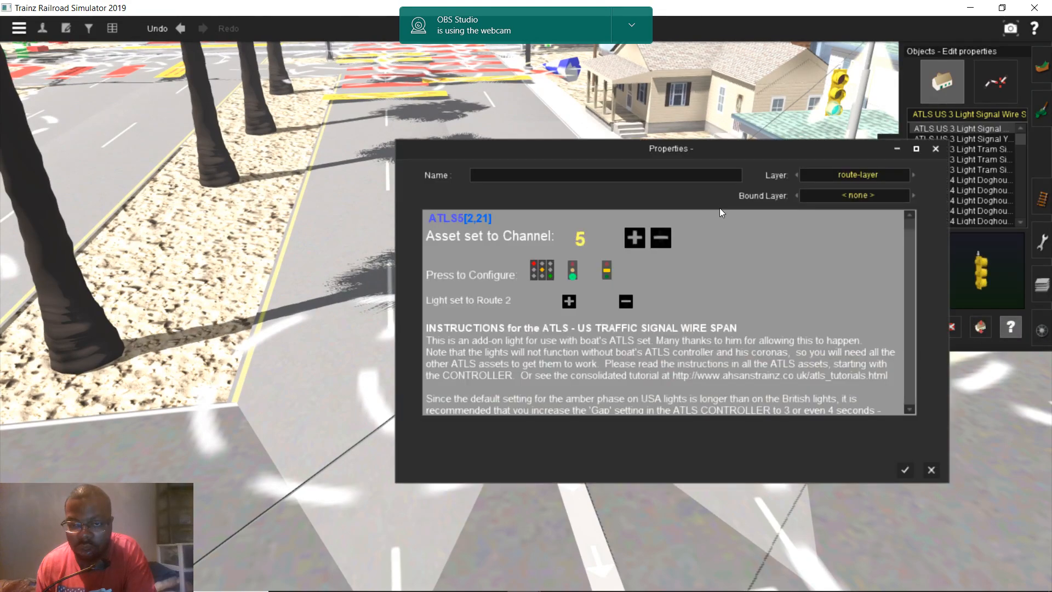
{"action": "left_click", "coordinate": [903, 468]}
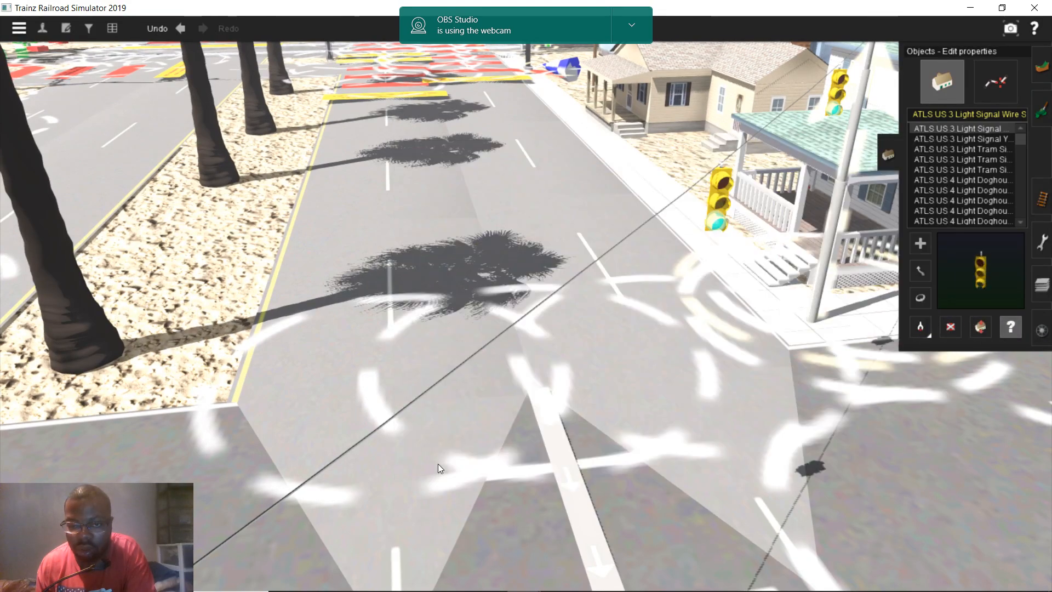
- Rotate the two remaining low signals near the median to face the approaching traffic
{"action": "right_click", "coordinate": [493, 452]}
{"action": "right_click", "coordinate": [496, 451]}
{"action": "key", "text": "Left"}
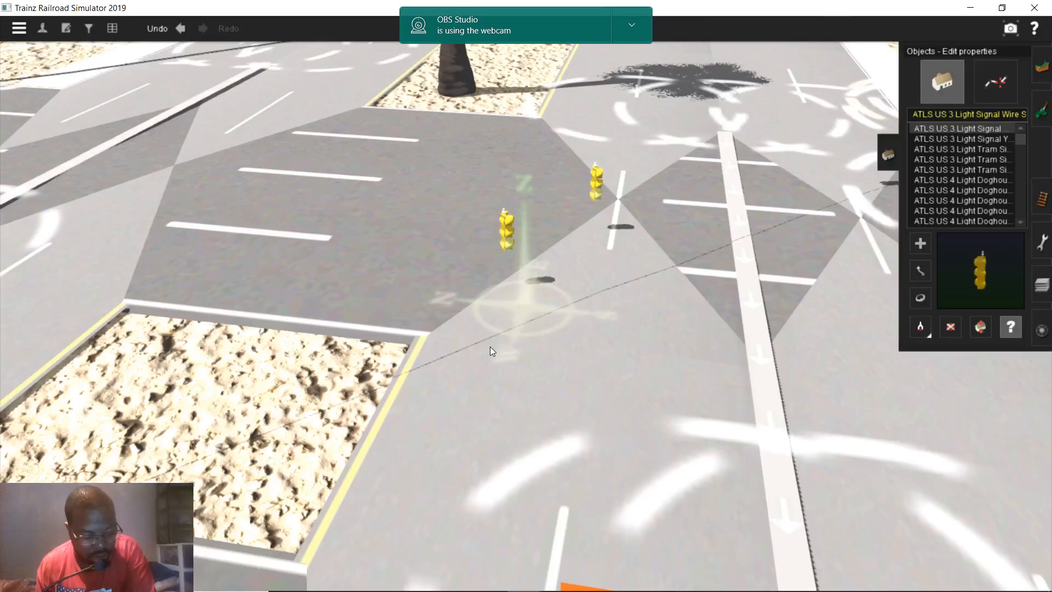
{"action": "key", "text": "Left"}
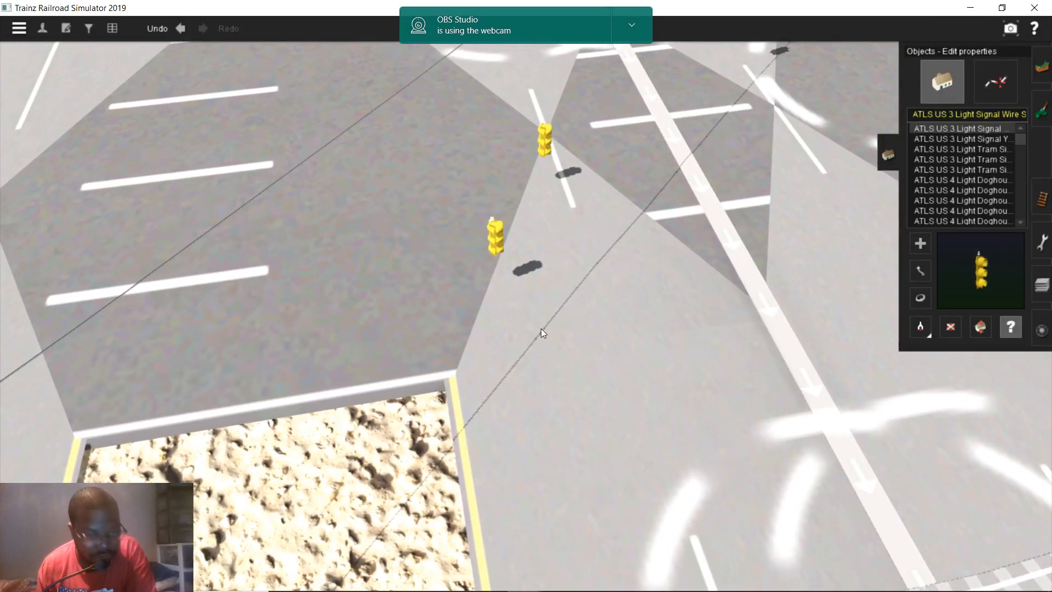
{"action": "right_click", "coordinate": [549, 232]}
{"action": "key", "text": "Right"}
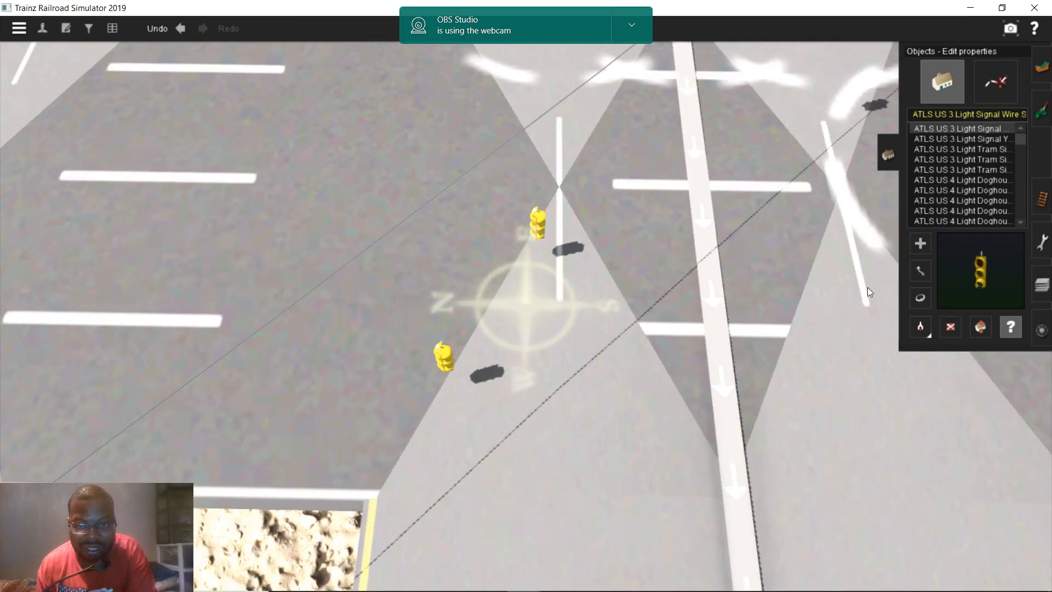
{"action": "left_click", "coordinate": [920, 299]}
{"action": "left_click_drag", "start_coordinate": [539, 223], "coordinate": [374, 232]}
{"action": "left_click_drag", "start_coordinate": [417, 359], "coordinate": [274, 334]}
{"action": "right_click", "coordinate": [457, 223]}
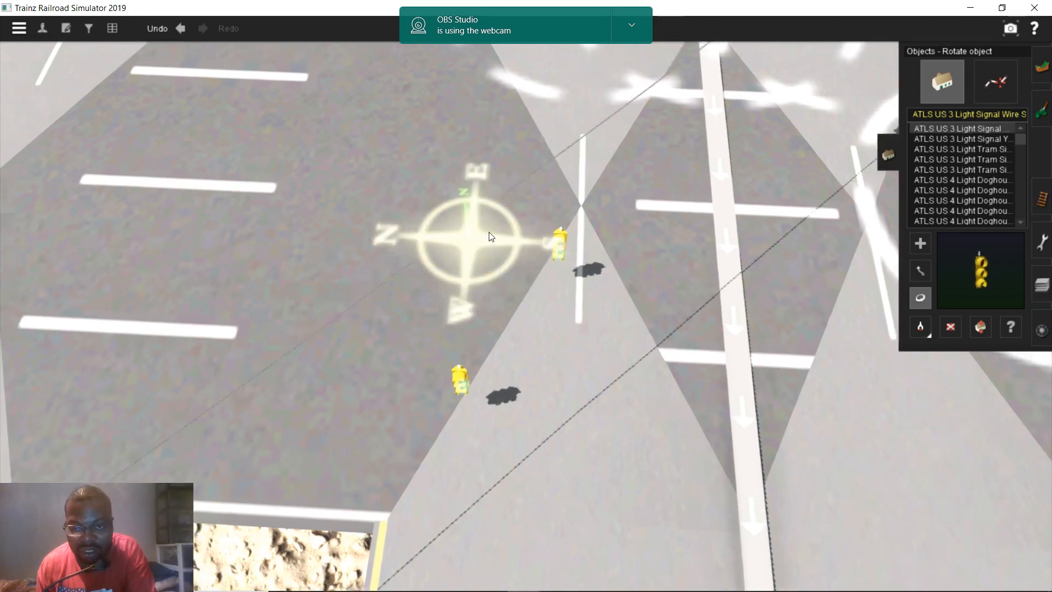
- Raise the low signal beside the white lane line towards the height of the overhead wire
{"action": "left_click", "coordinate": [981, 327]}
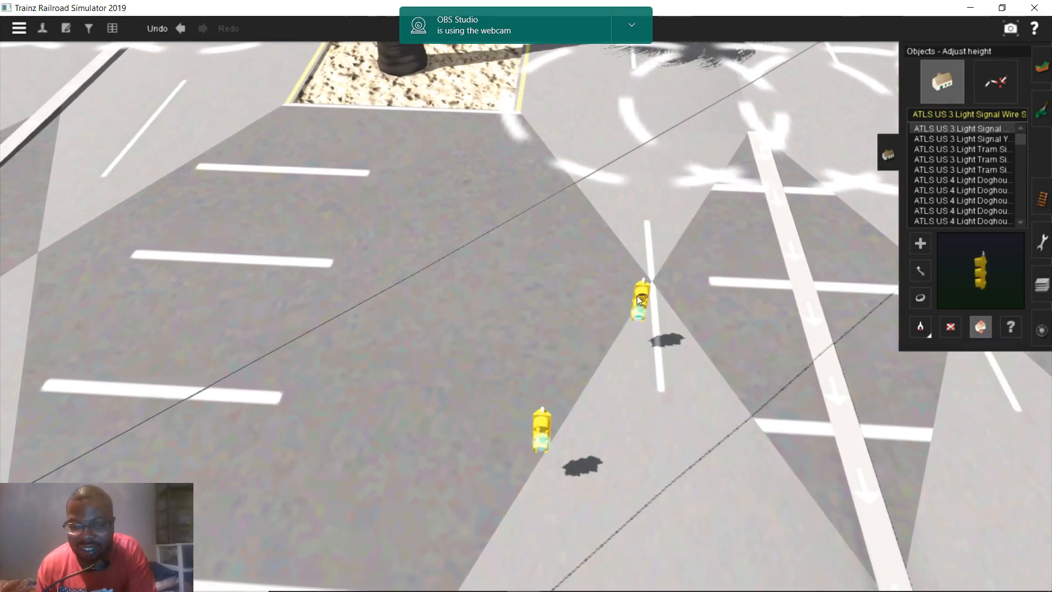
{"action": "left_click_drag", "start_coordinate": [637, 298], "coordinate": [626, 266]}
{"action": "key", "text": "Down"}
{"action": "right_click", "coordinate": [583, 250]}
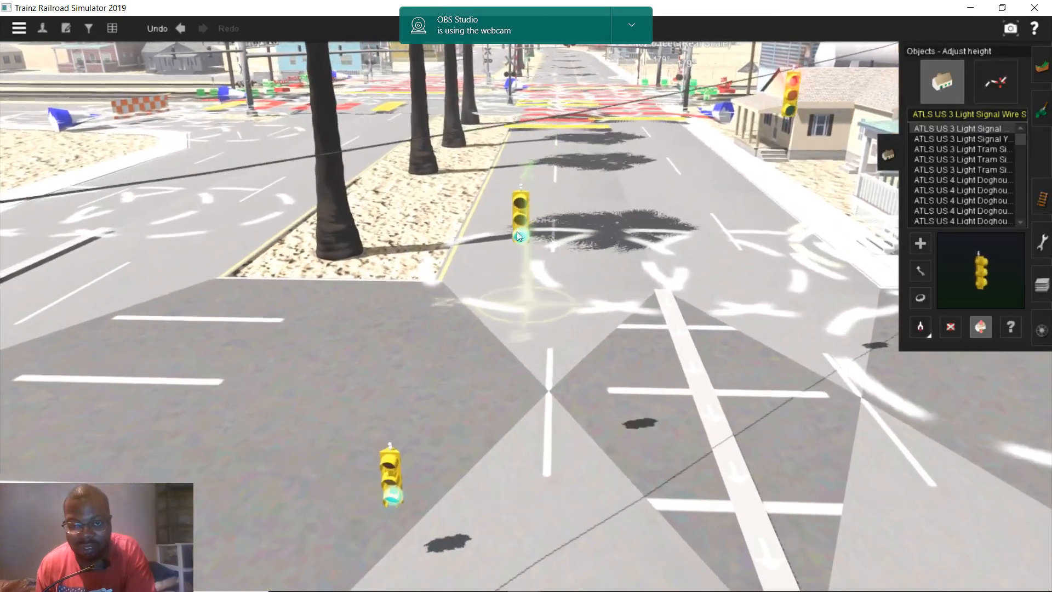
{"action": "mouse_move", "coordinate": [511, 230]}
{"action": "left_click_drag", "start_coordinate": [512, 205], "coordinate": [529, 2]}
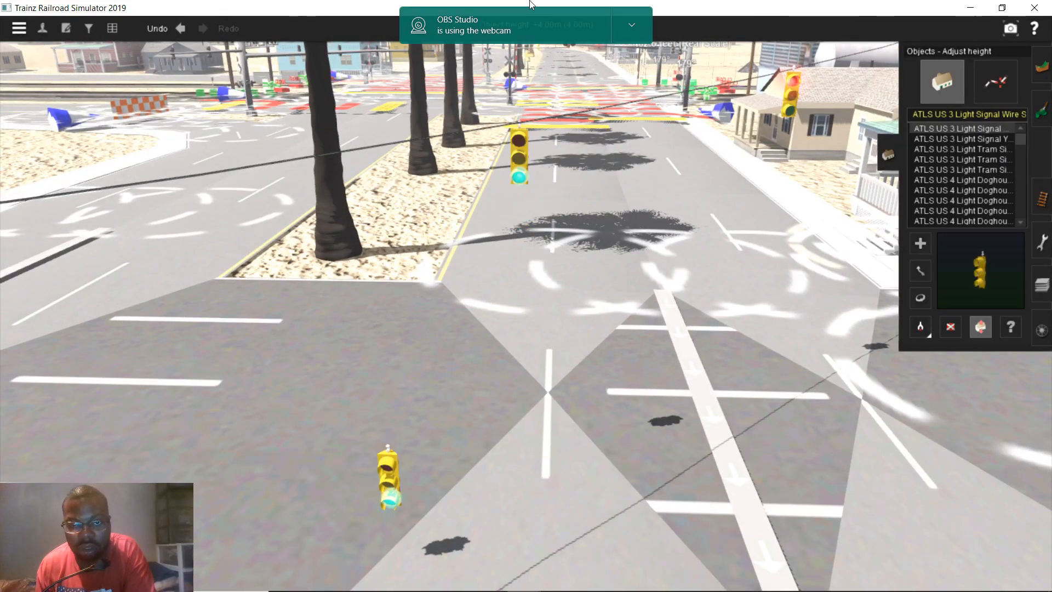
- Move the raised signal beside the lane line sideways towards the overhead wire
{"action": "right_click", "coordinate": [546, 410]}
{"action": "key", "text": "Up"}
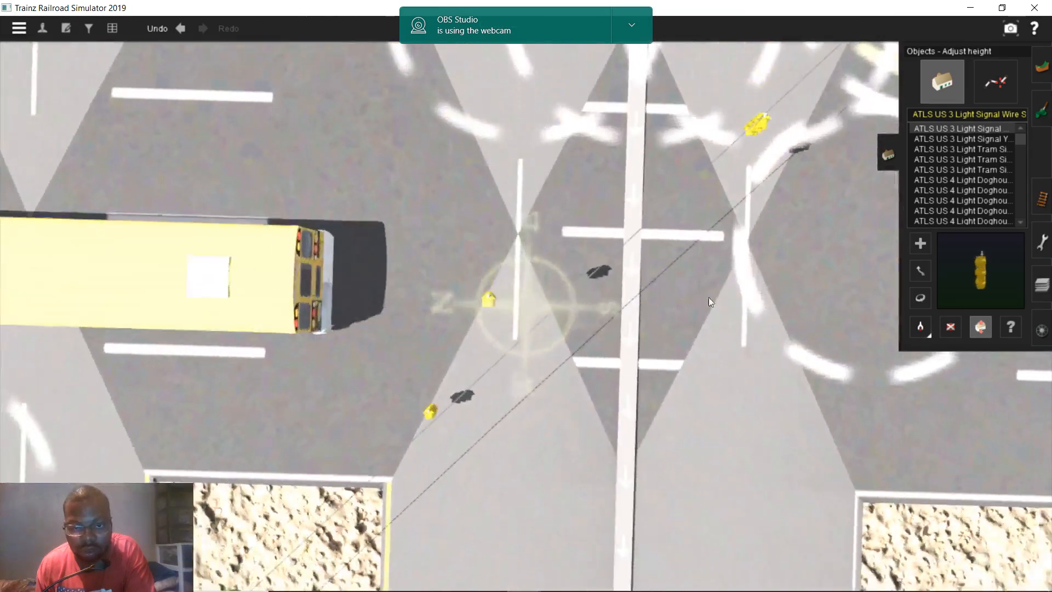
{"action": "scroll", "coordinate": [704, 297], "scroll_direction": "up", "scroll_amount": 2}
{"action": "left_click", "coordinate": [919, 272]}
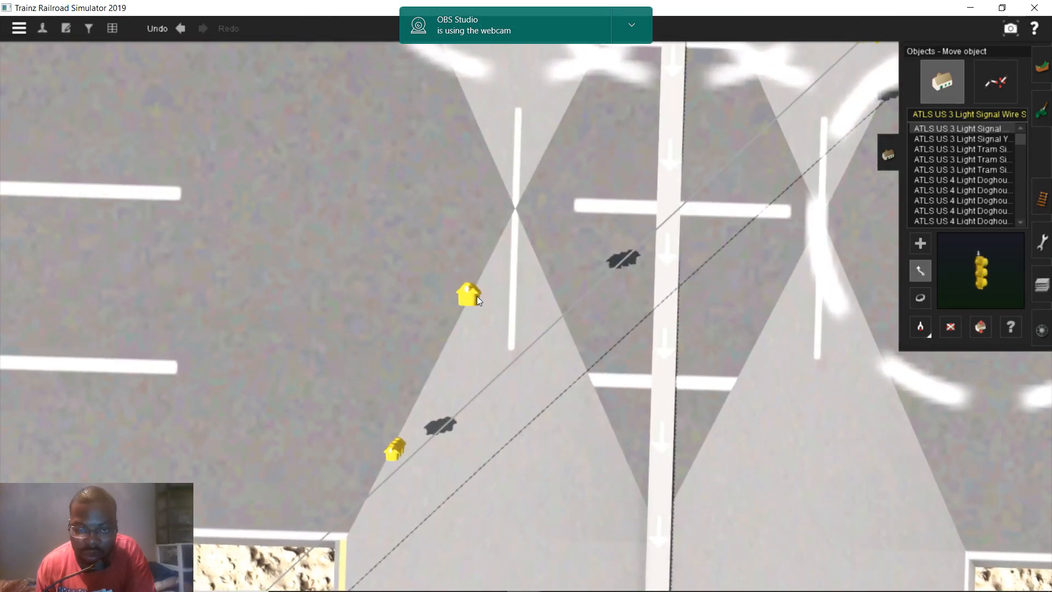
{"action": "left_click_drag", "start_coordinate": [477, 299], "coordinate": [518, 291]}
{"action": "right_click_drag", "start_coordinate": [503, 255], "coordinate": [552, 233]}
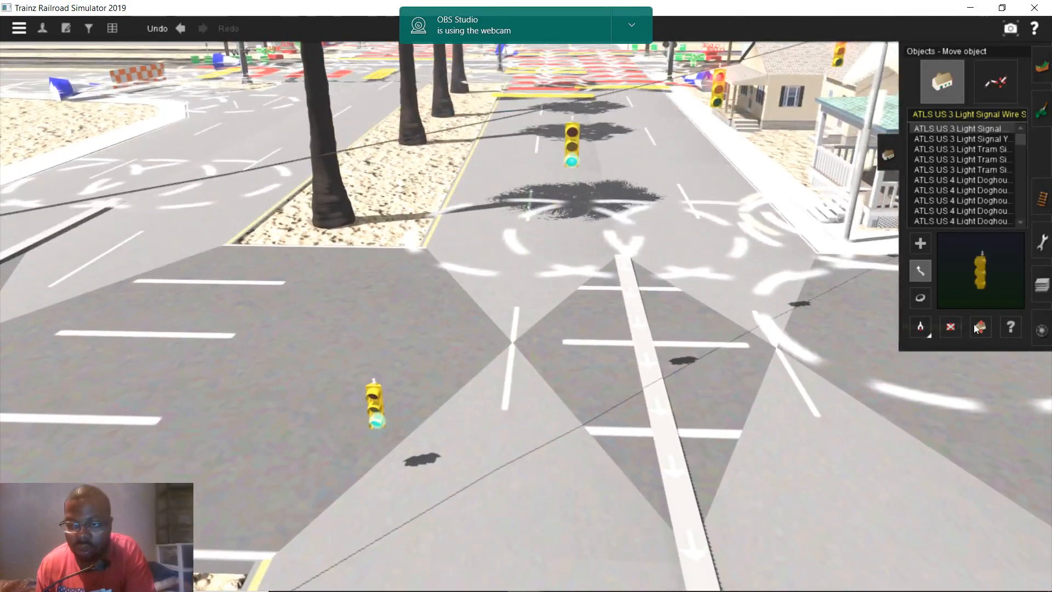
- Raise the signal above the lane line slightly more and lift the last low signal near the median to wire height
{"action": "left_click", "coordinate": [978, 327]}
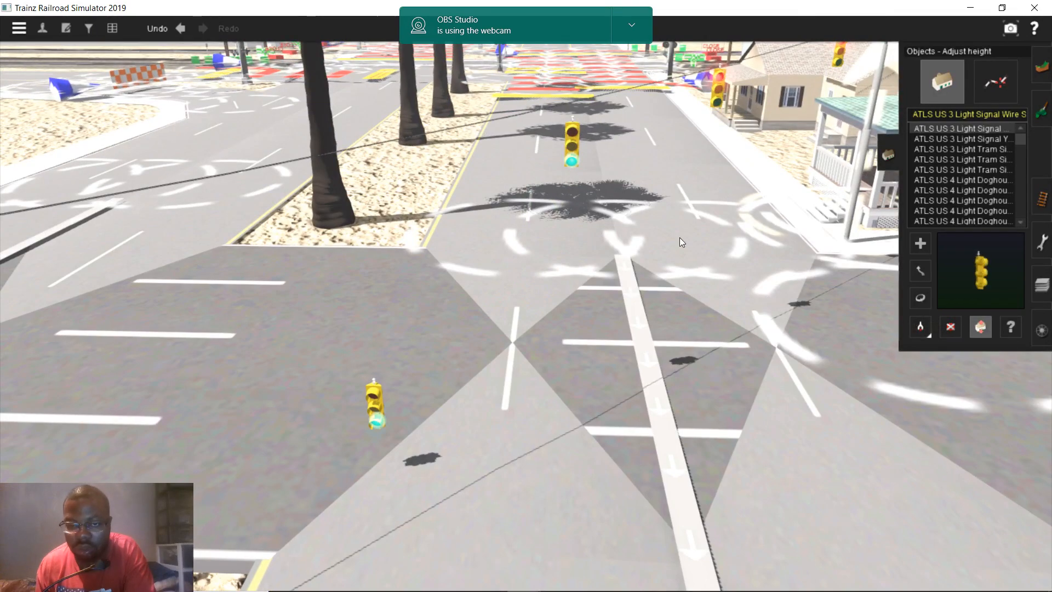
{"action": "left_click_drag", "start_coordinate": [564, 147], "coordinate": [580, 98]}
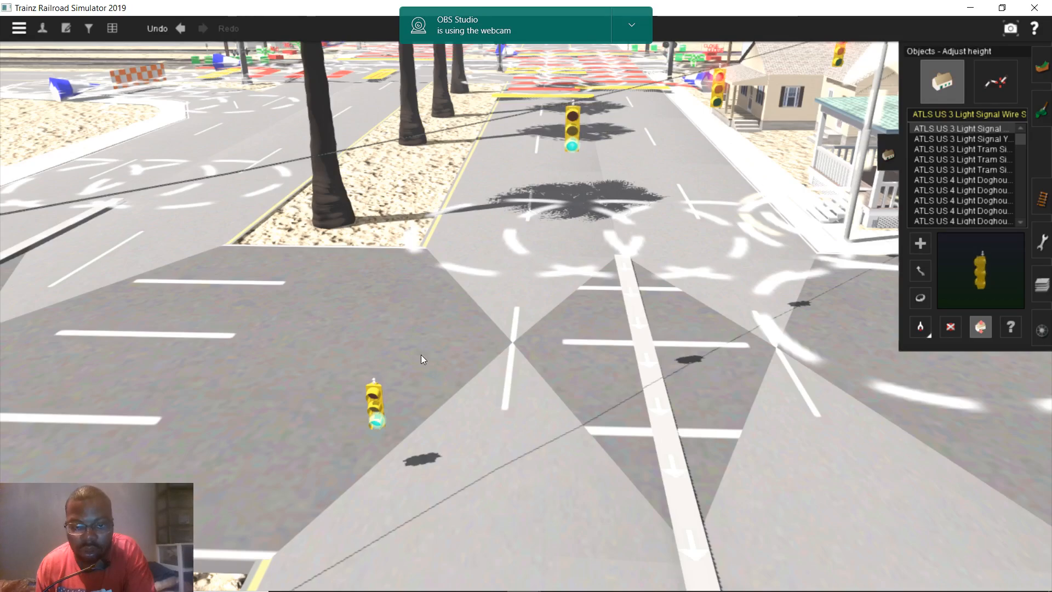
{"action": "right_click", "coordinate": [379, 415]}
{"action": "left_click_drag", "start_coordinate": [540, 257], "coordinate": [552, 306]}
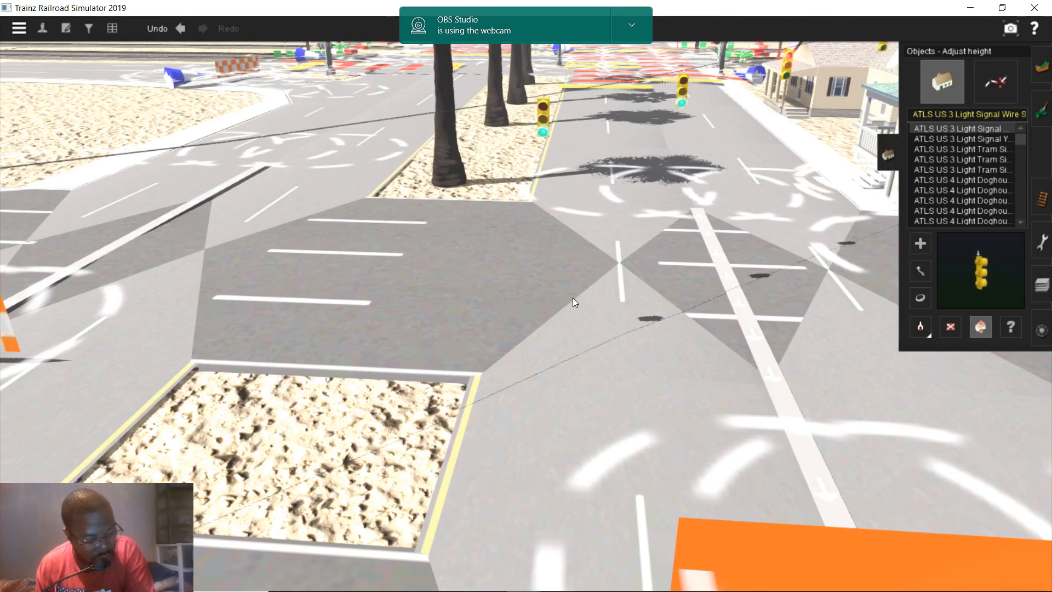
- Move the raised signal nearest the median so that it hangs directly on the overhead wire
{"action": "left_click", "coordinate": [920, 271]}
{"action": "scroll", "coordinate": [613, 385], "scroll_direction": "up", "scroll_amount": 6}
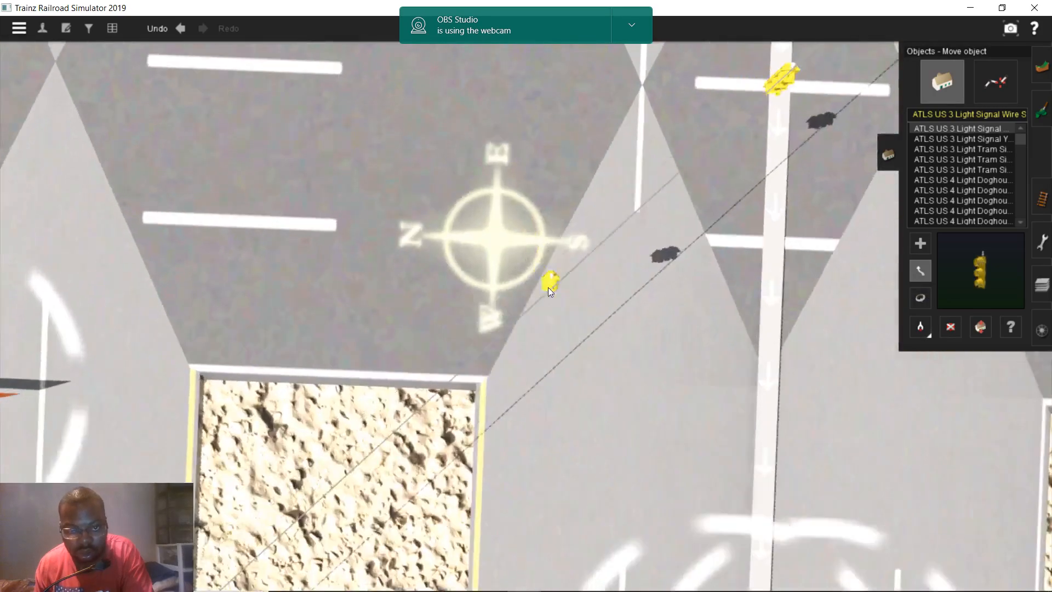
{"action": "scroll", "coordinate": [550, 292], "scroll_direction": "up", "scroll_amount": 3}
{"action": "right_click", "coordinate": [570, 330]}
{"action": "scroll", "coordinate": [550, 322], "scroll_direction": "down", "scroll_amount": 3}
{"action": "right_click", "coordinate": [531, 344]}
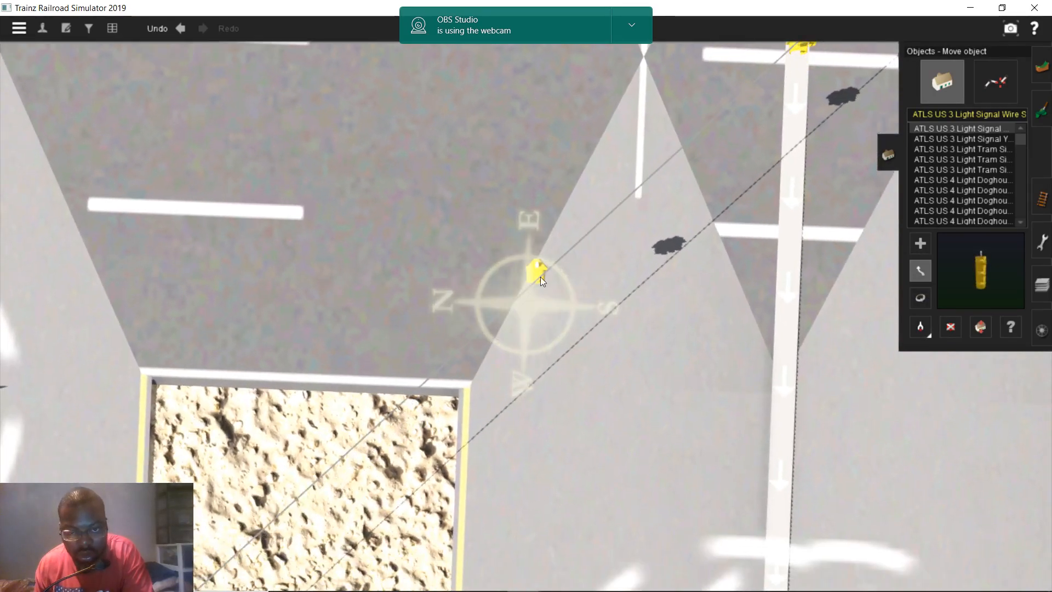
{"action": "left_click_drag", "start_coordinate": [540, 277], "coordinate": [537, 290]}
- Shift the neighbouring signal along the overhead wire slightly away from the median signal and align it with the wire
{"action": "right_click", "coordinate": [655, 182]}
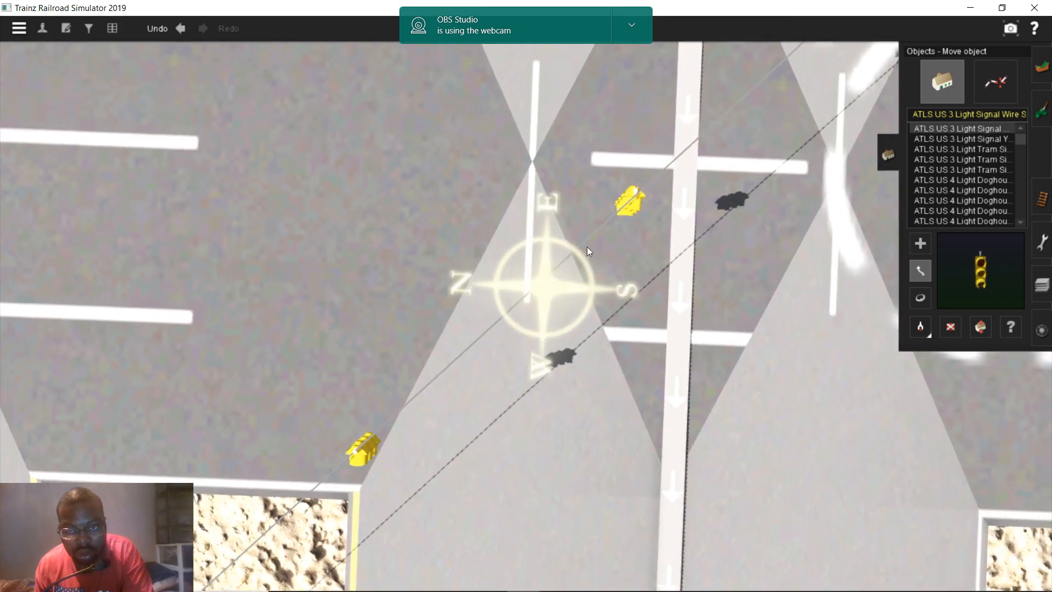
{"action": "right_click", "coordinate": [596, 249]}
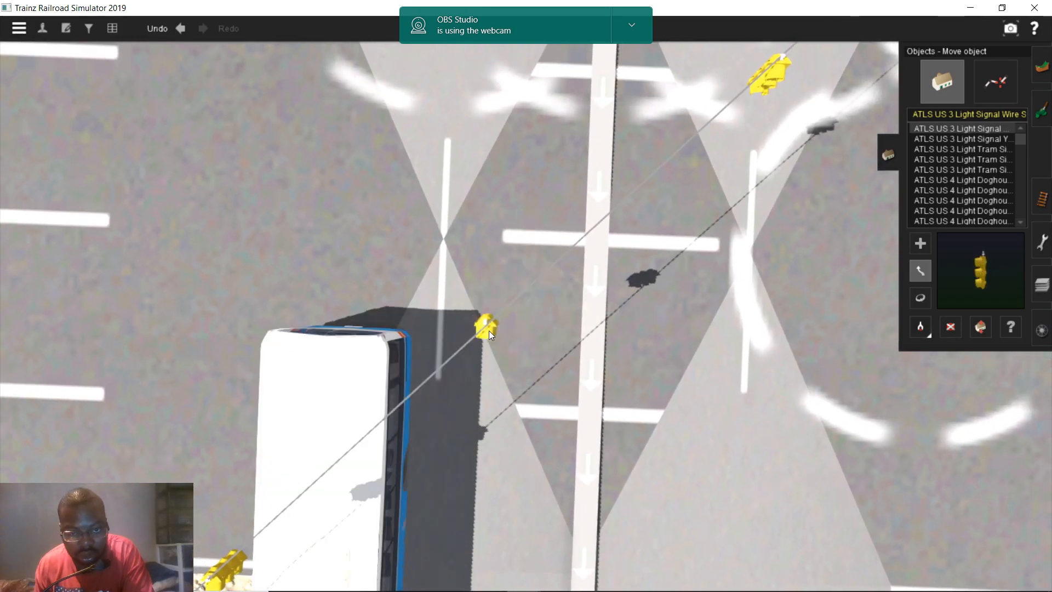
{"action": "left_click_drag", "start_coordinate": [488, 330], "coordinate": [507, 320]}
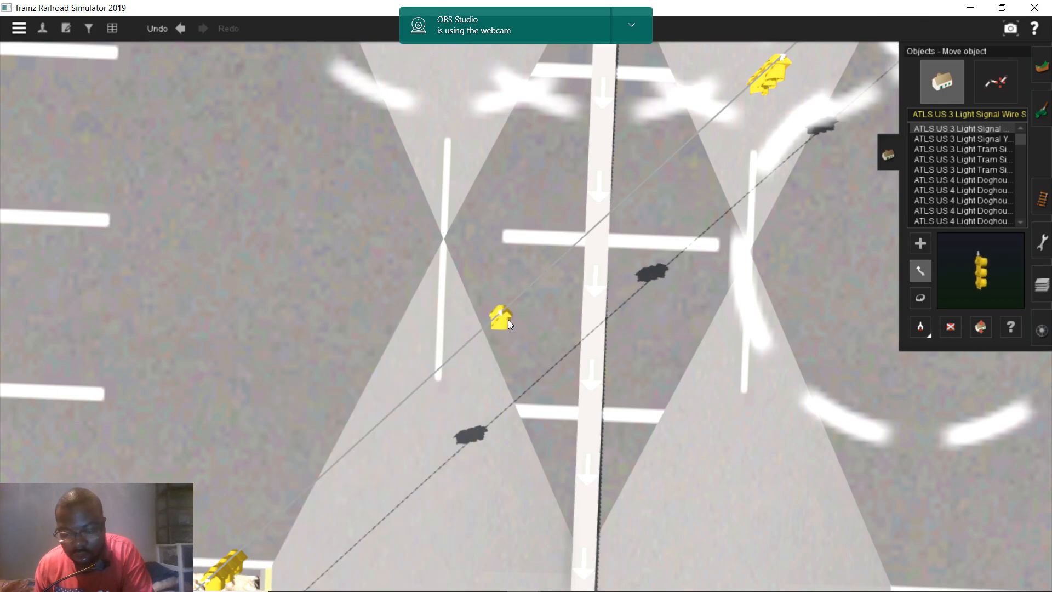
{"action": "scroll", "coordinate": [507, 320], "scroll_direction": "down", "scroll_amount": 4}
{"action": "right_click_drag", "start_coordinate": [504, 307], "coordinate": [498, 257]}
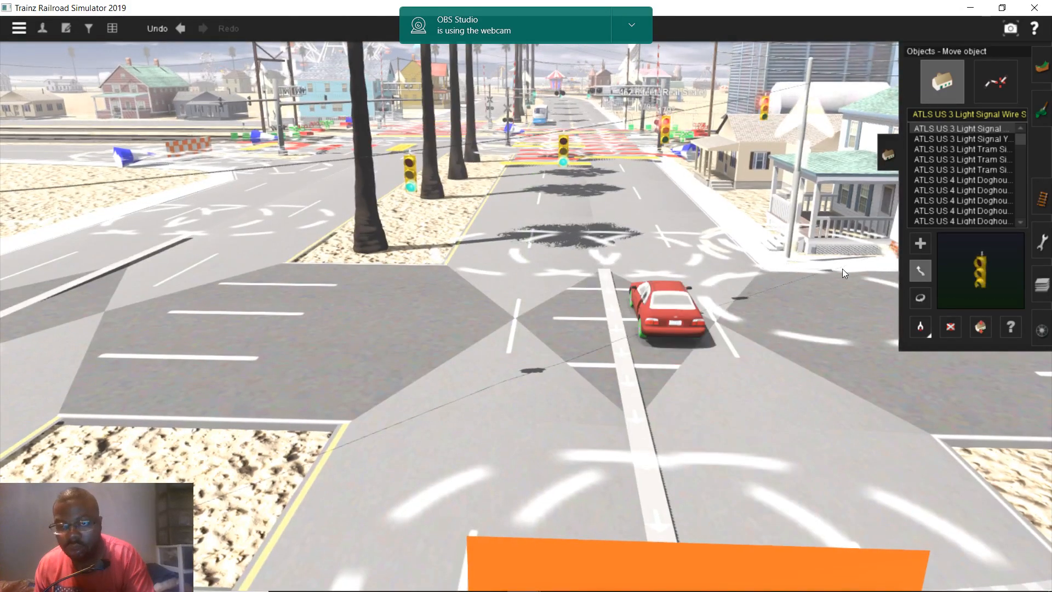
- Set the hanging signal above the through lane to channel 5 and its light to Route 2
{"action": "left_click", "coordinate": [1010, 327]}
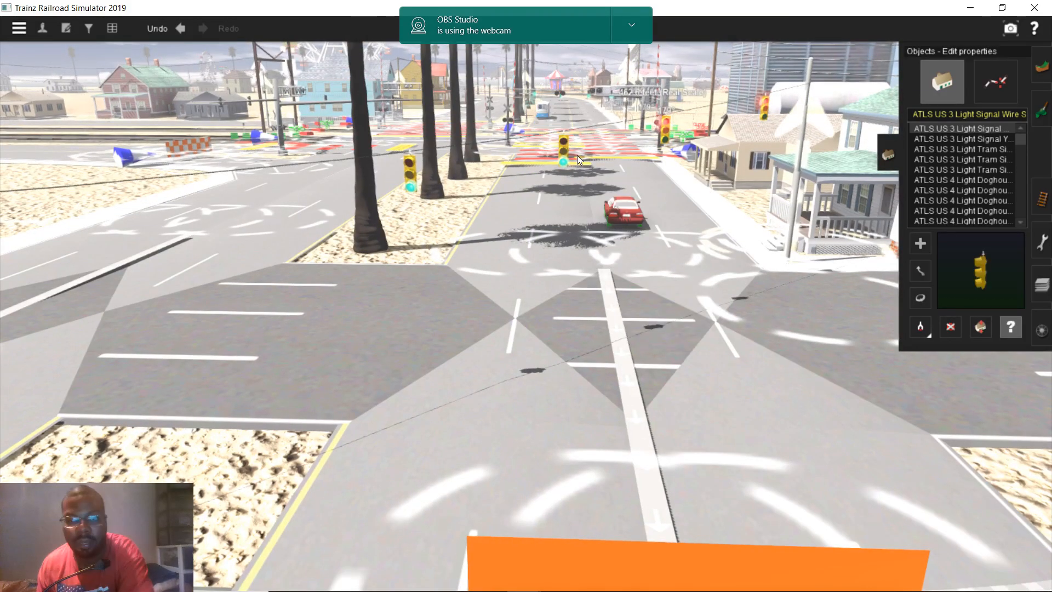
{"action": "left_click", "coordinate": [552, 168]}
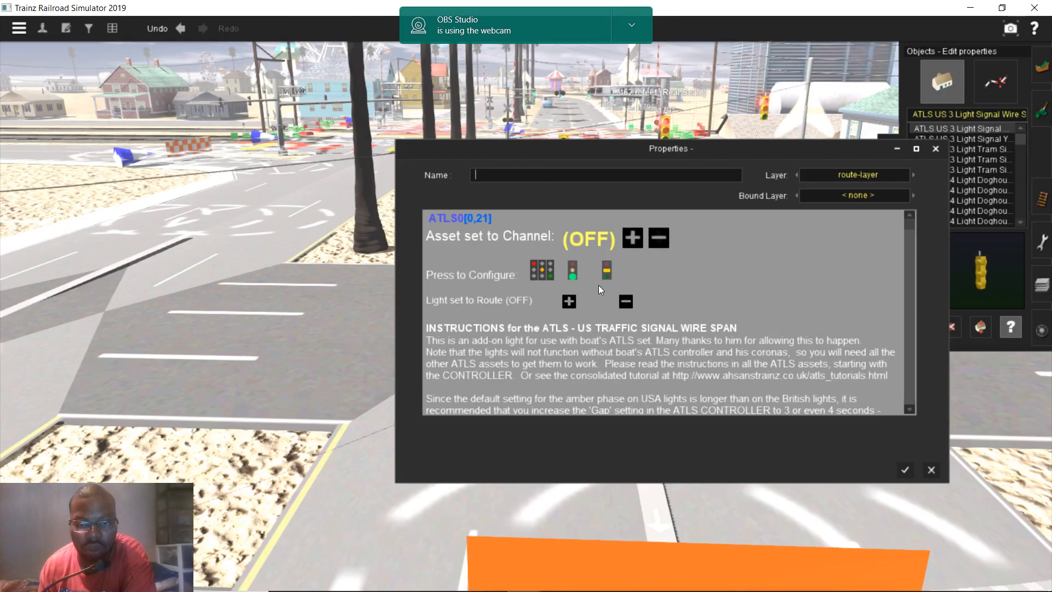
{"action": "left_click", "coordinate": [569, 302]}
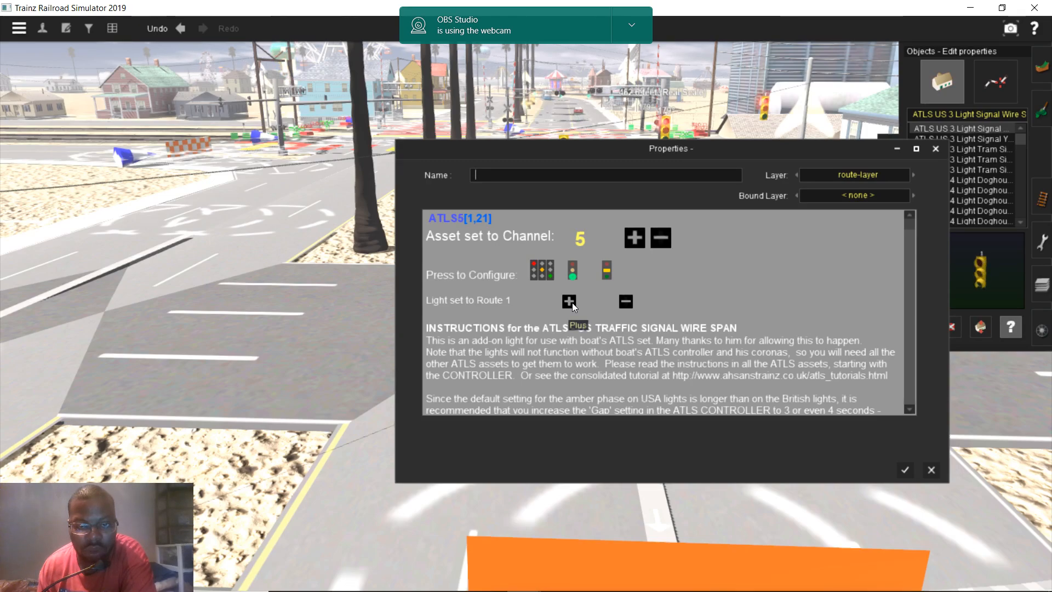
{"action": "left_click", "coordinate": [572, 303]}
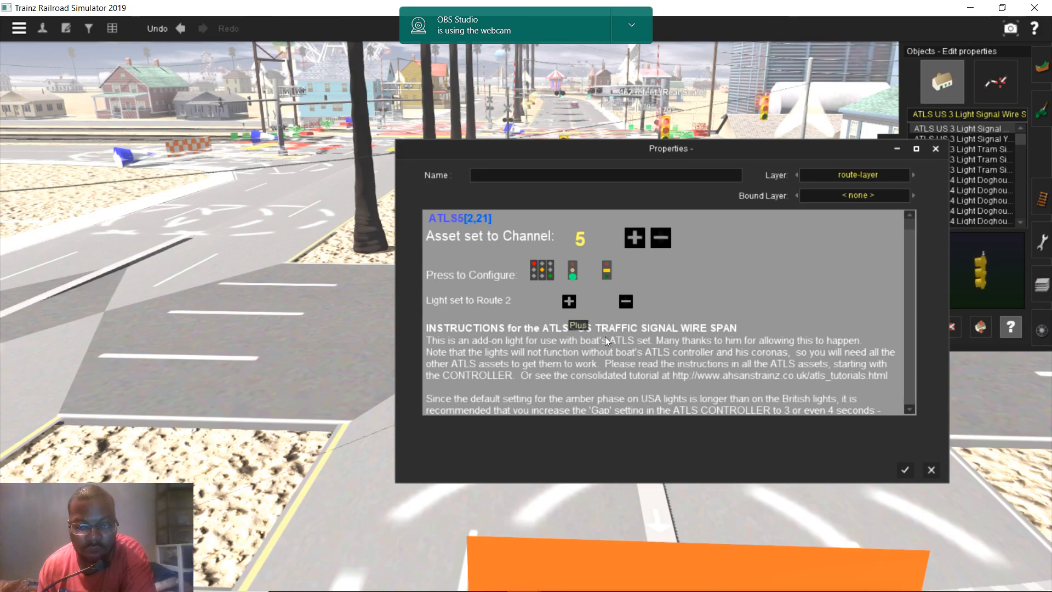
{"action": "left_click", "coordinate": [904, 469]}
- Set the signal nearest the median to channel 5 and Route 2, with a left arrow as its green light
{"action": "left_click", "coordinate": [417, 176]}
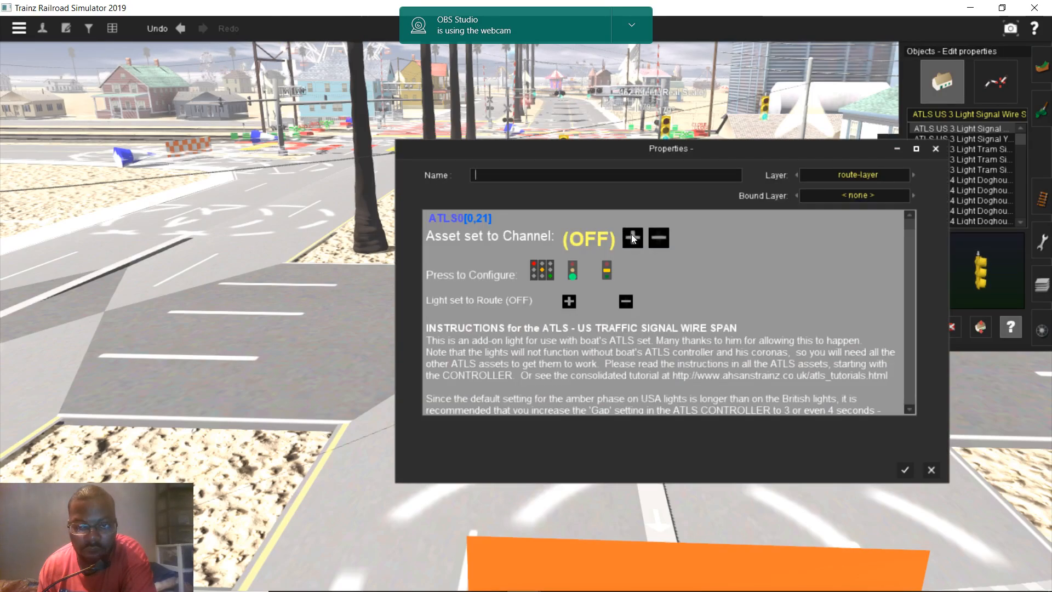
{"action": "left_click", "coordinate": [632, 236]}
{"action": "left_click", "coordinate": [632, 237]}
{"action": "left_click", "coordinate": [632, 237]}
{"action": "left_click", "coordinate": [632, 237]}
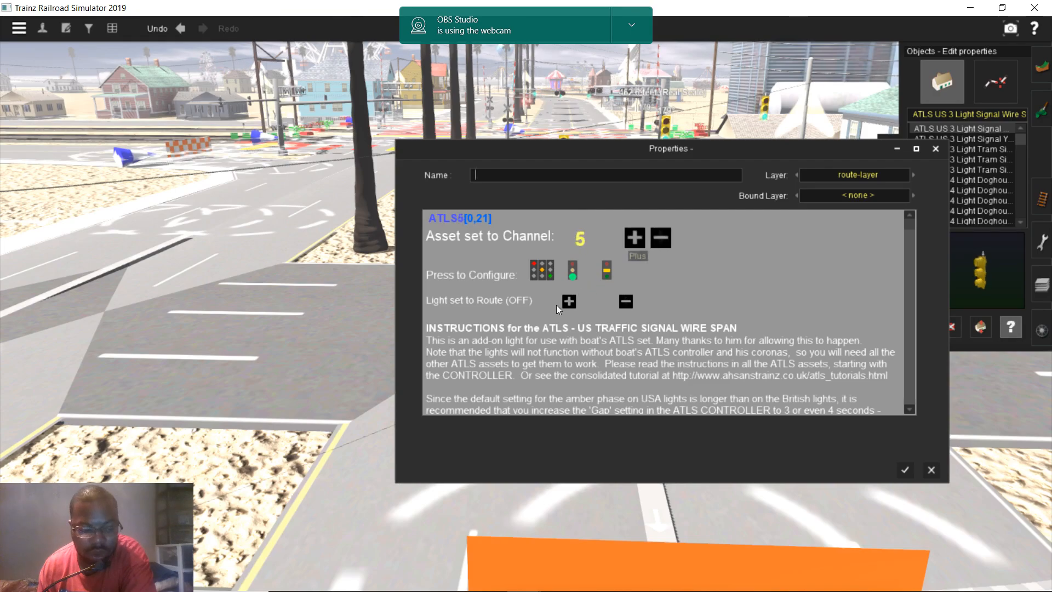
{"action": "left_click", "coordinate": [564, 299]}
{"action": "left_click", "coordinate": [564, 299]}
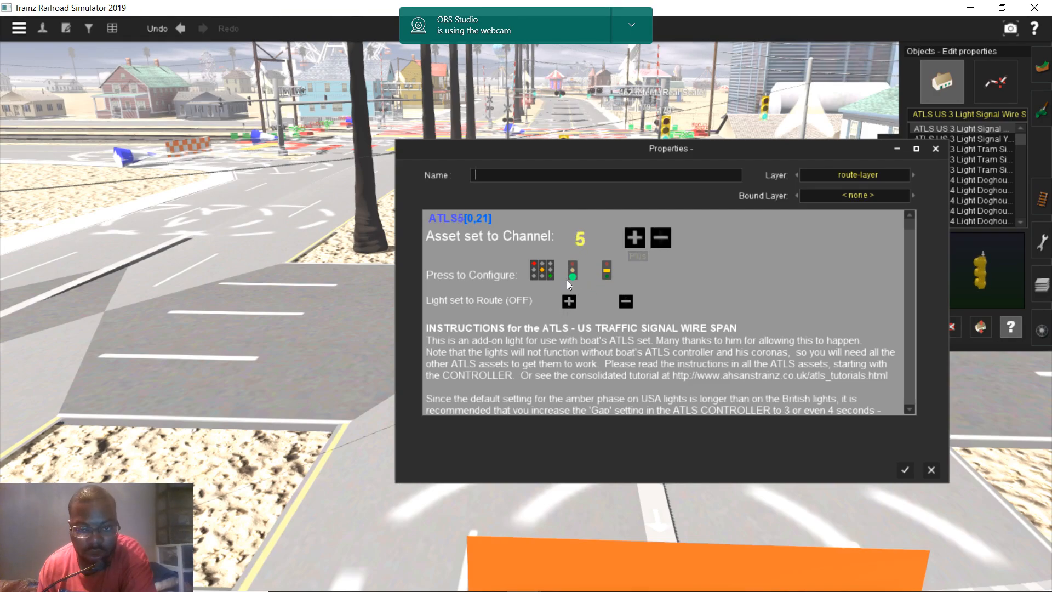
{"action": "left_click", "coordinate": [584, 275]}
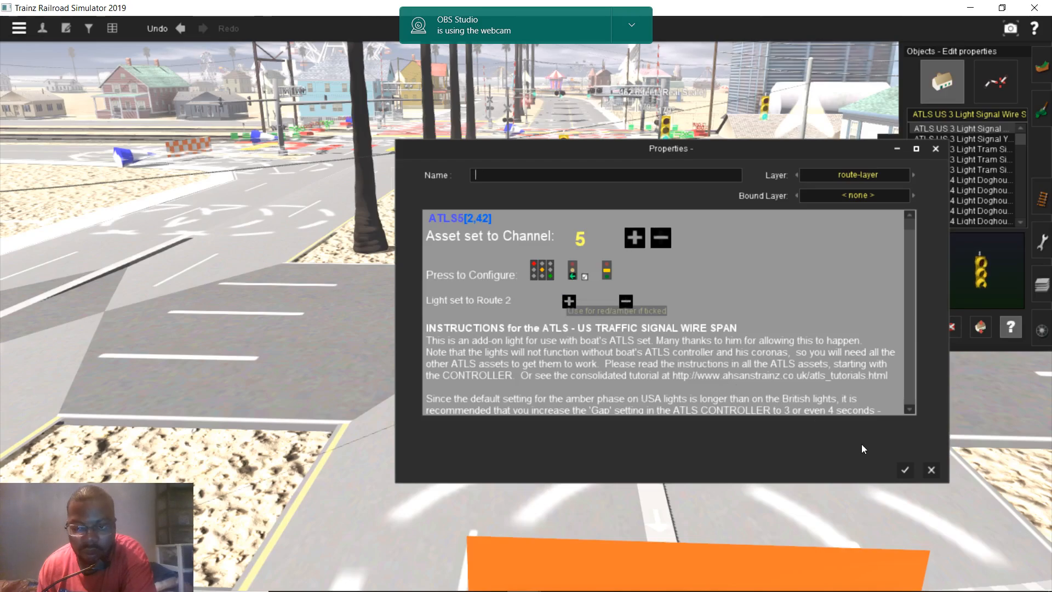
{"action": "left_click", "coordinate": [904, 469]}
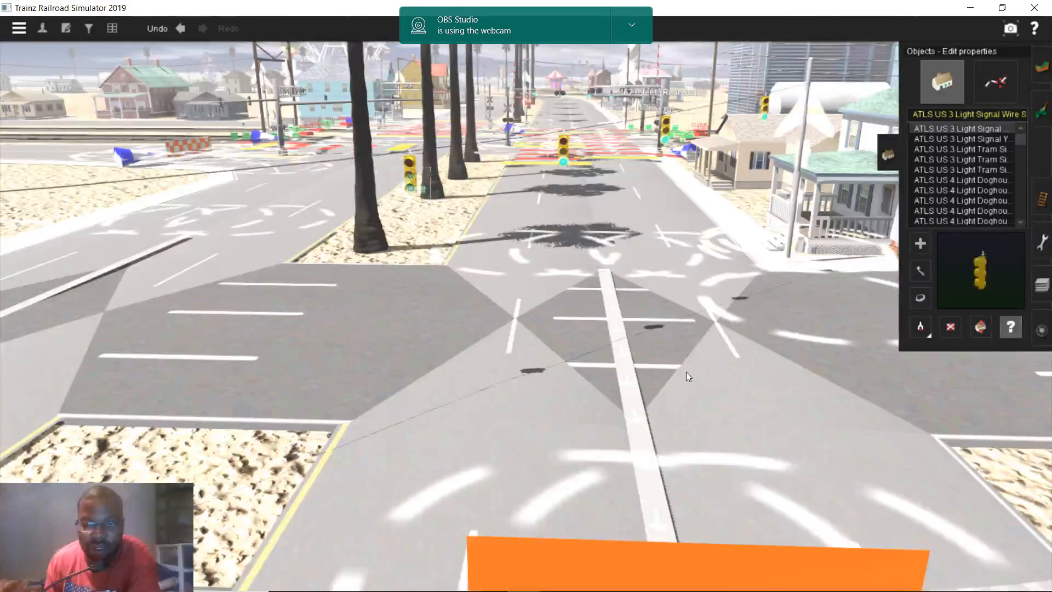
{"action": "scroll", "coordinate": [681, 383], "scroll_direction": "down", "scroll_amount": 5}
{"action": "middle_click_drag", "start_coordinate": [667, 364], "coordinate": [551, 419]}
{"action": "right_click", "coordinate": [664, 420]}
{"action": "right_click", "coordinate": [546, 430]}
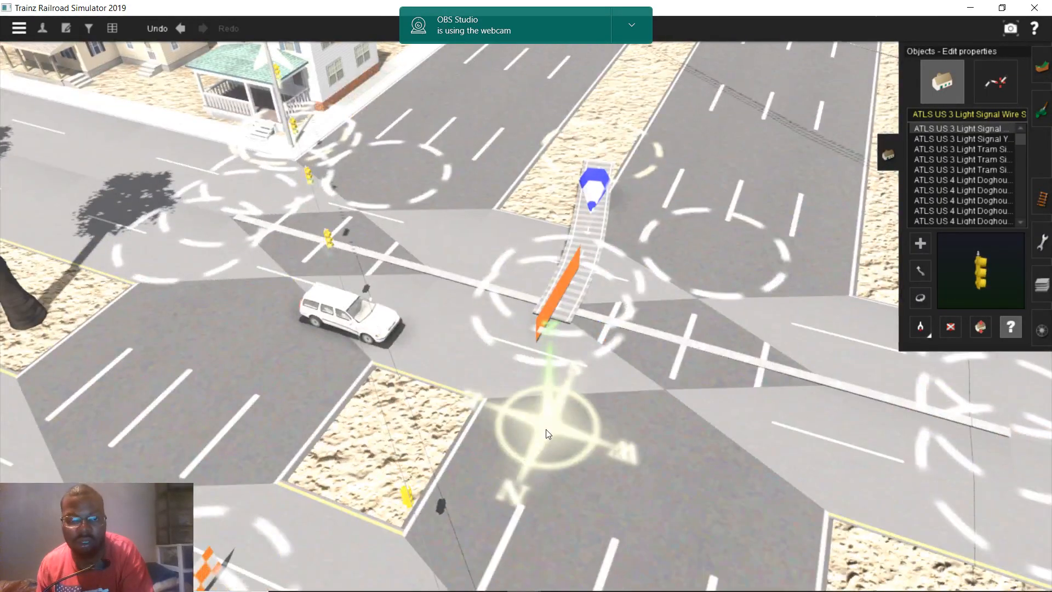
- Place an ATLS Traffic Stopper - 40m Rollable on the open ground beside the near roadway, picking the type from an existing stopper
{"action": "key", "text": "Down"}
{"action": "key", "text": "Right"}
{"action": "right_click", "coordinate": [552, 429]}
{"action": "right_click", "coordinate": [488, 425]}
{"action": "key", "text": "Up"}
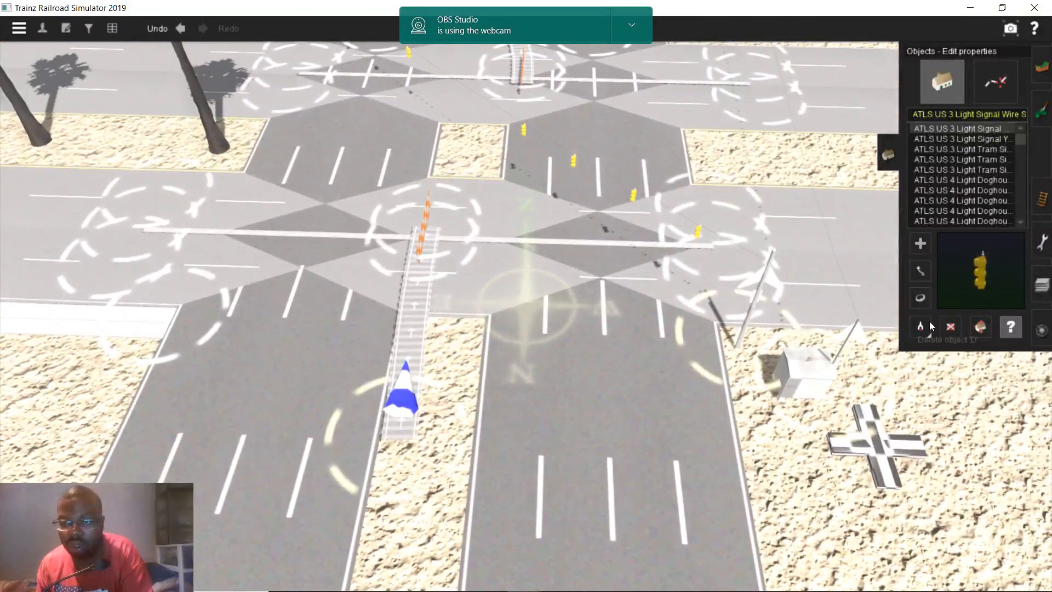
{"action": "key", "text": "g"}
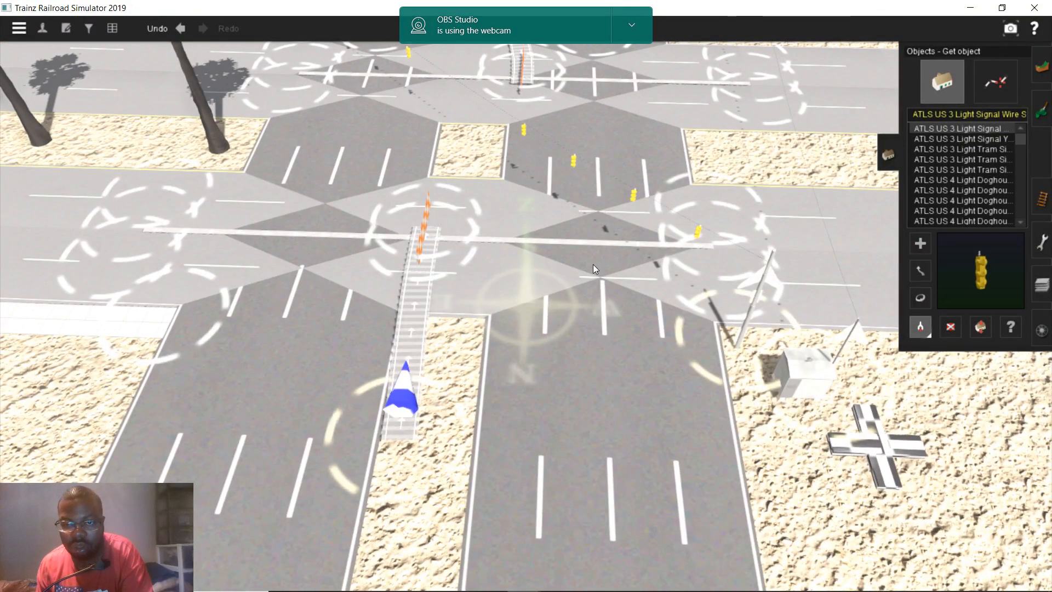
{"action": "left_click", "coordinate": [624, 246]}
{"action": "key", "text": "Left"}
{"action": "right_click", "coordinate": [767, 331]}
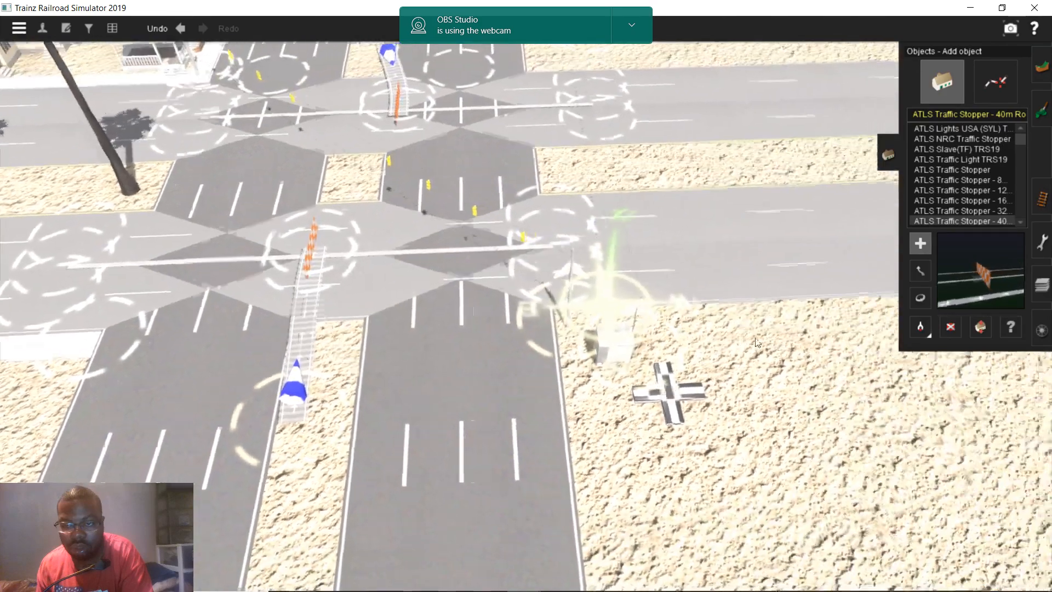
{"action": "left_click", "coordinate": [767, 331]}
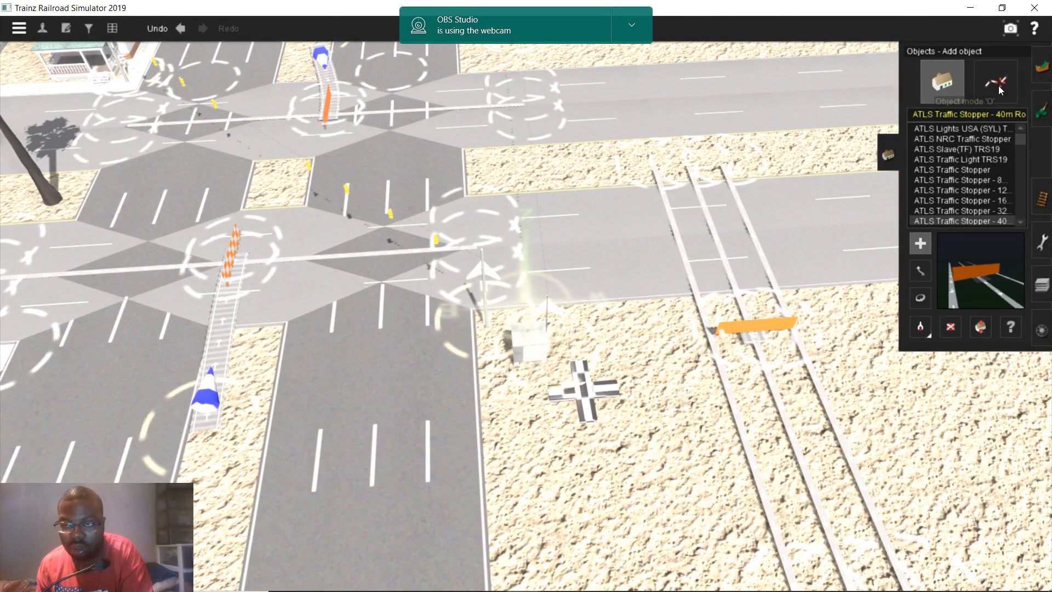
- Pick the Road Asphalt 2L 1Way type from the cross street and lay it along the new traffic stopper
{"action": "left_click", "coordinate": [995, 83]}
{"action": "left_click", "coordinate": [921, 326]}
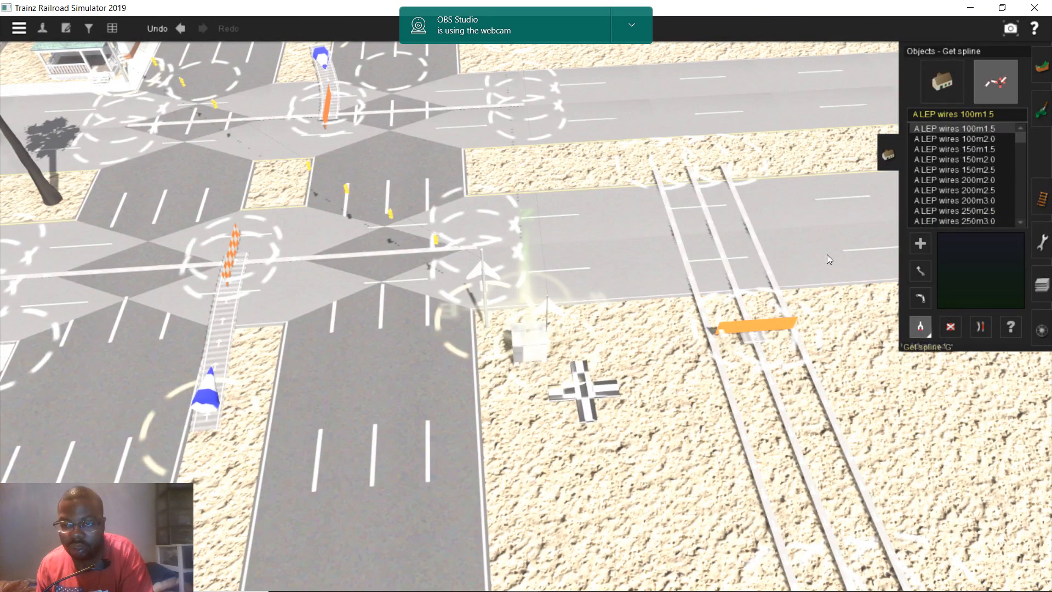
{"action": "left_click", "coordinate": [816, 246]}
{"action": "left_click", "coordinate": [698, 171]}
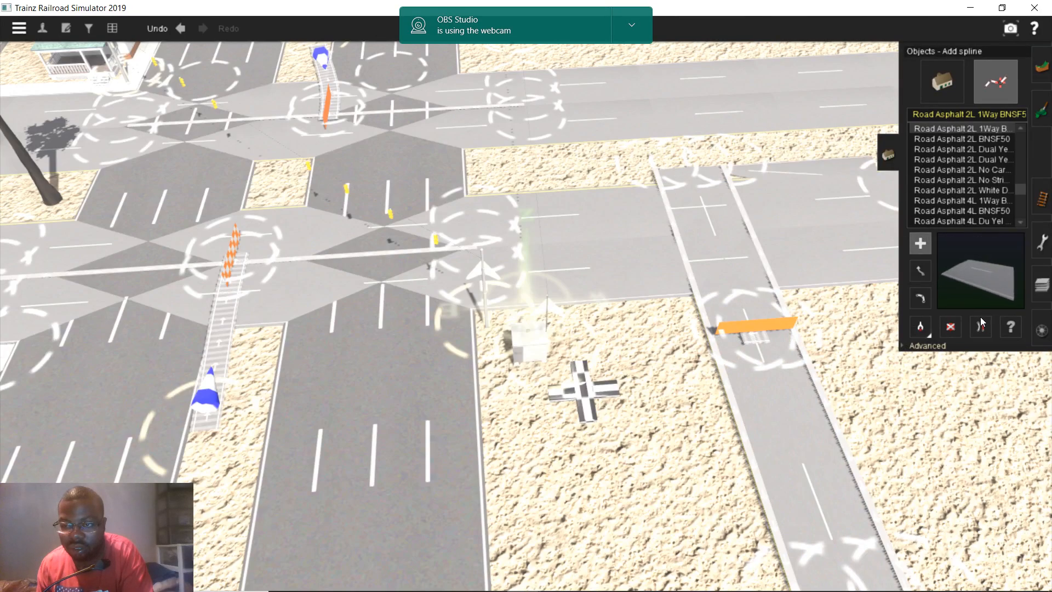
- Move the new traffic stopper with its road onto the roadway beside the median, centring it on the lanes between the two cross streets
{"action": "left_click", "coordinate": [949, 327]}
{"action": "right_click_drag", "start_coordinate": [586, 345], "coordinate": [350, 230]}
{"action": "right_click", "coordinate": [274, 203]}
{"action": "left_click", "coordinate": [930, 83]}
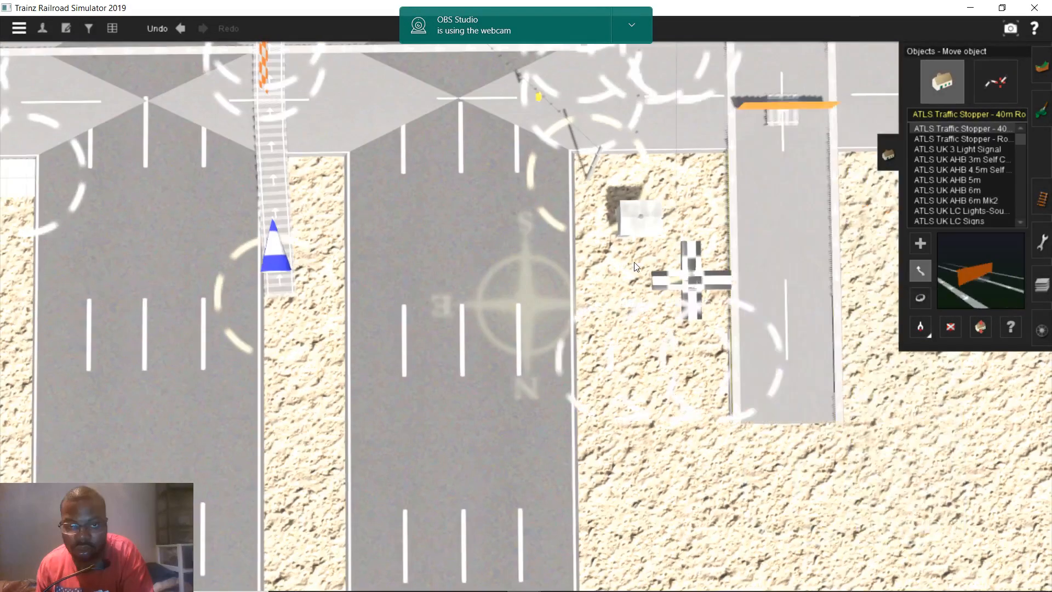
{"action": "key", "text": "Up"}
{"action": "left_click_drag", "start_coordinate": [634, 262], "coordinate": [547, 339]}
{"action": "key", "text": "Left"}
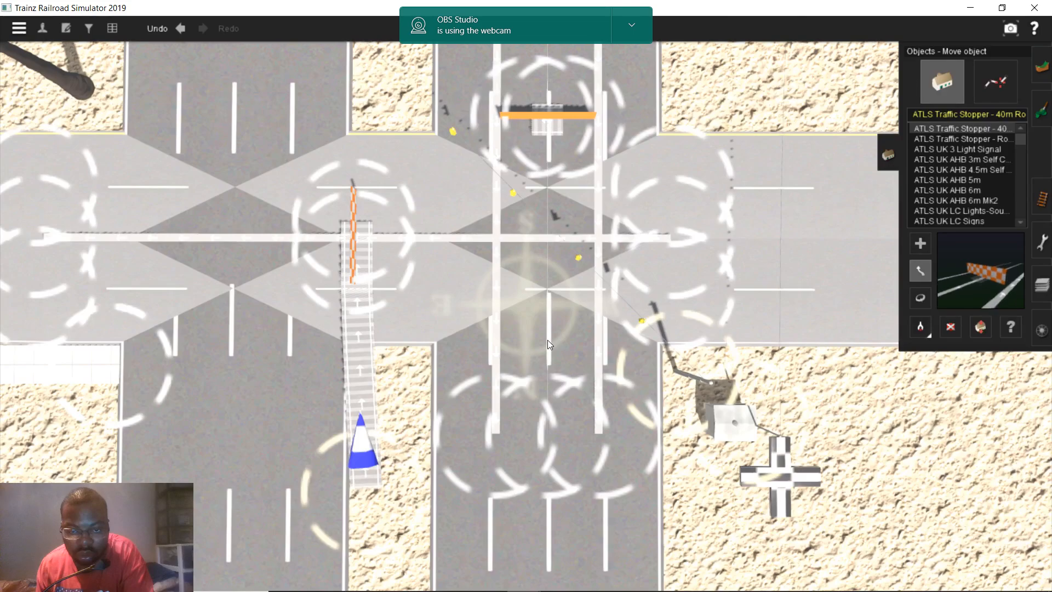
- Insert a spline point in the roadway, delete the section beneath the stopper and join the cut road end to the stopper's road
{"action": "key", "text": "Down"}
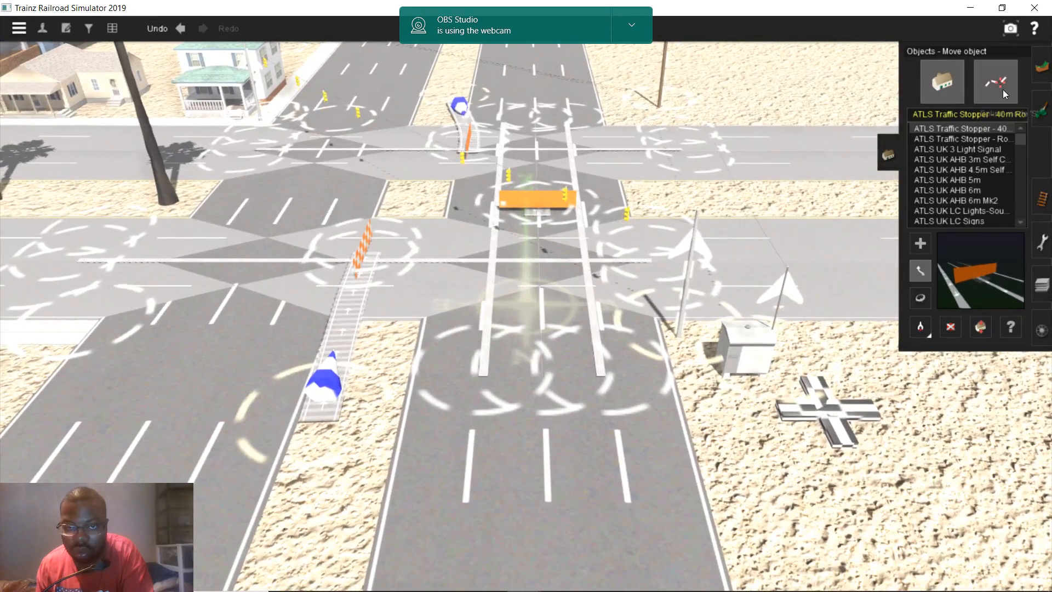
{"action": "left_click", "coordinate": [998, 84]}
{"action": "left_click", "coordinate": [931, 345]}
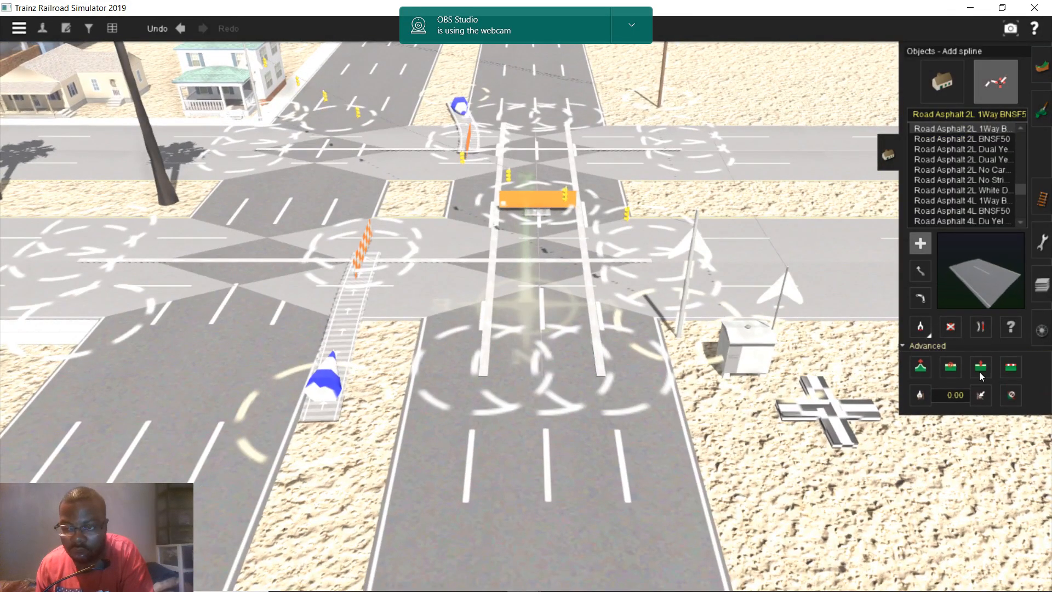
{"action": "left_click", "coordinate": [984, 367]}
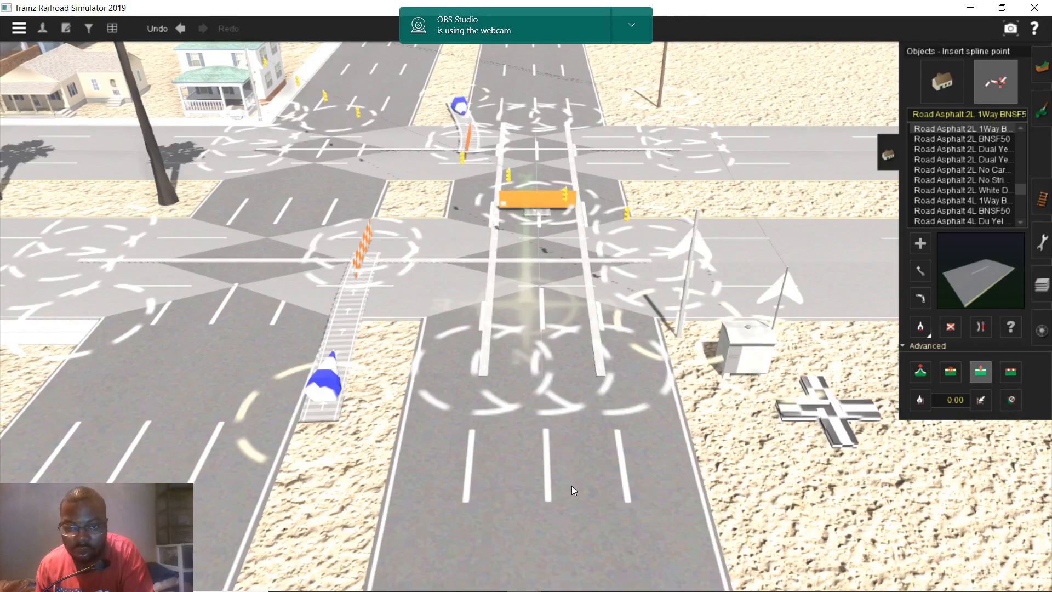
{"action": "left_click", "coordinate": [950, 327]}
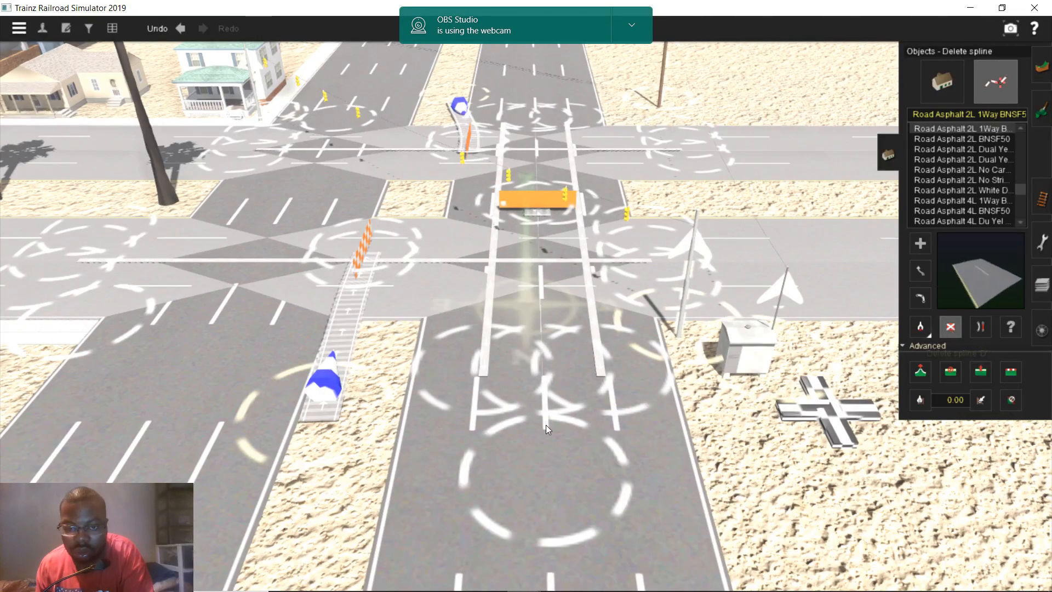
{"action": "left_click", "coordinate": [551, 422]}
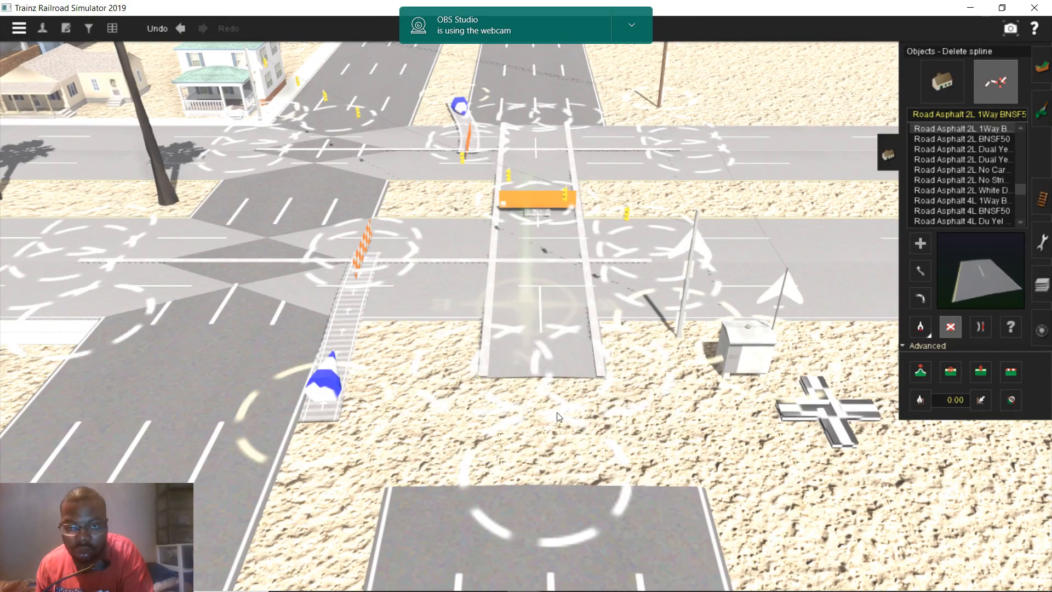
{"action": "left_click", "coordinate": [920, 270]}
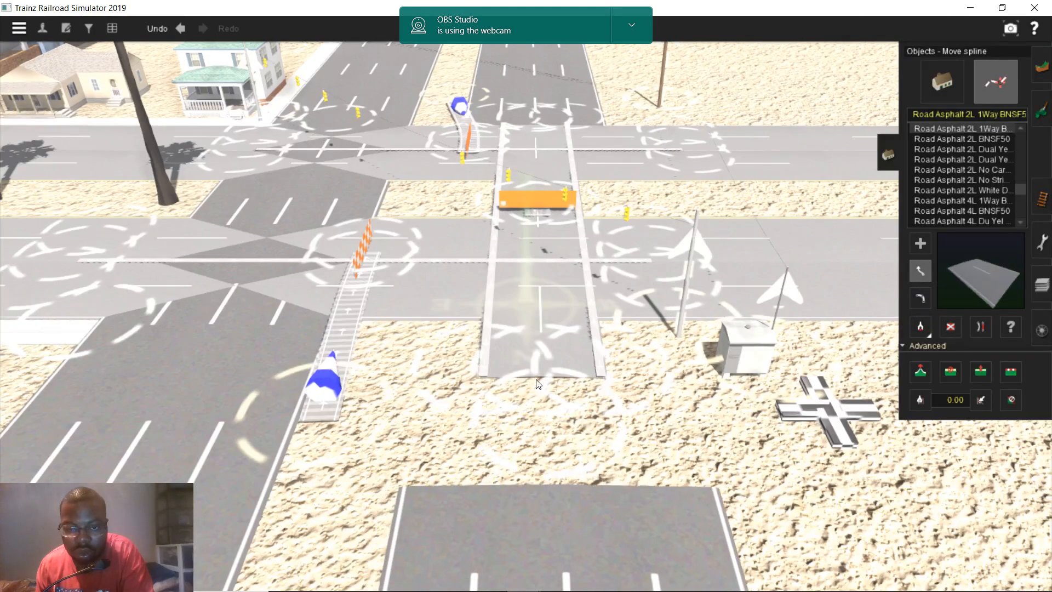
{"action": "left_click_drag", "start_coordinate": [537, 380], "coordinate": [538, 351]}
- Extend a short track from the new traffic stopper onto the adjacent sandy strip and place an ATLS Slave Trigger TRS19 on it
{"action": "right_click", "coordinate": [594, 355]}
{"action": "right_click", "coordinate": [553, 214]}
{"action": "right_click", "coordinate": [483, 232]}
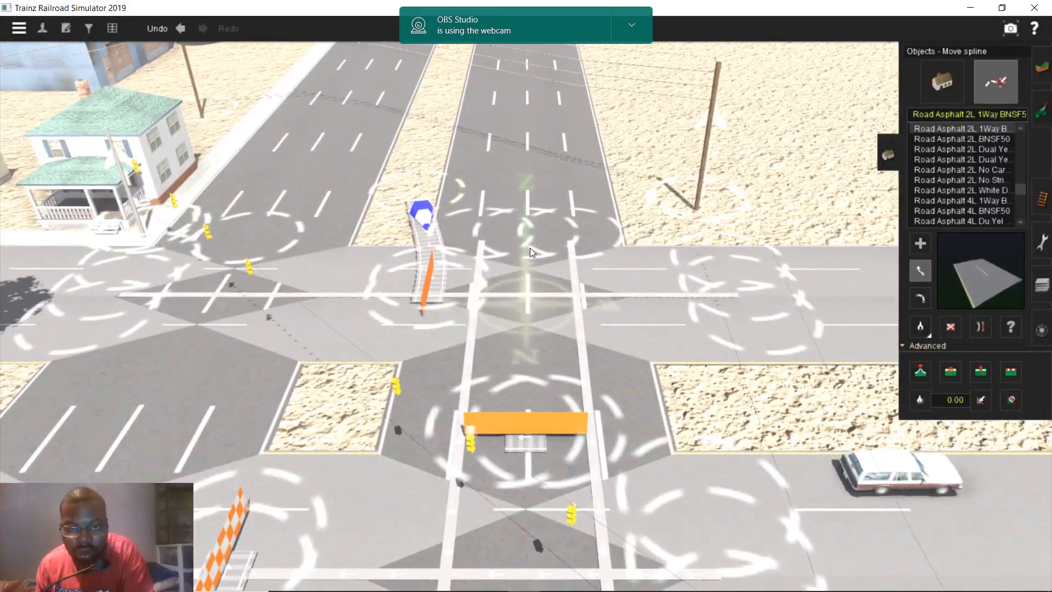
{"action": "mouse_move", "coordinate": [524, 249]}
{"action": "right_mouse_down"}
{"action": "mouse_move", "coordinate": [537, 349]}
{"action": "mouse_move", "coordinate": [529, 252]}
{"action": "right_mouse_up"}
{"action": "right_click", "coordinate": [509, 397]}
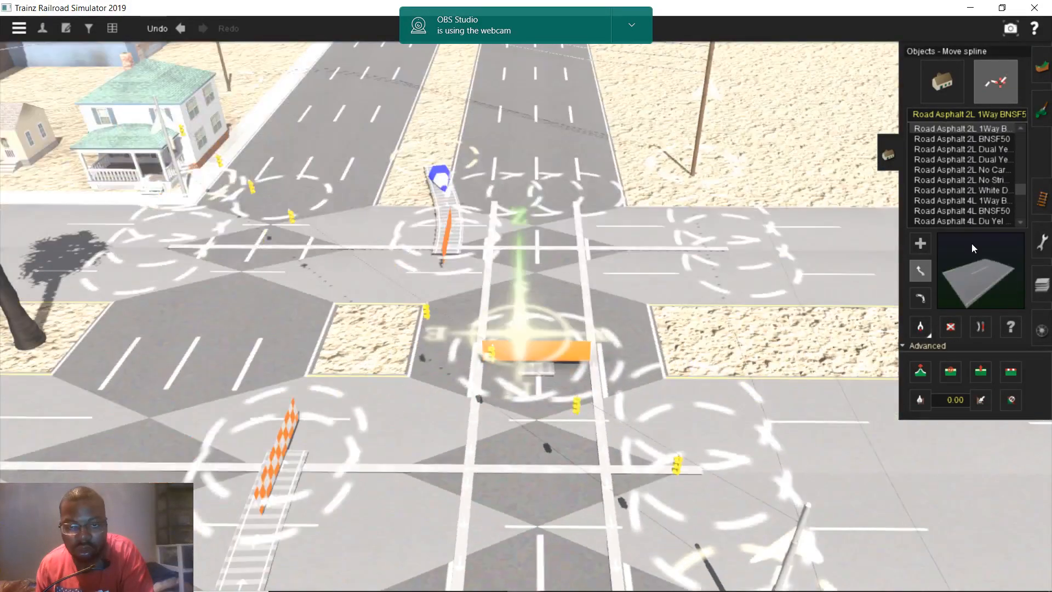
{"action": "left_click", "coordinate": [1041, 199]}
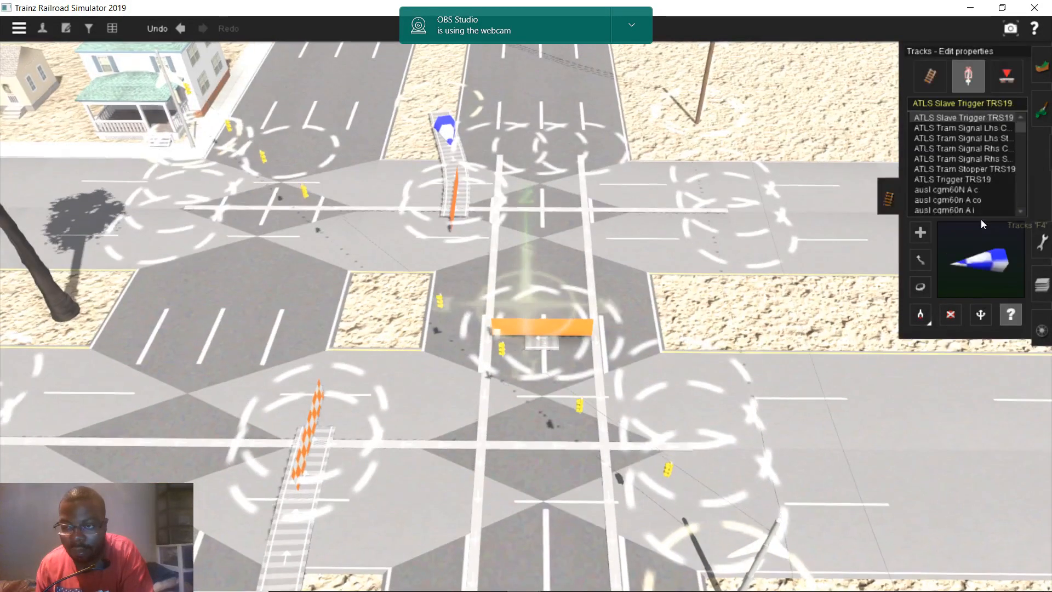
{"action": "left_click", "coordinate": [924, 80]}
{"action": "left_click", "coordinate": [585, 331]}
{"action": "left_click", "coordinate": [968, 76]}
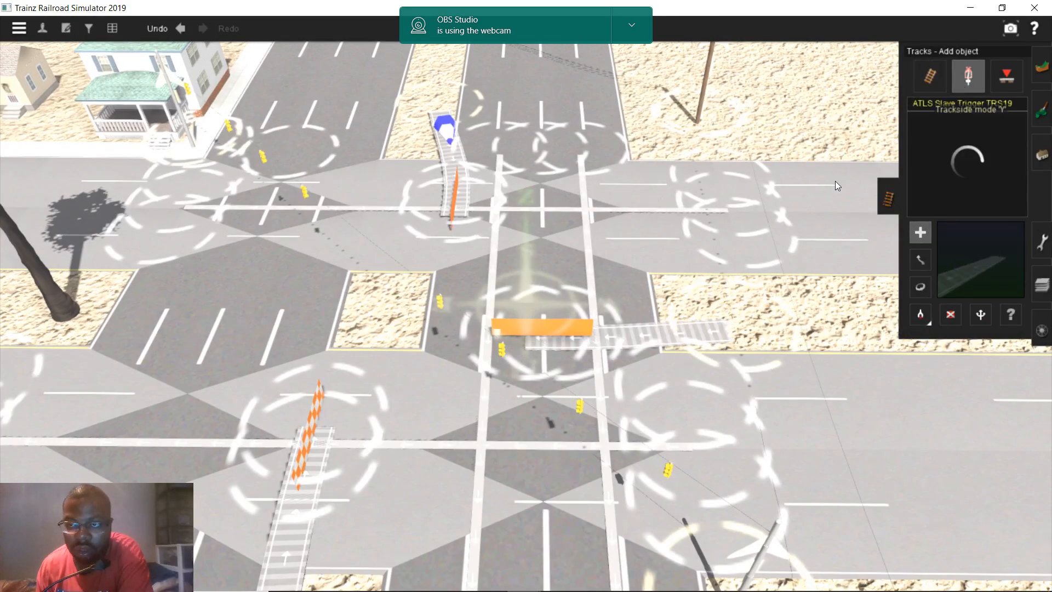
{"action": "scroll", "coordinate": [694, 342], "scroll_direction": "up", "scroll_amount": 3}
{"action": "left_click", "coordinate": [733, 338]}
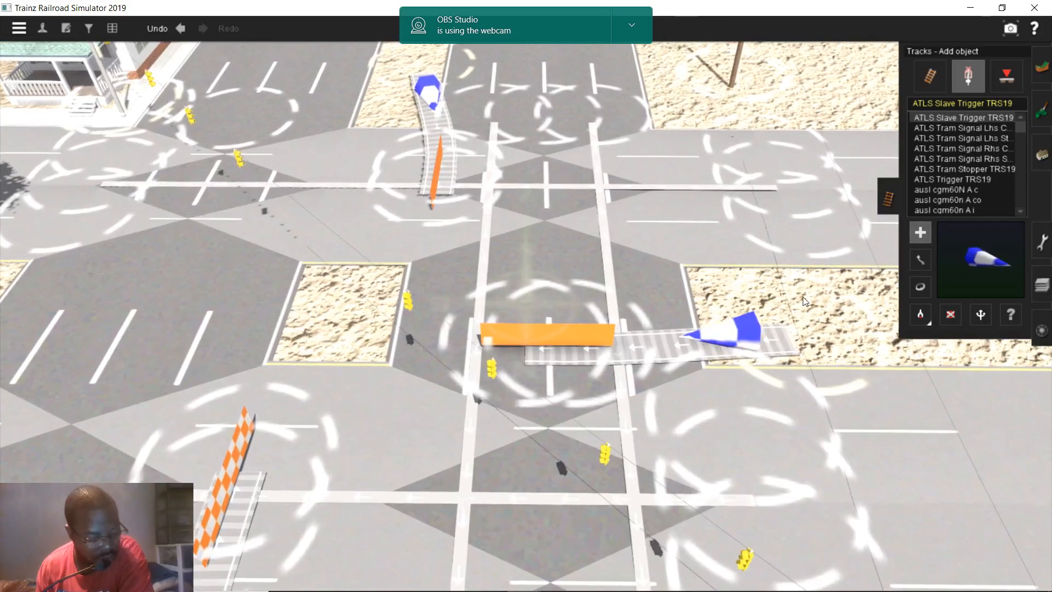
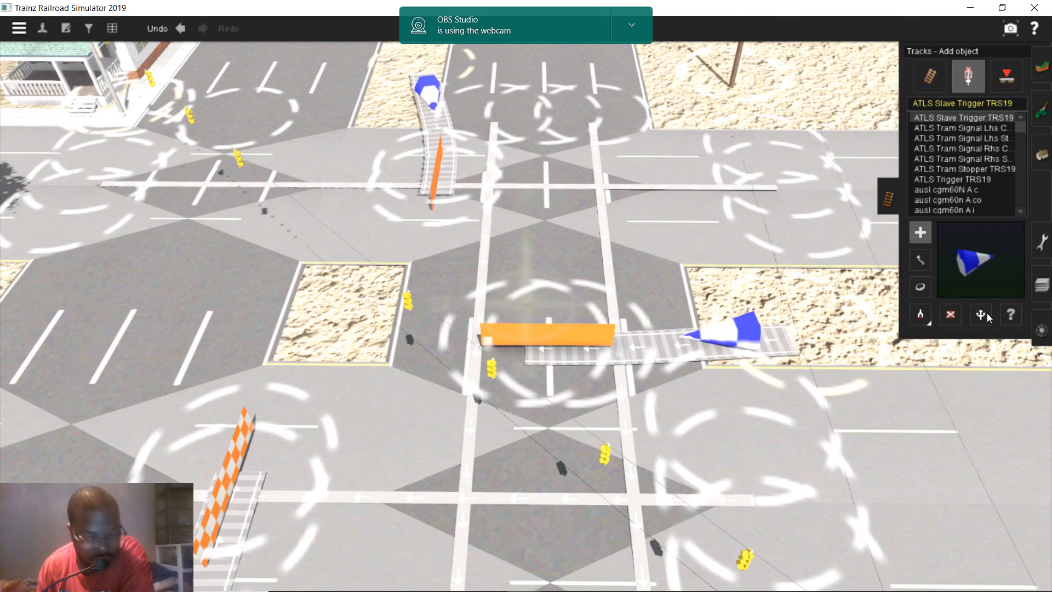
- Set the new slave trigger to channel 5 and have it control traffic on Route 3
{"action": "left_click", "coordinate": [1010, 313]}
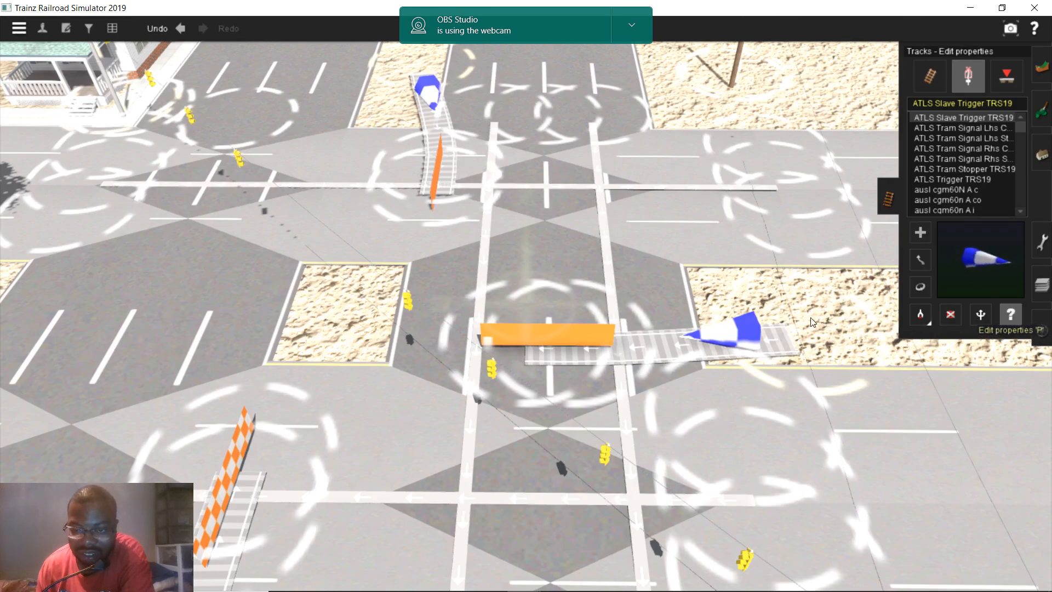
{"action": "left_click", "coordinate": [734, 332]}
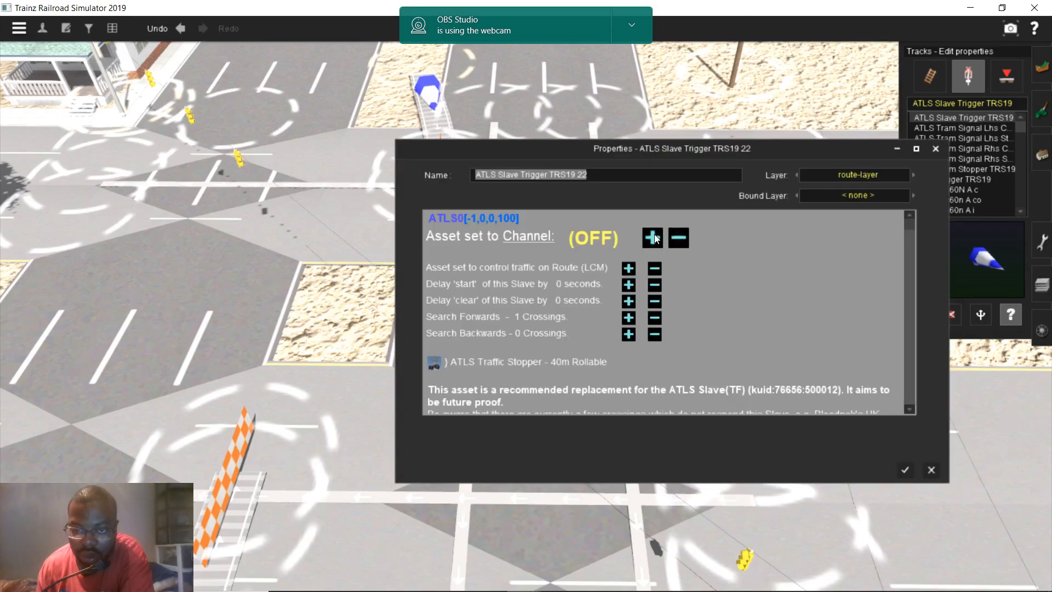
{"action": "left_click", "coordinate": [652, 237]}
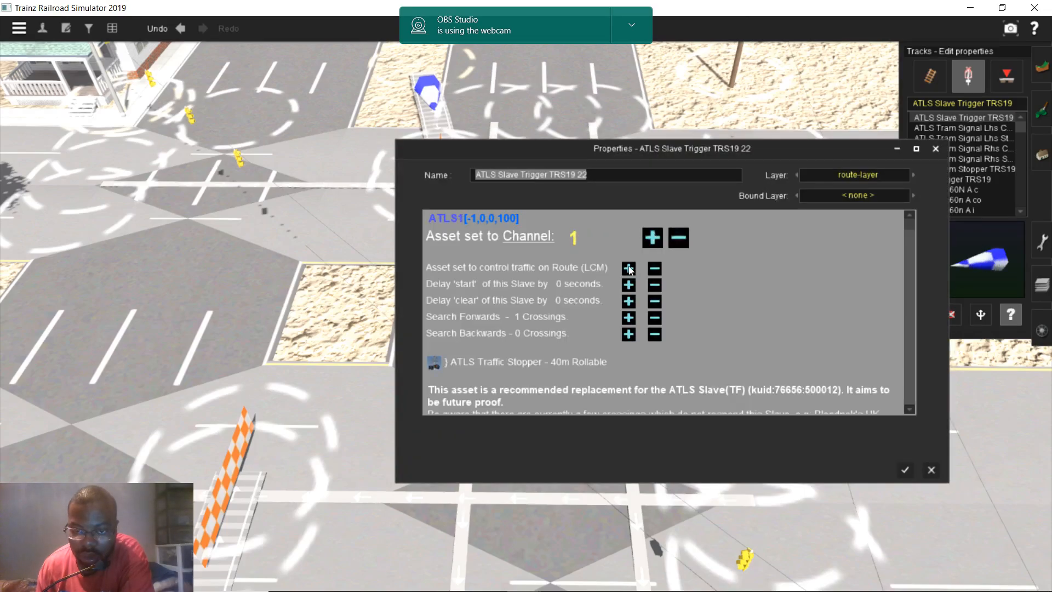
{"action": "left_click", "coordinate": [653, 238]}
{"action": "left_click", "coordinate": [653, 238]}
{"action": "left_click", "coordinate": [652, 238]}
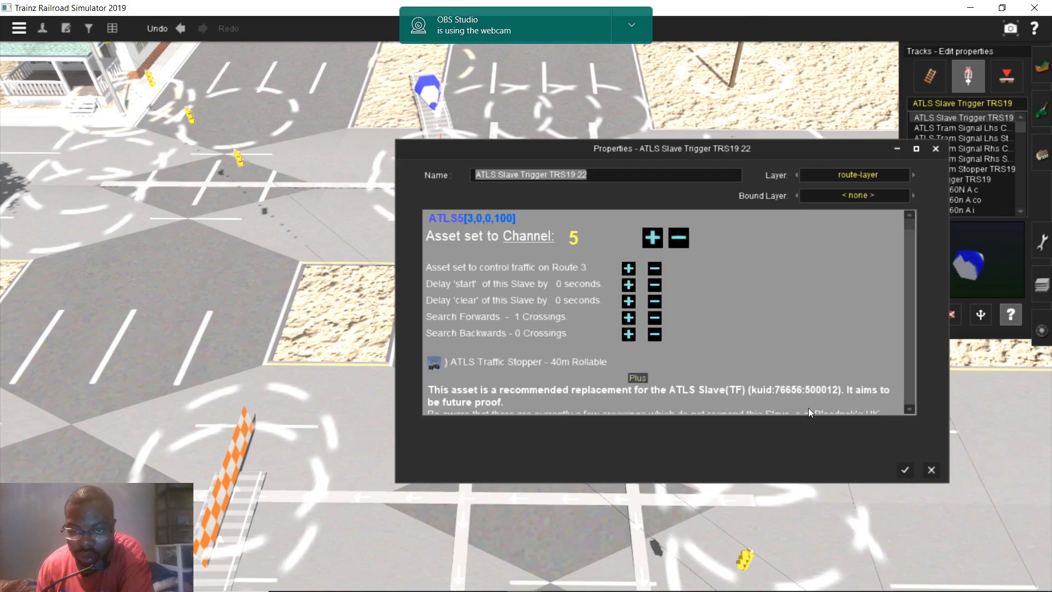
{"action": "left_click", "coordinate": [904, 469]}
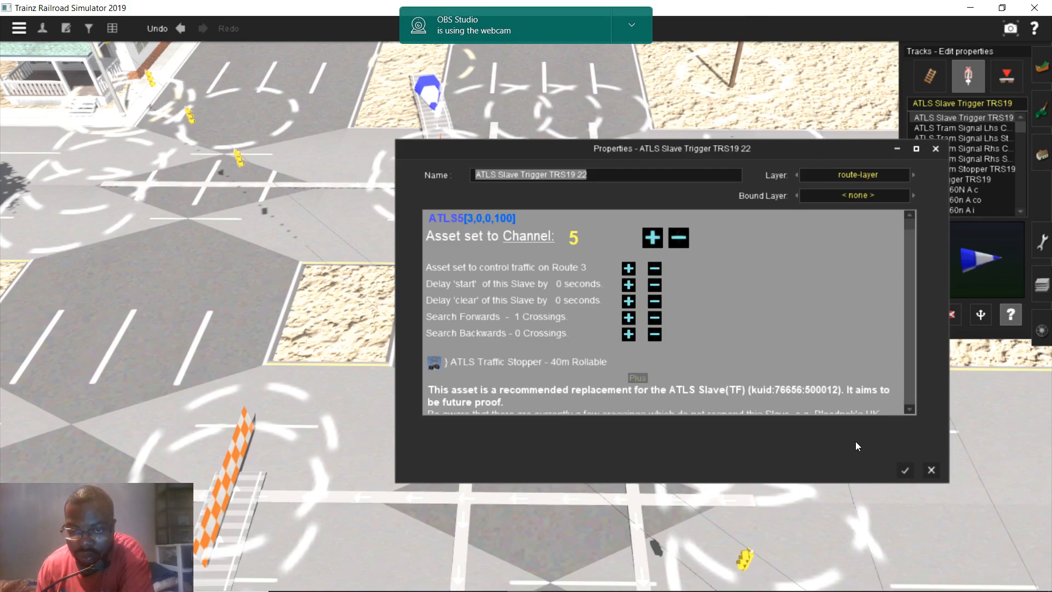
- Pick the ATLS US 3 Light Signal Wire Span Yellow type from the outermost signal hanging on the near overhead wire
{"action": "scroll", "coordinate": [515, 318], "scroll_direction": "down", "scroll_amount": 6}
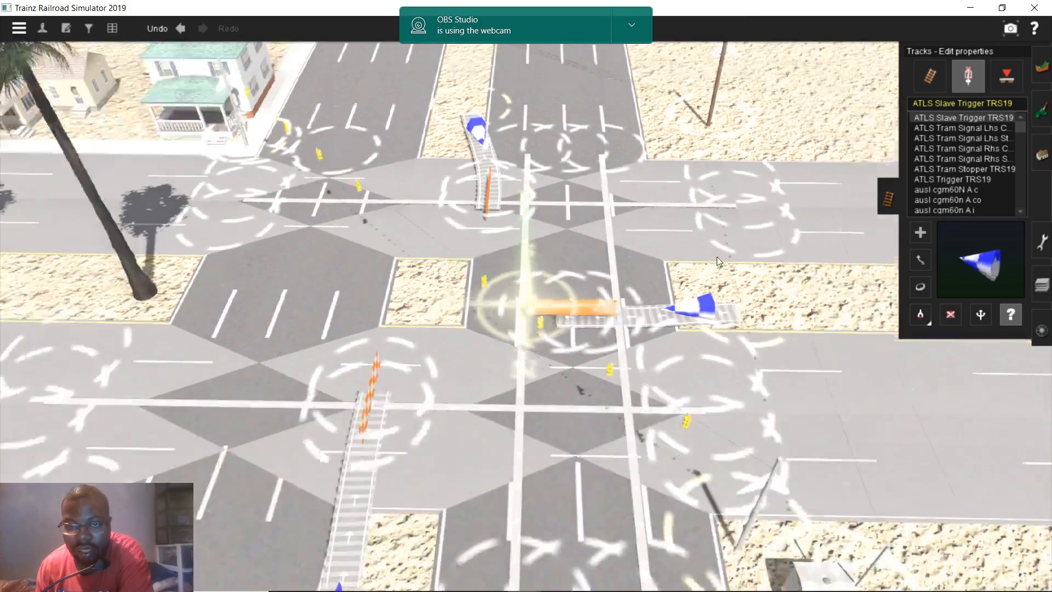
{"action": "left_click", "coordinate": [1041, 155]}
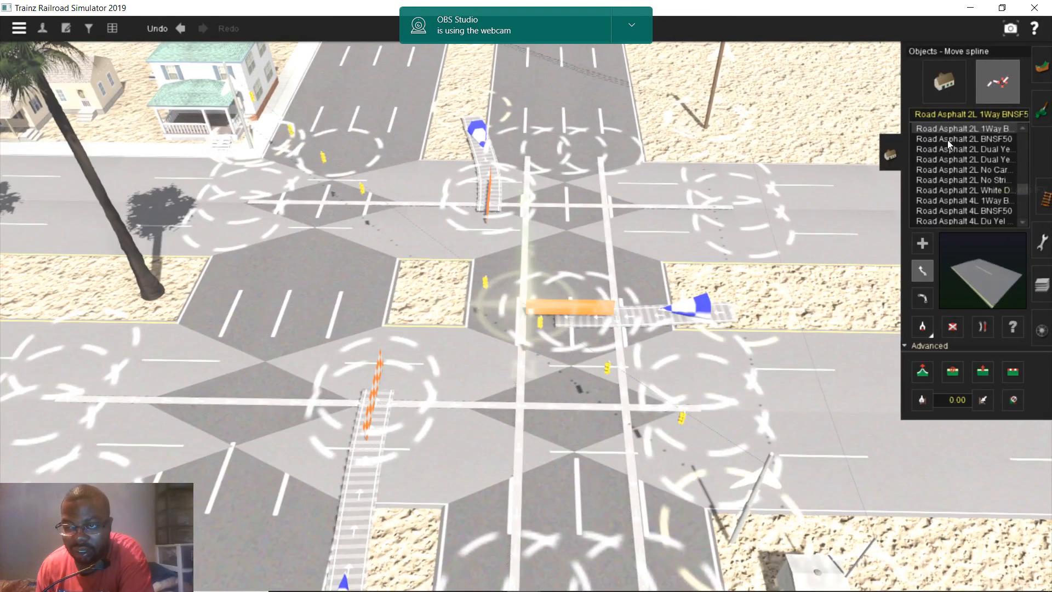
{"action": "left_click", "coordinate": [955, 73]}
{"action": "left_click", "coordinate": [924, 317]}
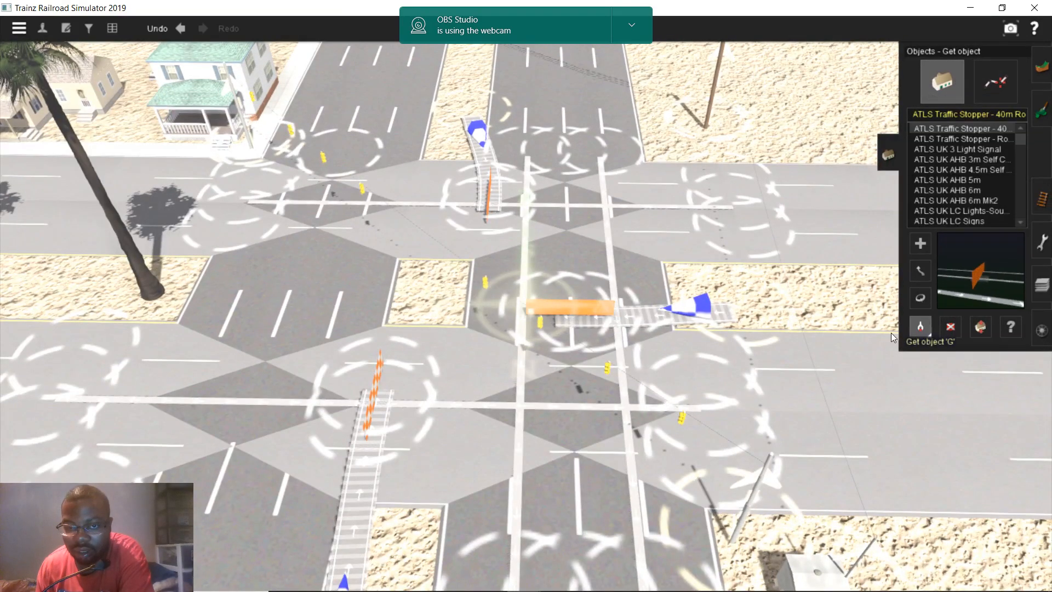
{"action": "scroll", "coordinate": [667, 442], "scroll_direction": "up", "scroll_amount": 2}
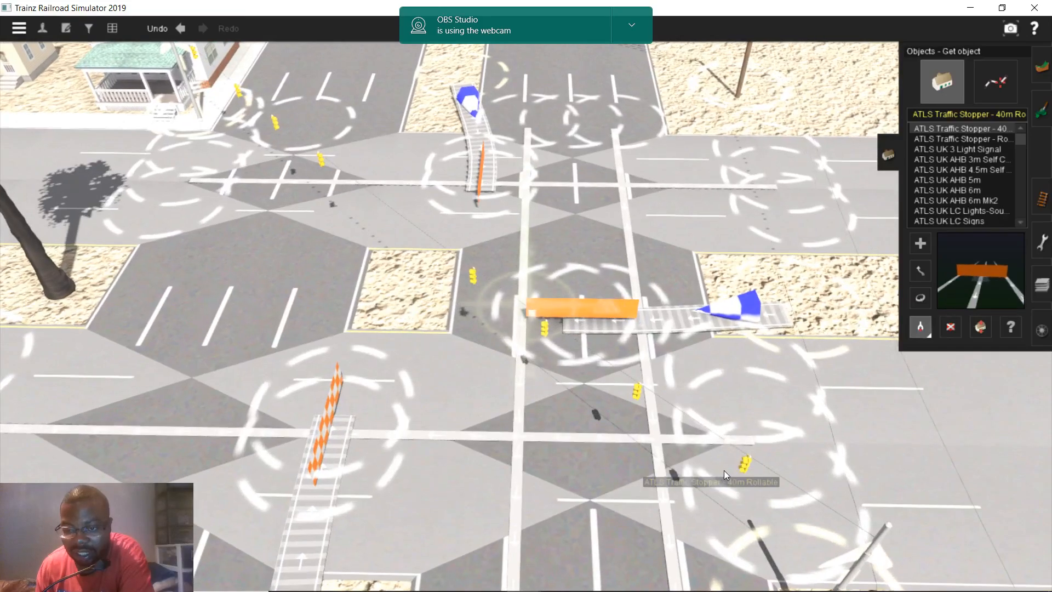
{"action": "left_click", "coordinate": [743, 468]}
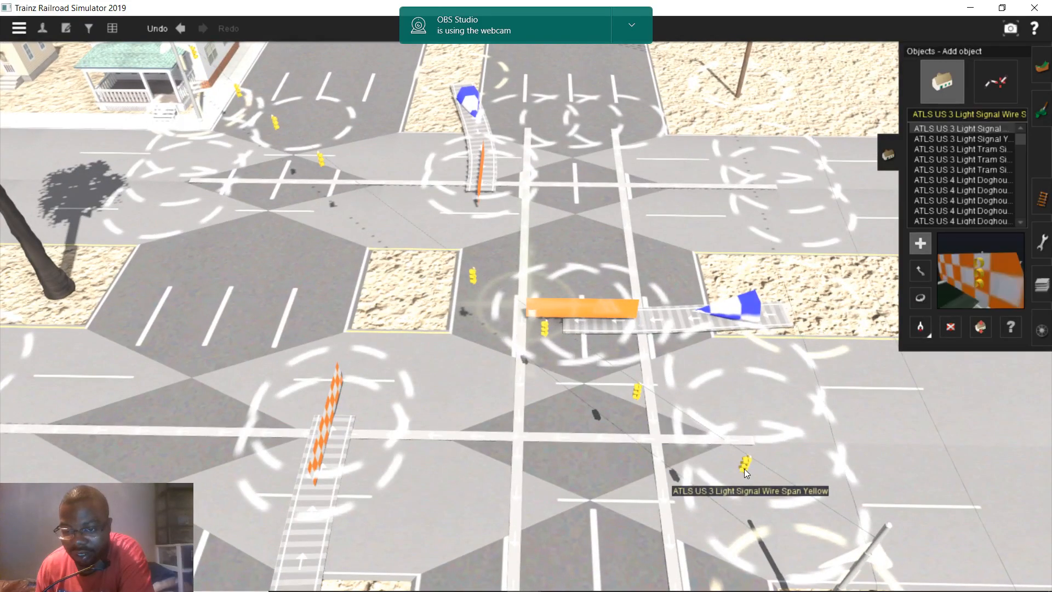
- Examine the overhead wires and hanging signals around the median and the new traffic stopper
{"action": "right_click_drag", "start_coordinate": [411, 327], "coordinate": [548, 315]}
{"action": "scroll", "coordinate": [592, 306], "scroll_direction": "up", "scroll_amount": 3}
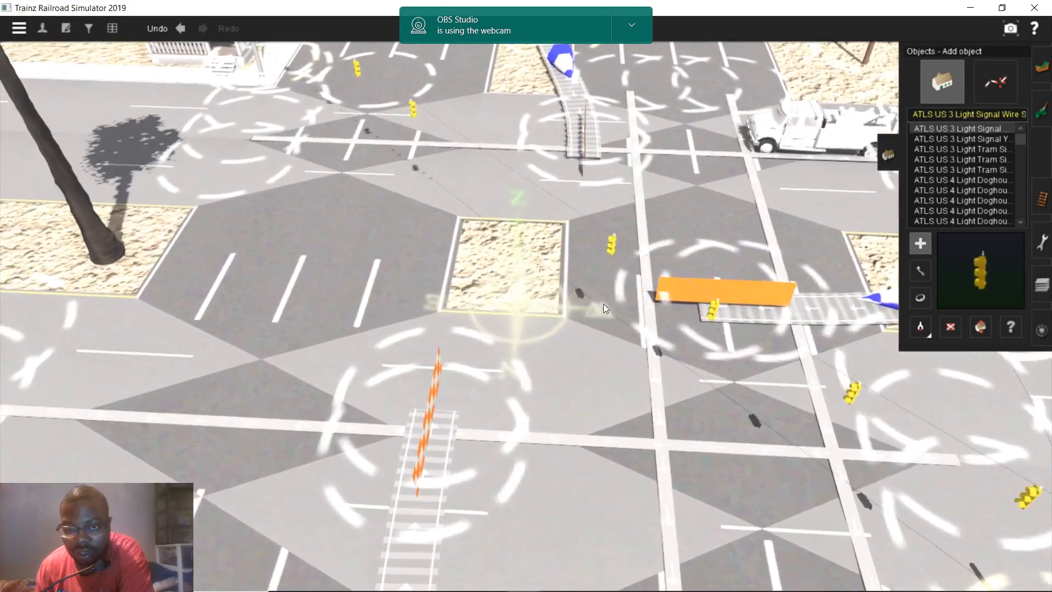
{"action": "right_click", "coordinate": [611, 333]}
{"action": "scroll", "coordinate": [597, 328], "scroll_direction": "up", "scroll_amount": 3}
{"action": "scroll", "coordinate": [576, 274], "scroll_direction": "down", "scroll_amount": 3}
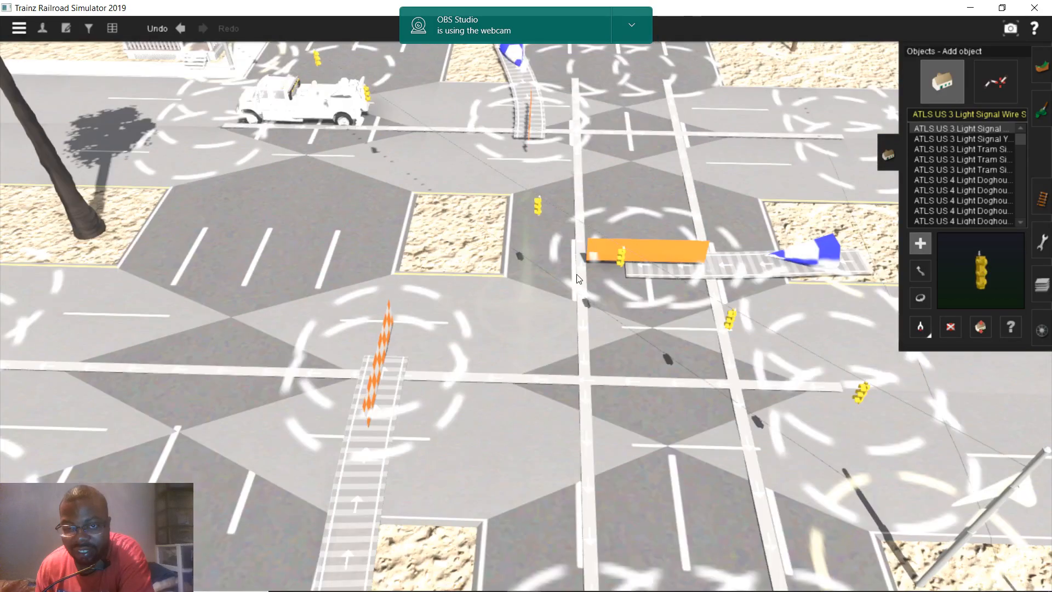
{"action": "scroll", "coordinate": [579, 268], "scroll_direction": "down", "scroll_amount": 2}
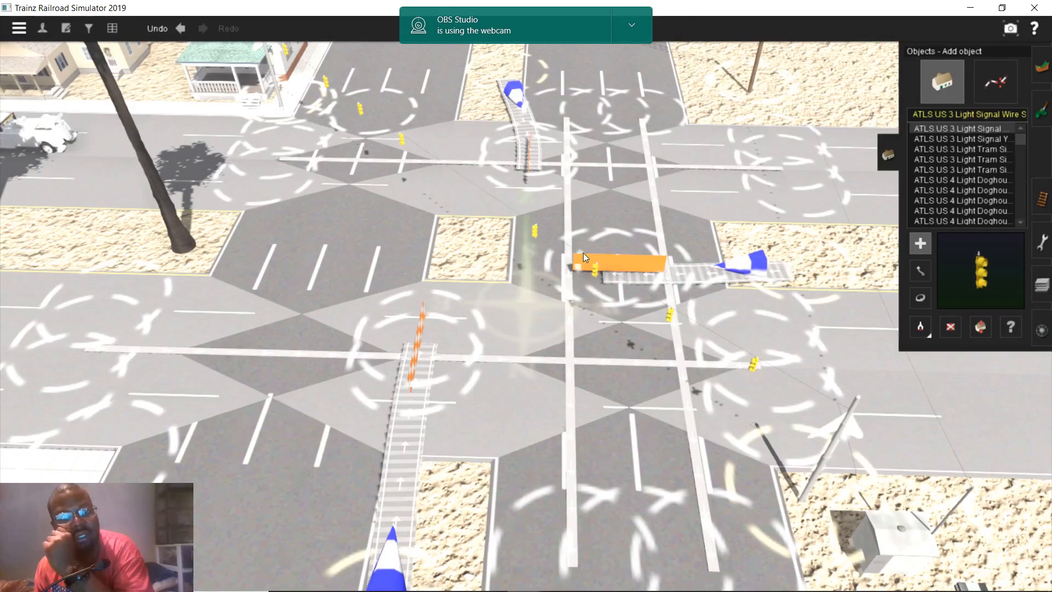
{"action": "scroll", "coordinate": [575, 264], "scroll_direction": "up", "scroll_amount": 2}
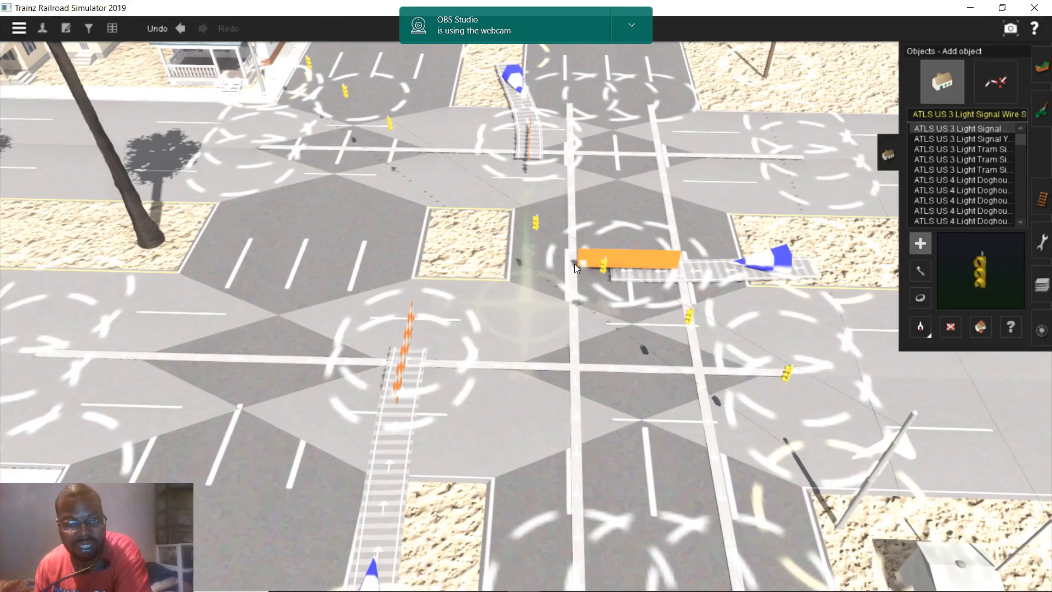
{"action": "scroll", "coordinate": [571, 255], "scroll_direction": "up", "scroll_amount": 2}
{"action": "scroll", "coordinate": [570, 255], "scroll_direction": "down", "scroll_amount": 2}
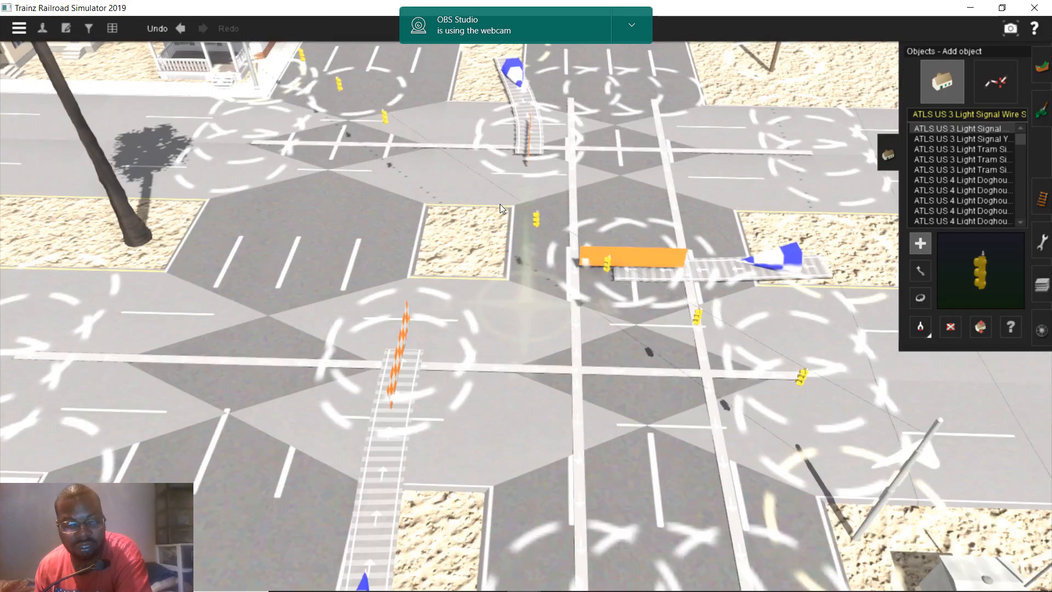
- Examine the near side of the intersection and its overhead wire from above and from road level
{"action": "right_click", "coordinate": [540, 300]}
{"action": "right_click", "coordinate": [548, 331]}
{"action": "scroll", "coordinate": [548, 328], "scroll_direction": "down", "scroll_amount": 1}
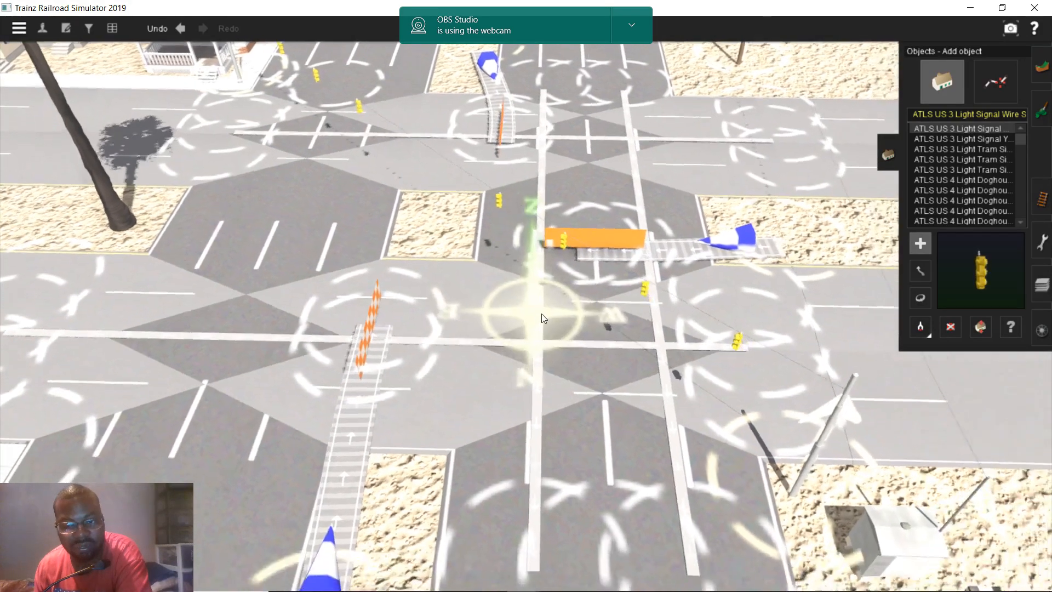
{"action": "scroll", "coordinate": [561, 278], "scroll_direction": "up", "scroll_amount": 1}
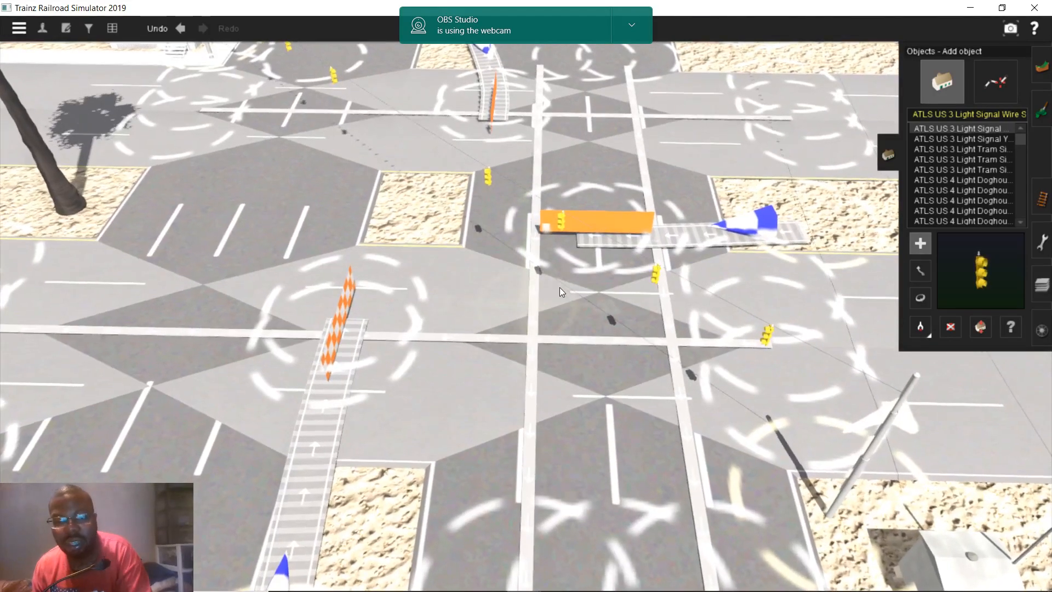
{"action": "scroll", "coordinate": [559, 288], "scroll_direction": "up", "scroll_amount": 1}
{"action": "right_click_drag", "start_coordinate": [560, 289], "coordinate": [535, 305]}
{"action": "scroll", "coordinate": [535, 305], "scroll_direction": "up", "scroll_amount": 1}
{"action": "scroll", "coordinate": [537, 318], "scroll_direction": "up", "scroll_amount": 1}
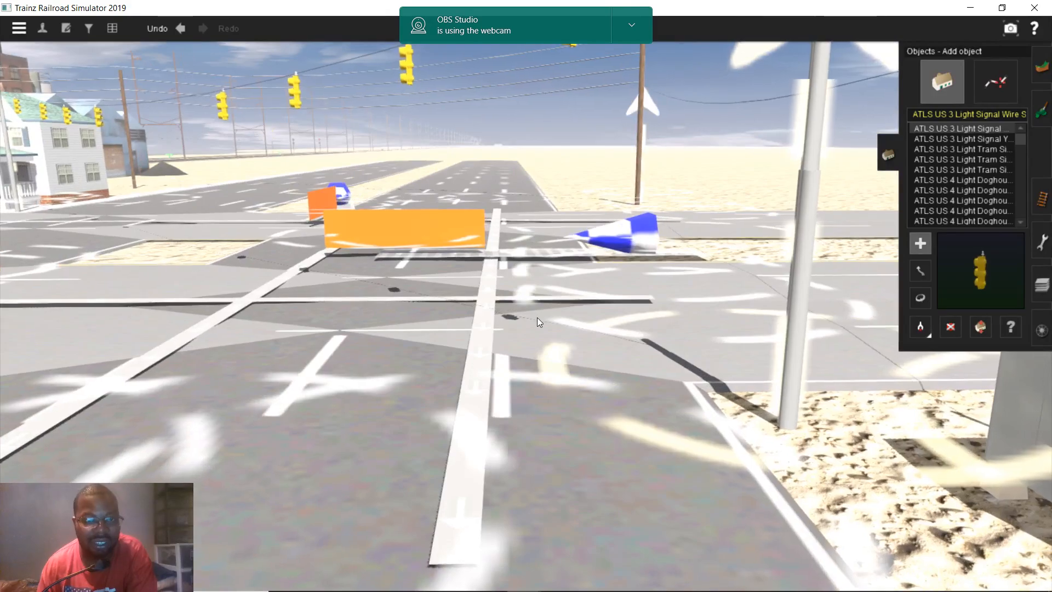
{"action": "scroll", "coordinate": [540, 317], "scroll_direction": "down", "scroll_amount": 1}
{"action": "scroll", "coordinate": [540, 317], "scroll_direction": "up", "scroll_amount": 2}
{"action": "scroll", "coordinate": [540, 317], "scroll_direction": "down", "scroll_amount": 1}
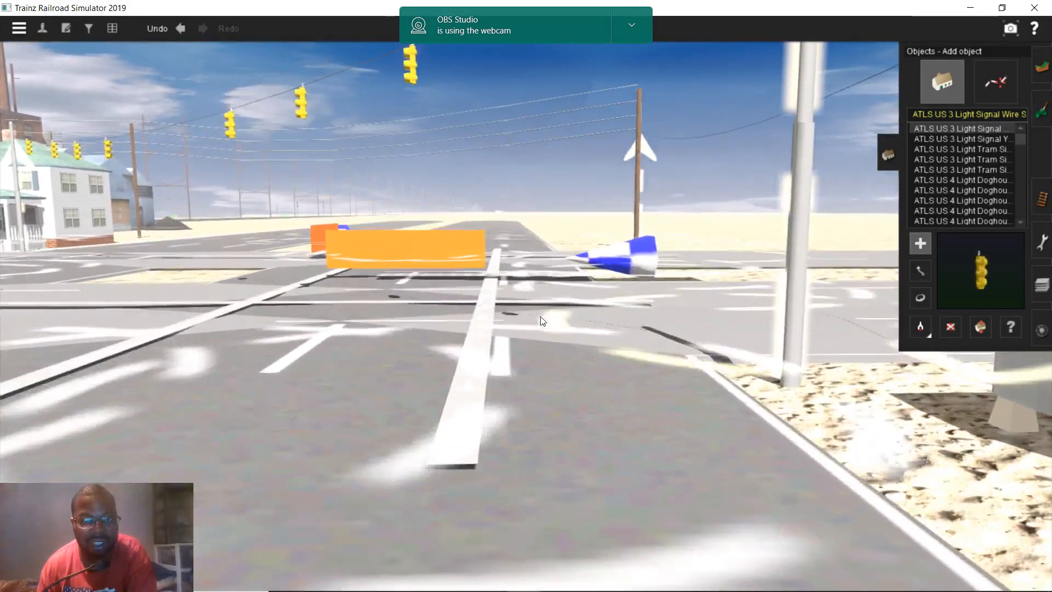
{"action": "scroll", "coordinate": [541, 320], "scroll_direction": "down", "scroll_amount": 1}
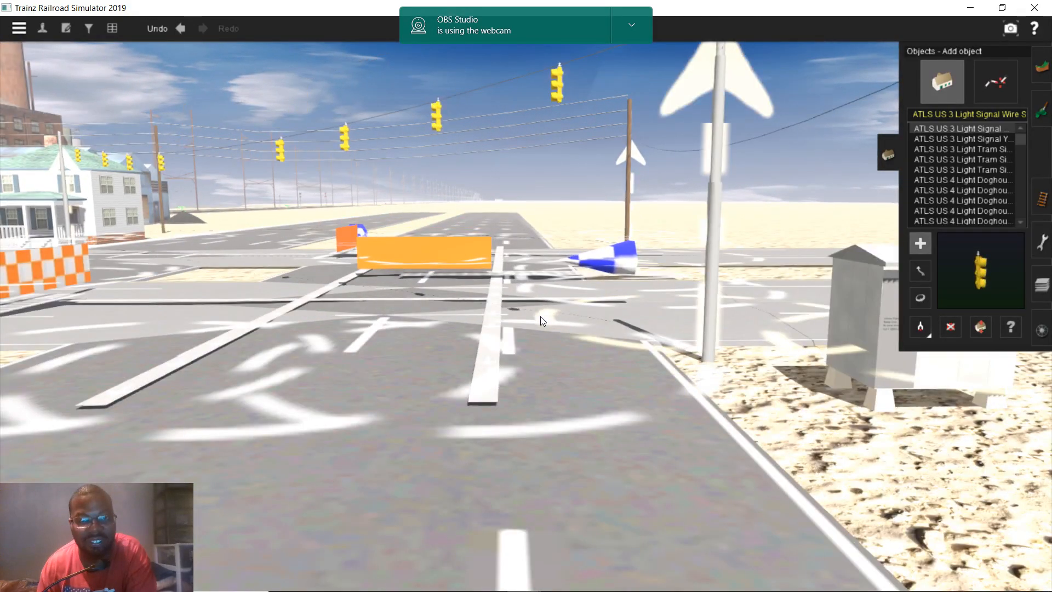
{"action": "scroll", "coordinate": [540, 316], "scroll_direction": "up", "scroll_amount": 1}
- Place a row of four ATLS US 3 Light Signal Wire Span Yellow signals on the road beside the near sandy median
{"action": "mouse_move", "coordinate": [511, 349]}
{"action": "right_mouse_down"}
{"action": "mouse_move", "coordinate": [483, 296]}
{"action": "mouse_move", "coordinate": [496, 351]}
{"action": "right_mouse_up"}
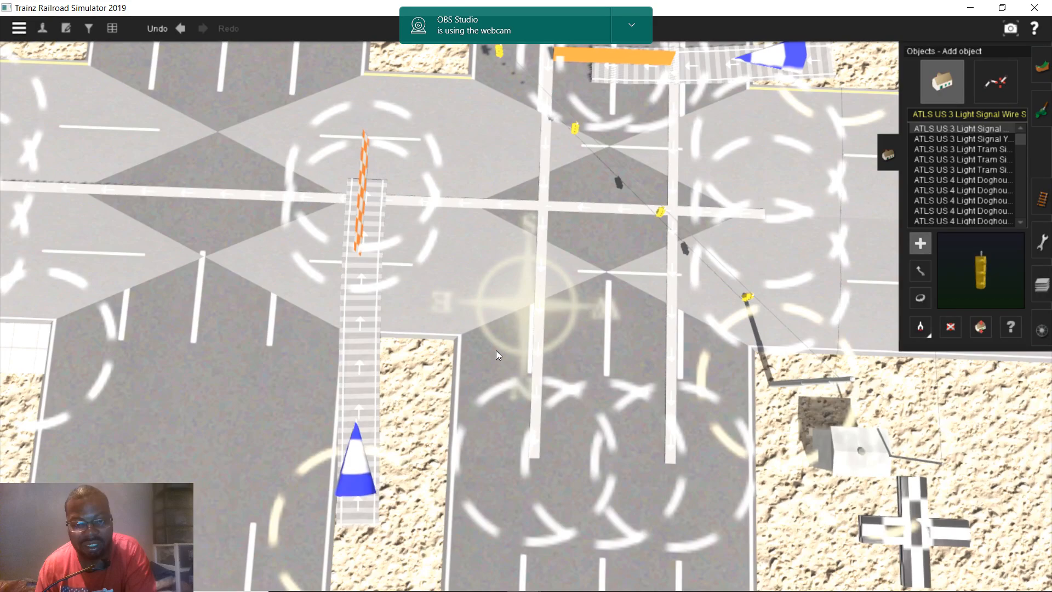
{"action": "right_click", "coordinate": [495, 351]}
{"action": "scroll", "coordinate": [532, 314], "scroll_direction": "up", "scroll_amount": 3}
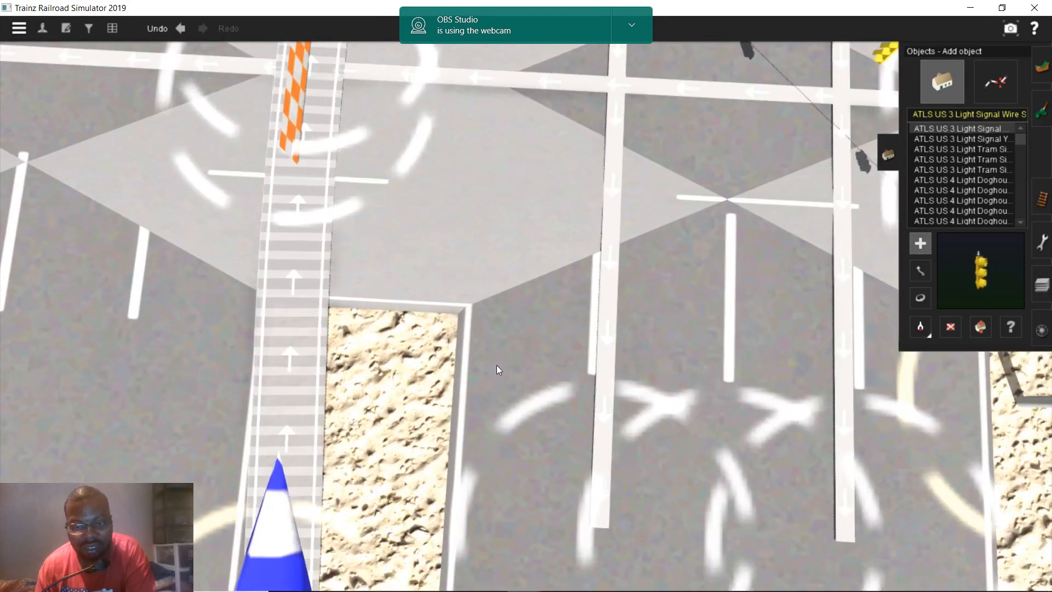
{"action": "left_click", "coordinate": [497, 364]}
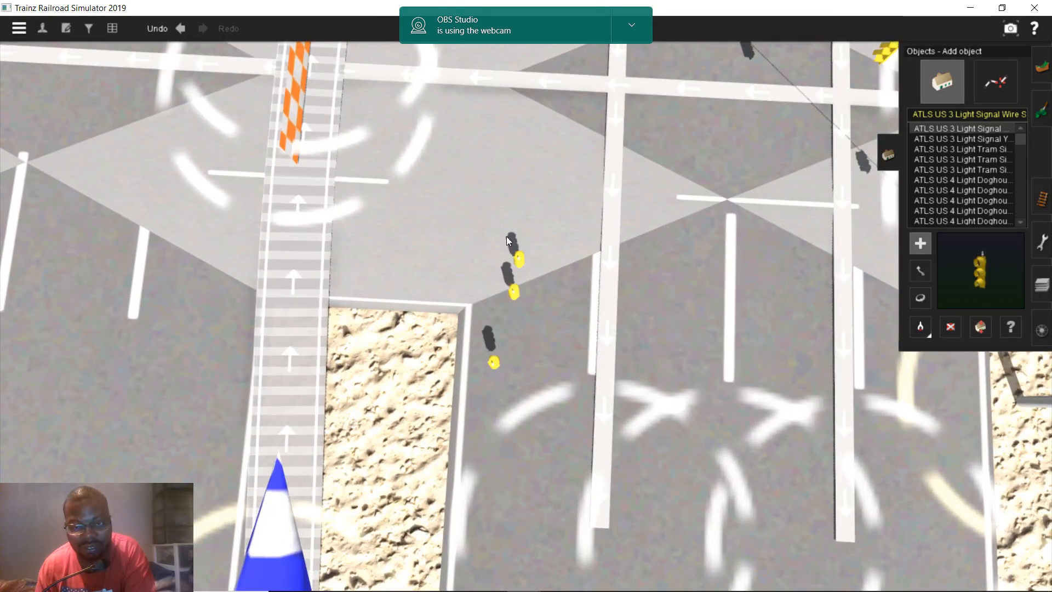
{"action": "scroll", "coordinate": [462, 214], "scroll_direction": "up", "scroll_amount": 3}
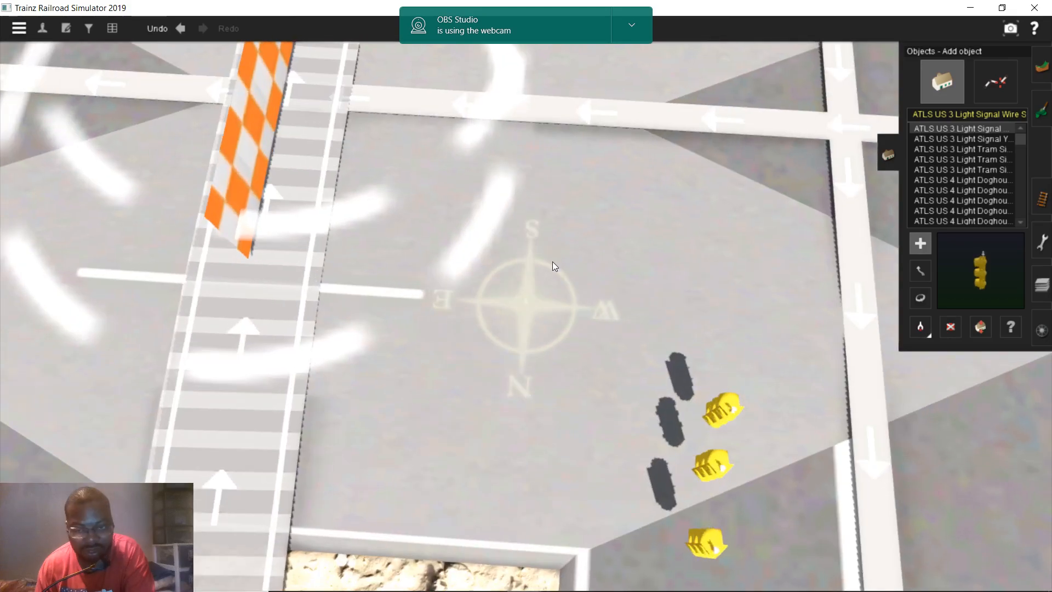
- Rotate the farthest of the new signals to face the opposite direction and raise it about 4 m
{"action": "key", "text": "Down"}
{"action": "left_click", "coordinate": [920, 299]}
{"action": "left_click_drag", "start_coordinate": [739, 335], "coordinate": [413, 333]}
{"action": "left_click", "coordinate": [979, 327]}
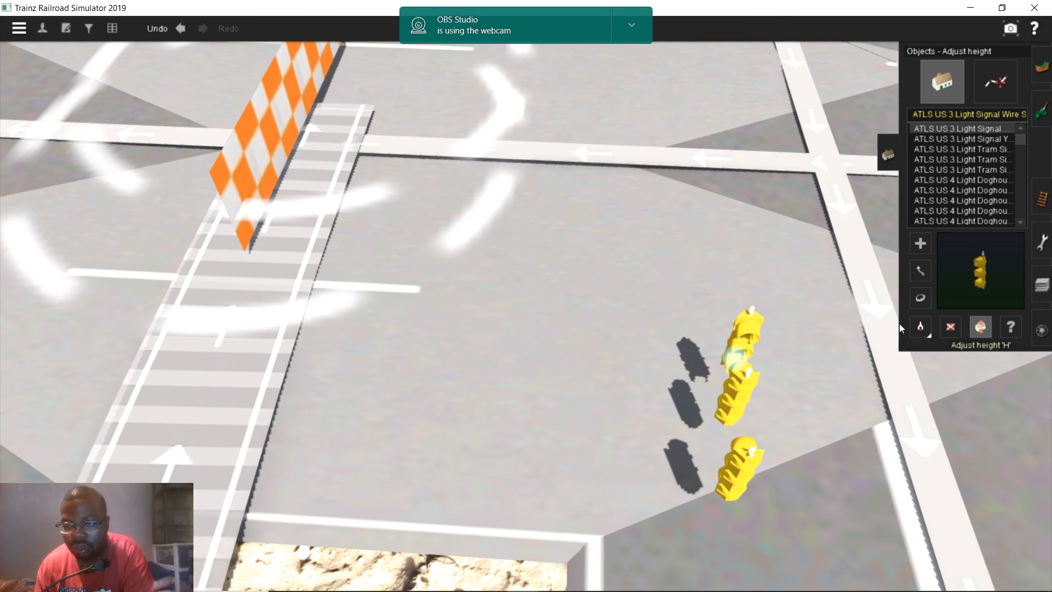
{"action": "left_click_drag", "start_coordinate": [747, 336], "coordinate": [751, 297]}
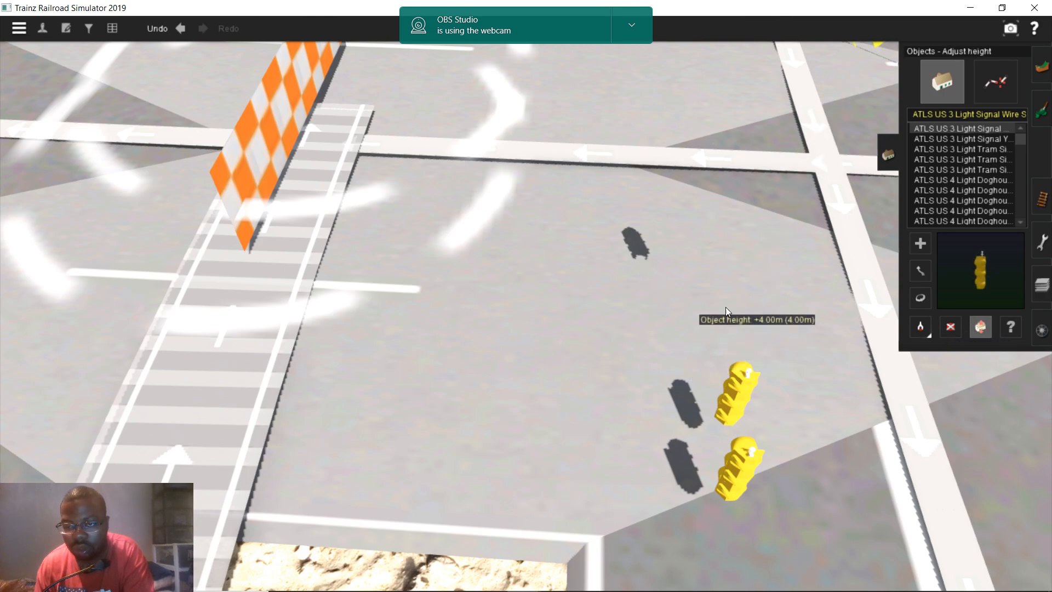
- Move the raised signal onto the near overhead wire, beside the existing signal closest to the small sandy median
{"action": "scroll", "coordinate": [711, 300], "scroll_direction": "down", "scroll_amount": 2}
{"action": "key", "text": "Up"}
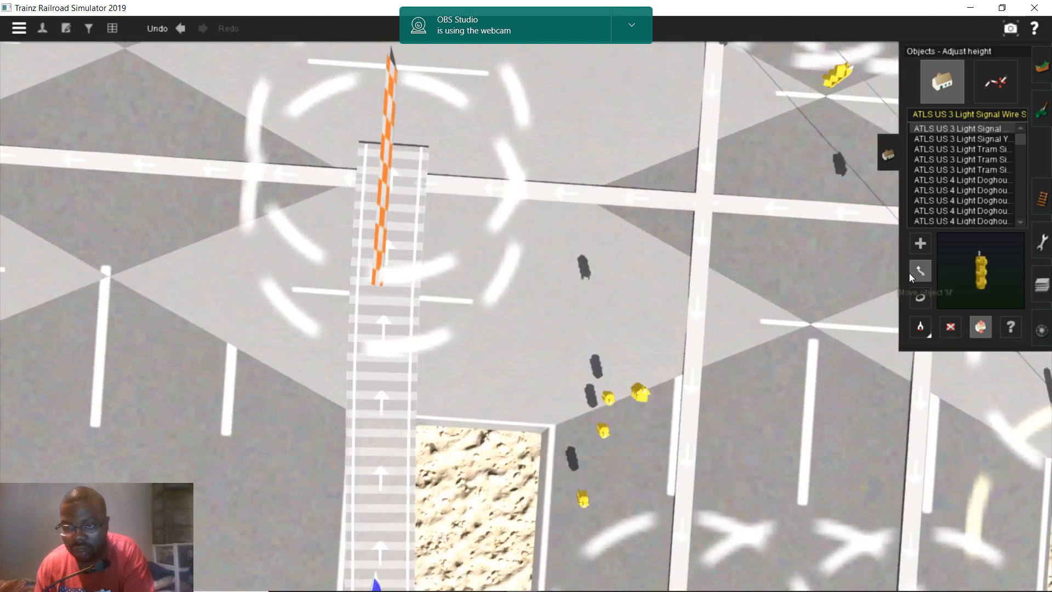
{"action": "left_click", "coordinate": [911, 277]}
{"action": "left_click_drag", "start_coordinate": [640, 392], "coordinate": [616, 126]}
{"action": "right_click", "coordinate": [622, 178]}
{"action": "mouse_move", "coordinate": [537, 268]}
{"action": "right_mouse_down"}
{"action": "mouse_move", "coordinate": [526, 282]}
{"action": "mouse_move", "coordinate": [544, 332]}
{"action": "mouse_move", "coordinate": [541, 262]}
{"action": "right_mouse_up"}
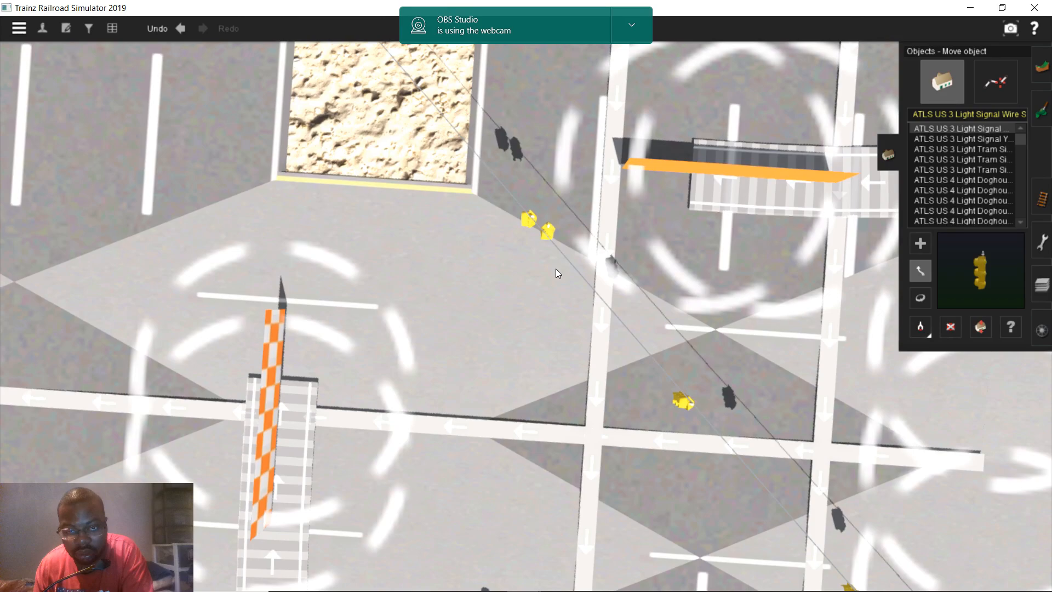
{"action": "right_click_drag", "start_coordinate": [544, 170], "coordinate": [528, 254]}
- Adjust the moved signal's height so it hangs from the wire level with the neighbouring signal
{"action": "key", "text": "Down"}
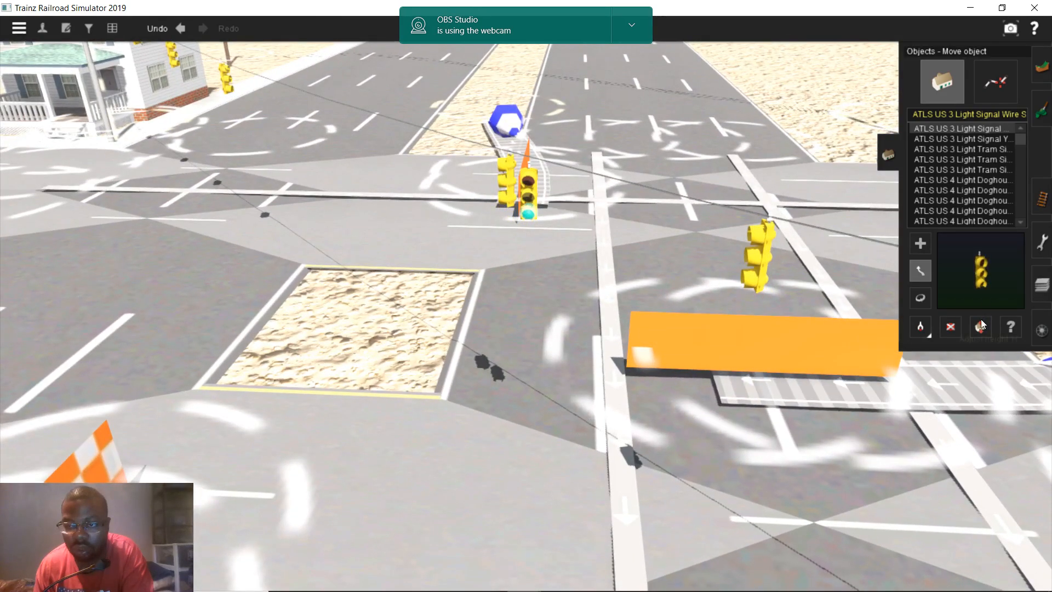
{"action": "left_click", "coordinate": [980, 324]}
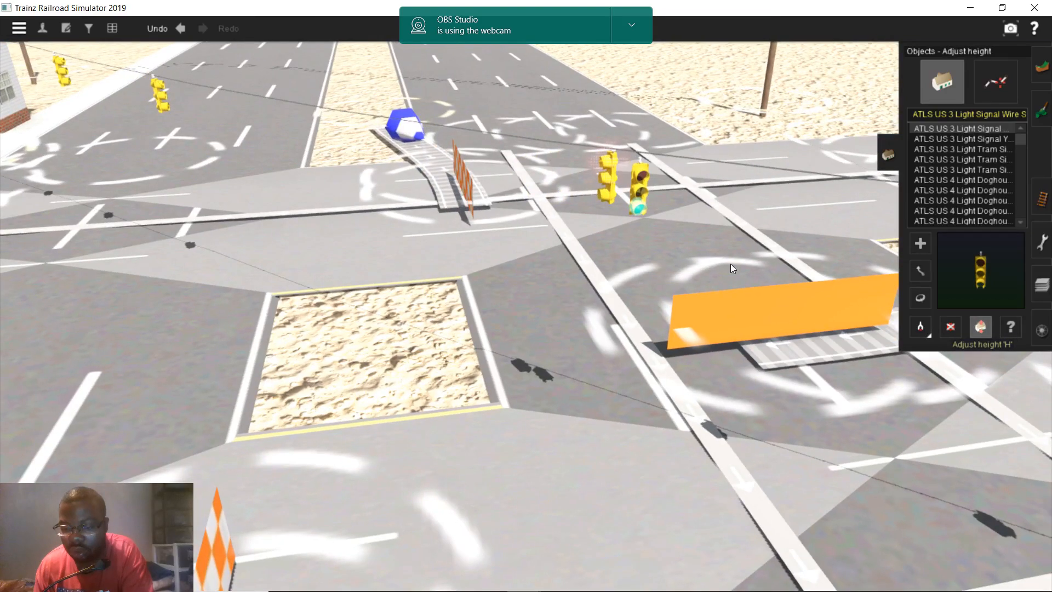
{"action": "left_click_drag", "start_coordinate": [651, 196], "coordinate": [652, 176]}
{"action": "key", "text": "Left"}
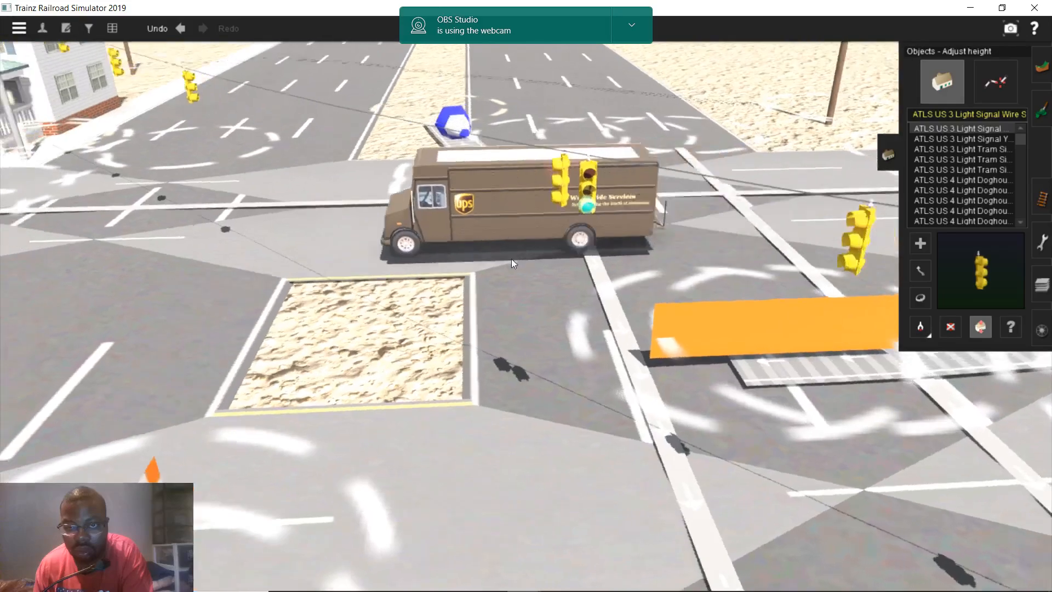
{"action": "key", "text": "Down"}
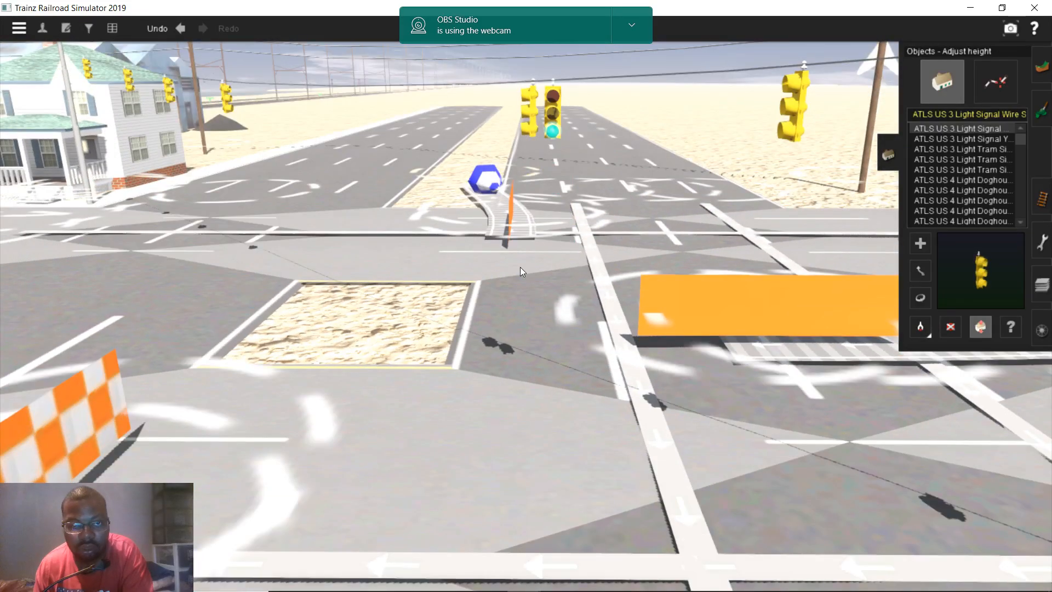
{"action": "key", "text": "Up"}
- Set the newly hung signal beside the small median to channel 5 and Route 3
{"action": "left_click", "coordinate": [1012, 324]}
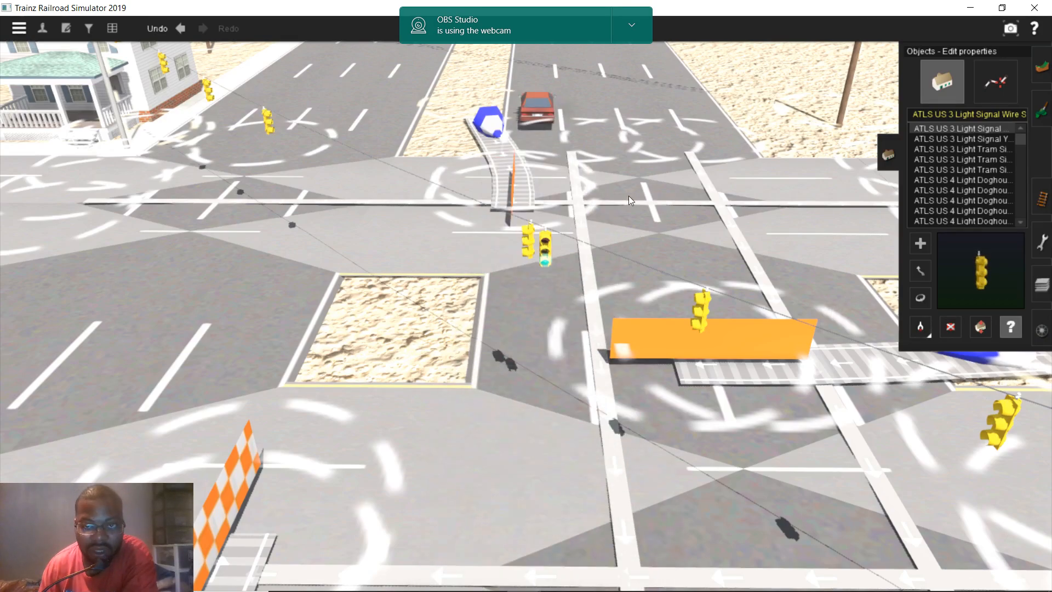
{"action": "scroll", "coordinate": [628, 196], "scroll_direction": "down", "scroll_amount": 3}
{"action": "scroll", "coordinate": [544, 265], "scroll_direction": "up", "scroll_amount": 2}
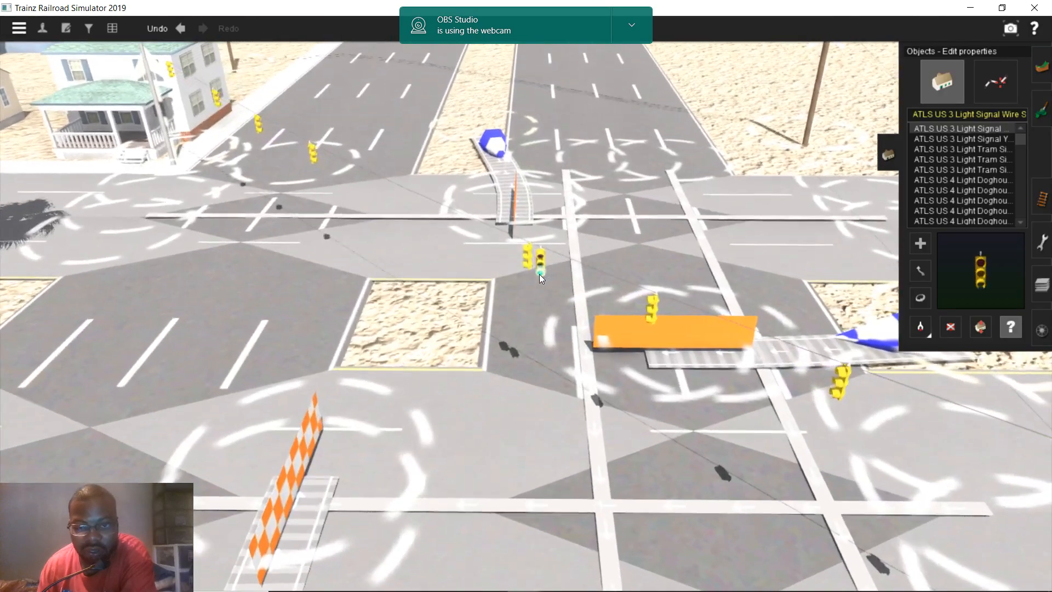
{"action": "scroll", "coordinate": [539, 274], "scroll_direction": "up", "scroll_amount": 2}
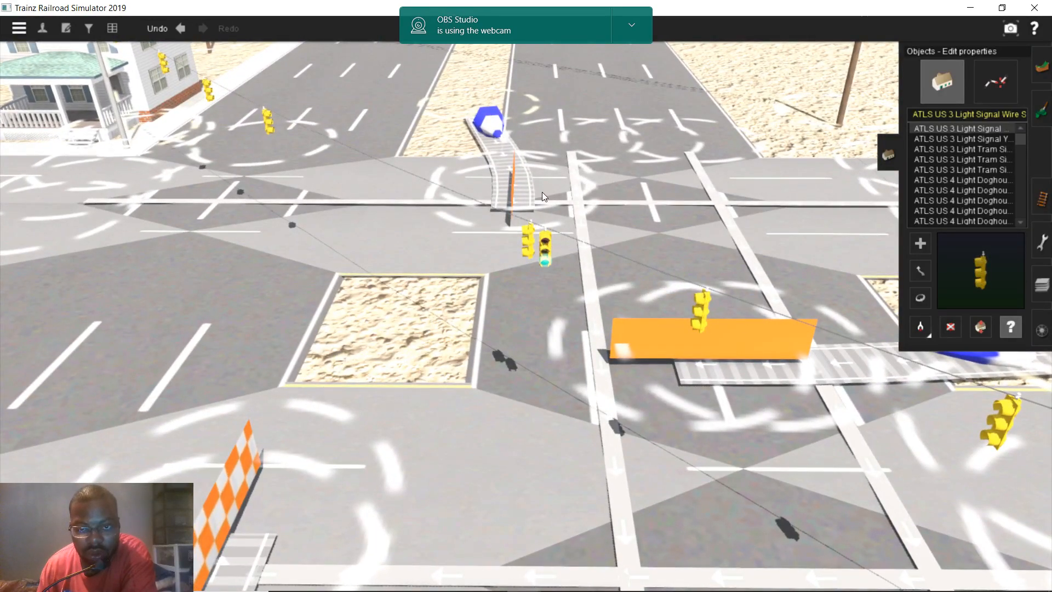
{"action": "left_click", "coordinate": [550, 245]}
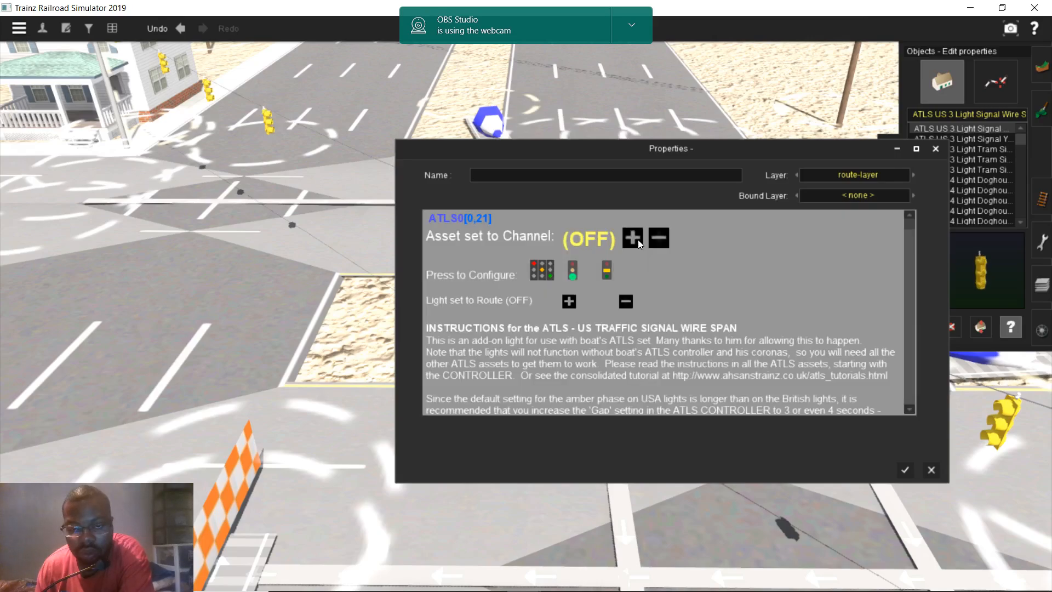
{"action": "left_click", "coordinate": [569, 303]}
{"action": "left_click", "coordinate": [569, 303]}
{"action": "left_click", "coordinate": [570, 303]}
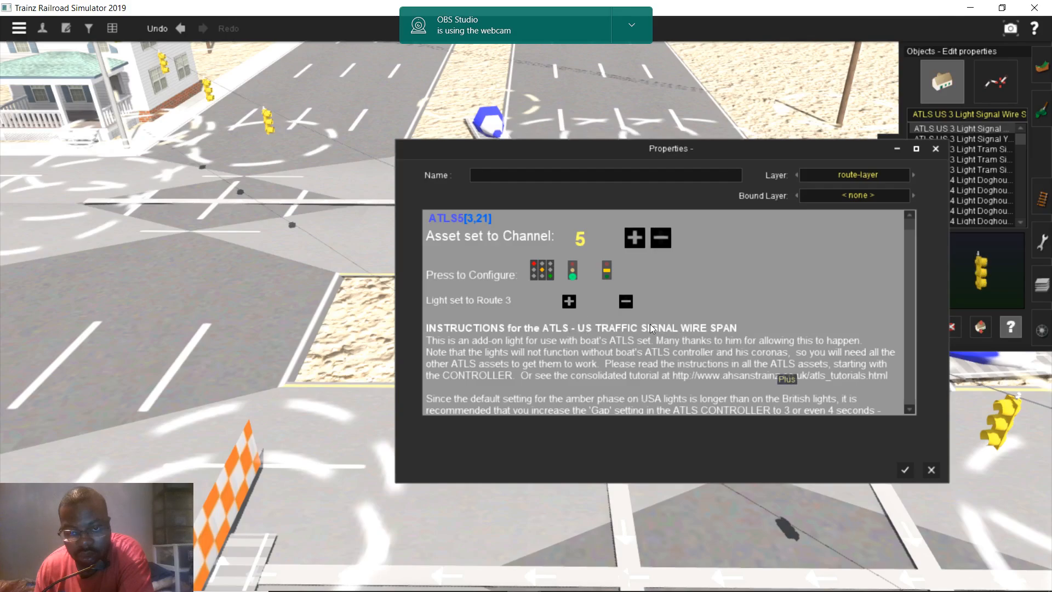
{"action": "left_click", "coordinate": [904, 469]}
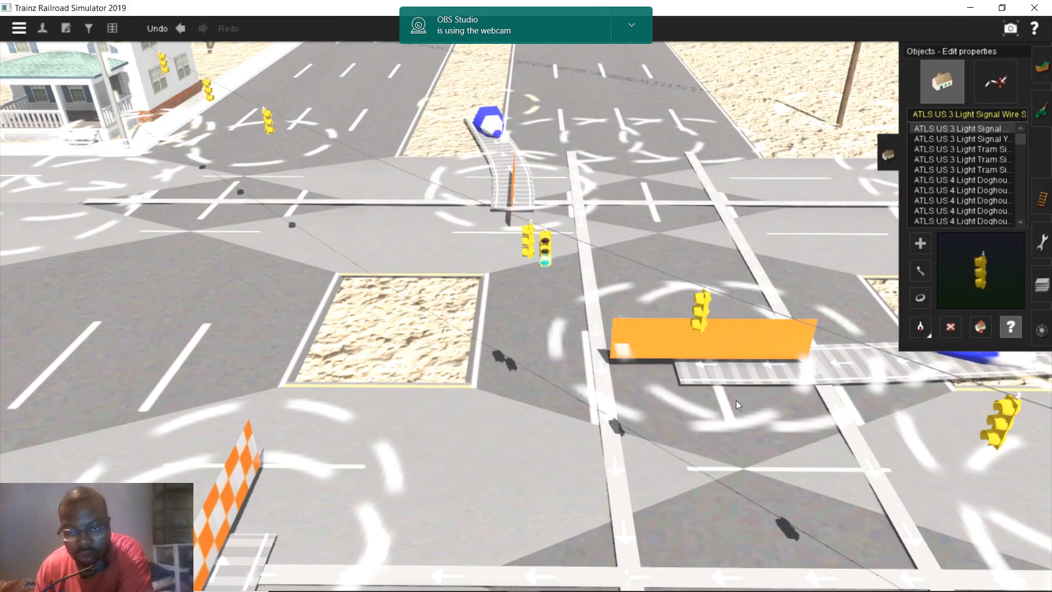
- Rotate the nearest of the remaining new signals to 180 degrees and raise it above the road
{"action": "right_click_drag", "start_coordinate": [563, 338], "coordinate": [521, 301]}
{"action": "scroll", "coordinate": [521, 301], "scroll_direction": "up", "scroll_amount": 5}
{"action": "left_click", "coordinate": [920, 298]}
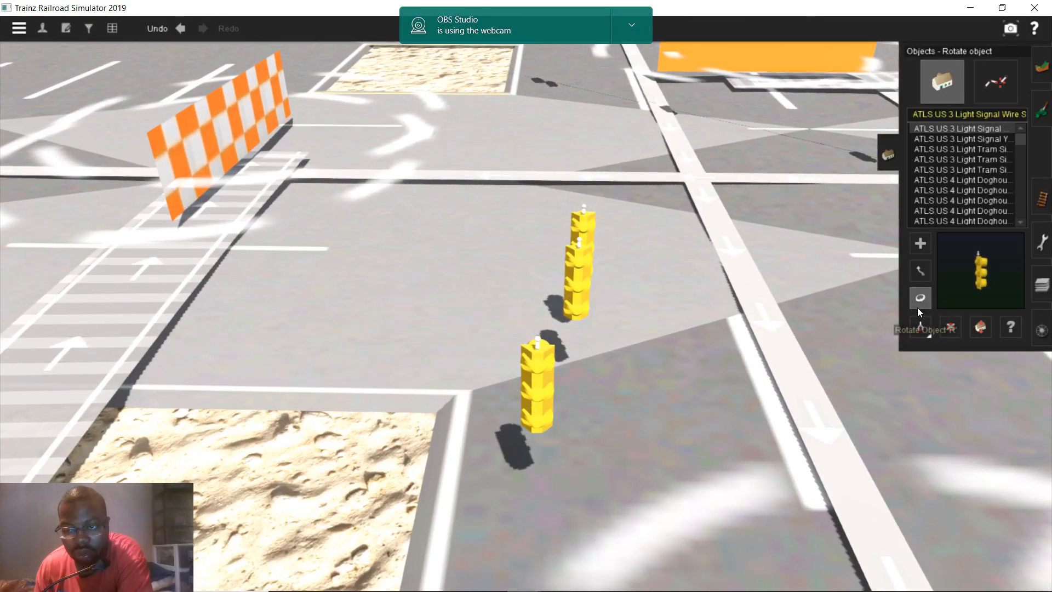
{"action": "left_click_drag", "start_coordinate": [548, 386], "coordinate": [871, 357]}
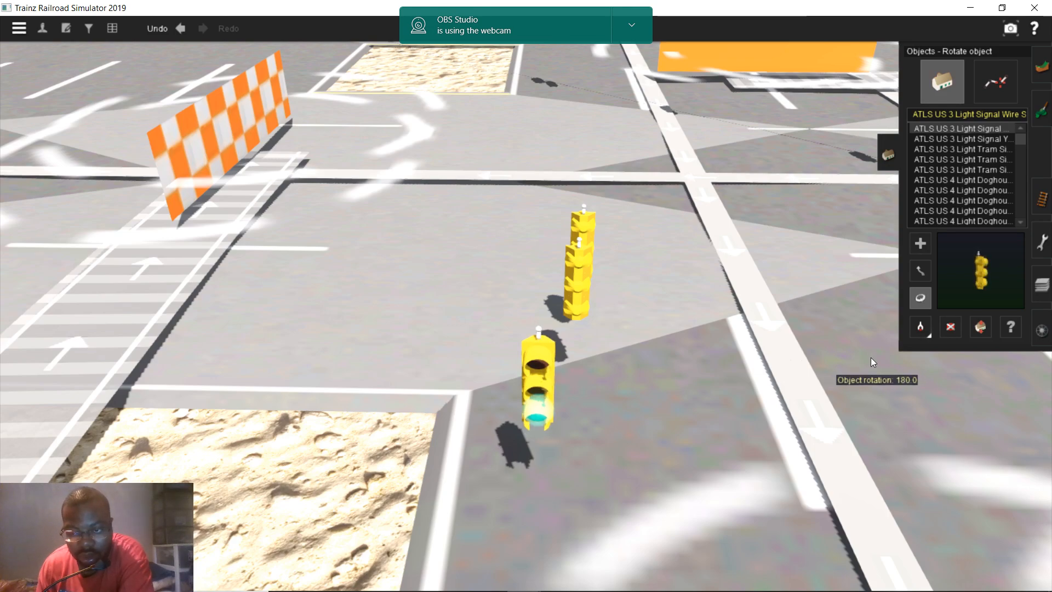
{"action": "left_click", "coordinate": [980, 327]}
{"action": "left_click_drag", "start_coordinate": [542, 399], "coordinate": [541, 350]}
- Move the second raised signal to the near overhead wire, beside the next existing signal in front of the orange traffic stopper
{"action": "scroll", "coordinate": [634, 280], "scroll_direction": "down", "scroll_amount": 5}
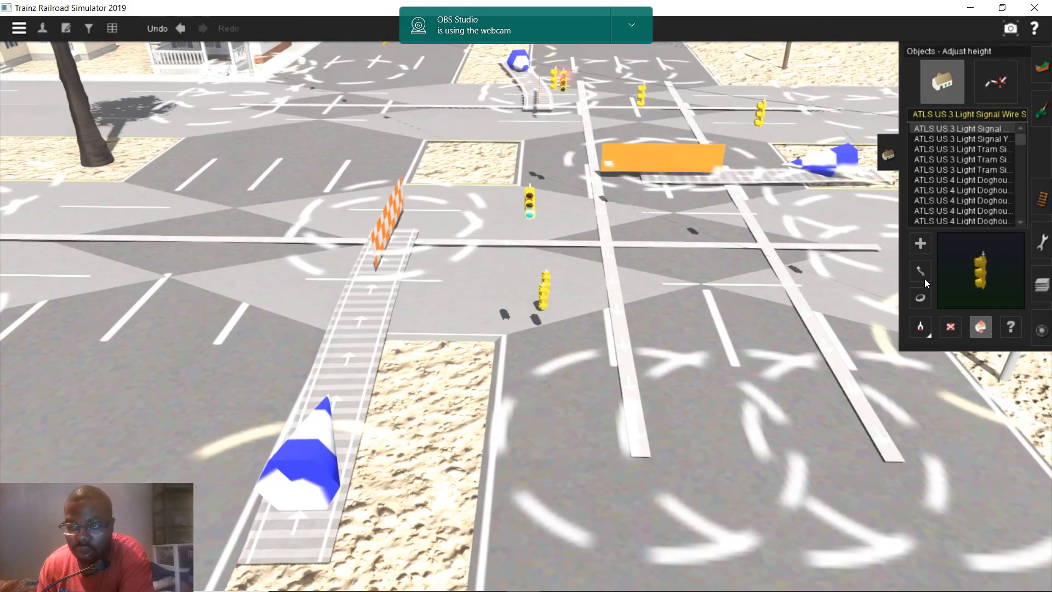
{"action": "left_click", "coordinate": [925, 279]}
{"action": "scroll", "coordinate": [532, 267], "scroll_direction": "up", "scroll_amount": 4}
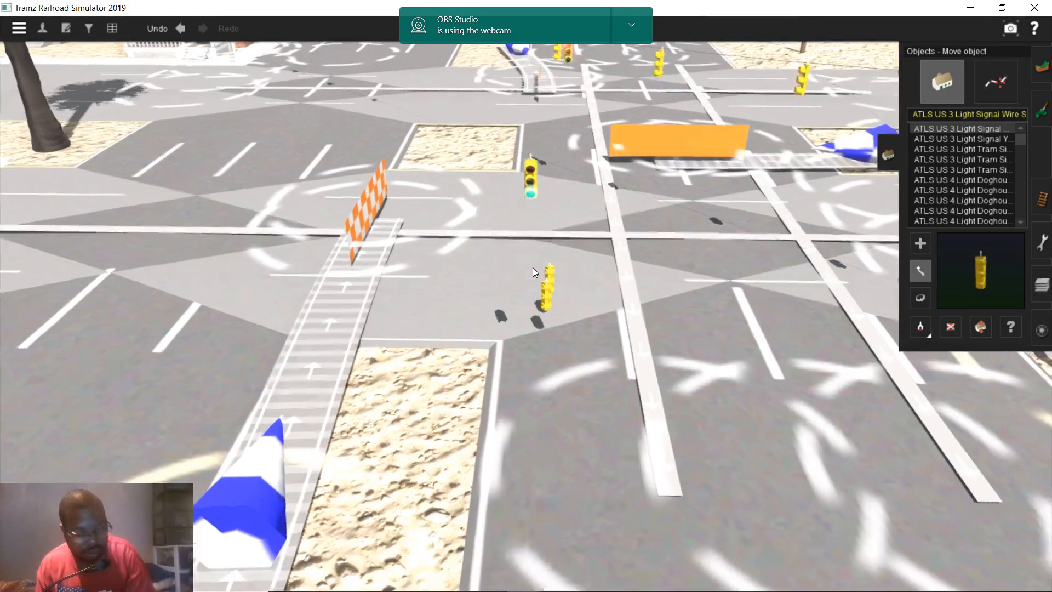
{"action": "right_click_drag", "start_coordinate": [536, 280], "coordinate": [516, 393]}
{"action": "right_click", "coordinate": [520, 399]}
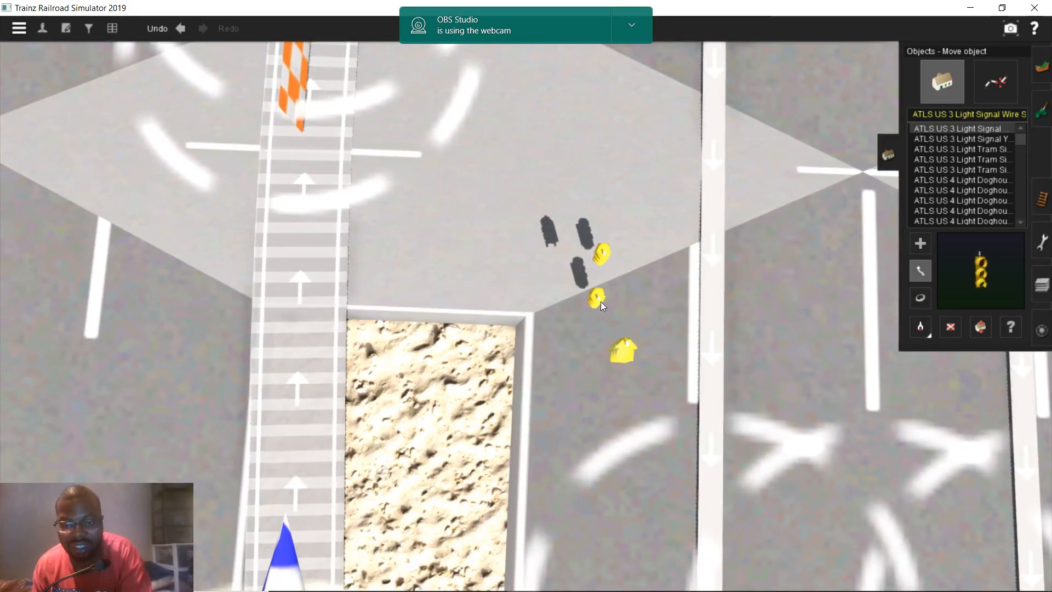
{"action": "right_click_drag", "start_coordinate": [601, 301], "coordinate": [533, 319]}
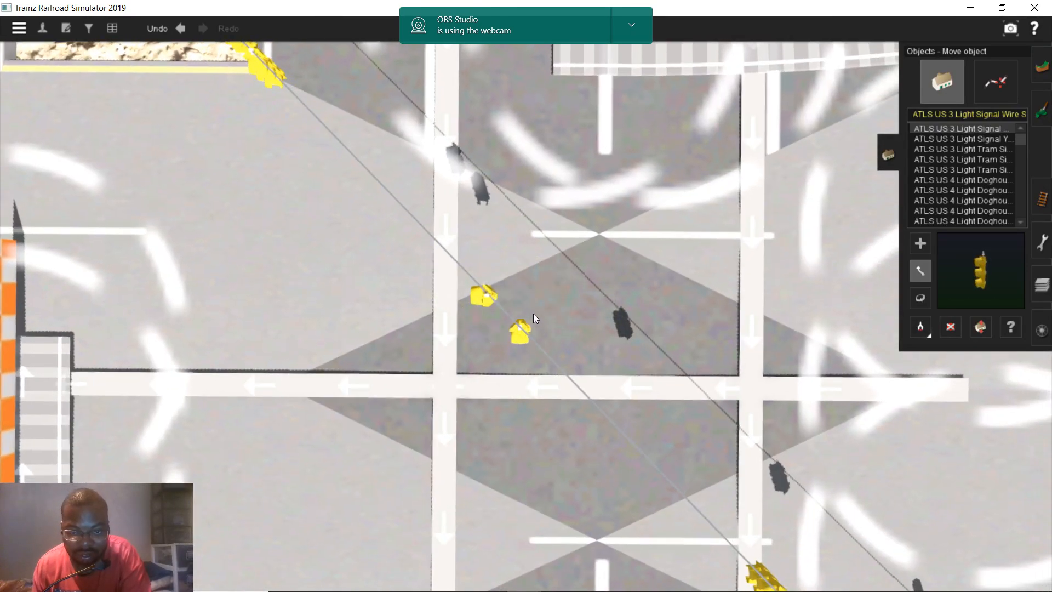
{"action": "right_click_drag", "start_coordinate": [532, 311], "coordinate": [519, 272]}
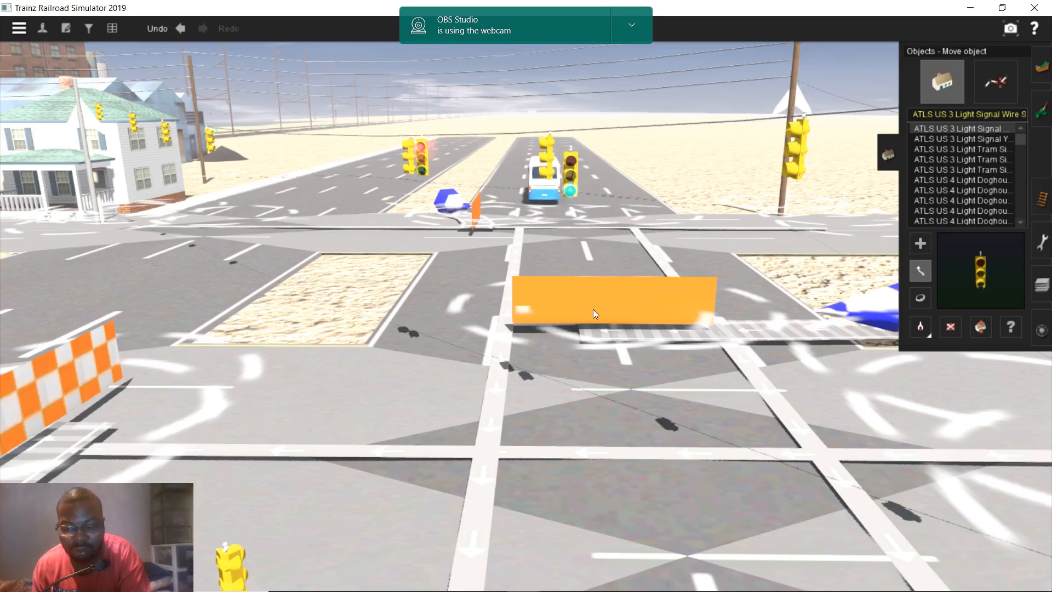
- Undo the last change and raise the second added signal to the height of its neighbour on the overhead wire
{"action": "scroll", "coordinate": [593, 312], "scroll_direction": "down", "scroll_amount": 3}
{"action": "right_click_drag", "start_coordinate": [593, 313], "coordinate": [597, 264]}
{"action": "scroll", "coordinate": [597, 264], "scroll_direction": "down", "scroll_amount": 2}
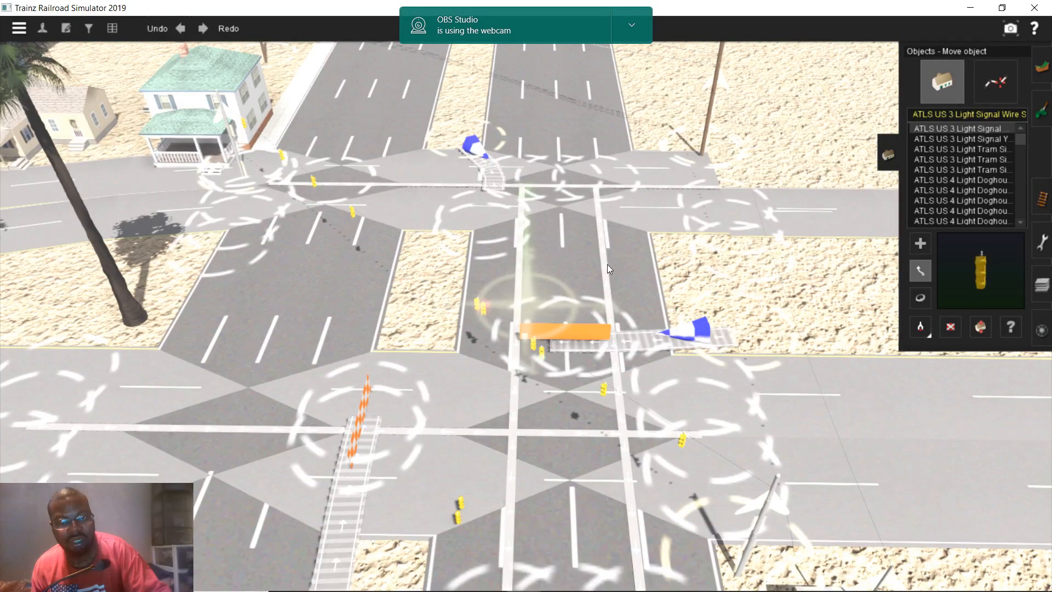
{"action": "key", "text": "ctrl+z"}
{"action": "right_click_drag", "start_coordinate": [607, 264], "coordinate": [587, 330]}
{"action": "scroll", "coordinate": [570, 313], "scroll_direction": "up", "scroll_amount": 2}
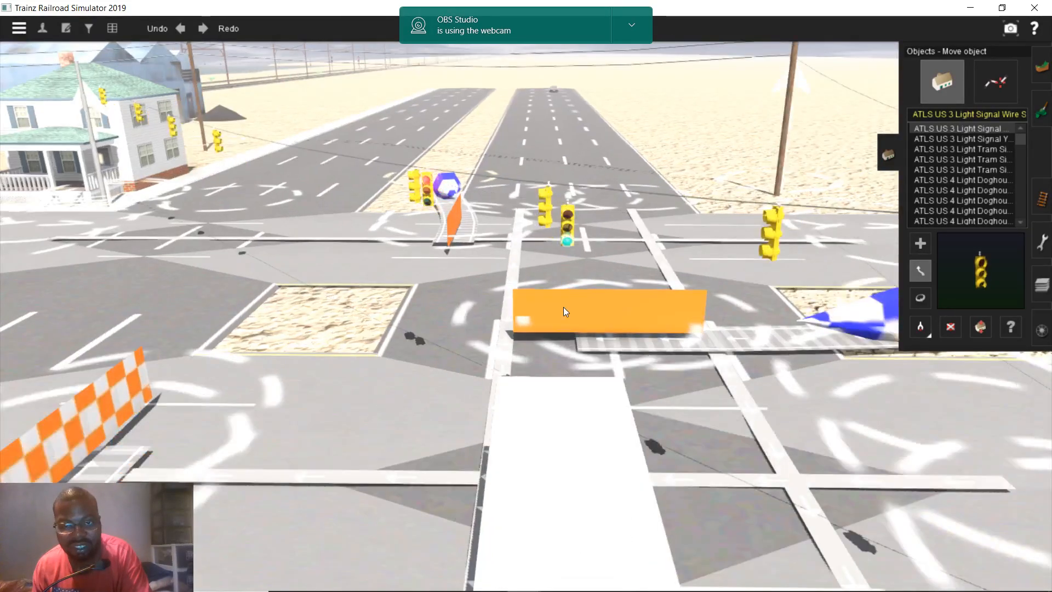
{"action": "scroll", "coordinate": [565, 311], "scroll_direction": "up", "scroll_amount": 2}
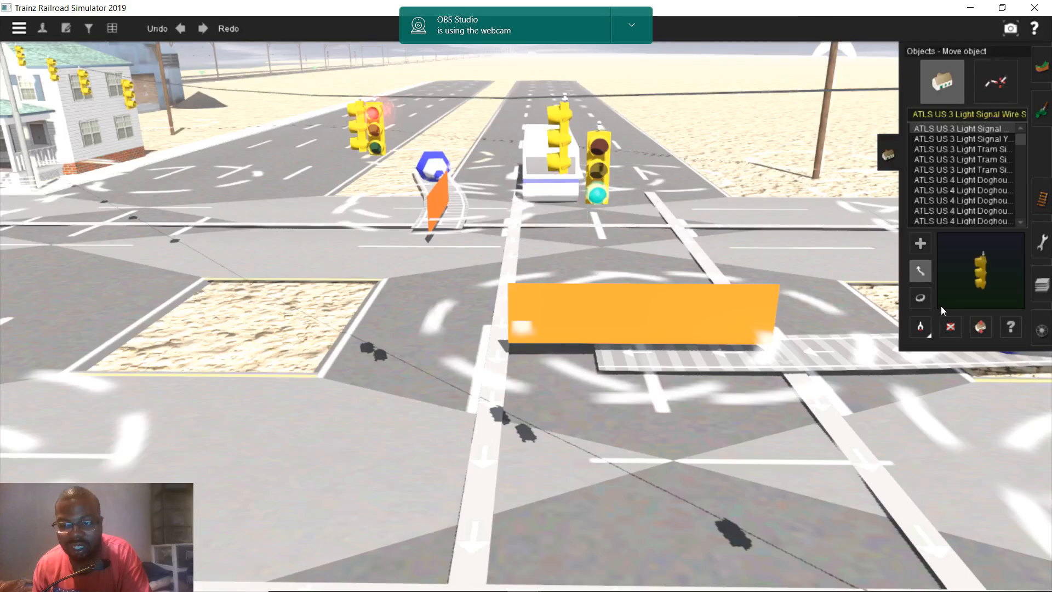
{"action": "left_click", "coordinate": [965, 321]}
{"action": "left_click_drag", "start_coordinate": [603, 157], "coordinate": [608, 92]}
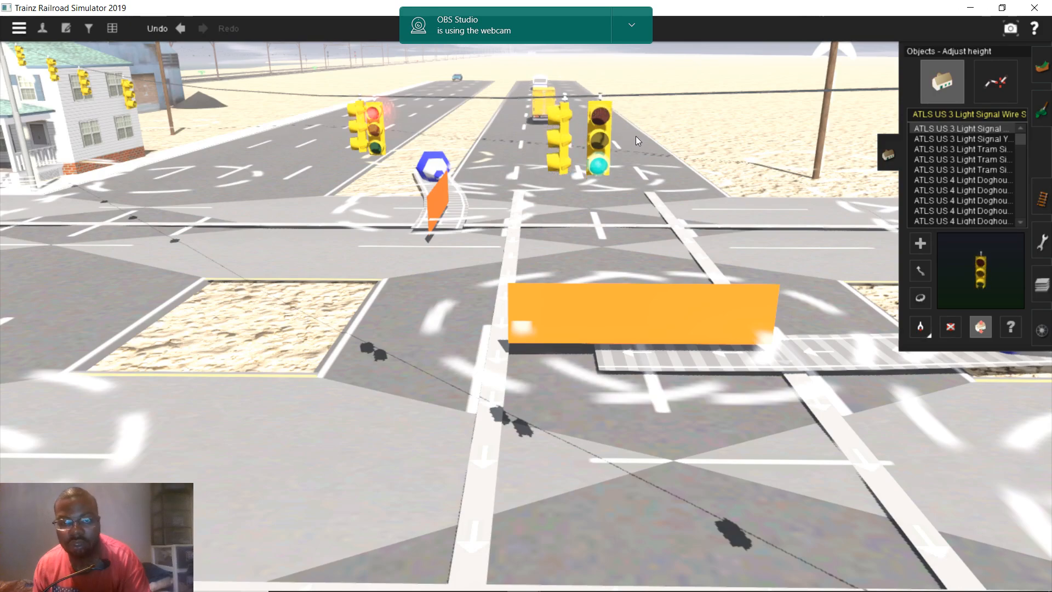
- Set the newly hung signal above the orange traffic stopper to channel 5 and Route 3
{"action": "left_click", "coordinate": [1008, 327]}
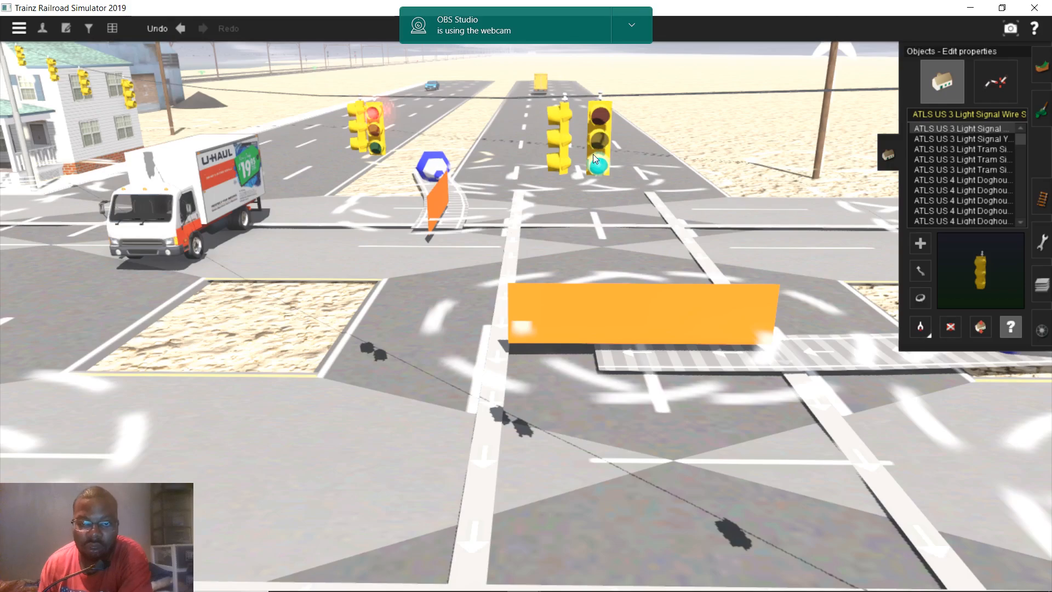
{"action": "left_click", "coordinate": [582, 165]}
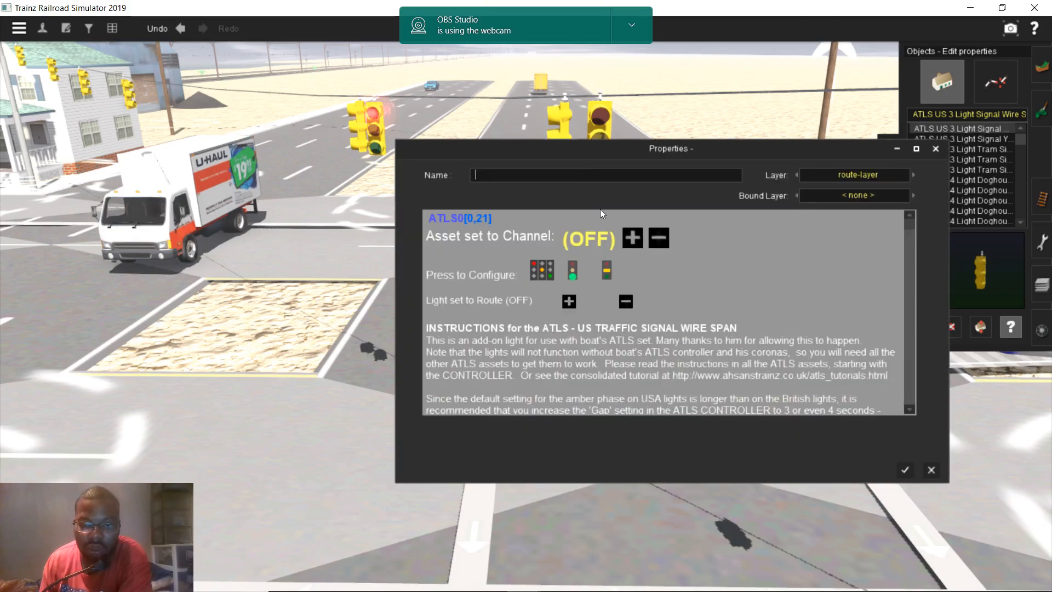
{"action": "left_click", "coordinate": [629, 240]}
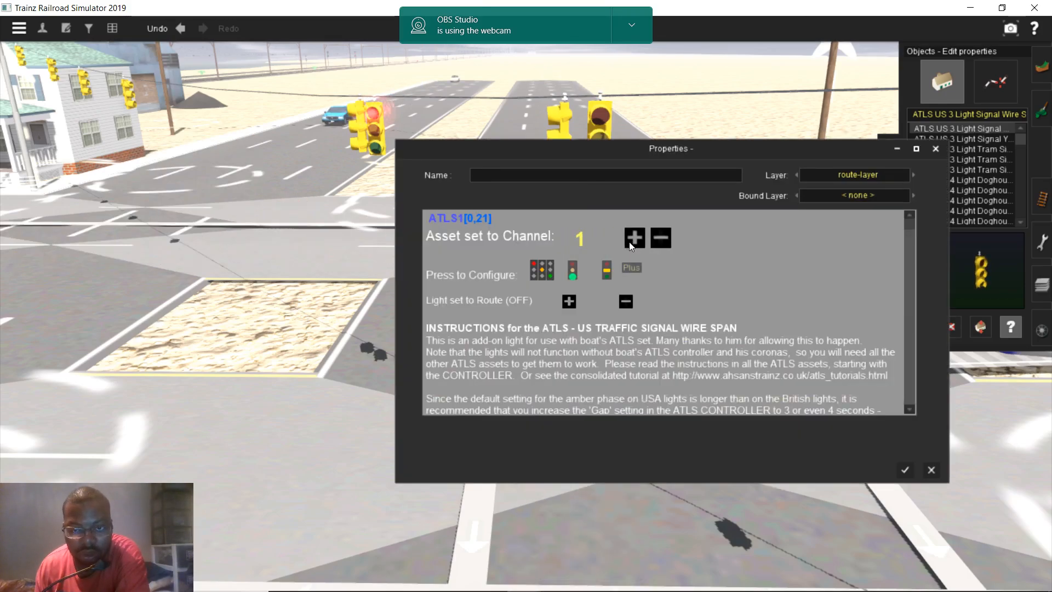
{"action": "left_click", "coordinate": [569, 301]}
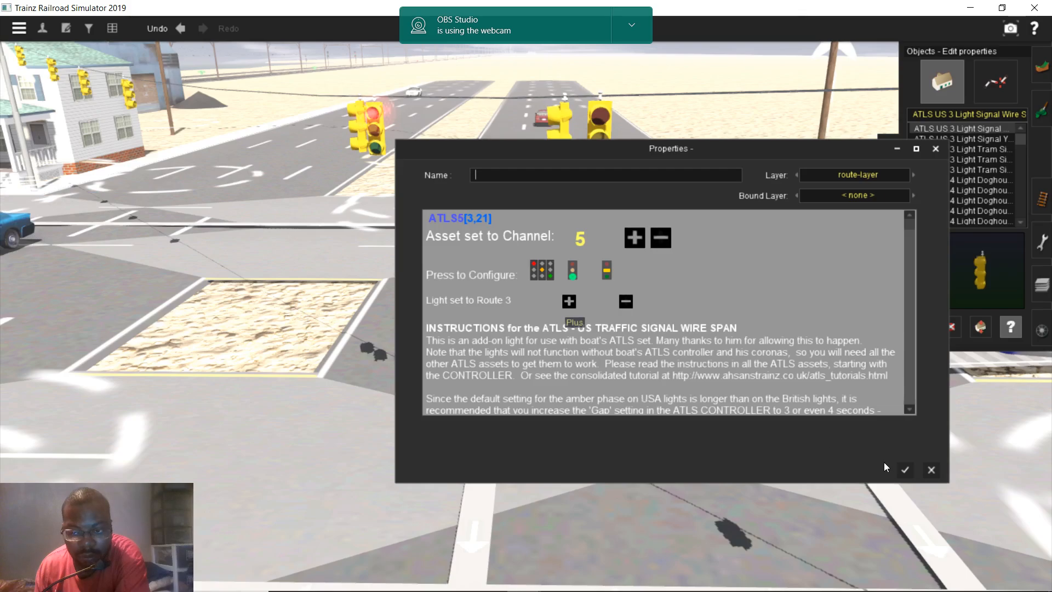
{"action": "left_click", "coordinate": [904, 470]}
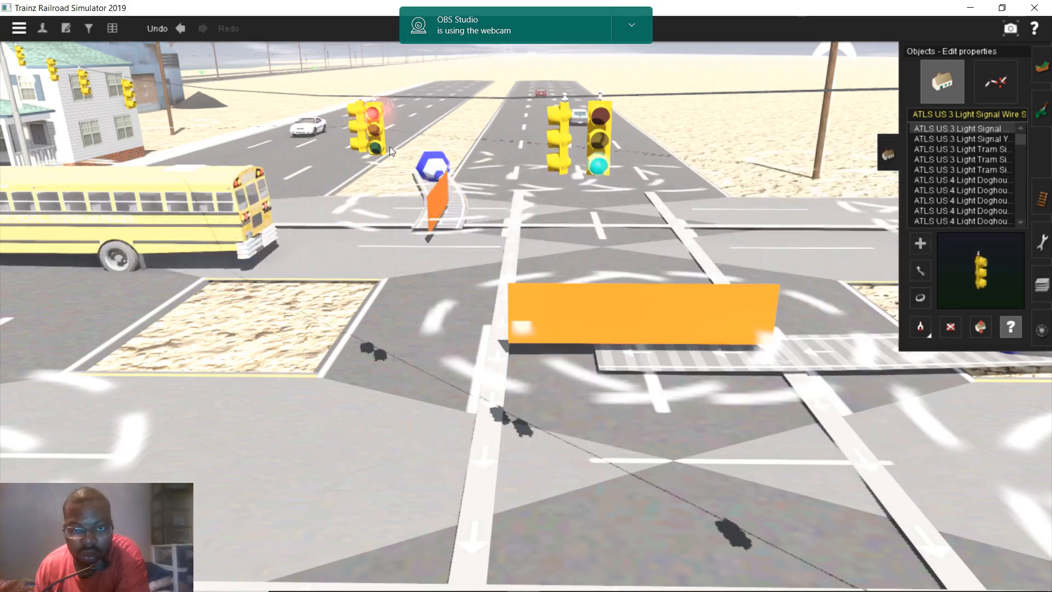
- Change the green light of the new signal beside the blue hexagonal marker to a left arrow
{"action": "left_click", "coordinate": [373, 144]}
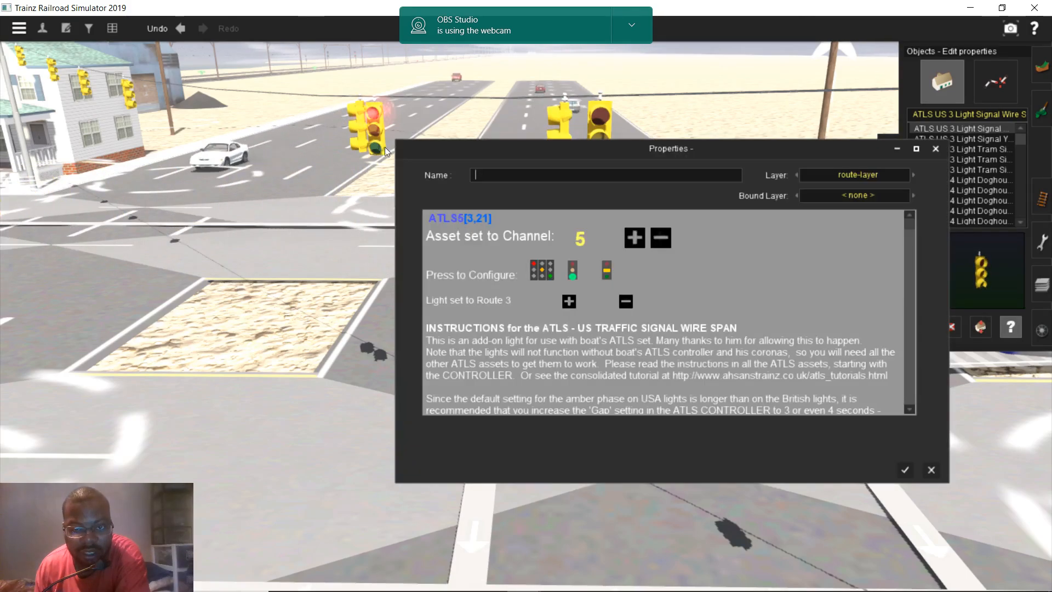
{"action": "left_click", "coordinate": [585, 278]}
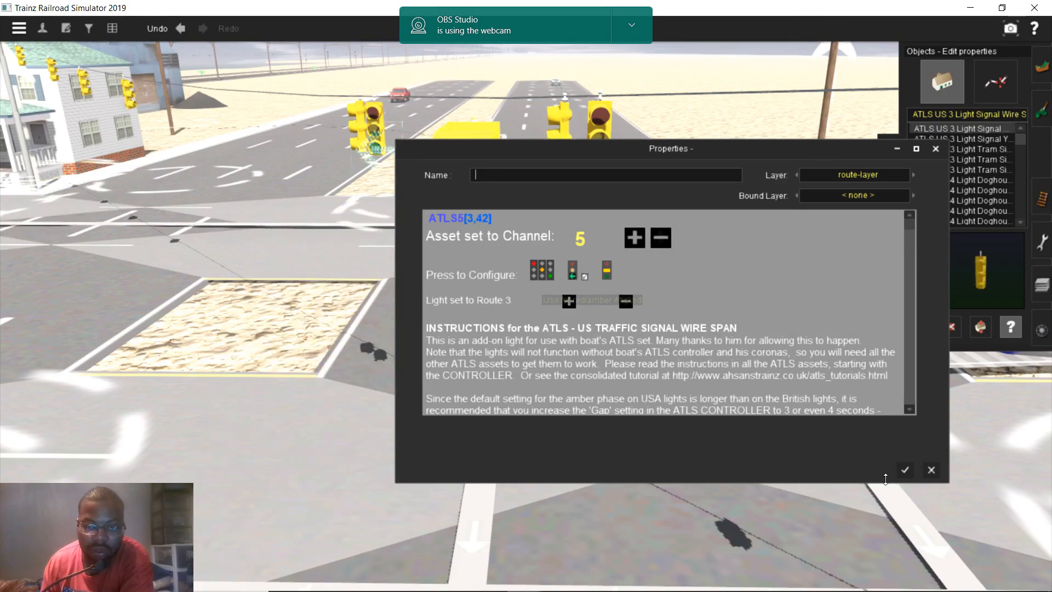
{"action": "left_click", "coordinate": [904, 470]}
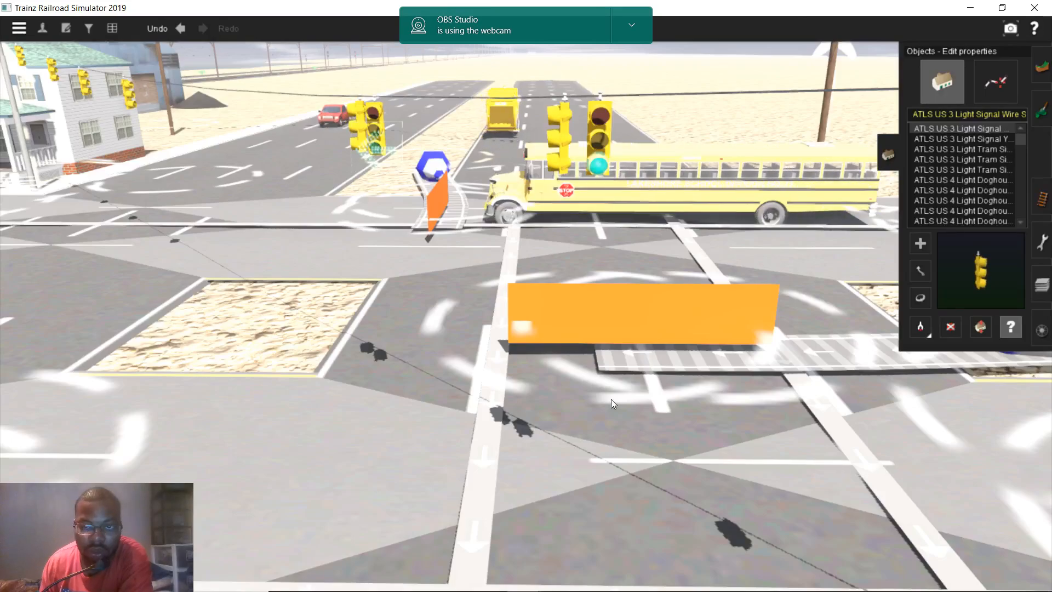
- Rotate the nearer of the two remaining new signals to 180 degrees and raise it above the road
{"action": "scroll", "coordinate": [610, 399], "scroll_direction": "down", "scroll_amount": 5}
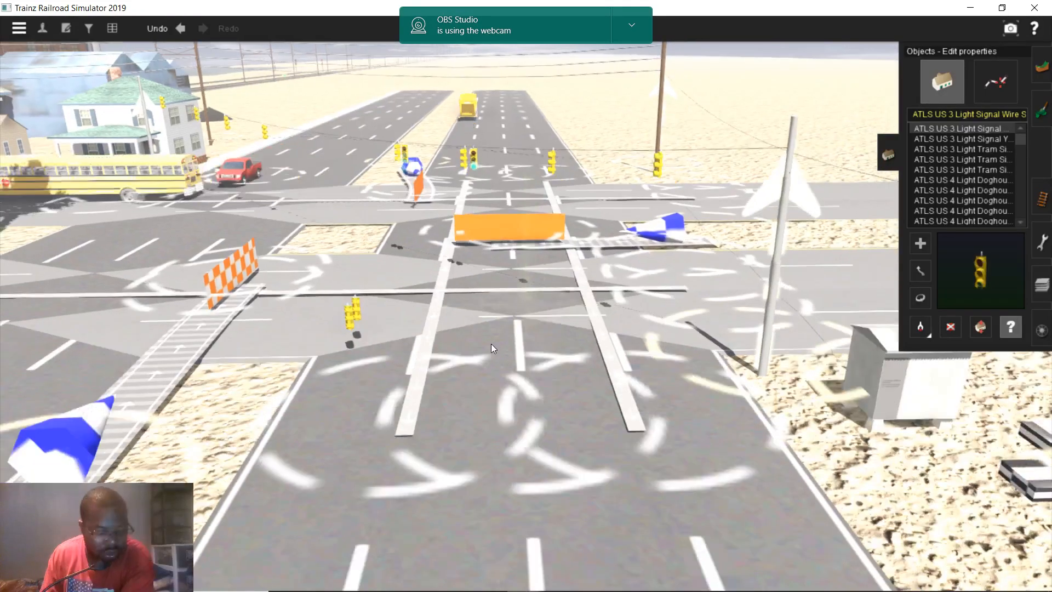
{"action": "scroll", "coordinate": [351, 311], "scroll_direction": "up", "scroll_amount": 4}
{"action": "right_click", "coordinate": [268, 307]}
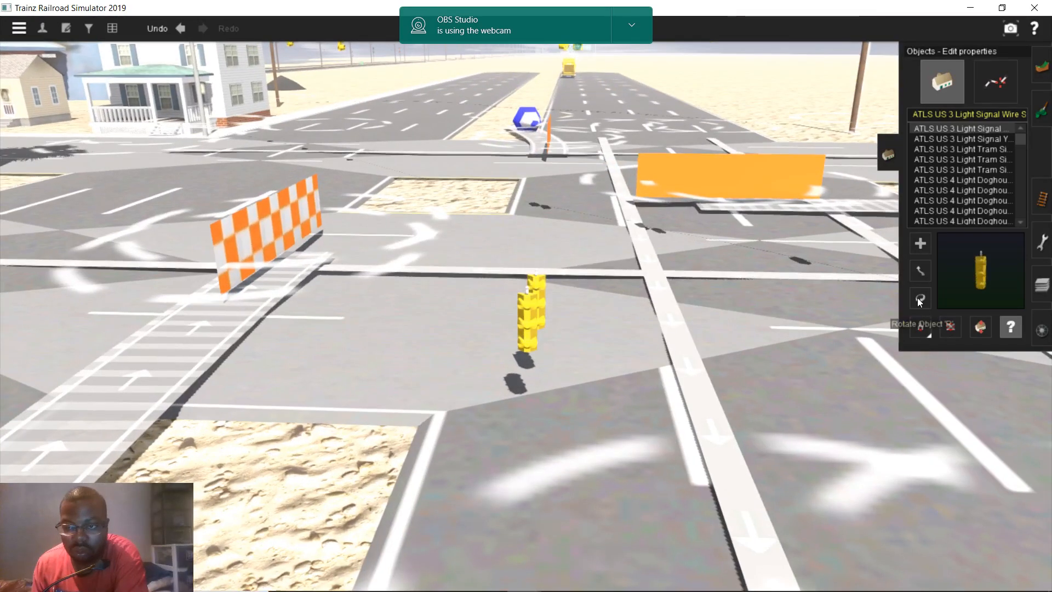
{"action": "left_click", "coordinate": [921, 297]}
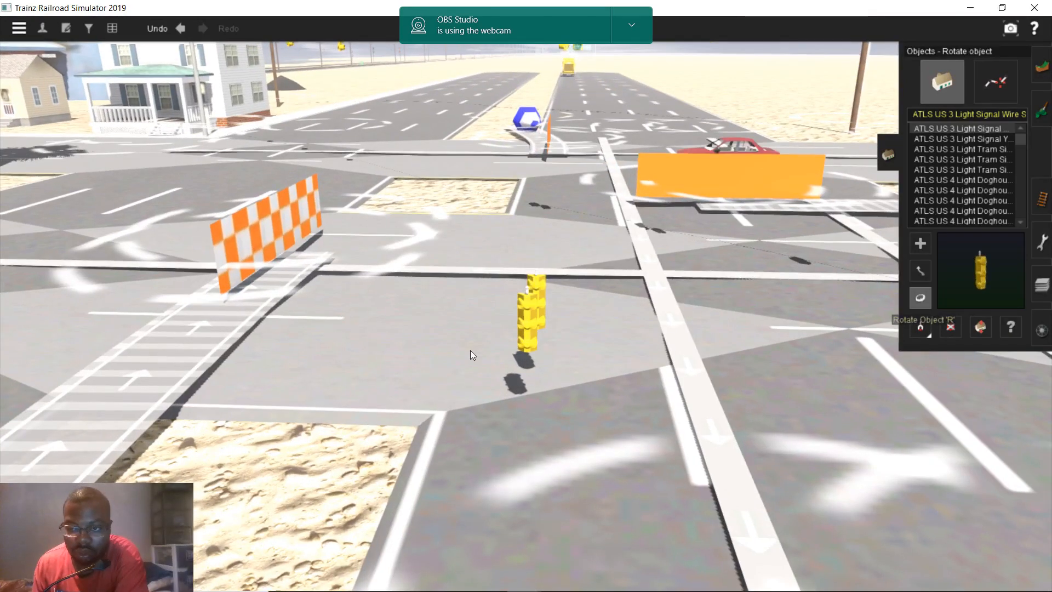
{"action": "left_click_drag", "start_coordinate": [508, 333], "coordinate": [853, 314]}
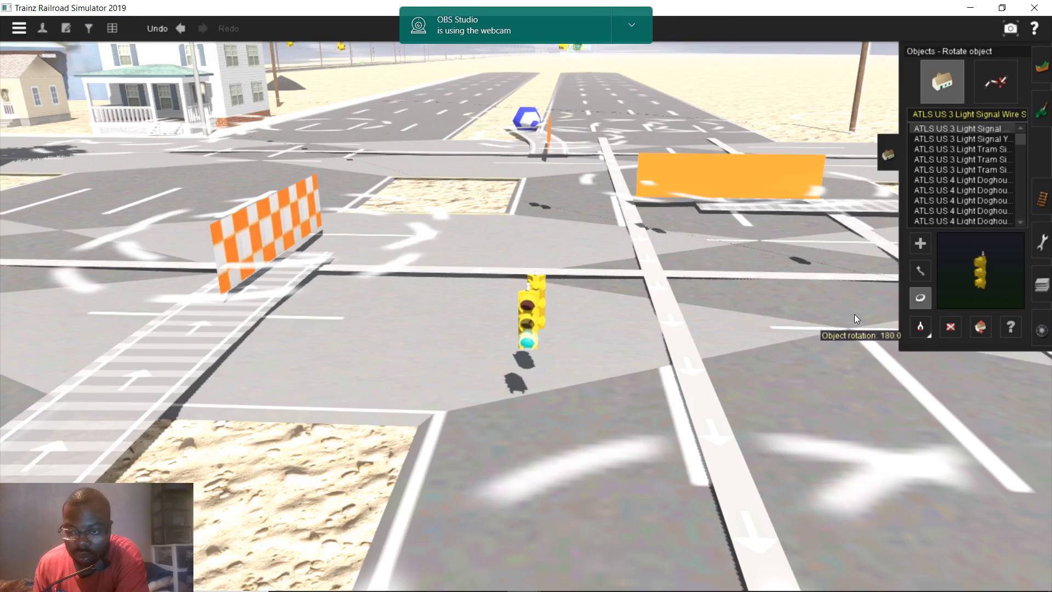
{"action": "left_click", "coordinate": [980, 327]}
{"action": "left_click_drag", "start_coordinate": [532, 342], "coordinate": [538, 301]}
- Move the raised signal across the intersection to the overhead wire, beside the existing signal over the middle of the crossing
{"action": "left_click", "coordinate": [920, 271]}
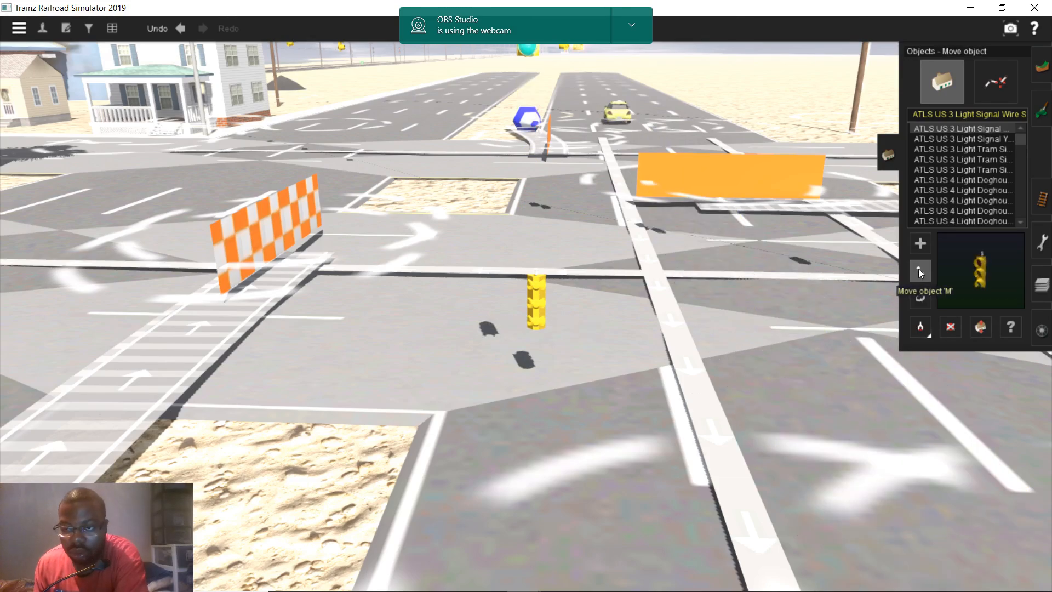
{"action": "scroll", "coordinate": [564, 381], "scroll_direction": "up", "scroll_amount": 2}
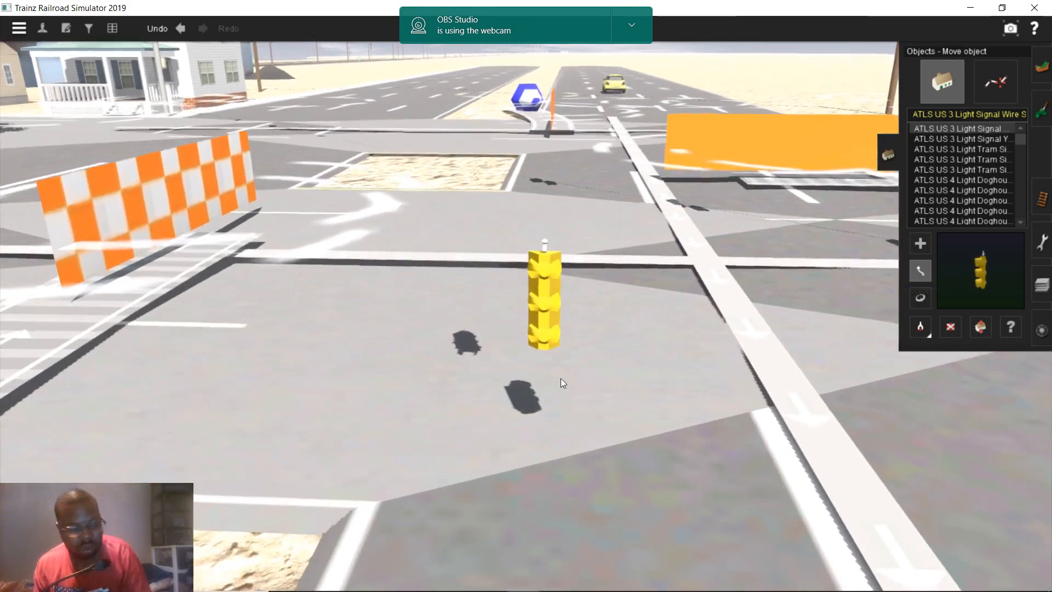
{"action": "right_click_drag", "start_coordinate": [465, 406], "coordinate": [547, 410]}
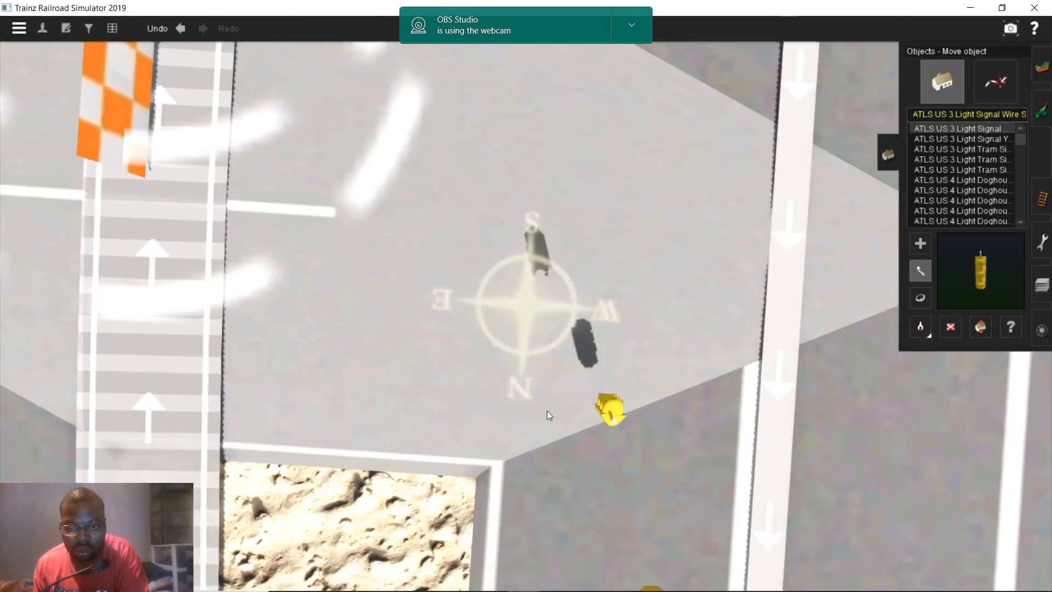
{"action": "key", "text": "Down"}
{"action": "scroll", "coordinate": [652, 331], "scroll_direction": "down", "scroll_amount": 3}
{"action": "left_click_drag", "start_coordinate": [602, 319], "coordinate": [530, 324]}
{"action": "key", "text": "Right"}
{"action": "key", "text": "Up"}
{"action": "key", "text": "Down"}
{"action": "key", "text": "Right"}
{"action": "key", "text": "Up"}
{"action": "key", "text": "Up"}
{"action": "key", "text": "Left"}
{"action": "key", "text": "Up"}
{"action": "key", "text": "Left"}
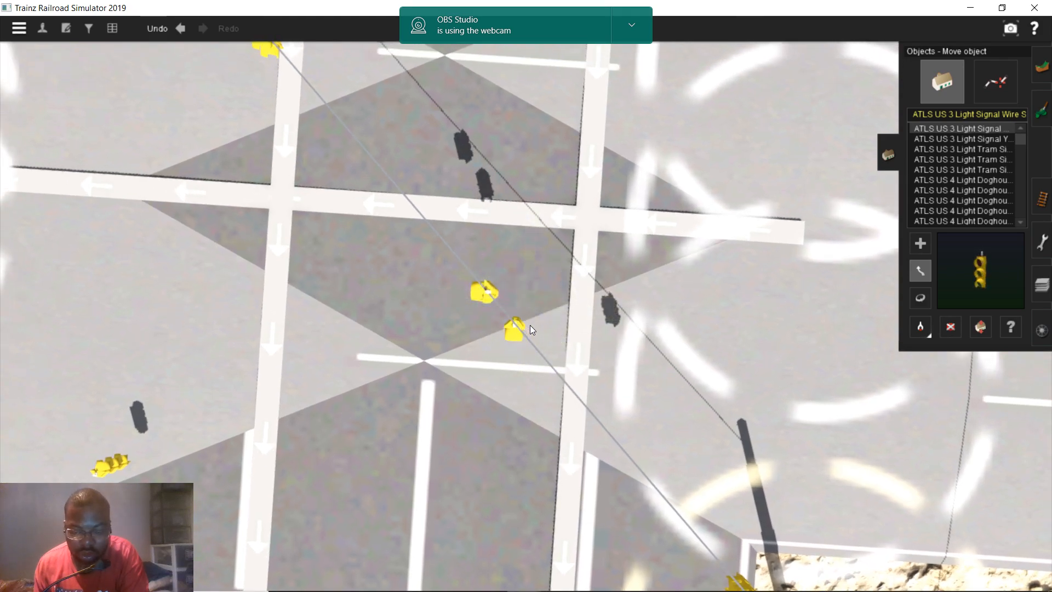
- Raise the moved signal on the overhead wire to the height of the existing signal next to it
{"action": "scroll", "coordinate": [528, 324], "scroll_direction": "down", "scroll_amount": 4}
{"action": "right_click_drag", "start_coordinate": [526, 281], "coordinate": [540, 241]}
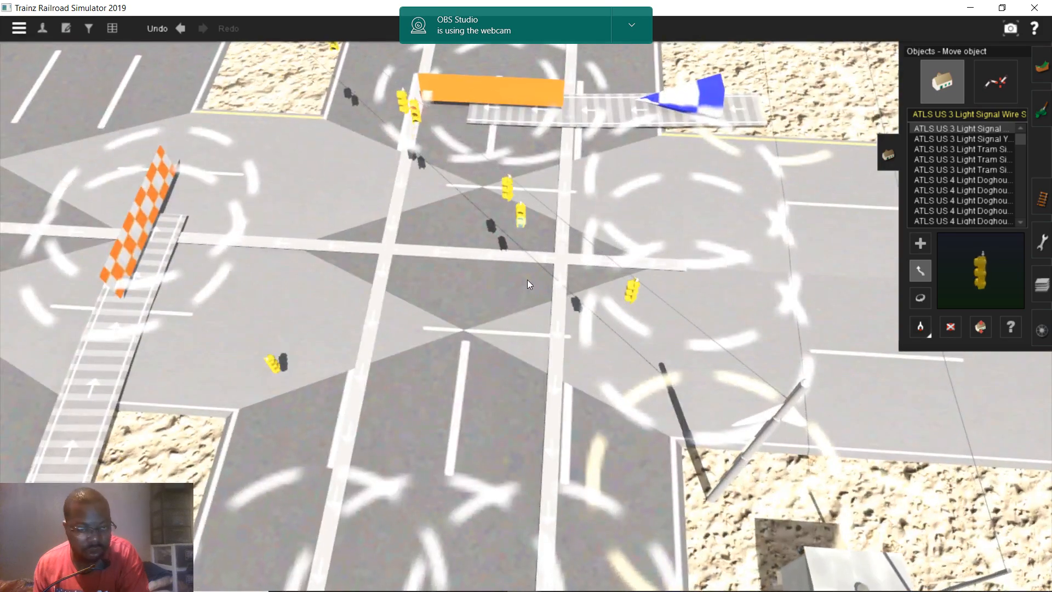
{"action": "right_click", "coordinate": [540, 241]}
{"action": "right_click", "coordinate": [532, 280]}
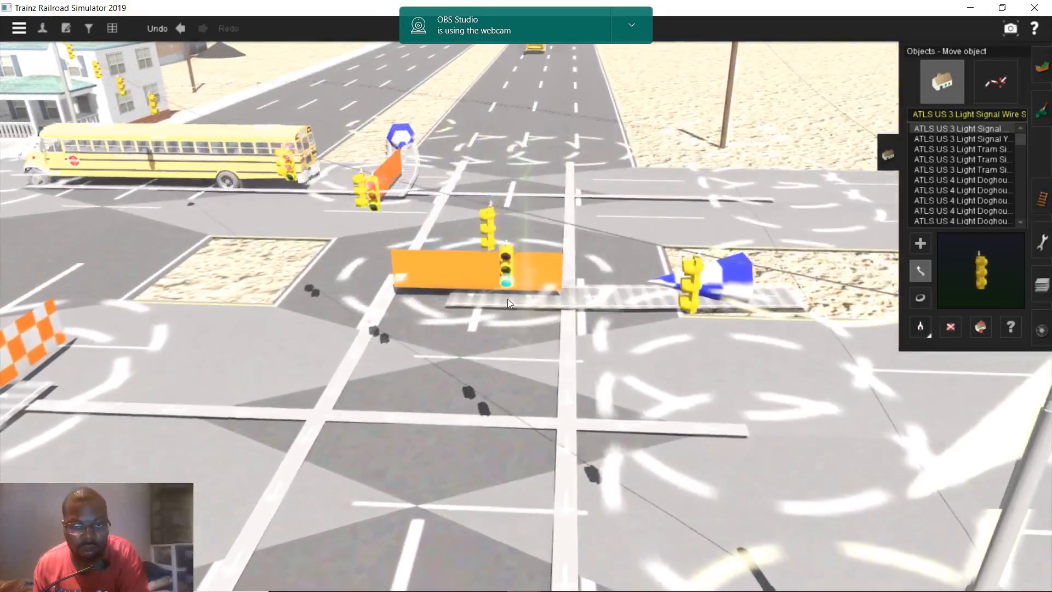
{"action": "right_click", "coordinate": [508, 298]}
{"action": "scroll", "coordinate": [508, 298], "scroll_direction": "up", "scroll_amount": 2}
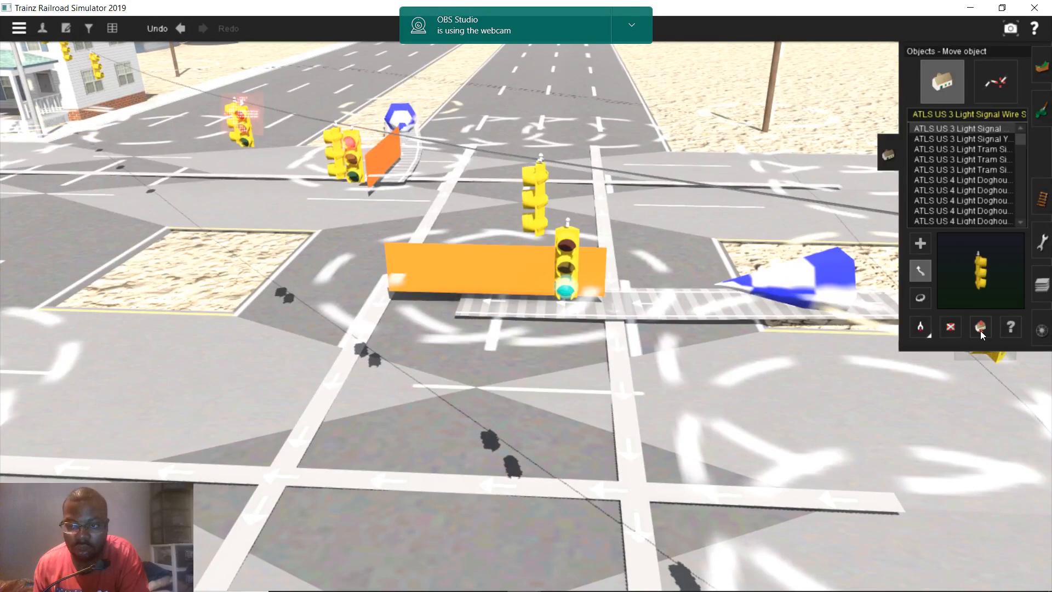
{"action": "left_click", "coordinate": [981, 327]}
{"action": "left_click_drag", "start_coordinate": [564, 238], "coordinate": [574, 103]}
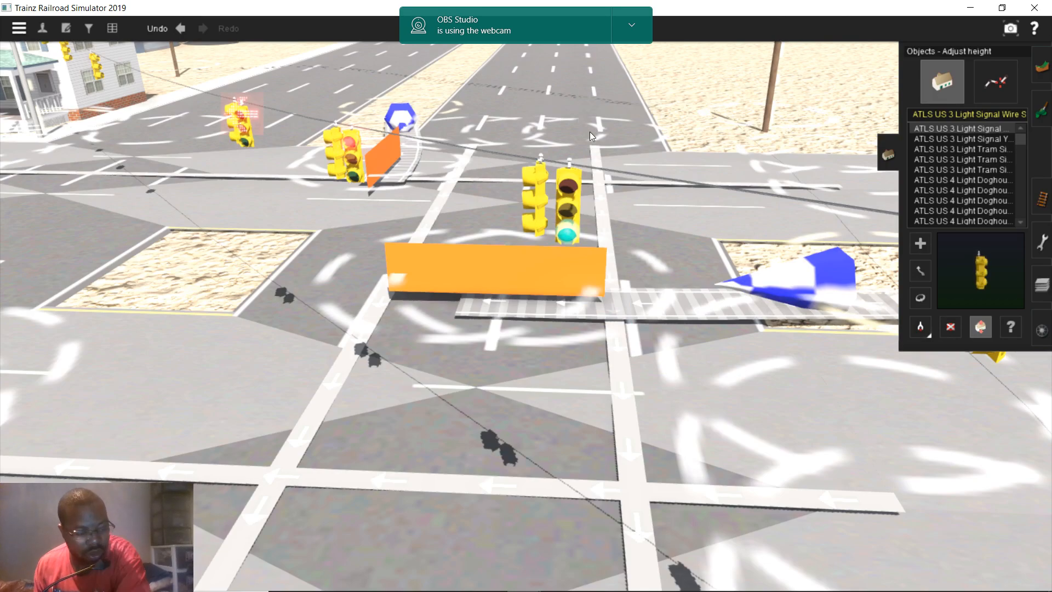
- Set the third newly hung signal, near the right end of the orange stopper, to channel 5 and Route 3
{"action": "left_click", "coordinate": [1010, 327]}
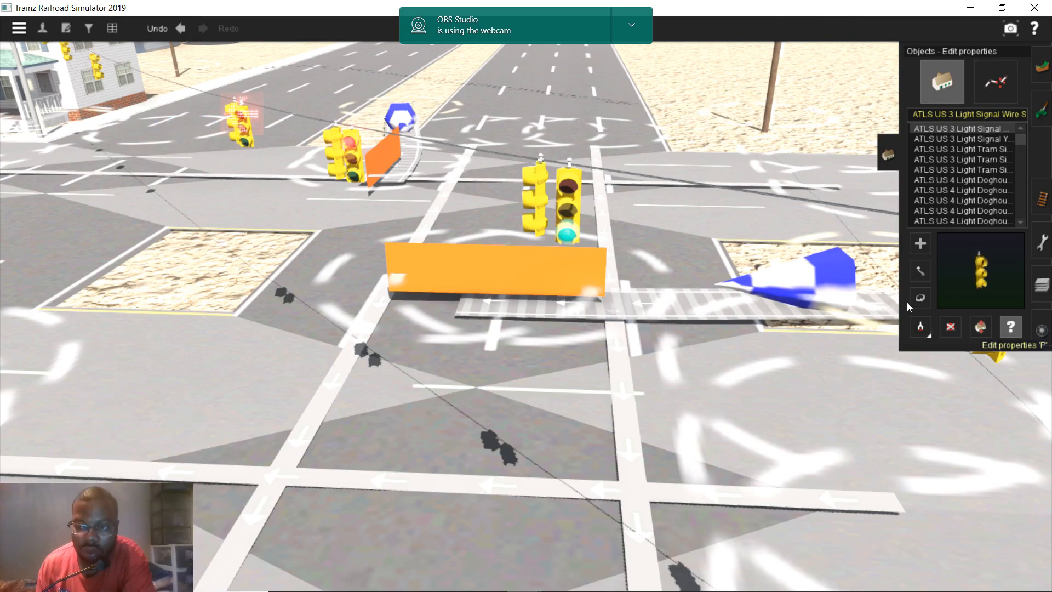
{"action": "left_click", "coordinate": [577, 222]}
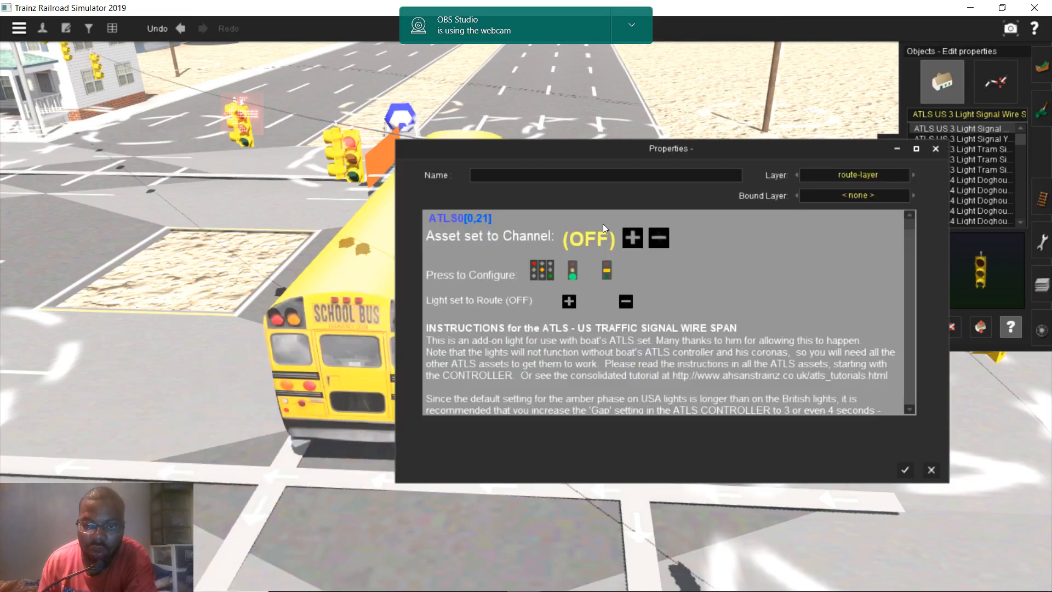
{"action": "left_click", "coordinate": [568, 301]}
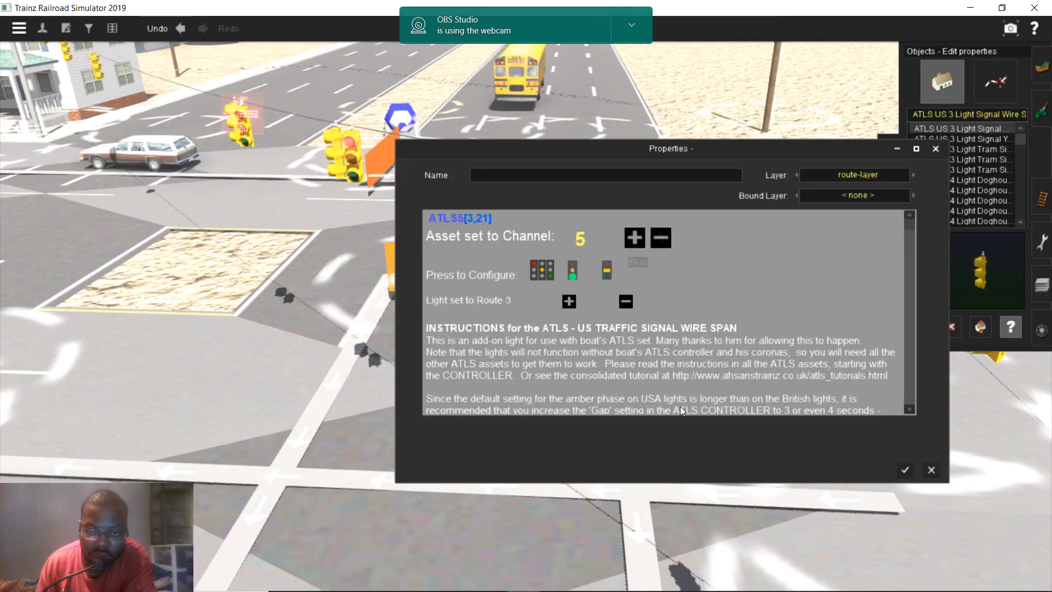
{"action": "left_click", "coordinate": [903, 469]}
- Rotate the last remaining new signal to 180 degrees and raise it above the road
{"action": "scroll", "coordinate": [792, 430], "scroll_direction": "down", "scroll_amount": 4}
{"action": "right_click_drag", "start_coordinate": [581, 361], "coordinate": [406, 314]}
{"action": "right_click", "coordinate": [540, 376]}
{"action": "scroll", "coordinate": [846, 364], "scroll_direction": "up", "scroll_amount": 4}
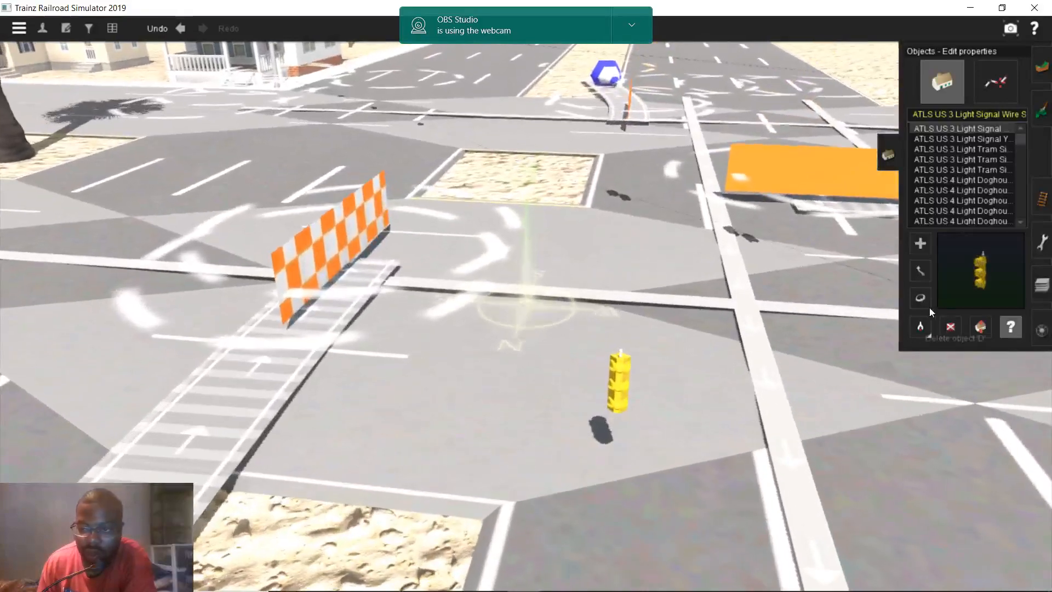
{"action": "left_click", "coordinate": [919, 303]}
{"action": "left_click_drag", "start_coordinate": [625, 387], "coordinate": [956, 351]}
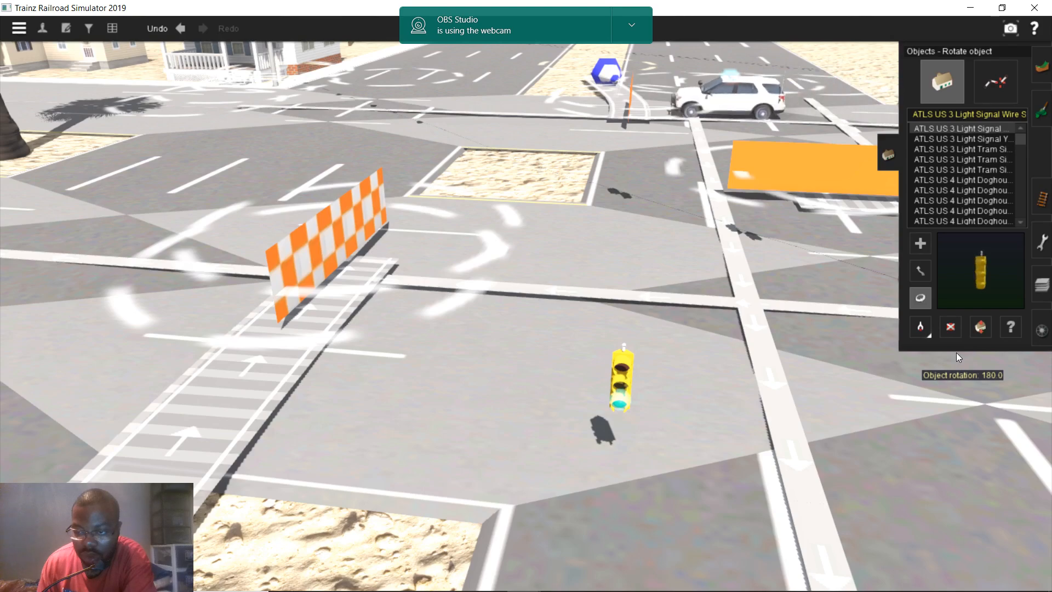
{"action": "left_click", "coordinate": [979, 328]}
{"action": "left_click_drag", "start_coordinate": [628, 385], "coordinate": [635, 340]}
- Move the last raised signal to the overhead wire, beside the existing signal nearest the grey pole
{"action": "scroll", "coordinate": [705, 344], "scroll_direction": "down", "scroll_amount": 4}
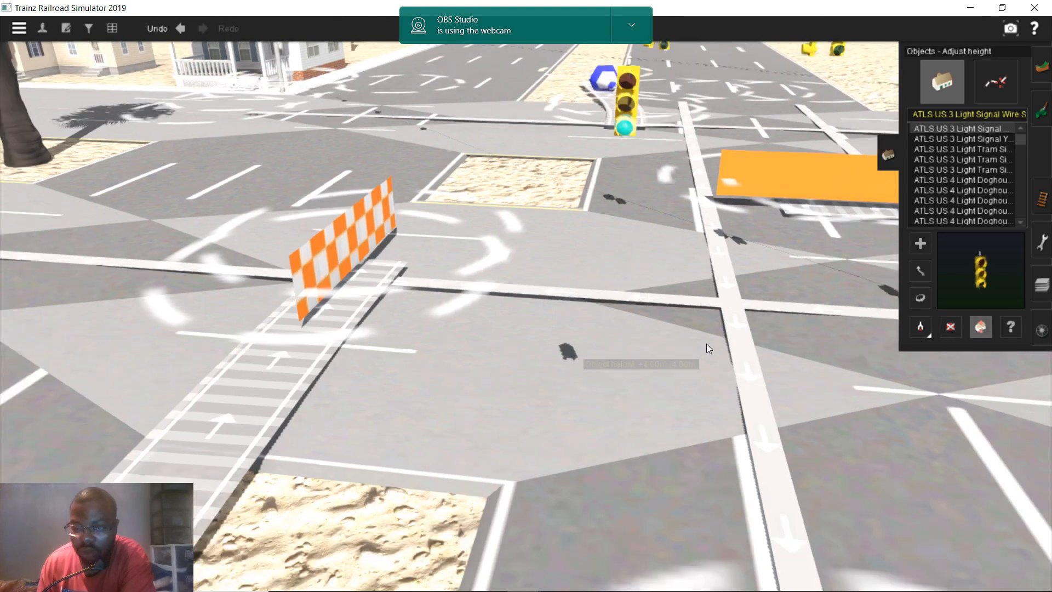
{"action": "left_click", "coordinate": [920, 271]}
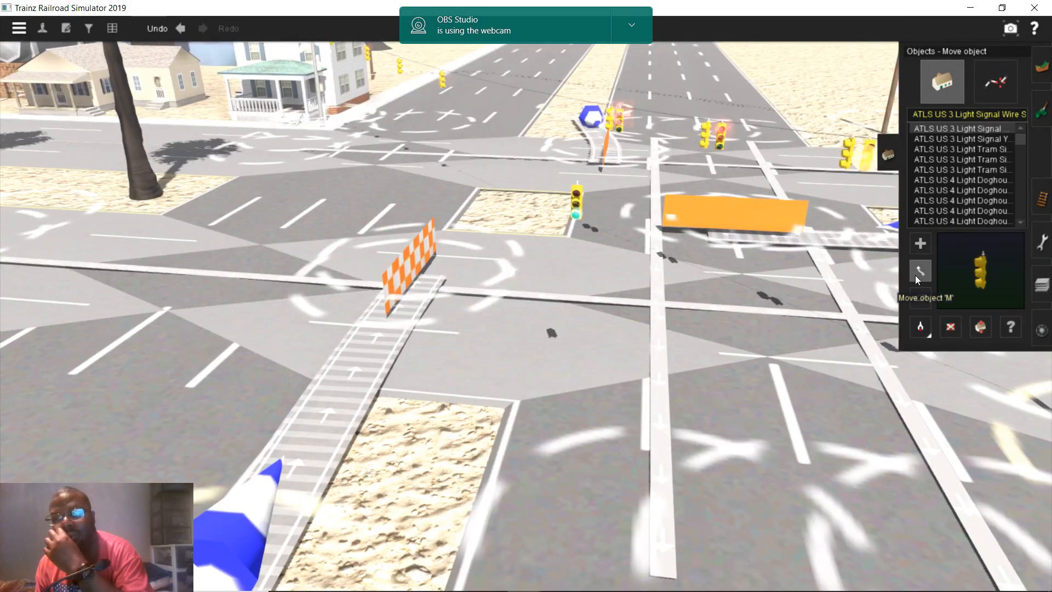
{"action": "scroll", "coordinate": [718, 291], "scroll_direction": "up", "scroll_amount": 5}
{"action": "right_click_drag", "start_coordinate": [616, 368], "coordinate": [574, 465]}
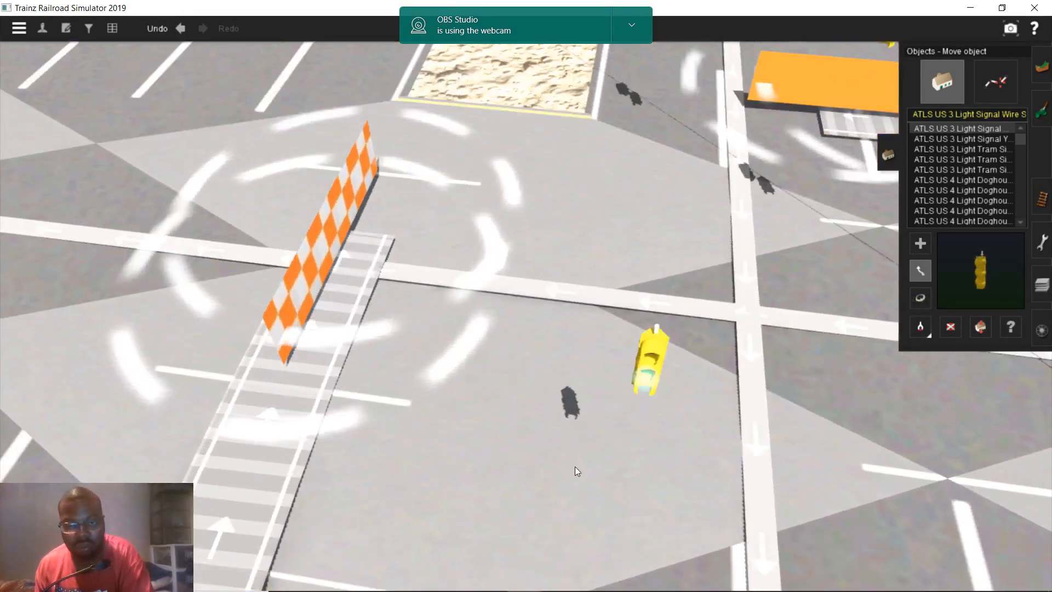
{"action": "right_click", "coordinate": [550, 379]}
{"action": "scroll", "coordinate": [480, 333], "scroll_direction": "down", "scroll_amount": 3}
{"action": "right_click_drag", "start_coordinate": [480, 333], "coordinate": [547, 300]}
{"action": "left_click_drag", "start_coordinate": [535, 320], "coordinate": [533, 320]}
- Raise the last signal to the height of the existing signal nearest the grey pole
{"action": "right_click_drag", "start_coordinate": [532, 316], "coordinate": [542, 283]}
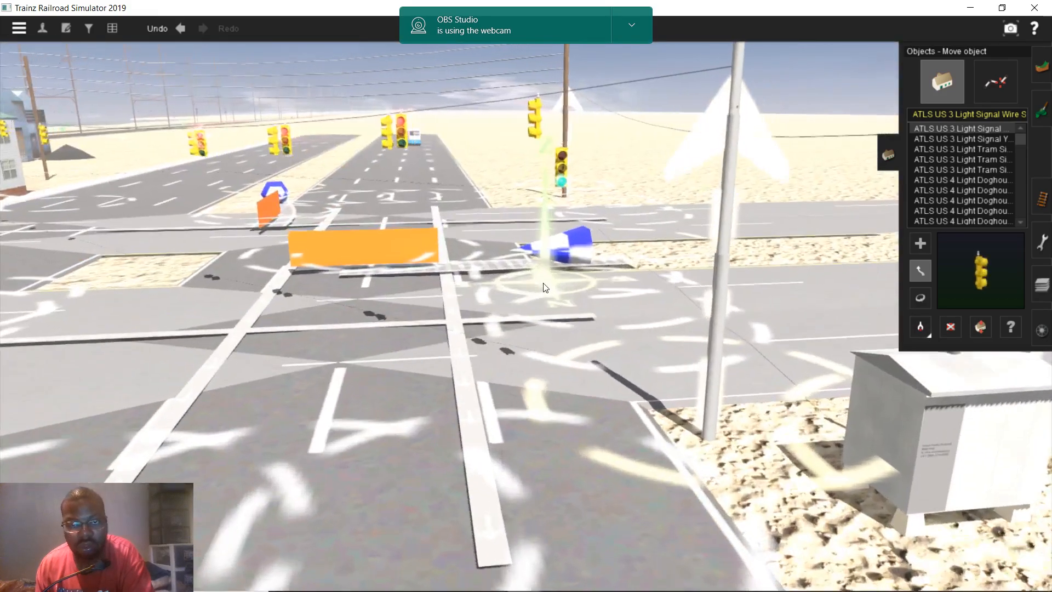
{"action": "left_click", "coordinate": [981, 326]}
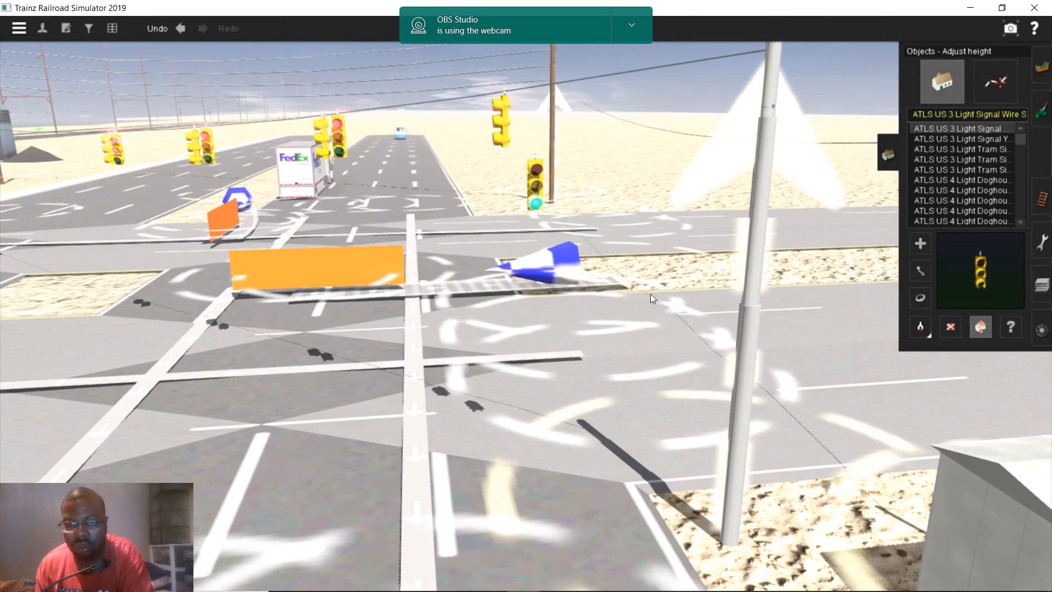
{"action": "left_click_drag", "start_coordinate": [539, 191], "coordinate": [537, 110]}
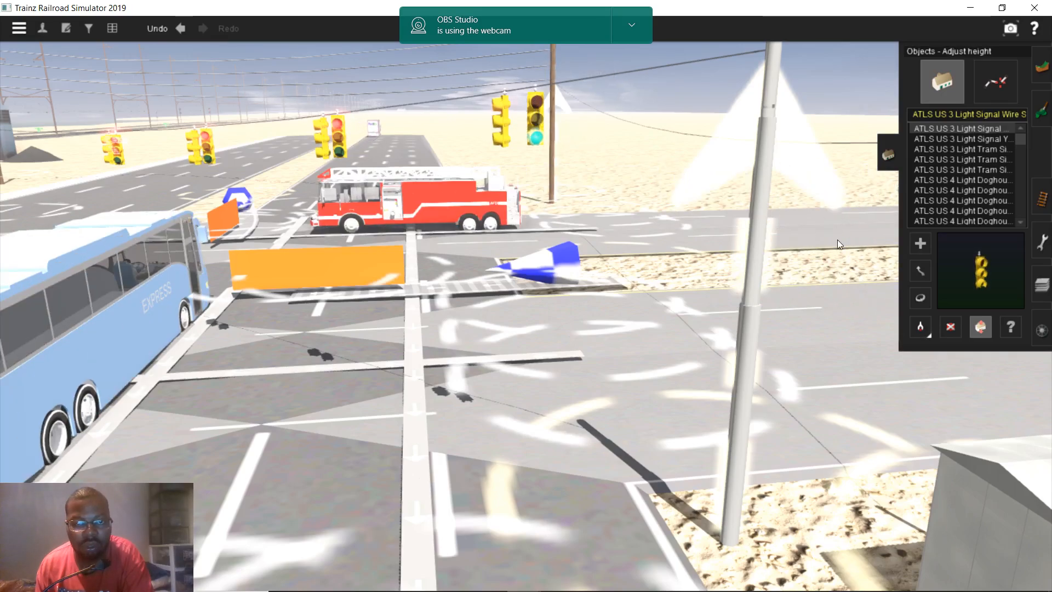
- Set the last hung signal, nearest the grey pole, to channel 5 and Route 3 in its properties
{"action": "left_click", "coordinate": [1010, 326]}
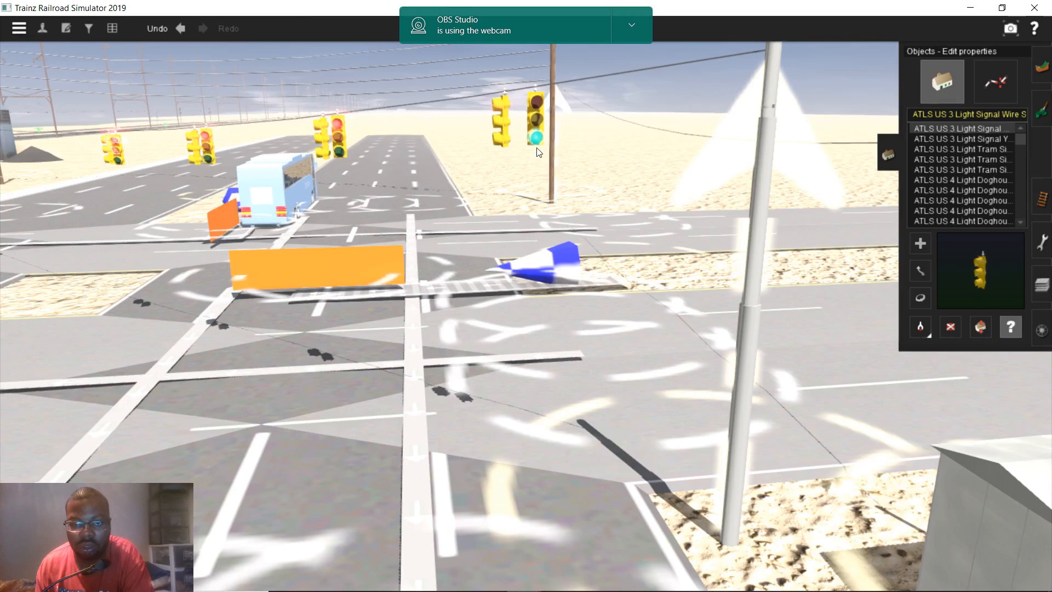
{"action": "left_click", "coordinate": [537, 143]}
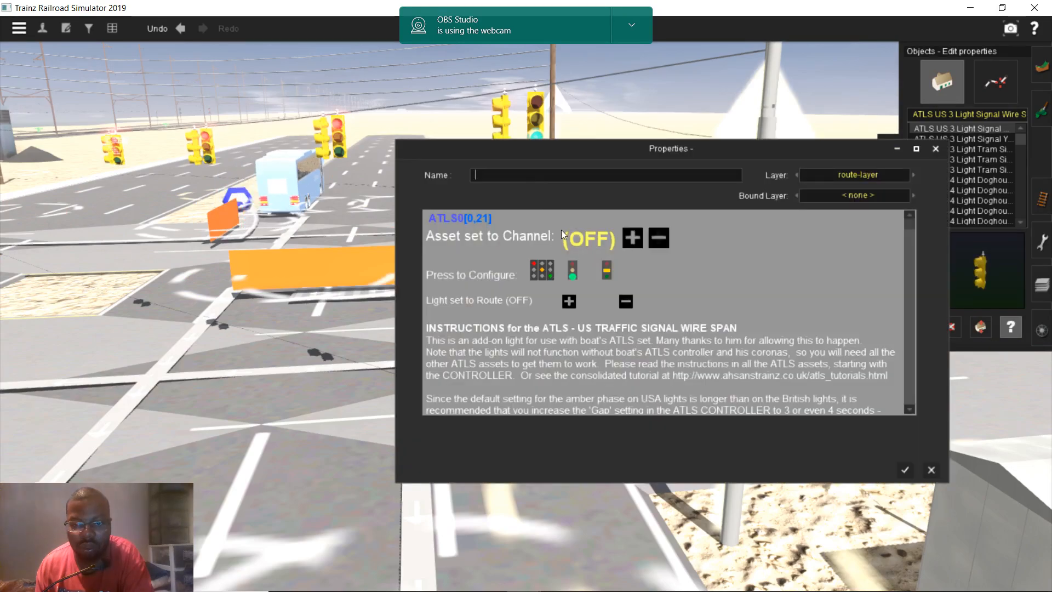
{"action": "left_click", "coordinate": [632, 239]}
{"action": "left_click", "coordinate": [633, 239]}
{"action": "left_click", "coordinate": [633, 239]}
{"action": "left_click", "coordinate": [633, 239]}
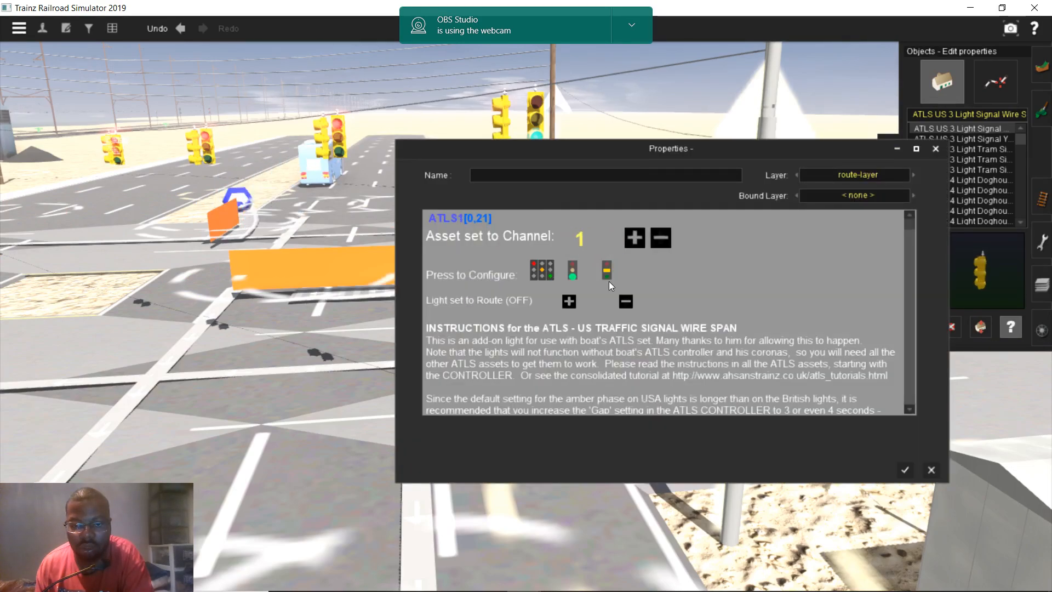
{"action": "left_click", "coordinate": [569, 300]}
{"action": "left_click", "coordinate": [570, 300]}
{"action": "left_click", "coordinate": [569, 300]}
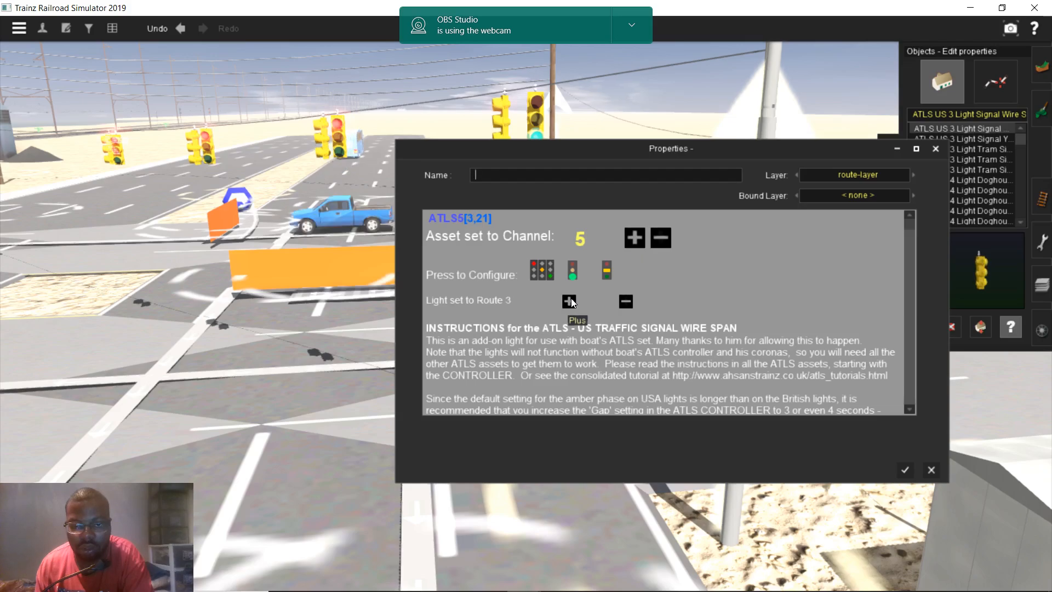
{"action": "left_click", "coordinate": [903, 465]}
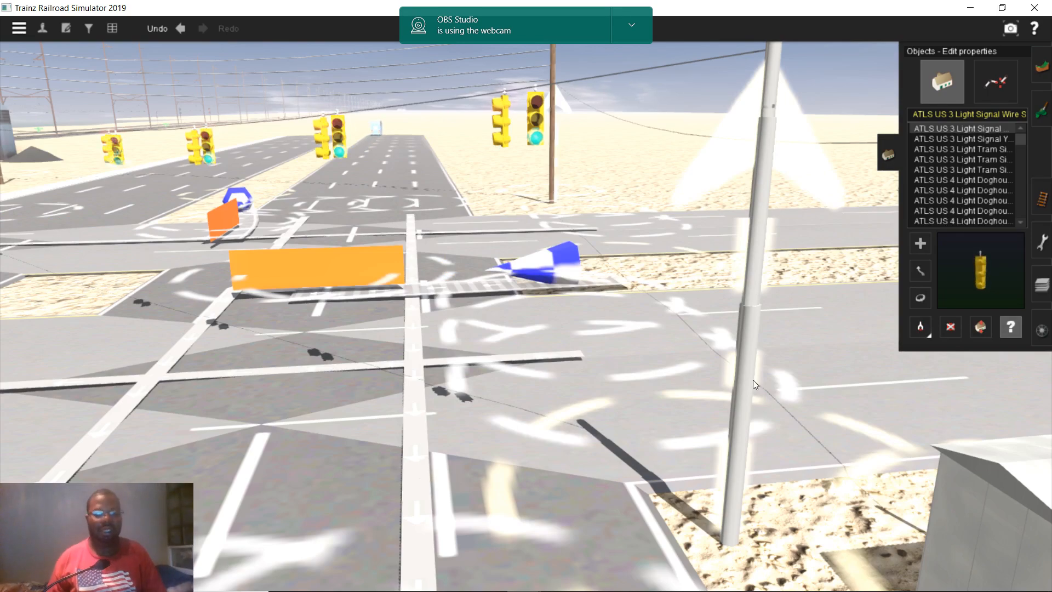
- Save the route by overwriting the existing one and creating a new session named Default
{"action": "key", "text": "ctrl+s"}
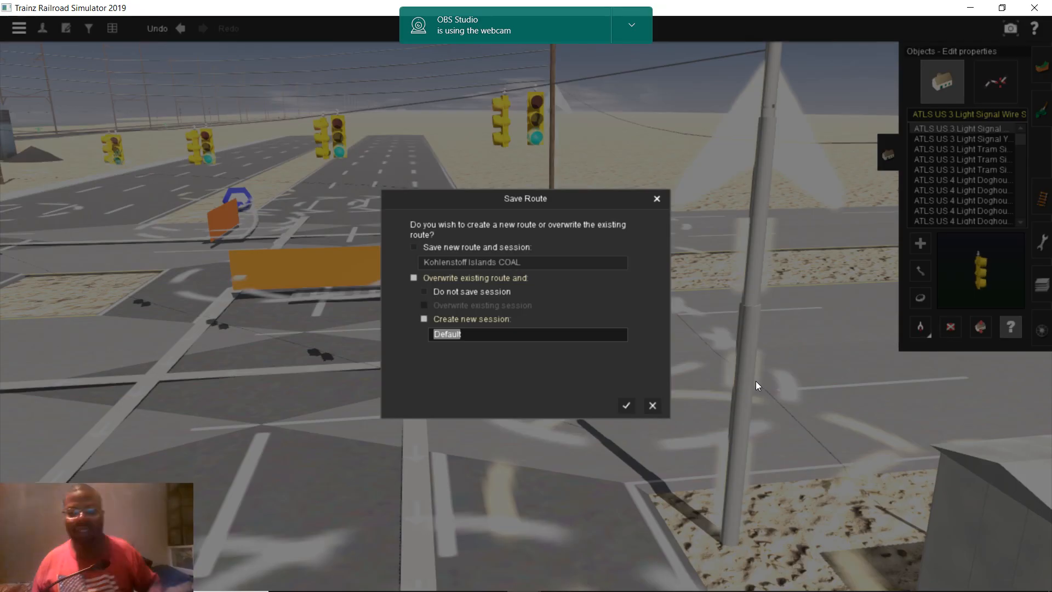
{"action": "key", "text": "Return"}
{"action": "key", "text": "Return"}
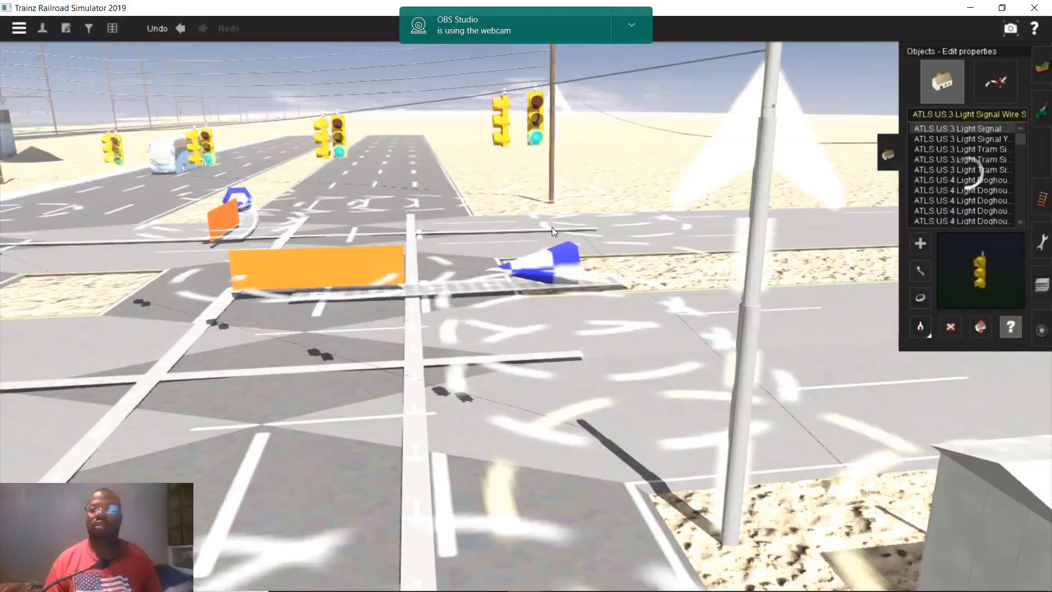
- Sample the existing 40m Rollable traffic stopper and place a copy on the approach beside the green-roofed house
{"action": "scroll", "coordinate": [571, 283], "scroll_direction": "down", "scroll_amount": 2}
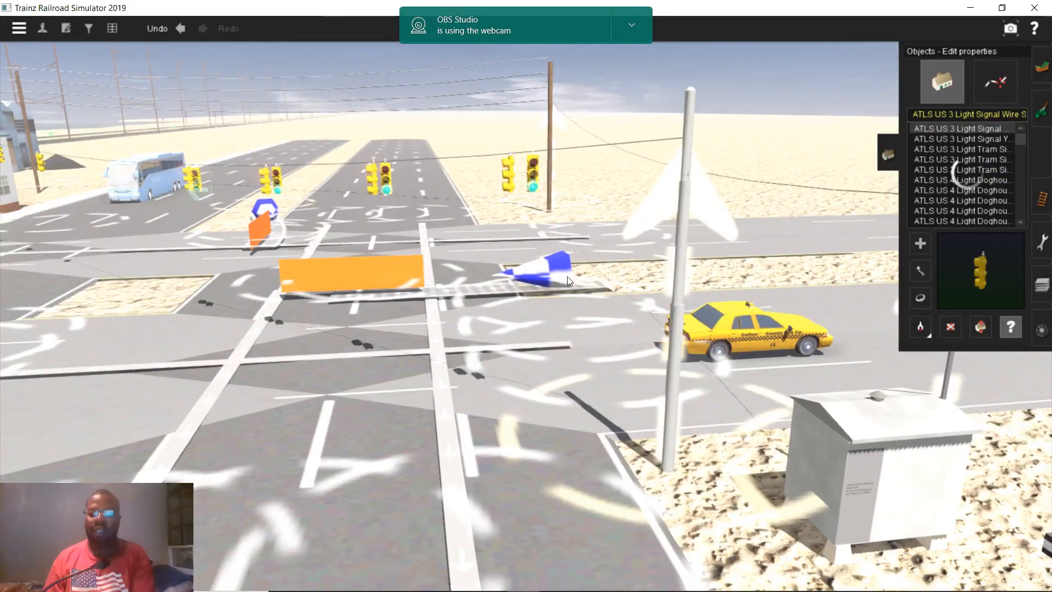
{"action": "right_click_drag", "start_coordinate": [566, 276], "coordinate": [518, 348]}
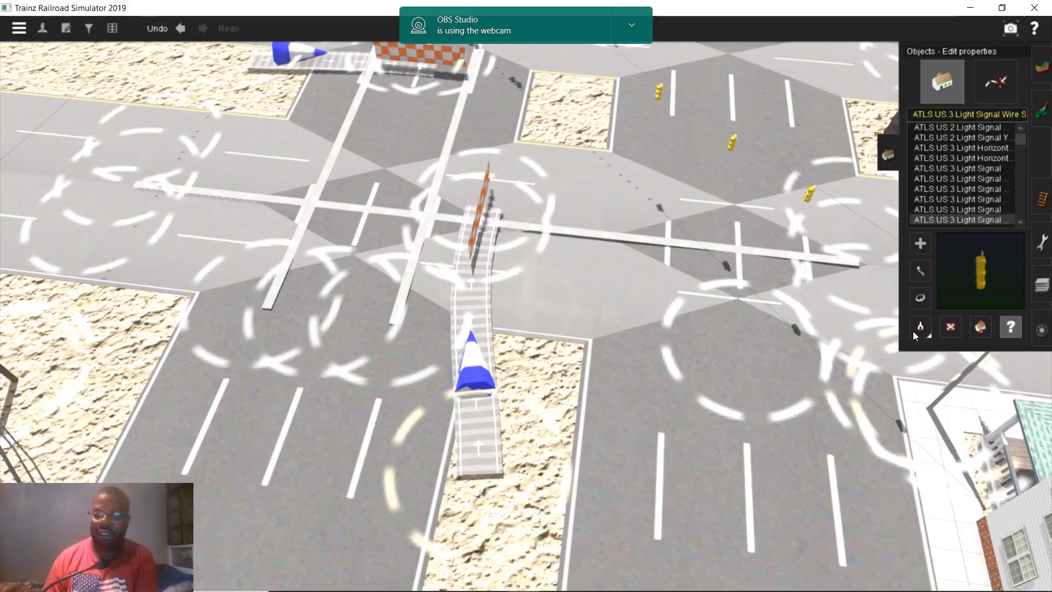
{"action": "left_click", "coordinate": [913, 332]}
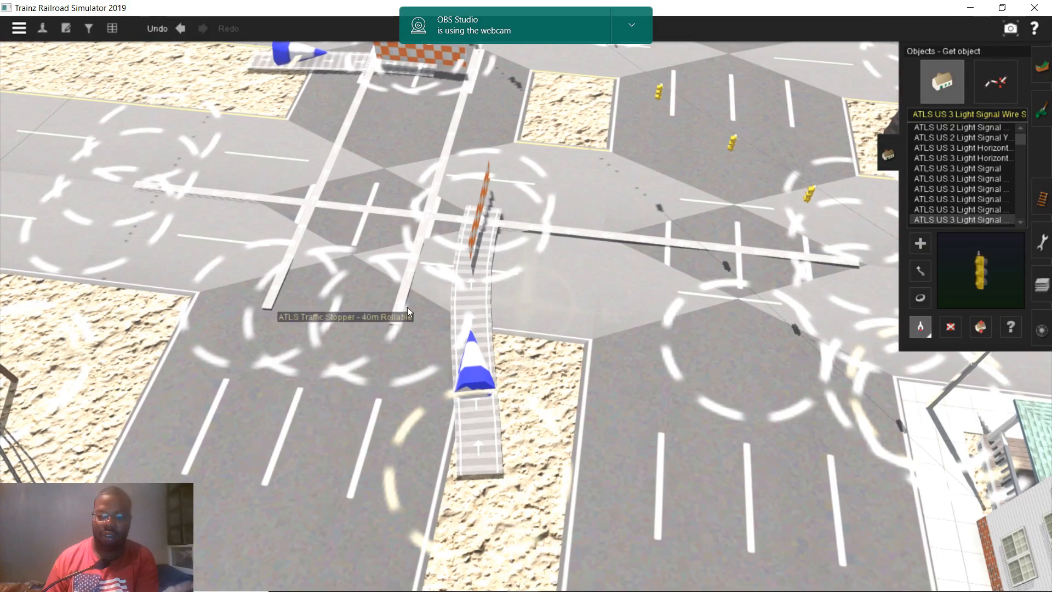
{"action": "left_click", "coordinate": [406, 307]}
{"action": "right_click_drag", "start_coordinate": [696, 377], "coordinate": [494, 307]}
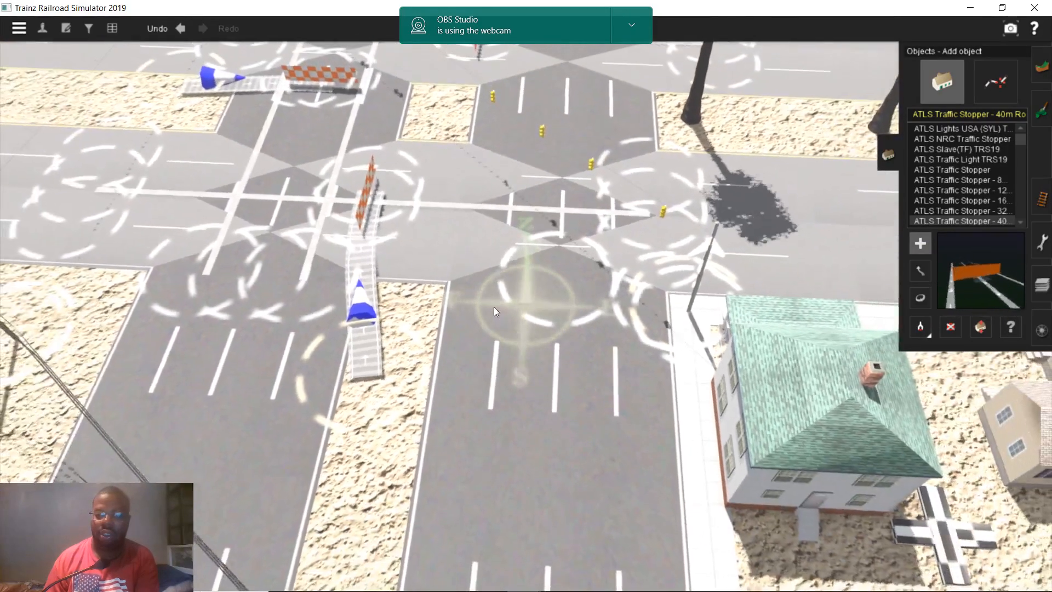
{"action": "left_click", "coordinate": [495, 310]}
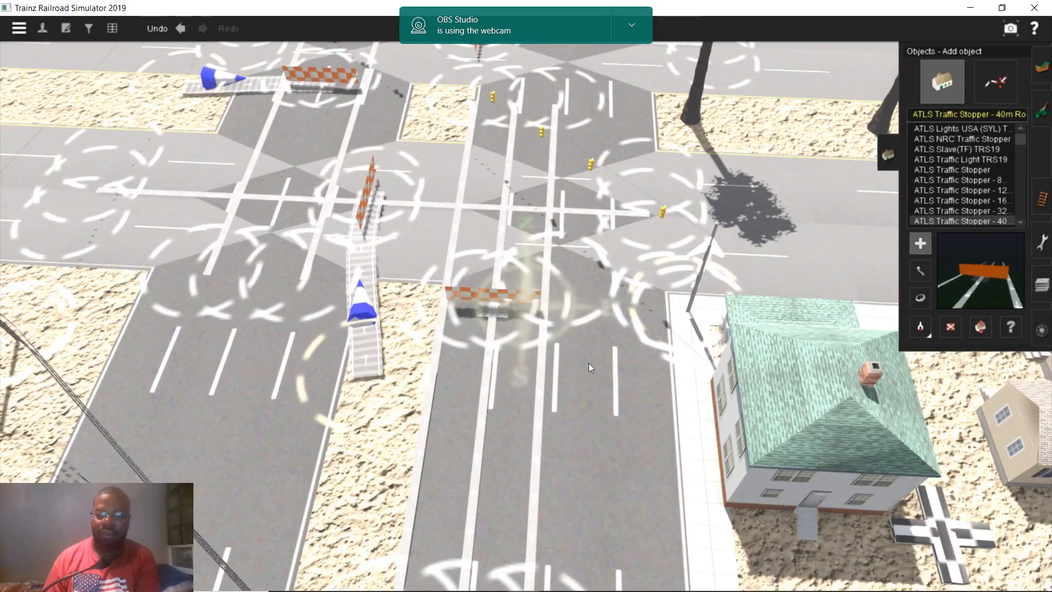
- Sample the concrete sidewalk beside the green-roofed house to identify its spline asset
{"action": "right_click_drag", "start_coordinate": [588, 362], "coordinate": [593, 350]}
{"action": "key", "text": "Left"}
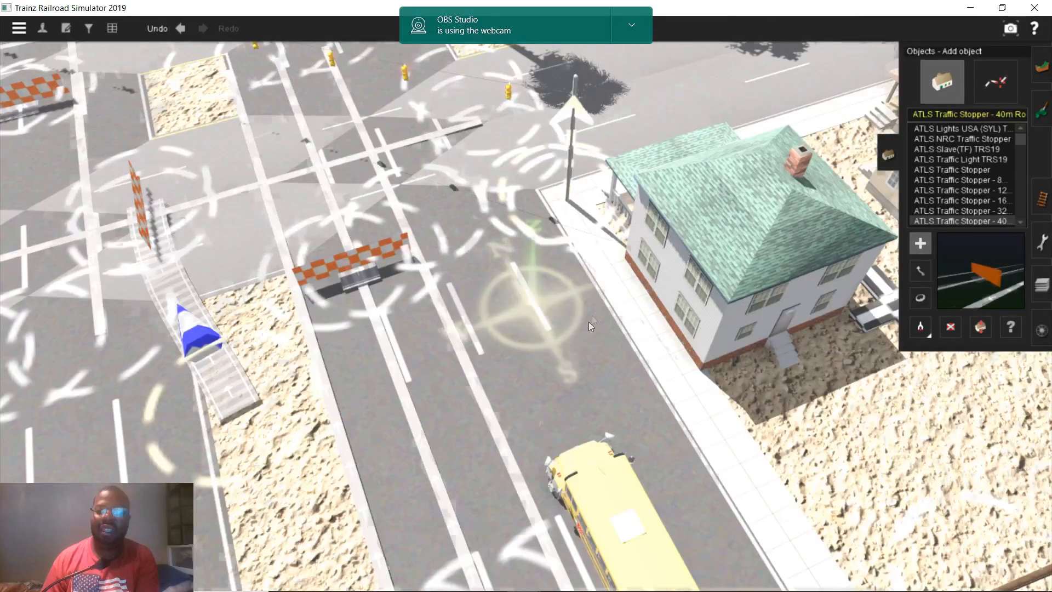
{"action": "scroll", "coordinate": [590, 316], "scroll_direction": "up", "scroll_amount": 5}
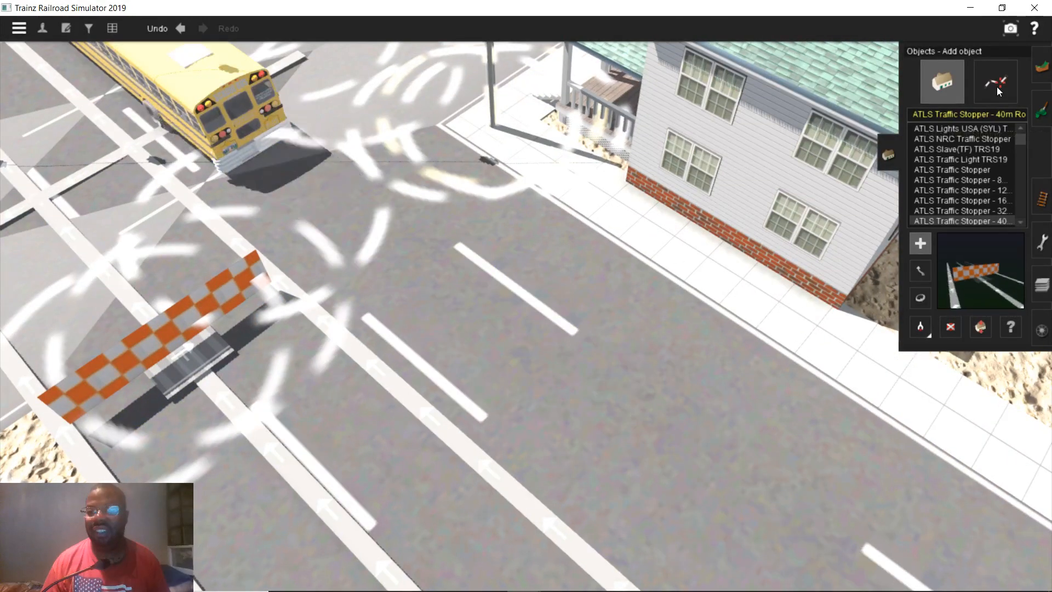
{"action": "left_click", "coordinate": [995, 82]}
{"action": "left_click", "coordinate": [923, 321]}
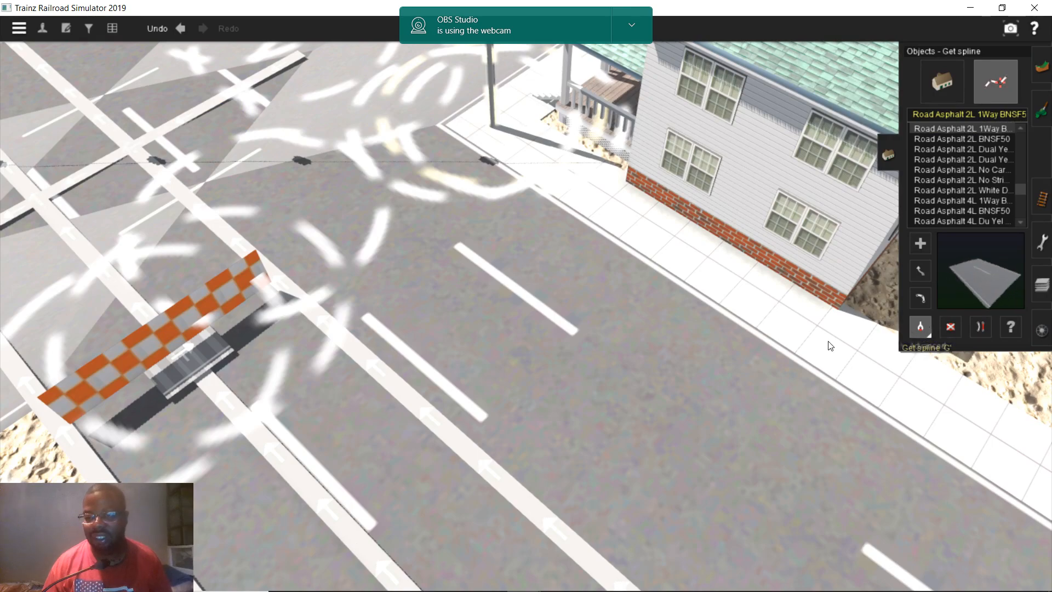
{"action": "left_click", "coordinate": [826, 342]}
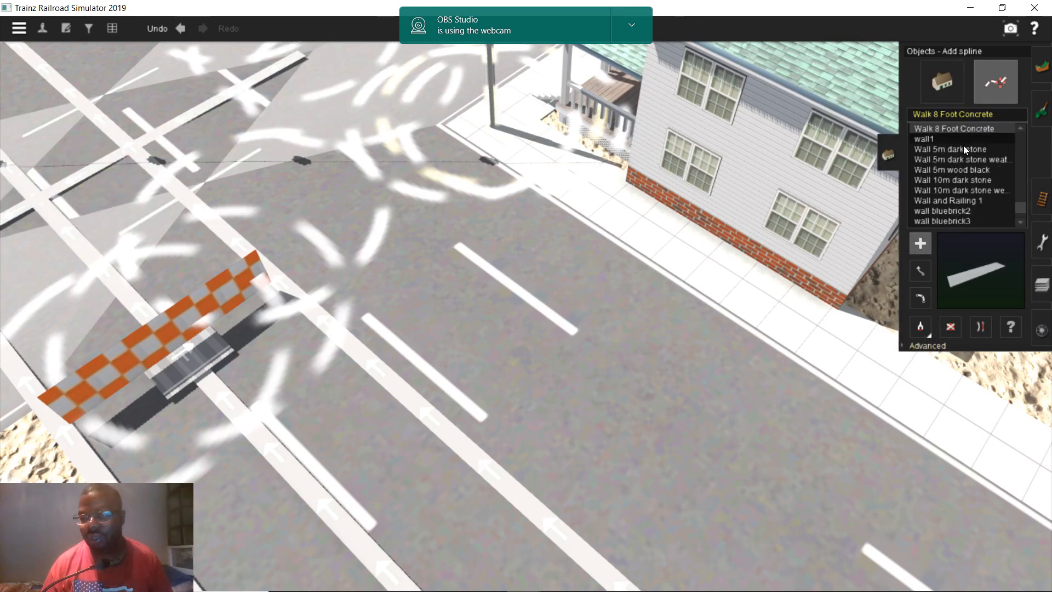
- Rotate the new traffic stopper beside the green-roofed house so its bars run parallel to the lane lines
{"action": "scroll", "coordinate": [583, 248], "scroll_direction": "down", "scroll_amount": 8}
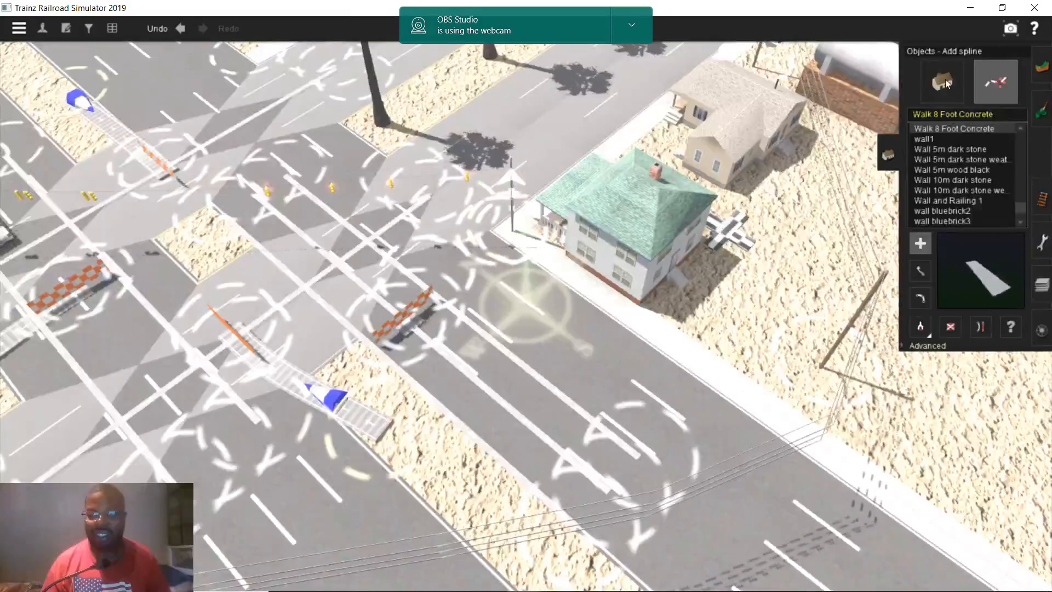
{"action": "left_click", "coordinate": [941, 81]}
{"action": "left_click", "coordinate": [925, 324]}
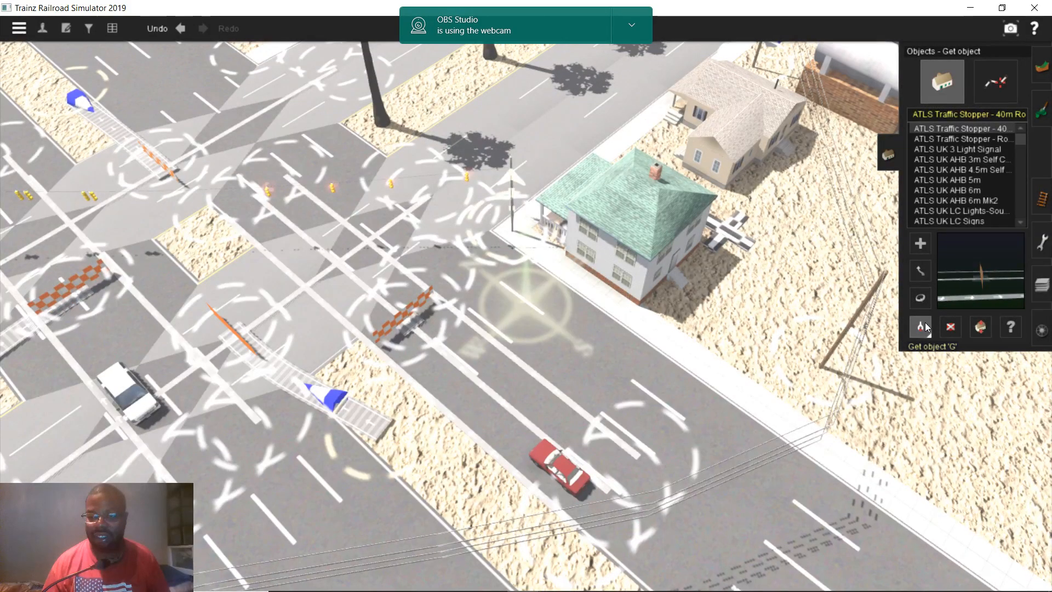
{"action": "left_click", "coordinate": [363, 316]}
{"action": "left_click_drag", "start_coordinate": [97, 324], "coordinate": [101, 327]}
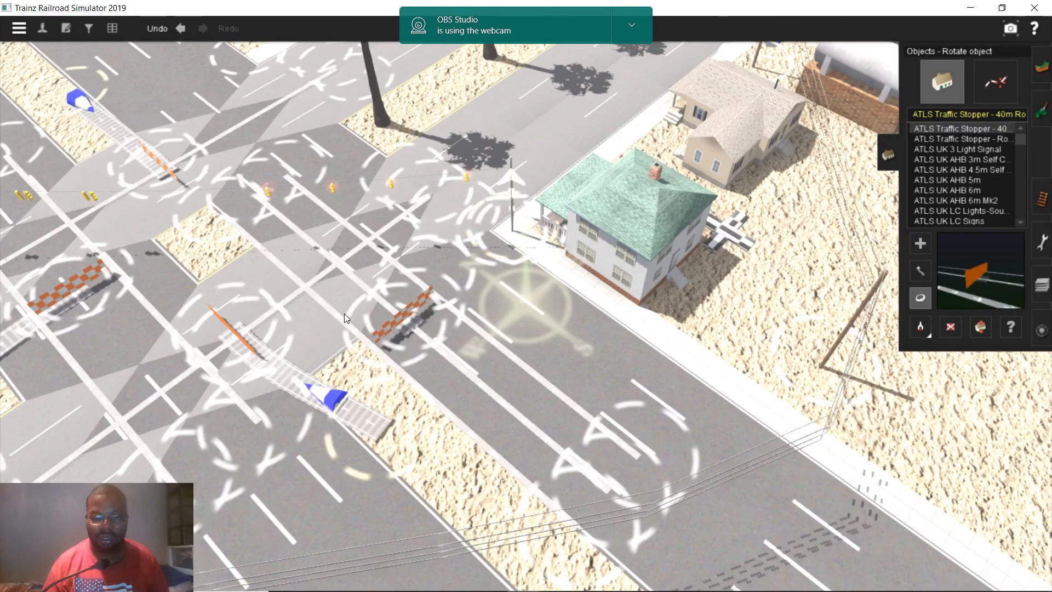
{"action": "left_click_drag", "start_coordinate": [400, 325], "coordinate": [70, 299]}
{"action": "key", "text": "m"}
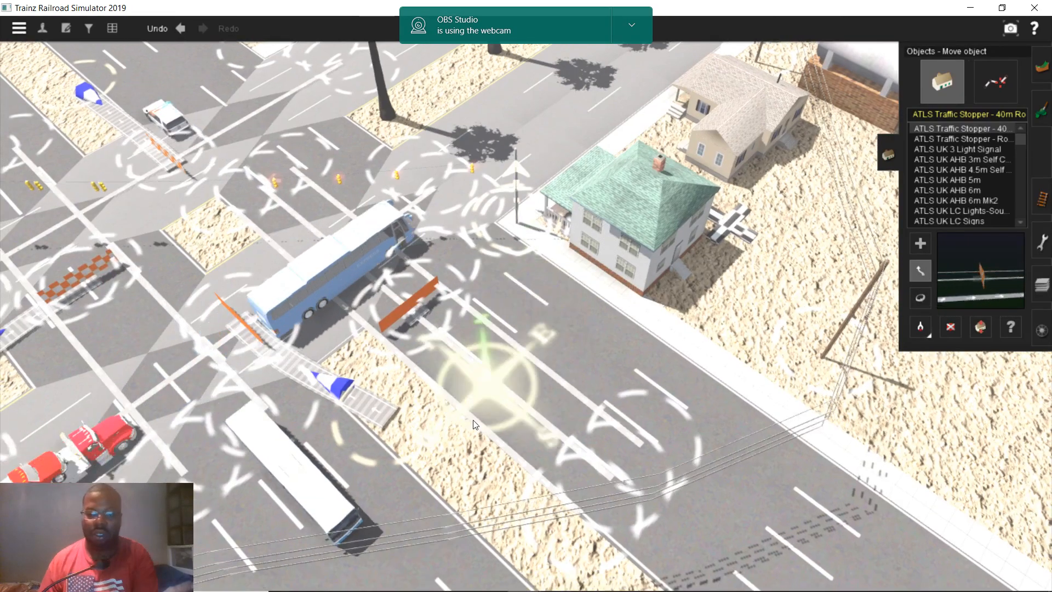
- Insert a spline point in the utility wires crossing the divided road, placing a pole on the sandy median
{"action": "right_click_drag", "start_coordinate": [476, 425], "coordinate": [502, 275]}
{"action": "key", "text": "Right"}
{"action": "key", "text": "Right"}
{"action": "key", "text": "Down"}
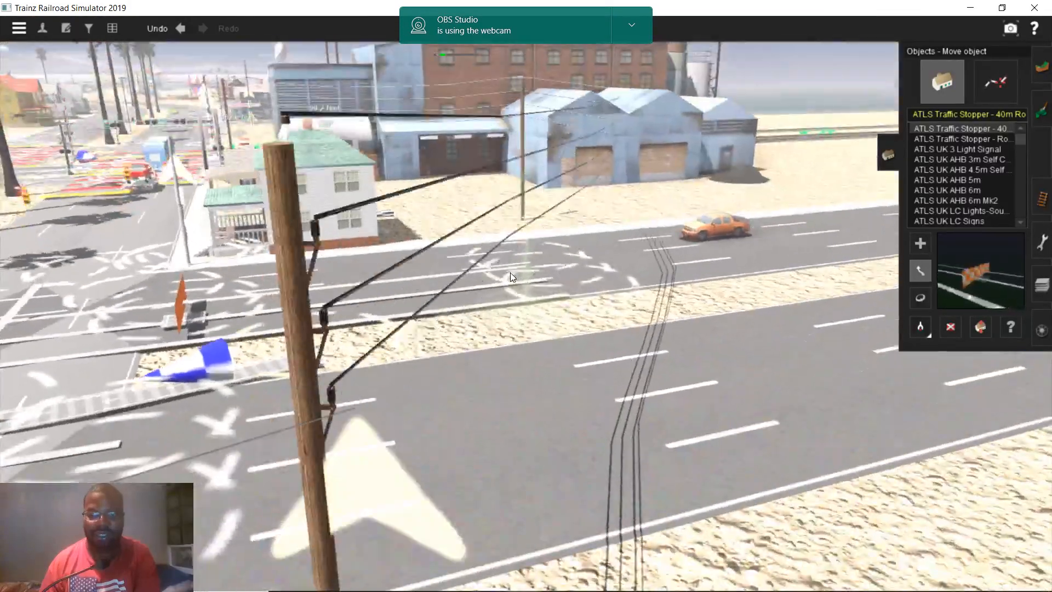
{"action": "key", "text": "Up"}
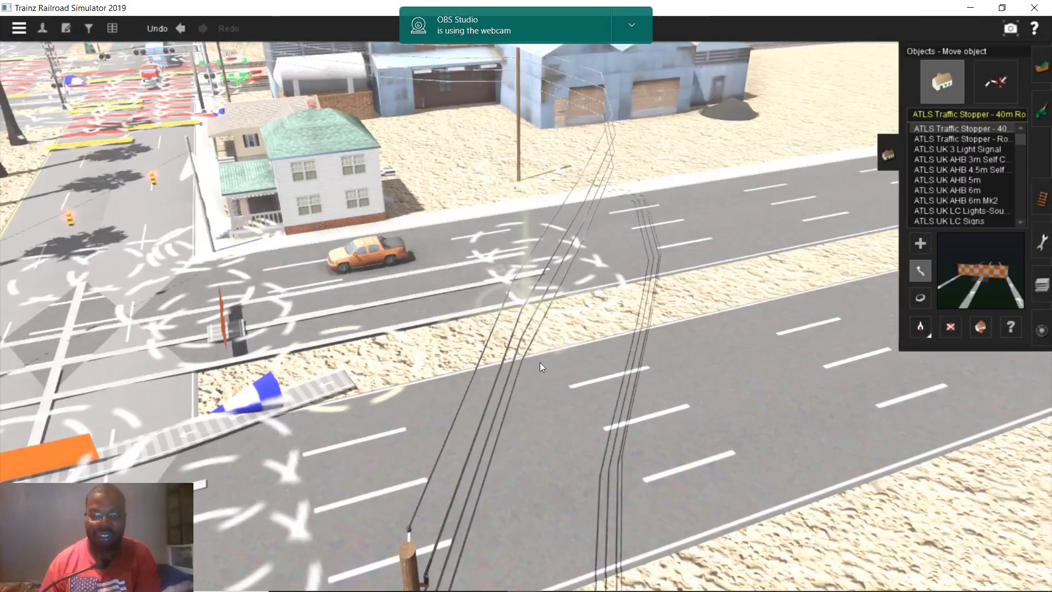
{"action": "key", "text": "Down"}
{"action": "right_click", "coordinate": [523, 330]}
{"action": "key", "text": "Right"}
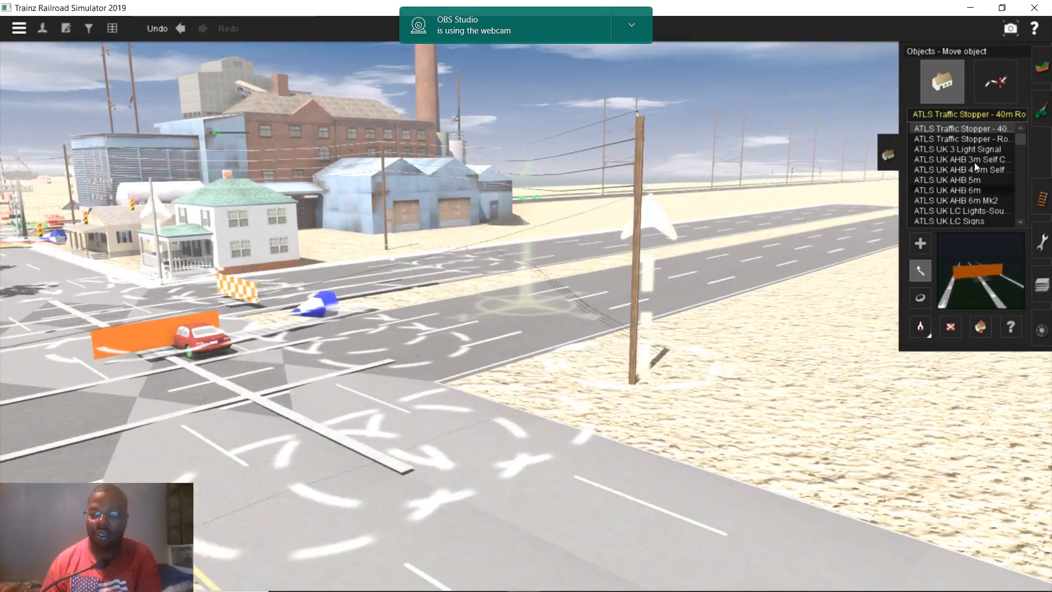
{"action": "key", "text": "Up"}
{"action": "left_click", "coordinate": [990, 86]}
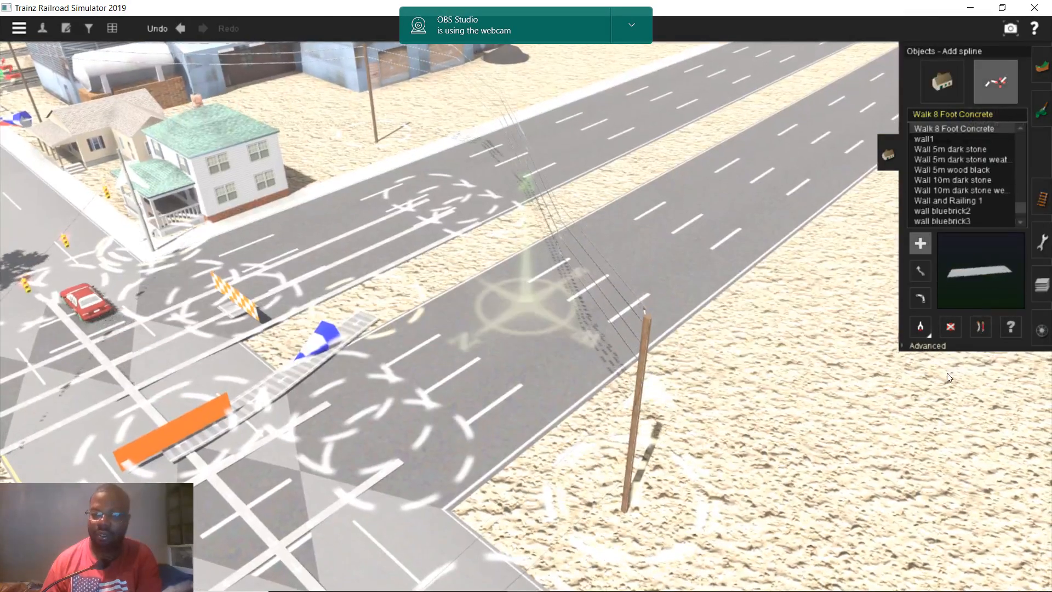
{"action": "left_click", "coordinate": [925, 347]}
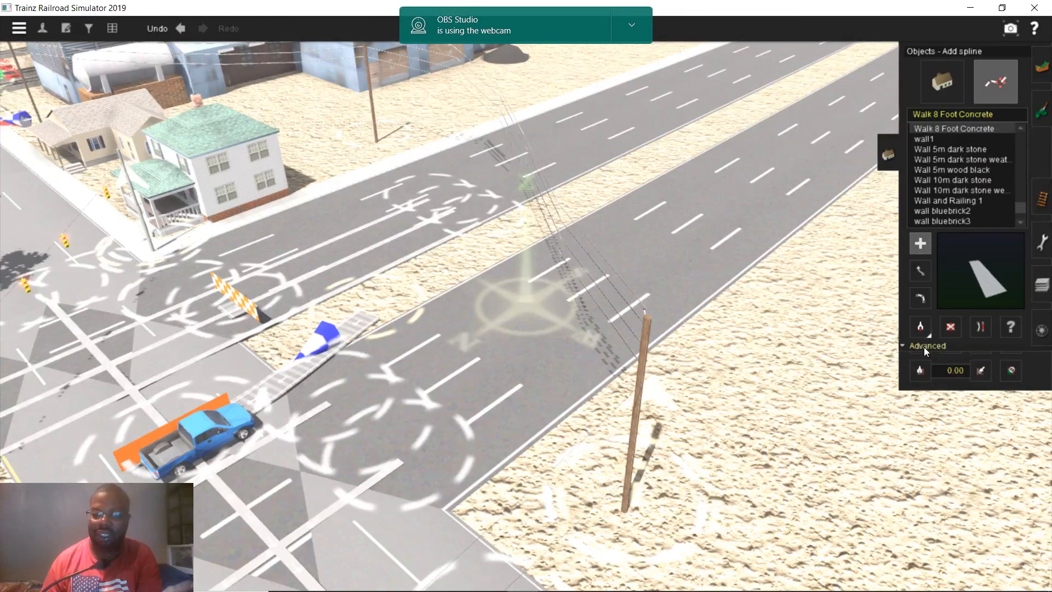
{"action": "left_click", "coordinate": [980, 369]}
{"action": "right_click", "coordinate": [564, 347]}
{"action": "key", "text": "Up"}
{"action": "right_click_drag", "start_coordinate": [482, 193], "coordinate": [456, 201]}
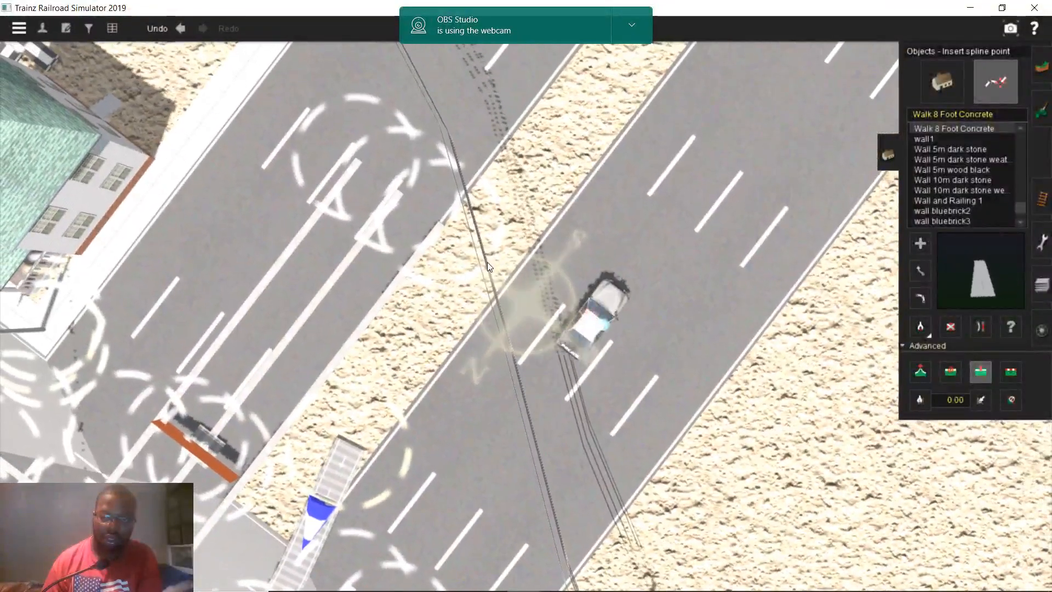
{"action": "key", "text": "Down"}
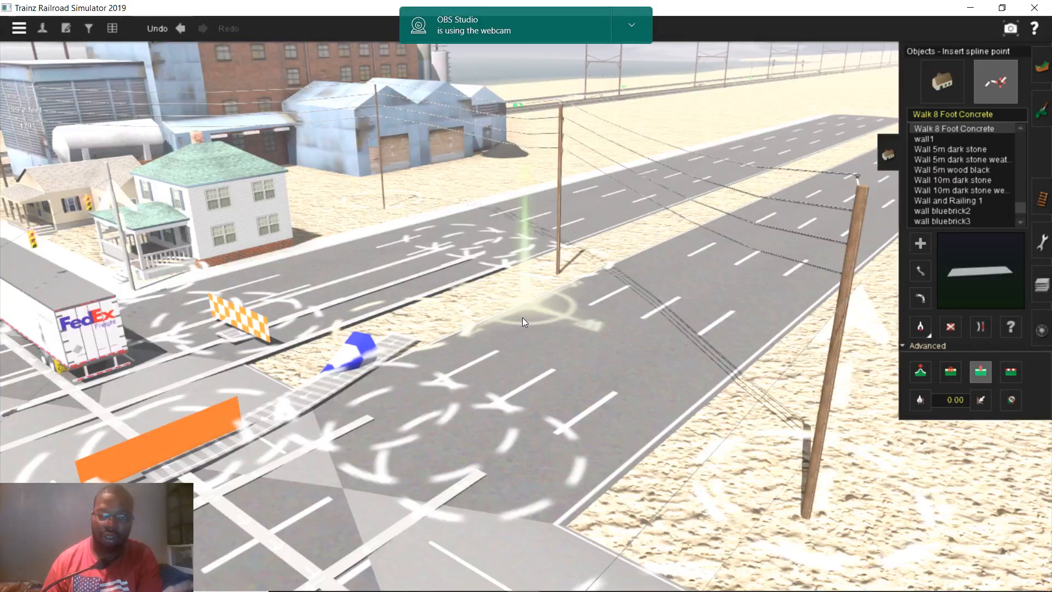
- Examine the inserted median pole and its wires from several angles, checking its position relative to the road and stopper
{"action": "key", "text": "Left"}
{"action": "key", "text": "Left"}
{"action": "key", "text": "Left"}
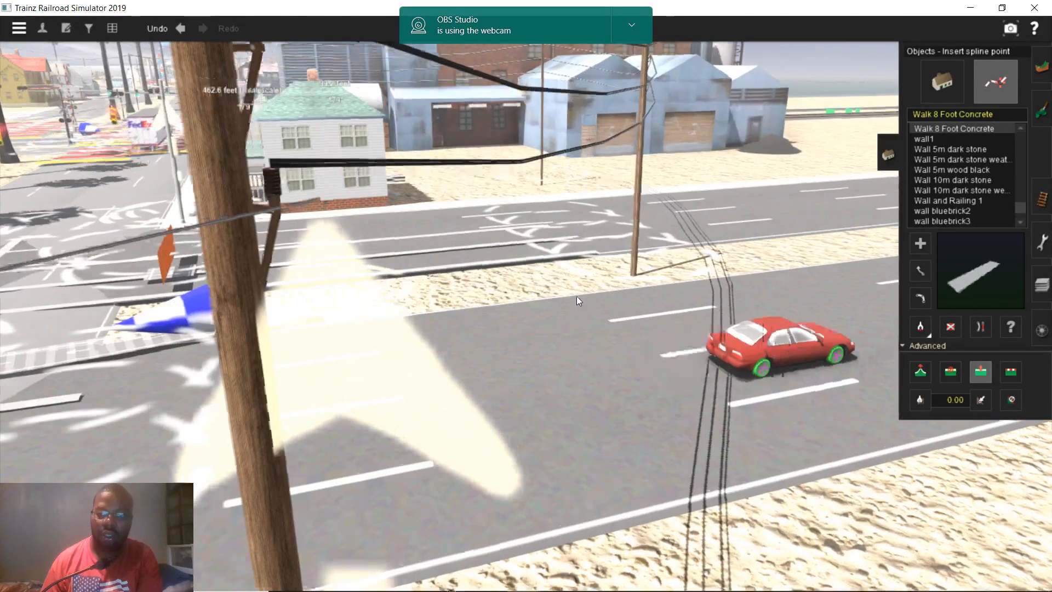
{"action": "right_click", "coordinate": [577, 298]}
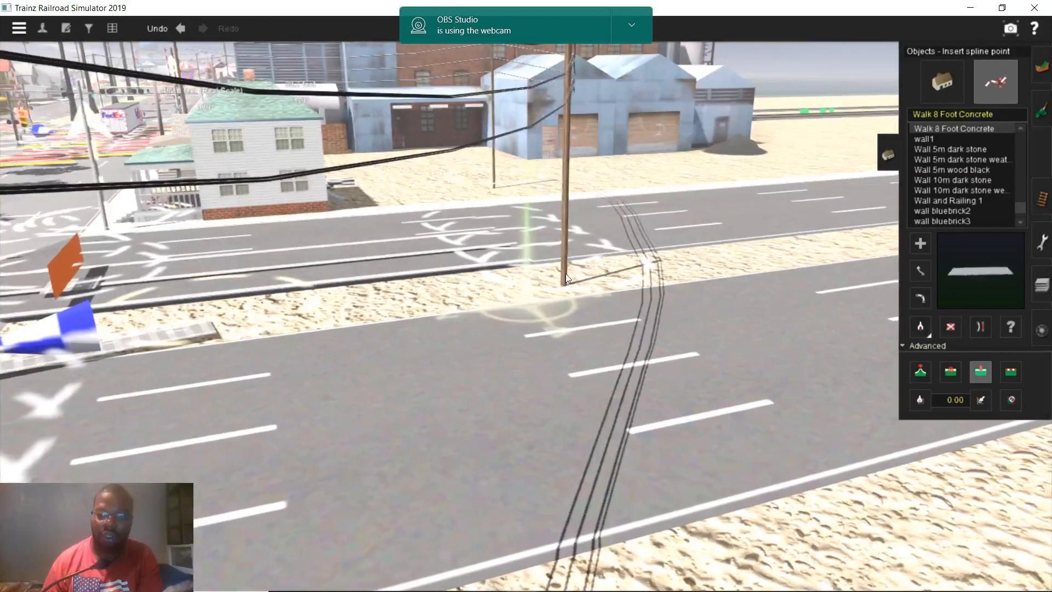
{"action": "right_click", "coordinate": [596, 243]}
{"action": "right_click", "coordinate": [524, 234]}
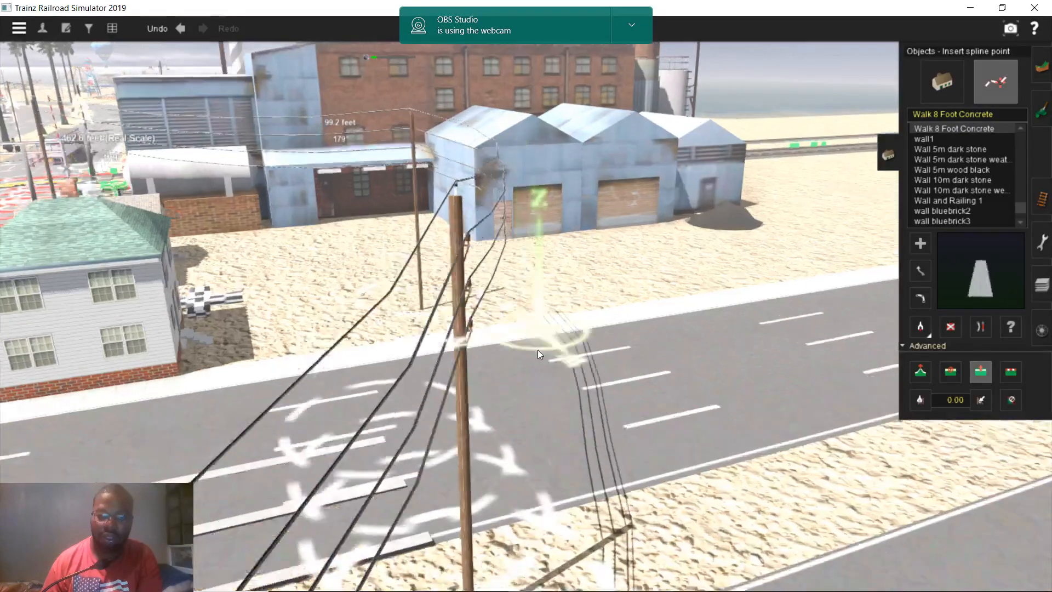
{"action": "right_click_drag", "start_coordinate": [537, 349], "coordinate": [522, 278]}
{"action": "right_click", "coordinate": [530, 342]}
{"action": "right_click_drag", "start_coordinate": [531, 347], "coordinate": [522, 324]}
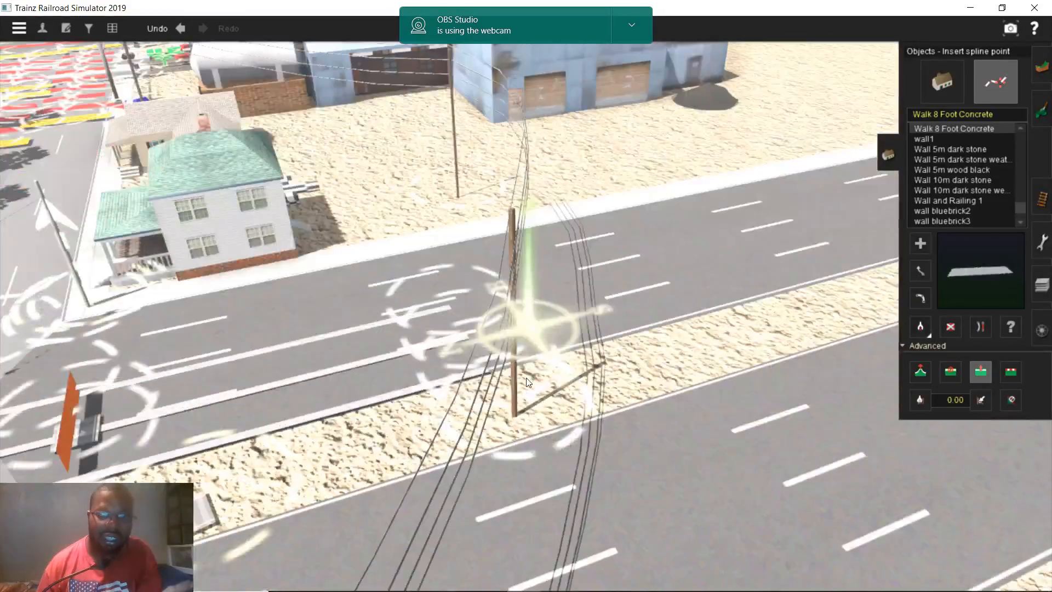
{"action": "right_click", "coordinate": [518, 388]}
{"action": "right_click_drag", "start_coordinate": [518, 388], "coordinate": [530, 410]}
{"action": "right_click", "coordinate": [351, 417]}
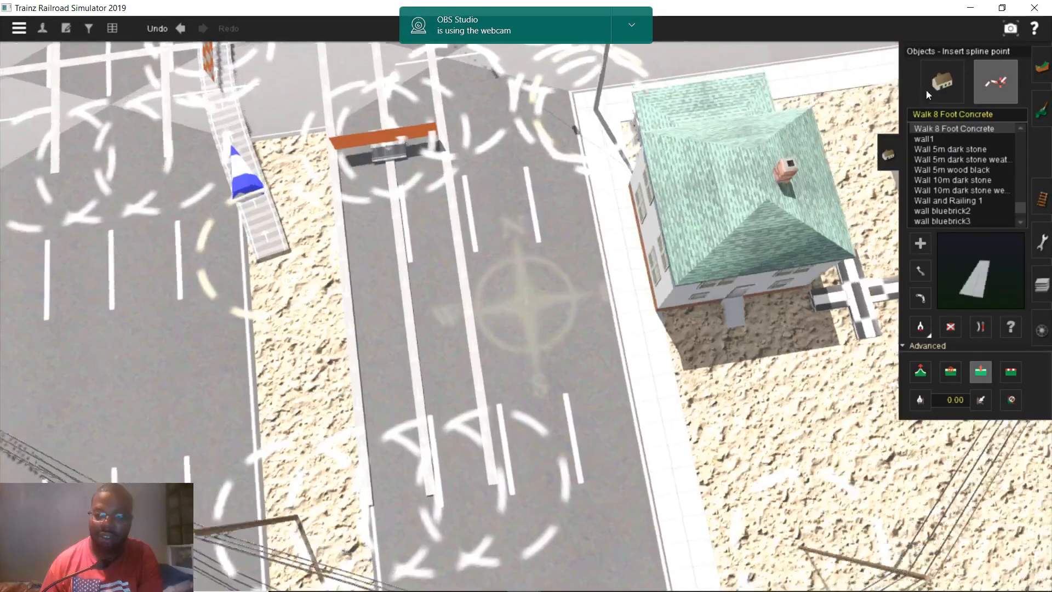
- Move the new traffic stopper forward across the intersection, with its barrier on the far side of the crossing road
{"action": "left_click", "coordinate": [938, 95]}
{"action": "left_click", "coordinate": [920, 271]}
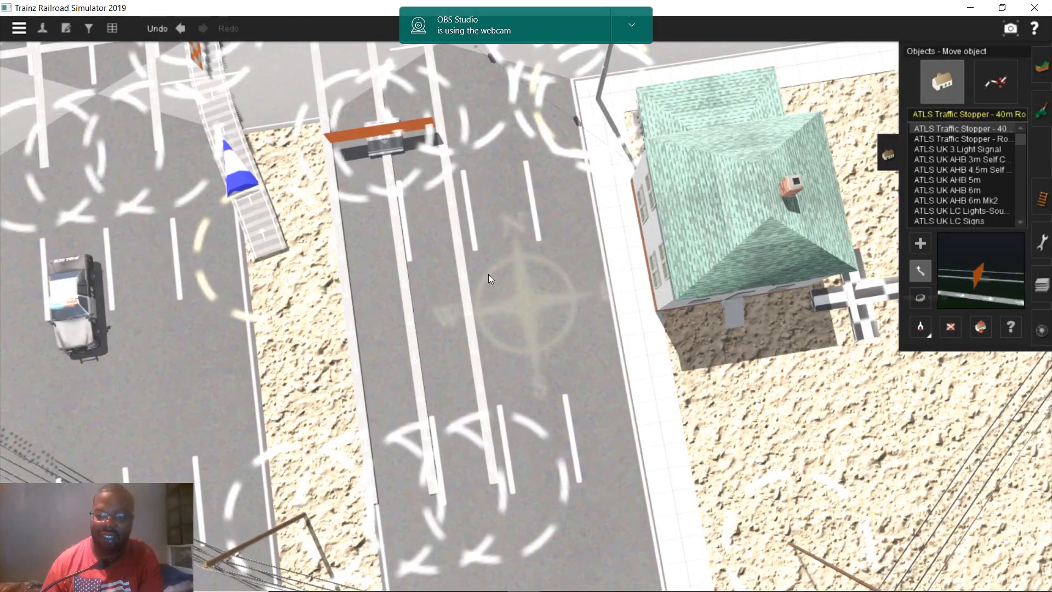
{"action": "scroll", "coordinate": [491, 279], "scroll_direction": "up", "scroll_amount": 2}
{"action": "scroll", "coordinate": [491, 277], "scroll_direction": "down", "scroll_amount": 2}
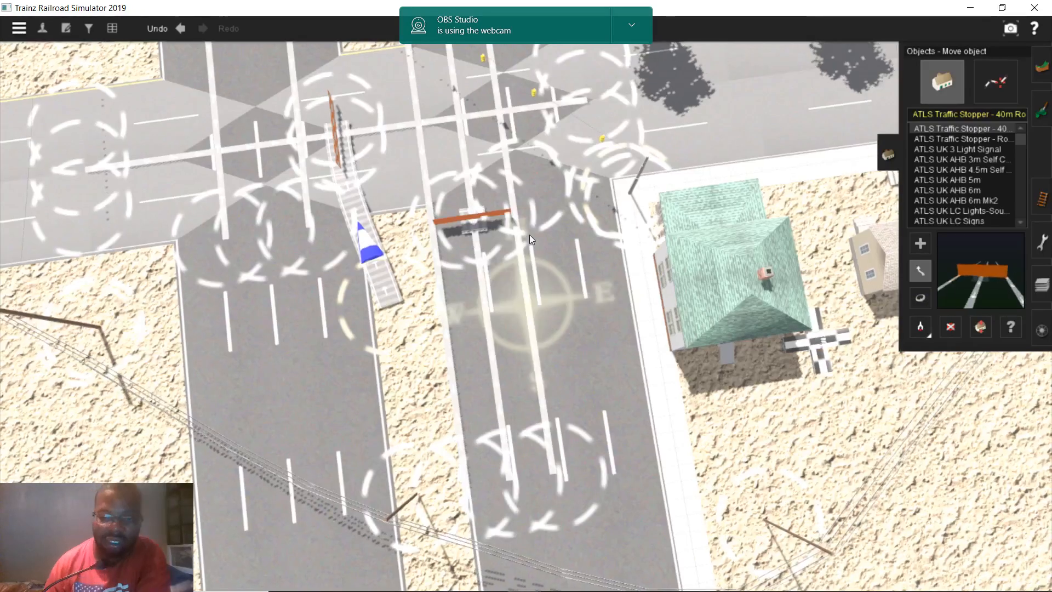
{"action": "right_click", "coordinate": [527, 182]}
{"action": "scroll", "coordinate": [486, 349], "scroll_direction": "up", "scroll_amount": 2}
{"action": "left_click_drag", "start_coordinate": [464, 325], "coordinate": [483, 103]}
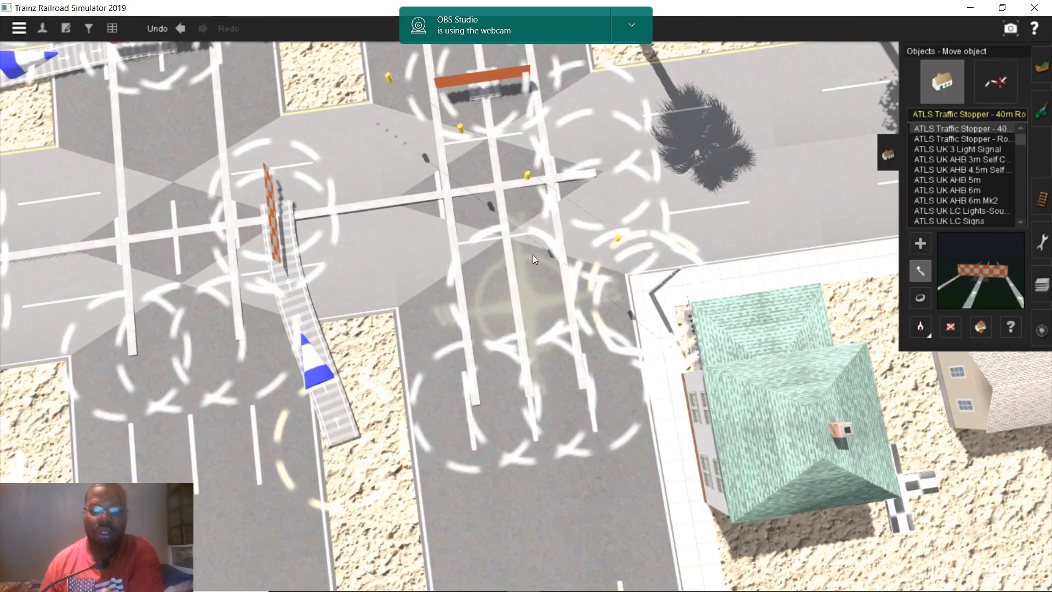
- Delete the middle of the three white splines running along the divided road's lanes beside the green-roofed house
{"action": "key", "text": "Down"}
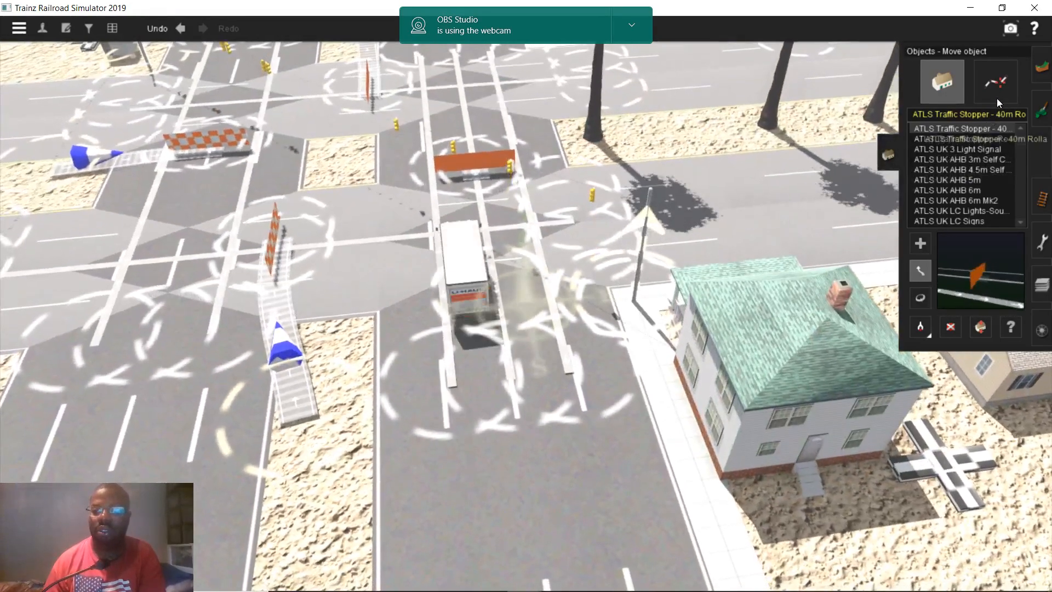
{"action": "left_click", "coordinate": [996, 94]}
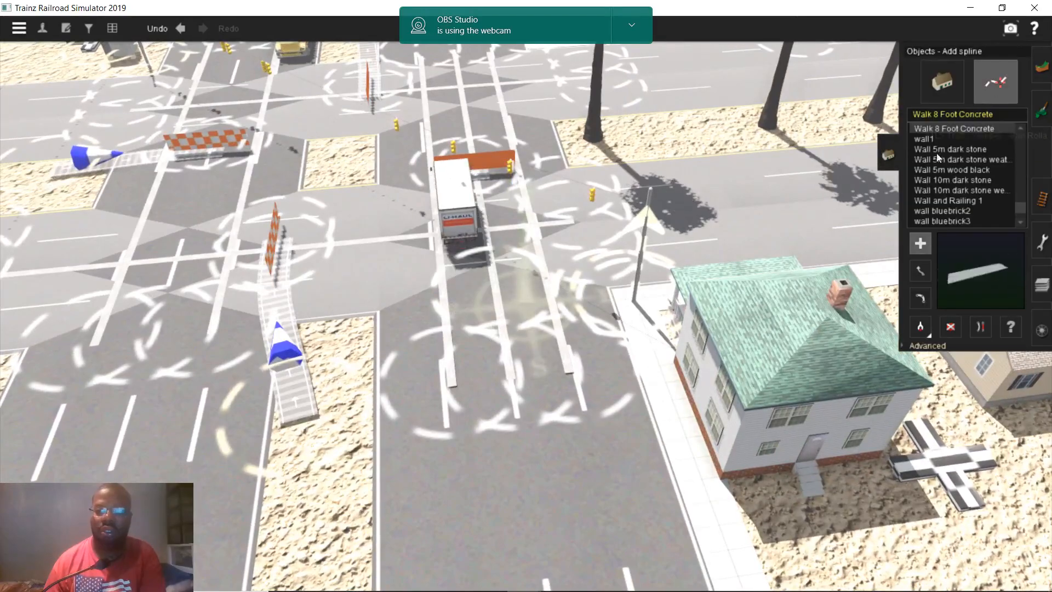
{"action": "left_click", "coordinate": [928, 345]}
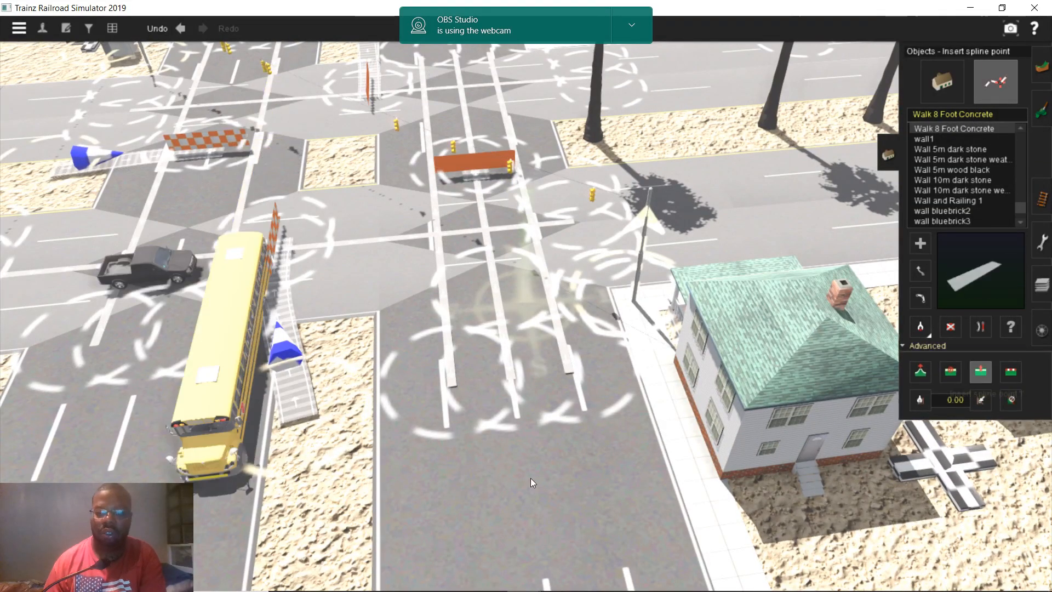
{"action": "right_click", "coordinate": [473, 103]}
{"action": "right_click", "coordinate": [473, 103]}
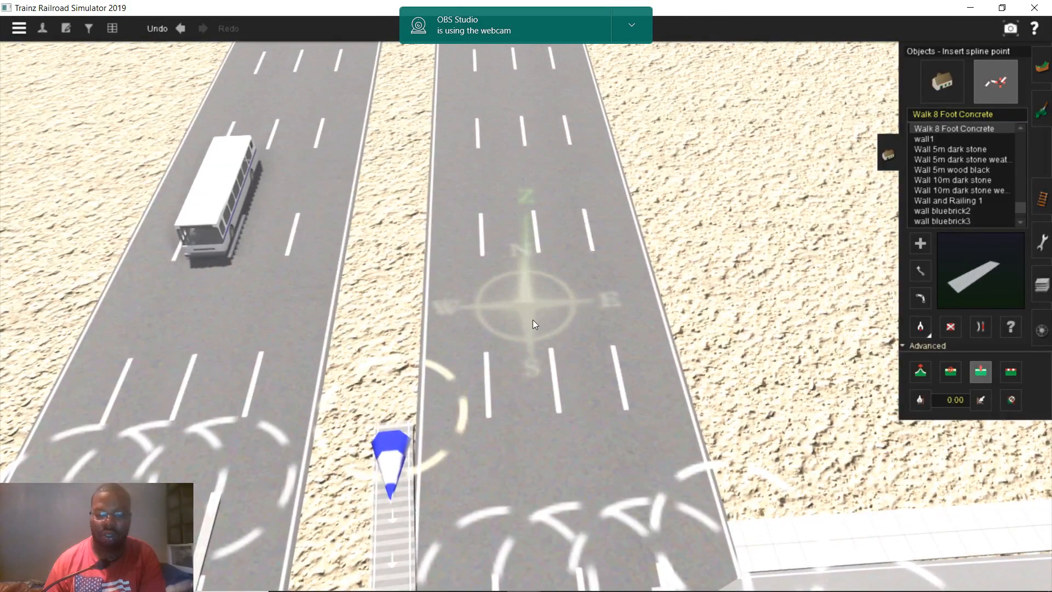
{"action": "left_click", "coordinate": [533, 320]}
{"action": "left_click", "coordinate": [950, 327]}
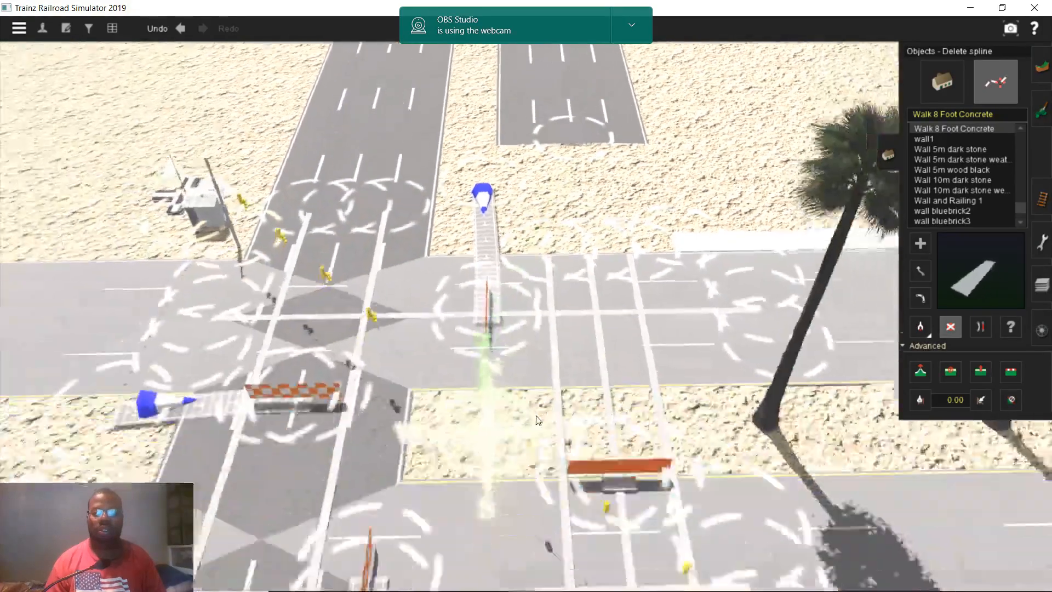
{"action": "right_click", "coordinate": [539, 421]}
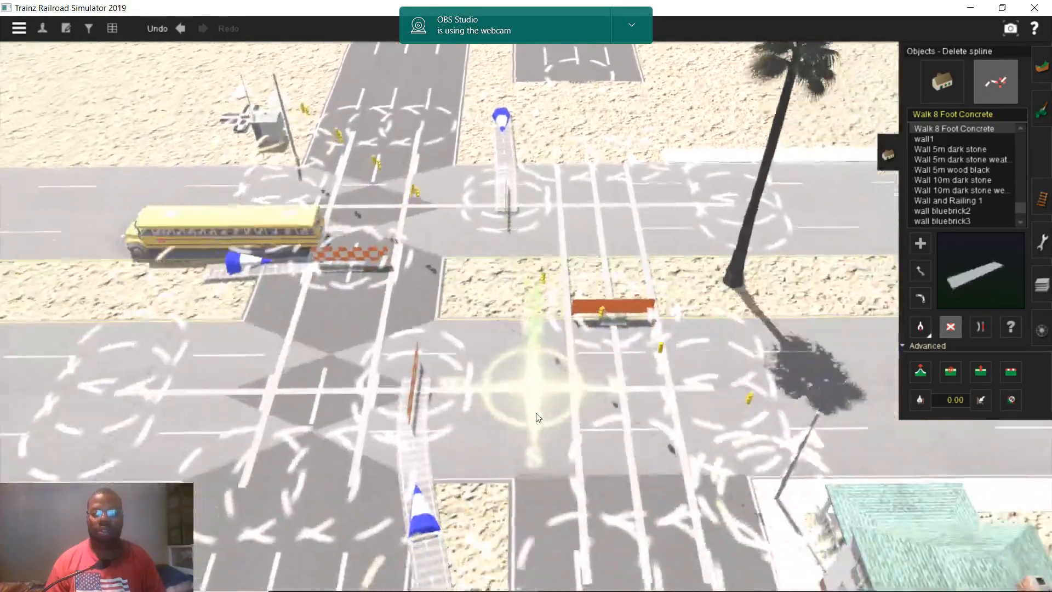
{"action": "right_click", "coordinate": [553, 425]}
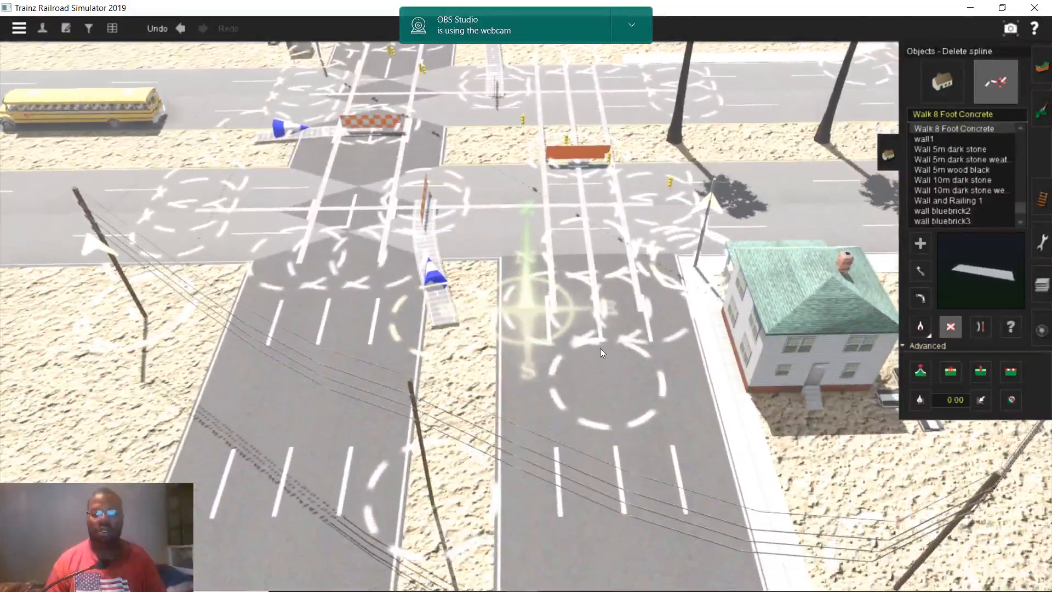
{"action": "left_click", "coordinate": [600, 348]}
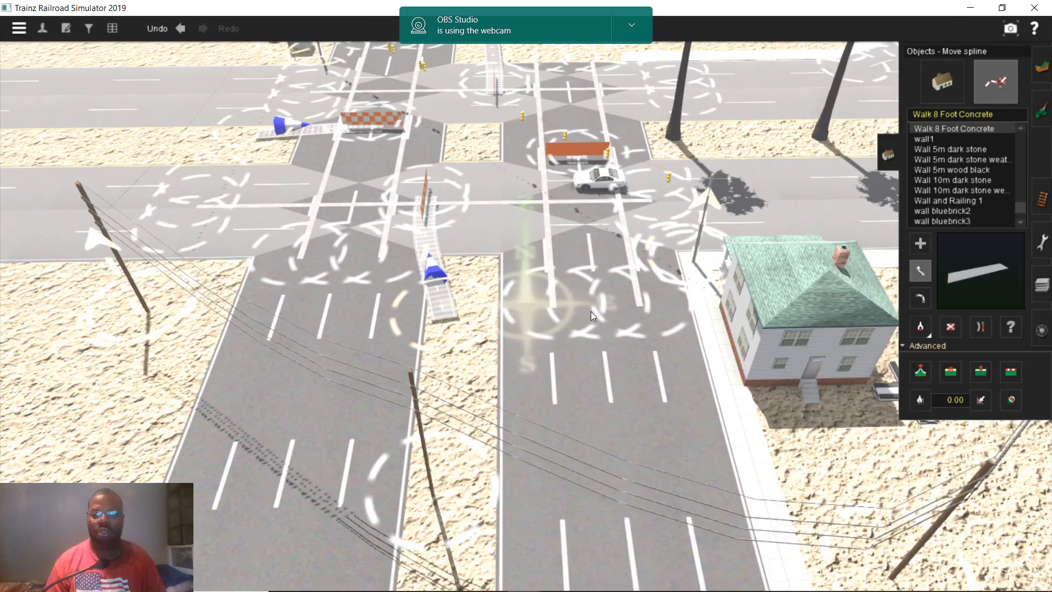
- Lay a short track out from the orange traffic stopper past the palm tree and place an ATLS Slave Trigger TRS19 on it
{"action": "right_click", "coordinate": [576, 159]}
{"action": "right_click", "coordinate": [517, 150]}
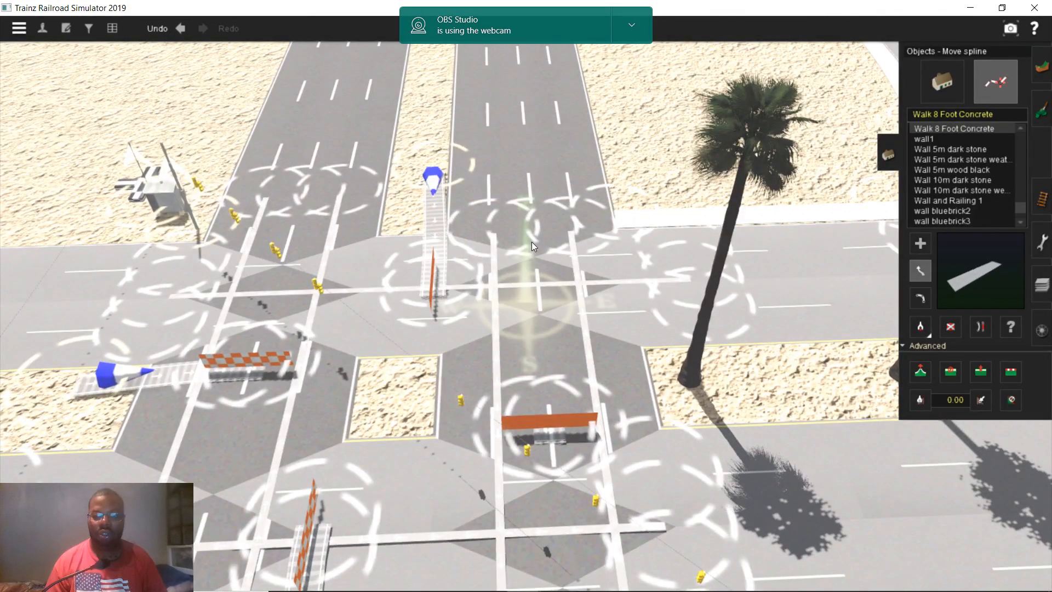
{"action": "right_click", "coordinate": [531, 242]}
{"action": "right_click", "coordinate": [548, 515]}
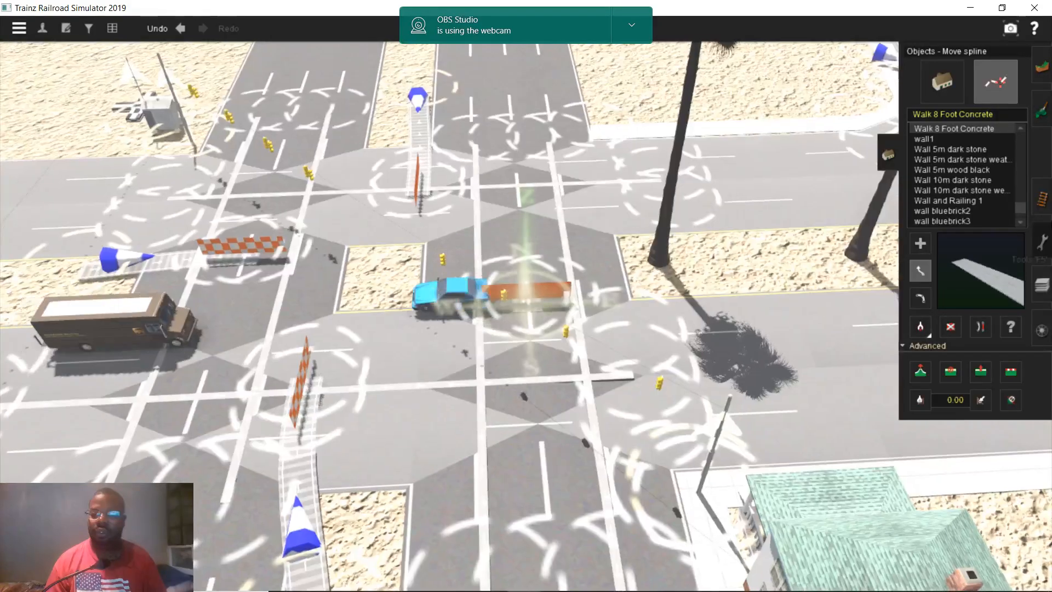
{"action": "left_click", "coordinate": [1042, 199]}
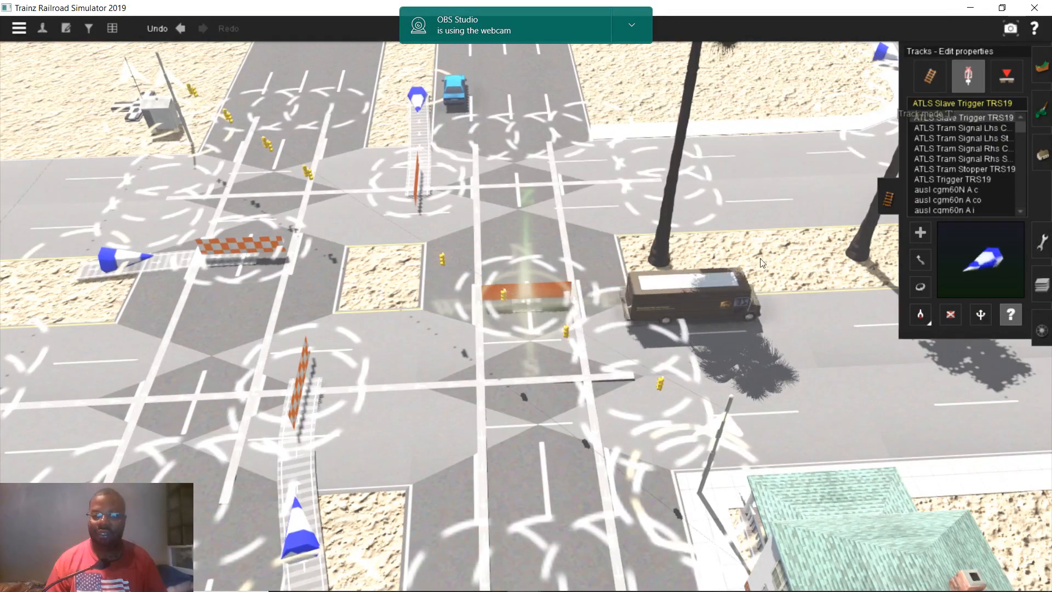
{"action": "left_click", "coordinate": [927, 83]}
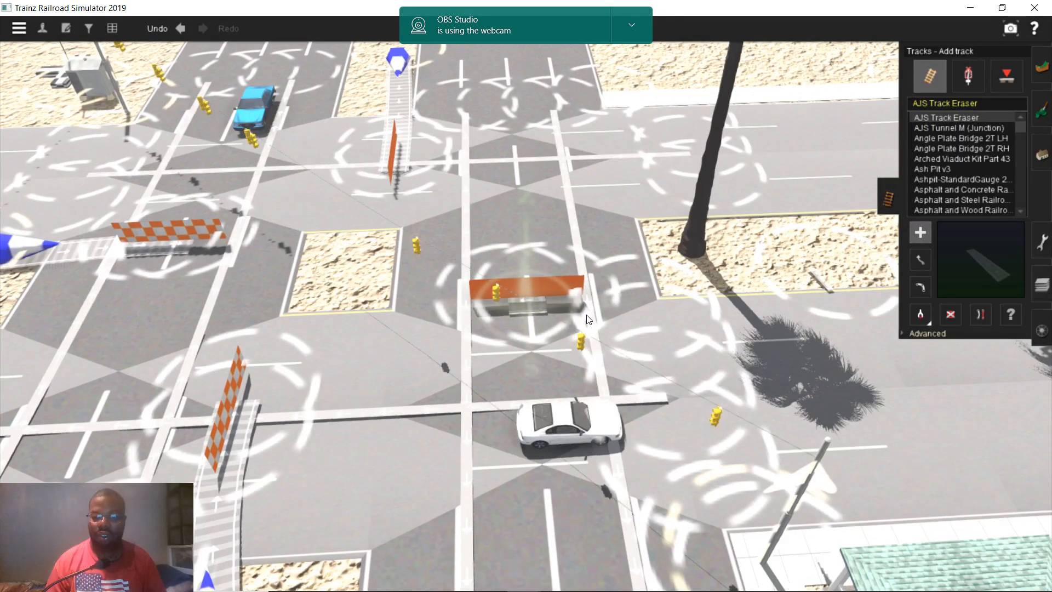
{"action": "left_click", "coordinate": [968, 77]}
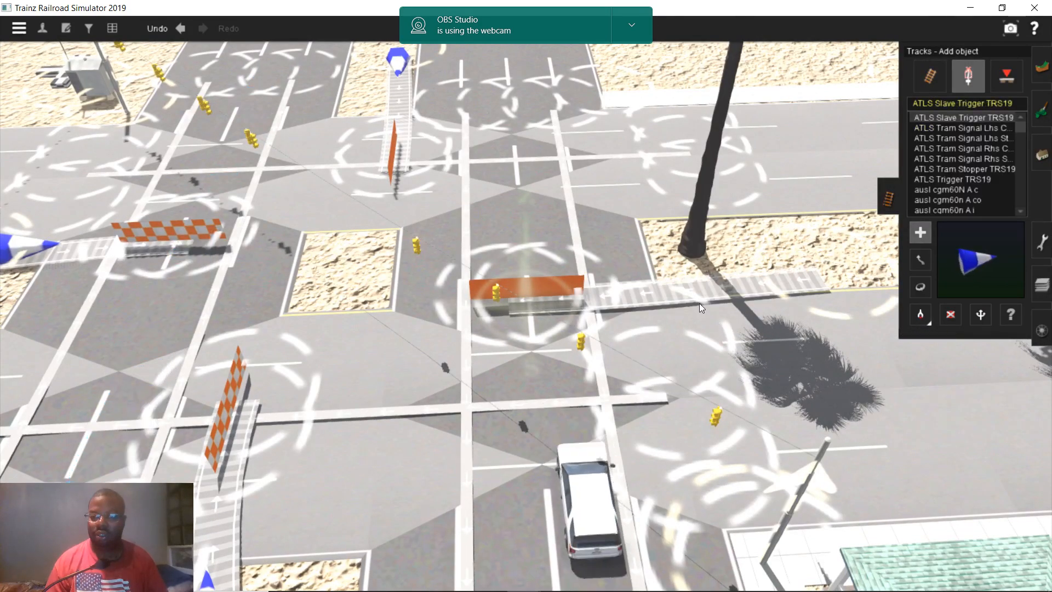
{"action": "left_click", "coordinate": [715, 296]}
- Set the new slave trigger to channel 5 and traffic control on Route 4, and save its properties
{"action": "key", "text": "p"}
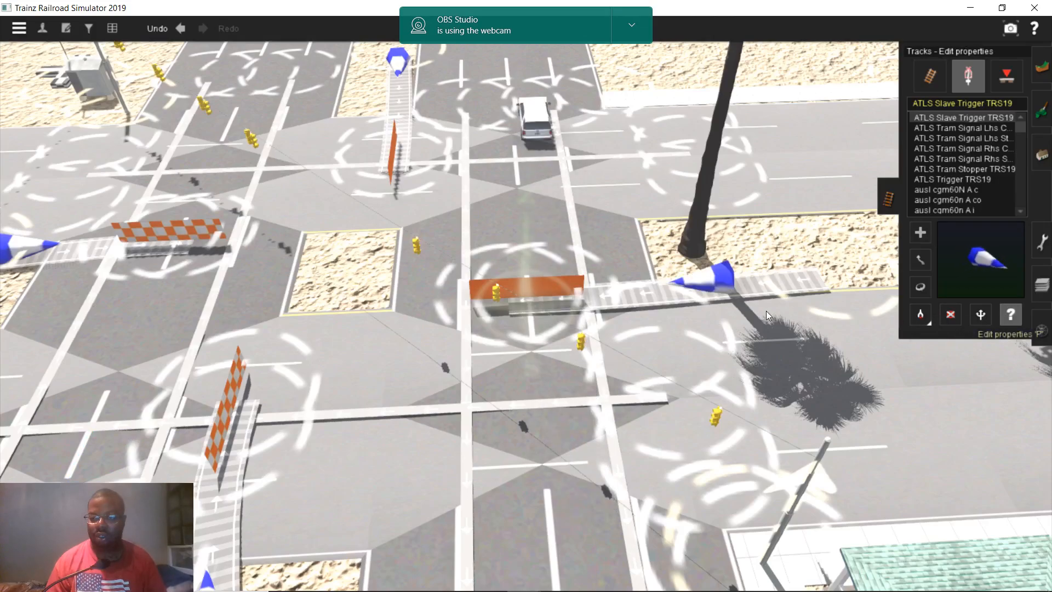
{"action": "left_click", "coordinate": [503, 171]}
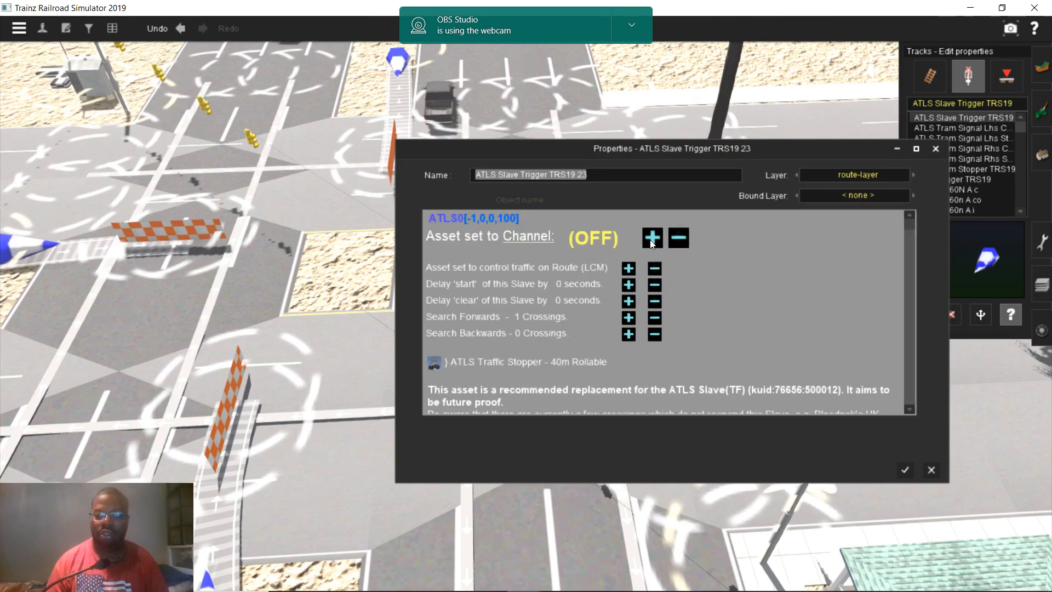
{"action": "left_click", "coordinate": [628, 268]}
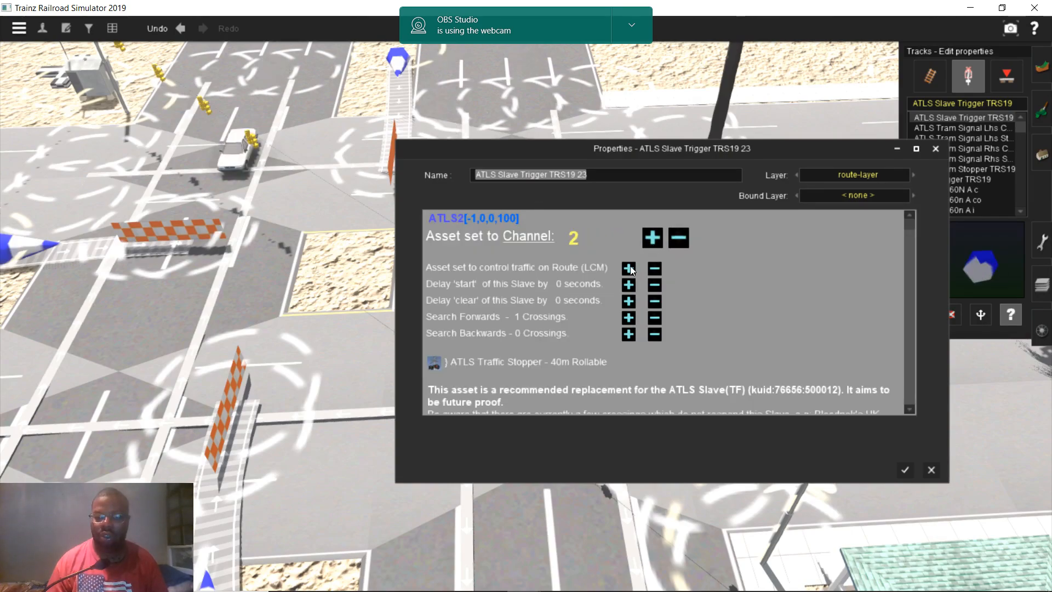
{"action": "triple_click", "coordinate": [628, 268]}
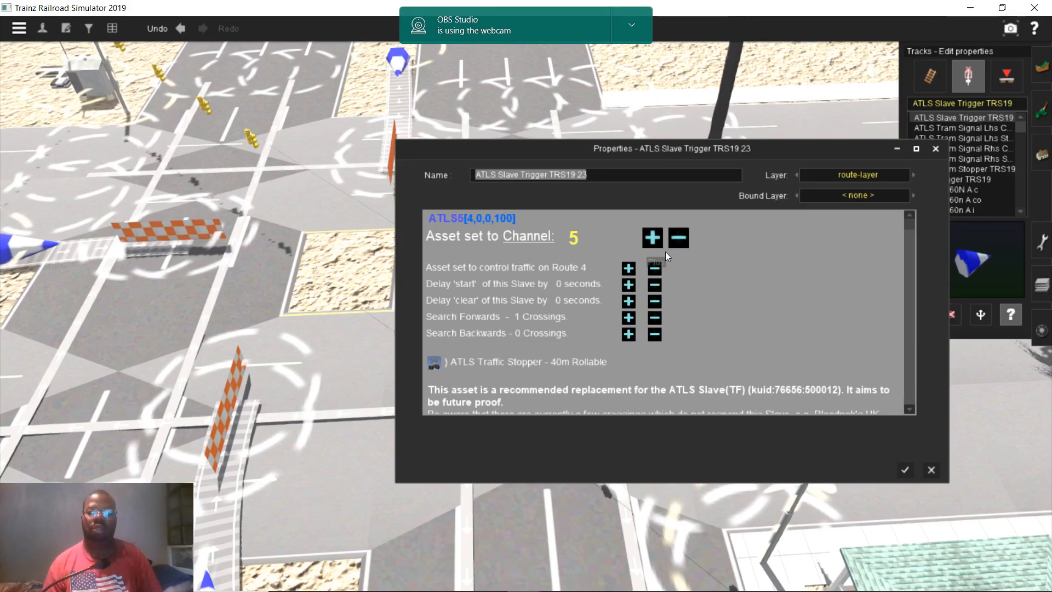
{"action": "left_click", "coordinate": [905, 471]}
- Pick up the hanging ATLS US 3 Light Signal from the wire near the green-roofed house as the object to place
{"action": "scroll", "coordinate": [657, 367], "scroll_direction": "up", "scroll_amount": 3}
{"action": "scroll", "coordinate": [655, 361], "scroll_direction": "down", "scroll_amount": 5}
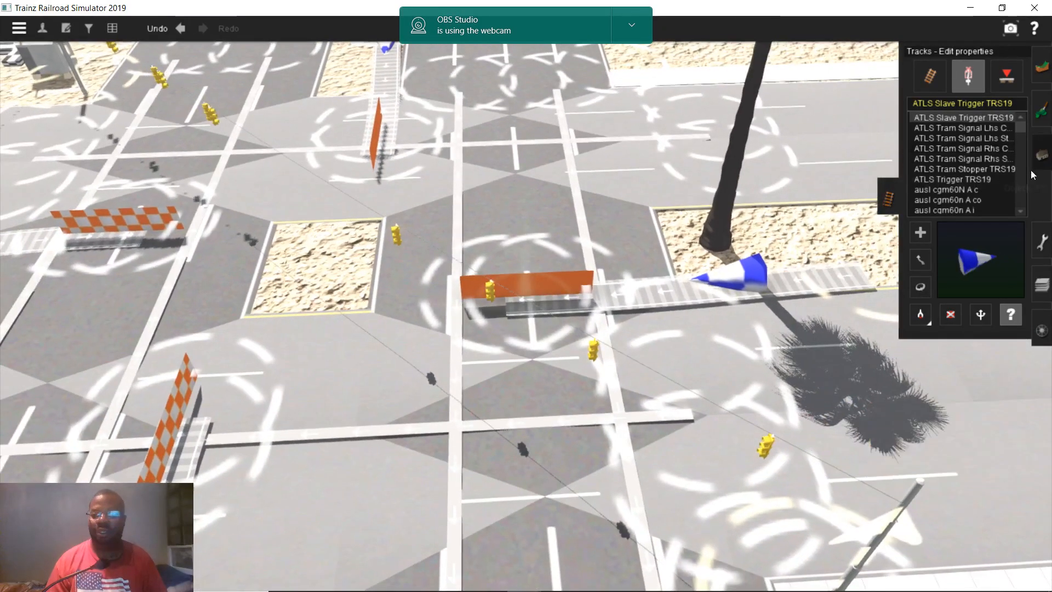
{"action": "left_click", "coordinate": [1034, 164]}
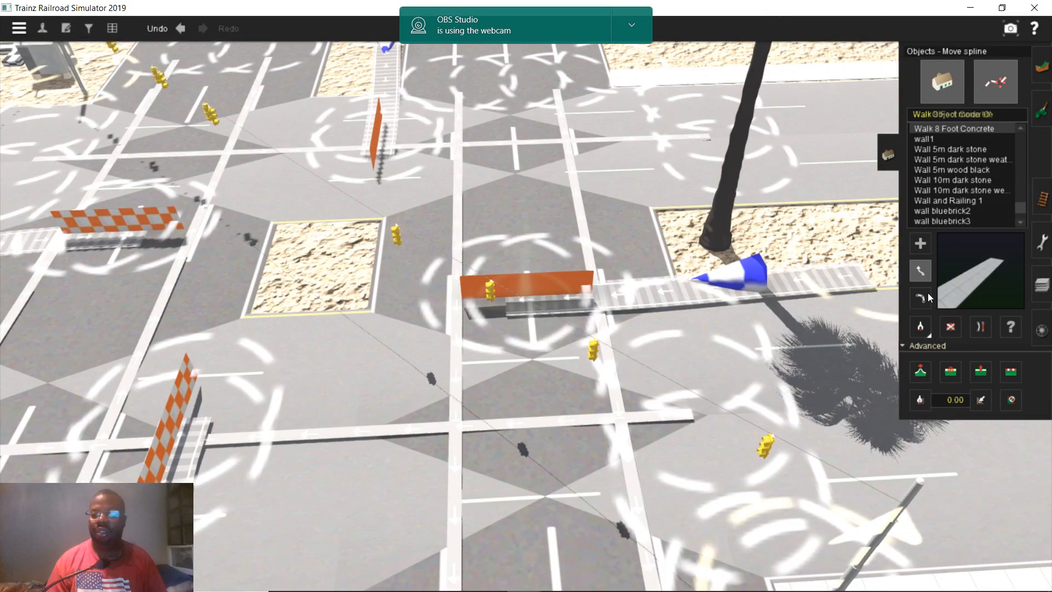
{"action": "left_click", "coordinate": [919, 327]}
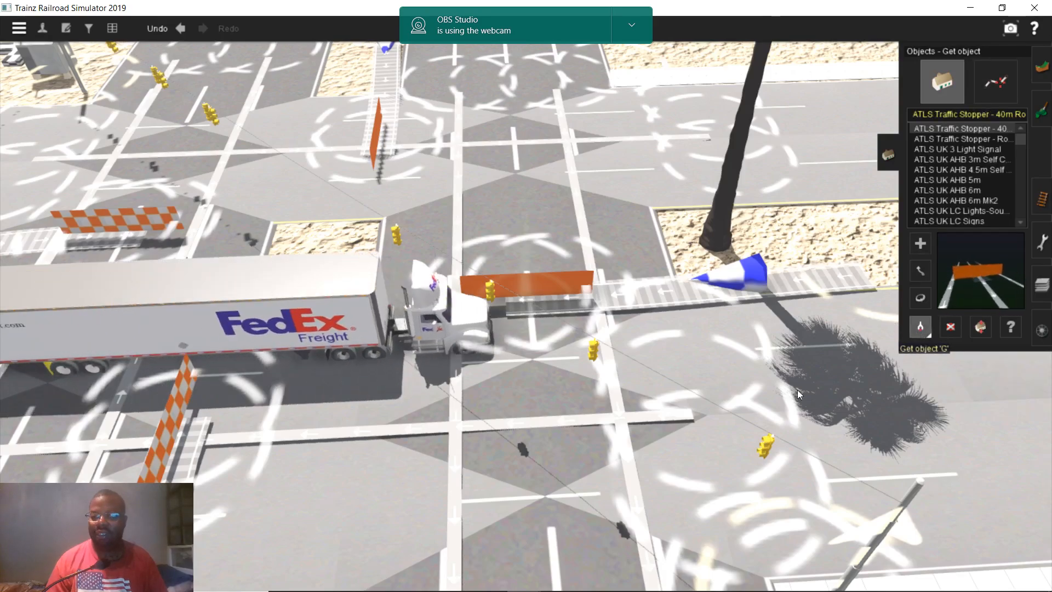
{"action": "left_click", "coordinate": [764, 444]}
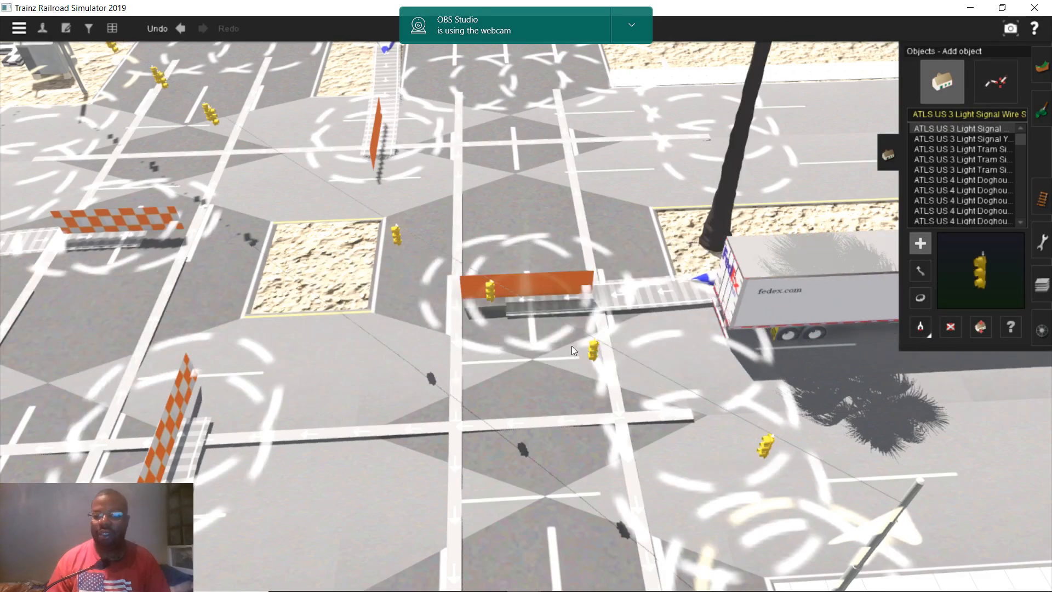
- Place four copies of the US 3 light wire signal in a row on the small sandy median inside the intersection
{"action": "scroll", "coordinate": [476, 347], "scroll_direction": "down", "scroll_amount": 2}
{"action": "right_click_drag", "start_coordinate": [475, 348], "coordinate": [525, 297]}
{"action": "key", "text": "Down"}
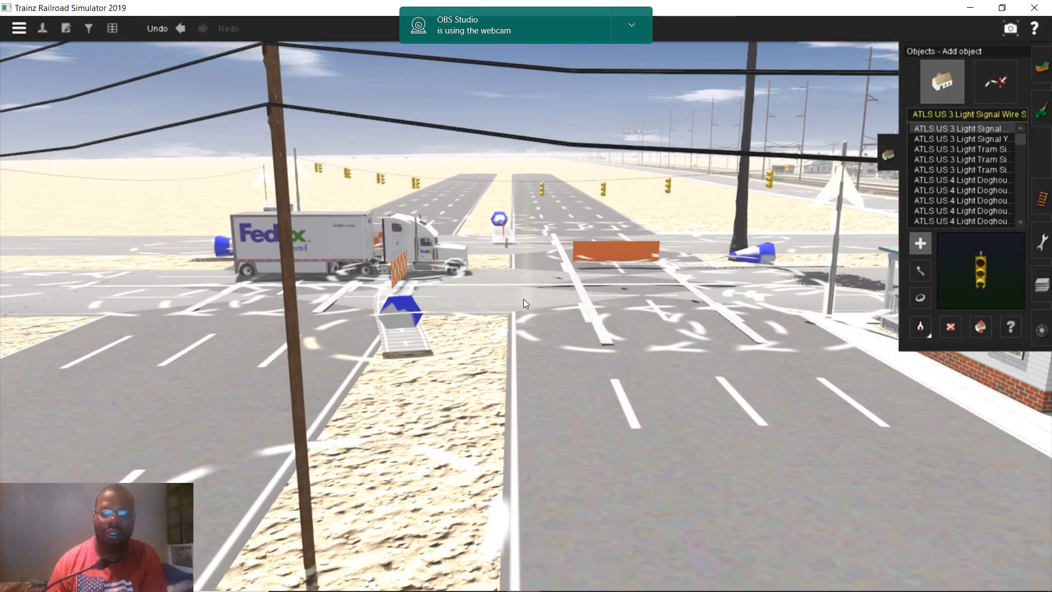
{"action": "key", "text": "Up"}
{"action": "right_click_drag", "start_coordinate": [523, 190], "coordinate": [488, 183]}
{"action": "scroll", "coordinate": [478, 276], "scroll_direction": "up", "scroll_amount": 3}
{"action": "right_click", "coordinate": [477, 276]}
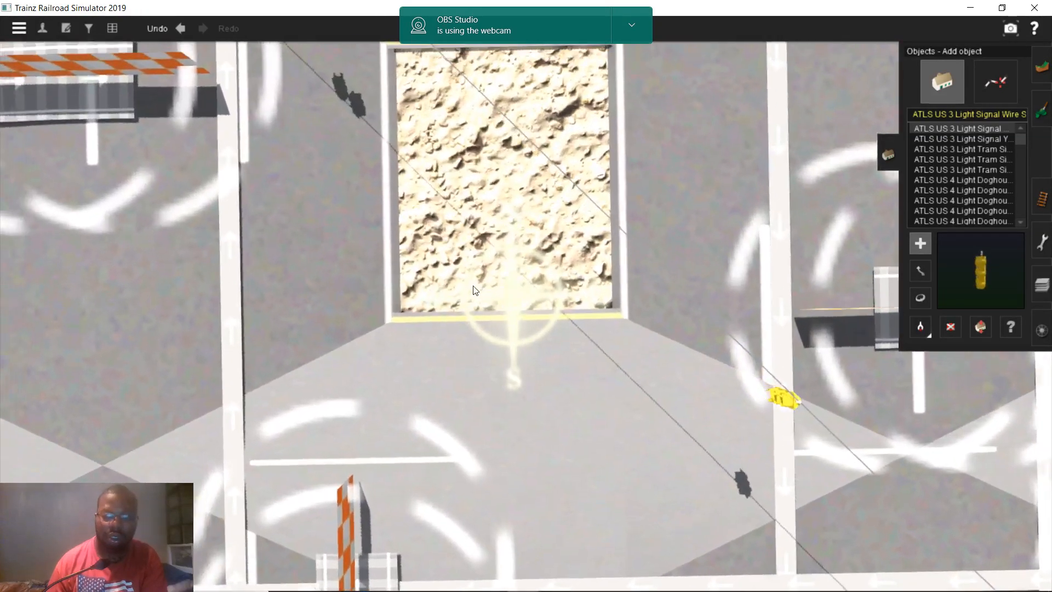
{"action": "scroll", "coordinate": [475, 289], "scroll_direction": "up", "scroll_amount": 2}
{"action": "left_click", "coordinate": [469, 287]}
{"action": "left_click", "coordinate": [494, 286]}
{"action": "left_click", "coordinate": [534, 296]}
{"action": "left_click", "coordinate": [589, 300]}
- Move the easternmost of the four signals off the median to beneath the wire, beside the existing hanging signal
{"action": "scroll", "coordinate": [589, 301], "scroll_direction": "down", "scroll_amount": 3}
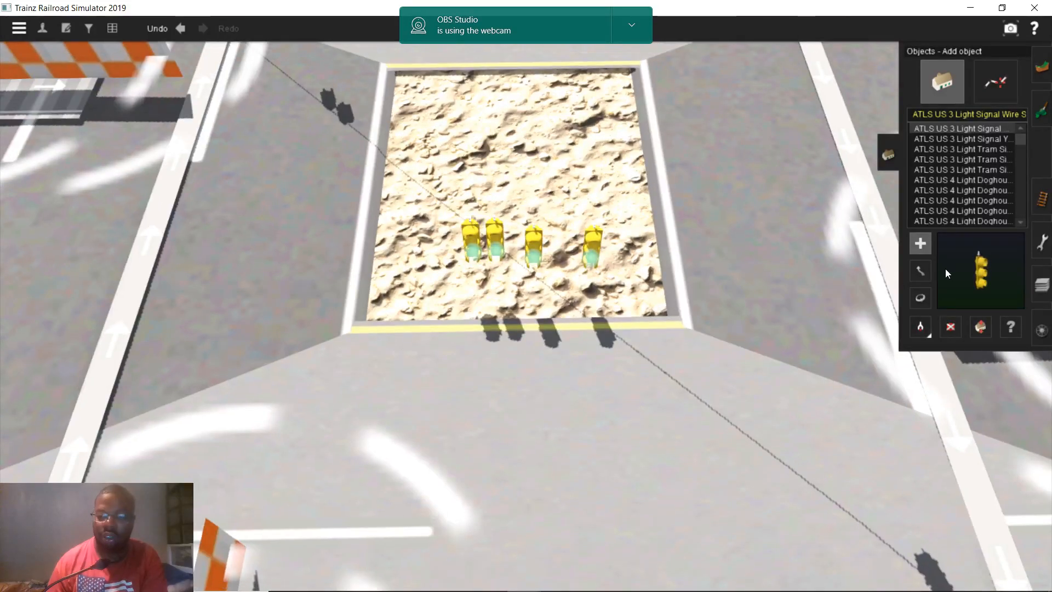
{"action": "left_click", "coordinate": [922, 272]}
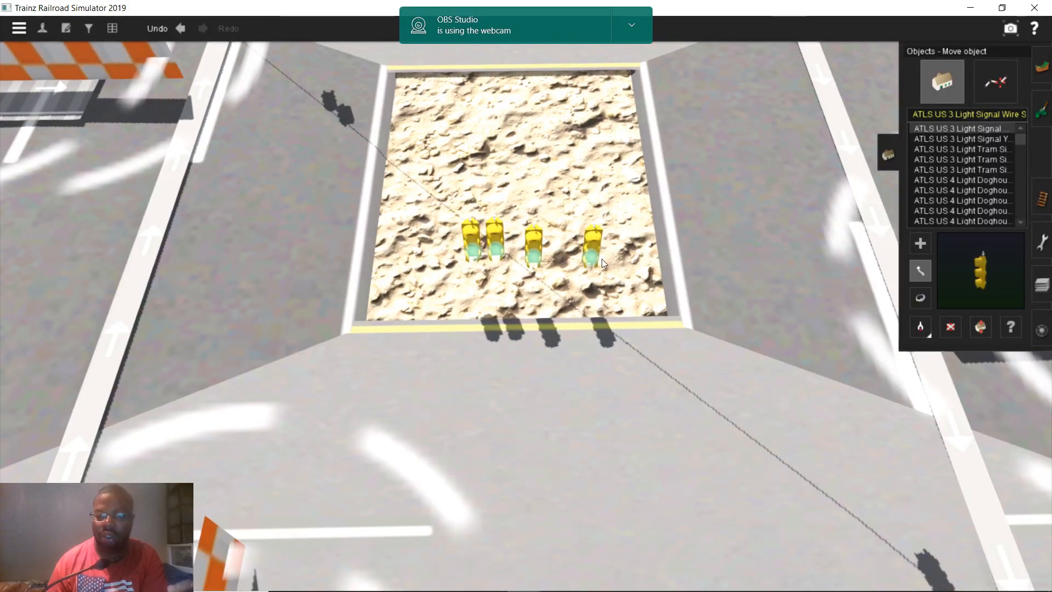
{"action": "left_click_drag", "start_coordinate": [611, 253], "coordinate": [612, 293]}
{"action": "right_click_drag", "start_coordinate": [632, 278], "coordinate": [611, 293]}
{"action": "left_click_drag", "start_coordinate": [611, 292], "coordinate": [533, 337]}
{"action": "right_click_drag", "start_coordinate": [611, 292], "coordinate": [534, 338]}
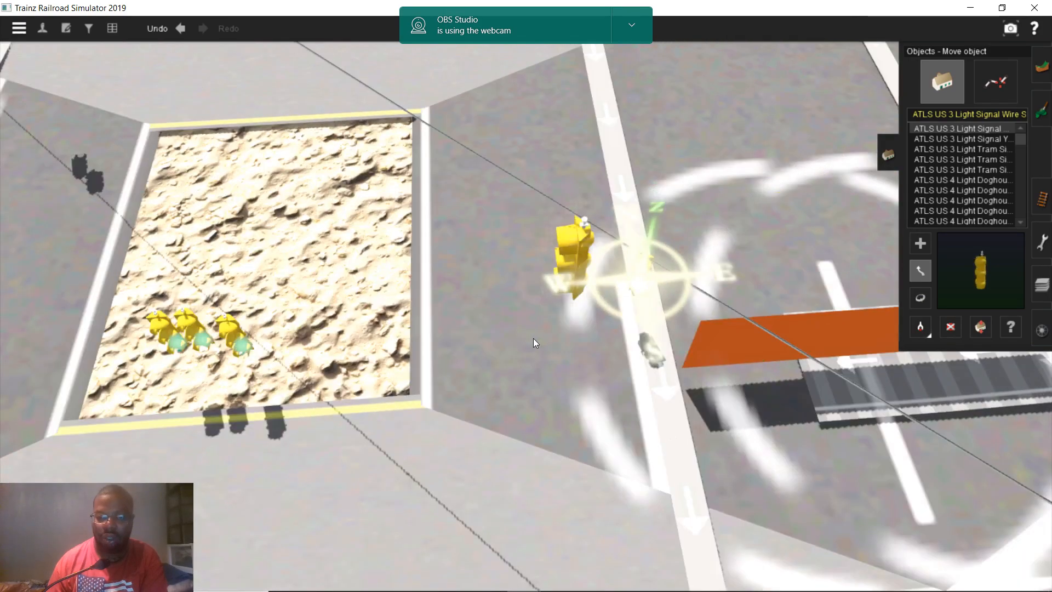
{"action": "left_click_drag", "start_coordinate": [533, 337], "coordinate": [452, 323]}
{"action": "right_click_drag", "start_coordinate": [534, 337], "coordinate": [452, 323]}
{"action": "left_click_drag", "start_coordinate": [453, 323], "coordinate": [560, 340]}
{"action": "right_click_drag", "start_coordinate": [452, 323], "coordinate": [560, 340]}
{"action": "left_click_drag", "start_coordinate": [560, 340], "coordinate": [514, 273]}
{"action": "right_click_drag", "start_coordinate": [561, 341], "coordinate": [514, 273]}
{"action": "left_click_drag", "start_coordinate": [514, 273], "coordinate": [547, 307]}
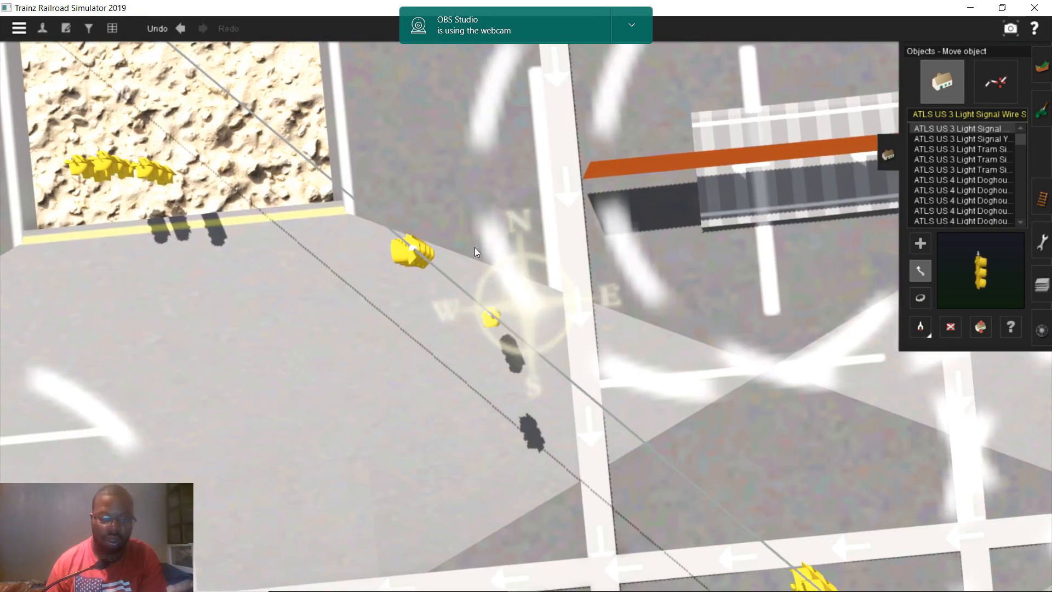
{"action": "right_click", "coordinate": [470, 266]}
{"action": "right_click", "coordinate": [557, 318]}
{"action": "right_click", "coordinate": [537, 292]}
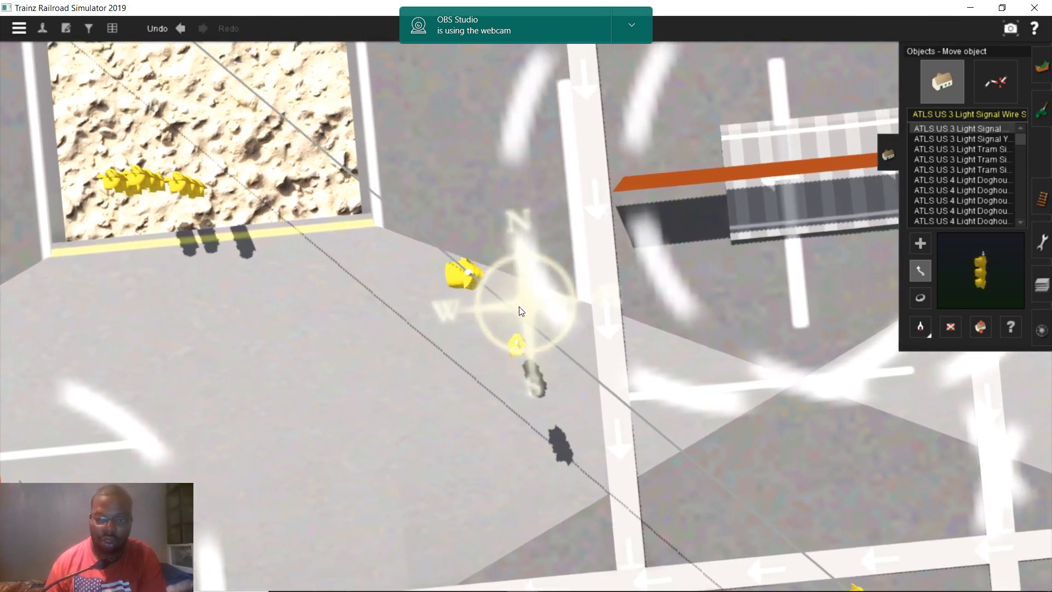
{"action": "left_click_drag", "start_coordinate": [520, 305], "coordinate": [524, 266]}
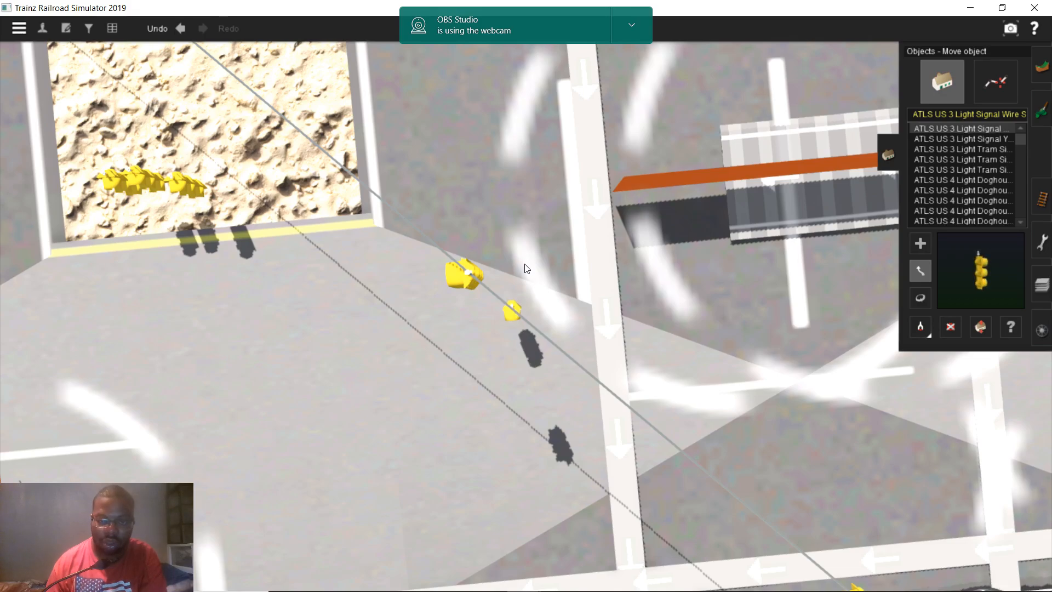
- Raise the moved signal to a height of 4.15 m so it hangs beside the existing wire signal
{"action": "scroll", "coordinate": [473, 253], "scroll_direction": "down", "scroll_amount": 4}
{"action": "right_click", "coordinate": [527, 222]}
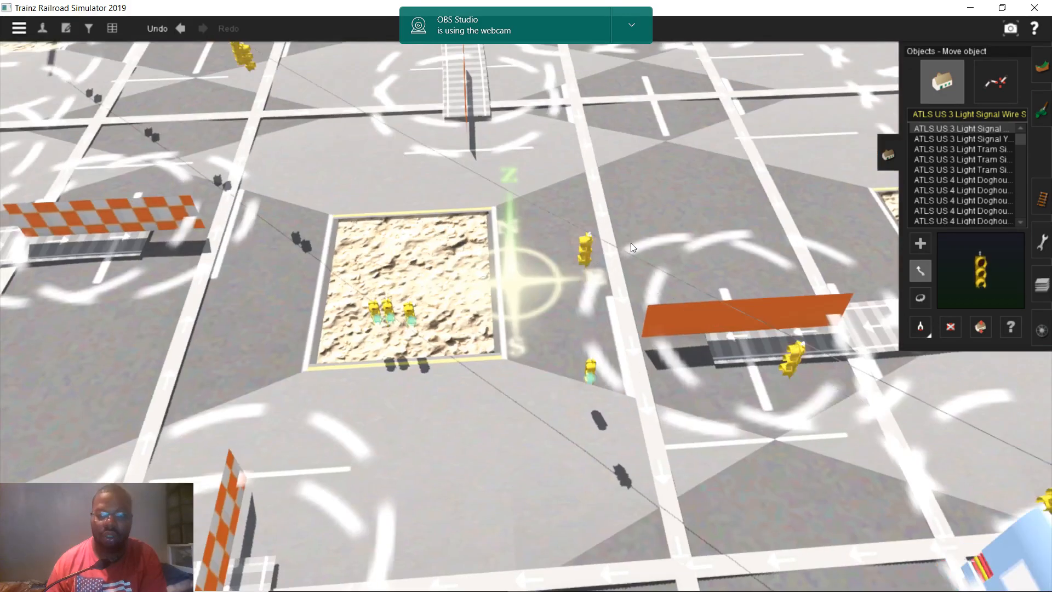
{"action": "scroll", "coordinate": [630, 242], "scroll_direction": "up", "scroll_amount": 2}
{"action": "left_click", "coordinate": [980, 327]}
{"action": "mouse_move", "coordinate": [654, 394]}
{"action": "left_mouse_down"}
{"action": "mouse_move", "coordinate": [651, 336]}
{"action": "mouse_move", "coordinate": [652, 394]}
{"action": "left_mouse_up"}
{"action": "key", "text": "Down"}
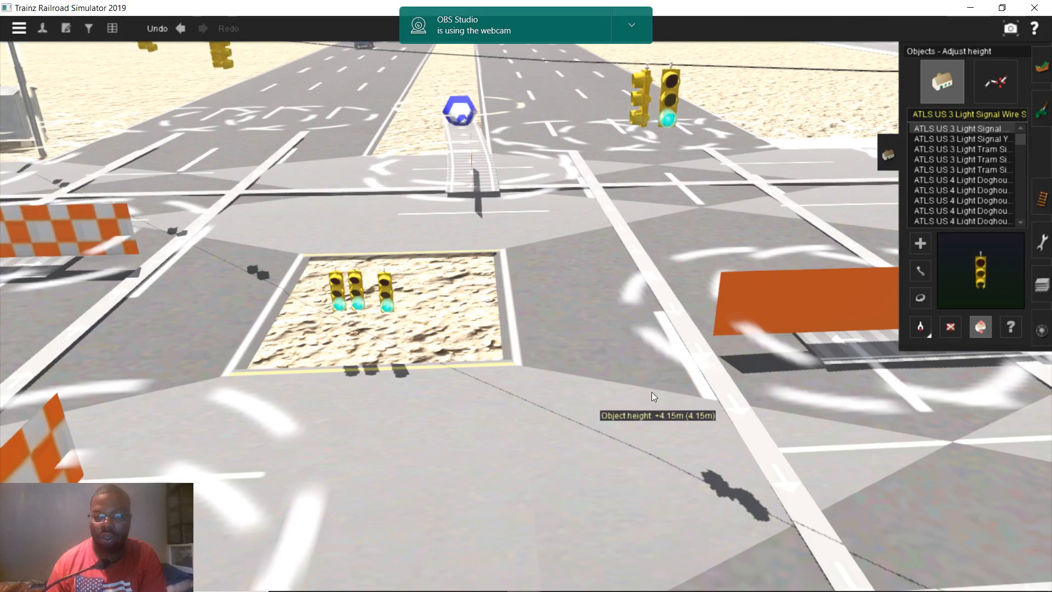
- Set the newly raised wire signal to channel 5 and route 4, with a left arrow as its green light
{"action": "left_click", "coordinate": [1008, 327]}
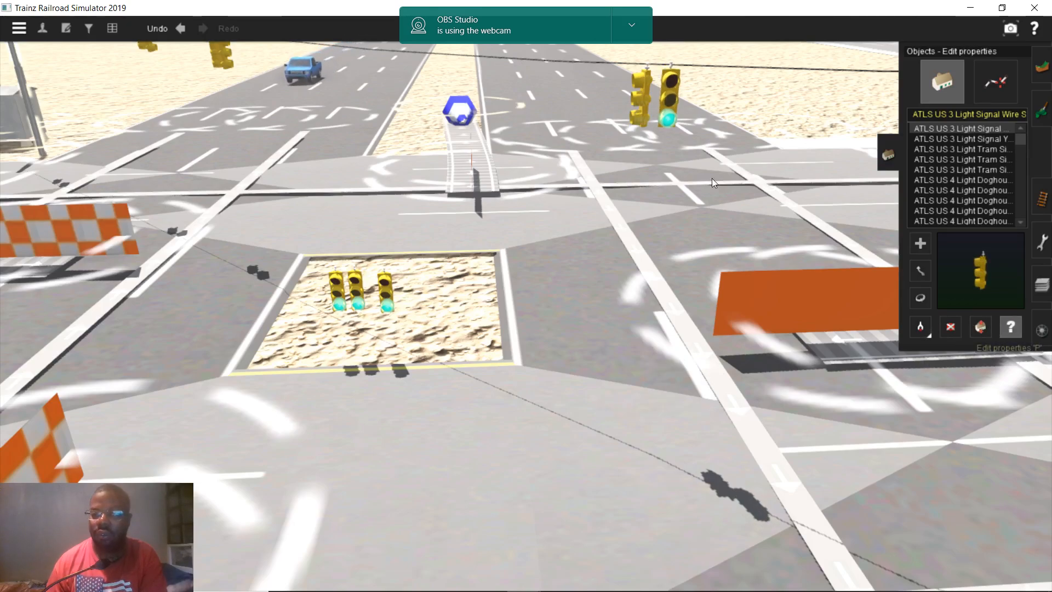
{"action": "left_click", "coordinate": [649, 122]}
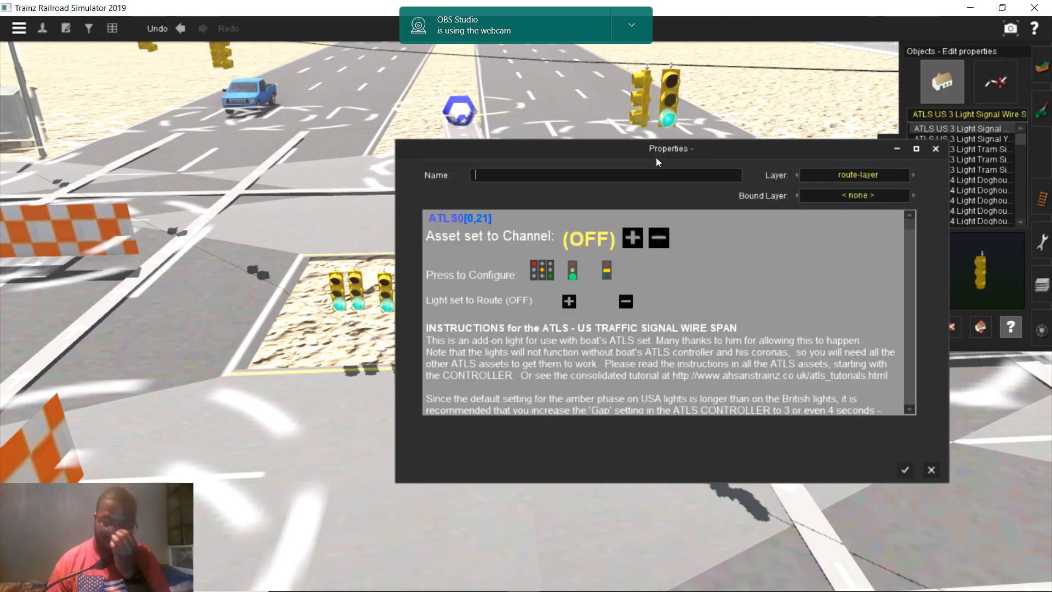
{"action": "double_click", "coordinate": [629, 244]}
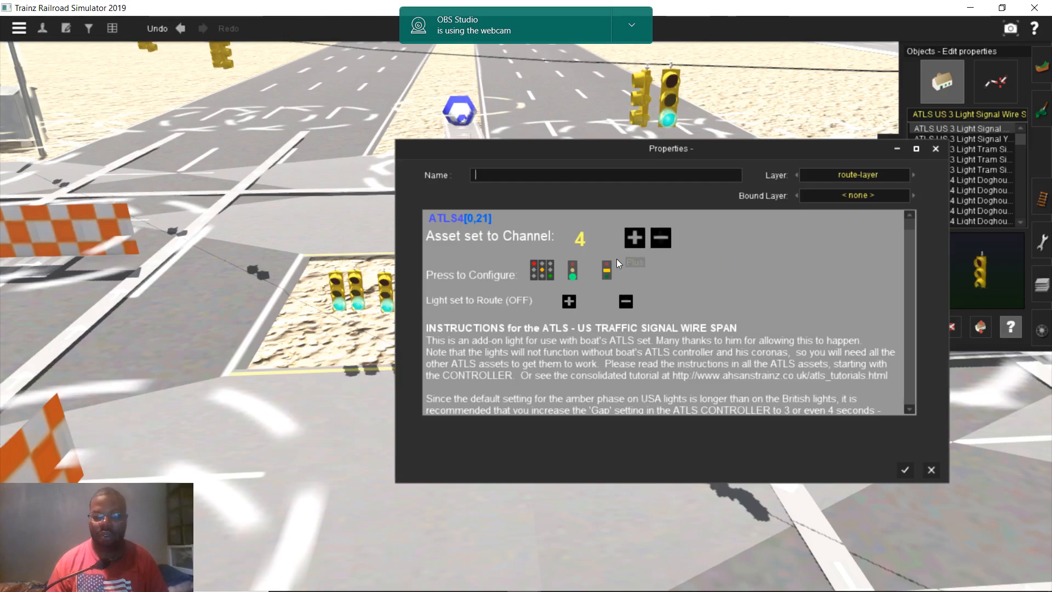
{"action": "left_click", "coordinate": [568, 303]}
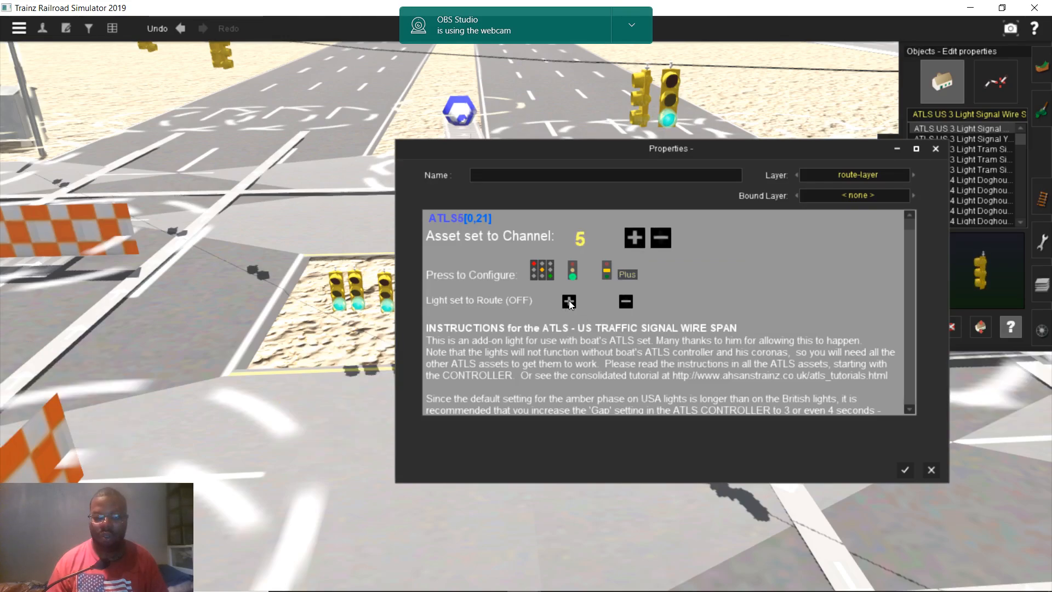
{"action": "left_click", "coordinate": [568, 301]}
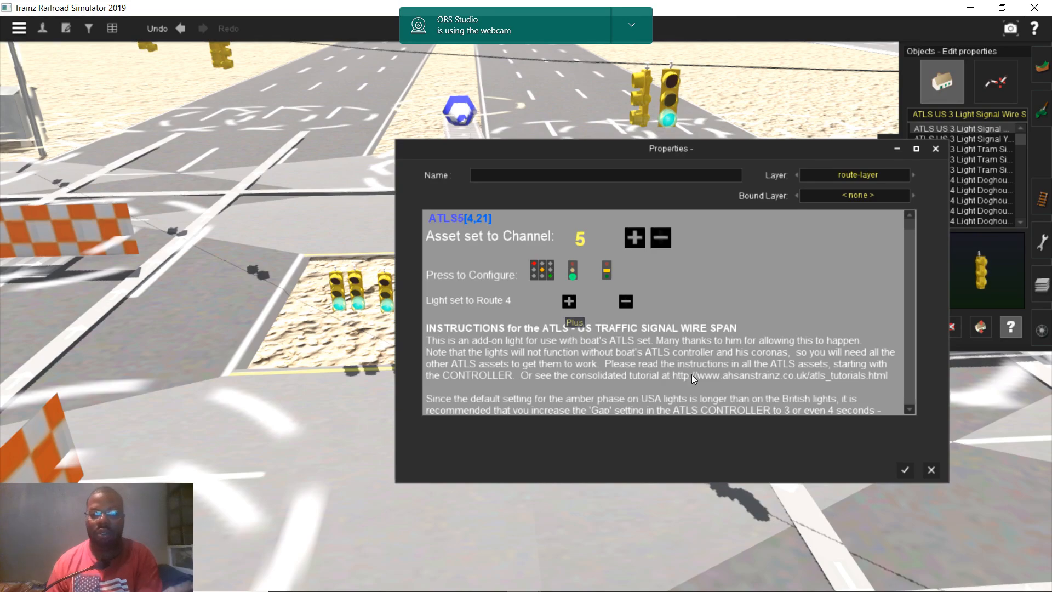
{"action": "left_click", "coordinate": [576, 278]}
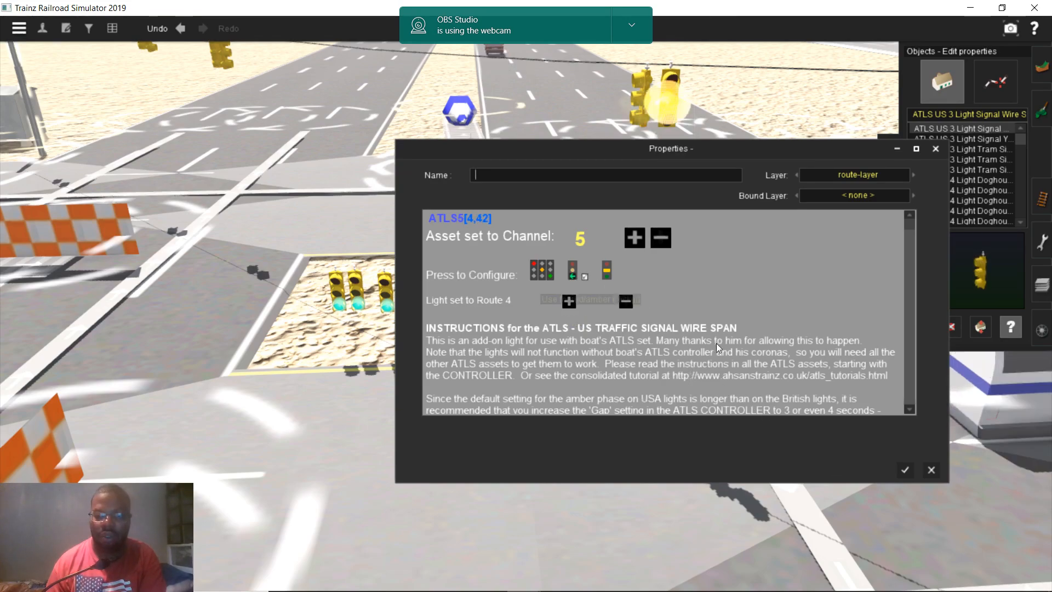
{"action": "scroll", "coordinate": [862, 400], "scroll_direction": "down", "scroll_amount": 1}
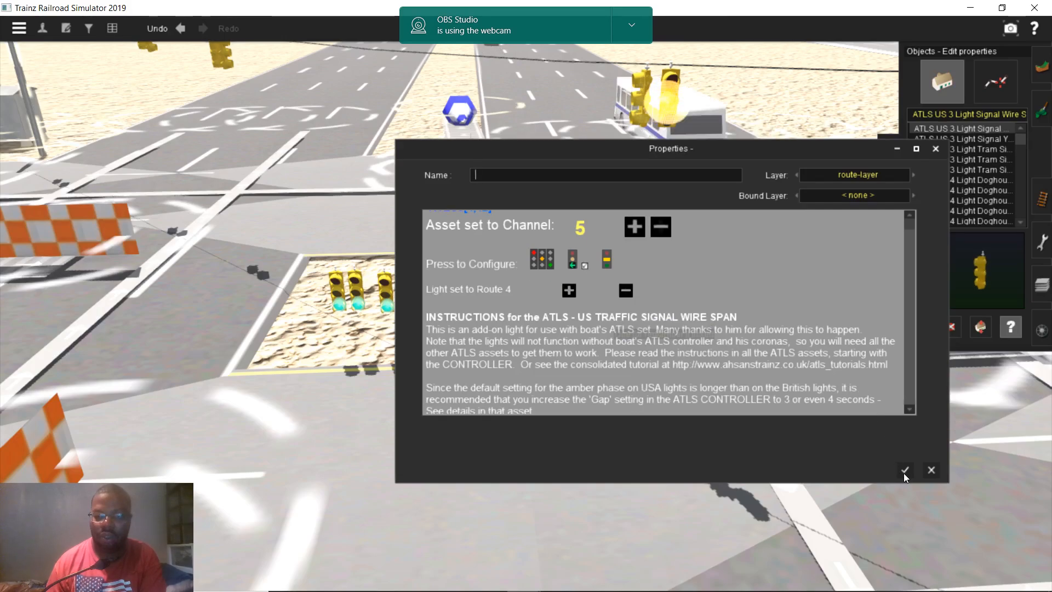
{"action": "left_click", "coordinate": [904, 471]}
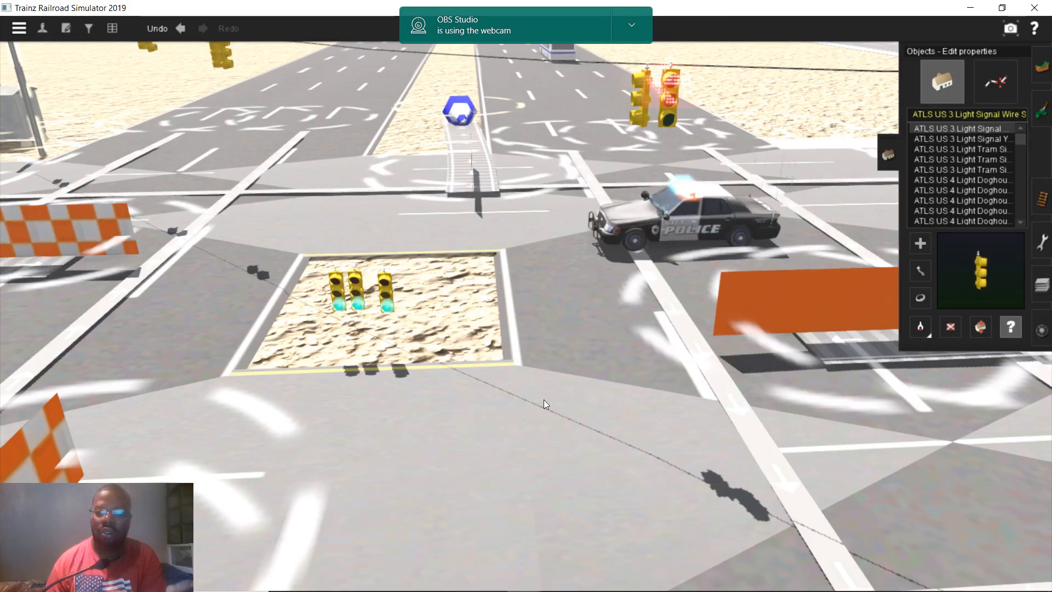
- Delete the stray wire signal standing alone over the road south of the small sandy median
{"action": "right_click", "coordinate": [525, 351]}
{"action": "scroll", "coordinate": [581, 345], "scroll_direction": "down", "scroll_amount": 3}
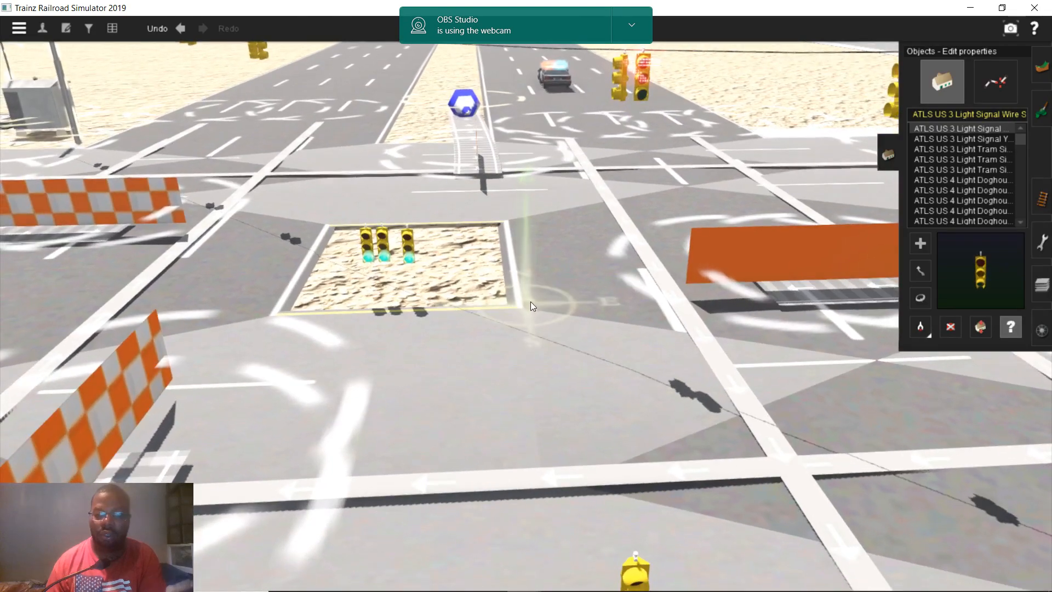
{"action": "scroll", "coordinate": [511, 300], "scroll_direction": "up", "scroll_amount": 4}
{"action": "scroll", "coordinate": [518, 321], "scroll_direction": "down", "scroll_amount": 5}
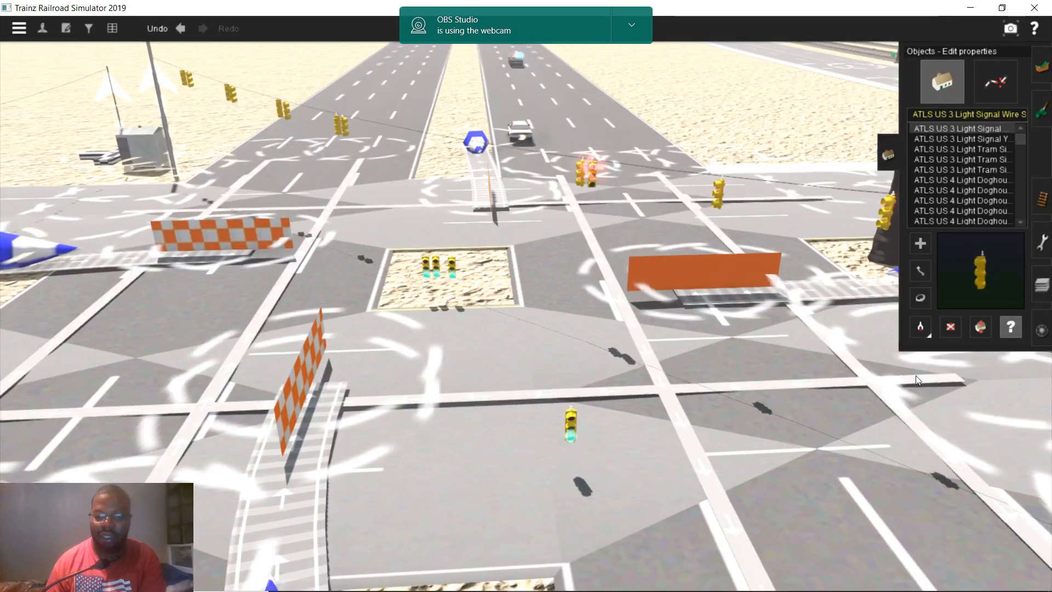
{"action": "left_click", "coordinate": [951, 326]}
{"action": "scroll", "coordinate": [603, 396], "scroll_direction": "down", "scroll_amount": 2}
{"action": "left_click", "coordinate": [553, 382]}
{"action": "scroll", "coordinate": [591, 330], "scroll_direction": "up", "scroll_amount": 3}
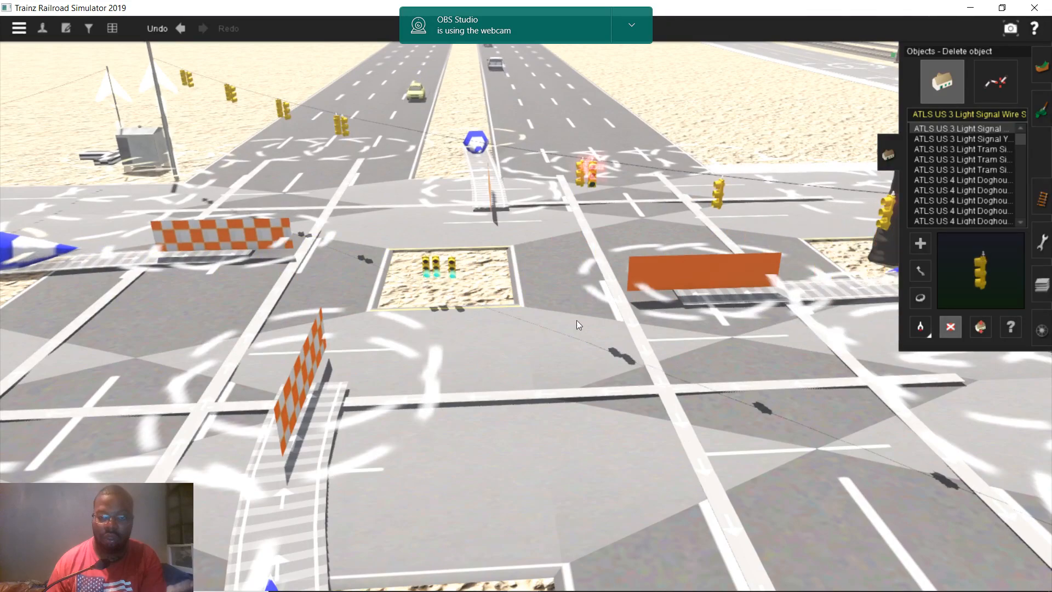
{"action": "right_click", "coordinate": [618, 335]}
{"action": "scroll", "coordinate": [559, 316], "scroll_direction": "down", "scroll_amount": 2}
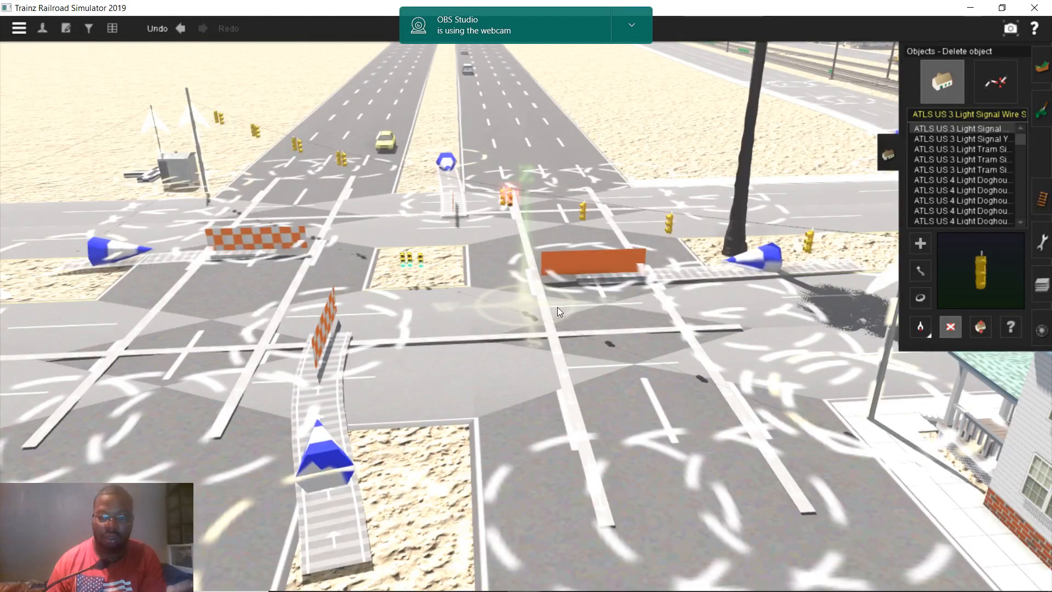
{"action": "left_click", "coordinate": [920, 243]}
{"action": "scroll", "coordinate": [469, 317], "scroll_direction": "up", "scroll_amount": 2}
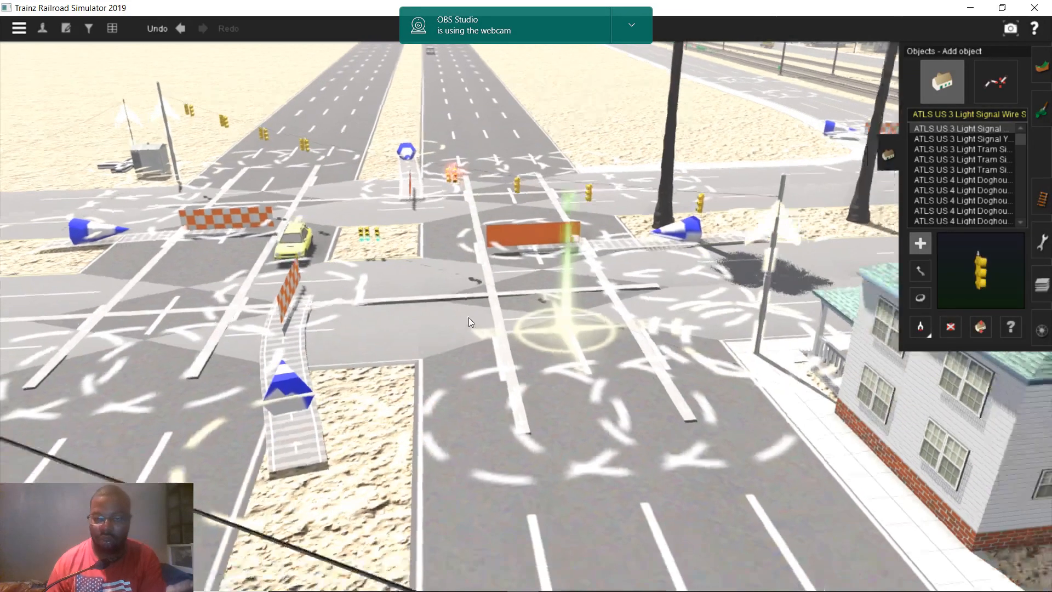
{"action": "scroll", "coordinate": [428, 302], "scroll_direction": "down", "scroll_amount": 3}
{"action": "mouse_move", "coordinate": [428, 301]}
{"action": "right_mouse_down"}
{"action": "mouse_move", "coordinate": [441, 284]}
{"action": "mouse_move", "coordinate": [414, 315]}
{"action": "mouse_move", "coordinate": [428, 350]}
{"action": "right_mouse_up"}
{"action": "scroll", "coordinate": [428, 351], "scroll_direction": "down", "scroll_amount": 2}
{"action": "mouse_move", "coordinate": [383, 378]}
{"action": "right_mouse_down"}
{"action": "mouse_move", "coordinate": [577, 367]}
{"action": "mouse_move", "coordinate": [673, 382]}
{"action": "mouse_move", "coordinate": [600, 386]}
{"action": "mouse_move", "coordinate": [551, 349]}
{"action": "mouse_move", "coordinate": [560, 335]}
{"action": "mouse_move", "coordinate": [424, 305]}
{"action": "mouse_move", "coordinate": [494, 331]}
{"action": "mouse_move", "coordinate": [435, 327]}
{"action": "mouse_move", "coordinate": [537, 293]}
{"action": "mouse_move", "coordinate": [505, 291]}
{"action": "mouse_move", "coordinate": [567, 291]}
{"action": "mouse_move", "coordinate": [545, 291]}
{"action": "right_mouse_up"}
{"action": "scroll", "coordinate": [693, 409], "scroll_direction": "up", "scroll_amount": 3}
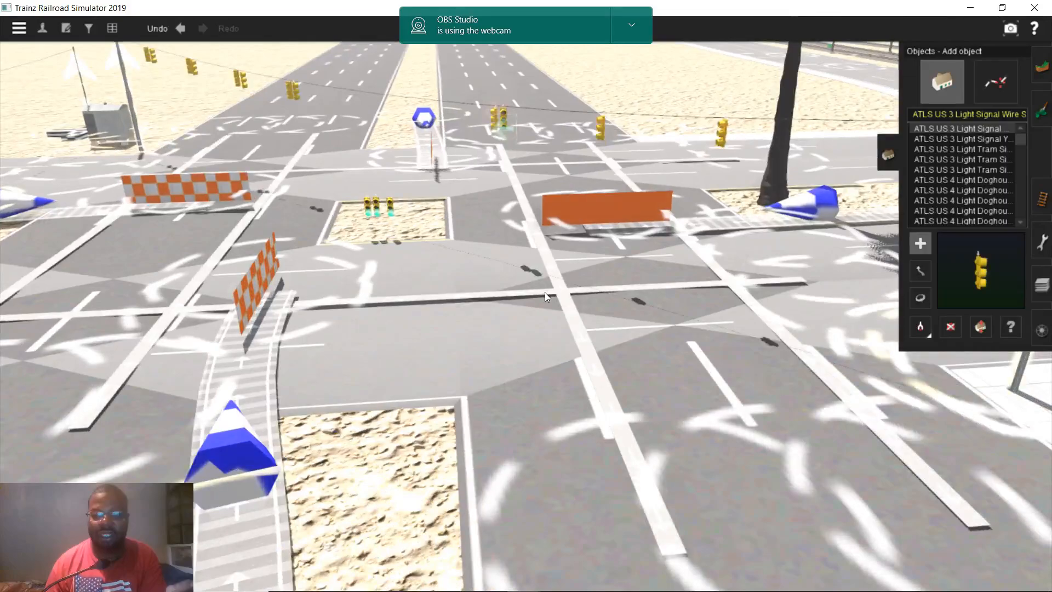
- Move the easternmost of the three signals on the sandy median to beside the next hanging signal along the wire
{"action": "scroll", "coordinate": [479, 301], "scroll_direction": "up", "scroll_amount": 3}
{"action": "scroll", "coordinate": [543, 231], "scroll_direction": "up", "scroll_amount": 3}
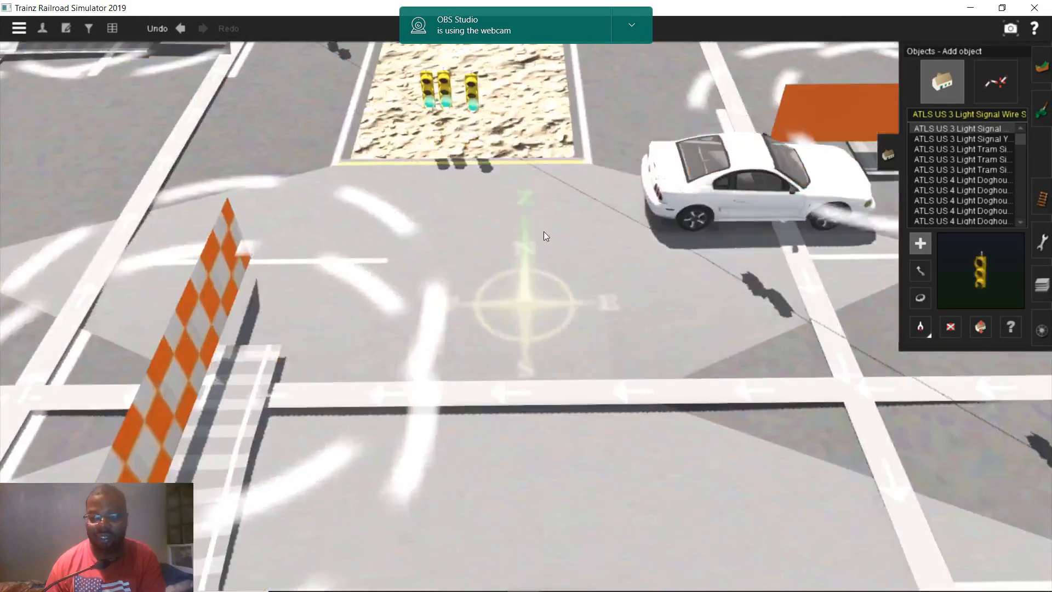
{"action": "scroll", "coordinate": [543, 231], "scroll_direction": "up", "scroll_amount": 3}
{"action": "left_click", "coordinate": [920, 271]}
{"action": "scroll", "coordinate": [492, 149], "scroll_direction": "down", "scroll_amount": 5}
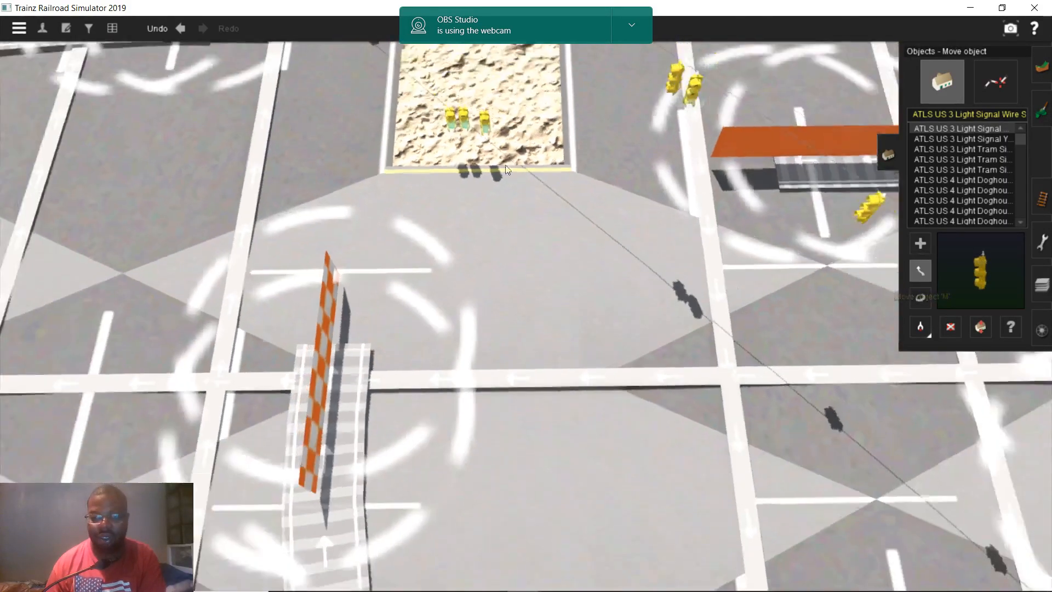
{"action": "scroll", "coordinate": [472, 77], "scroll_direction": "up", "scroll_amount": 3}
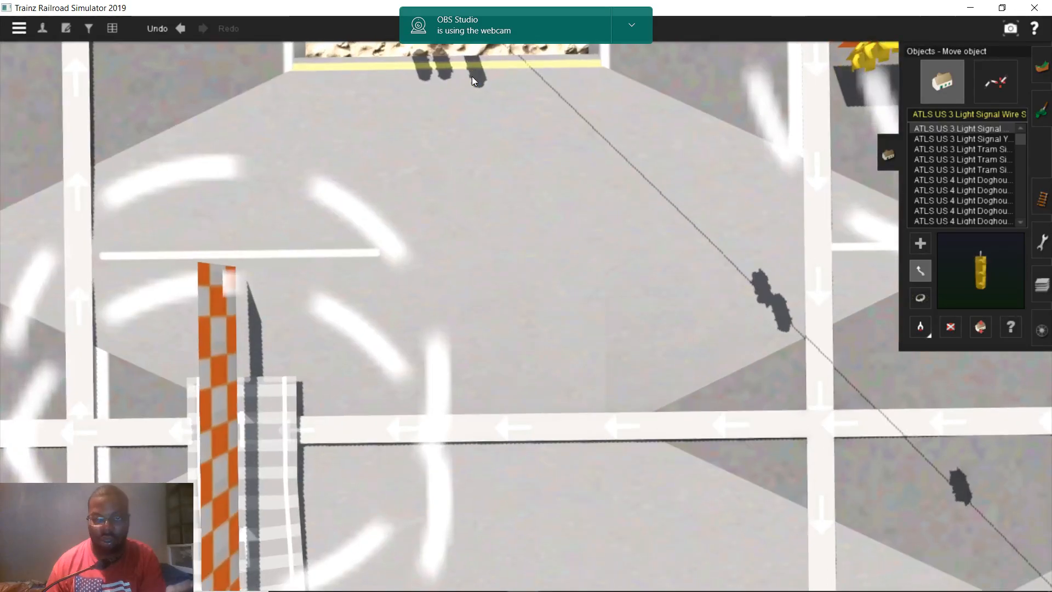
{"action": "scroll", "coordinate": [471, 76], "scroll_direction": "down", "scroll_amount": 3}
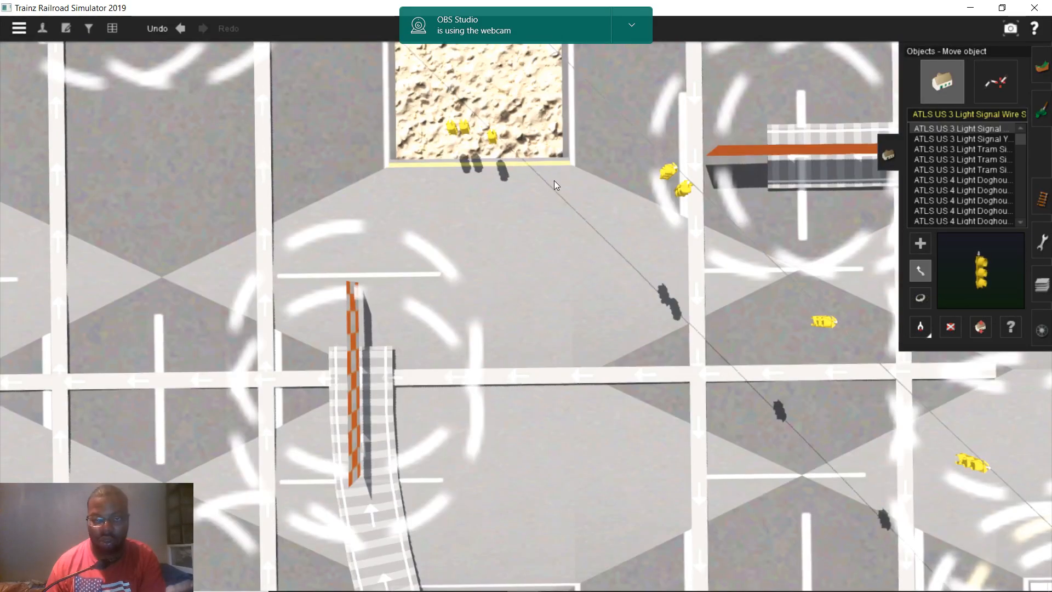
{"action": "mouse_move", "coordinate": [594, 206]}
{"action": "right_mouse_down"}
{"action": "mouse_move", "coordinate": [610, 304]}
{"action": "mouse_move", "coordinate": [552, 304]}
{"action": "mouse_move", "coordinate": [500, 327]}
{"action": "mouse_move", "coordinate": [498, 296]}
{"action": "mouse_move", "coordinate": [523, 310]}
{"action": "right_mouse_up"}
{"action": "left_click_drag", "start_coordinate": [519, 307], "coordinate": [519, 302]}
{"action": "key", "text": "Down"}
- Adjust the height of the signal just moved off the median to bring it up to the wire
{"action": "scroll", "coordinate": [521, 262], "scroll_direction": "up", "scroll_amount": 5}
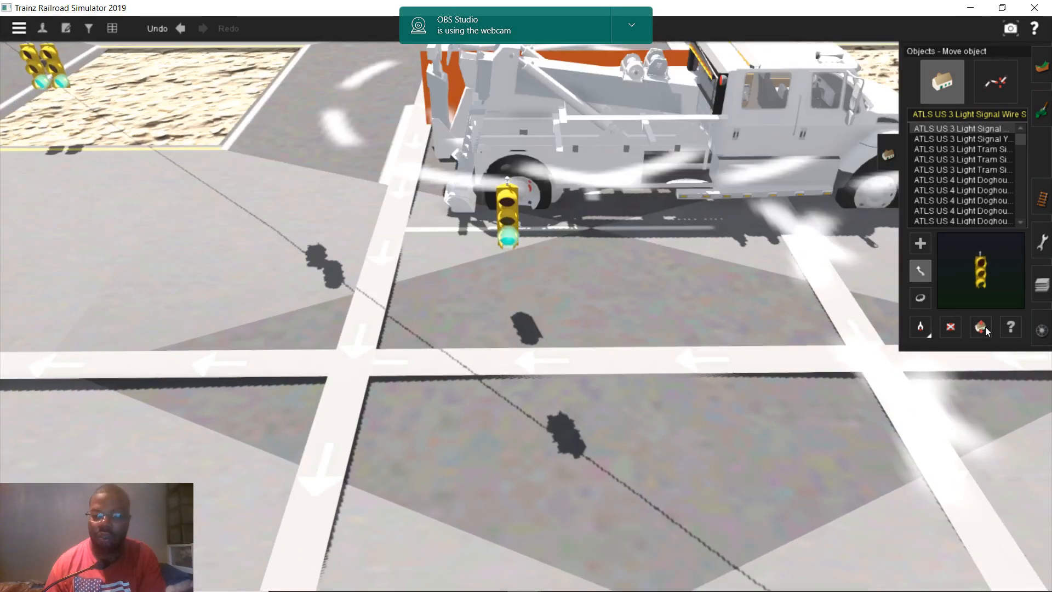
{"action": "left_click", "coordinate": [980, 327]}
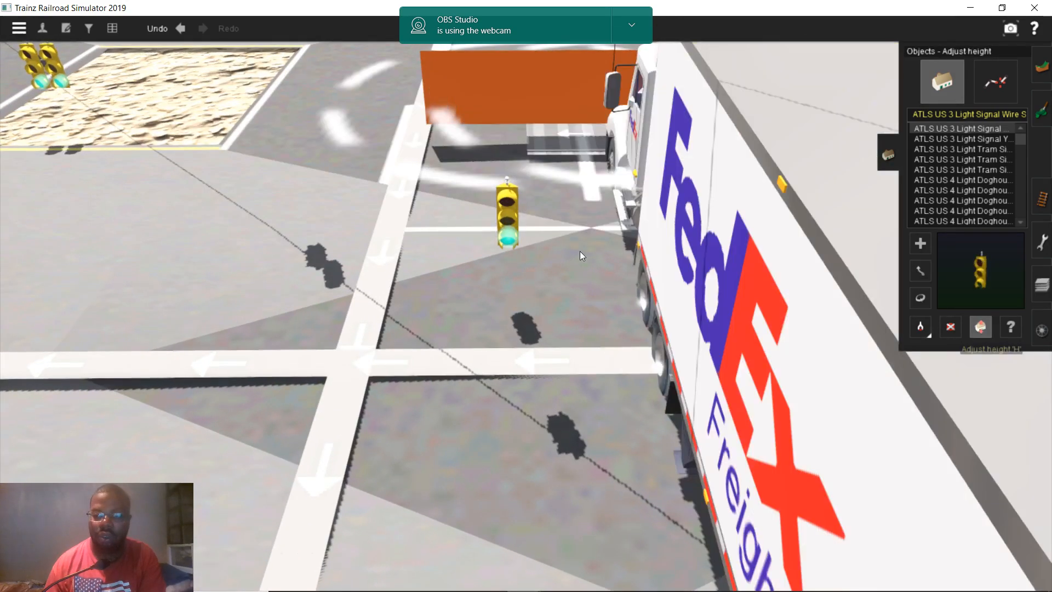
- Raise the loose three-light signal to the span wire, level with the rear-facing signal above the orange barrier
{"action": "left_click_drag", "start_coordinate": [513, 230], "coordinate": [520, 184]}
{"action": "right_click_drag", "start_coordinate": [513, 278], "coordinate": [586, 204]}
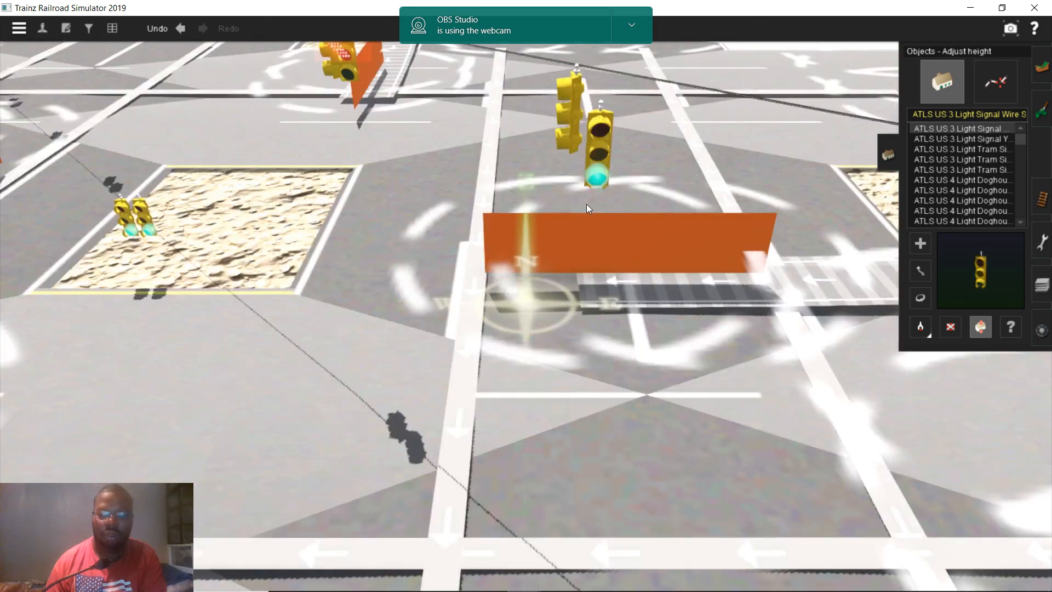
{"action": "scroll", "coordinate": [586, 204], "scroll_direction": "down", "scroll_amount": 4}
{"action": "left_click_drag", "start_coordinate": [573, 214], "coordinate": [589, 136]}
{"action": "scroll", "coordinate": [719, 259], "scroll_direction": "up", "scroll_amount": 1}
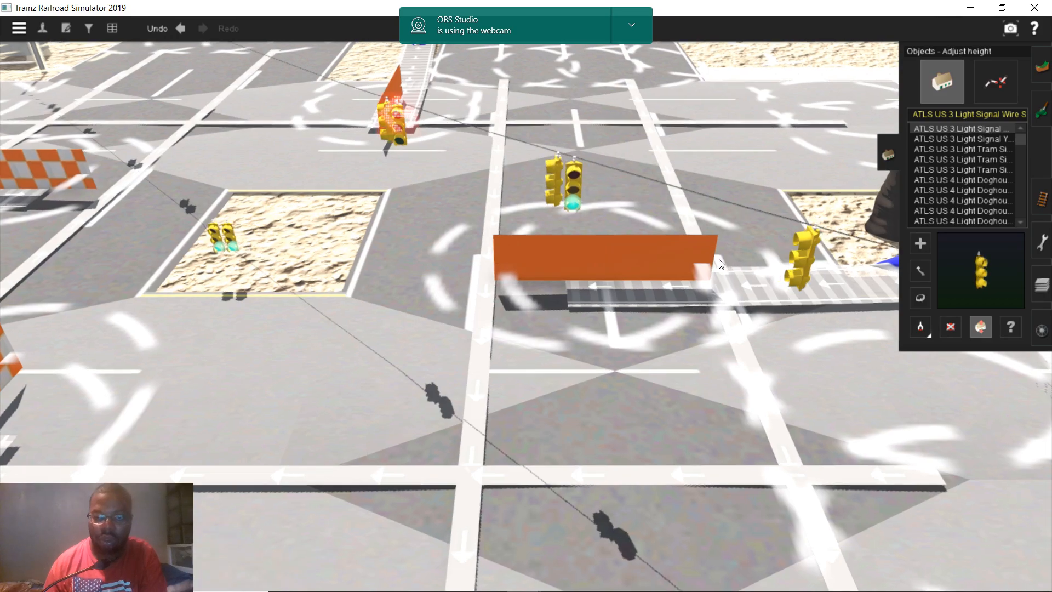
{"action": "scroll", "coordinate": [719, 264], "scroll_direction": "up", "scroll_amount": 2}
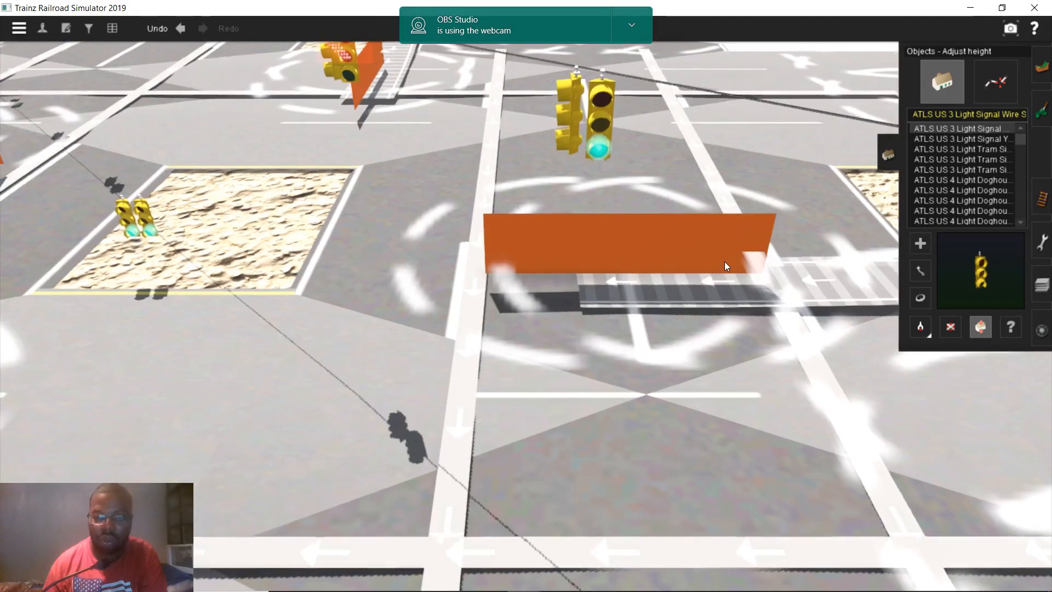
- Assign the raised signal above the orange barrier to channel 5 and route 4, and apply the properties
{"action": "left_click", "coordinate": [1011, 328]}
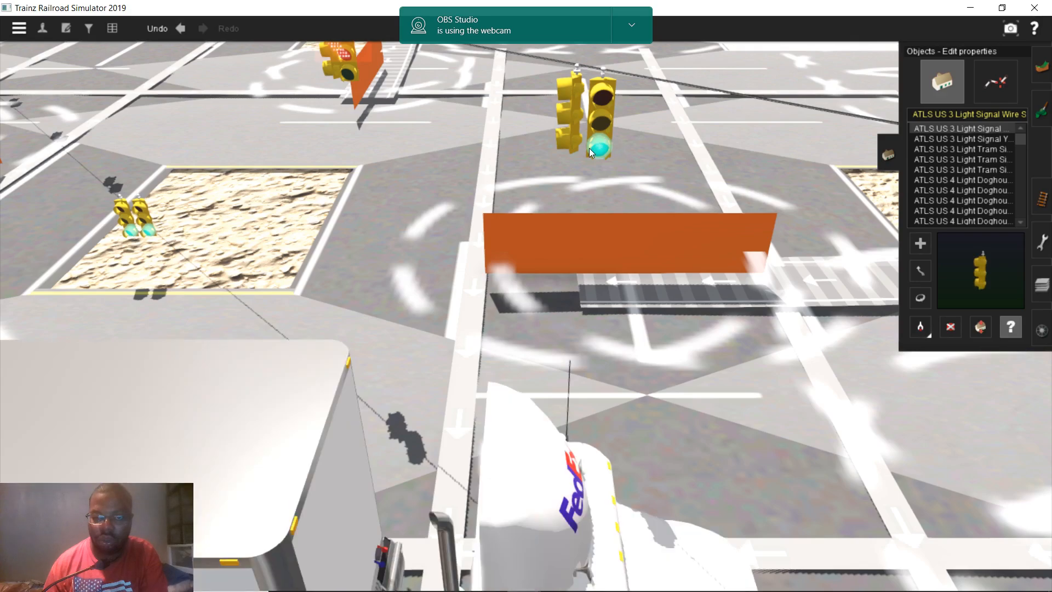
{"action": "left_click", "coordinate": [545, 179]}
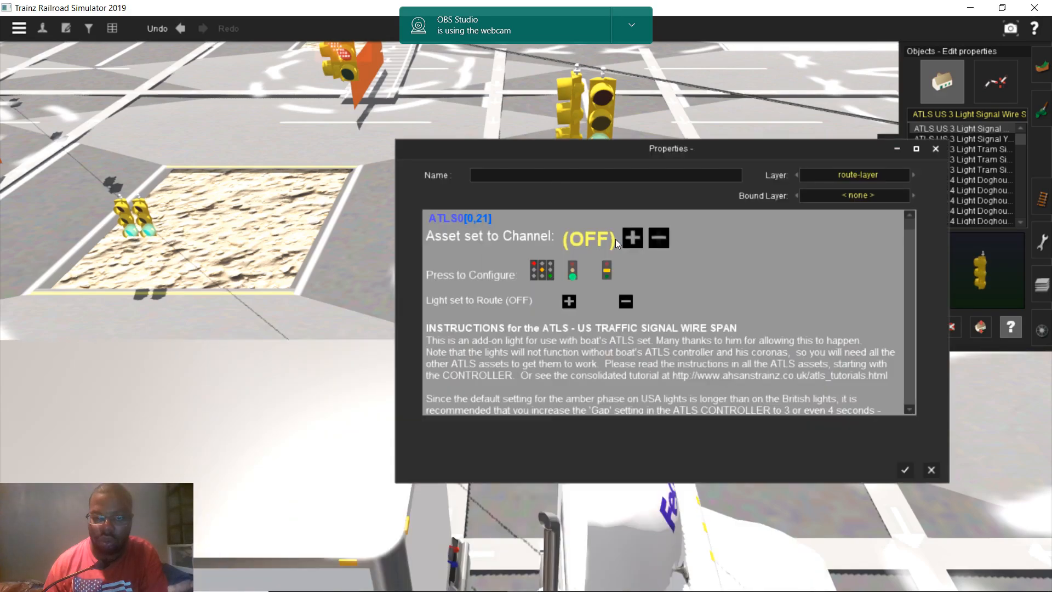
{"action": "left_click", "coordinate": [634, 237]}
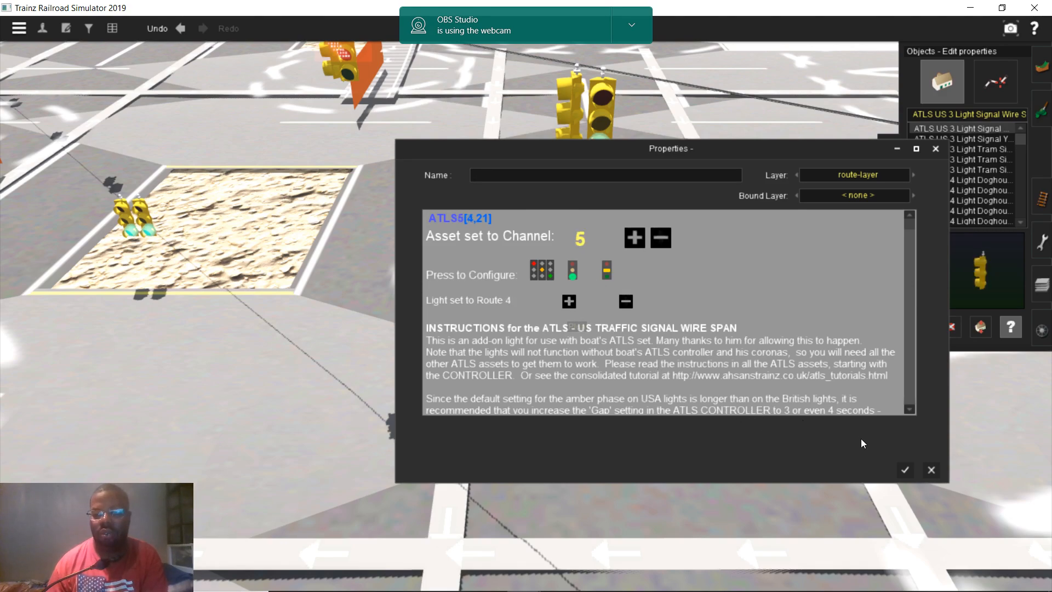
{"action": "left_click", "coordinate": [903, 470]}
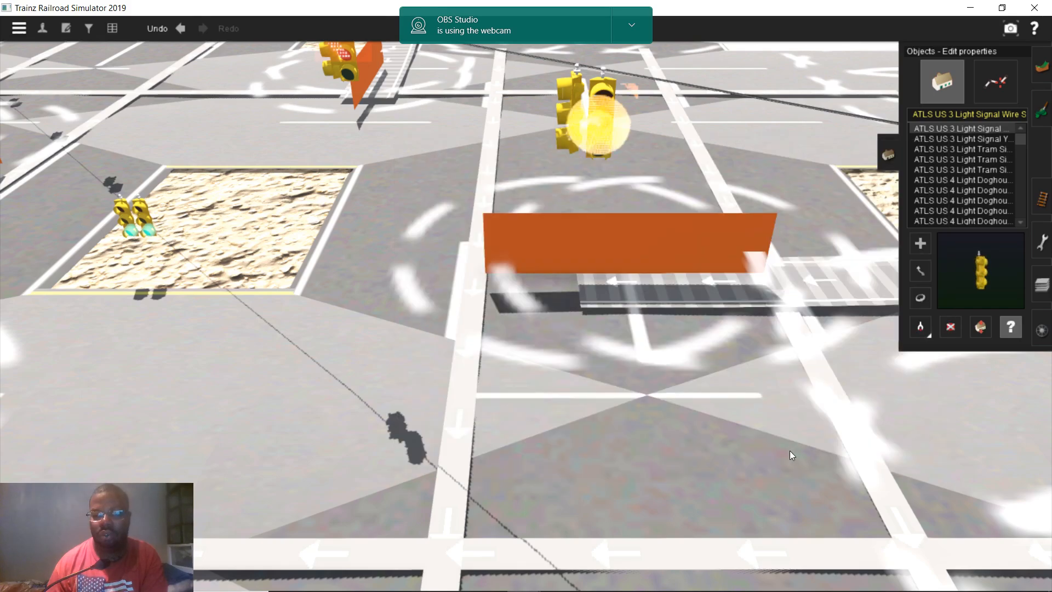
- Move one of the two spare signals from the sandy median to the span wire, beside the next rear-facing signal
{"action": "scroll", "coordinate": [633, 383], "scroll_direction": "down", "scroll_amount": 5}
{"action": "scroll", "coordinate": [633, 383], "scroll_direction": "down", "scroll_amount": 1}
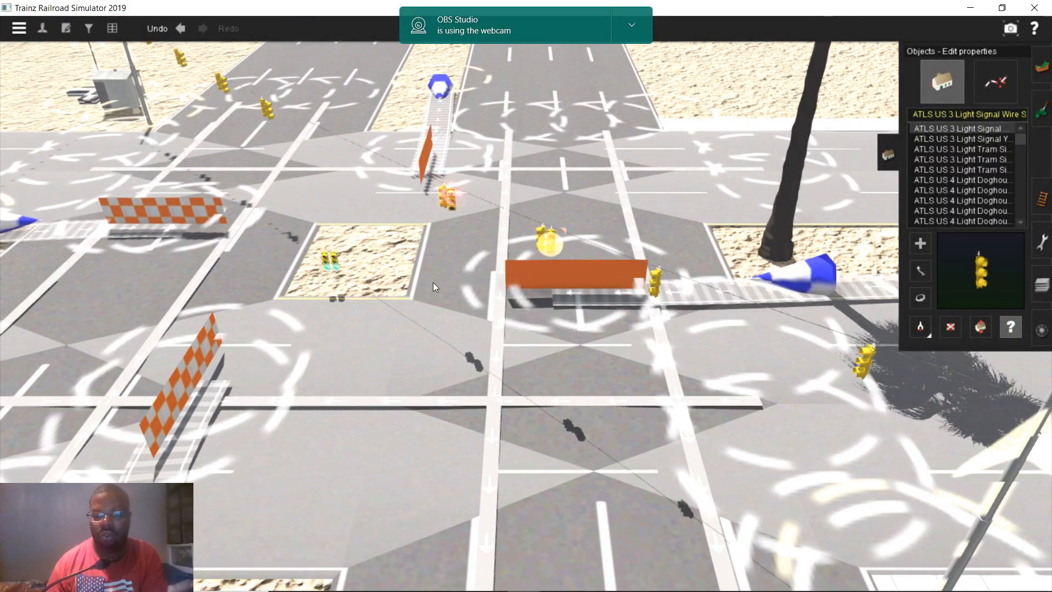
{"action": "right_click", "coordinate": [433, 282]}
{"action": "scroll", "coordinate": [652, 314], "scroll_direction": "up", "scroll_amount": 5}
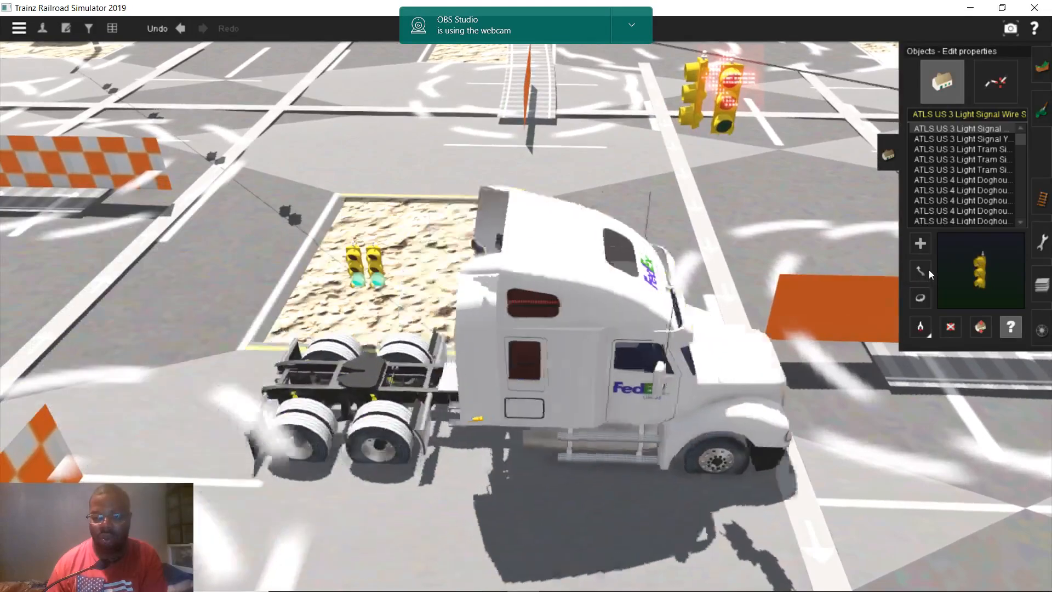
{"action": "left_click", "coordinate": [920, 270]}
{"action": "scroll", "coordinate": [569, 346], "scroll_direction": "up", "scroll_amount": 4}
{"action": "key", "text": "Up"}
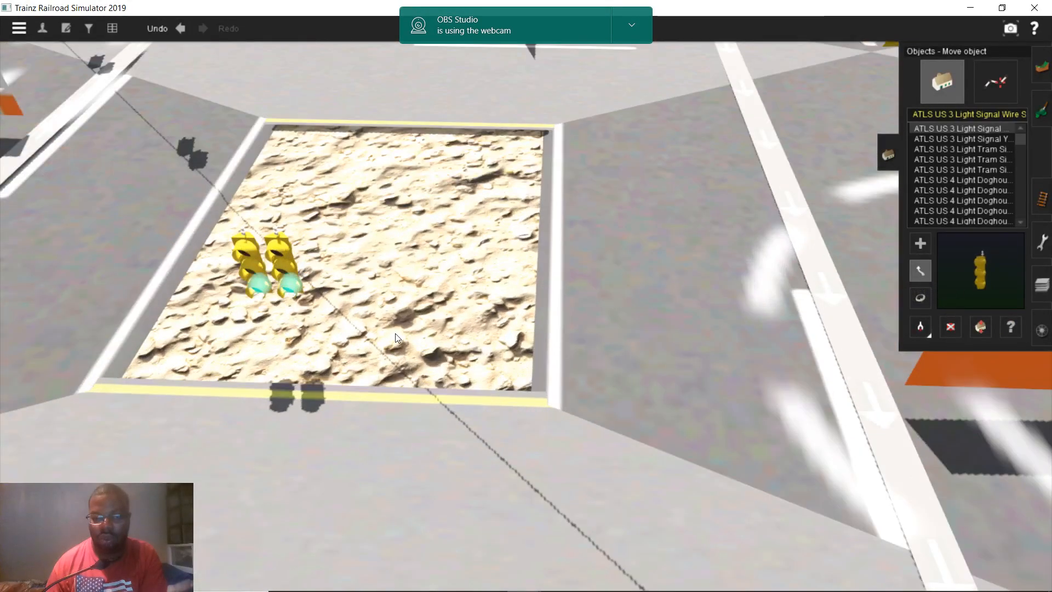
{"action": "right_click", "coordinate": [434, 348]}
{"action": "scroll", "coordinate": [503, 288], "scroll_direction": "down", "scroll_amount": 5}
{"action": "scroll", "coordinate": [491, 288], "scroll_direction": "up", "scroll_amount": 5}
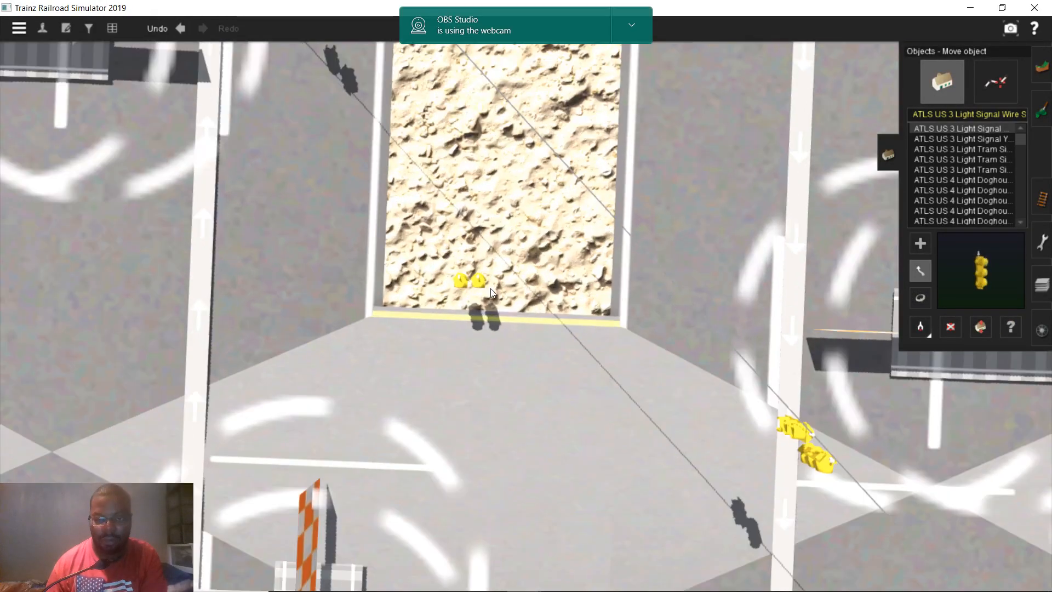
{"action": "right_click", "coordinate": [603, 362]}
{"action": "left_click_drag", "start_coordinate": [486, 278], "coordinate": [528, 287]}
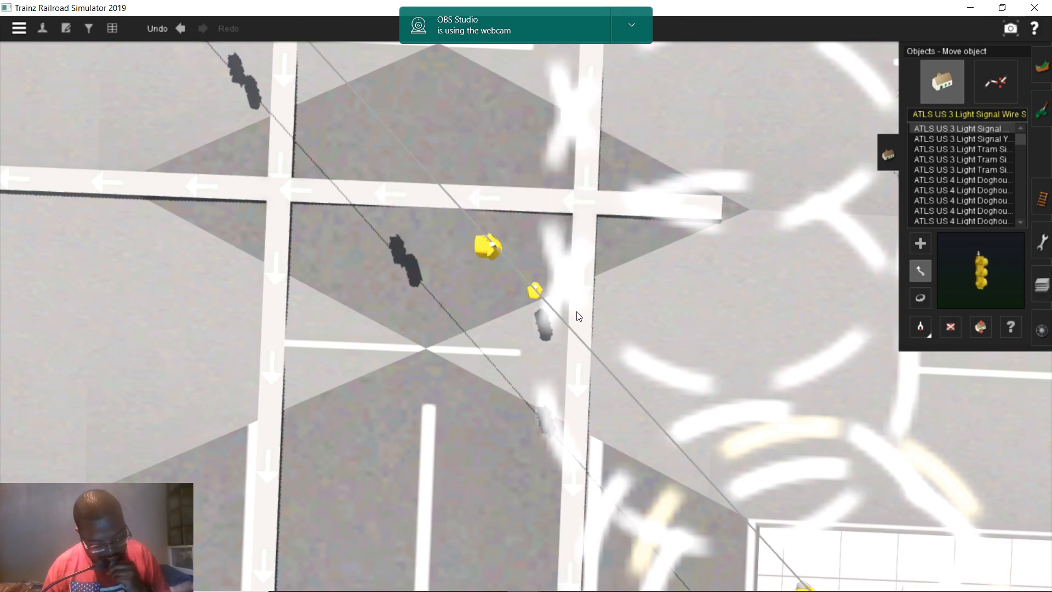
- Raise the moved signal above the road toward the height of the span wire
{"action": "scroll", "coordinate": [548, 311], "scroll_direction": "up", "scroll_amount": 3}
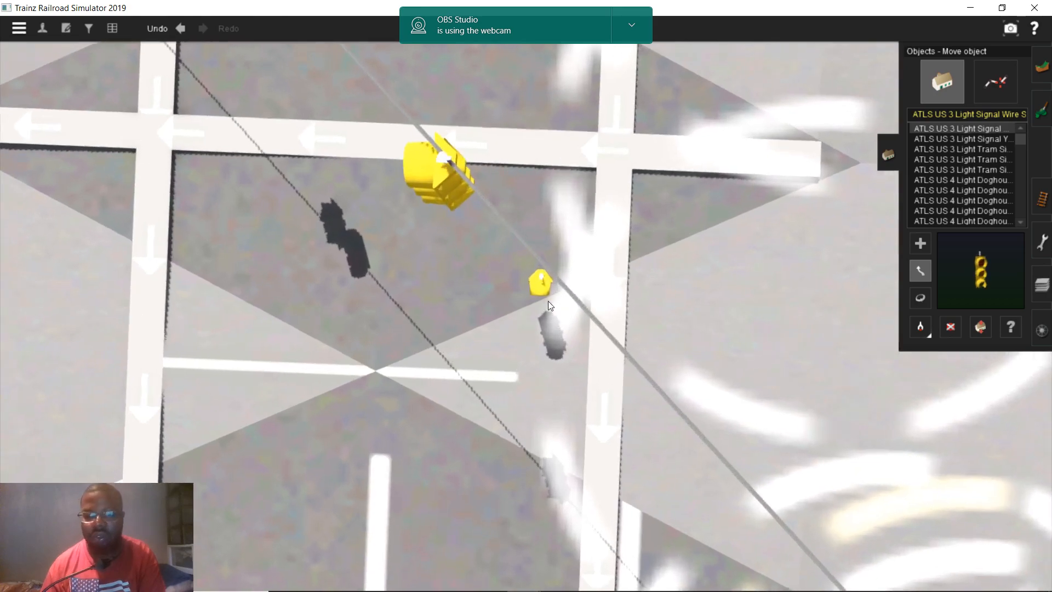
{"action": "right_click", "coordinate": [528, 270]}
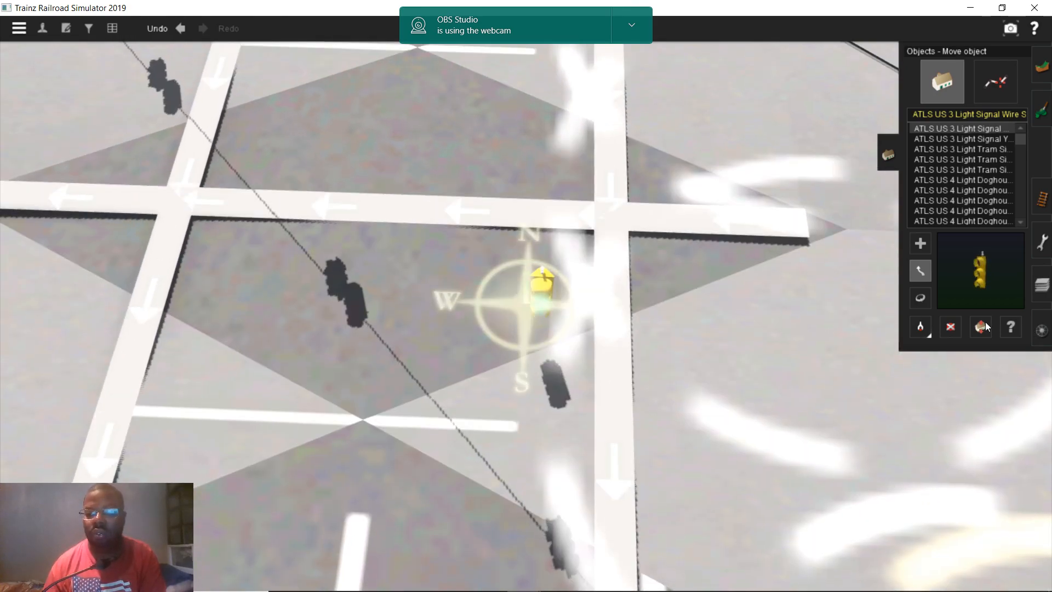
{"action": "left_click", "coordinate": [985, 321]}
{"action": "mouse_move", "coordinate": [557, 301]}
{"action": "left_mouse_down"}
{"action": "mouse_move", "coordinate": [556, 251]}
{"action": "mouse_move", "coordinate": [548, 286]}
{"action": "left_mouse_up"}
{"action": "scroll", "coordinate": [547, 290], "scroll_direction": "down", "scroll_amount": 3}
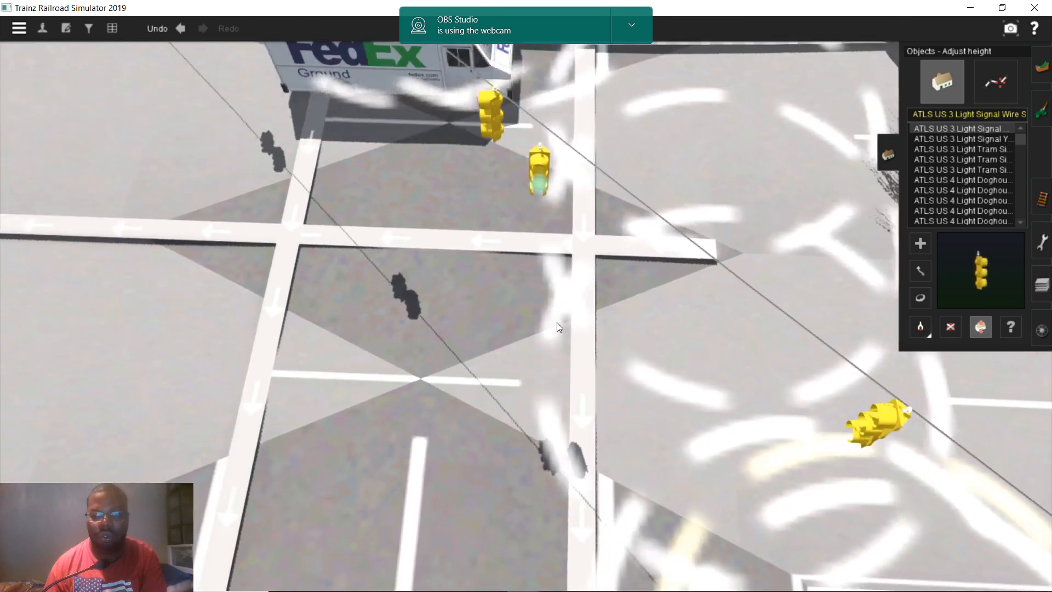
- Align the signal with the span wire from above and raise it level with the adjacent rear-facing signal
{"action": "right_click", "coordinate": [564, 349]}
{"action": "scroll", "coordinate": [506, 286], "scroll_direction": "up", "scroll_amount": 3}
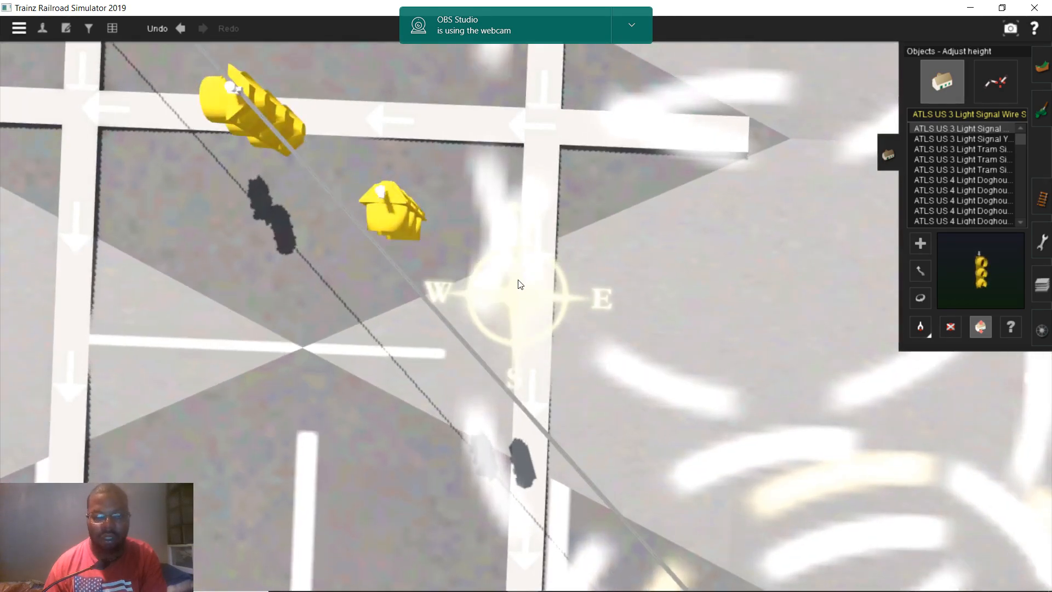
{"action": "scroll", "coordinate": [521, 285], "scroll_direction": "down", "scroll_amount": 3}
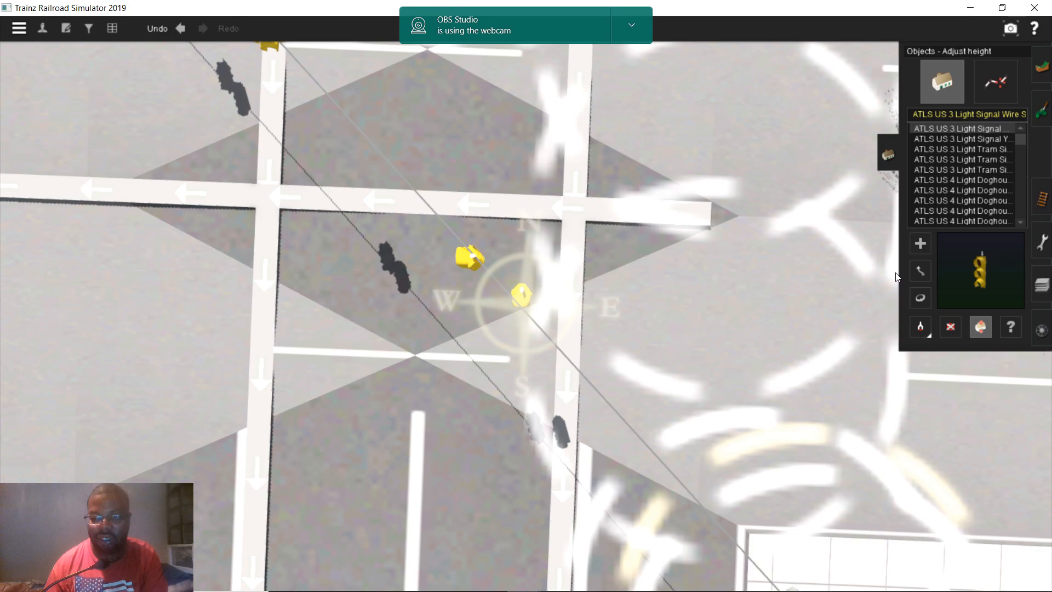
{"action": "left_click", "coordinate": [920, 270]}
{"action": "left_click_drag", "start_coordinate": [518, 300], "coordinate": [515, 306]}
{"action": "right_click_drag", "start_coordinate": [515, 307], "coordinate": [659, 286]}
{"action": "left_click", "coordinate": [978, 327]}
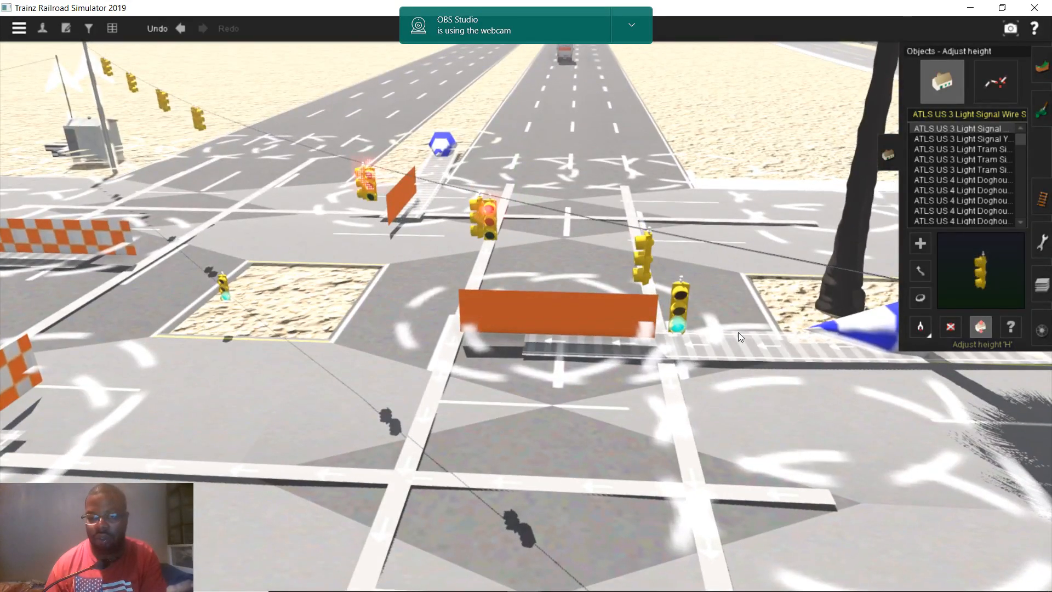
{"action": "left_click_drag", "start_coordinate": [679, 301], "coordinate": [712, 155]}
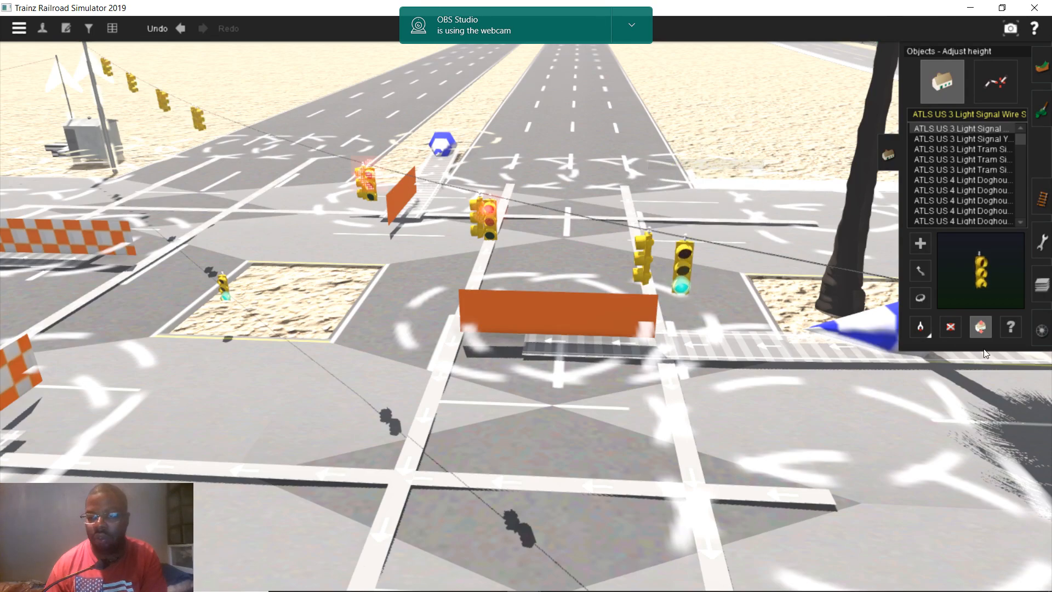
- Assign this second signal to channel 5 and route 4, and apply the properties
{"action": "left_click", "coordinate": [1011, 327]}
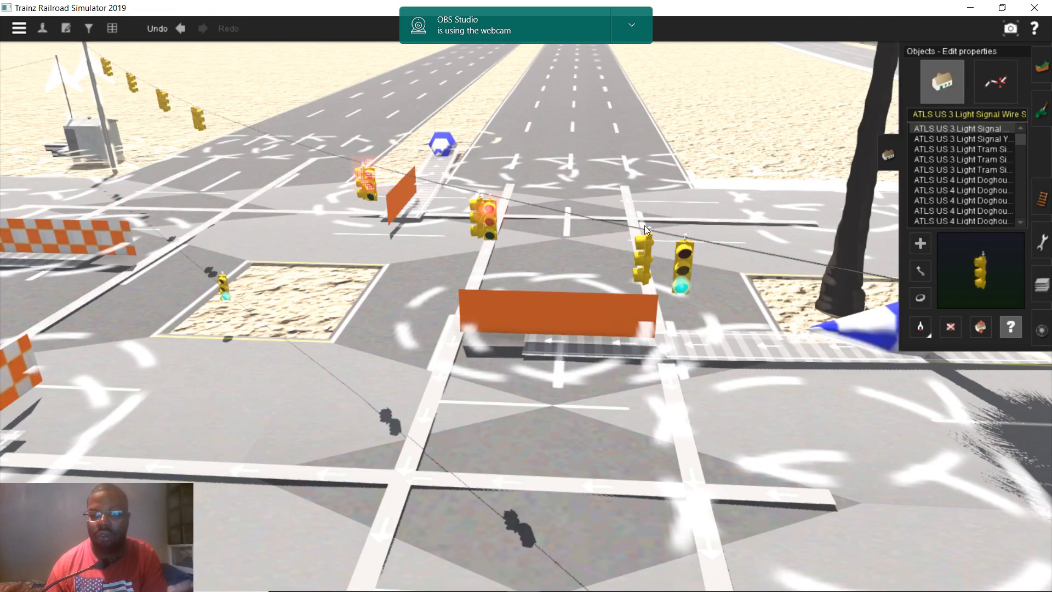
{"action": "left_click", "coordinate": [677, 277]}
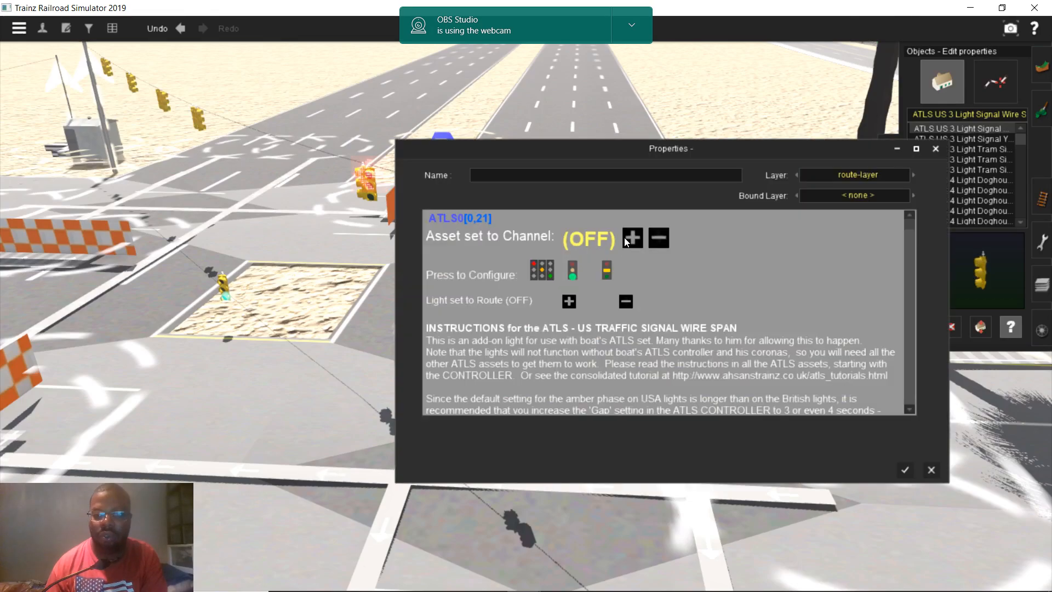
{"action": "left_click", "coordinate": [633, 237]}
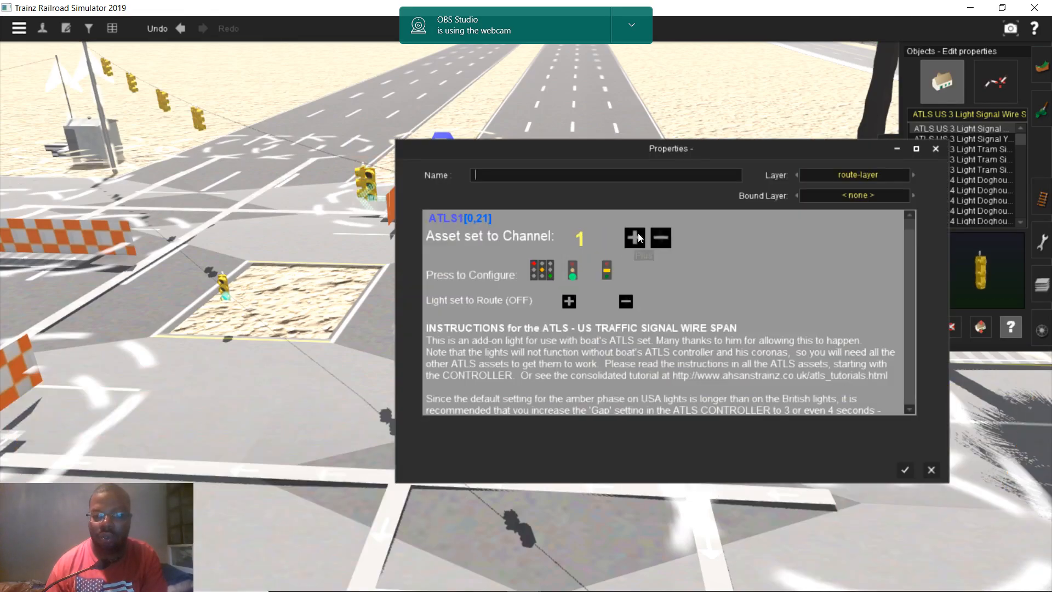
{"action": "left_click", "coordinate": [573, 299]}
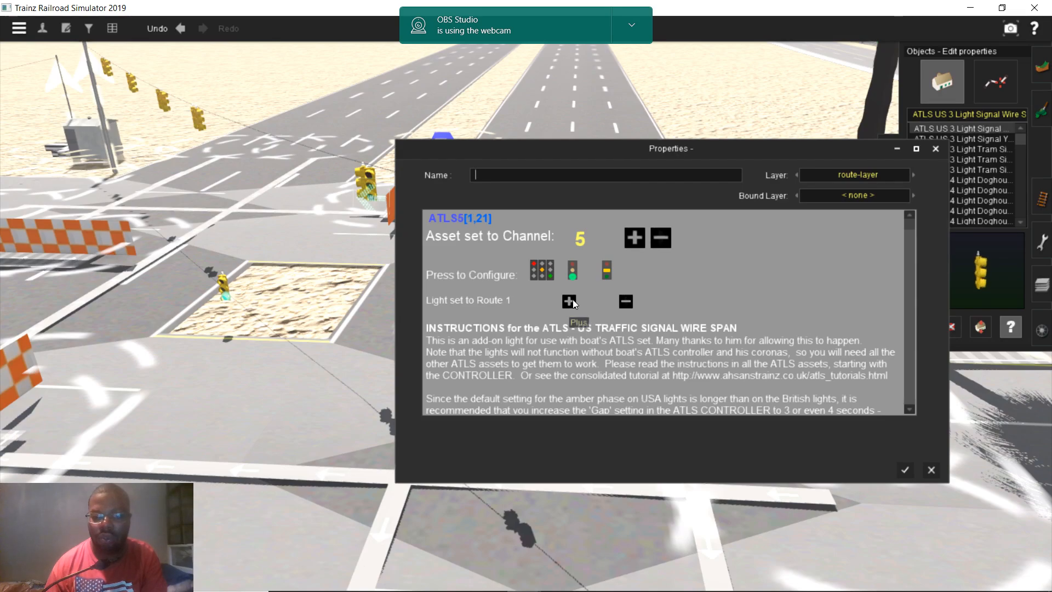
{"action": "left_click", "coordinate": [569, 301]}
{"action": "left_click", "coordinate": [569, 300]}
{"action": "left_click", "coordinate": [569, 301]}
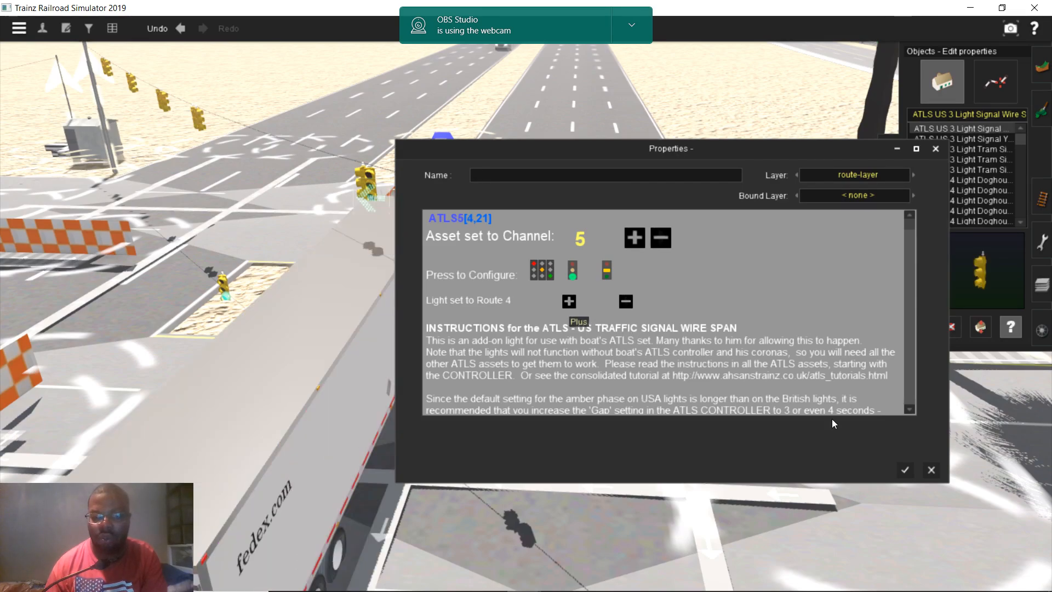
{"action": "left_click", "coordinate": [904, 470]}
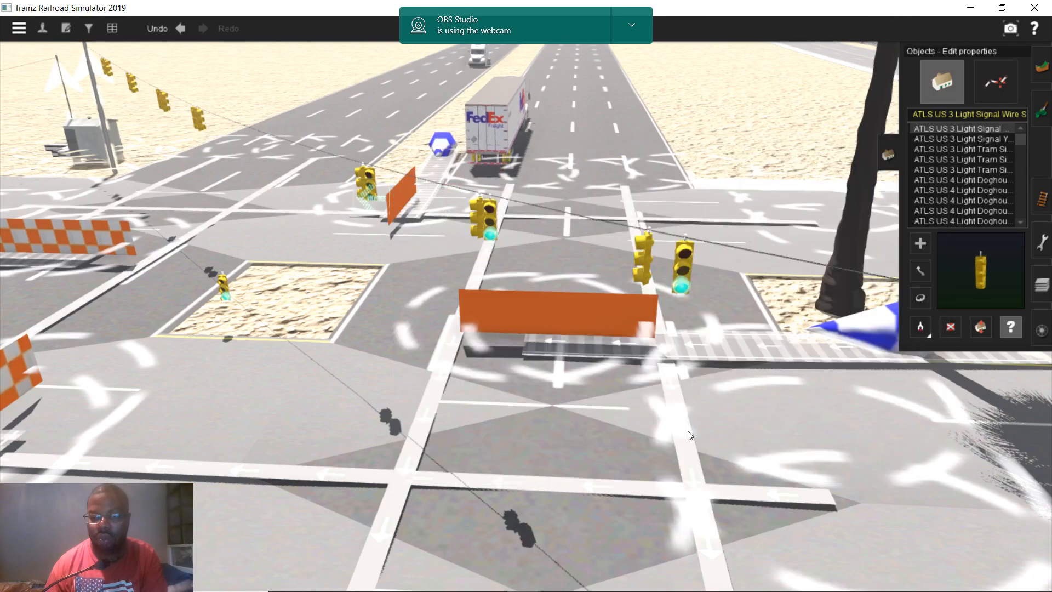
- Lift the last spare signal off the sandy median and move it beside the rear-facing signal nearest the corner pole
{"action": "scroll", "coordinate": [446, 255], "scroll_direction": "up", "scroll_amount": 3}
{"action": "scroll", "coordinate": [447, 254], "scroll_direction": "up", "scroll_amount": 5}
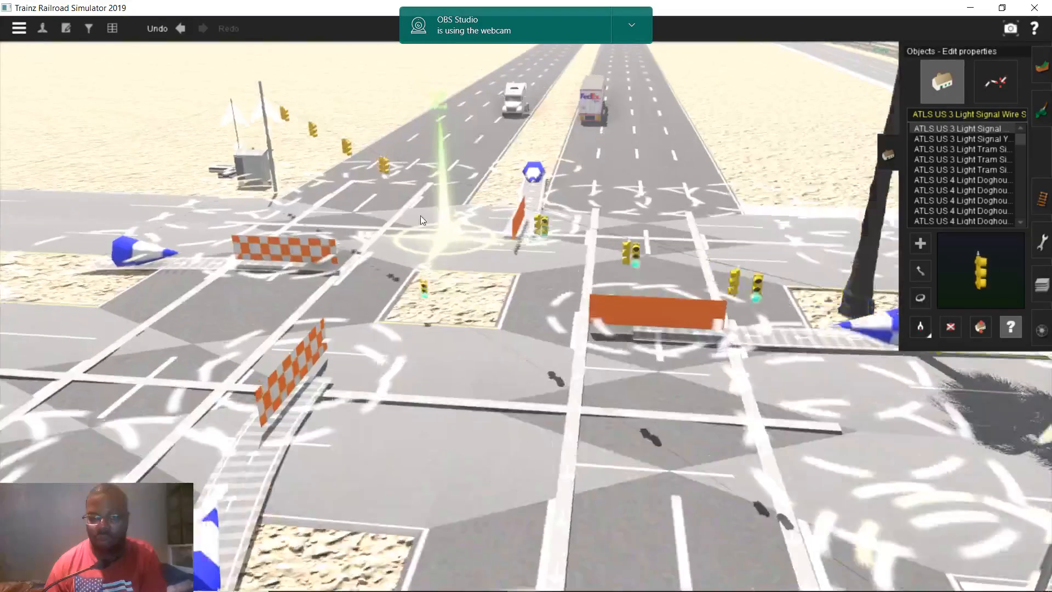
{"action": "scroll", "coordinate": [529, 391], "scroll_direction": "up", "scroll_amount": 5}
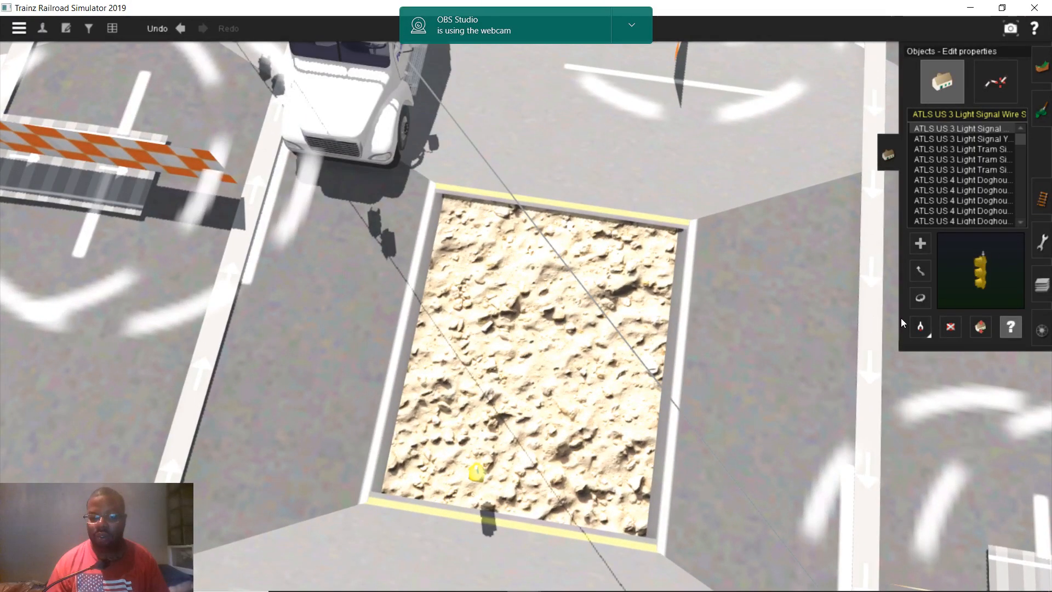
{"action": "left_click", "coordinate": [966, 337]}
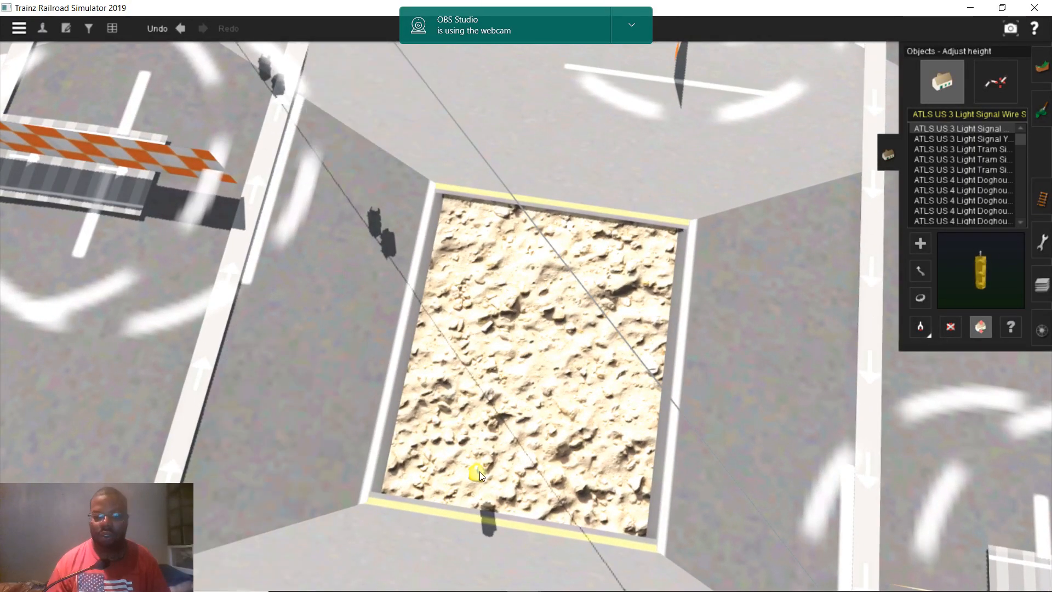
{"action": "left_click_drag", "start_coordinate": [479, 471], "coordinate": [459, 455]}
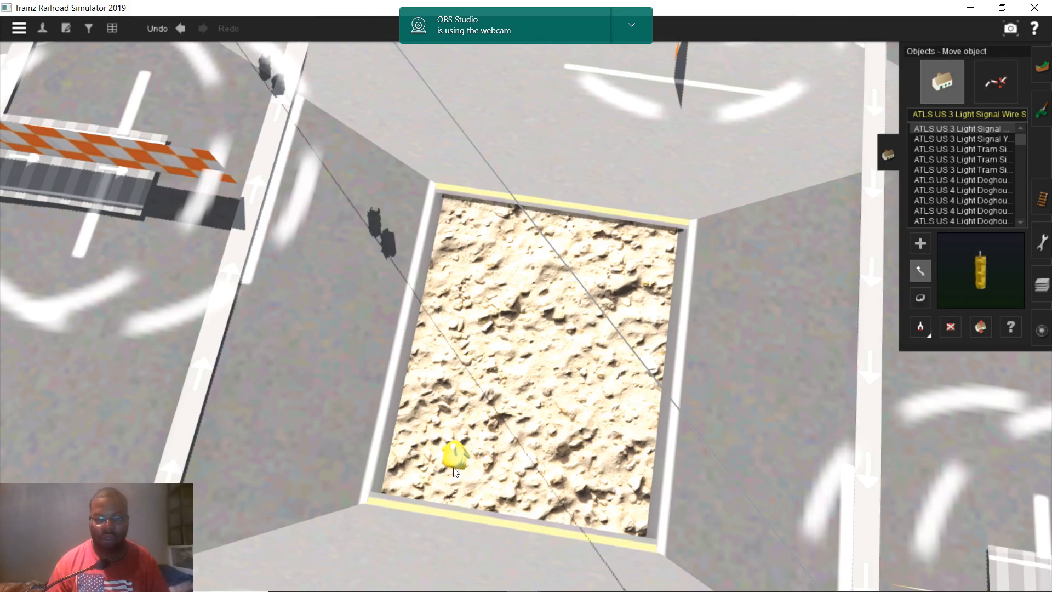
{"action": "left_click_drag", "start_coordinate": [459, 456], "coordinate": [634, 459]}
{"action": "right_click_drag", "start_coordinate": [631, 455], "coordinate": [543, 299]}
{"action": "left_click_drag", "start_coordinate": [543, 298], "coordinate": [525, 286]}
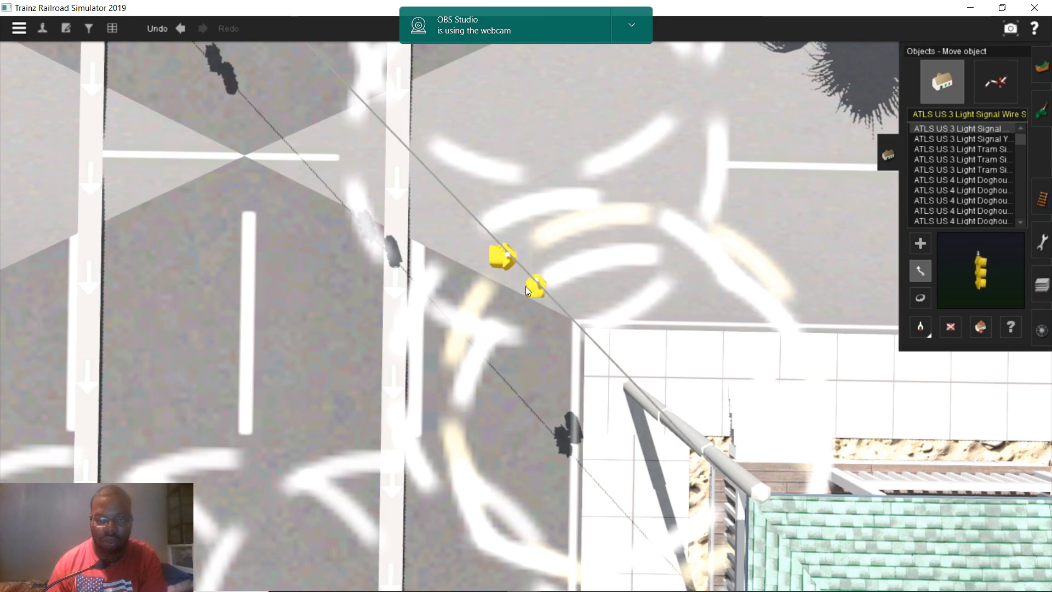
- Raise the signal near the corner pole to the span wire, level with its rear-facing neighbour
{"action": "scroll", "coordinate": [525, 286], "scroll_direction": "down", "scroll_amount": 8}
{"action": "right_click_drag", "start_coordinate": [528, 259], "coordinate": [961, 313]}
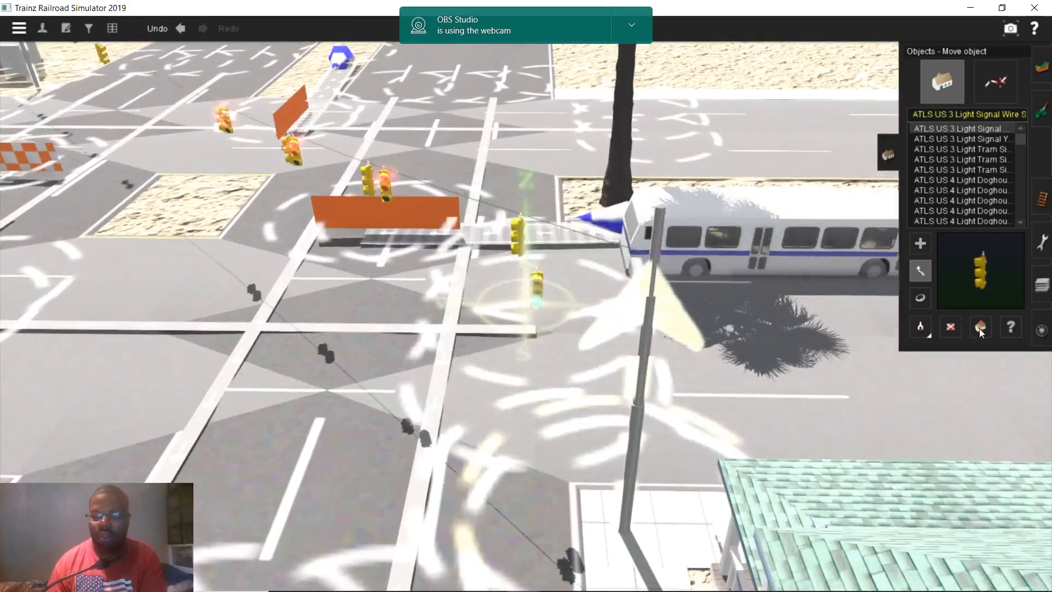
{"action": "left_click", "coordinate": [980, 327]}
{"action": "left_click_drag", "start_coordinate": [529, 276], "coordinate": [554, 11]}
{"action": "right_click_drag", "start_coordinate": [555, 66], "coordinate": [557, 129]}
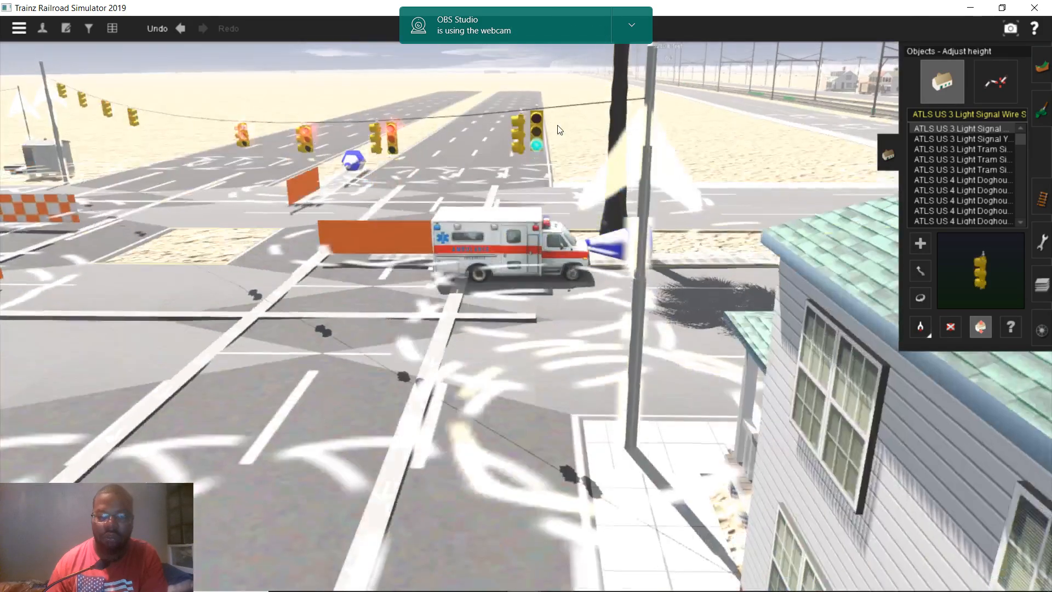
{"action": "left_click_drag", "start_coordinate": [538, 131], "coordinate": [538, 132]}
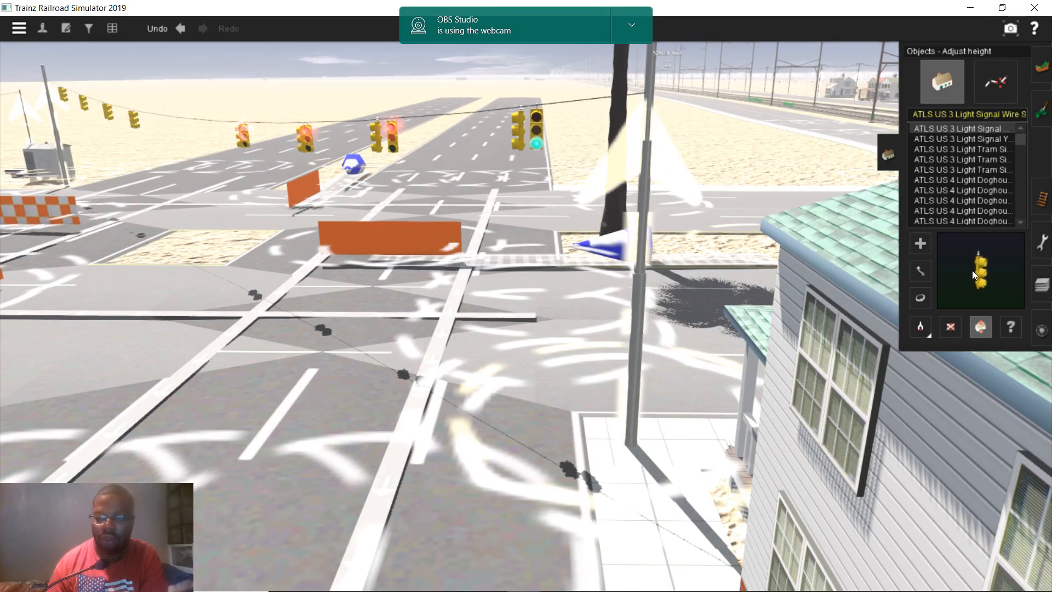
- Assign the signal nearest the corner pole to channel 5 and route 4, and apply the properties
{"action": "left_click", "coordinate": [1010, 322]}
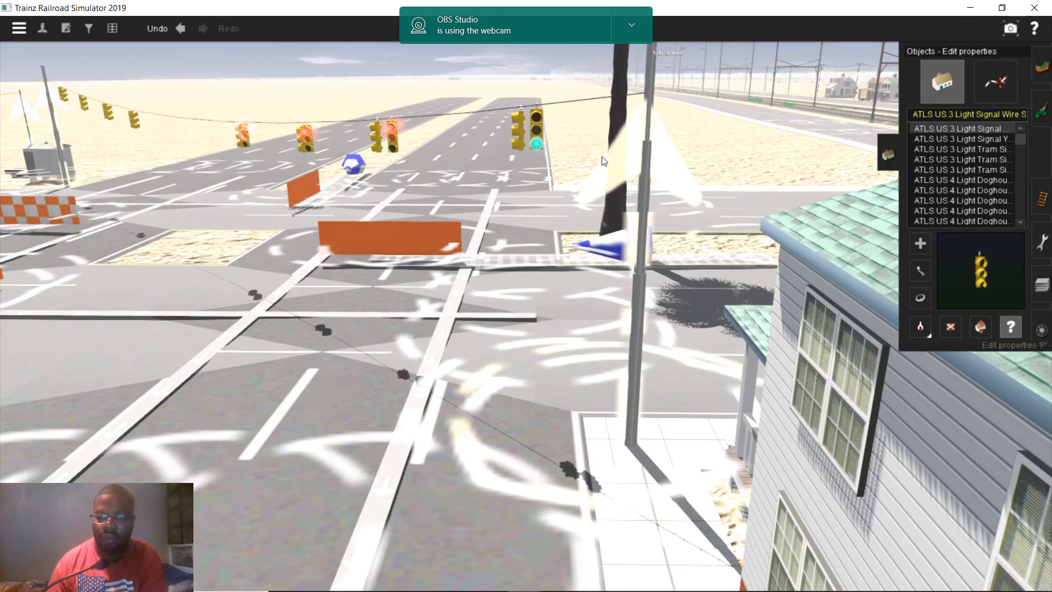
{"action": "left_click", "coordinate": [540, 132]}
{"action": "left_click", "coordinate": [632, 237]}
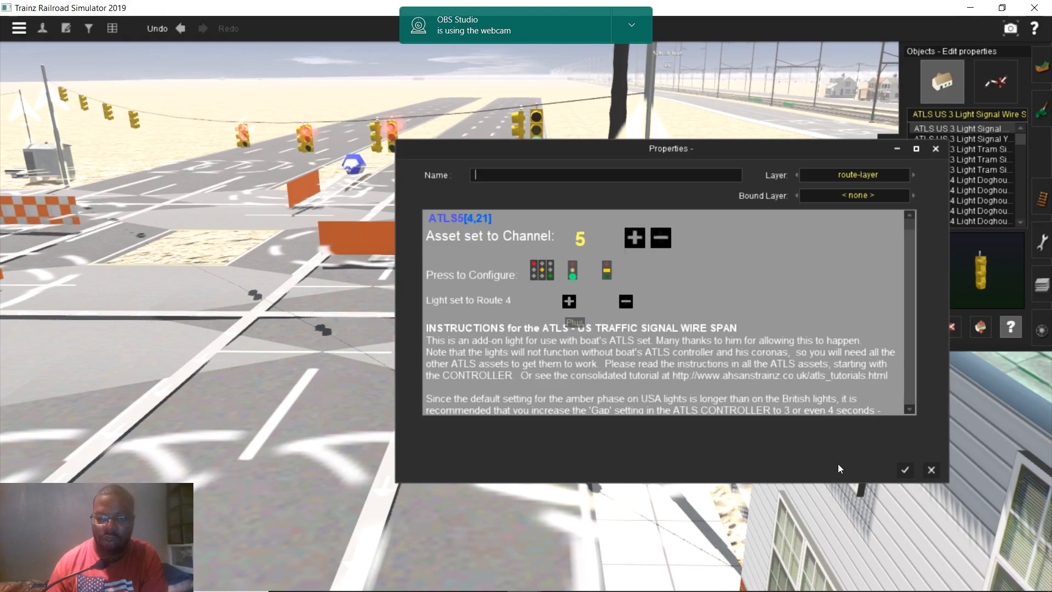
{"action": "left_click", "coordinate": [902, 465]}
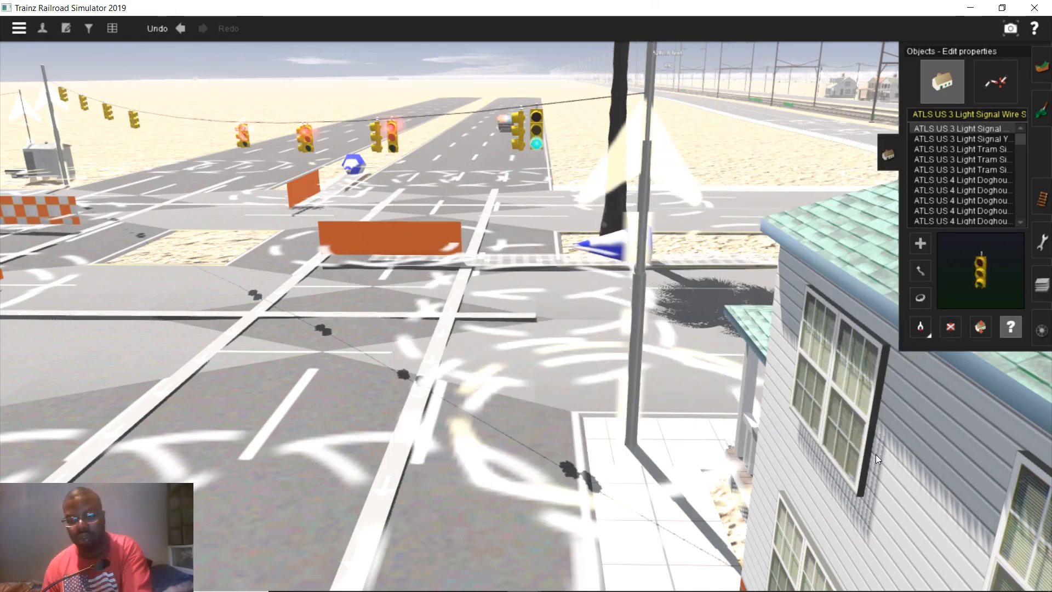
- Examine the traffic flow through the signalised intersection and its surrounding roads from above
{"action": "key", "text": "ctrl+F2"}
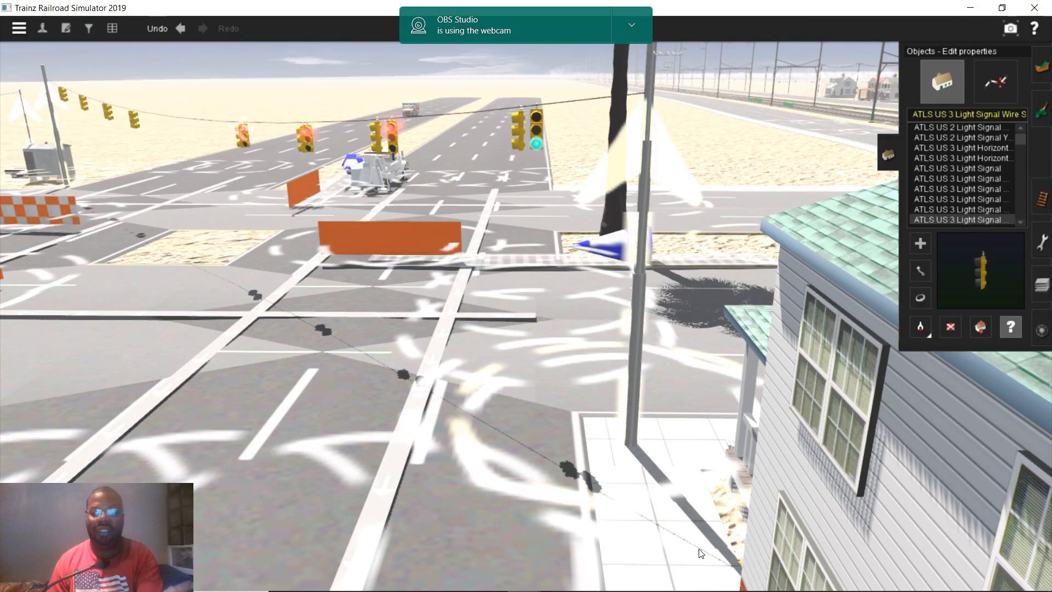
{"action": "right_click_drag", "start_coordinate": [699, 550], "coordinate": [360, 342]}
{"action": "key", "text": "Left"}
{"action": "key", "text": "Left"}
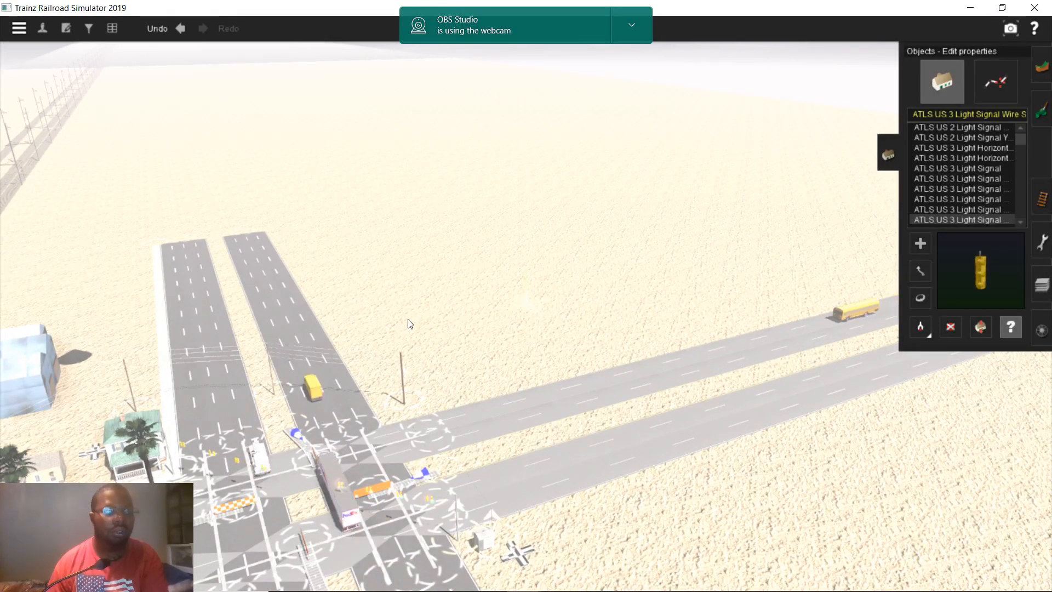
{"action": "right_click_drag", "start_coordinate": [500, 331], "coordinate": [570, 282]}
{"action": "key", "text": "Left"}
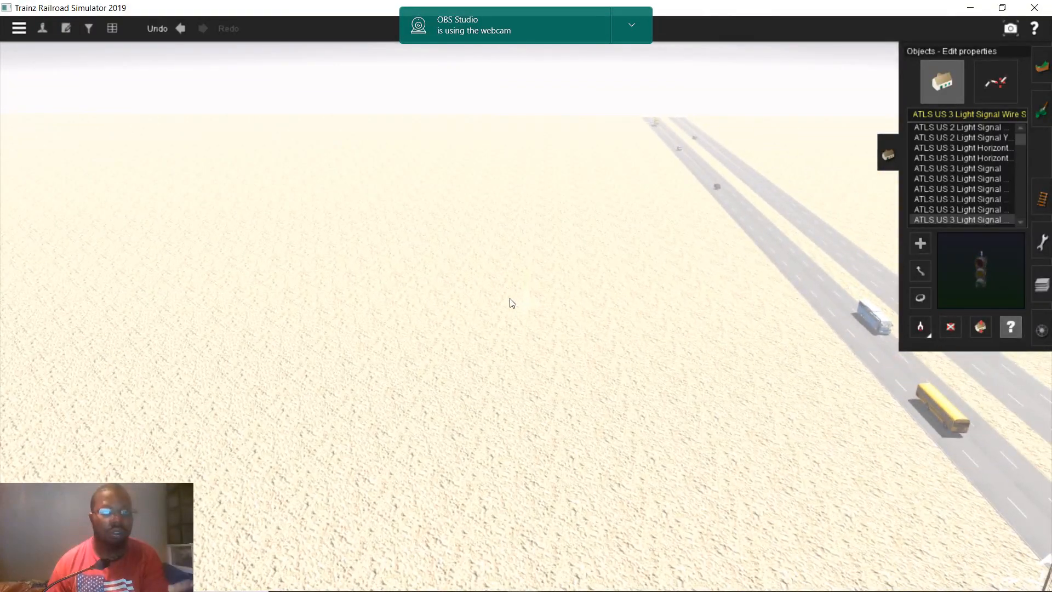
{"action": "right_click_drag", "start_coordinate": [601, 322], "coordinate": [518, 273]}
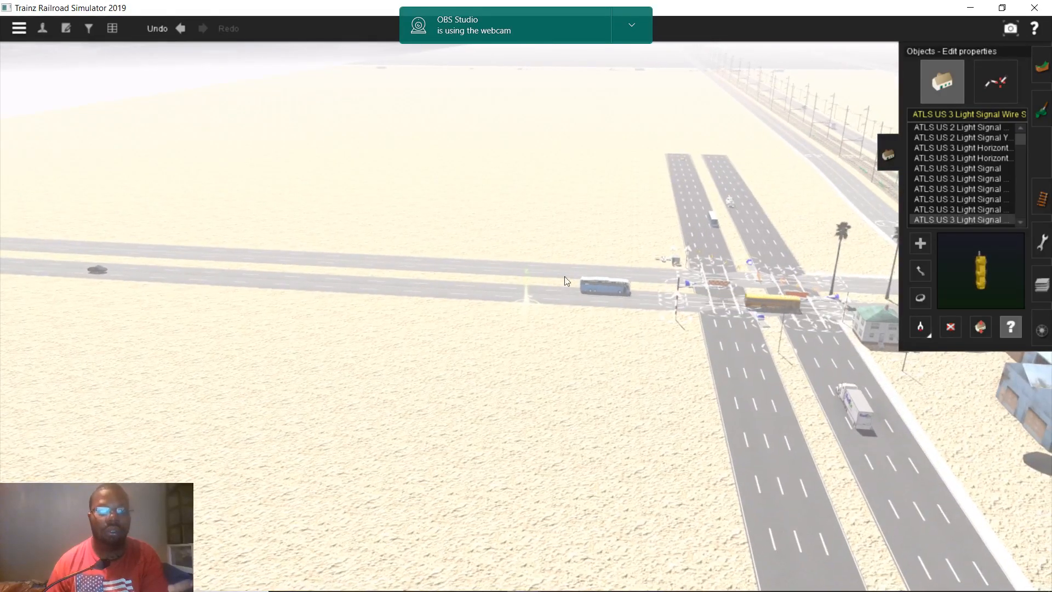
{"action": "right_click_drag", "start_coordinate": [658, 268], "coordinate": [508, 285]}
{"action": "right_click_drag", "start_coordinate": [624, 117], "coordinate": [624, 314]}
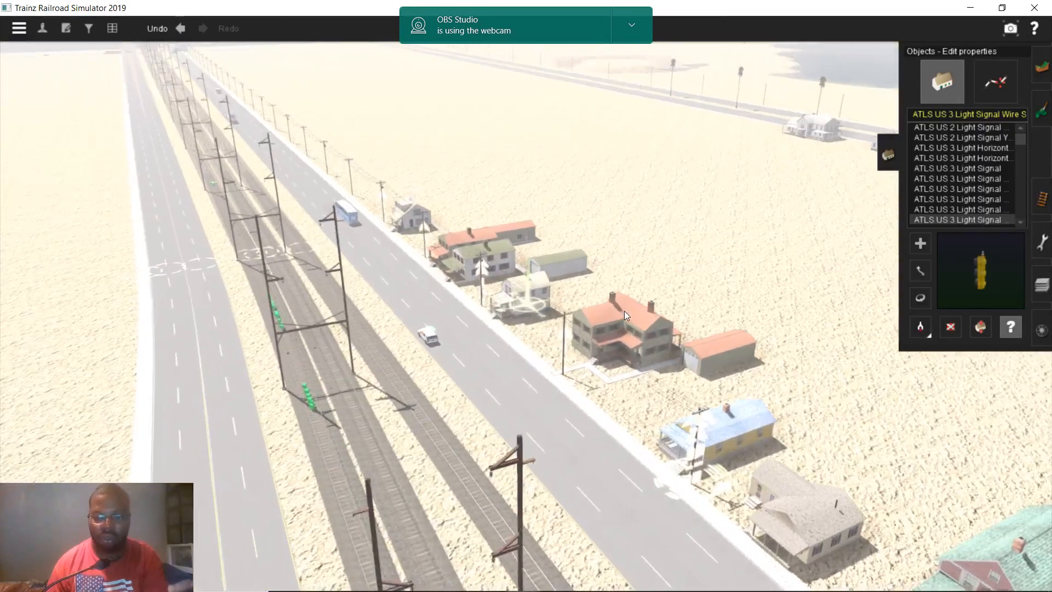
- Pick up the TANE_Trk_wood_HP track type from the straight track beside Junction 163418 for laying new track
{"action": "mouse_move", "coordinate": [593, 382]}
{"action": "right_mouse_down"}
{"action": "mouse_move", "coordinate": [698, 341]}
{"action": "mouse_move", "coordinate": [683, 296]}
{"action": "mouse_move", "coordinate": [612, 270]}
{"action": "mouse_move", "coordinate": [569, 226]}
{"action": "mouse_move", "coordinate": [572, 154]}
{"action": "mouse_move", "coordinate": [522, 233]}
{"action": "mouse_move", "coordinate": [485, 138]}
{"action": "mouse_move", "coordinate": [515, 111]}
{"action": "mouse_move", "coordinate": [520, 130]}
{"action": "mouse_move", "coordinate": [517, 75]}
{"action": "mouse_move", "coordinate": [541, 78]}
{"action": "mouse_move", "coordinate": [505, 123]}
{"action": "right_mouse_up"}
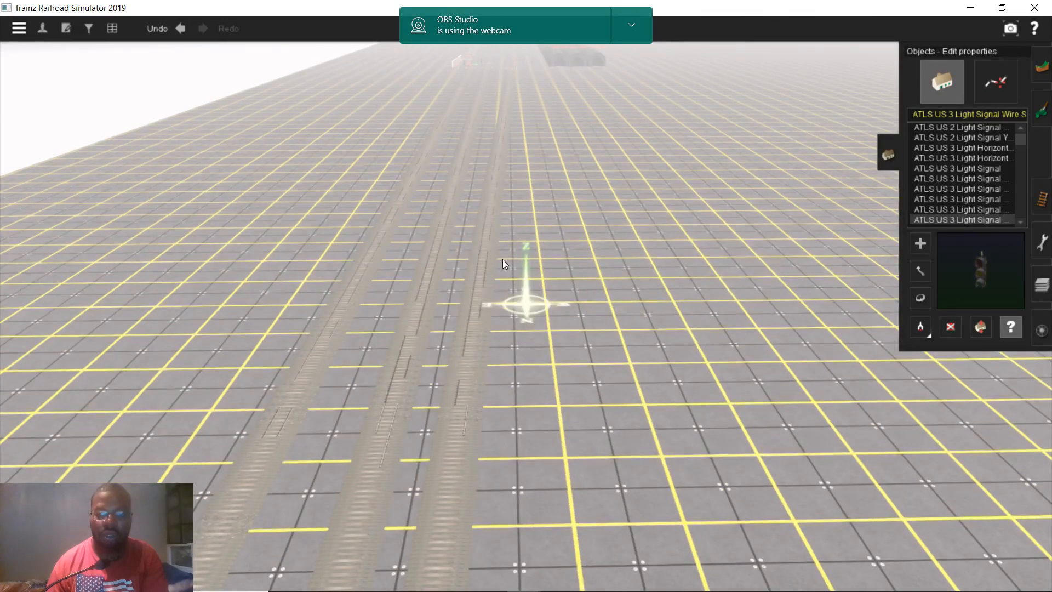
{"action": "right_click_drag", "start_coordinate": [502, 258], "coordinate": [521, 318]}
{"action": "right_click", "coordinate": [537, 144]}
{"action": "mouse_move", "coordinate": [537, 143]}
{"action": "right_mouse_down"}
{"action": "mouse_move", "coordinate": [540, 206]}
{"action": "mouse_move", "coordinate": [480, 317]}
{"action": "mouse_move", "coordinate": [495, 310]}
{"action": "right_mouse_up"}
{"action": "scroll", "coordinate": [497, 314], "scroll_direction": "down", "scroll_amount": 5}
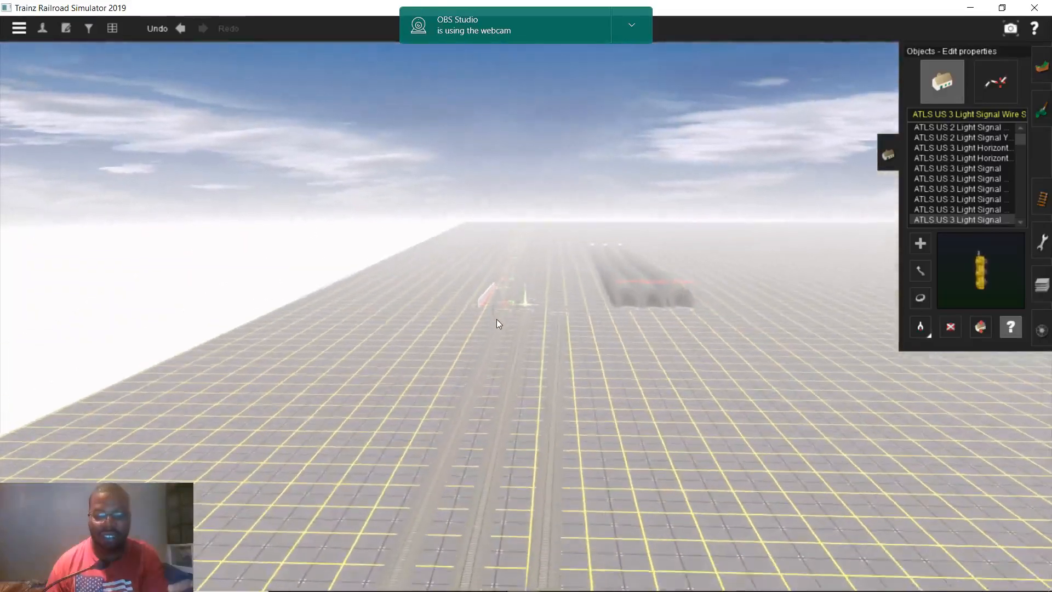
{"action": "scroll", "coordinate": [516, 286], "scroll_direction": "up", "scroll_amount": 8}
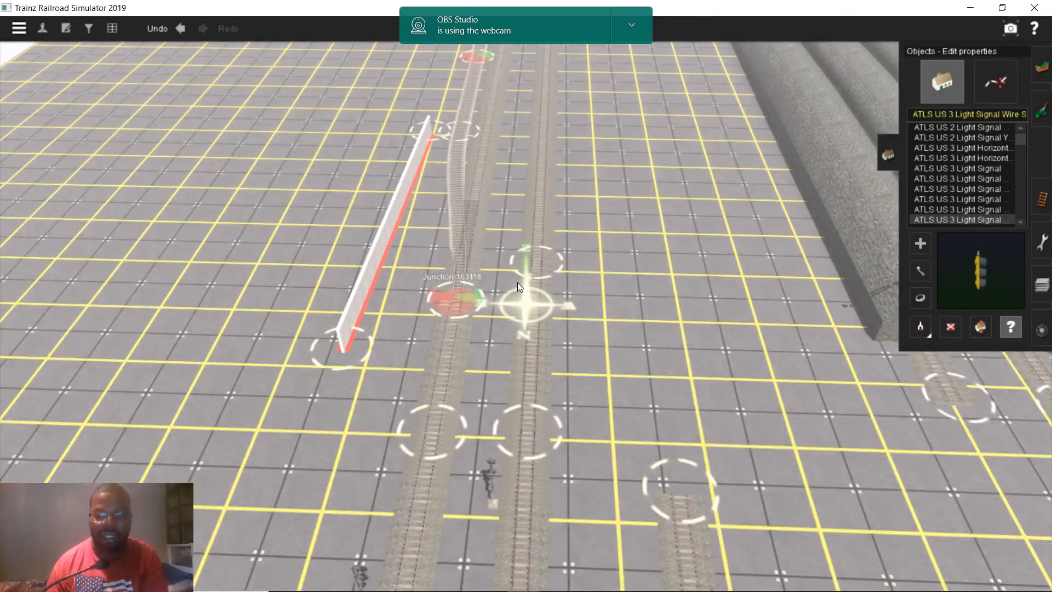
{"action": "scroll", "coordinate": [517, 281], "scroll_direction": "up", "scroll_amount": 5}
{"action": "right_click_drag", "start_coordinate": [517, 281], "coordinate": [471, 337]}
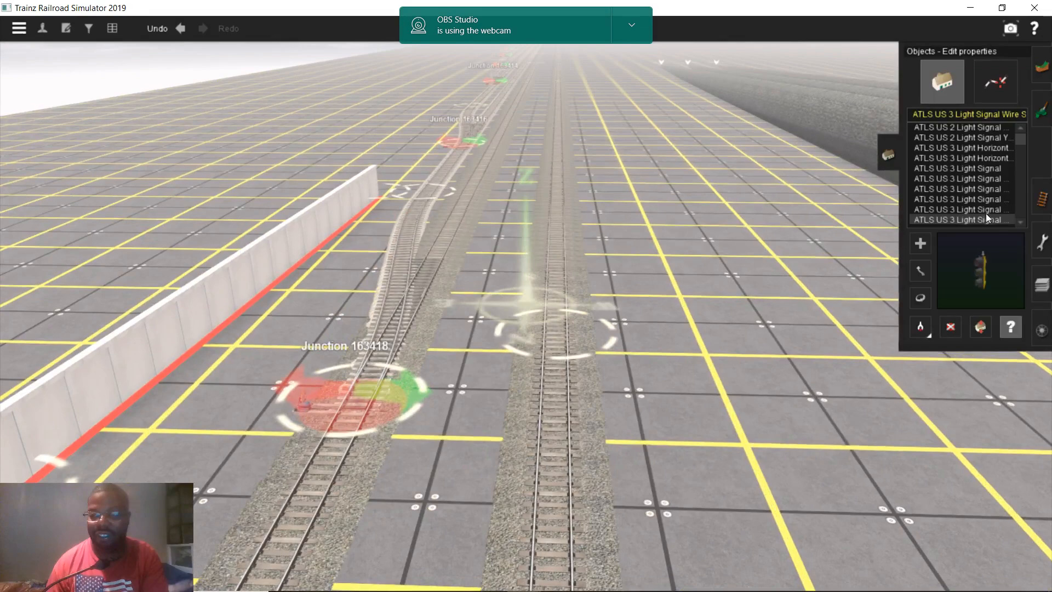
{"action": "left_click", "coordinate": [1042, 199]}
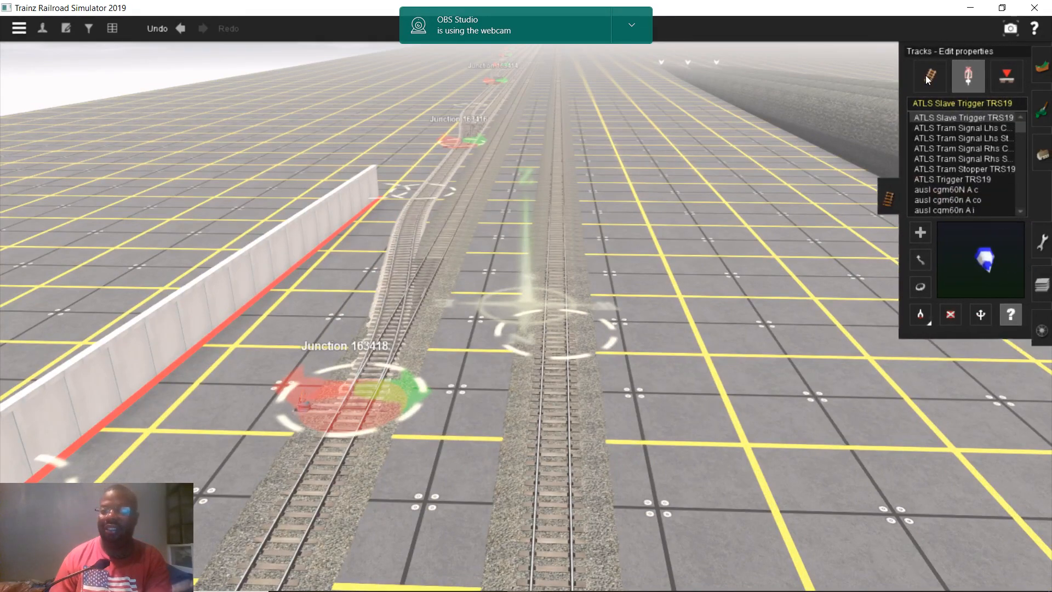
{"action": "left_click", "coordinate": [925, 77]}
{"action": "left_click", "coordinate": [921, 314]}
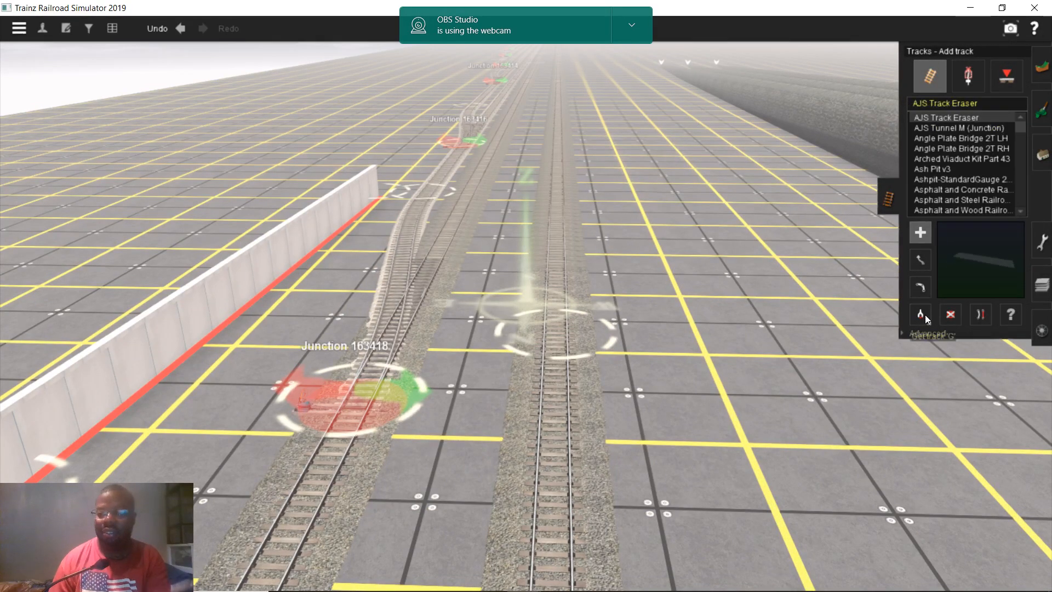
{"action": "left_click", "coordinate": [550, 354]}
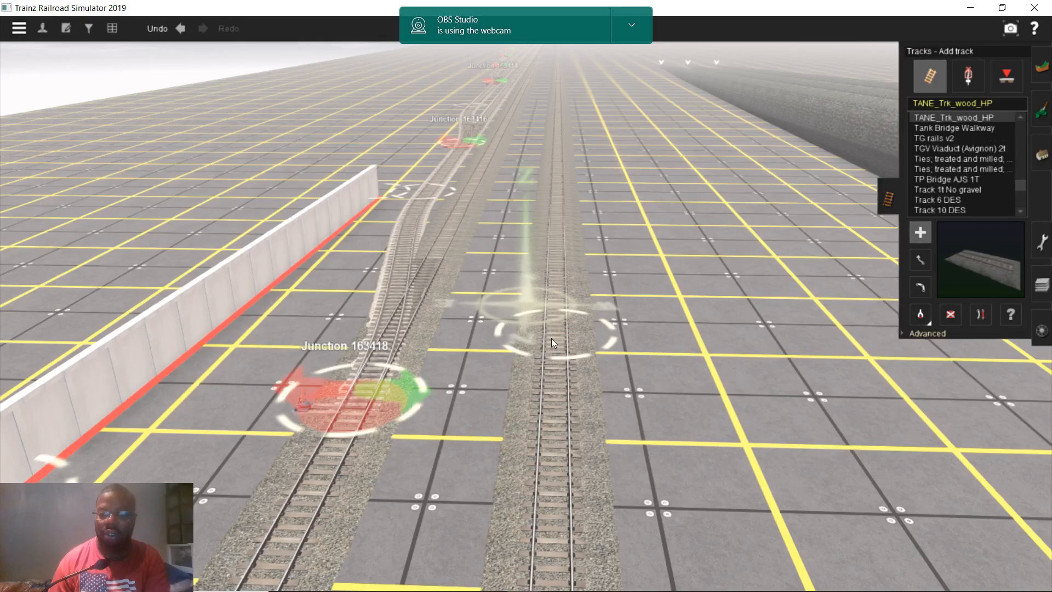
- Lay a short diverging track from the spline point on the straight track beside Junction 163418, ending close alongside it
{"action": "scroll", "coordinate": [551, 337], "scroll_direction": "down", "scroll_amount": 2}
{"action": "right_click", "coordinate": [476, 273]}
{"action": "right_click", "coordinate": [514, 277]}
{"action": "key", "text": "Up"}
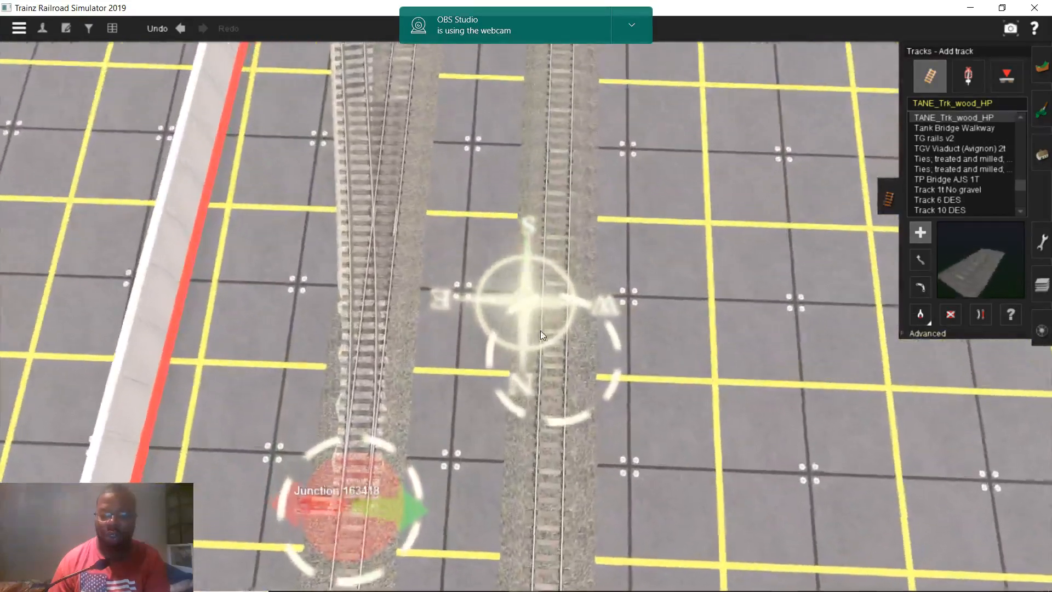
{"action": "left_click_drag", "start_coordinate": [555, 374], "coordinate": [601, 208]}
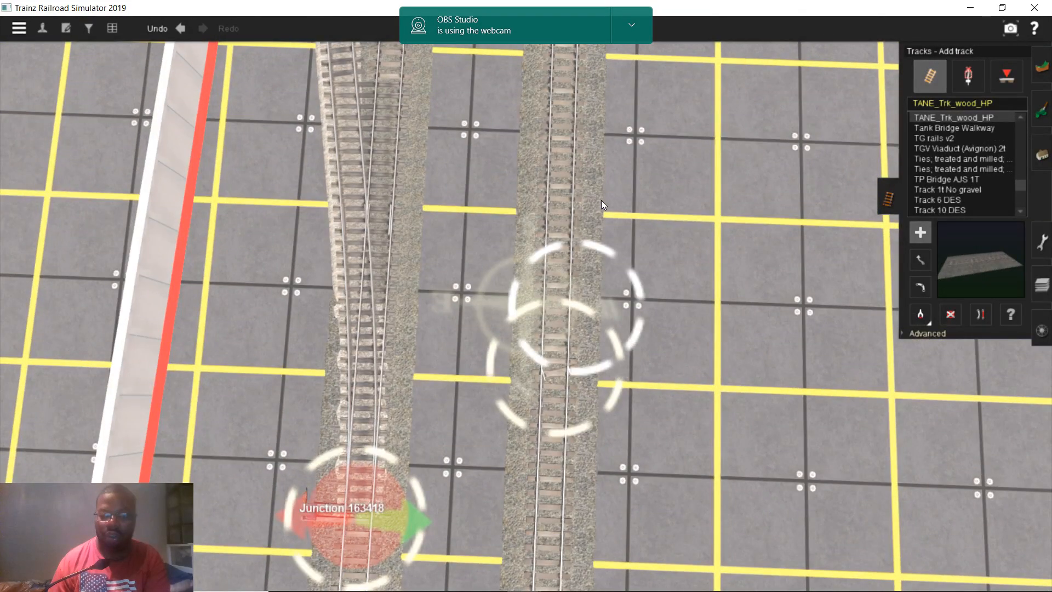
{"action": "right_click", "coordinate": [600, 200]}
{"action": "right_click", "coordinate": [552, 209]}
{"action": "scroll", "coordinate": [551, 209], "scroll_direction": "up", "scroll_amount": 3}
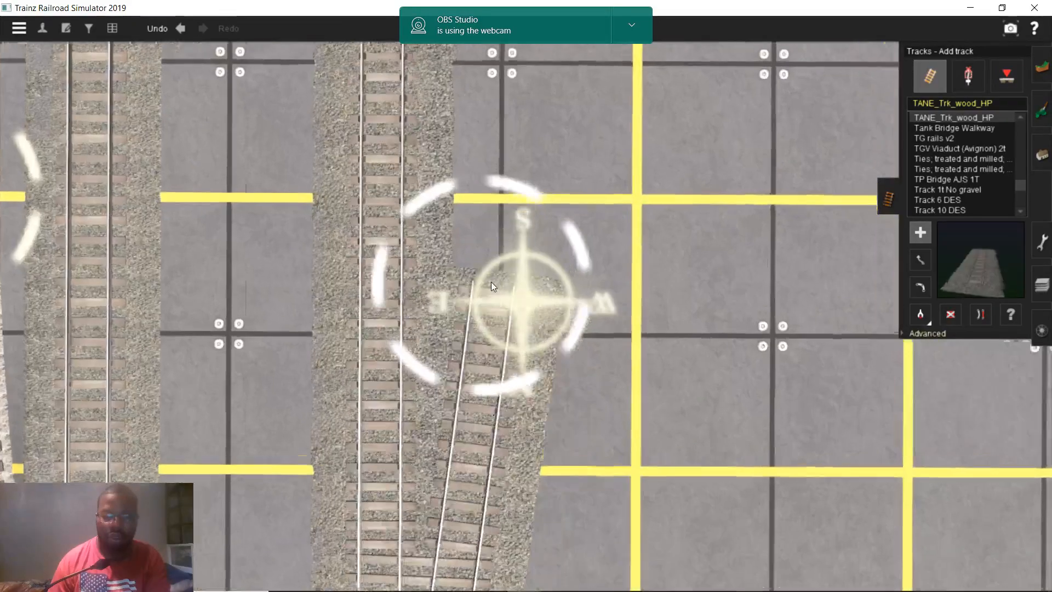
{"action": "scroll", "coordinate": [493, 279], "scroll_direction": "up", "scroll_amount": 2}
{"action": "right_click", "coordinate": [498, 208]}
{"action": "right_click", "coordinate": [523, 207]}
{"action": "right_click", "coordinate": [544, 214]}
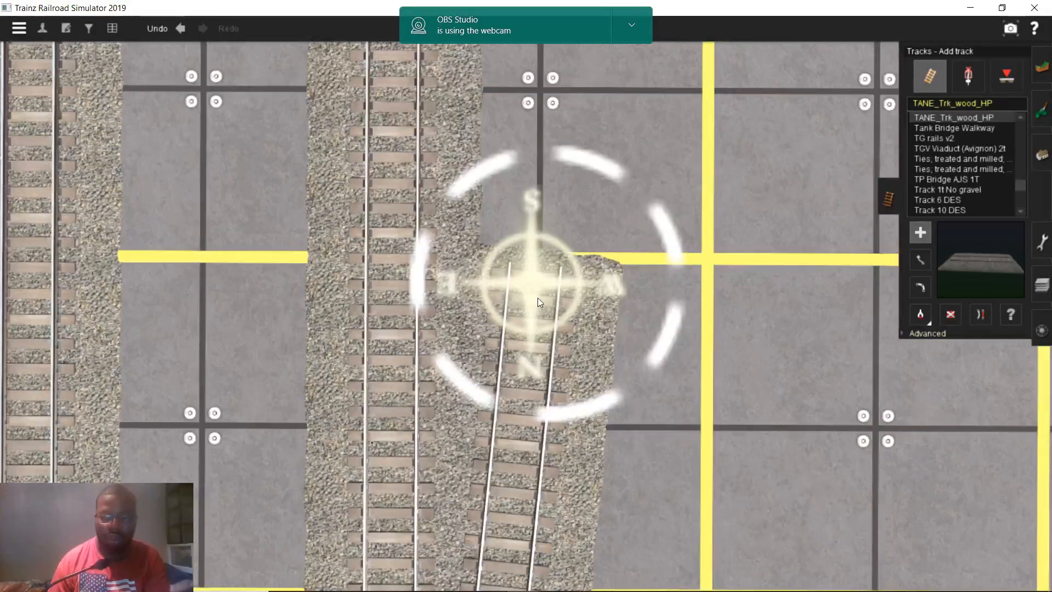
{"action": "scroll", "coordinate": [538, 297], "scroll_direction": "up", "scroll_amount": 2}
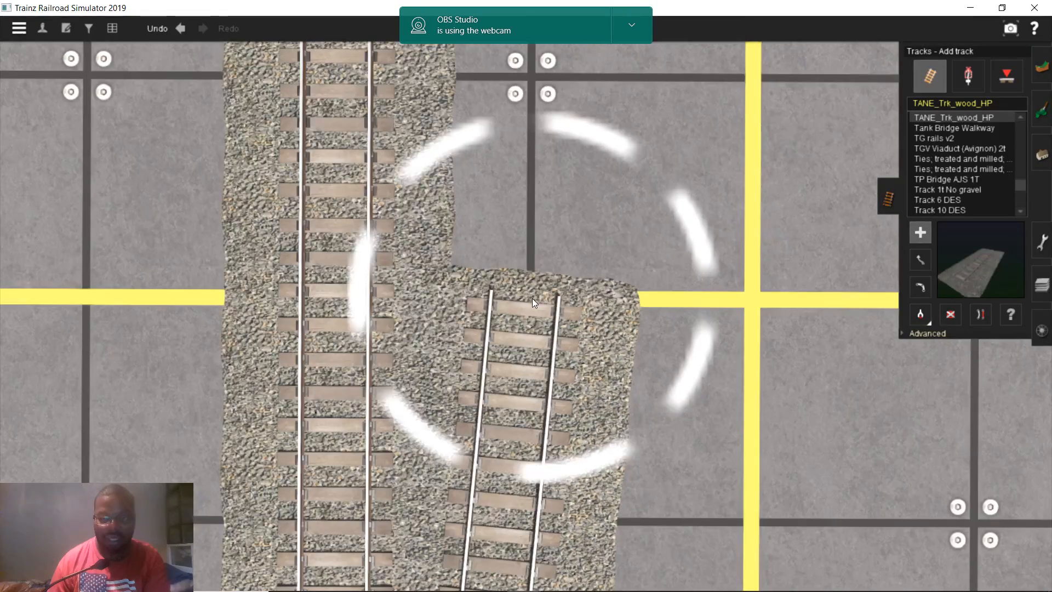
{"action": "scroll", "coordinate": [532, 305], "scroll_direction": "down", "scroll_amount": 5}
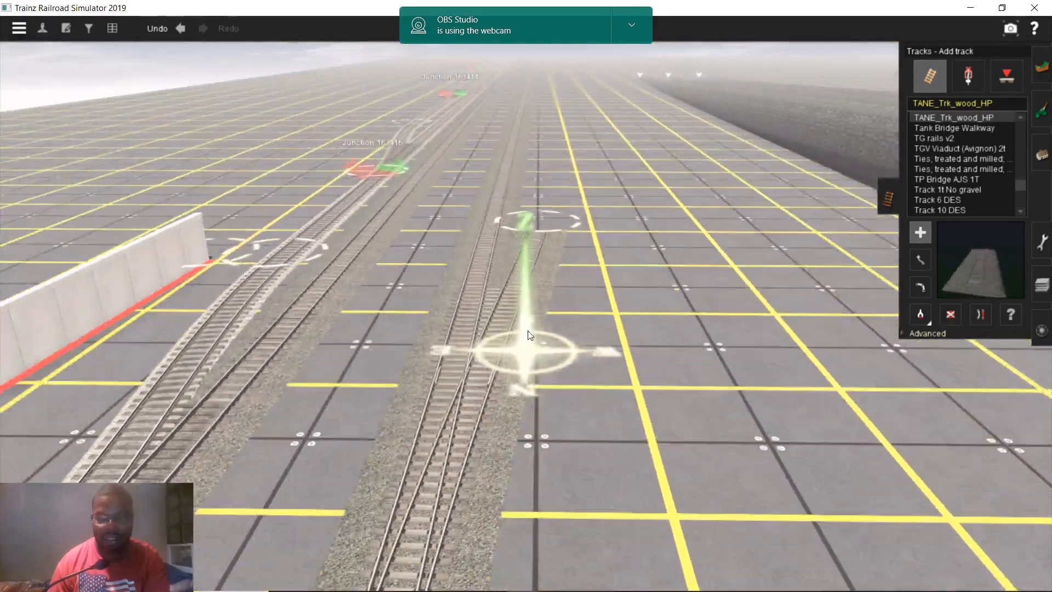
- Straighten the main track section leading into the new turnout
{"action": "mouse_move", "coordinate": [530, 335]}
{"action": "right_mouse_down"}
{"action": "mouse_move", "coordinate": [528, 360]}
{"action": "mouse_move", "coordinate": [522, 338]}
{"action": "right_mouse_up"}
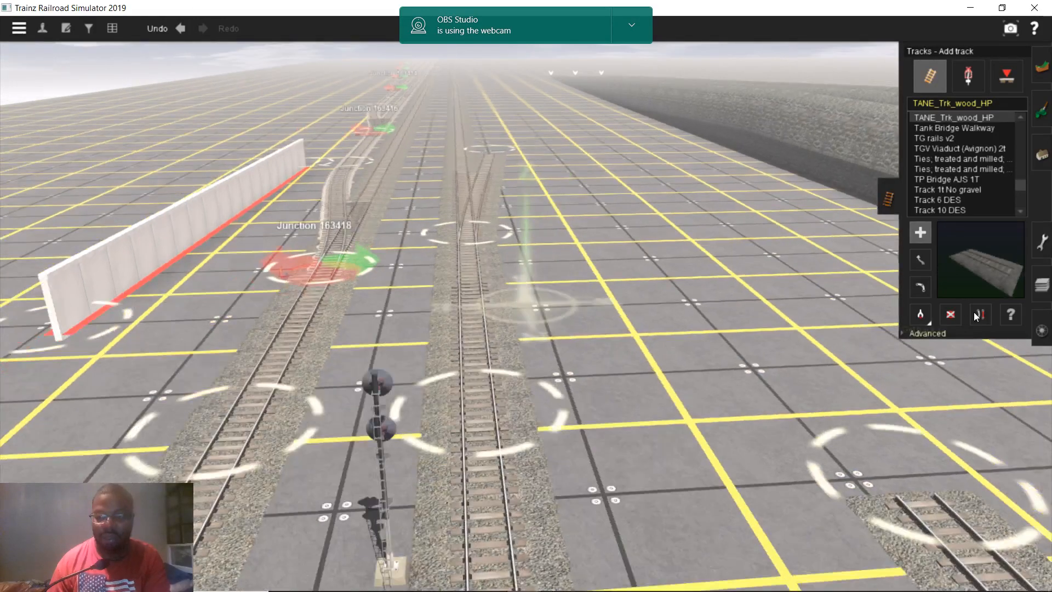
{"action": "left_click", "coordinate": [980, 314]}
{"action": "left_click", "coordinate": [478, 310]}
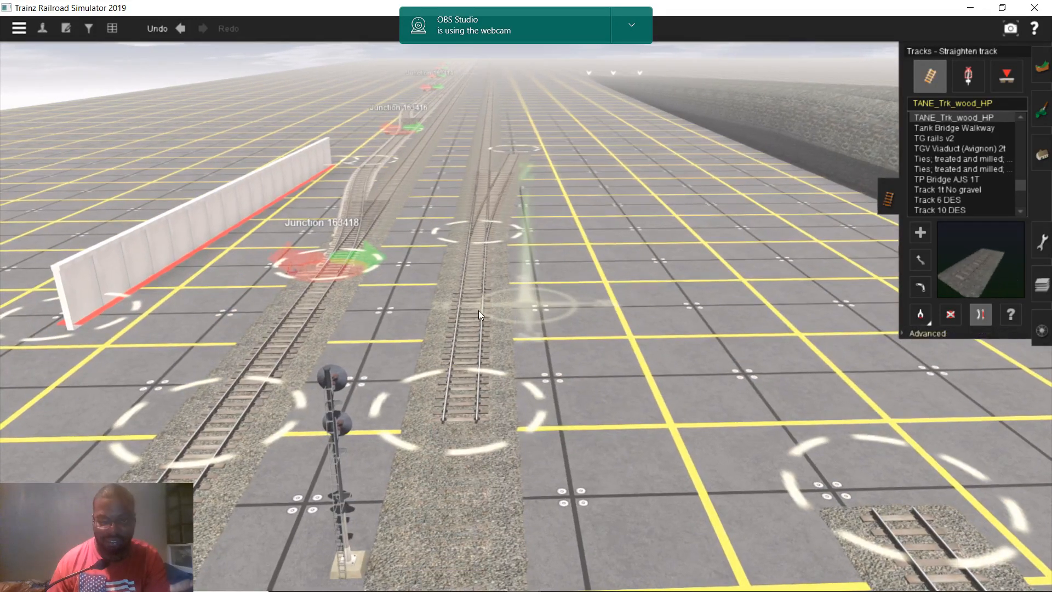
- Extend the diverging track parallel to the main track up to the board's edge and straighten the new section
{"action": "mouse_move", "coordinate": [506, 250]}
{"action": "right_mouse_down"}
{"action": "mouse_move", "coordinate": [540, 241]}
{"action": "mouse_move", "coordinate": [515, 258]}
{"action": "right_mouse_up"}
{"action": "key", "text": "Up"}
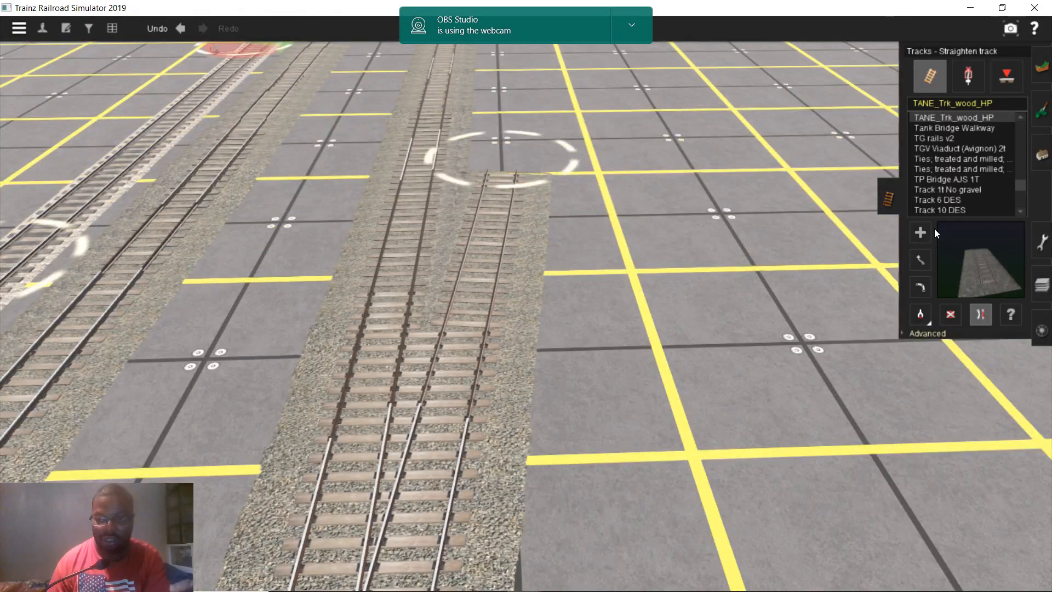
{"action": "left_click", "coordinate": [929, 230]}
{"action": "mouse_move", "coordinate": [512, 175]}
{"action": "right_mouse_down"}
{"action": "mouse_move", "coordinate": [512, 99]}
{"action": "mouse_move", "coordinate": [516, 137]}
{"action": "mouse_move", "coordinate": [541, 140]}
{"action": "mouse_move", "coordinate": [529, 136]}
{"action": "mouse_move", "coordinate": [510, 177]}
{"action": "right_mouse_up"}
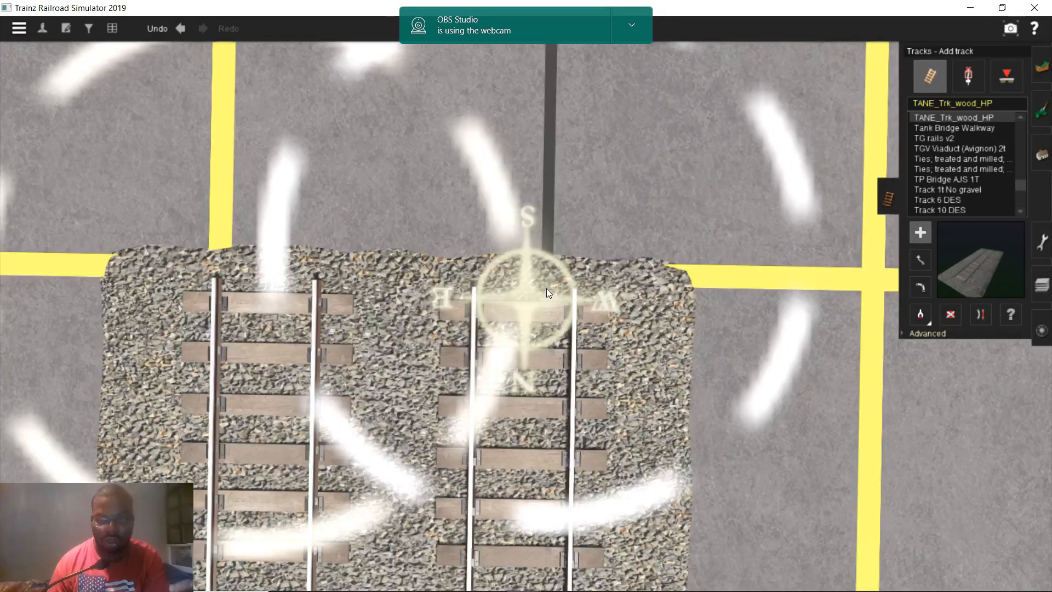
{"action": "right_click", "coordinate": [546, 288]}
{"action": "left_click_drag", "start_coordinate": [549, 300], "coordinate": [532, 304]}
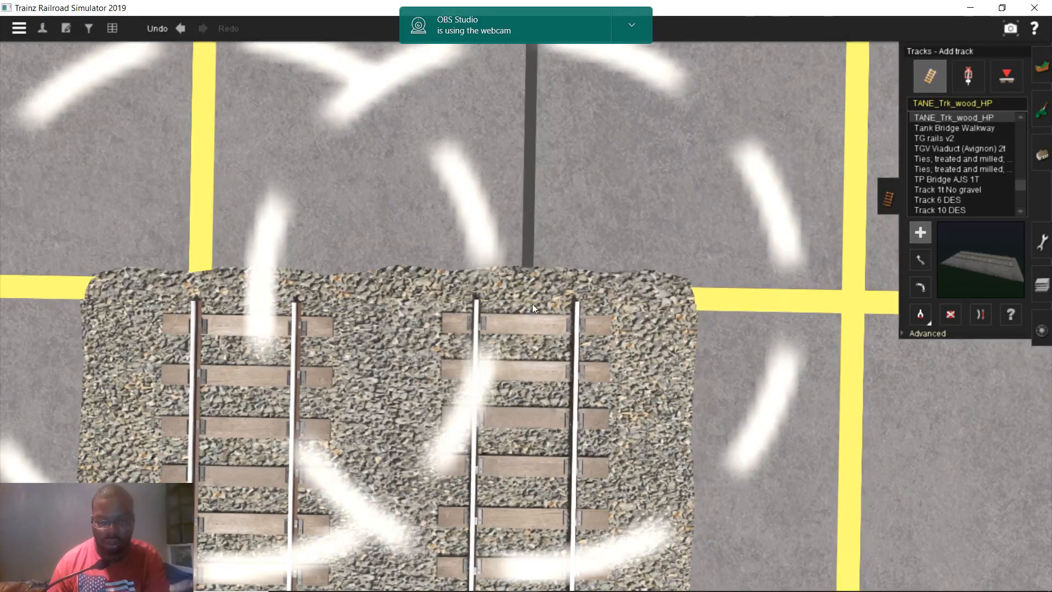
{"action": "key", "text": "Home"}
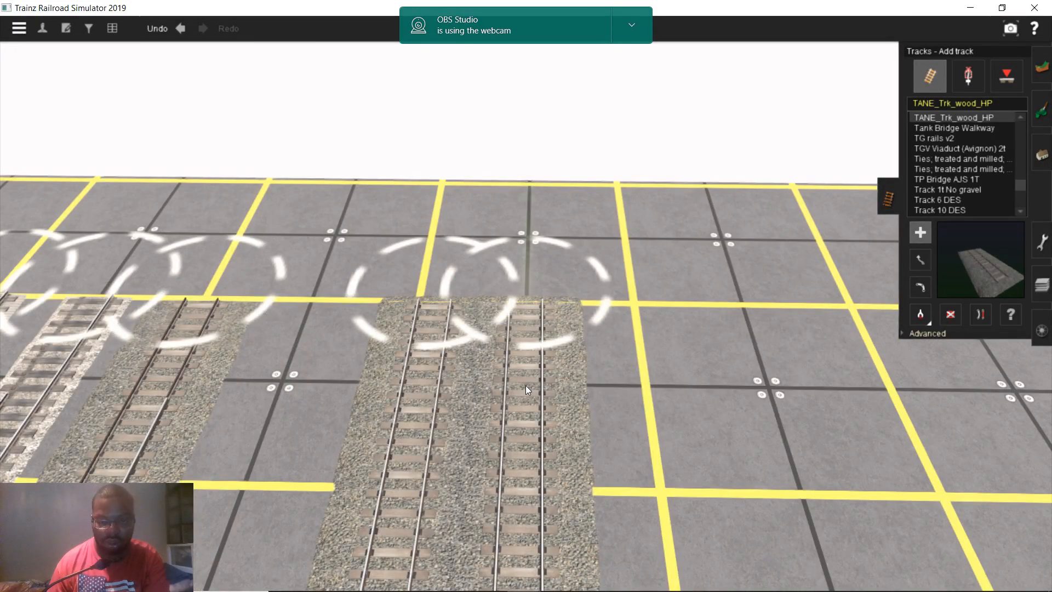
{"action": "scroll", "coordinate": [525, 386], "scroll_direction": "down", "scroll_amount": 5}
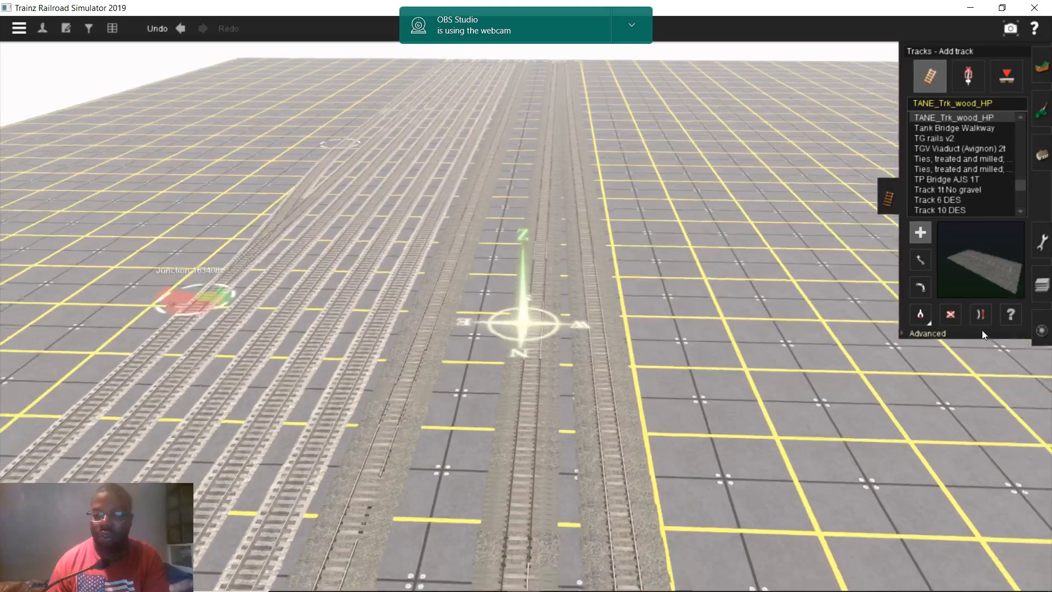
{"action": "left_click", "coordinate": [981, 316]}
{"action": "right_click_drag", "start_coordinate": [623, 461], "coordinate": [527, 278]}
- Copy the junction lever type from Junction 163418 and place one at the new turnout
{"action": "left_click", "coordinate": [968, 76]}
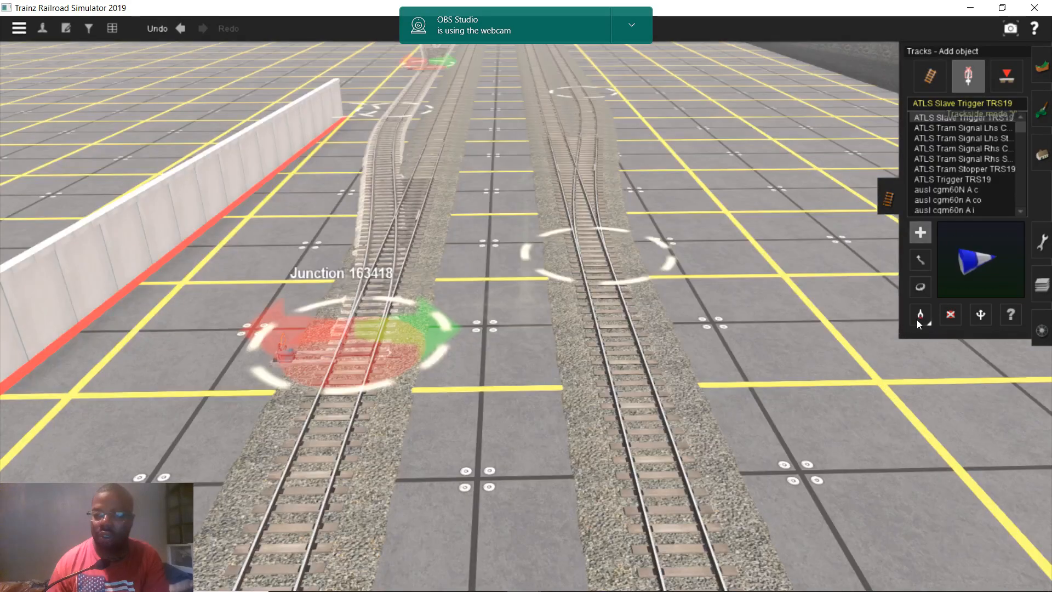
{"action": "left_click", "coordinate": [917, 320]}
{"action": "left_click", "coordinate": [430, 337]}
{"action": "left_click", "coordinate": [609, 265]}
{"action": "right_click_drag", "start_coordinate": [609, 266], "coordinate": [521, 305]}
- Find the SD70 Conrail Quality locomotive by searching "l sd" and place it on the track leading to the new junction
{"action": "key", "text": "F7"}
{"action": "left_click", "coordinate": [952, 117]}
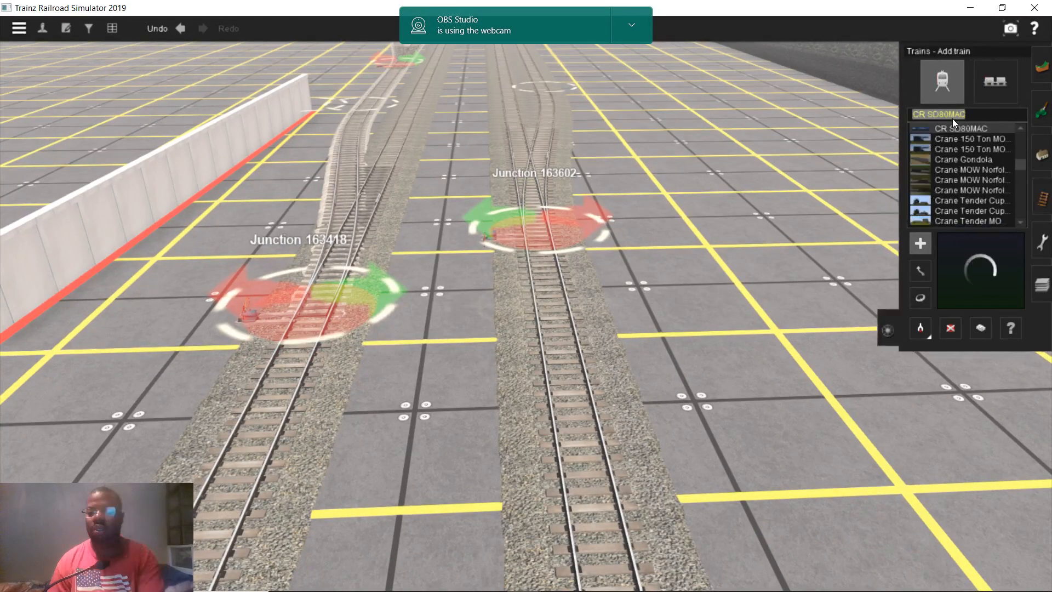
{"action": "type", "text": "l sd"}
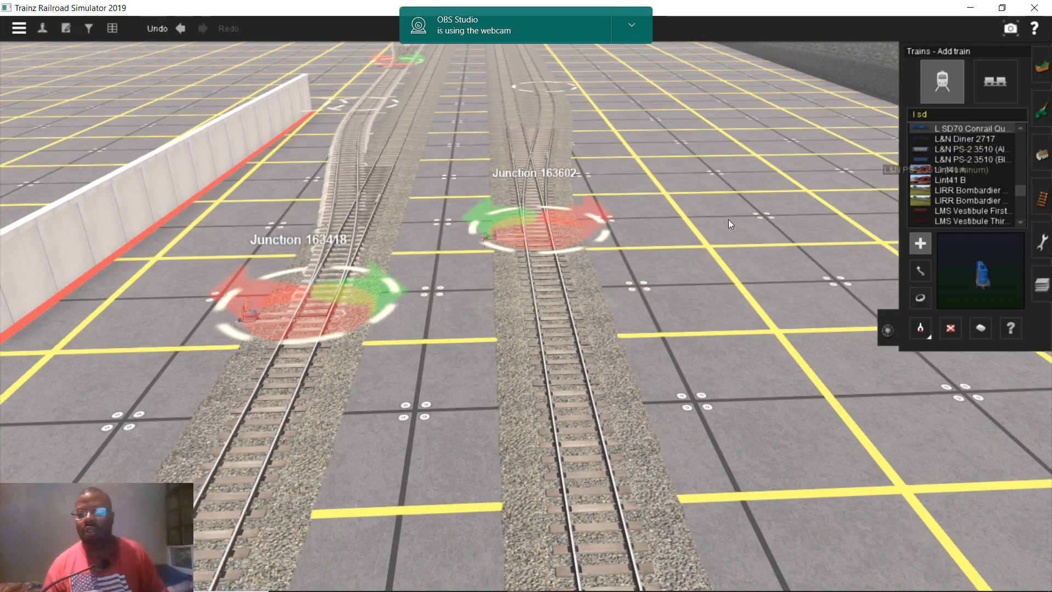
{"action": "right_click", "coordinate": [687, 417]}
{"action": "left_click", "coordinate": [984, 126]}
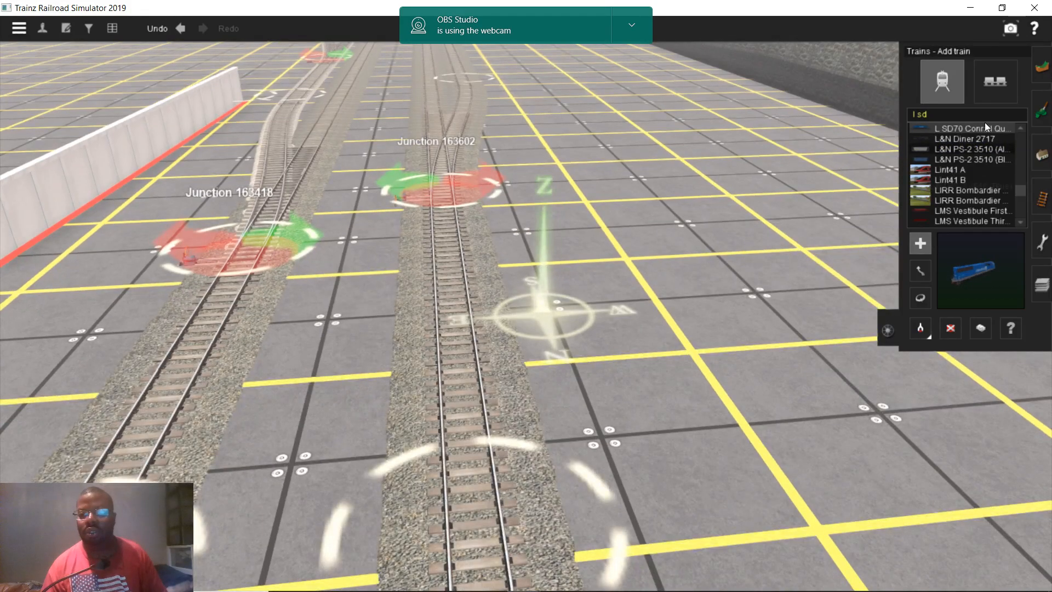
{"action": "left_click", "coordinate": [450, 423]}
- Examine the placed Conrail Quality locomotive from its front and side
{"action": "right_click", "coordinate": [452, 390]}
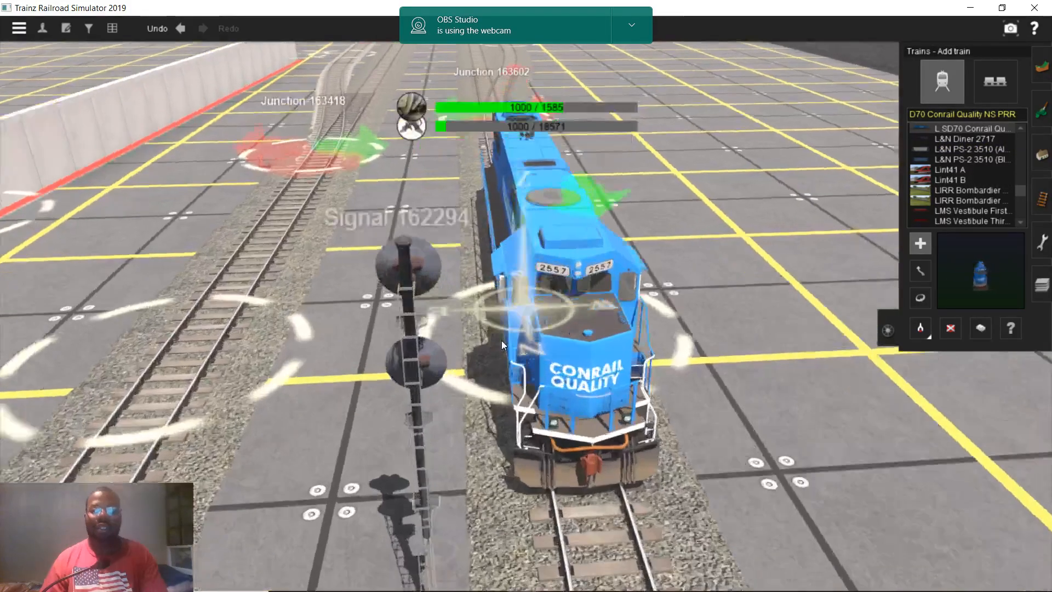
{"action": "scroll", "coordinate": [507, 340], "scroll_direction": "up", "scroll_amount": 3}
{"action": "key", "text": "Left"}
{"action": "key", "text": "Left"}
{"action": "scroll", "coordinate": [508, 348], "scroll_direction": "up", "scroll_amount": 2}
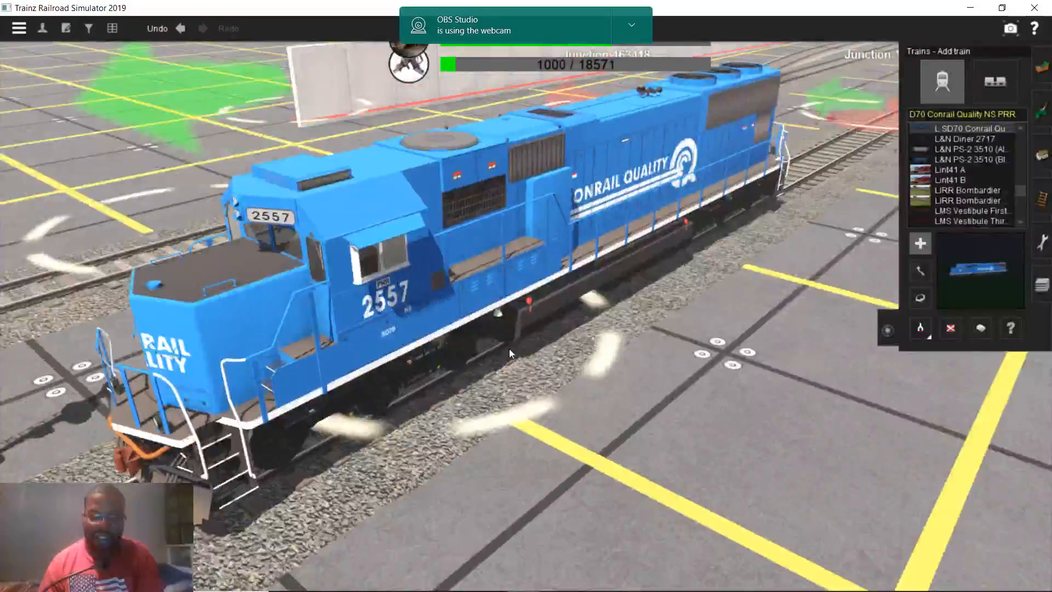
{"action": "right_click", "coordinate": [426, 327]}
{"action": "key", "text": "Right"}
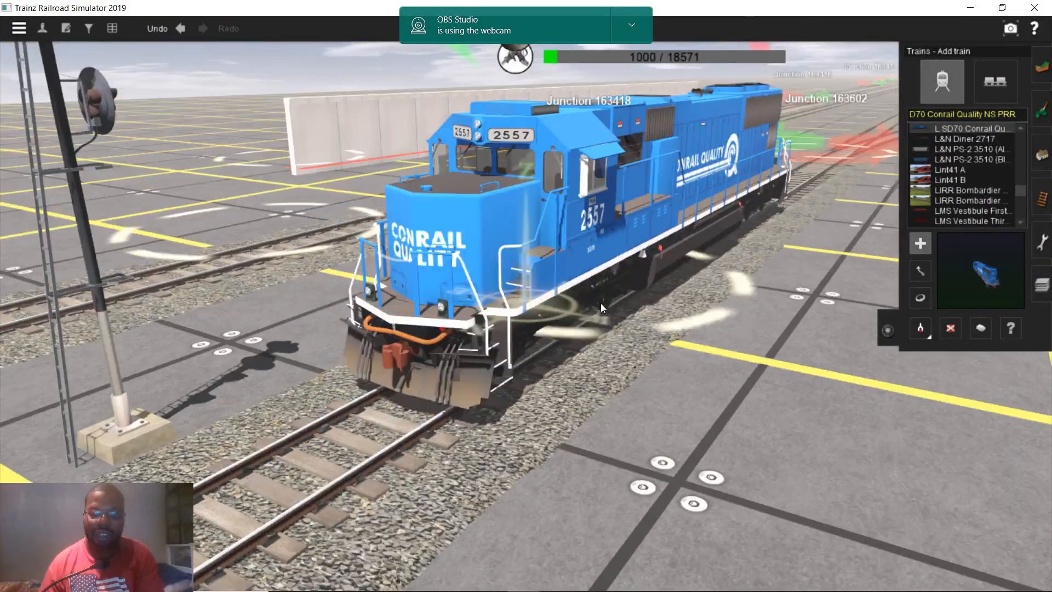
- Examine the Conrail Quality locomotive's side, cab end and clearance beside the neighbouring signal mast
{"action": "key", "text": "Left"}
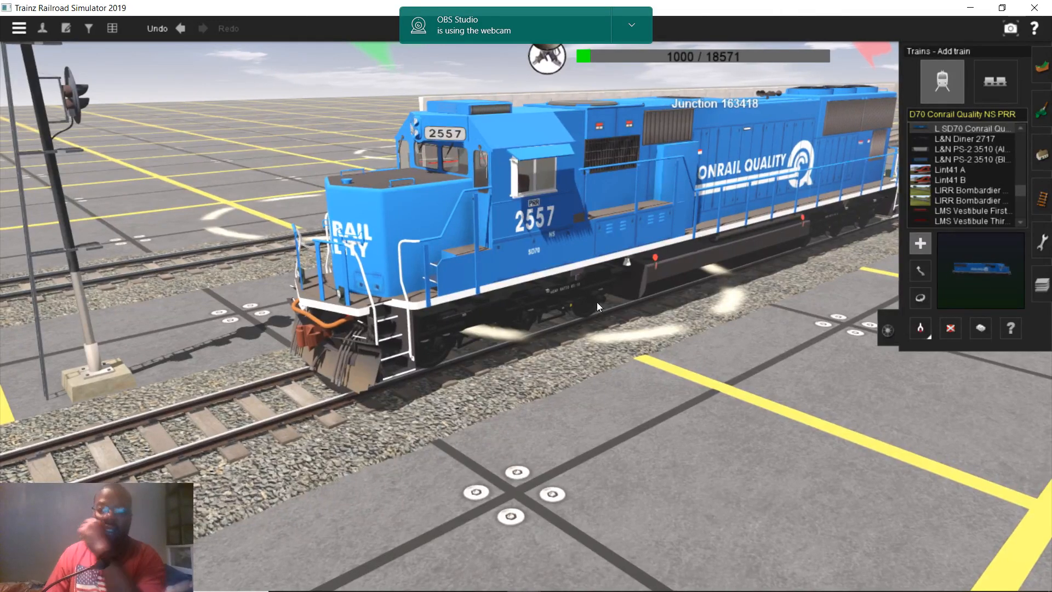
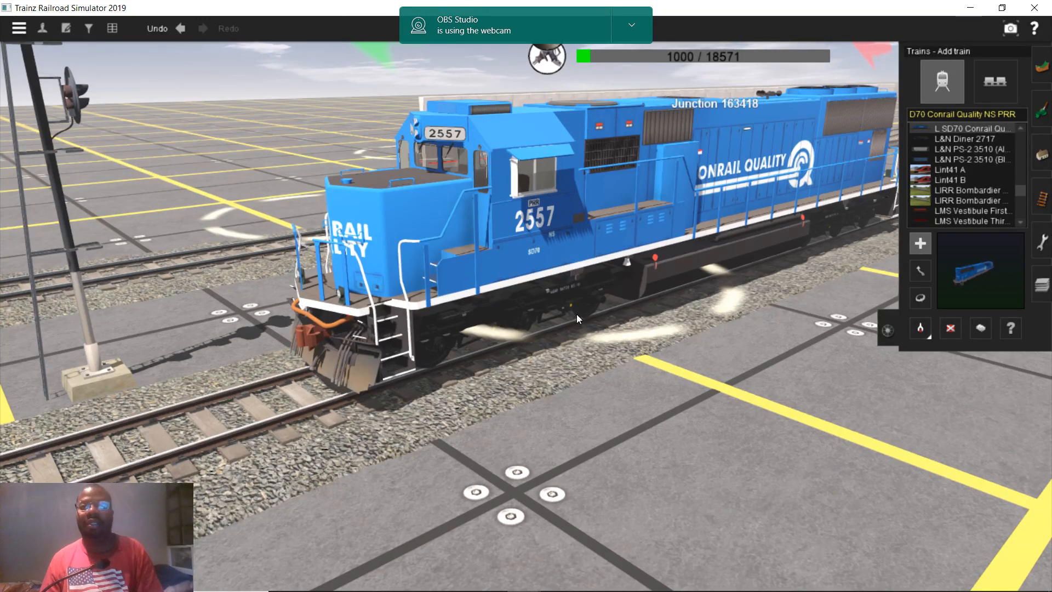
{"action": "right_click_drag", "start_coordinate": [576, 311], "coordinate": [642, 324]}
{"action": "scroll", "coordinate": [642, 324], "scroll_direction": "down", "scroll_amount": 3}
{"action": "scroll", "coordinate": [642, 324], "scroll_direction": "down", "scroll_amount": 4}
{"action": "key", "text": "Left"}
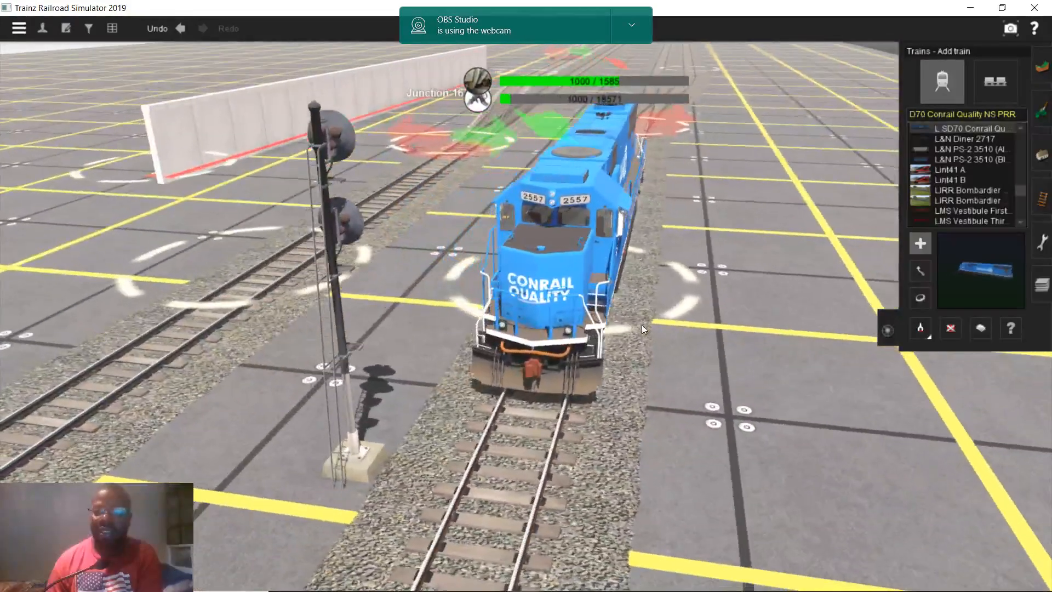
{"action": "key", "text": "Down"}
{"action": "right_click_drag", "start_coordinate": [642, 324], "coordinate": [656, 327]}
{"action": "scroll", "coordinate": [656, 327], "scroll_direction": "up", "scroll_amount": 2}
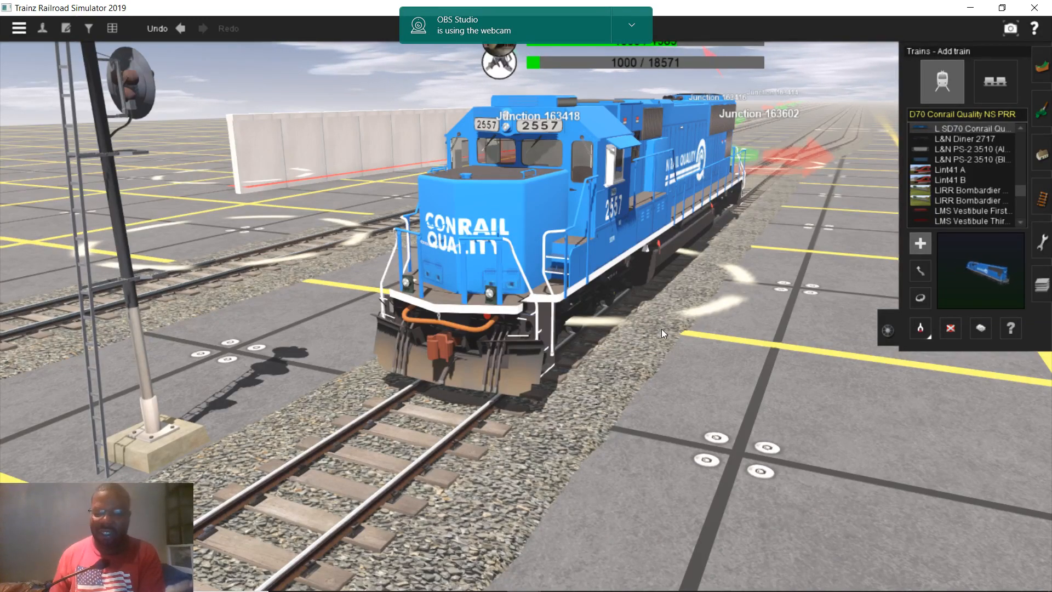
- Delete the Conrail Quality locomotive from the track ahead of Junction 163602
{"action": "scroll", "coordinate": [707, 333], "scroll_direction": "down", "scroll_amount": 3}
{"action": "right_click_drag", "start_coordinate": [708, 333], "coordinate": [761, 337]}
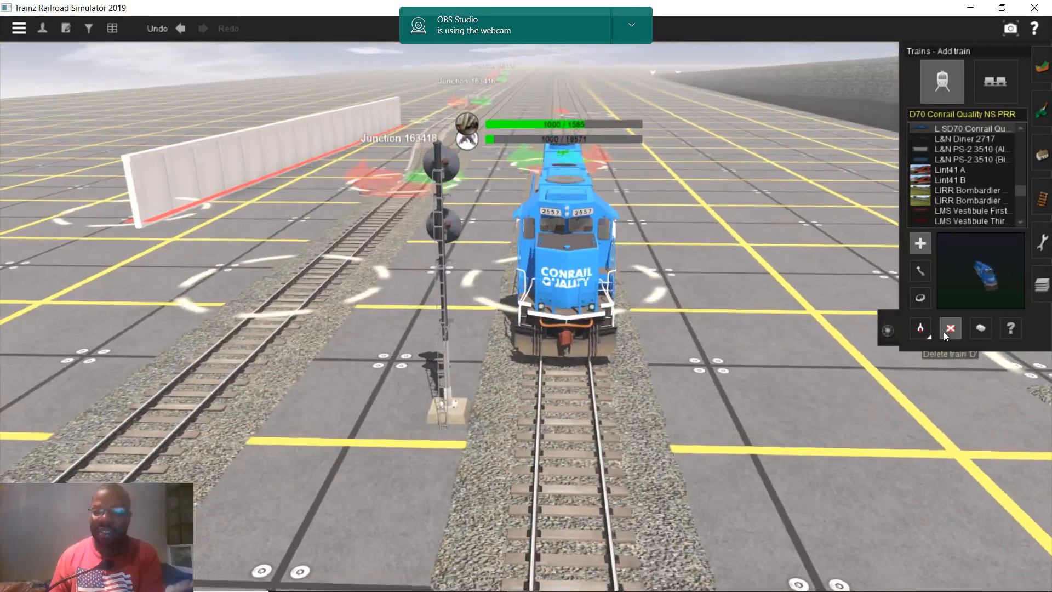
{"action": "left_click", "coordinate": [944, 331]}
{"action": "left_click", "coordinate": [582, 301]}
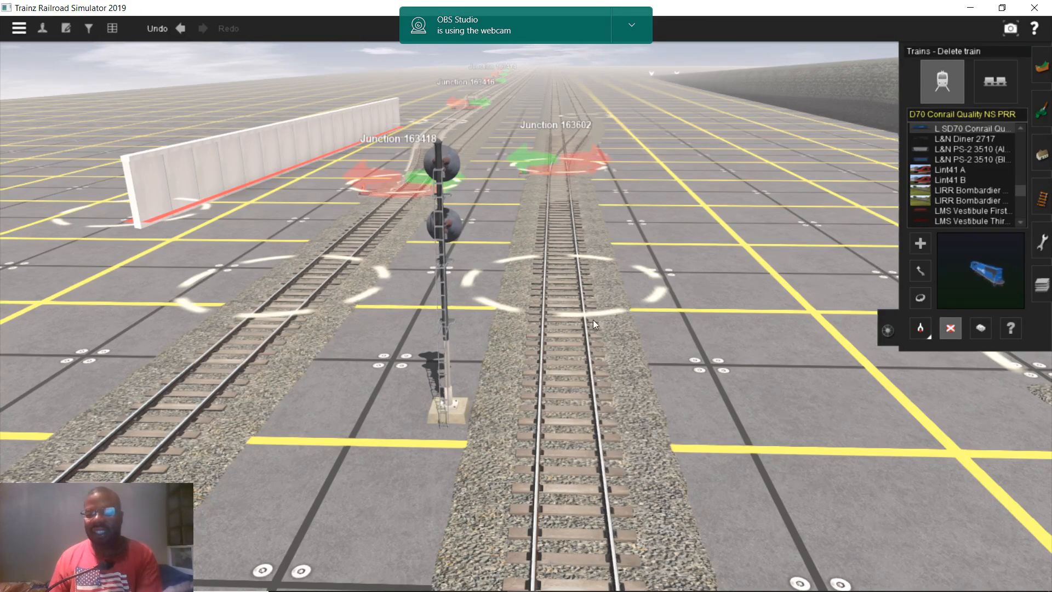
- Lay a TANE_Trk_wood_HP section diverging outward from the parallel track beyond Junction 163602, ending beside it
{"action": "scroll", "coordinate": [591, 320], "scroll_direction": "down", "scroll_amount": 3}
{"action": "right_click", "coordinate": [592, 224]}
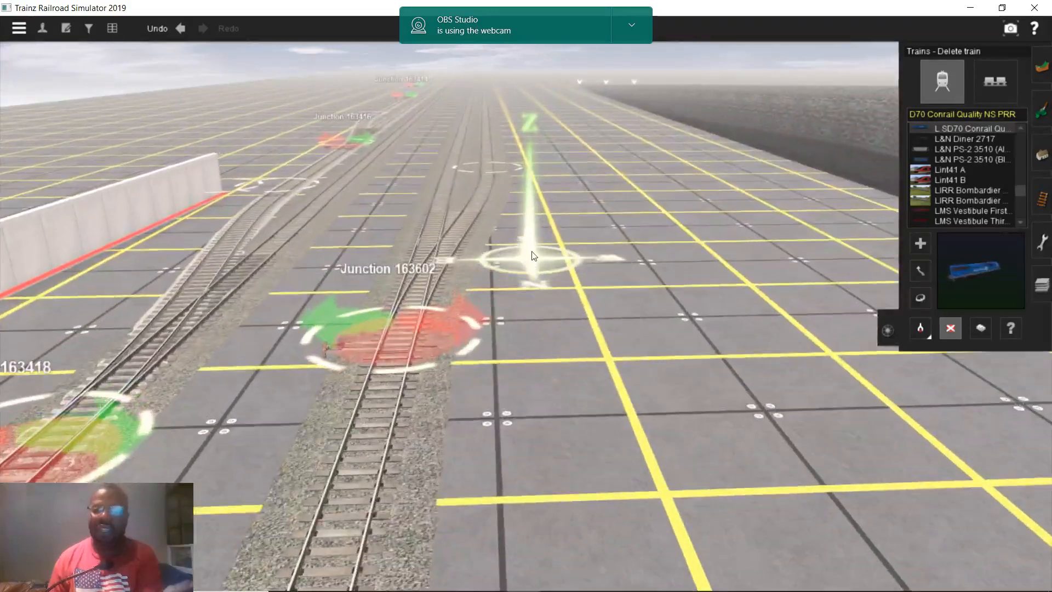
{"action": "left_click", "coordinate": [1040, 199]}
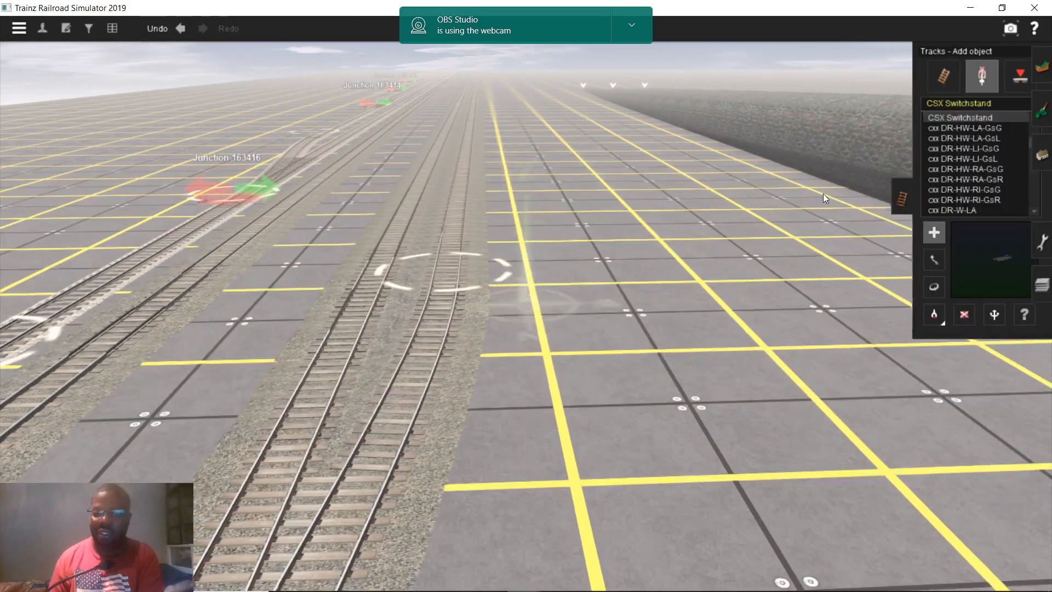
{"action": "left_click", "coordinate": [937, 78]}
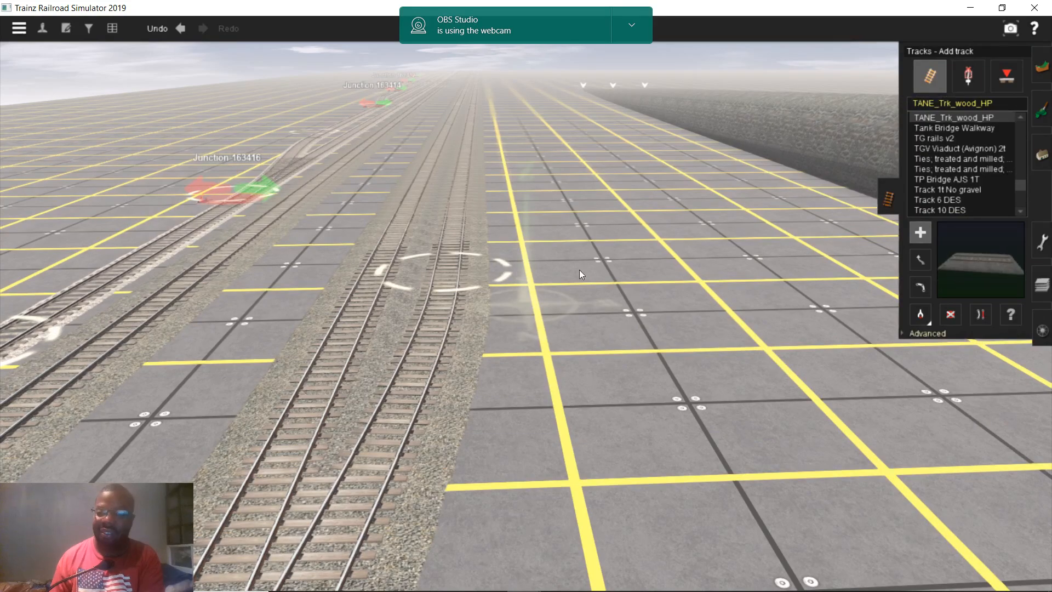
{"action": "right_click", "coordinate": [458, 280]}
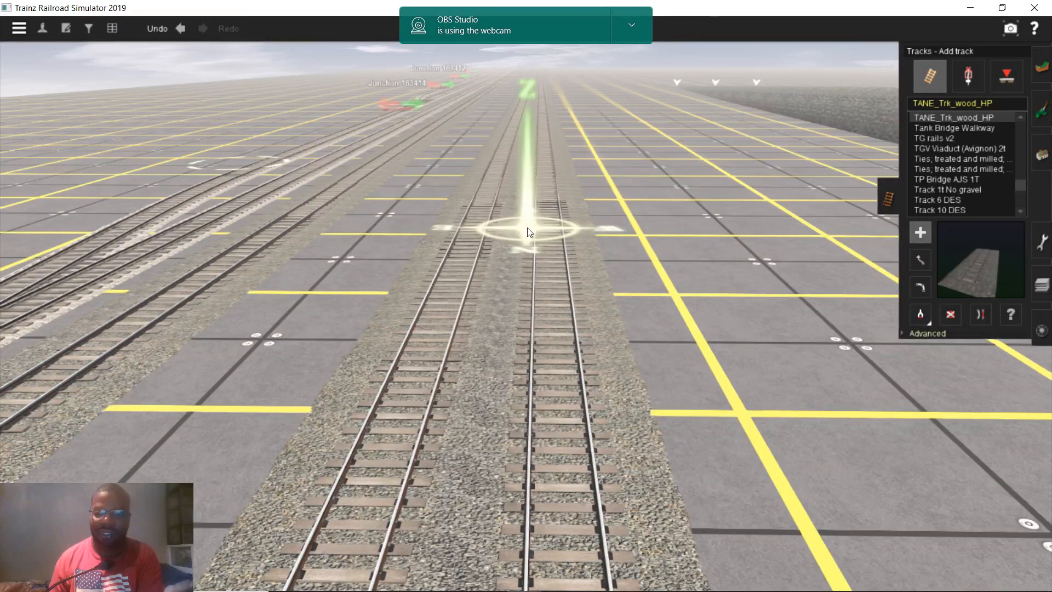
{"action": "right_click_drag", "start_coordinate": [527, 228], "coordinate": [536, 275]}
{"action": "left_click_drag", "start_coordinate": [532, 268], "coordinate": [543, 184]}
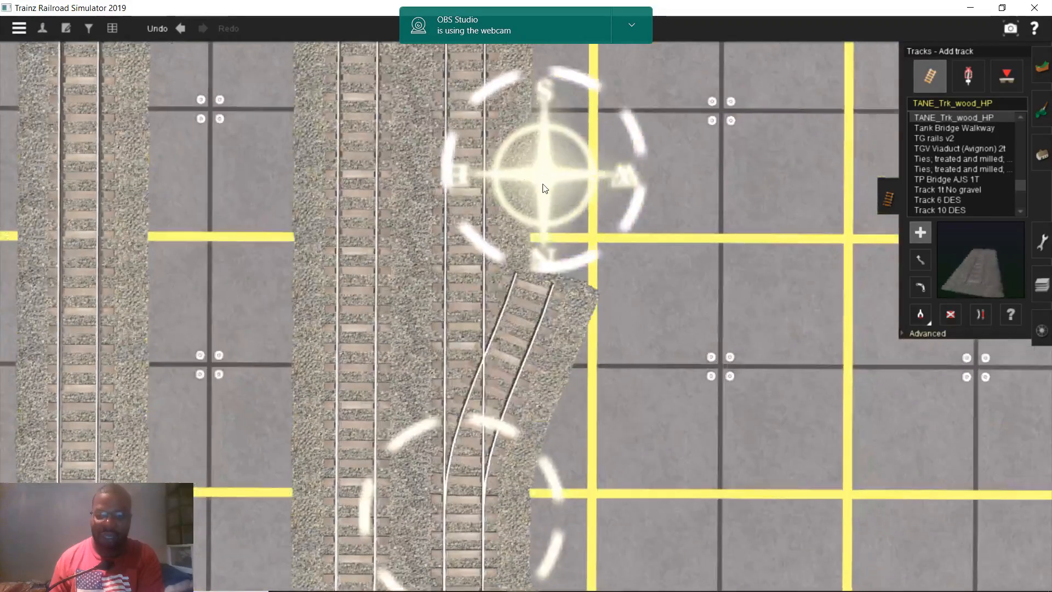
{"action": "scroll", "coordinate": [542, 195], "scroll_direction": "up", "scroll_amount": 5}
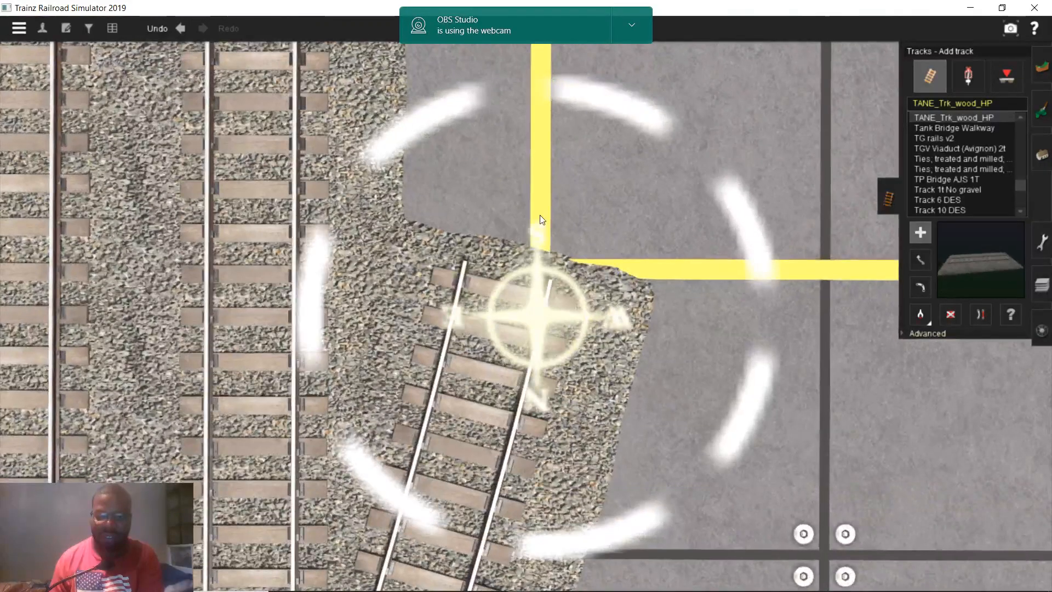
{"action": "scroll", "coordinate": [544, 199], "scroll_direction": "down", "scroll_amount": 4}
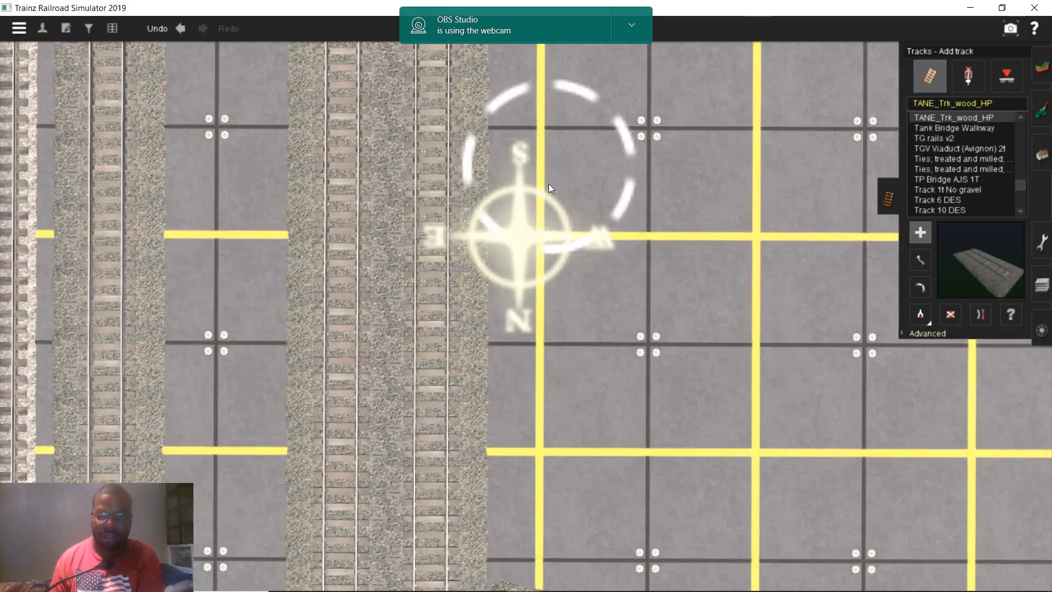
{"action": "scroll", "coordinate": [548, 184], "scroll_direction": "up", "scroll_amount": 4}
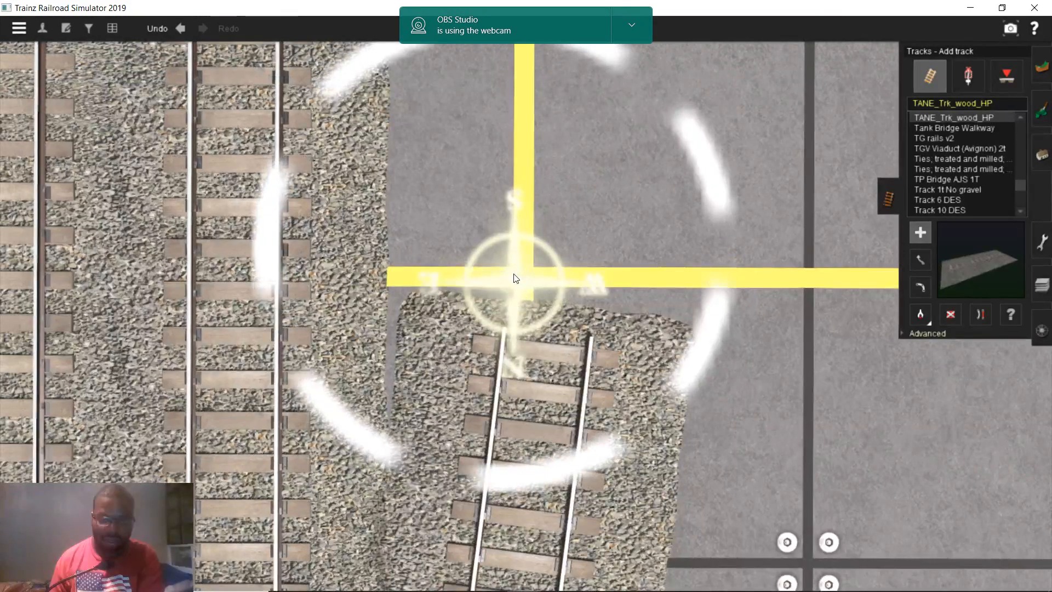
{"action": "scroll", "coordinate": [515, 285], "scroll_direction": "up", "scroll_amount": 2}
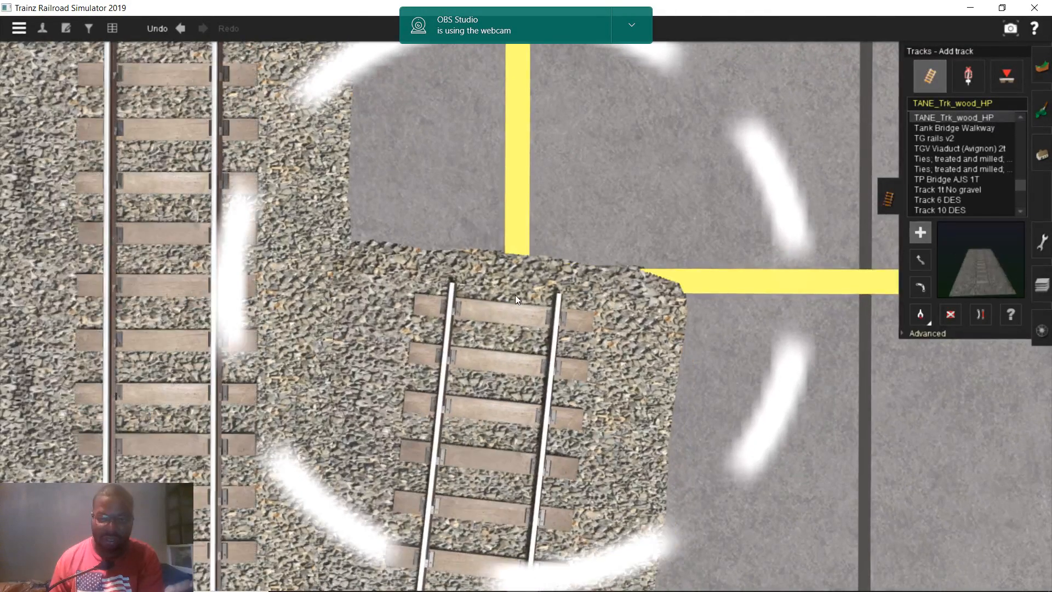
- Extend the new diverging track parallel to the neighbouring tracks until it ends level with them near the board's edge
{"action": "scroll", "coordinate": [514, 294], "scroll_direction": "down", "scroll_amount": 5}
{"action": "mouse_move", "coordinate": [515, 295]}
{"action": "right_mouse_down"}
{"action": "mouse_move", "coordinate": [528, 416]}
{"action": "mouse_move", "coordinate": [533, 388]}
{"action": "right_mouse_up"}
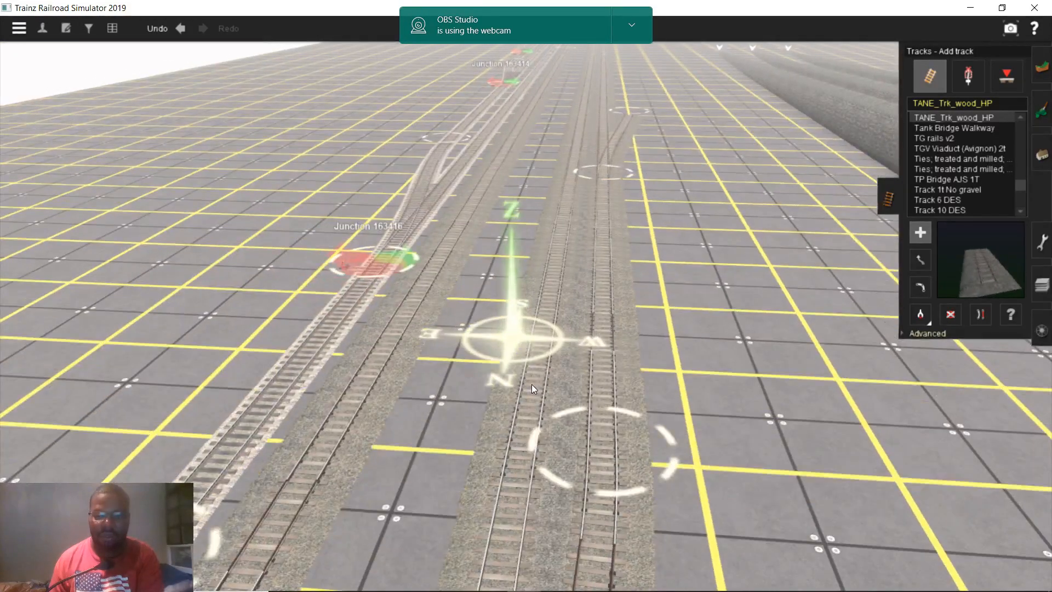
{"action": "right_click", "coordinate": [570, 235]}
{"action": "right_click", "coordinate": [546, 166]}
{"action": "right_click", "coordinate": [549, 218]}
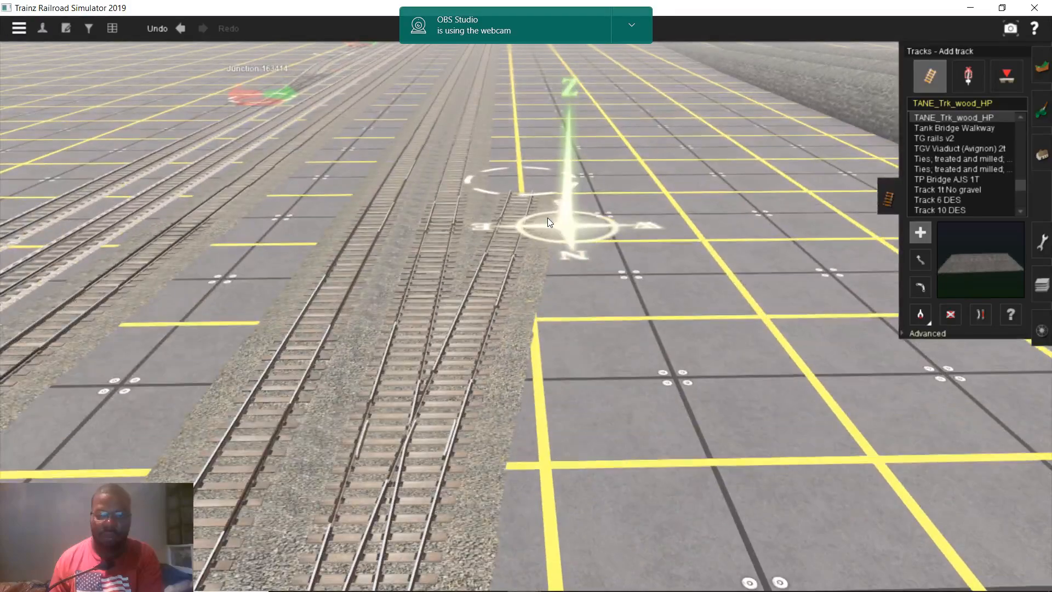
{"action": "right_click", "coordinate": [547, 218]}
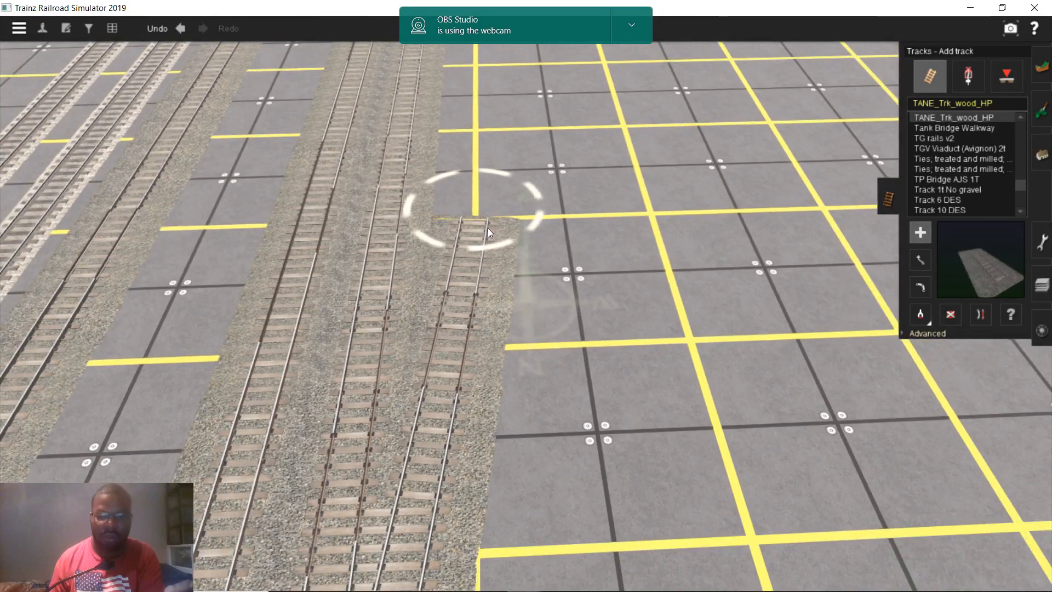
{"action": "mouse_move", "coordinate": [488, 228]}
{"action": "right_mouse_down"}
{"action": "mouse_move", "coordinate": [482, 260]}
{"action": "mouse_move", "coordinate": [484, 195]}
{"action": "right_mouse_up"}
{"action": "right_click", "coordinate": [506, 139]}
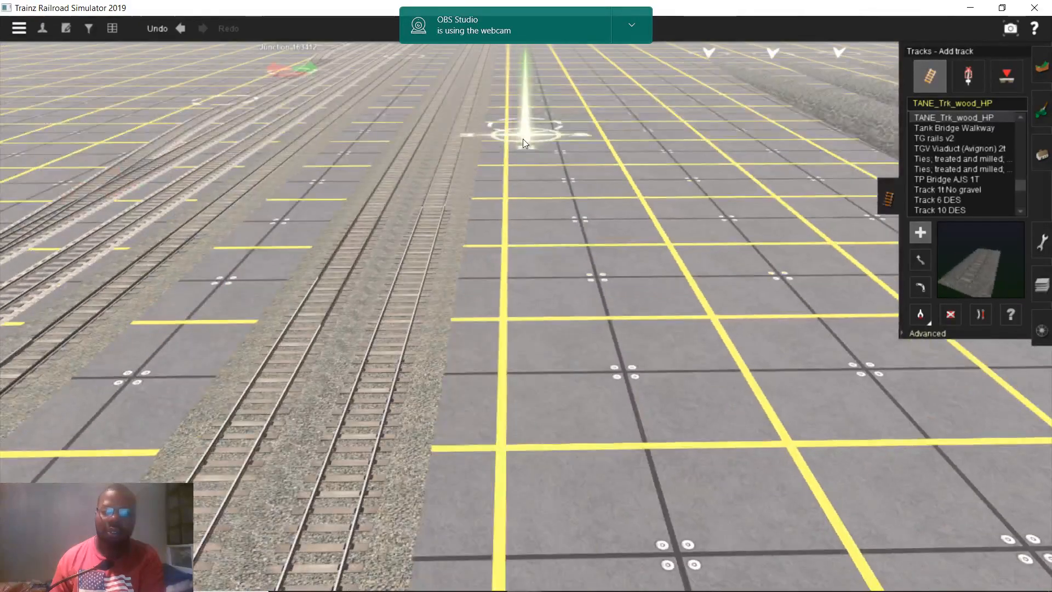
{"action": "mouse_move", "coordinate": [523, 139]}
{"action": "right_mouse_down"}
{"action": "mouse_move", "coordinate": [535, 126]}
{"action": "mouse_move", "coordinate": [507, 177]}
{"action": "mouse_move", "coordinate": [543, 222]}
{"action": "mouse_move", "coordinate": [549, 307]}
{"action": "right_mouse_up"}
{"action": "scroll", "coordinate": [550, 307], "scroll_direction": "up", "scroll_amount": 5}
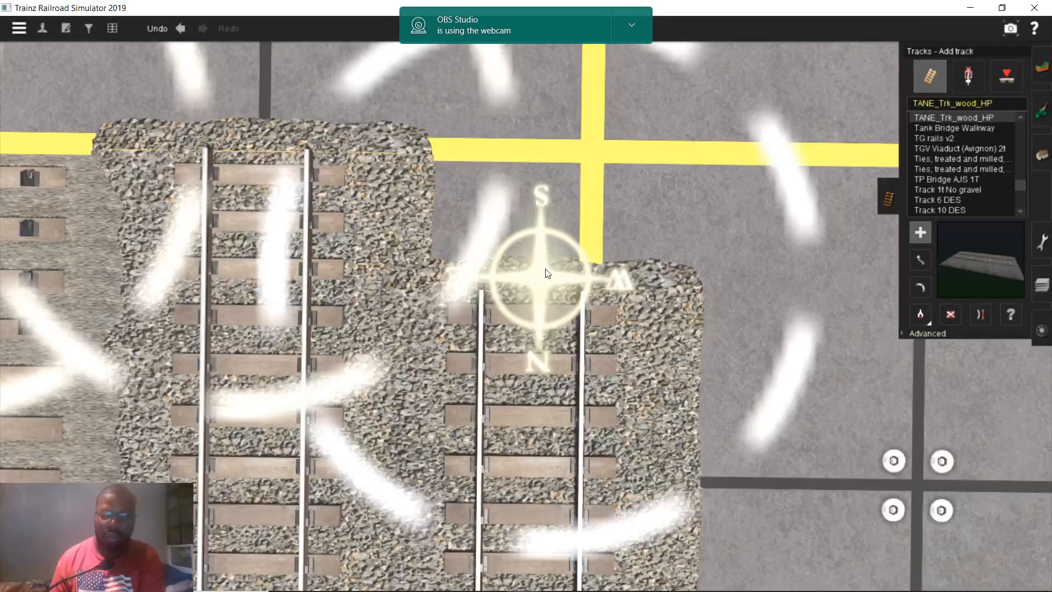
{"action": "right_click_drag", "start_coordinate": [545, 269], "coordinate": [532, 287]}
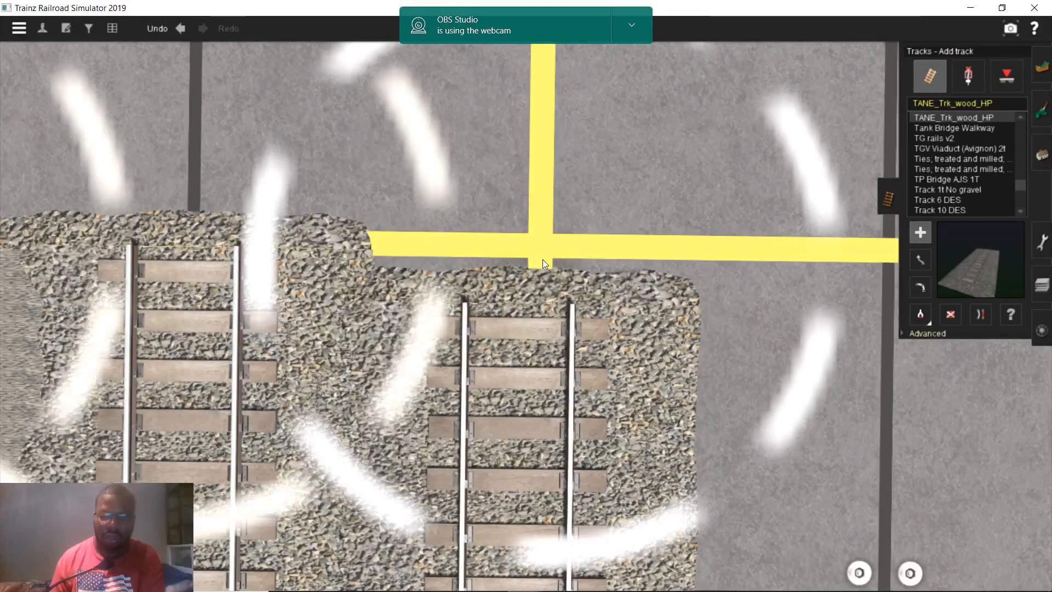
{"action": "left_click_drag", "start_coordinate": [542, 260], "coordinate": [544, 282]}
{"action": "right_click_drag", "start_coordinate": [543, 282], "coordinate": [518, 451]}
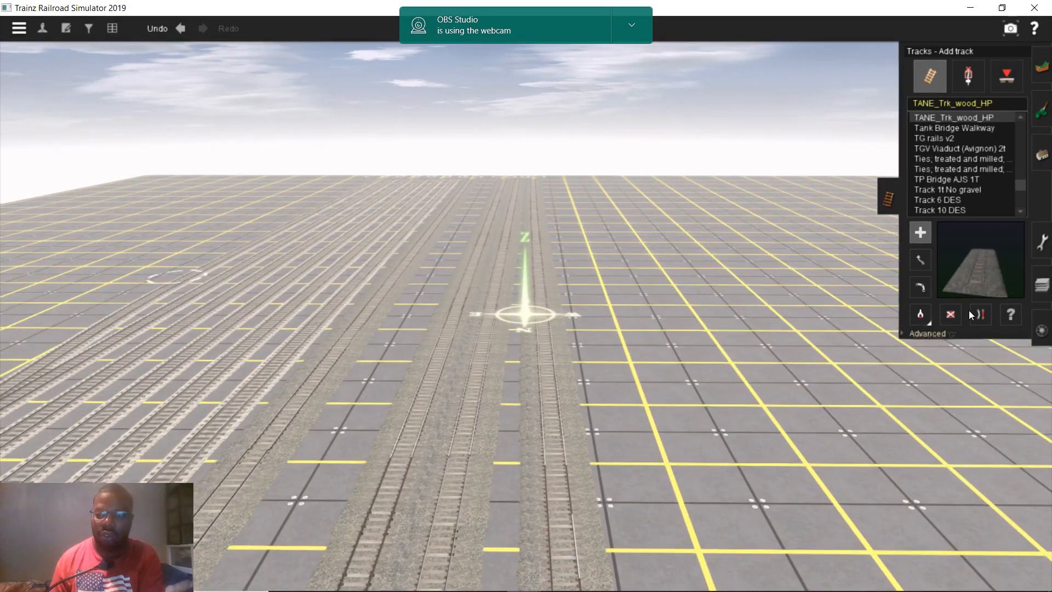
- Straighten the newly laid outer parallel track section
{"action": "left_click", "coordinate": [980, 315]}
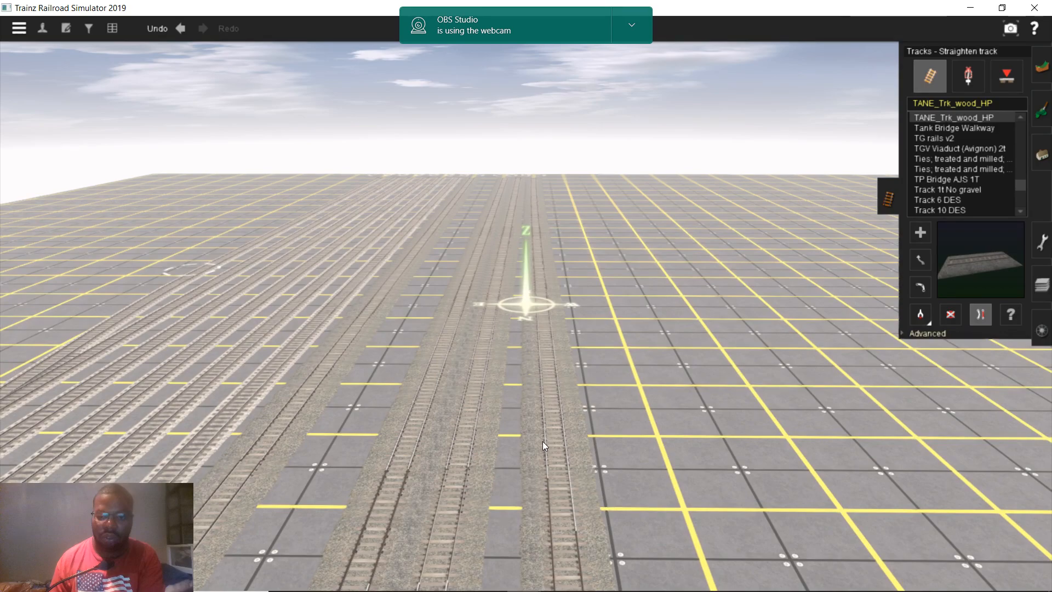
{"action": "right_click_drag", "start_coordinate": [543, 441], "coordinate": [522, 278]}
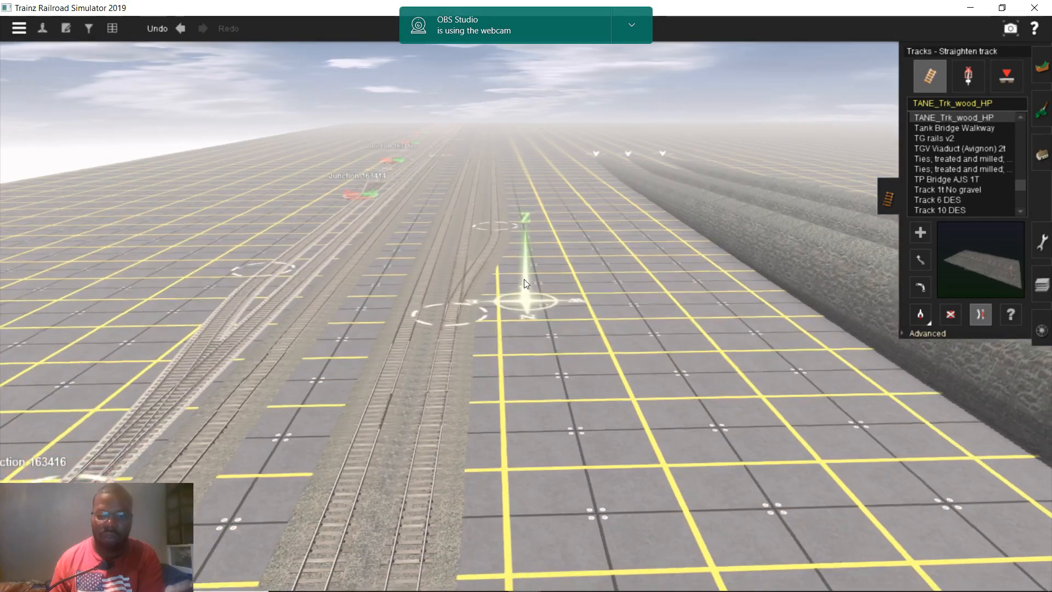
{"action": "right_click_drag", "start_coordinate": [522, 385], "coordinate": [523, 384]}
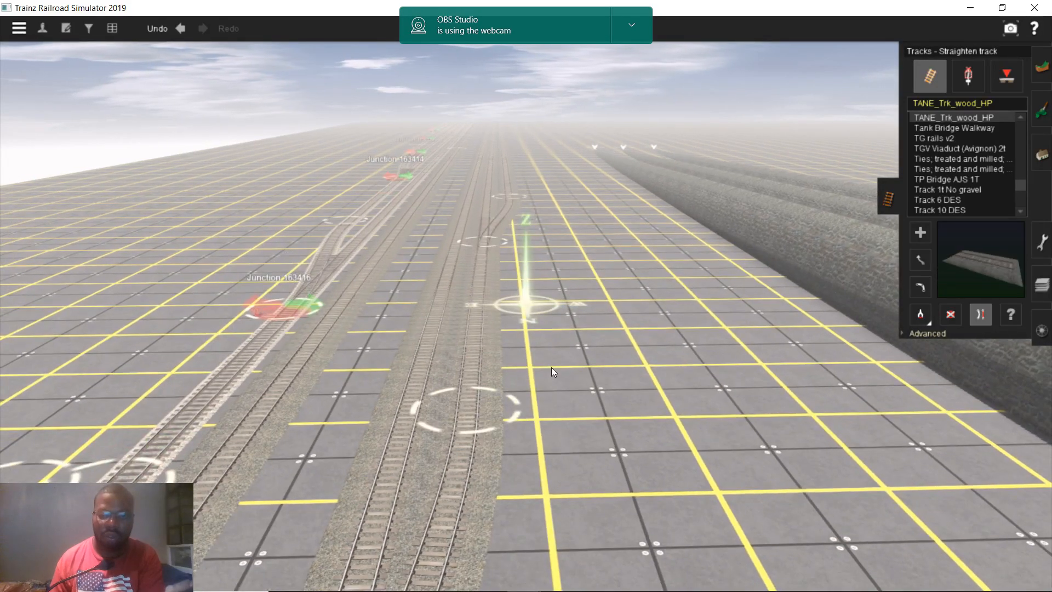
{"action": "right_click", "coordinate": [533, 398]}
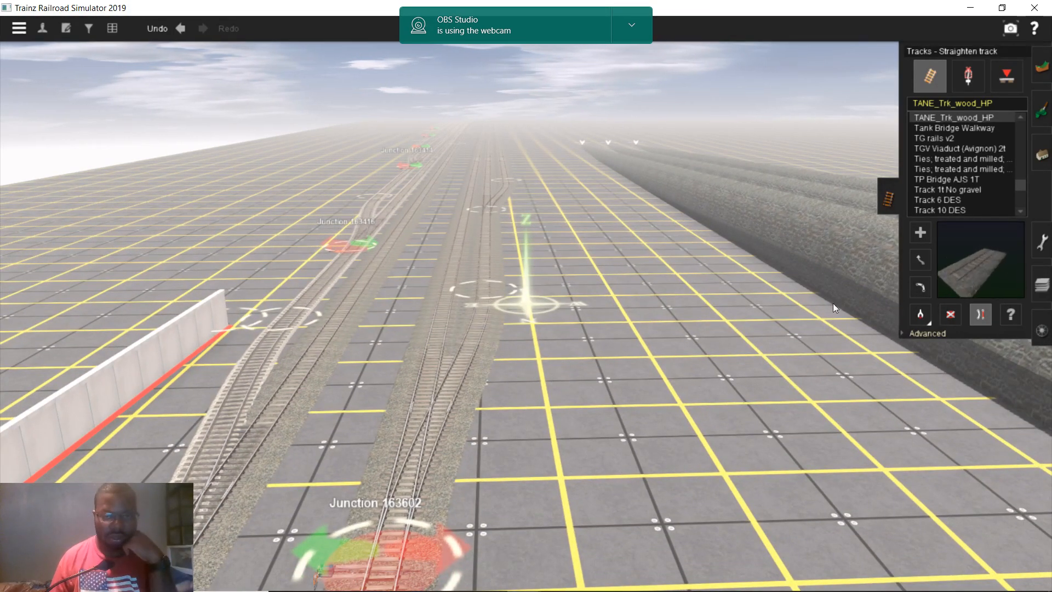
- Lay another TANE_Trk_wood_HP section diverging outward from the new outer track and ending beside it
{"action": "left_click", "coordinate": [919, 235]}
{"action": "right_click", "coordinate": [472, 191]}
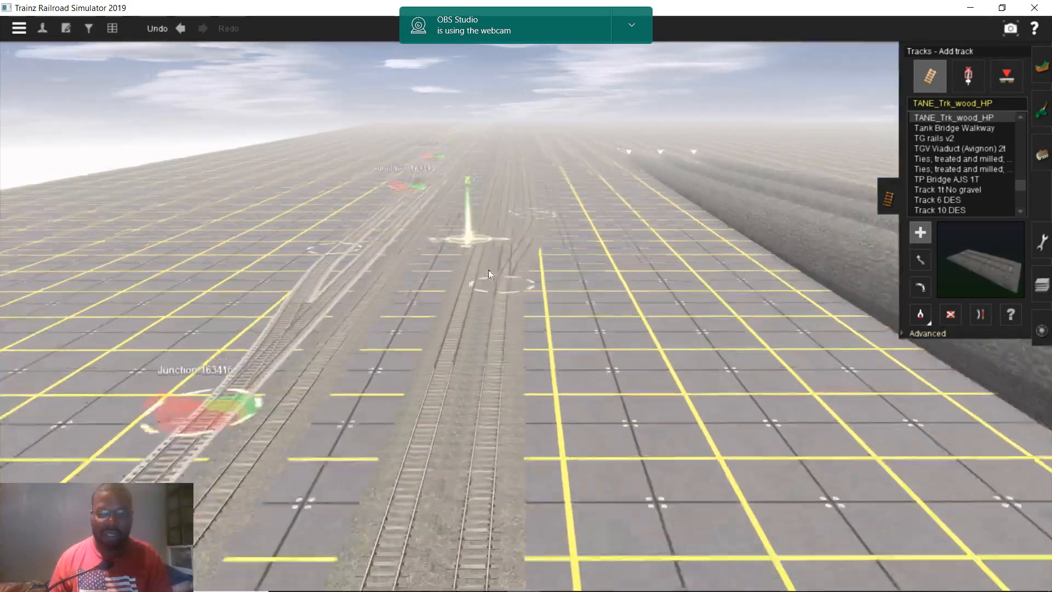
{"action": "right_click", "coordinate": [561, 287]}
{"action": "right_click", "coordinate": [544, 276]}
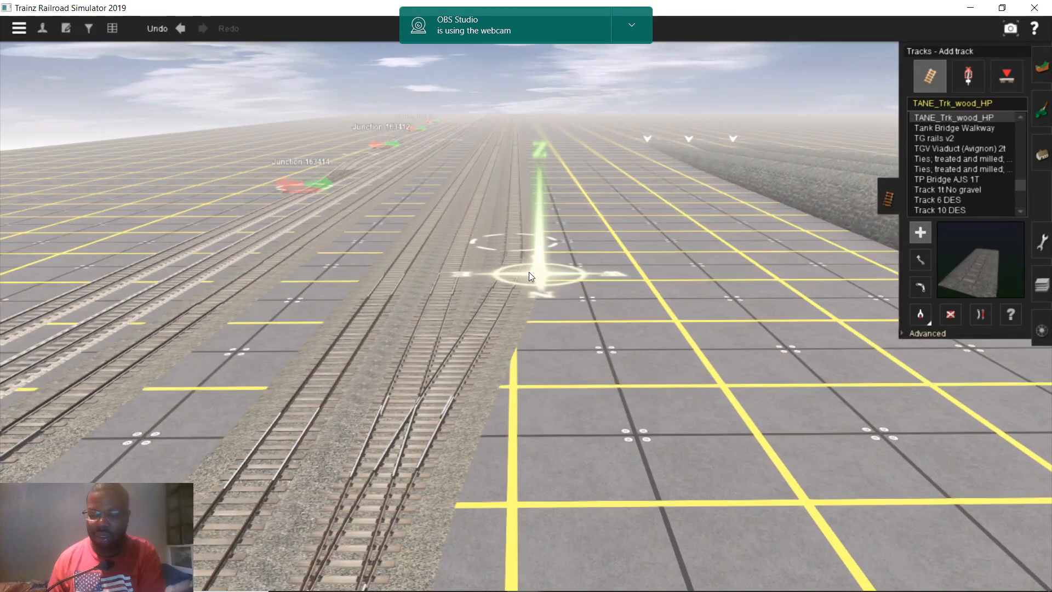
{"action": "right_click", "coordinate": [522, 223]}
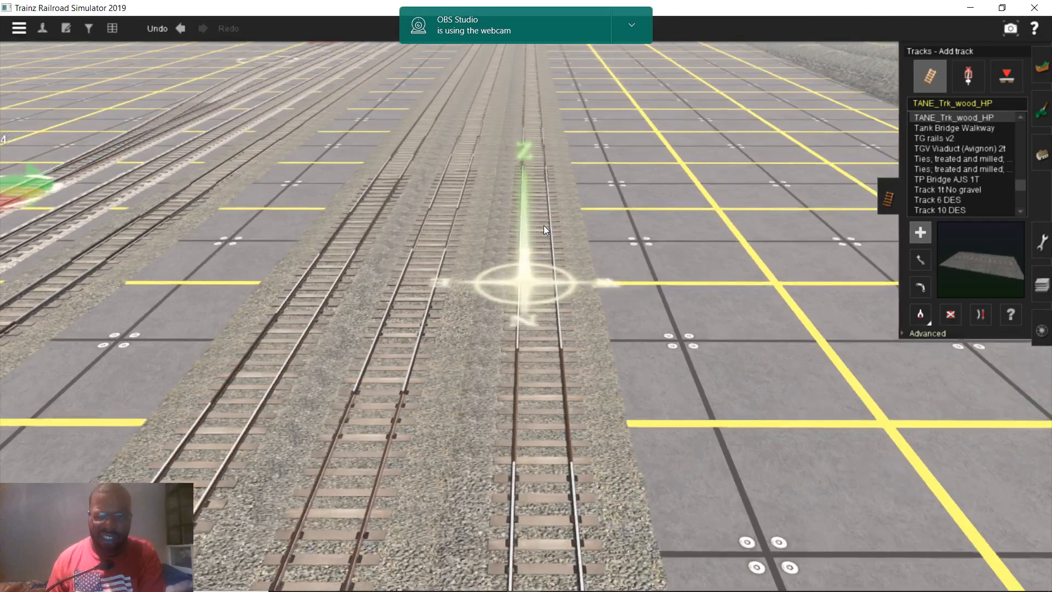
{"action": "right_click", "coordinate": [542, 225]}
{"action": "left_click", "coordinate": [494, 297]}
{"action": "right_click", "coordinate": [522, 210]}
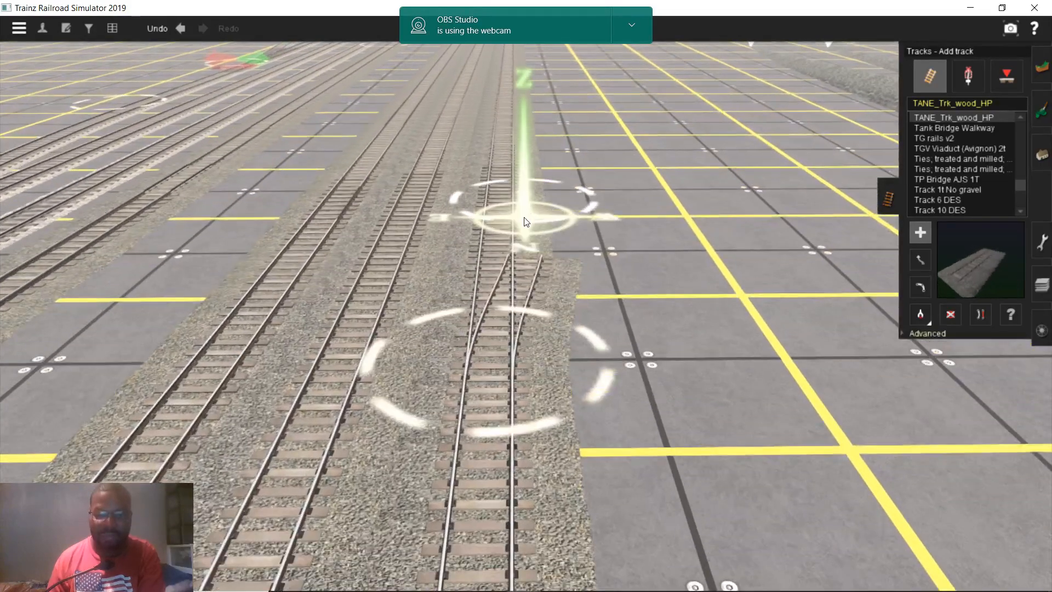
{"action": "right_click", "coordinate": [530, 206]}
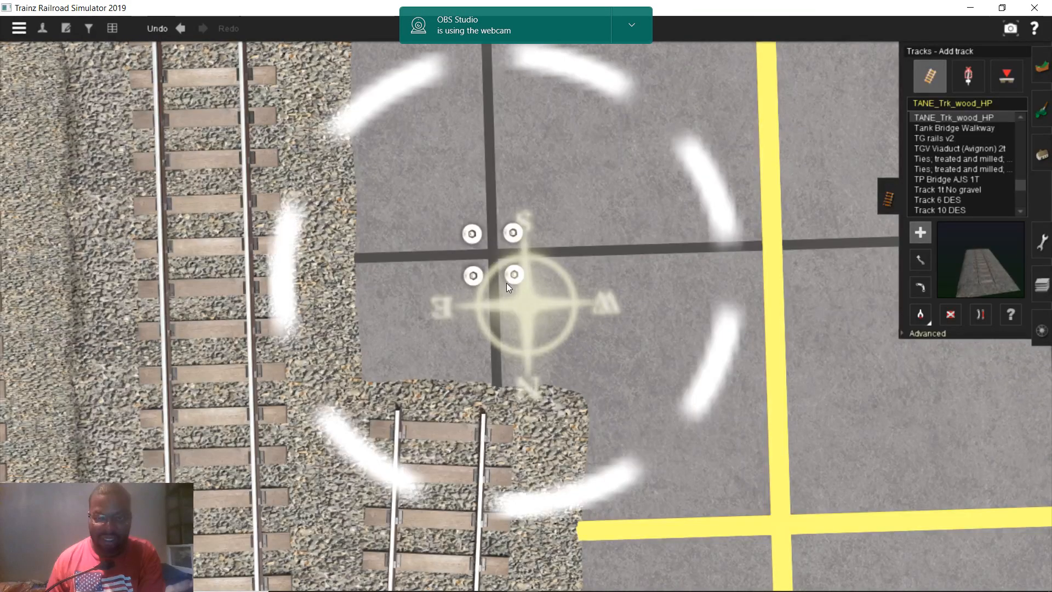
{"action": "right_click", "coordinate": [495, 258]}
- Extend the latest diverging track parallel to the other tracks up to their ends near the board's edge
{"action": "right_click_drag", "start_coordinate": [524, 303], "coordinate": [518, 389]}
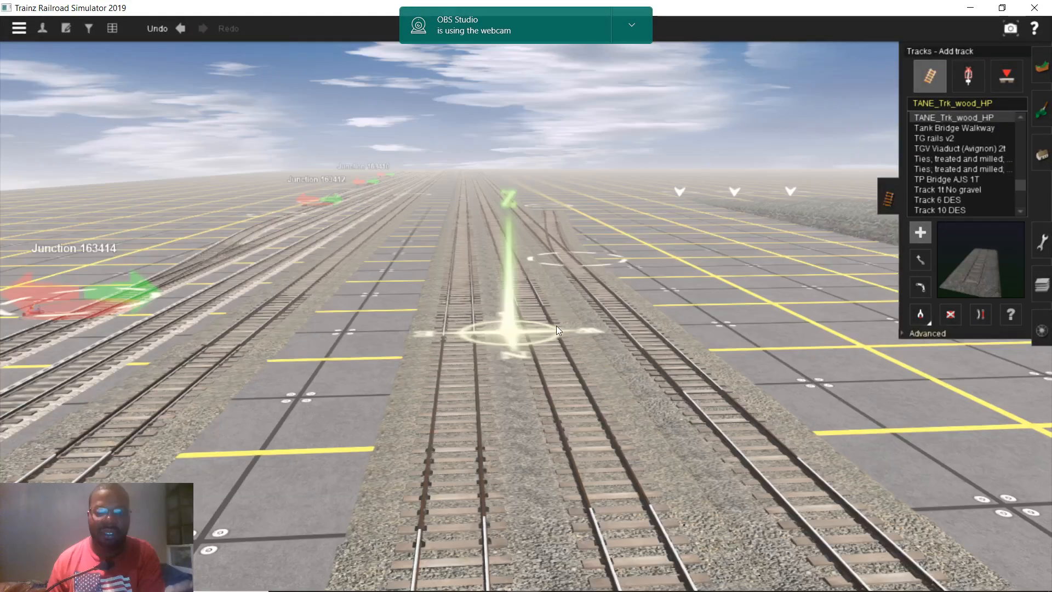
{"action": "right_click_drag", "start_coordinate": [557, 325], "coordinate": [725, 313]}
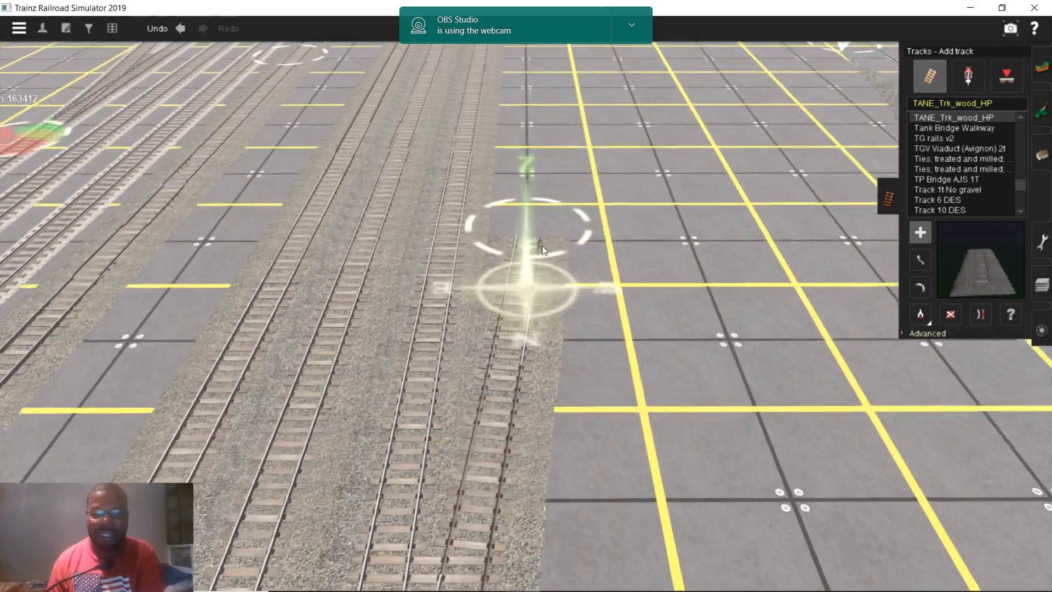
{"action": "left_click_drag", "start_coordinate": [531, 244], "coordinate": [526, 136]}
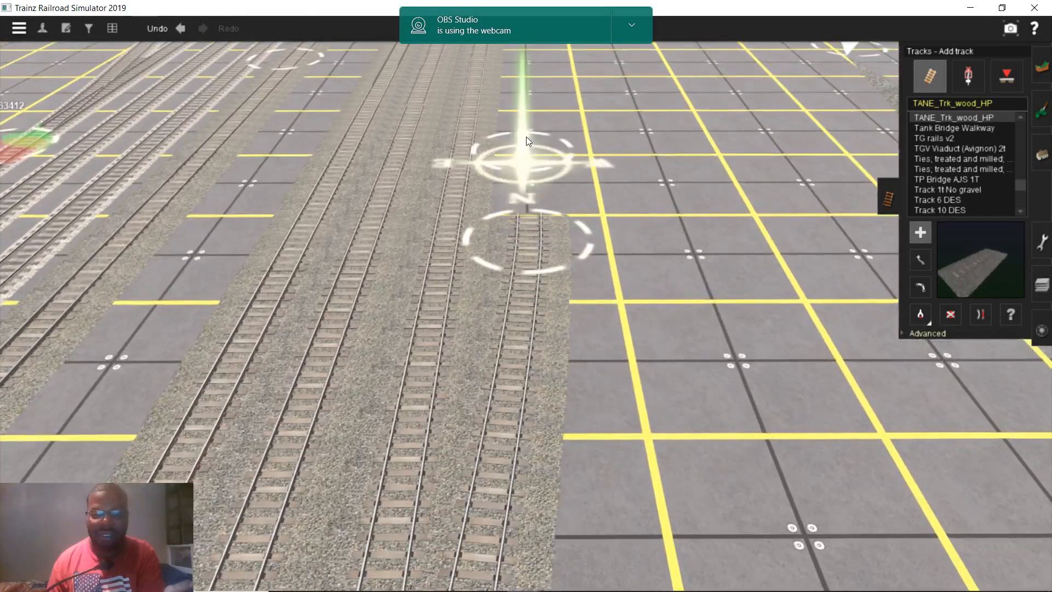
{"action": "right_click_drag", "start_coordinate": [526, 137], "coordinate": [541, 173]}
{"action": "left_click", "coordinate": [497, 201]}
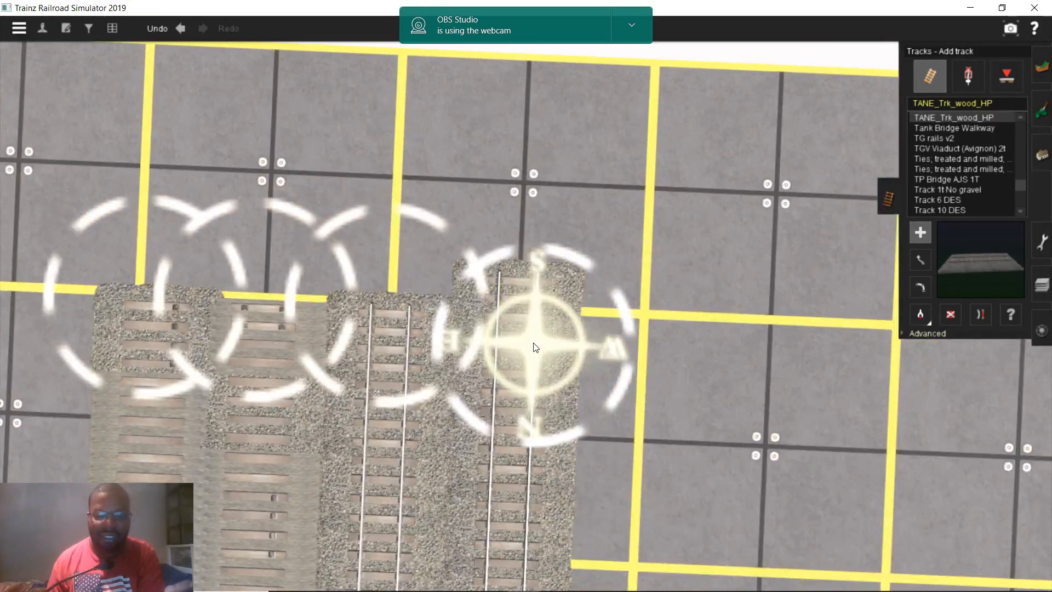
- Straighten the newly extended outermost TANE_Trk_wood_HP section and look back along the parallel tracks
{"action": "scroll", "coordinate": [535, 347], "scroll_direction": "up", "scroll_amount": 3}
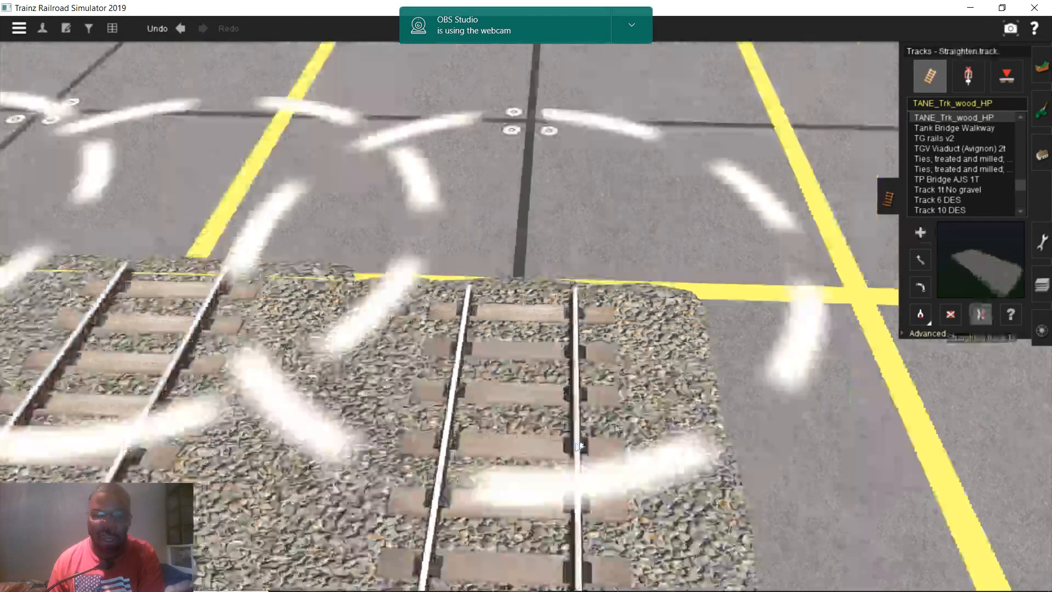
{"action": "scroll", "coordinate": [535, 455], "scroll_direction": "down", "scroll_amount": 3}
{"action": "scroll", "coordinate": [523, 478], "scroll_direction": "down", "scroll_amount": 5}
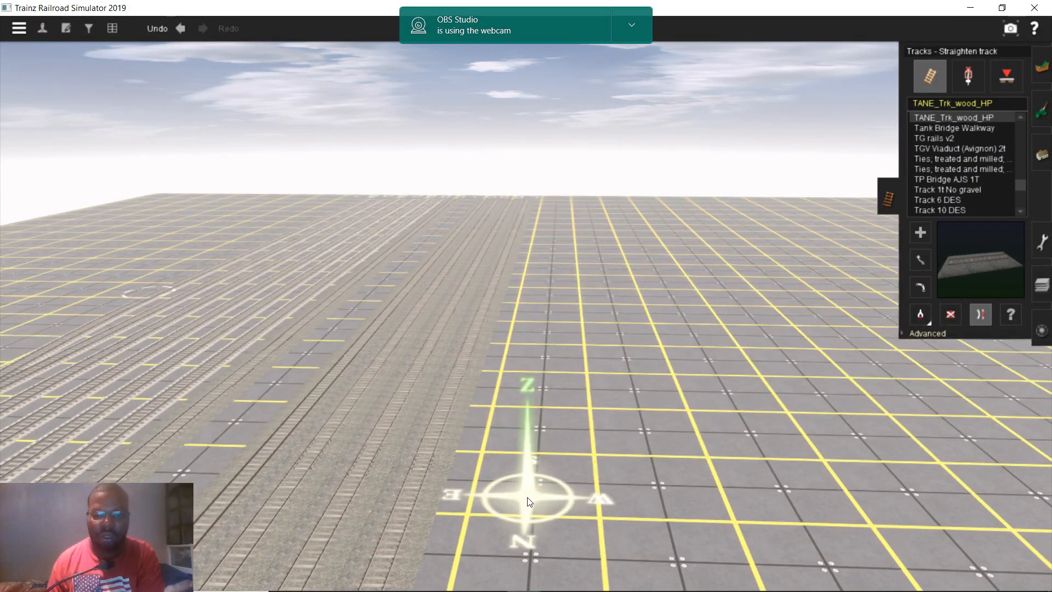
{"action": "scroll", "coordinate": [527, 500], "scroll_direction": "up", "scroll_amount": 5}
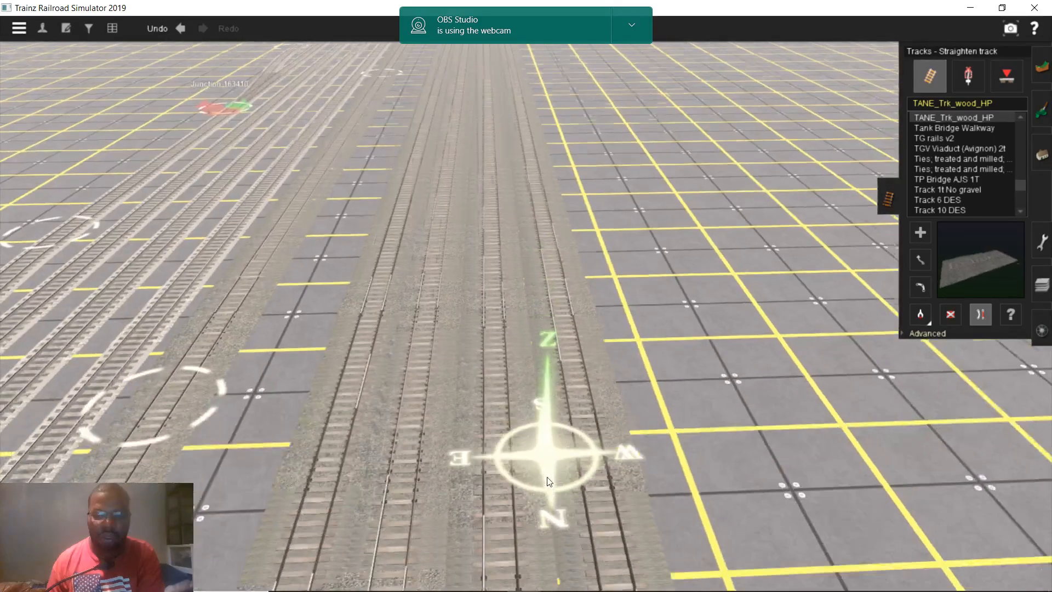
{"action": "right_click", "coordinate": [553, 479]}
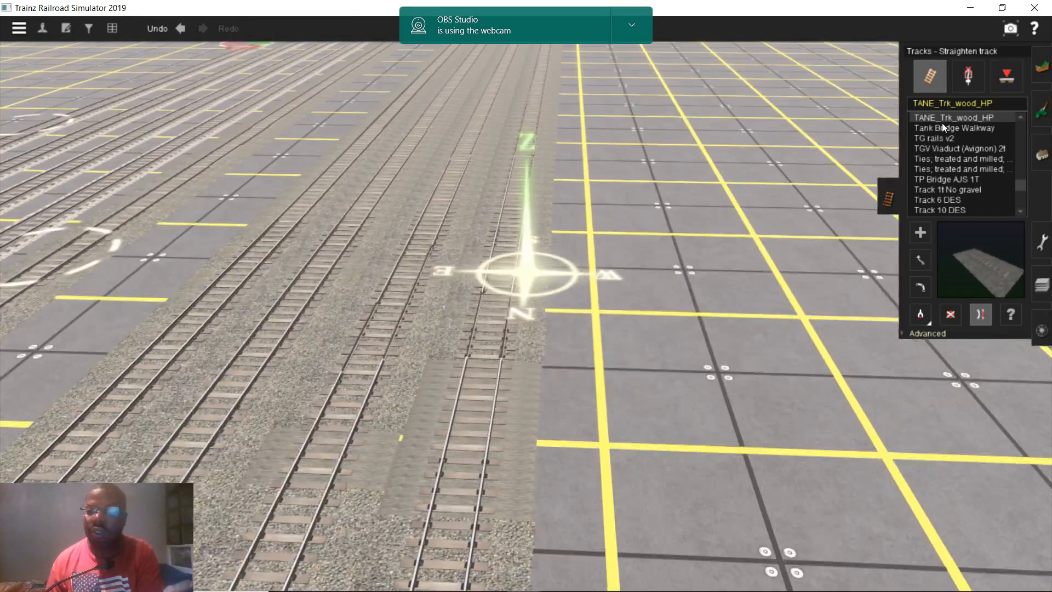
- Search the track list for "ts" and lay a straight TSM MS Track test section on the empty board beside the yard
{"action": "left_click", "coordinate": [928, 103]}
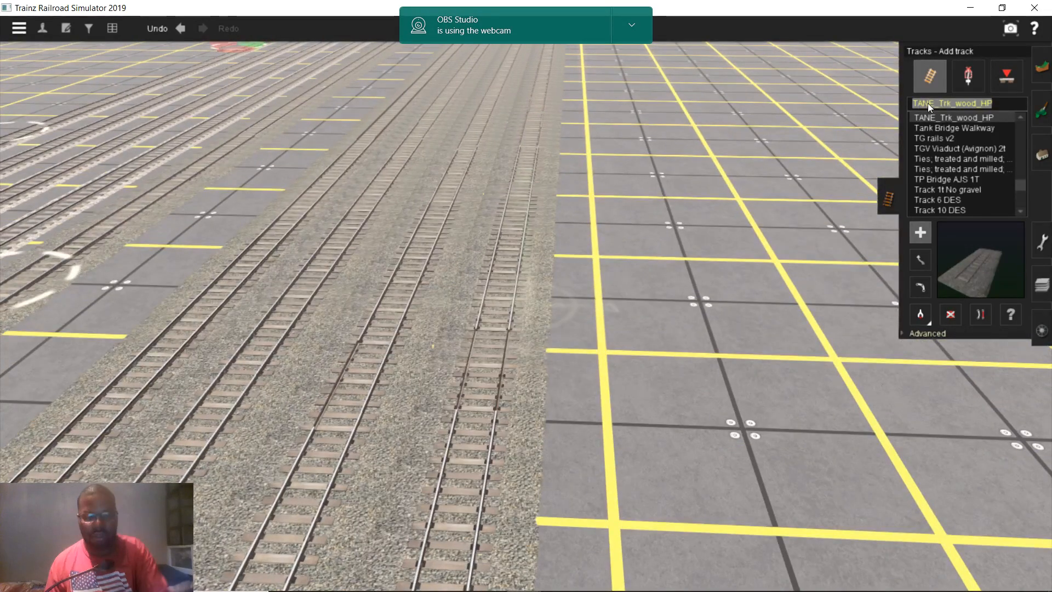
{"action": "type", "text": "ts"}
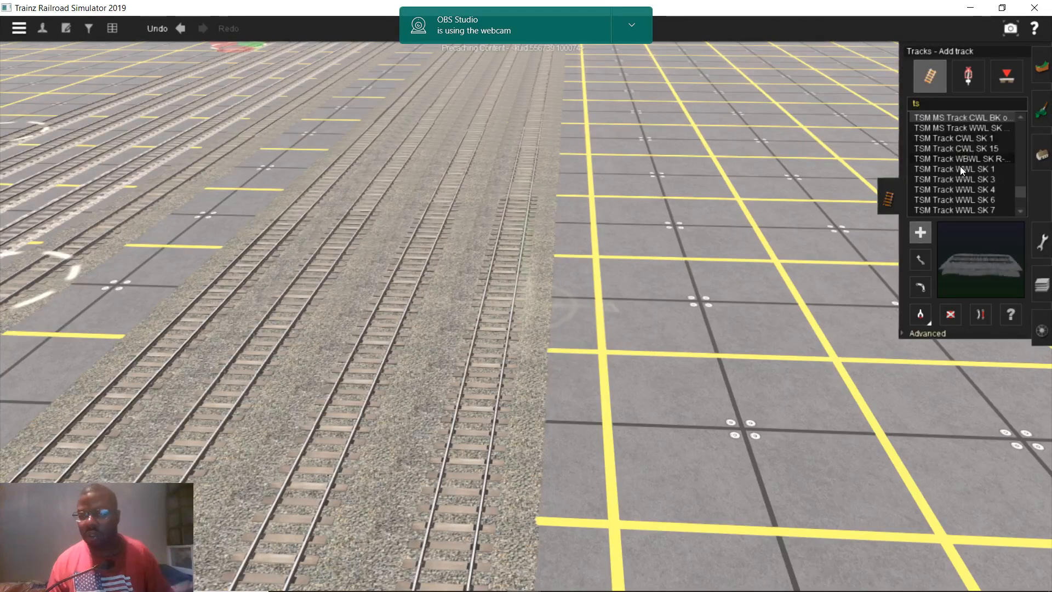
{"action": "scroll", "coordinate": [810, 265], "scroll_direction": "up", "scroll_amount": 5}
{"action": "right_click", "coordinate": [706, 270]}
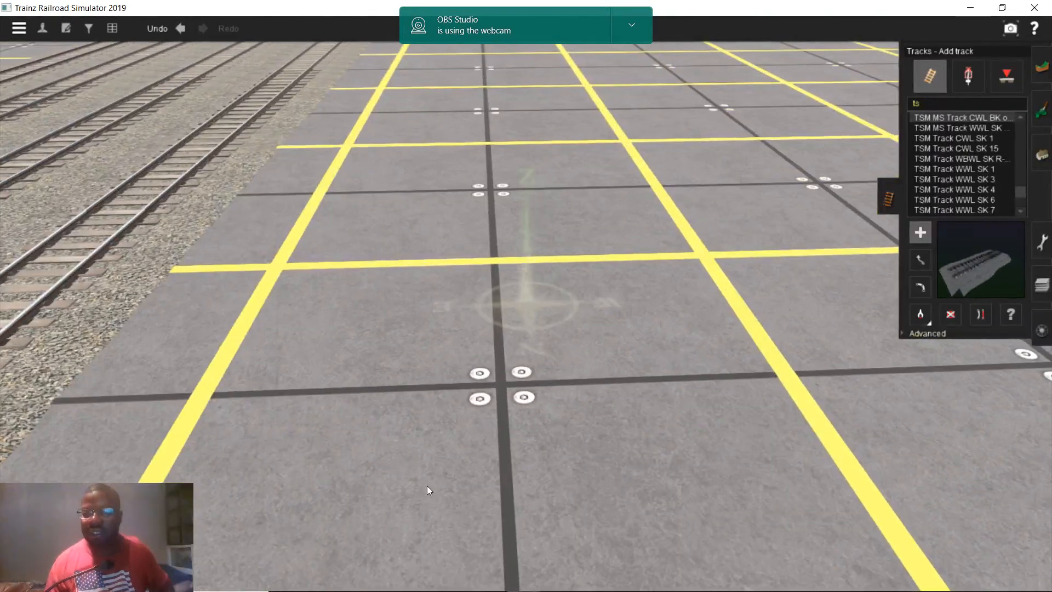
{"action": "left_click", "coordinate": [426, 485]}
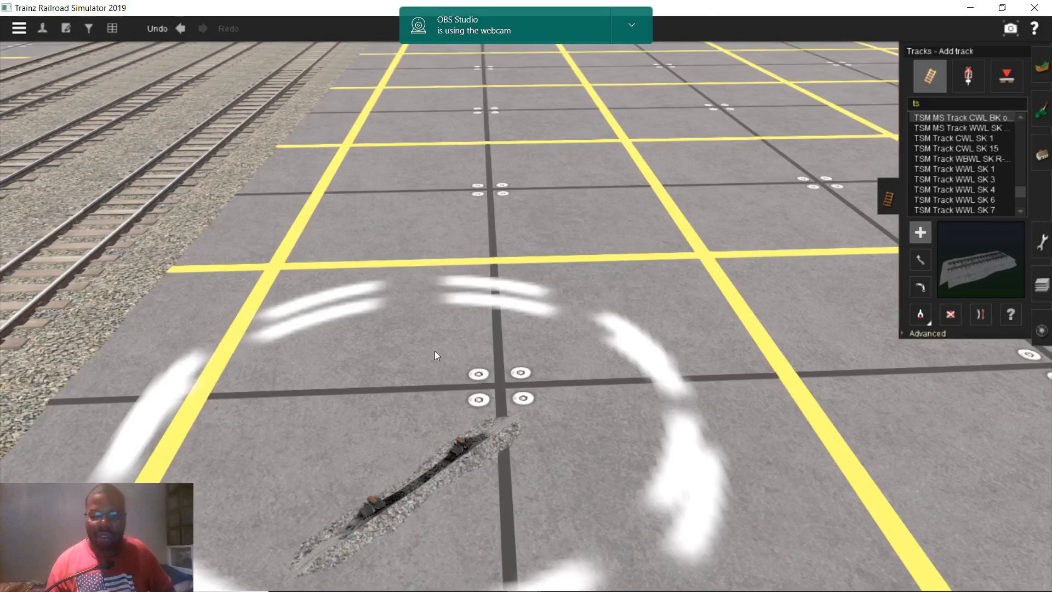
{"action": "left_click", "coordinate": [465, 210]}
- Branch two diverging TSM track sections from the end of the test piece to form a Y turnout
{"action": "right_click", "coordinate": [465, 211]}
{"action": "scroll", "coordinate": [462, 244], "scroll_direction": "down", "scroll_amount": 4}
{"action": "left_click_drag", "start_coordinate": [511, 302], "coordinate": [498, 115]}
{"action": "left_click_drag", "start_coordinate": [558, 310], "coordinate": [585, 120]}
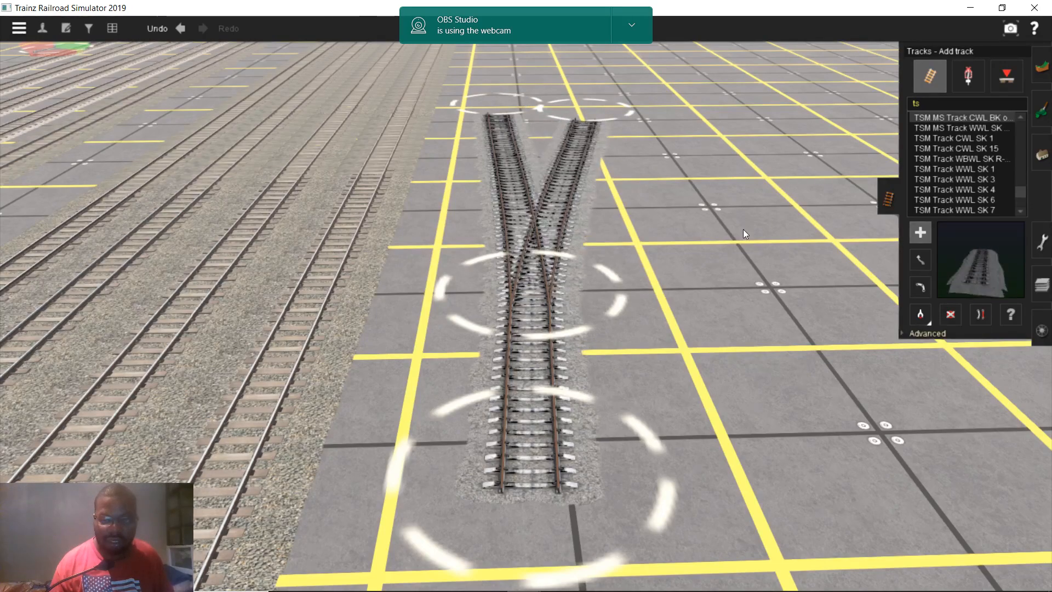
- Delete the straight section and both branches of the TSM test turnout
{"action": "scroll", "coordinate": [794, 279], "scroll_direction": "up", "scroll_amount": 2}
{"action": "left_click", "coordinate": [949, 313]}
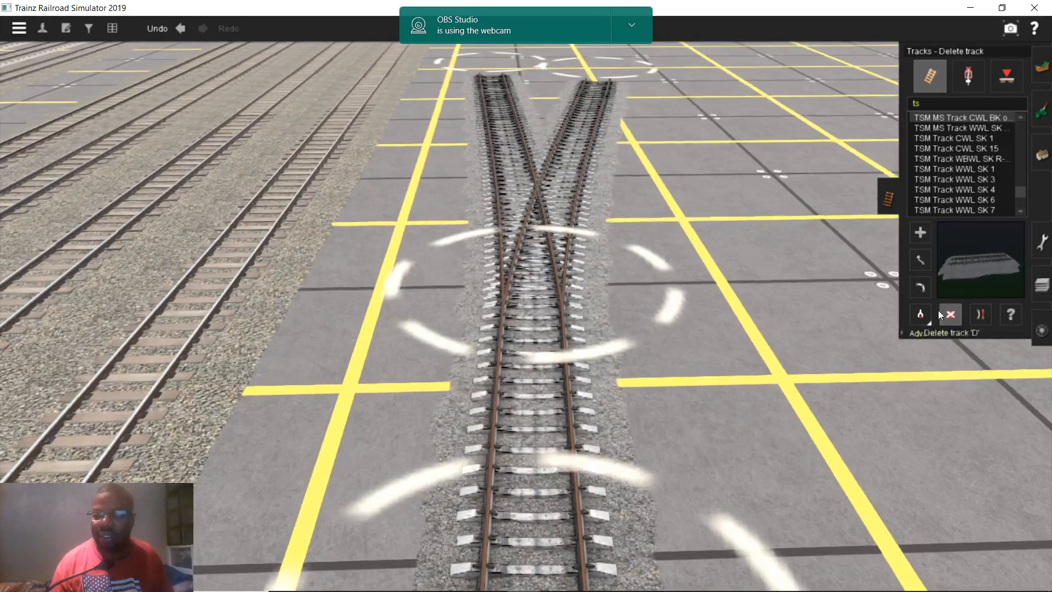
{"action": "left_click", "coordinate": [516, 426]}
{"action": "left_click", "coordinate": [666, 213]}
{"action": "left_click", "coordinate": [529, 242]}
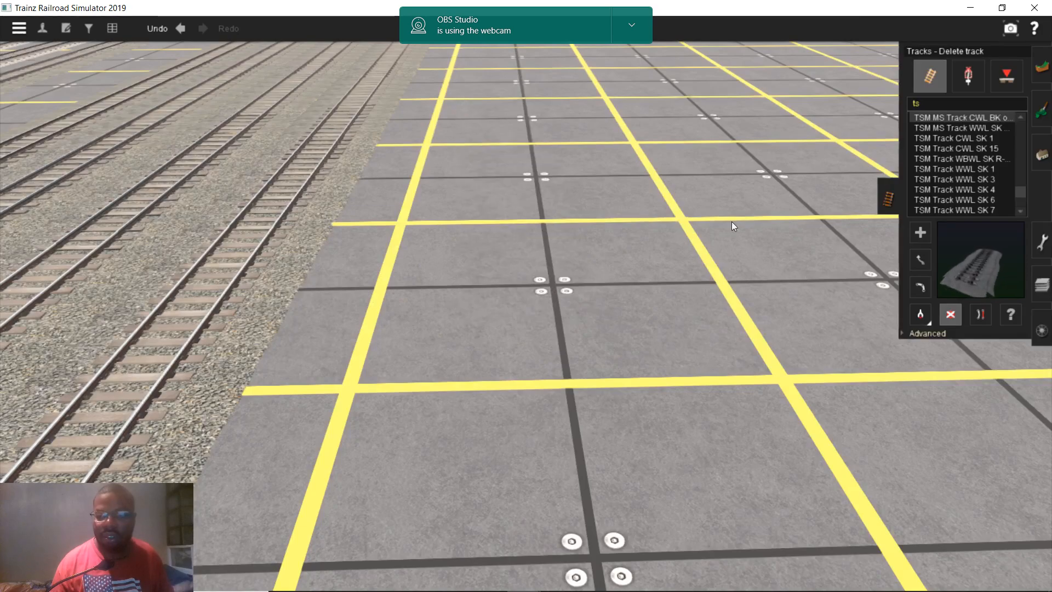
- Search the track list for "trs" to find the TRS19 SAP Track U.S. 132LB entries
{"action": "scroll", "coordinate": [958, 196], "scroll_direction": "down", "scroll_amount": 1}
{"action": "scroll", "coordinate": [955, 189], "scroll_direction": "down", "scroll_amount": 10}
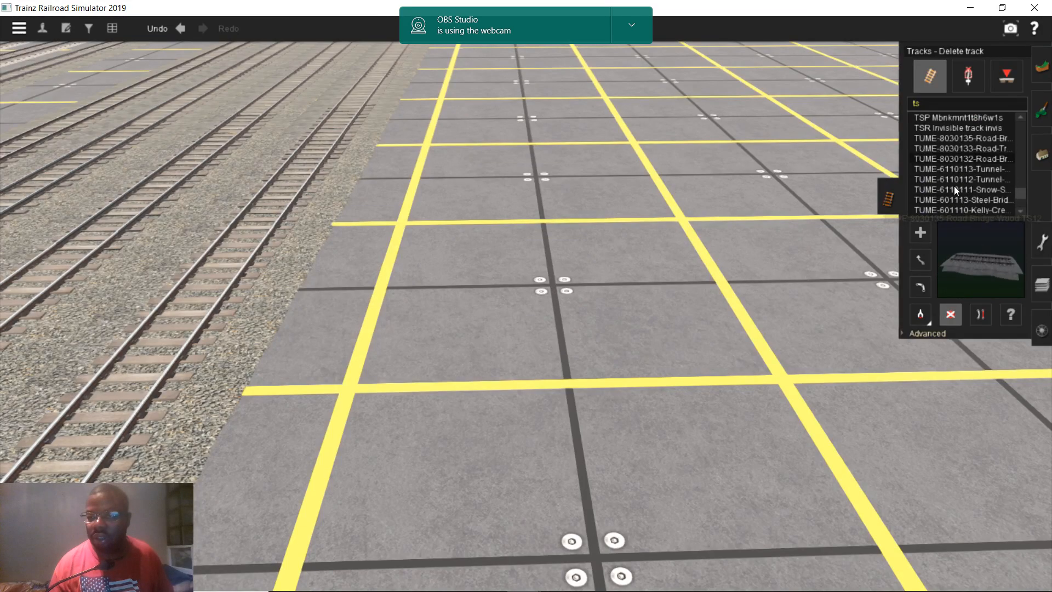
{"action": "left_click", "coordinate": [932, 103]}
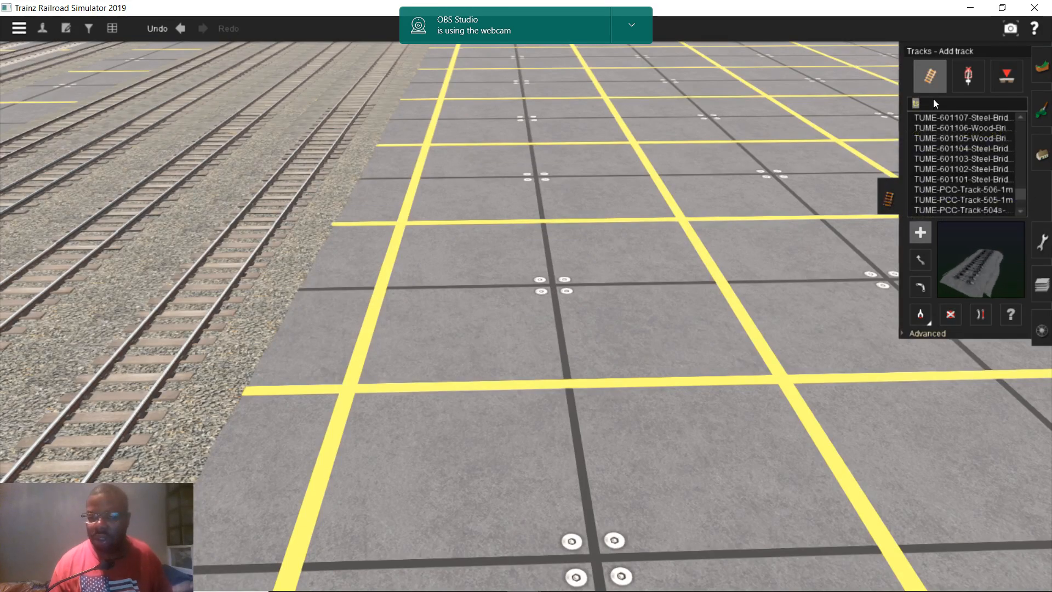
{"action": "type", "text": "t"}
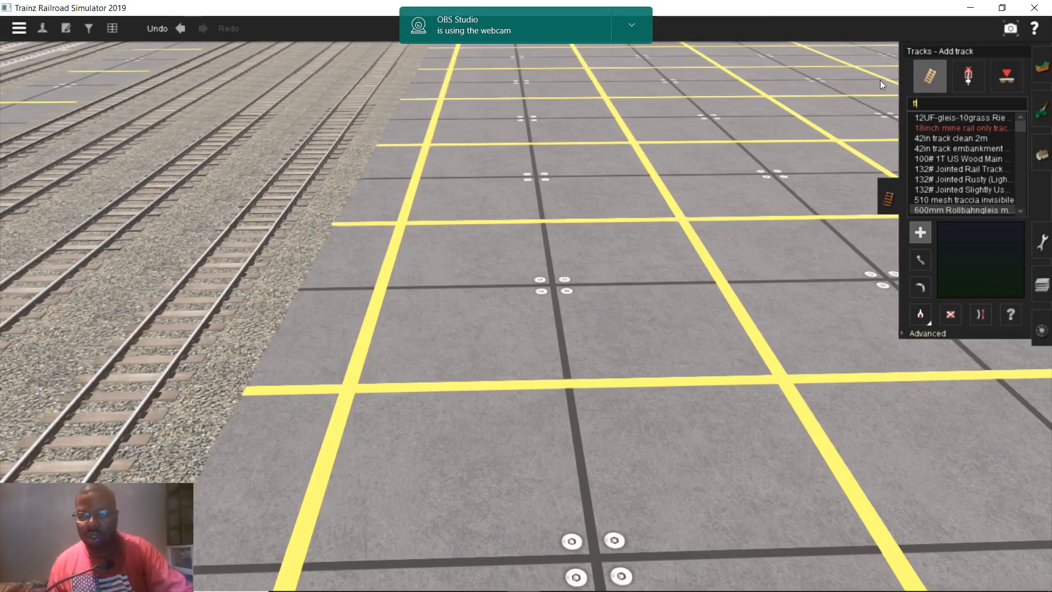
{"action": "type", "text": "rs"}
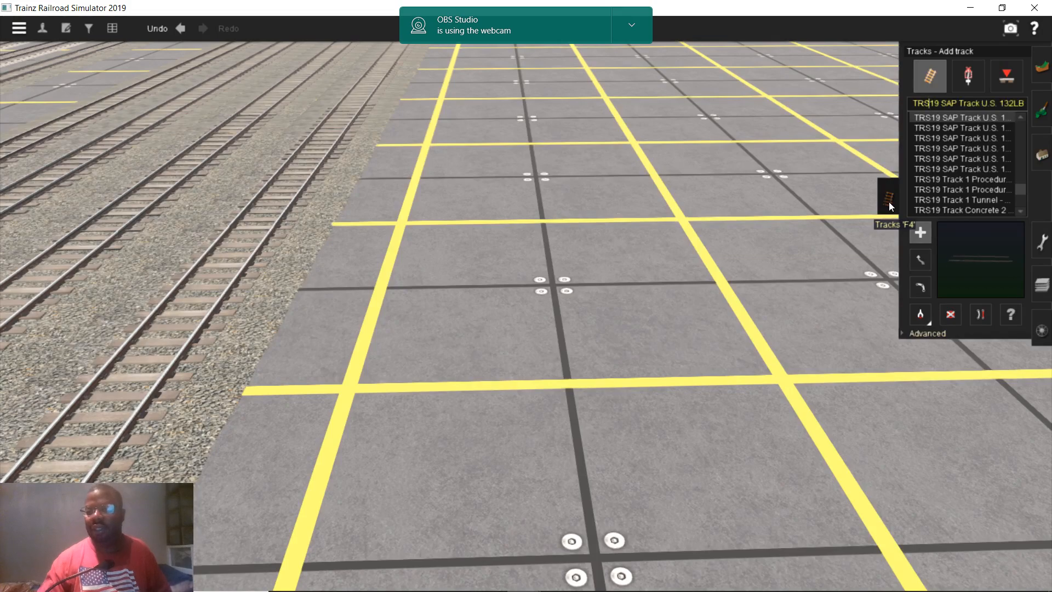
- Try a short section of the rail-only TRS19 SAP Track U.S. 132LB on the empty board and delete it
{"action": "left_click_drag", "start_coordinate": [697, 441], "coordinate": [698, 208]}
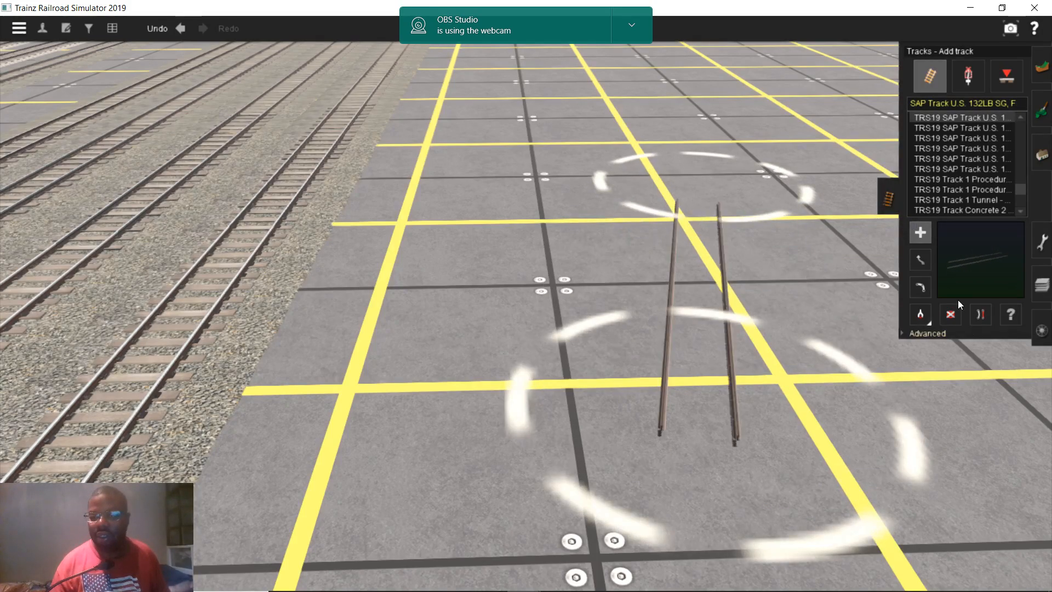
{"action": "left_click", "coordinate": [950, 314]}
{"action": "left_click", "coordinate": [725, 333]}
- Choose TRS19 SAP Track U.S. 132LB SG, FB, TP with Spikes, Rusty and lay a straight test section beside the yard
{"action": "left_click", "coordinate": [957, 139]}
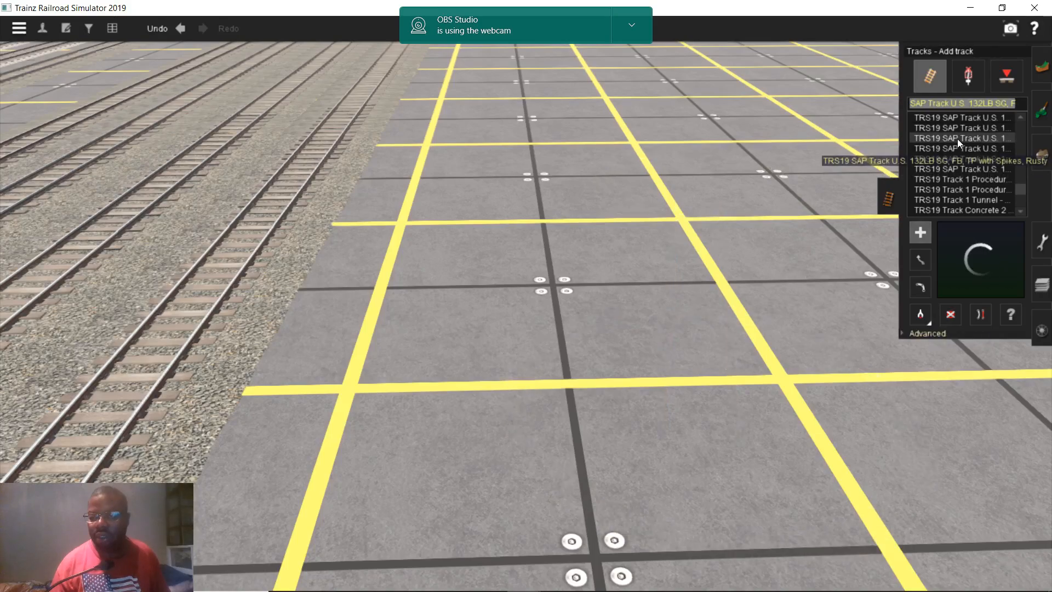
{"action": "left_click_drag", "start_coordinate": [643, 402], "coordinate": [625, 148]}
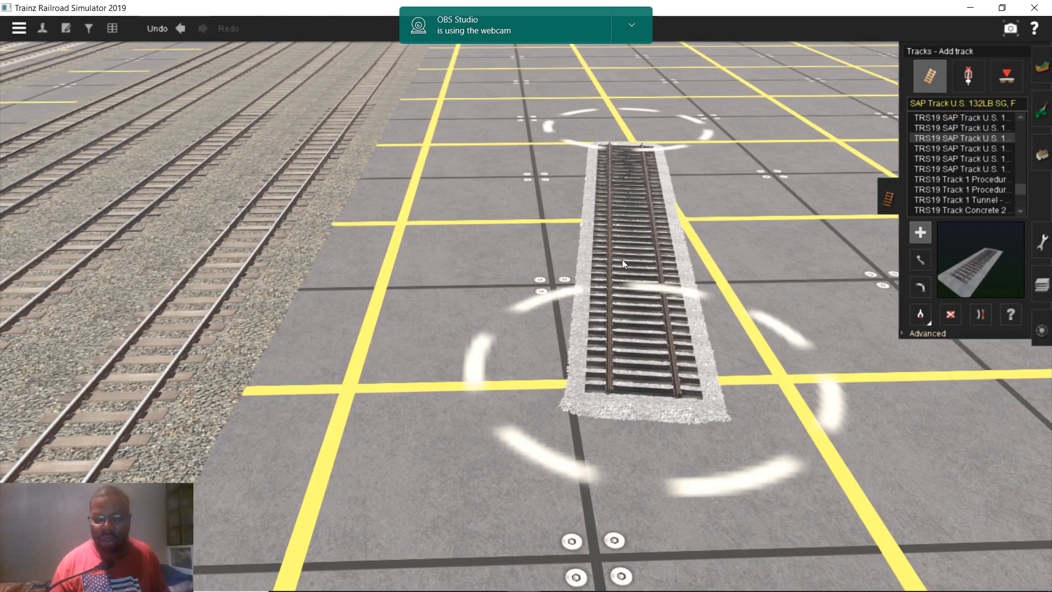
{"action": "scroll", "coordinate": [623, 259], "scroll_direction": "up", "scroll_amount": 3}
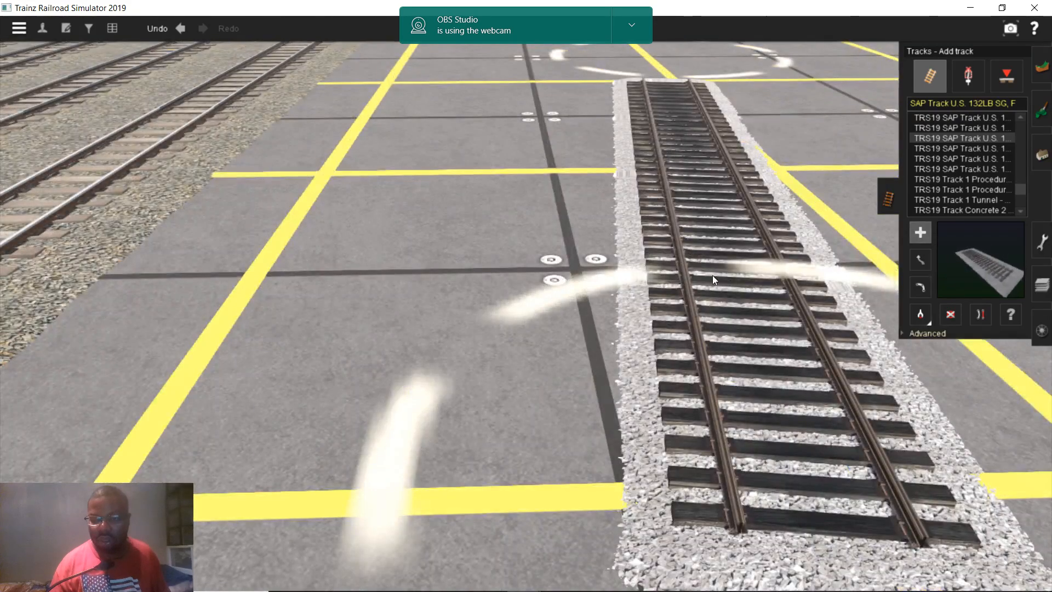
{"action": "scroll", "coordinate": [712, 275], "scroll_direction": "down", "scroll_amount": 2}
- Branch two diverging SAP track sections from the test piece's far end and inspect the resulting turnout
{"action": "right_click", "coordinate": [575, 162]}
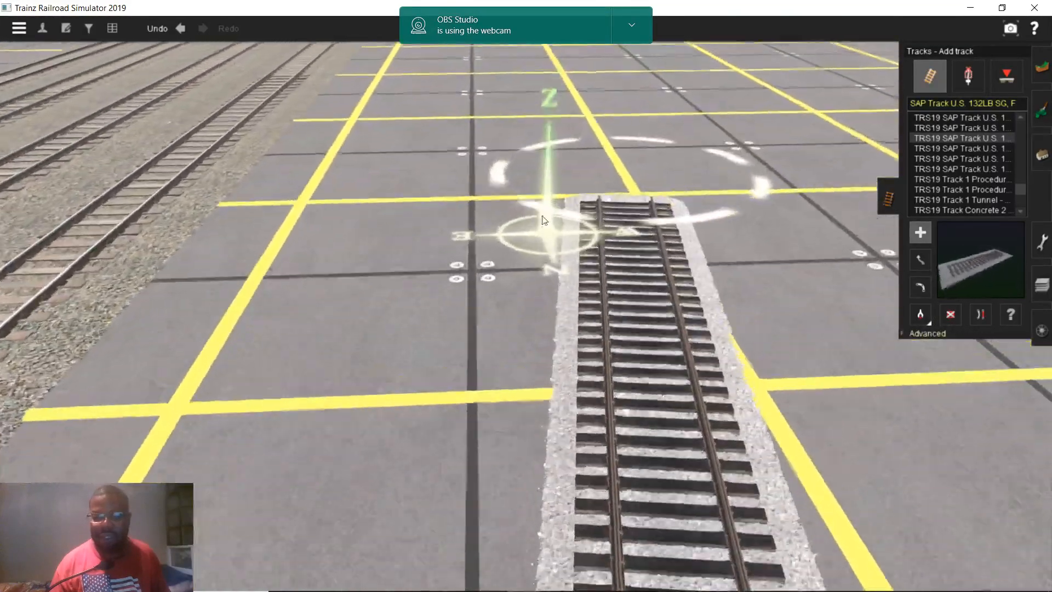
{"action": "scroll", "coordinate": [576, 238], "scroll_direction": "down", "scroll_amount": 2}
{"action": "left_click_drag", "start_coordinate": [576, 269], "coordinate": [528, 118]}
{"action": "left_click_drag", "start_coordinate": [592, 245], "coordinate": [611, 92]}
{"action": "scroll", "coordinate": [629, 189], "scroll_direction": "up", "scroll_amount": 5}
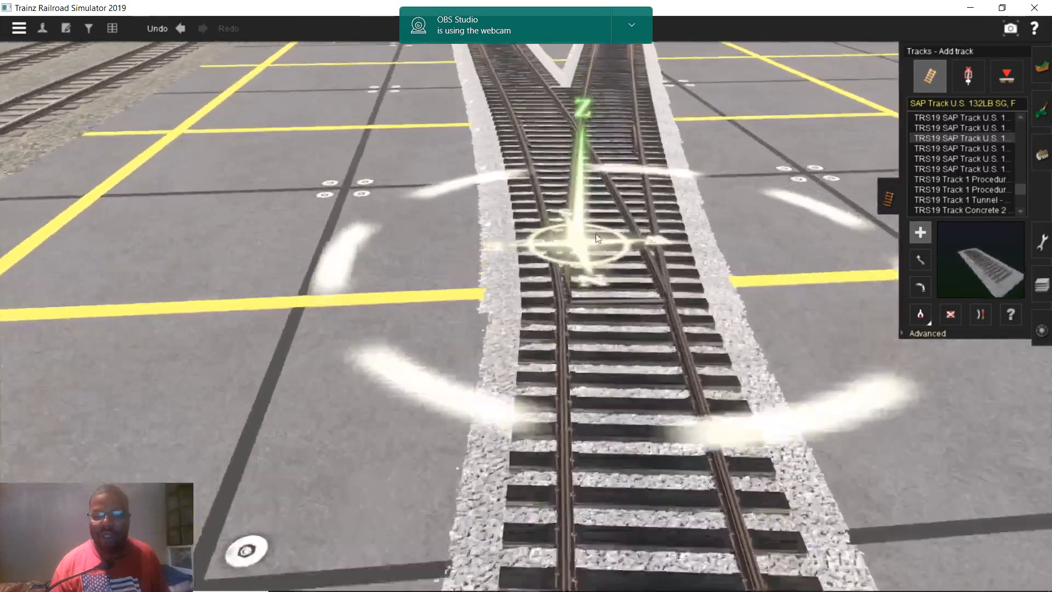
{"action": "scroll", "coordinate": [597, 242], "scroll_direction": "down", "scroll_amount": 3}
{"action": "scroll", "coordinate": [869, 355], "scroll_direction": "down", "scroll_amount": 4}
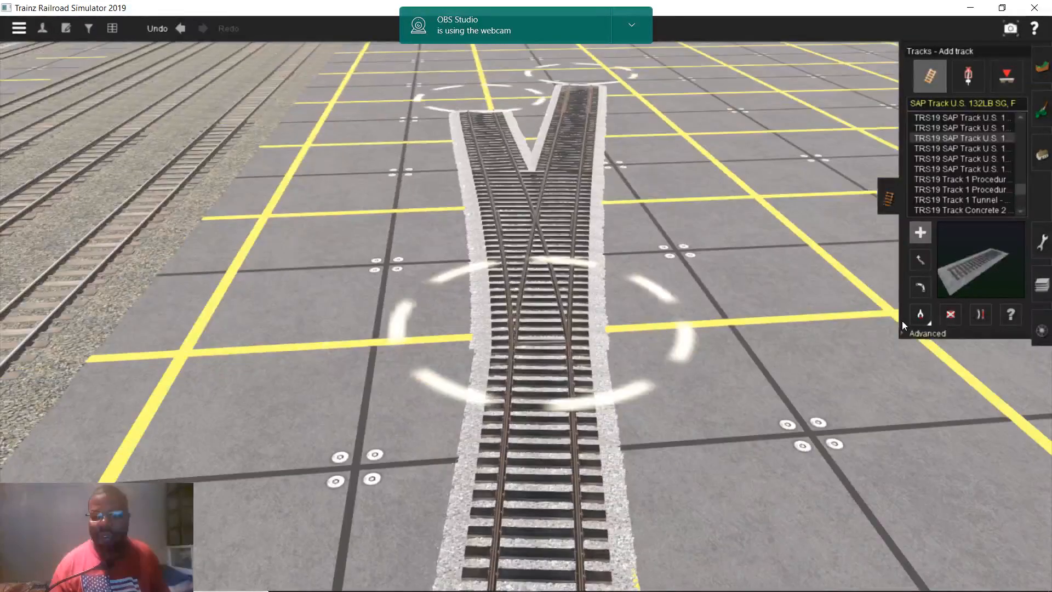
- Delete all sections of the SAP track test turnout
{"action": "left_click", "coordinate": [950, 315]}
{"action": "left_click", "coordinate": [560, 285]}
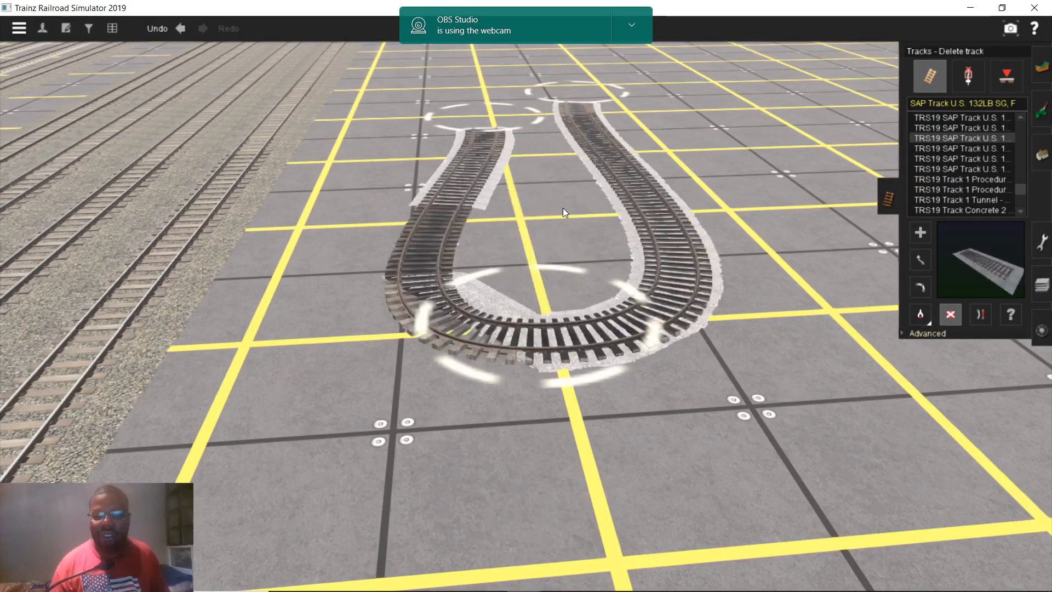
{"action": "left_click", "coordinate": [564, 208]}
{"action": "left_click", "coordinate": [502, 227]}
- Lay a TRS19 SAP Track section diverging outward from the outermost wood track onto the empty board beside it
{"action": "left_click", "coordinate": [921, 232]}
{"action": "right_click_drag", "start_coordinate": [629, 354], "coordinate": [542, 271]}
{"action": "scroll", "coordinate": [416, 430], "scroll_direction": "down", "scroll_amount": 4}
{"action": "scroll", "coordinate": [543, 272], "scroll_direction": "up", "scroll_amount": 2}
{"action": "scroll", "coordinate": [536, 287], "scroll_direction": "up", "scroll_amount": 3}
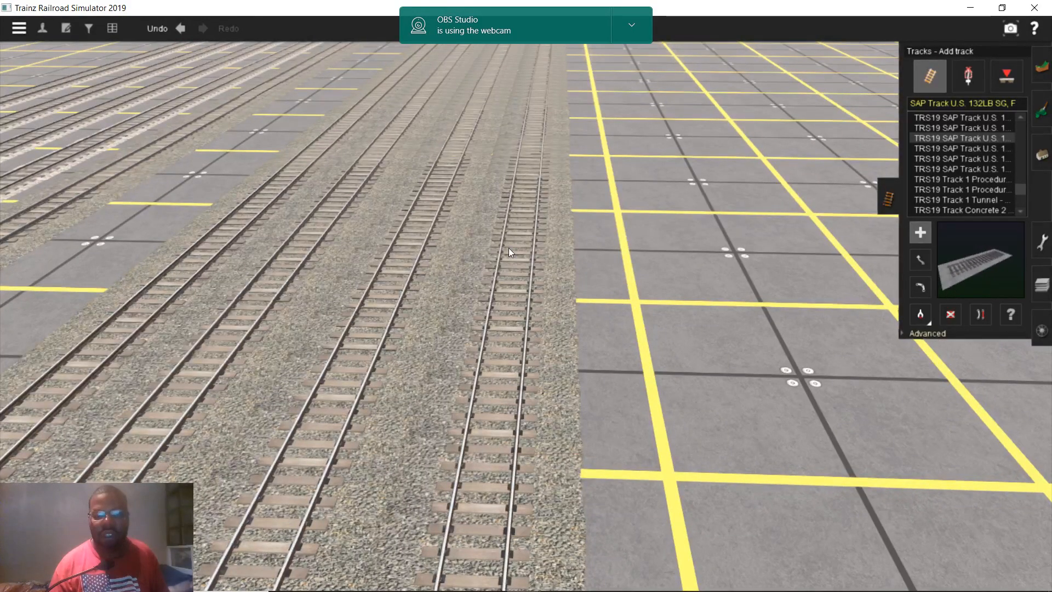
{"action": "scroll", "coordinate": [508, 248], "scroll_direction": "up", "scroll_amount": 2}
{"action": "left_click", "coordinate": [492, 385]}
{"action": "right_click_drag", "start_coordinate": [544, 162], "coordinate": [525, 222]}
{"action": "scroll", "coordinate": [515, 214], "scroll_direction": "up", "scroll_amount": 3}
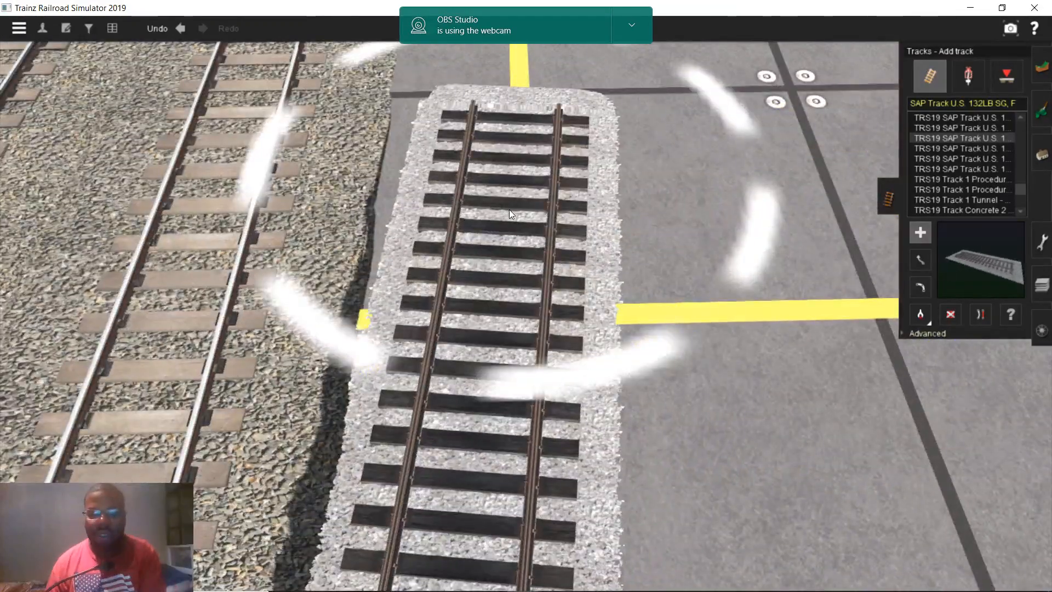
{"action": "right_click_drag", "start_coordinate": [509, 213], "coordinate": [506, 283]}
{"action": "left_click", "coordinate": [534, 236]}
{"action": "key", "text": "Left"}
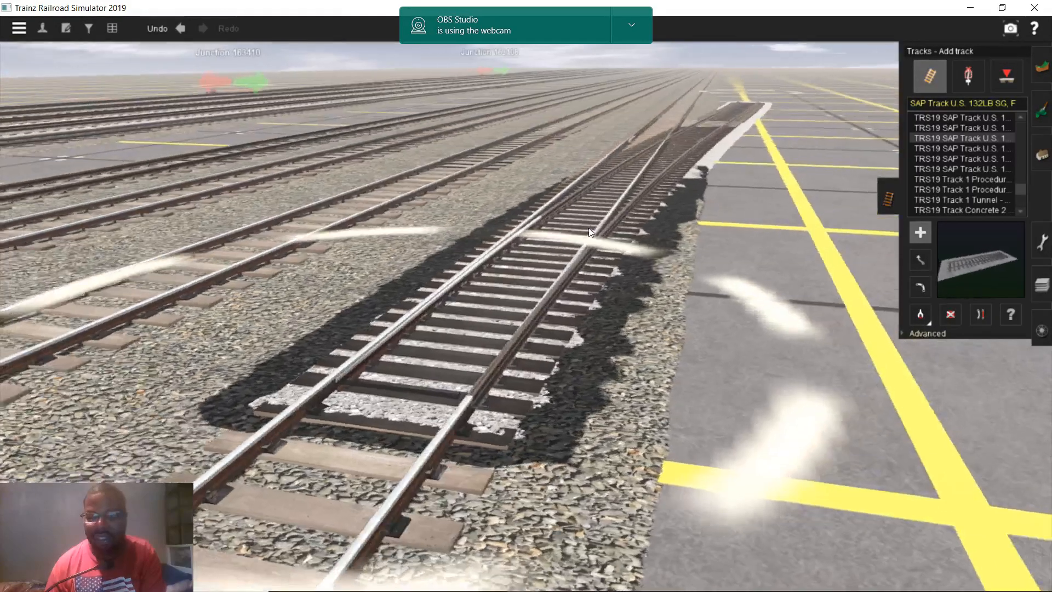
- Examine from several angles how the SAP track branches off the wood track
{"action": "right_click", "coordinate": [557, 233]}
{"action": "right_click_drag", "start_coordinate": [557, 233], "coordinate": [567, 202]}
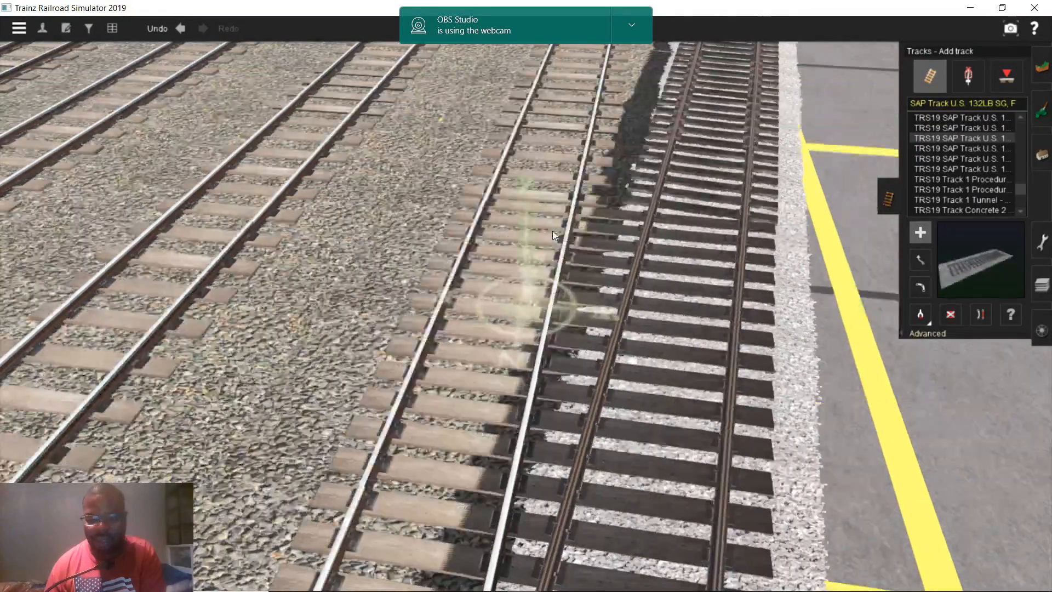
{"action": "key", "text": "Left"}
{"action": "key", "text": "Up"}
{"action": "right_click_drag", "start_coordinate": [524, 165], "coordinate": [564, 248]}
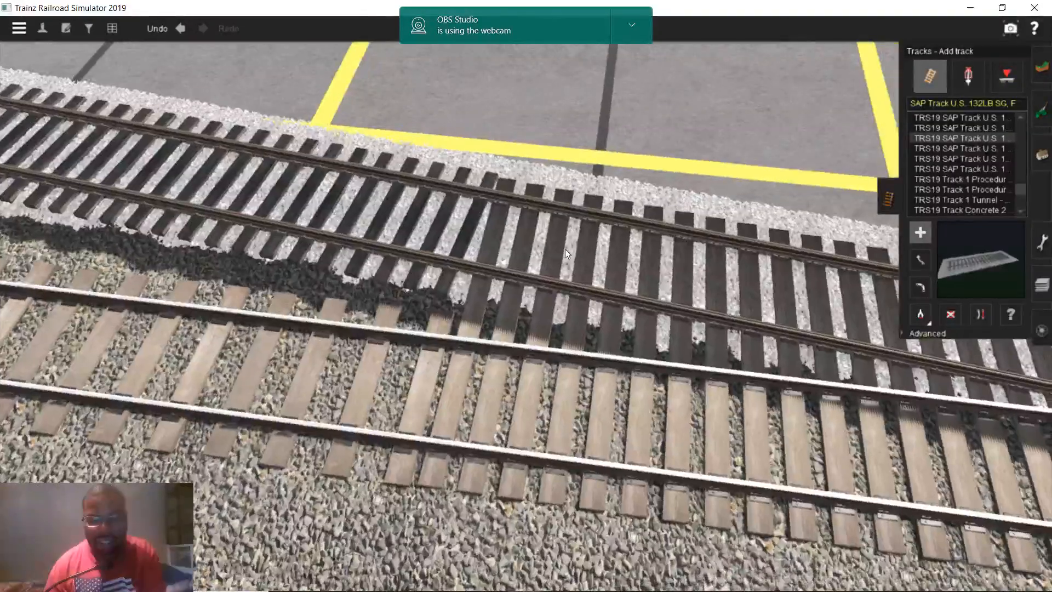
{"action": "scroll", "coordinate": [565, 253], "scroll_direction": "down", "scroll_amount": 2}
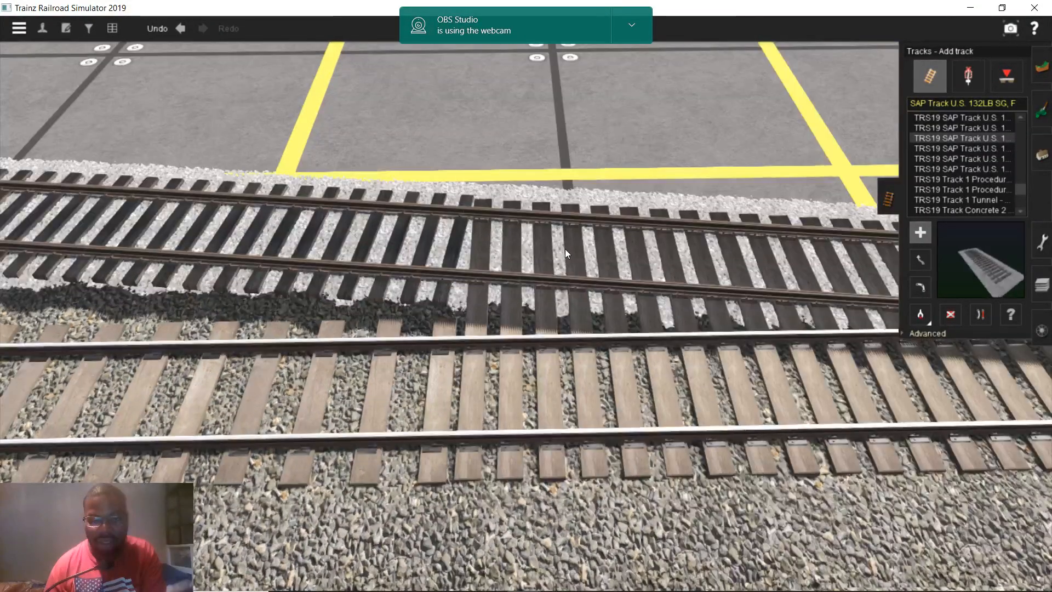
{"action": "mouse_move", "coordinate": [564, 262]}
{"action": "right_mouse_down"}
{"action": "mouse_move", "coordinate": [556, 385]}
{"action": "mouse_move", "coordinate": [544, 393]}
{"action": "mouse_move", "coordinate": [552, 421]}
{"action": "mouse_move", "coordinate": [533, 331]}
{"action": "mouse_move", "coordinate": [546, 193]}
{"action": "mouse_move", "coordinate": [543, 208]}
{"action": "mouse_move", "coordinate": [574, 266]}
{"action": "right_mouse_up"}
- Extend the diverging SAP track parallel to the wood tracks until it ends level with them near the board's edge
{"action": "left_click_drag", "start_coordinate": [573, 267], "coordinate": [561, 162]}
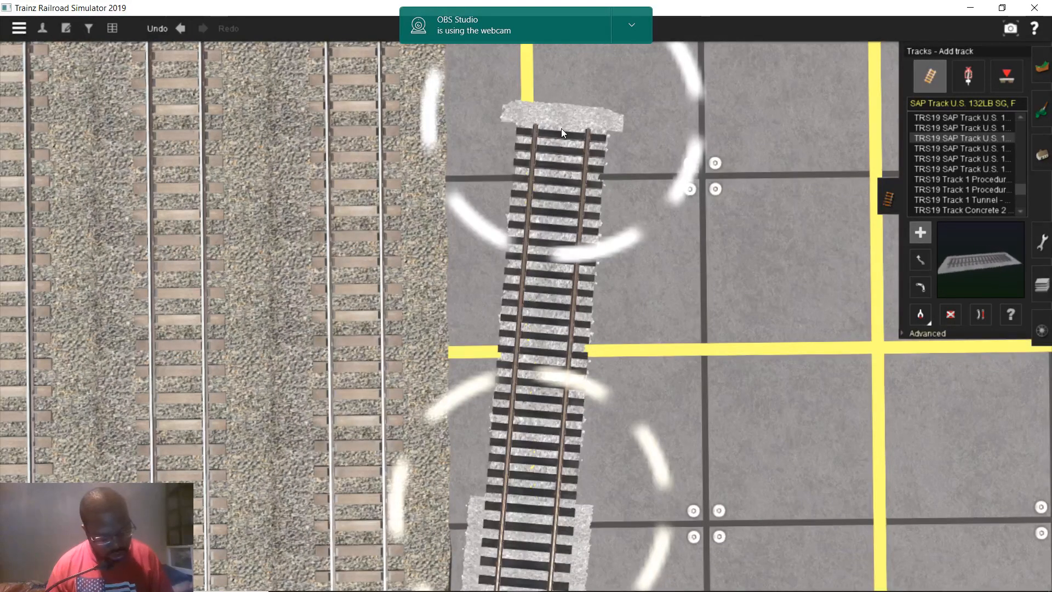
{"action": "right_click_drag", "start_coordinate": [560, 128], "coordinate": [534, 322]}
{"action": "scroll", "coordinate": [500, 170], "scroll_direction": "down", "scroll_amount": 5}
{"action": "scroll", "coordinate": [521, 106], "scroll_direction": "down", "scroll_amount": 4}
{"action": "scroll", "coordinate": [526, 241], "scroll_direction": "up", "scroll_amount": 6}
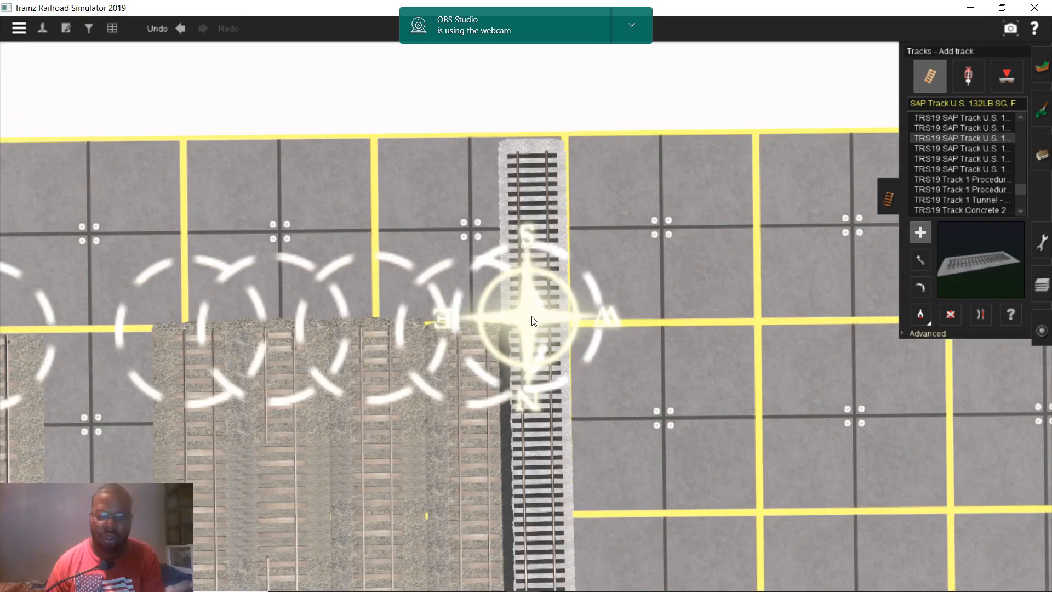
{"action": "scroll", "coordinate": [531, 321], "scroll_direction": "up", "scroll_amount": 5}
{"action": "left_click_drag", "start_coordinate": [519, 315], "coordinate": [540, 298]}
- Straighten the newly laid outer SAP track section
{"action": "scroll", "coordinate": [525, 353], "scroll_direction": "down", "scroll_amount": 5}
{"action": "right_click_drag", "start_coordinate": [525, 353], "coordinate": [536, 298]}
{"action": "key", "text": "s"}
{"action": "scroll", "coordinate": [537, 299], "scroll_direction": "up", "scroll_amount": 5}
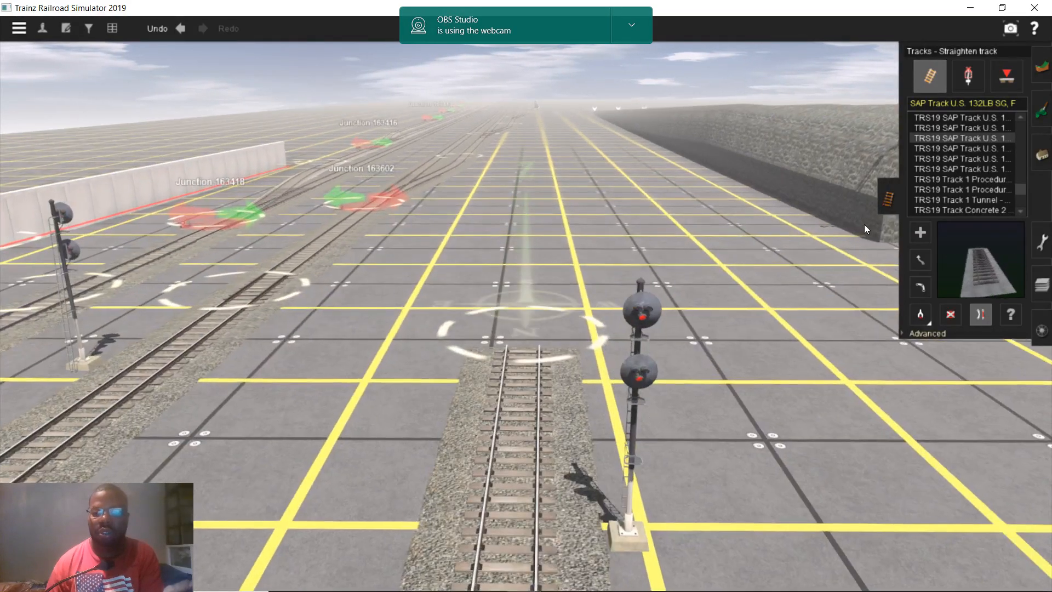
- Try adding a short SAP track section at the open track end beside the two-headed signal and delete it
{"action": "left_click", "coordinate": [920, 233]}
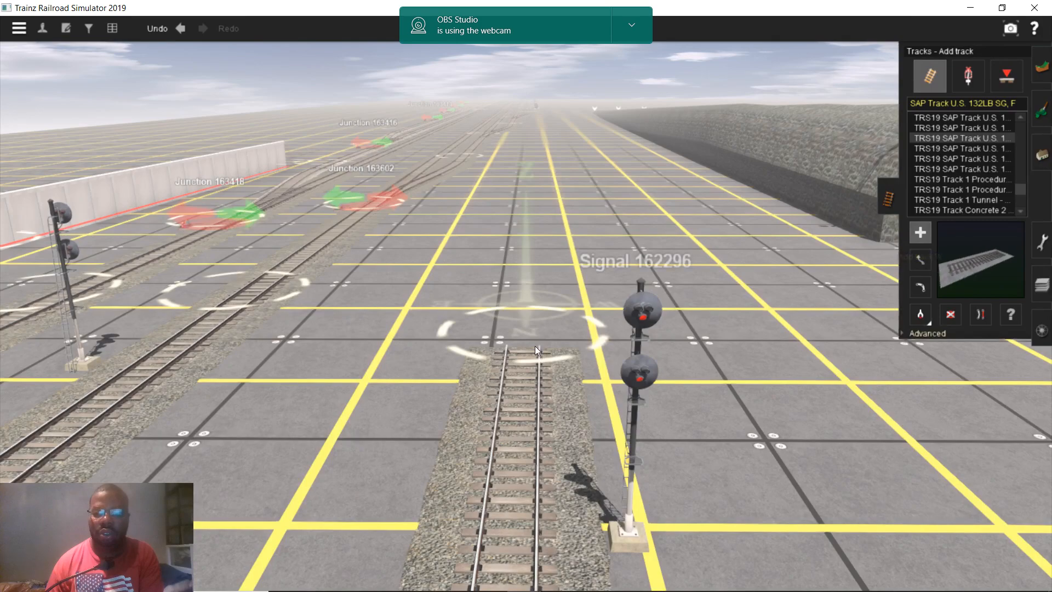
{"action": "left_click_drag", "start_coordinate": [534, 346], "coordinate": [535, 234]}
{"action": "key", "text": "d"}
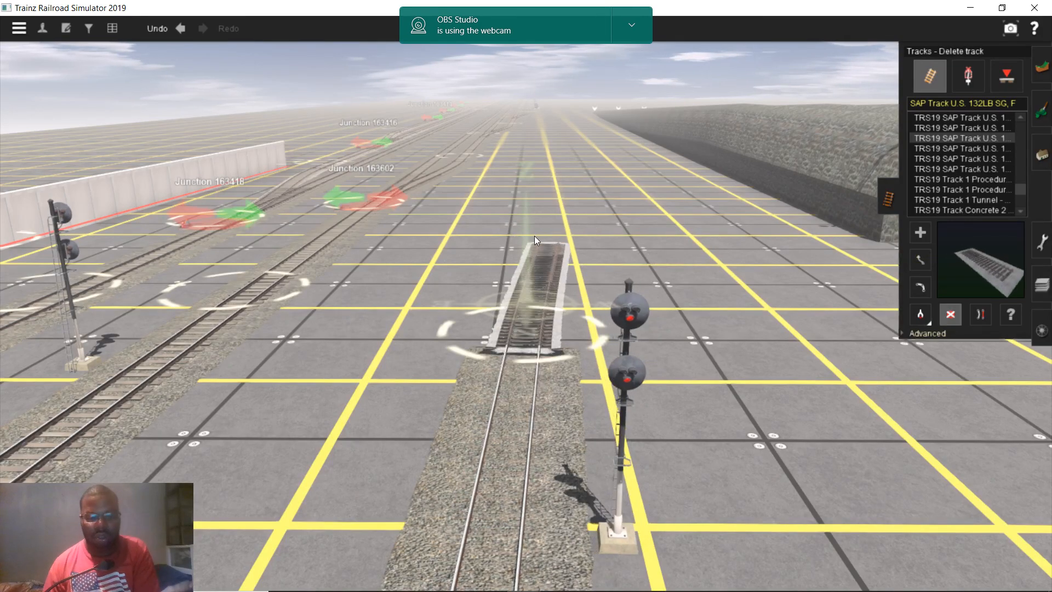
{"action": "left_click", "coordinate": [534, 235]}
- Lay another SAP track section diverging outward from the outer SAP track and ending beside it
{"action": "key", "text": "s"}
{"action": "key", "text": "a"}
{"action": "left_click_drag", "start_coordinate": [526, 353], "coordinate": [557, 239]}
{"action": "mouse_move", "coordinate": [533, 202]}
{"action": "right_mouse_down"}
{"action": "mouse_move", "coordinate": [508, 185]}
{"action": "mouse_move", "coordinate": [542, 182]}
{"action": "mouse_move", "coordinate": [509, 204]}
{"action": "mouse_move", "coordinate": [520, 223]}
{"action": "mouse_move", "coordinate": [517, 160]}
{"action": "mouse_move", "coordinate": [524, 338]}
{"action": "right_mouse_up"}
{"action": "scroll", "coordinate": [524, 337], "scroll_direction": "up", "scroll_amount": 3}
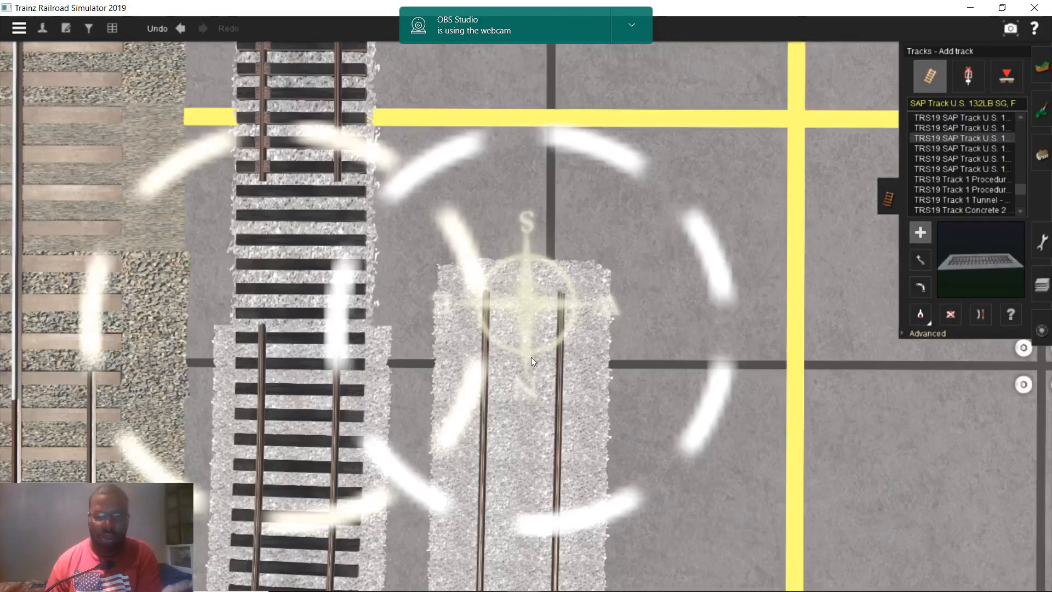
- Extend the outermost SAP track alongside the neighbouring SAP track until their ends are level near the board's edge
{"action": "right_click", "coordinate": [541, 353]}
{"action": "right_click_drag", "start_coordinate": [541, 353], "coordinate": [521, 279]}
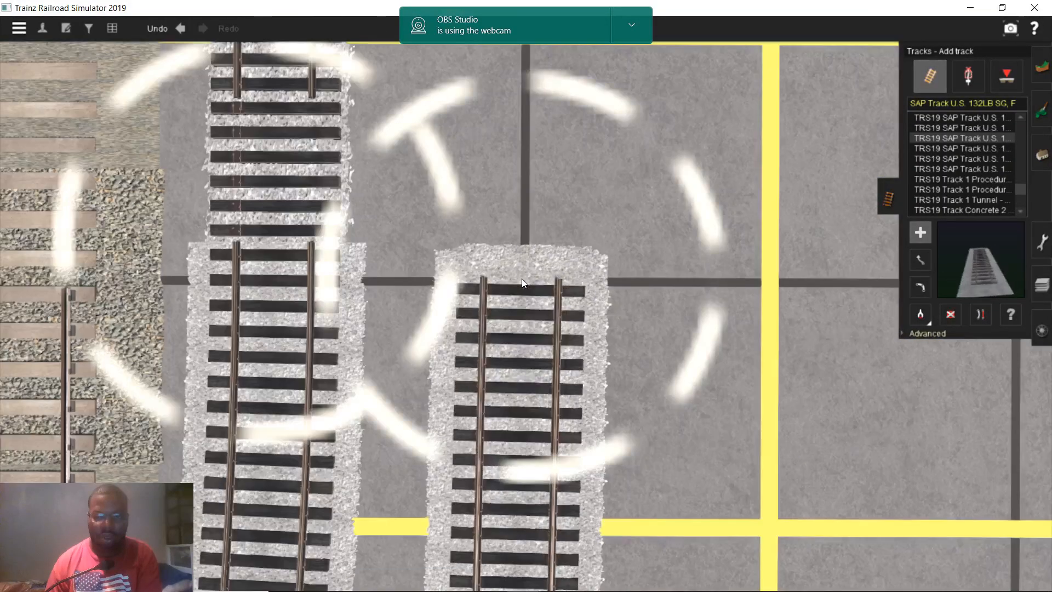
{"action": "left_click", "coordinate": [521, 278]}
{"action": "right_click_drag", "start_coordinate": [510, 205], "coordinate": [521, 314]}
{"action": "scroll", "coordinate": [513, 188], "scroll_direction": "down", "scroll_amount": 4}
{"action": "scroll", "coordinate": [521, 315], "scroll_direction": "up", "scroll_amount": 3}
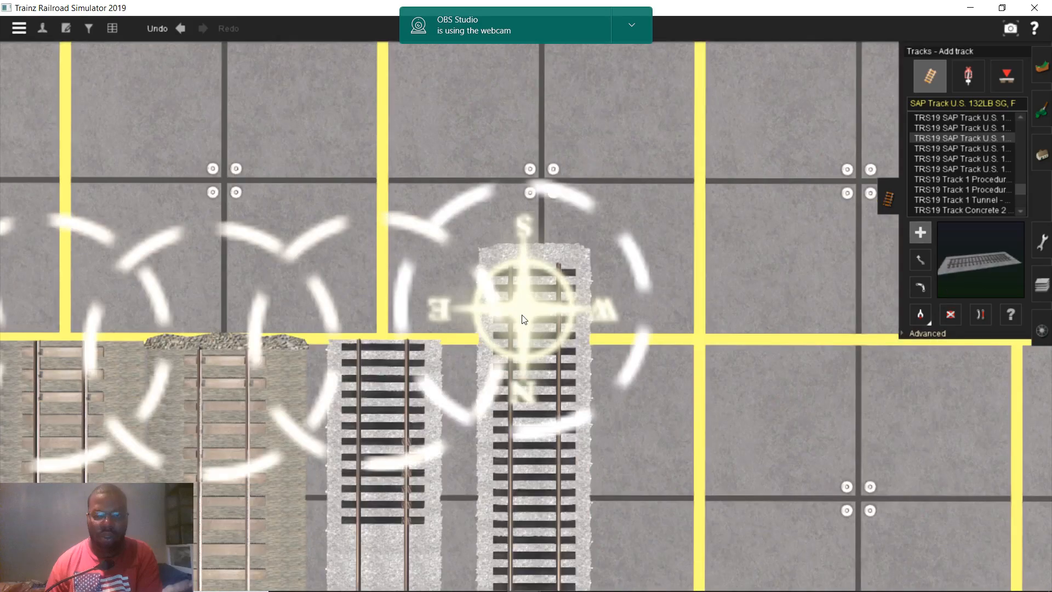
{"action": "scroll", "coordinate": [522, 316], "scroll_direction": "up", "scroll_amount": 5}
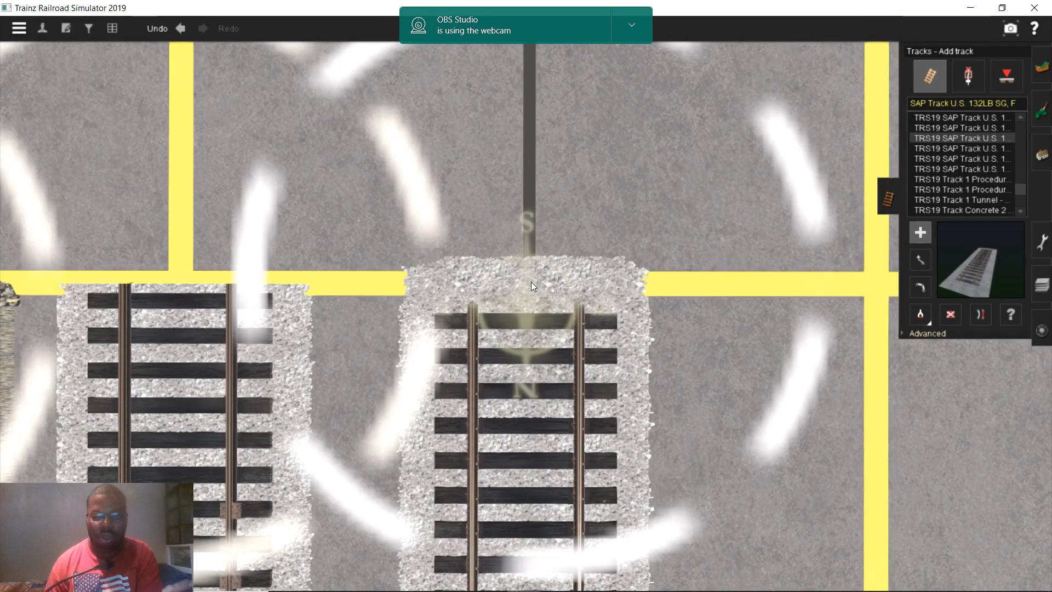
- Straighten the newly extended outermost SAP track section
{"action": "key", "text": "ctrl+m"}
{"action": "right_click_drag", "start_coordinate": [511, 379], "coordinate": [422, 337]}
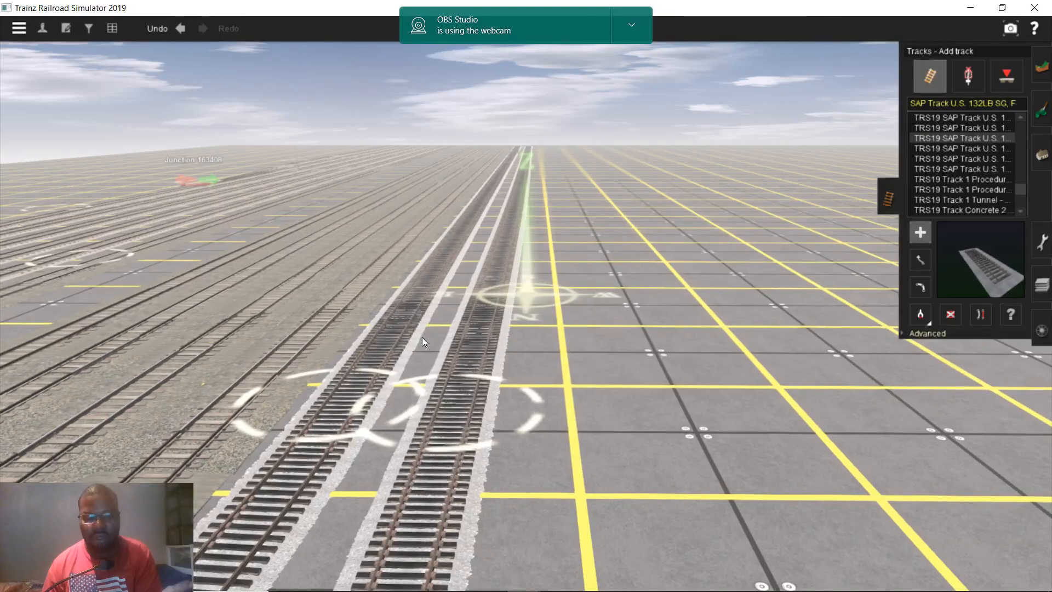
{"action": "key", "text": "s"}
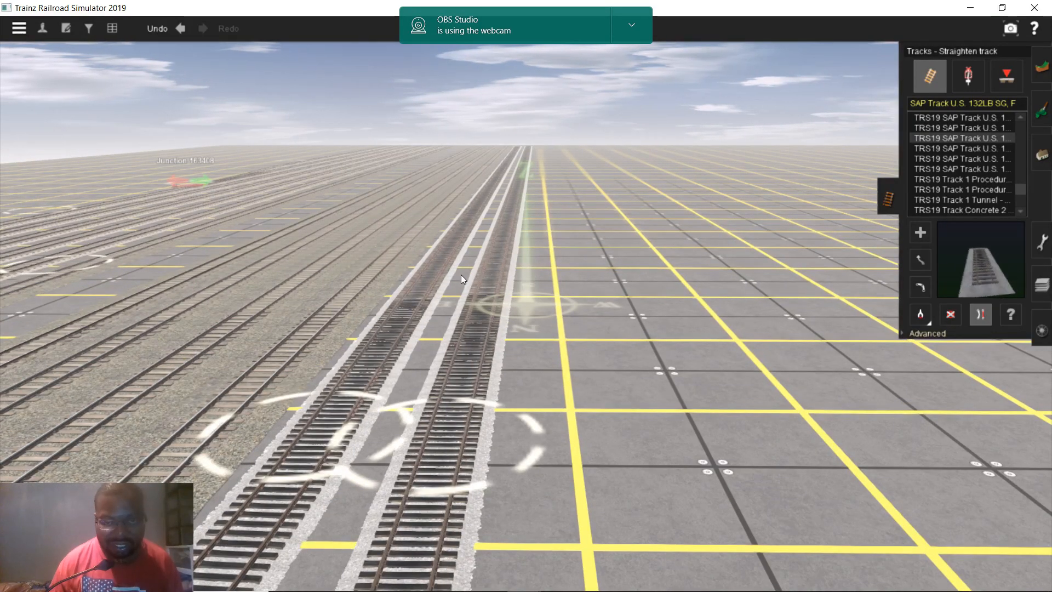
{"action": "right_click_drag", "start_coordinate": [462, 274], "coordinate": [594, 408]}
- Find the NS SD60E locomotive, place it on the SAP track and view it up close
{"action": "left_click", "coordinate": [1045, 332]}
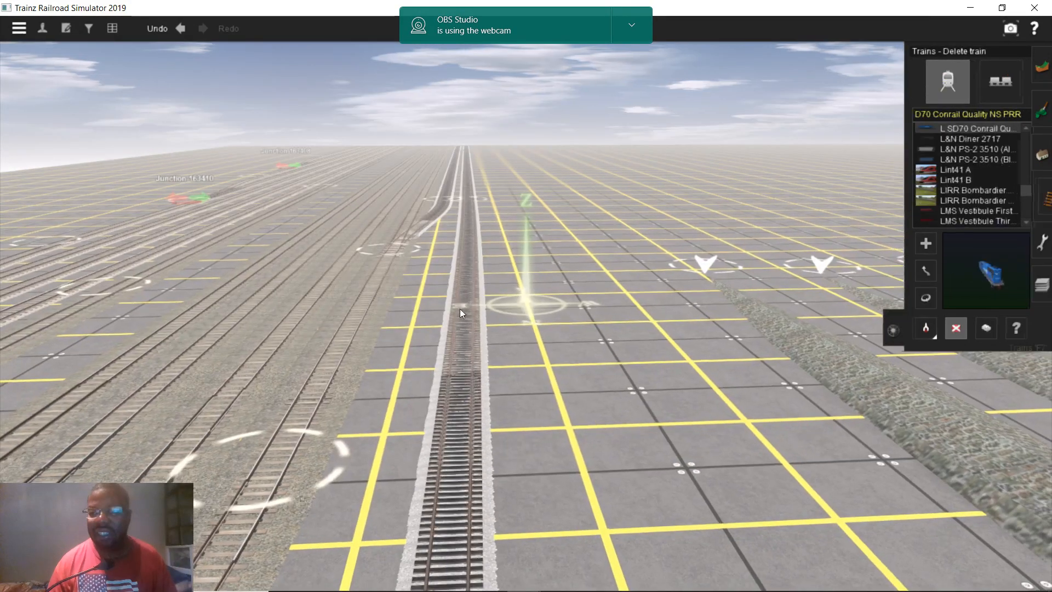
{"action": "right_click", "coordinate": [459, 353]}
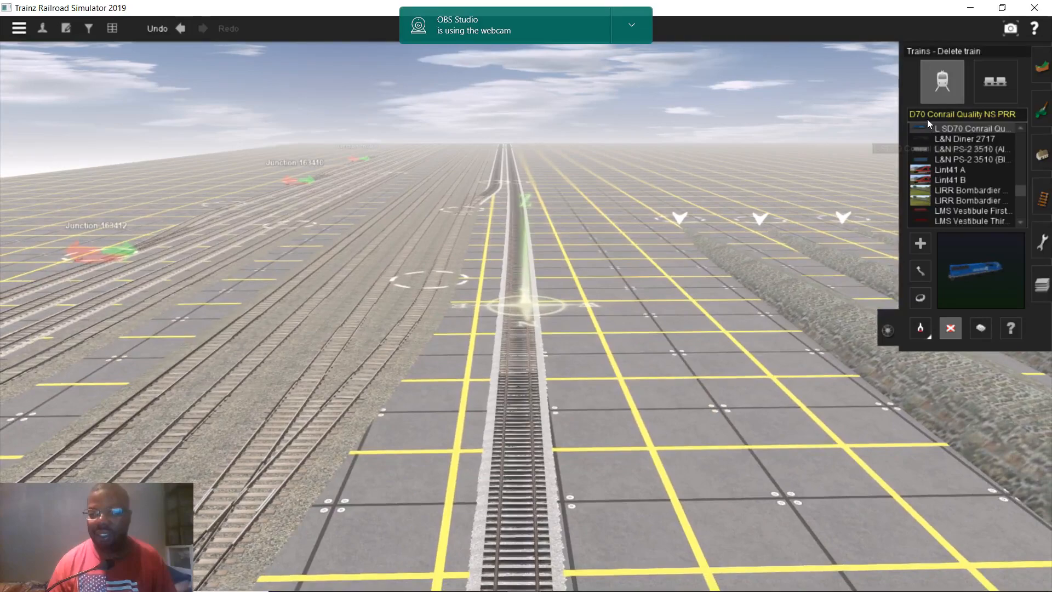
{"action": "left_click", "coordinate": [927, 120]}
{"action": "type", "text": "ns"}
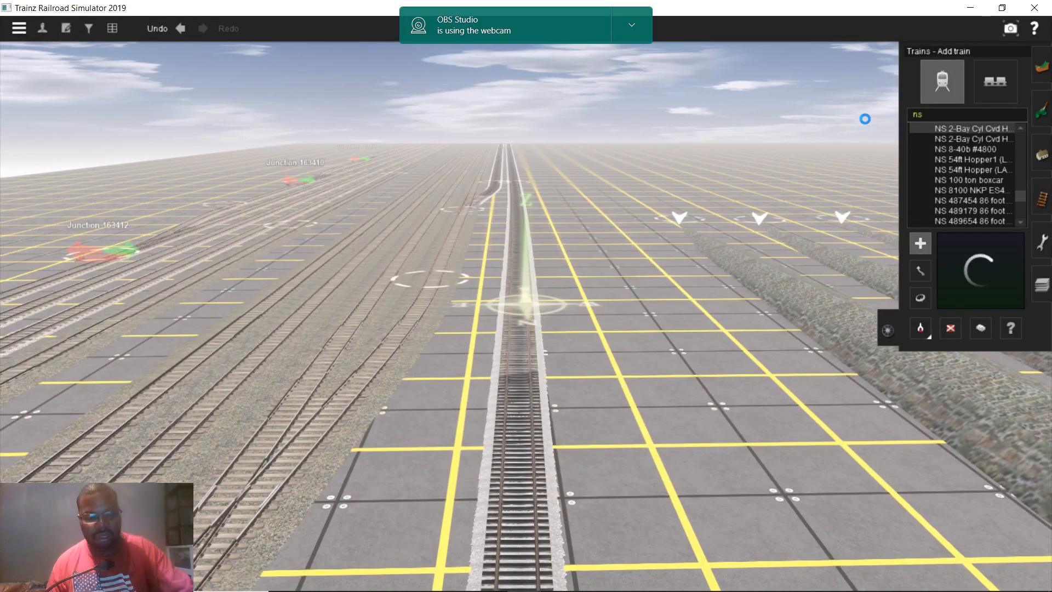
{"action": "type", "text": " sd60e"}
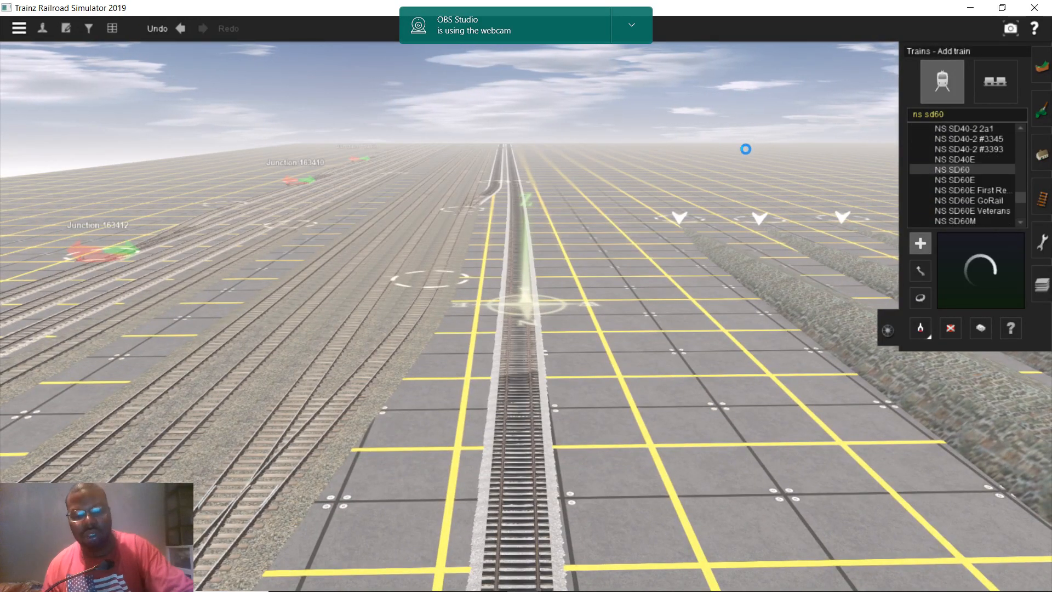
{"action": "right_click", "coordinate": [634, 348]}
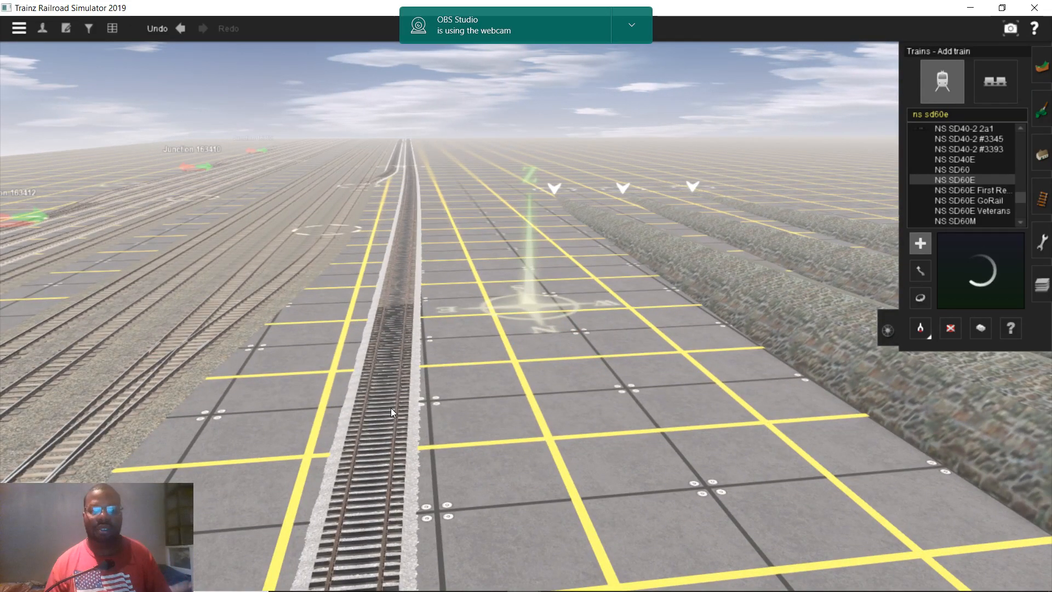
{"action": "right_click", "coordinate": [390, 407]}
{"action": "left_click", "coordinate": [458, 356]}
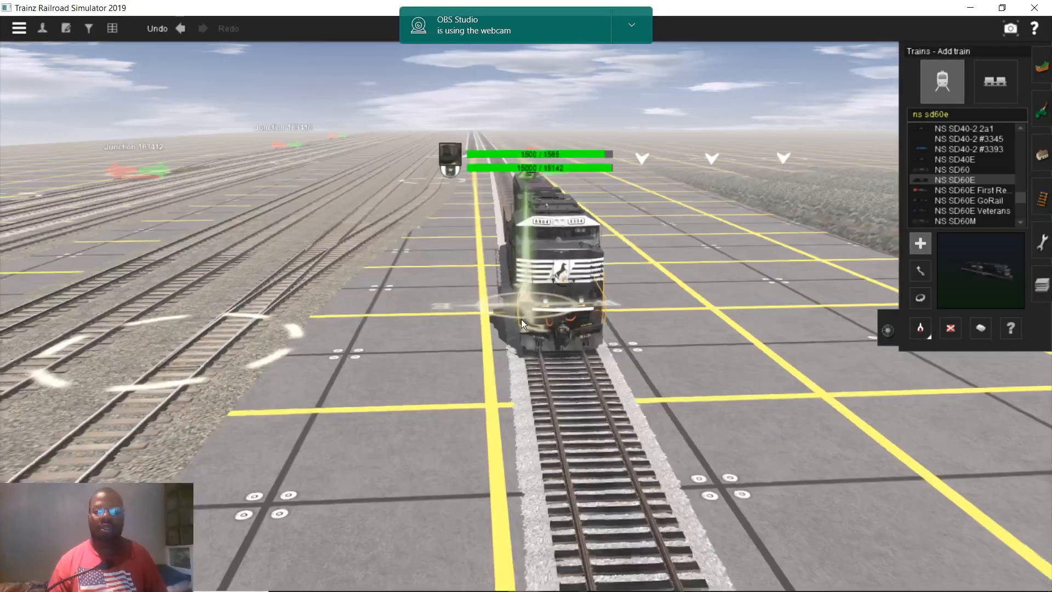
{"action": "right_click", "coordinate": [521, 317]}
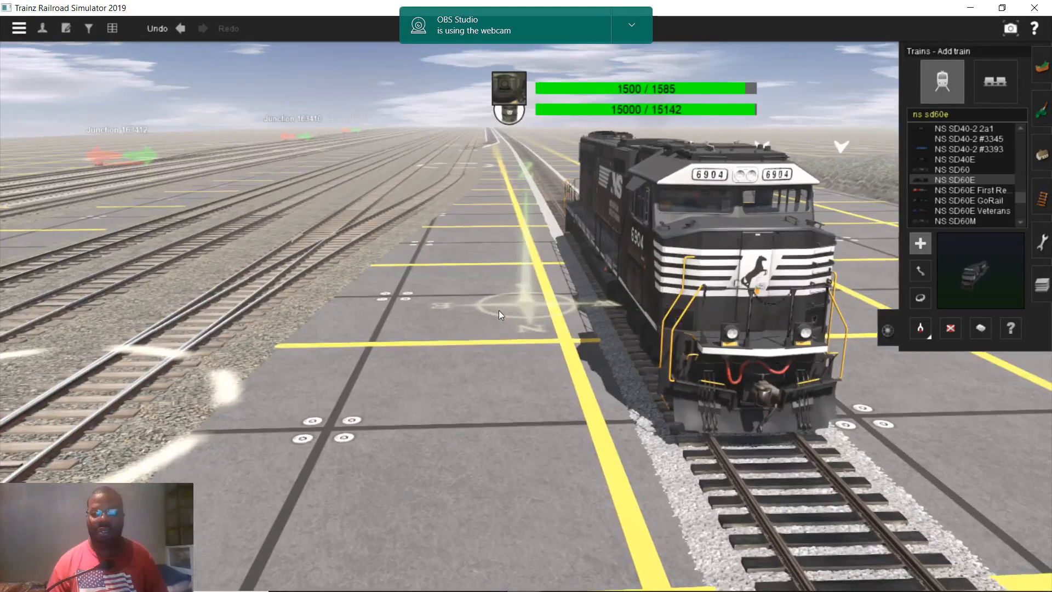
{"action": "scroll", "coordinate": [498, 310], "scroll_direction": "up", "scroll_amount": 2}
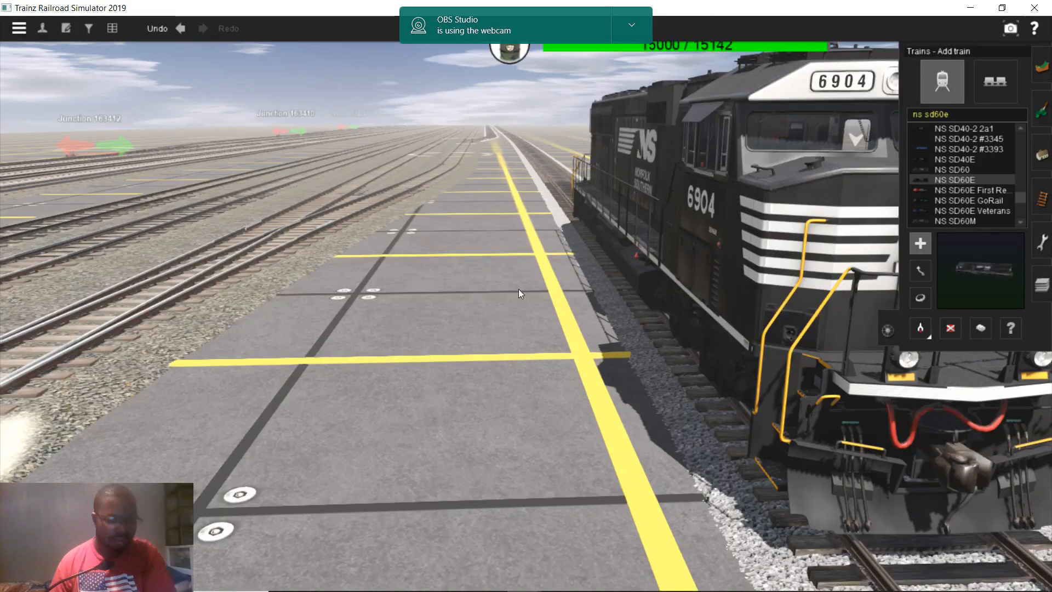
{"action": "scroll", "coordinate": [518, 288], "scroll_direction": "down", "scroll_amount": 3}
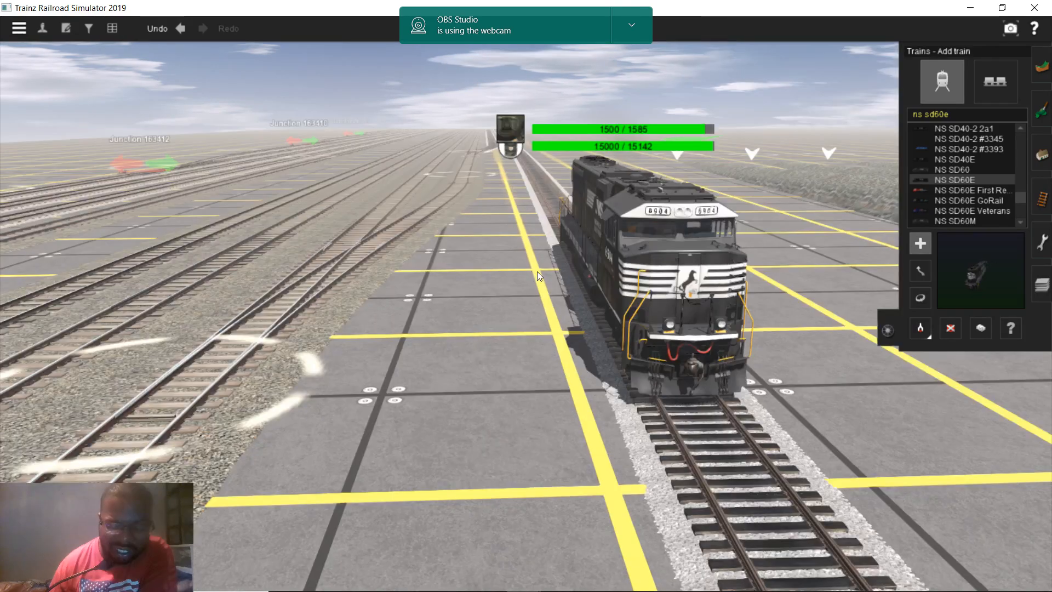
- Delete the NS SD60E locomotive from the SAP track
{"action": "left_click", "coordinate": [952, 330]}
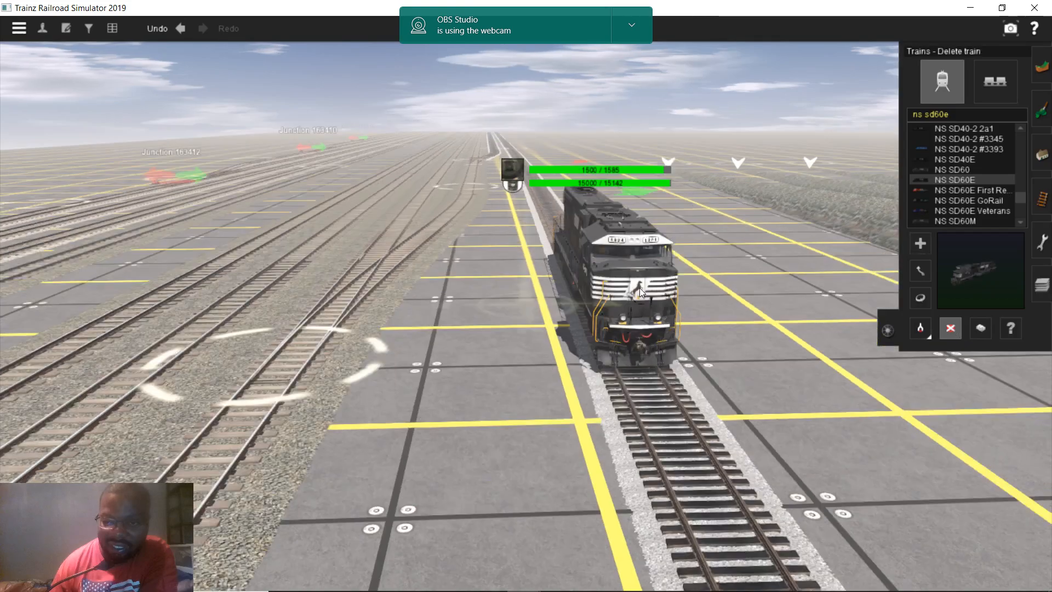
{"action": "left_click", "coordinate": [639, 288]}
{"action": "scroll", "coordinate": [629, 287], "scroll_direction": "down", "scroll_amount": 3}
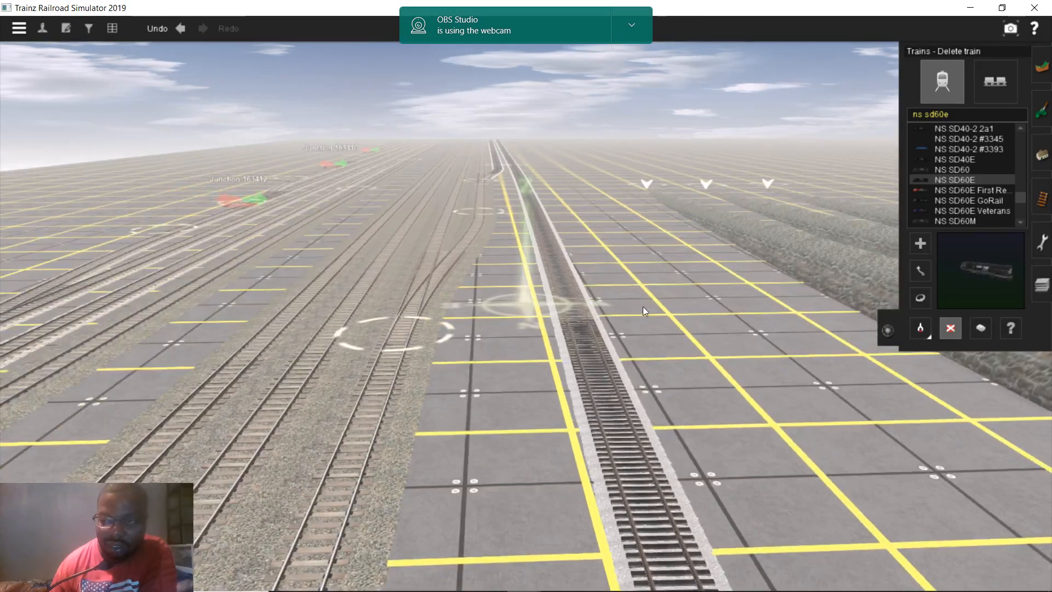
- Place an NS SD60E GoRail locomotive on the SAP track and delete it again
{"action": "left_click", "coordinate": [967, 200]}
{"action": "scroll", "coordinate": [655, 318], "scroll_direction": "up", "scroll_amount": 4}
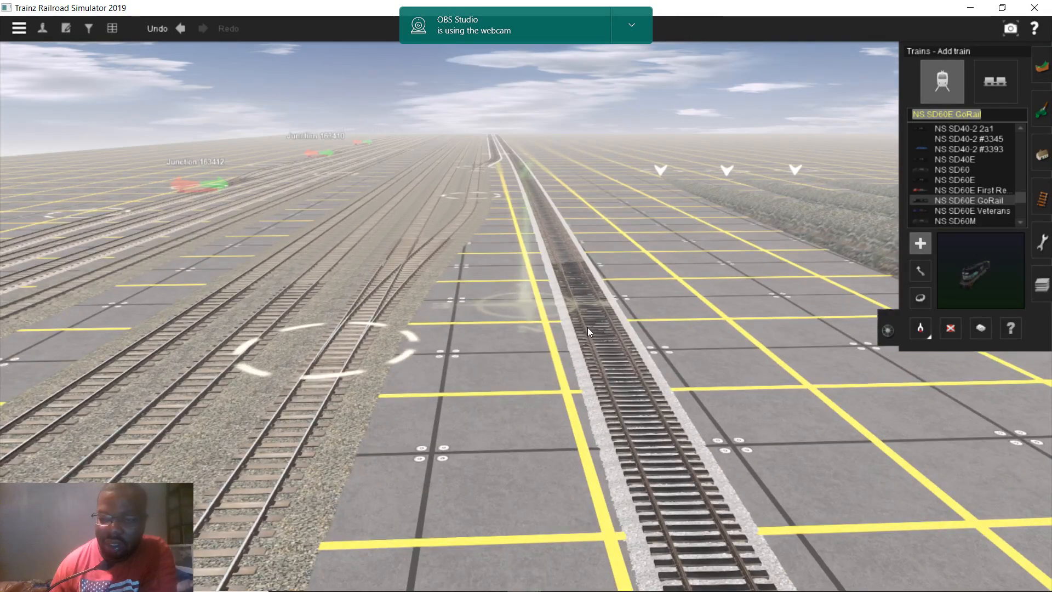
{"action": "left_click", "coordinate": [587, 327]}
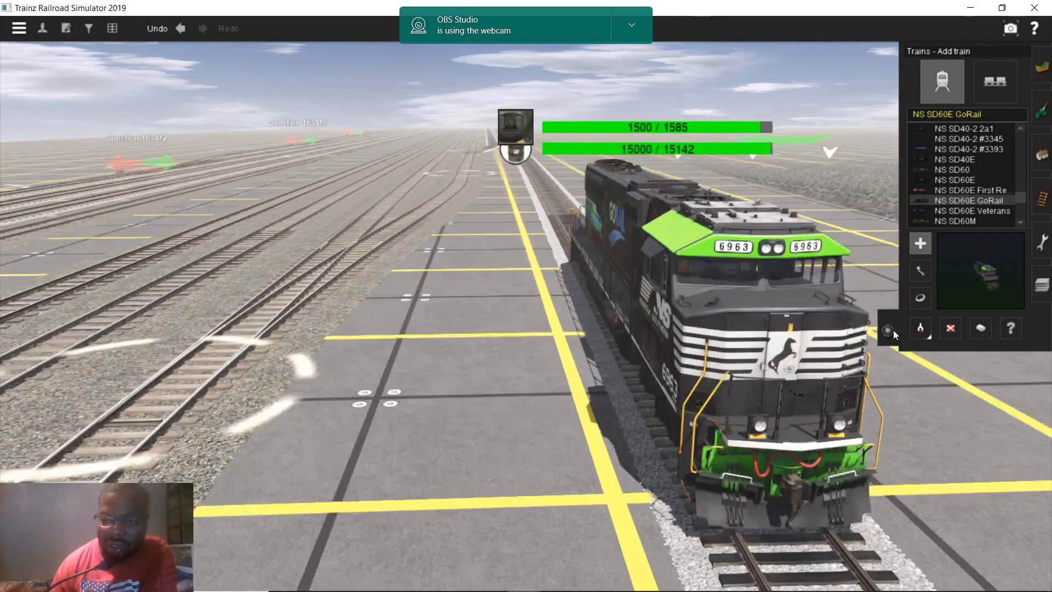
{"action": "left_click", "coordinate": [950, 328]}
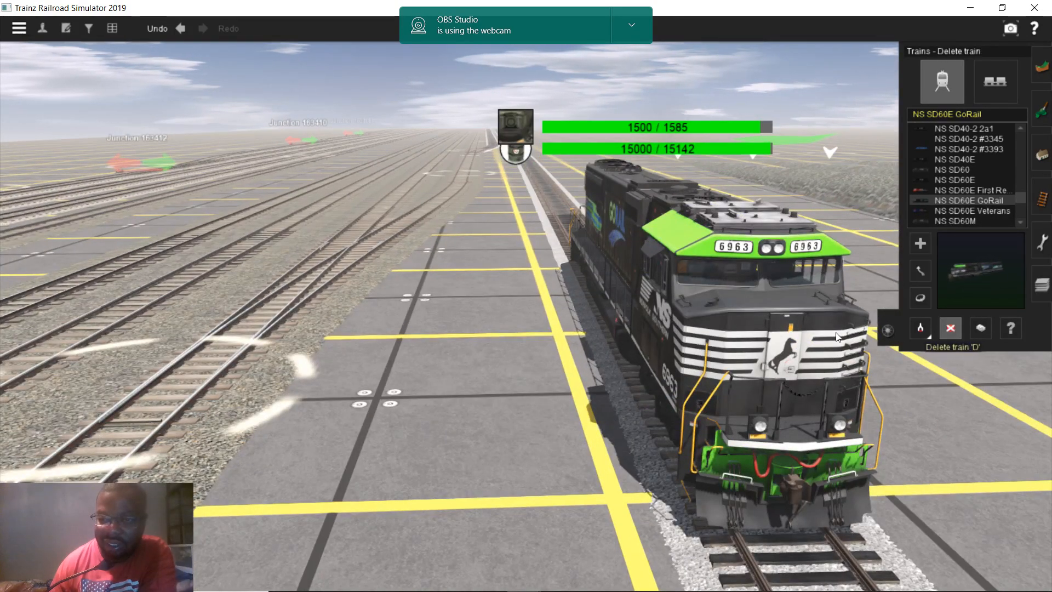
{"action": "left_click", "coordinate": [760, 329]}
{"action": "left_click", "coordinate": [922, 117]}
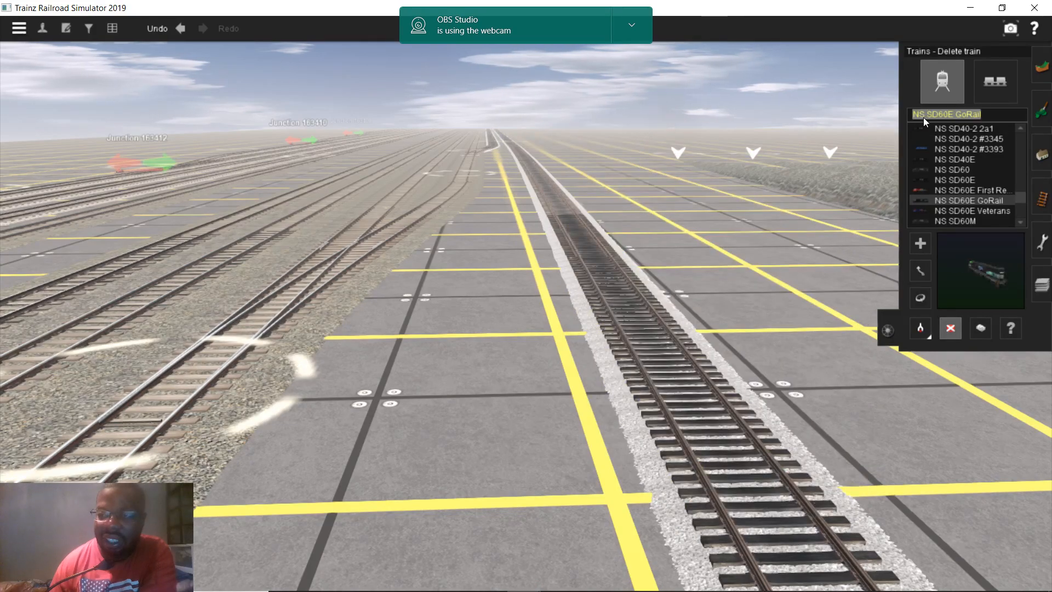
- Start another SAP track branching off the outermost SAP track, beginning in the middle of its parallel stretch
{"action": "scroll", "coordinate": [819, 231], "scroll_direction": "down", "scroll_amount": 5}
{"action": "right_click", "coordinate": [614, 322]}
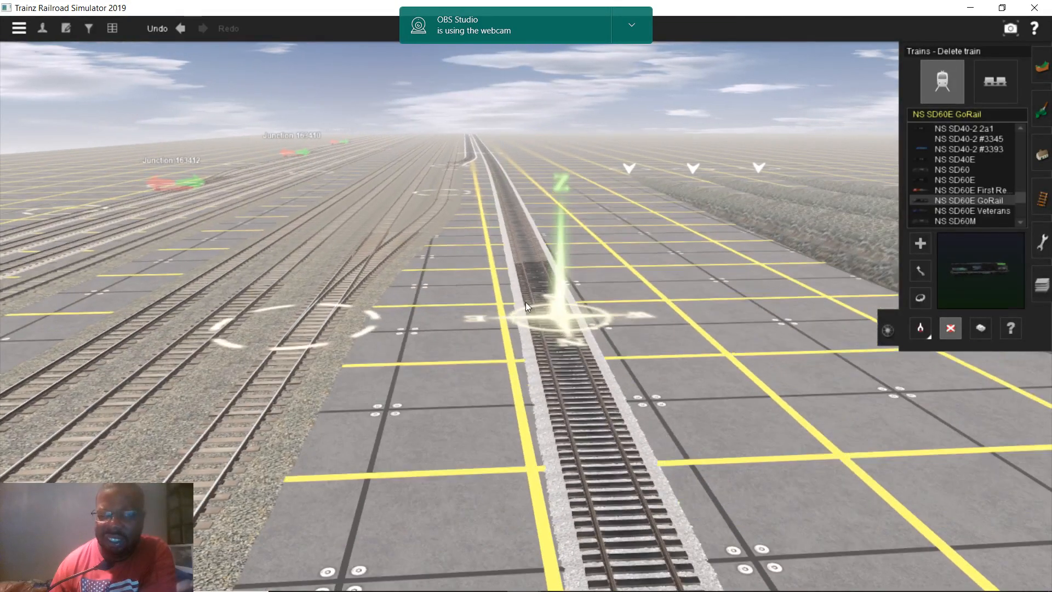
{"action": "right_click_drag", "start_coordinate": [376, 305], "coordinate": [564, 277]}
{"action": "left_click", "coordinate": [1041, 200]}
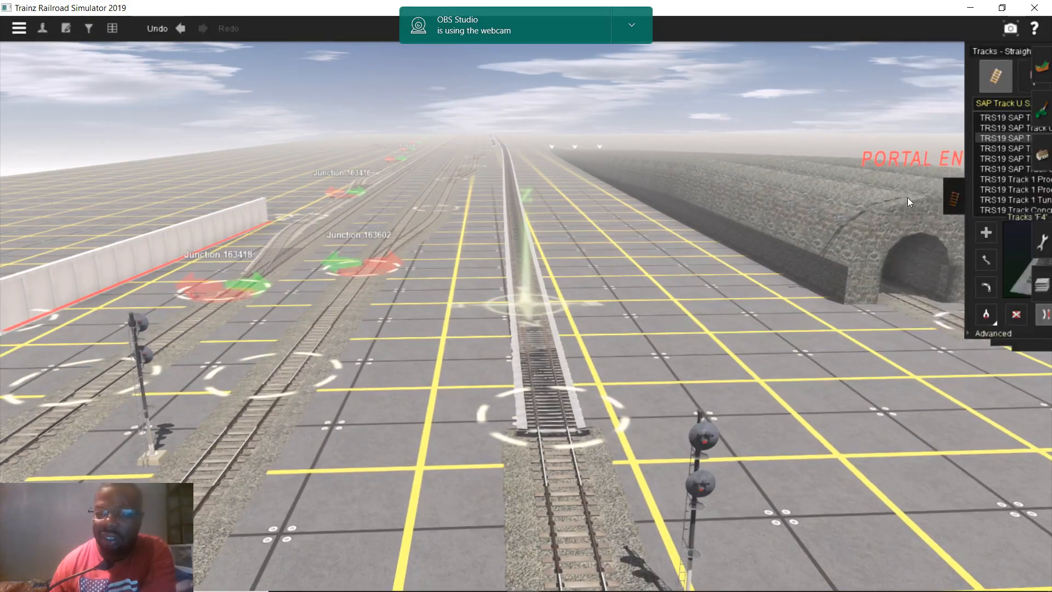
{"action": "left_click", "coordinate": [912, 239]}
{"action": "mouse_move", "coordinate": [500, 239]}
{"action": "right_mouse_down"}
{"action": "mouse_move", "coordinate": [516, 194]}
{"action": "mouse_move", "coordinate": [550, 208]}
{"action": "mouse_move", "coordinate": [532, 225]}
{"action": "mouse_move", "coordinate": [524, 279]}
{"action": "mouse_move", "coordinate": [521, 238]}
{"action": "right_mouse_up"}
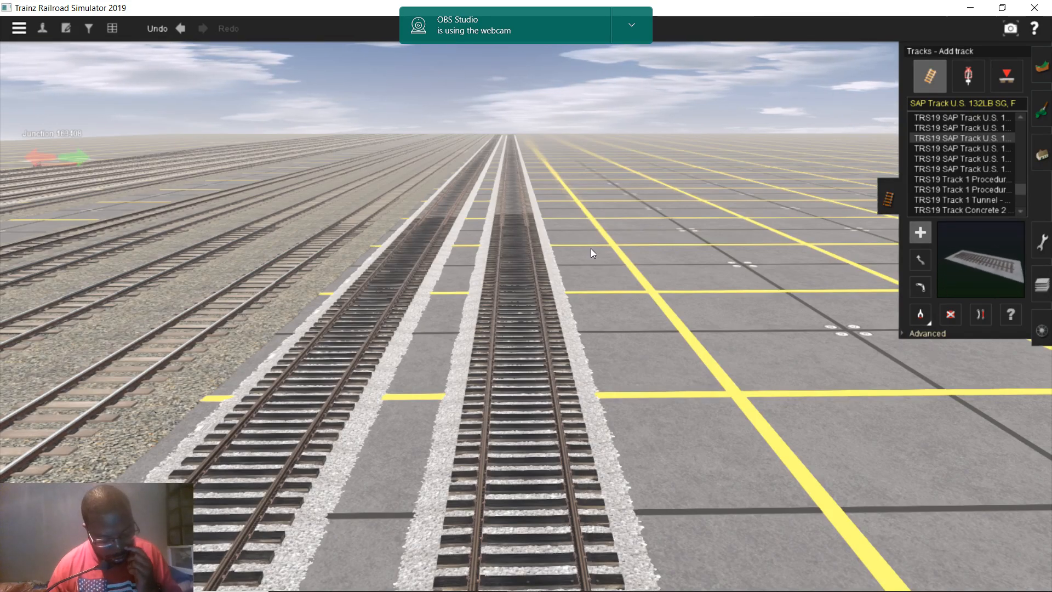
{"action": "scroll", "coordinate": [546, 327], "scroll_direction": "up", "scroll_amount": 2}
{"action": "scroll", "coordinate": [537, 337], "scroll_direction": "down", "scroll_amount": 5}
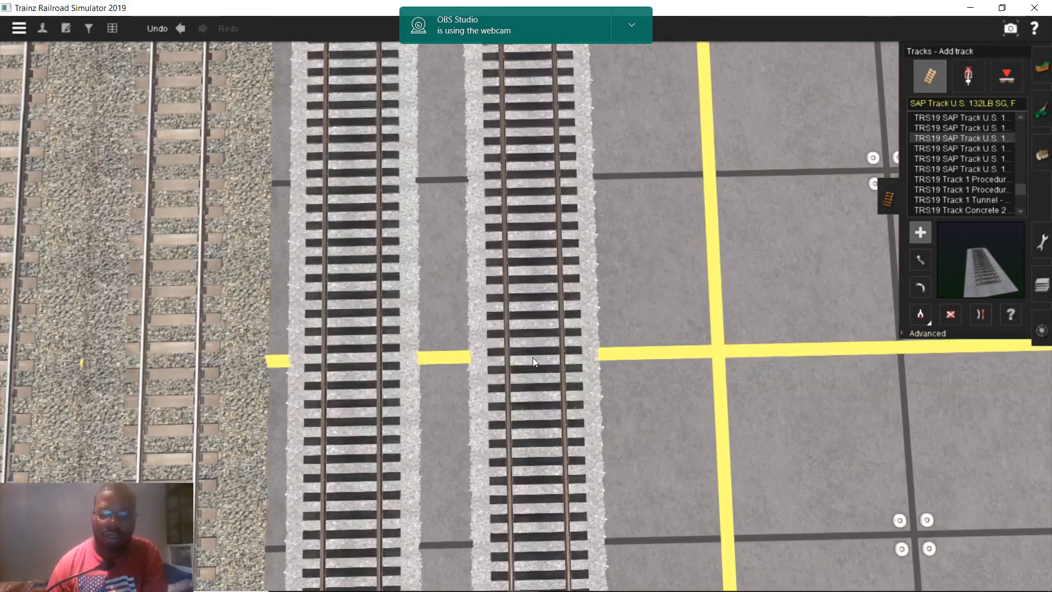
{"action": "left_click", "coordinate": [532, 357]}
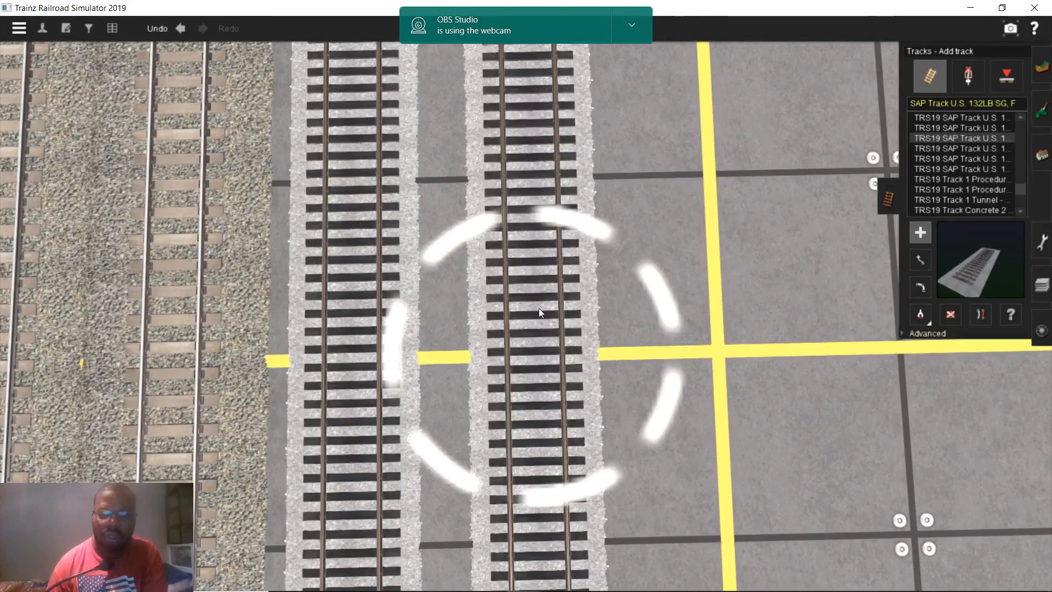
- Run the new SAP branch parallel to the existing SAP tracks to their ends near the board's edge and straighten it
{"action": "right_click_drag", "start_coordinate": [542, 239], "coordinate": [544, 276]}
{"action": "scroll", "coordinate": [521, 313], "scroll_direction": "down", "scroll_amount": 3}
{"action": "scroll", "coordinate": [536, 307], "scroll_direction": "up", "scroll_amount": 2}
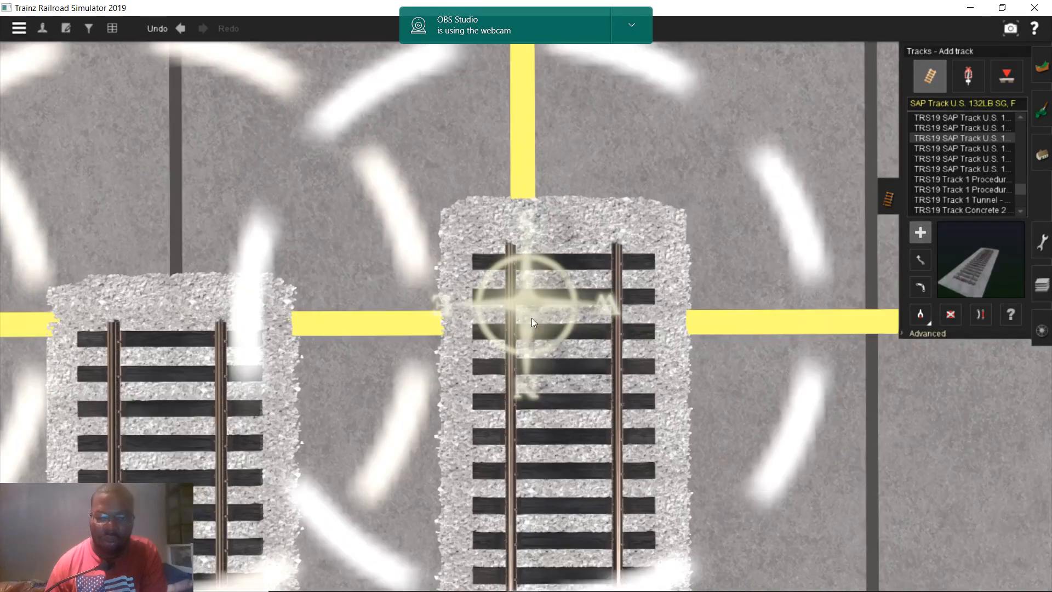
{"action": "left_click", "coordinate": [527, 317]}
{"action": "scroll", "coordinate": [520, 323], "scroll_direction": "down", "scroll_amount": 3}
{"action": "right_click_drag", "start_coordinate": [521, 320], "coordinate": [529, 445]}
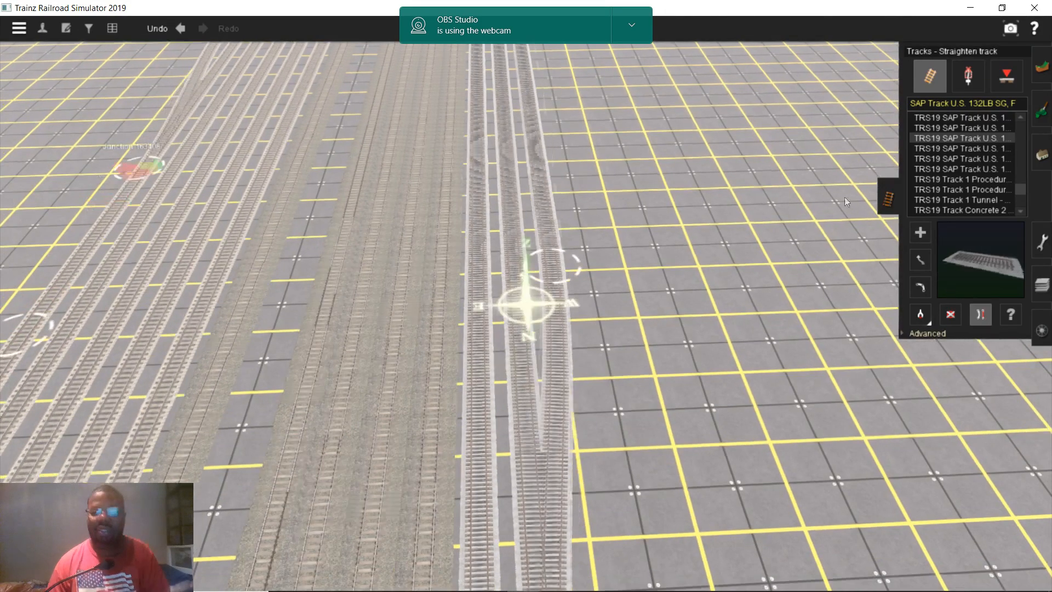
- Lay a separate straight section of SAP track on the empty part of the board beside the parallel tracks
{"action": "left_click", "coordinate": [920, 232]}
{"action": "right_click_drag", "start_coordinate": [680, 189], "coordinate": [578, 393]}
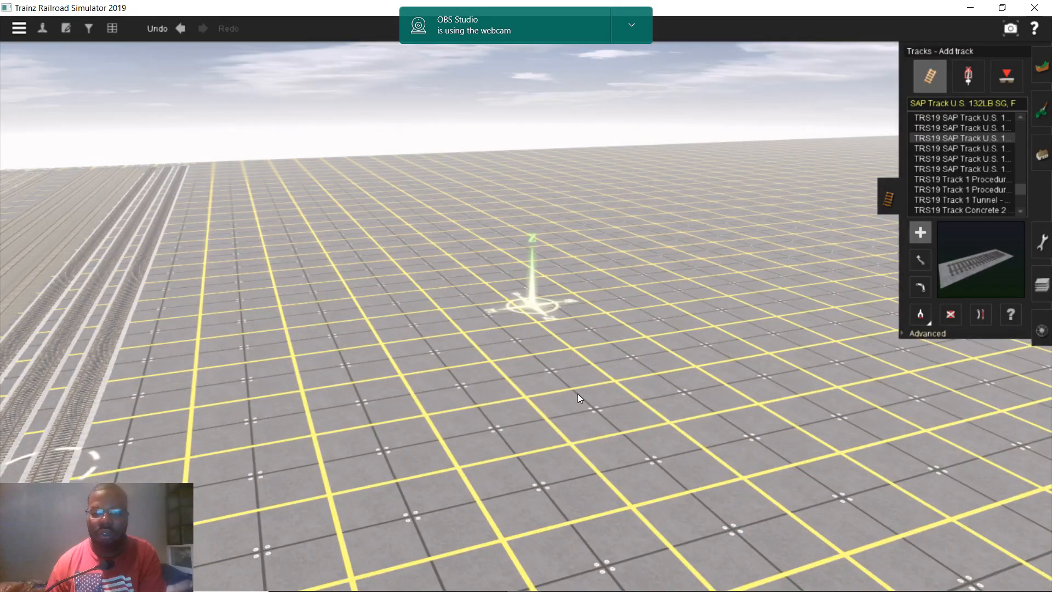
{"action": "left_click_drag", "start_coordinate": [577, 394], "coordinate": [626, 110]}
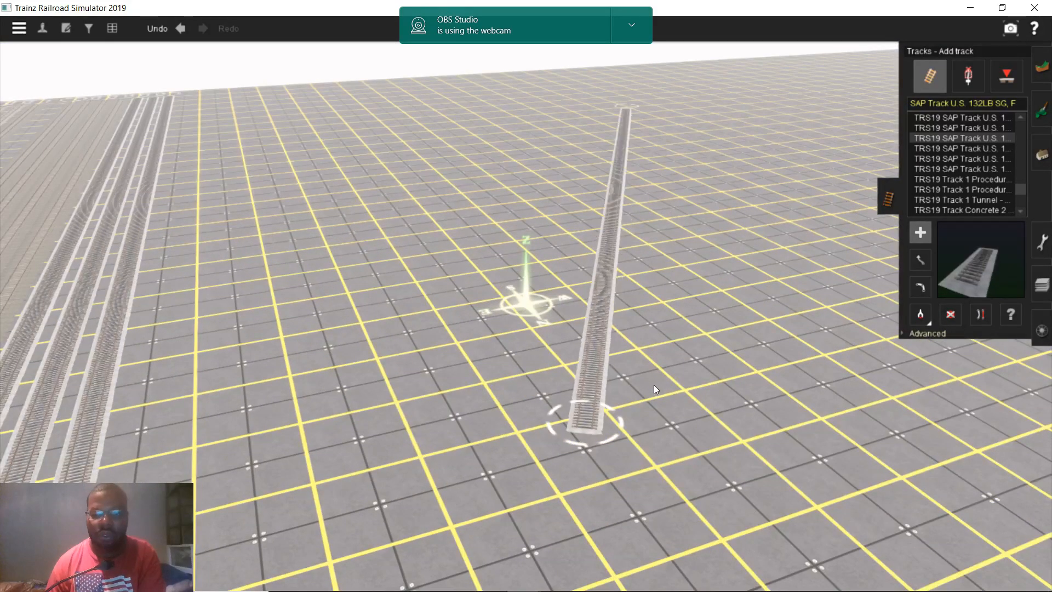
{"action": "left_click_drag", "start_coordinate": [652, 381], "coordinate": [593, 125]}
{"action": "key", "text": "d"}
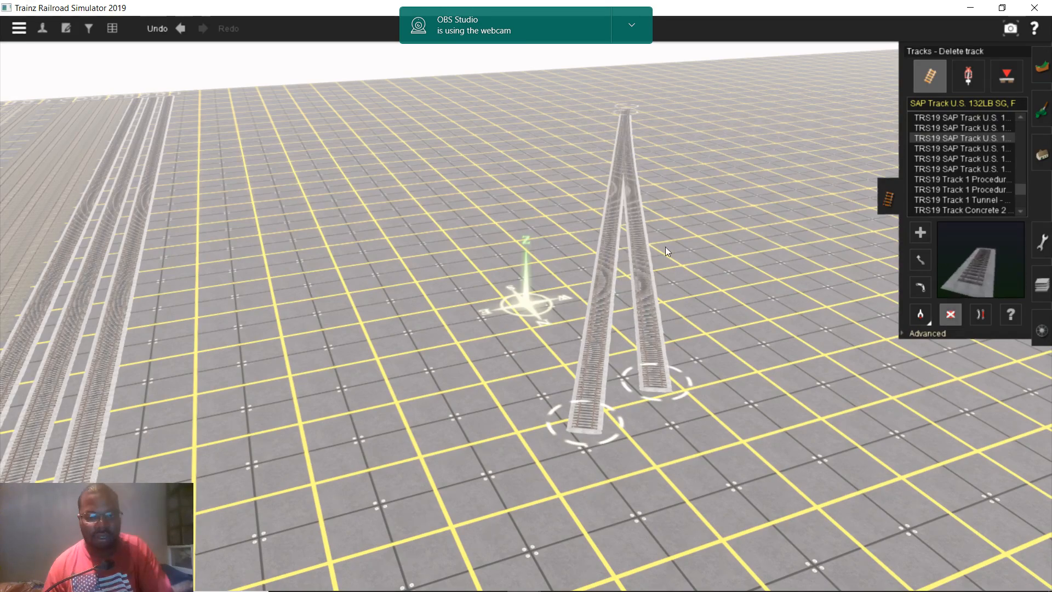
{"action": "left_click", "coordinate": [664, 246]}
- Lay a second SAP track section crossing the separate one at a shallow angle to form an X
{"action": "key", "text": "a"}
{"action": "left_click_drag", "start_coordinate": [648, 409], "coordinate": [598, 114]}
{"action": "right_click", "coordinate": [609, 125]}
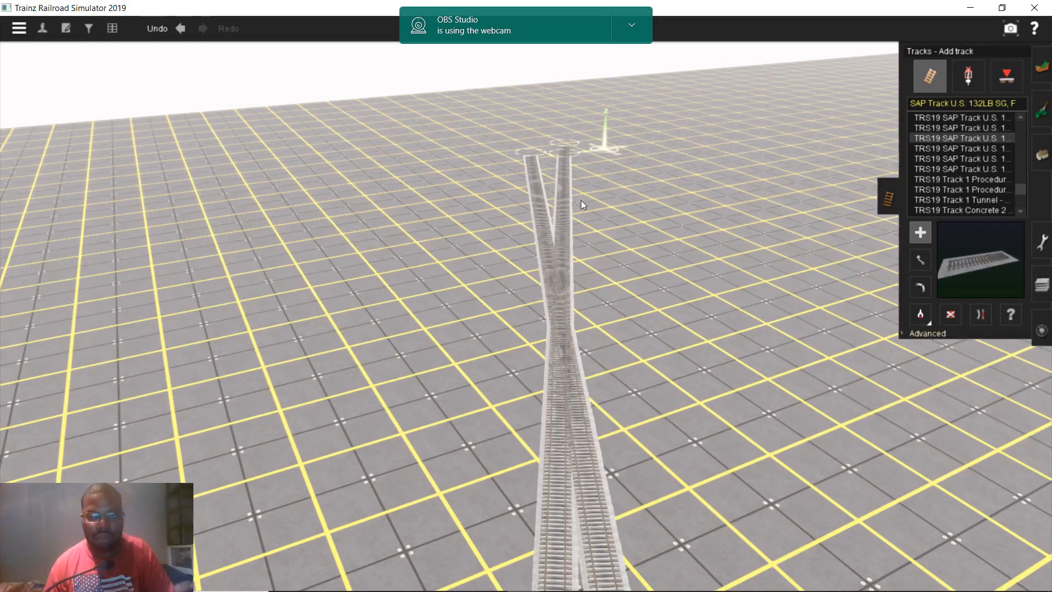
- Try adding a short SAP track section at the far end of one crossing track and delete it
{"action": "right_click", "coordinate": [565, 154]}
{"action": "scroll", "coordinate": [496, 264], "scroll_direction": "up", "scroll_amount": 6}
{"action": "scroll", "coordinate": [507, 231], "scroll_direction": "down", "scroll_amount": 5}
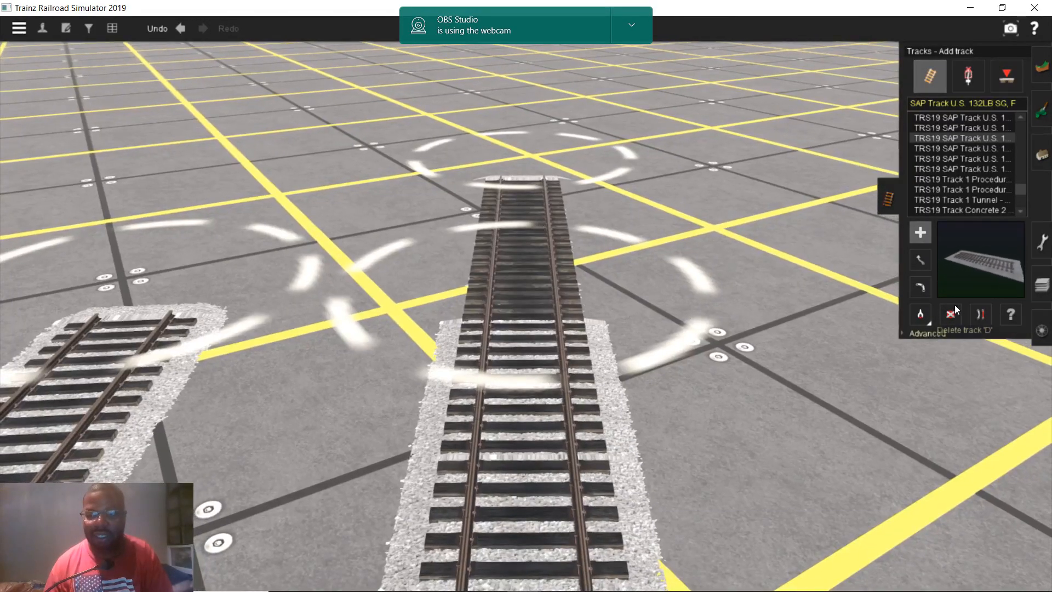
{"action": "left_click", "coordinate": [955, 306]}
{"action": "left_click", "coordinate": [557, 249]}
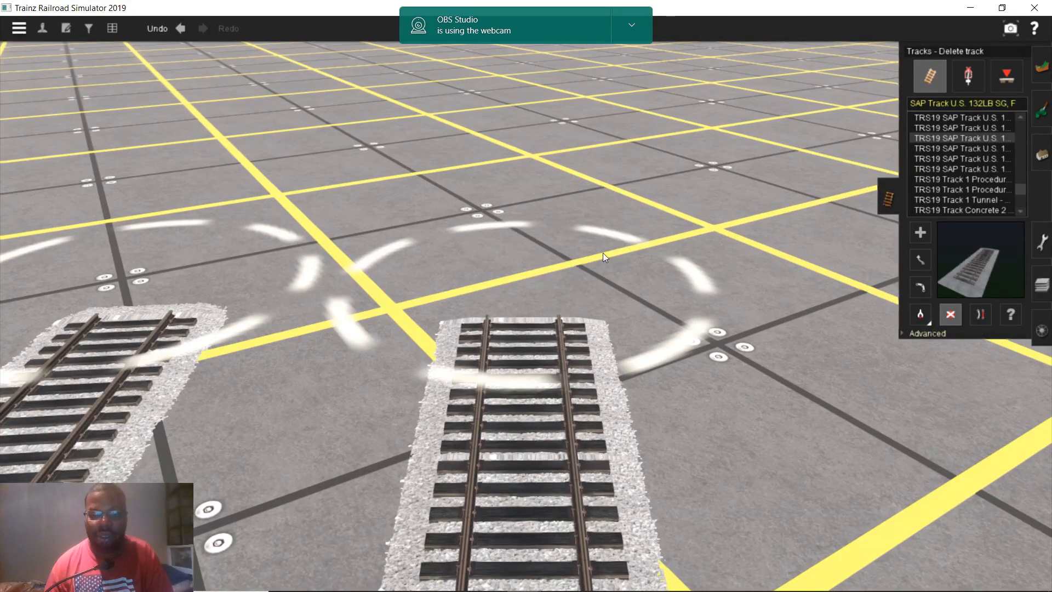
- Return to adding track and examine the spot where the two separate SAP tracks cross
{"action": "left_click", "coordinate": [920, 232]}
{"action": "scroll", "coordinate": [543, 400], "scroll_direction": "down", "scroll_amount": 5}
{"action": "scroll", "coordinate": [542, 400], "scroll_direction": "down", "scroll_amount": 3}
{"action": "mouse_move", "coordinate": [542, 400]}
{"action": "right_mouse_down"}
{"action": "mouse_move", "coordinate": [520, 421]}
{"action": "mouse_move", "coordinate": [517, 477]}
{"action": "mouse_move", "coordinate": [543, 292]}
{"action": "right_mouse_up"}
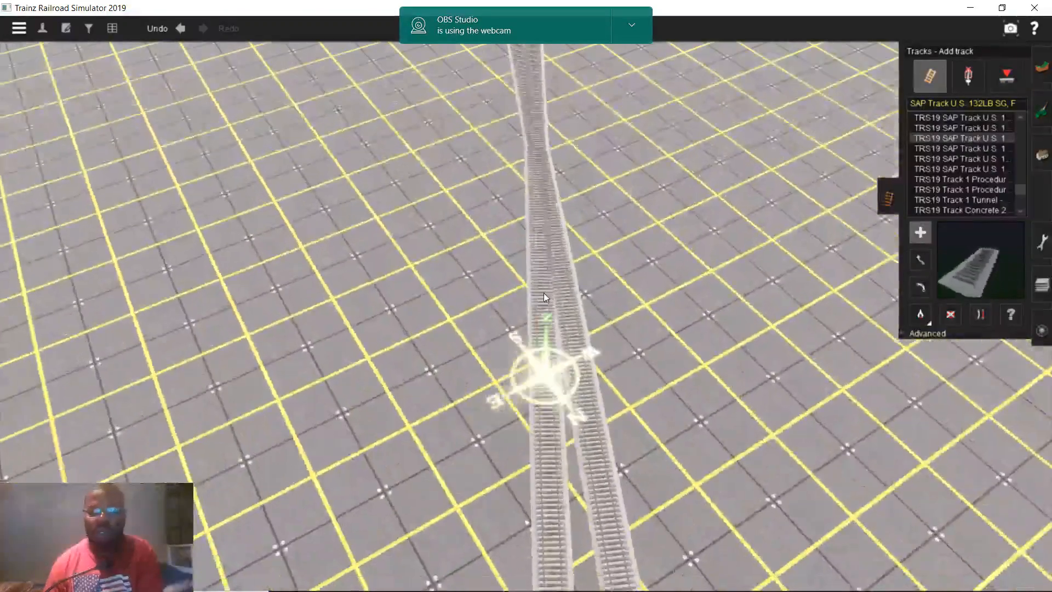
{"action": "scroll", "coordinate": [503, 274], "scroll_direction": "up", "scroll_amount": 3}
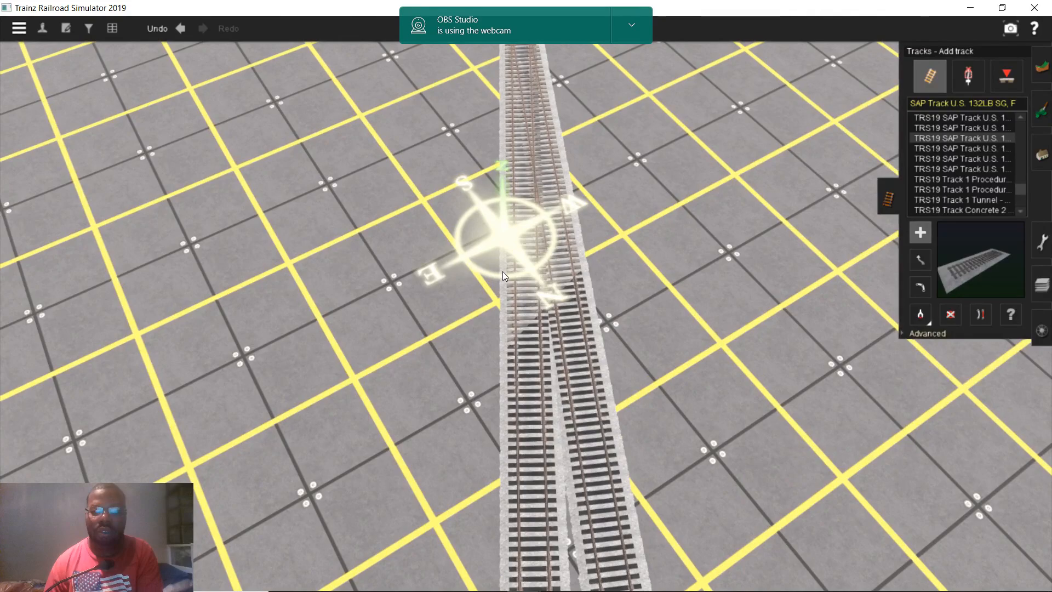
- Straighten one of the two crossing SAP tracks where they run side by side near the crossing
{"action": "scroll", "coordinate": [501, 271], "scroll_direction": "up", "scroll_amount": 3}
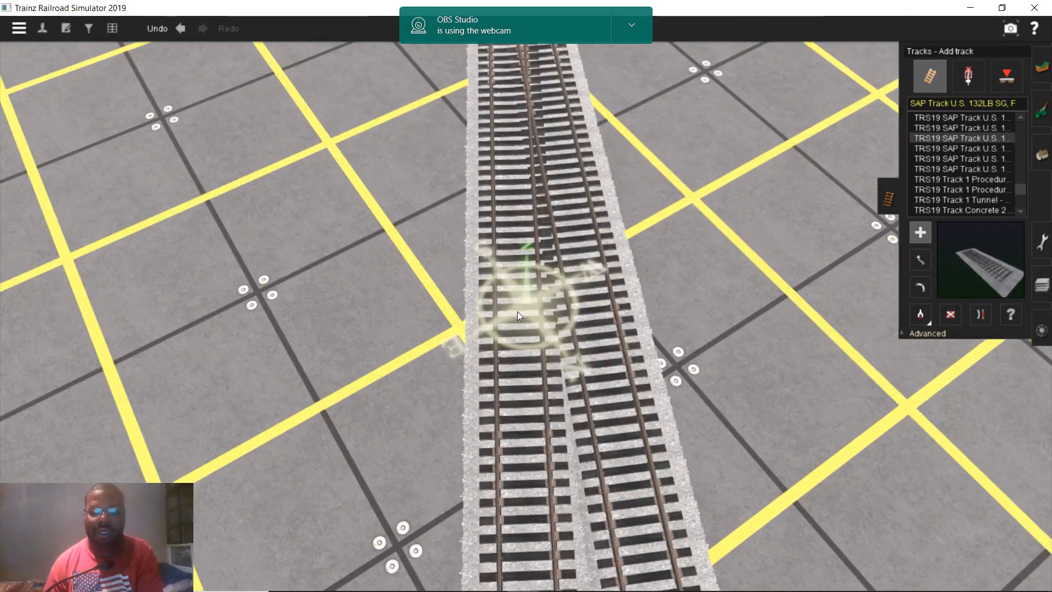
{"action": "mouse_move", "coordinate": [517, 311]}
{"action": "right_mouse_down"}
{"action": "mouse_move", "coordinate": [511, 146]}
{"action": "mouse_move", "coordinate": [508, 208]}
{"action": "right_mouse_up"}
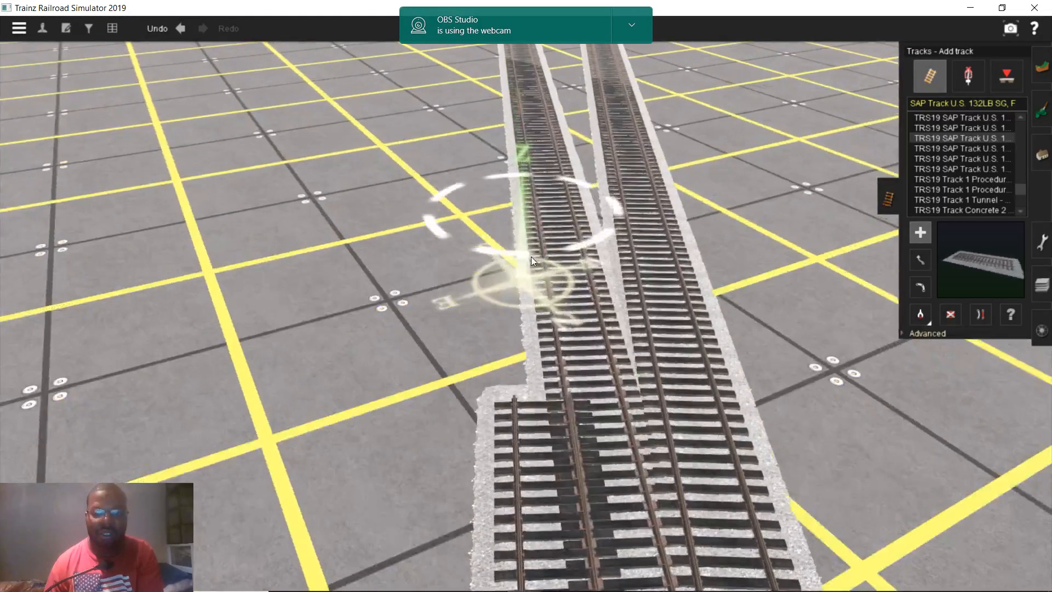
{"action": "scroll", "coordinate": [531, 256], "scroll_direction": "up", "scroll_amount": 3}
{"action": "scroll", "coordinate": [537, 258], "scroll_direction": "down", "scroll_amount": 5}
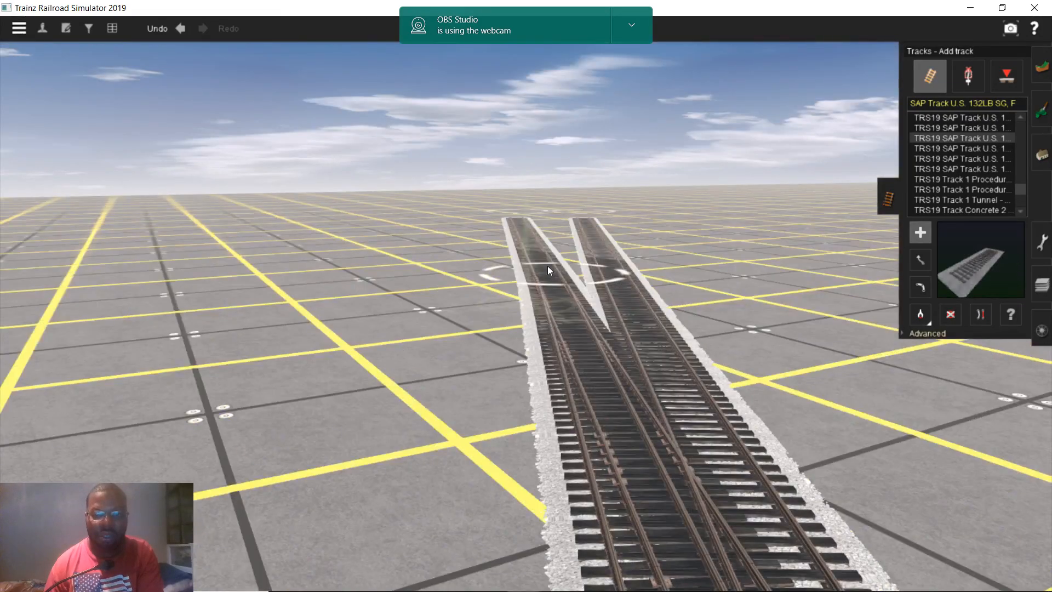
{"action": "scroll", "coordinate": [547, 265], "scroll_direction": "up", "scroll_amount": 3}
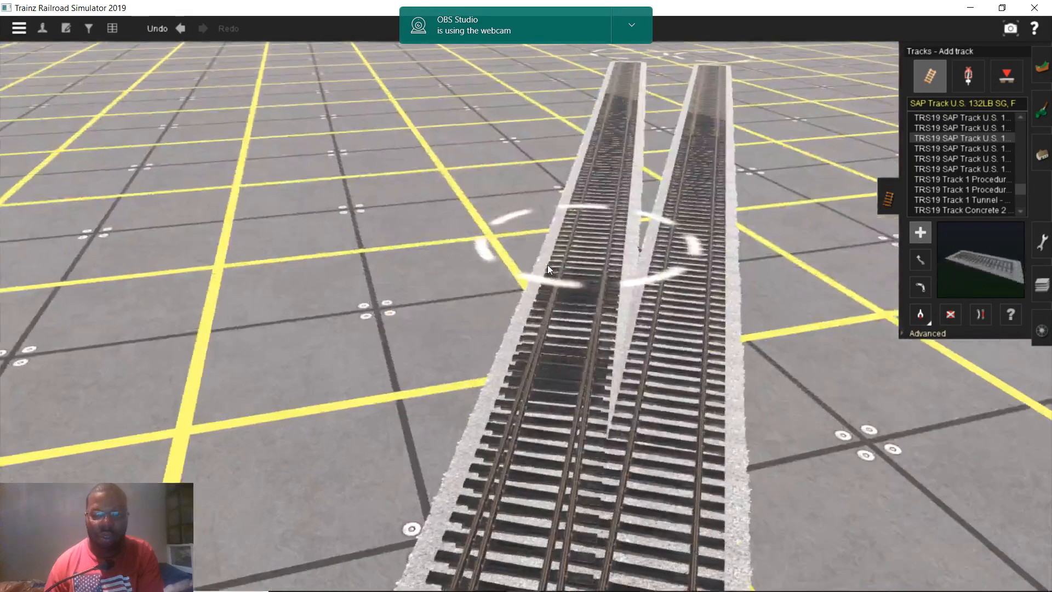
{"action": "scroll", "coordinate": [620, 258], "scroll_direction": "up", "scroll_amount": 2}
{"action": "left_click", "coordinate": [980, 314]}
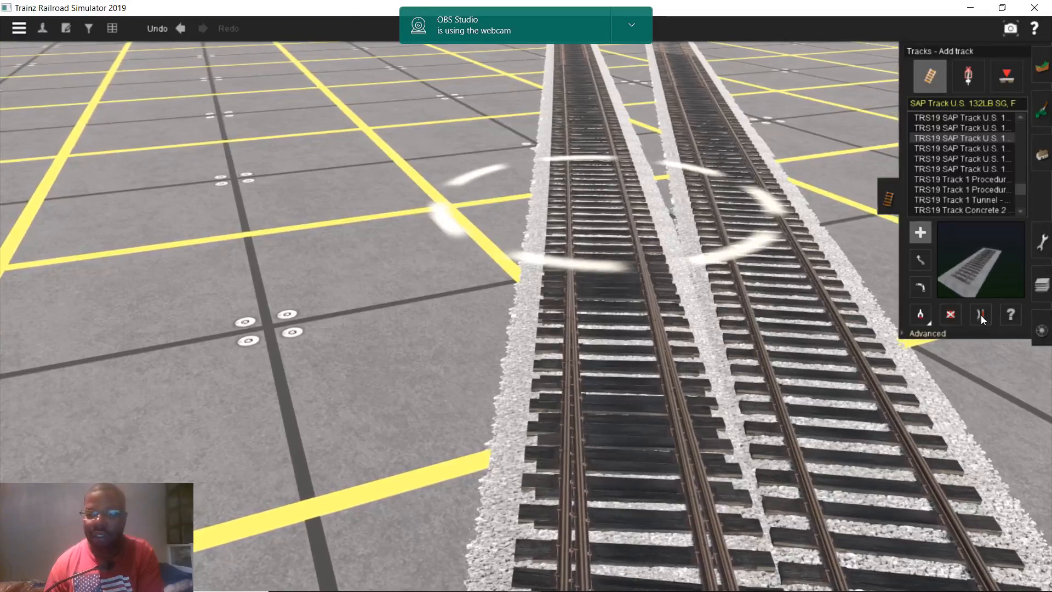
{"action": "left_click", "coordinate": [602, 162]}
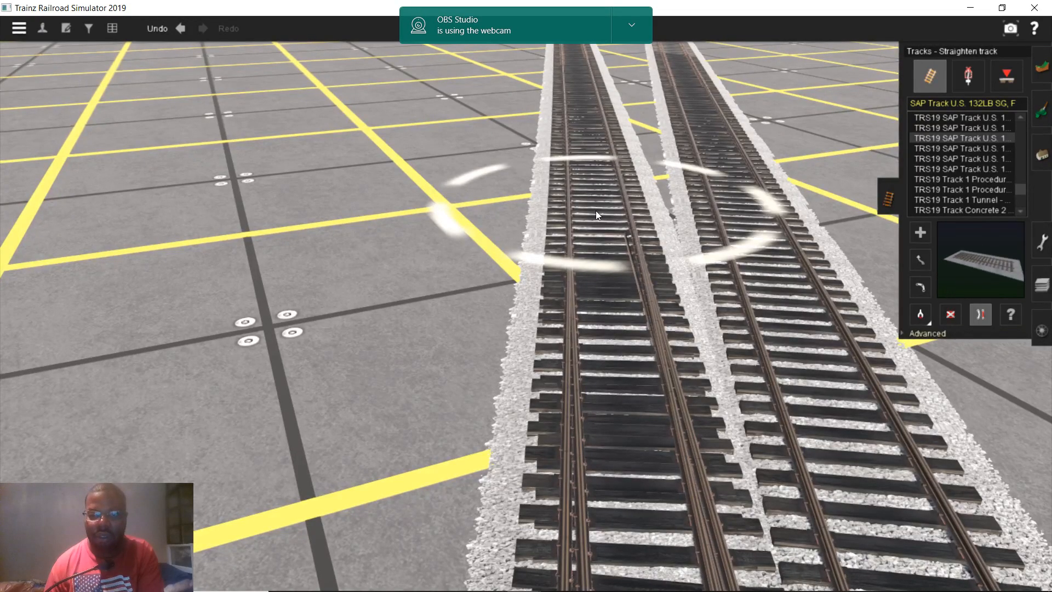
- Place a track point where the crossing SAP tracks diverge and straighten the section there
{"action": "right_click", "coordinate": [539, 351]}
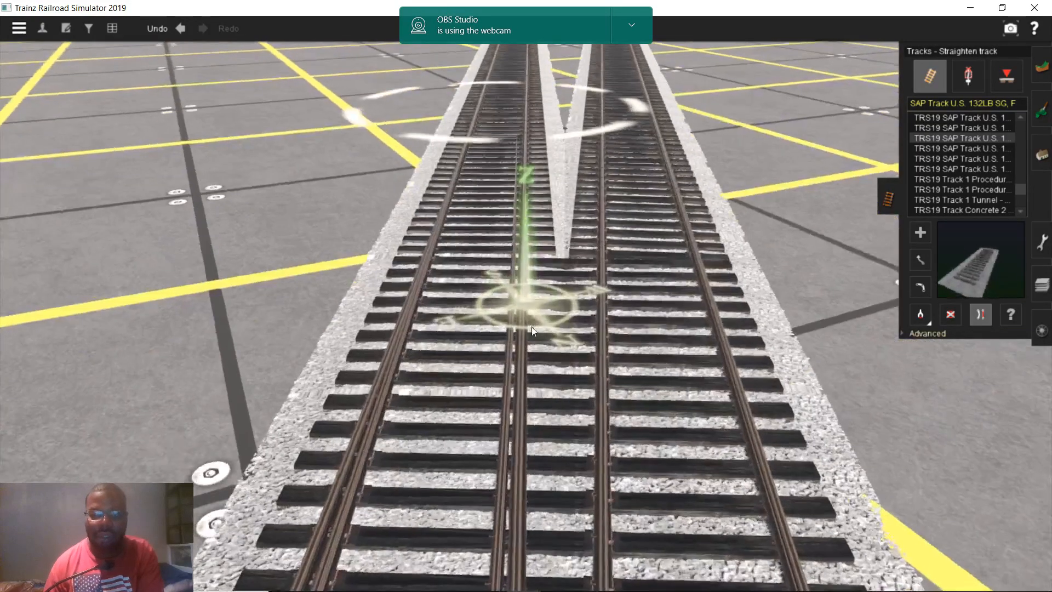
{"action": "scroll", "coordinate": [531, 363], "scroll_direction": "down", "scroll_amount": 1}
{"action": "scroll", "coordinate": [532, 363], "scroll_direction": "down", "scroll_amount": 3}
{"action": "mouse_move", "coordinate": [531, 363]}
{"action": "right_mouse_down"}
{"action": "mouse_move", "coordinate": [521, 502]}
{"action": "mouse_move", "coordinate": [502, 474]}
{"action": "mouse_move", "coordinate": [509, 271]}
{"action": "mouse_move", "coordinate": [602, 454]}
{"action": "mouse_move", "coordinate": [561, 223]}
{"action": "mouse_move", "coordinate": [533, 181]}
{"action": "mouse_move", "coordinate": [548, 274]}
{"action": "right_mouse_up"}
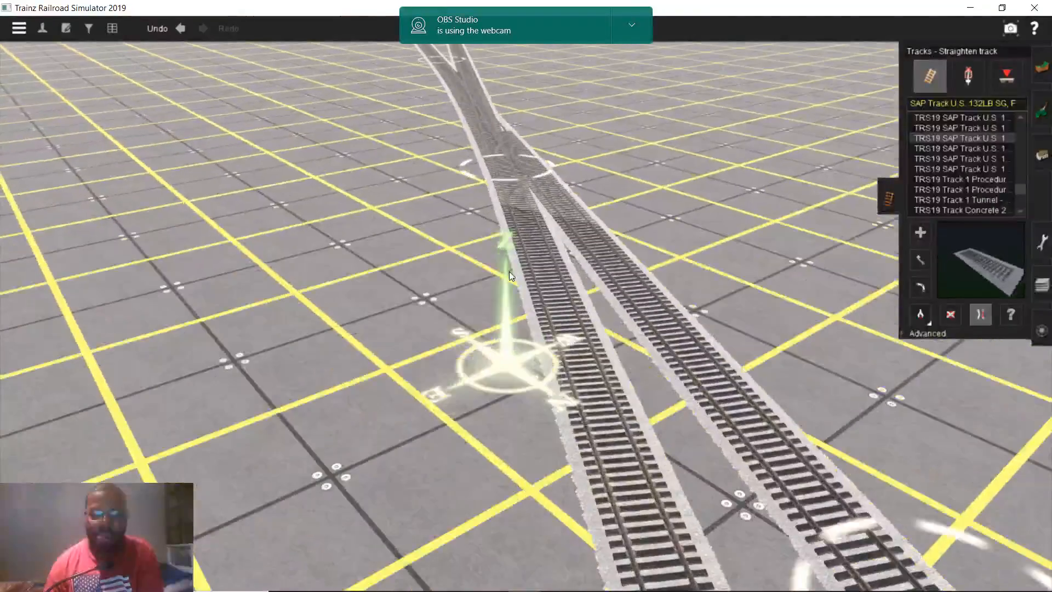
{"action": "scroll", "coordinate": [606, 460], "scroll_direction": "up", "scroll_amount": 2}
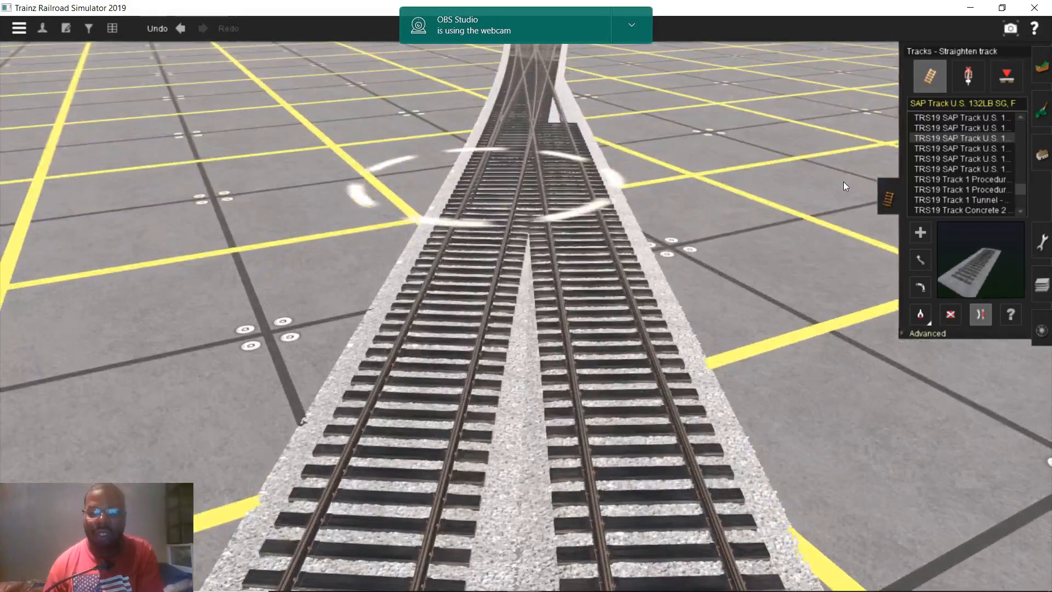
{"action": "left_click", "coordinate": [920, 232]}
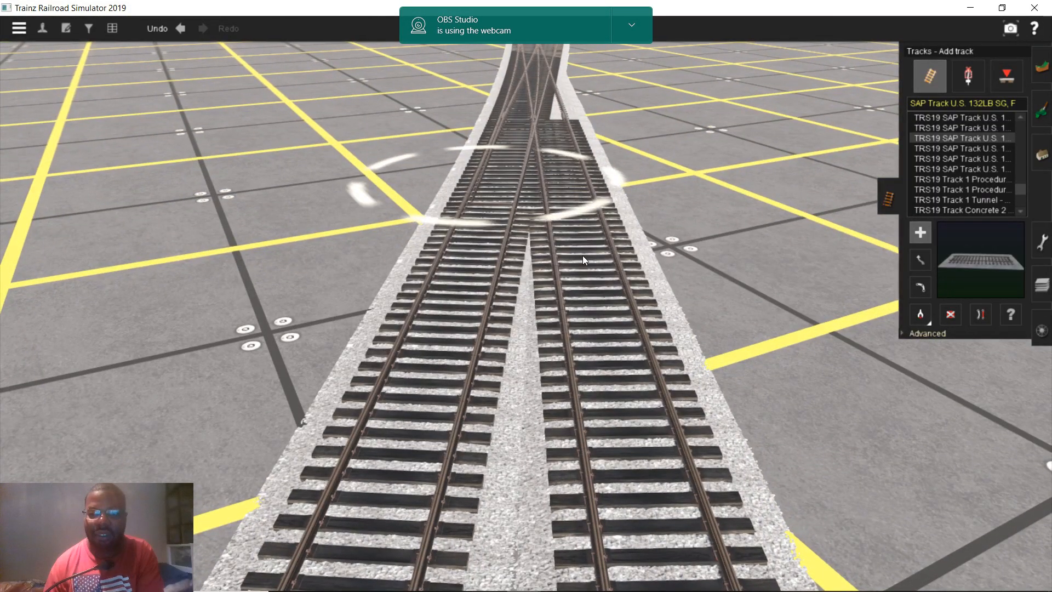
{"action": "left_click", "coordinate": [583, 255]}
{"action": "mouse_move", "coordinate": [550, 136]}
{"action": "right_mouse_down"}
{"action": "mouse_move", "coordinate": [508, 182]}
{"action": "mouse_move", "coordinate": [512, 217]}
{"action": "mouse_move", "coordinate": [589, 238]}
{"action": "right_mouse_up"}
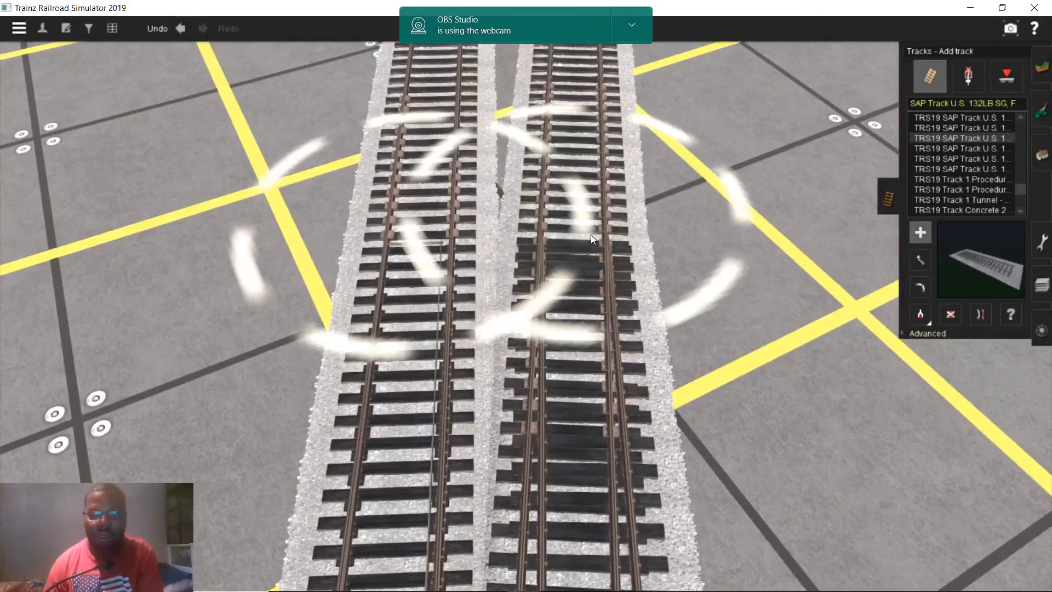
{"action": "key", "text": "Down"}
{"action": "key", "text": "Down"}
{"action": "left_click", "coordinate": [979, 314]}
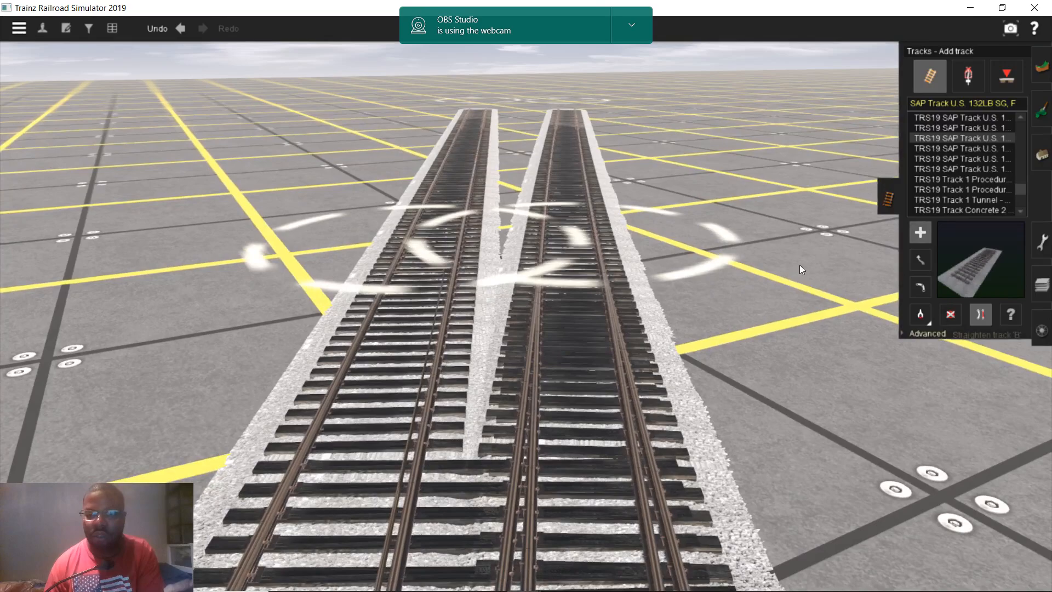
{"action": "left_click", "coordinate": [582, 255]}
- Examine the overlapping rails and ties along the crossing SAP tracks from one end to the other
{"action": "right_click", "coordinate": [527, 424]}
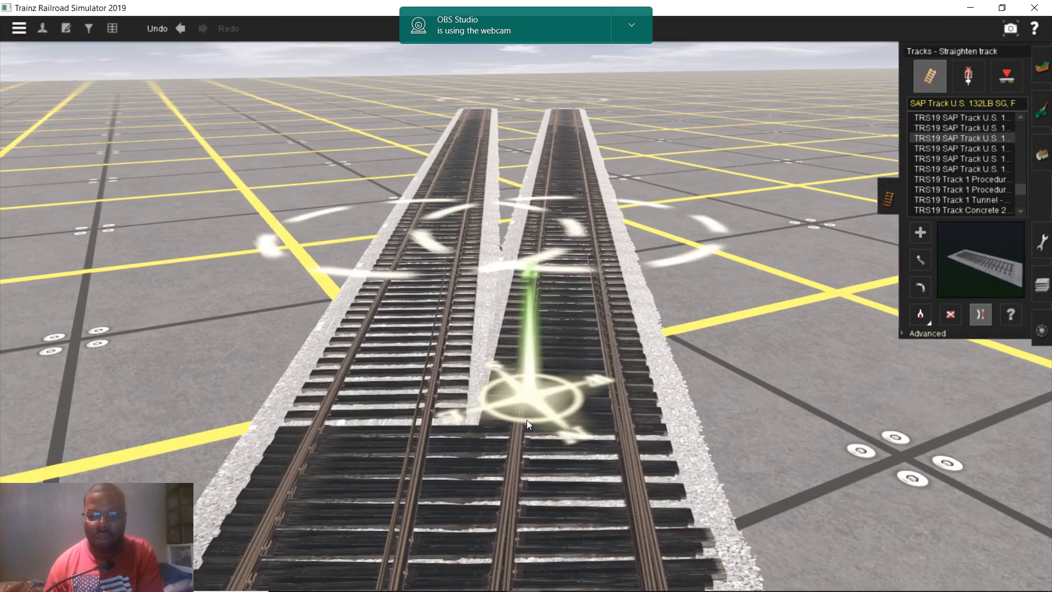
{"action": "right_click", "coordinate": [518, 406]}
{"action": "right_click", "coordinate": [515, 395]}
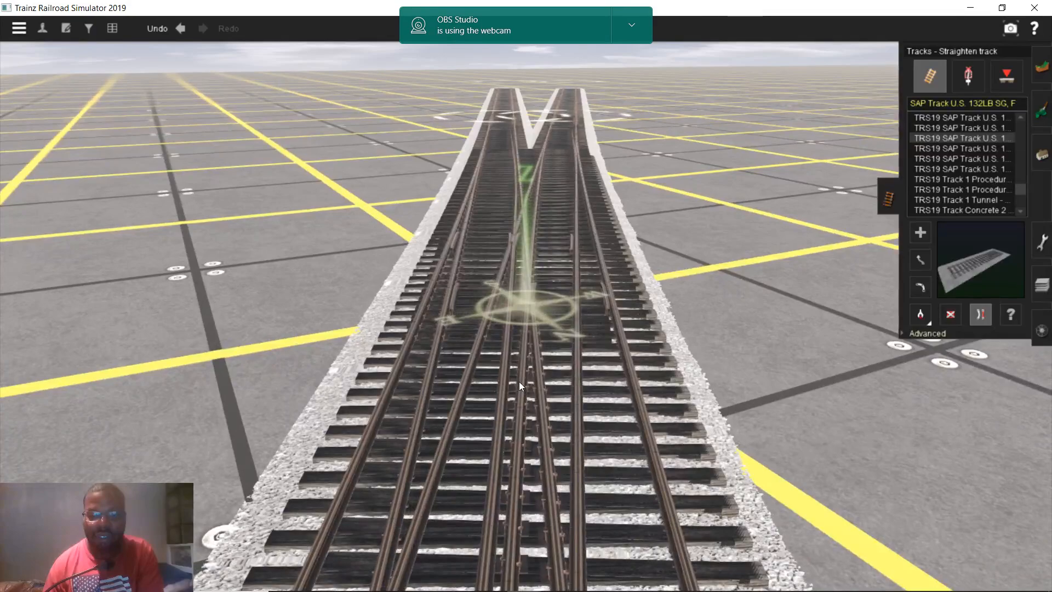
{"action": "right_click", "coordinate": [520, 422]}
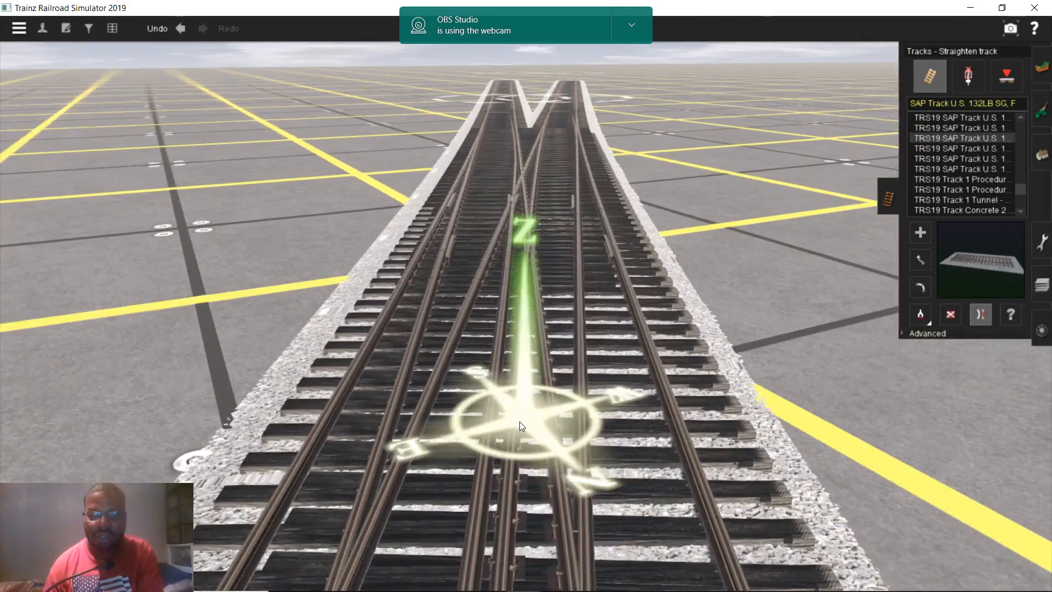
{"action": "right_click", "coordinate": [520, 421]}
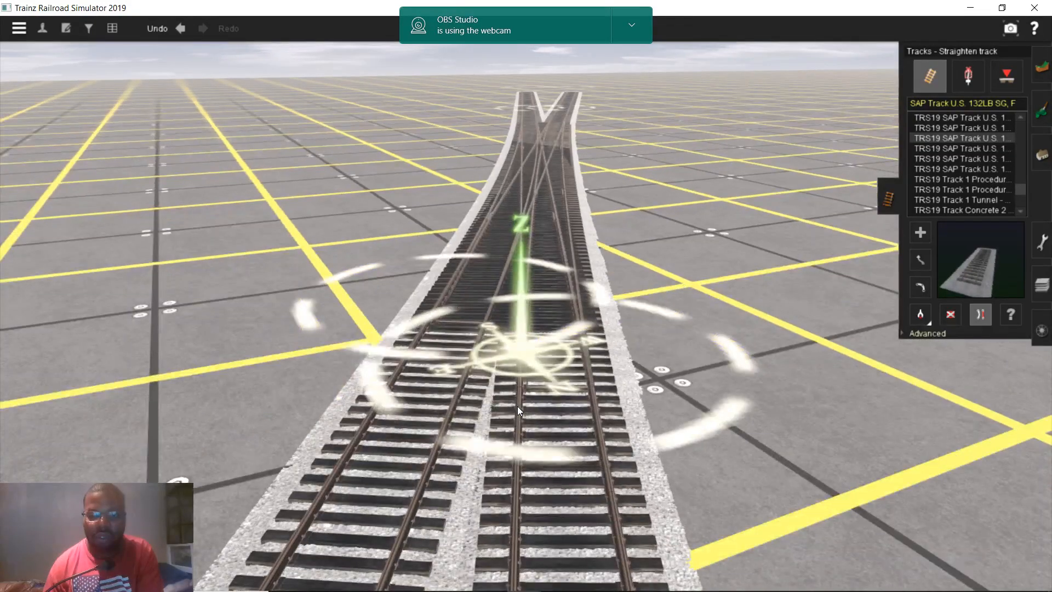
{"action": "right_click", "coordinate": [517, 406]}
{"action": "scroll", "coordinate": [540, 333], "scroll_direction": "up", "scroll_amount": 3}
{"action": "right_click", "coordinate": [551, 231]}
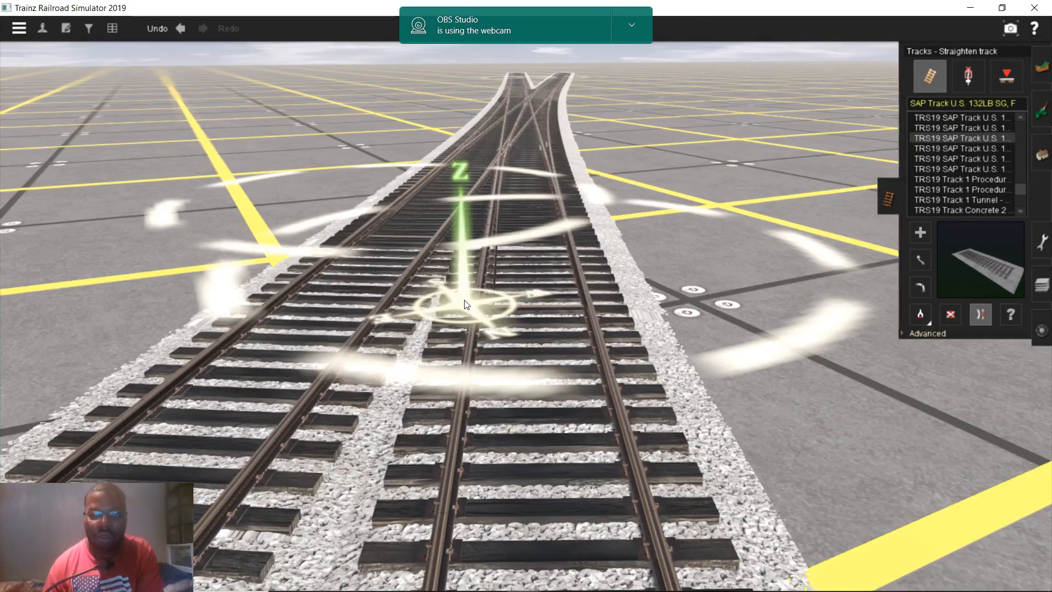
{"action": "right_click", "coordinate": [464, 301]}
{"action": "right_click", "coordinate": [554, 241]}
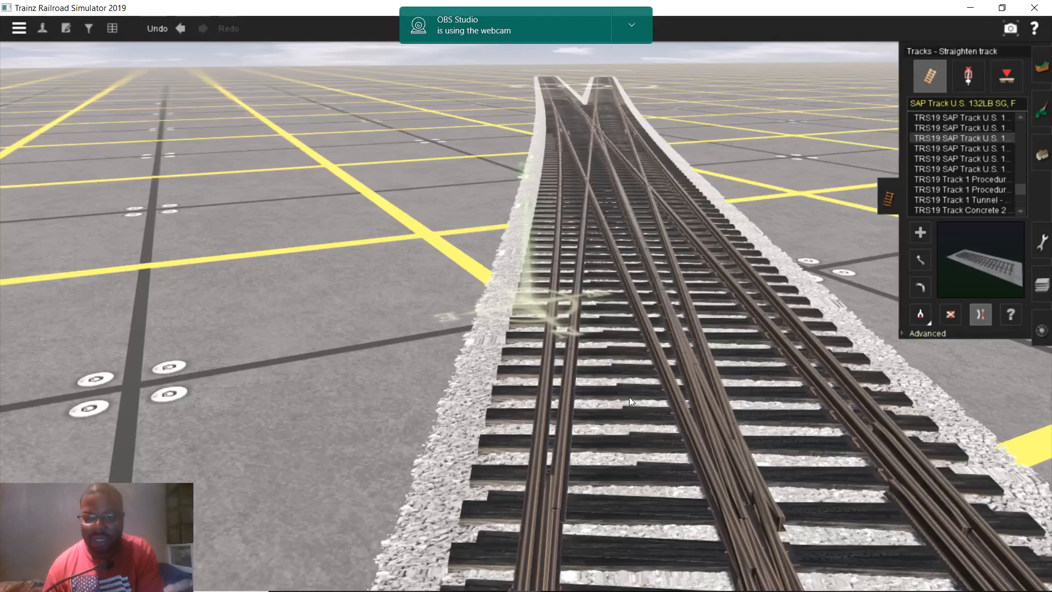
{"action": "right_click", "coordinate": [629, 396]}
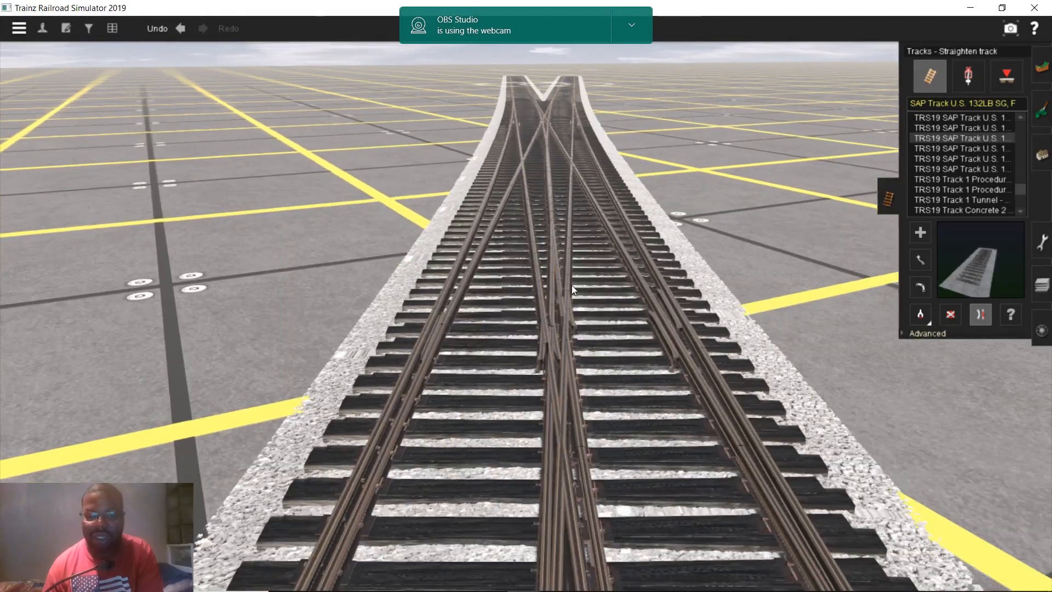
{"action": "right_click", "coordinate": [563, 251]}
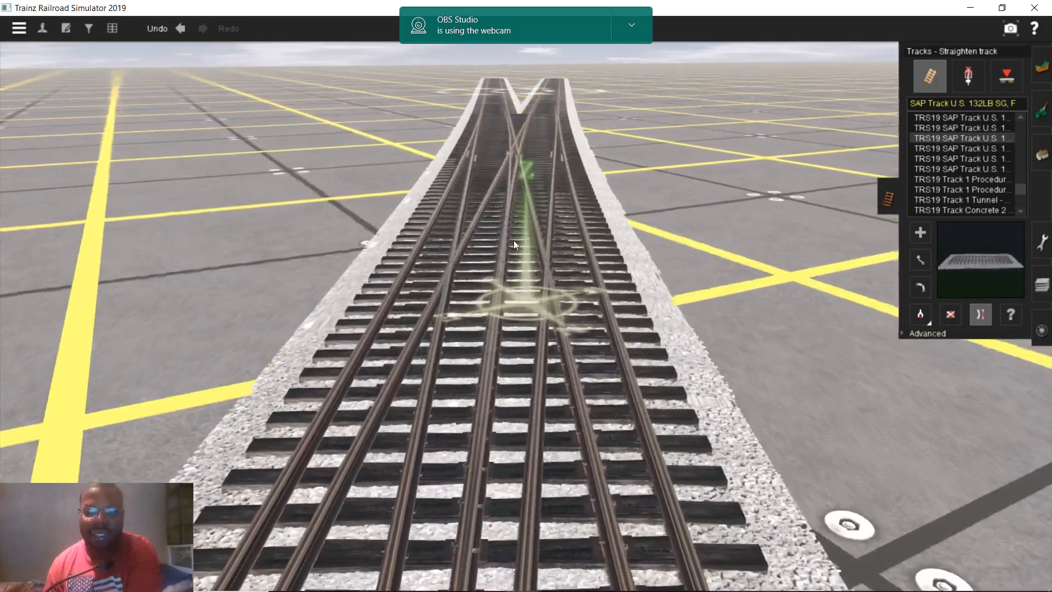
{"action": "right_click", "coordinate": [506, 249]}
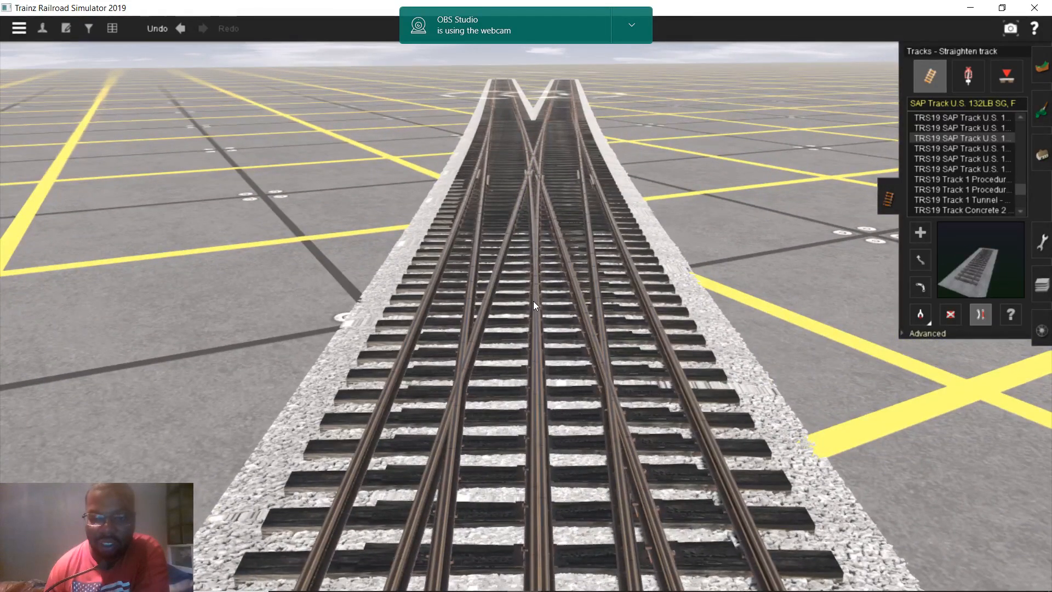
{"action": "right_click", "coordinate": [522, 228]}
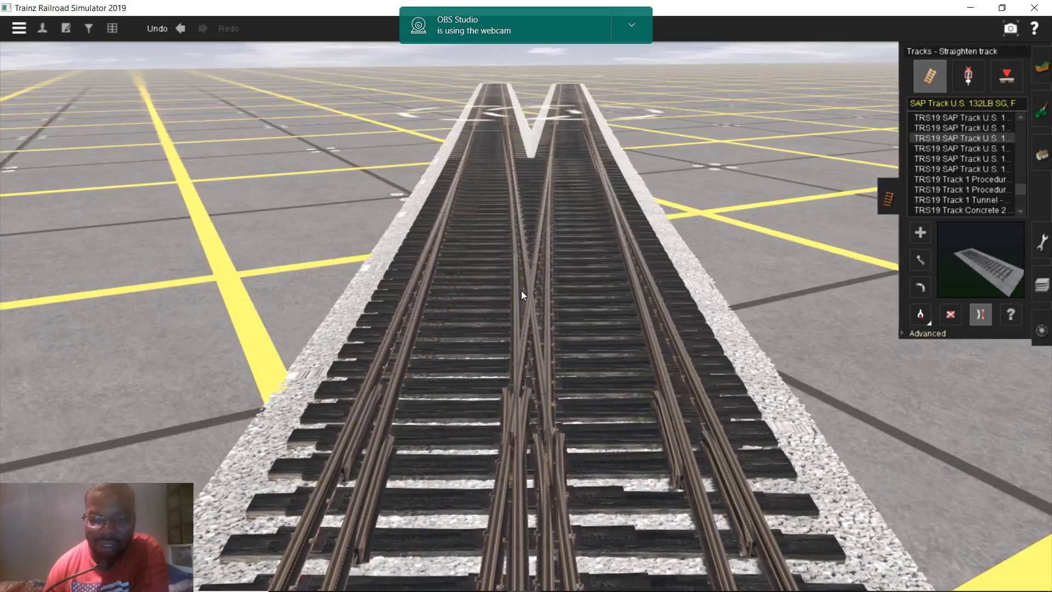
{"action": "right_click", "coordinate": [505, 412]}
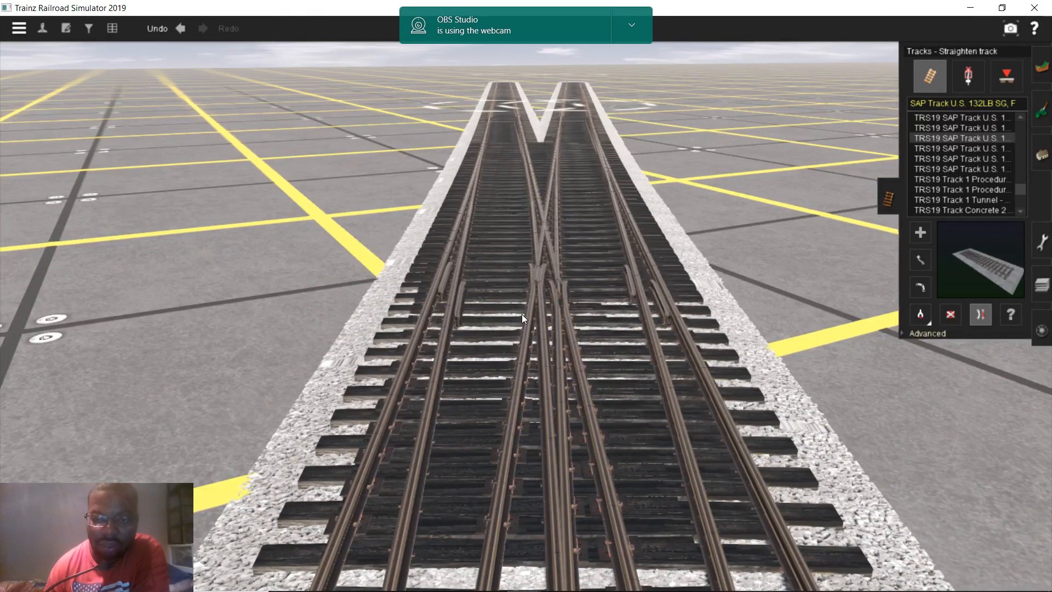
- Delete the crossing SAP track sections together with their diverging ends
{"action": "scroll", "coordinate": [517, 315], "scroll_direction": "down", "scroll_amount": 5}
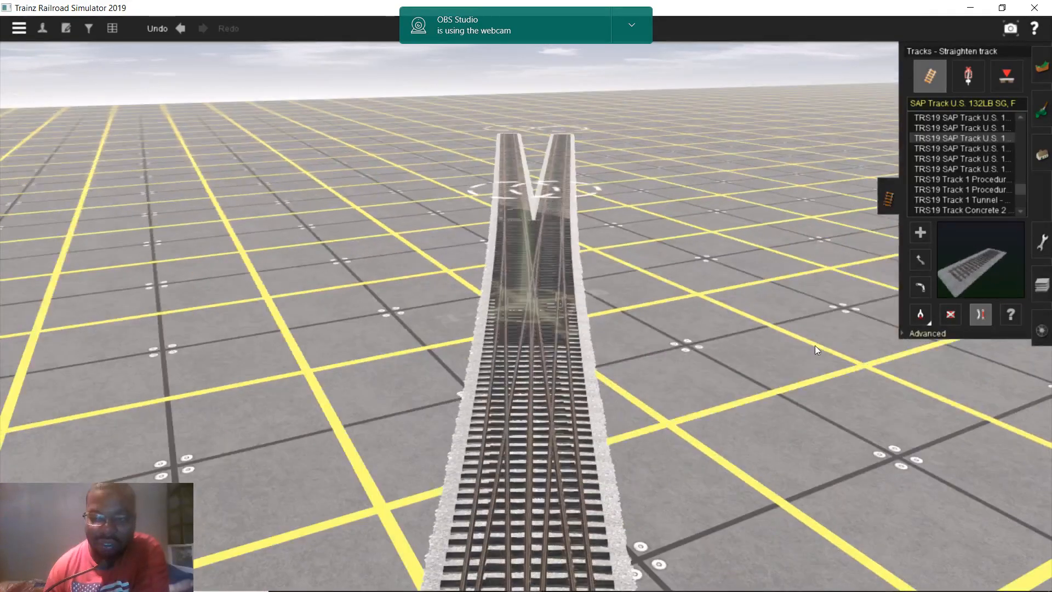
{"action": "left_click", "coordinate": [950, 315]}
{"action": "left_click", "coordinate": [551, 181]}
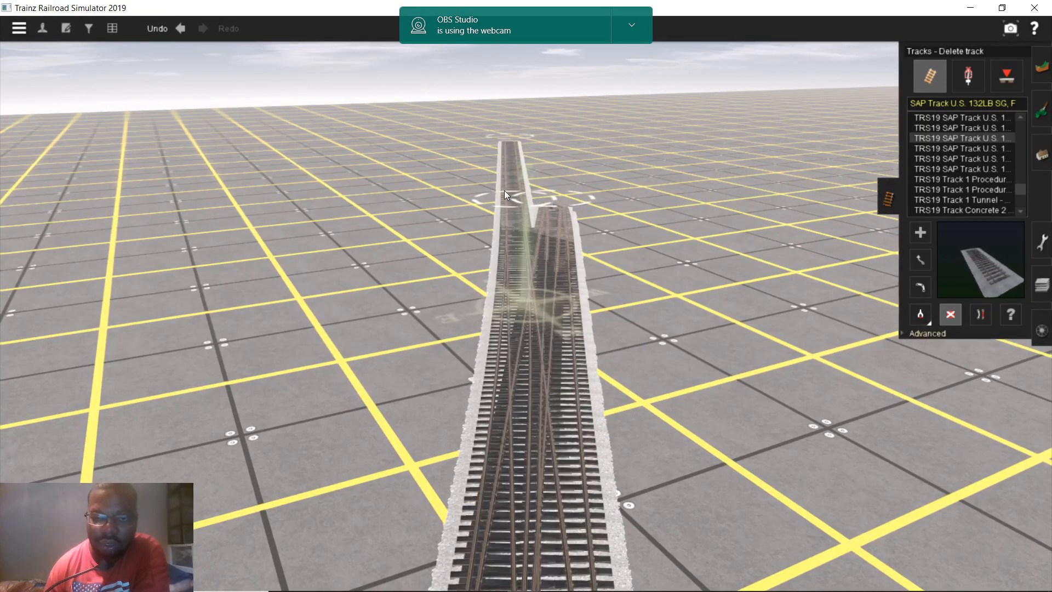
{"action": "left_click", "coordinate": [510, 205]}
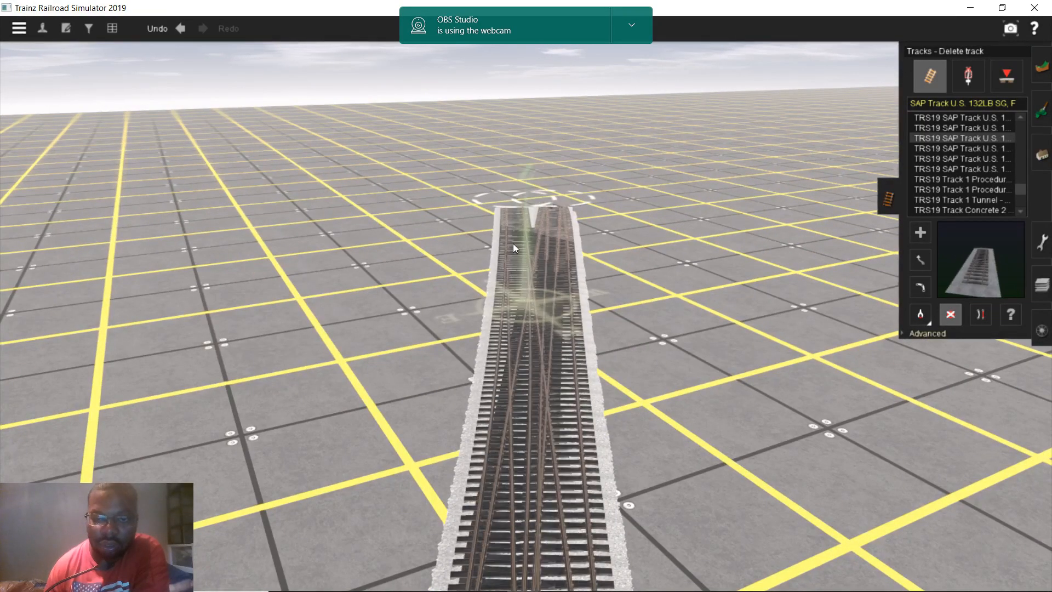
{"action": "left_click", "coordinate": [541, 254]}
{"action": "left_click", "coordinate": [517, 321]}
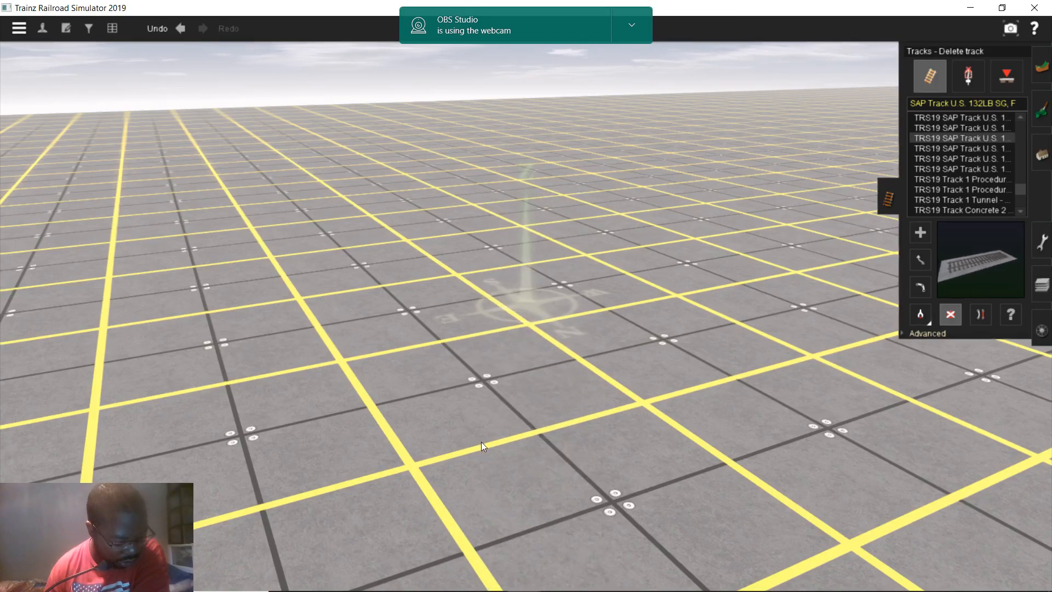
- Delete the remaining pair of short diverging SAP track pieces on the empty part of the board
{"action": "scroll", "coordinate": [482, 443], "scroll_direction": "down", "scroll_amount": 1}
{"action": "scroll", "coordinate": [491, 454], "scroll_direction": "down", "scroll_amount": 2}
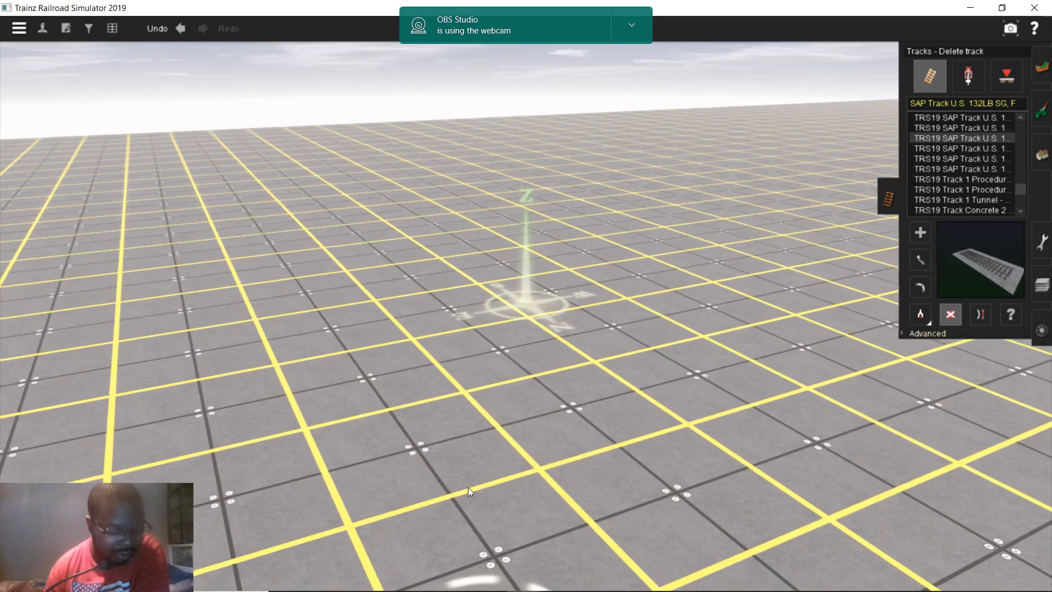
{"action": "scroll", "coordinate": [509, 397], "scroll_direction": "down", "scroll_amount": 2}
{"action": "scroll", "coordinate": [530, 232], "scroll_direction": "down", "scroll_amount": 2}
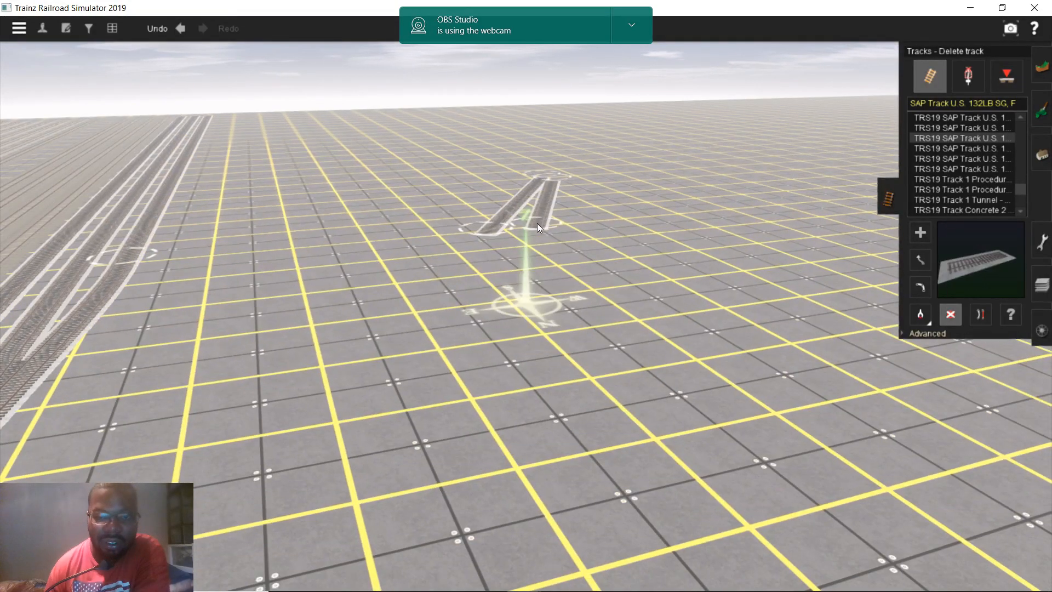
{"action": "left_click", "coordinate": [537, 223]}
{"action": "left_click", "coordinate": [514, 209]}
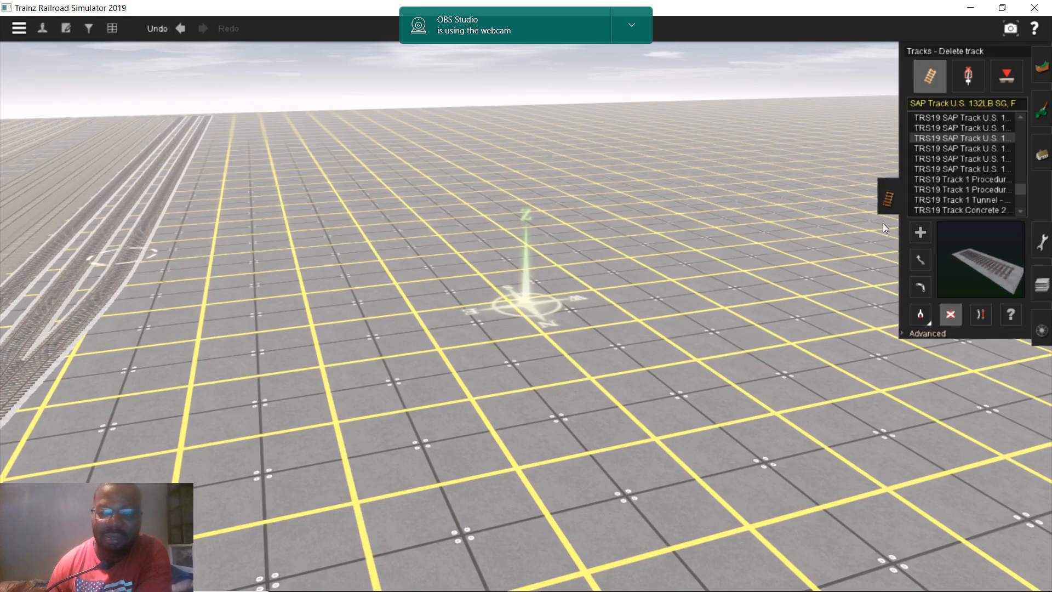
- Return to adding track and examine the outermost of the parallel SAP tracks beyond the turnout
{"action": "left_click", "coordinate": [921, 233]}
{"action": "right_click_drag", "start_coordinate": [531, 336], "coordinate": [472, 298]}
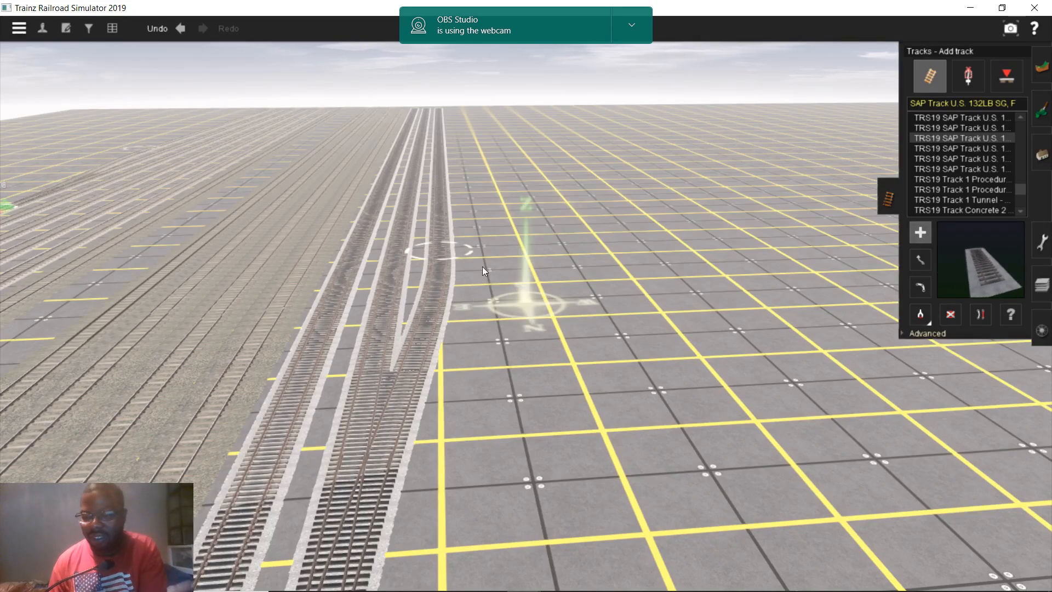
{"action": "key", "text": "Up"}
{"action": "right_click_drag", "start_coordinate": [455, 262], "coordinate": [508, 236]}
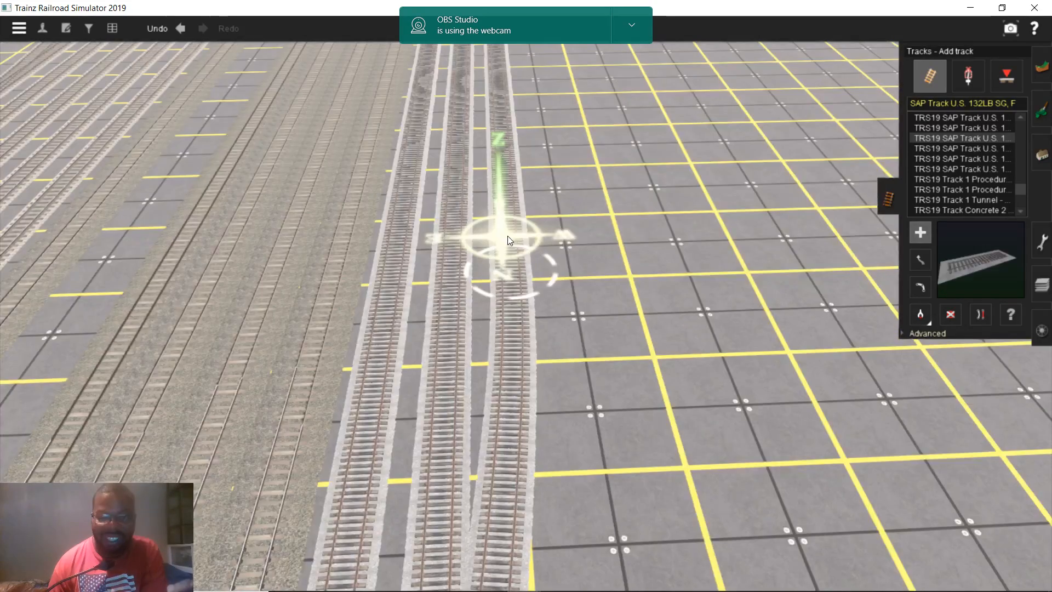
{"action": "scroll", "coordinate": [512, 243], "scroll_direction": "up", "scroll_amount": 5}
{"action": "right_click", "coordinate": [531, 269]}
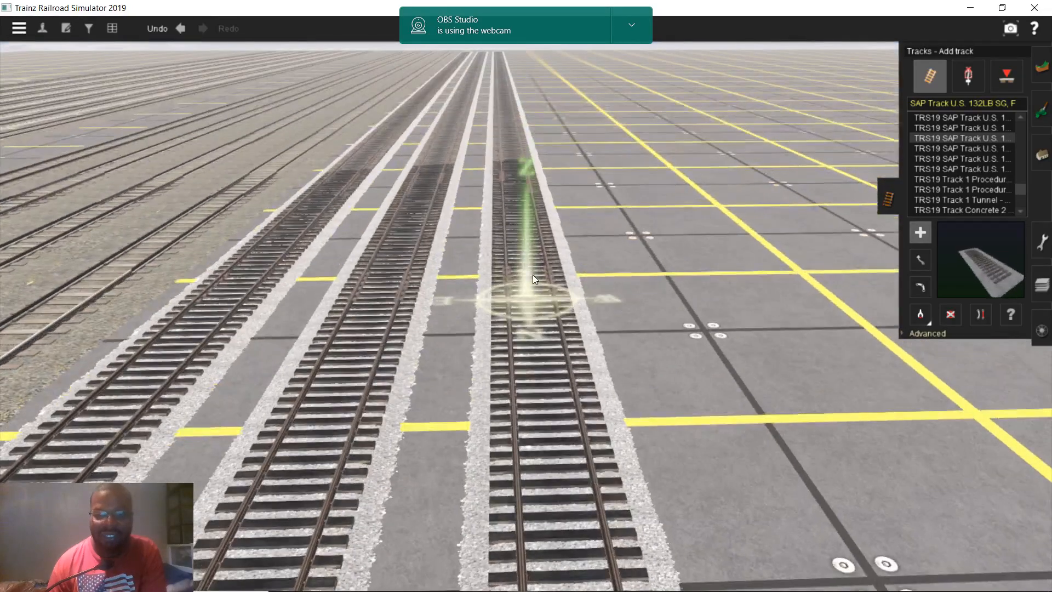
{"action": "scroll", "coordinate": [536, 308], "scroll_direction": "up", "scroll_amount": 2}
{"action": "mouse_move", "coordinate": [536, 308]}
{"action": "right_mouse_down"}
{"action": "mouse_move", "coordinate": [546, 324]}
{"action": "mouse_move", "coordinate": [543, 314]}
{"action": "right_mouse_up"}
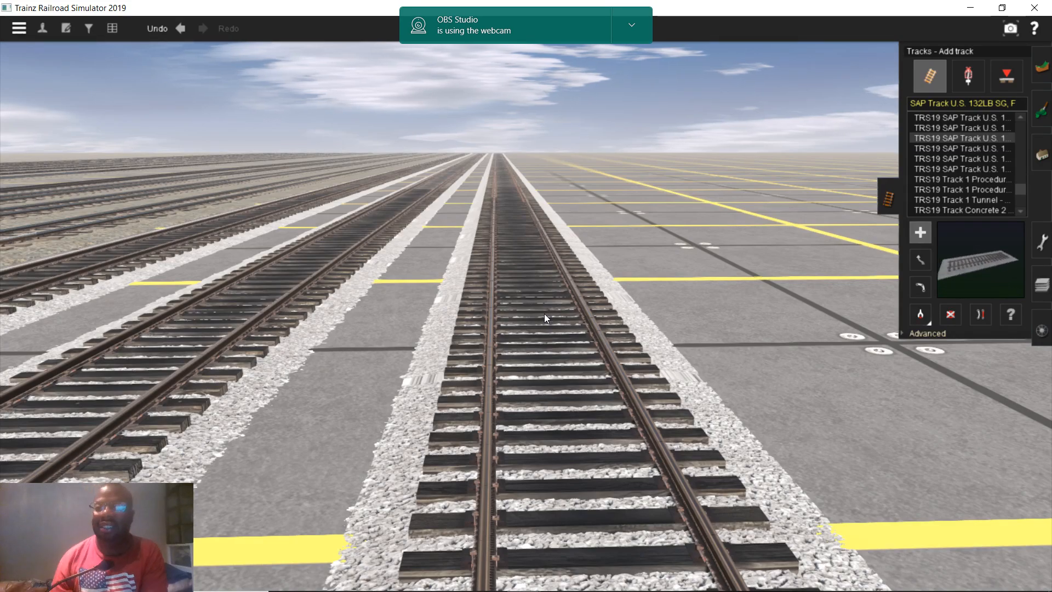
{"action": "scroll", "coordinate": [488, 353], "scroll_direction": "down", "scroll_amount": 5}
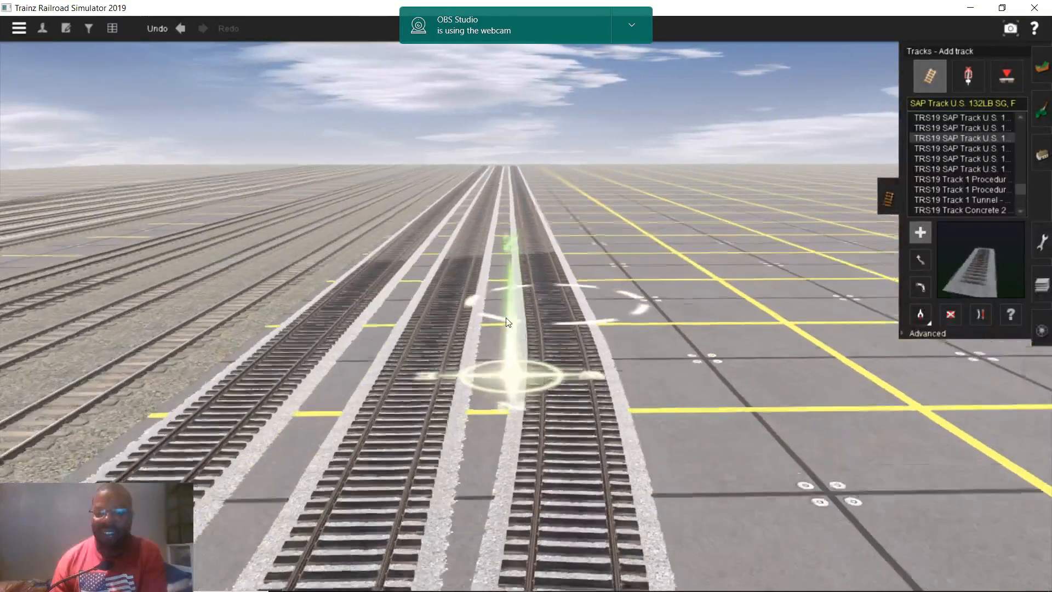
- Branch a short diverging SAP track off the outermost of the three parallel tracks to form another turnout
{"action": "right_click", "coordinate": [506, 299]}
{"action": "key", "text": "Up"}
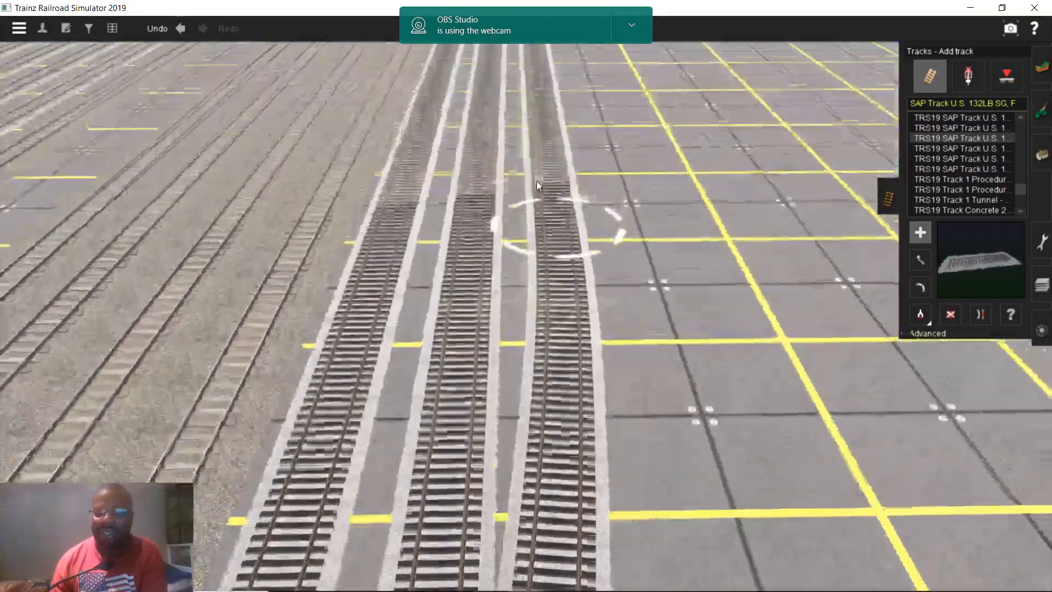
{"action": "scroll", "coordinate": [536, 182], "scroll_direction": "up", "scroll_amount": 3}
{"action": "right_click", "coordinate": [526, 174]}
{"action": "right_click_drag", "start_coordinate": [514, 169], "coordinate": [527, 137]}
{"action": "left_click", "coordinate": [518, 261]}
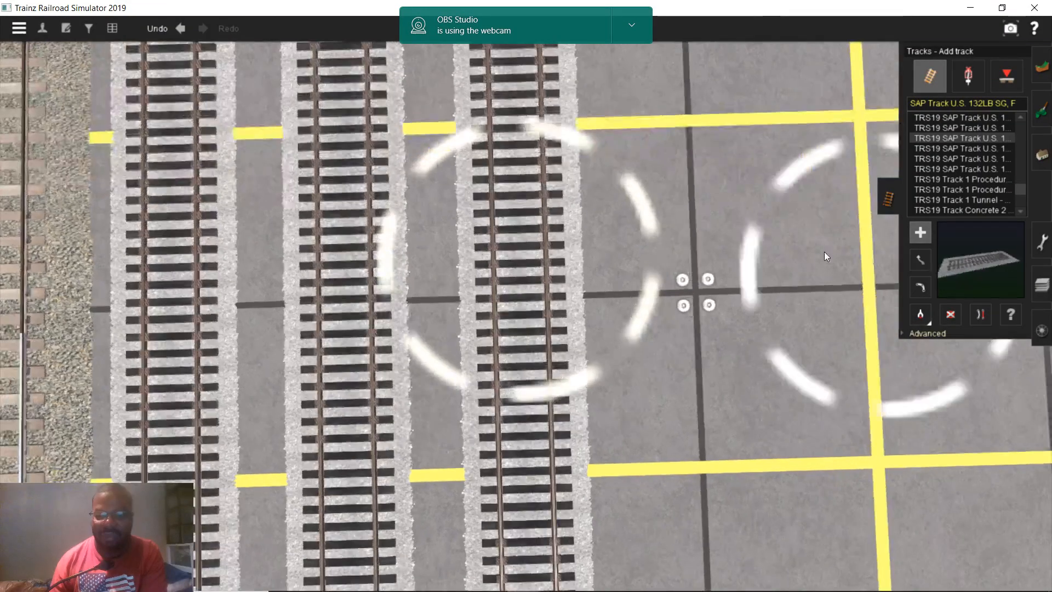
{"action": "right_click", "coordinate": [654, 114]}
{"action": "right_click_drag", "start_coordinate": [605, 152], "coordinate": [525, 189]}
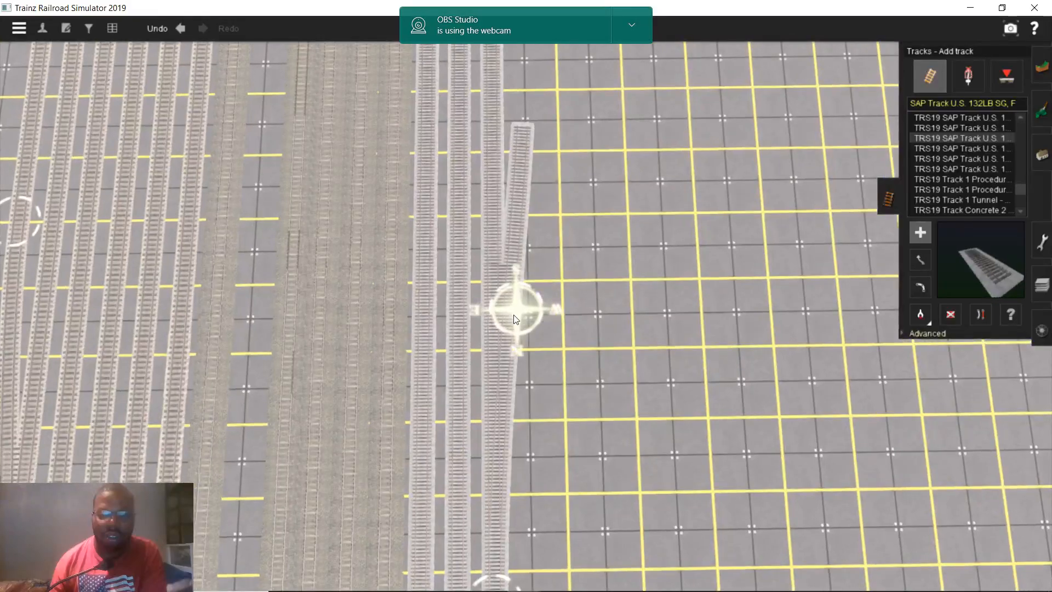
- Extend the diverging SAP track from its open end alongside the others as a fourth parallel track
{"action": "scroll", "coordinate": [513, 318], "scroll_direction": "up", "scroll_amount": 6}
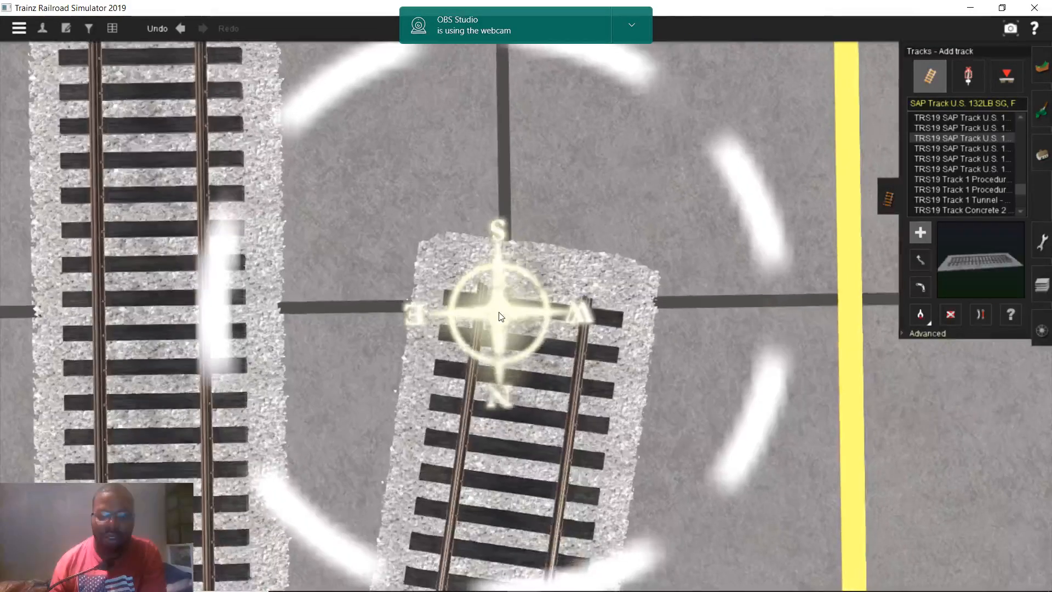
{"action": "left_click", "coordinate": [508, 312]}
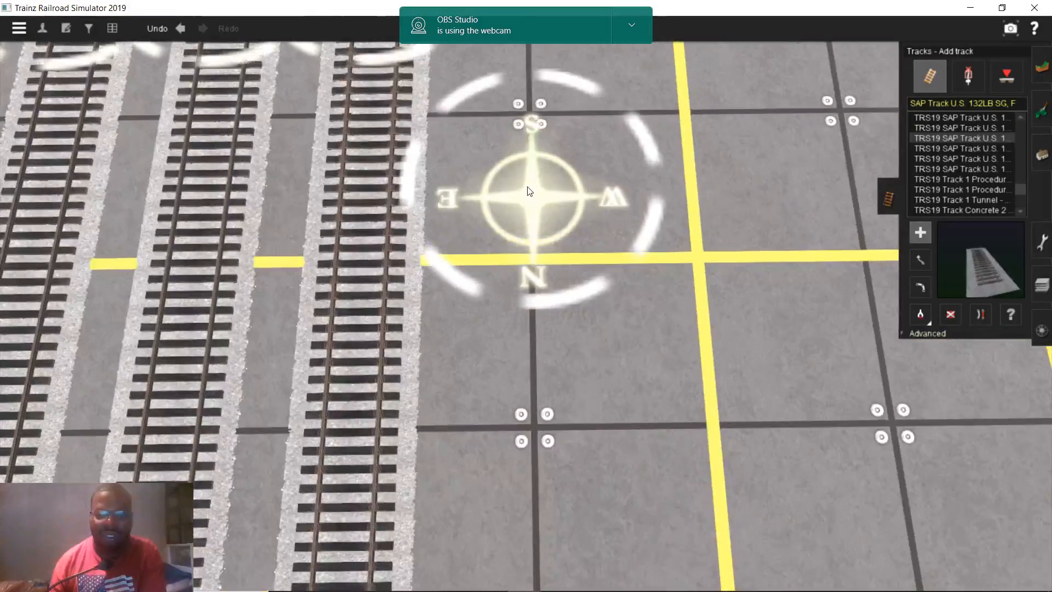
{"action": "scroll", "coordinate": [521, 292], "scroll_direction": "up", "scroll_amount": 3}
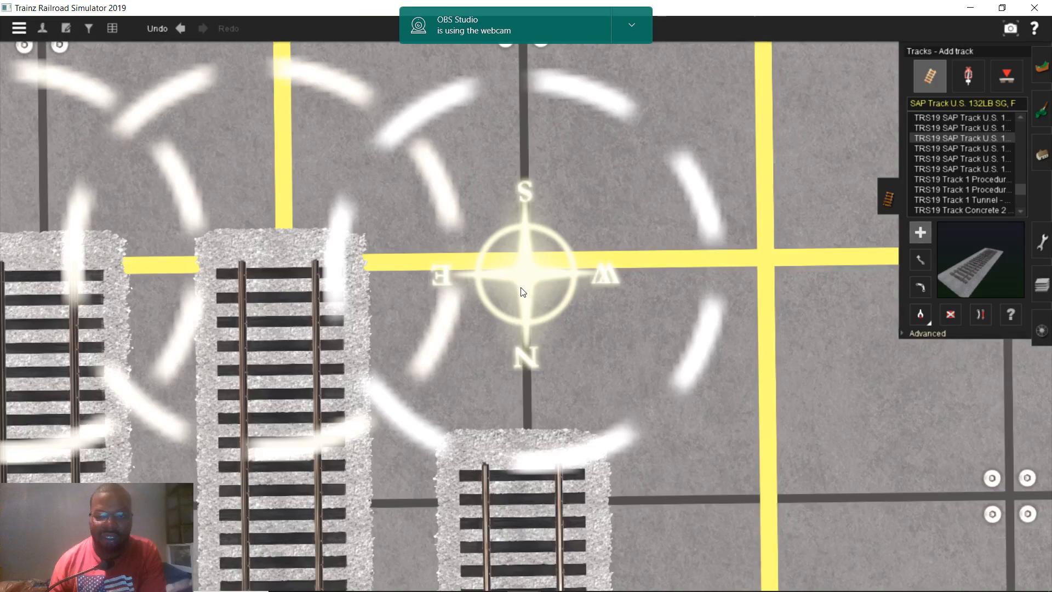
{"action": "scroll", "coordinate": [520, 292], "scroll_direction": "up", "scroll_amount": 3}
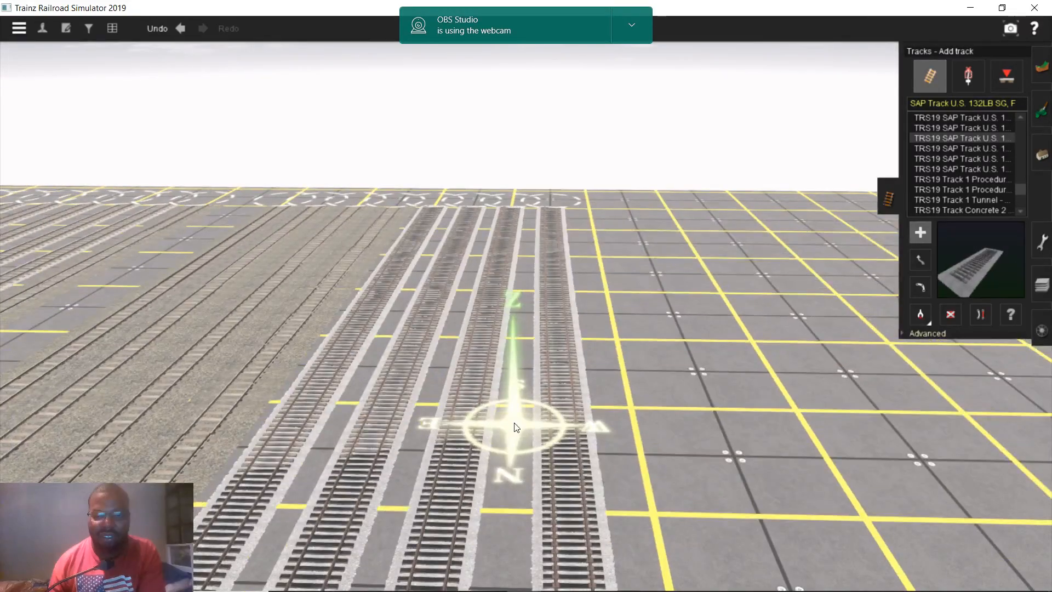
- Straighten the fourth parallel SAP track just beyond its turnout
{"action": "right_click_drag", "start_coordinate": [514, 427], "coordinate": [537, 386]}
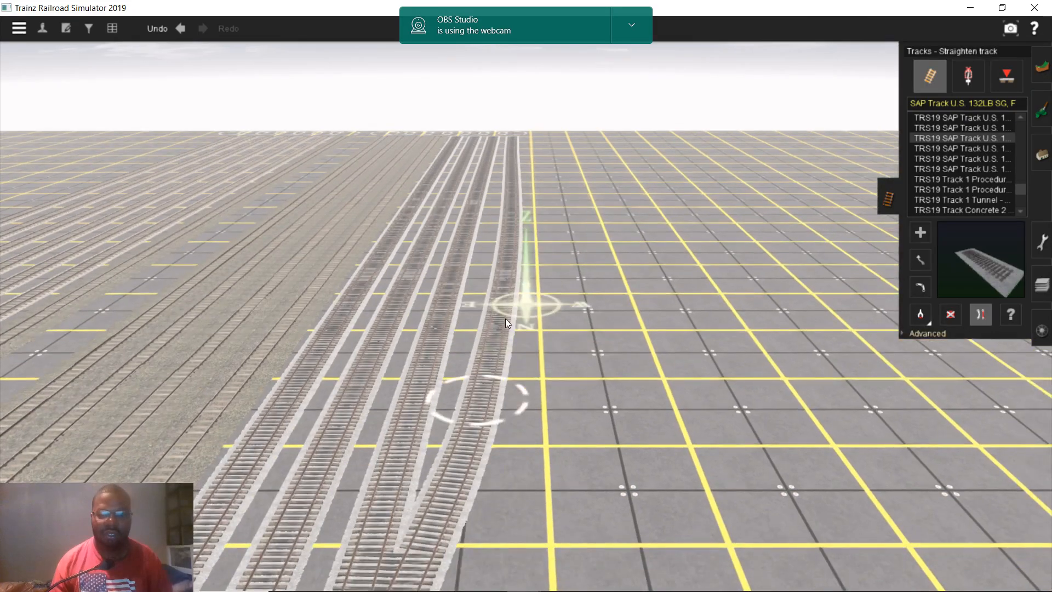
{"action": "left_click", "coordinate": [505, 322]}
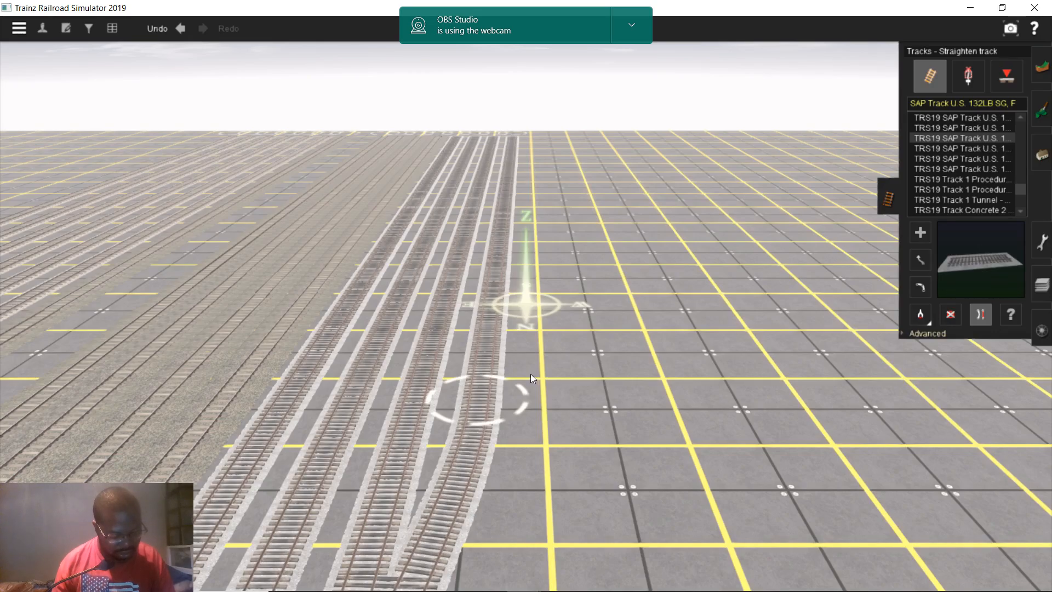
{"action": "right_click", "coordinate": [499, 429]}
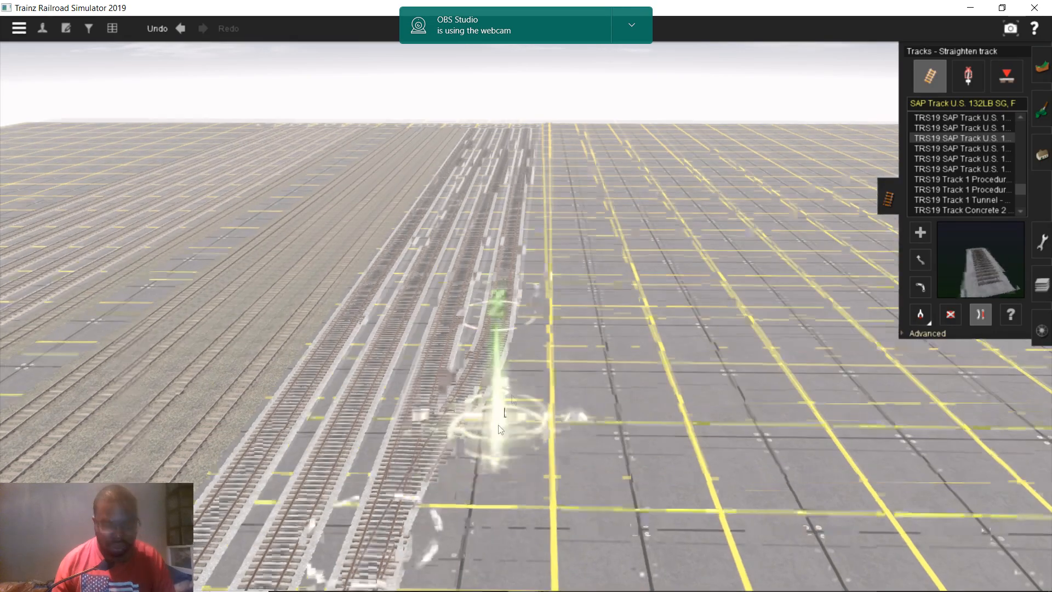
{"action": "right_click", "coordinate": [652, 431]}
{"action": "right_click", "coordinate": [531, 407]}
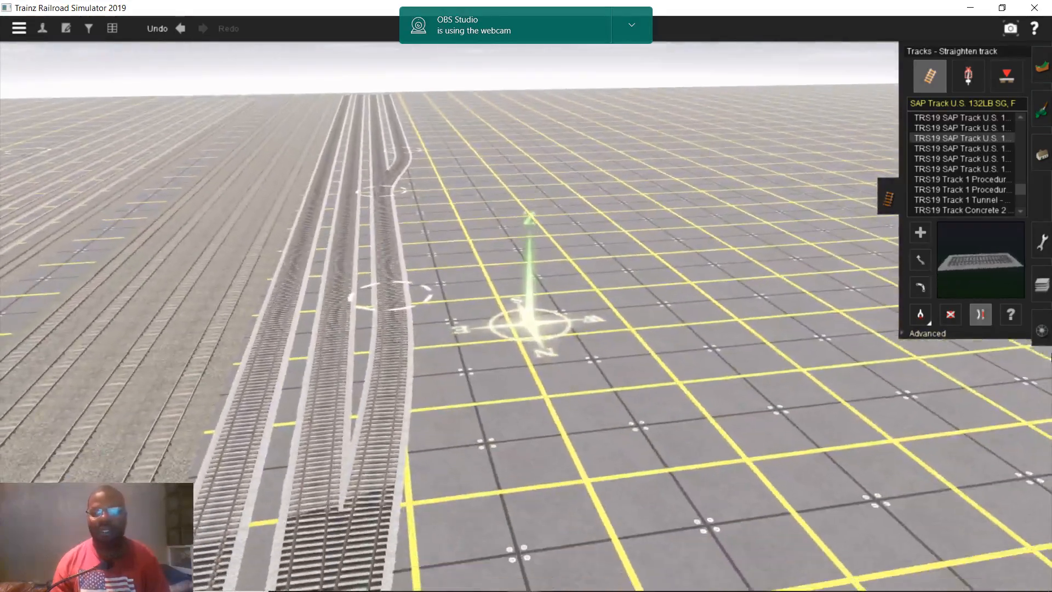
- Switch to train placement and filter the content by "3 bay"
{"action": "key", "text": "F7"}
{"action": "right_click", "coordinate": [523, 393]}
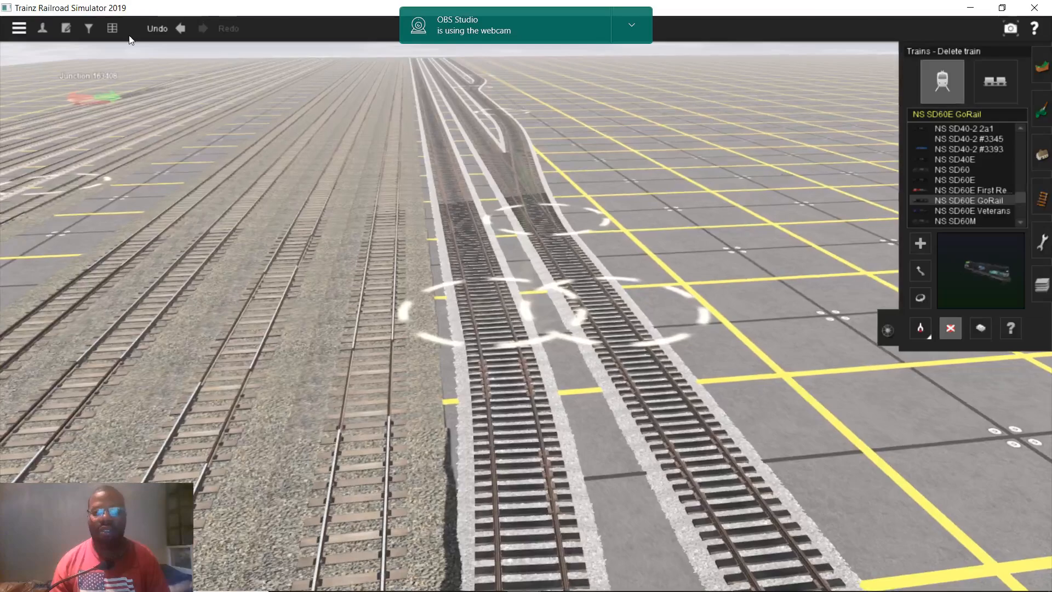
{"action": "left_click", "coordinate": [89, 29]}
{"action": "left_click", "coordinate": [85, 66]}
{"action": "type", "text": "3 ba"}
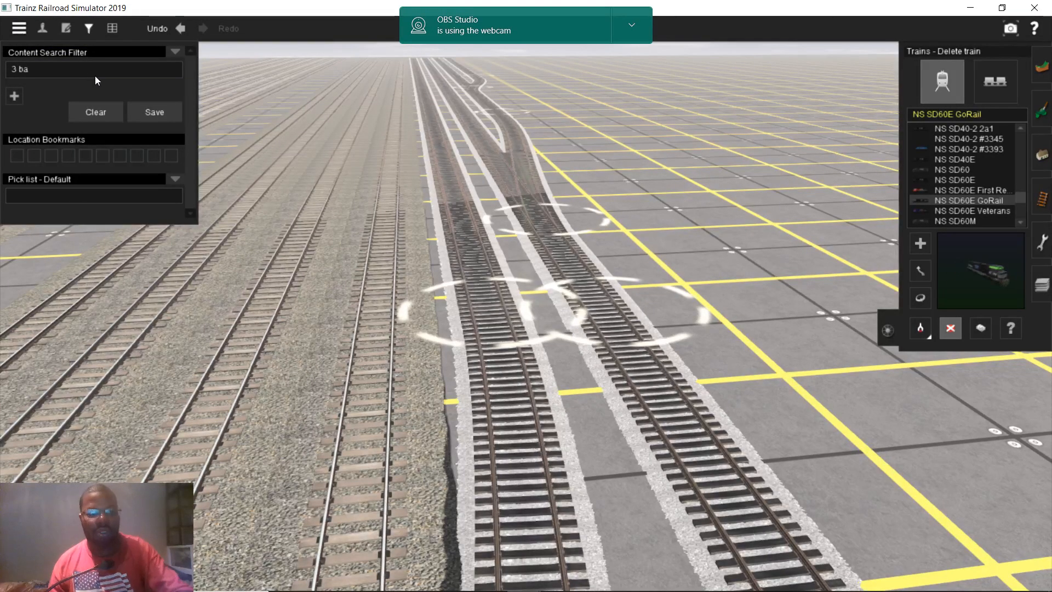
{"action": "type", "text": "y"}
- Place the CSX three-bay open hopper on the outer SAP track before the turnouts
{"action": "right_click", "coordinate": [316, 421]}
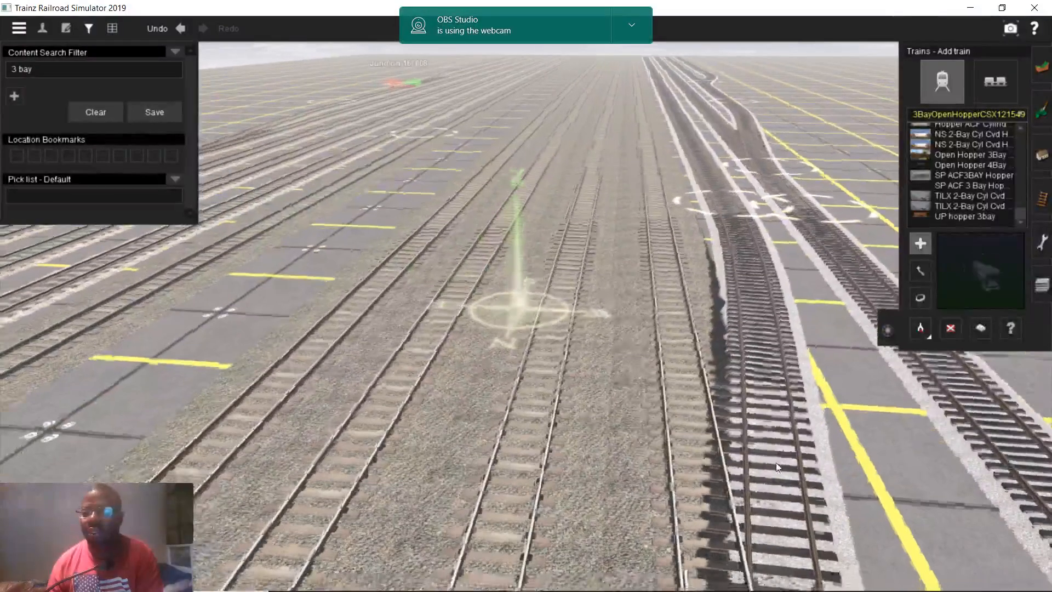
{"action": "right_click", "coordinate": [776, 463]}
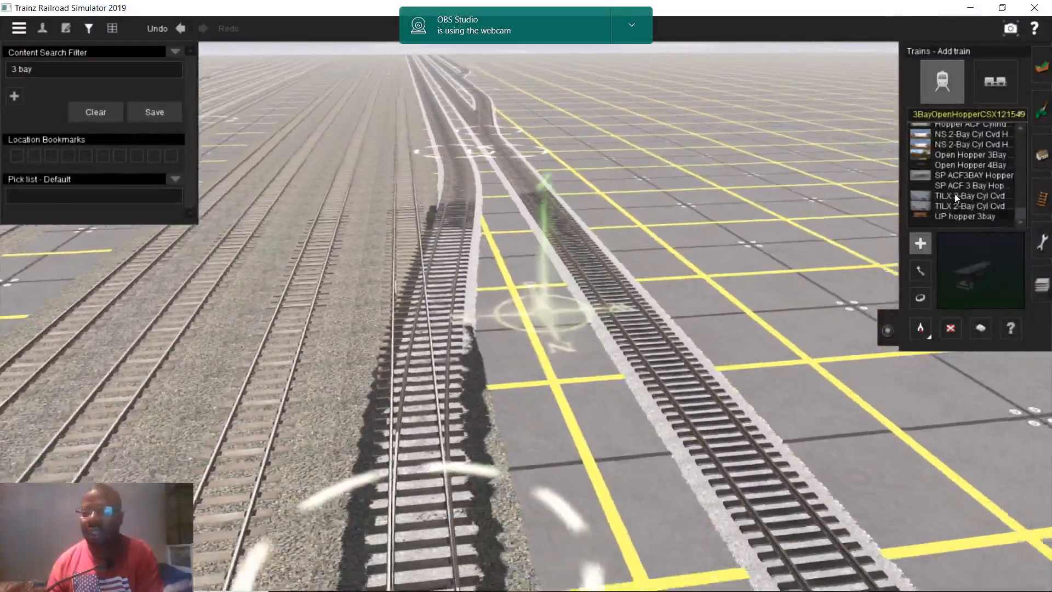
{"action": "scroll", "coordinate": [953, 186], "scroll_direction": "up", "scroll_amount": 10}
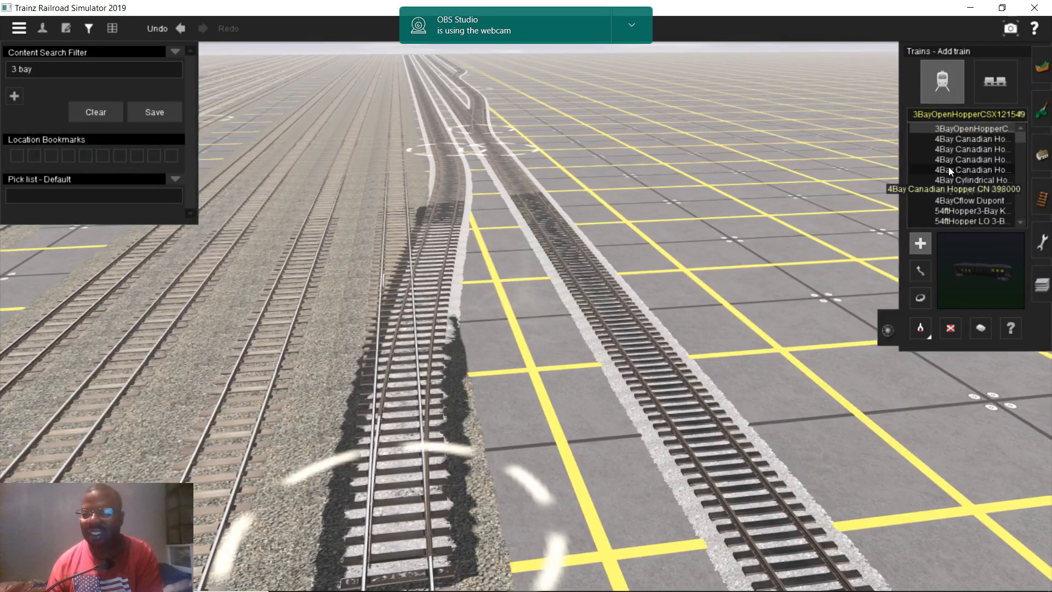
{"action": "left_click", "coordinate": [659, 378]}
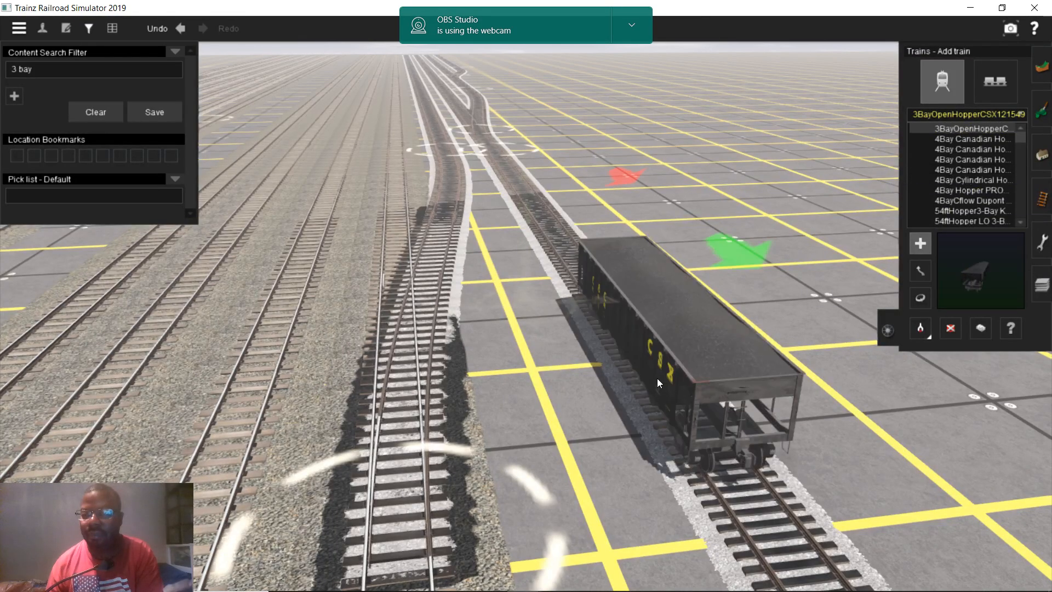
- Examine the CSX hopper's side, end and coal load on the SAP track from several angles
{"action": "right_click", "coordinate": [656, 378]}
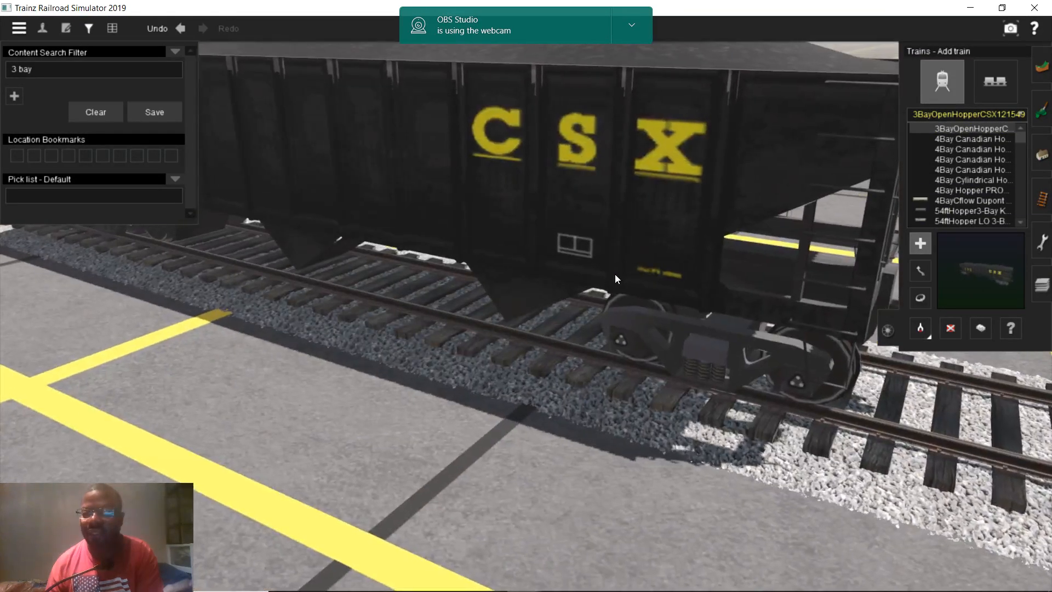
{"action": "scroll", "coordinate": [614, 274], "scroll_direction": "down", "scroll_amount": 5}
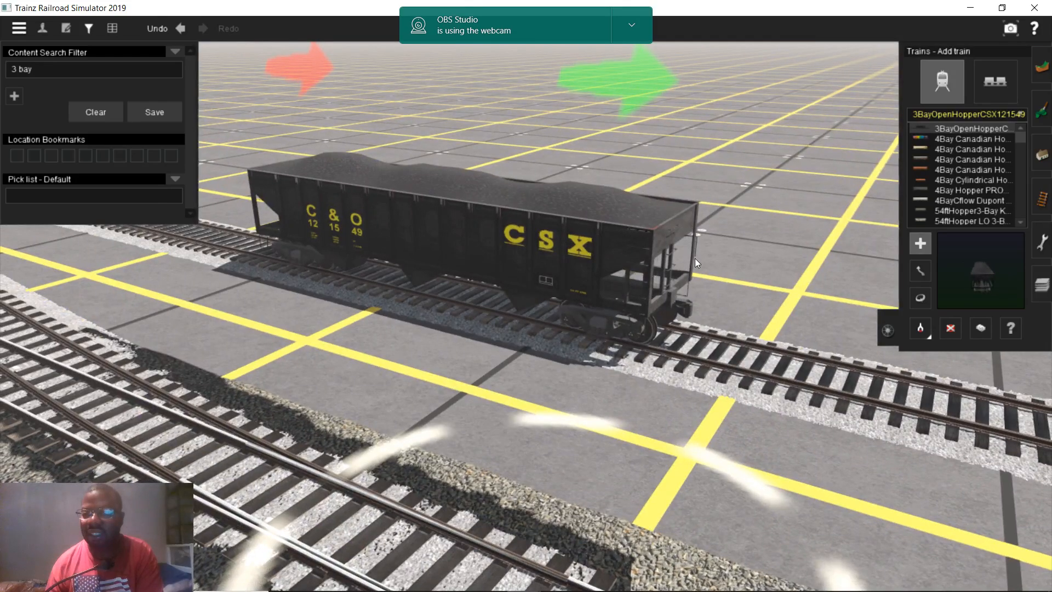
{"action": "right_click_drag", "start_coordinate": [695, 258], "coordinate": [602, 266]}
{"action": "key", "text": "Up"}
{"action": "key", "text": "Up"}
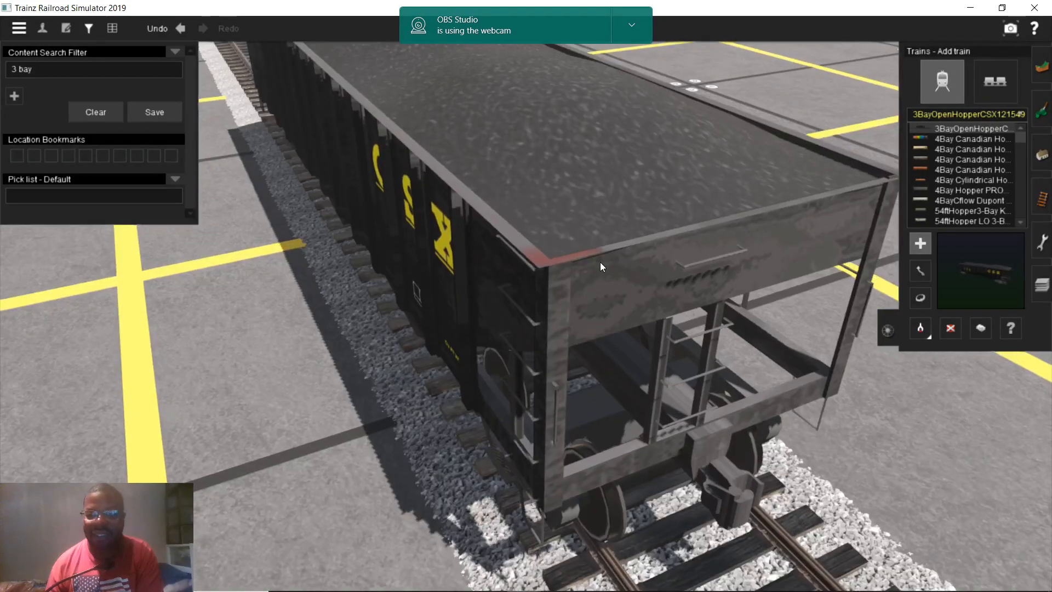
{"action": "key", "text": "Up"}
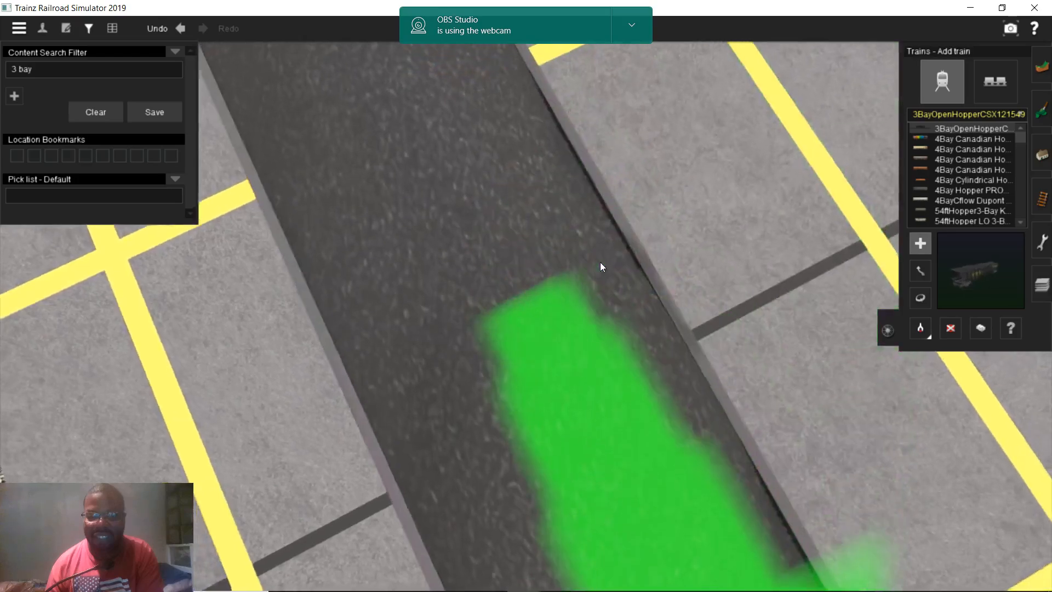
{"action": "key", "text": "Down"}
{"action": "key", "text": "Down"}
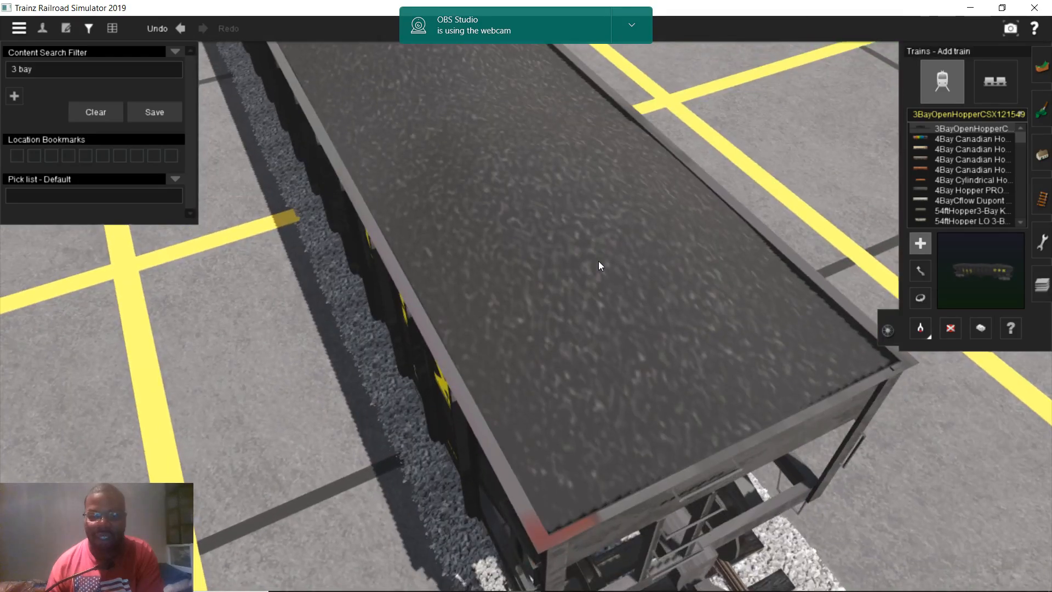
{"action": "right_click_drag", "start_coordinate": [599, 261], "coordinate": [662, 242]}
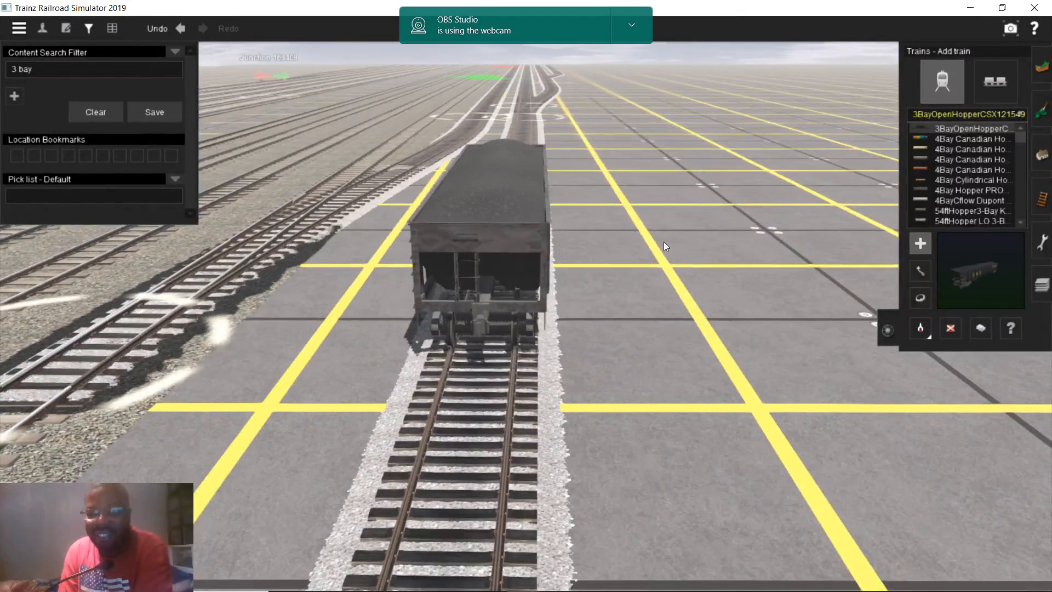
- Delete the CSX hopper and place the 4Bay Canadian Hopper CN 370700 on the same SAP track
{"action": "left_click", "coordinate": [950, 328]}
{"action": "left_click", "coordinate": [534, 280]}
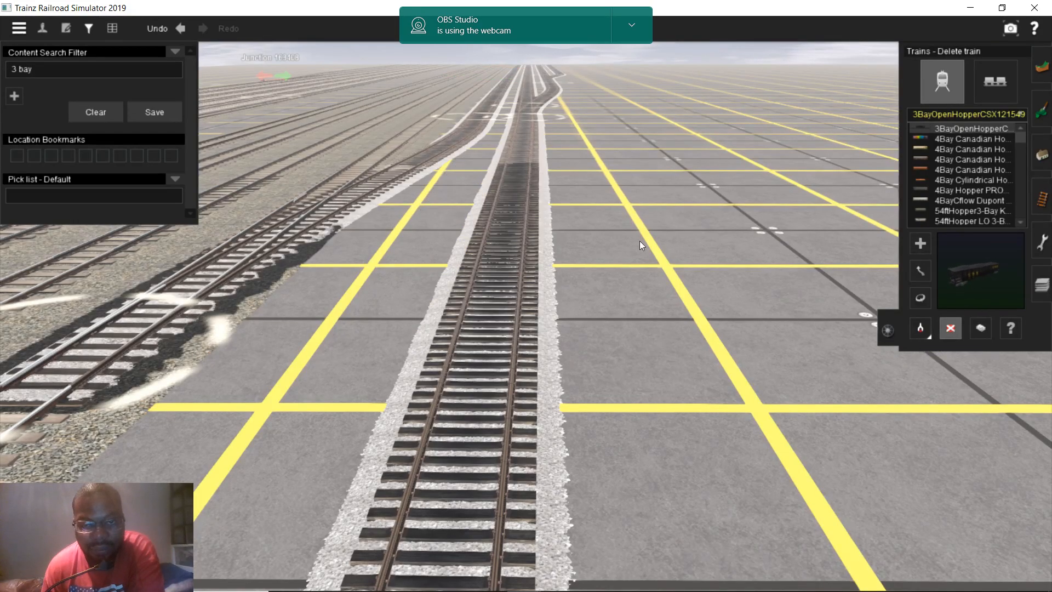
{"action": "left_click", "coordinate": [958, 140]}
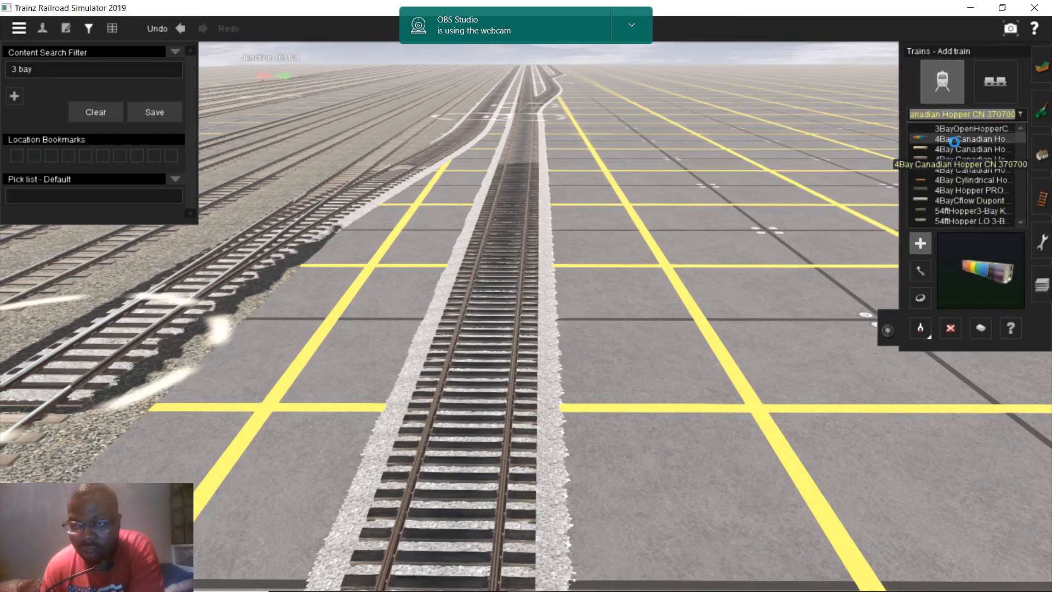
{"action": "left_click", "coordinate": [533, 271]}
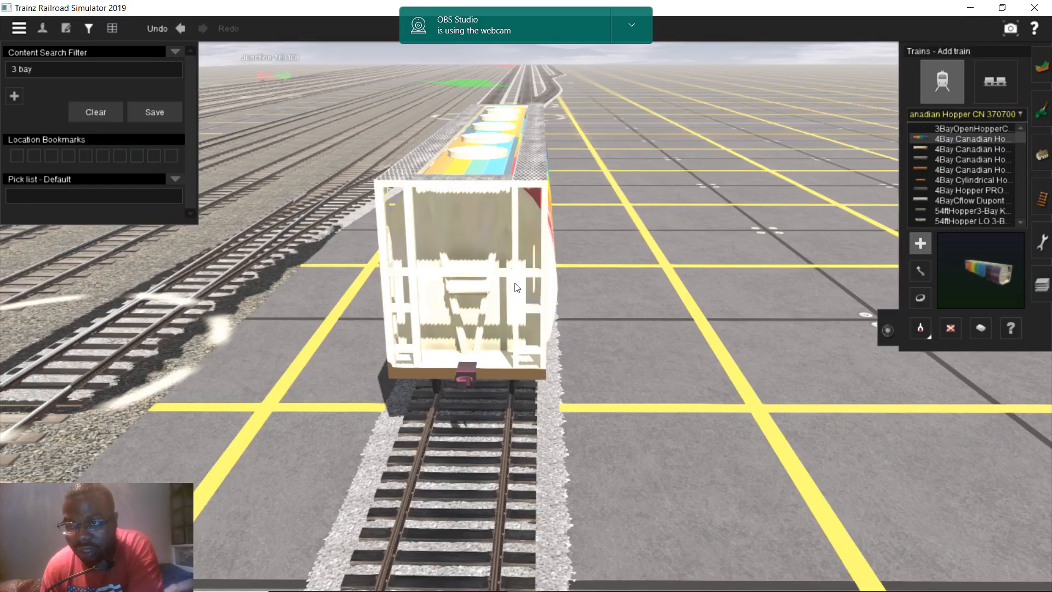
- Examine the rainbow-coloured CN hopper and its wheels on the rails from the end and both sides
{"action": "right_click", "coordinate": [502, 294]}
{"action": "right_click_drag", "start_coordinate": [501, 291], "coordinate": [501, 324]}
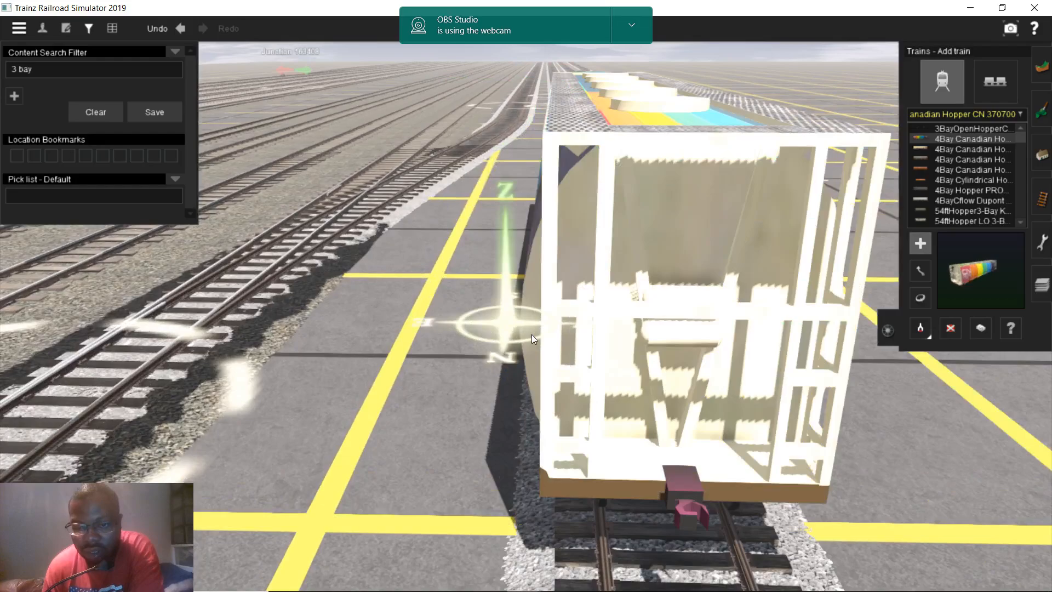
{"action": "right_click_drag", "start_coordinate": [568, 346], "coordinate": [656, 330]}
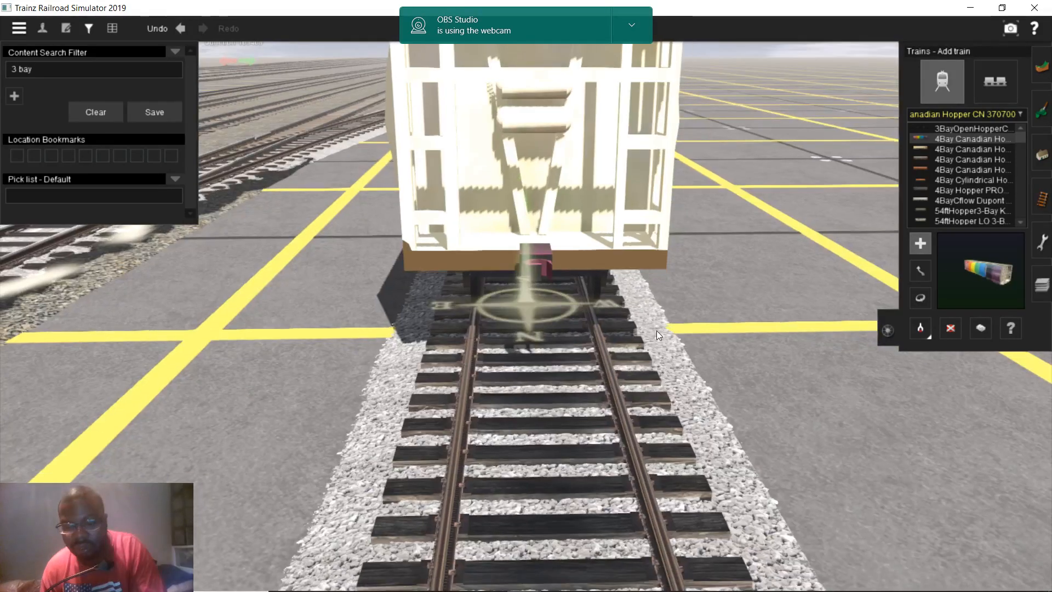
{"action": "key", "text": "Left"}
{"action": "key", "text": "Left"}
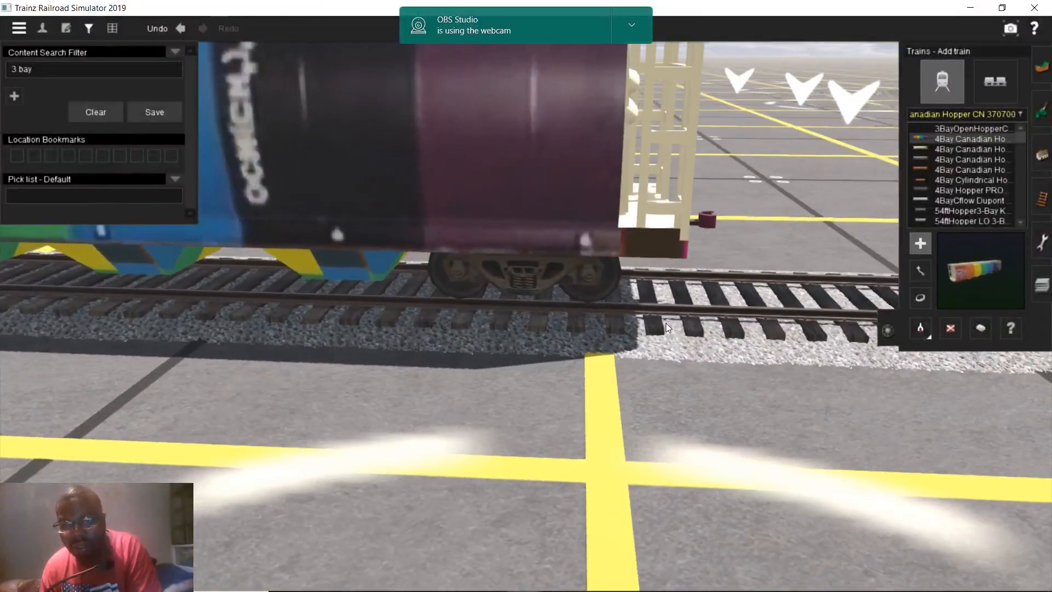
{"action": "key", "text": "Right"}
{"action": "right_click_drag", "start_coordinate": [673, 317], "coordinate": [680, 308]}
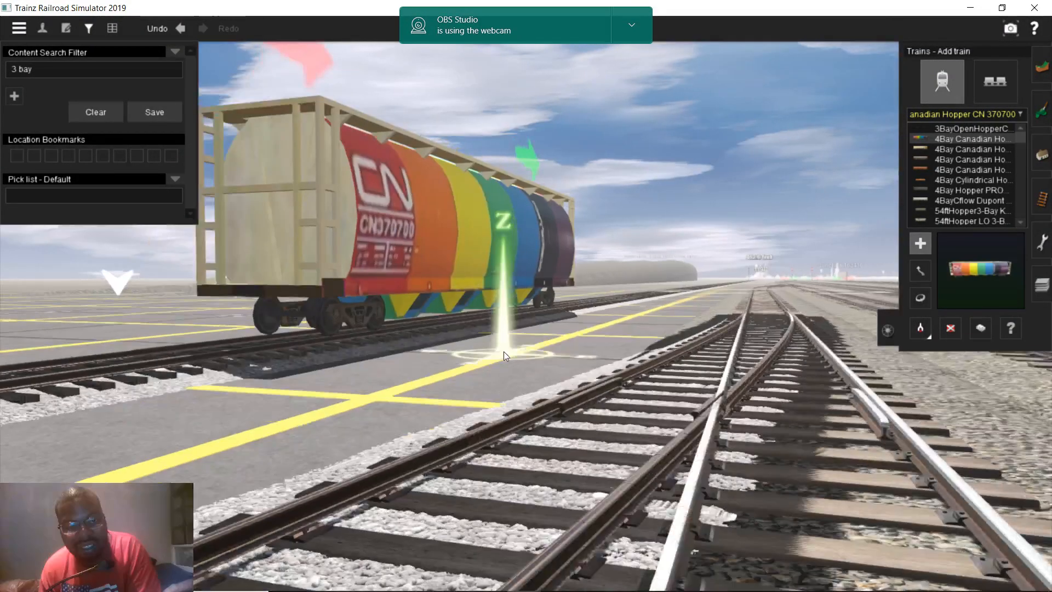
{"action": "right_click_drag", "start_coordinate": [504, 350], "coordinate": [767, 323]}
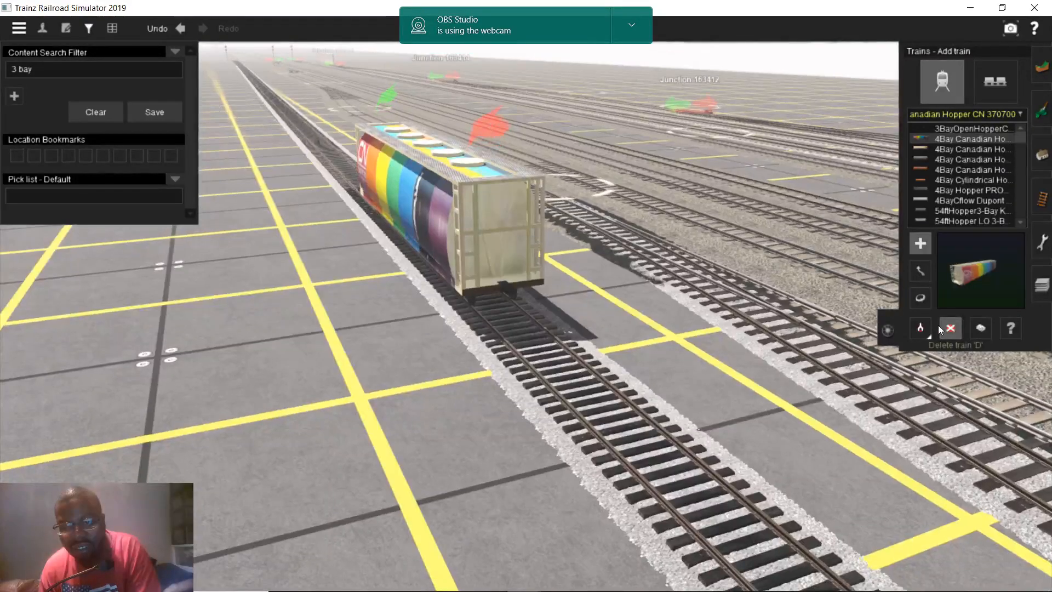
- Replace the rainbow-coloured CN hopper with the 4Bay Canadian Hopper CN 371893 and view its side
{"action": "left_click", "coordinate": [938, 324]}
{"action": "left_click", "coordinate": [958, 149]}
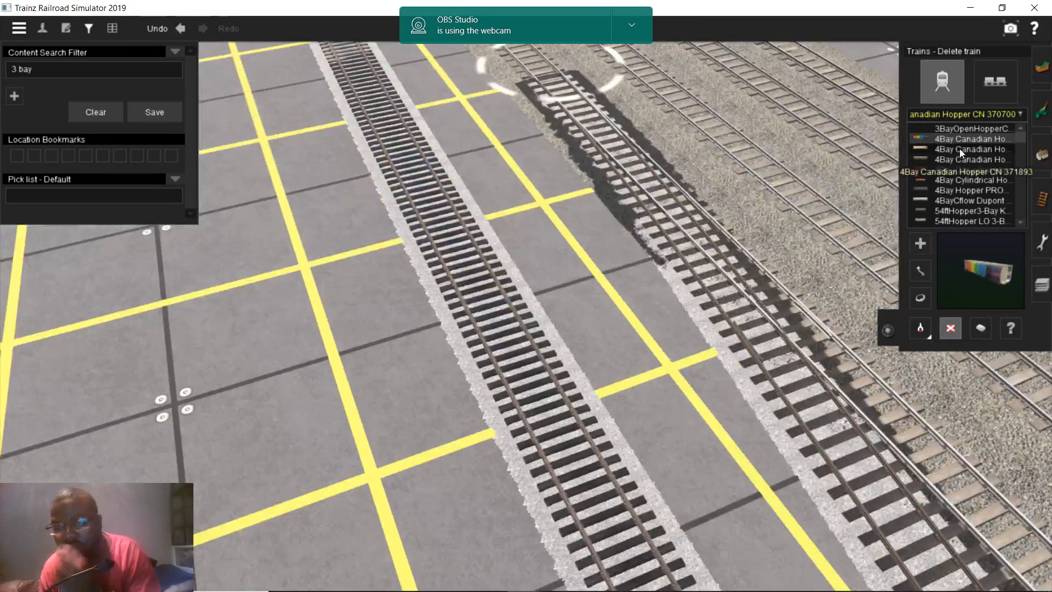
{"action": "left_click", "coordinate": [522, 333]}
{"action": "scroll", "coordinate": [526, 324], "scroll_direction": "up", "scroll_amount": 2}
{"action": "right_click_drag", "start_coordinate": [527, 313], "coordinate": [963, 333]}
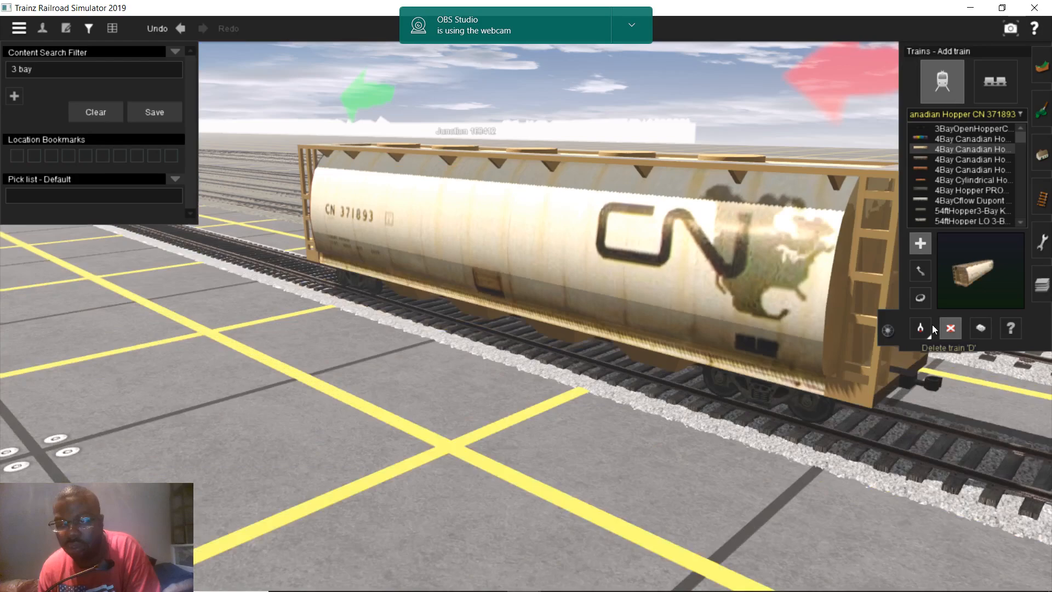
- Replace the CN 371893 hopper with the 54ft three-bay KCS 312012 hopper on the SAP track
{"action": "left_click", "coordinate": [949, 328]}
{"action": "left_click", "coordinate": [943, 210]}
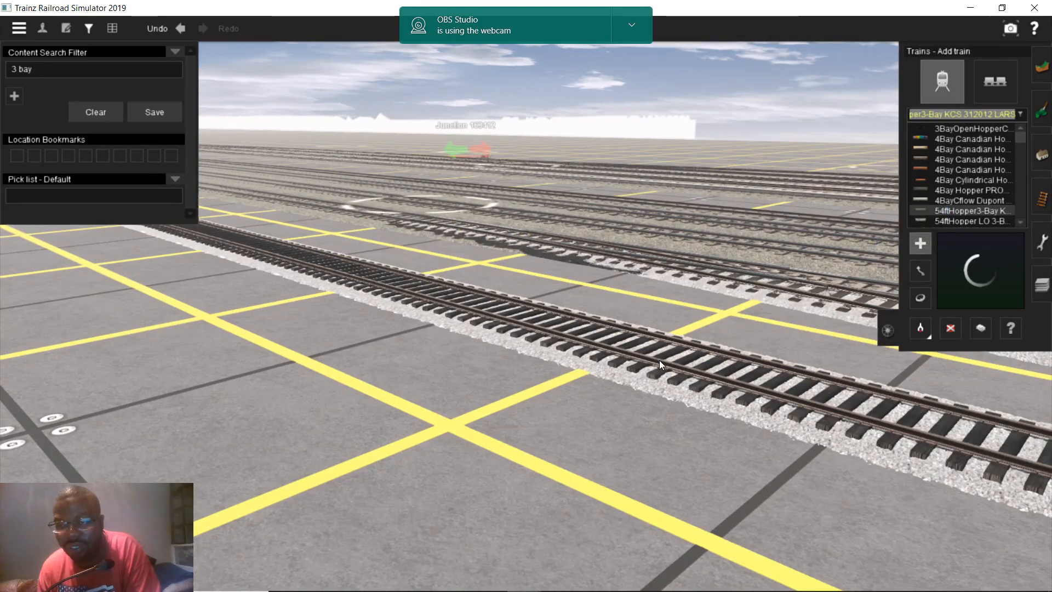
{"action": "left_click", "coordinate": [685, 377]}
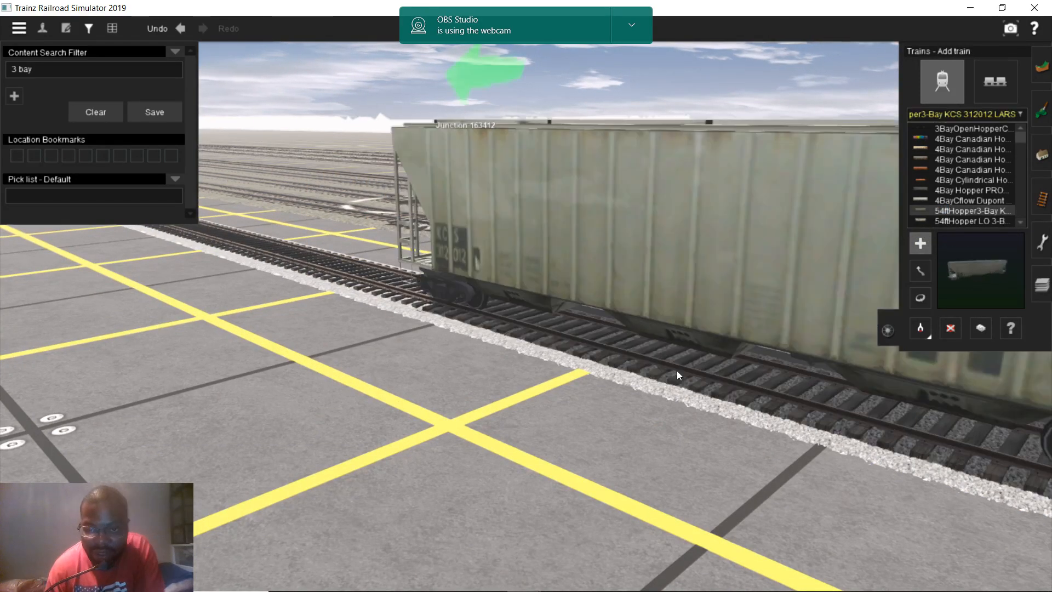
- Replace the KCS 312012 hopper on the SAP track with the 59ft Cyl hop 4bay CN #382231
{"action": "scroll", "coordinate": [676, 371], "scroll_direction": "up", "scroll_amount": 4}
{"action": "scroll", "coordinate": [670, 363], "scroll_direction": "up", "scroll_amount": 5}
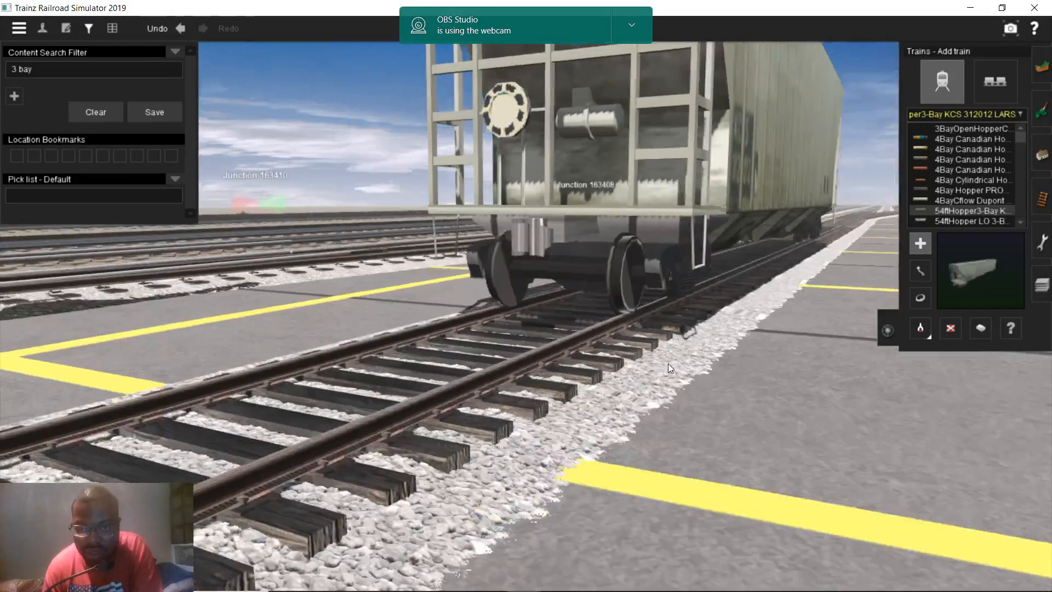
{"action": "right_click_drag", "start_coordinate": [668, 363], "coordinate": [1024, 310]}
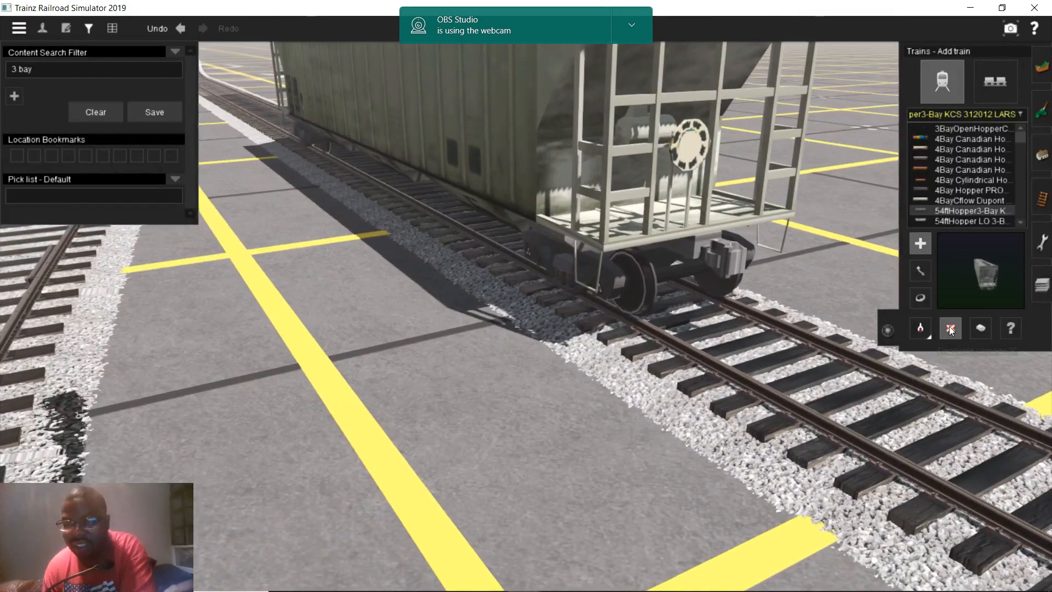
{"action": "left_click", "coordinate": [950, 329]}
{"action": "scroll", "coordinate": [960, 213], "scroll_direction": "down", "scroll_amount": 3}
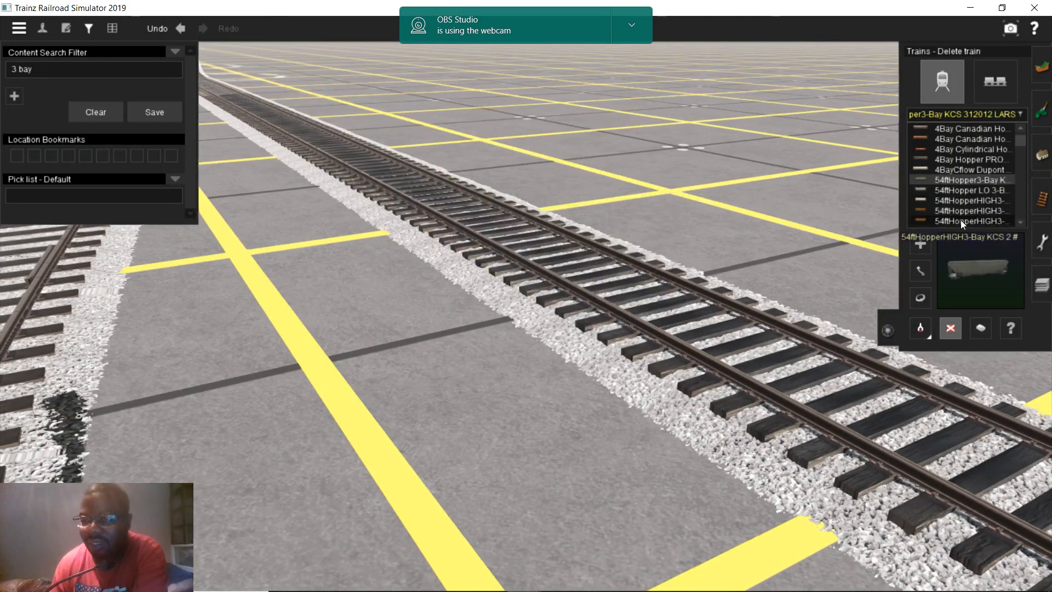
{"action": "left_click", "coordinate": [957, 171]}
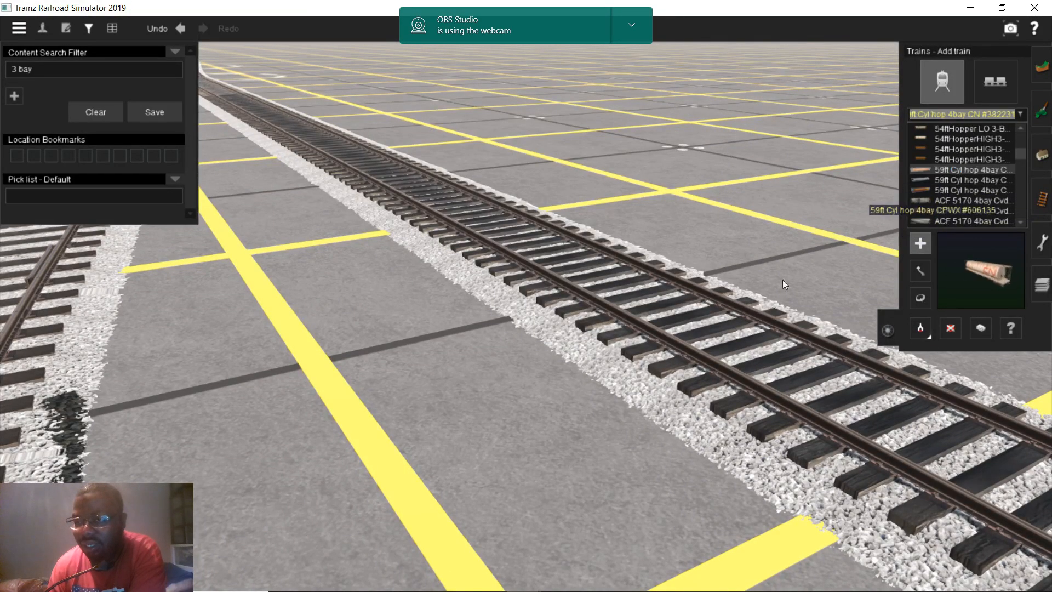
{"action": "left_click", "coordinate": [701, 333]}
{"action": "scroll", "coordinate": [699, 333], "scroll_direction": "down", "scroll_amount": 3}
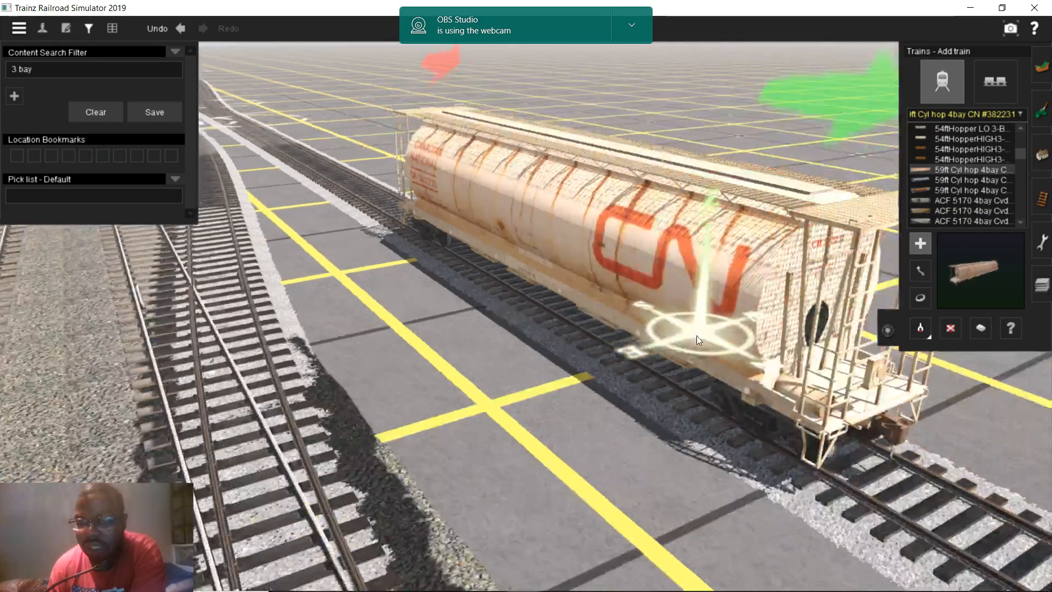
- Place a second 59ft Cyl hop 4bay CN #382231 coupled to the first and inspect the connection between them
{"action": "scroll", "coordinate": [696, 336], "scroll_direction": "up", "scroll_amount": 3}
{"action": "right_click", "coordinate": [455, 371]}
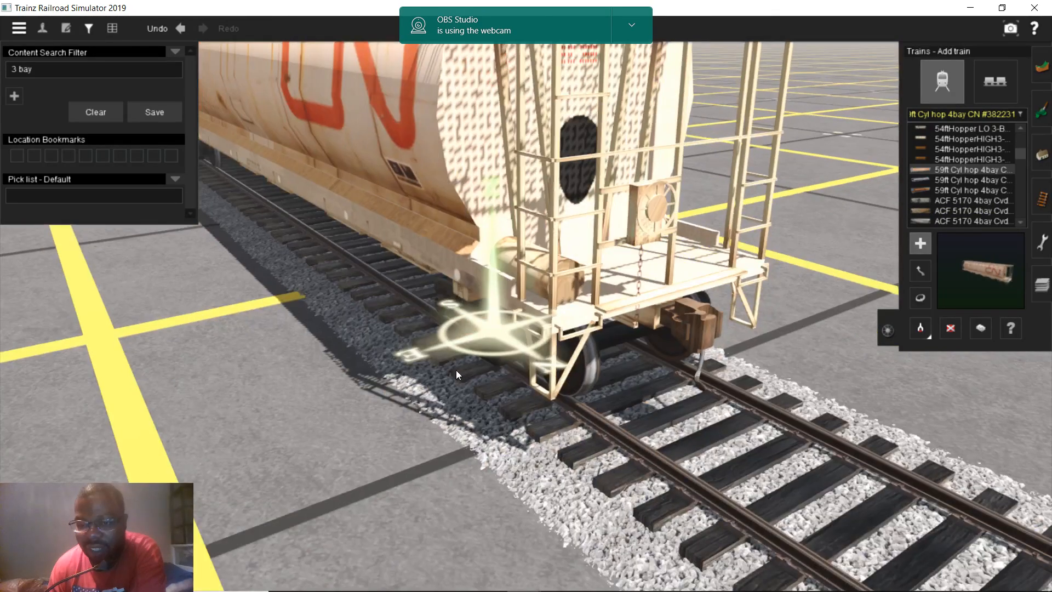
{"action": "scroll", "coordinate": [557, 354], "scroll_direction": "down", "scroll_amount": 3}
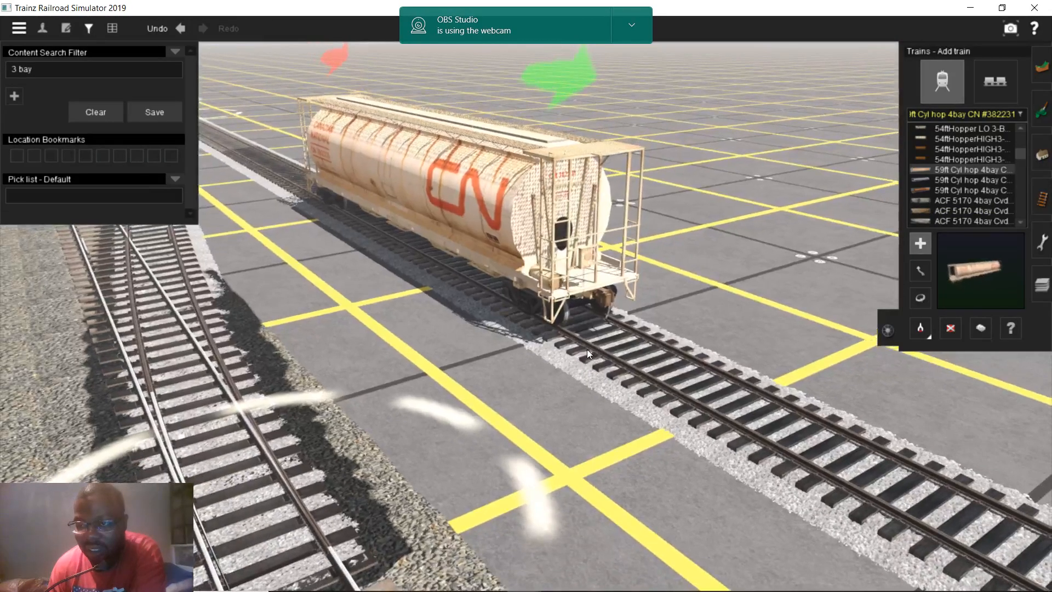
{"action": "left_click", "coordinate": [586, 350]}
{"action": "scroll", "coordinate": [623, 360], "scroll_direction": "up", "scroll_amount": 4}
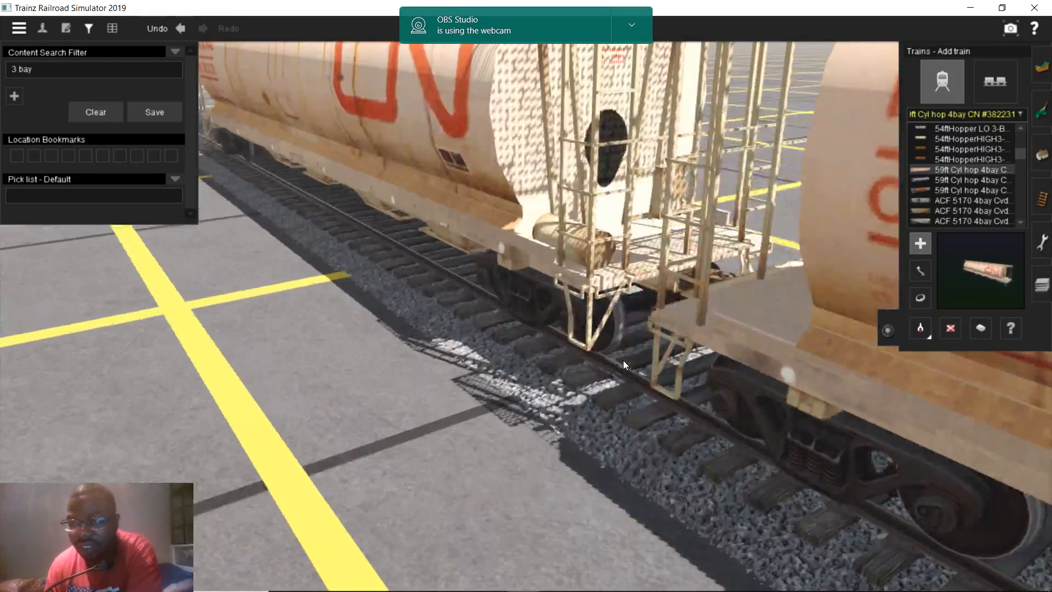
{"action": "scroll", "coordinate": [545, 295], "scroll_direction": "up", "scroll_amount": 3}
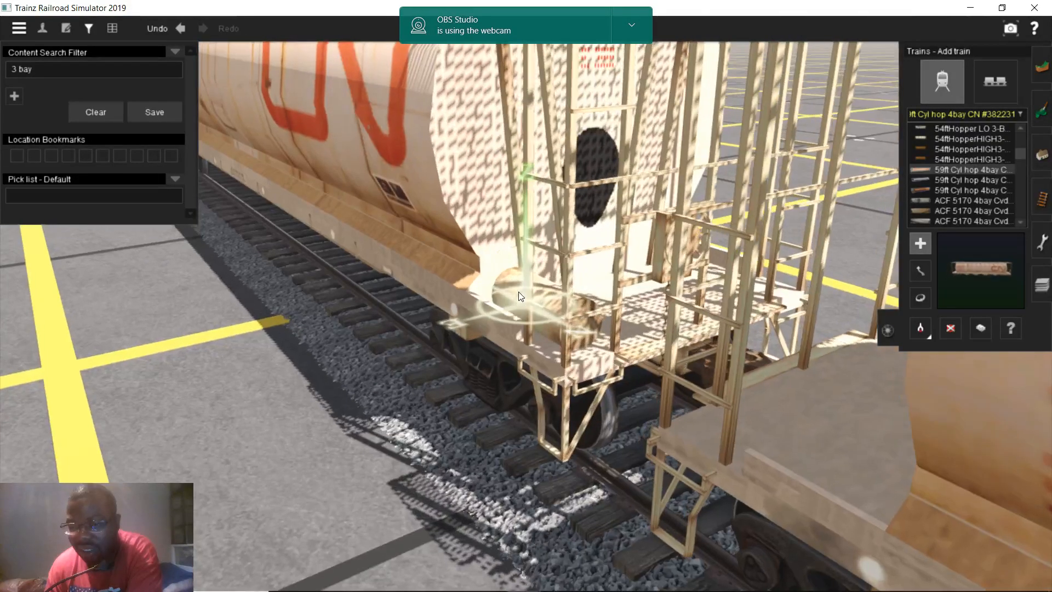
{"action": "scroll", "coordinate": [526, 300], "scroll_direction": "up", "scroll_amount": 2}
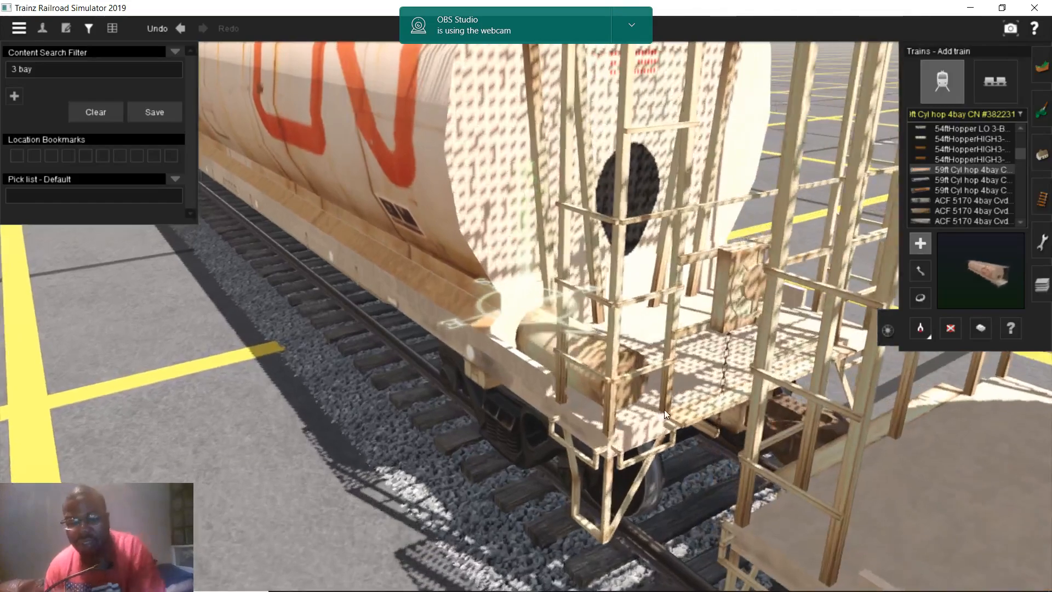
{"action": "right_click_drag", "start_coordinate": [676, 384], "coordinate": [603, 282]}
{"action": "left_click", "coordinate": [529, 324]}
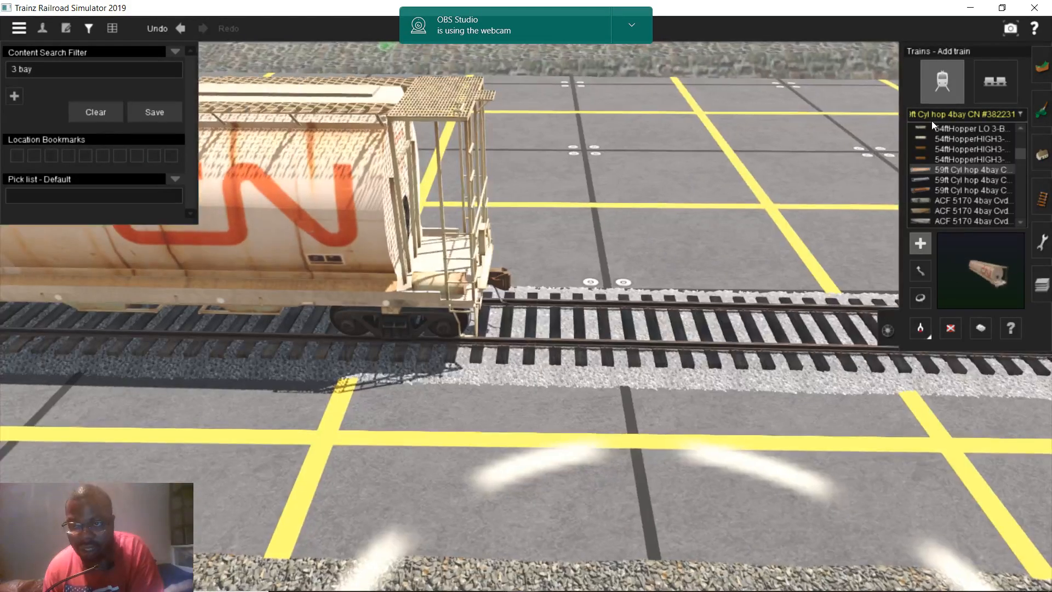
- Find the CSXT LO 4750 3 bay hopper with "csxt" and place it coupled to the end of the CN hoppers
{"action": "left_click", "coordinate": [939, 112]}
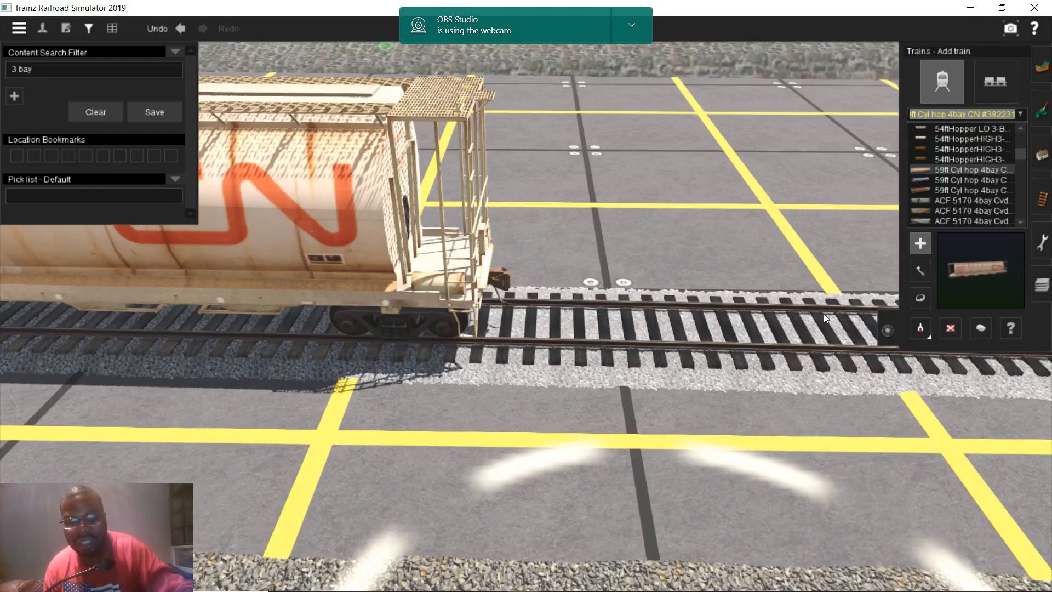
{"action": "type", "text": "CSX"}
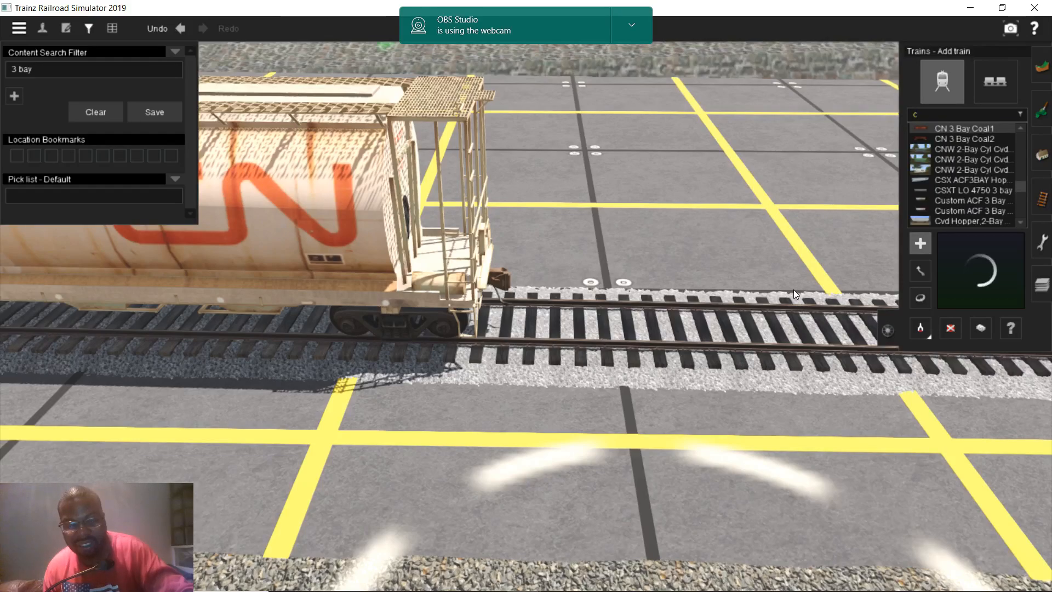
{"action": "type", "text": "t"}
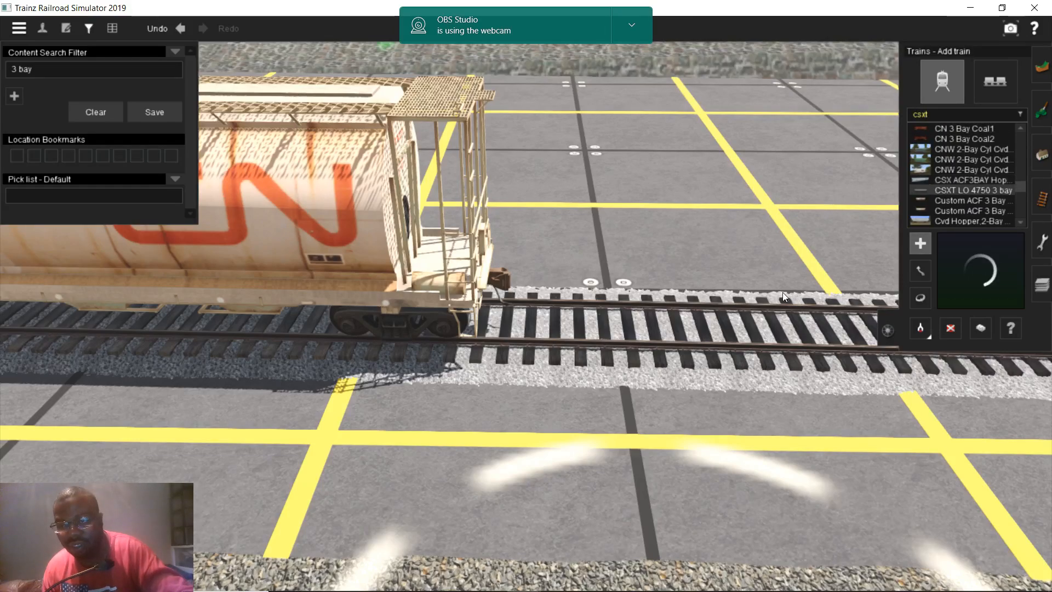
{"action": "left_click", "coordinate": [487, 339]}
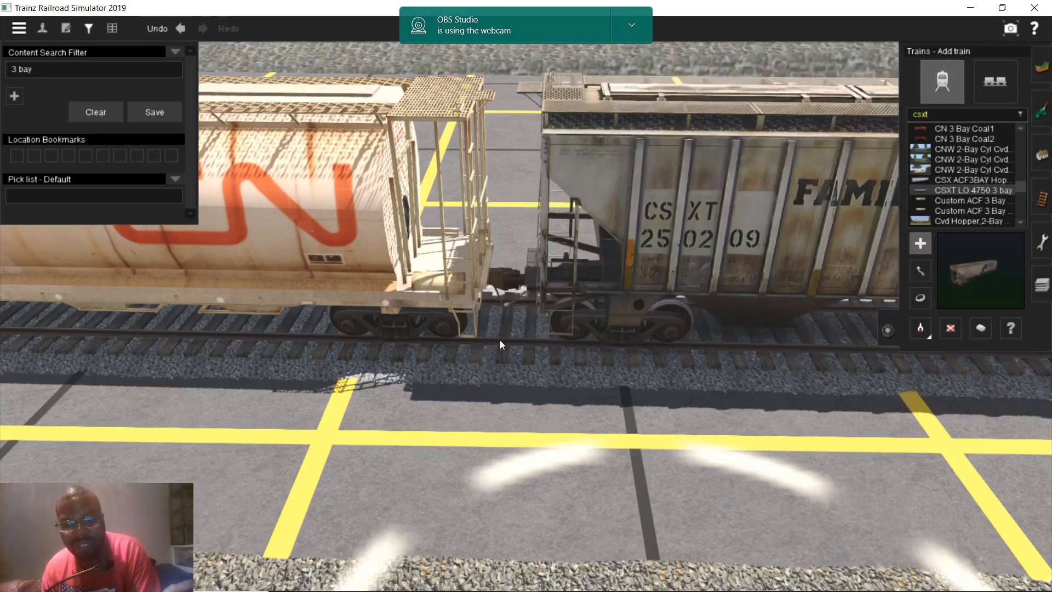
{"action": "scroll", "coordinate": [498, 340], "scroll_direction": "up", "scroll_amount": 5}
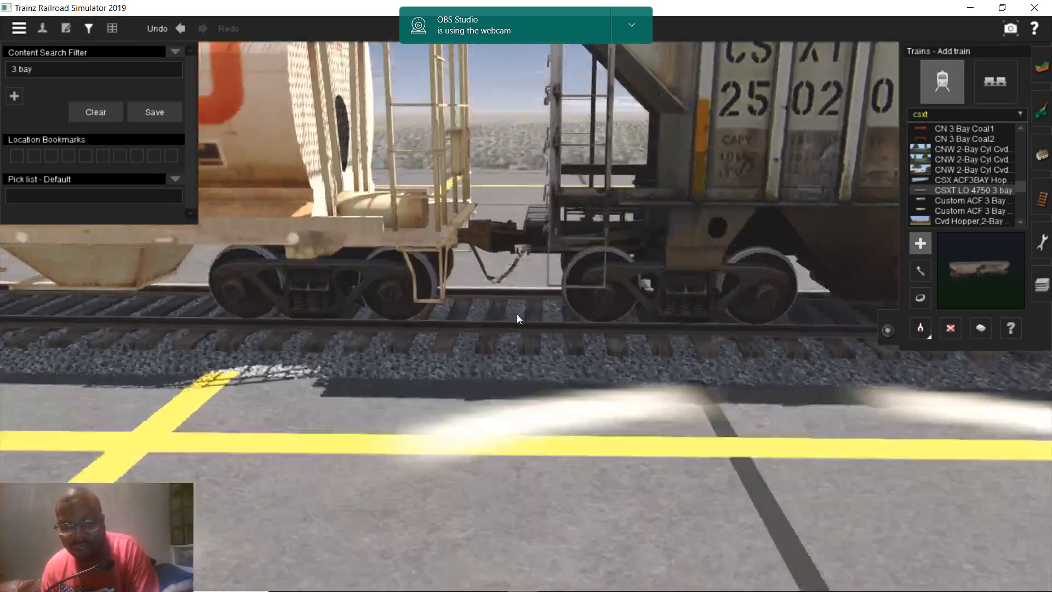
{"action": "scroll", "coordinate": [517, 314], "scroll_direction": "down", "scroll_amount": 3}
{"action": "middle_click_drag", "start_coordinate": [517, 314], "coordinate": [579, 353]}
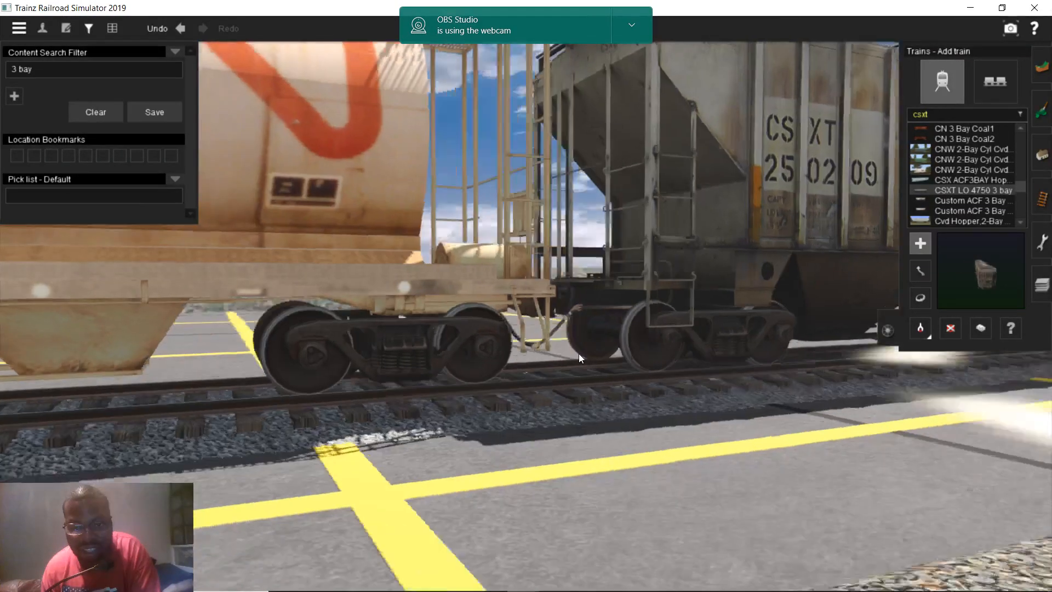
{"action": "mouse_move", "coordinate": [578, 354]}
{"action": "right_mouse_down"}
{"action": "mouse_move", "coordinate": [647, 343]}
{"action": "mouse_move", "coordinate": [635, 307]}
{"action": "mouse_move", "coordinate": [449, 324]}
{"action": "mouse_move", "coordinate": [566, 329]}
{"action": "right_mouse_up"}
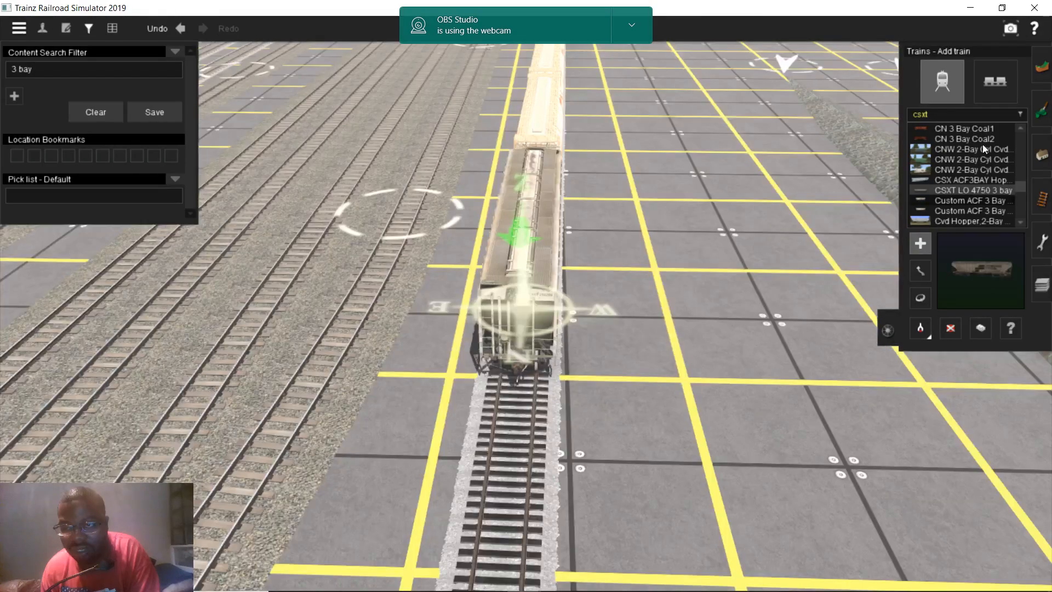
- Place the CNW 2-Bay Cyl Cvd Hopper #175013 behind the CSXT hopper and inspect the couplers between them
{"action": "left_click", "coordinate": [981, 145]}
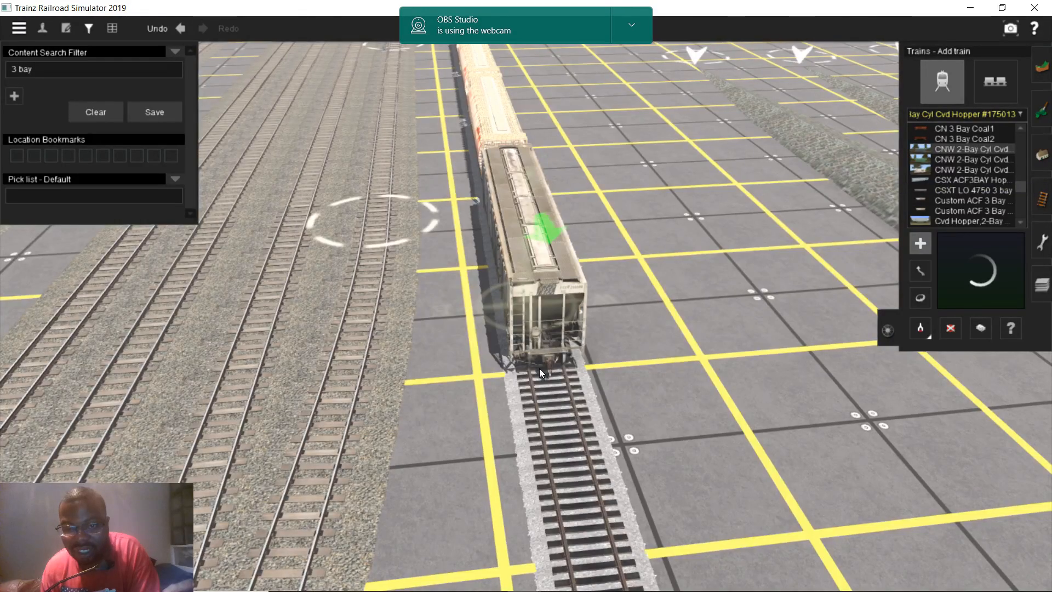
{"action": "left_click", "coordinate": [539, 368]}
{"action": "right_click_drag", "start_coordinate": [527, 308], "coordinate": [456, 304]}
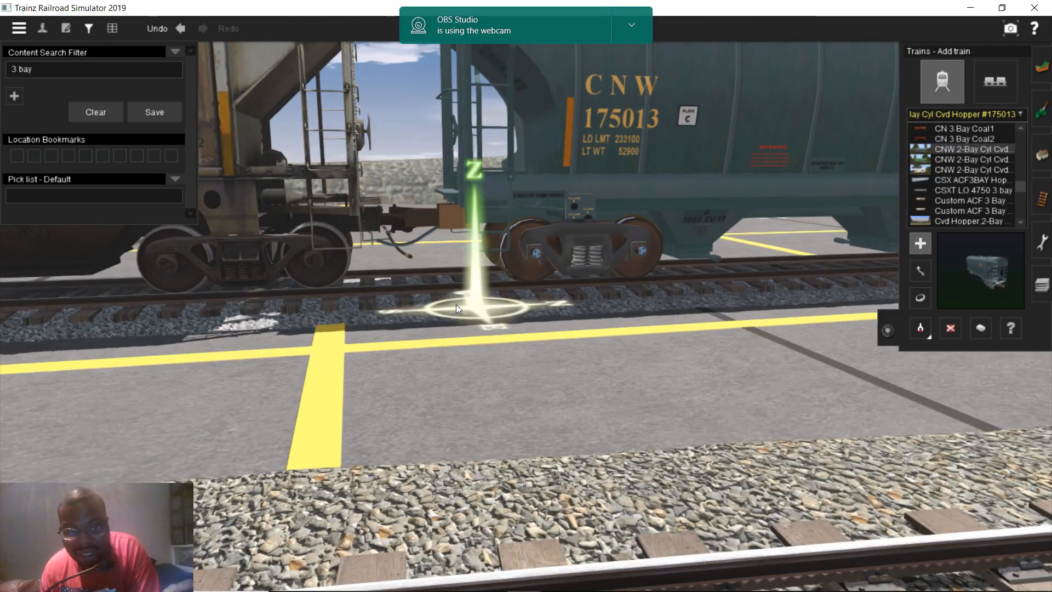
{"action": "scroll", "coordinate": [522, 297], "scroll_direction": "up", "scroll_amount": 5}
{"action": "scroll", "coordinate": [525, 329], "scroll_direction": "up", "scroll_amount": 5}
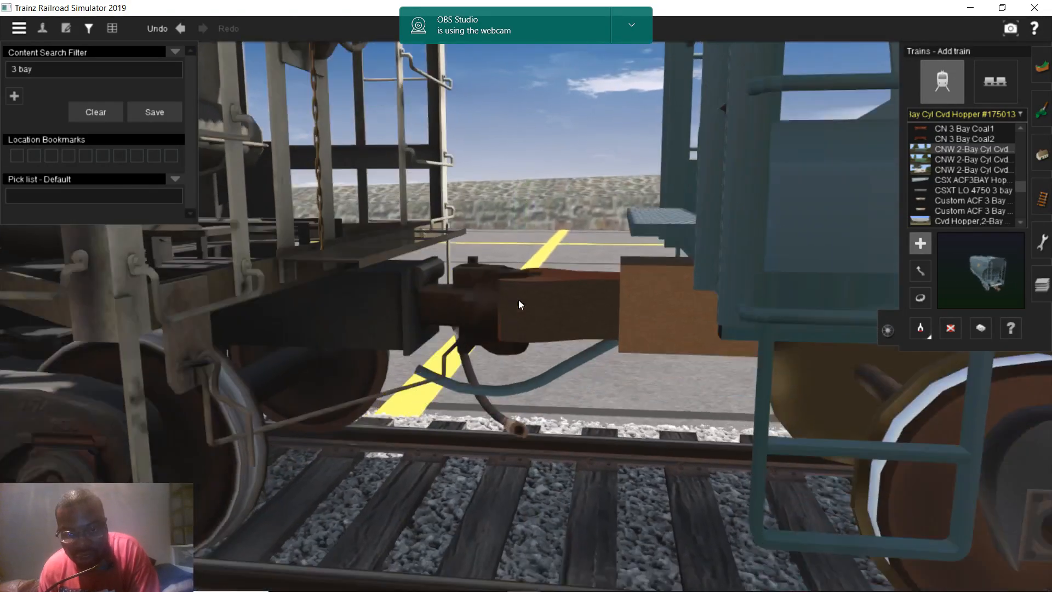
{"action": "right_click_drag", "start_coordinate": [518, 300], "coordinate": [567, 395]}
{"action": "scroll", "coordinate": [530, 396], "scroll_direction": "down", "scroll_amount": 10}
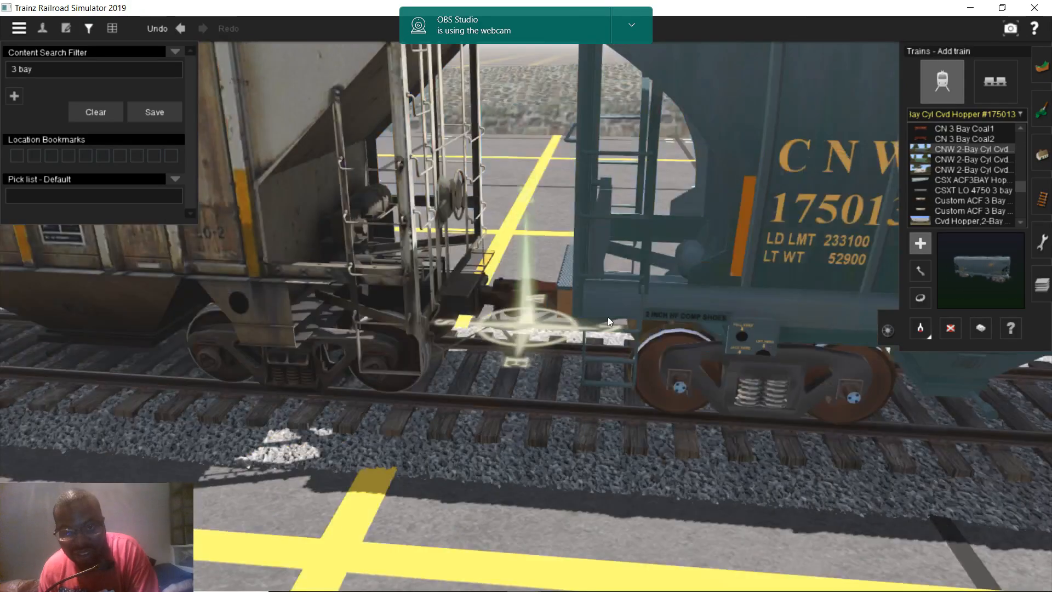
{"action": "scroll", "coordinate": [726, 337], "scroll_direction": "down", "scroll_amount": 5}
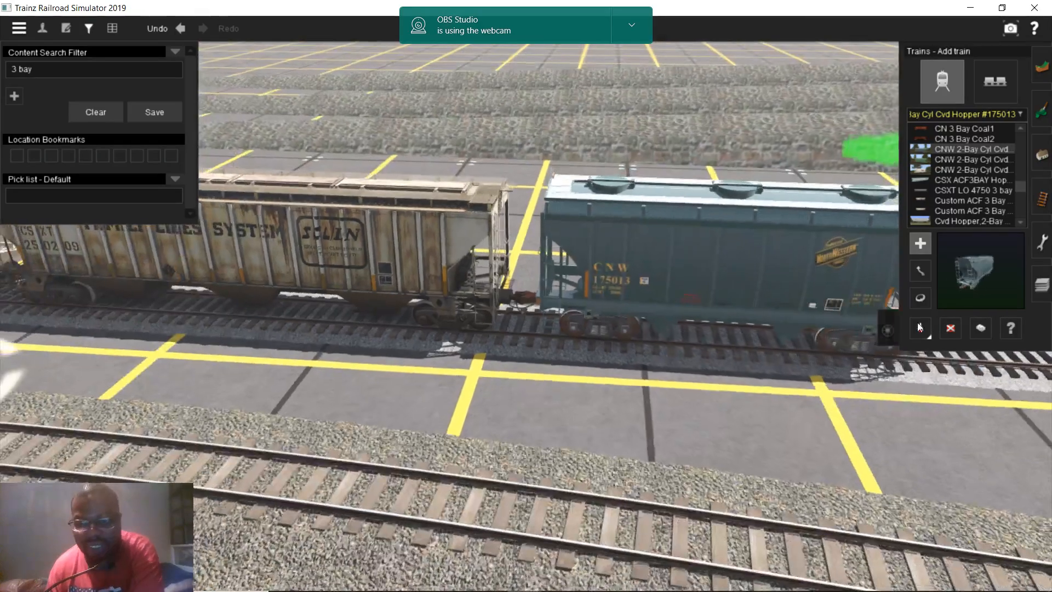
- Delete the CNW, CSXT and CN hoppers from the SAP track
{"action": "left_click", "coordinate": [950, 327]}
{"action": "left_click", "coordinate": [646, 323]}
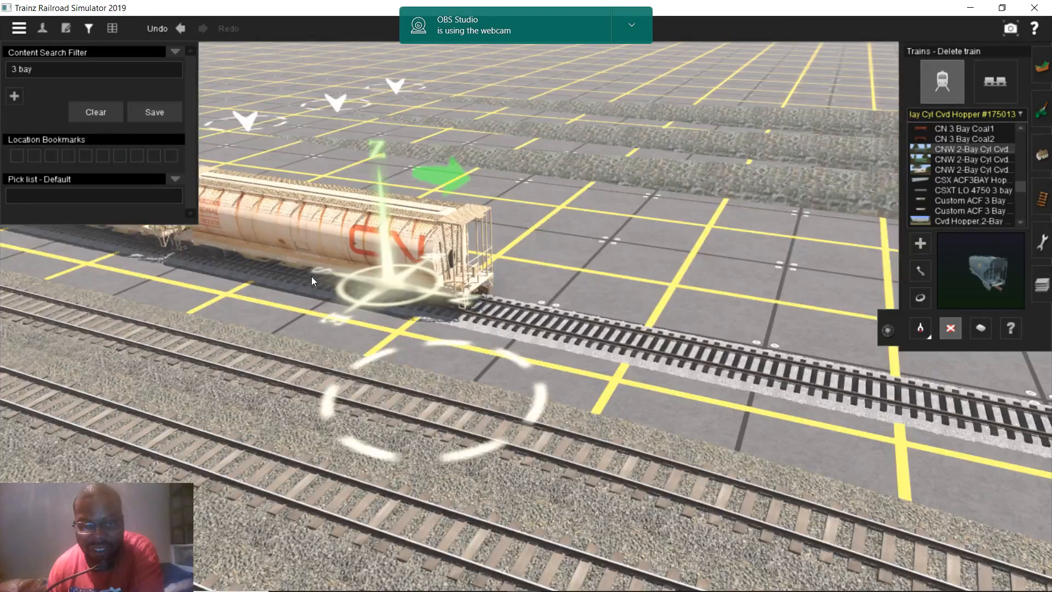
{"action": "left_click", "coordinate": [311, 277]}
{"action": "right_click_drag", "start_coordinate": [326, 228], "coordinate": [365, 258]}
{"action": "left_click", "coordinate": [332, 221]}
{"action": "right_click", "coordinate": [336, 222]}
{"action": "right_click_drag", "start_coordinate": [335, 222], "coordinate": [752, 296]}
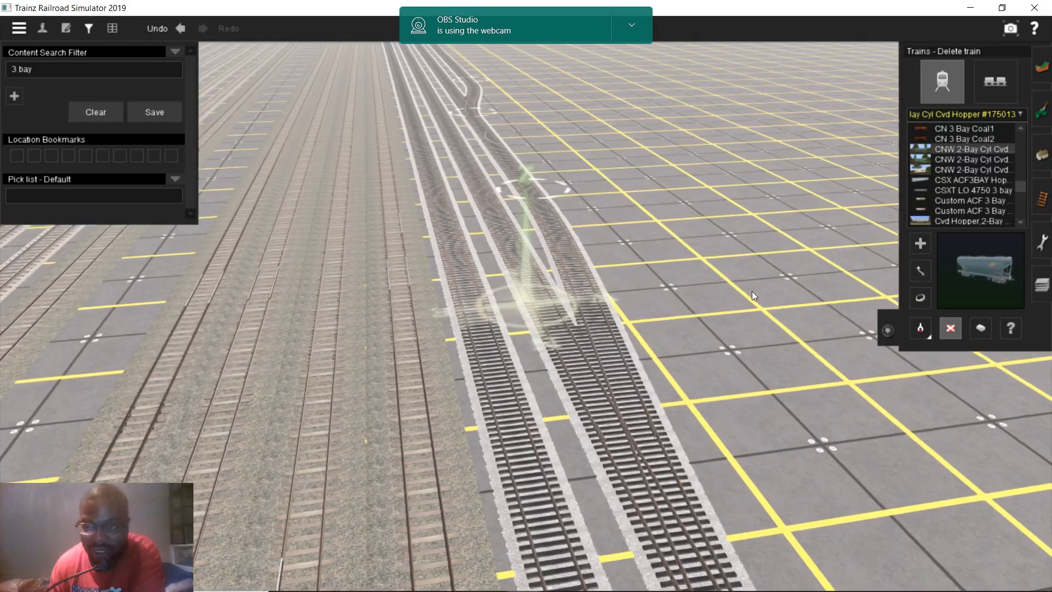
- Place the TILX 2-Bay Cyl Cvd Hopper #33032 on the turnout where the white-ballasted tracks diverge
{"action": "scroll", "coordinate": [975, 183], "scroll_direction": "down", "scroll_amount": 6}
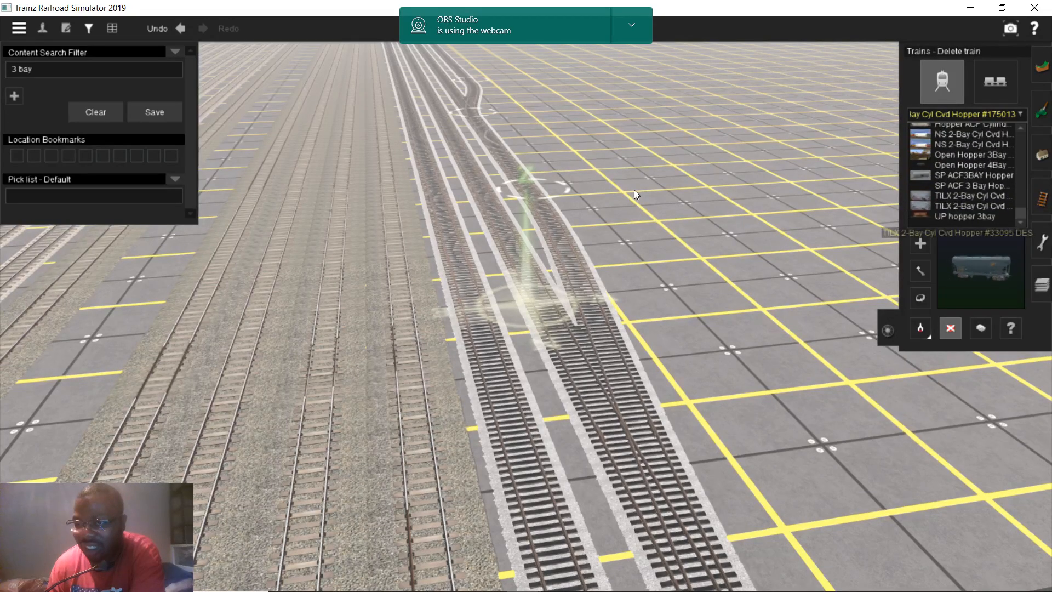
{"action": "left_click", "coordinate": [974, 196]}
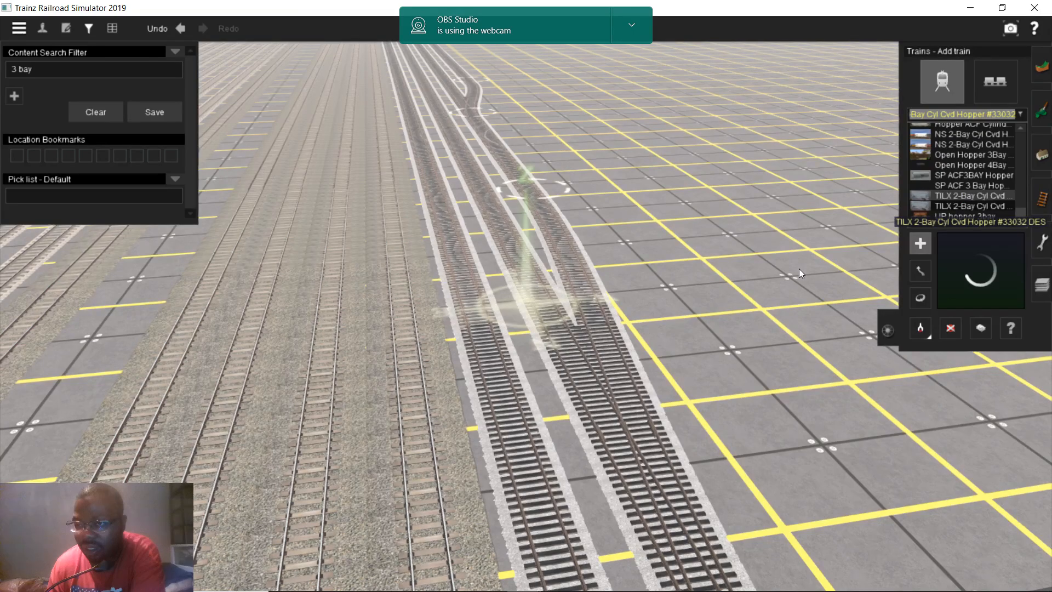
{"action": "scroll", "coordinate": [799, 268], "scroll_direction": "up", "scroll_amount": 5}
{"action": "left_click", "coordinate": [618, 317]}
{"action": "scroll", "coordinate": [618, 312], "scroll_direction": "down", "scroll_amount": 2}
{"action": "scroll", "coordinate": [619, 312], "scroll_direction": "down", "scroll_amount": 1}
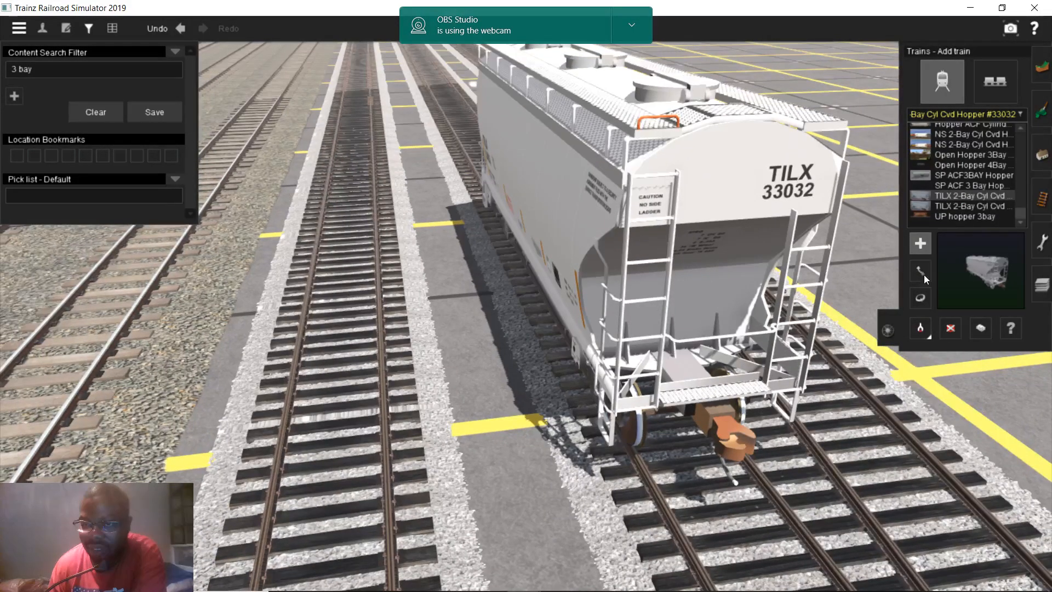
- Replace the TILX hopper on the turnout with the NS 2-Bay Cyl Cvd Hopper #235109
{"action": "left_click", "coordinate": [950, 328]}
{"action": "left_click", "coordinate": [703, 258]}
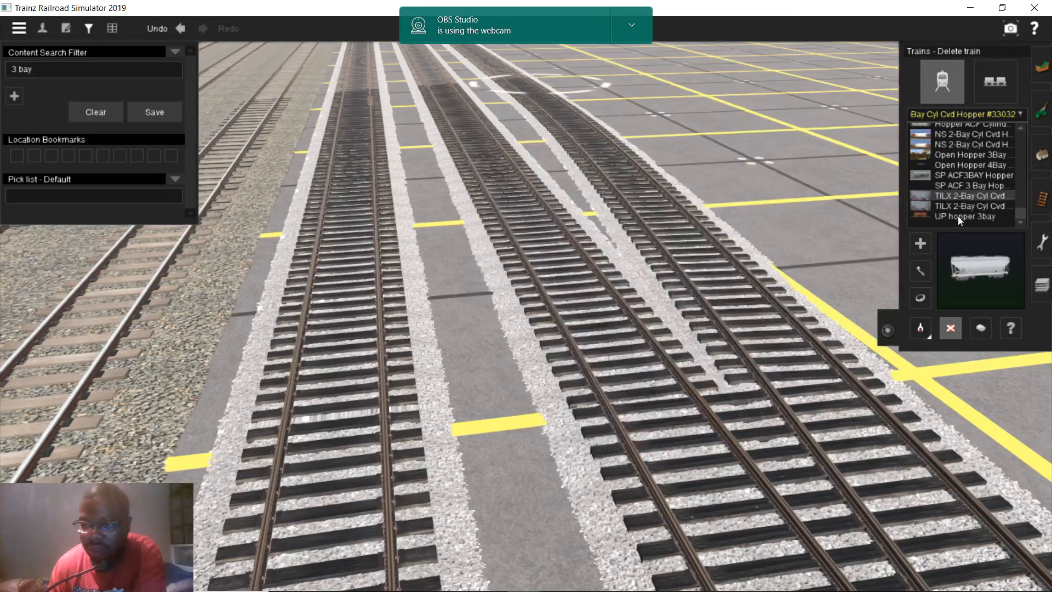
{"action": "left_click", "coordinate": [968, 206]}
{"action": "left_click", "coordinate": [958, 216]}
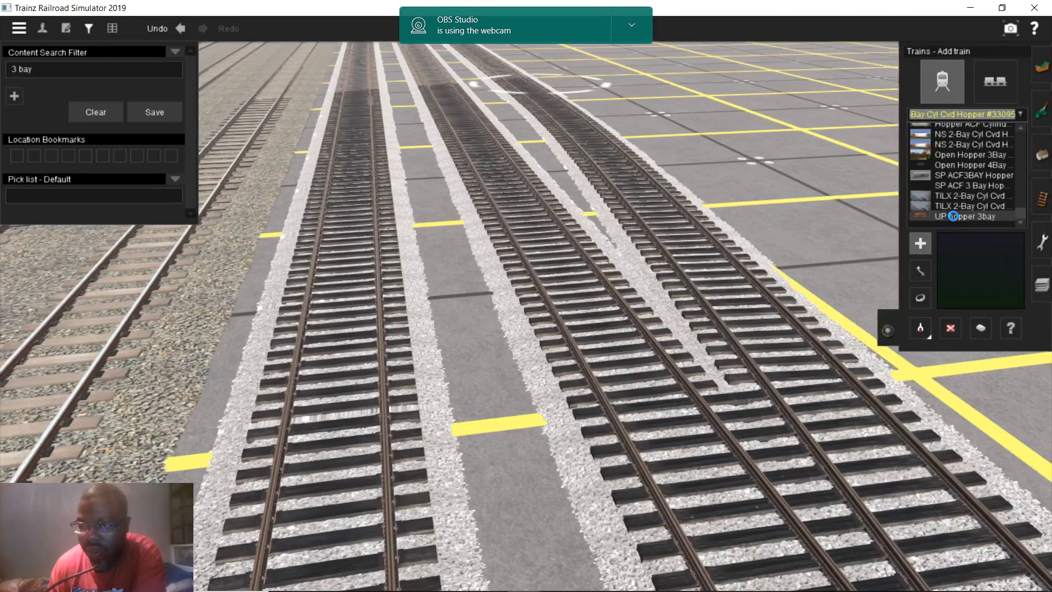
{"action": "left_click", "coordinate": [967, 145]}
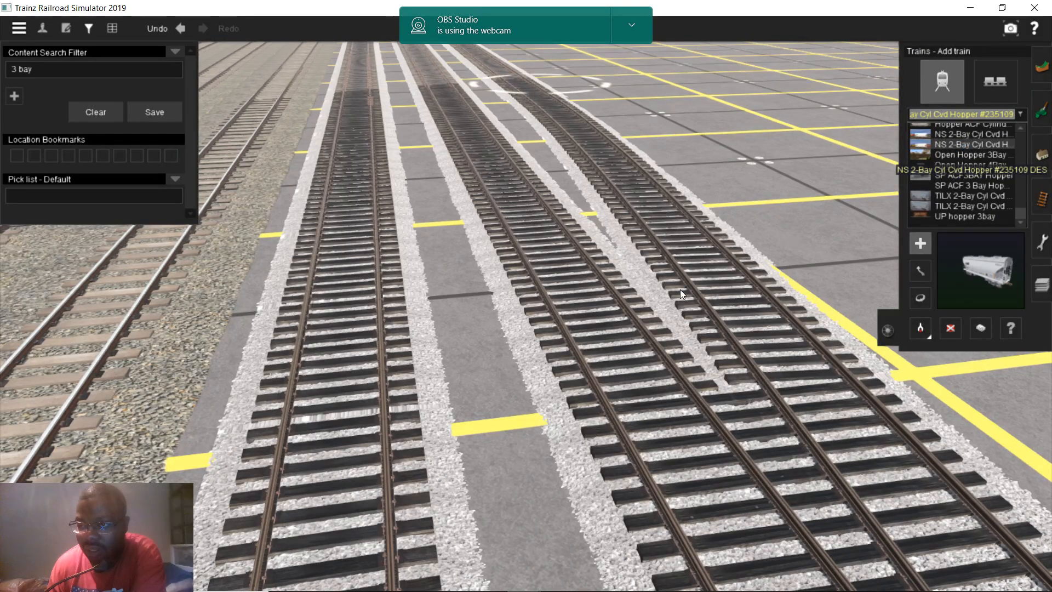
{"action": "left_click", "coordinate": [594, 340]}
{"action": "scroll", "coordinate": [554, 376], "scroll_direction": "down", "scroll_amount": 3}
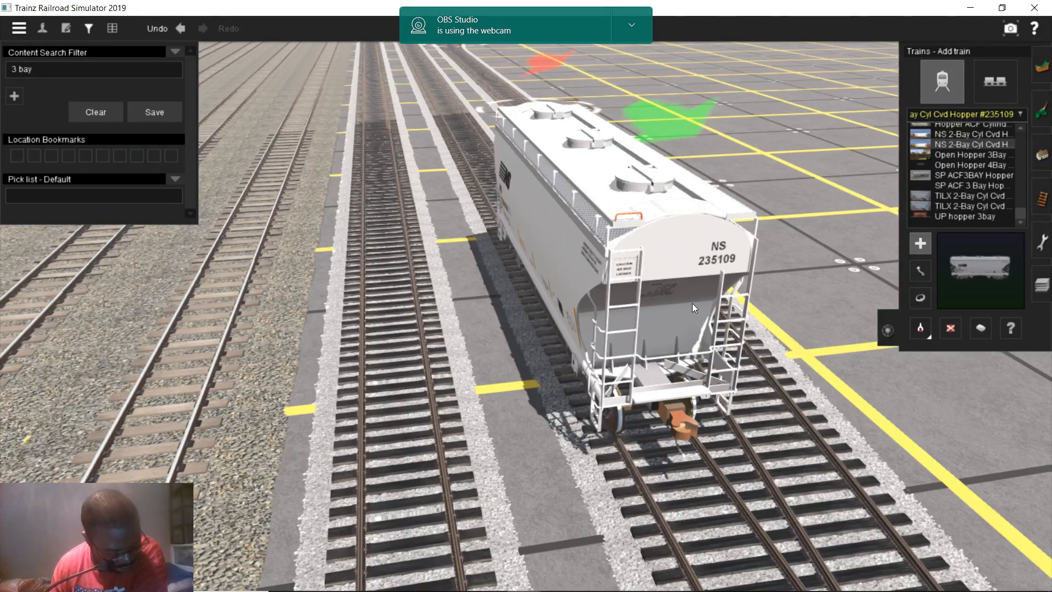
{"action": "scroll", "coordinate": [691, 304], "scroll_direction": "down", "scroll_amount": 3}
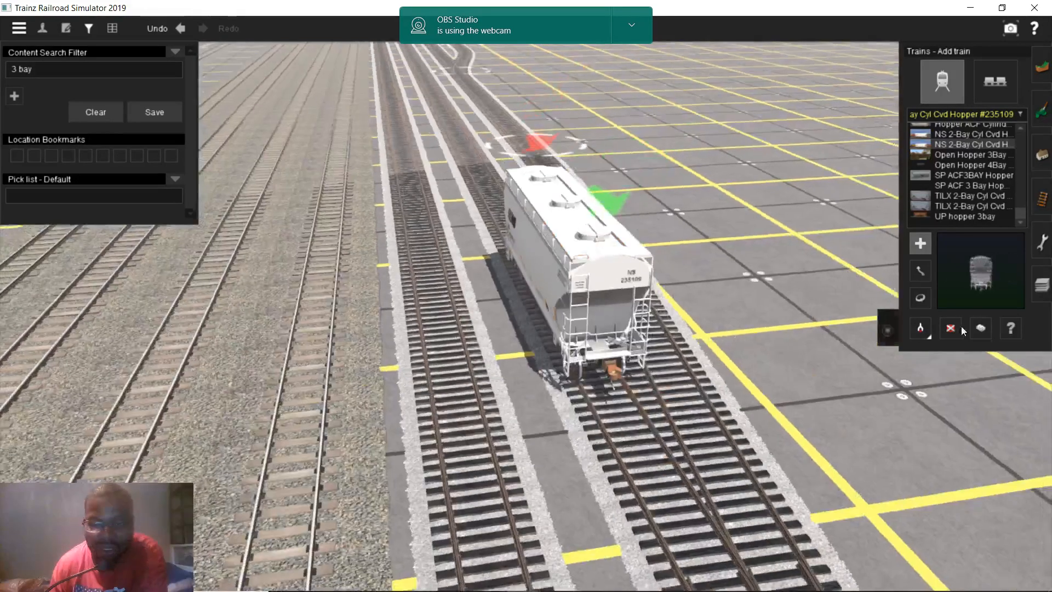
- Delete the NS hopper from the turnout and view the whole track layout
{"action": "left_click", "coordinate": [950, 328]}
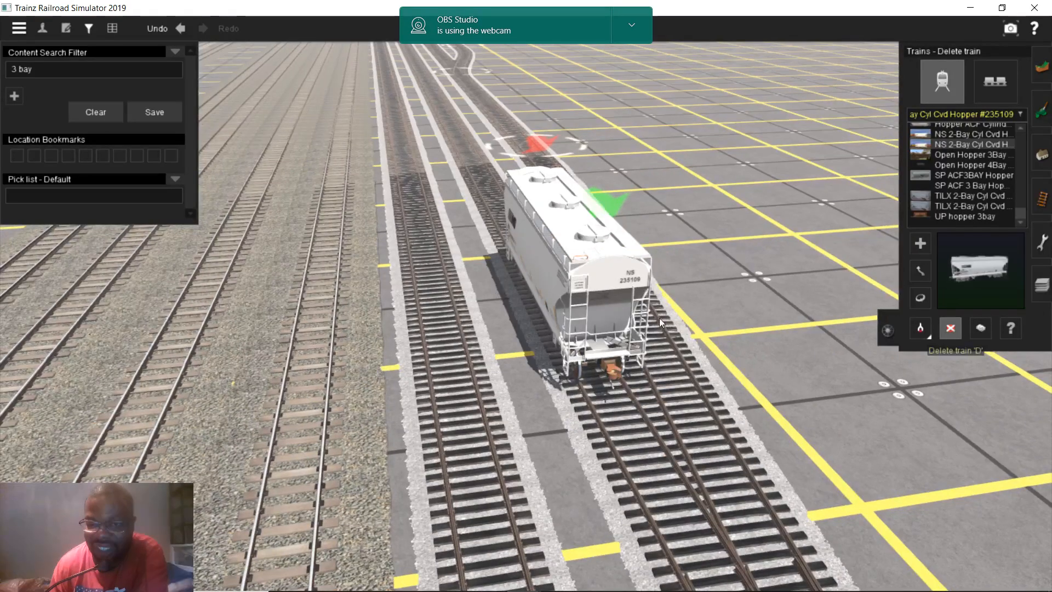
{"action": "left_click", "coordinate": [610, 315]}
{"action": "right_click_drag", "start_coordinate": [448, 341], "coordinate": [504, 363]}
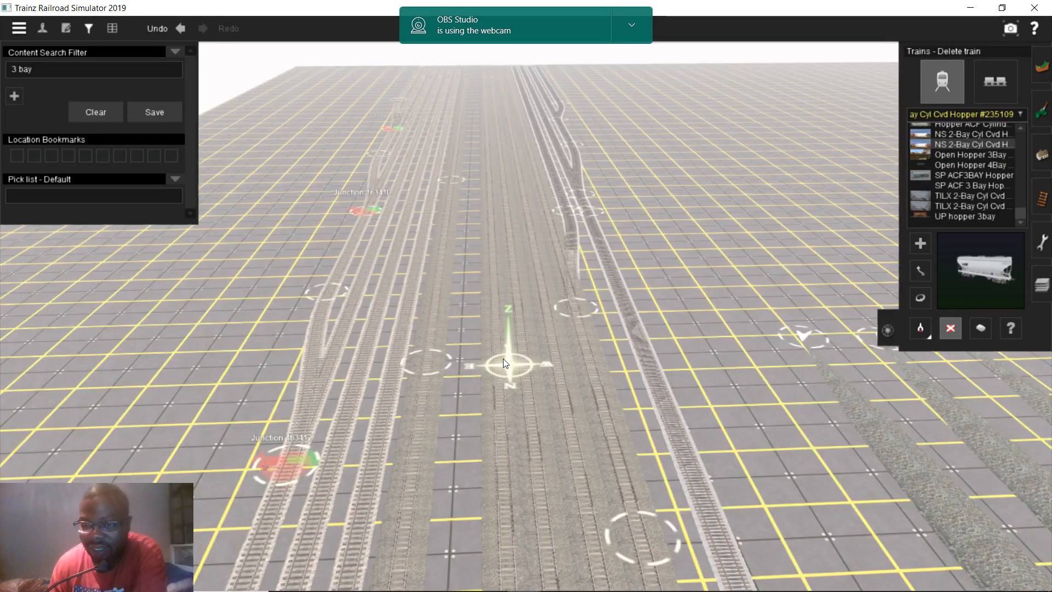
- Switch from trains to placing track objects and clear the "3 bay" content search filter
{"action": "right_click", "coordinate": [551, 255]}
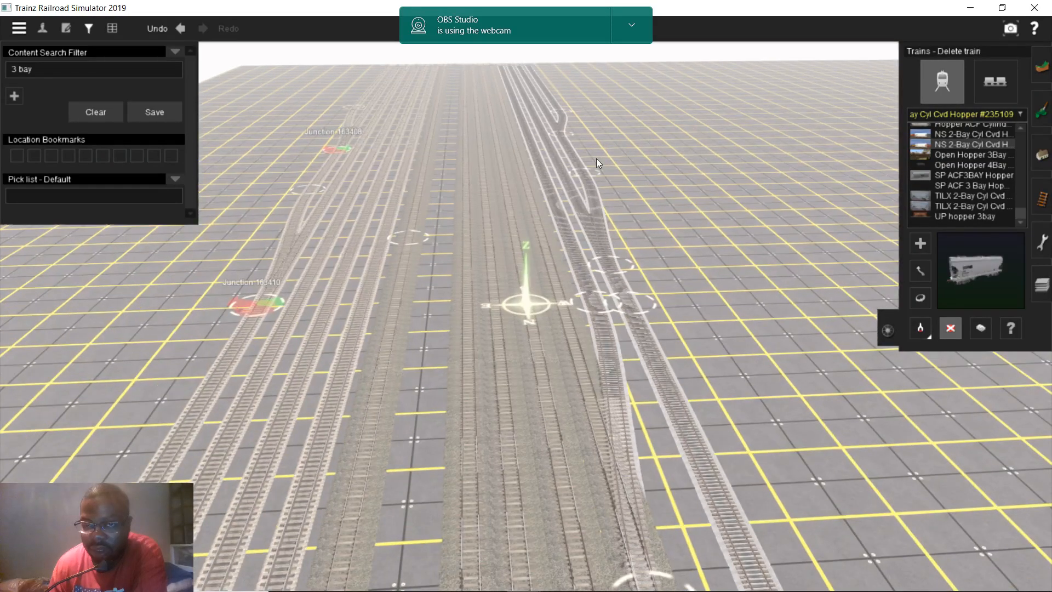
{"action": "left_click", "coordinate": [1042, 198]}
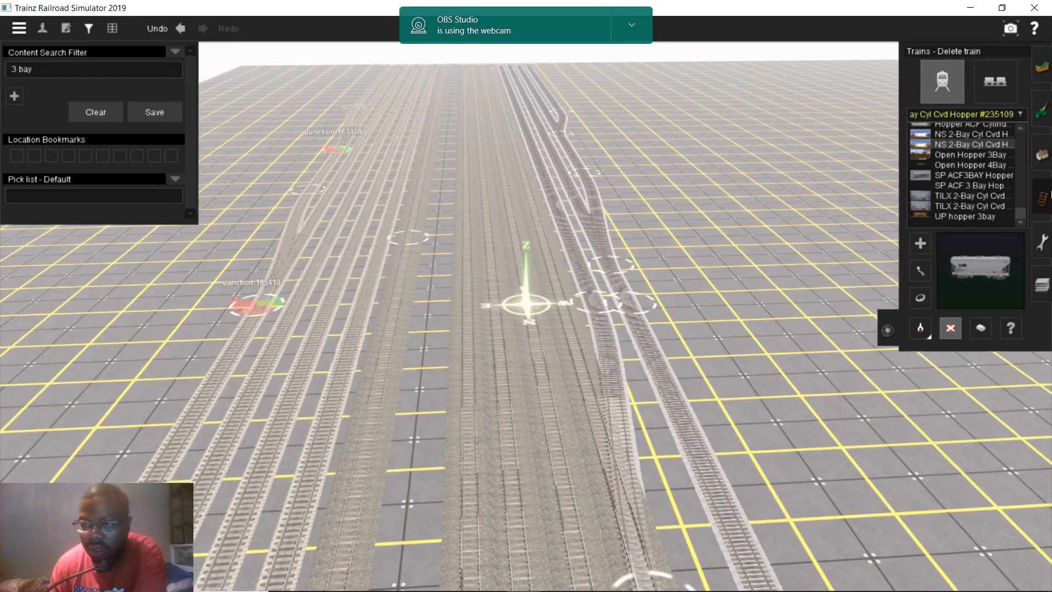
{"action": "left_click", "coordinate": [970, 77]}
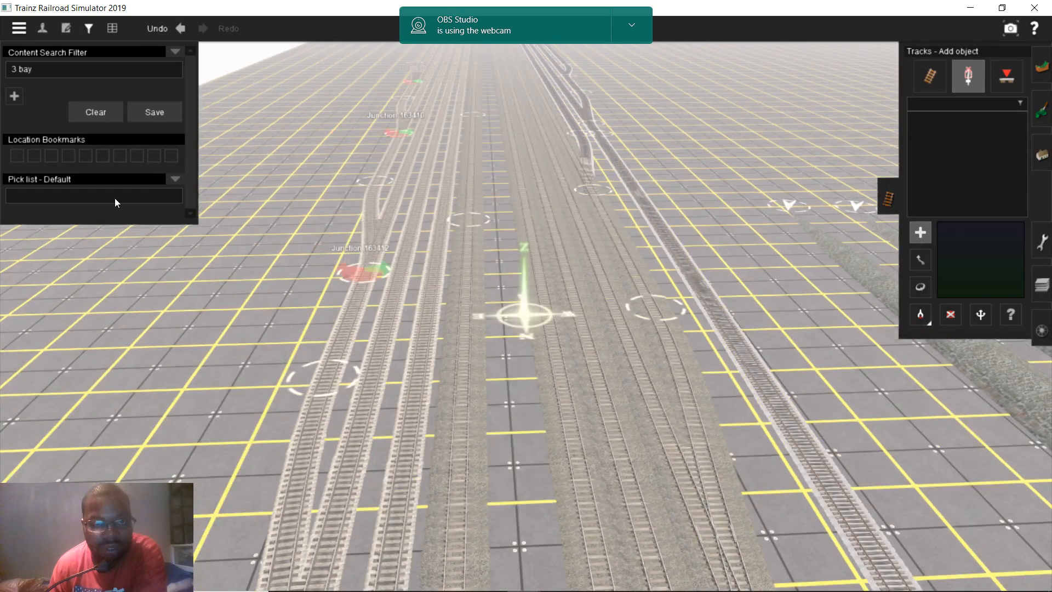
{"action": "left_click", "coordinate": [95, 112]}
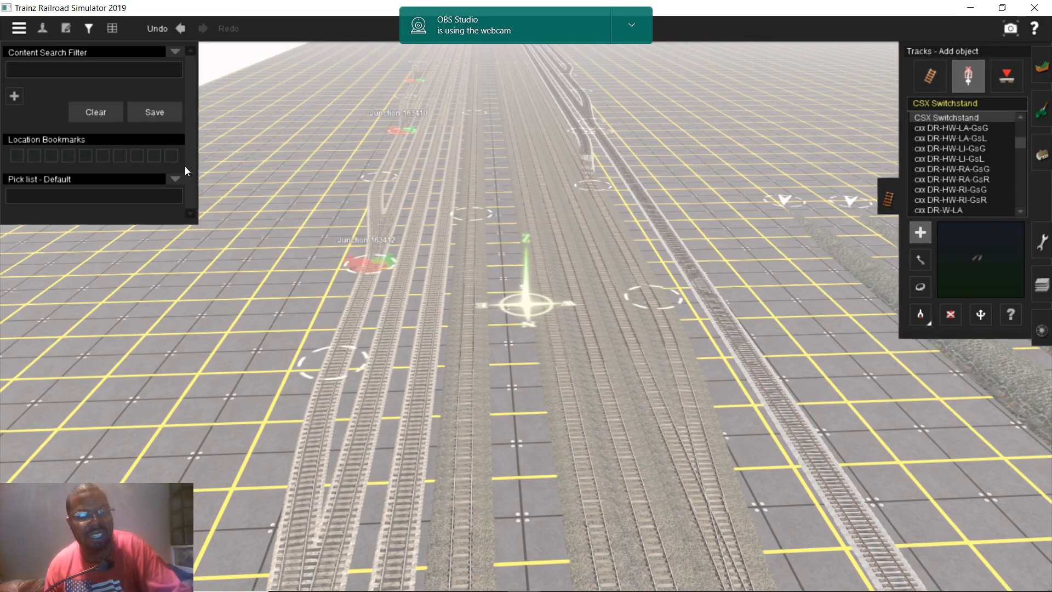
- Save the route, overwriting the existing route and the existing session
{"action": "key", "text": "ctrl+s"}
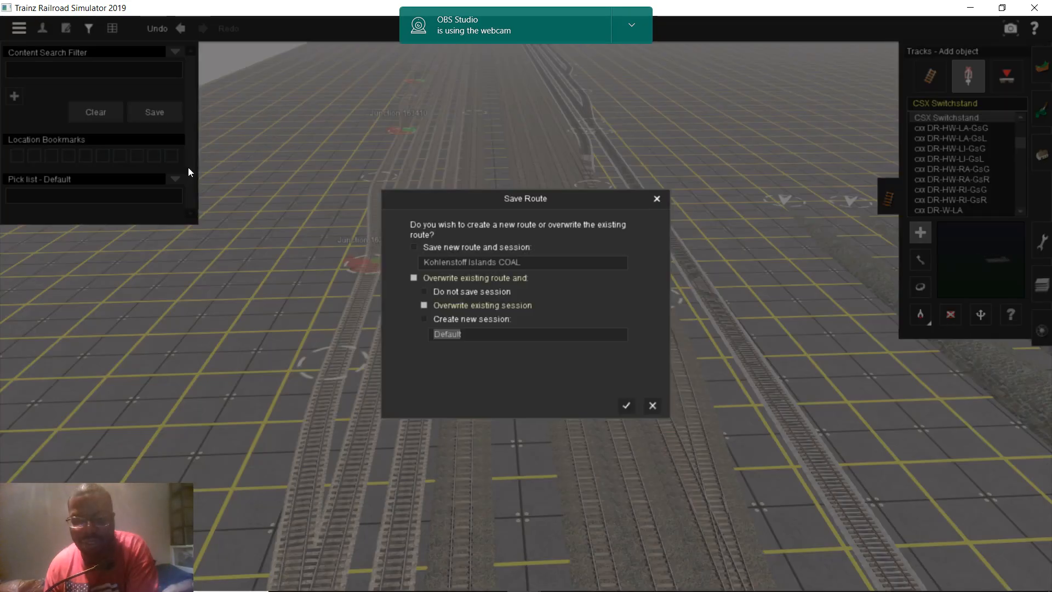
{"action": "key", "text": "Return"}
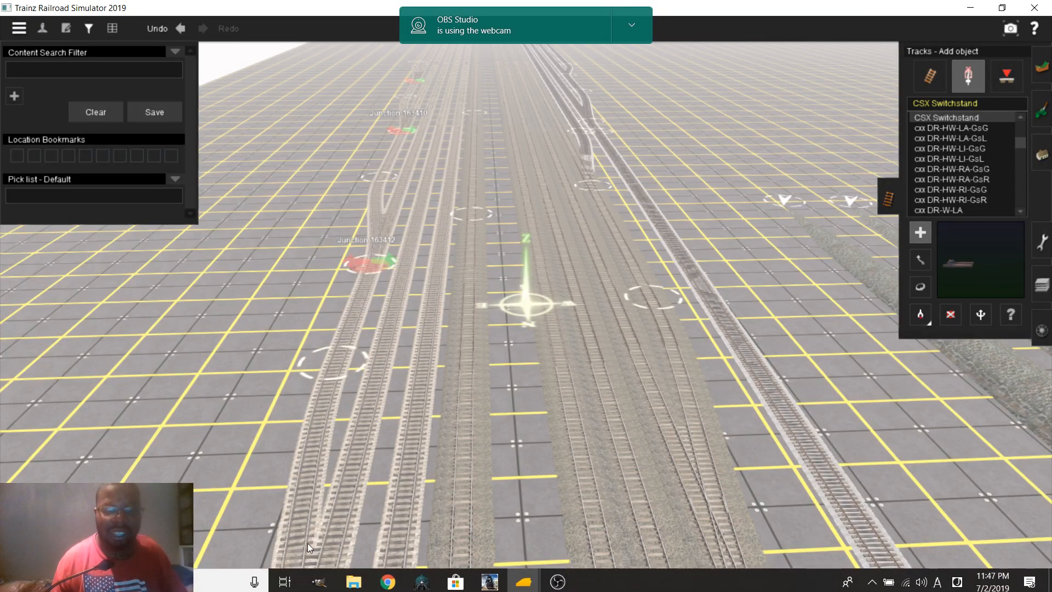
- Switch to Chrome, open Google Maps in a new tab and hide the OBS Studio webcam notification
{"action": "mouse_move", "coordinate": [388, 578]}
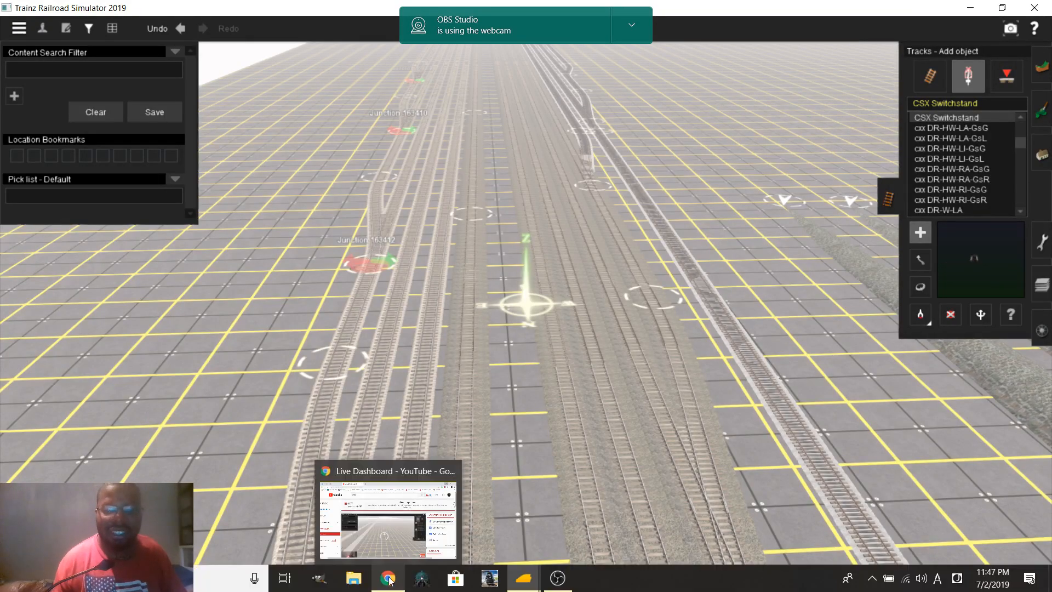
{"action": "left_click", "coordinate": [379, 541]}
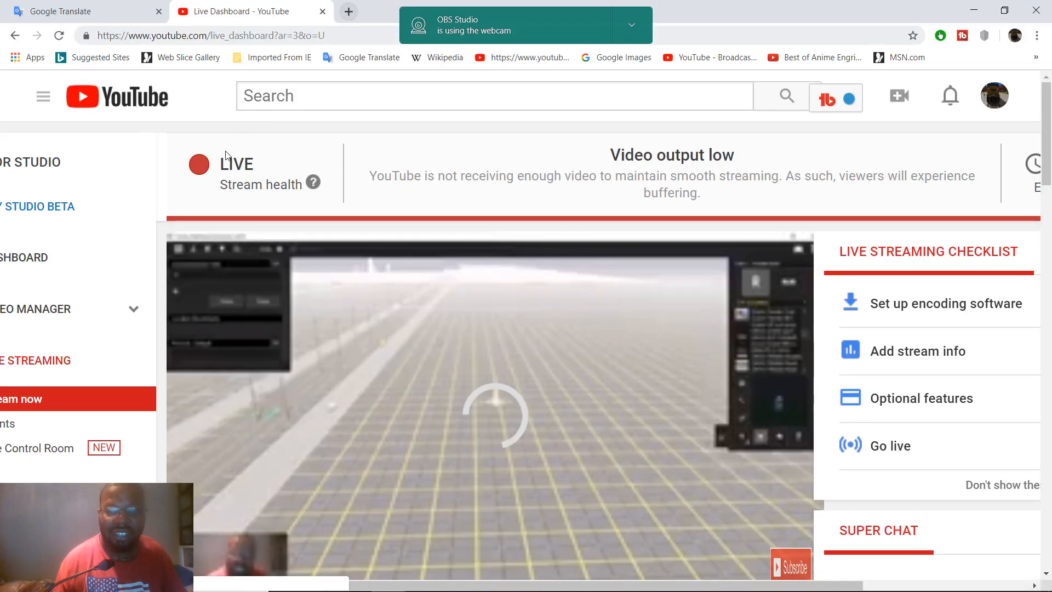
{"action": "left_click", "coordinate": [349, 11]}
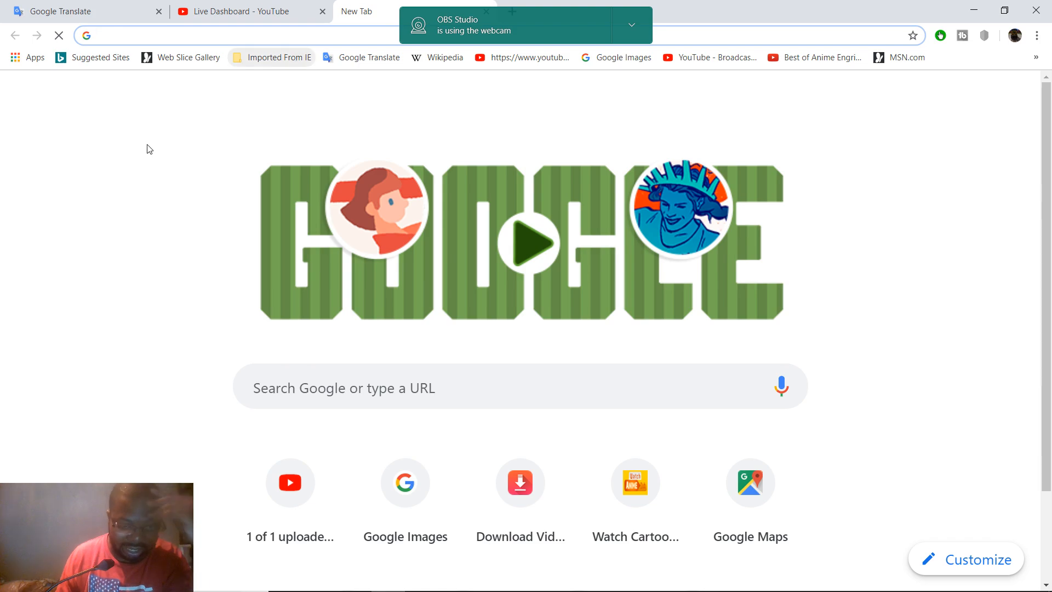
{"action": "left_click", "coordinate": [750, 488]}
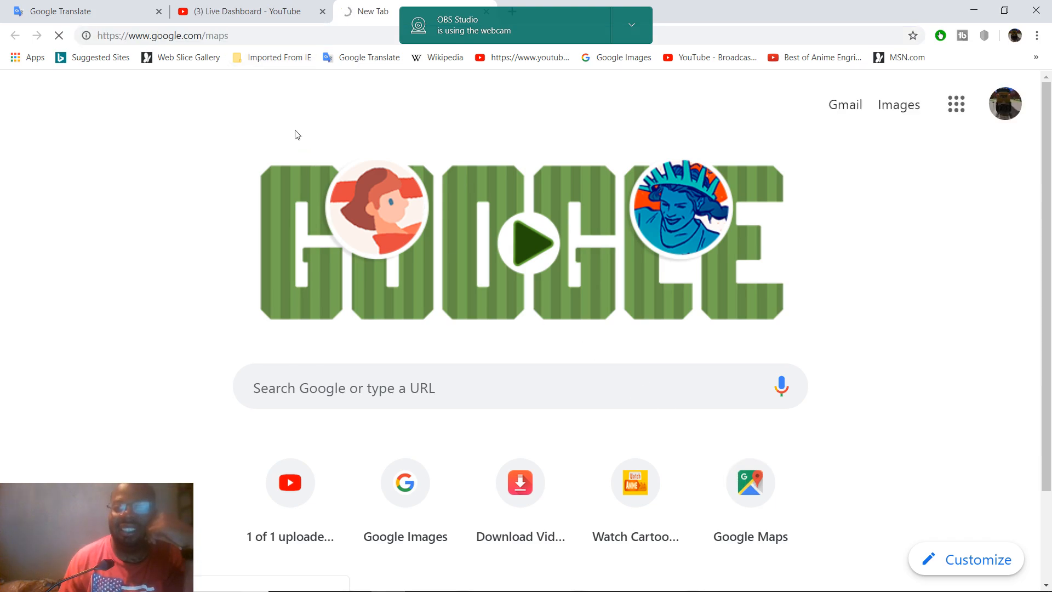
{"action": "left_click", "coordinate": [632, 34]}
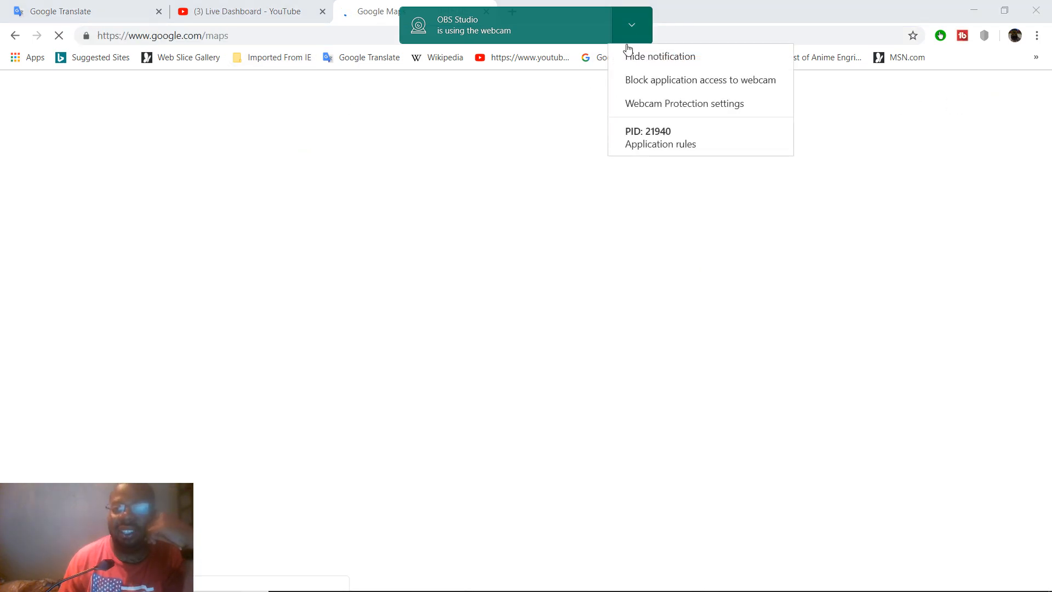
{"action": "left_click", "coordinate": [650, 66]}
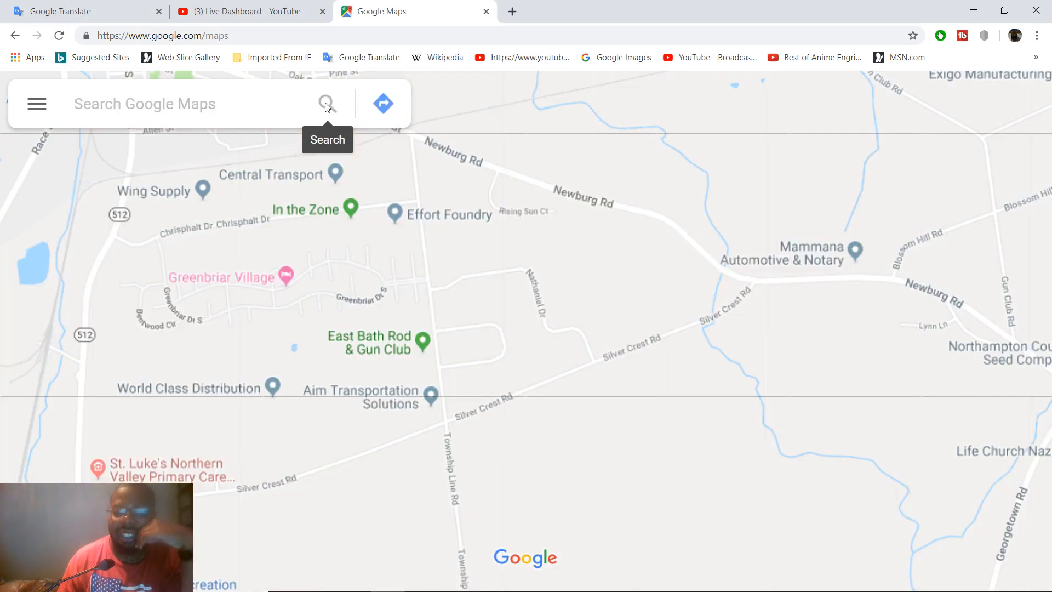
- Search Google Maps for "csx near Massachusetts" using the matching suggestion, and close the suggestion list
{"action": "left_click", "coordinate": [238, 111]}
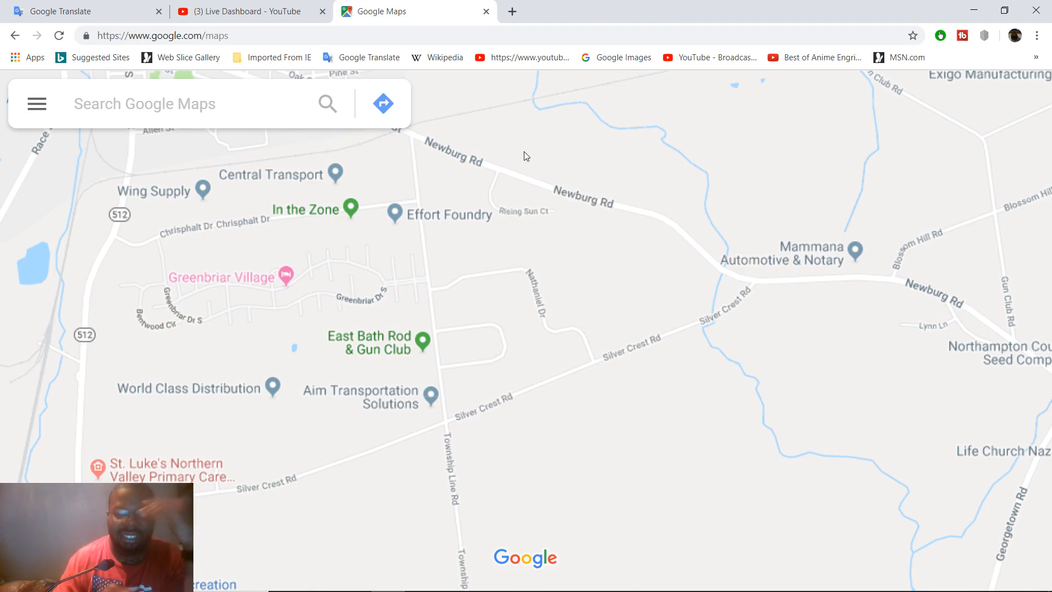
{"action": "type", "text": "c"}
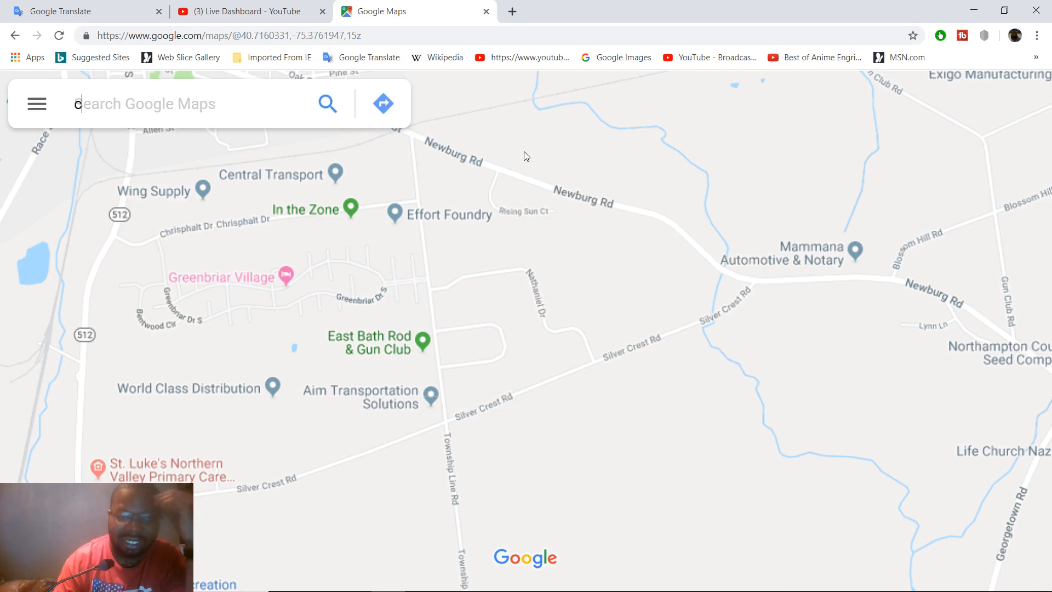
{"action": "type", "text": "sx"}
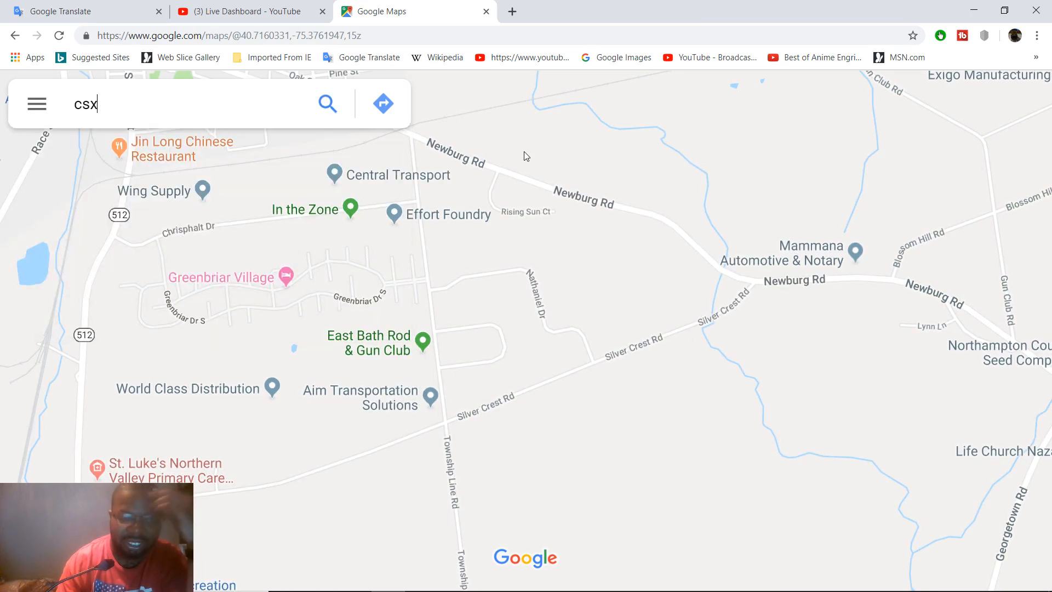
{"action": "type", "text": " mas"}
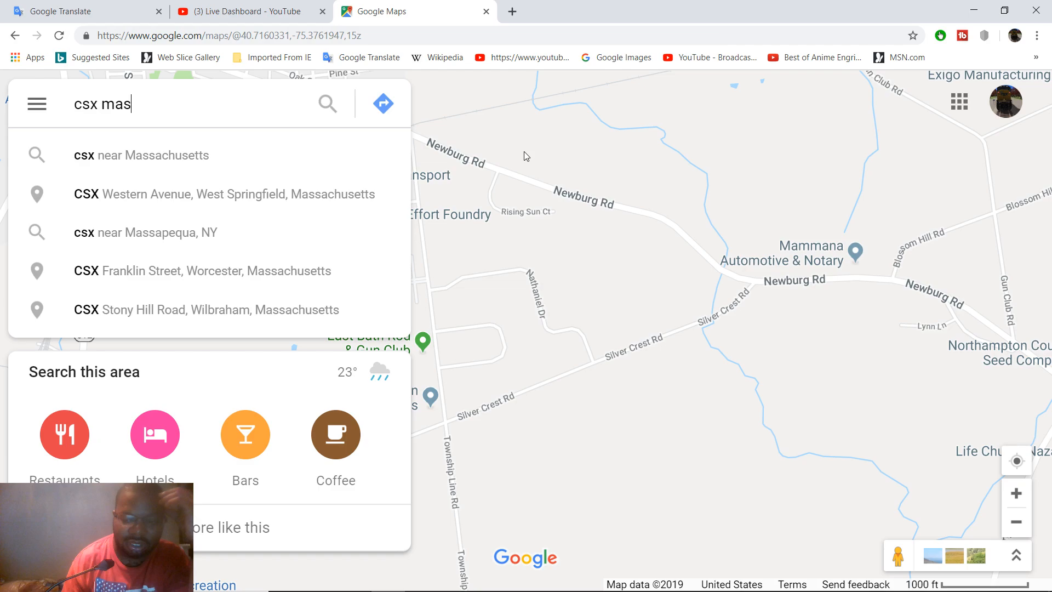
{"action": "key", "text": "Down"}
{"action": "key", "text": "Return"}
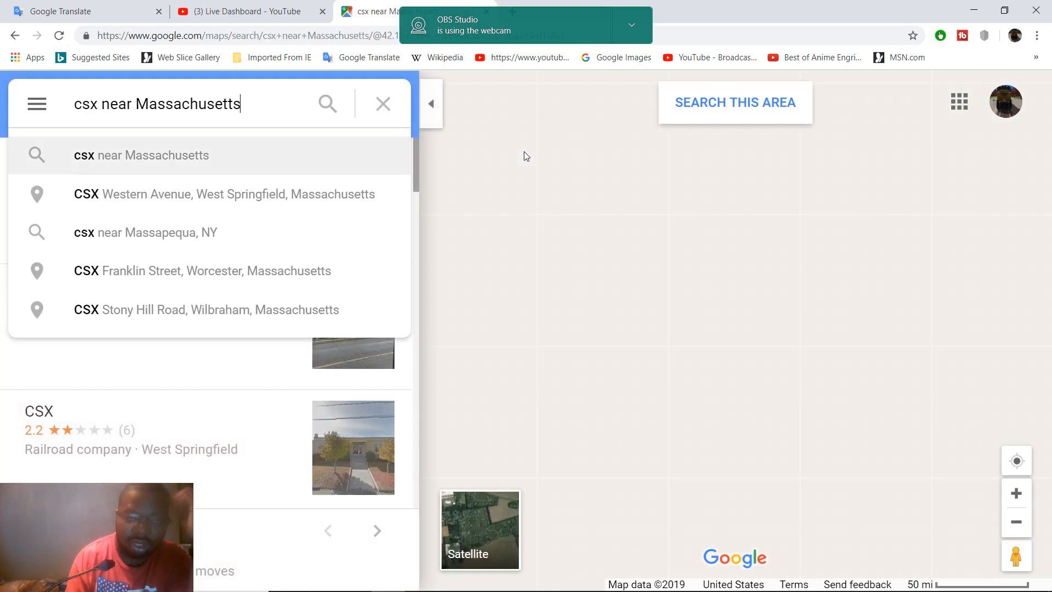
{"action": "left_click", "coordinate": [523, 151]}
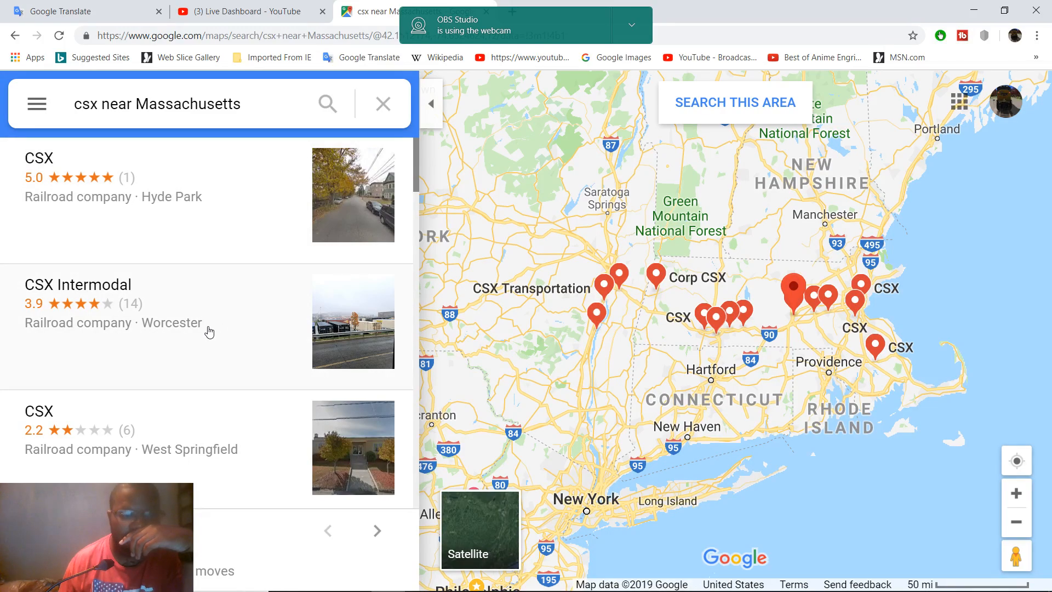
- Open the CSX Intermodal result in Worcester and show the map as satellite imagery
{"action": "scroll", "coordinate": [167, 339], "scroll_direction": "down", "scroll_amount": 1}
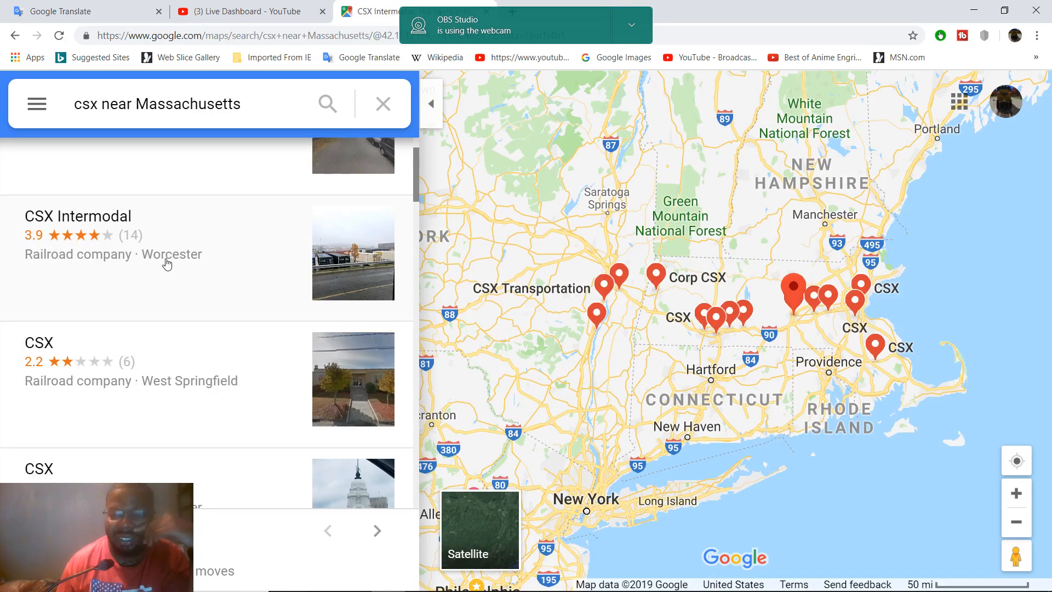
{"action": "left_click", "coordinate": [159, 260]}
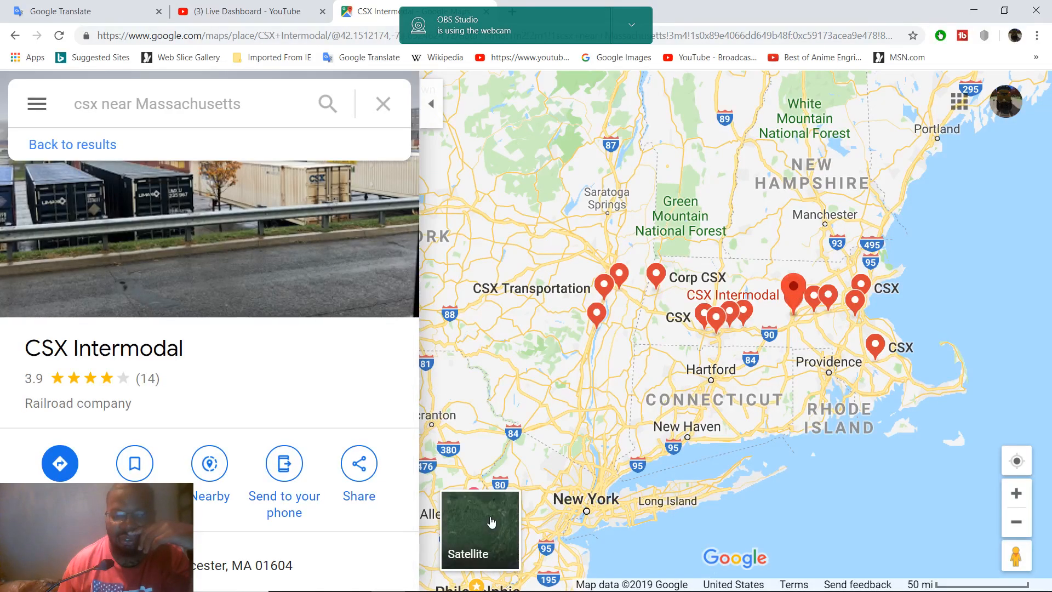
{"action": "left_click", "coordinate": [497, 533]}
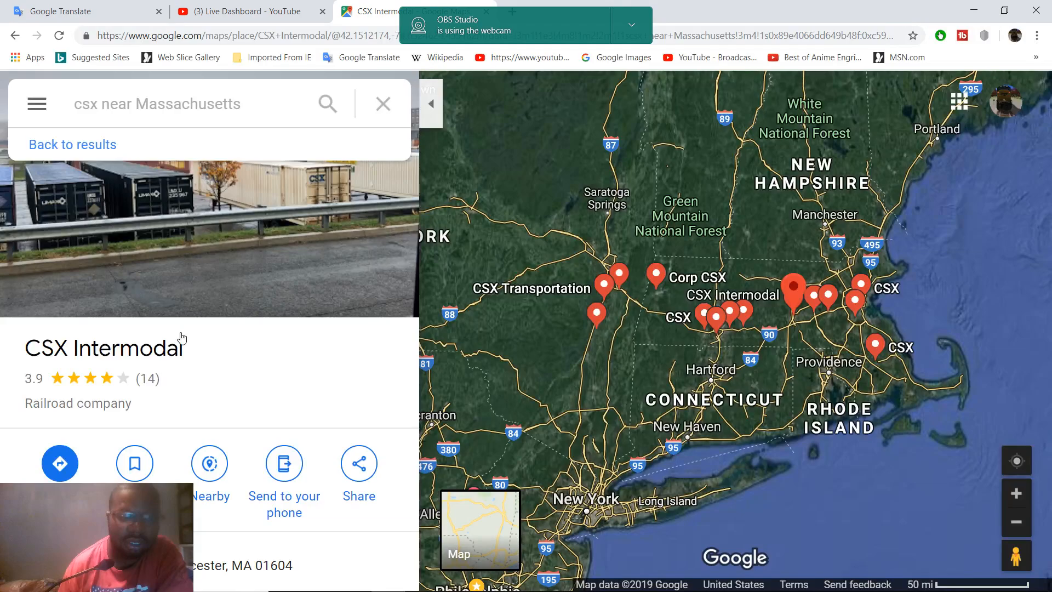
- Examine the CSX Intermodal yard in Worcester and its surrounding streets and tracks up close on the satellite map
{"action": "scroll", "coordinate": [862, 328], "scroll_direction": "up", "scroll_amount": 1}
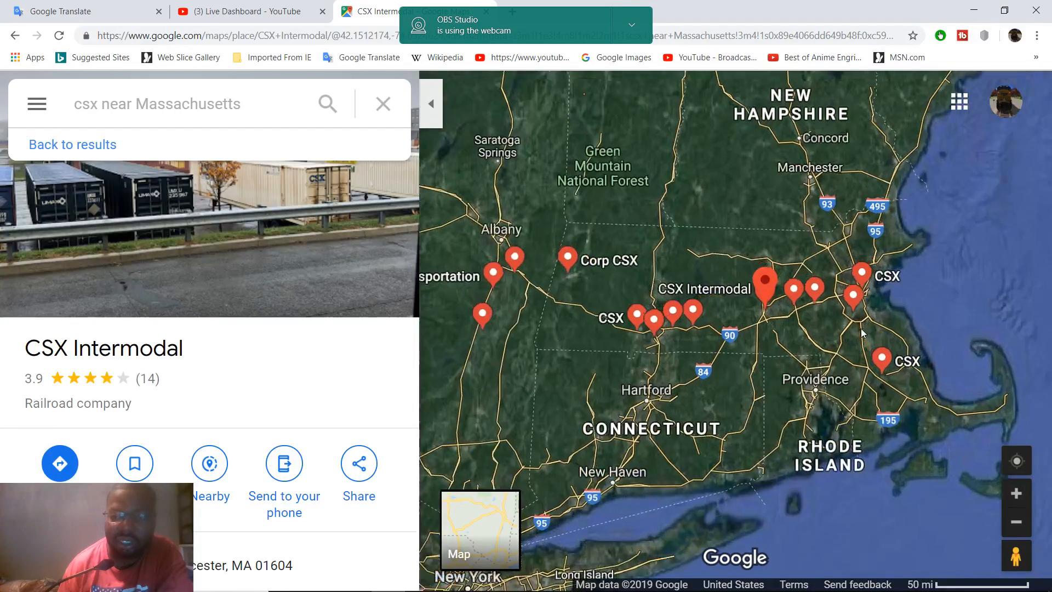
{"action": "scroll", "coordinate": [811, 321], "scroll_direction": "up", "scroll_amount": 3}
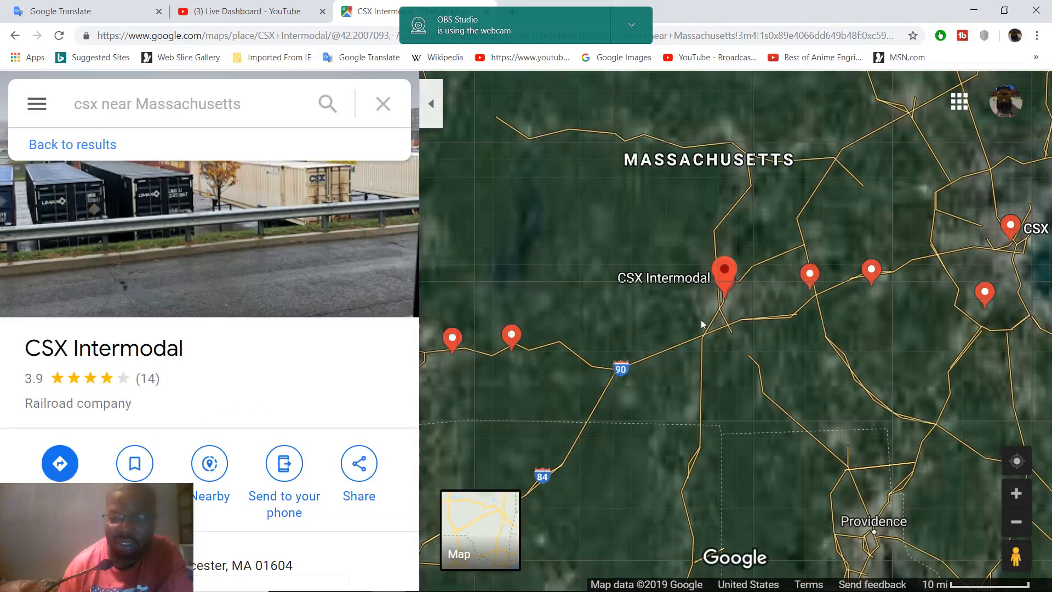
{"action": "scroll", "coordinate": [706, 291], "scroll_direction": "up", "scroll_amount": 1}
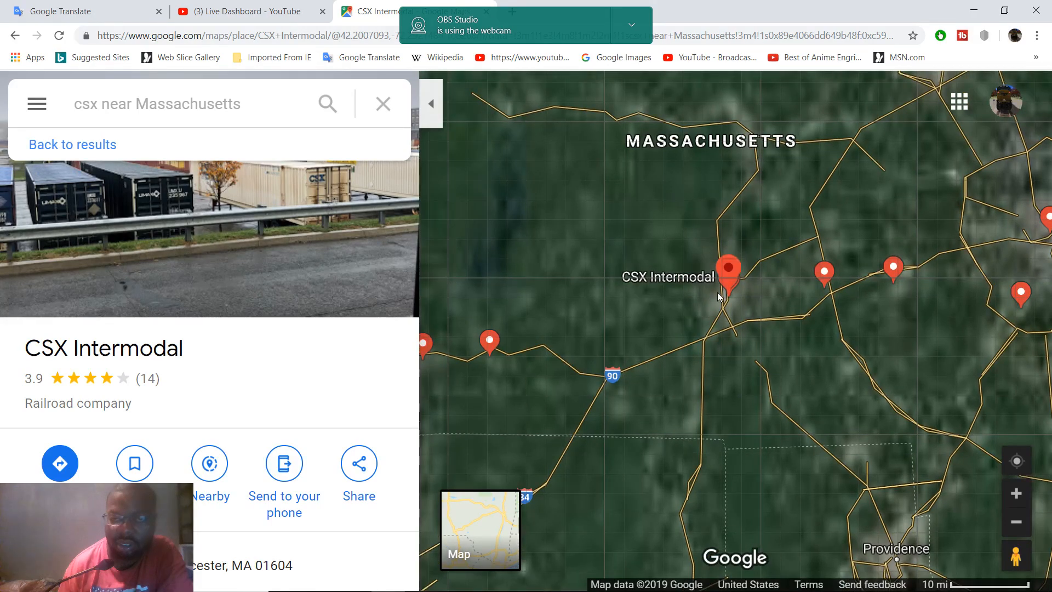
{"action": "scroll", "coordinate": [717, 292], "scroll_direction": "up", "scroll_amount": 1}
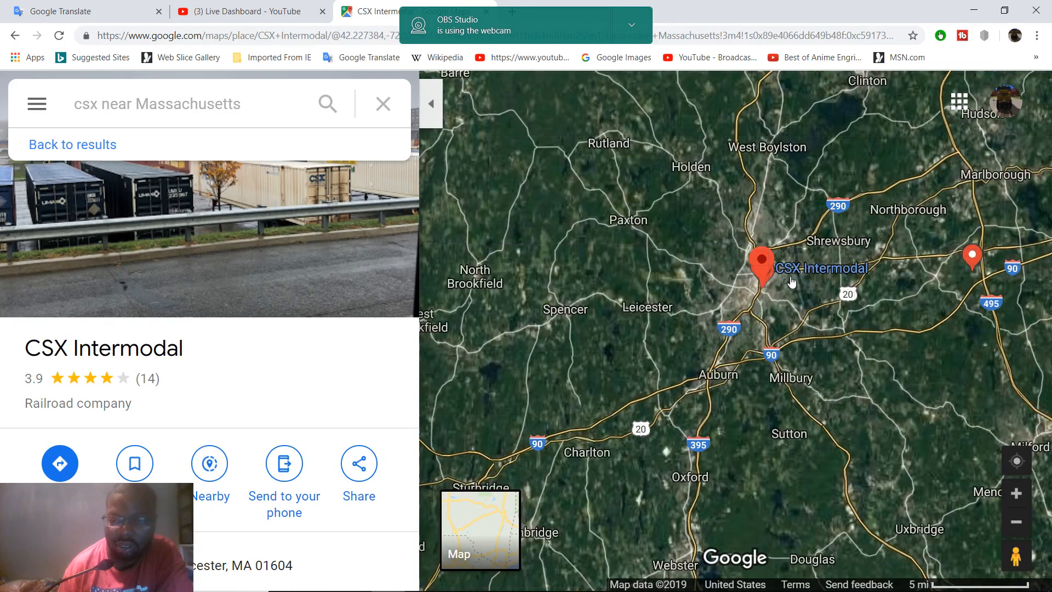
{"action": "scroll", "coordinate": [778, 293], "scroll_direction": "up", "scroll_amount": 1}
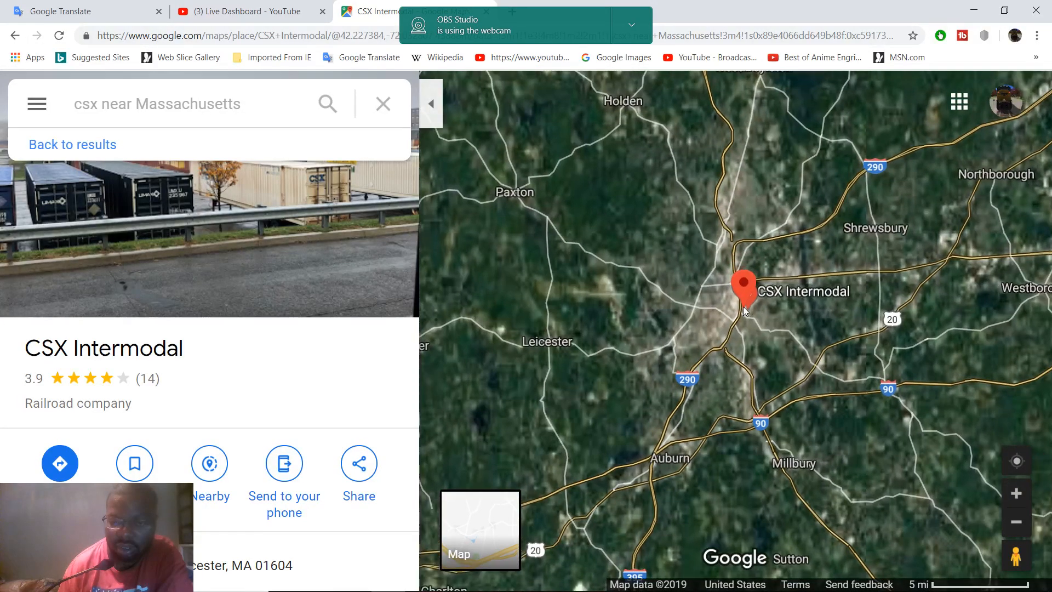
{"action": "scroll", "coordinate": [743, 307], "scroll_direction": "up", "scroll_amount": 1}
{"action": "scroll", "coordinate": [737, 334], "scroll_direction": "up", "scroll_amount": 2}
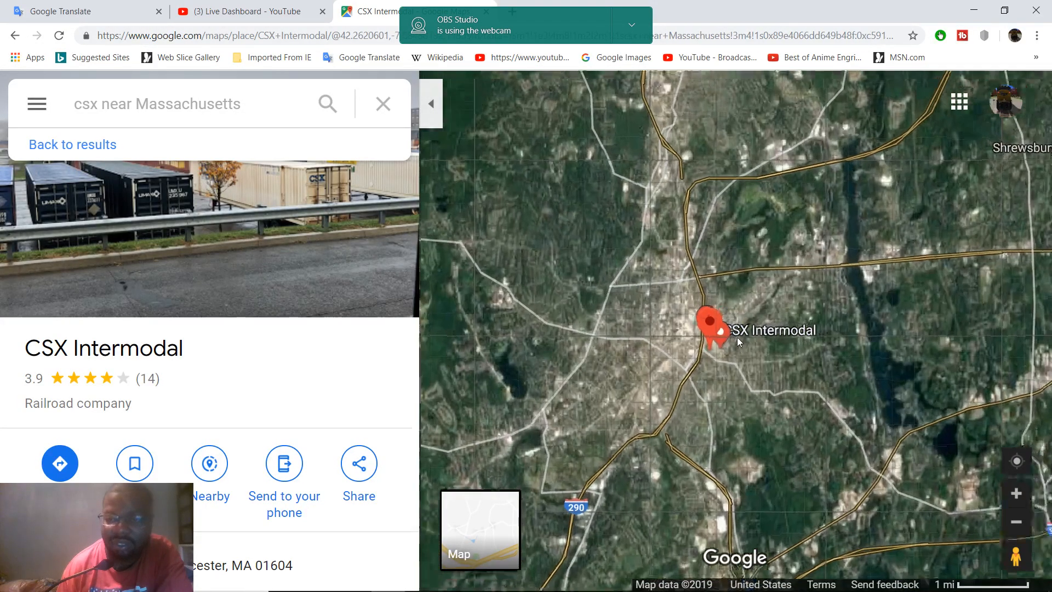
{"action": "scroll", "coordinate": [734, 341], "scroll_direction": "up", "scroll_amount": 2}
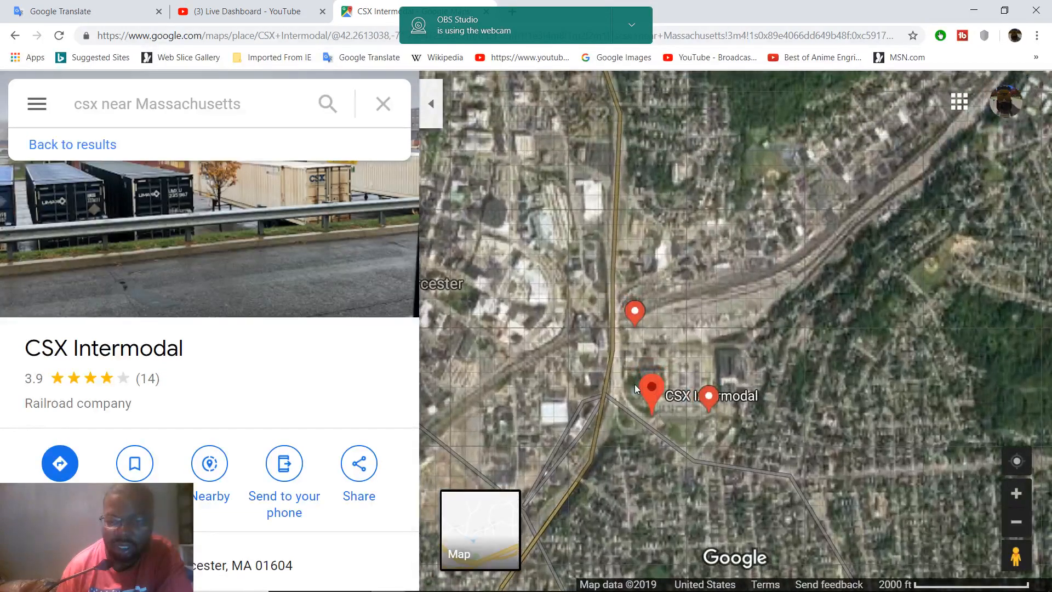
{"action": "scroll", "coordinate": [634, 388], "scroll_direction": "up", "scroll_amount": 1}
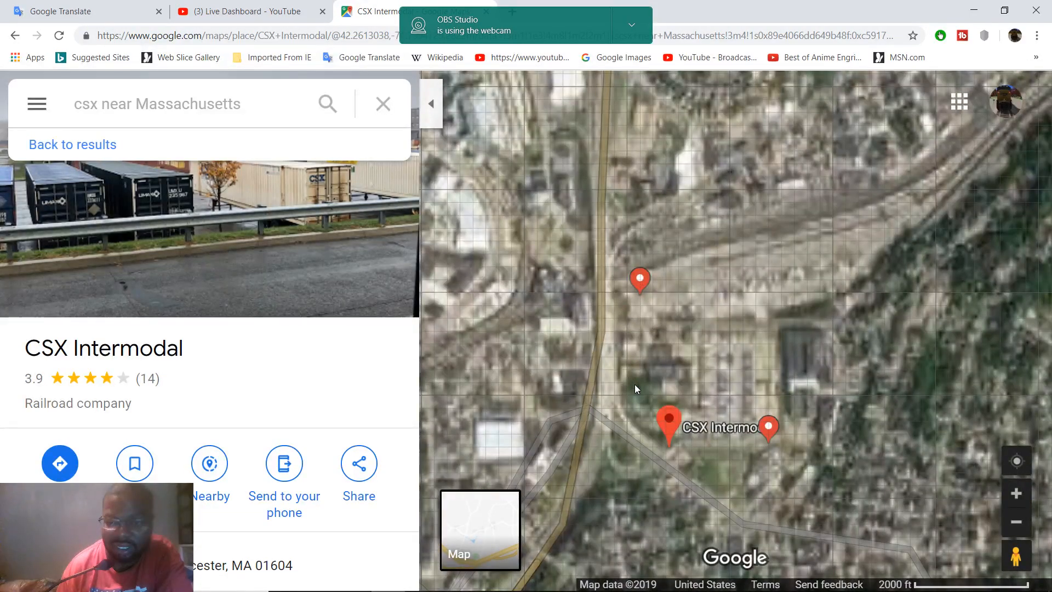
{"action": "scroll", "coordinate": [634, 388], "scroll_direction": "up", "scroll_amount": 3}
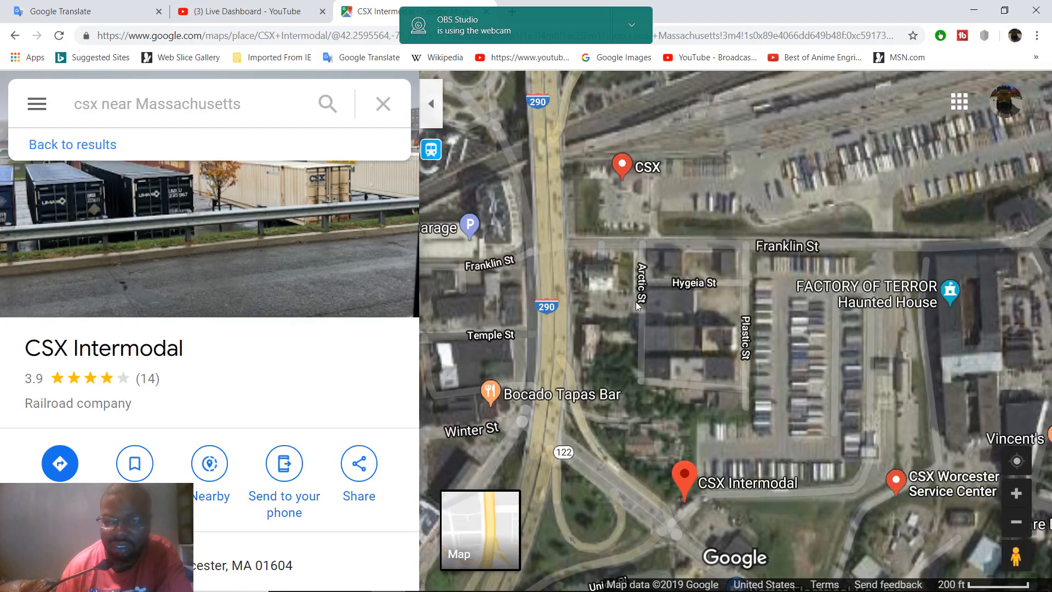
{"action": "left_click_drag", "start_coordinate": [615, 293], "coordinate": [629, 293]}
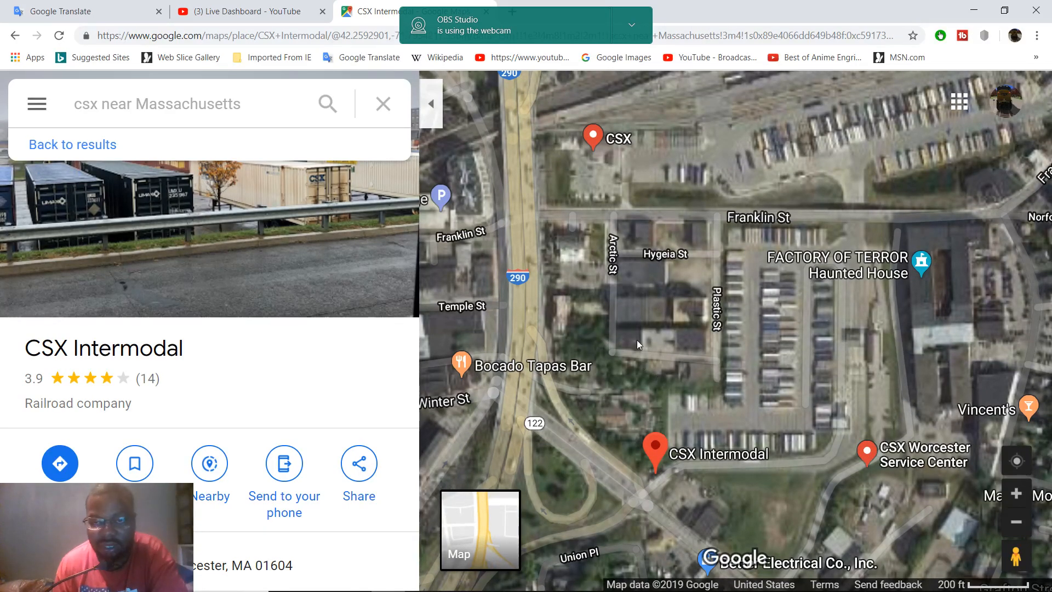
{"action": "left_click_drag", "start_coordinate": [668, 342], "coordinate": [764, 184]}
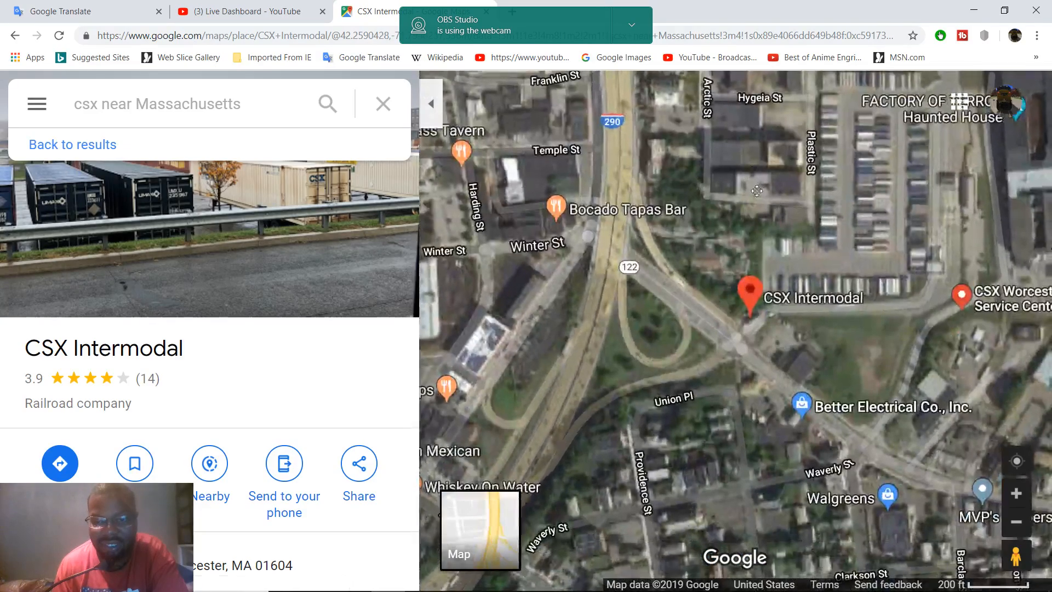
{"action": "scroll", "coordinate": [715, 236], "scroll_direction": "down", "scroll_amount": 3}
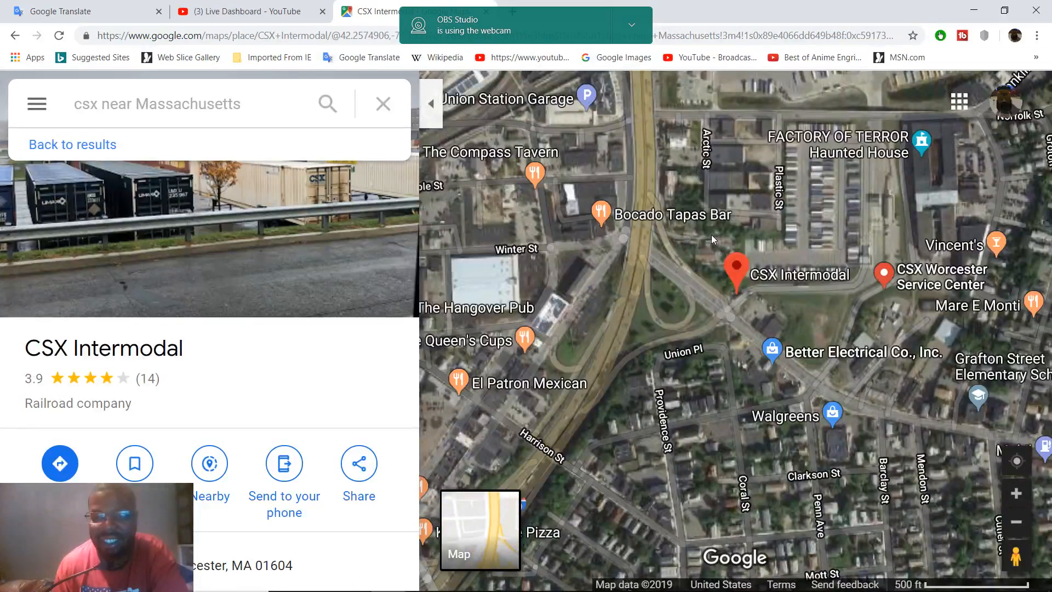
{"action": "scroll", "coordinate": [711, 227], "scroll_direction": "down", "scroll_amount": 1}
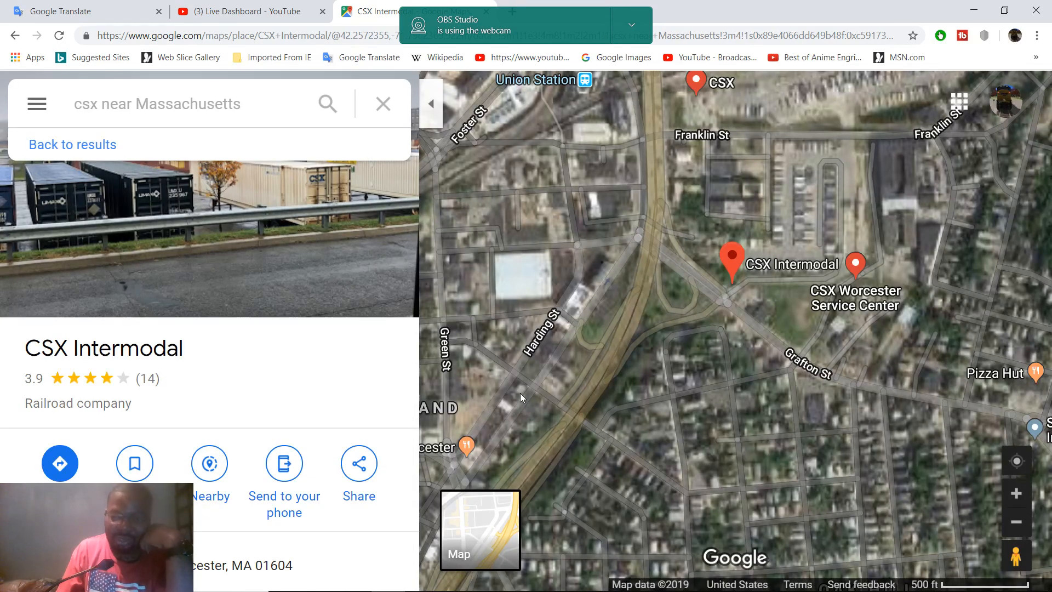
- Get driving directions to CSX Intermodal in Worcester, replacing the home starting point with Bath, PA
{"action": "left_click", "coordinate": [74, 466]}
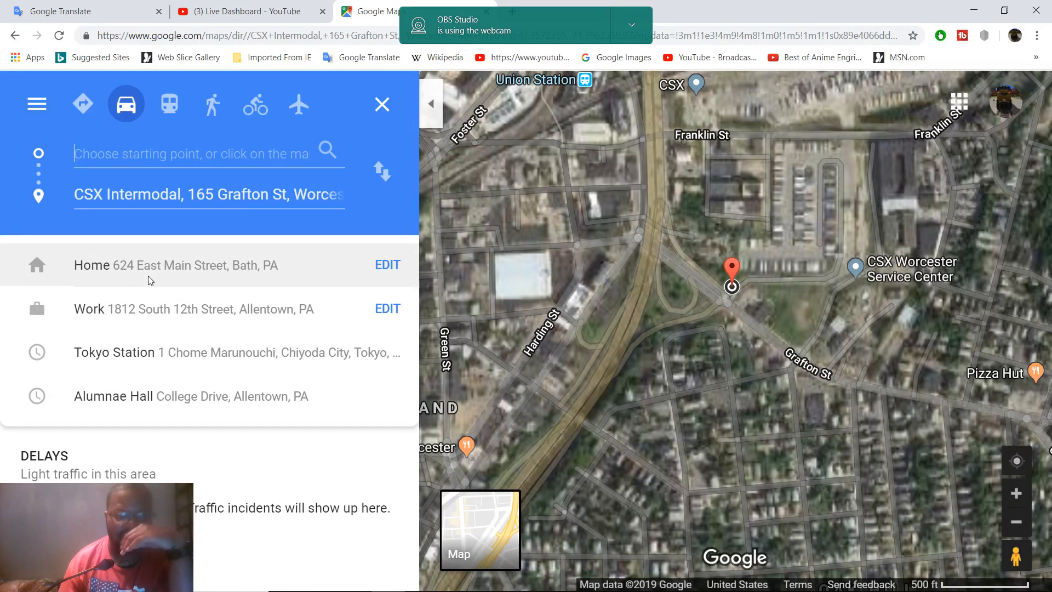
{"action": "left_click", "coordinate": [179, 266]}
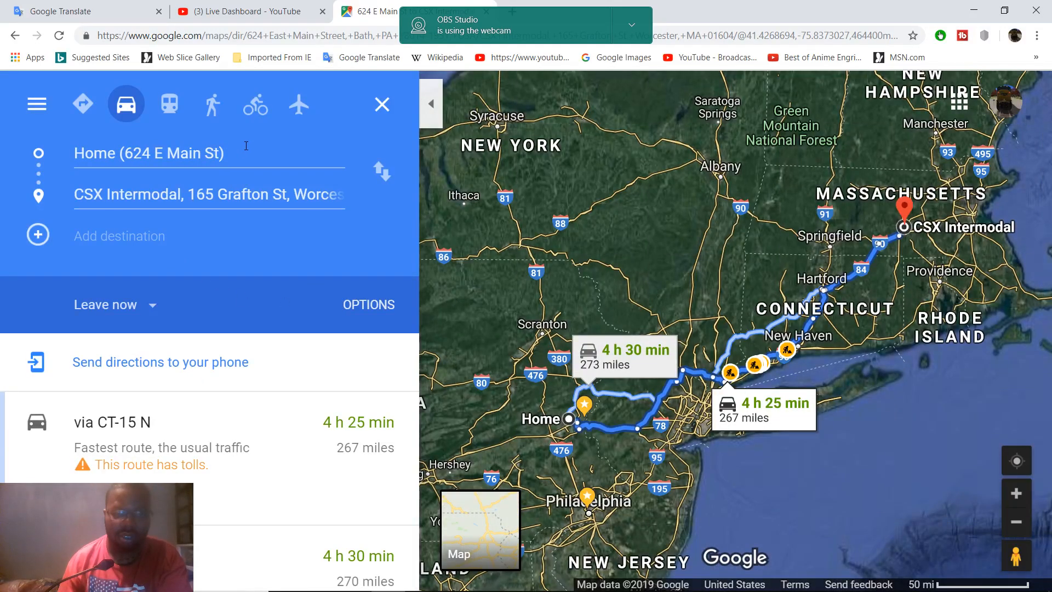
{"action": "left_click", "coordinate": [109, 154]}
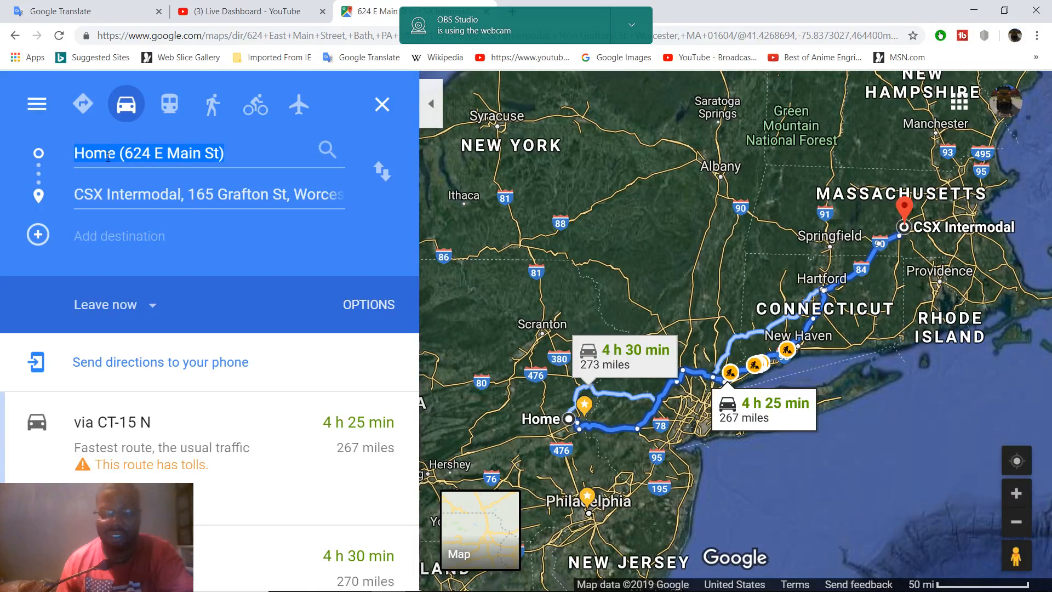
{"action": "key", "text": "BackSpace"}
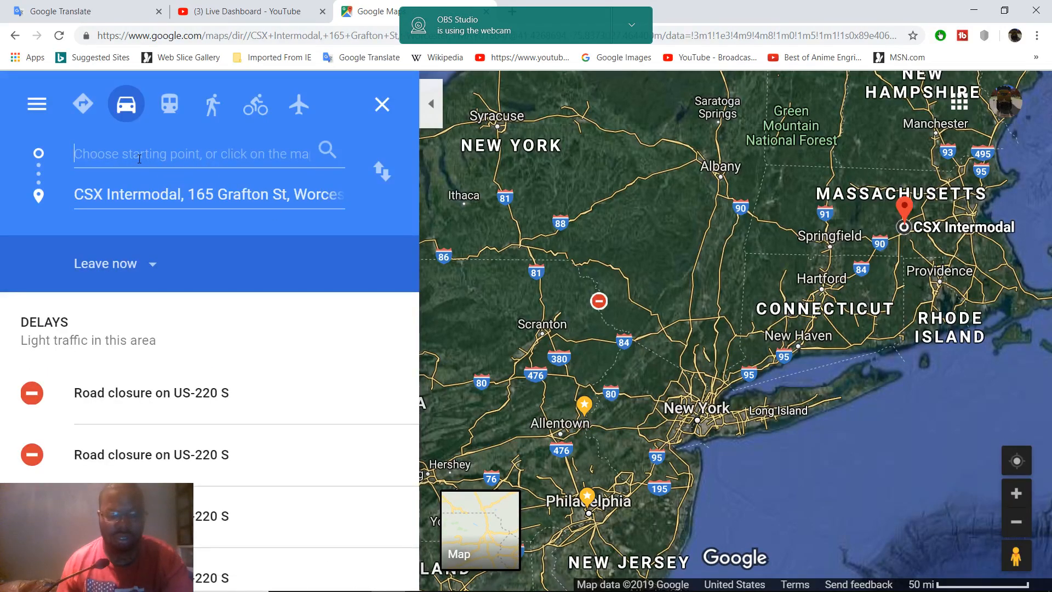
{"action": "type", "text": "bath"}
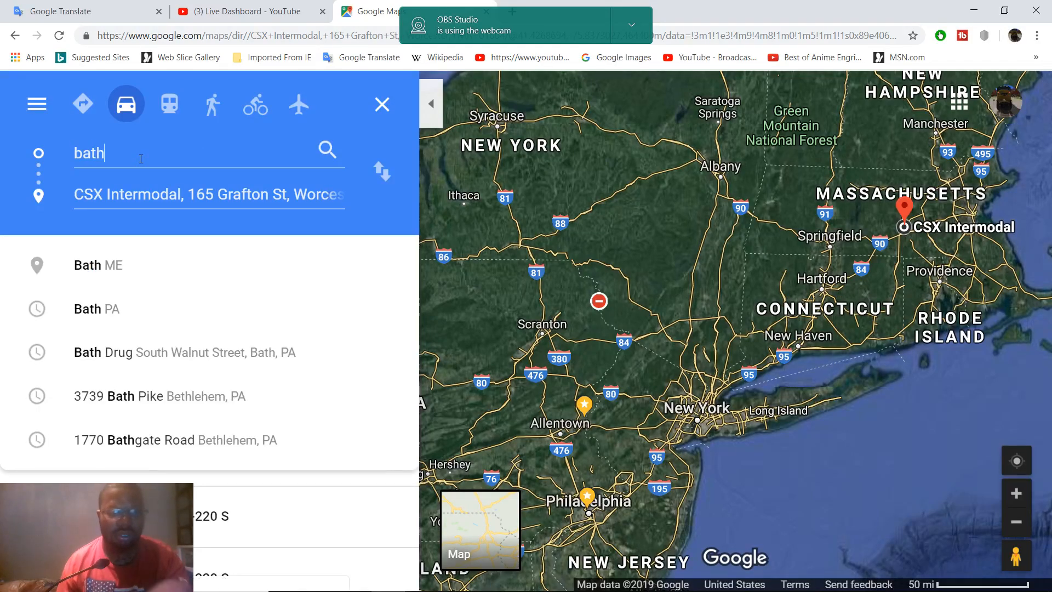
{"action": "left_click", "coordinate": [123, 305]}
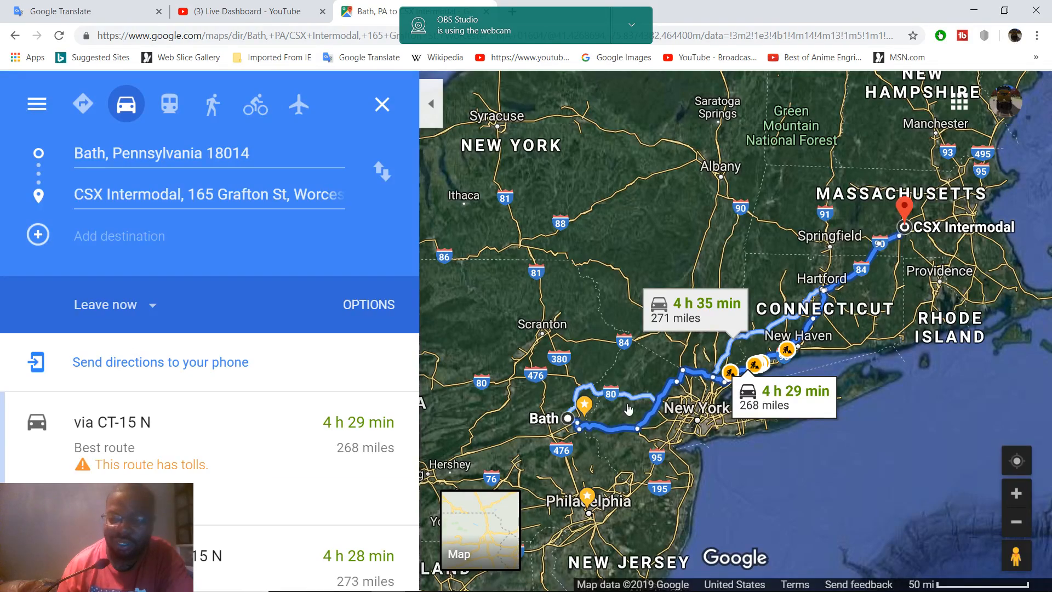
- Examine the driving routes between Bath and Worcester more closely on the satellite map
{"action": "scroll", "coordinate": [628, 405], "scroll_direction": "up", "scroll_amount": 1}
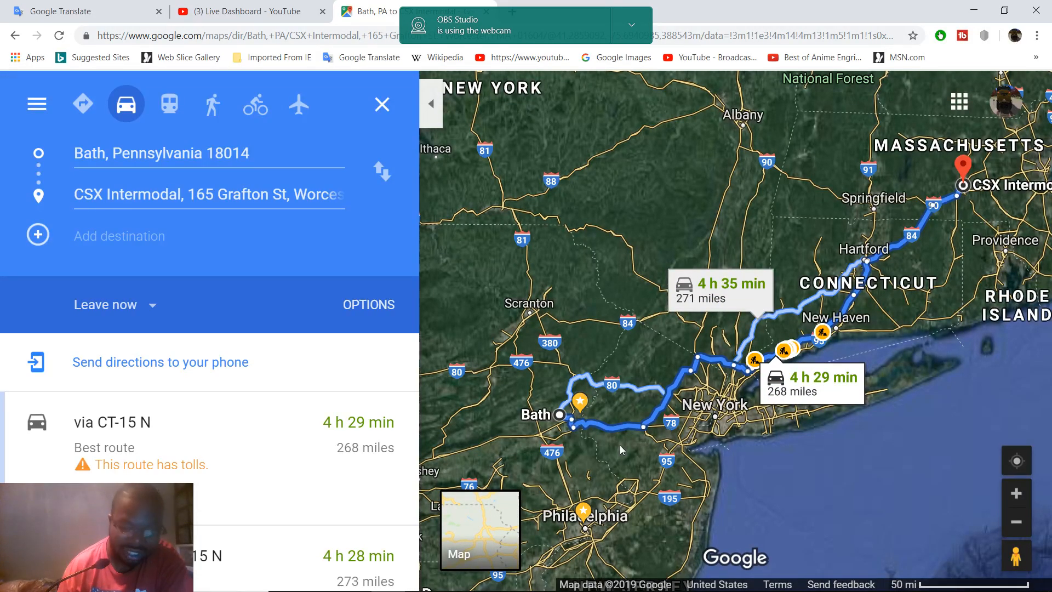
{"action": "scroll", "coordinate": [613, 432], "scroll_direction": "up", "scroll_amount": 1}
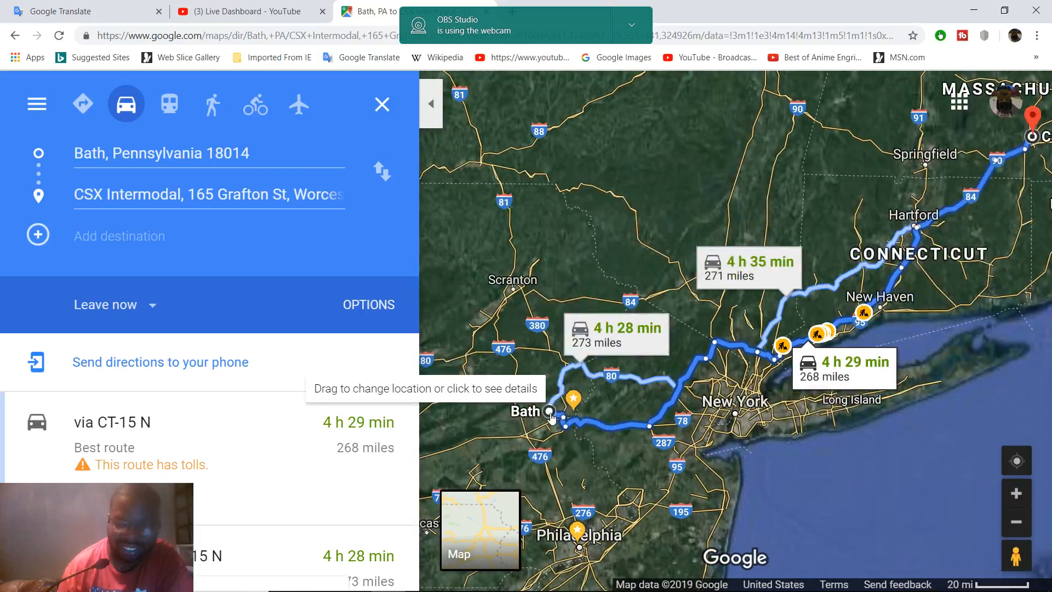
{"action": "scroll", "coordinate": [598, 407], "scroll_direction": "up", "scroll_amount": 1}
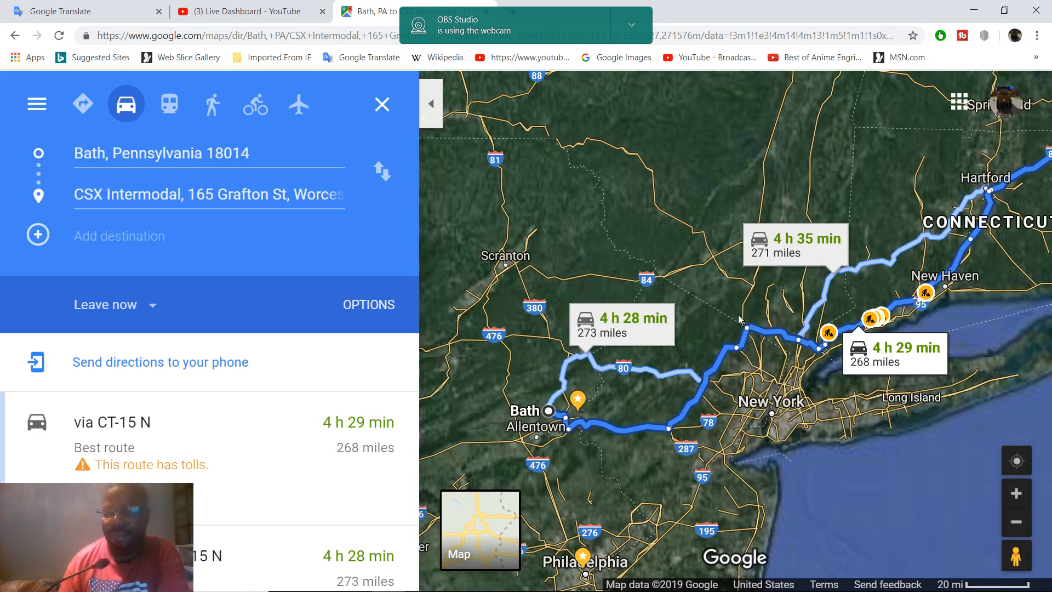
{"action": "left_click_drag", "start_coordinate": [661, 310], "coordinate": [556, 326]}
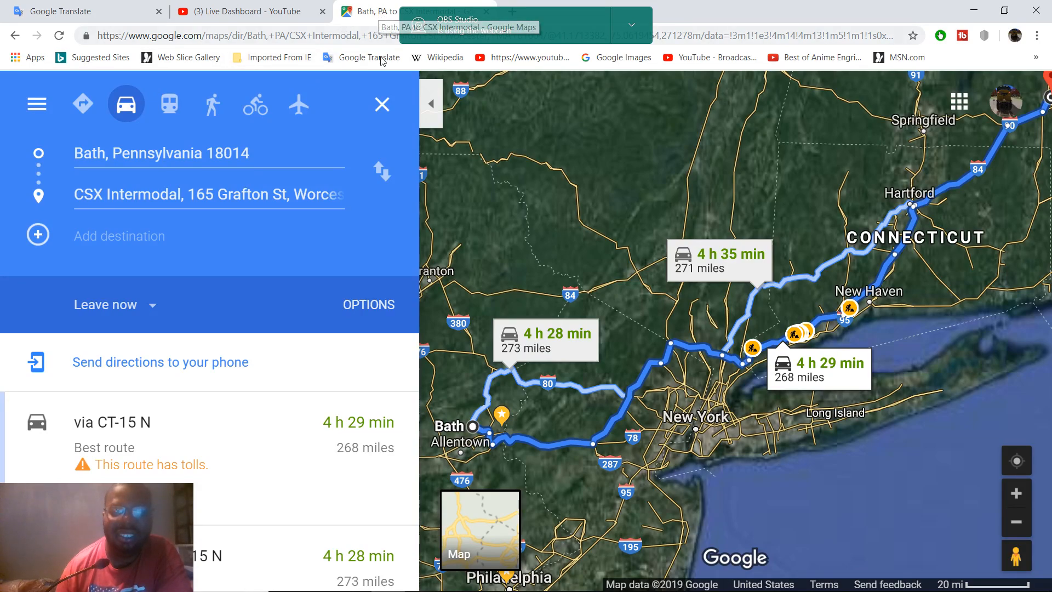
- Switch to the OBS Studio window
{"action": "mouse_move", "coordinate": [436, 580]}
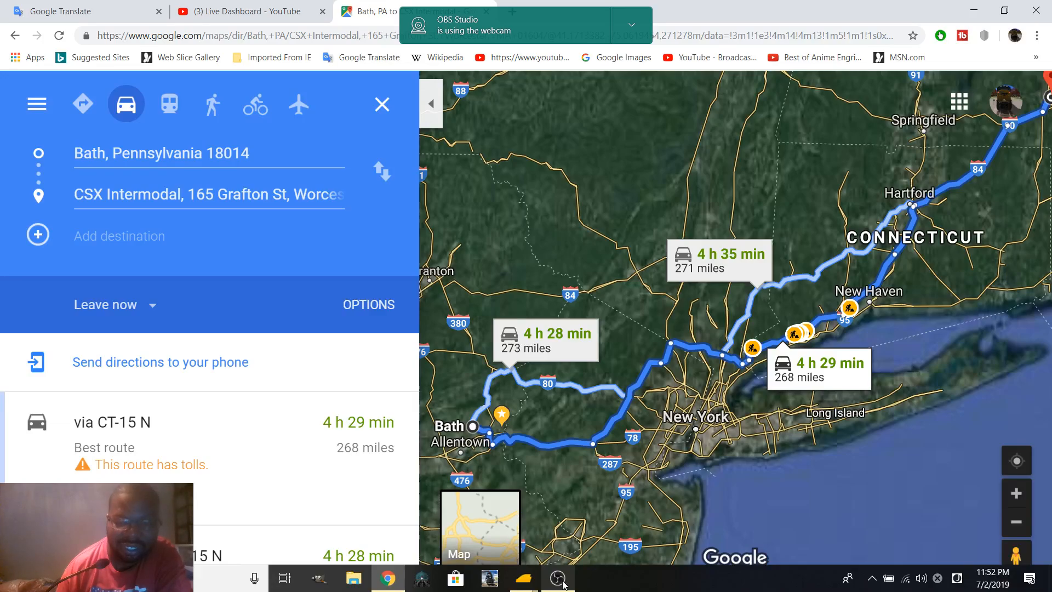
{"action": "mouse_move", "coordinate": [564, 584]}
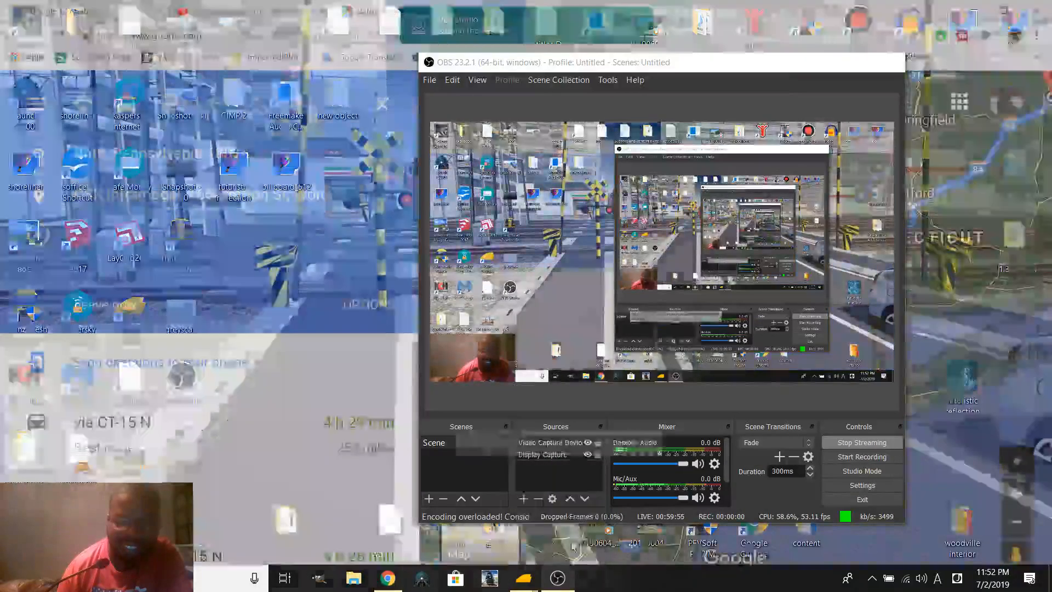